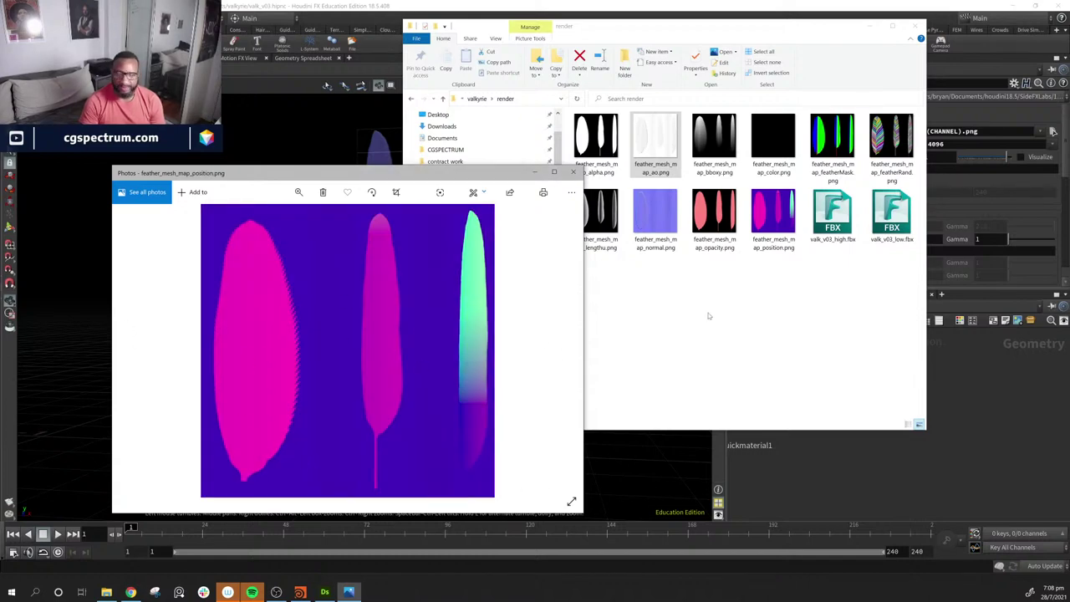
Step: Close the feather position map preview and switch to Adobe Substance 3D Designer
left_click(581, 172)
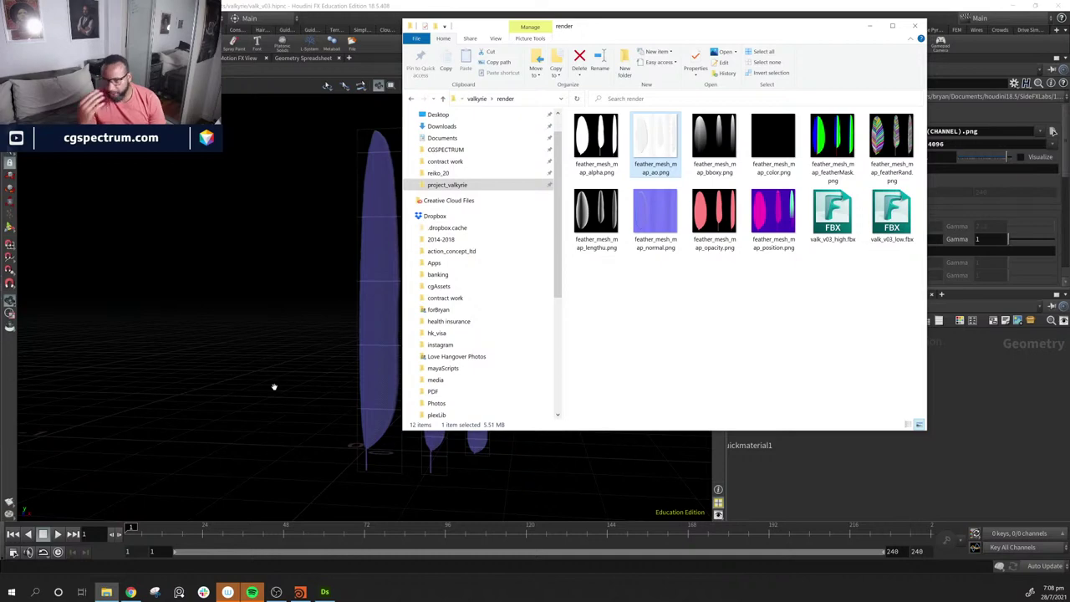
scroll(371, 351, "down", 1)
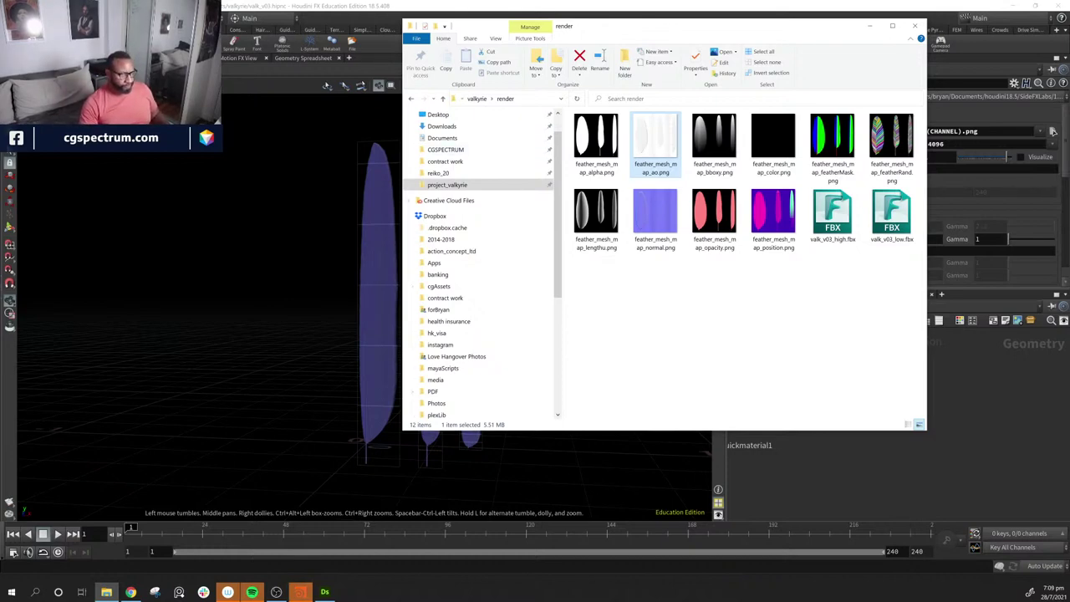
key("alt+Tab")
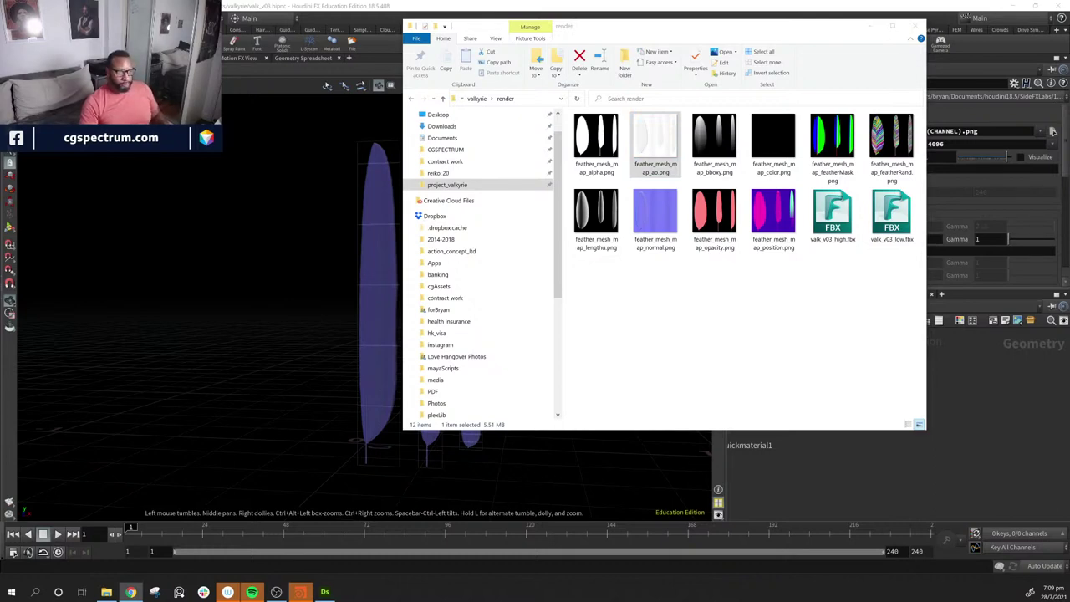
key("alt+Tab")
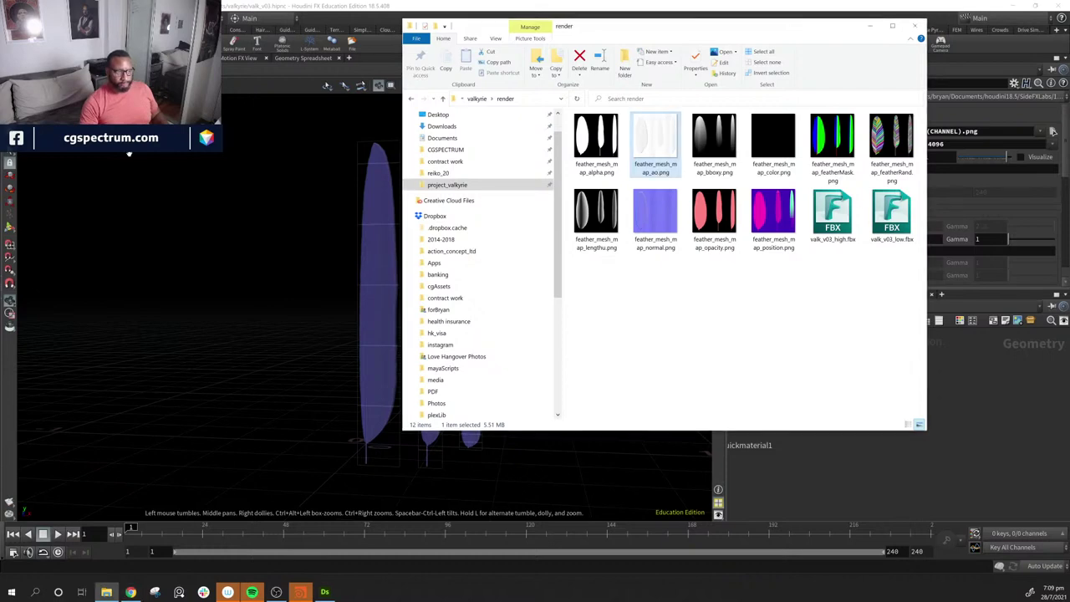
left_click(330, 594)
left_click(326, 592)
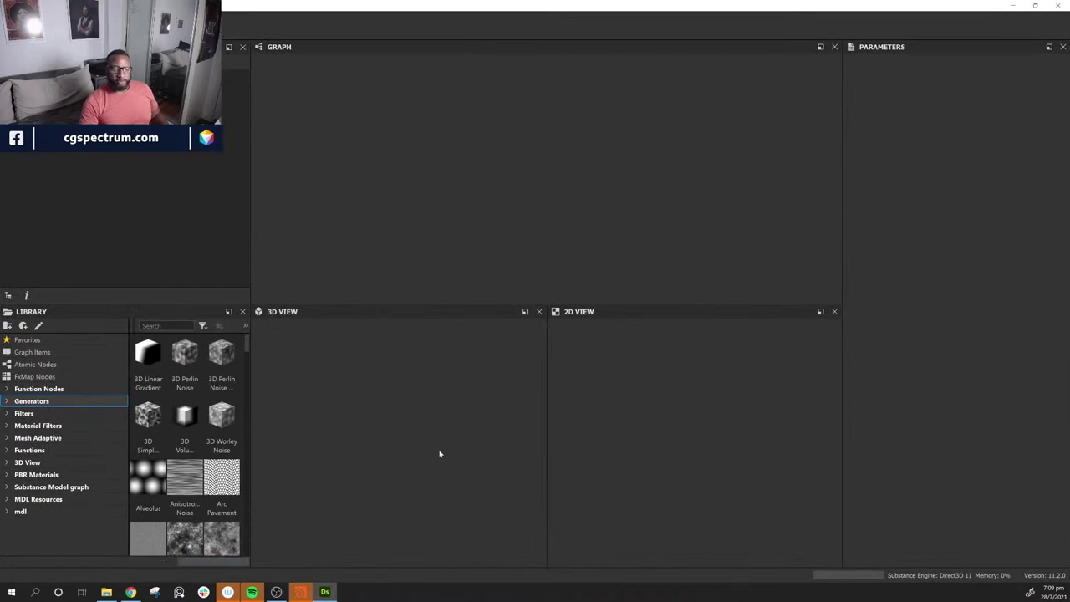
Step: Move the render folder window off this screen and leave the Substance 3D Designer window maximized
left_click_drag(615, 6, 728, 239)
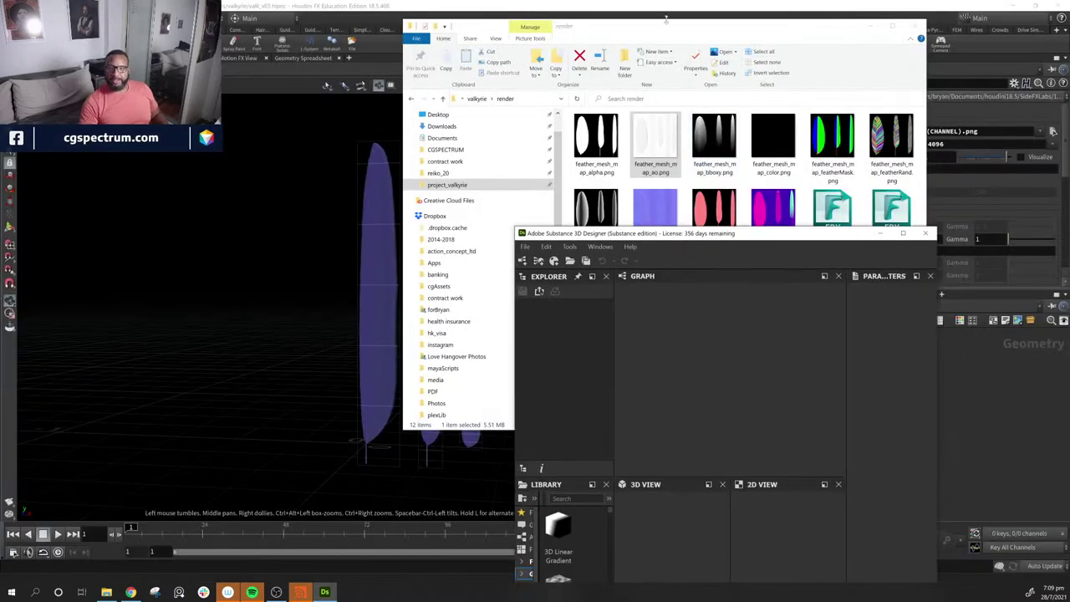
left_click_drag(673, 26, 0, 154)
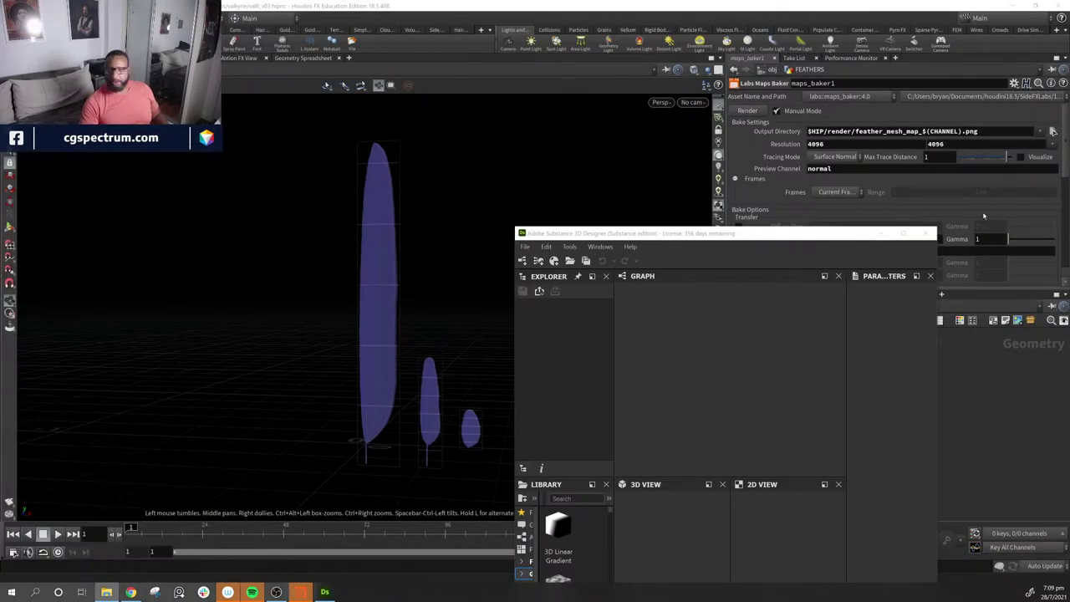
left_click(903, 234)
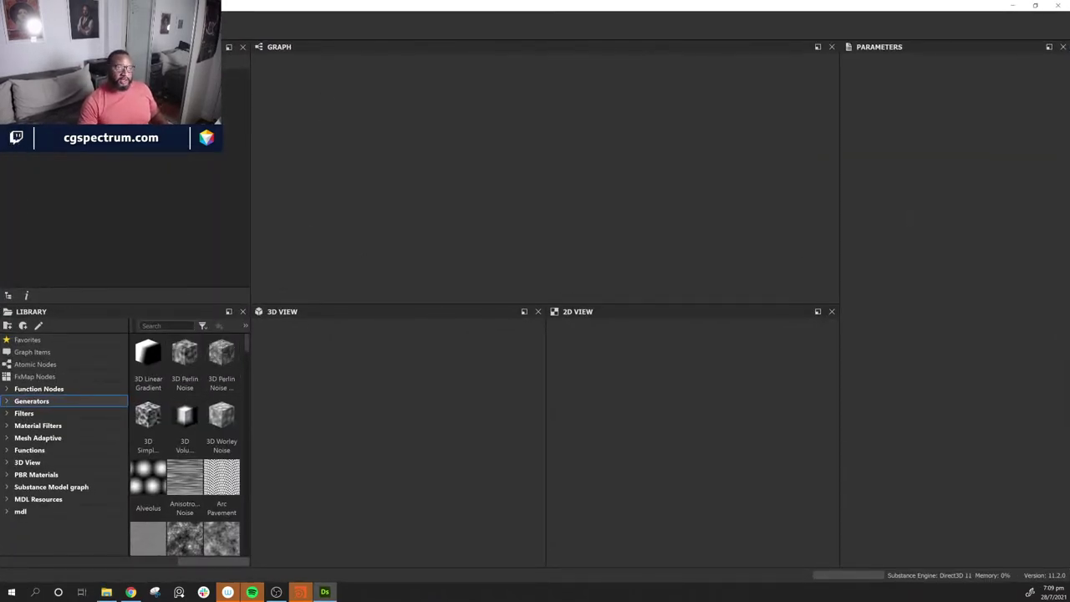
Step: Start a new Substance graph and name it feathers
mouse_move(51, 31)
left_click(209, 31)
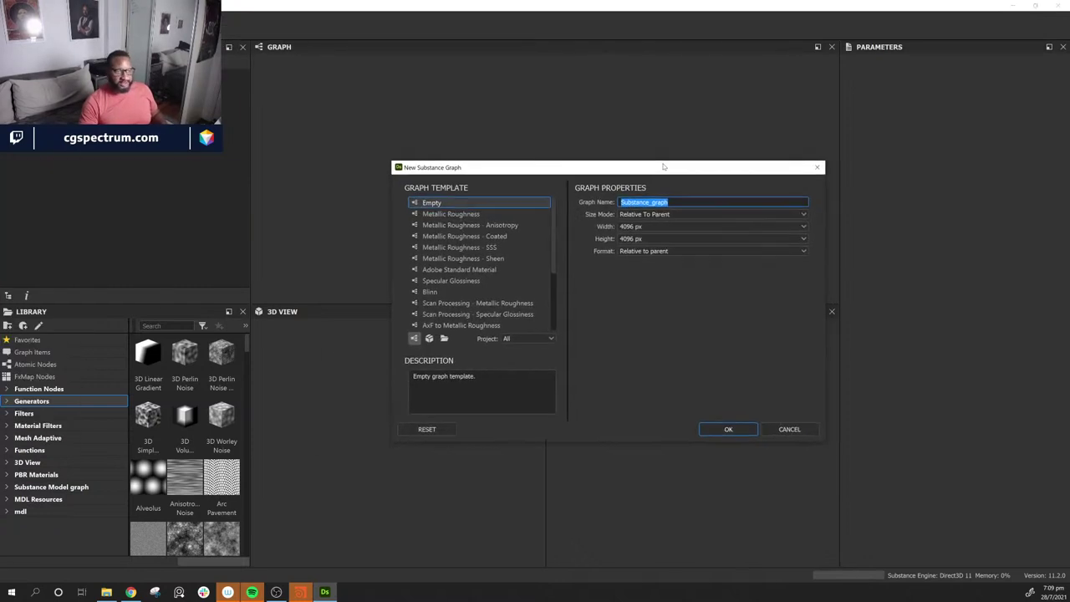
left_click(697, 189)
left_click_drag(697, 189, 580, 189)
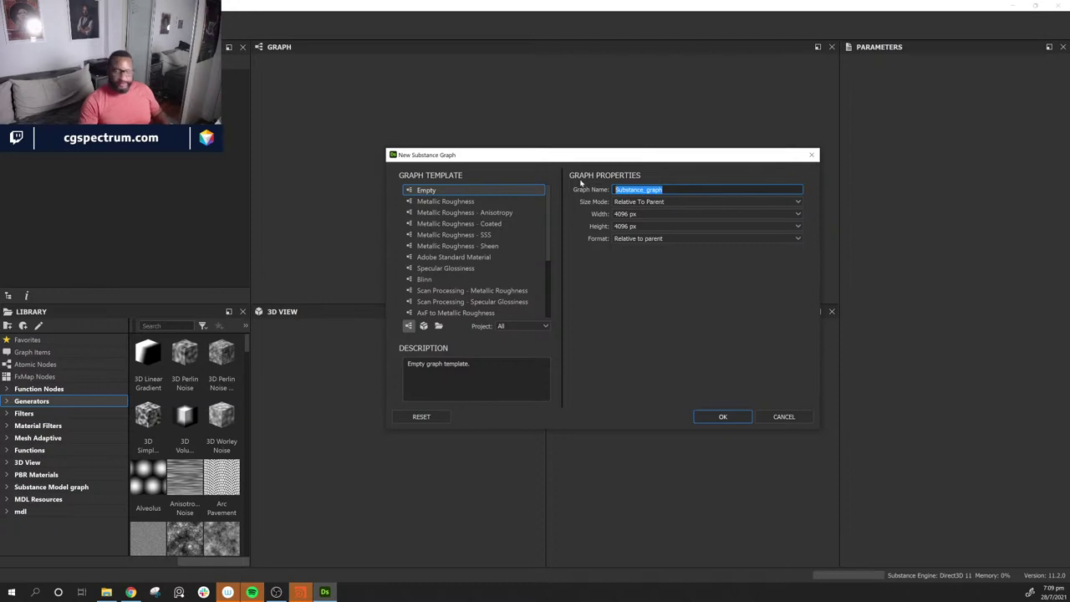
type("ffeathers")
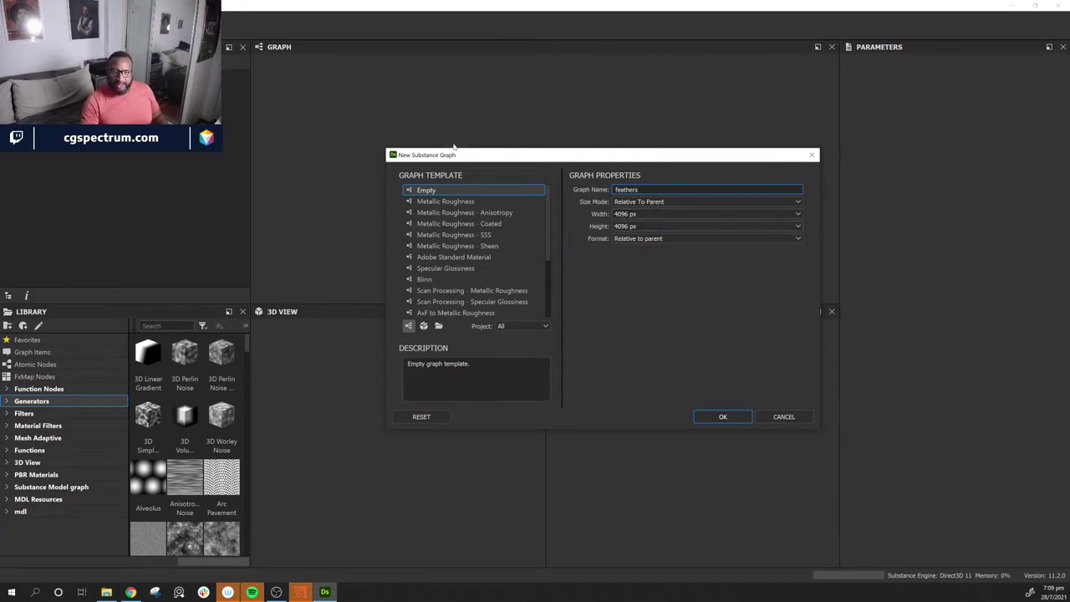
Step: Create the graph from the Metallic Roughness template
left_click(476, 200)
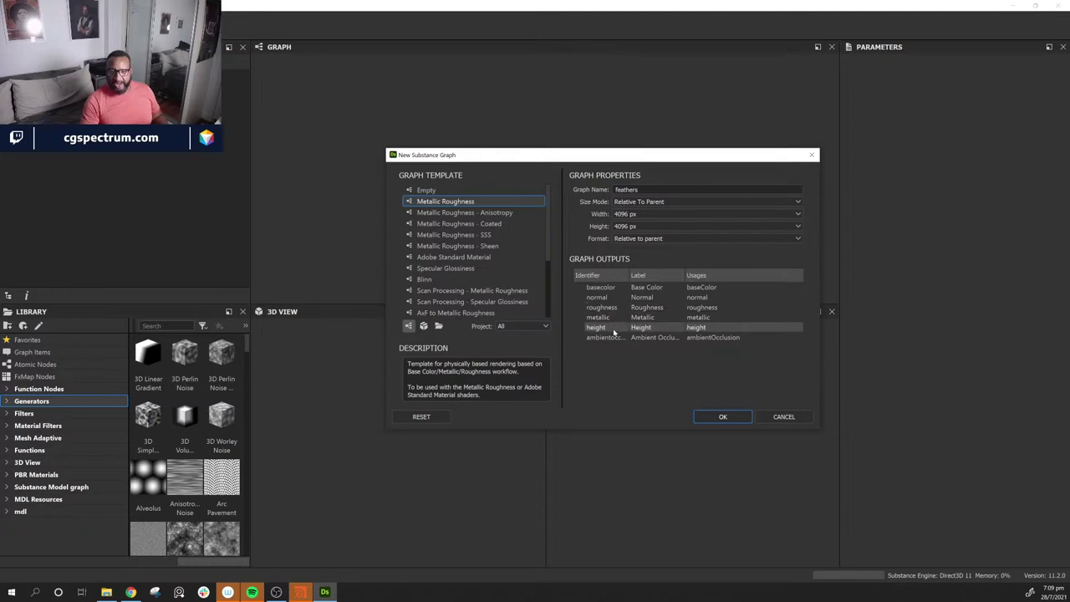
scroll(474, 290, "down", 3)
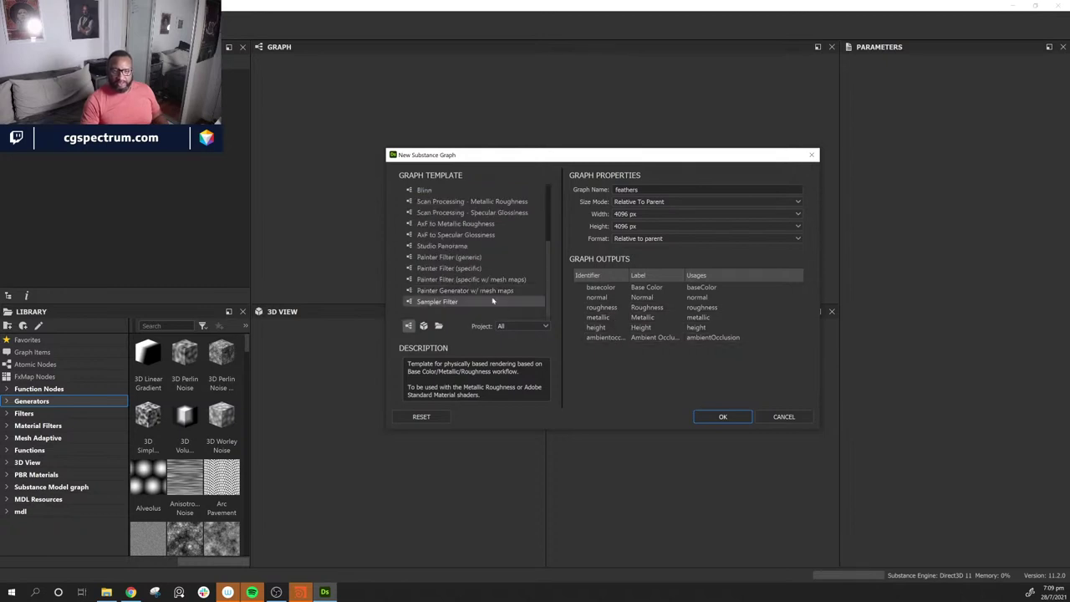
scroll(472, 302, "up", 3)
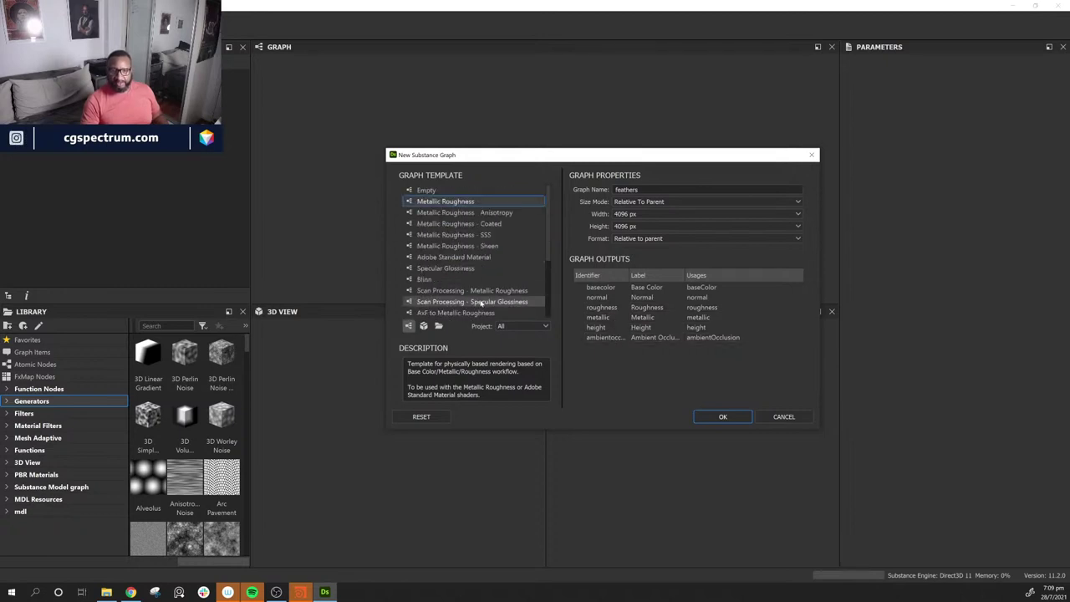
scroll(451, 221, "down", 3)
scroll(449, 226, "up", 3)
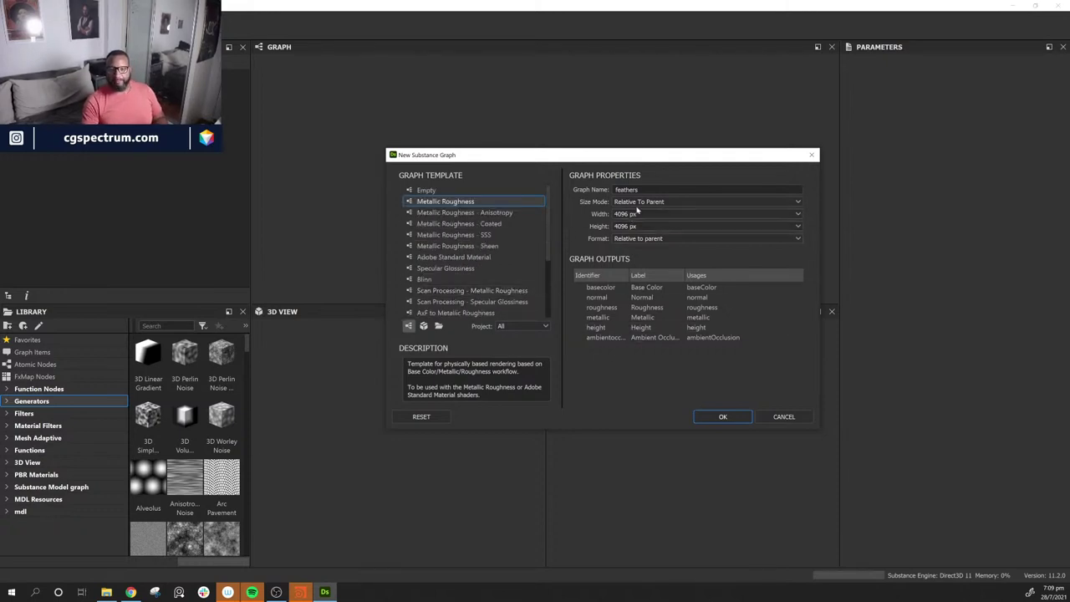
left_click(714, 418)
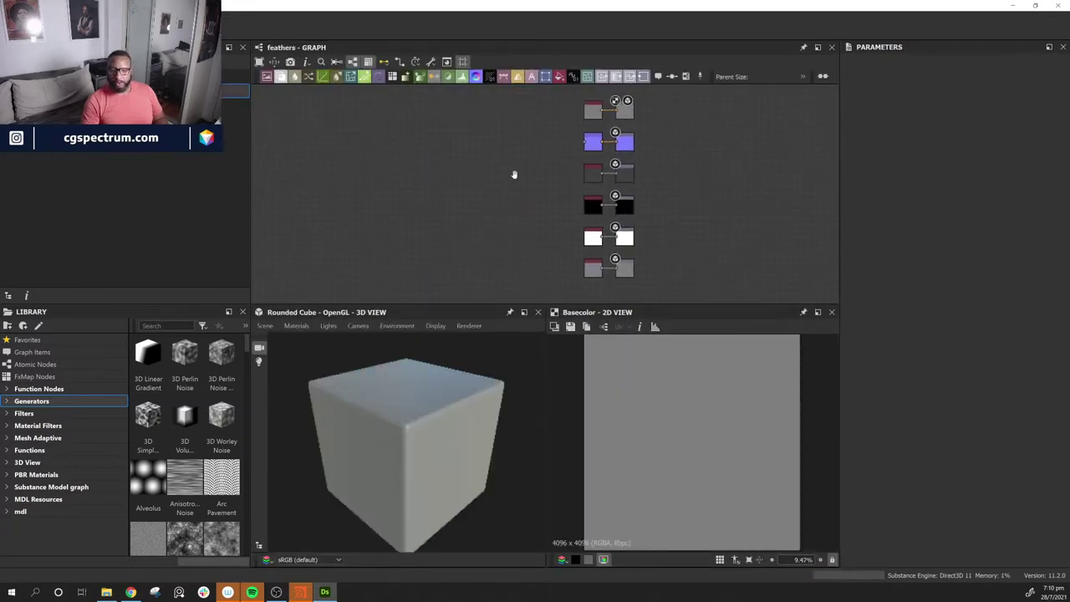
scroll(490, 209, "down", 3)
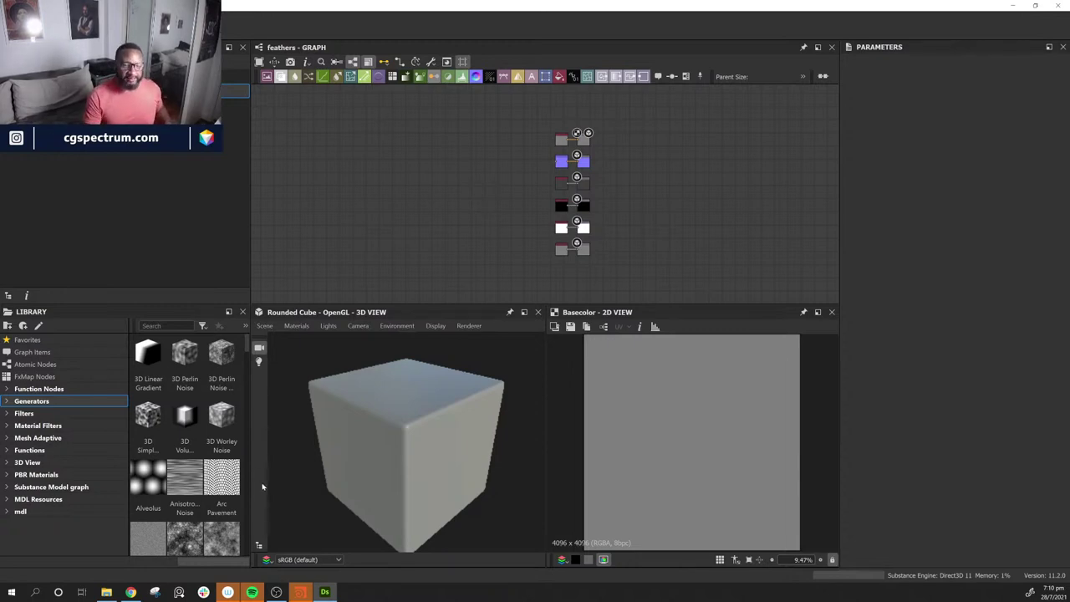
middle_click_drag(457, 431, 450, 440)
scroll(430, 442, "down", 4)
mouse_move(450, 440)
left_mouse_down()
mouse_move(404, 438)
mouse_move(435, 425)
mouse_move(425, 425)
mouse_move(458, 443)
left_mouse_up()
scroll(401, 448, "up", 2)
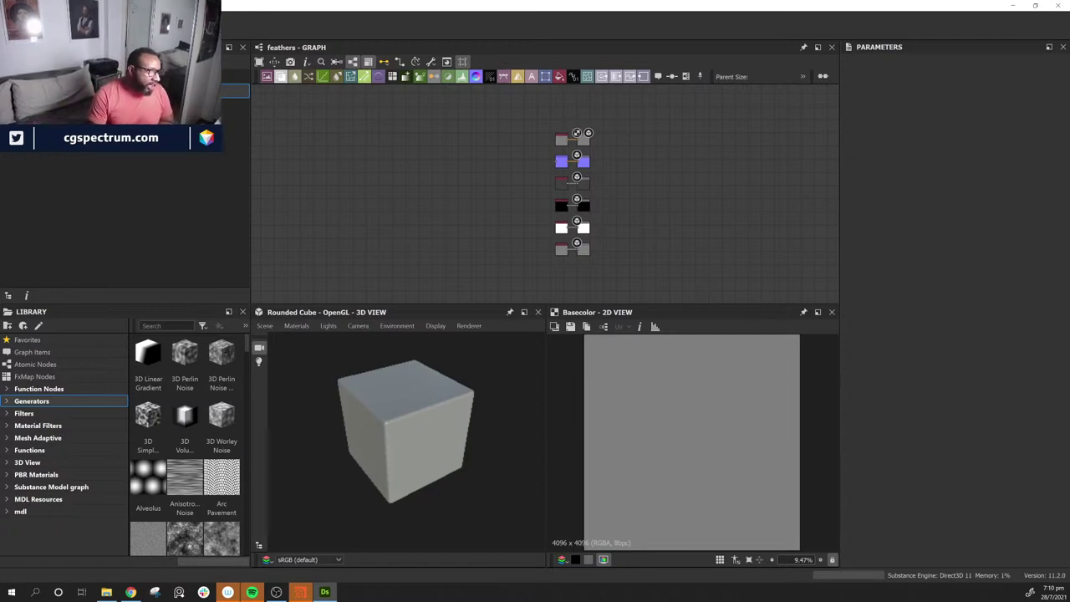
key("super+e")
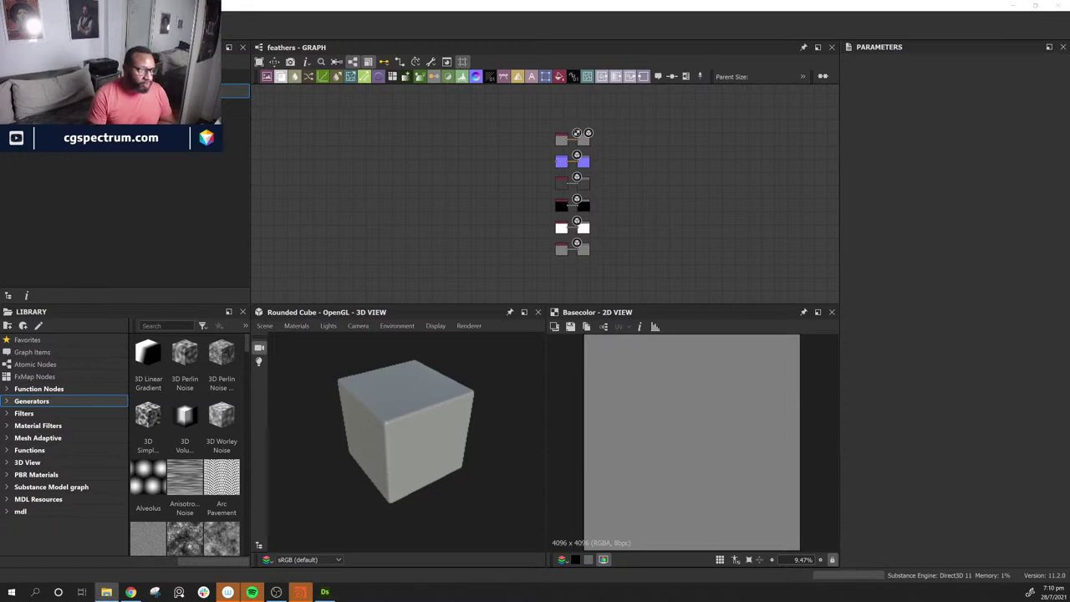
key("alt+Tab")
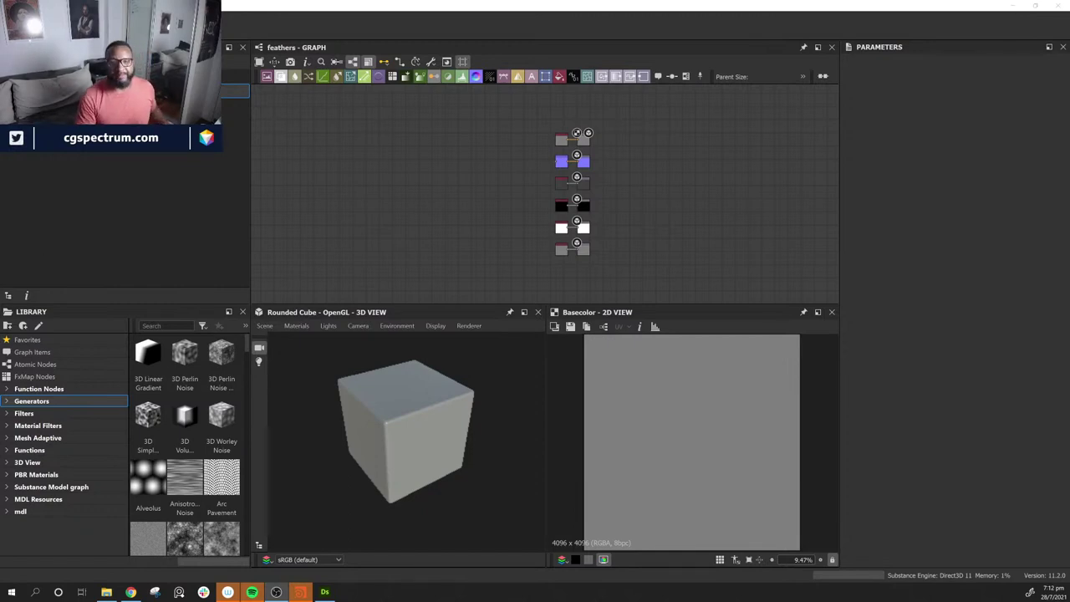
Step: Move the column of source nodes away from the output nodes to widen the gap between them
scroll(694, 205, "up", 5)
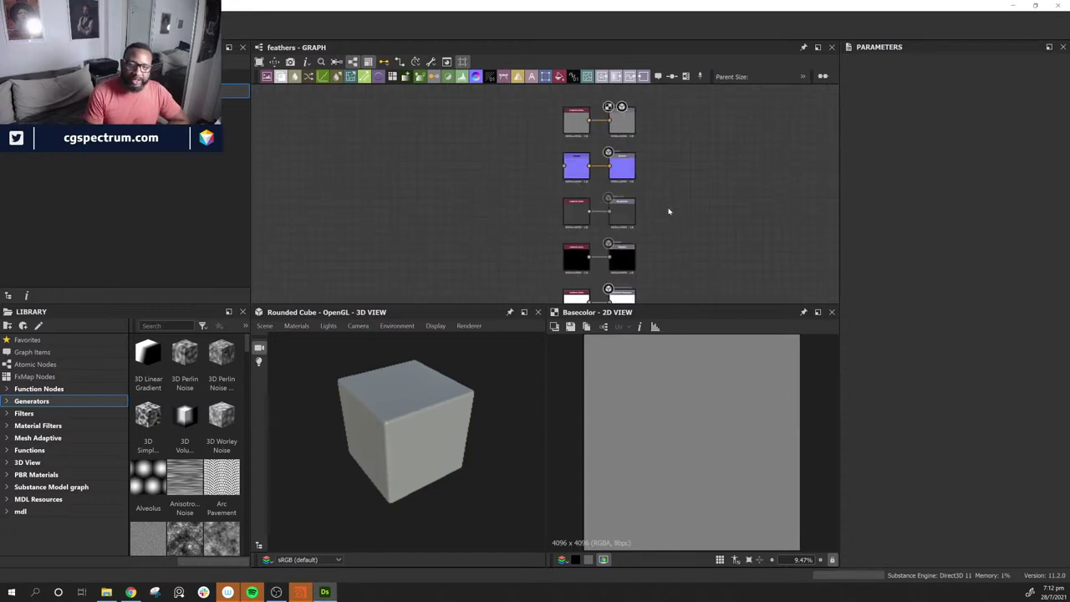
scroll(669, 222, "down", 2)
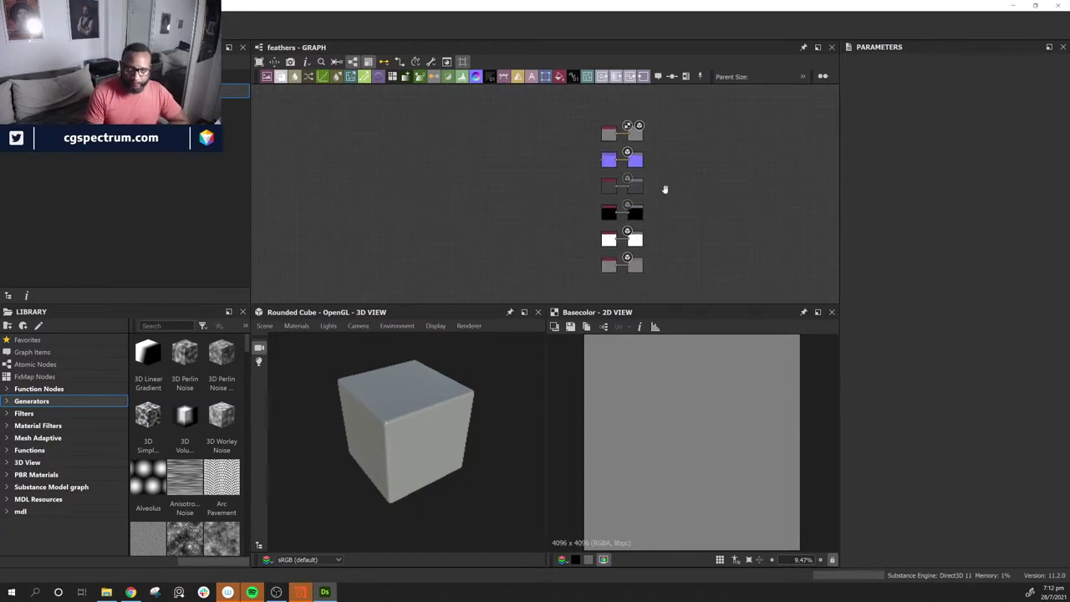
left_click_drag(540, 122, 585, 266)
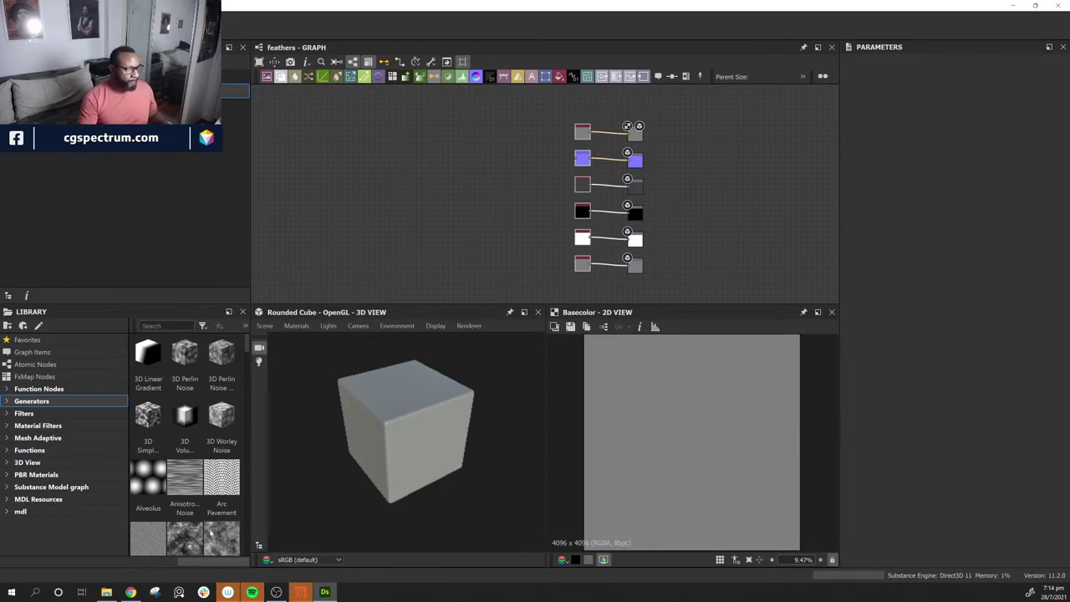
Step: Look over the preview cube from several angles and browse the Generators category of the node library
left_click_drag(388, 441, 451, 442)
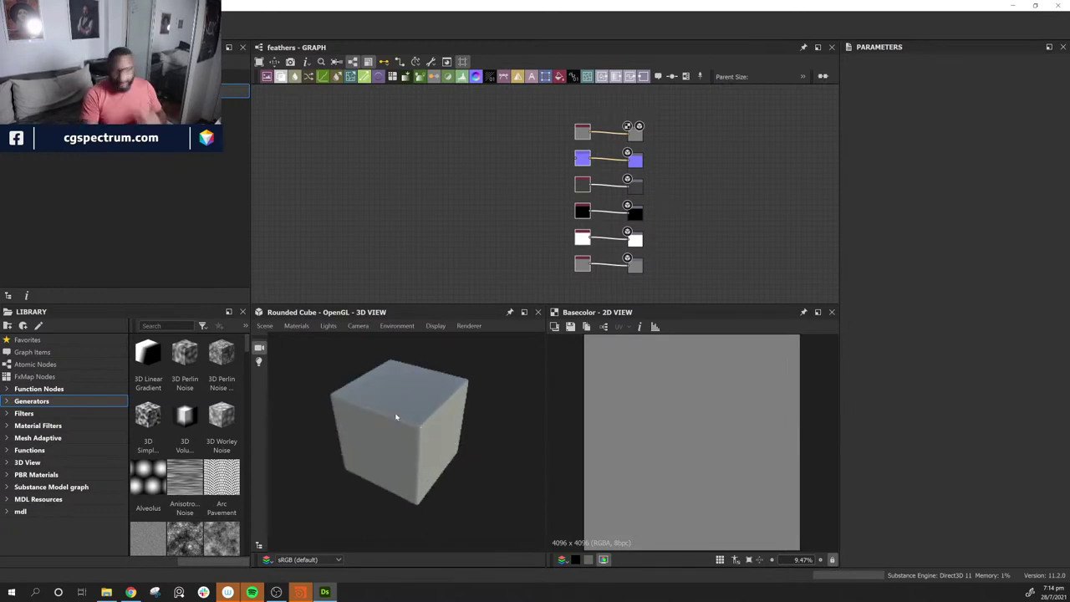
left_click_drag(399, 416, 404, 452)
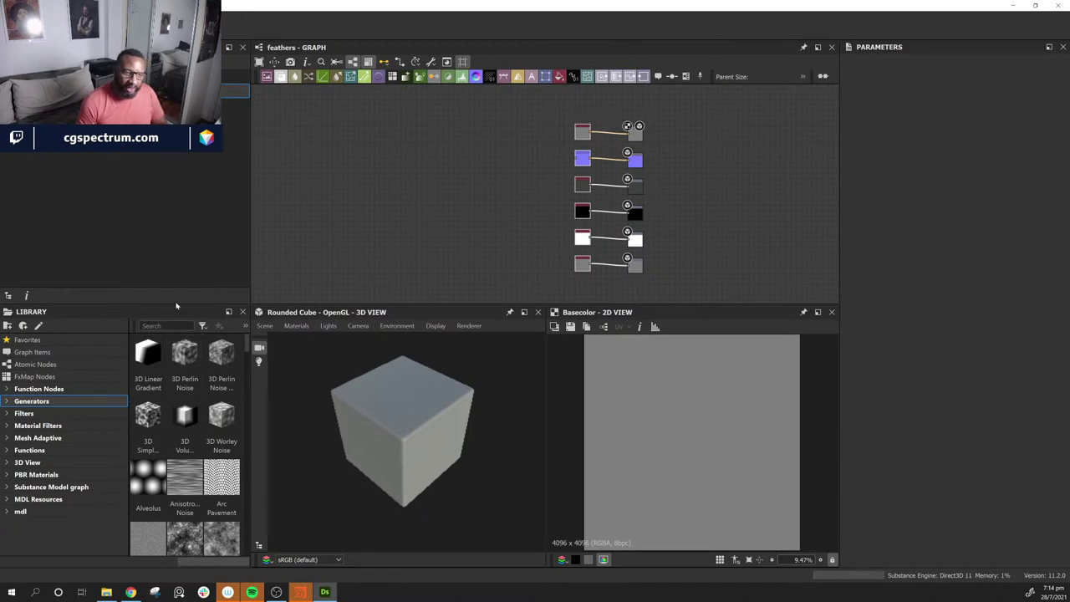
scroll(192, 490, "down", 10)
scroll(191, 490, "down", 15)
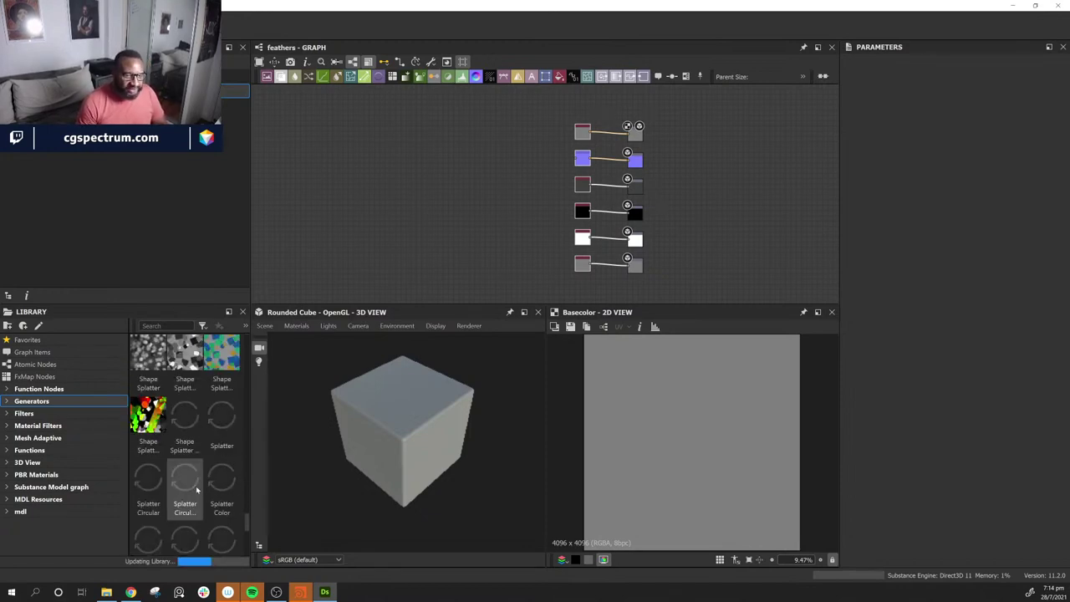
scroll(199, 495, "up", 14)
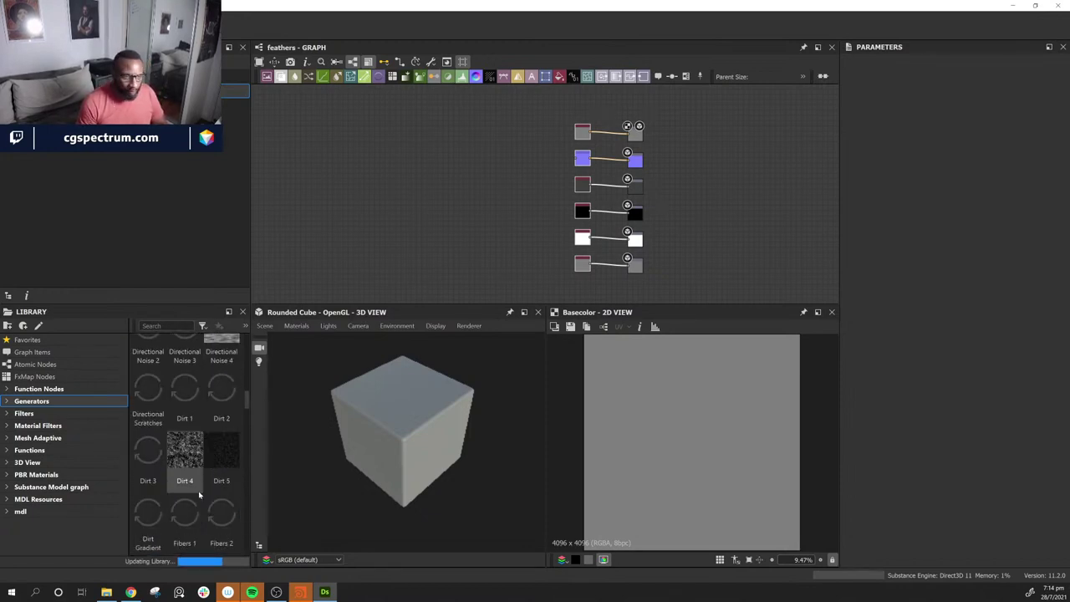
scroll(199, 496, "up", 6)
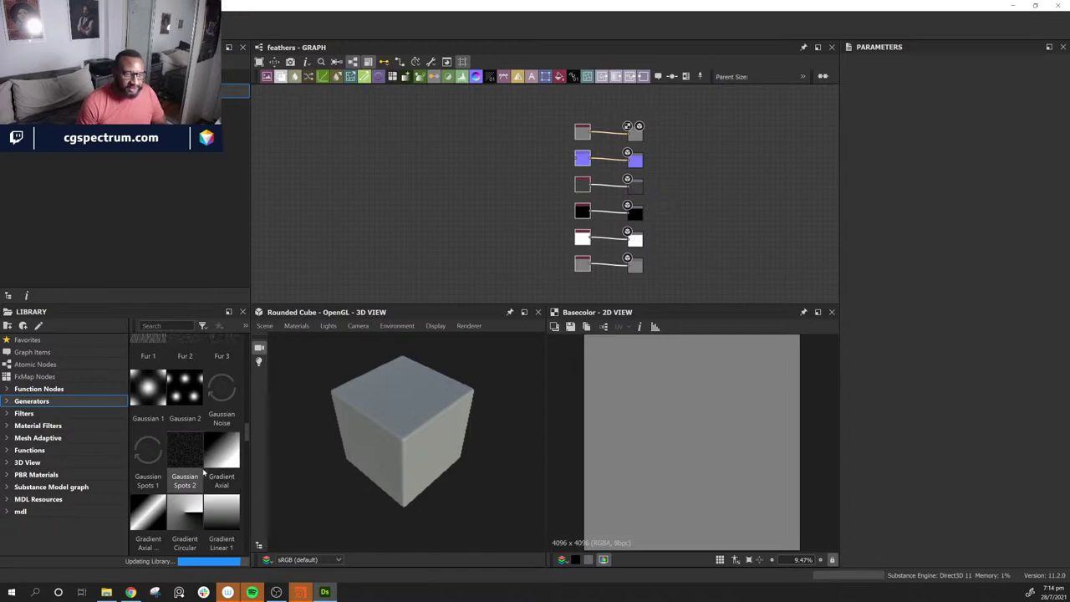
scroll(149, 457, "down", 3)
scroll(185, 522, "down", 12)
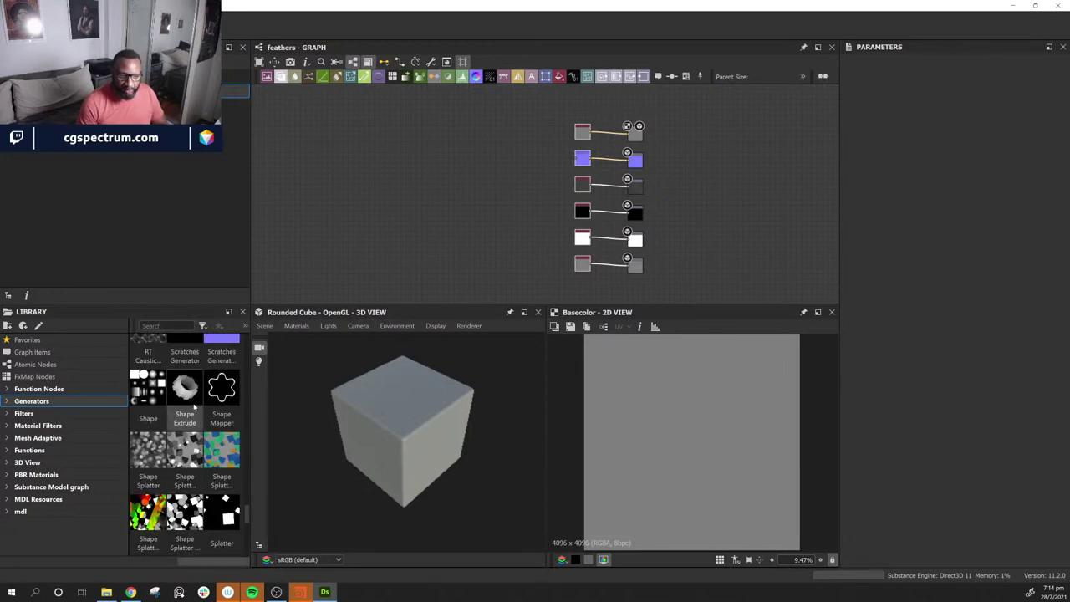
scroll(185, 456, "up", 3)
scroll(201, 455, "down", 8)
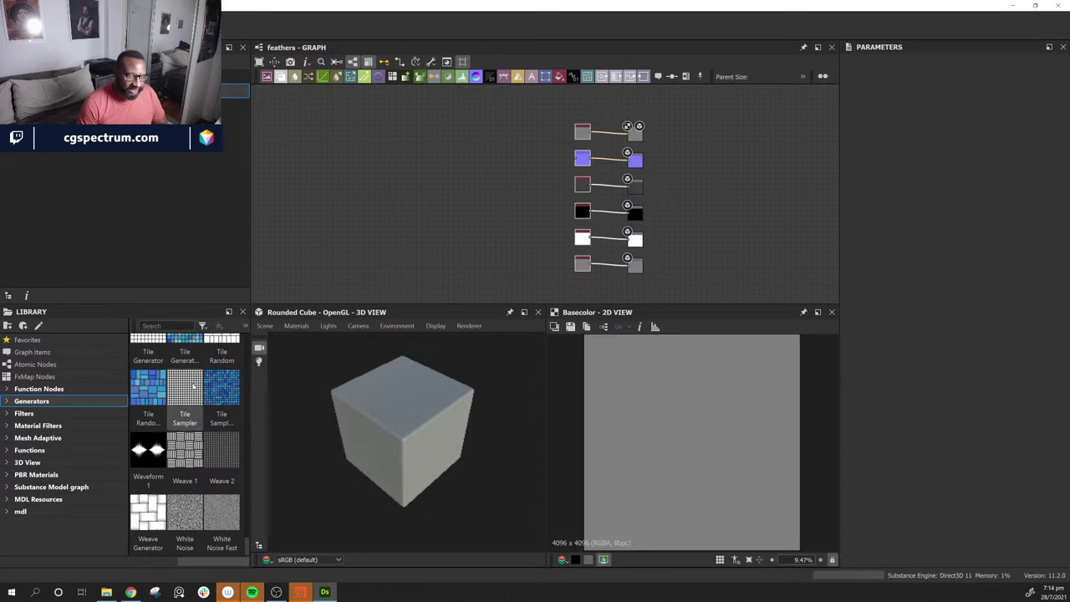
left_click_drag(491, 444, 446, 425)
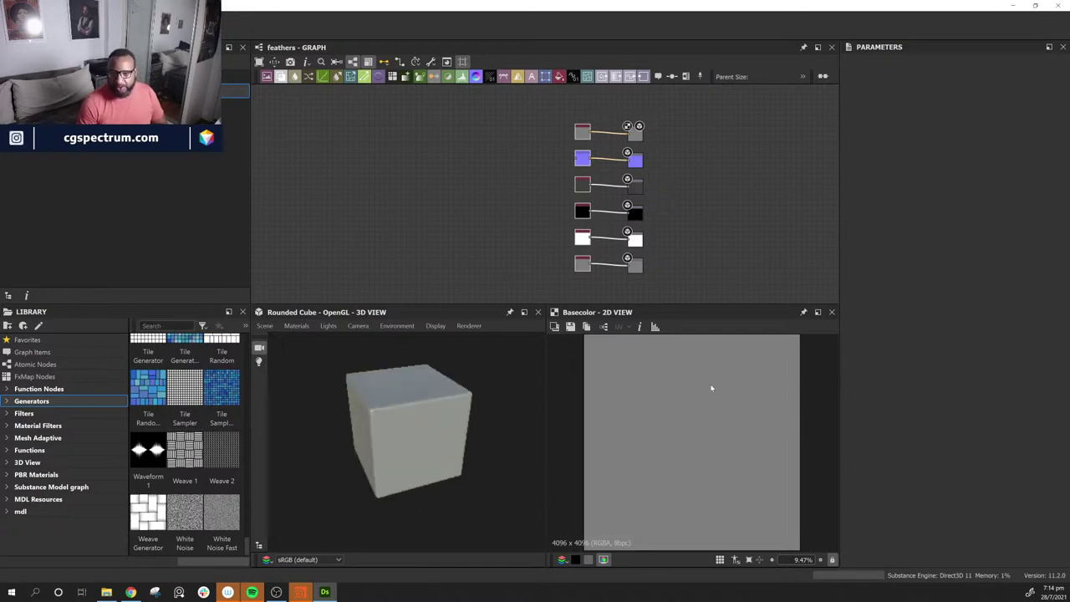
left_click_drag(535, 474, 537, 441)
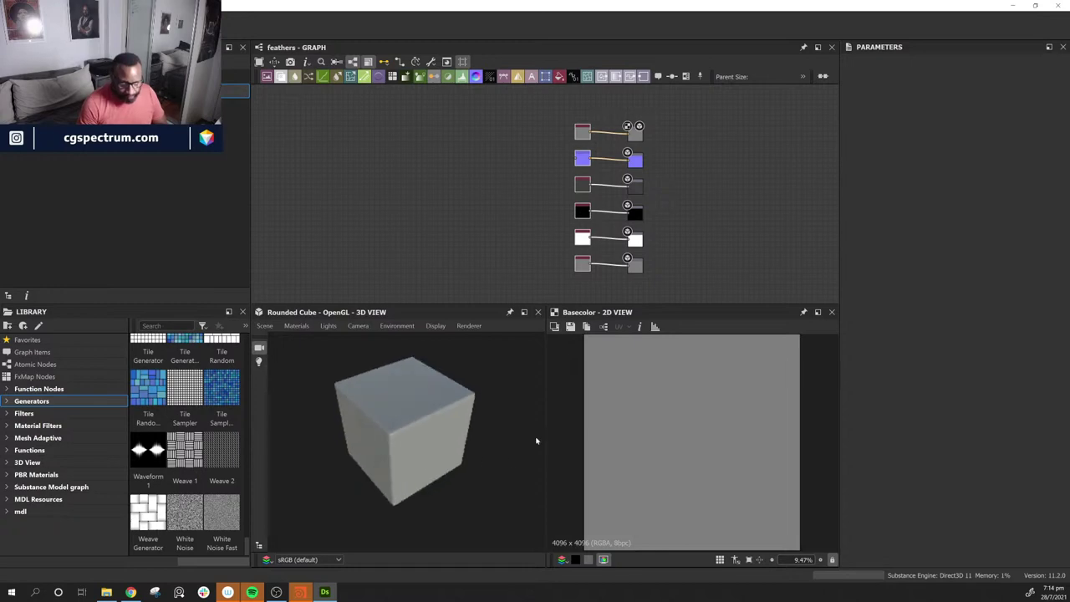
Step: Shift all the output nodes slightly up to line them up with their source nodes
scroll(689, 248, "up", 5)
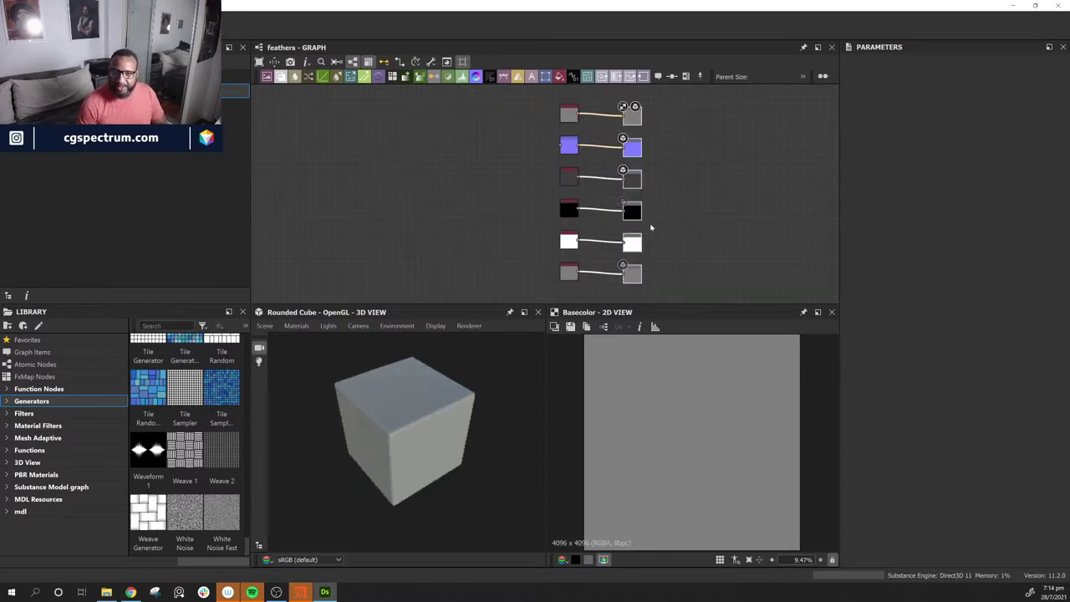
left_click_drag(327, 440, 433, 407)
middle_click_drag(767, 162, 763, 218)
middle_click_drag(676, 138, 669, 234)
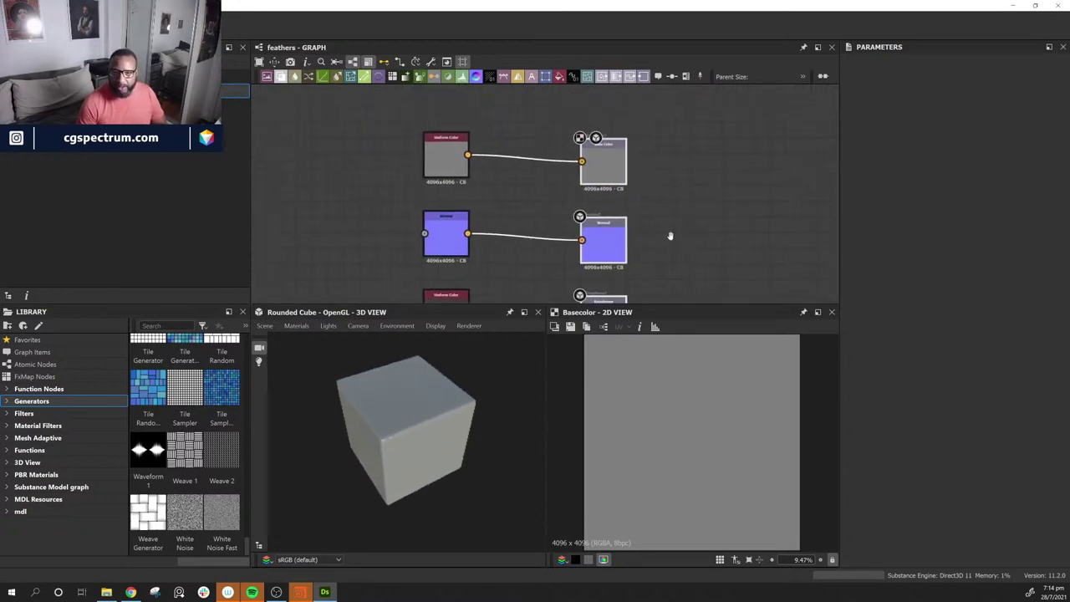
left_click_drag(614, 155, 612, 171)
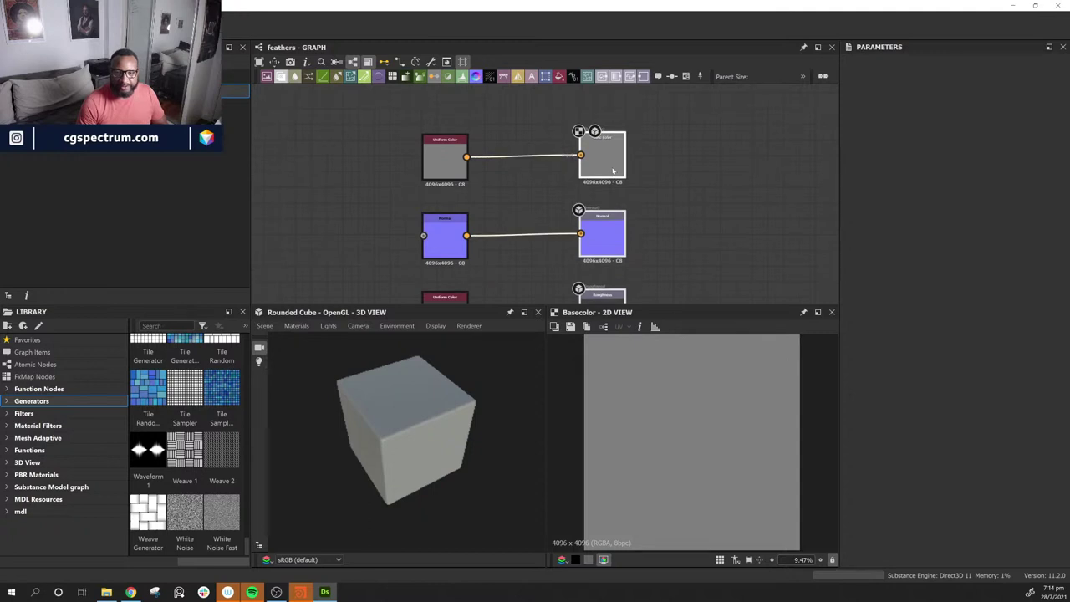
Step: Inspect the properties of the Normal and Roughness outputs and of the Uniform Color nodes feeding Roughness, Metallic and Ambient Occlusion
middle_click_drag(730, 265, 736, 195)
left_click(623, 168)
middle_click_drag(724, 263, 693, 168)
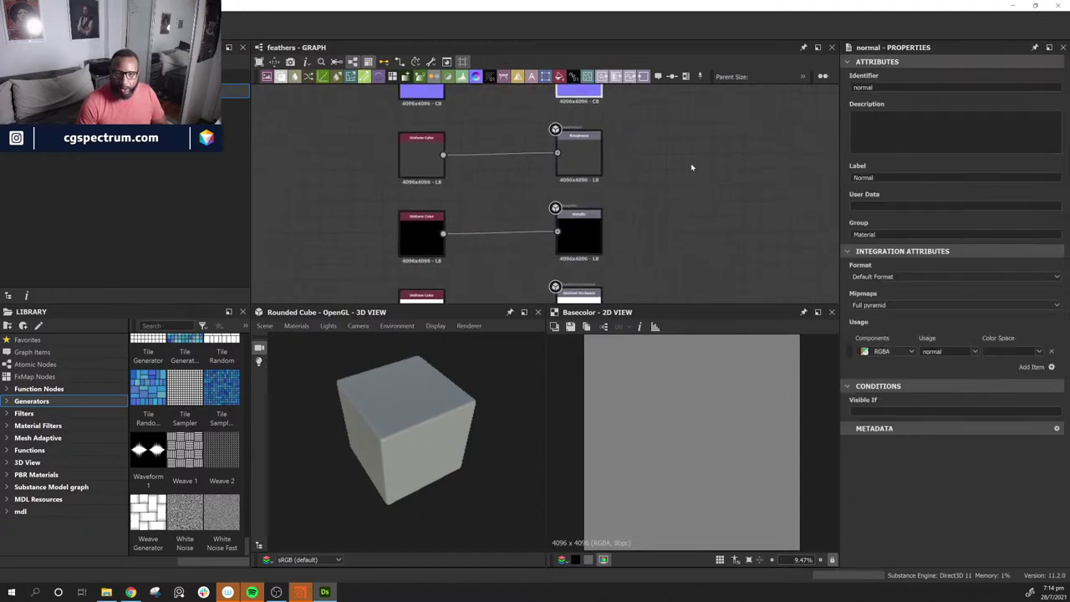
left_click(584, 157)
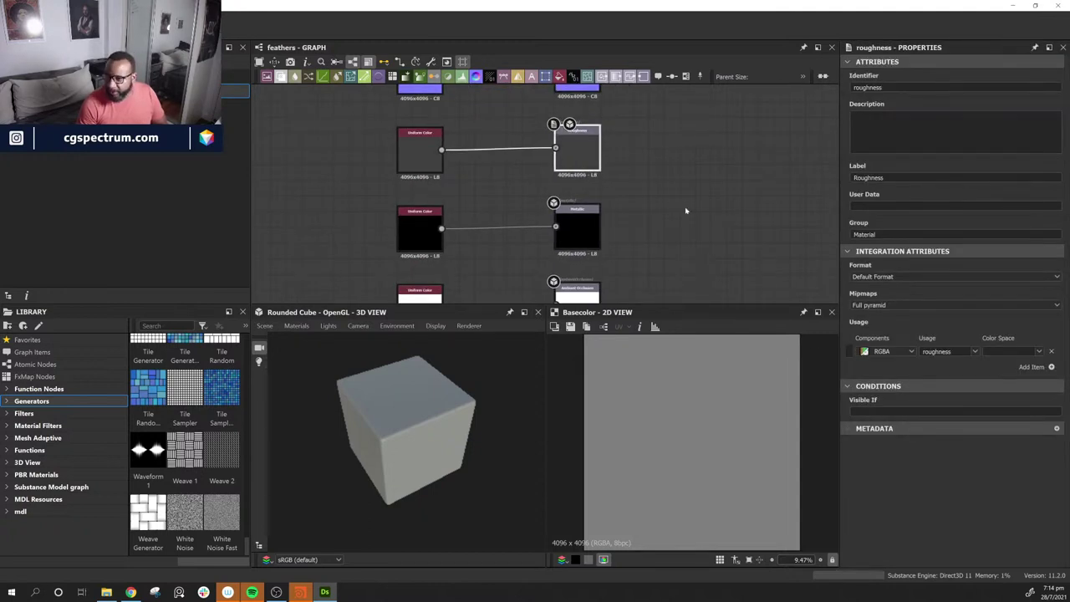
left_click(423, 156)
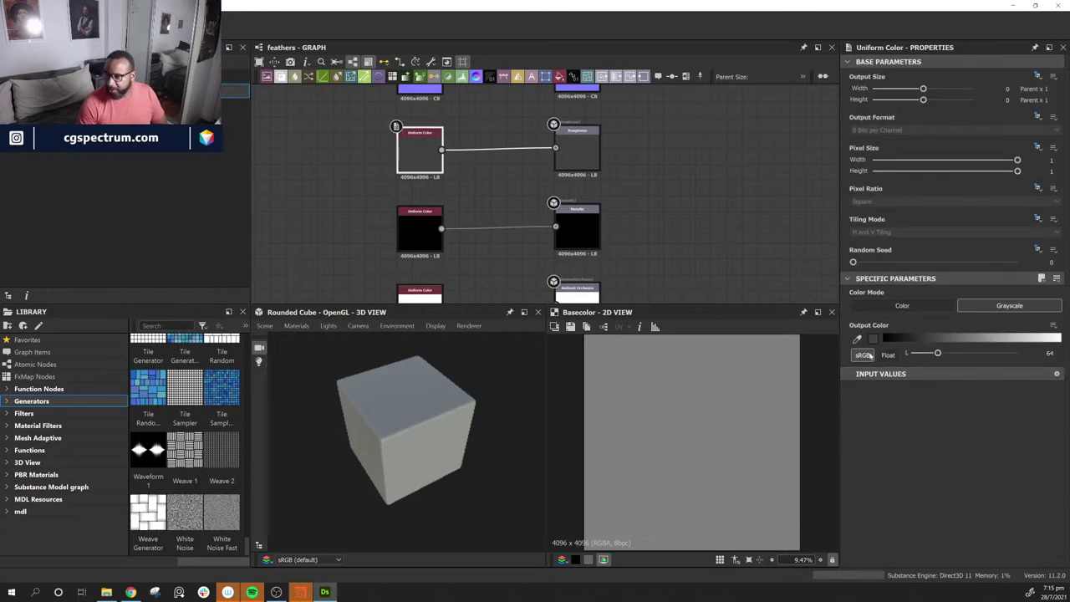
left_click(888, 356)
middle_click_drag(426, 237, 441, 184)
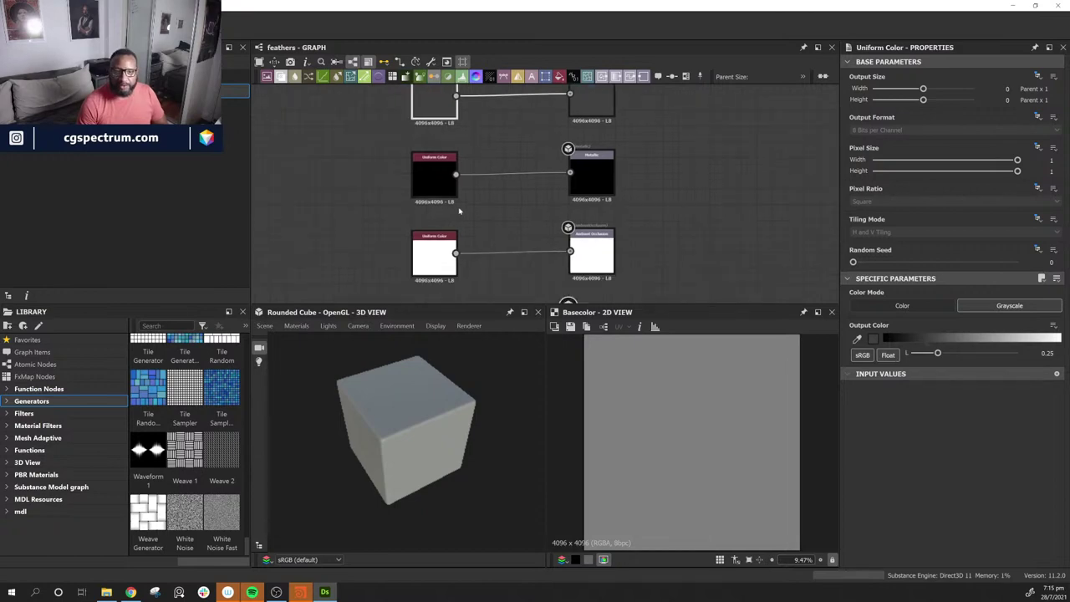
left_click(441, 184)
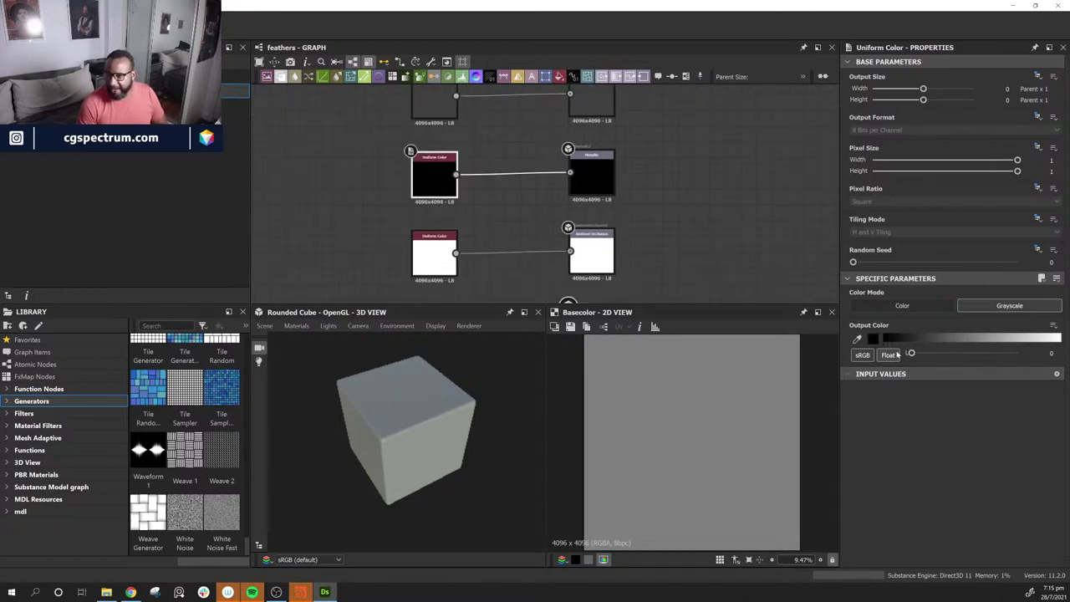
left_click(433, 266)
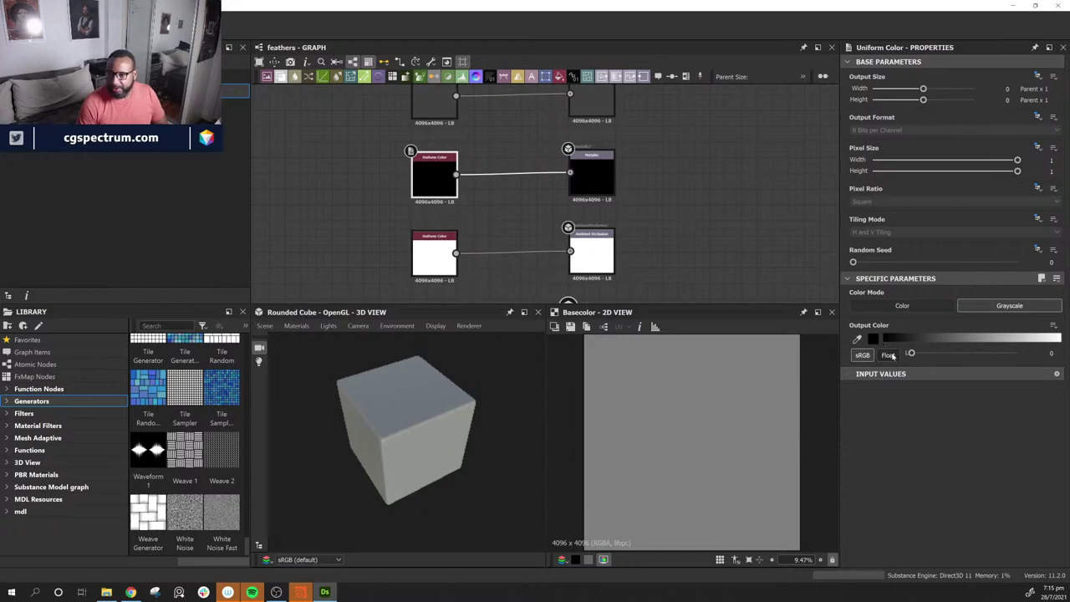
left_click(427, 267)
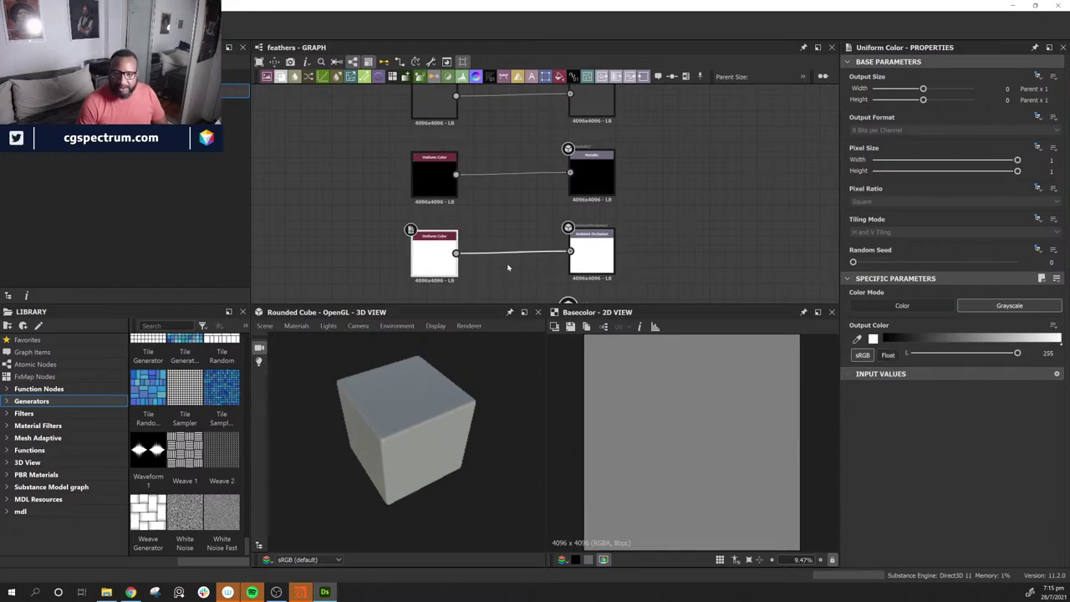
Step: Move the Height output and its Uniform Color source slightly down and to the right, keeping the two level
middle_click_drag(606, 283, 645, 194)
left_click_drag(626, 253, 627, 263)
middle_click_drag(700, 285, 753, 228)
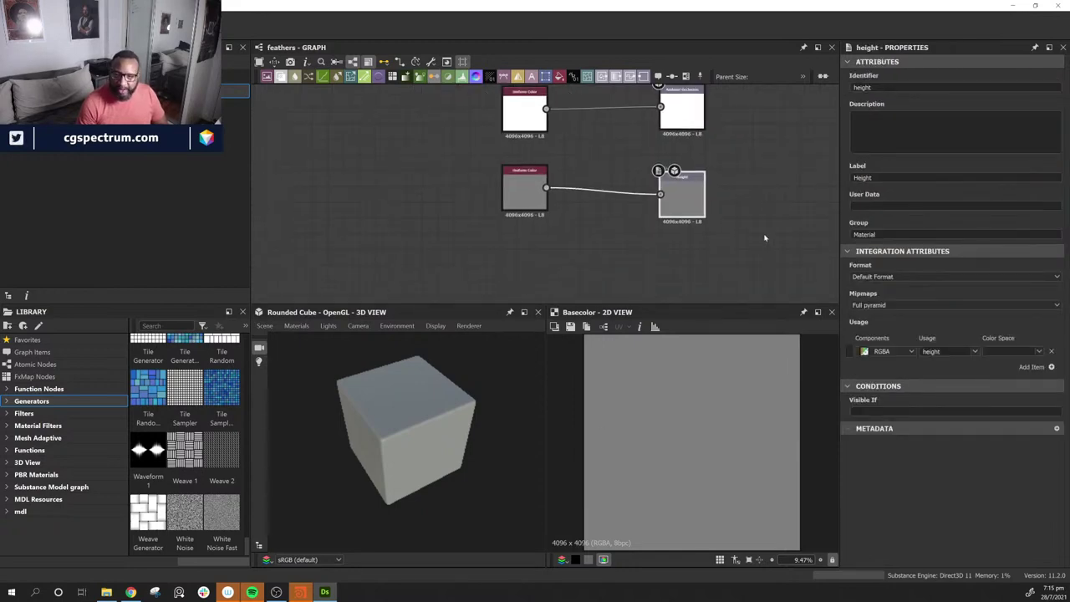
middle_click_drag(580, 225, 574, 200)
left_click_drag(500, 153, 519, 167)
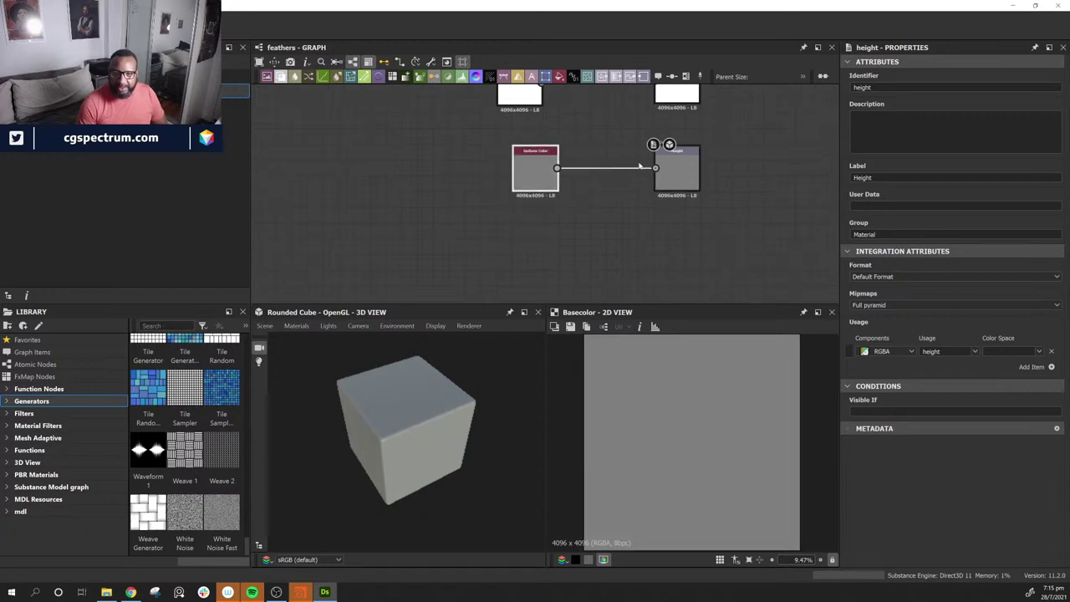
left_click_drag(684, 170, 690, 174)
middle_click_drag(758, 230, 633, 270)
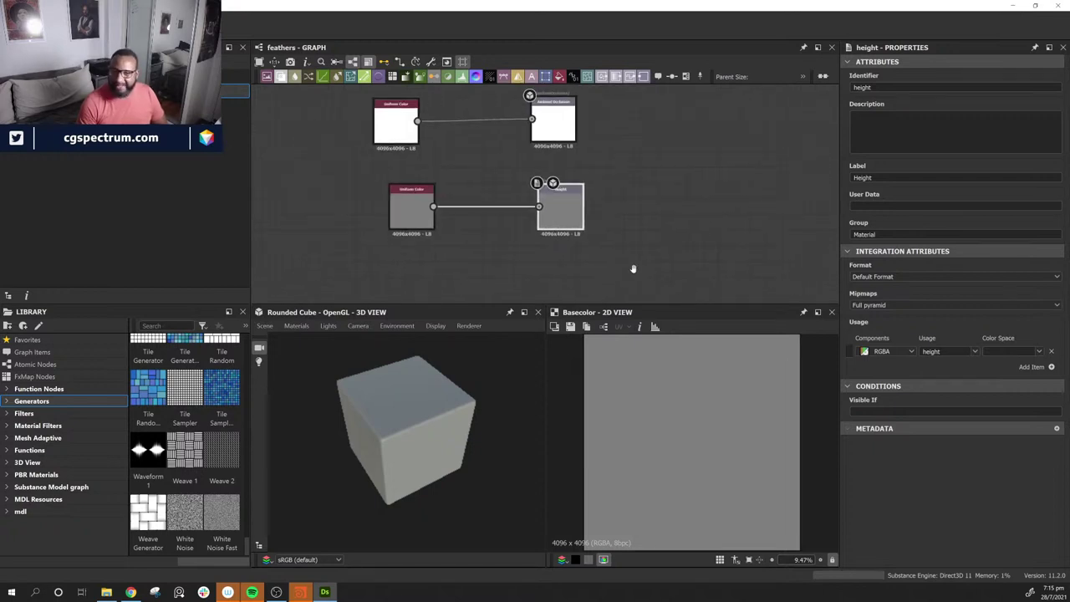
Step: Look over the graph's source and output pairs, from Height up to Base Color and through Metallic and Ambient Occlusion
middle_click_drag(666, 186, 664, 273)
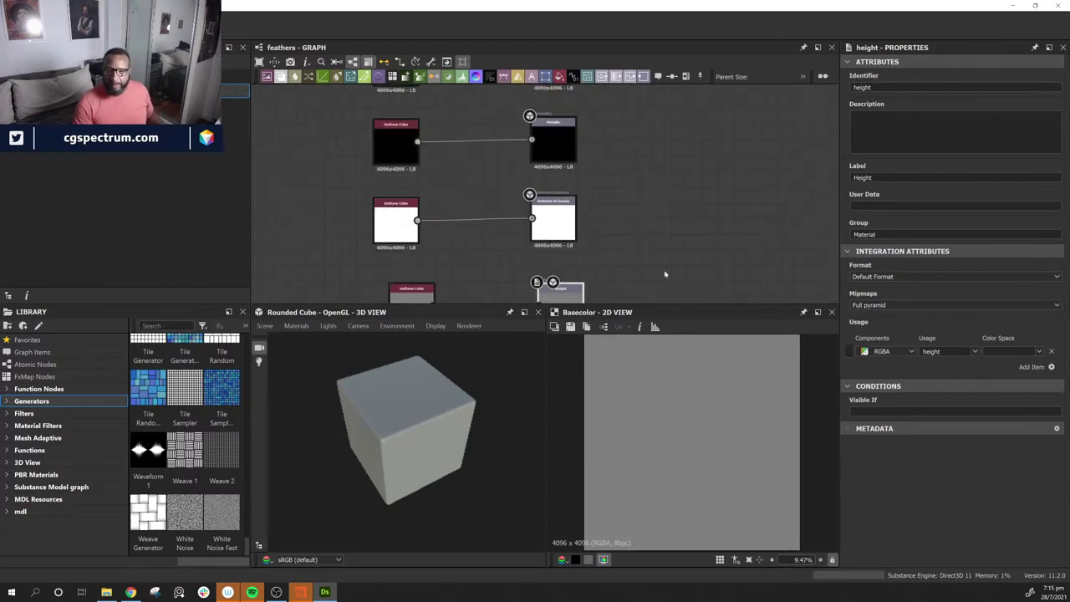
middle_click_drag(613, 162, 597, 284)
scroll(597, 284, "down", 1)
middle_click_drag(545, 144, 542, 209)
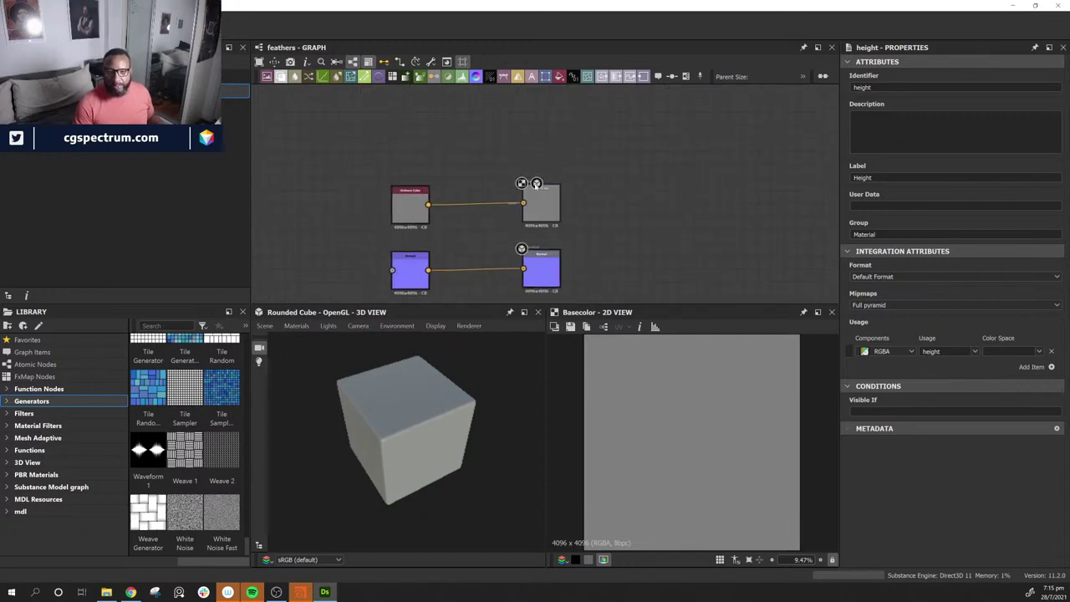
scroll(598, 191, "up", 2)
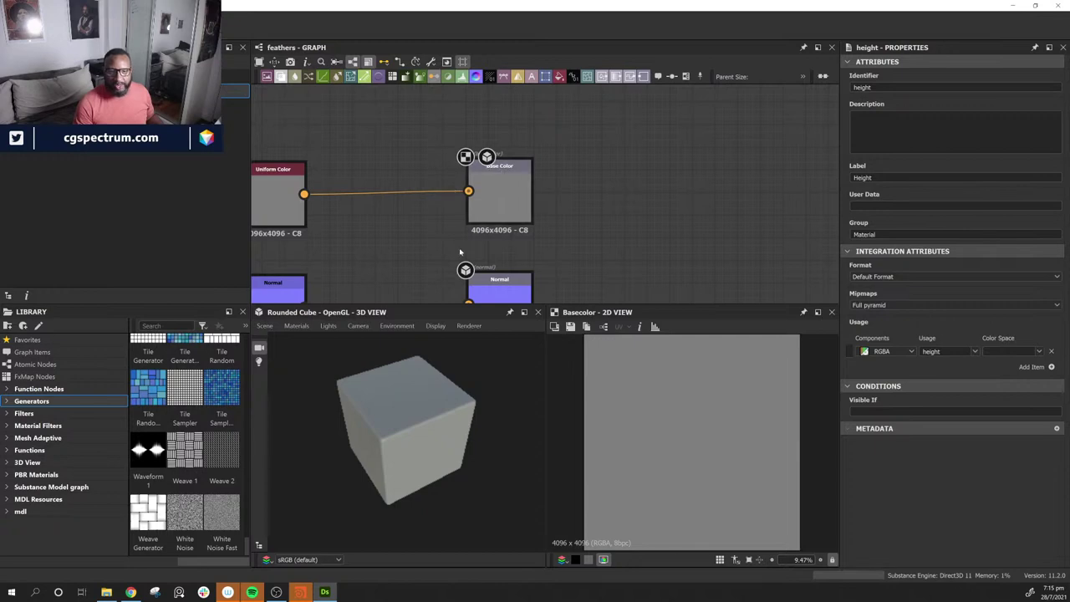
middle_click_drag(502, 284, 554, 133)
middle_click_drag(559, 242, 601, 97)
middle_click_drag(719, 246, 731, 167)
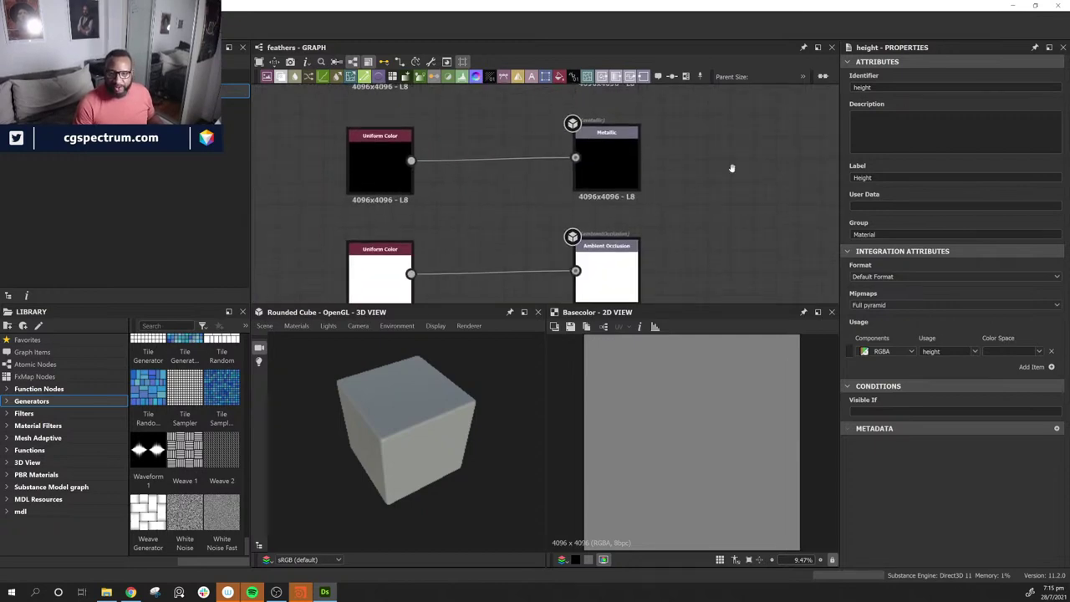
middle_click_drag(723, 89, 707, 266)
middle_click_drag(701, 139, 693, 256)
middle_click_drag(583, 192, 582, 239)
middle_click_drag(443, 230, 550, 206)
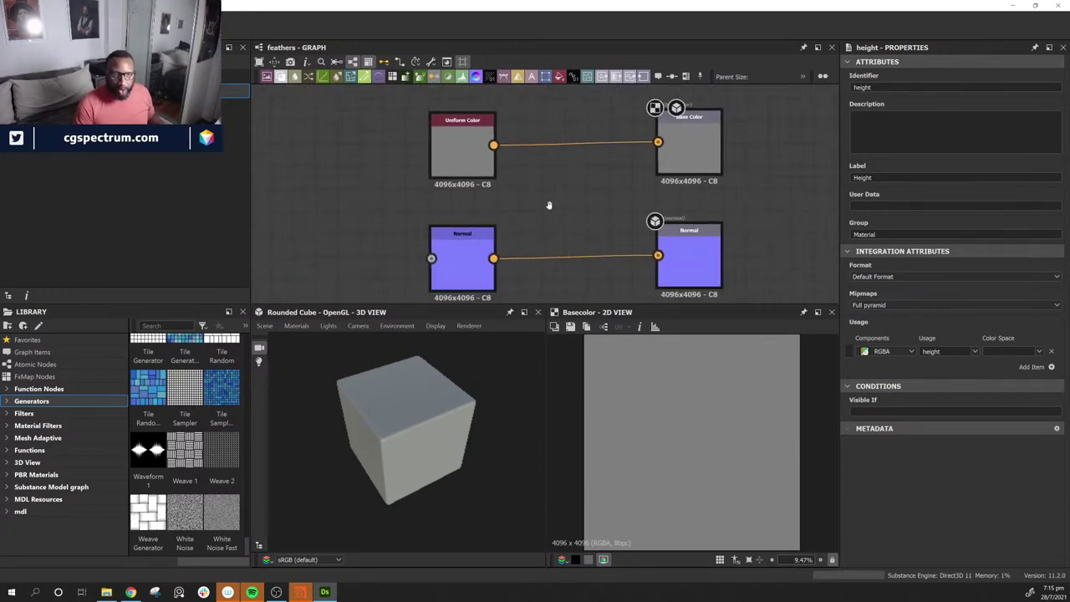
Step: Set the Uniform Color feeding Base Color to a teal blue with RGB values 0, 122, 159
scroll(549, 201, "down", 1)
left_click(480, 172)
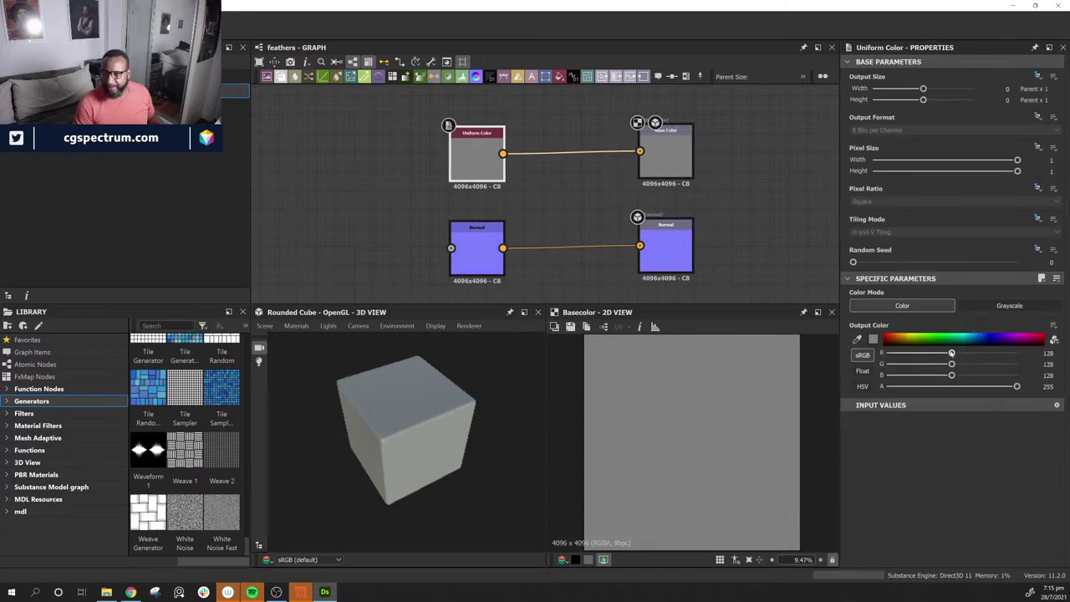
left_click_drag(951, 343, 972, 339)
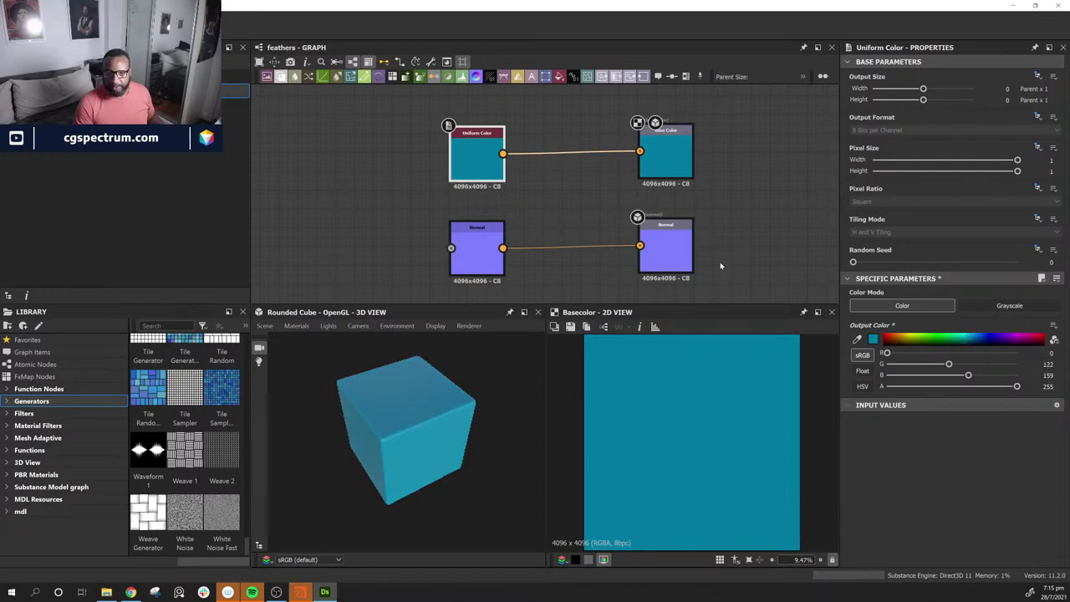
Step: Lower the luminance of the Uniform Color feeding Roughness to 21 and check the gloss on the preview cube
middle_click_drag(710, 252, 747, 108)
scroll(568, 221, "down", 4)
middle_click_drag(591, 249, 596, 175)
scroll(589, 177, "up", 1)
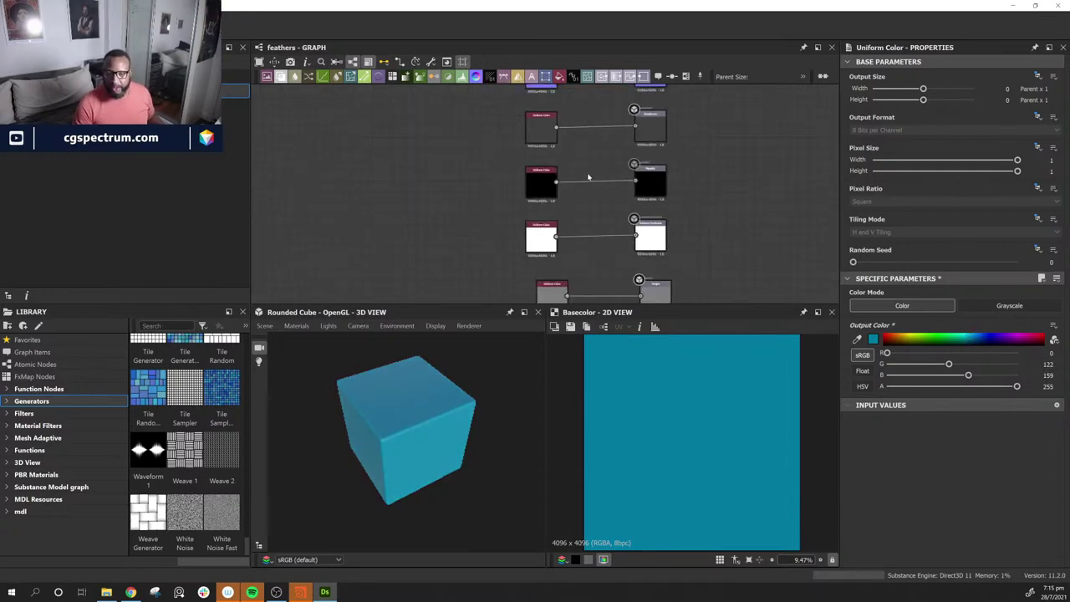
scroll(588, 177, "up", 3)
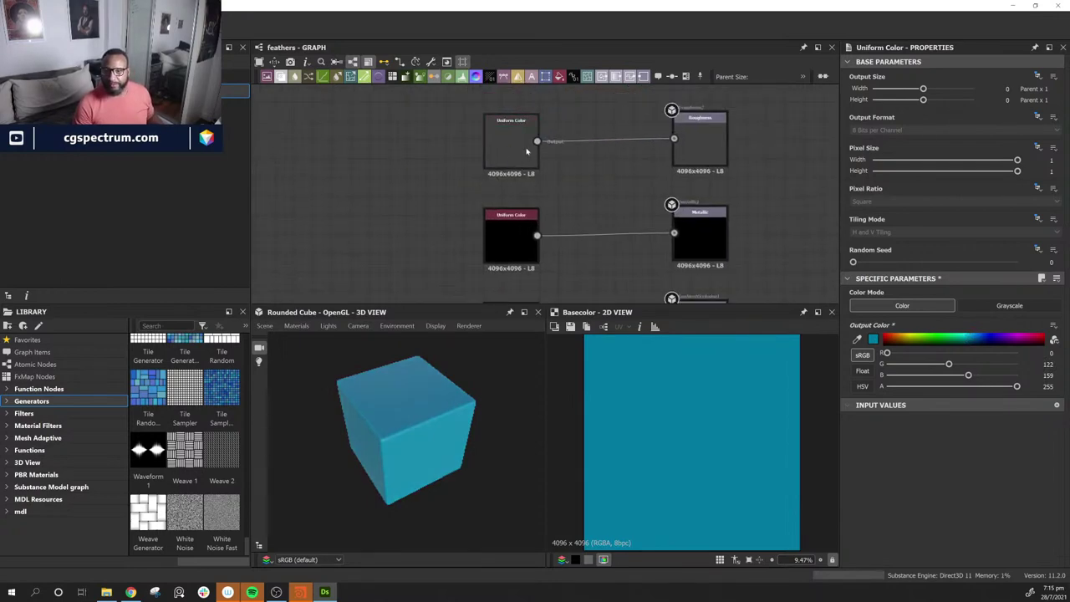
left_click(527, 151)
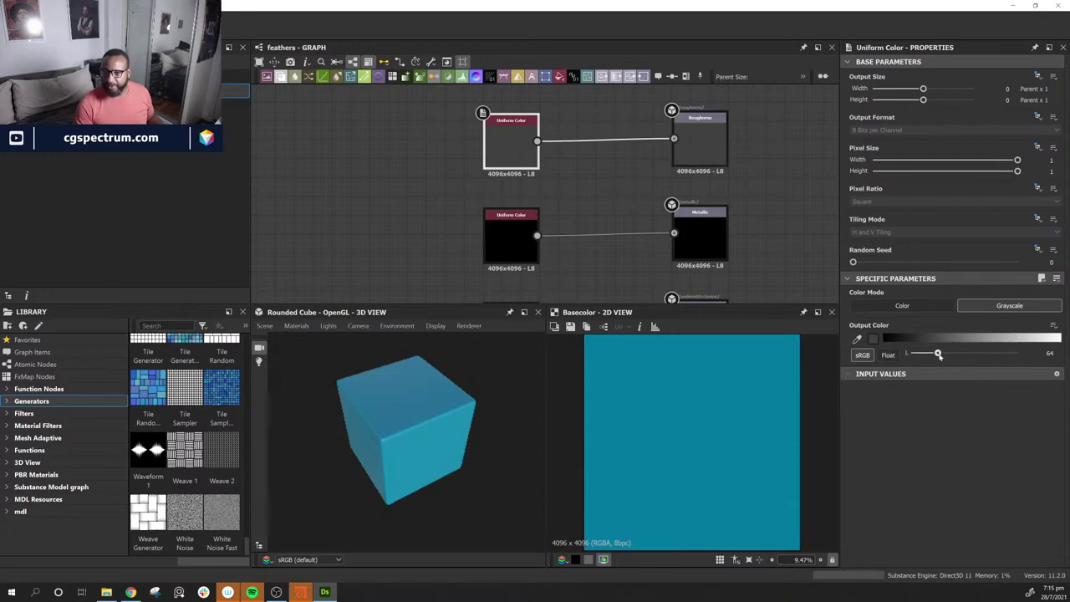
left_click_drag(935, 355, 923, 355)
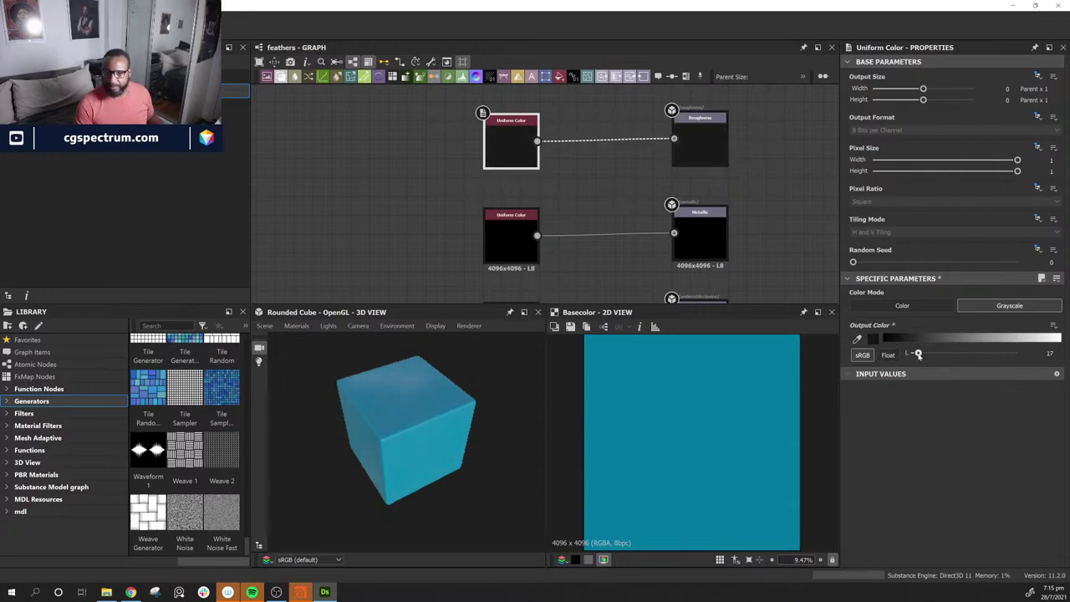
left_click_drag(536, 447, 308, 398)
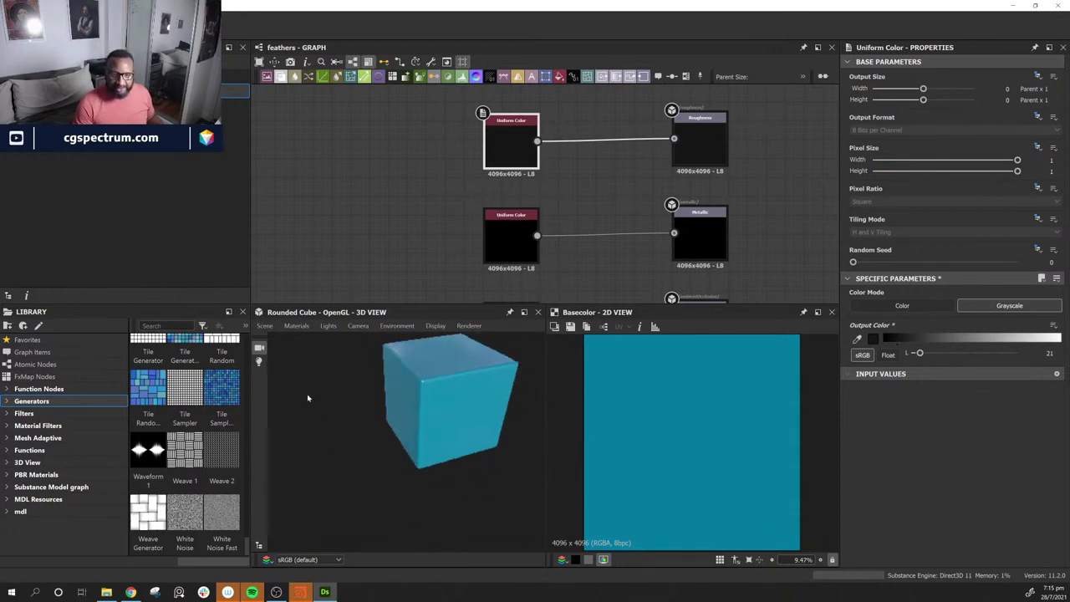
left_click_drag(562, 407, 413, 470)
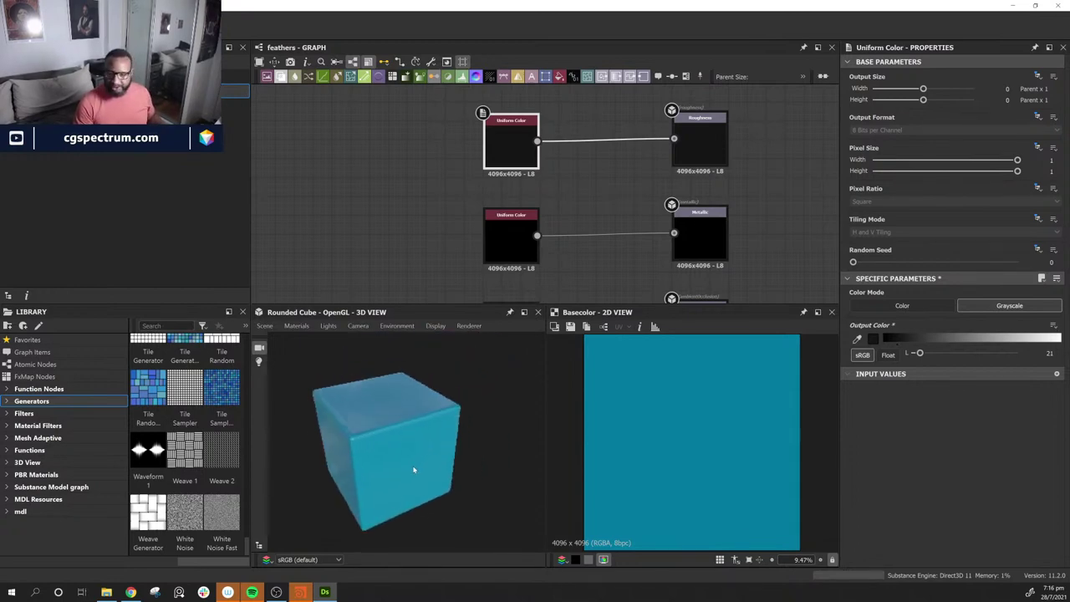
Step: Switch the 3D preview mesh to a cylinder and look it over
left_click(266, 326)
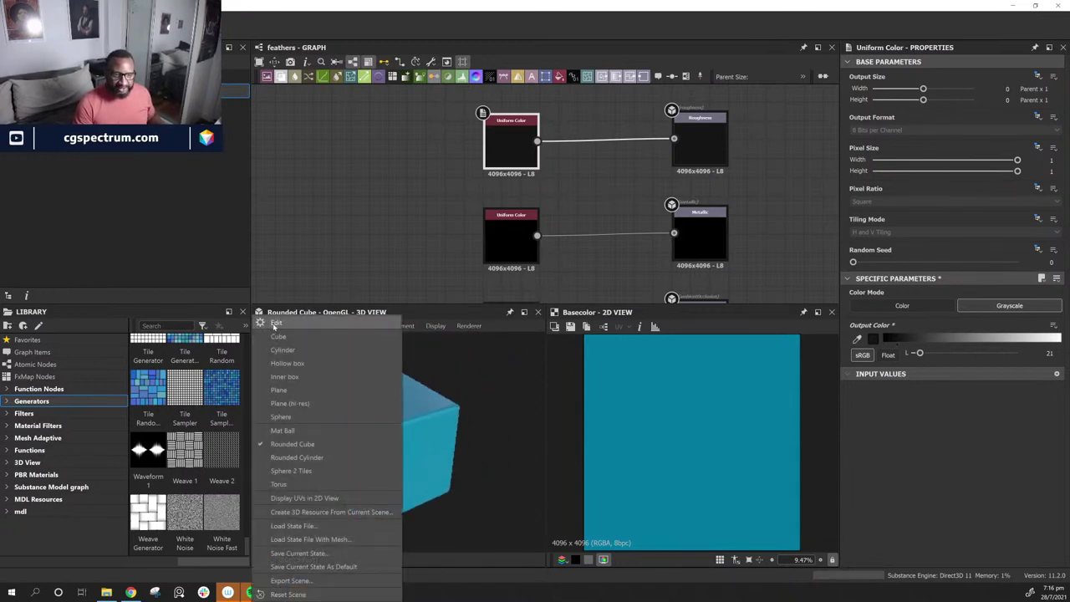
left_click(304, 357)
left_click_drag(442, 443, 418, 441)
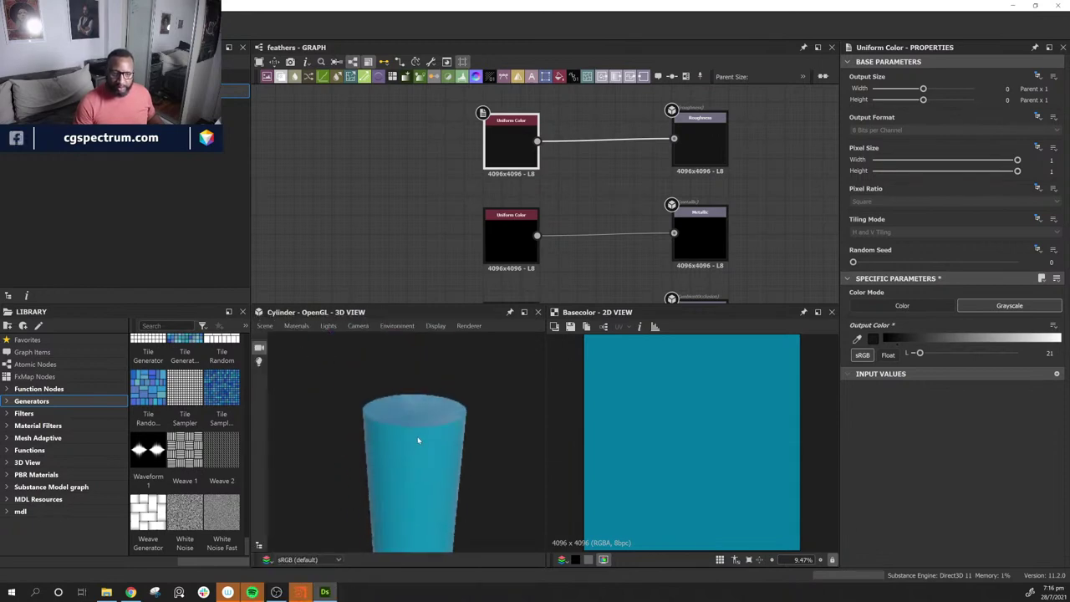
middle_click_drag(419, 440, 420, 400)
Step: Switch the 3D preview mesh to Mat Ball and inspect its reflections from several angles
left_click(263, 326)
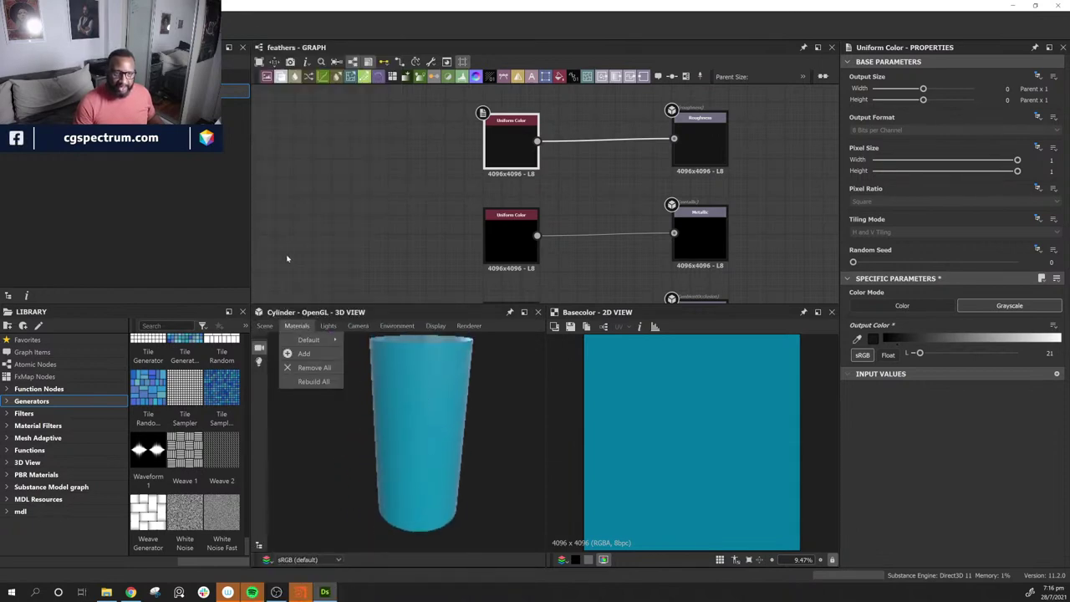
left_click(266, 326)
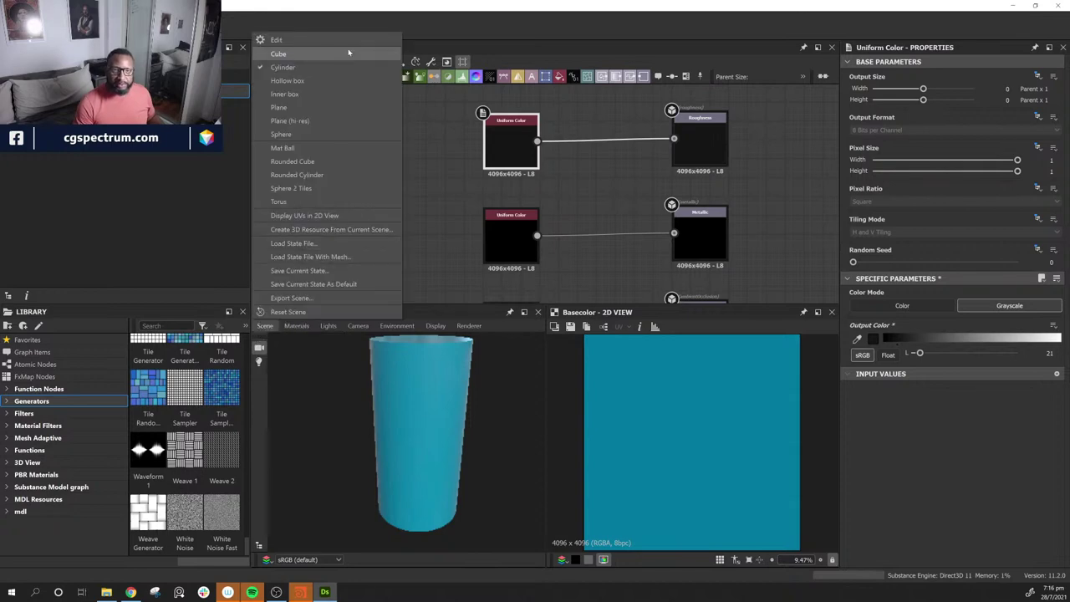
left_click(352, 149)
left_click_drag(437, 479, 552, 437)
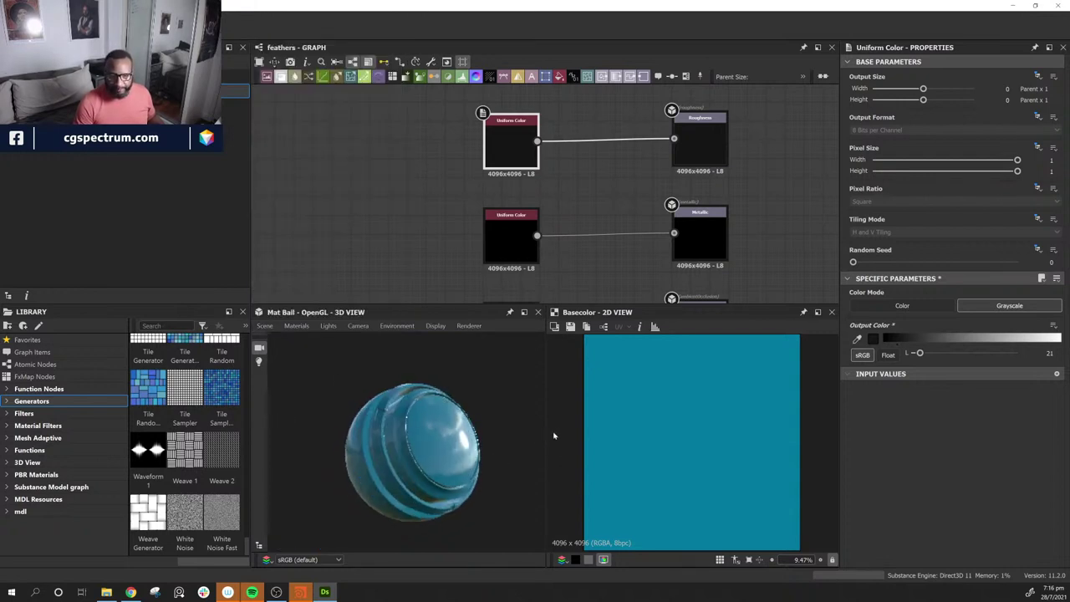
middle_click_drag(393, 513, 365, 445)
left_click_drag(365, 444, 422, 452)
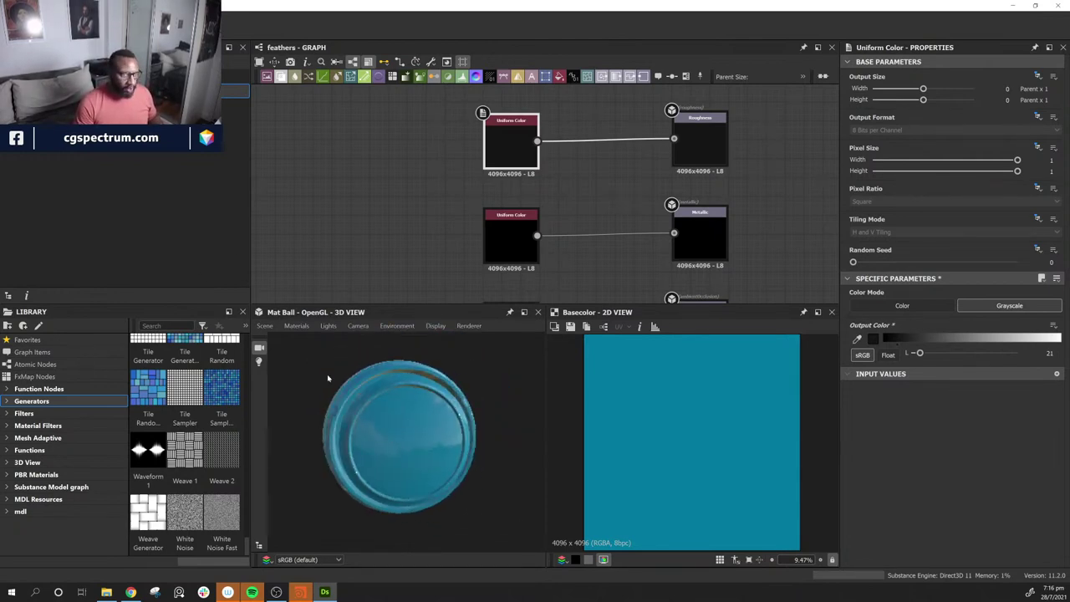
left_click_drag(328, 429, 404, 393)
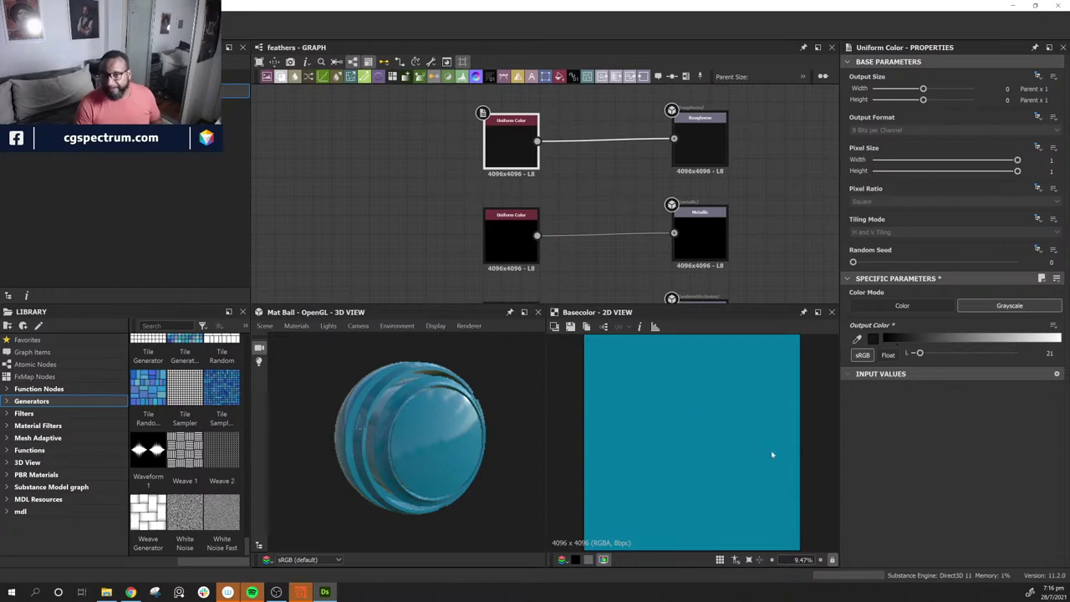
Step: Move the Height output node slightly down, in line beneath the Ambient Occlusion output
scroll(772, 152, "down", 4)
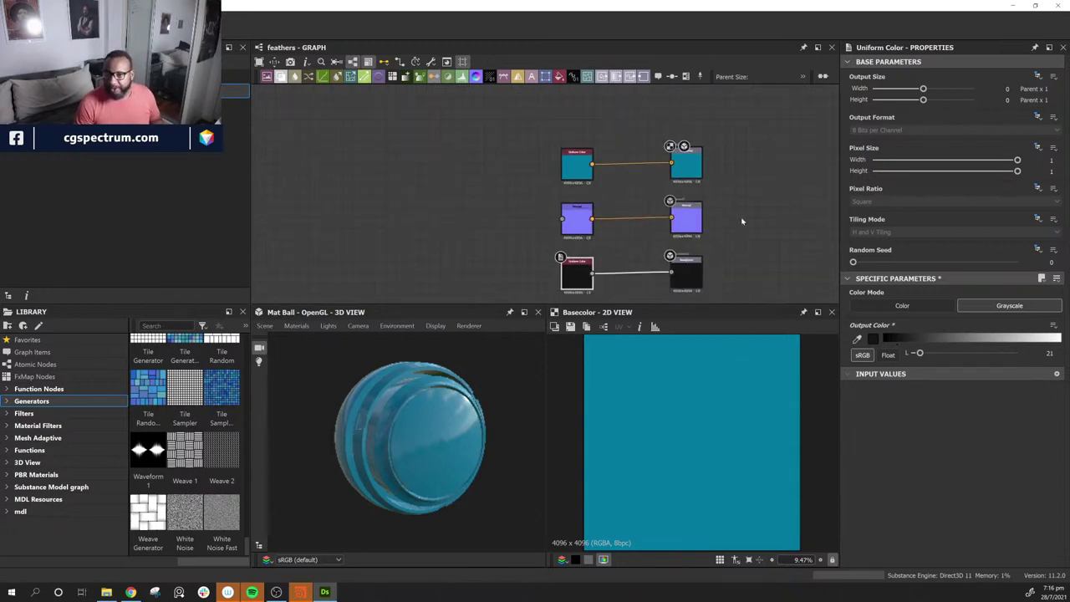
middle_click_drag(691, 121, 702, 147)
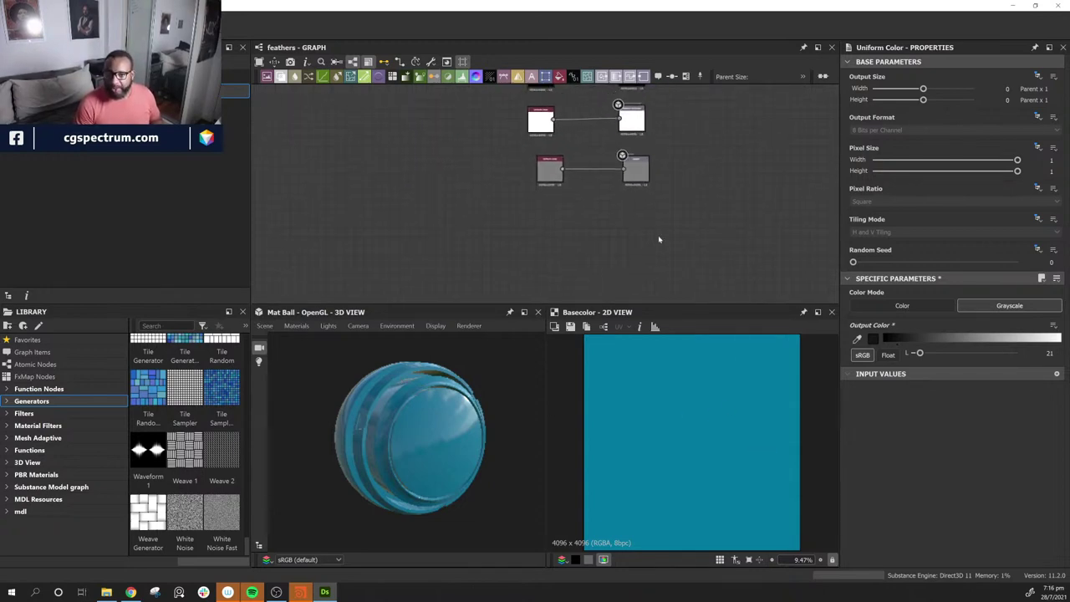
middle_click_drag(636, 218, 604, 240)
left_click_drag(675, 161, 516, 248)
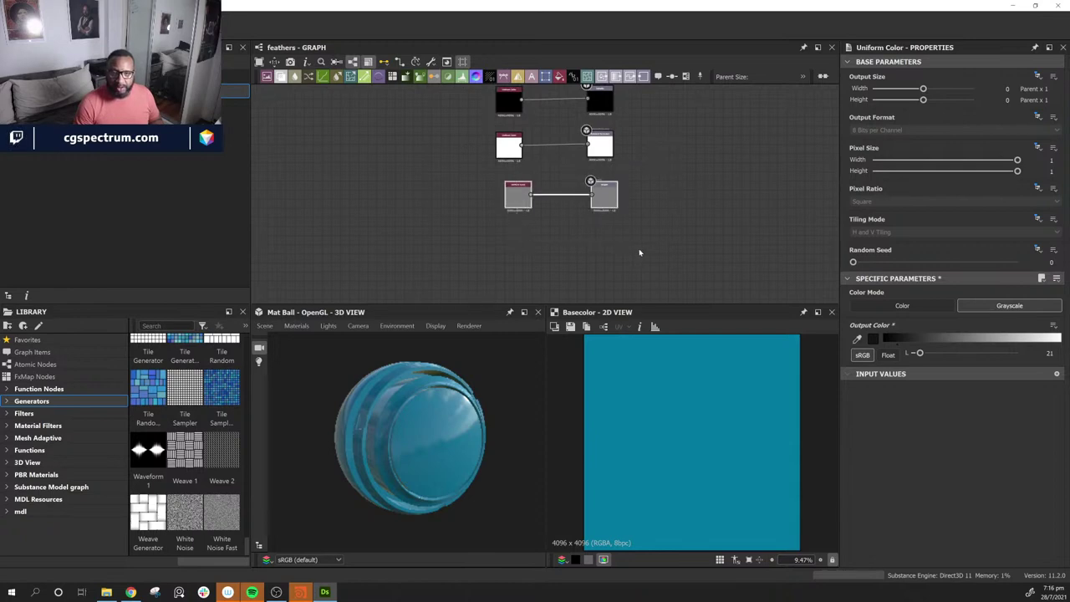
middle_click_drag(656, 250, 640, 254)
scroll(640, 254, "up", 1)
left_click_drag(571, 188, 590, 206)
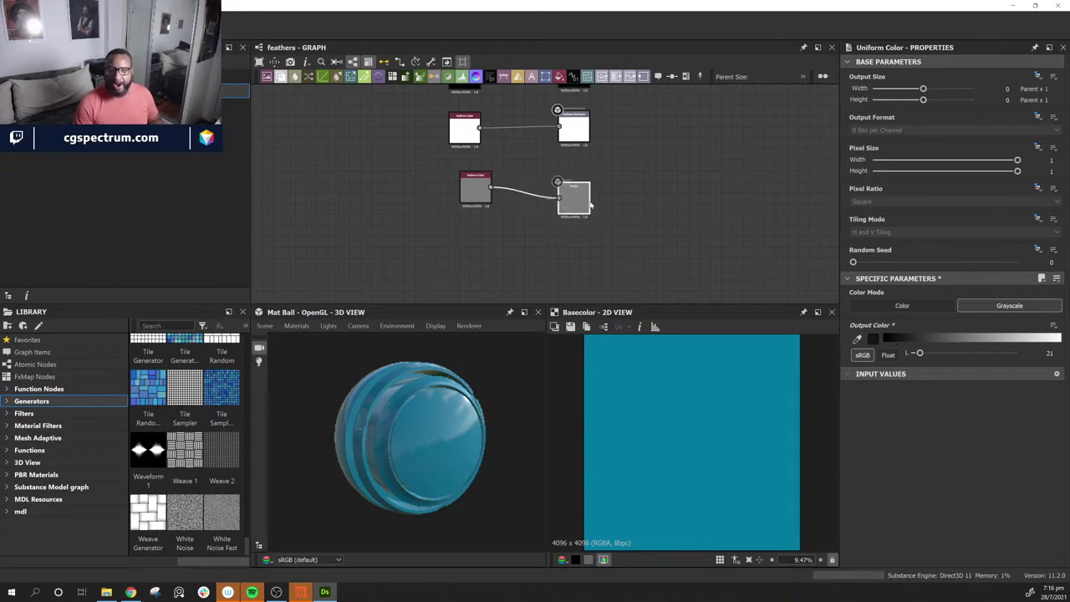
Step: Open the bitmap export settings of the feathers graph, review the list of outputs, and close them without exporting
right_click(65, 90)
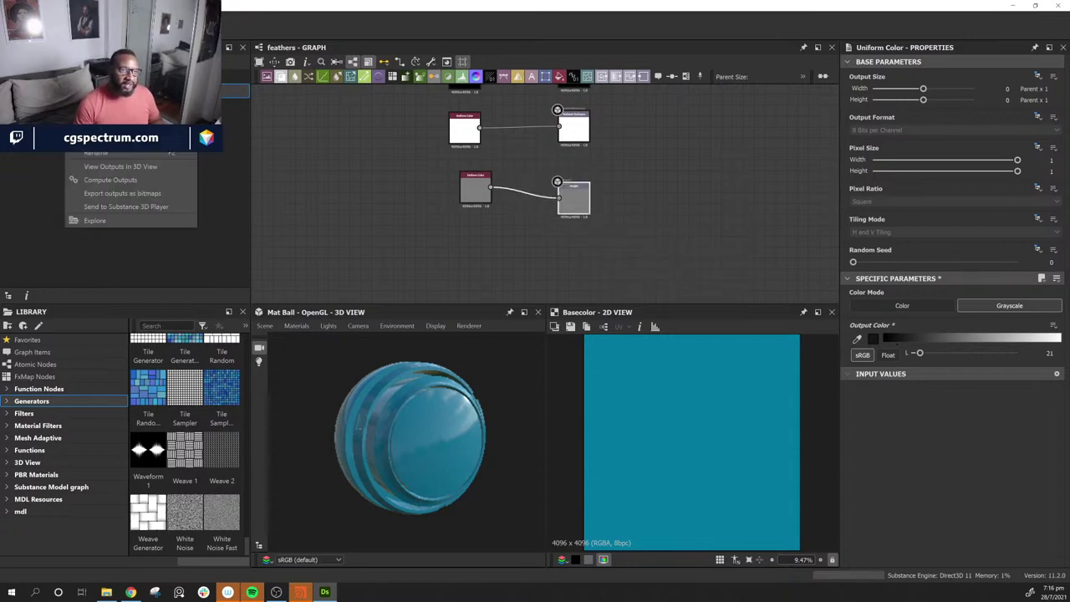
left_click(169, 197)
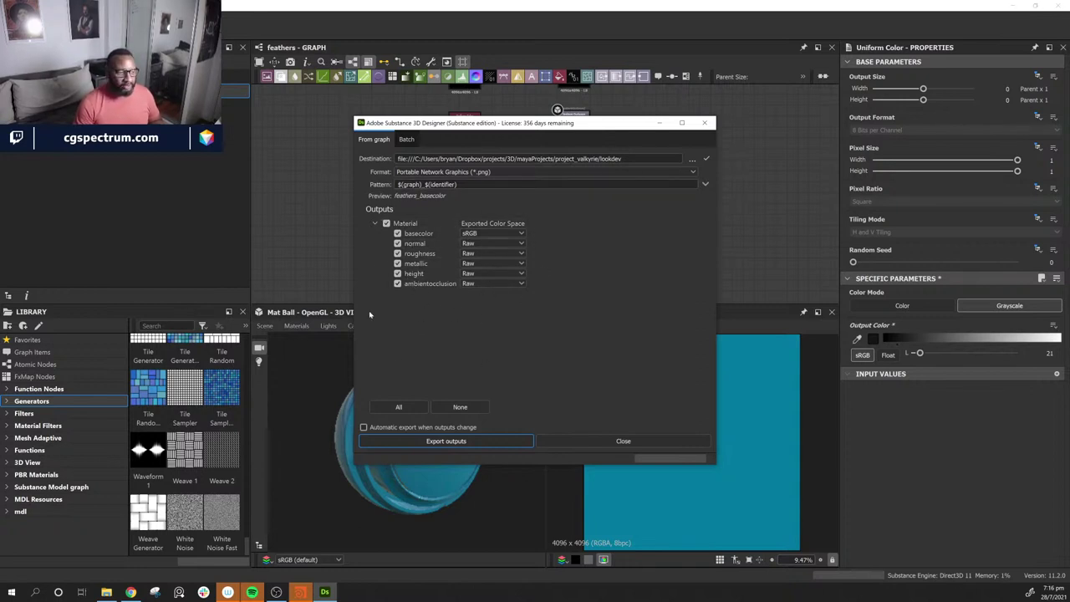
left_click(704, 123)
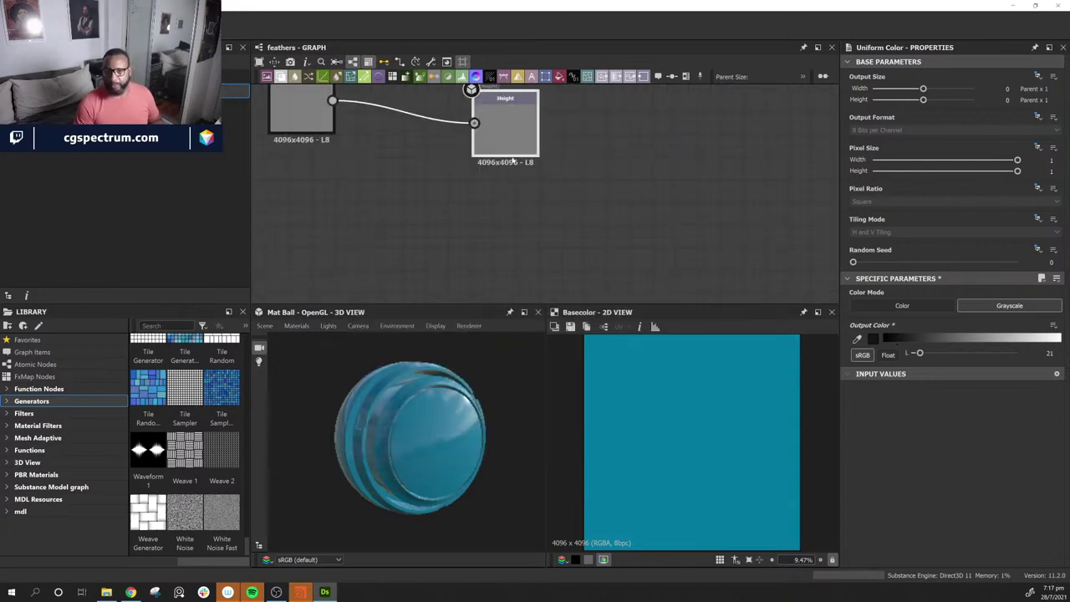
Step: Examine the attributes of the Height and Ambient Occlusion output nodes
middle_click_drag(714, 176, 700, 245)
mouse_move(484, 176)
left_mouse_down()
mouse_move(517, 197)
mouse_move(505, 198)
mouse_move(498, 170)
left_mouse_up()
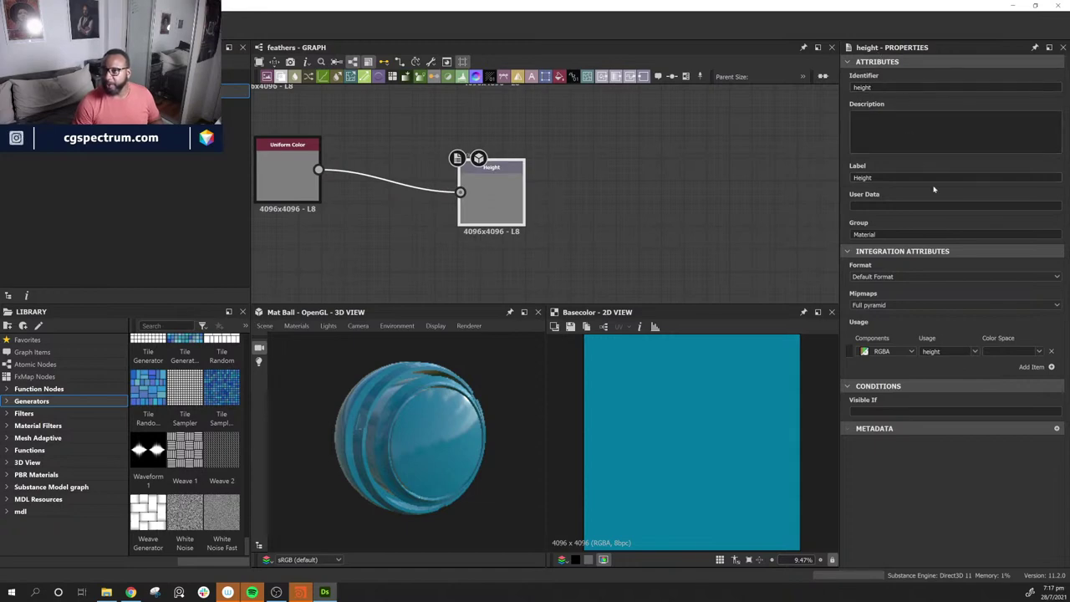
middle_click_drag(526, 104, 530, 182)
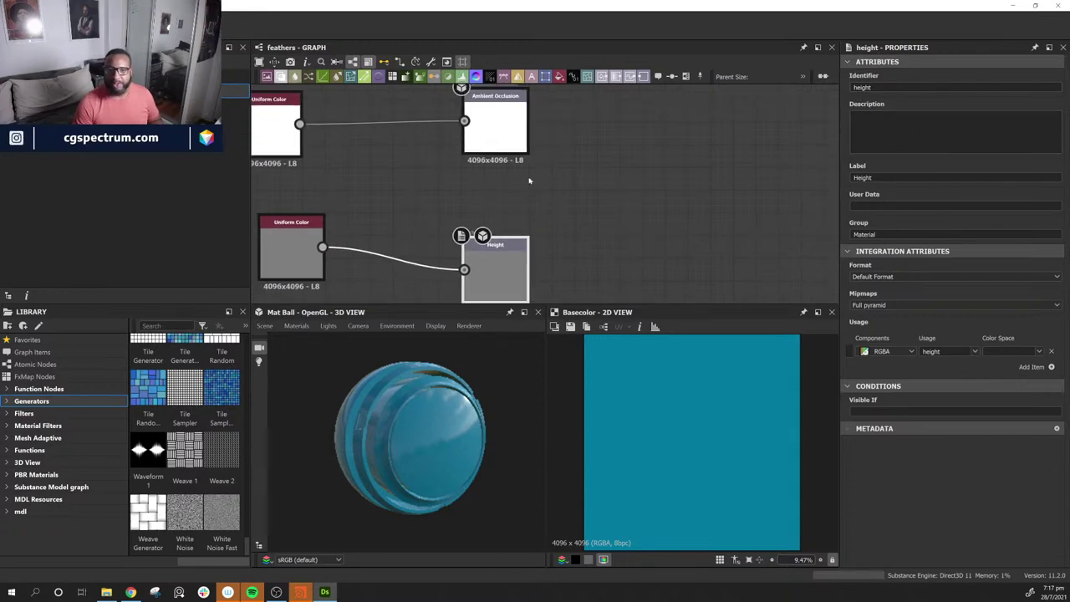
left_click(494, 133)
middle_click_drag(606, 132, 677, 55)
left_click_drag(593, 225, 574, 213)
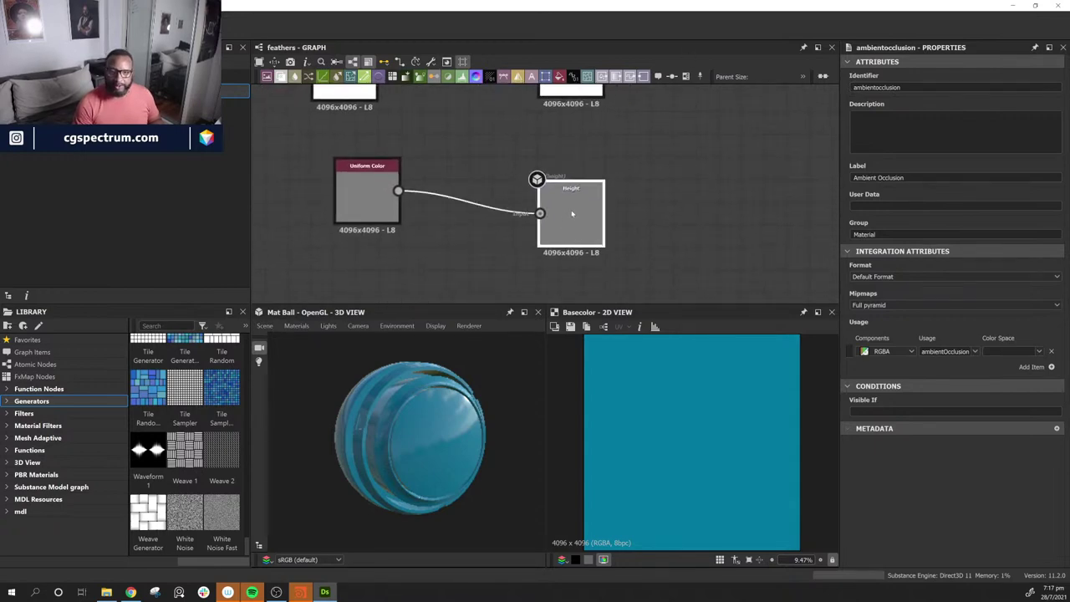
middle_click_drag(725, 206, 725, 86)
middle_click_drag(589, 121, 606, 187)
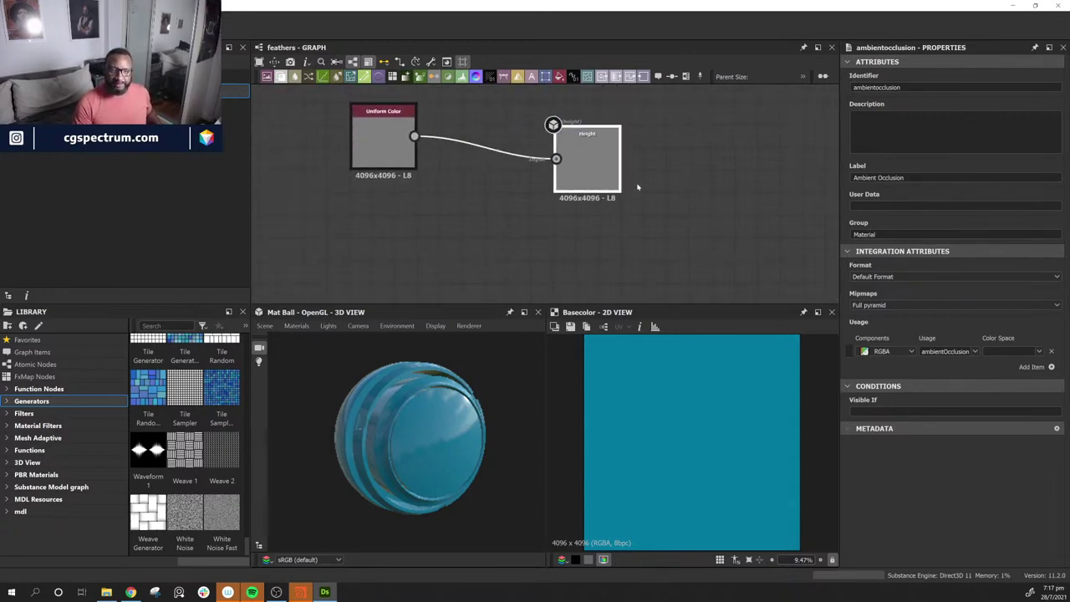
Step: Duplicate the Height output with its Uniform Color, place the pair beneath the originals, and align the copied Uniform Color with its output
left_click(615, 186)
left_click_drag(296, 250, 706, 109)
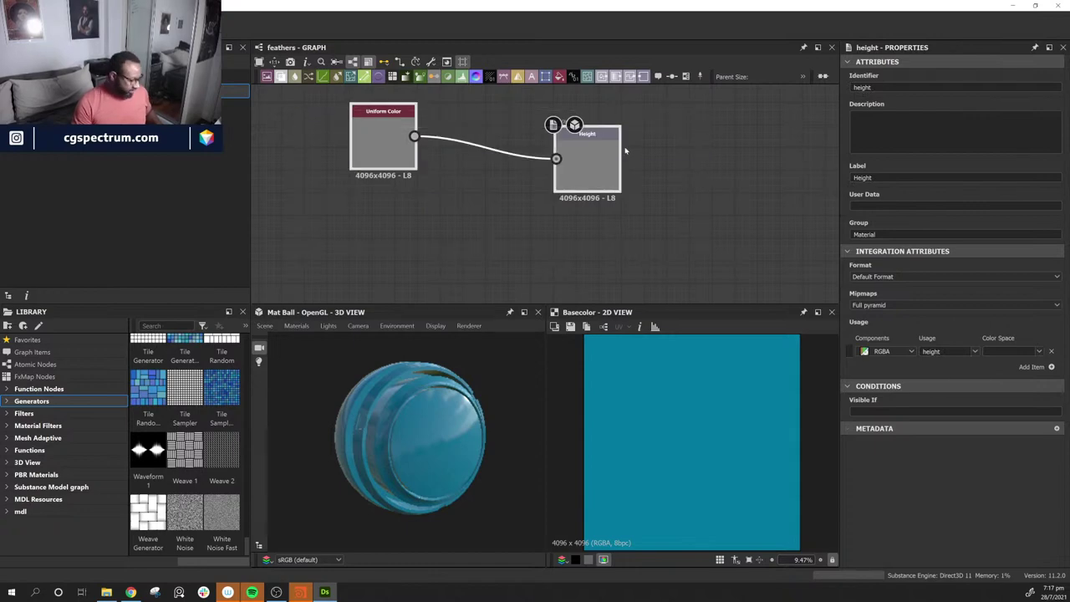
key("ctrl+d")
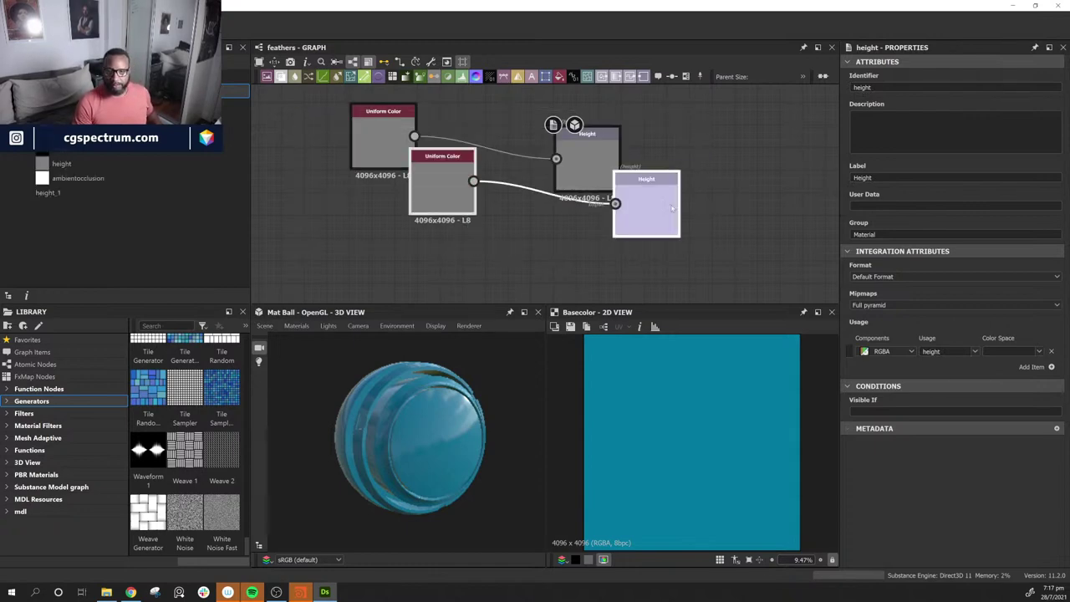
left_click(568, 255)
left_click_drag(569, 259, 577, 267)
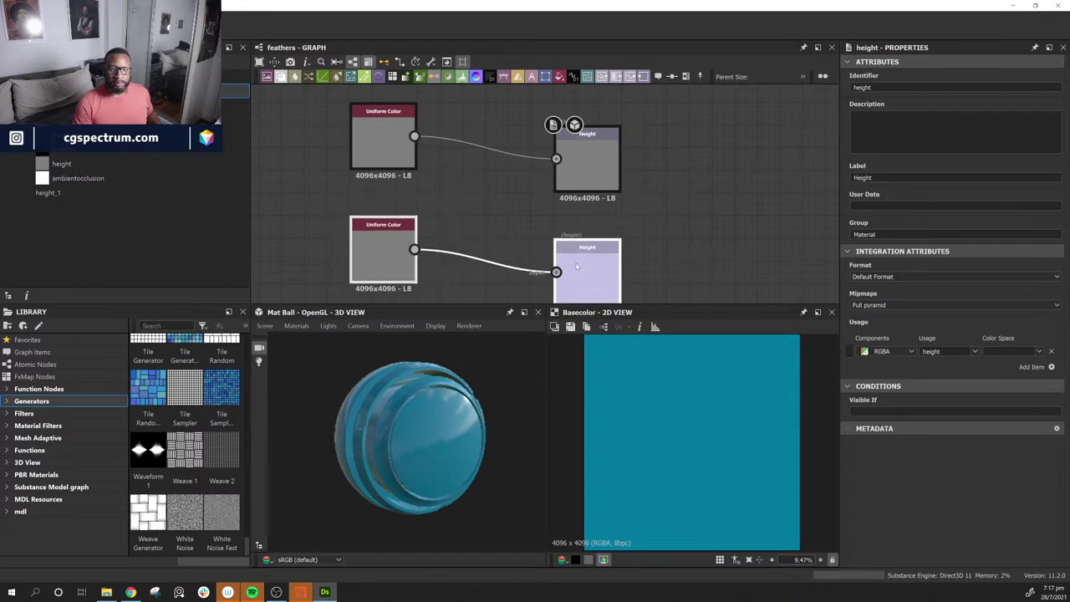
middle_click_drag(701, 276, 708, 208)
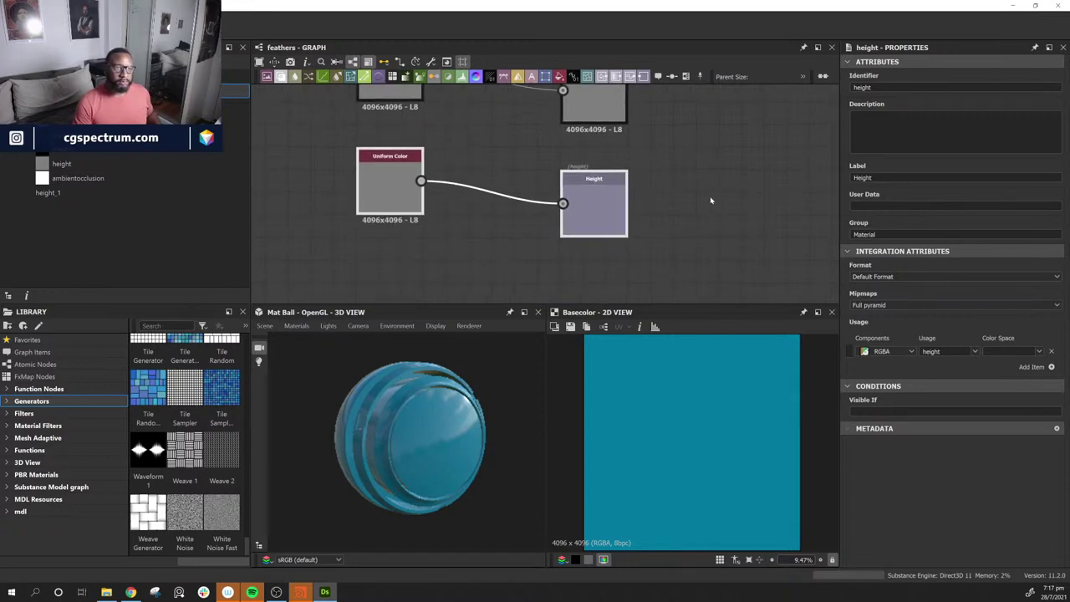
left_click(711, 201)
left_click_drag(391, 193, 392, 215)
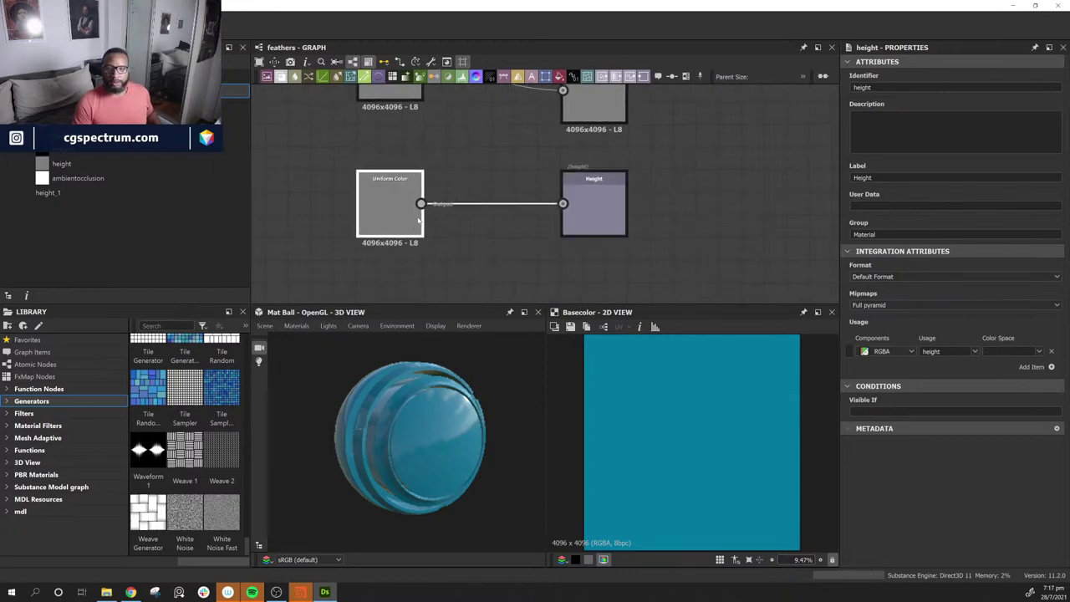
Step: Set both the identifier and the usage of the duplicated Height output to opacity
left_click(606, 189)
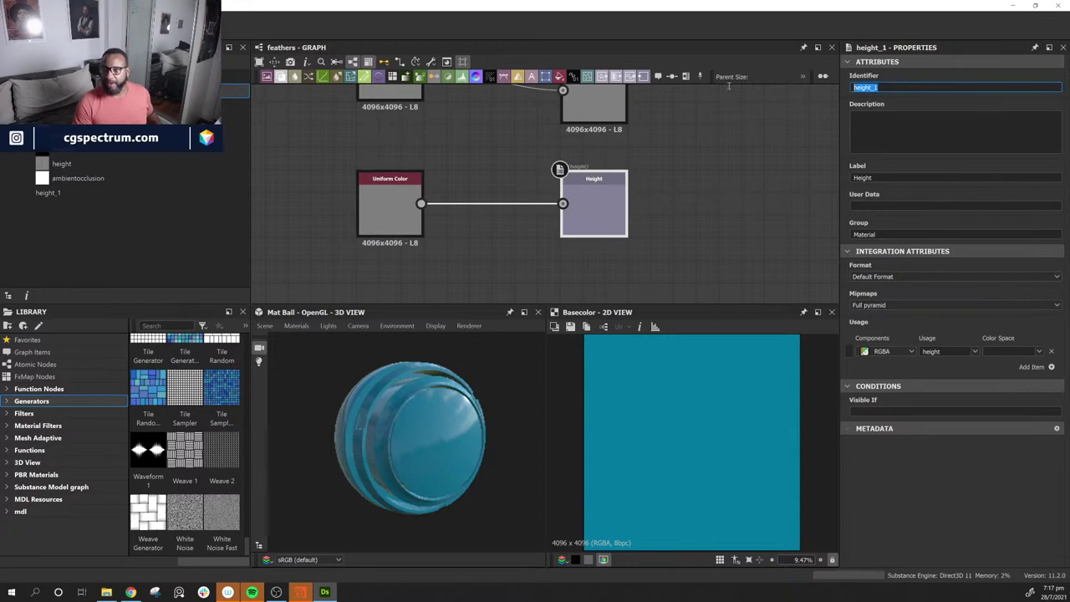
type("oppacity")
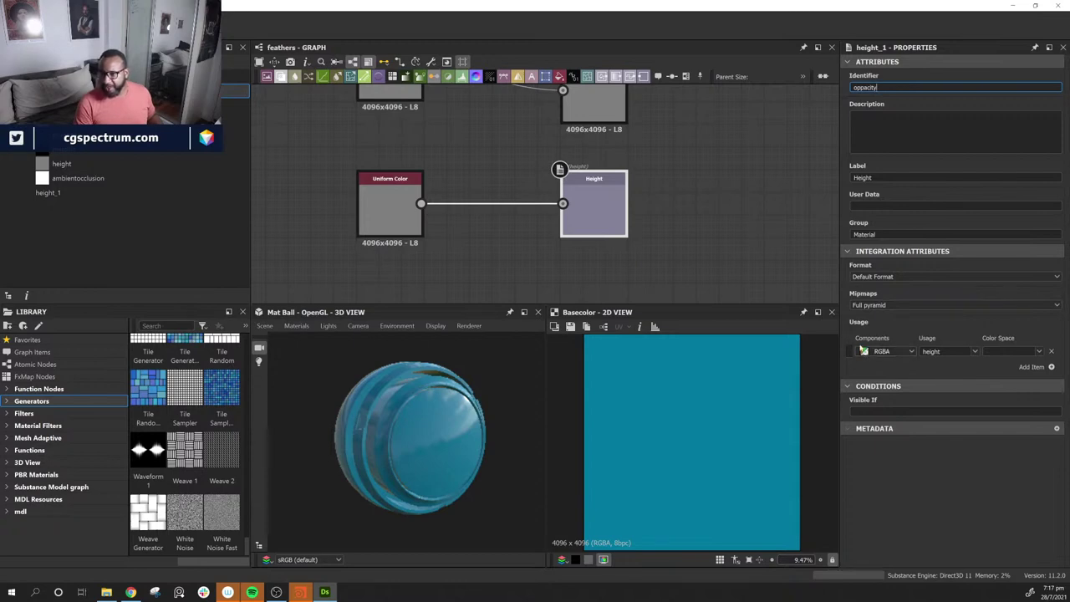
left_click(910, 351)
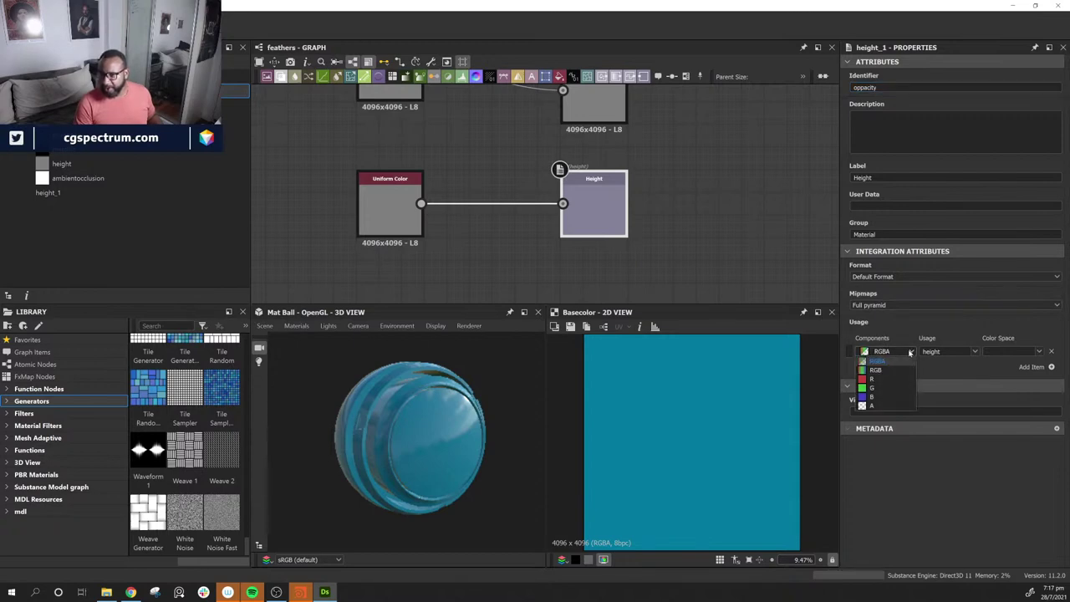
left_click(909, 352)
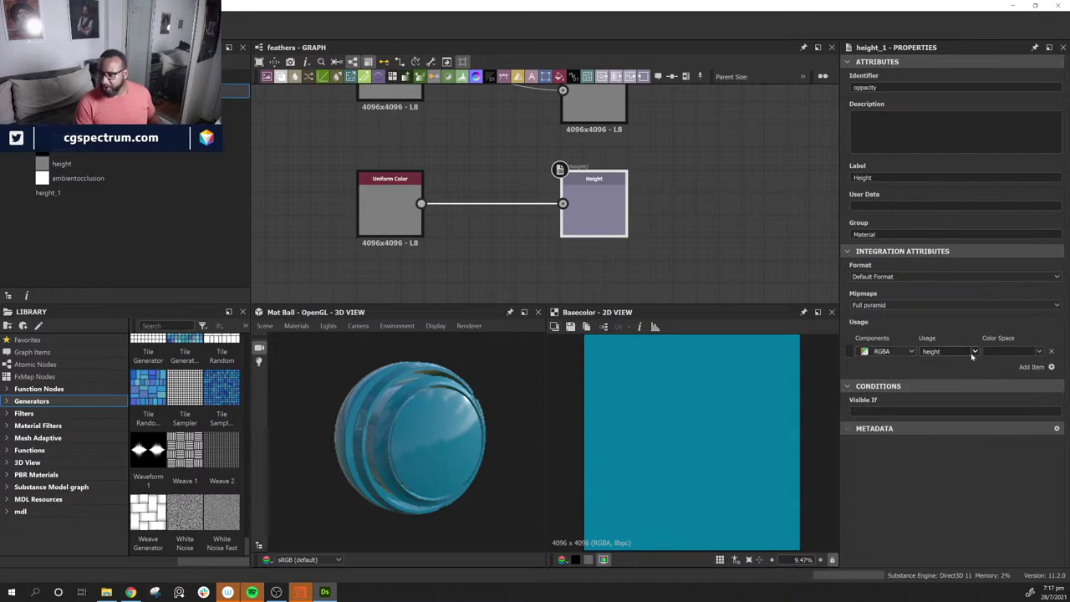
left_click(973, 352)
left_click(960, 377)
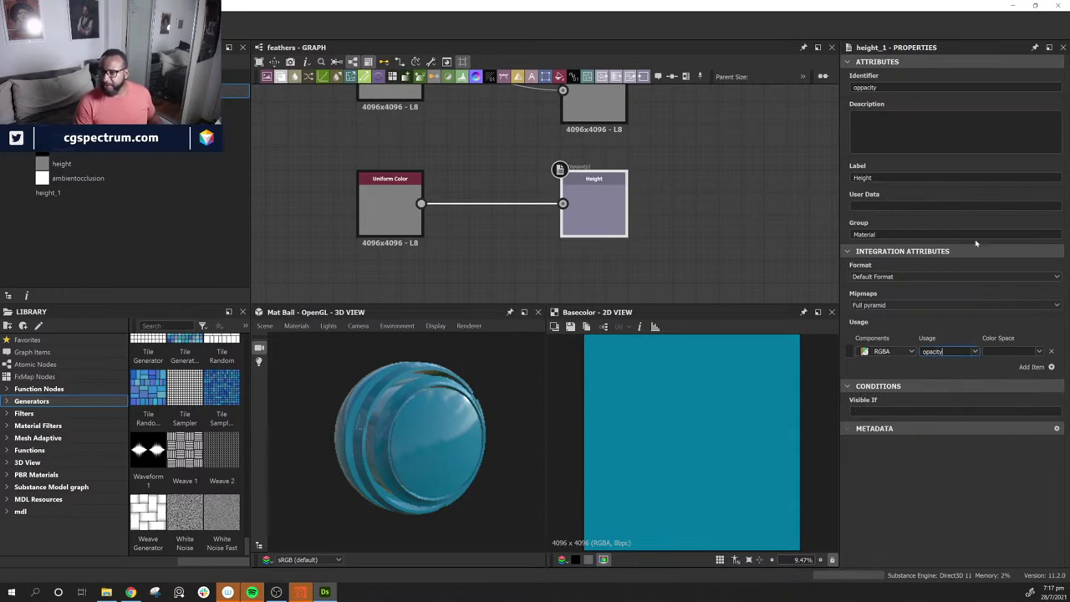
left_click(906, 87)
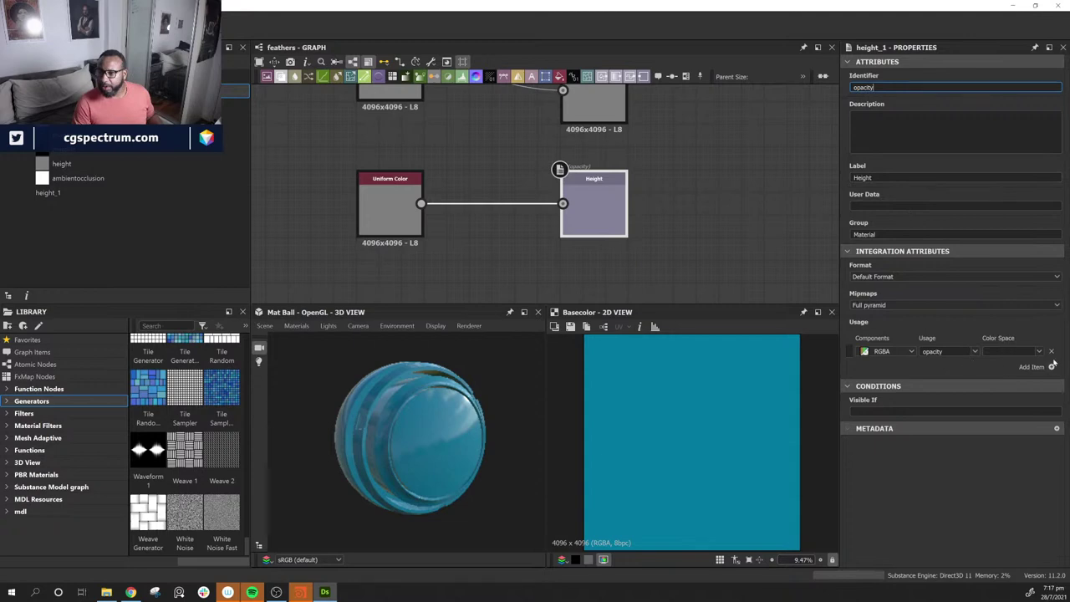
Step: Try the Linear color space for the opacity output's usage, then clear it again
left_click(1039, 351)
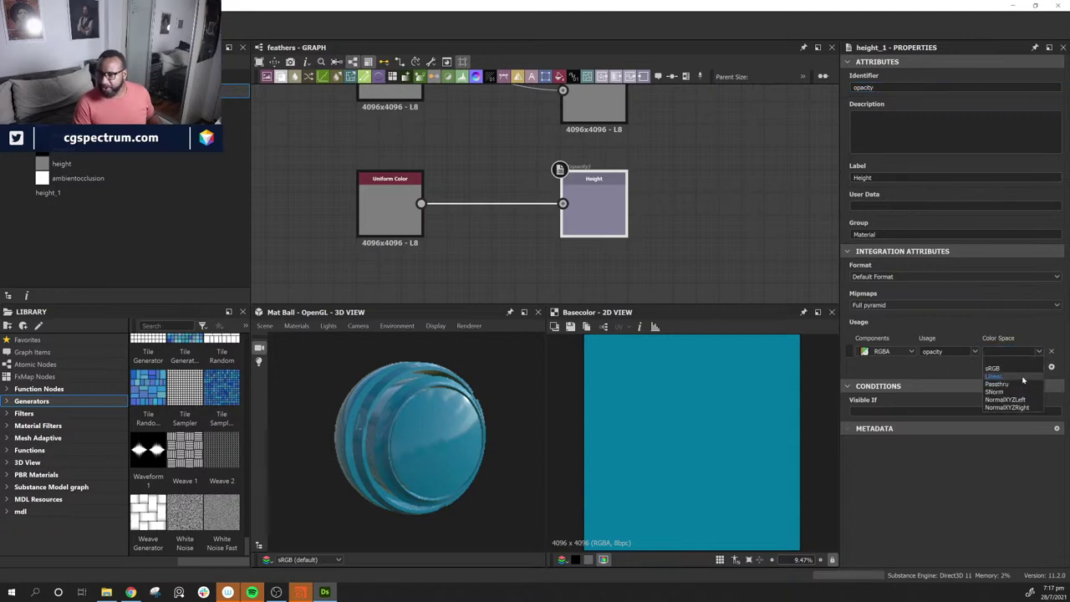
left_click(1021, 376)
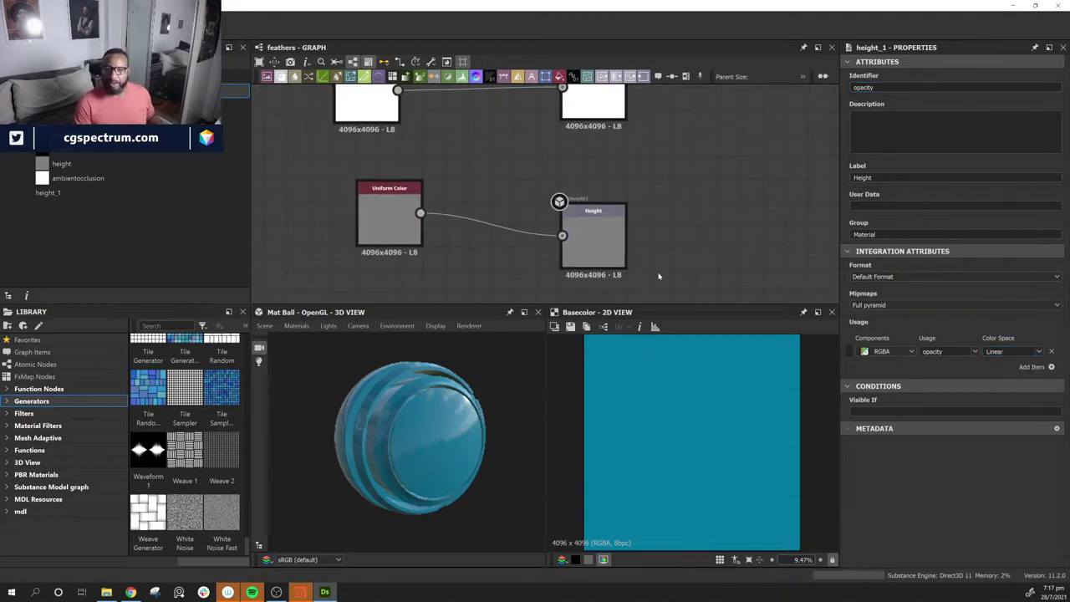
left_click(613, 252)
middle_click_drag(745, 272, 743, 159)
left_click(590, 231)
left_click(1038, 351)
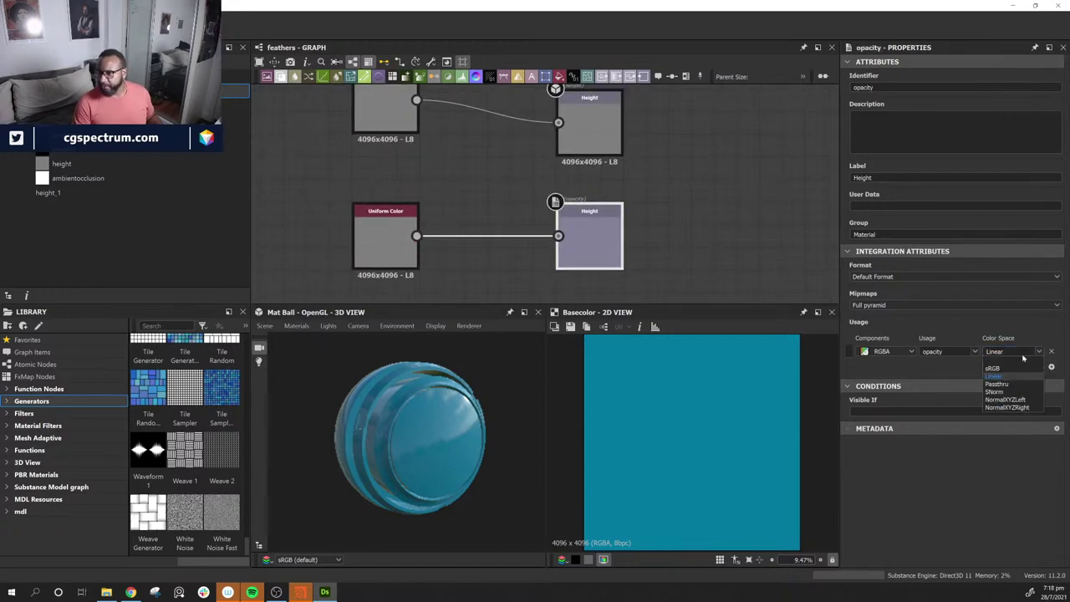
left_click(1006, 367)
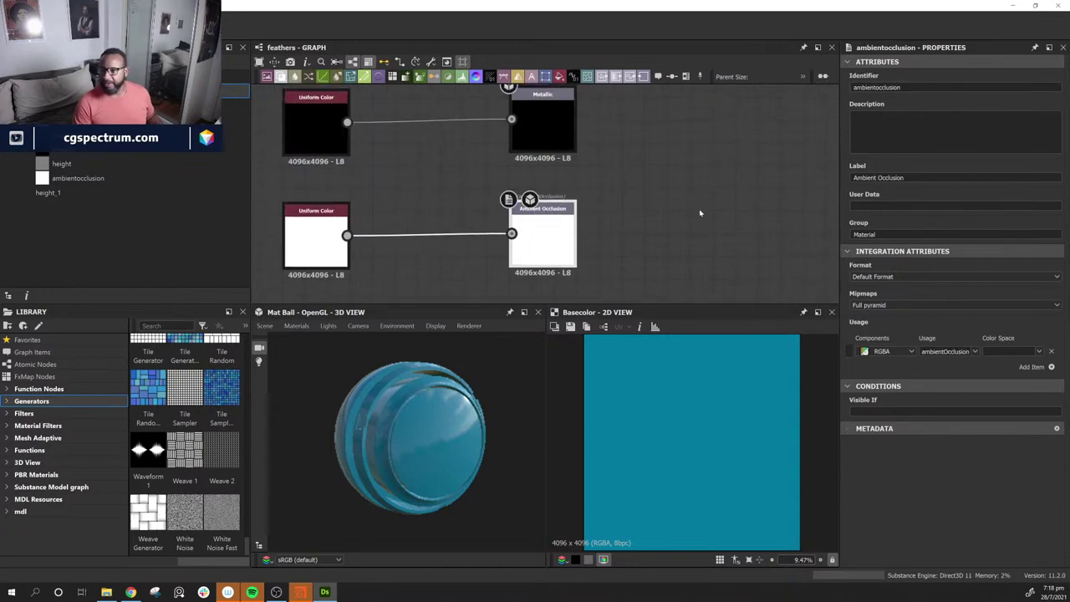
Step: Compare the attributes of the Ambient Occlusion, Roughness, Normal and Base Color outputs with those of the opacity output
middle_click_drag(676, 110, 667, 229)
left_click(538, 135)
middle_click_drag(661, 129, 661, 232)
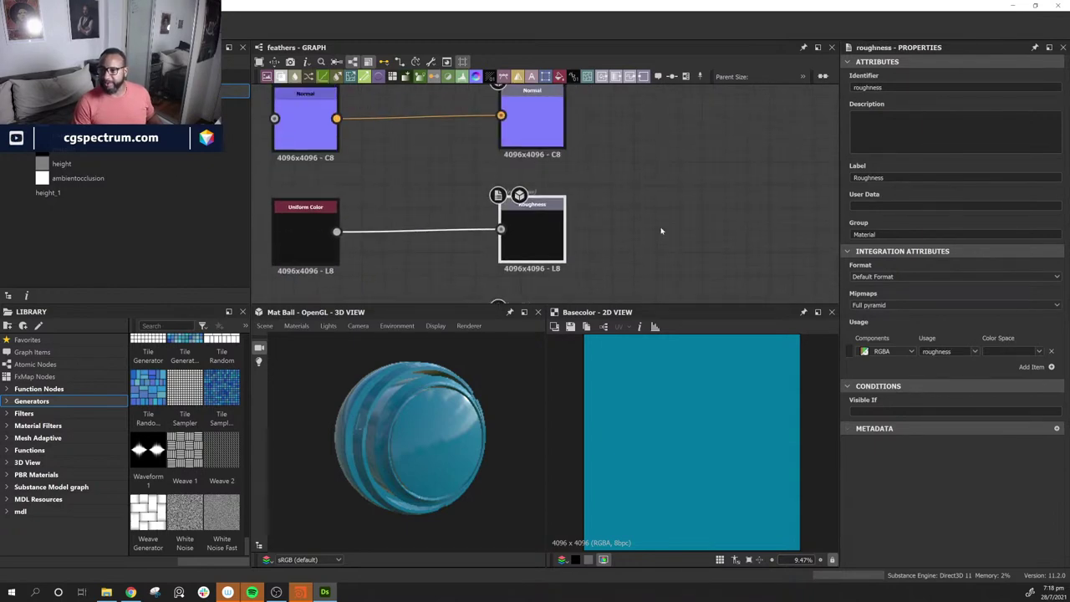
left_click(541, 133)
middle_click_drag(634, 99, 636, 181)
left_click(525, 92)
middle_click_drag(687, 157, 681, 249)
middle_click_drag(699, 287, 742, 86)
middle_click_drag(744, 297, 749, 94)
middle_click_drag(574, 272, 635, 86)
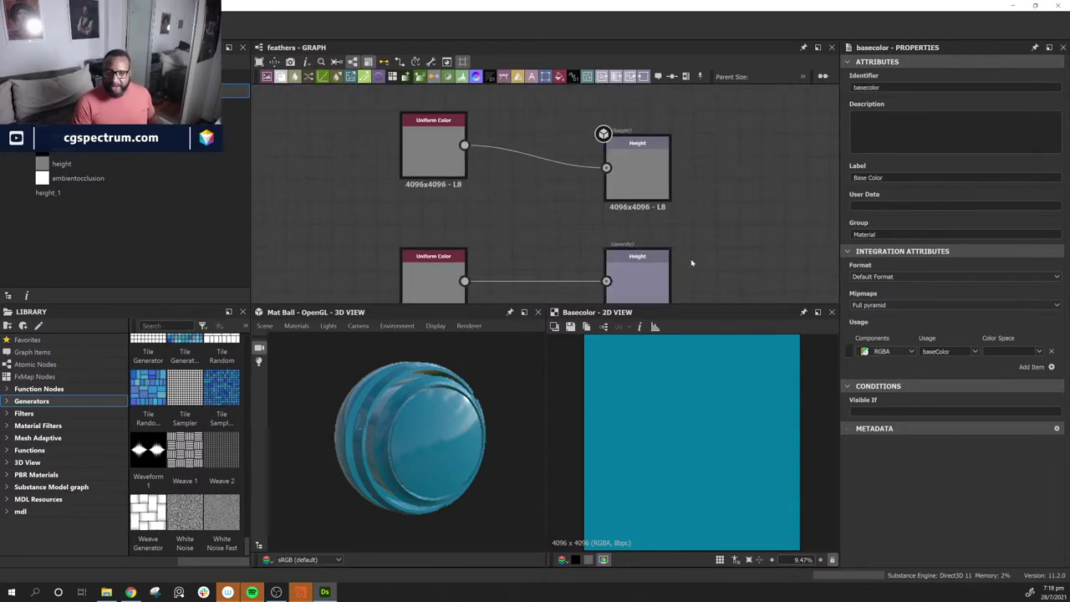
scroll(691, 264, "down", 3)
left_click(655, 213)
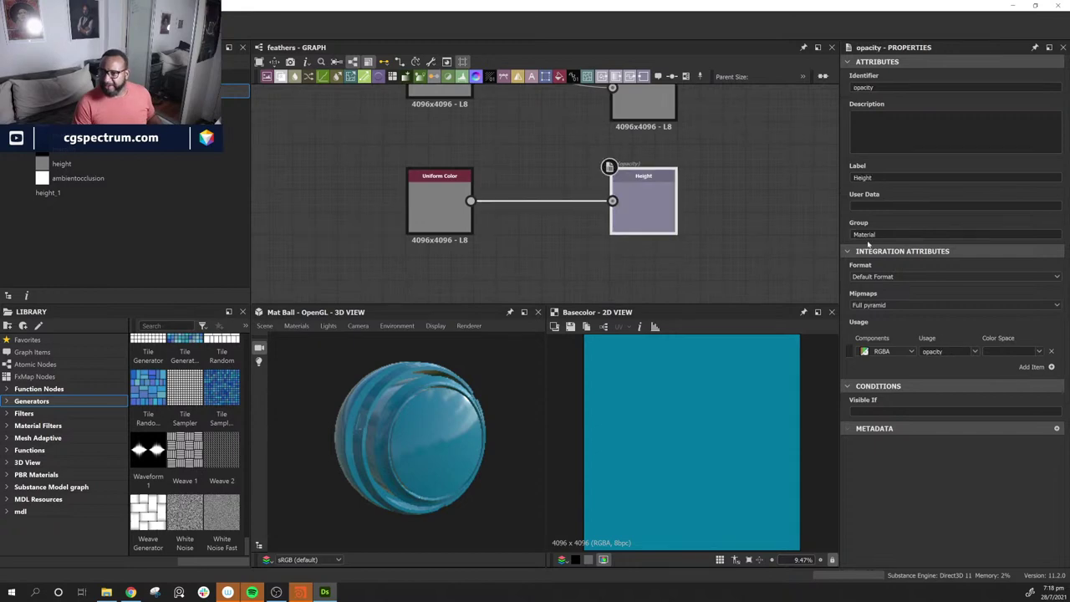
Step: Lower the luminance of the Uniform Color feeding the opacity output to 89
left_click(458, 216)
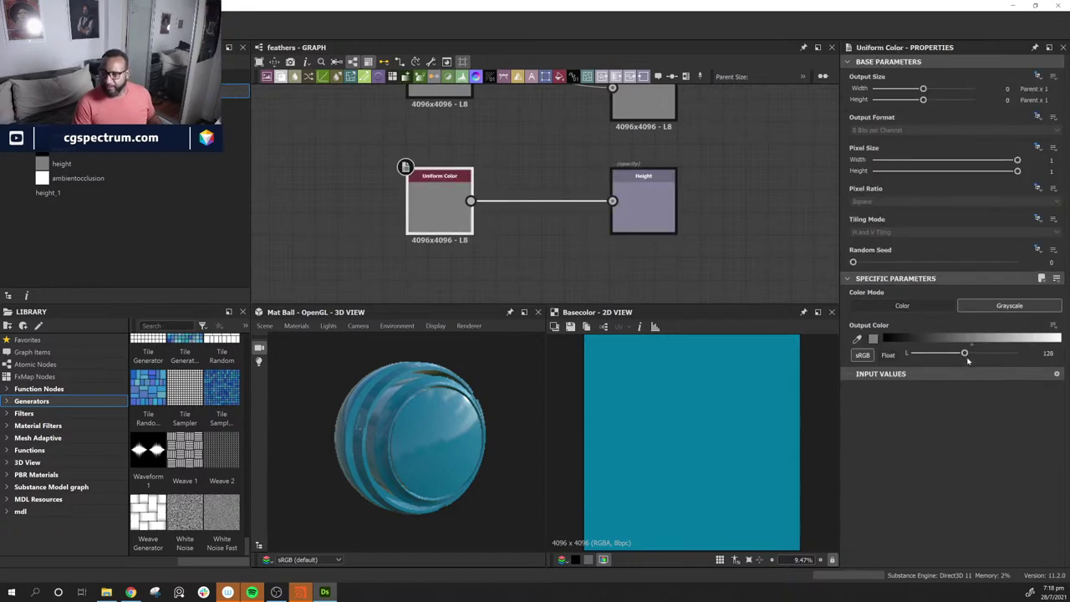
left_click_drag(927, 356, 948, 354)
scroll(562, 218, "up", 2)
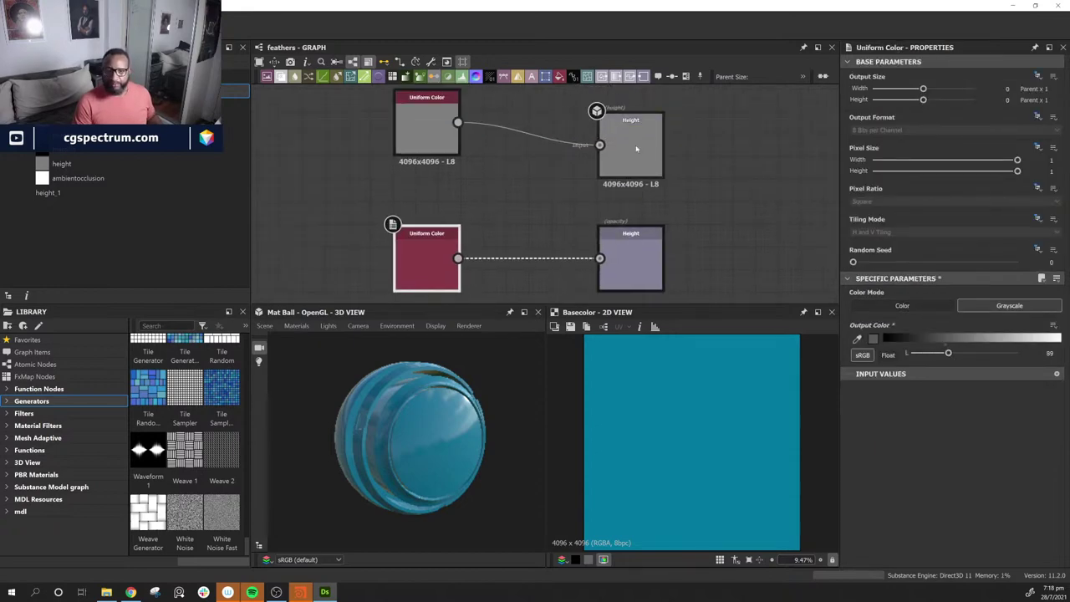
middle_click_drag(562, 217, 599, 198)
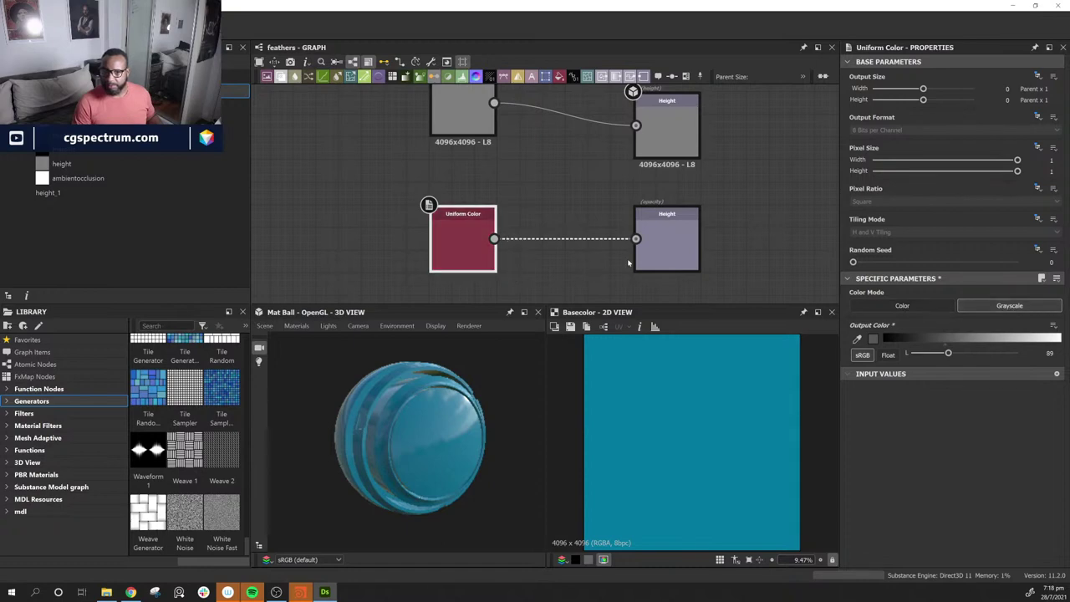
Step: Show the opacity output in the 3D view as the material's Opacity channel
mouse_move(694, 244)
left_mouse_down()
mouse_move(694, 221)
mouse_move(694, 243)
left_mouse_up()
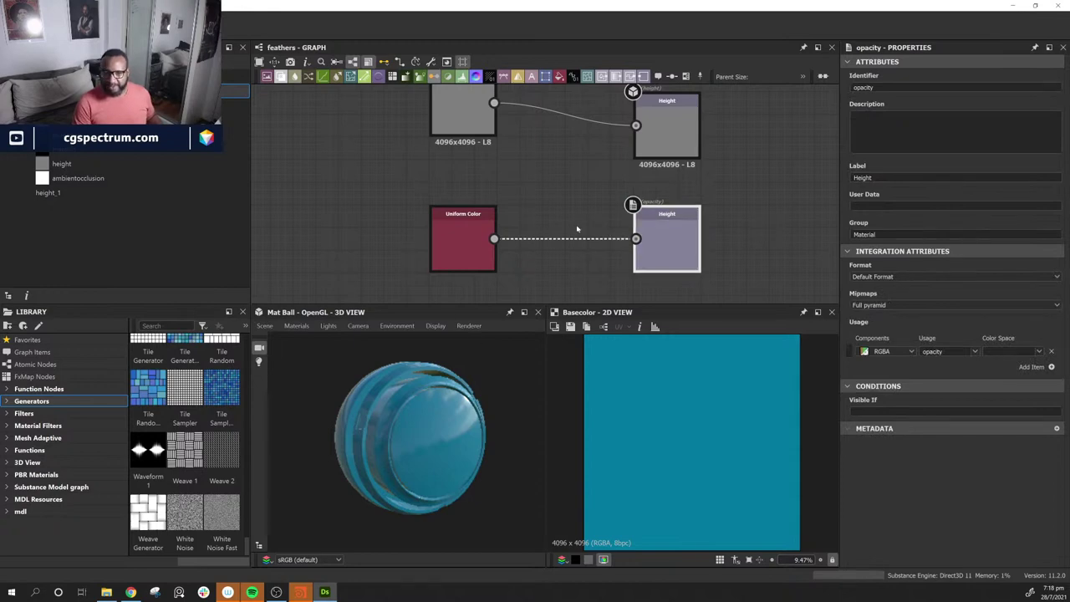
right_click(667, 228)
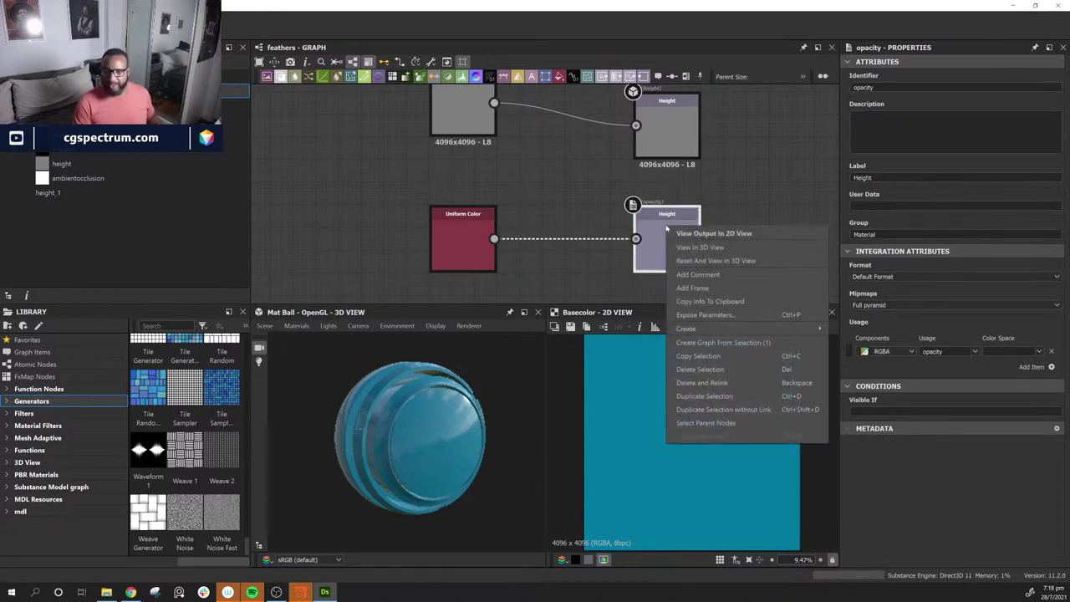
left_click(740, 249)
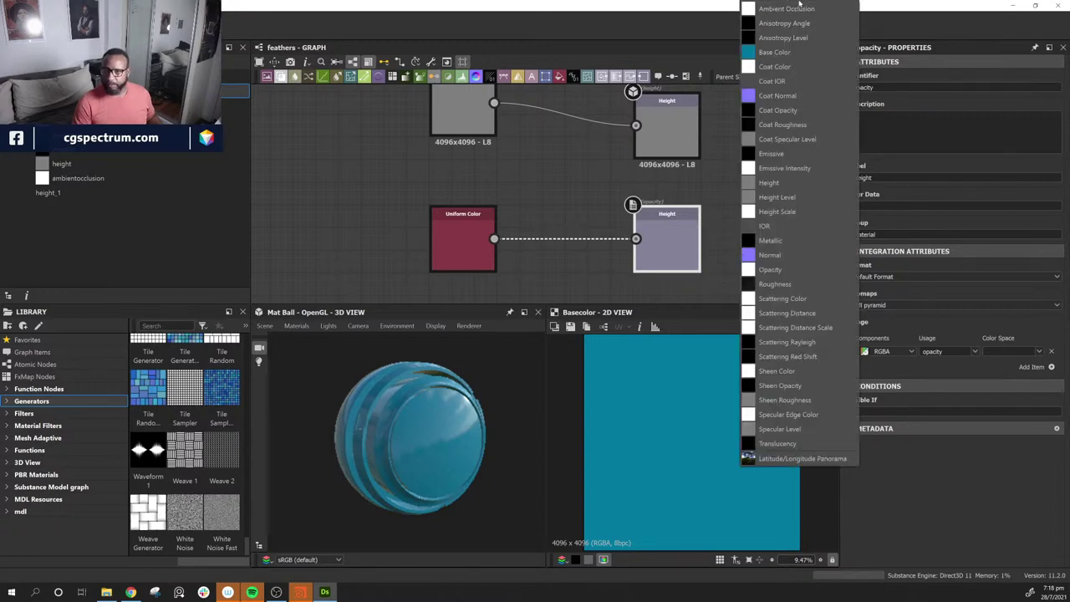
left_click(824, 269)
Step: Adjust the luminance of the Uniform Color feeding the opacity output to 117 while checking the Mat Ball's transparency
left_click(473, 239)
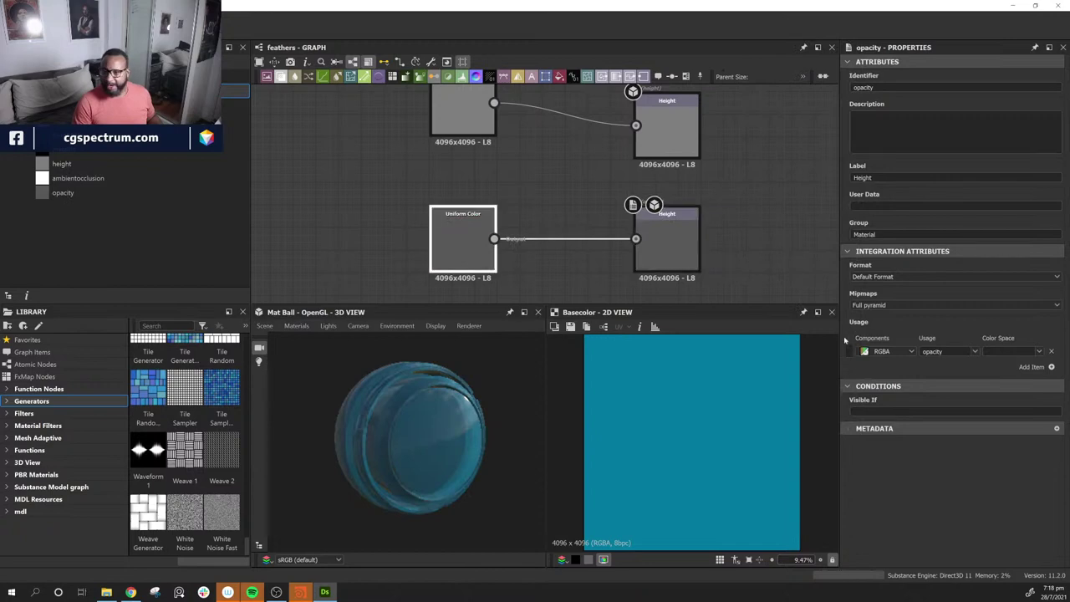
left_click_drag(949, 355, 983, 361)
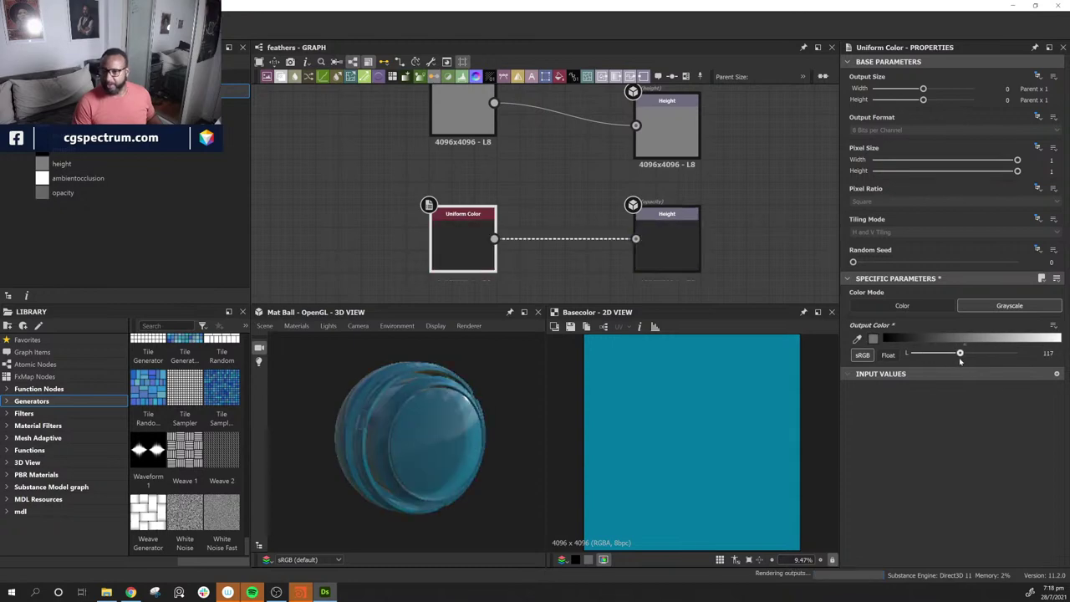
Step: Change the label of the opacity output to opacity, matching its identifier
middle_click_drag(704, 227, 693, 251)
left_click(662, 268)
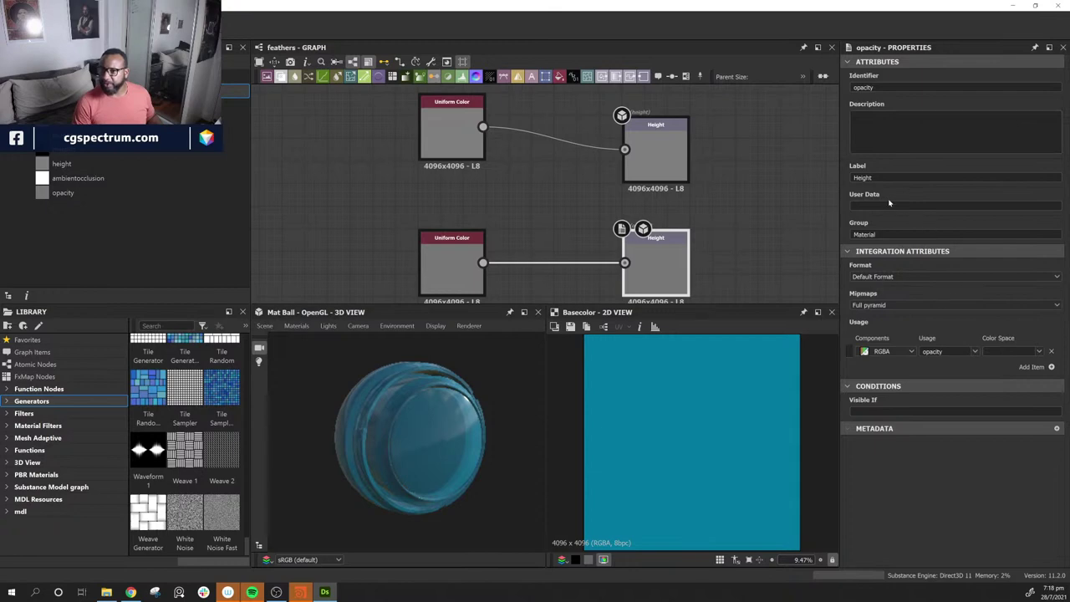
left_click(891, 87)
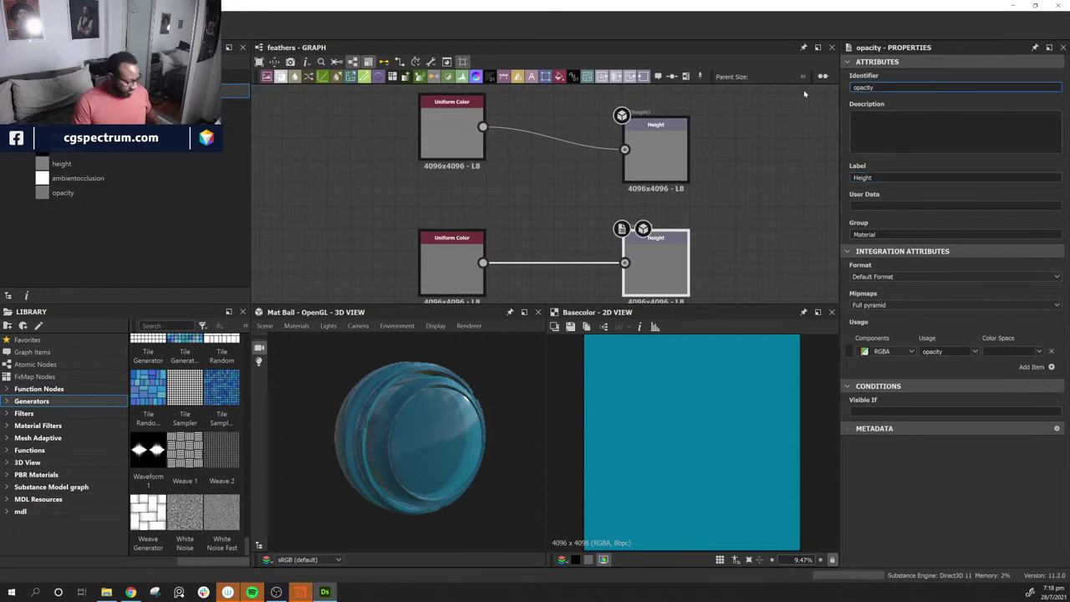
double_click(863, 177)
key("ctrl+v")
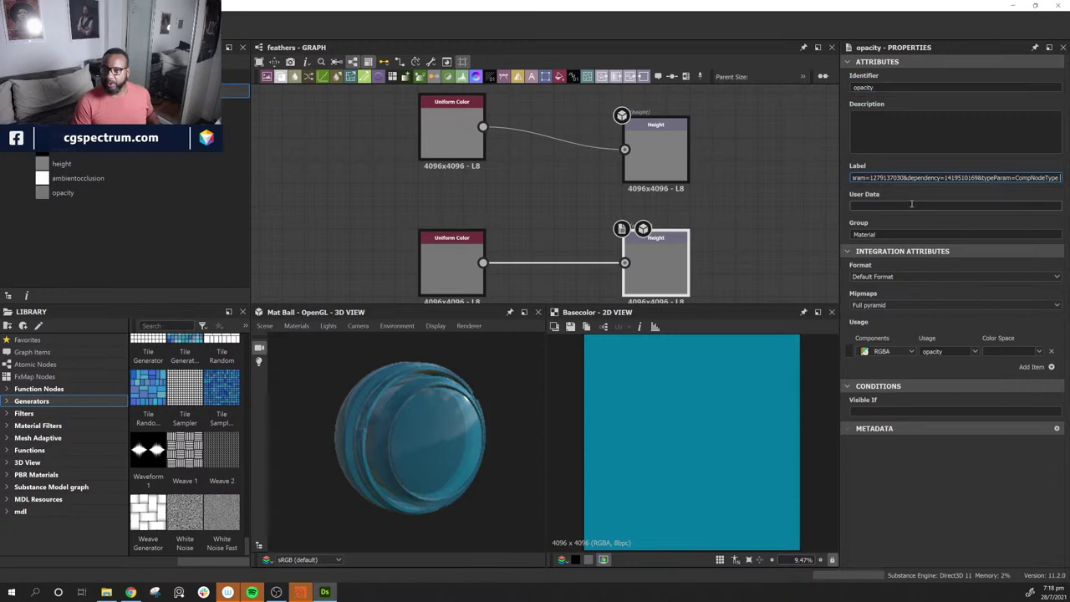
double_click(863, 87)
key("ctrl+c")
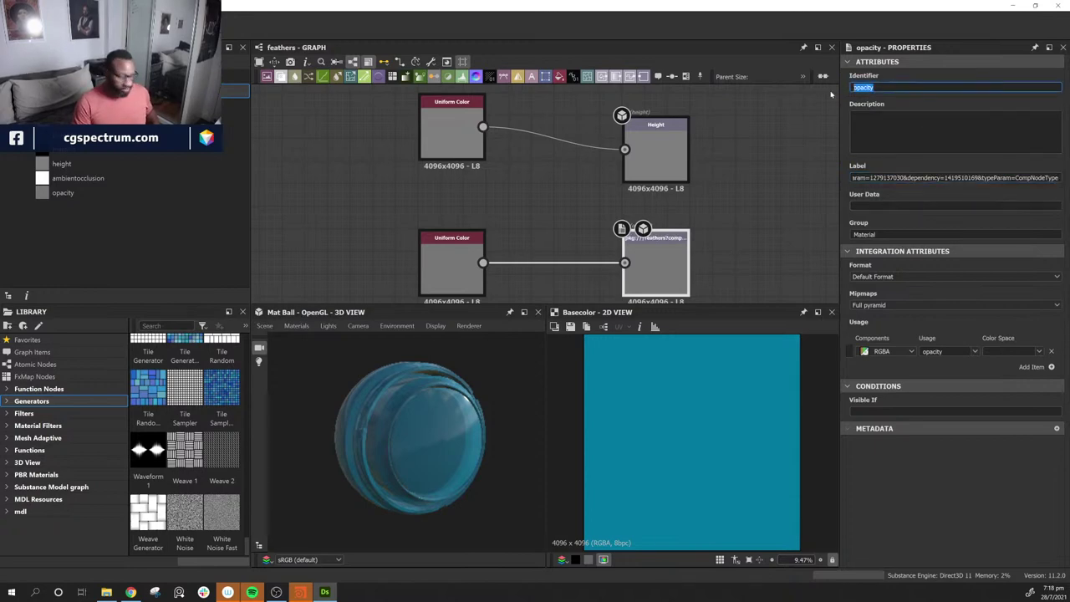
double_click(863, 177)
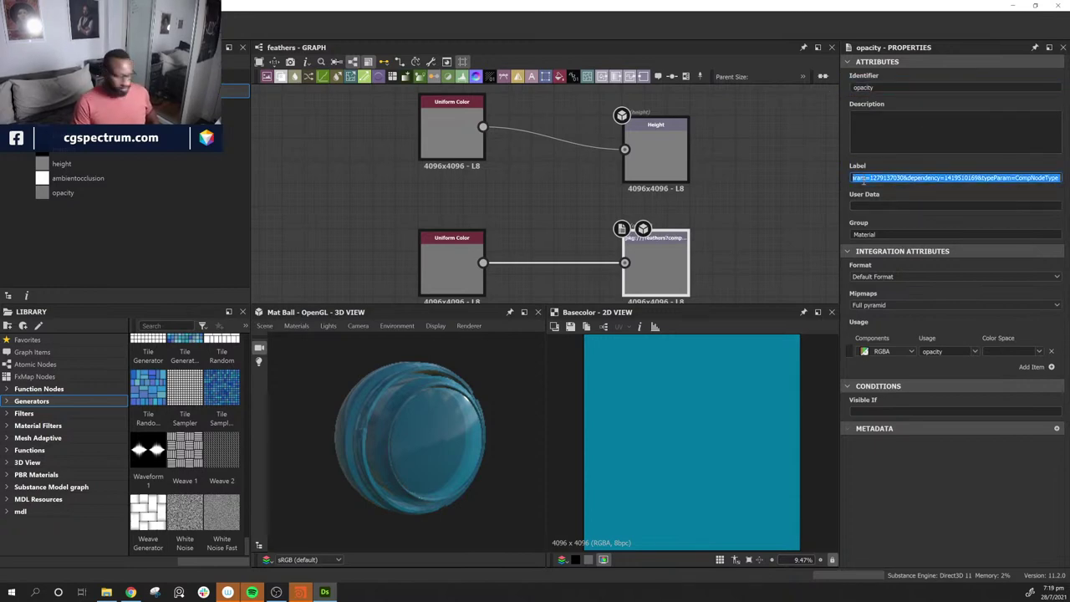
key("ctrl+v")
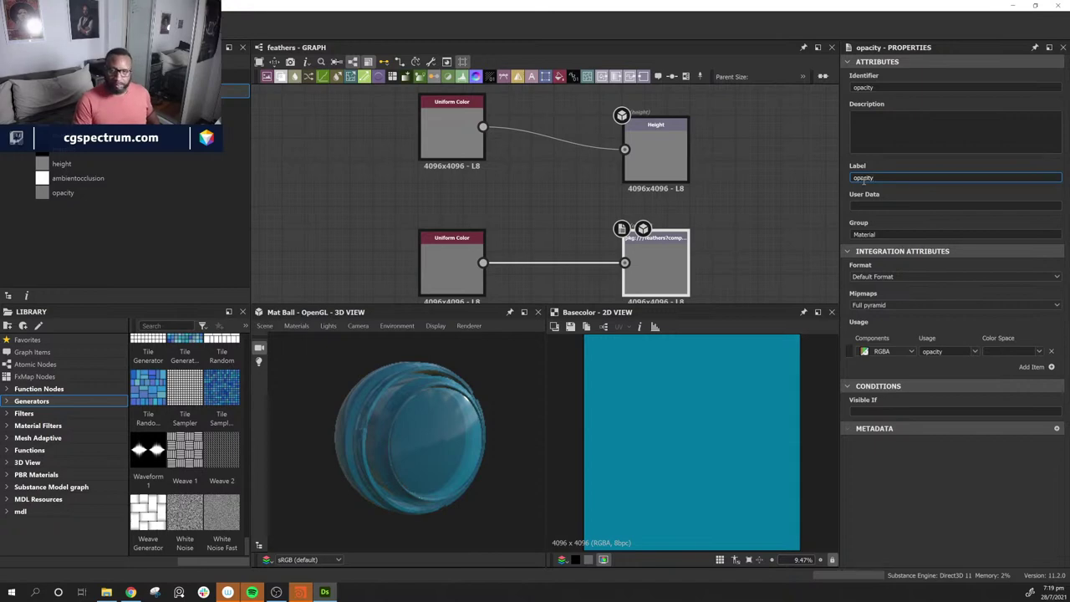
key("Return")
left_click(746, 231)
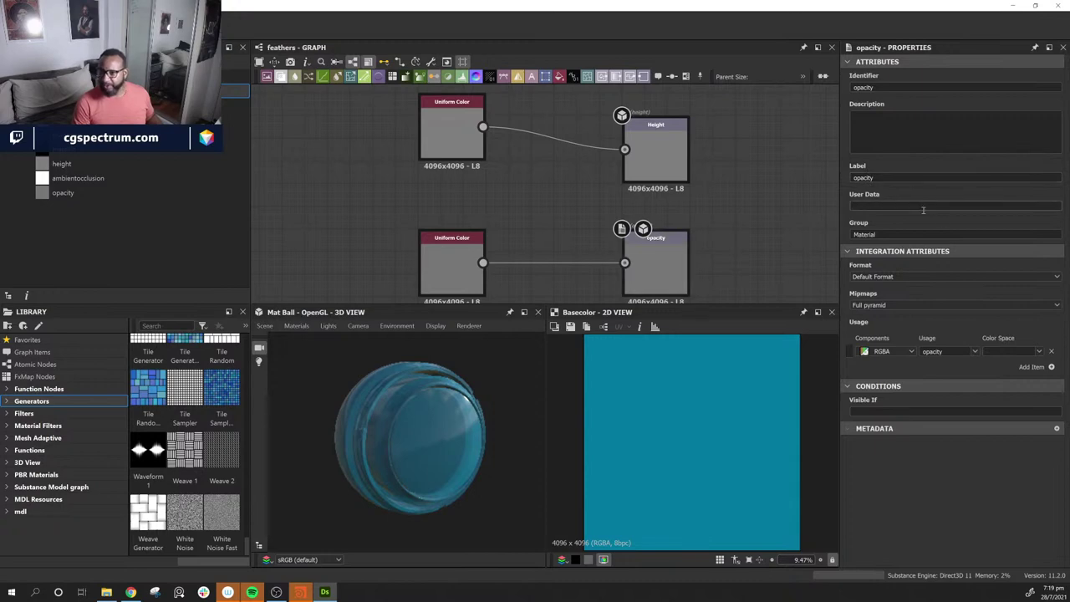
Step: Check the format options of the opacity output and compare it with the neighbouring Height output
left_click(893, 276)
left_click(900, 273)
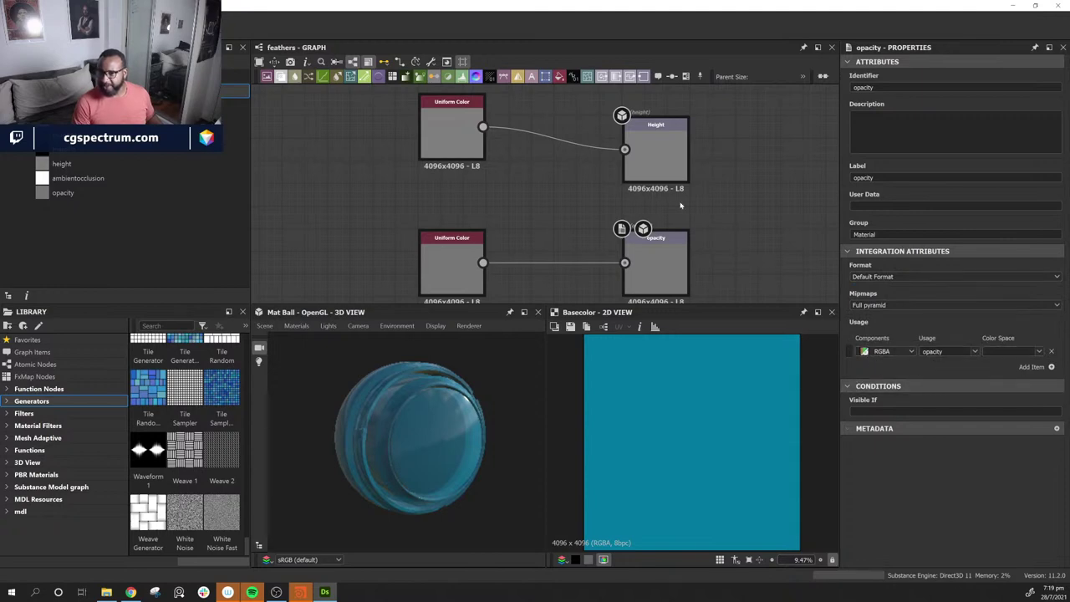
left_click(659, 150)
middle_click_drag(714, 162, 761, 163)
left_click(648, 154)
scroll(722, 150, "down", 3)
left_click(709, 215)
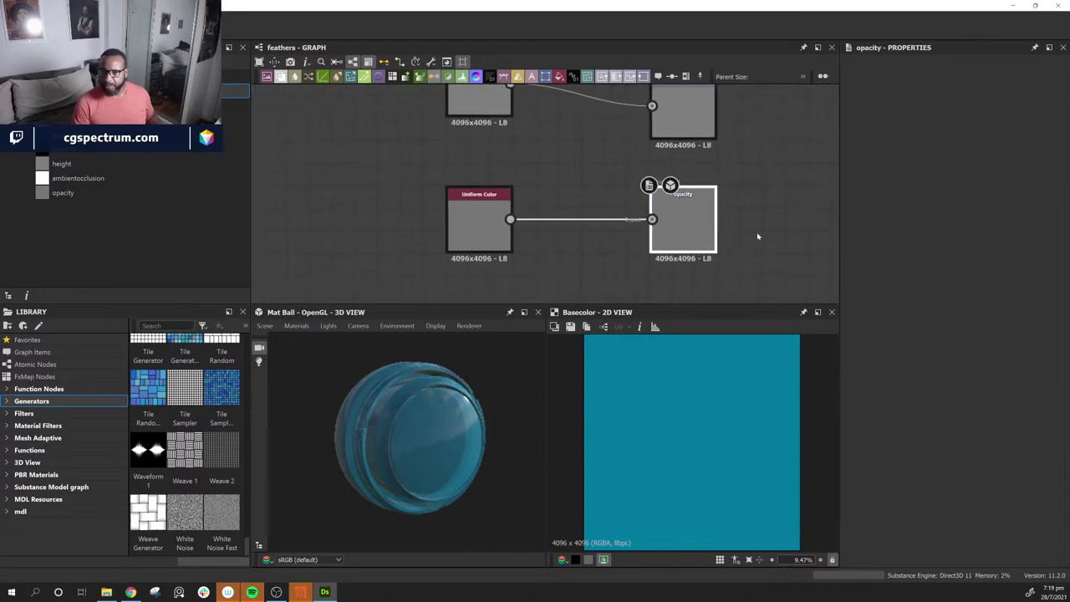
Step: Line up the Uniform Color nodes with the Height and opacity outputs, and raise the luminance feeding opacity to 1
scroll(757, 237, "down", 3)
left_click_drag(475, 154, 482, 168)
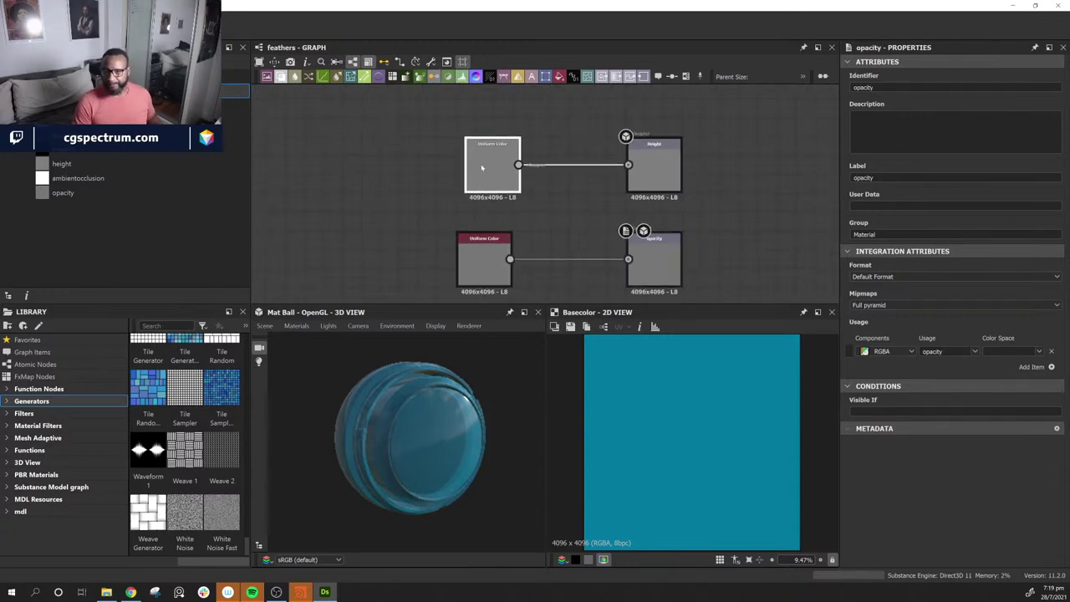
middle_click_drag(535, 210, 456, 204)
mouse_move(408, 265)
left_mouse_down()
mouse_move(440, 258)
mouse_move(426, 264)
left_mouse_up()
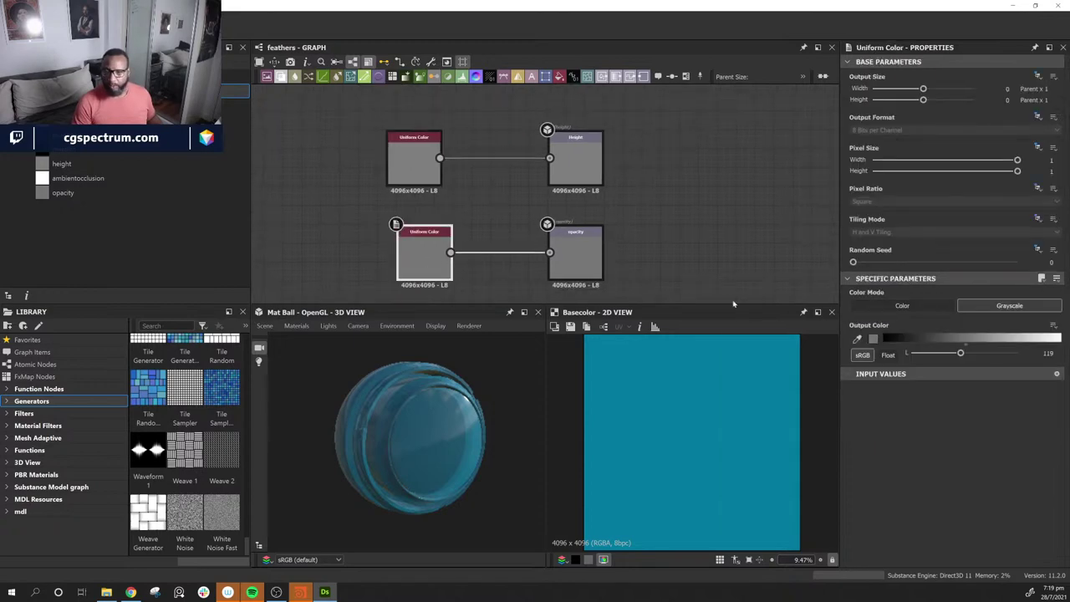
left_click_drag(961, 354, 1024, 355)
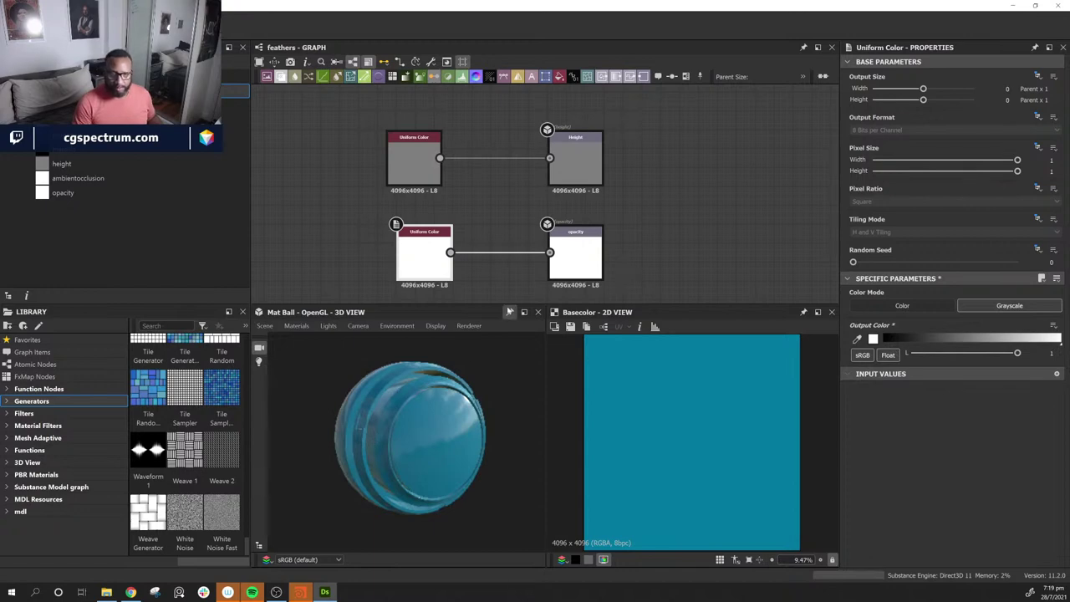
Step: Move all the Uniform Color nodes together farther away from their outputs to widen the gap between them
scroll(748, 201, "down", 5)
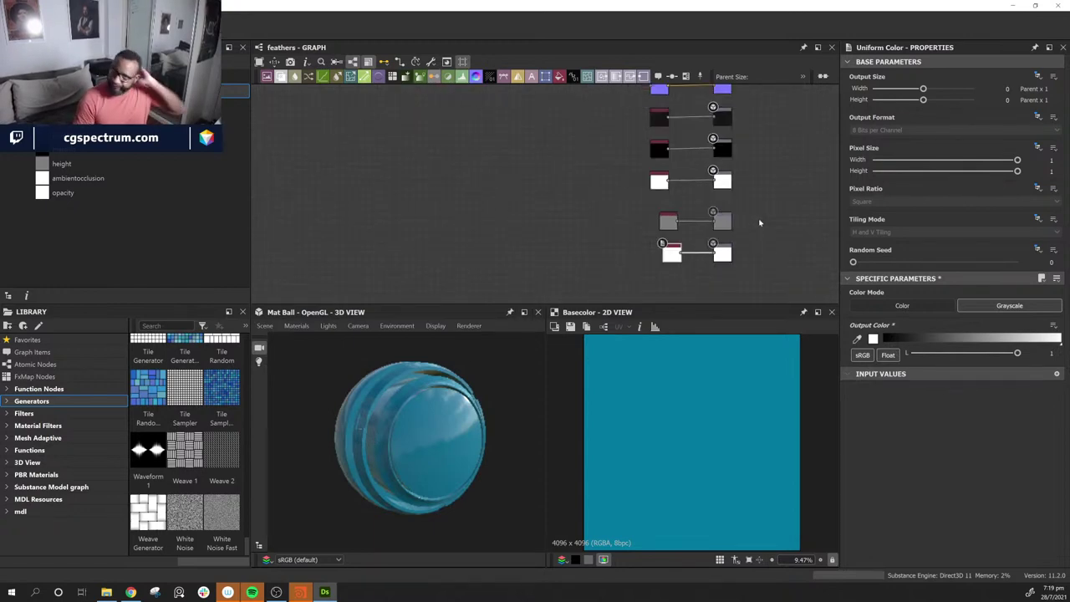
scroll(760, 221, "down", 3)
middle_click_drag(759, 209, 712, 250)
scroll(712, 251, "up", 3)
scroll(711, 244, "down", 2)
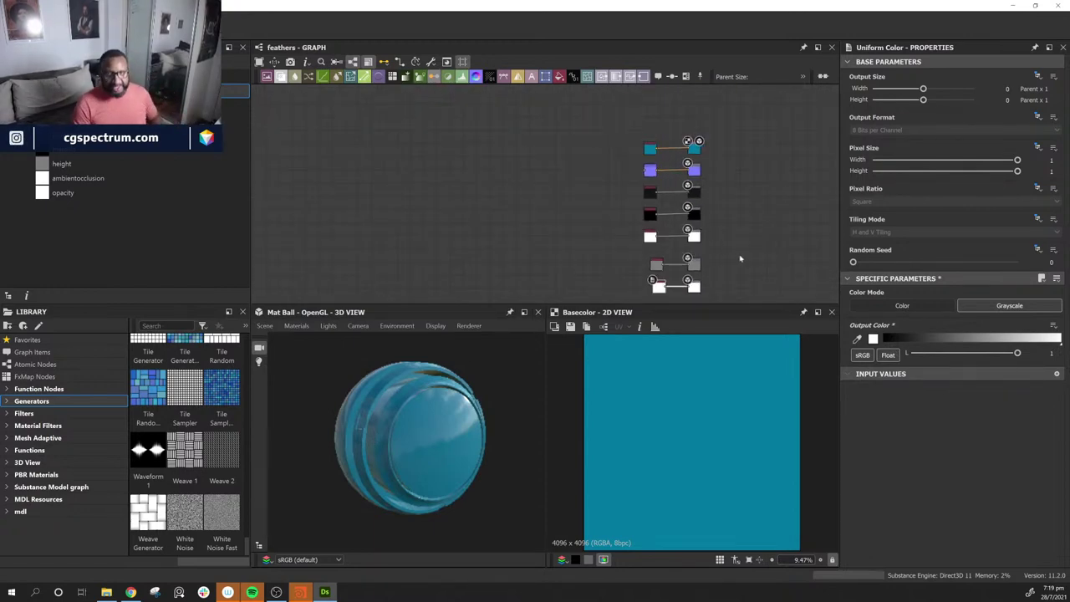
scroll(740, 258, "up", 1)
middle_click_drag(729, 184, 748, 206)
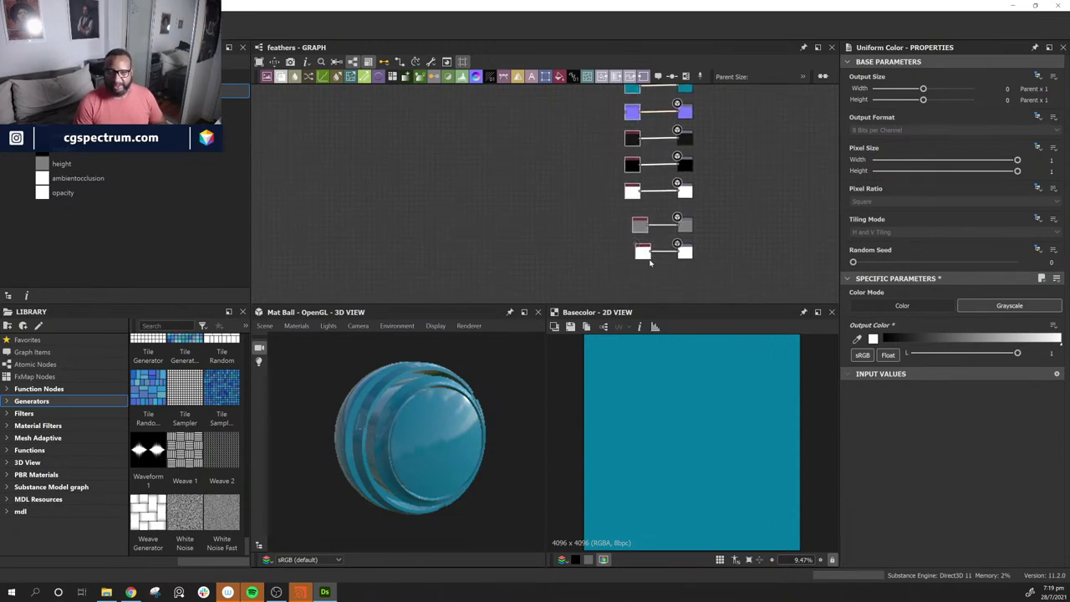
left_click_drag(644, 249, 534, 252)
middle_click_drag(614, 296, 636, 350)
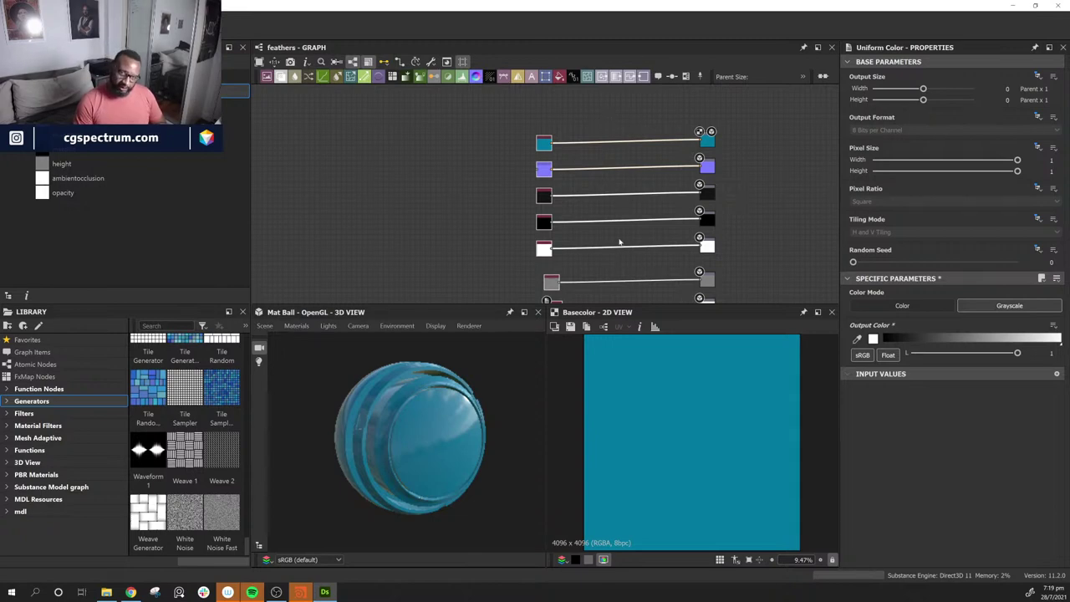
middle_click_drag(739, 212, 788, 158)
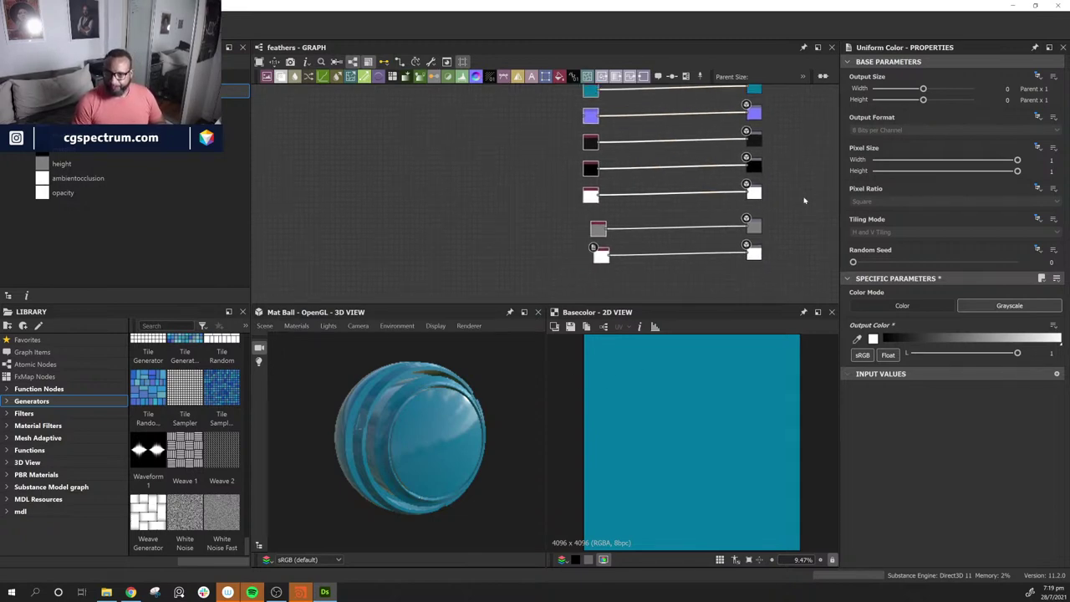
Step: Add a Base Material node in the empty graph area before the Uniform Color nodes
middle_click_drag(418, 181, 429, 201)
left_click(498, 246)
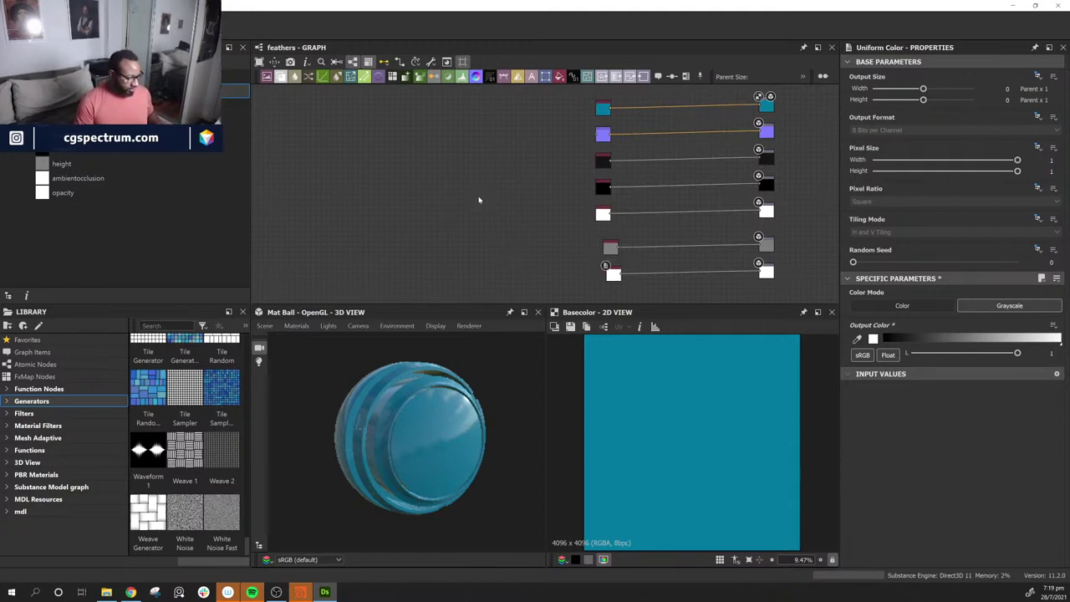
key("space")
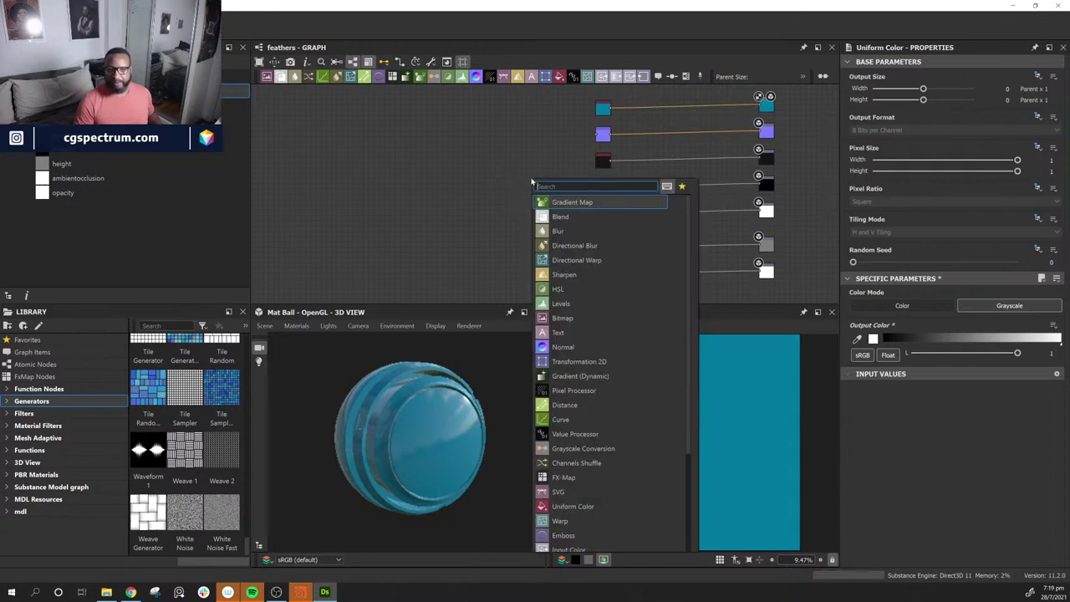
type("base")
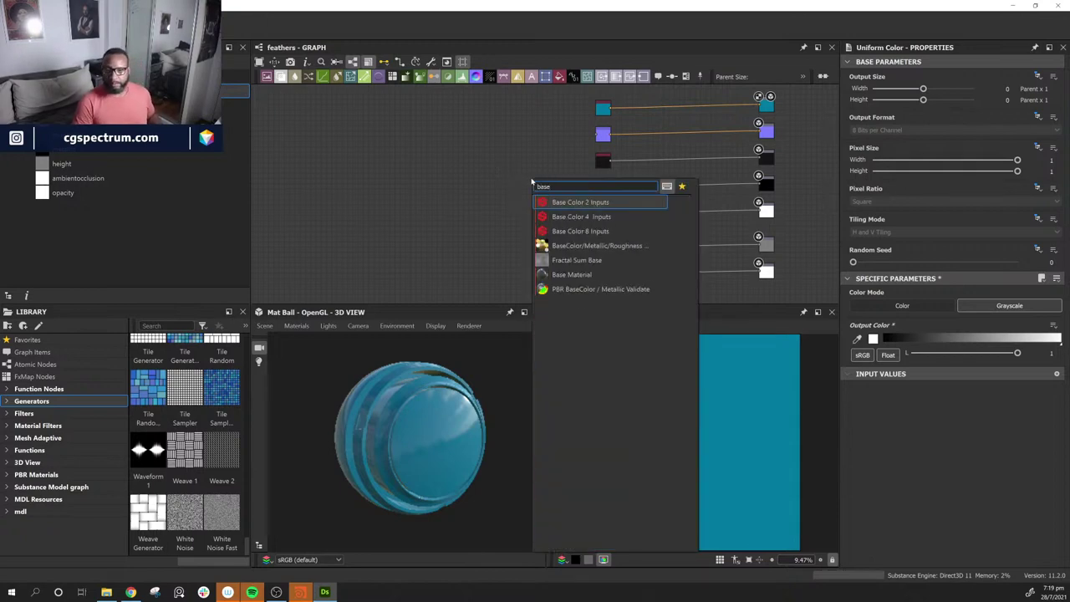
key("Down")
key("Down")
key("Down")
key("Down")
key("Down")
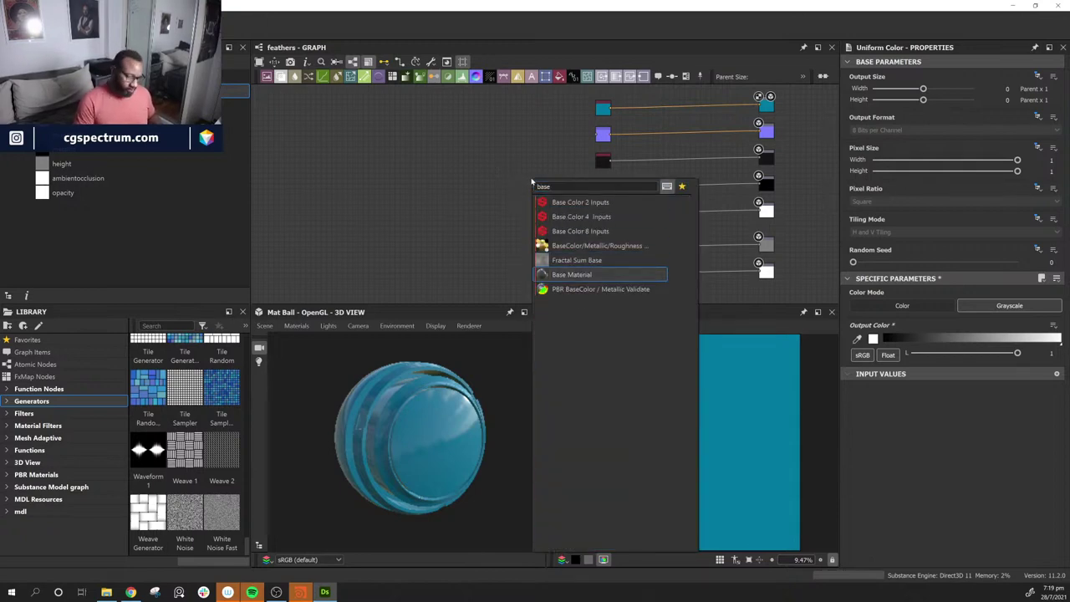
key("Return")
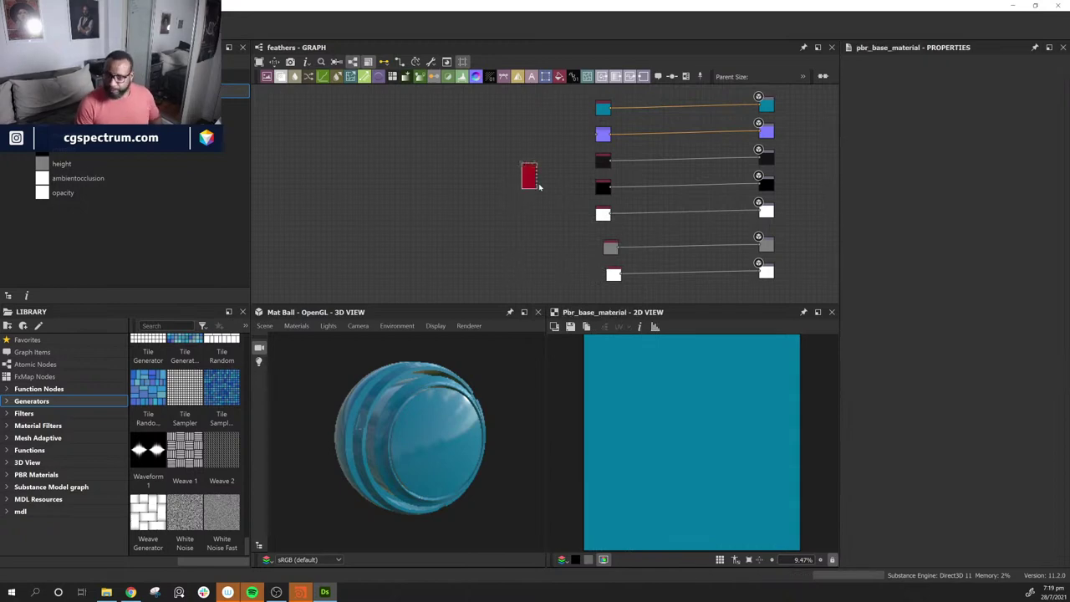
Step: Examine the Base Material node's output connectors and its instance parameters down to the User-Defined Maps
scroll(531, 180, "up", 5)
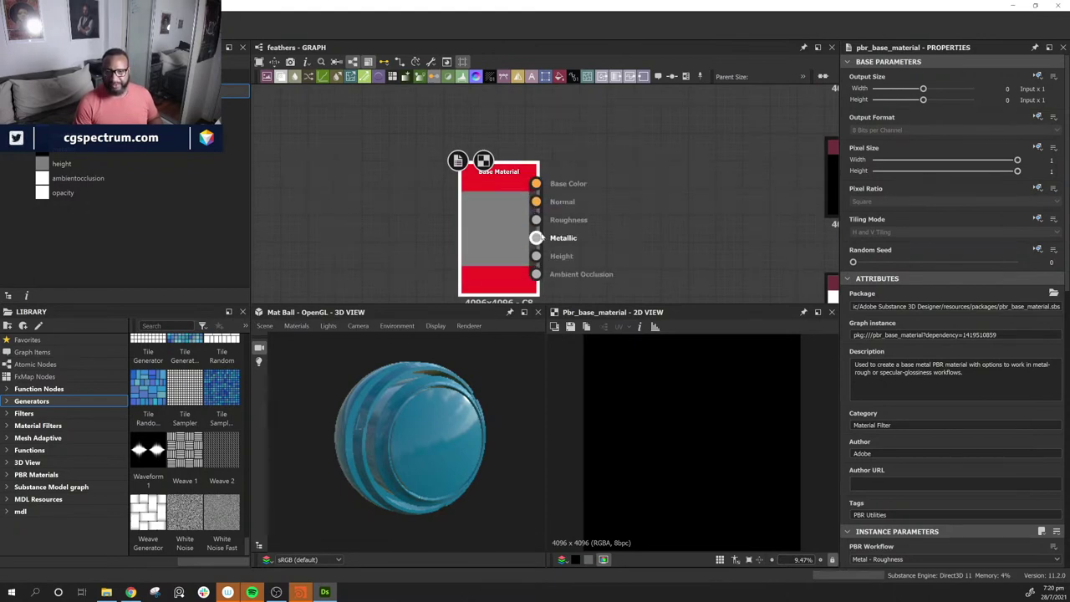
middle_click_drag(669, 281, 728, 139)
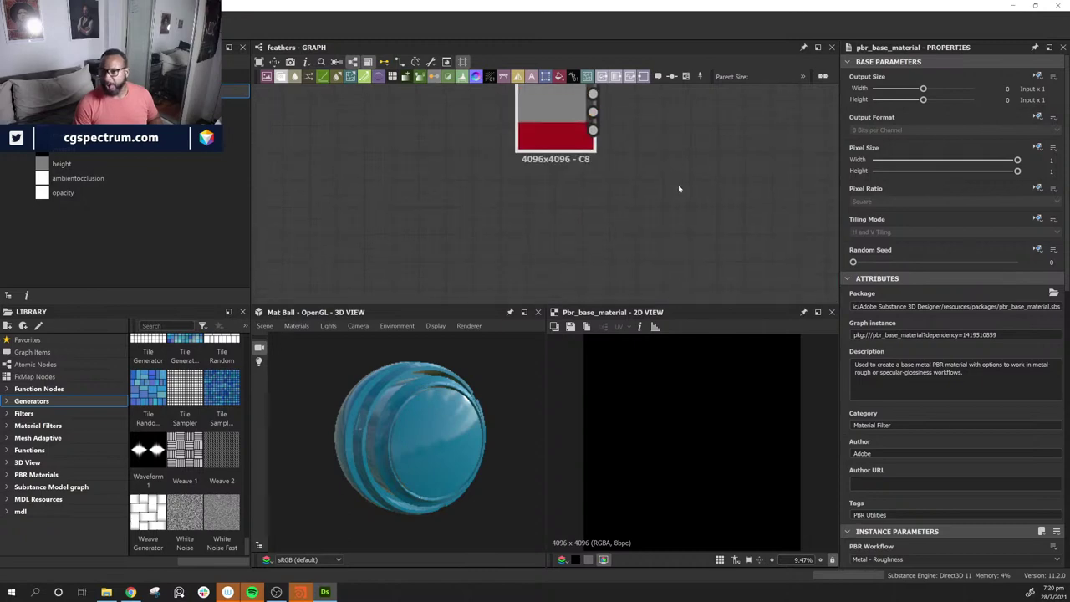
middle_click_drag(678, 189, 683, 276)
left_click_drag(574, 200, 587, 199)
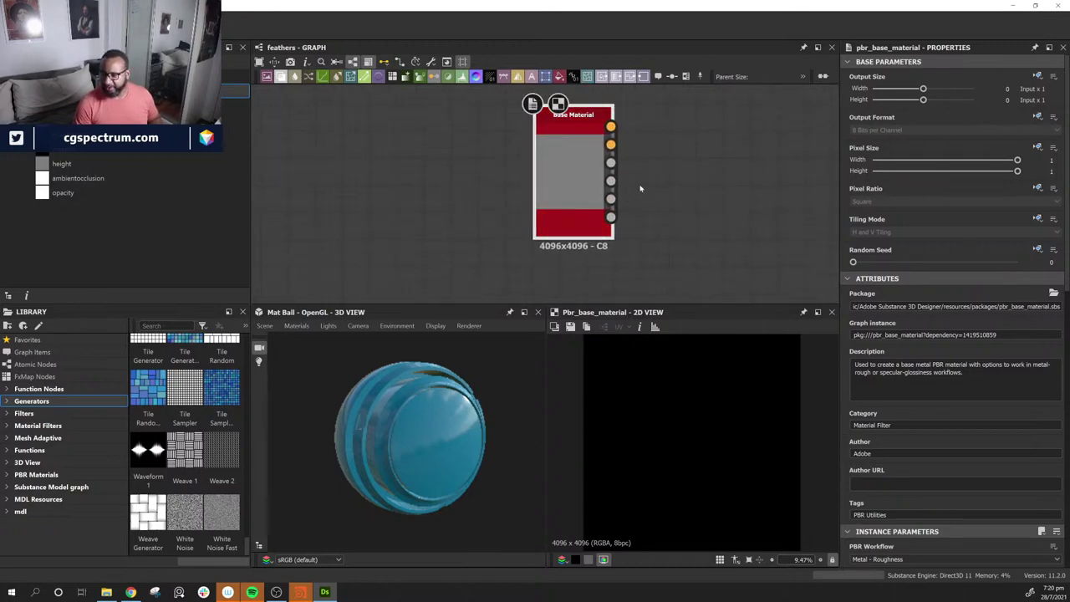
middle_click_drag(641, 187, 600, 213)
scroll(999, 502, "down", 10)
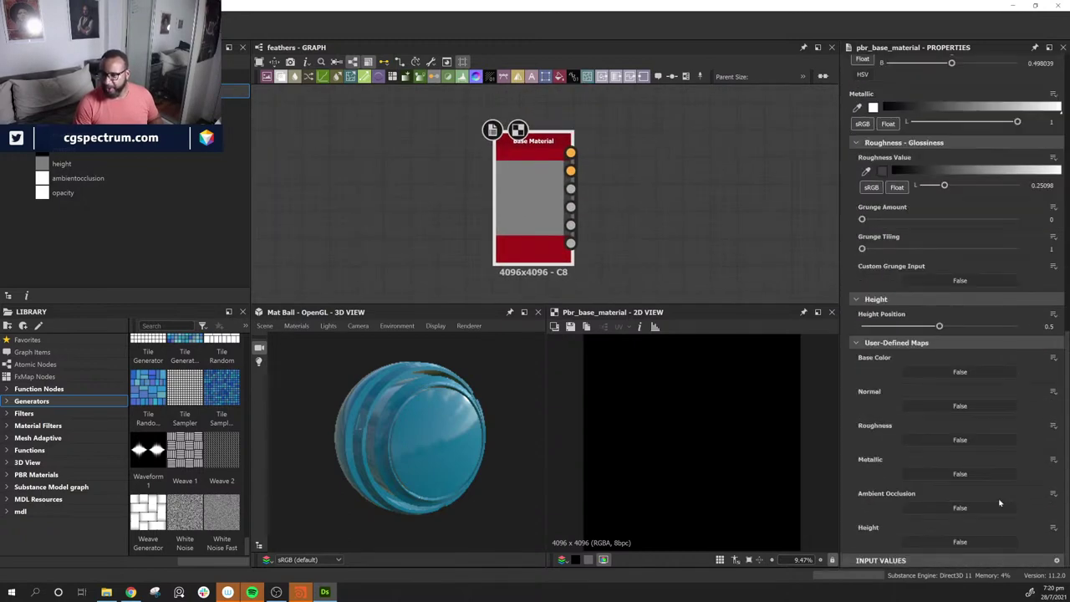
Step: Move the opacity Uniform Color close to its output and place the pair below the other output rows
middle_click_drag(835, 240, 535, 251)
scroll(687, 239, "down", 4)
middle_click_drag(785, 284, 667, 174)
scroll(529, 260, "down", 2)
left_click_drag(525, 232, 783, 231)
left_click_drag(705, 228, 704, 278)
middle_click_drag(506, 122, 500, 190)
scroll(500, 191, "down", 2)
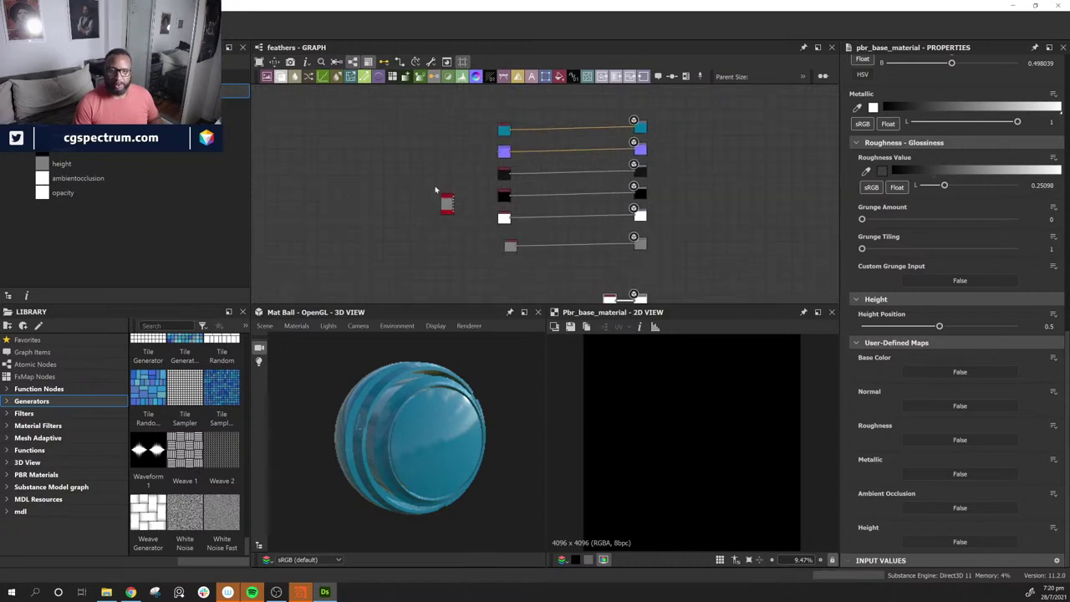
Step: Try linking only the Base Material's Base Color to the graph's Base Color output, and undo the link
scroll(435, 191, "up", 2)
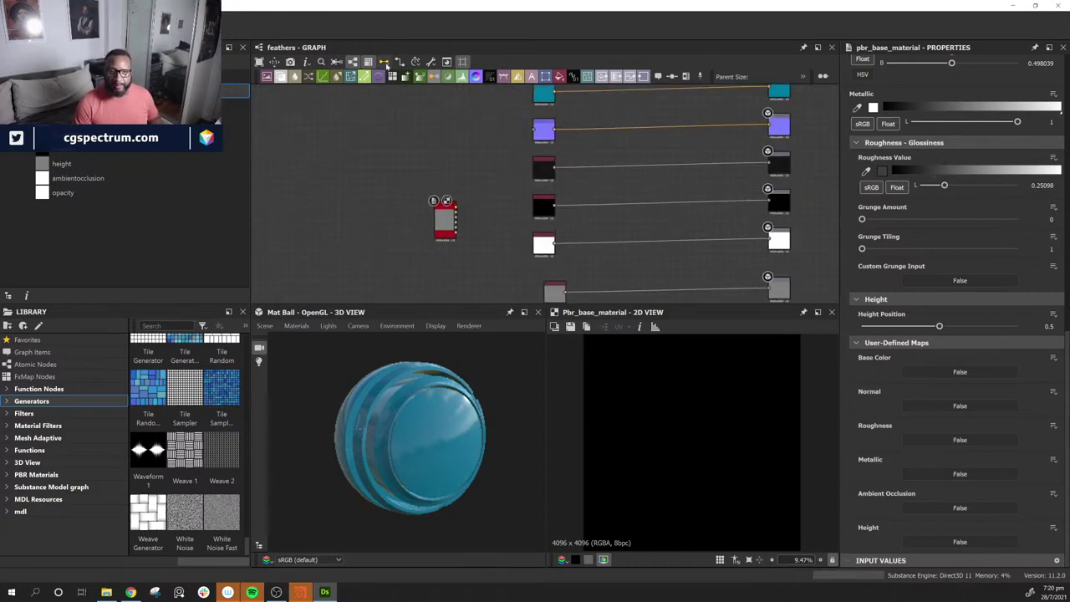
middle_click_drag(458, 219, 415, 264)
scroll(415, 264, "down", 1)
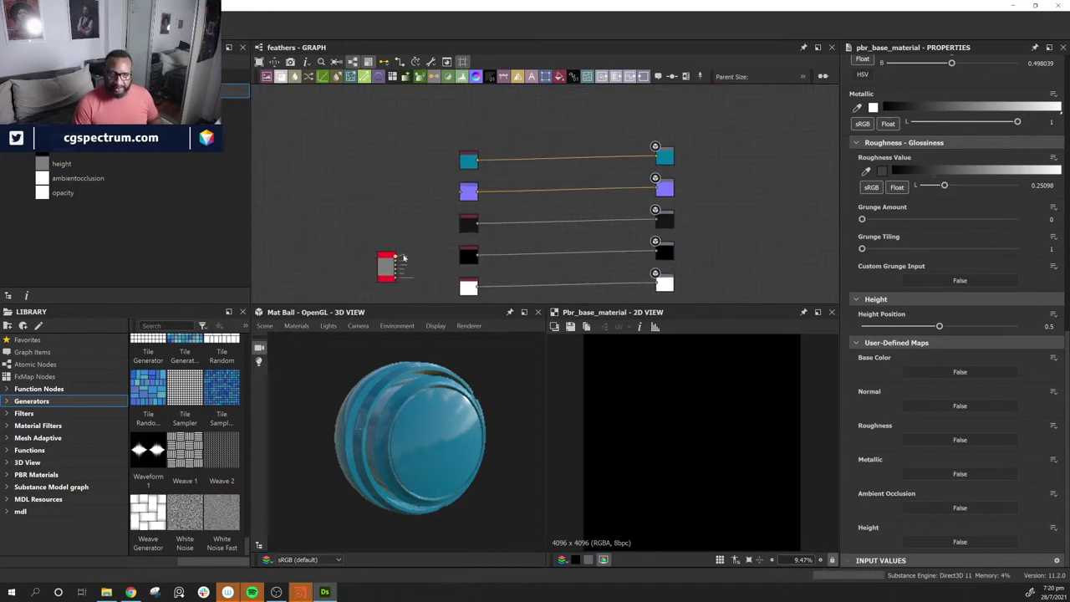
left_click_drag(404, 258, 655, 147)
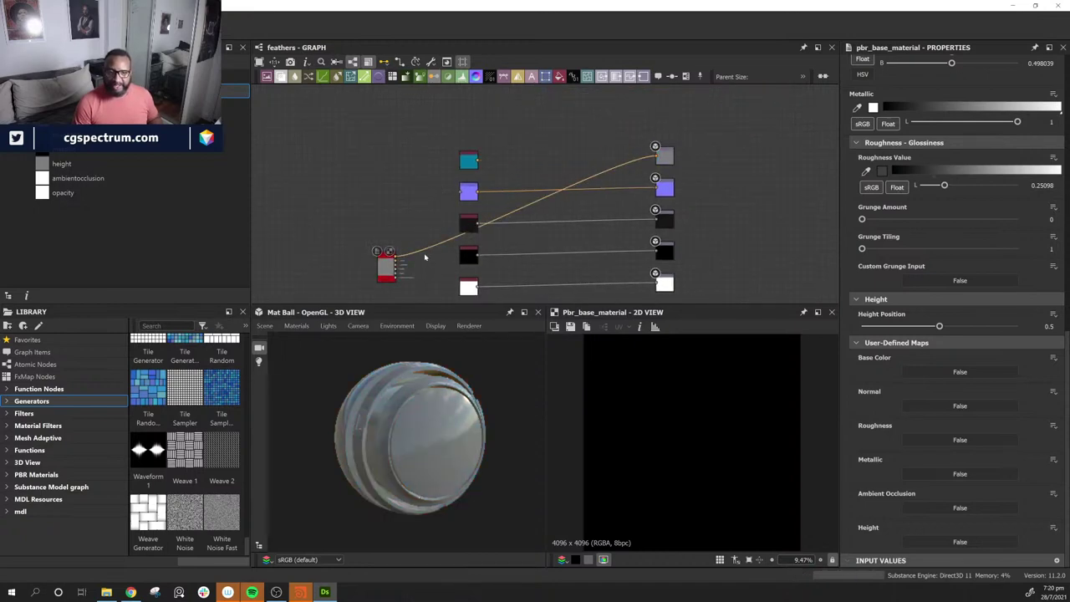
key("ctrl+z")
Step: Switch the link creation mode to Material and connect the Base Material to all its matching graph outputs at once
middle_click_drag(409, 201, 459, 151)
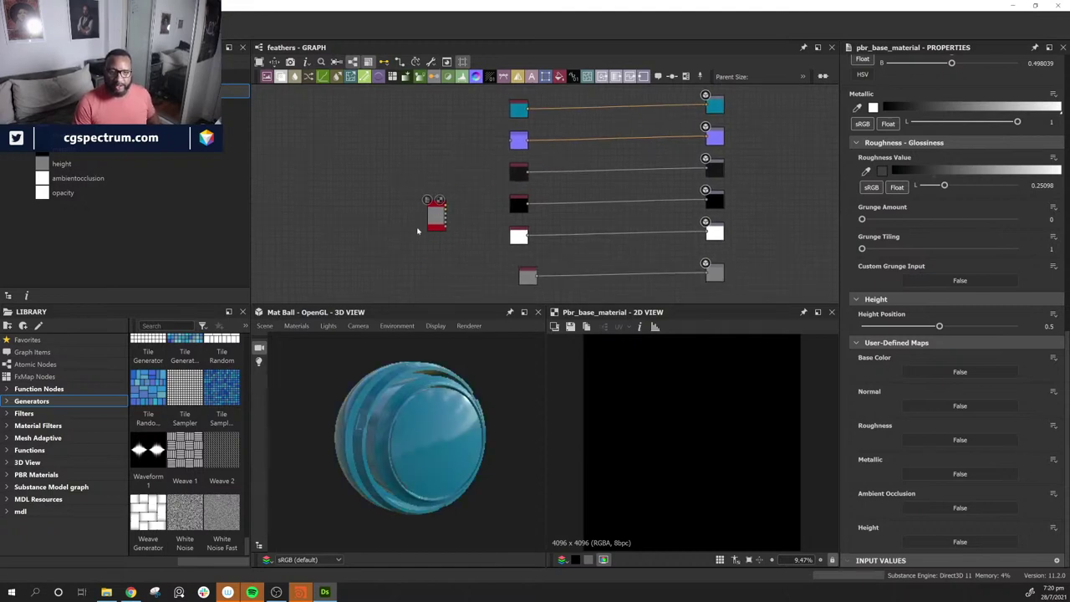
left_click(383, 64)
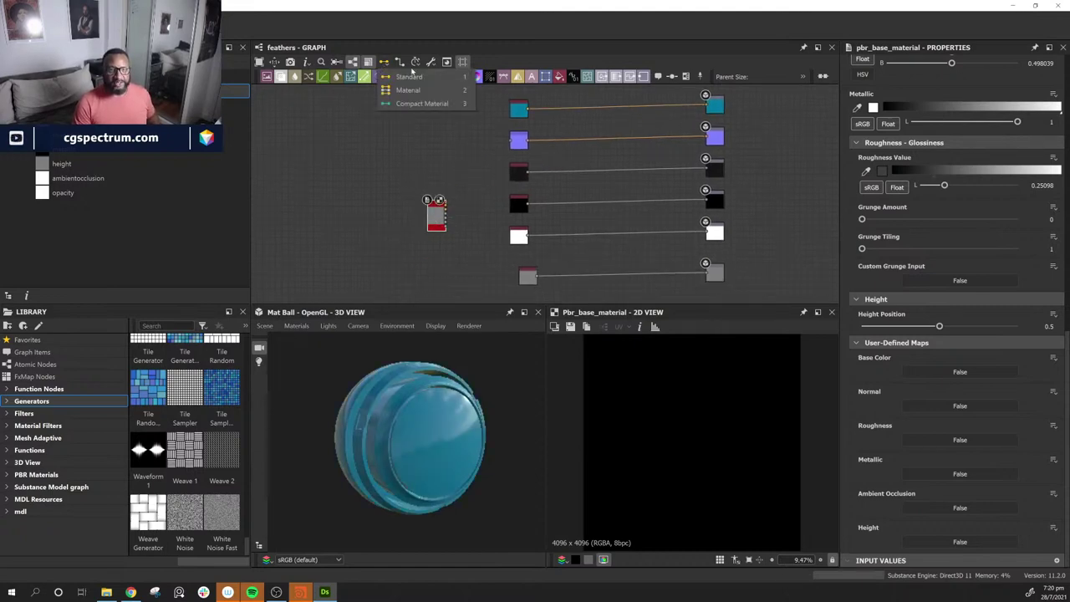
left_click(430, 90)
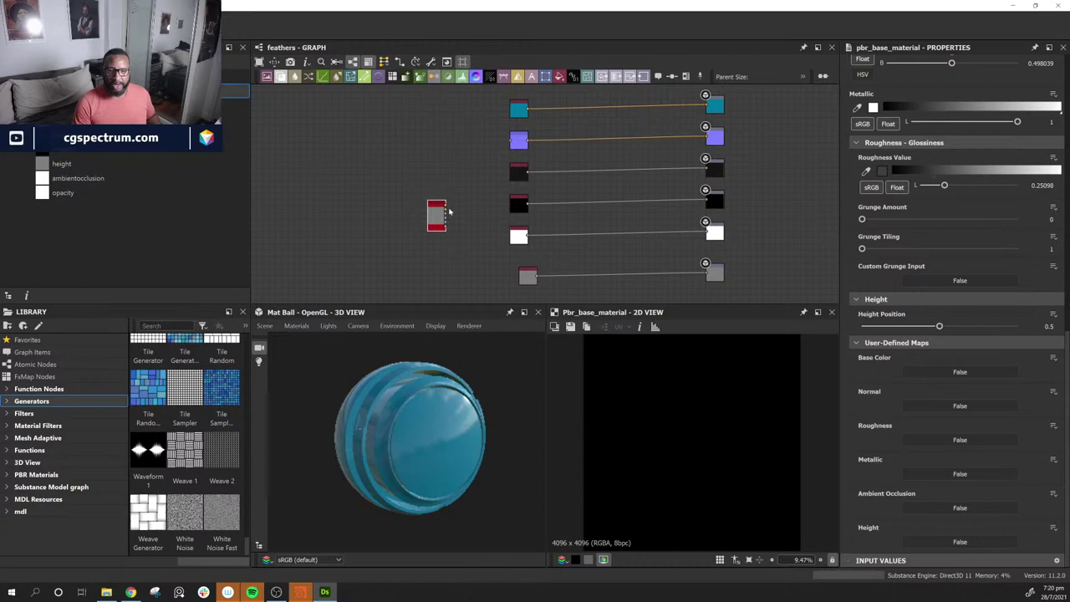
left_click_drag(447, 207, 707, 172)
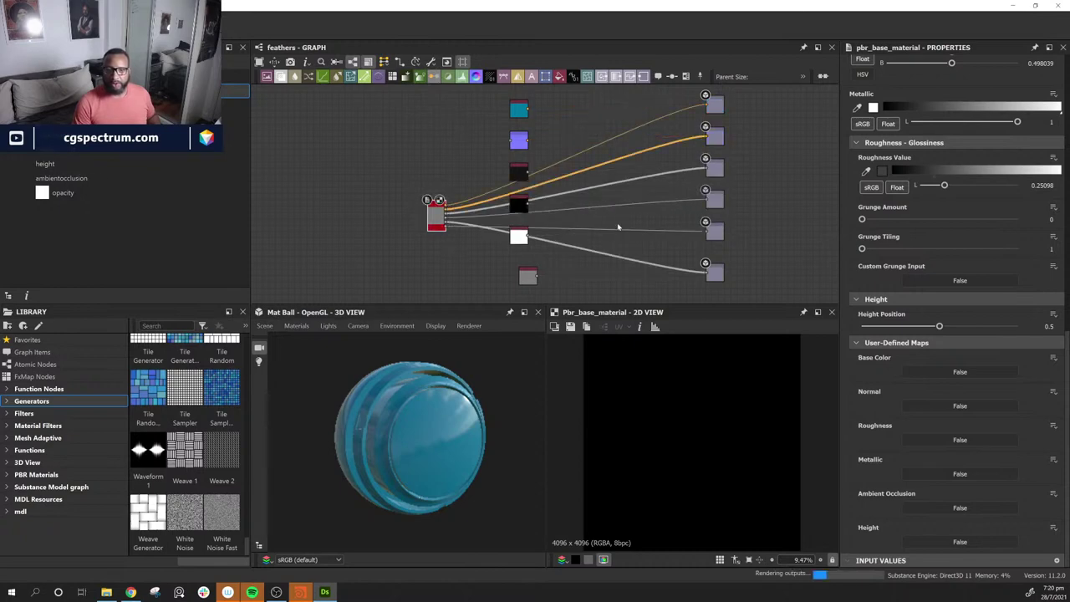
middle_click_drag(505, 133, 530, 164)
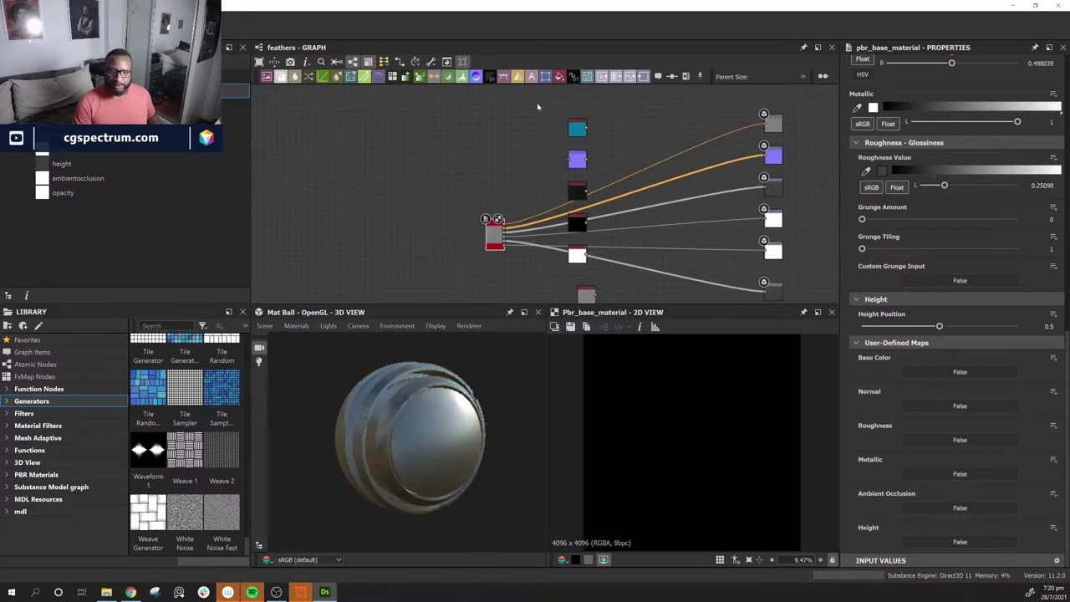
Step: Delete the leftover Uniform Color nodes sitting between the Base Material and the graph outputs
middle_click_drag(613, 242, 609, 211)
scroll(587, 256, "down", 1)
middle_click_drag(594, 283, 596, 246)
left_click(587, 226)
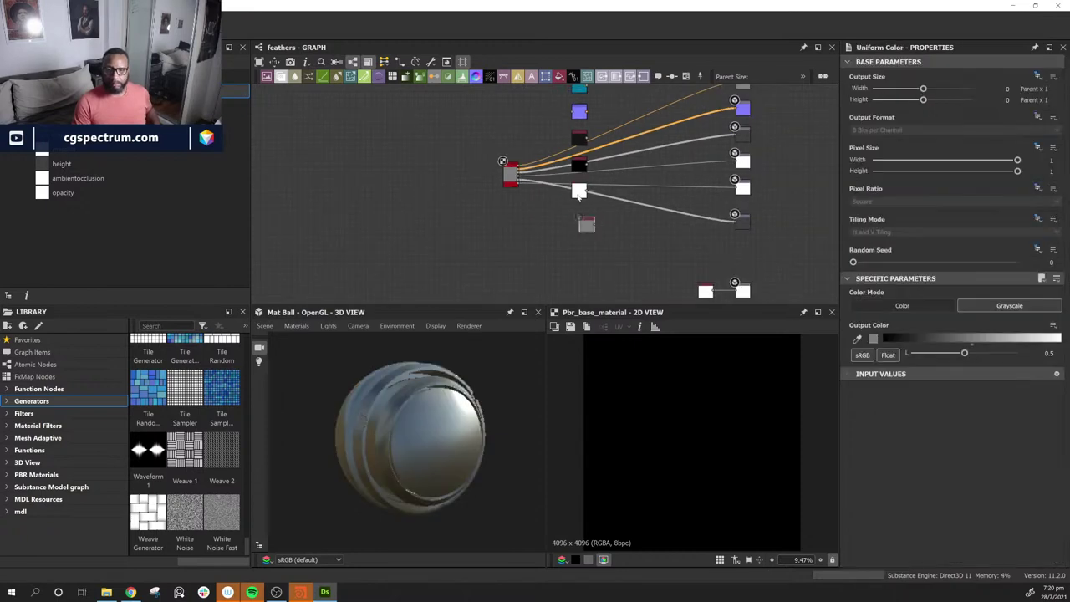
middle_click_drag(614, 107, 609, 165)
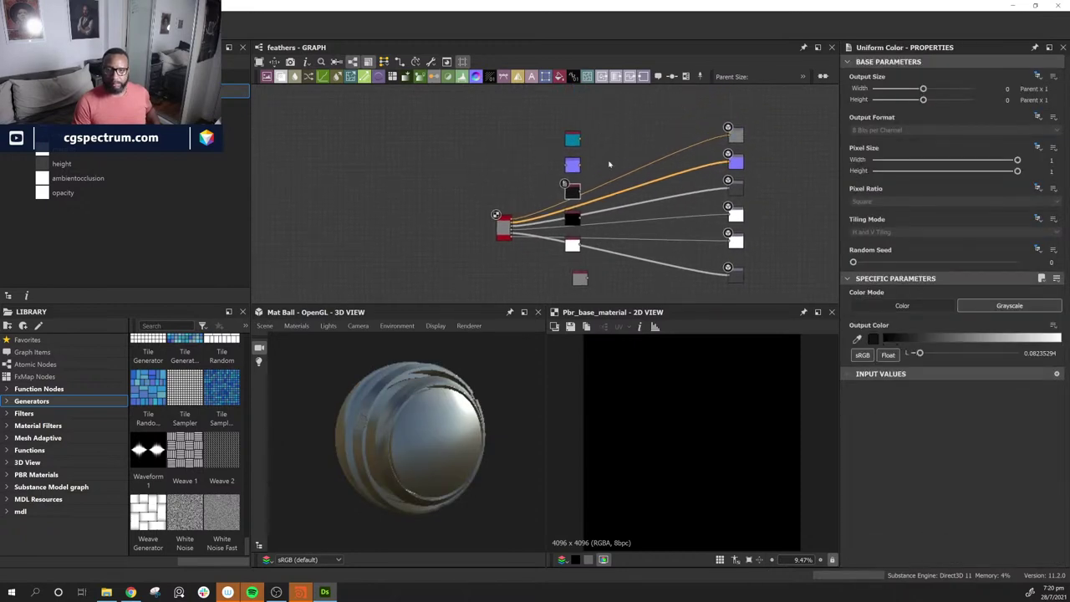
left_click(572, 138)
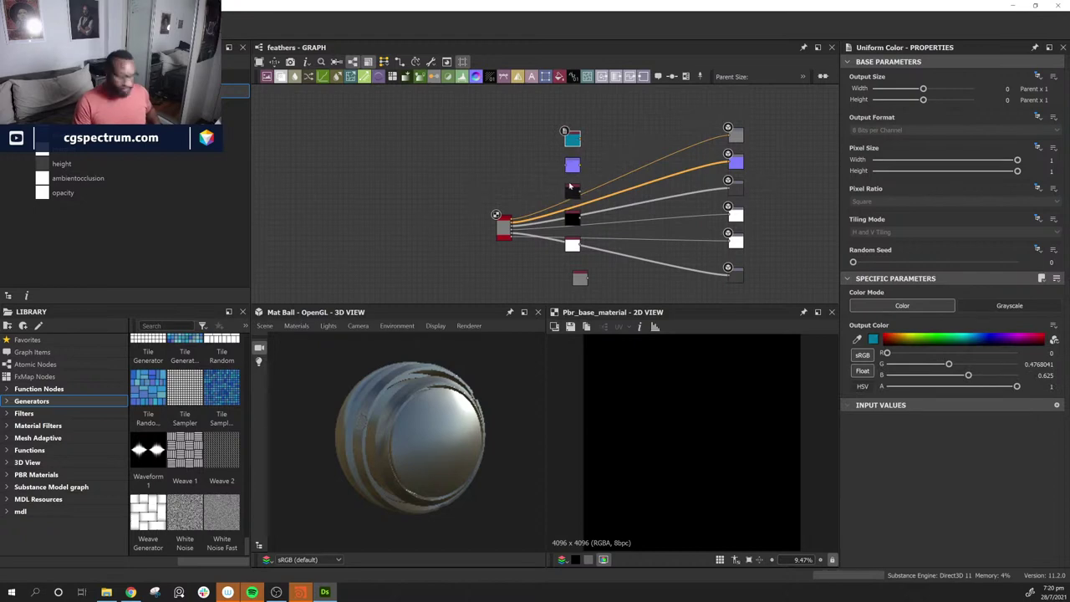
left_click_drag(544, 116, 586, 189)
key("Delete")
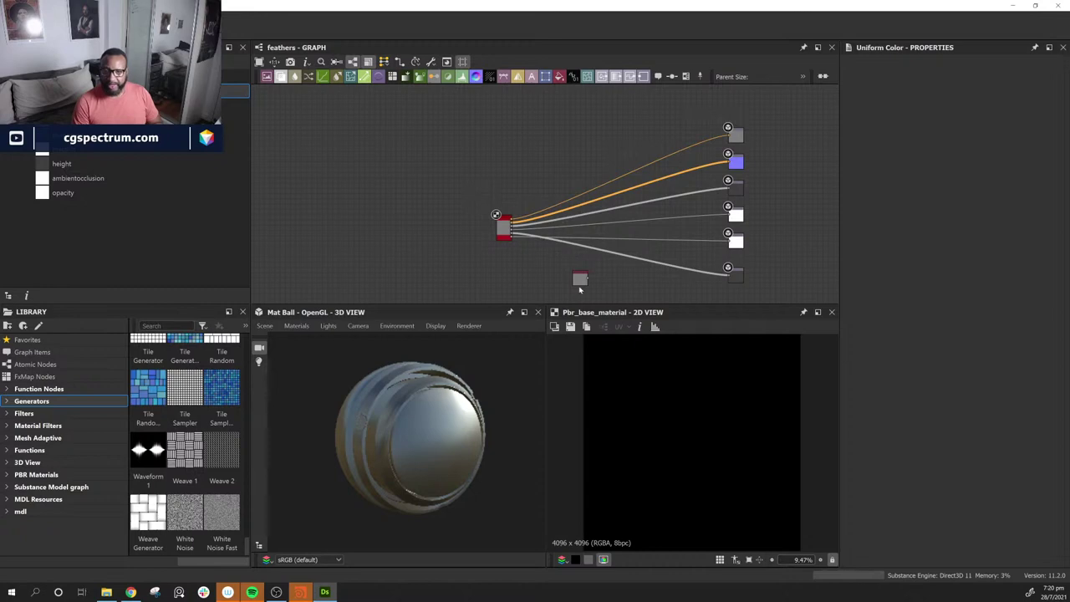
Step: Move the Height output up so it sits directly beneath the Ambient Occlusion output
middle_click_drag(646, 282, 569, 272)
scroll(632, 260, "up", 2)
left_click_drag(638, 265, 592, 246)
scroll(600, 261, "up", 3)
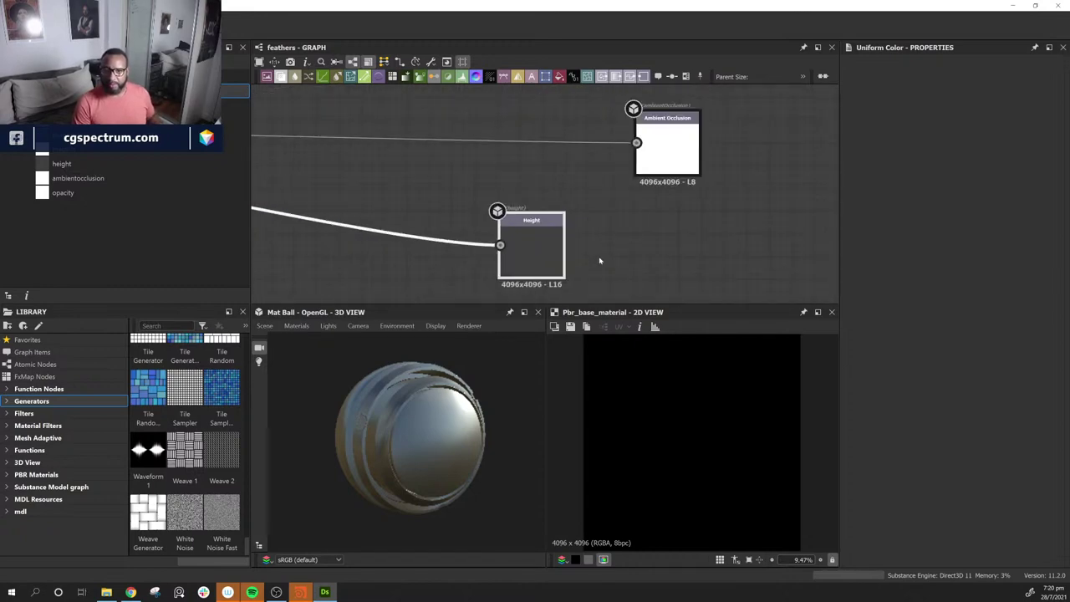
scroll(616, 255, "down", 5)
middle_click_drag(628, 251, 641, 234)
left_click_drag(616, 229, 642, 228)
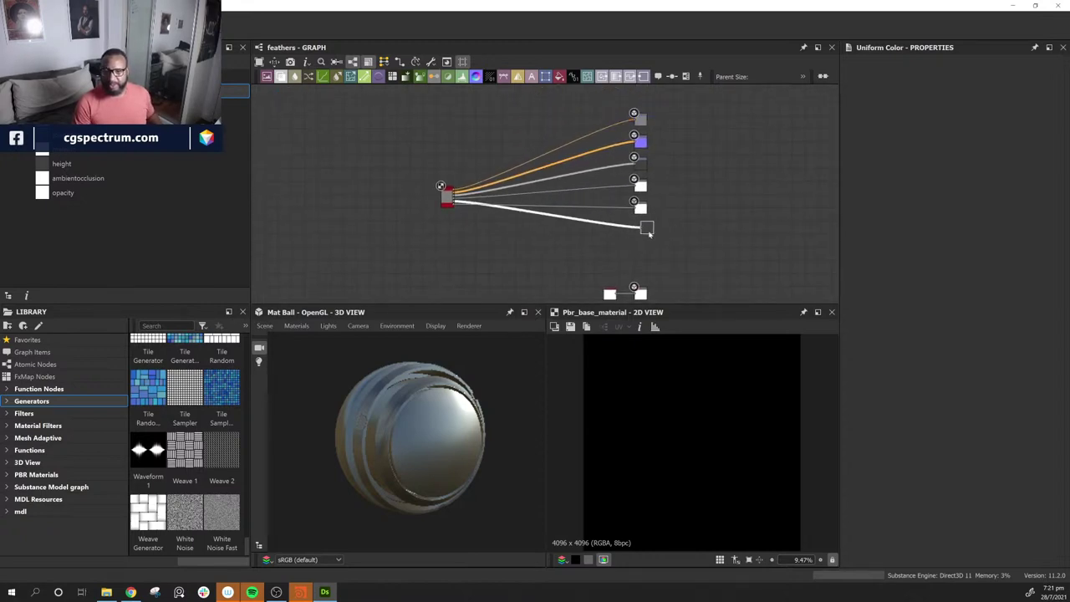
Step: Reorder the outputs so Height sits above Ambient Occlusion, matching the order of the Base Material's connectors
scroll(524, 211, "up", 5)
scroll(369, 219, "down", 4)
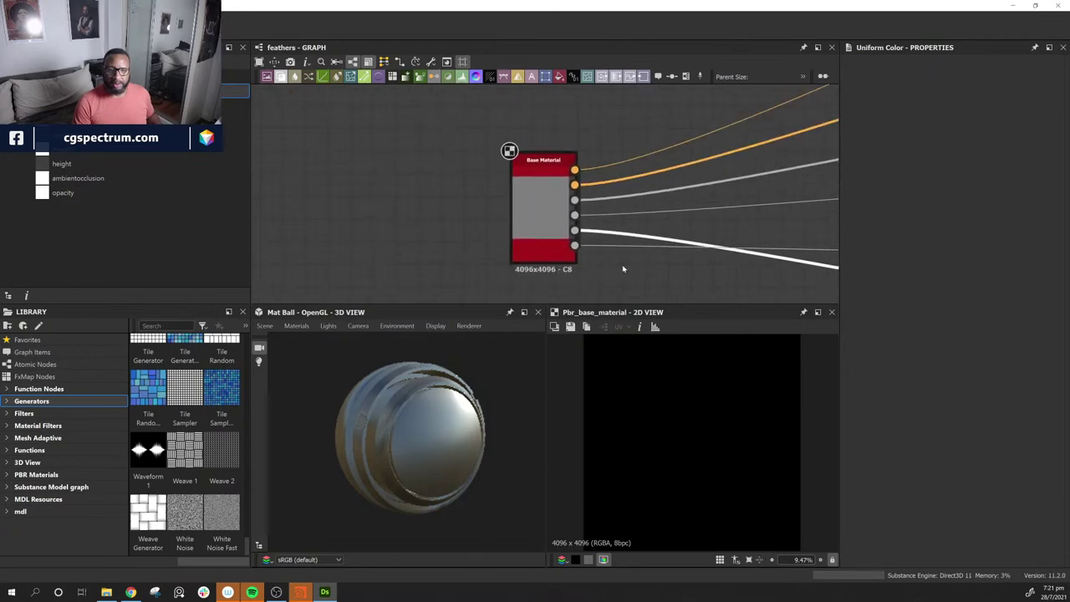
scroll(544, 258, "up", 4)
scroll(548, 238, "up", 2)
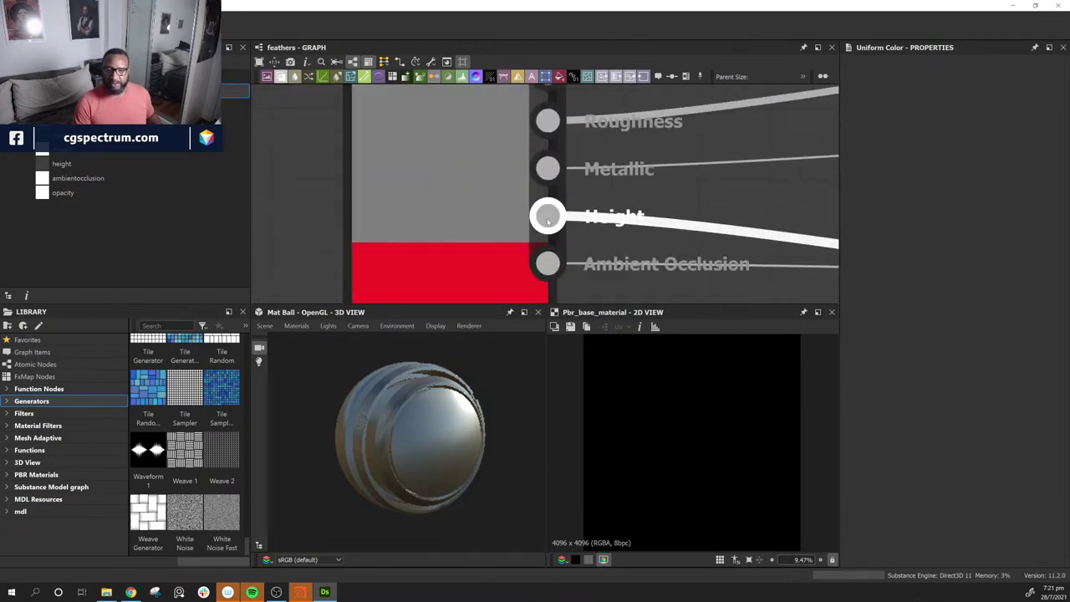
scroll(574, 215, "down", 6)
scroll(590, 222, "up", 2)
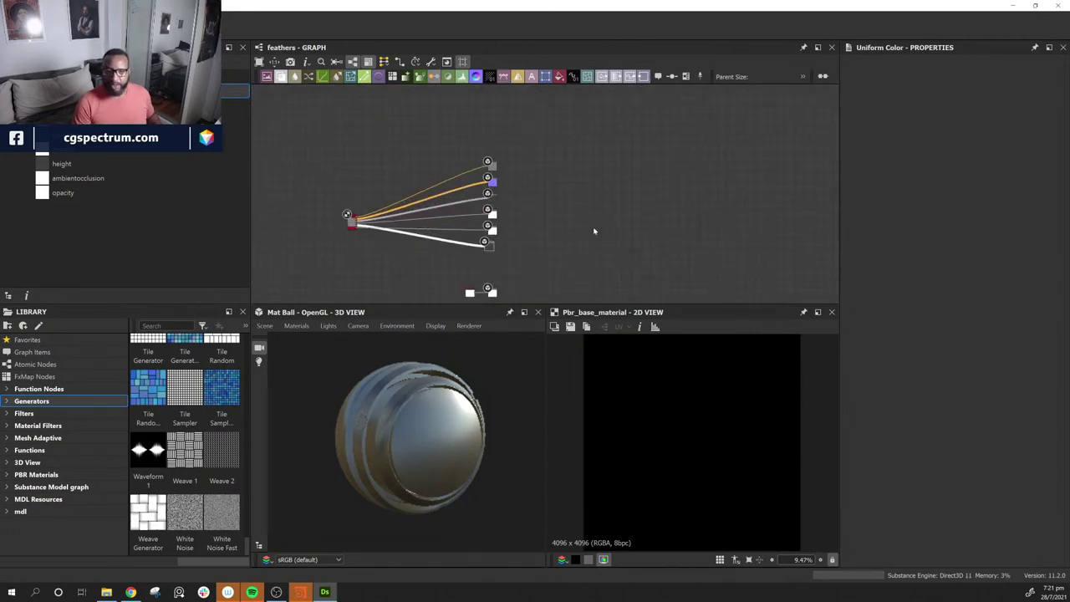
scroll(593, 231, "up", 4)
scroll(526, 226, "down", 2)
left_click_drag(605, 252, 705, 211)
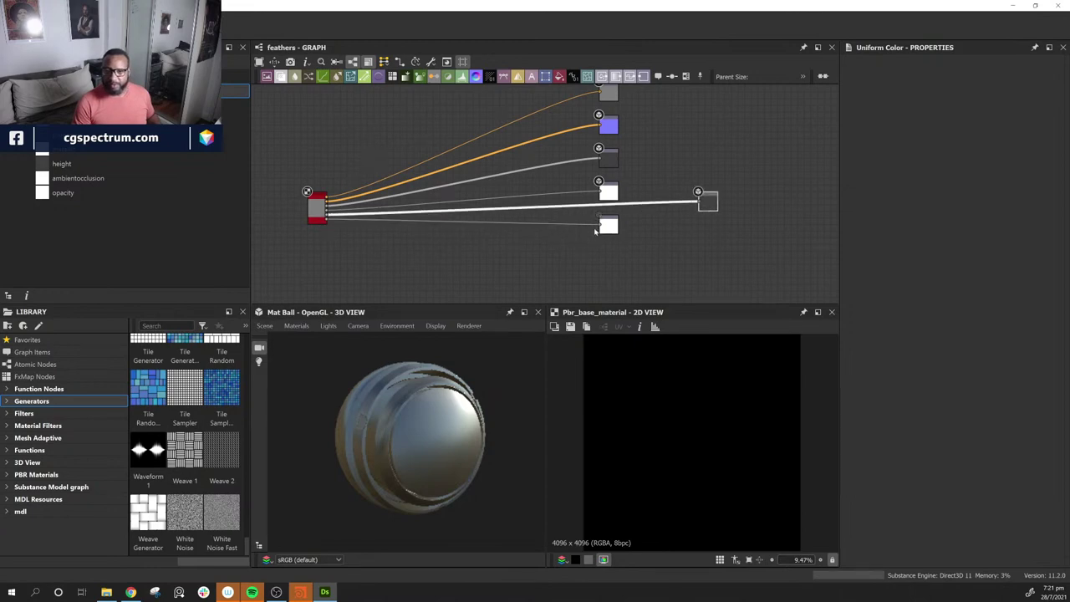
left_click_drag(595, 232, 608, 263)
left_click_drag(703, 203, 611, 222)
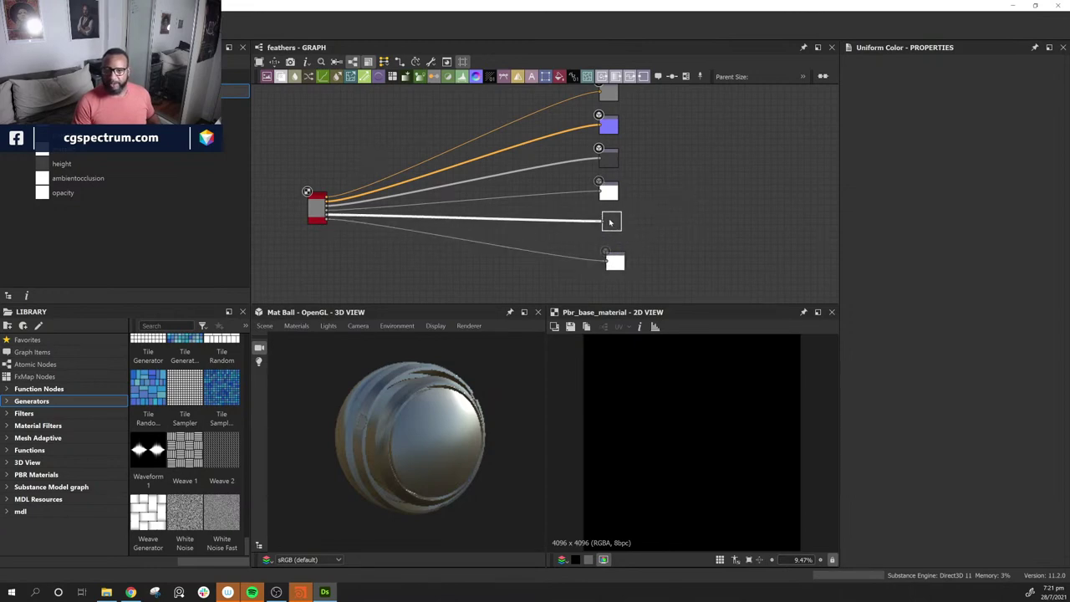
mouse_move(617, 263)
left_mouse_down()
mouse_move(603, 249)
mouse_move(610, 258)
left_mouse_up()
Step: Place the opacity Uniform Color and its output directly below Ambient Occlusion, and bring the Base Material closer to the outputs
middle_click_drag(662, 261, 690, 205)
middle_click_drag(636, 297, 657, 273)
left_click_drag(559, 258, 665, 209)
middle_click_drag(538, 249, 561, 281)
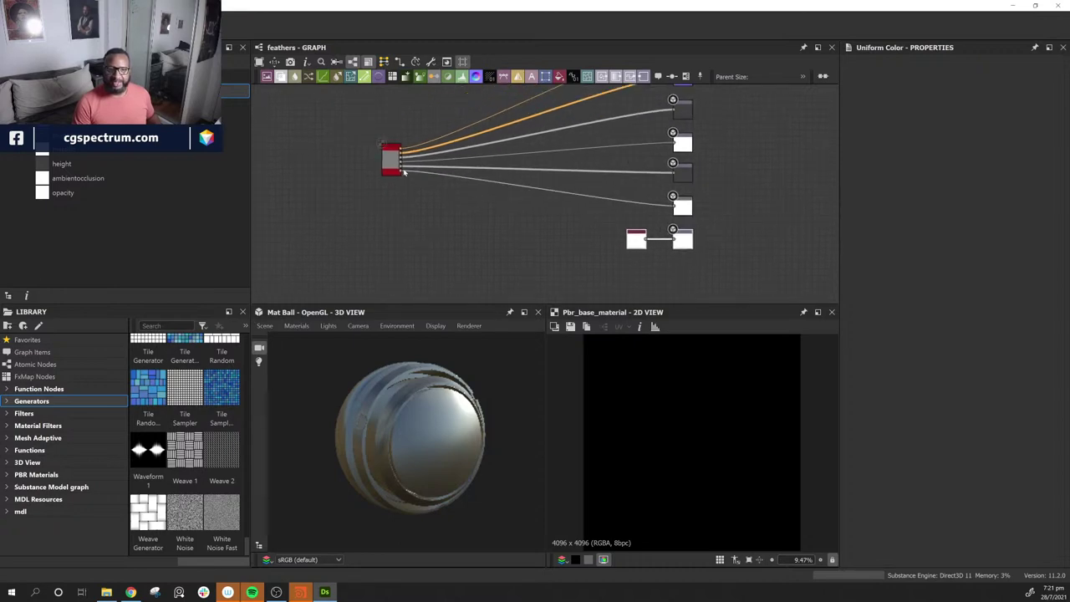
left_click_drag(397, 160, 583, 142)
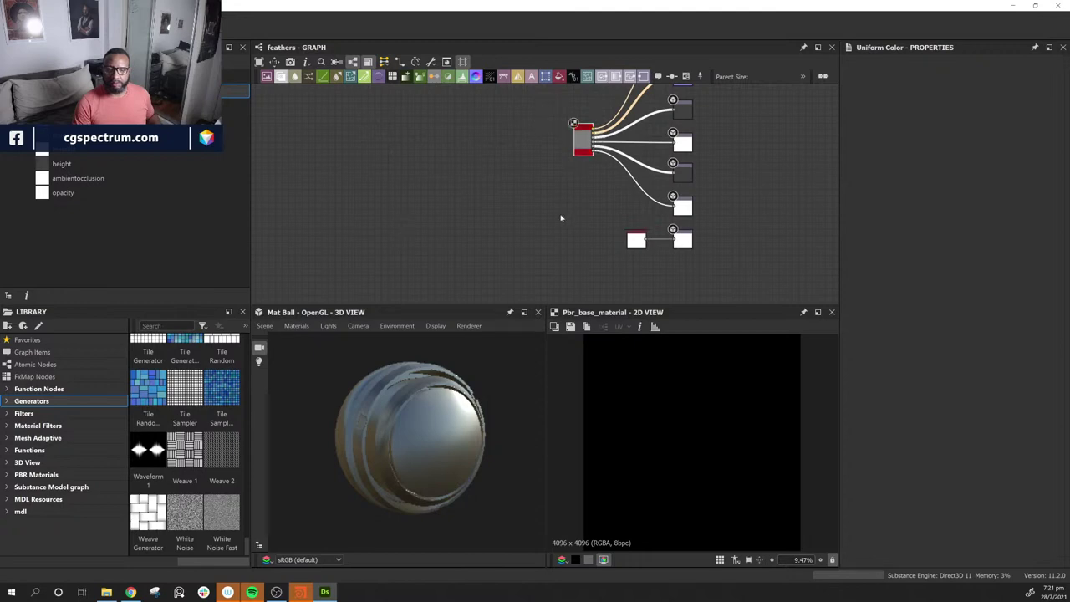
middle_click_drag(561, 218, 537, 258)
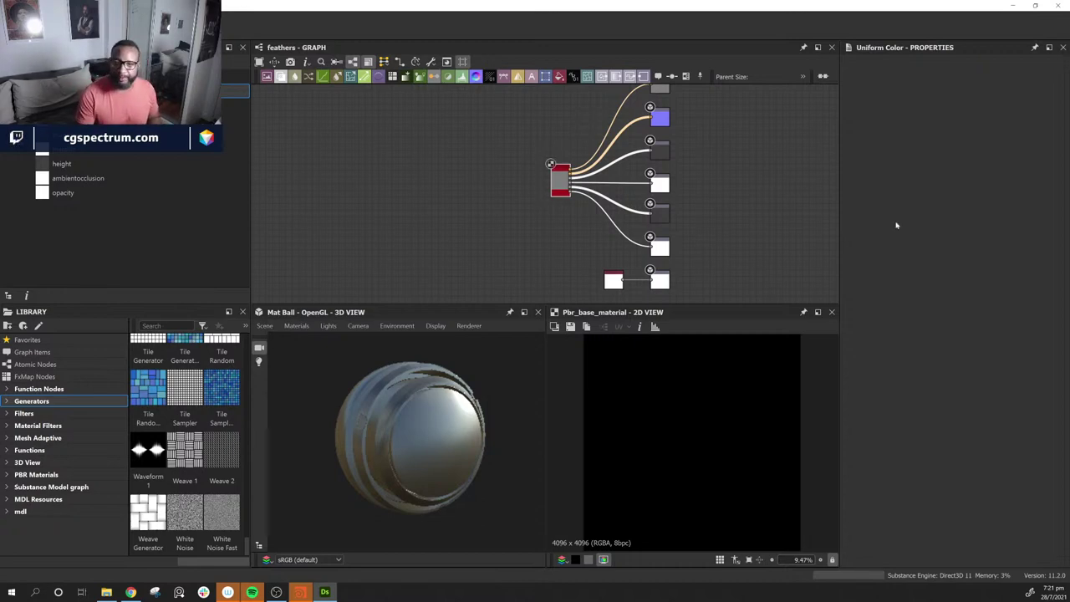
Step: Review the Base Material's attributes and instance parameters, including the Roughness, Height and User-Defined Maps sections
scroll(683, 234, "up", 5)
middle_click_drag(468, 280, 622, 151)
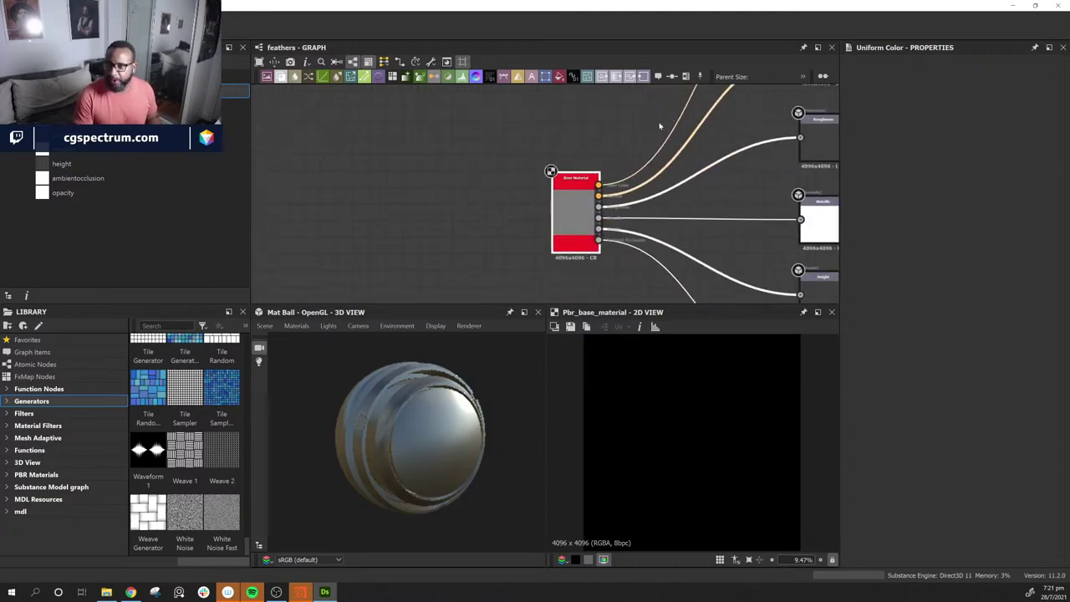
middle_click_drag(560, 132, 473, 161)
scroll(930, 404, "down", 8)
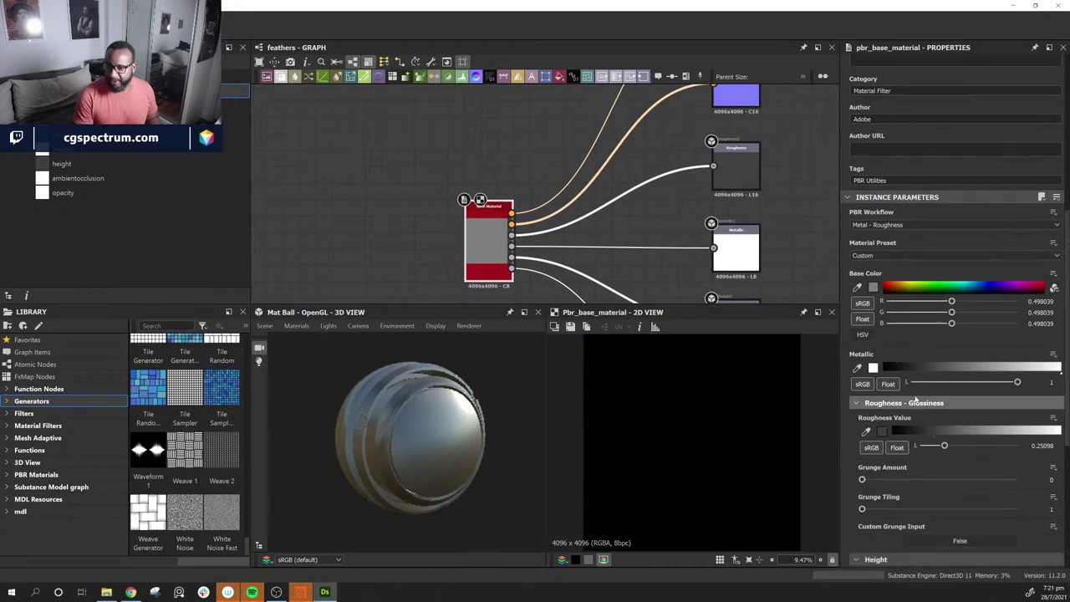
scroll(916, 401, "down", 4)
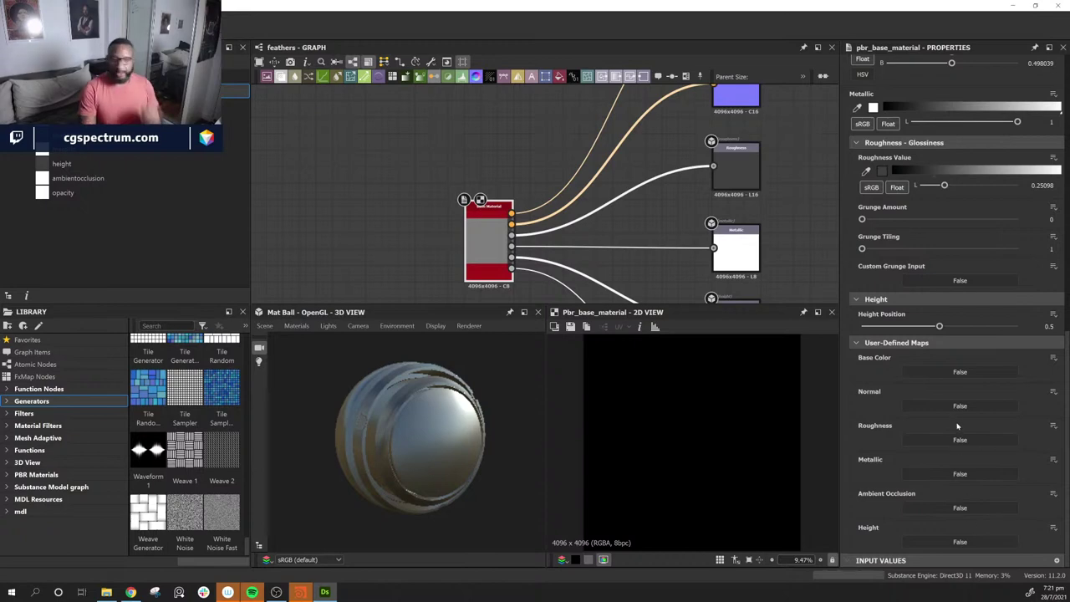
scroll(954, 438, "up", 10)
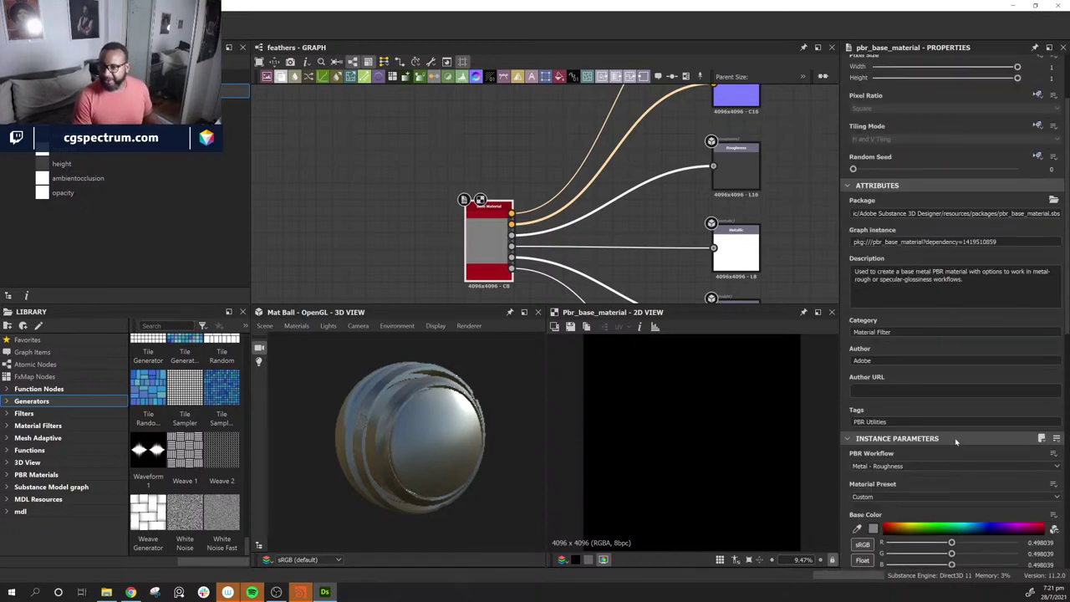
scroll(956, 441, "down", 7)
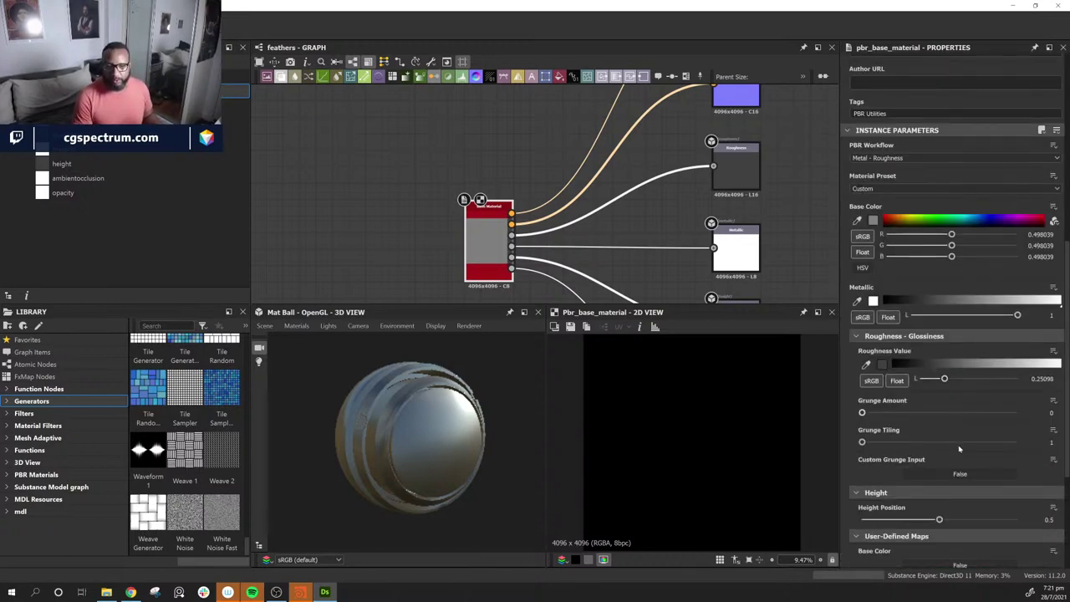
Step: Change the 3D preview mesh to Plane (hi-res) and angle the view onto its surface
left_click_drag(469, 431, 393, 303)
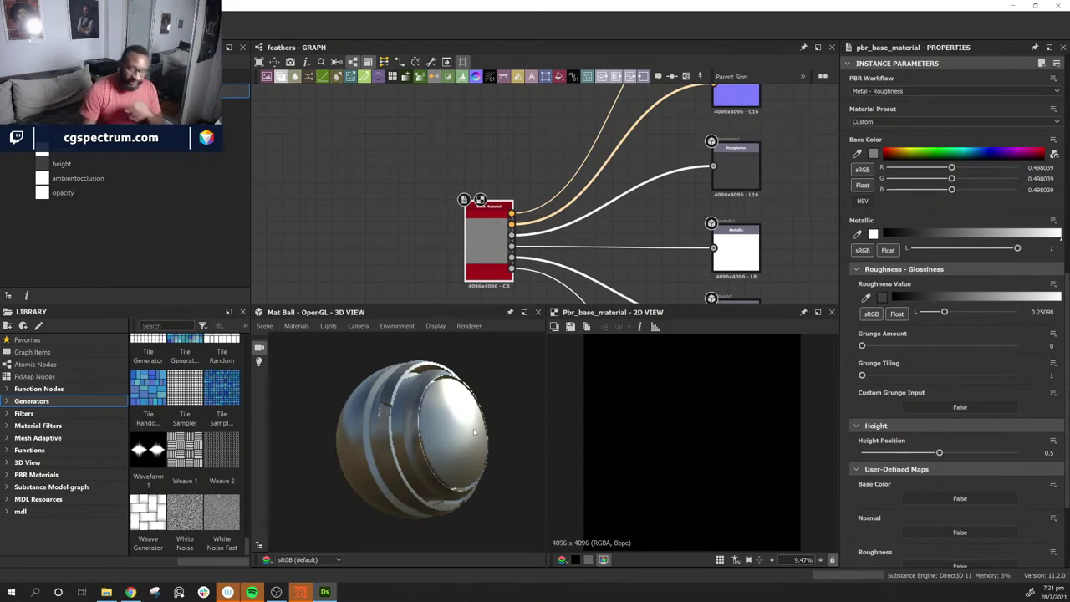
left_click(266, 327)
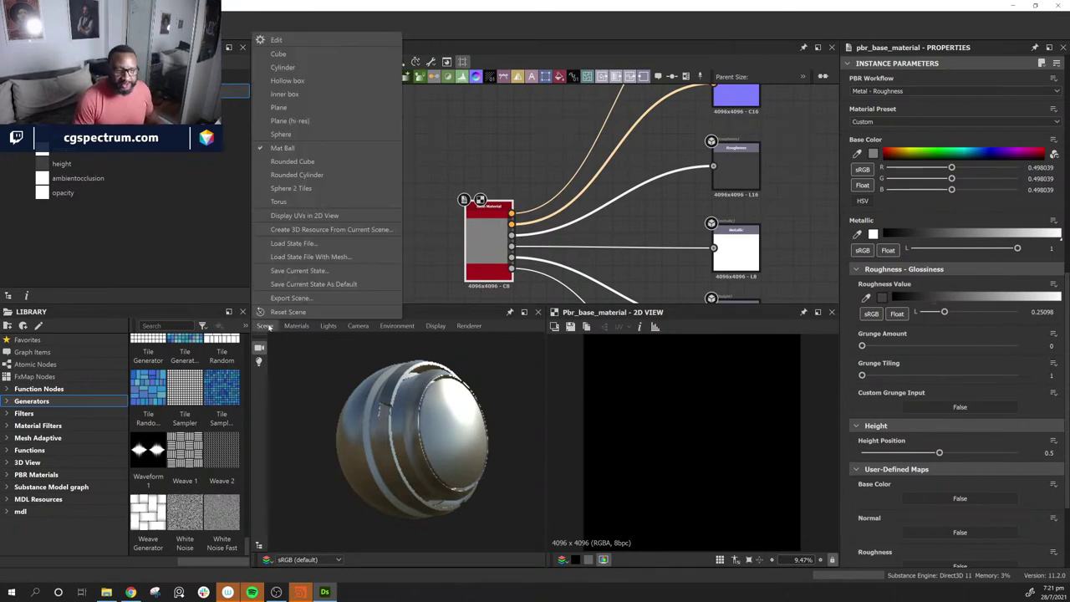
left_click(354, 120)
left_click_drag(405, 497, 455, 459)
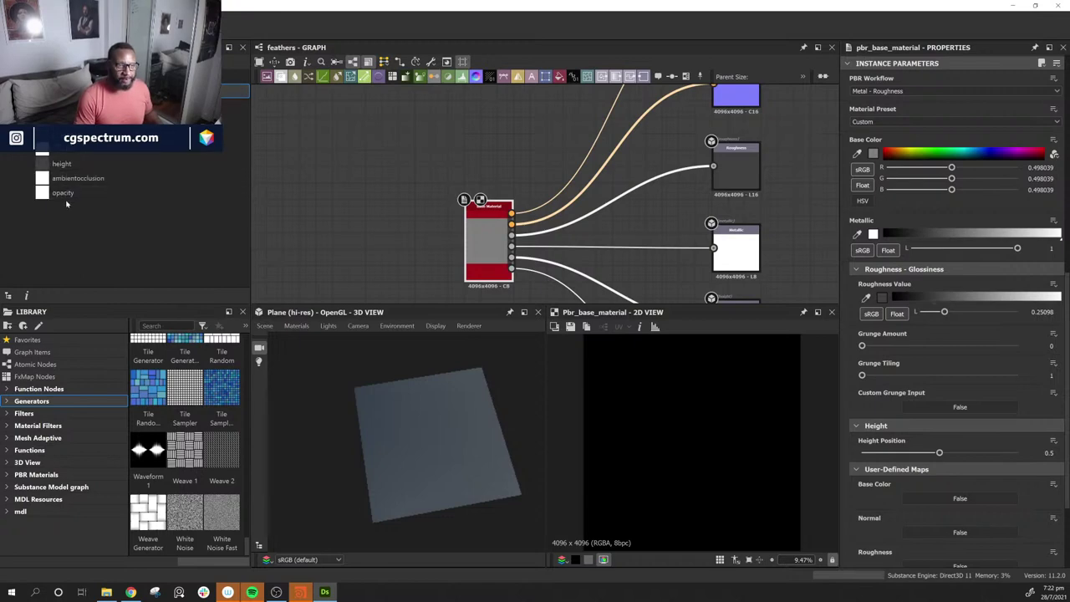
Step: Switch to File Explorer and bring up the render folder containing the baked feather maps
left_click(18, 90)
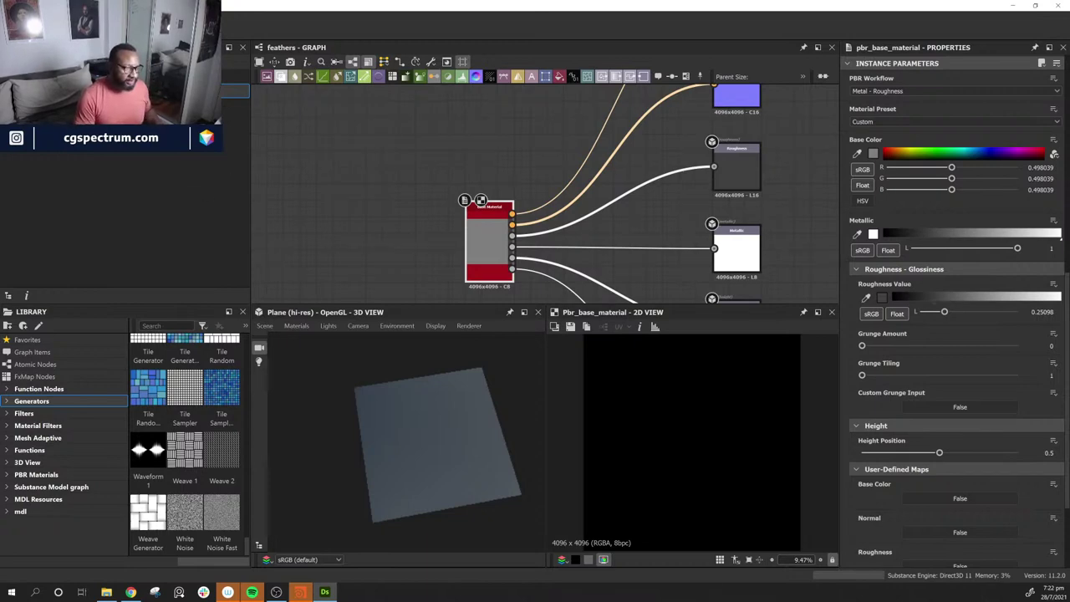
left_click_drag(0, 300, 755, 123)
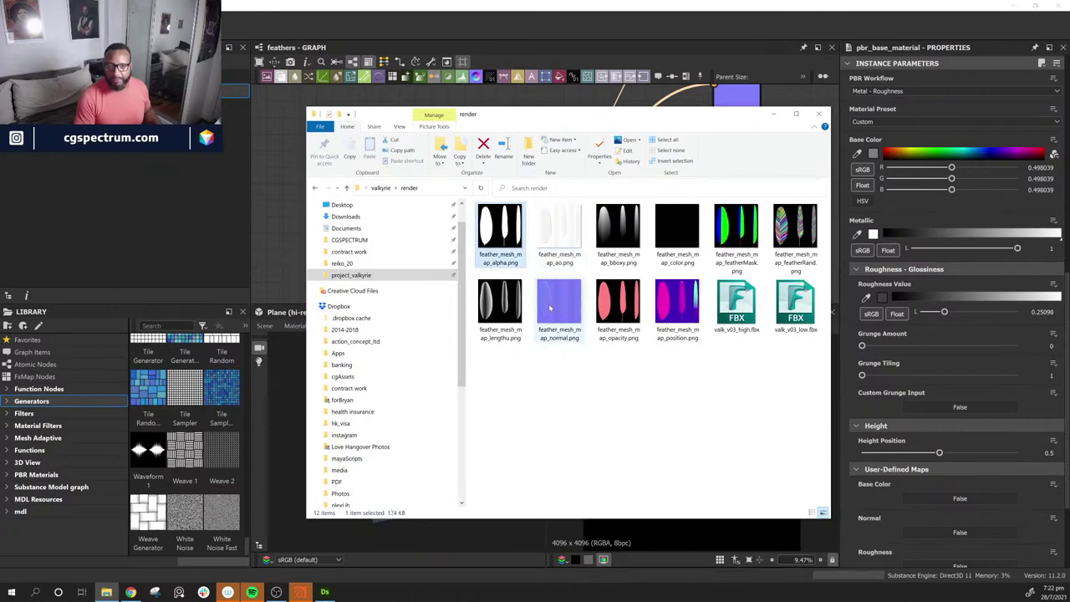
left_click(496, 237, "ctrl")
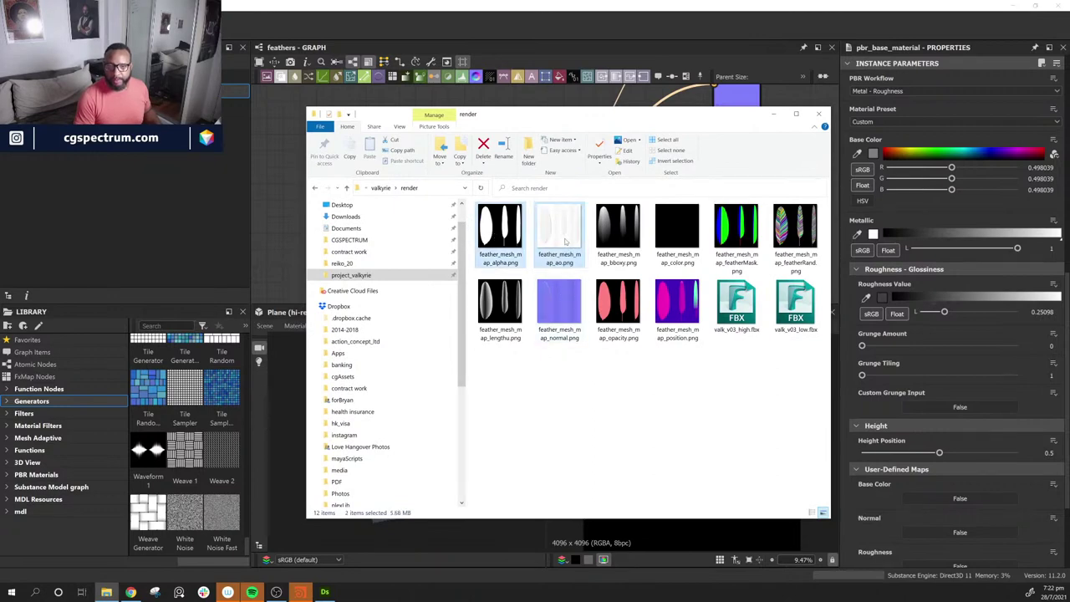
left_click(627, 219, "ctrl")
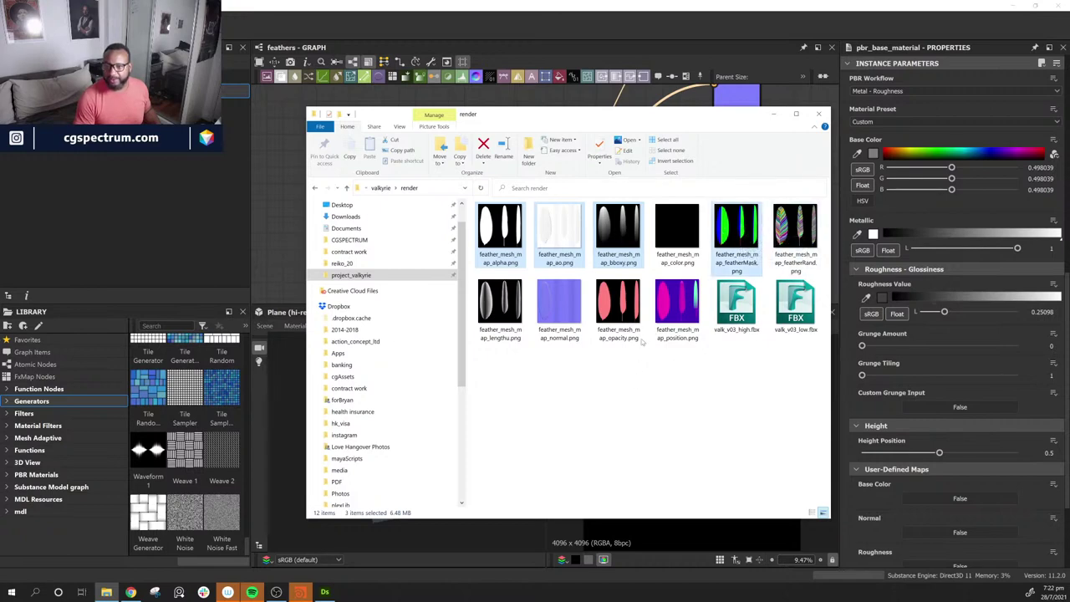
left_click(741, 239, "ctrl")
key("ctrl+c")
key("ctrl+v")
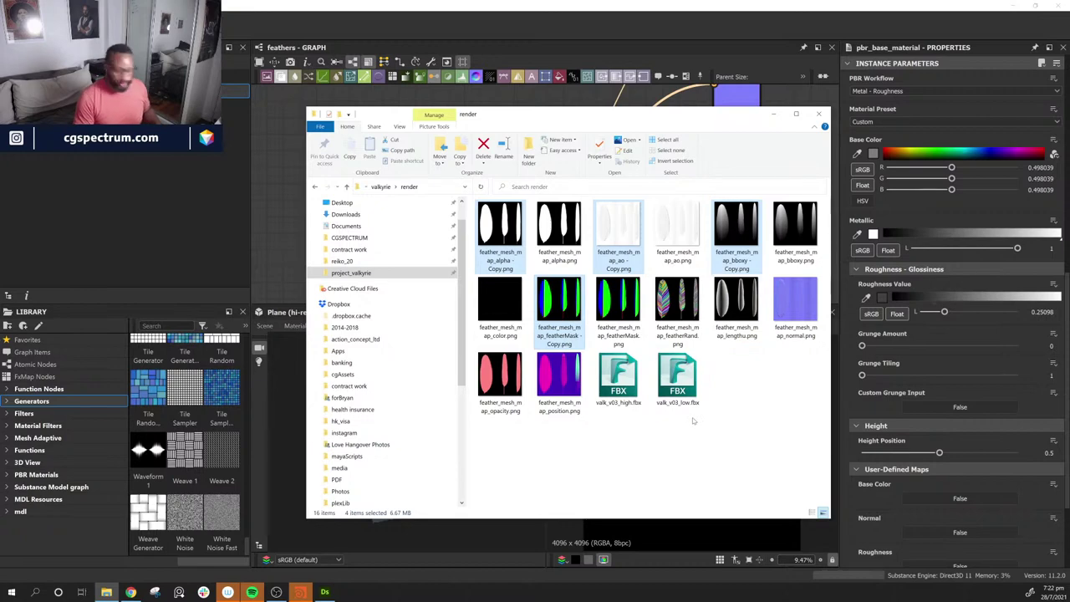
key("Delete")
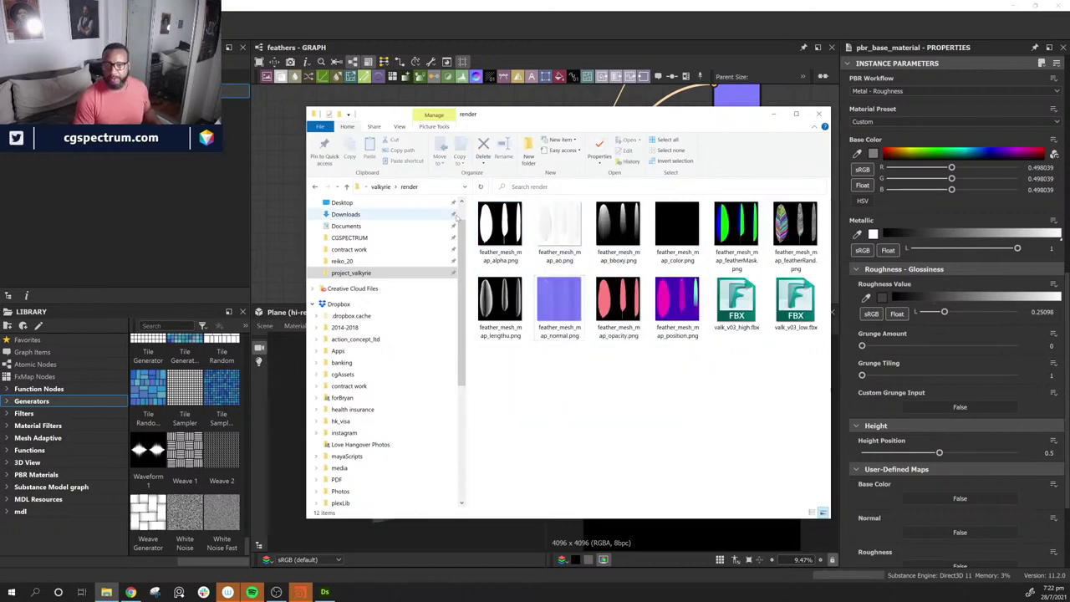
Step: Select the alpha, ao, bboxy, featherMask, featherRand, lengthu and normal PNG maps and move the folder window off the package list
left_click(500, 227)
left_click(559, 228, "ctrl")
left_click(629, 247, "ctrl")
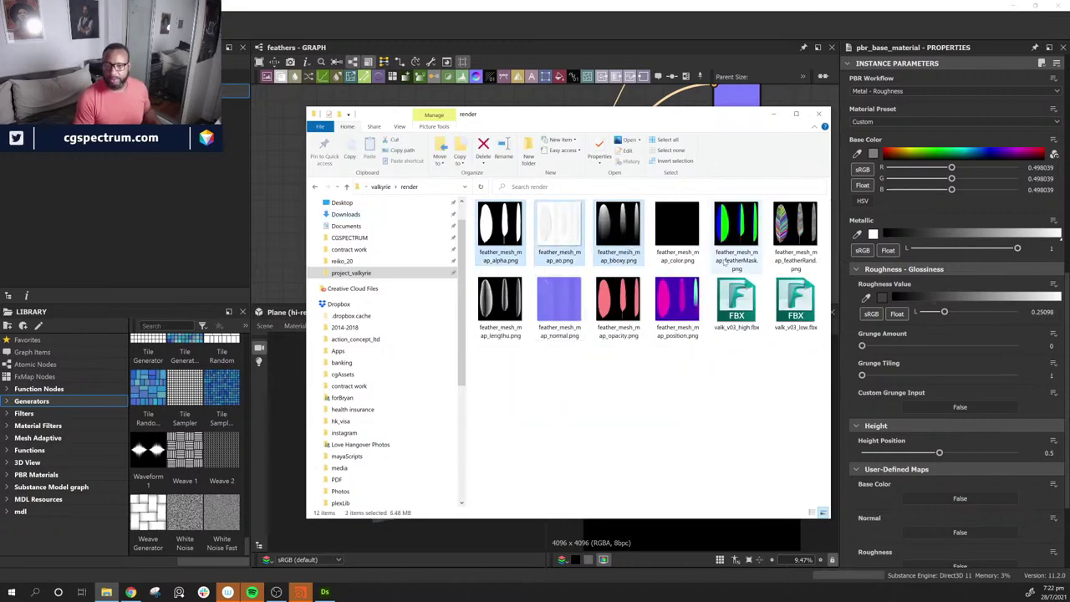
left_click(737, 230, "ctrl")
left_click(796, 230, "ctrl")
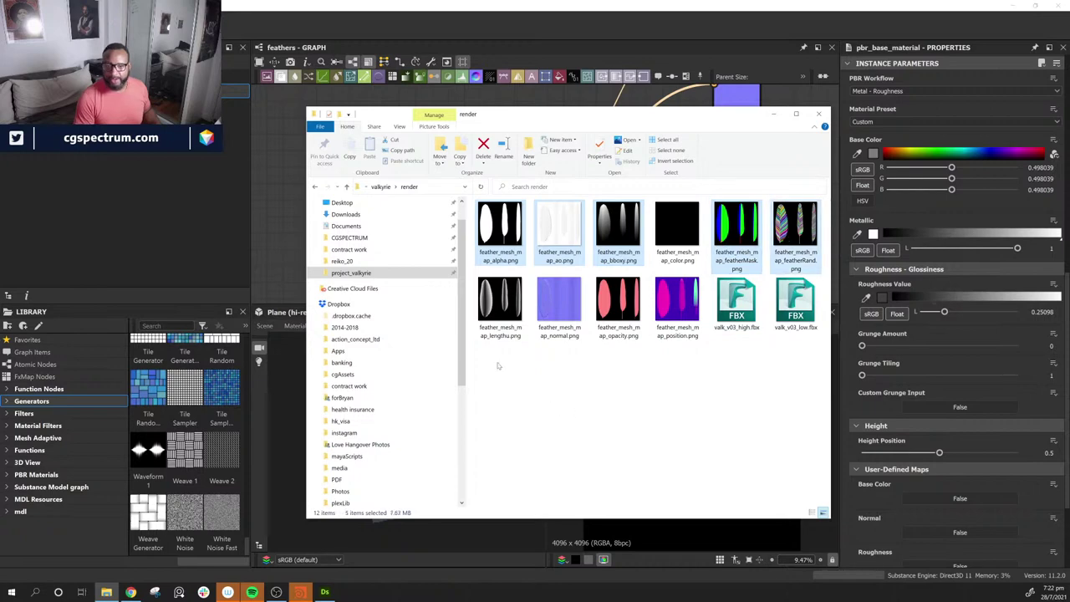
left_click(500, 303, "ctrl")
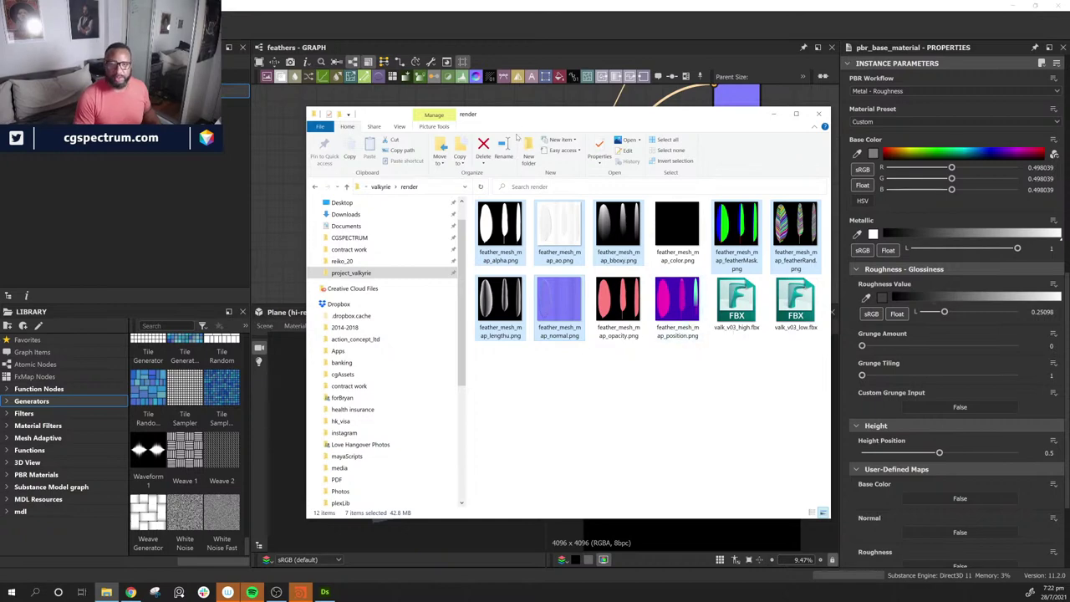
left_click_drag(517, 117, 704, 132)
mouse_move(687, 239)
left_mouse_down()
mouse_move(328, 191)
mouse_move(681, 251)
left_mouse_up()
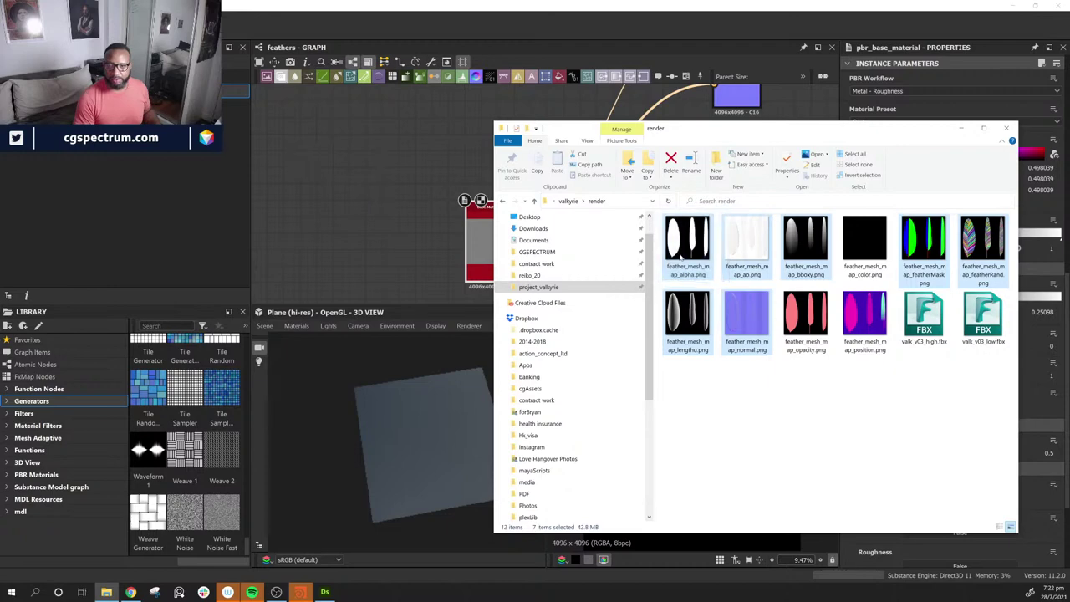
Step: Add the alpha, ao, bboxy, featherMask, featherRand, lengthu and normal feather maps from the render folder to the package as bitmap resources
right_click(56, 77)
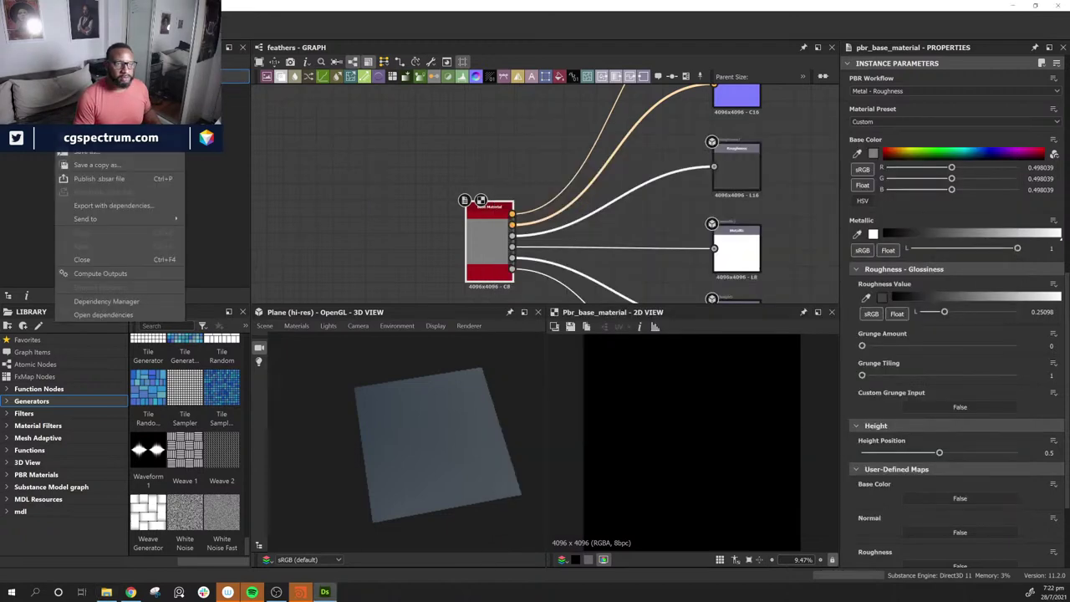
mouse_move(97, 97)
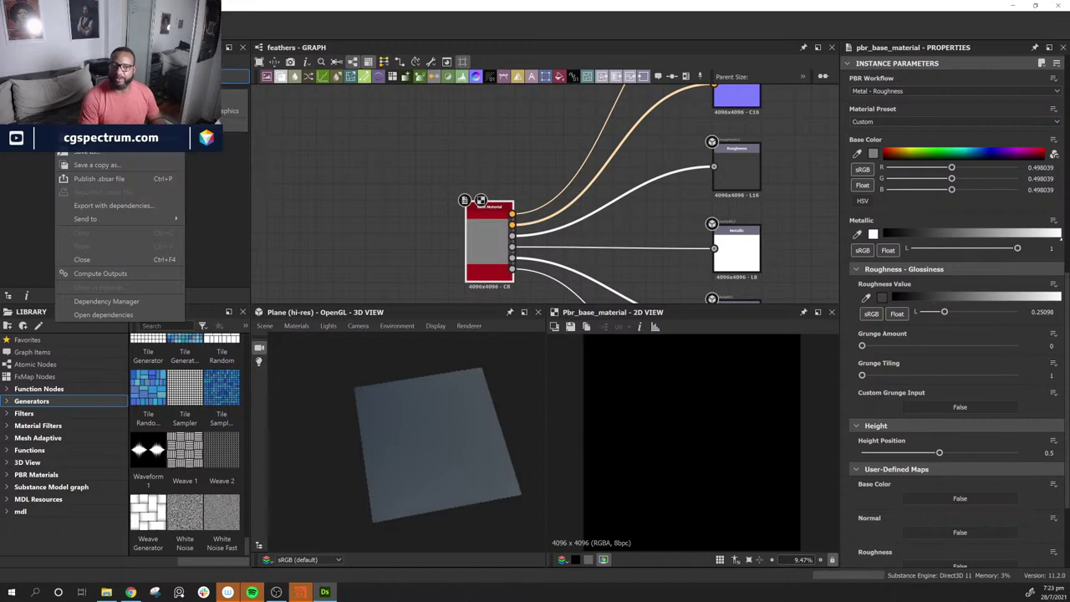
left_click(238, 100)
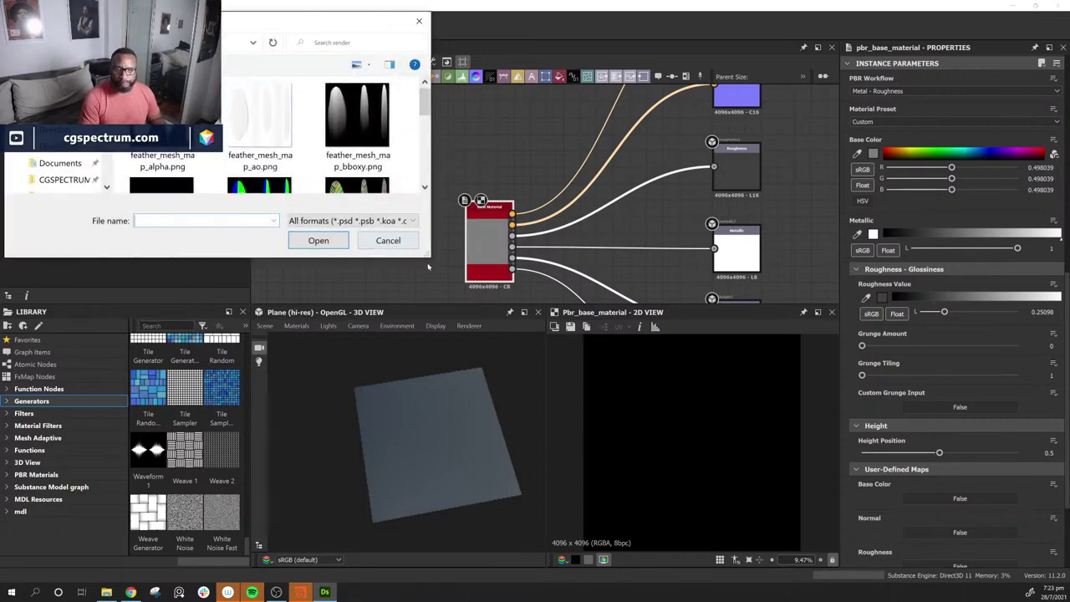
left_click_drag(428, 256, 759, 500)
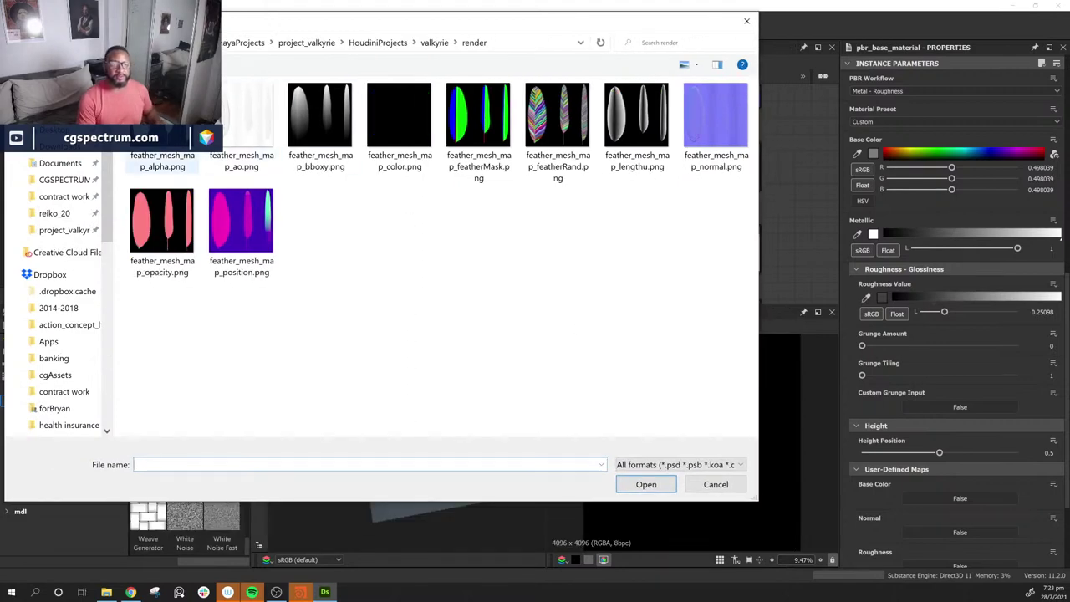
left_click(164, 159)
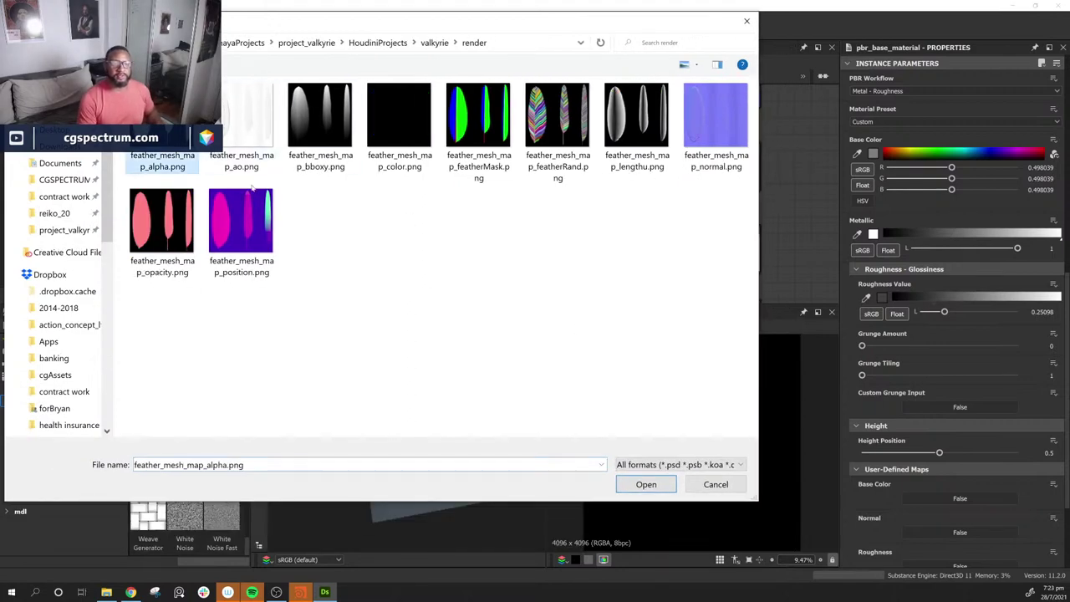
left_click(243, 124, "ctrl")
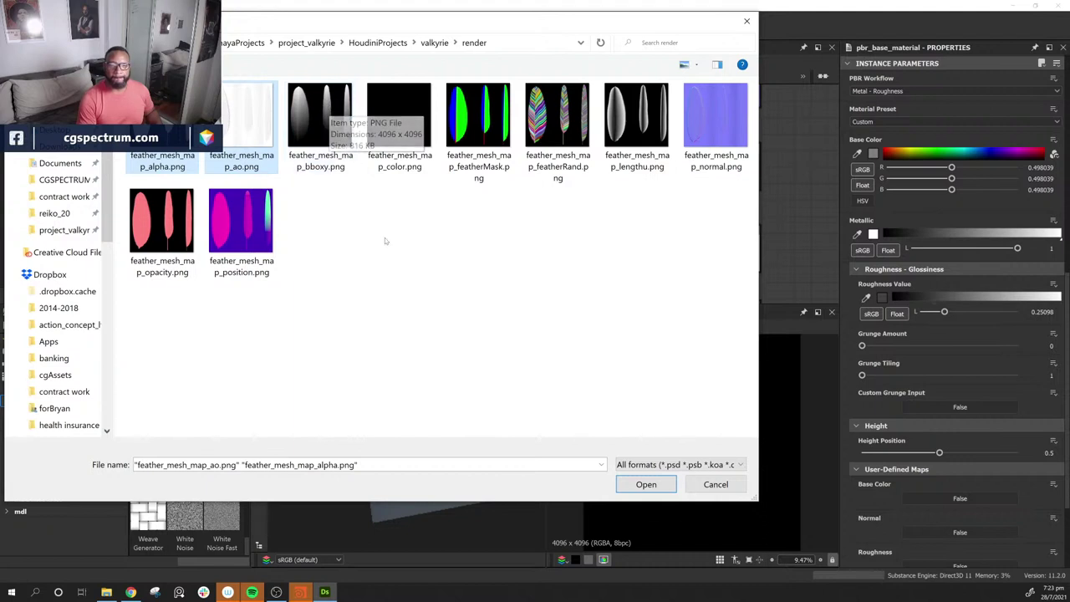
left_click(311, 102, "ctrl")
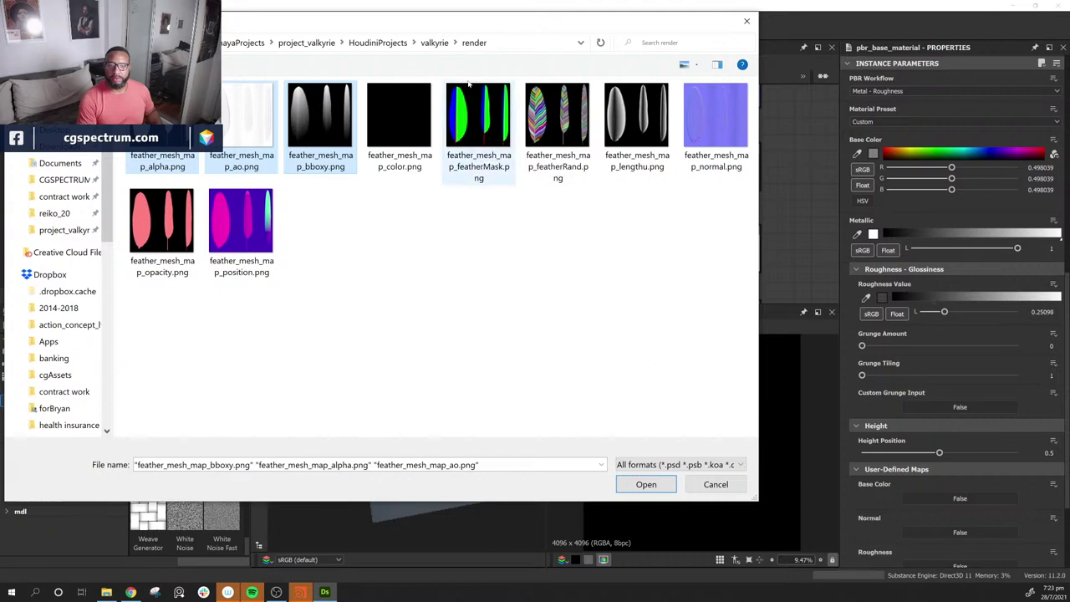
left_click(469, 120, "ctrl")
left_click(558, 134, "ctrl")
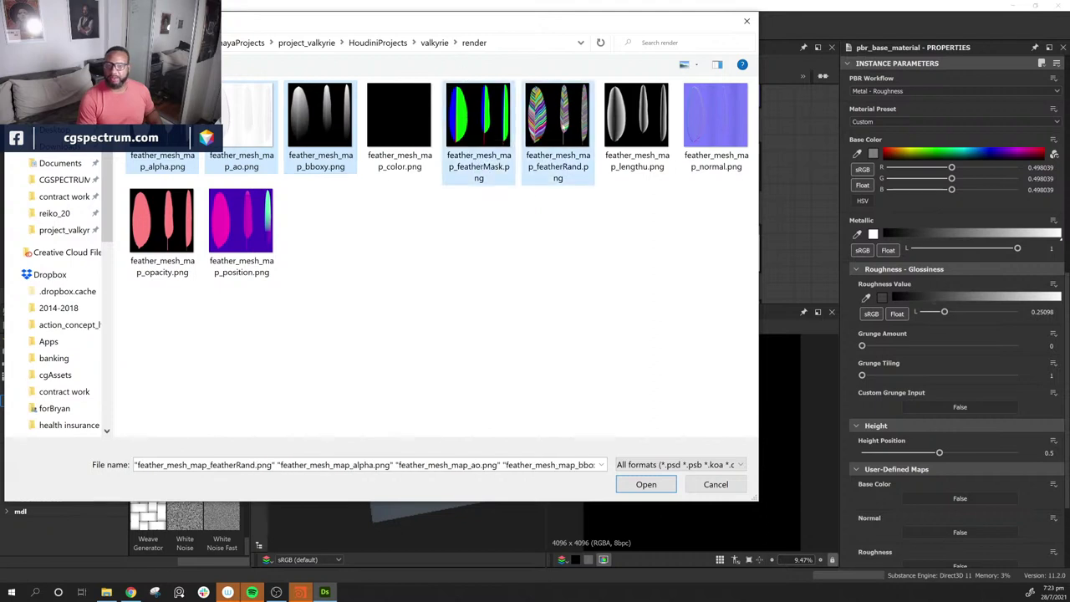
left_click(623, 130, "ctrl")
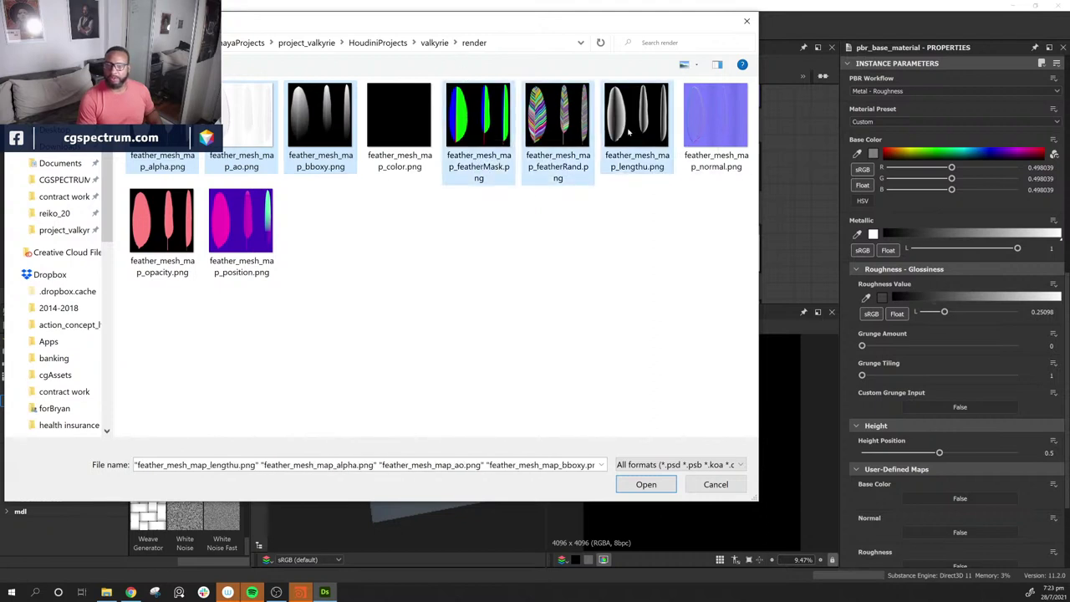
left_click(715, 121, "ctrl")
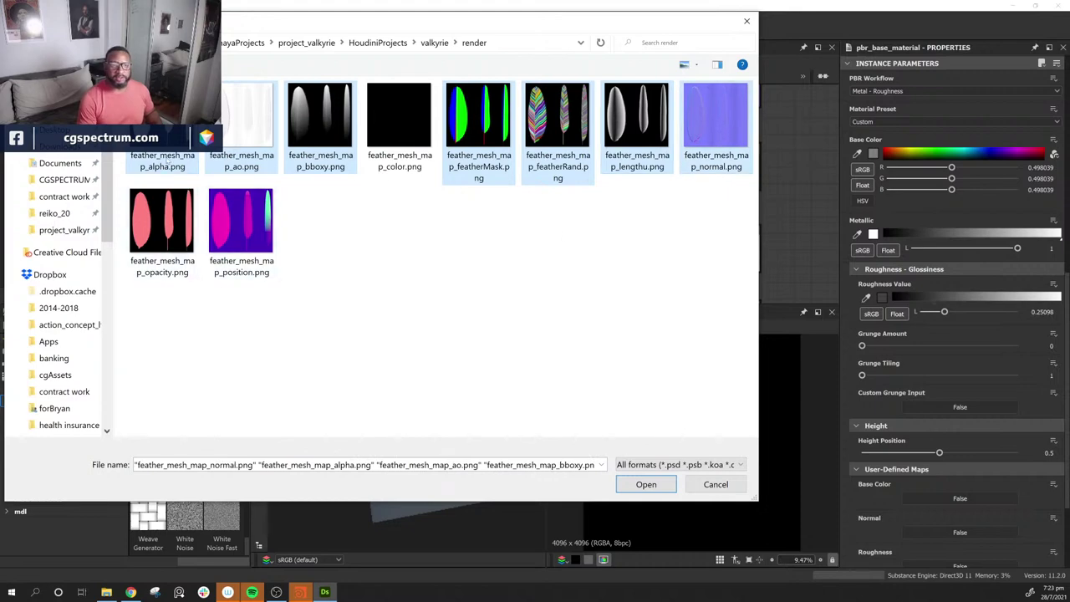
left_click(646, 484)
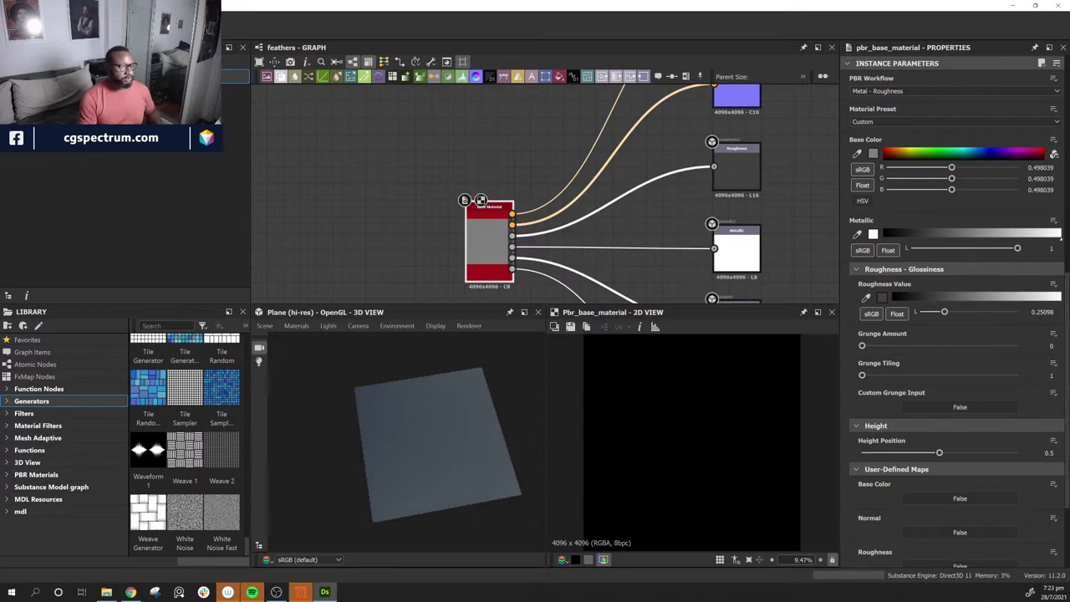
Step: Save the package as feather.sbs in the lookdev folder, replacing the existing file
scroll(671, 125, "down", 1)
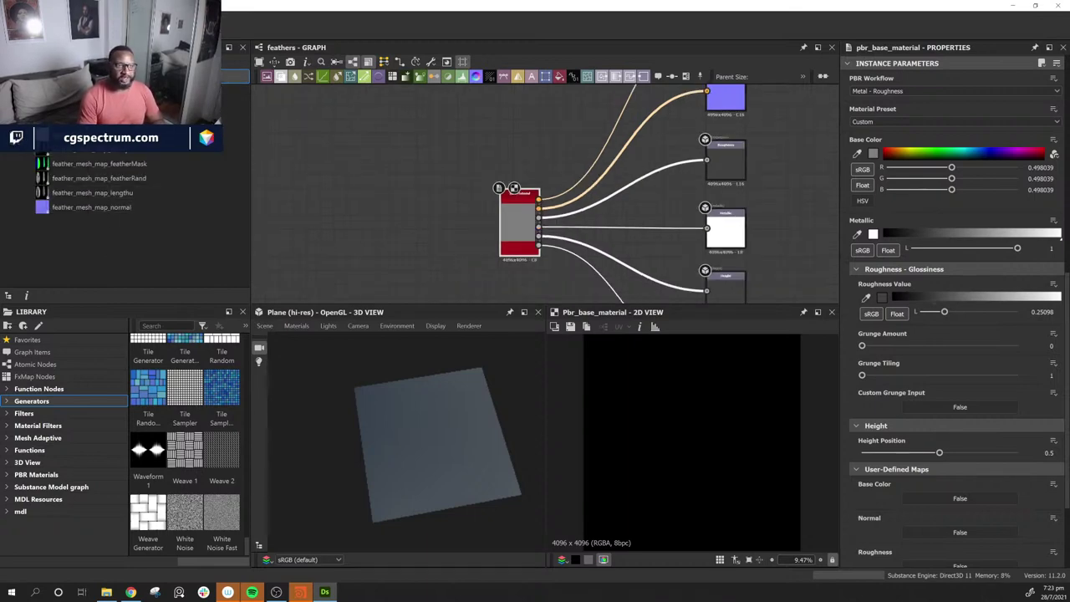
right_click(63, 77)
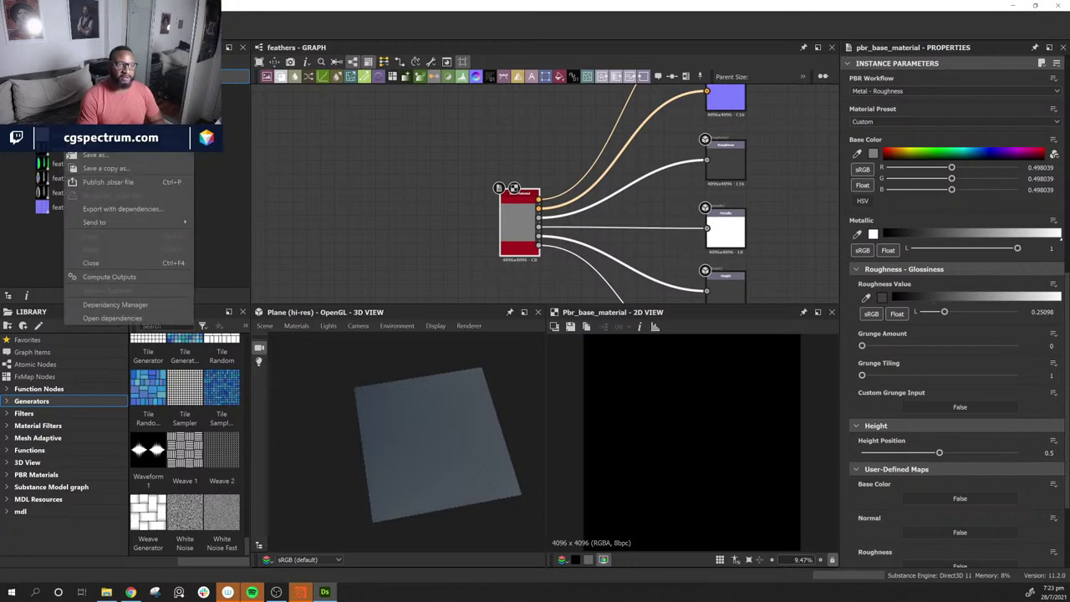
left_click(95, 155)
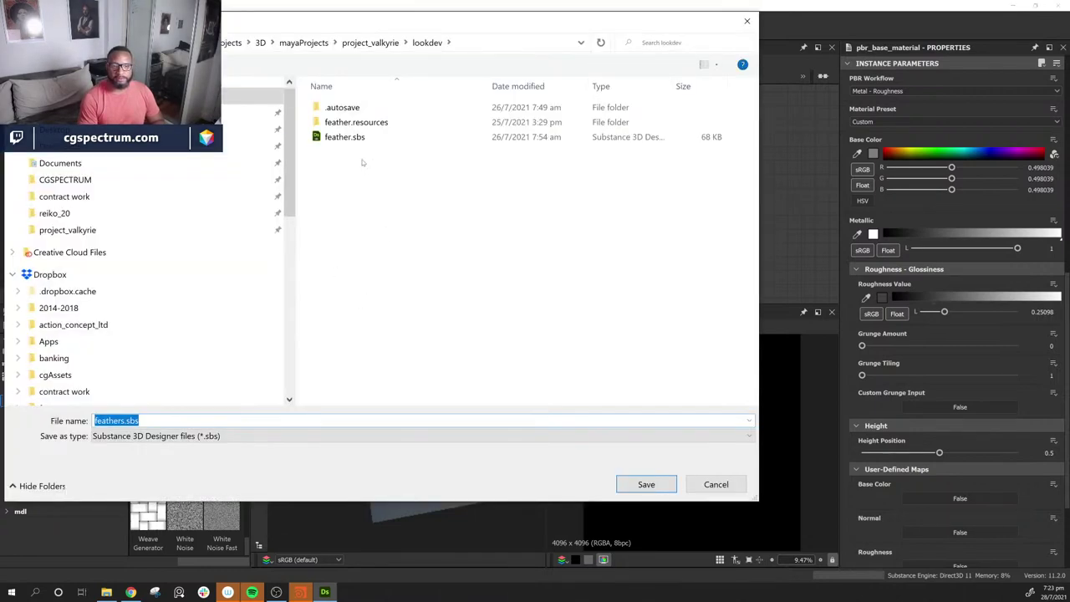
left_click(357, 140)
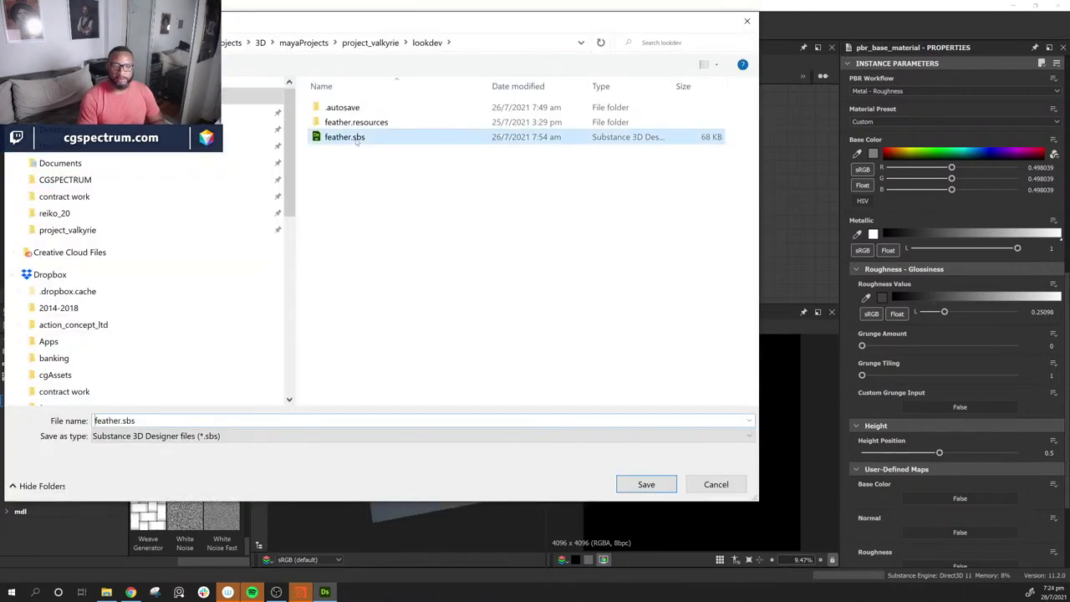
left_click(646, 484)
left_click(560, 299)
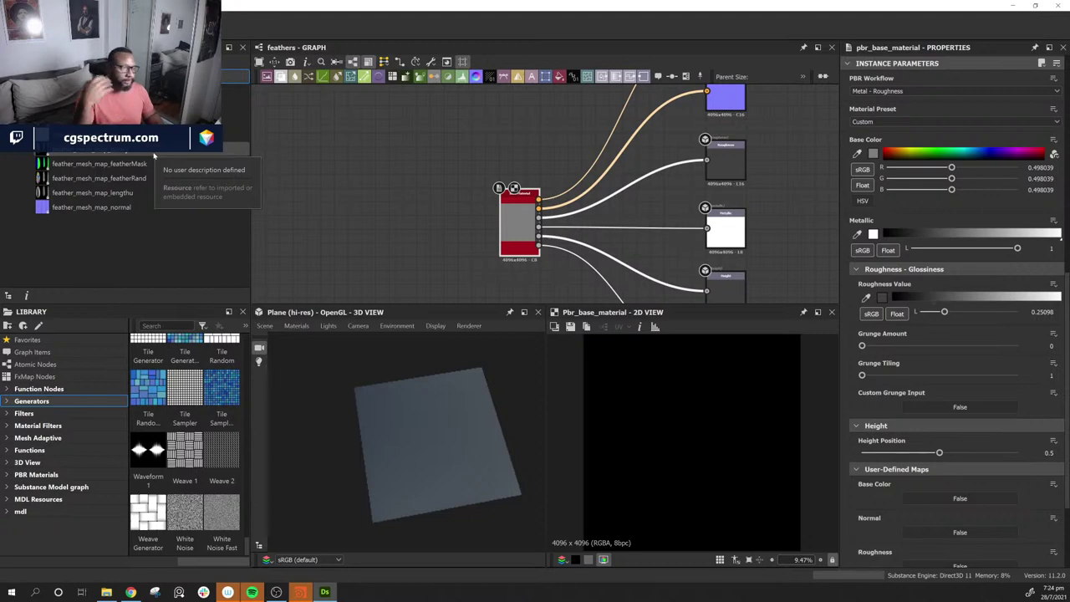
Step: Place feather_mesh_map_alpha in the graph as a color Bitmap node near the opacity output and move the Uniform Color node down to make room
middle_click_drag(480, 174, 608, 75)
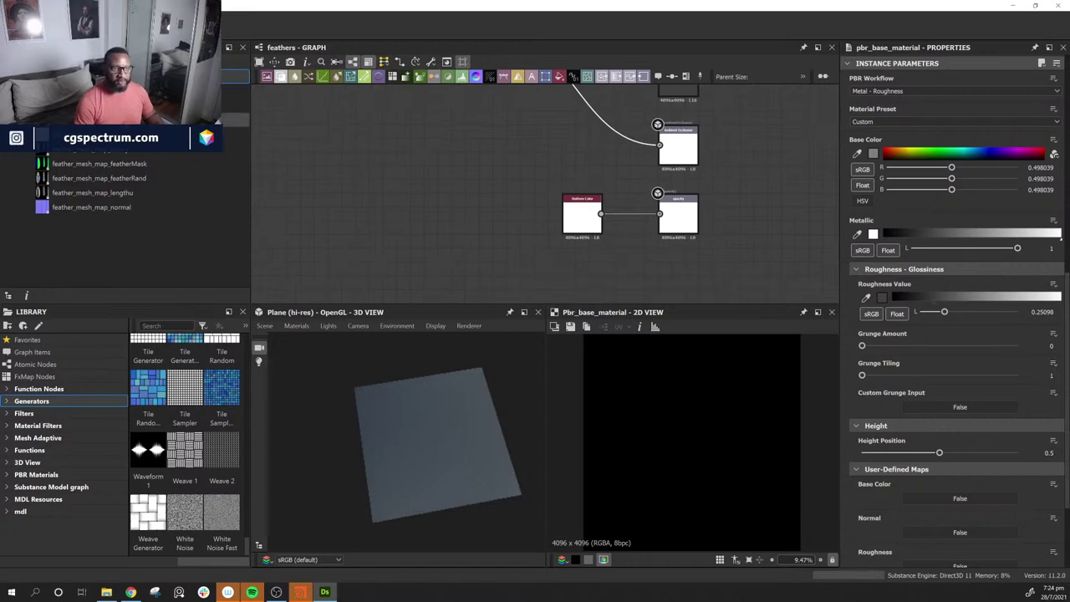
left_click_drag(100, 119, 499, 215)
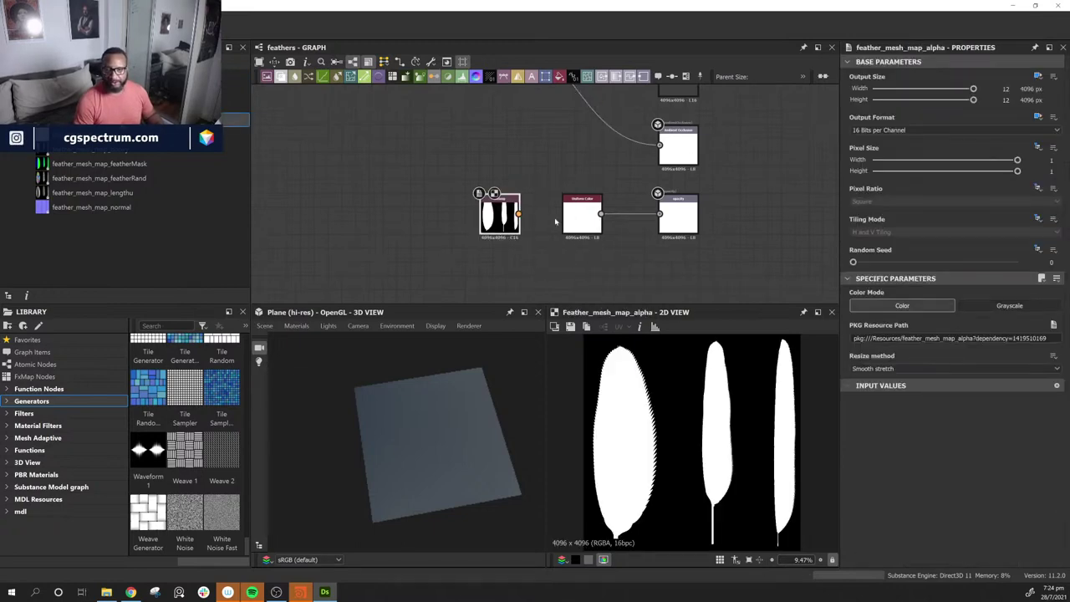
left_click_drag(582, 217, 560, 258)
left_click_drag(502, 222, 460, 235)
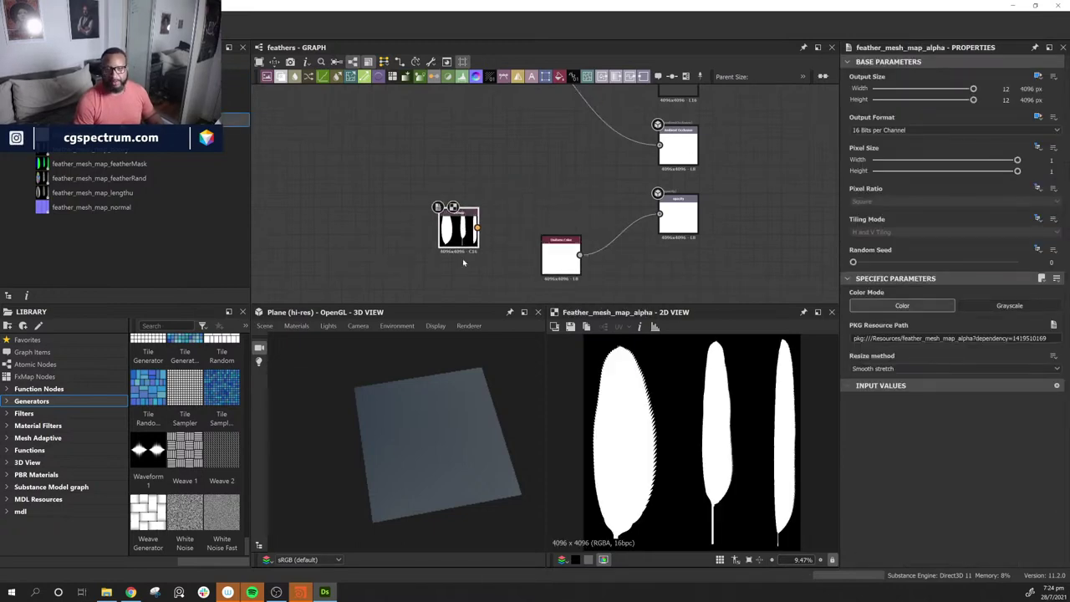
Step: Arrange the alpha Bitmap node level with the opacity output and above the Uniform Color node, leaving space for another node between them
scroll(569, 238, "down", 2)
scroll(569, 238, "up", 5)
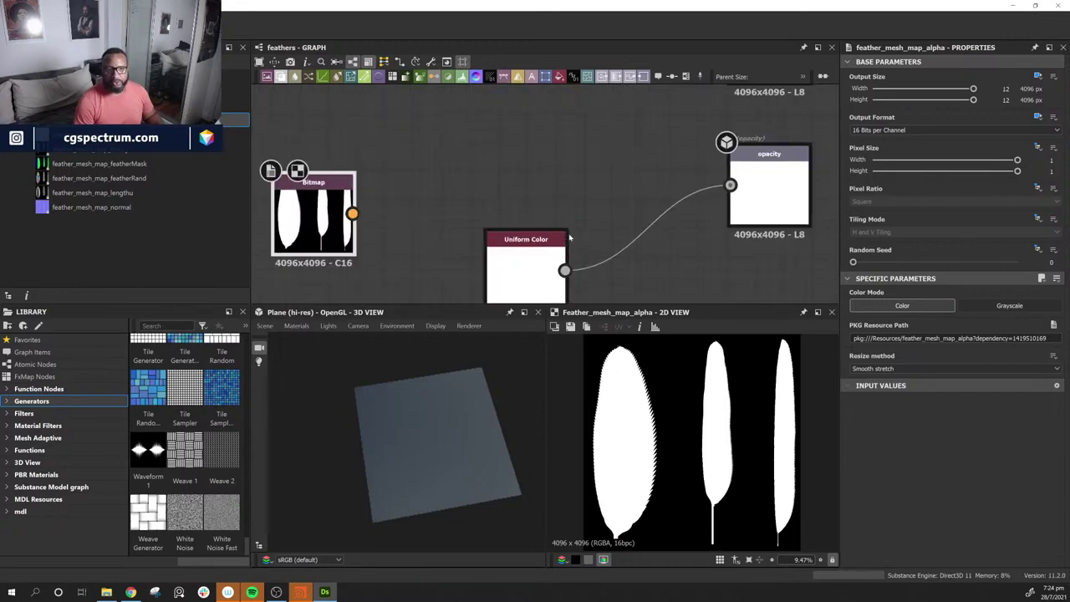
middle_click_drag(549, 150, 558, 140)
middle_click_drag(559, 196, 580, 146)
left_click_drag(564, 205, 564, 235)
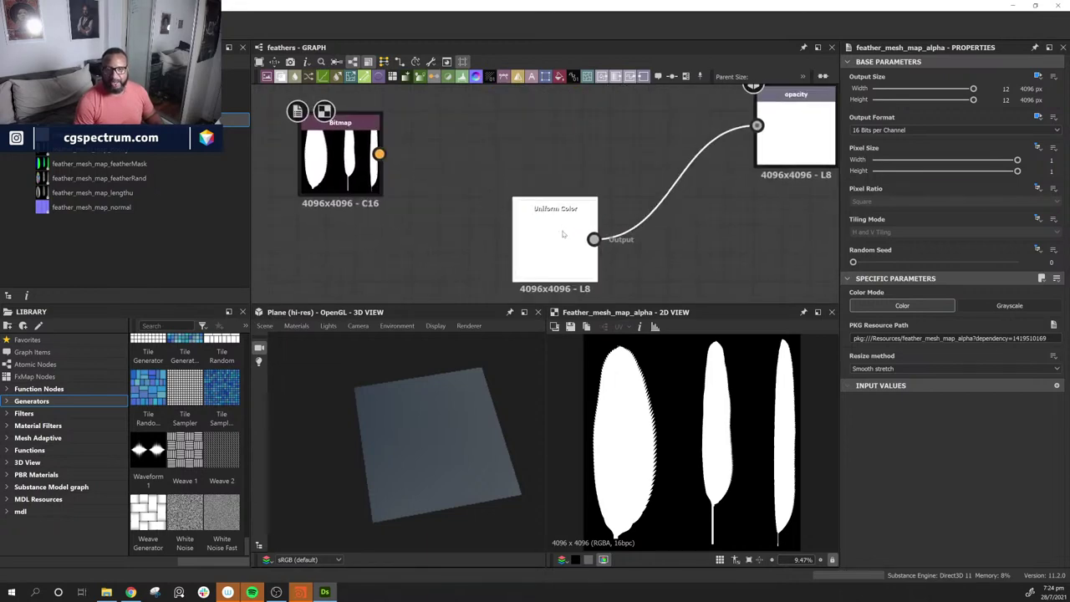
left_click_drag(312, 140, 536, 123)
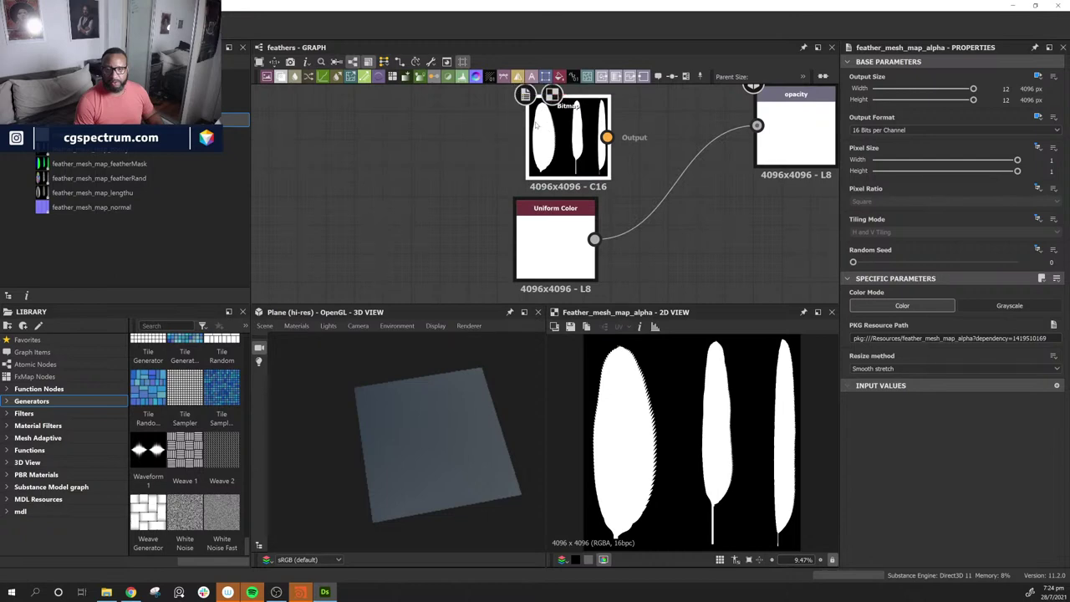
middle_click_drag(664, 151, 538, 179)
left_click_drag(459, 163, 403, 150)
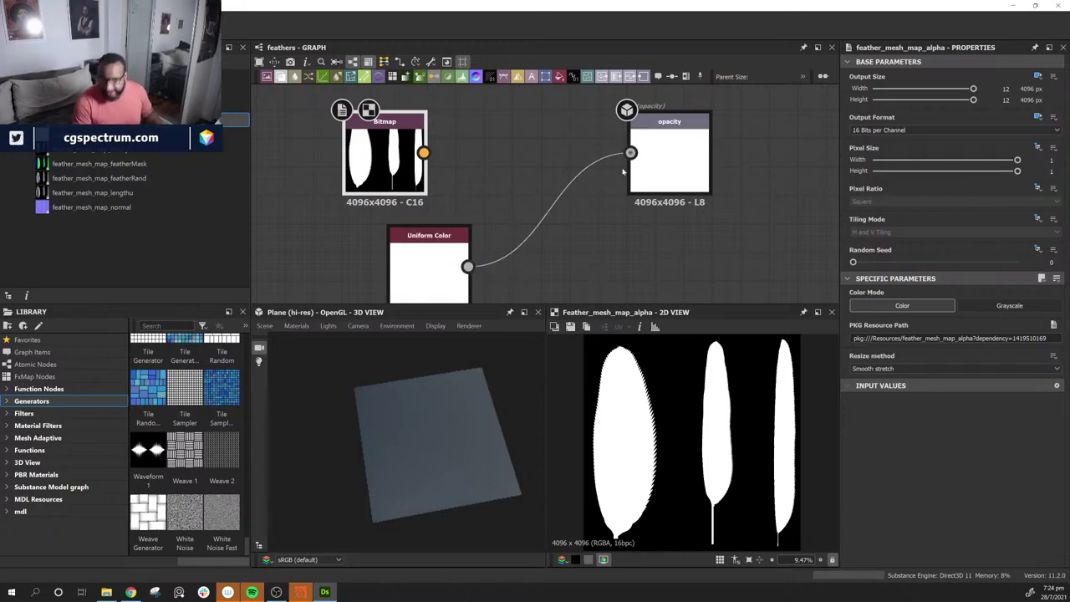
left_click_drag(384, 157, 357, 158)
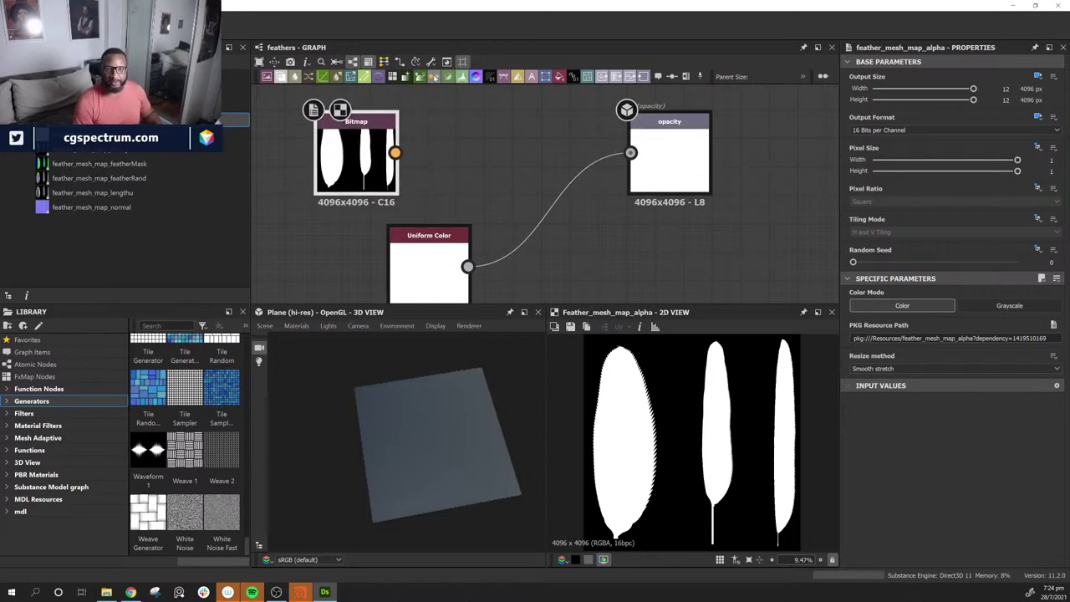
Step: Add a Grayscale Conversion node after the alpha Bitmap and connect it to the opacity output in place of the Uniform Color
left_click(434, 76)
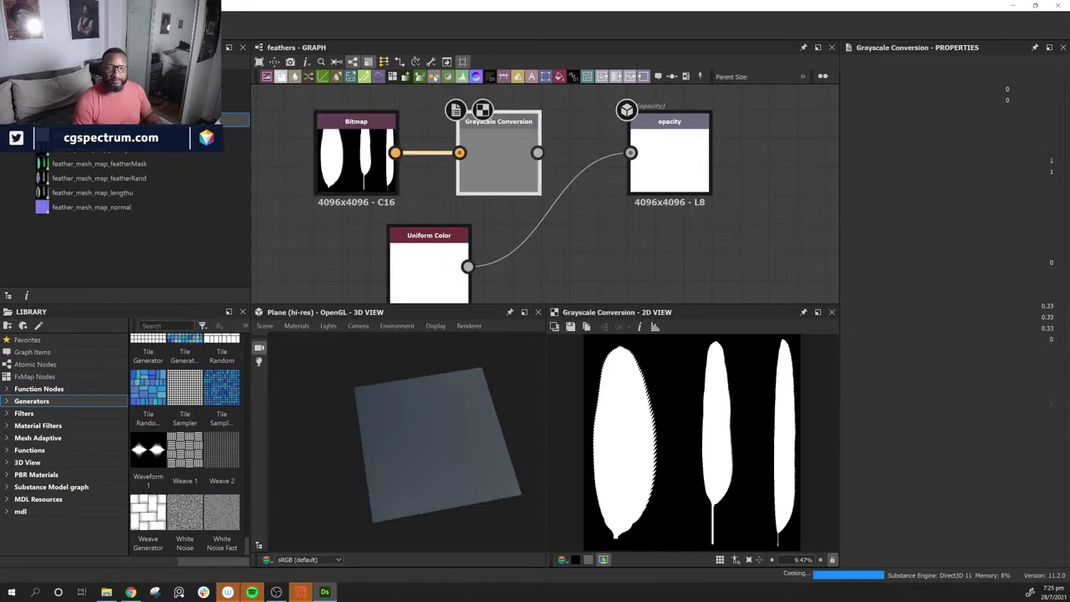
middle_click_drag(397, 166, 540, 194)
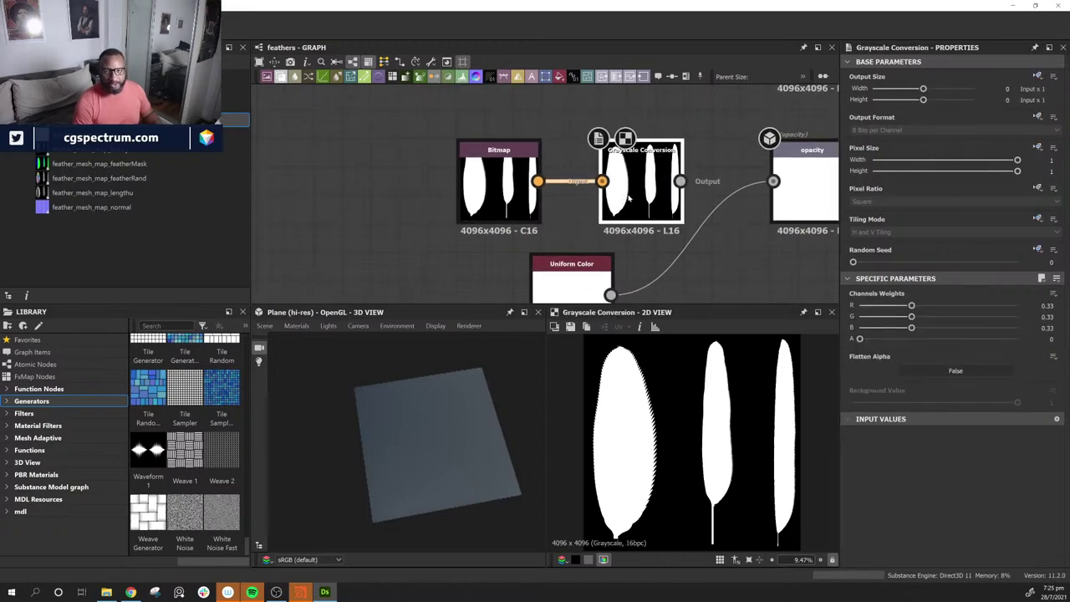
left_click_drag(644, 165, 623, 176)
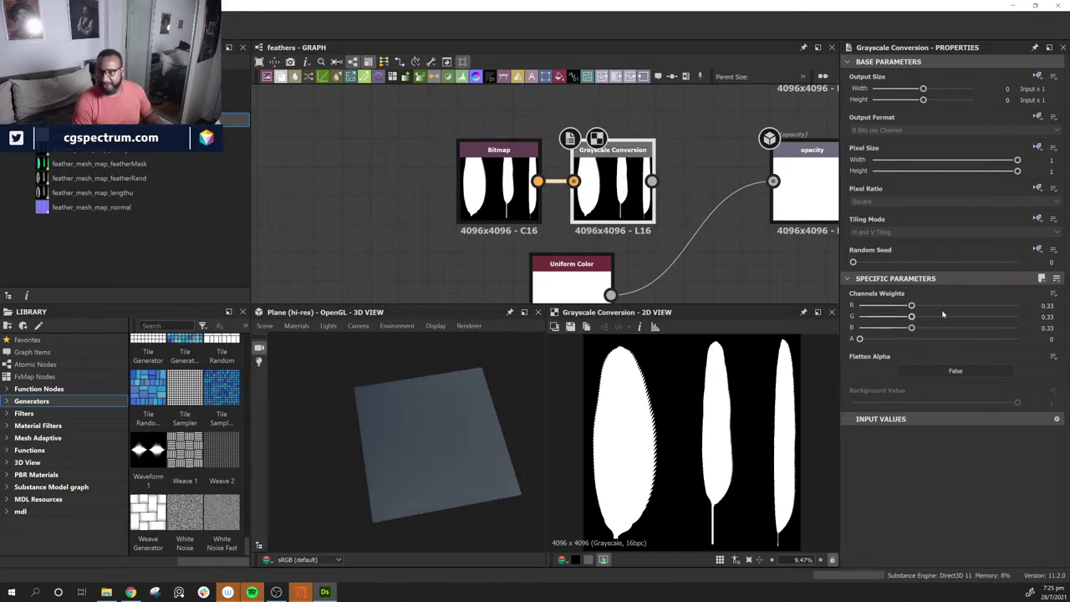
middle_click_drag(486, 168, 385, 173)
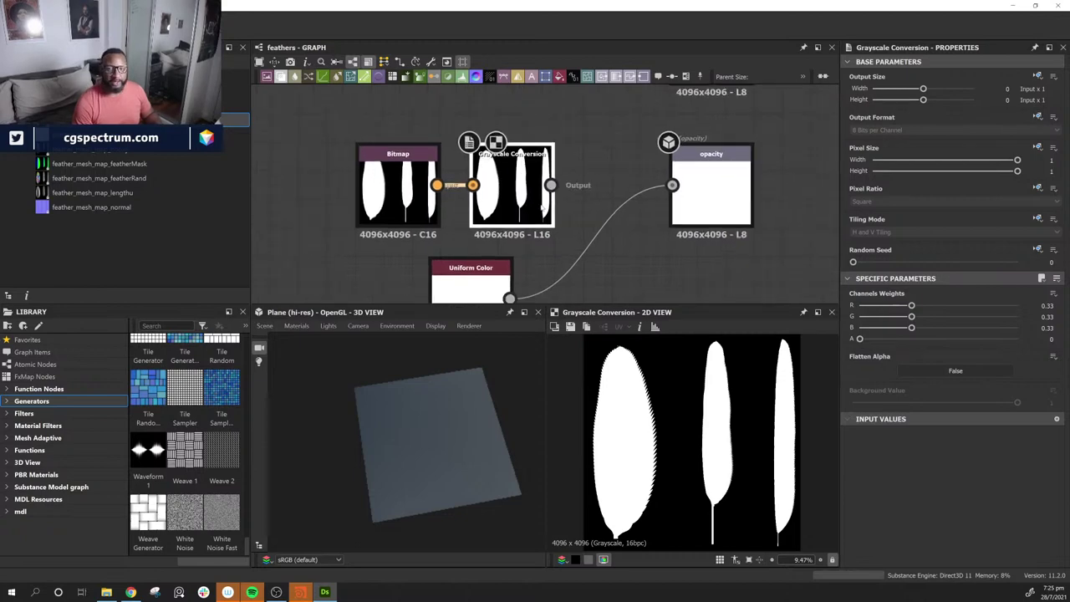
left_click(385, 173)
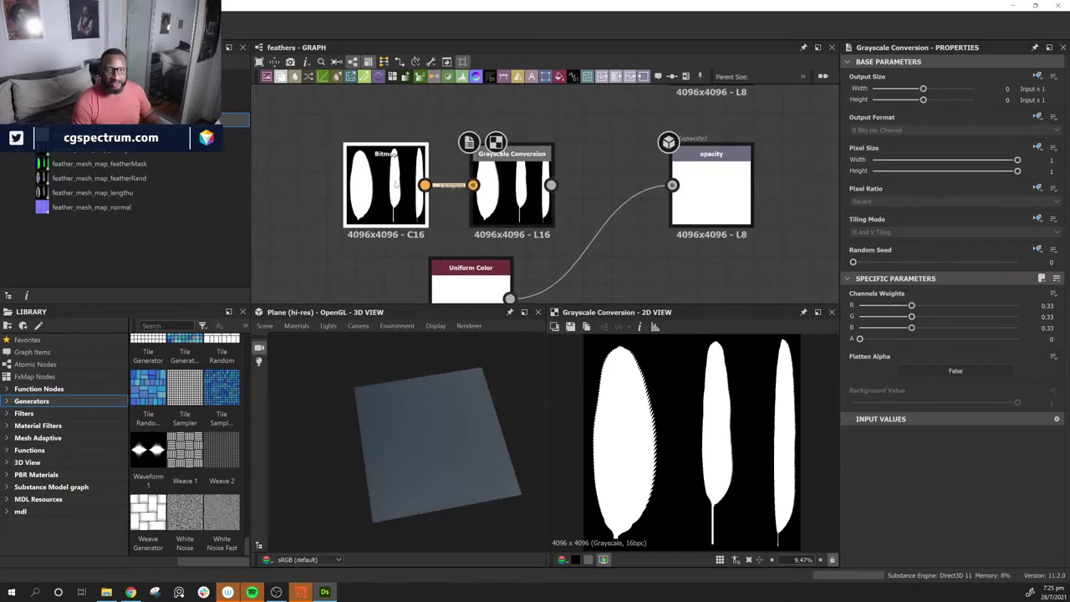
left_click(513, 194)
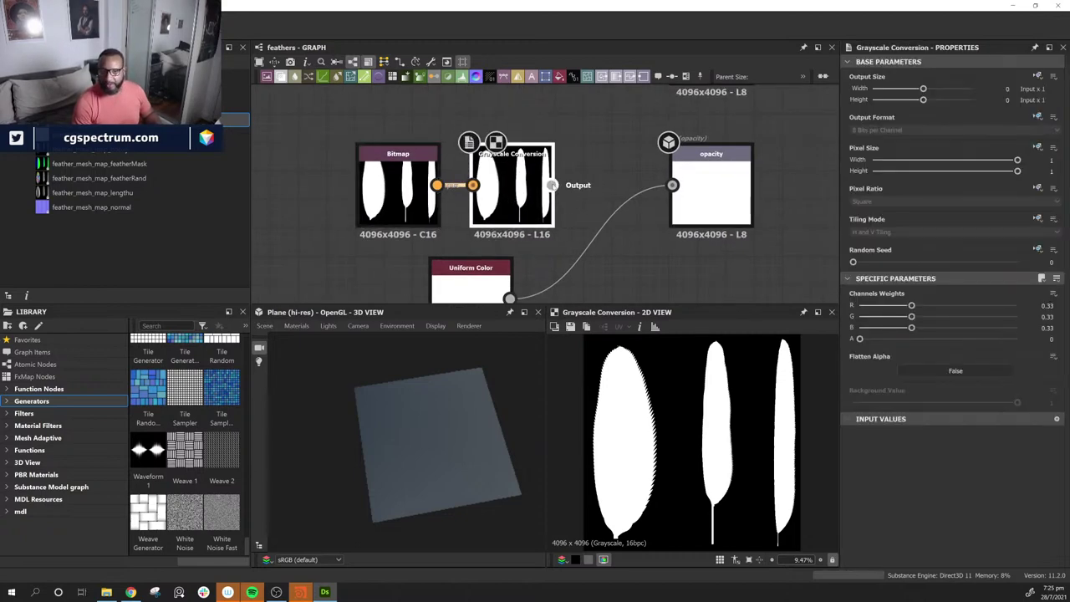
left_click_drag(551, 185, 673, 185)
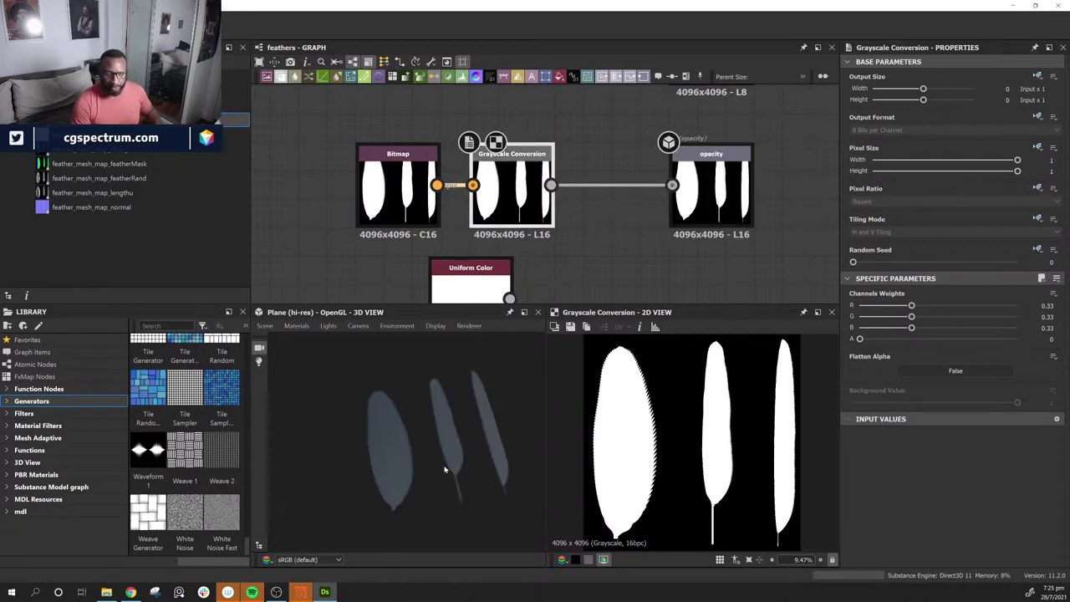
left_click_drag(444, 468, 298, 340)
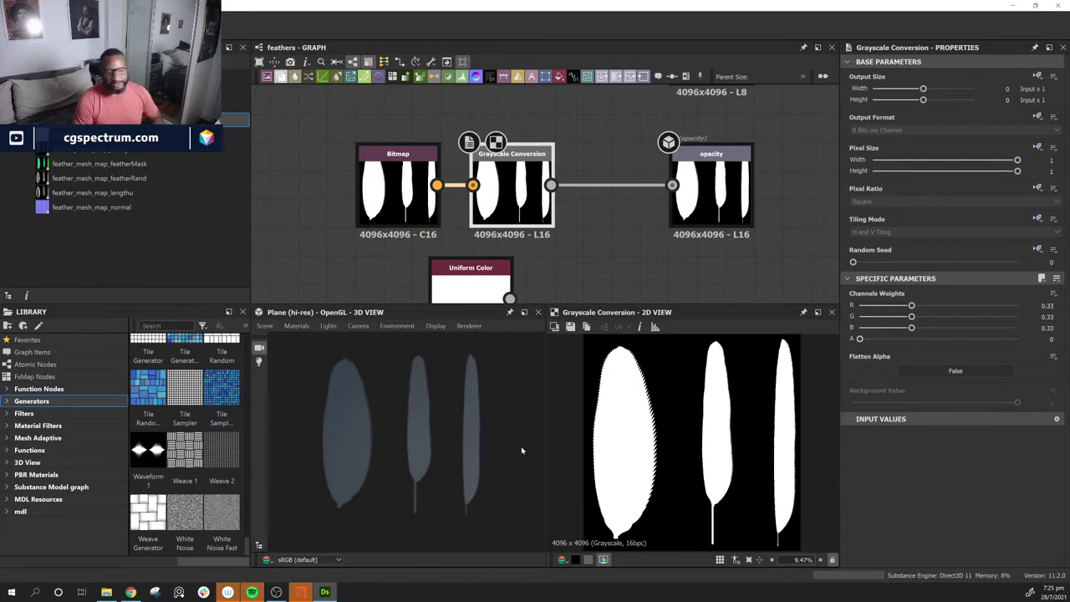
left_click_drag(395, 441, 365, 437, "alt")
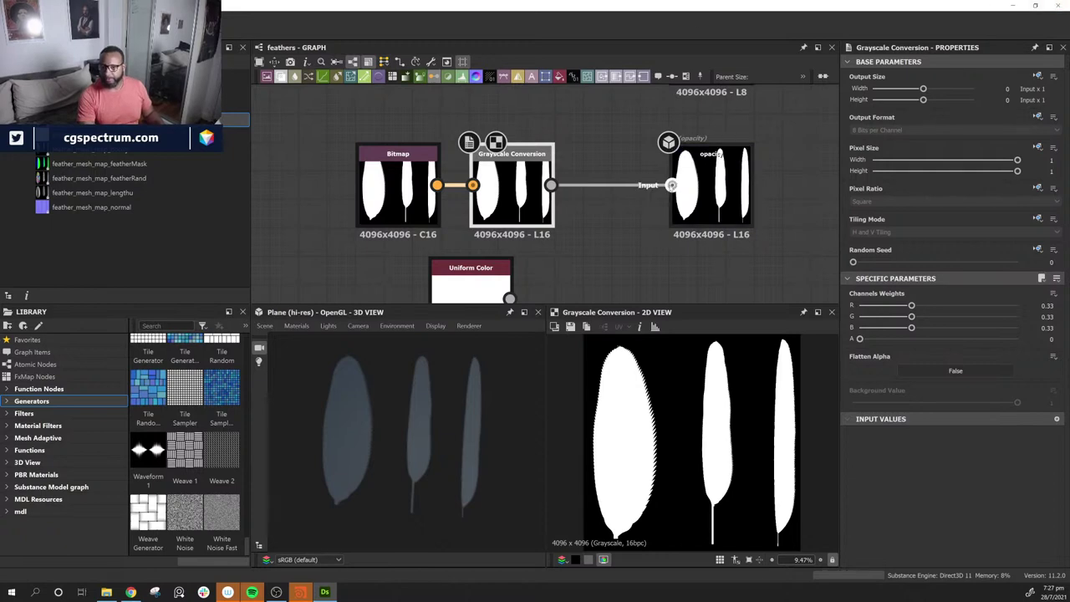
Step: Delete the unused Uniform Color node and move the Bitmap and Grayscale Conversion nodes closer to the opacity output
middle_click_drag(570, 275, 594, 156)
left_click(498, 188)
left_click(498, 187)
key("Delete")
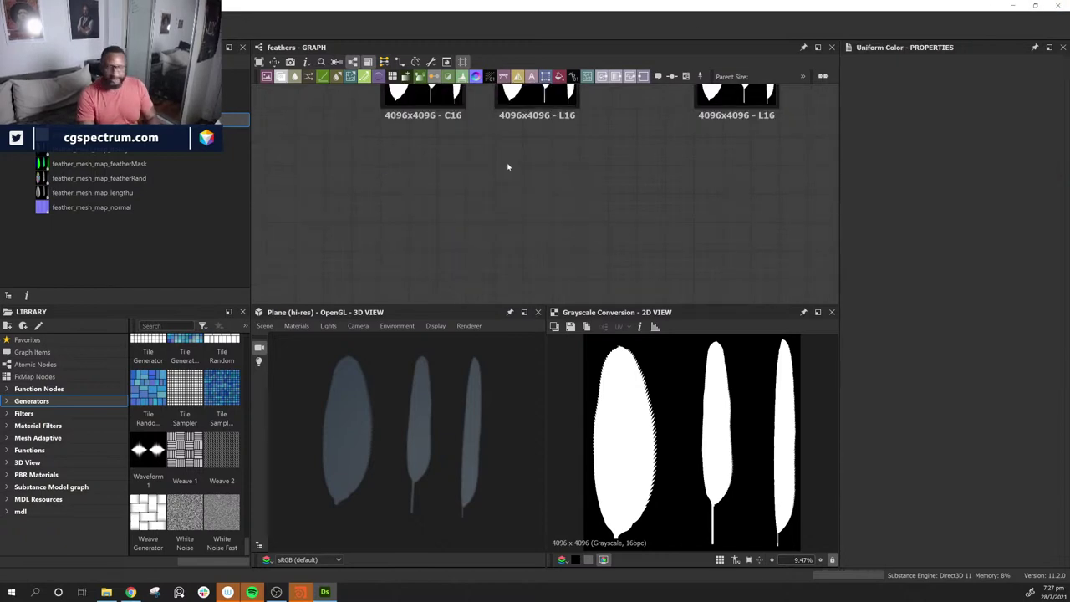
middle_click_drag(509, 167, 605, 232)
left_click_drag(410, 229, 552, 138)
left_click_drag(566, 131, 594, 131)
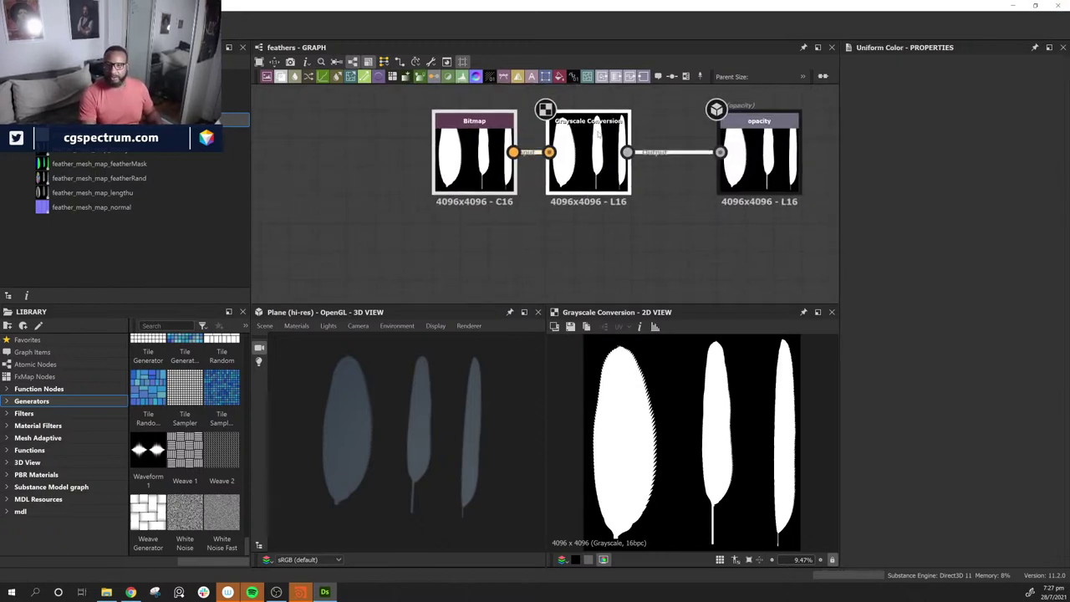
Step: Enable the user-defined Normal map input on the Base Material node
middle_click_drag(365, 94, 472, 241)
scroll(473, 188, "down", 3)
middle_click_drag(485, 170, 550, 281)
left_click(531, 140)
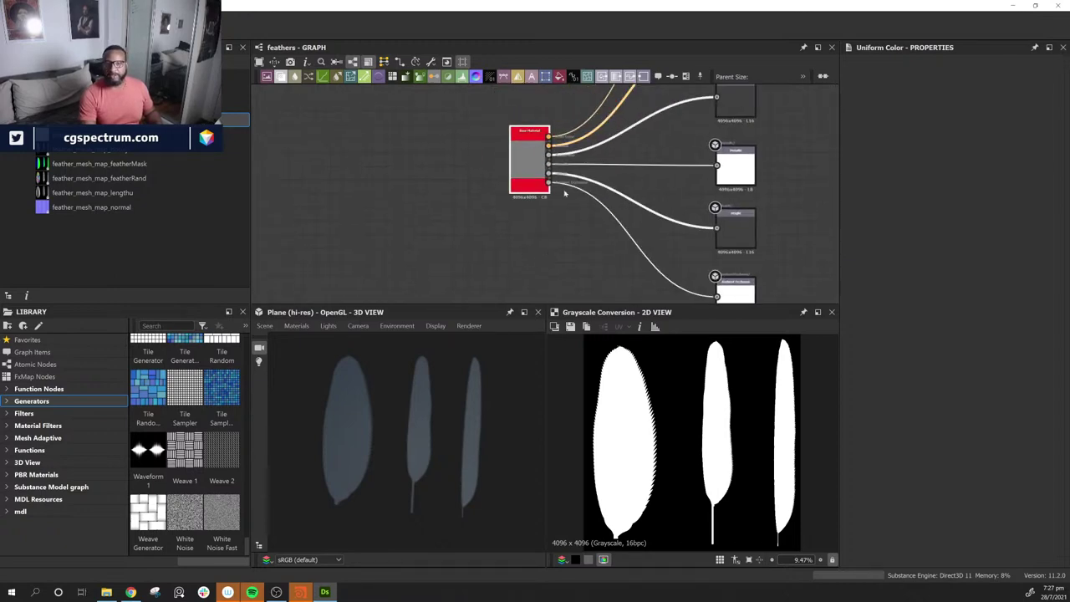
left_click(511, 155)
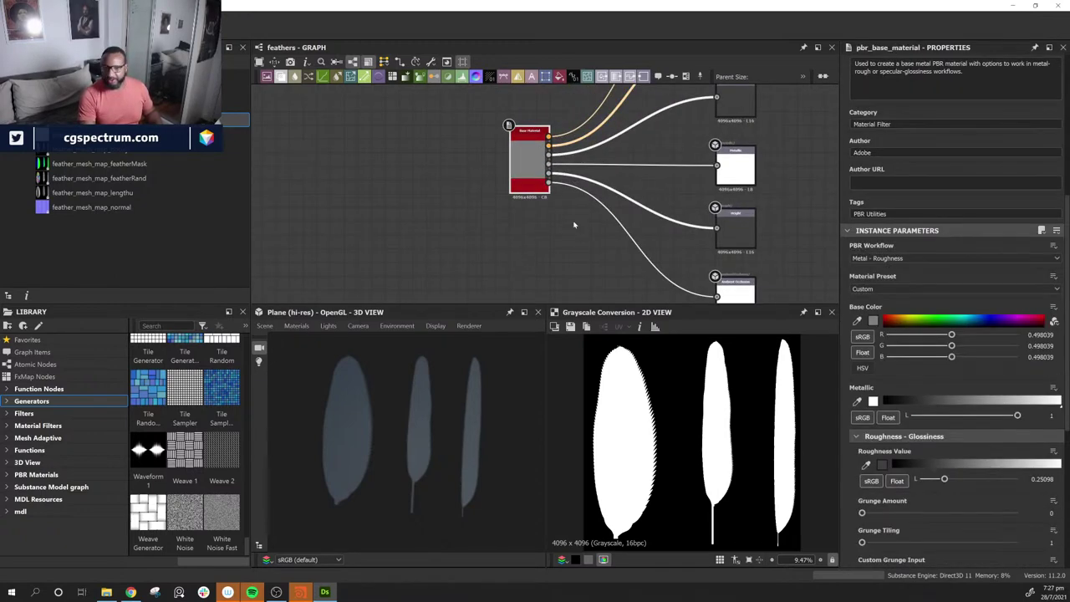
scroll(982, 471, "down", 3)
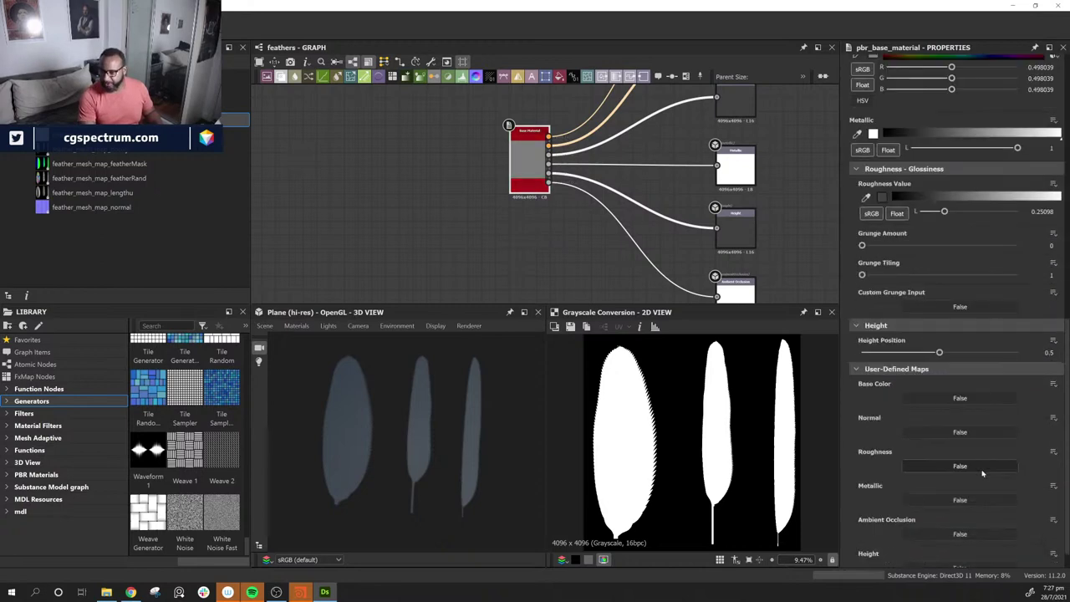
left_click(942, 433)
Step: Place feather_mesh_map_normal as a color Bitmap node before Base Material and connect it to the normal input
middle_click_drag(482, 273, 555, 306)
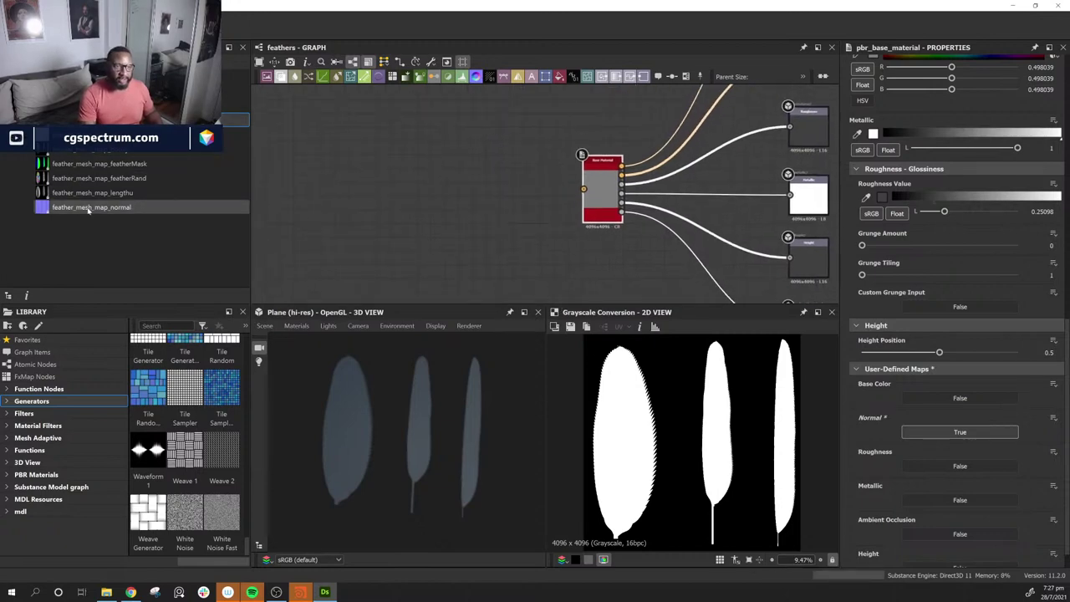
left_click_drag(92, 207, 452, 177)
middle_click_drag(513, 229, 426, 222)
scroll(426, 222, "up", 2)
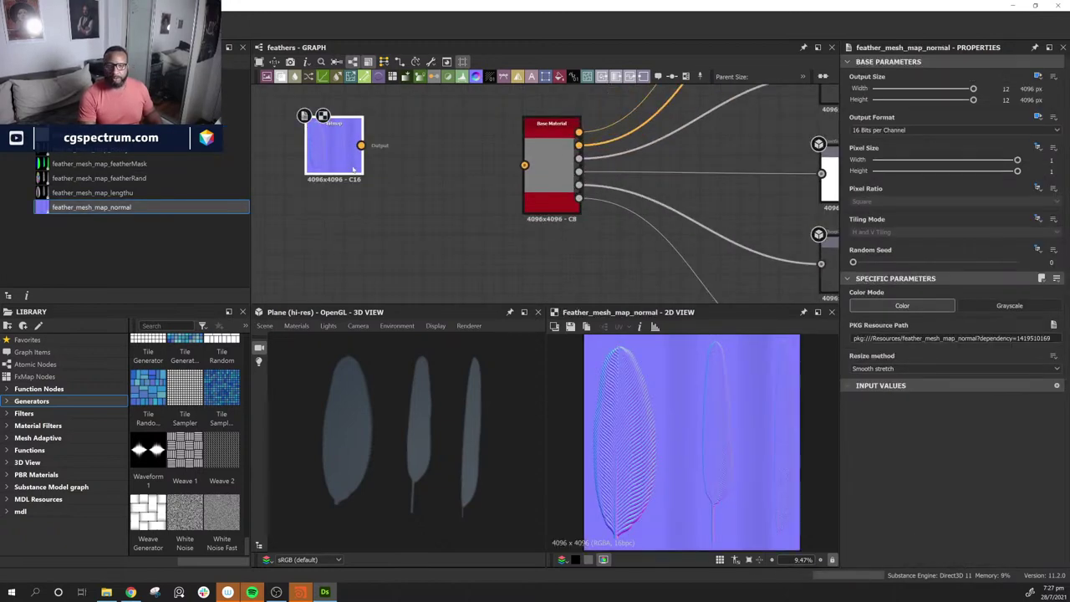
left_click_drag(359, 146, 525, 164)
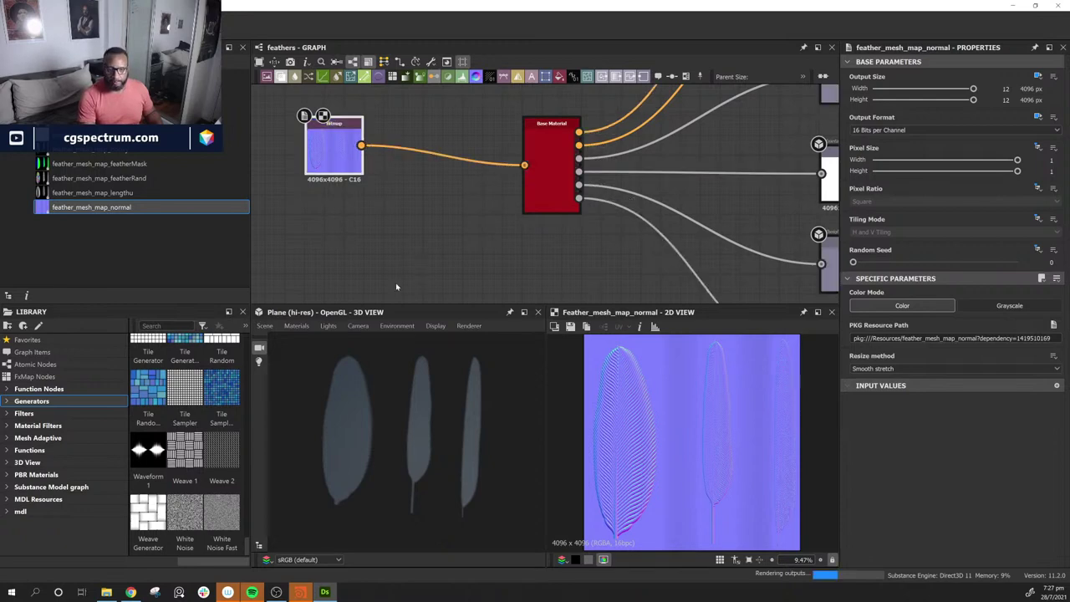
left_click_drag(419, 483, 327, 438)
scroll(419, 251, "down", 4)
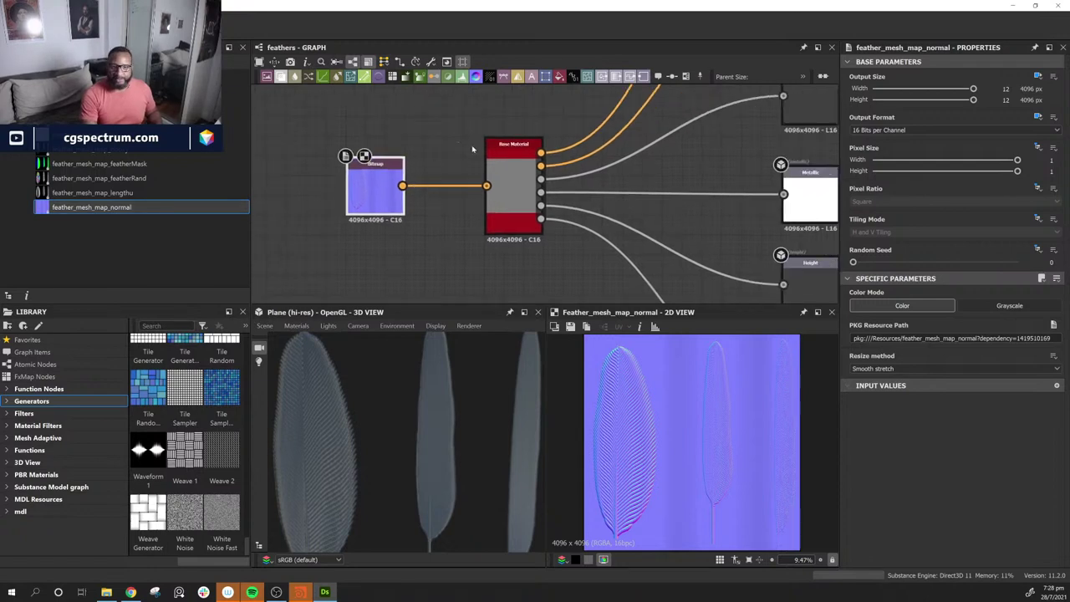
Step: Enable the user-defined Ambient Occlusion input on Base Material and move the normal Bitmap up to make room below it
left_click(512, 171)
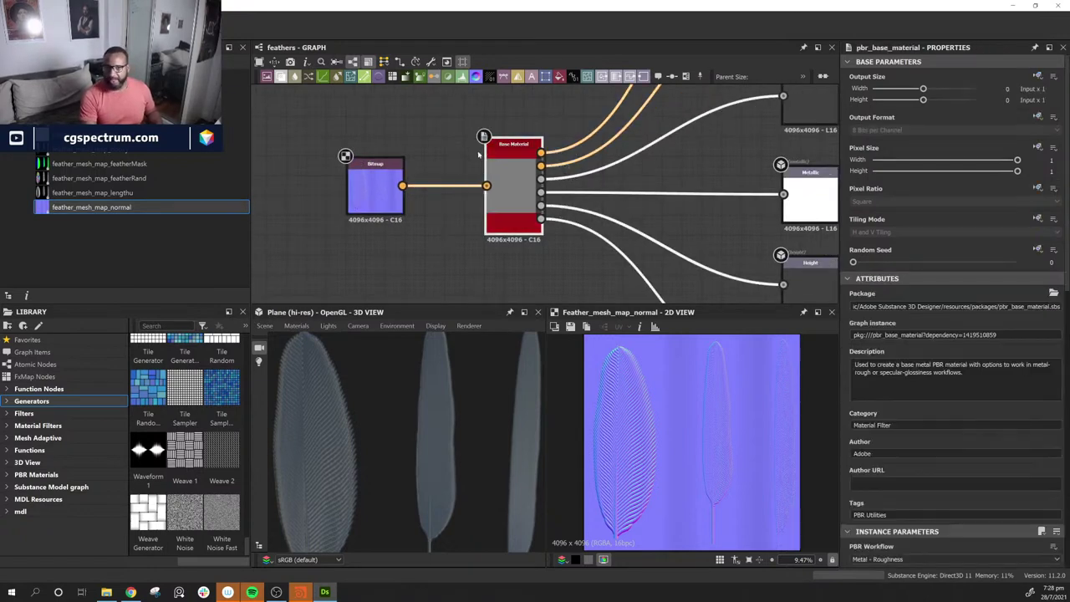
scroll(920, 490, "down", 6)
scroll(921, 491, "down", 4)
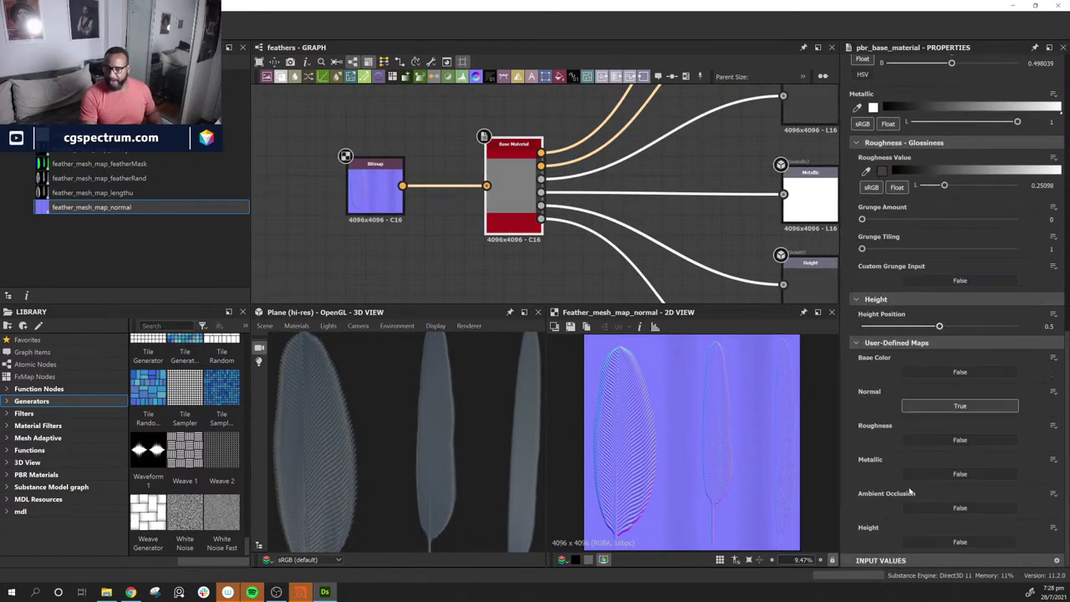
left_click(960, 507)
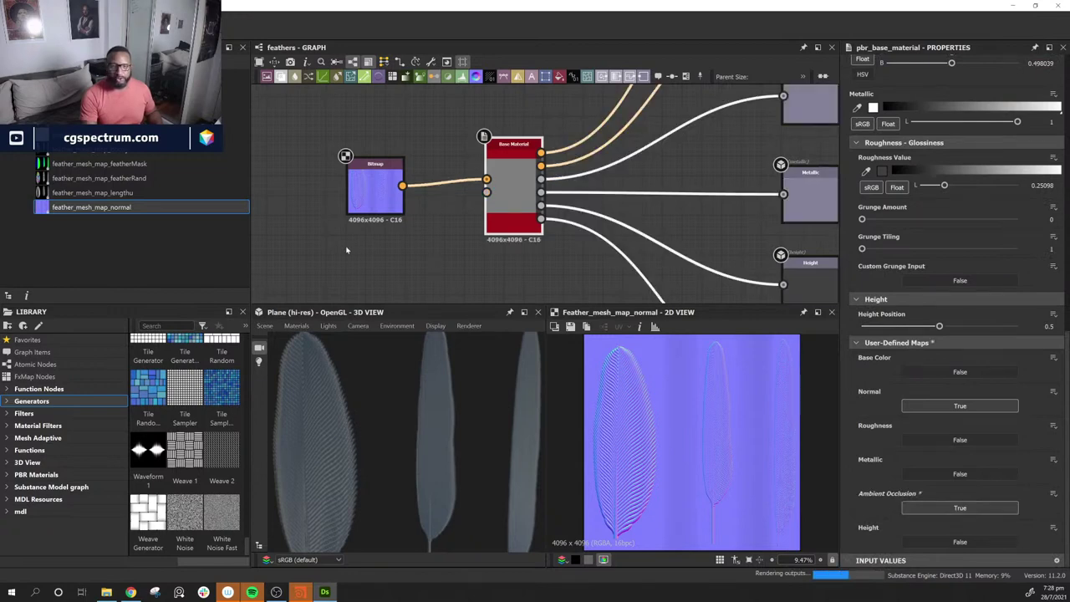
left_click_drag(377, 180, 363, 160)
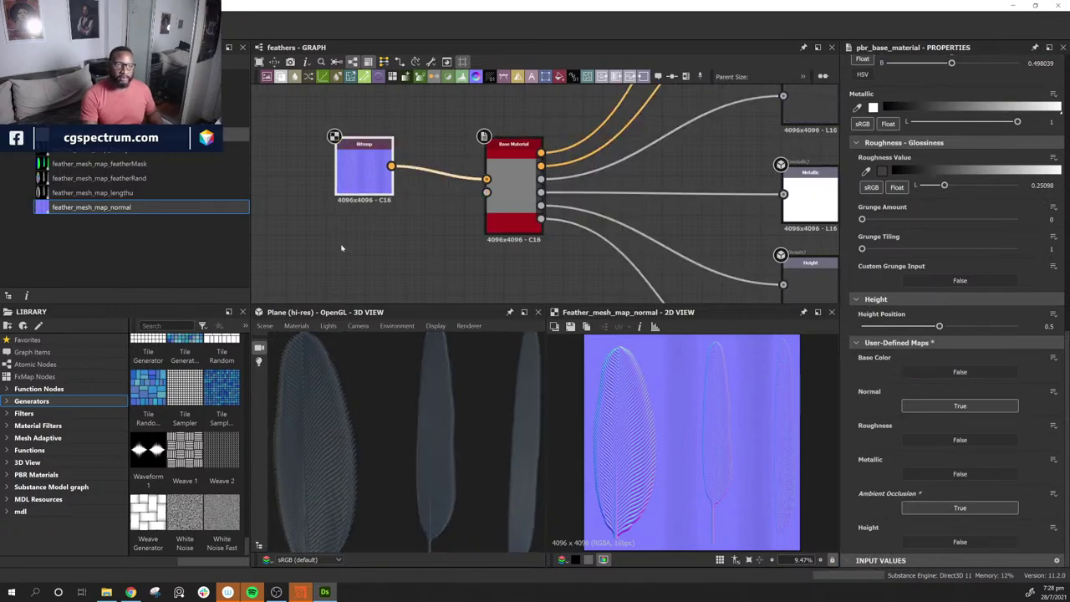
Step: Route the feather_mesh_map_ao Bitmap through a Grayscale Conversion node into Base Material's ambient occlusion input instead of connecting it directly
left_click_drag(342, 248, 485, 193)
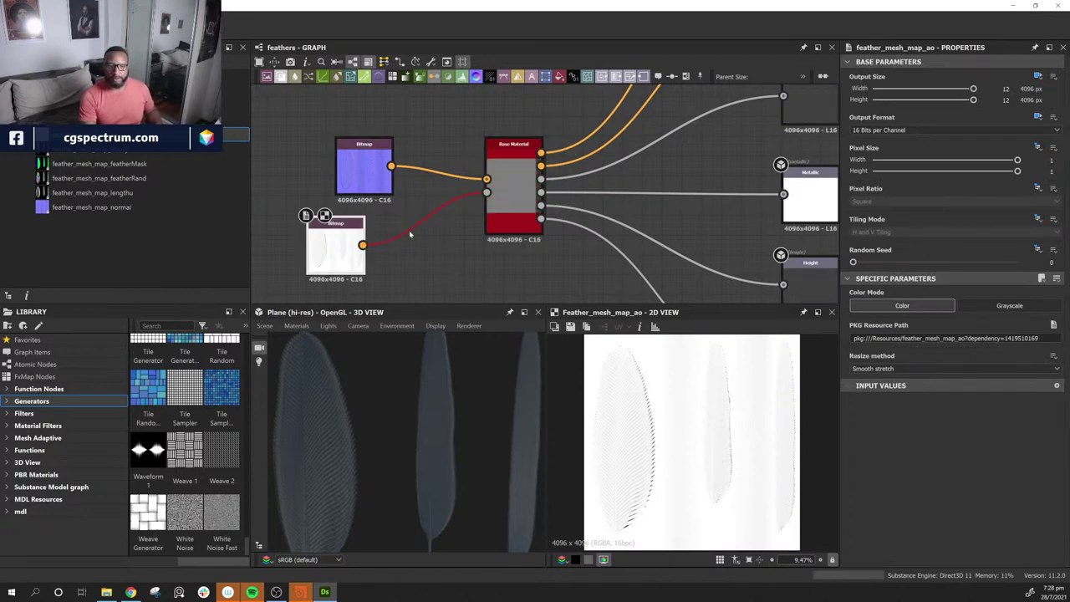
left_click(363, 245, "alt")
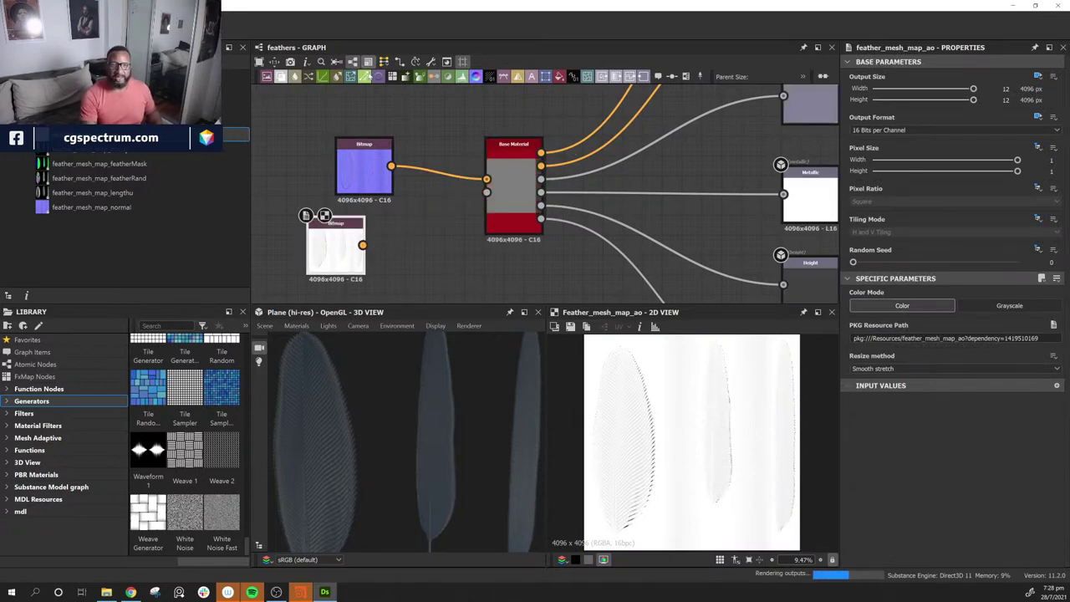
left_click_drag(316, 239, 277, 238)
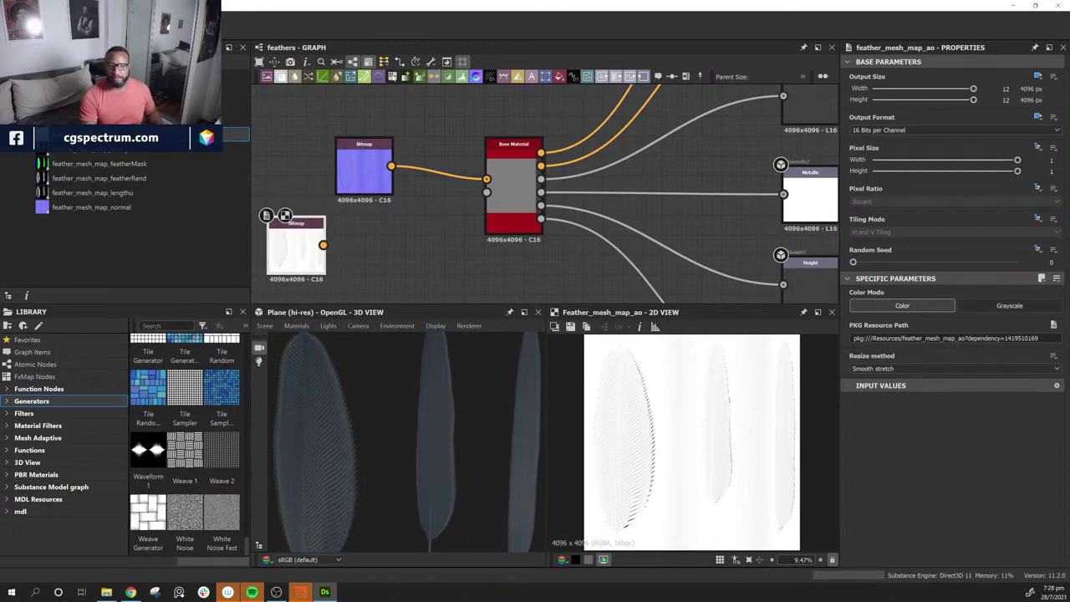
left_click(434, 76)
left_click_drag(424, 245, 487, 192)
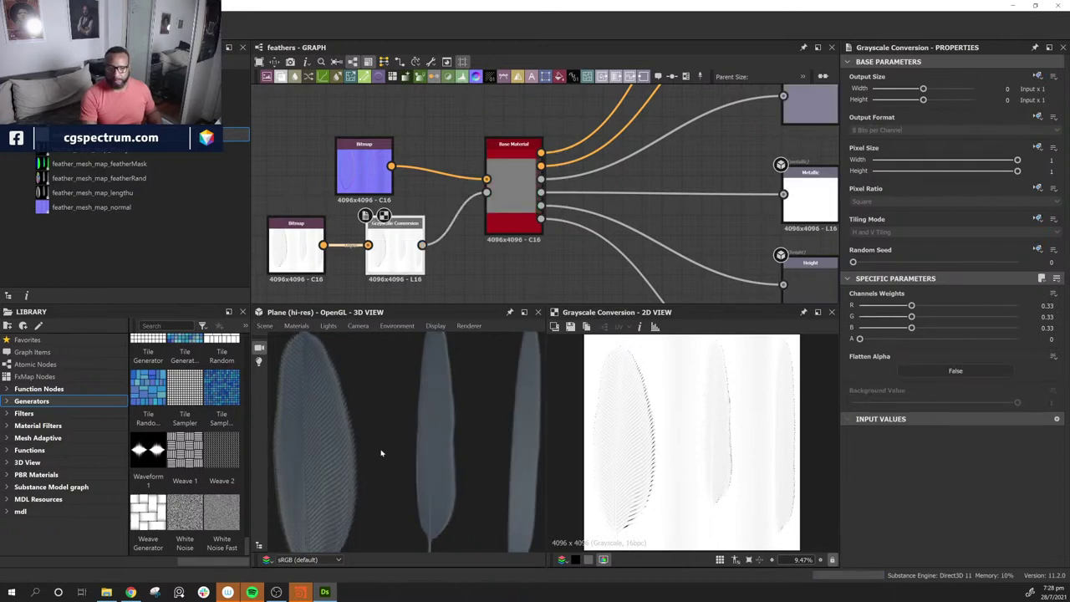
Step: Dock the 2D view back beside the 3D view and adjust their divider so the 3D view is slightly wider
left_click_drag(455, 423, 510, 431)
middle_click_drag(322, 264, 562, 269)
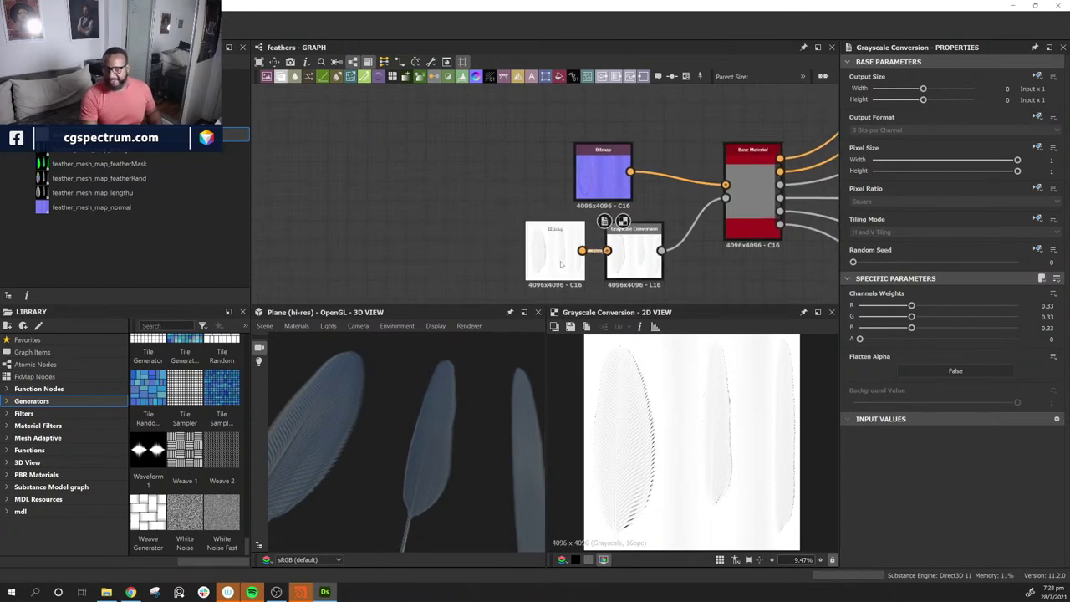
left_click_drag(649, 313, 639, 301)
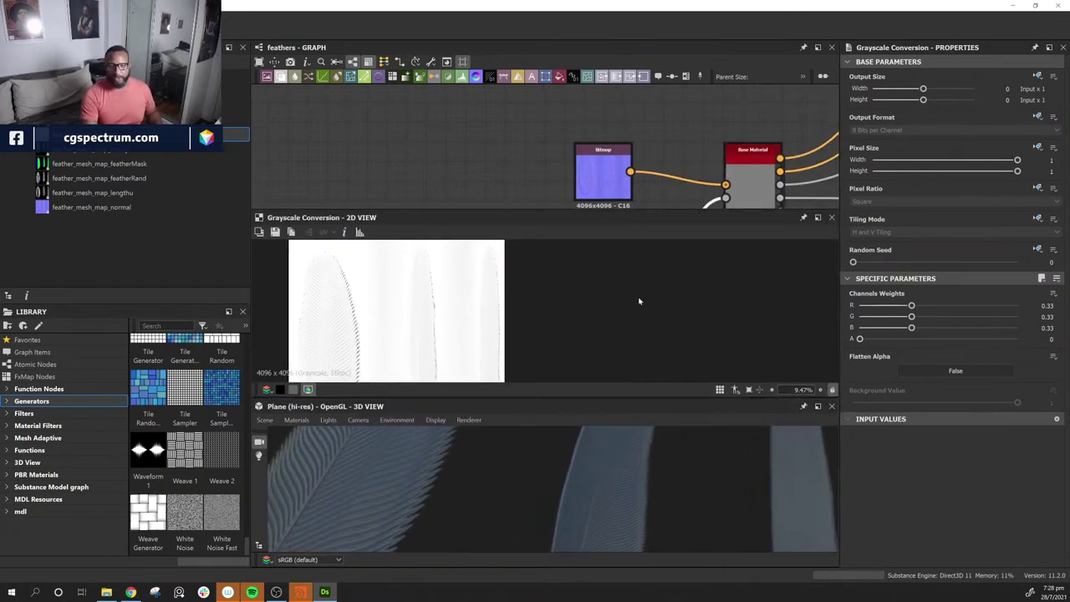
left_click_drag(284, 222, 608, 383)
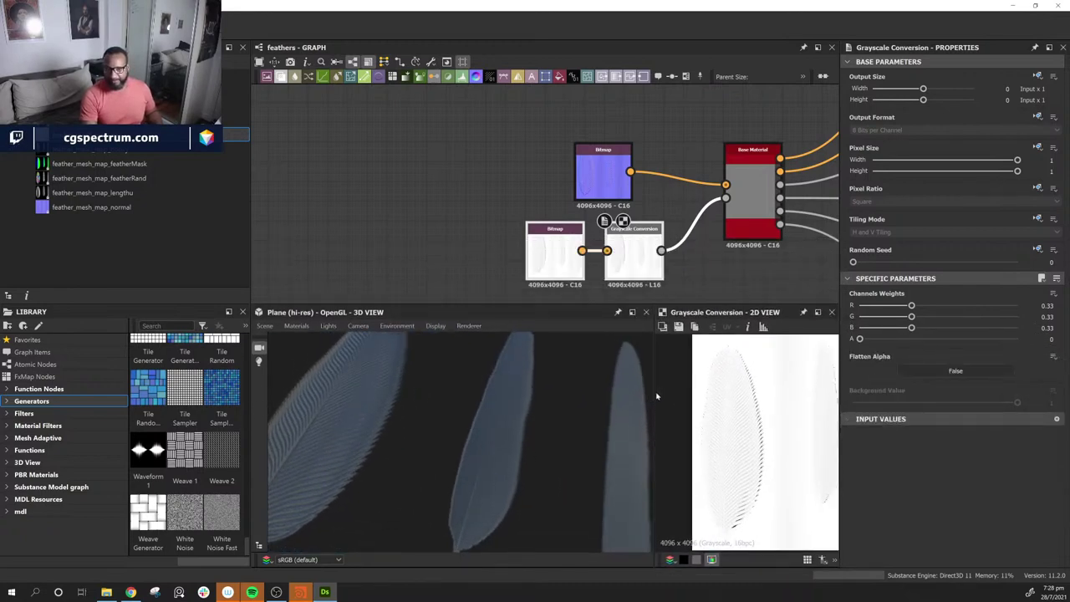
left_click_drag(654, 392, 469, 391)
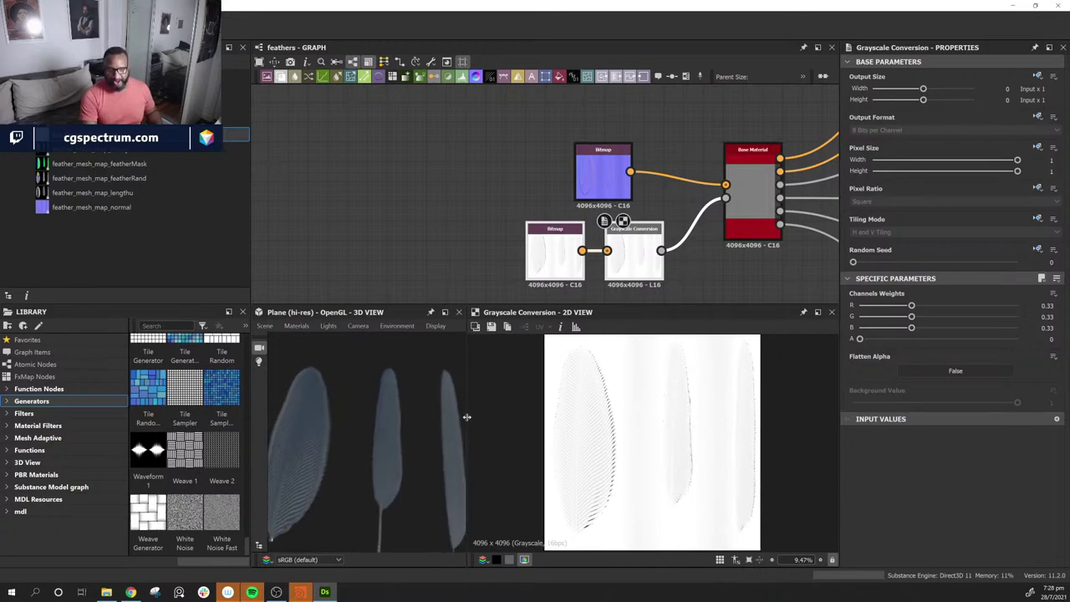
left_click_drag(465, 417, 559, 420)
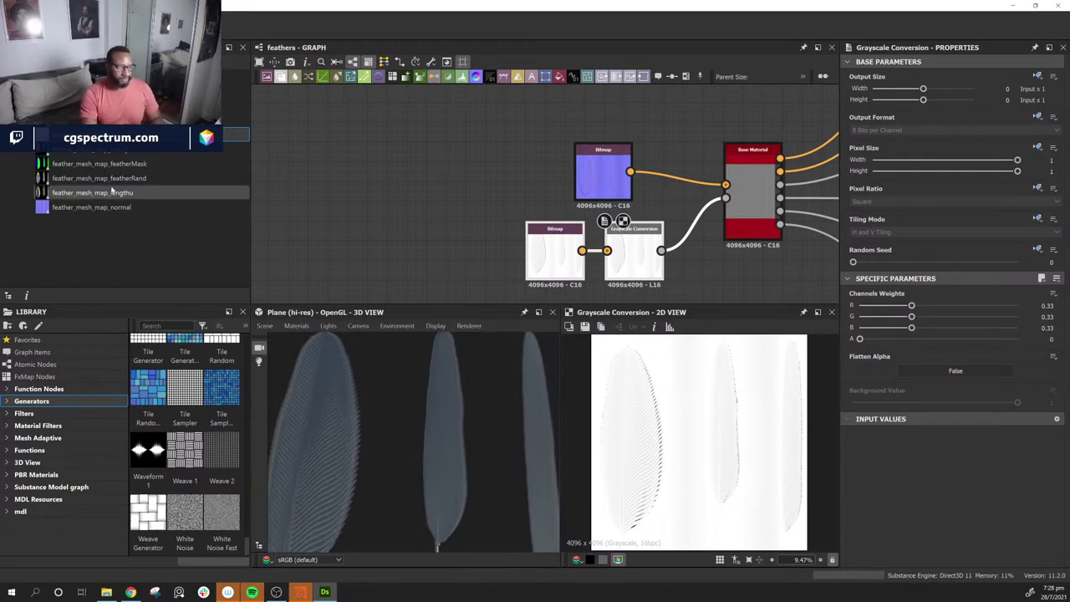
Step: Move the normal Bitmap and the ambient occlusion node pair farther from Base Material, leaving room for new nodes between them
middle_click_drag(577, 170, 548, 197)
left_click_drag(548, 196, 517, 163)
middle_click_drag(518, 158, 640, 173)
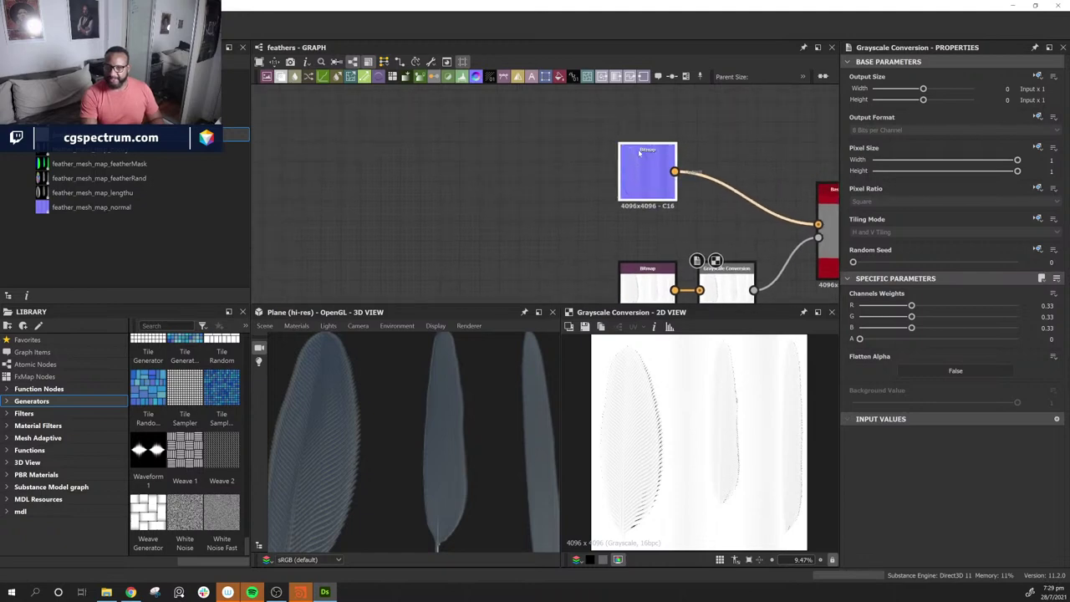
middle_click_drag(698, 230, 630, 169)
left_click_drag(444, 189, 679, 279)
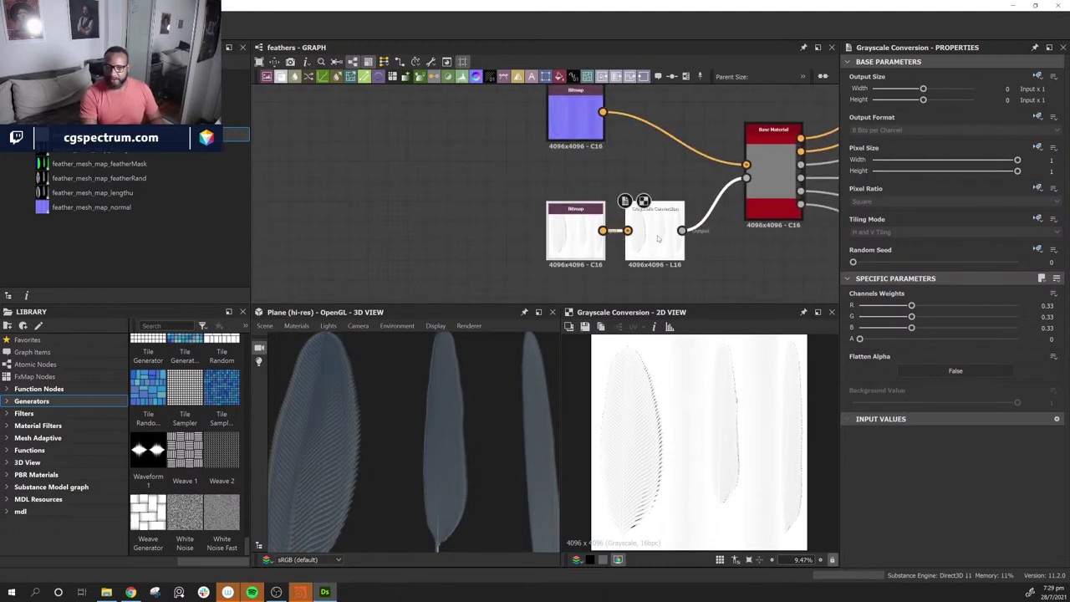
left_click_drag(644, 233, 576, 261)
left_click_drag(597, 115, 422, 126)
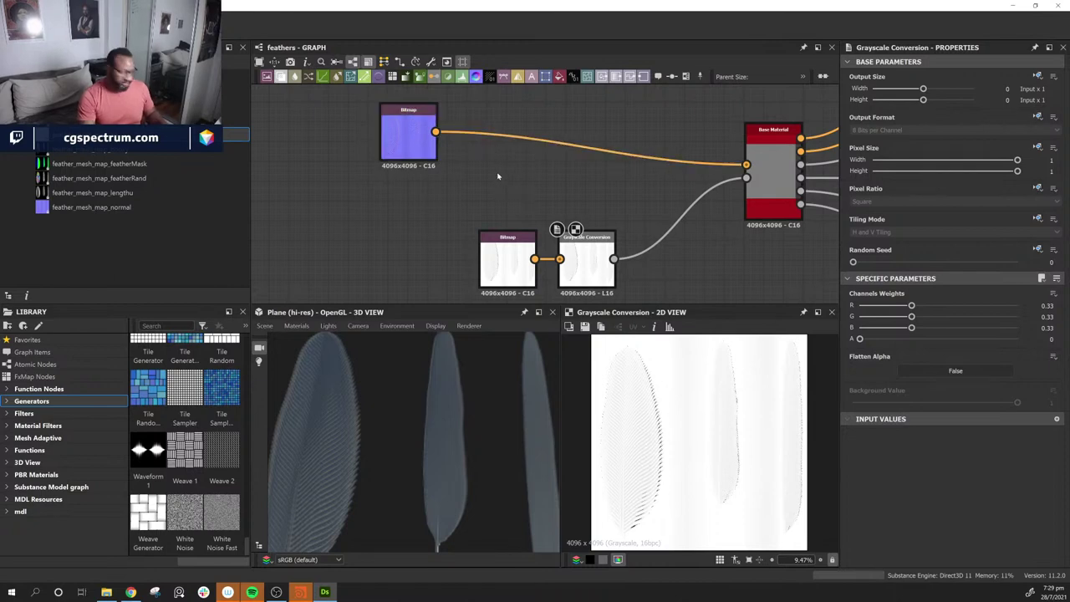
Step: Add a Normal to Height node between the two Bitmap rows and feed it from the normal Bitmap
key("space")
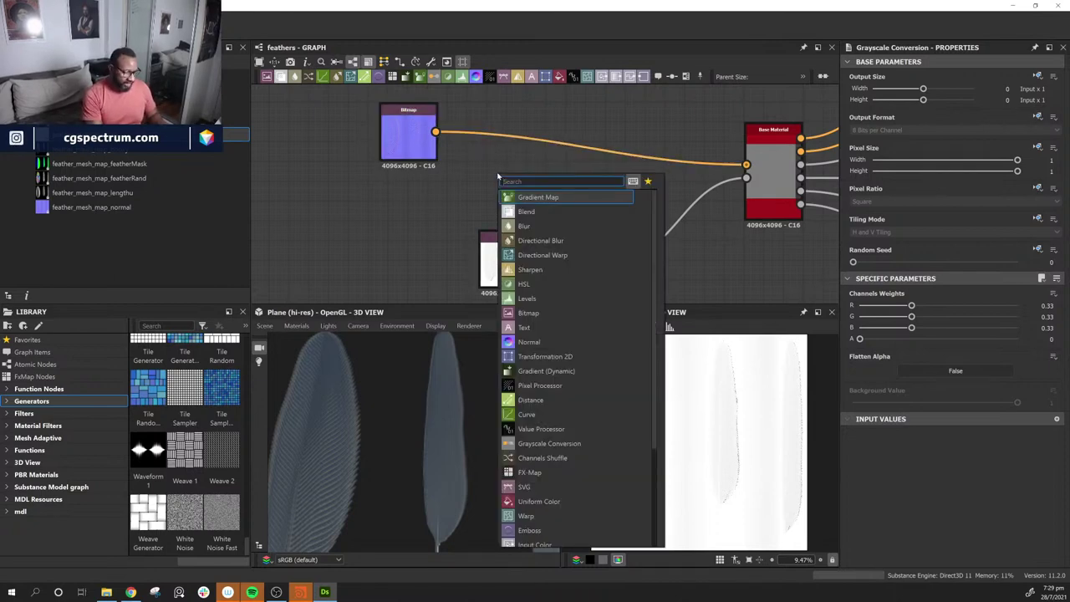
type("ao")
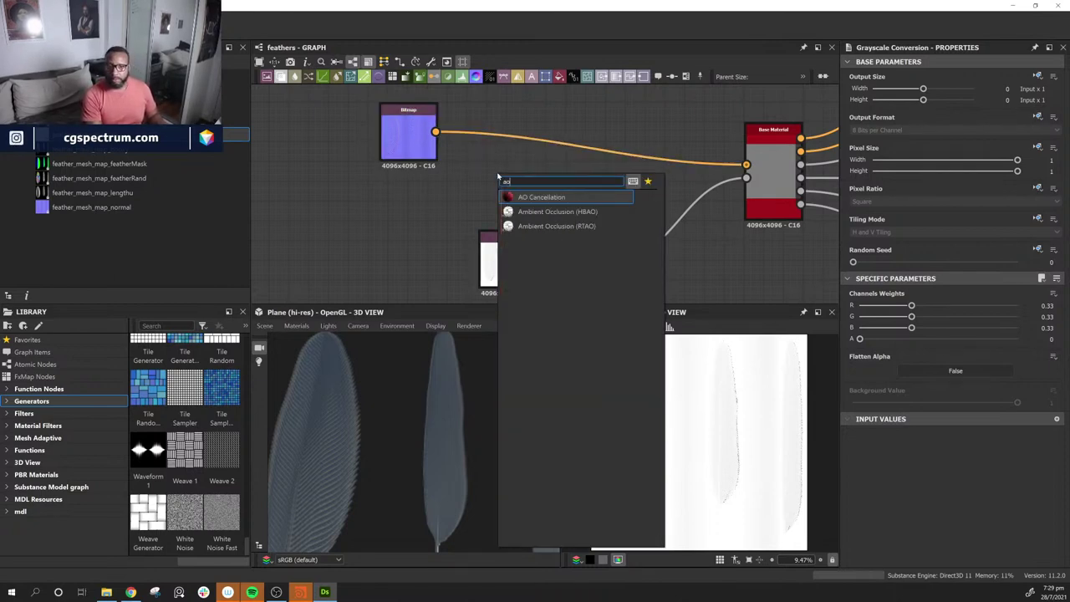
key("BackSpace")
key("BackSpace")
type("not")
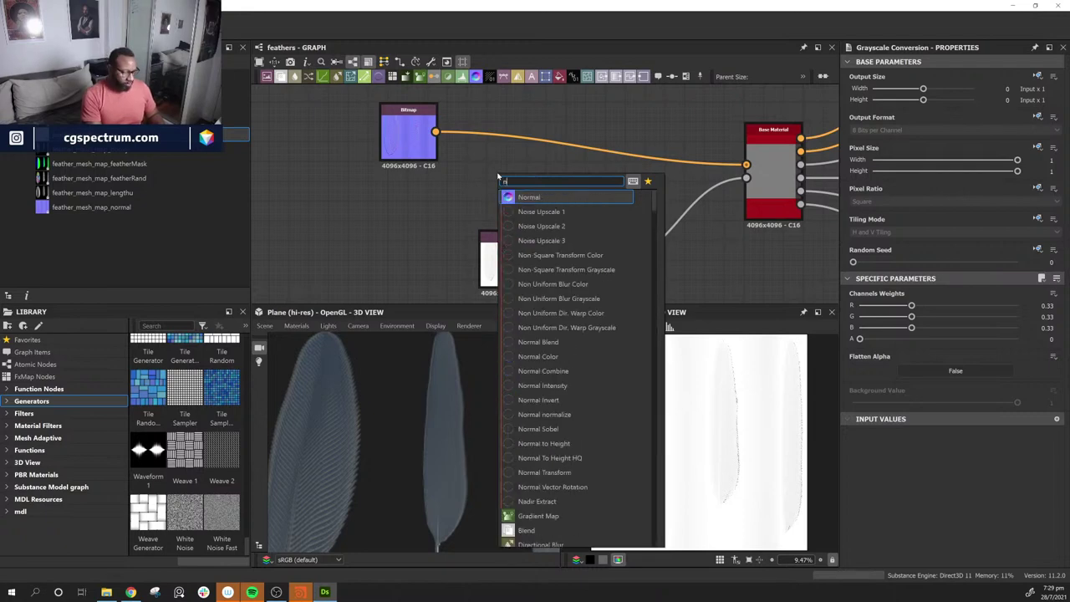
key("BackSpace")
key("BackSpace")
type("or")
key("BackSpace")
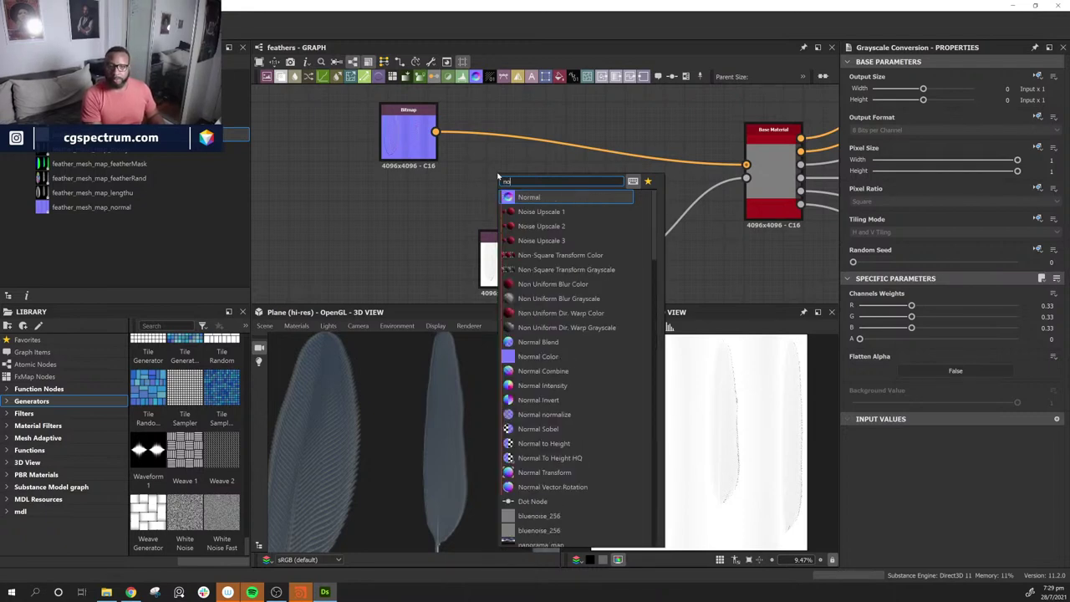
type("t")
key("BackSpace")
type("r")
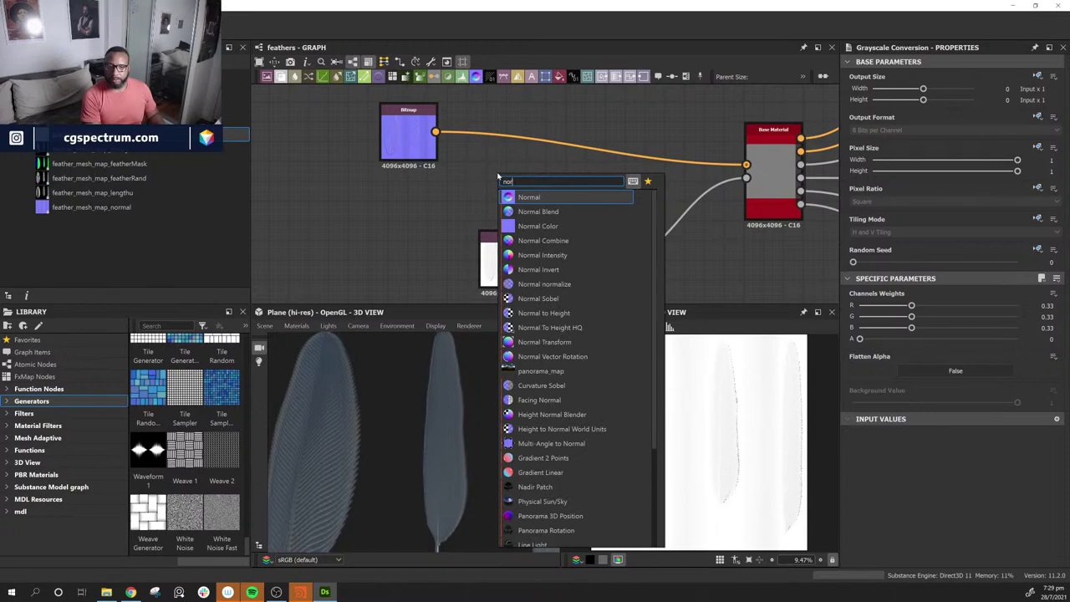
key("Down")
key("Down")
key("Down")
key("Down")
key("Down")
key("Down")
key("Down")
key("Down")
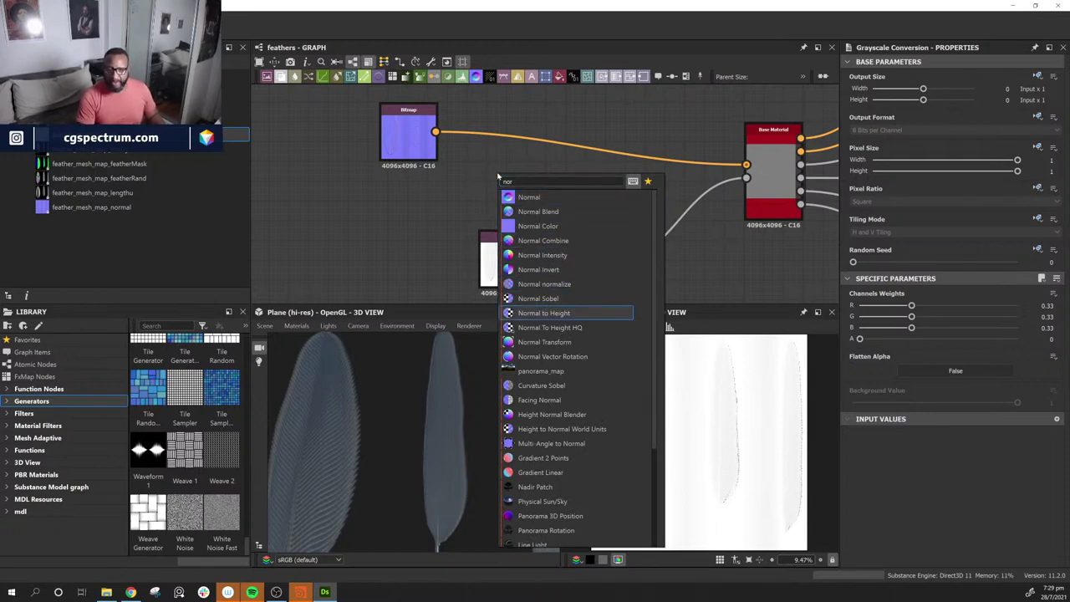
key("Down")
key("Up")
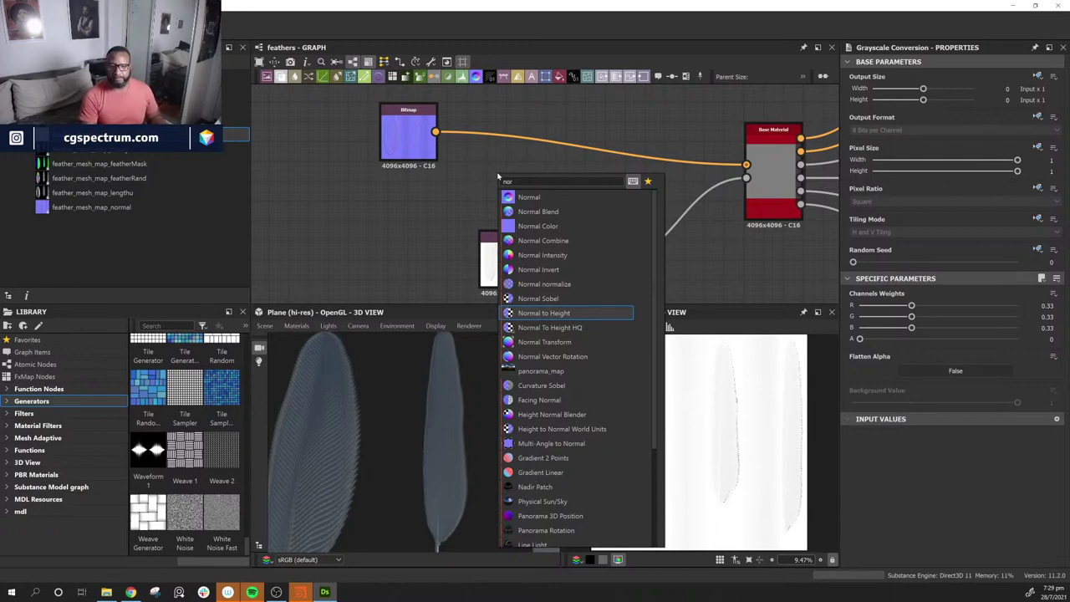
key("Return")
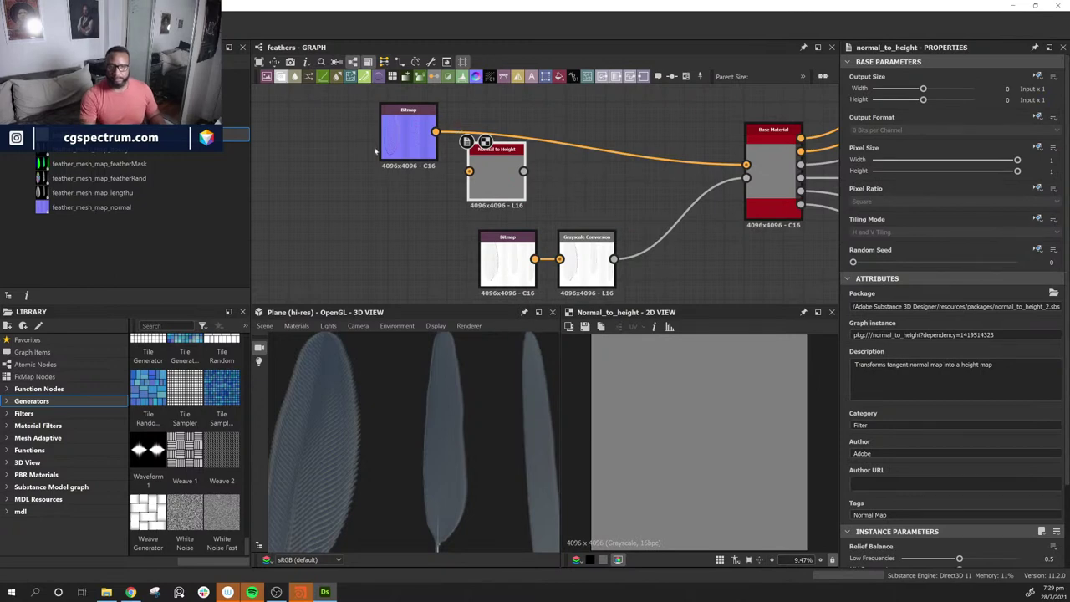
left_click_drag(436, 131, 469, 170)
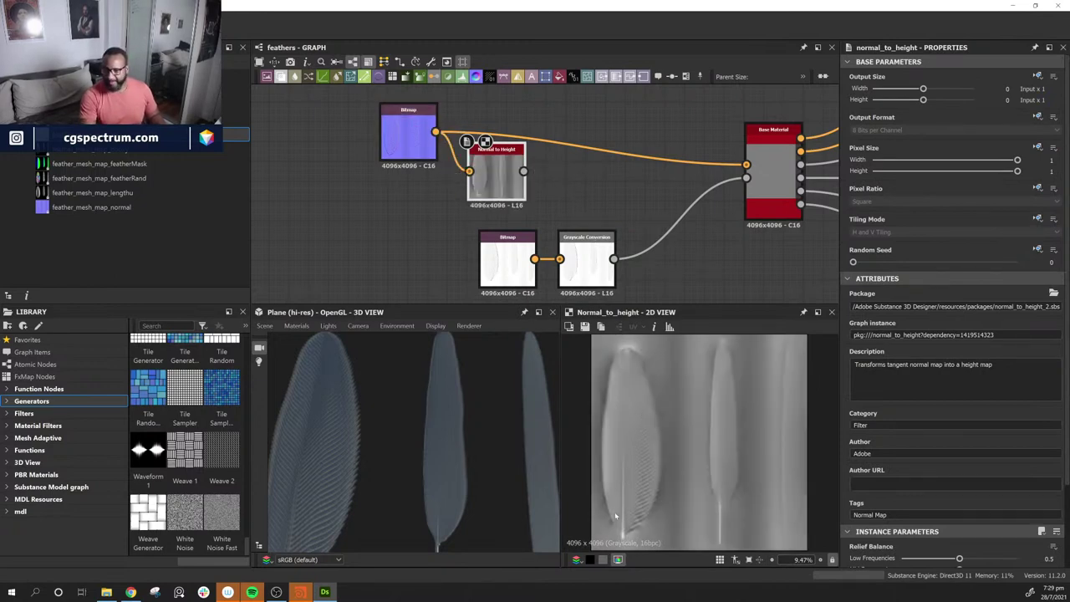
Step: Examine the Normal to Height node's parameters and the barb detail in its height result up close
scroll(987, 457, "down", 3)
middle_click_drag(523, 147, 560, 103)
scroll(559, 109, "up", 6)
middle_click_drag(647, 222, 693, 208)
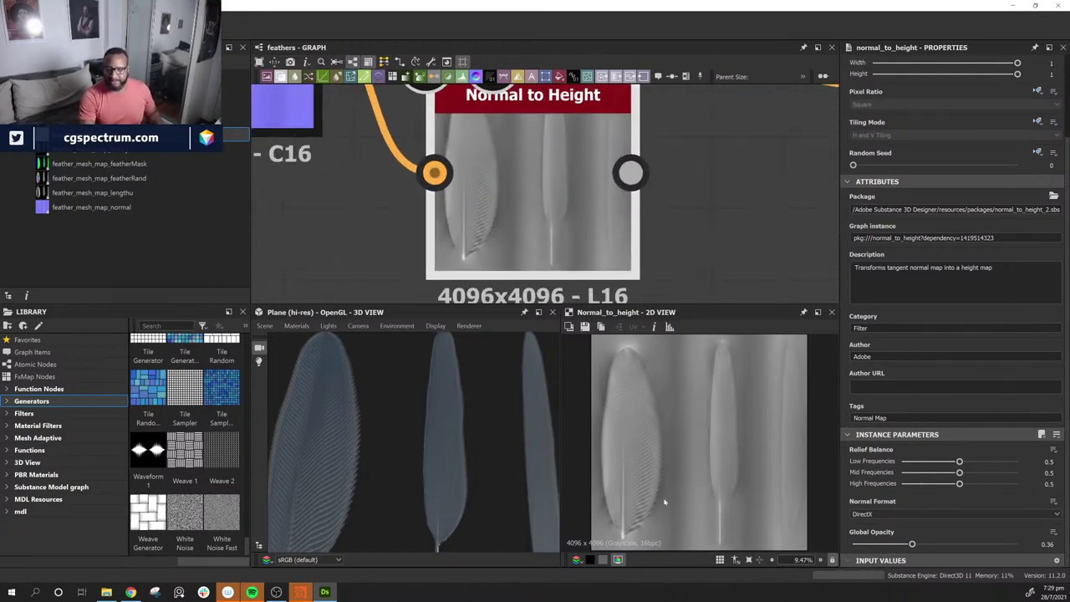
scroll(665, 502, "up", 4)
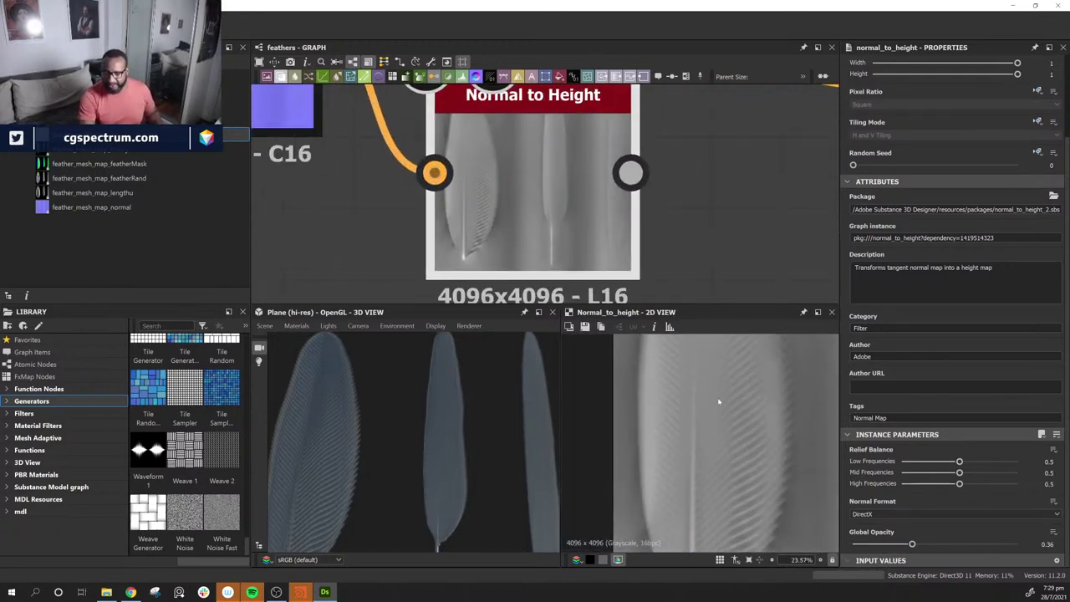
middle_click_drag(721, 219, 727, 296)
scroll(740, 248, "down", 2)
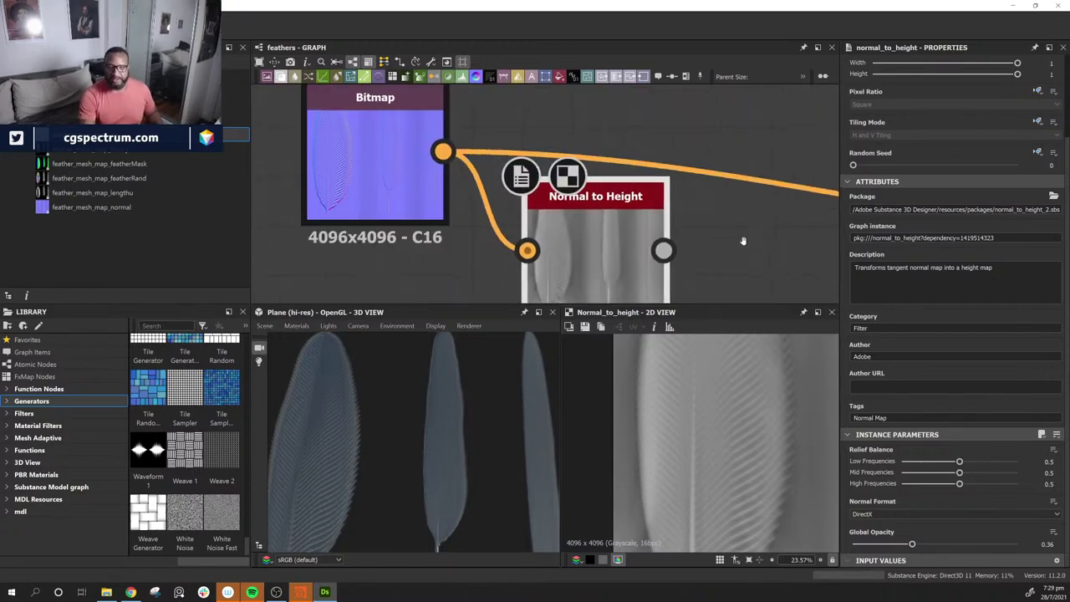
Step: Set the Normal to Height node's relief balance to 0.2 low, 0.22 mid and 0.9 high frequencies, with global opacity 0.54
middle_click_drag(743, 239, 480, 165)
left_click_drag(346, 209, 389, 246)
left_click(388, 246)
middle_click_drag(388, 246, 496, 179)
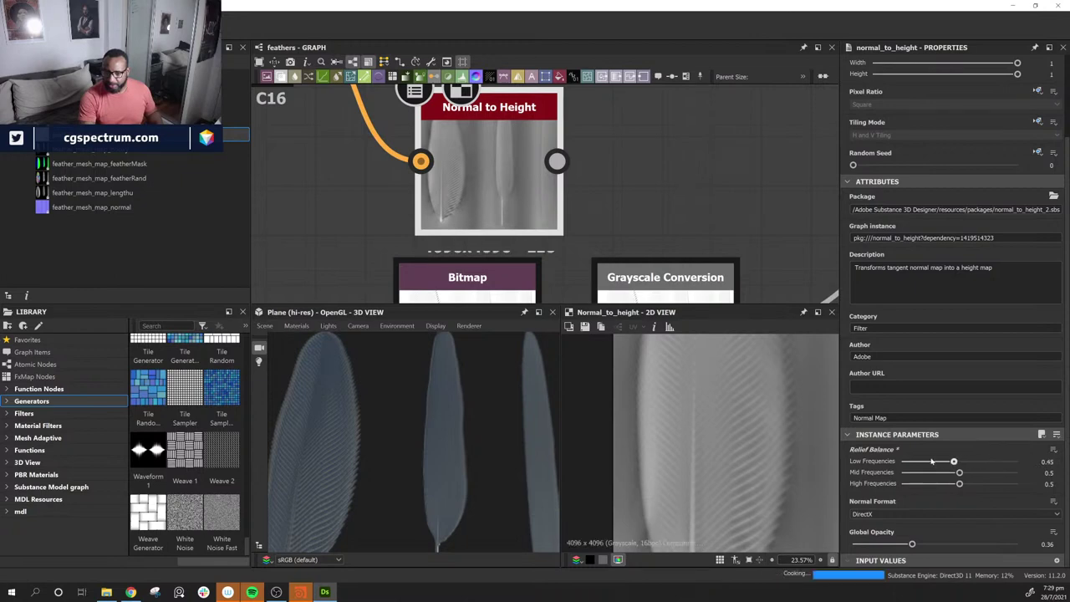
left_click_drag(960, 464, 927, 473)
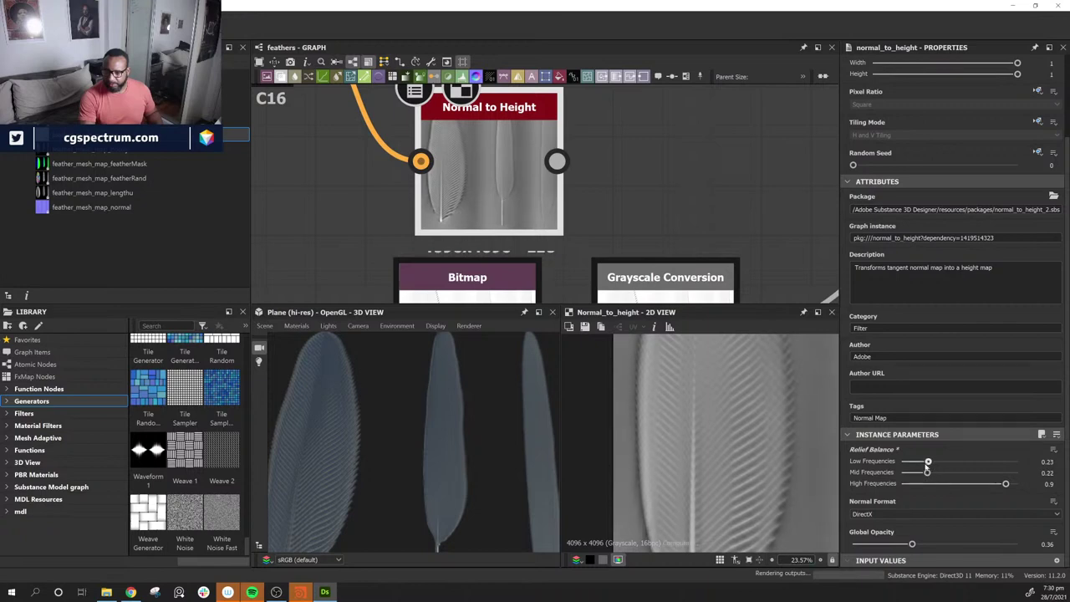
left_click_drag(913, 544, 942, 544)
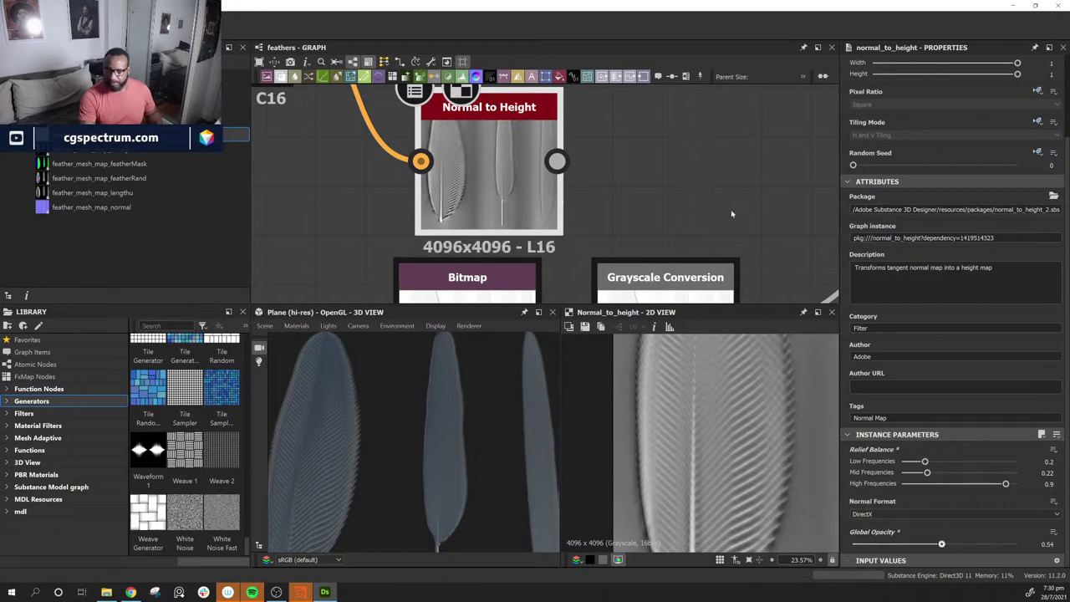
Step: Examine the adjusted height map across all the feathers, checking the shaft and barb detail up close
scroll(686, 502, "down", 3)
scroll(685, 501, "down", 3)
scroll(699, 481, "up", 6)
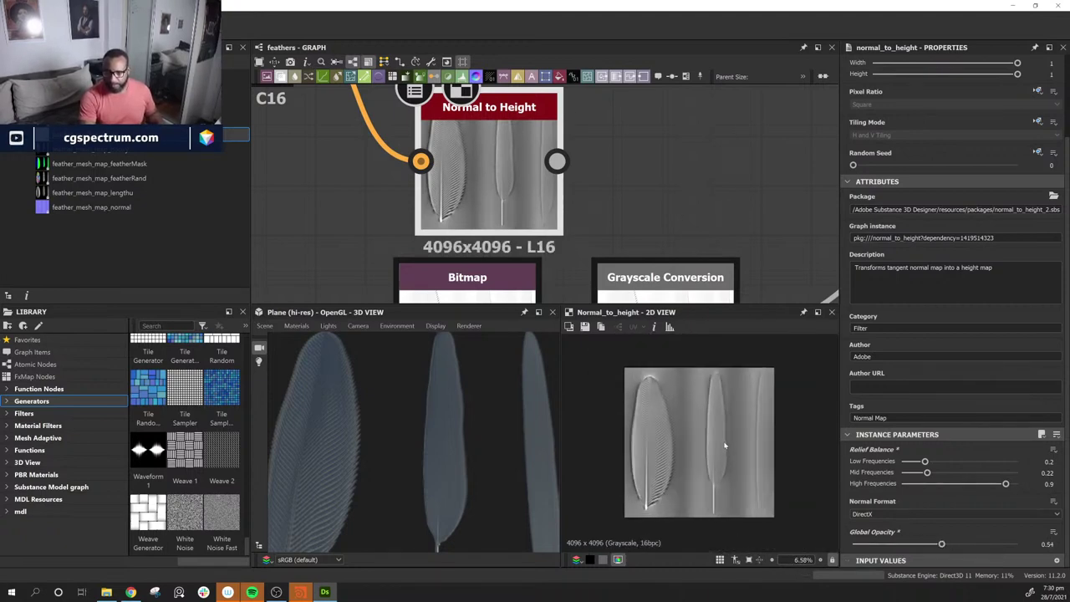
middle_click_drag(708, 463, 627, 470)
scroll(652, 471, "up", 4)
scroll(669, 473, "down", 5)
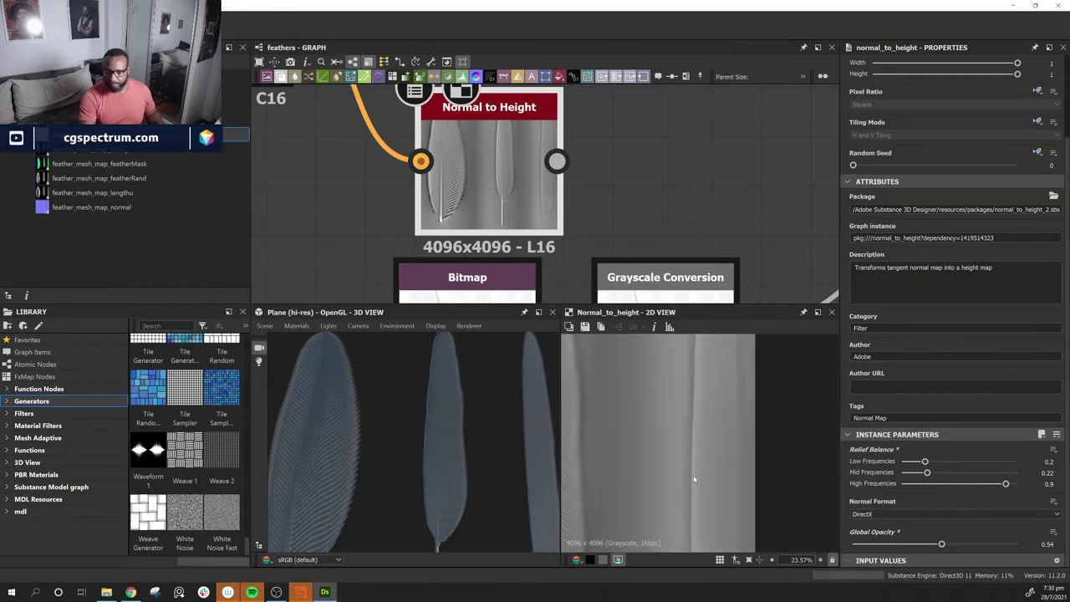
scroll(694, 479, "up", 2)
scroll(694, 479, "up", 2)
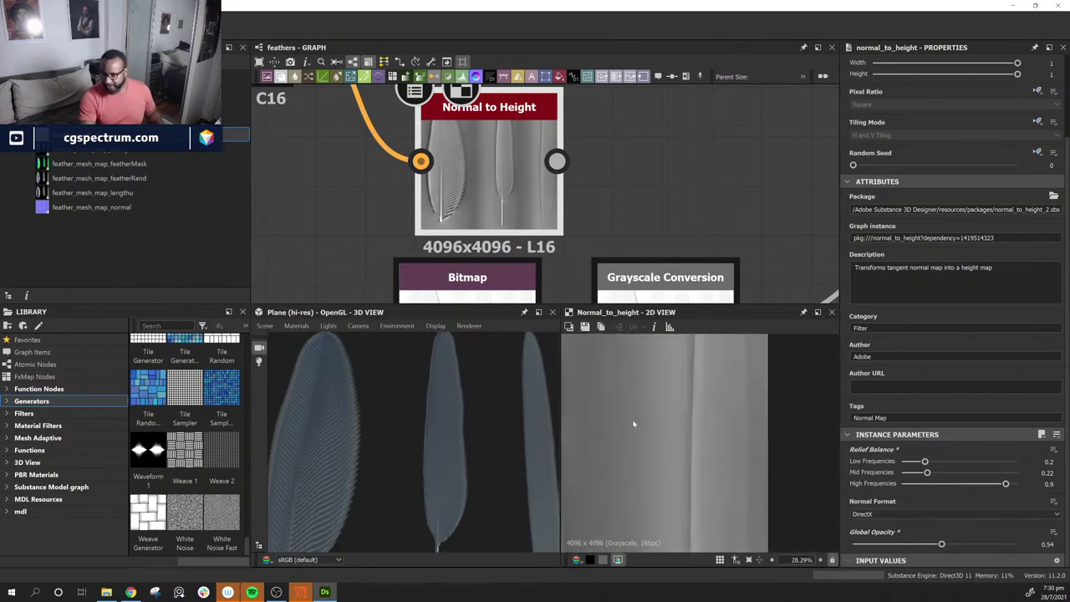
middle_click_drag(705, 443, 695, 443)
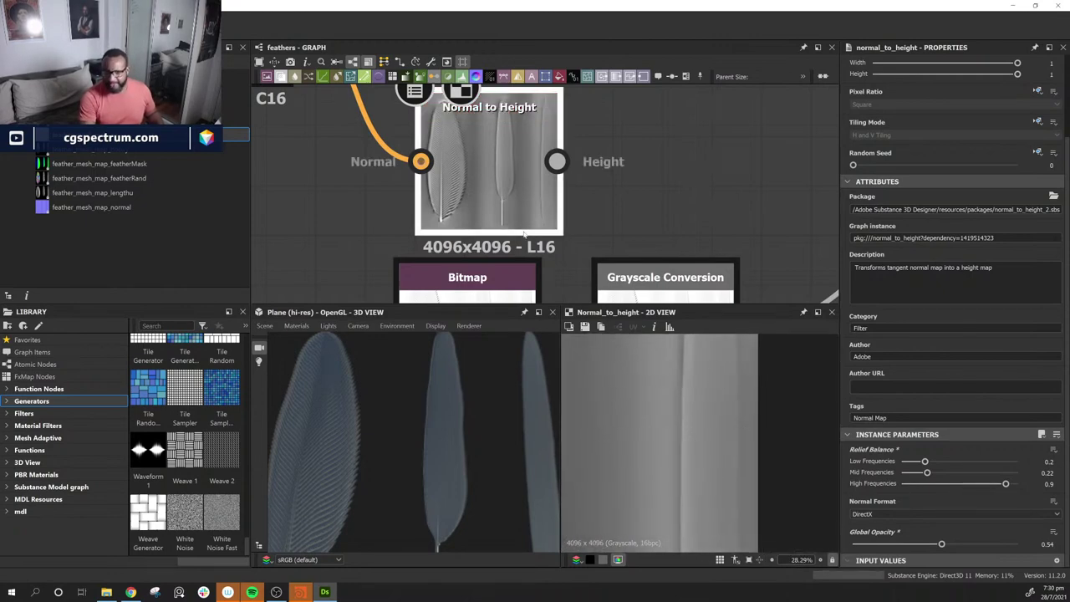
middle_click_drag(644, 160, 634, 182)
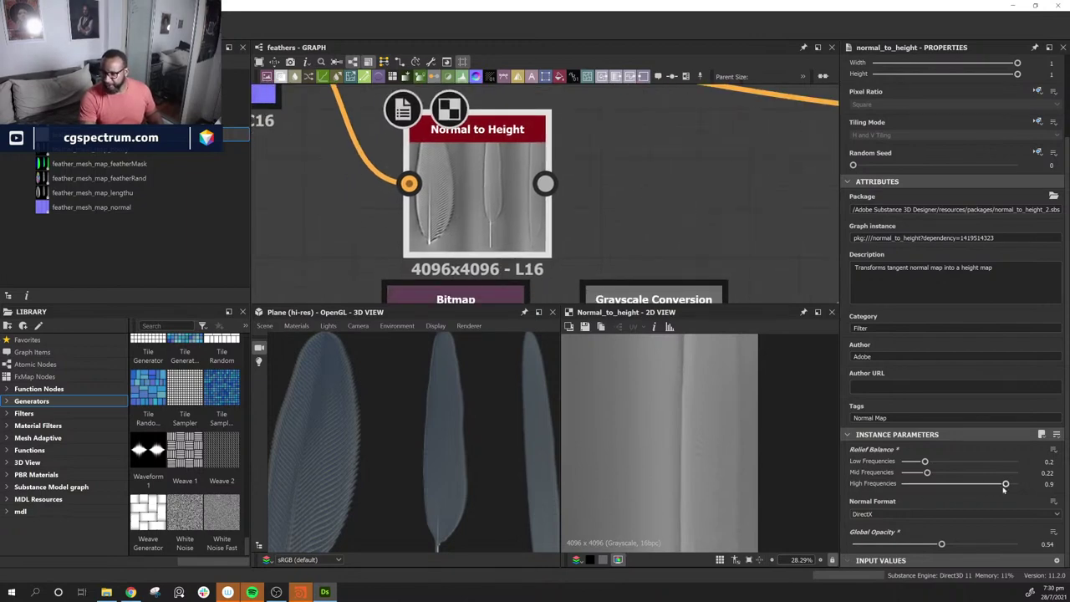
Step: Set the height conversion's relief balance to 0.14 low, 0.13 mid and 1 high frequencies, and its global opacity to 0.82
left_click_drag(1006, 485, 1056, 491)
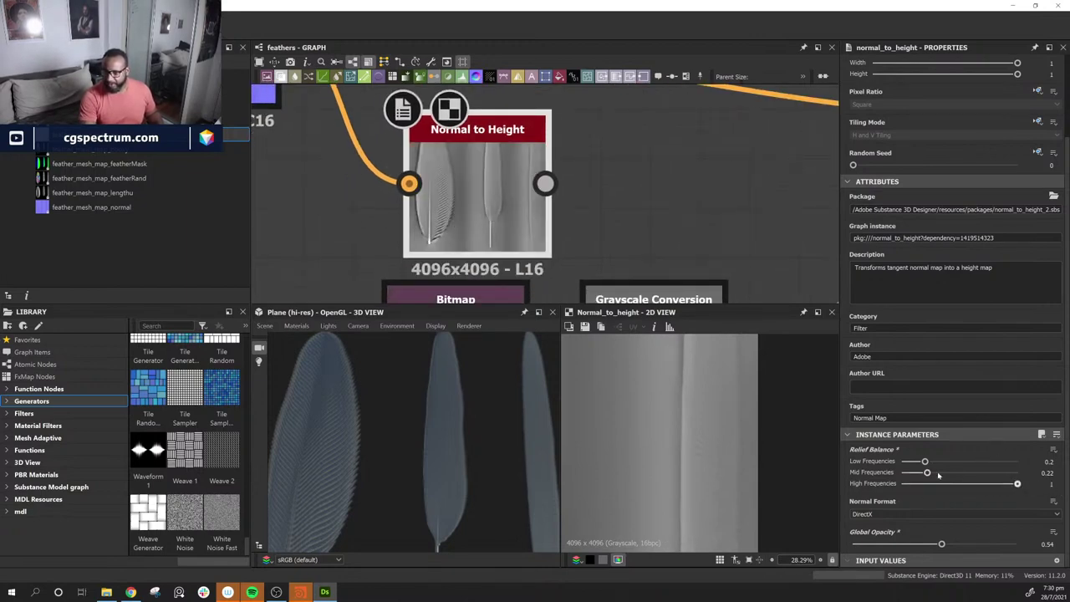
mouse_move(927, 474)
left_mouse_down()
mouse_move(917, 475)
mouse_move(918, 463)
left_mouse_up()
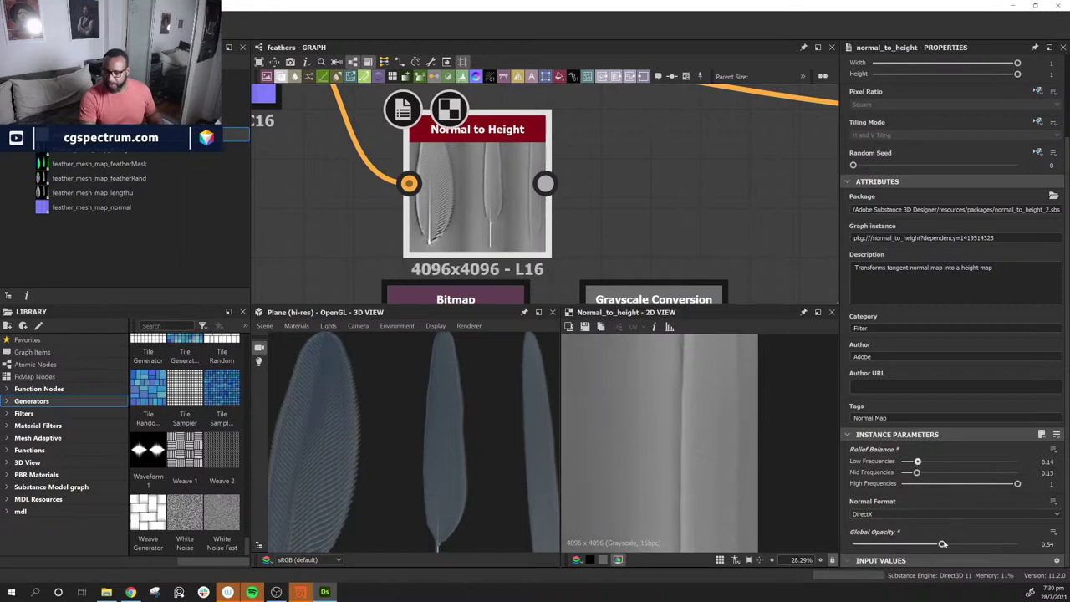
left_click_drag(943, 544, 986, 545)
scroll(753, 451, "down", 5)
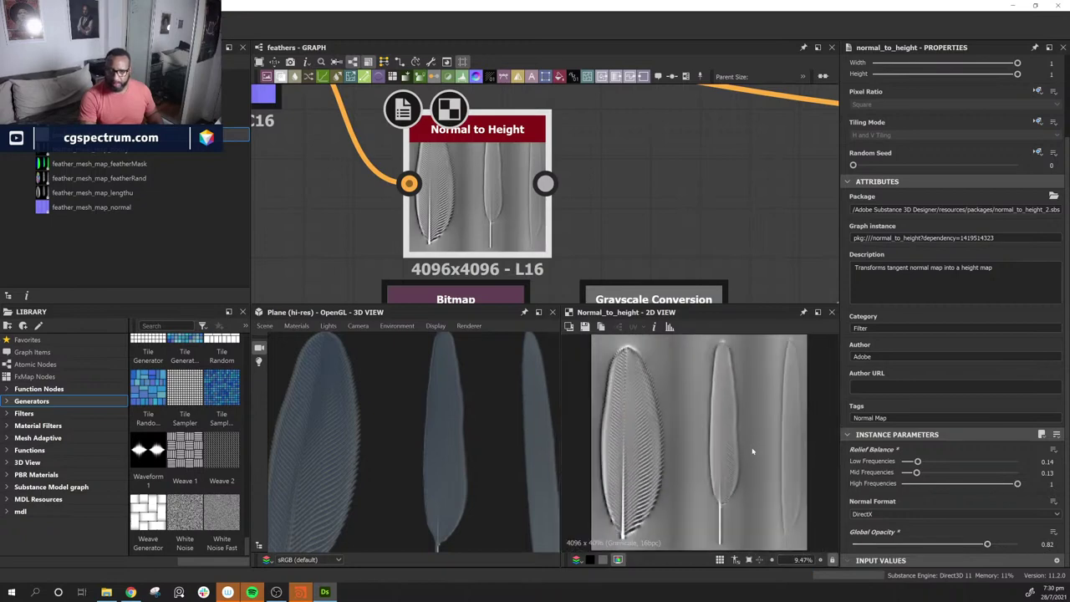
scroll(737, 452, "up", 3)
scroll(642, 228, "down", 4)
Step: Enable the Height user-defined map on the Base Material node
middle_click_drag(704, 200, 458, 240)
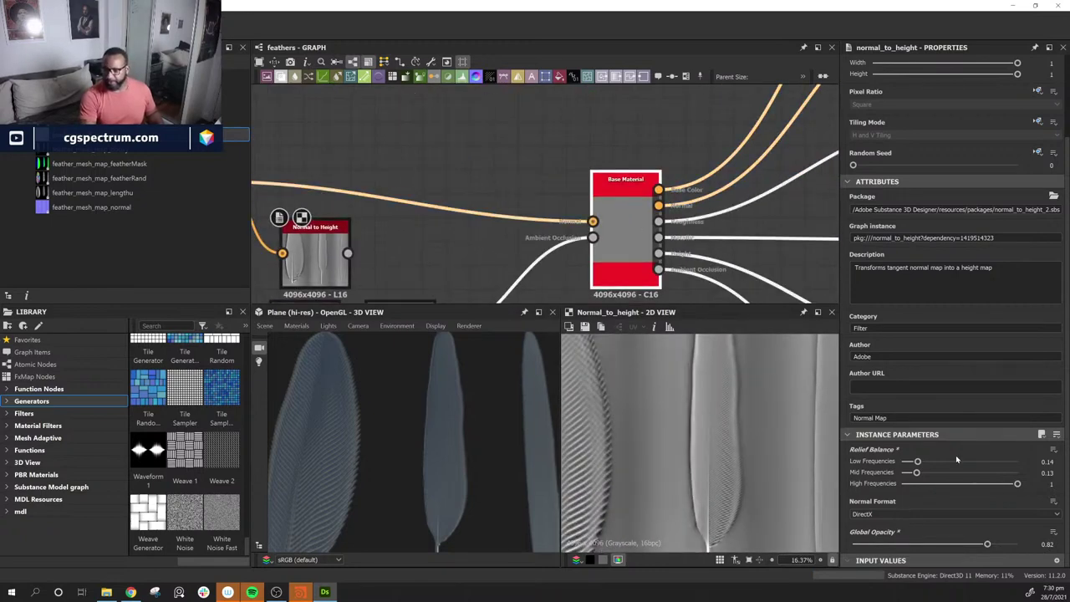
left_click(625, 226)
scroll(927, 324, "down", 10)
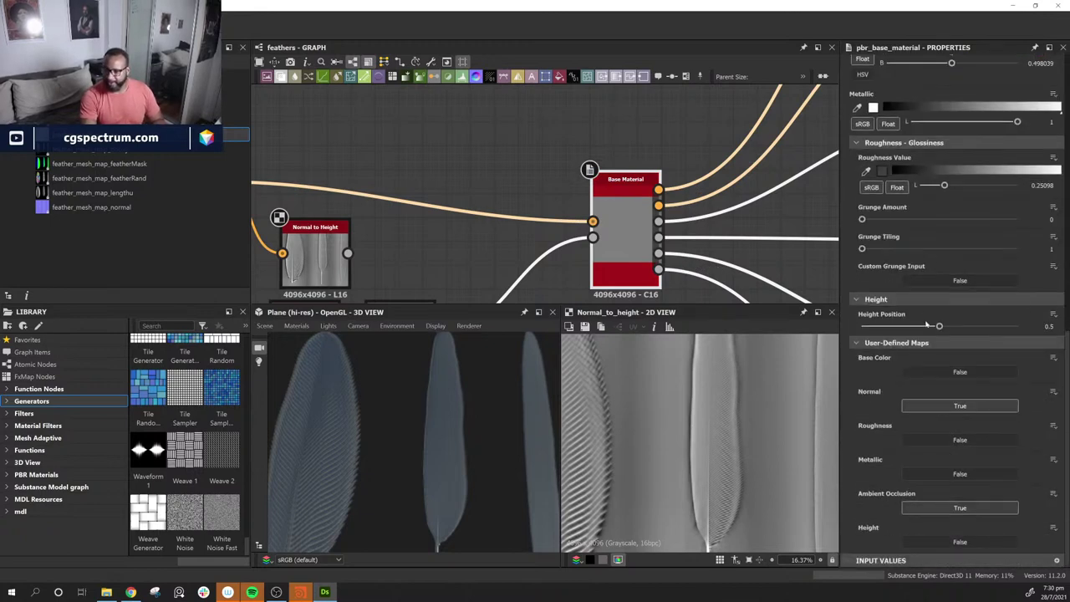
left_click(941, 545)
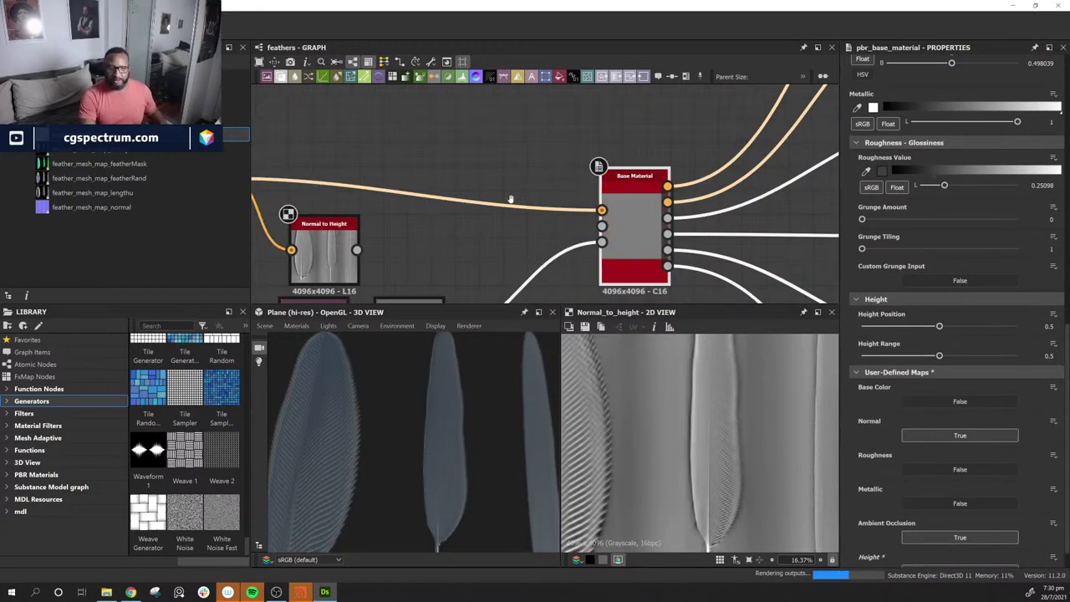
Step: Connect the Normal to Height output to Base Material's height input and view the feathers from an angle in 3D
middle_click_drag(319, 285, 462, 205)
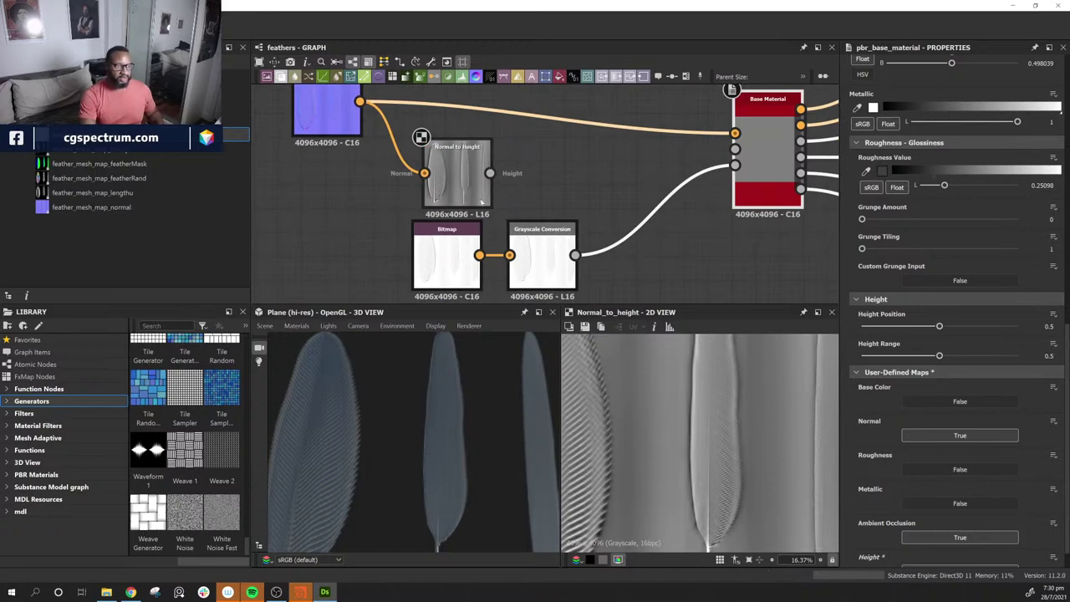
left_click_drag(490, 173, 734, 148)
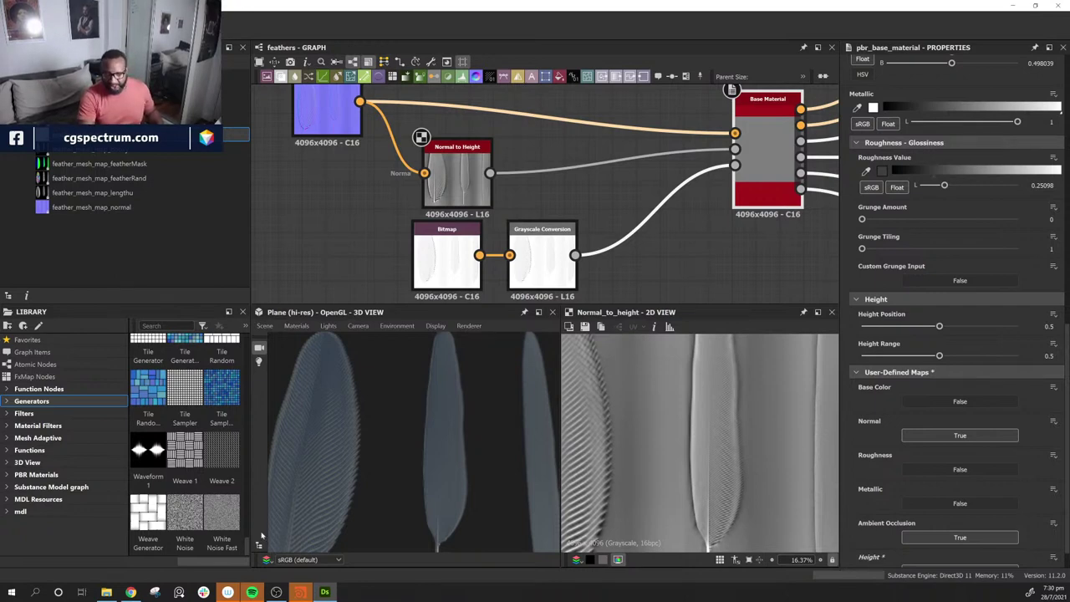
left_click_drag(314, 436, 382, 443)
Step: Move the normal Bitmap higher above the Normal to Height node and look over the graph's output nodes
middle_click_drag(542, 144, 591, 221)
scroll(623, 161, "down", 4)
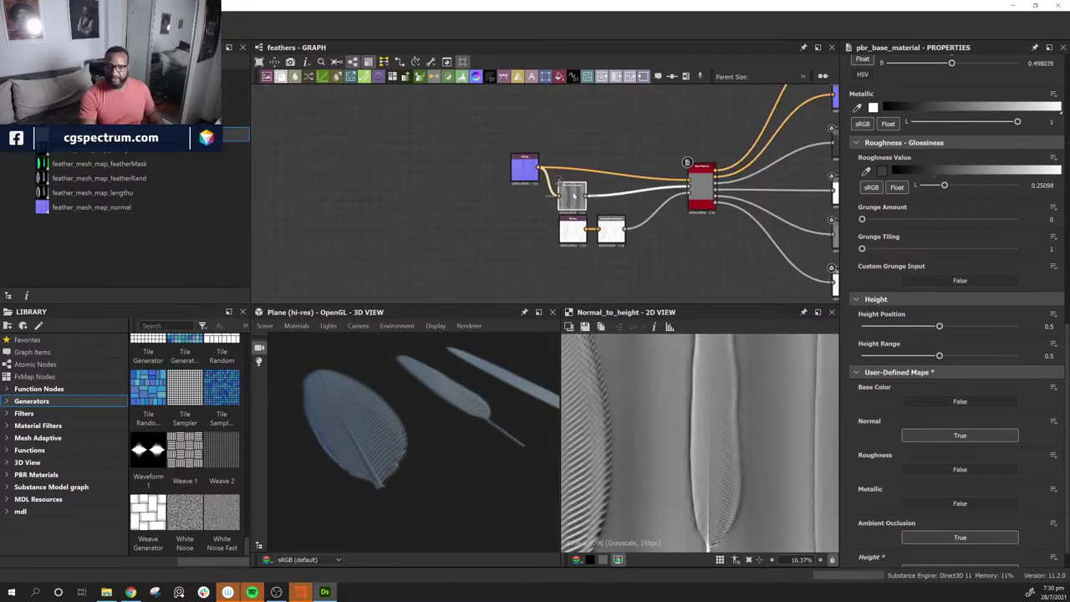
mouse_move(531, 167)
left_mouse_down()
mouse_move(529, 140)
mouse_move(527, 148)
left_mouse_up()
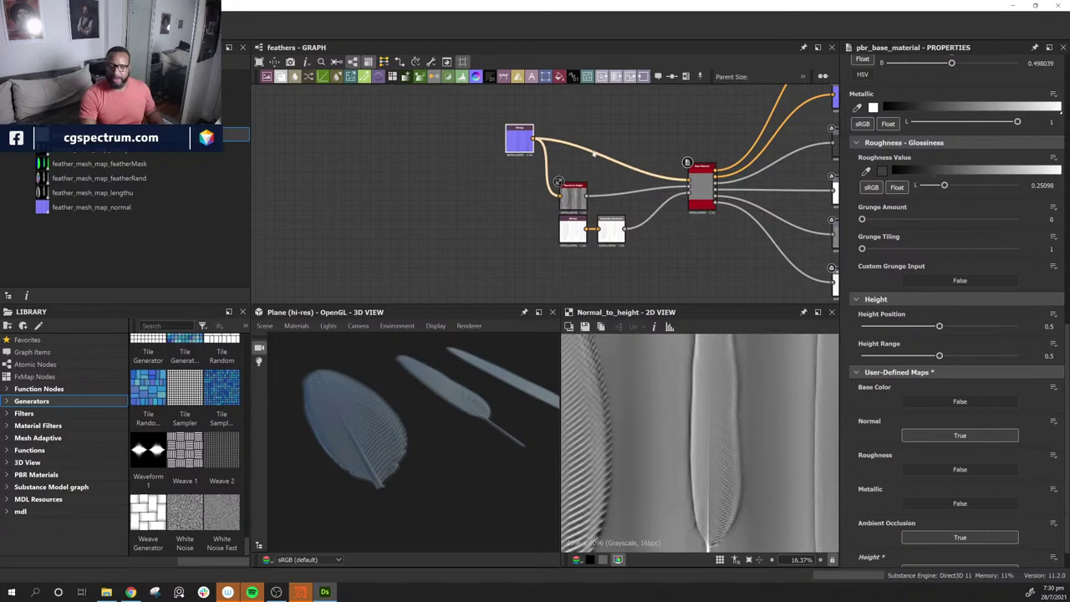
middle_click_drag(776, 102, 513, 181)
middle_click_drag(656, 215, 708, 148)
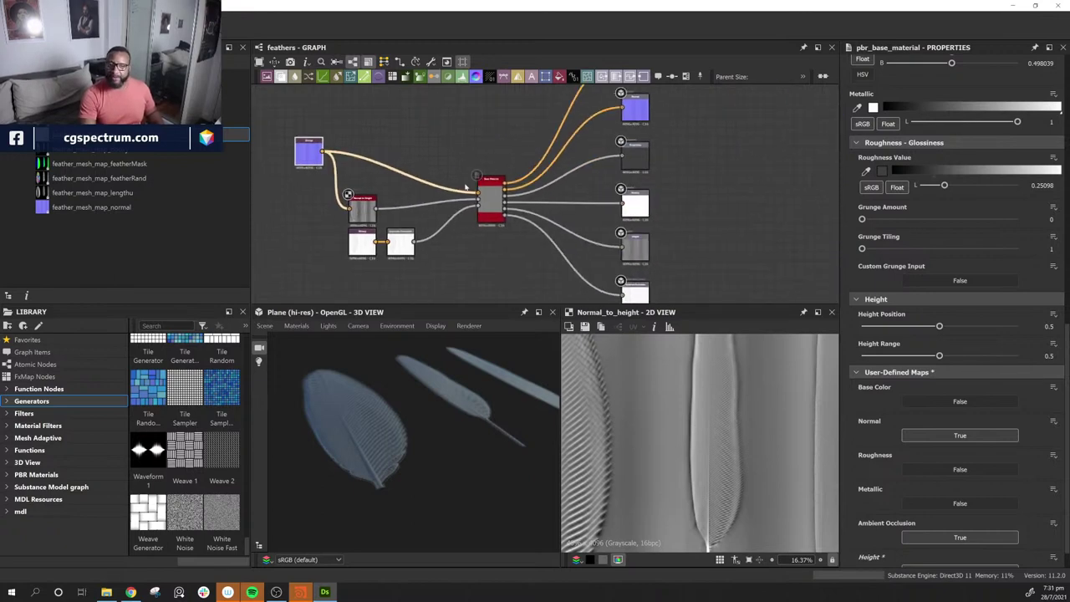
middle_click_drag(495, 171, 447, 244)
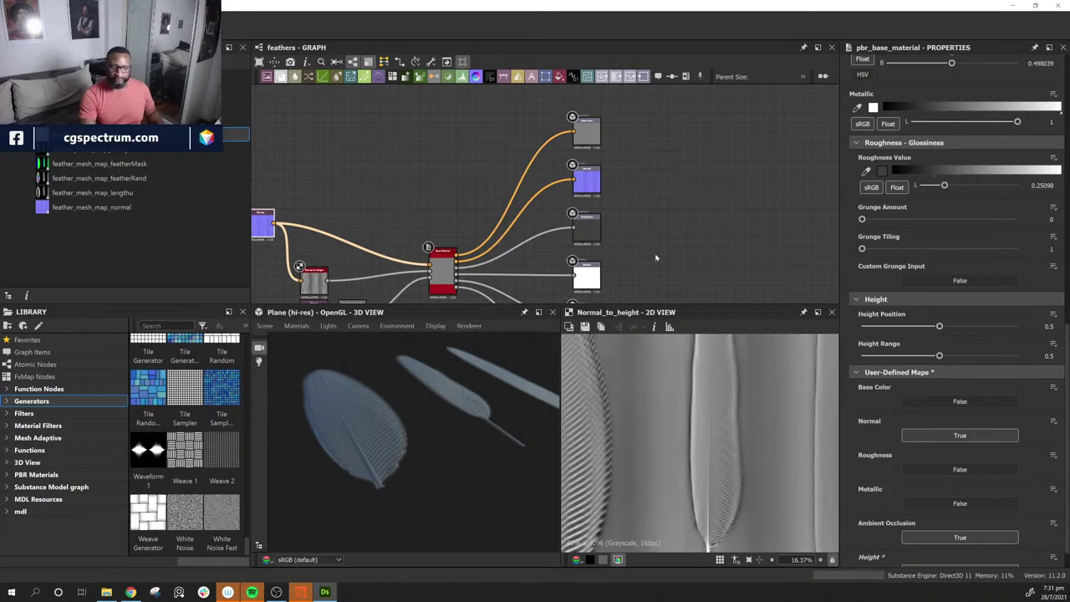
middle_click_drag(657, 258, 738, 198)
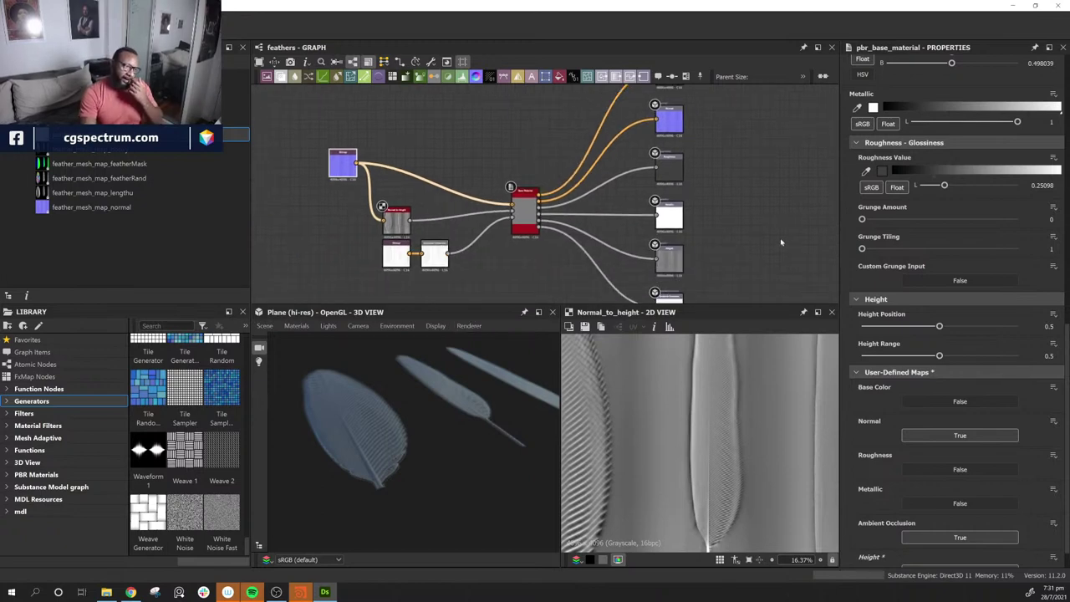
middle_click_drag(725, 236, 809, 250)
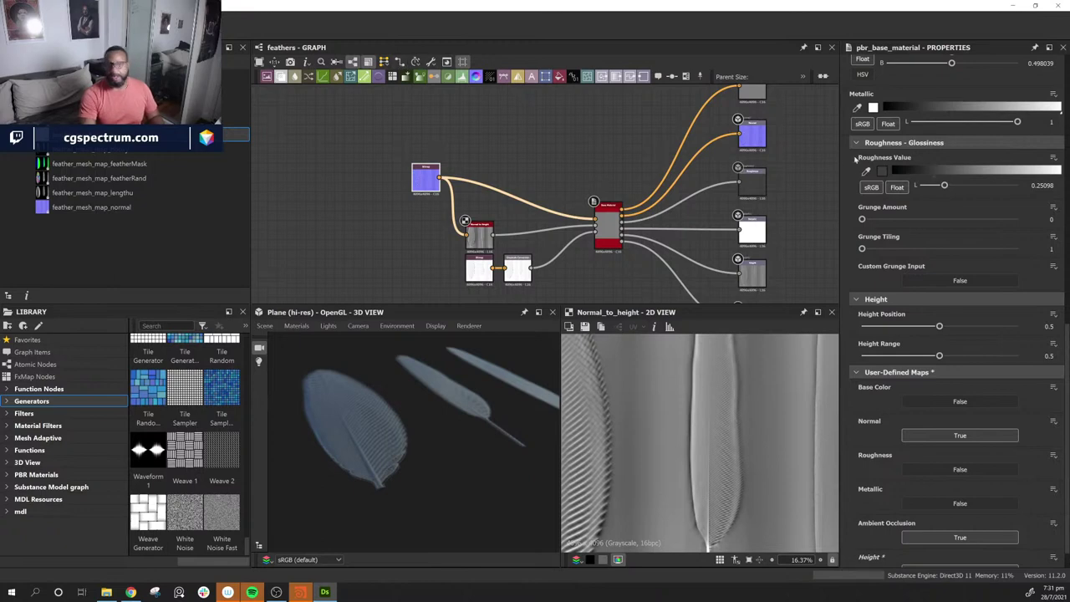
Step: Compare the curved and right-angled link styles and keep the graph's links right-angled
left_click(400, 62)
middle_click_drag(613, 176, 560, 203)
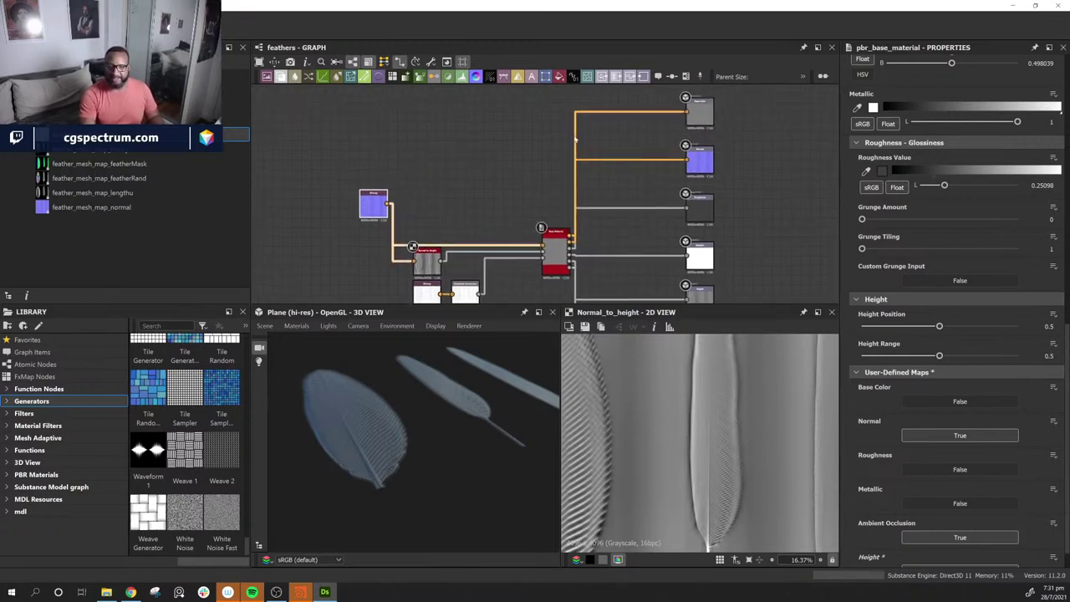
left_click(399, 63)
left_click(399, 64)
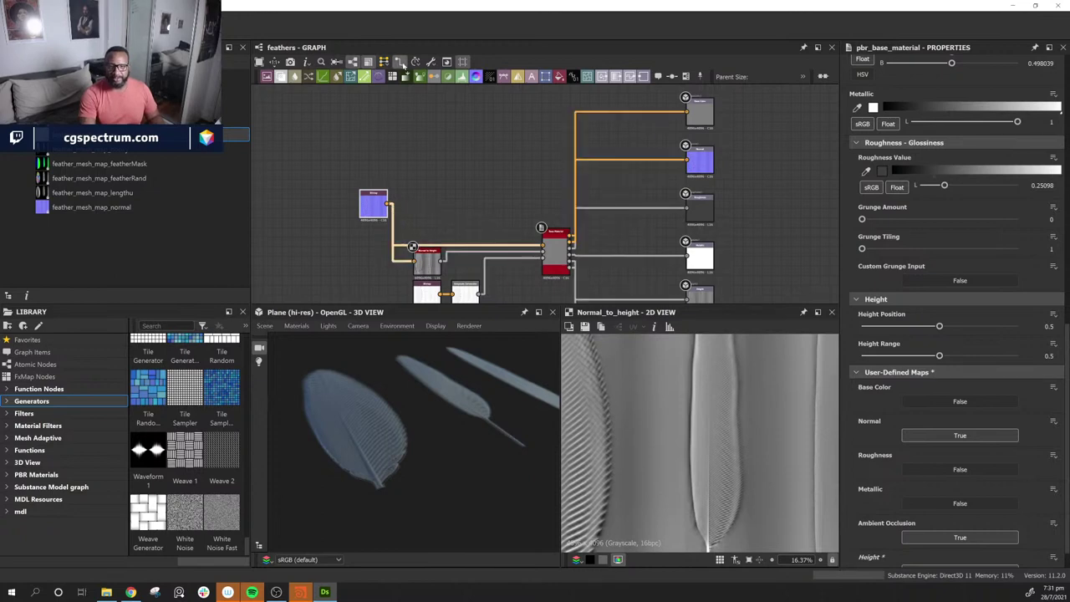
left_click(400, 63)
left_click(400, 64)
left_click(401, 63)
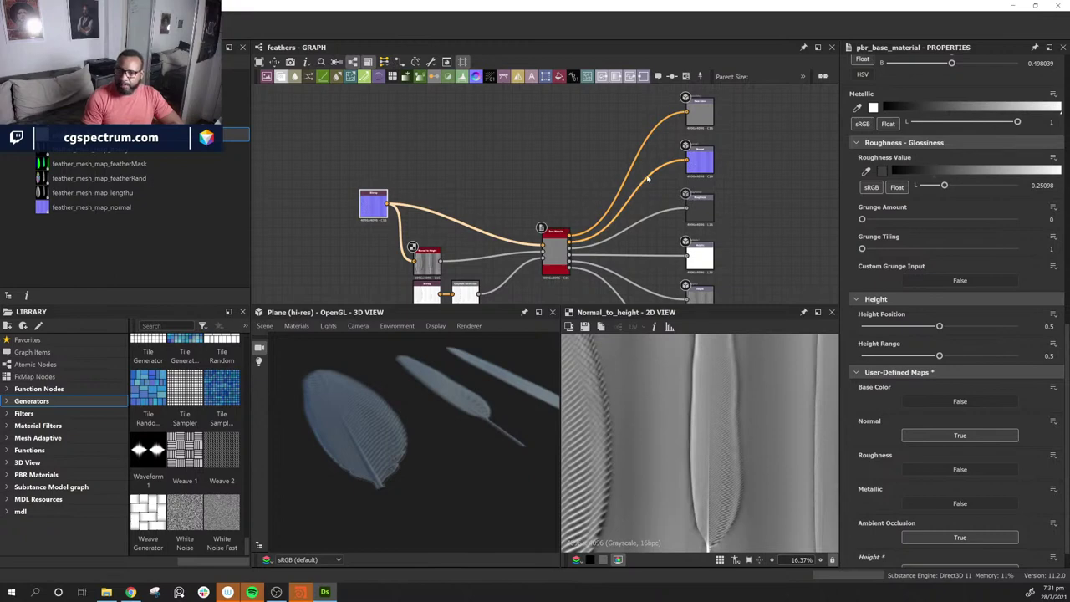
left_click(399, 62)
Step: Move the normal Bitmap horizontally farther away from the Normal to Height node
scroll(753, 186, "down", 4)
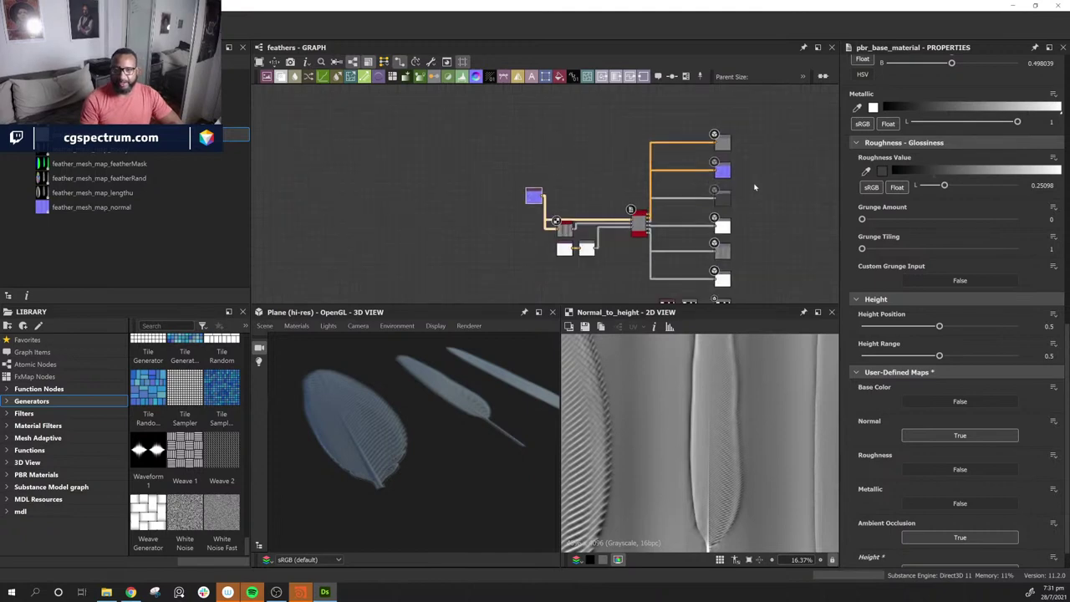
middle_click_drag(756, 250, 755, 233)
scroll(688, 224, "up", 2)
middle_click_drag(559, 242, 551, 287)
scroll(549, 287, "up", 2)
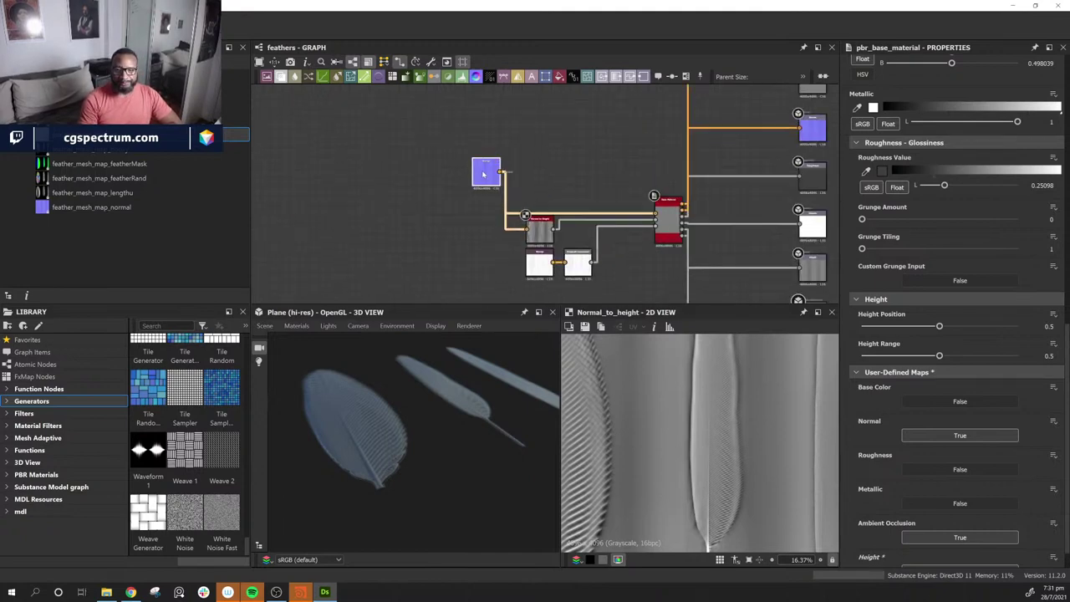
left_click_drag(485, 172, 380, 172)
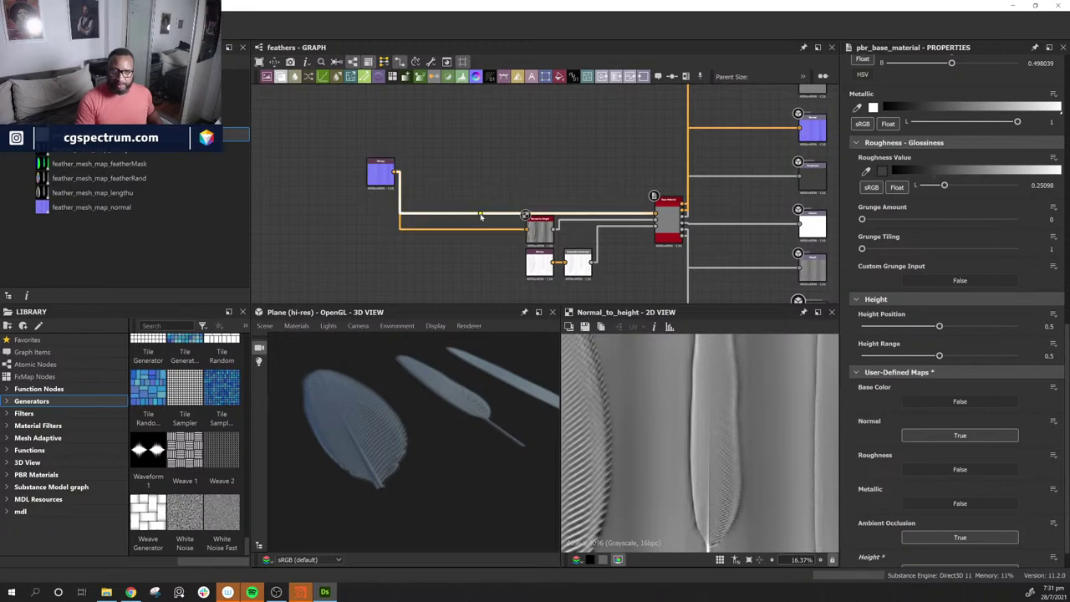
Step: Insert a dot in the link from the normal Bitmap to Base Material and place it above Base Material to reroute the link
left_click_drag(481, 213, 492, 198)
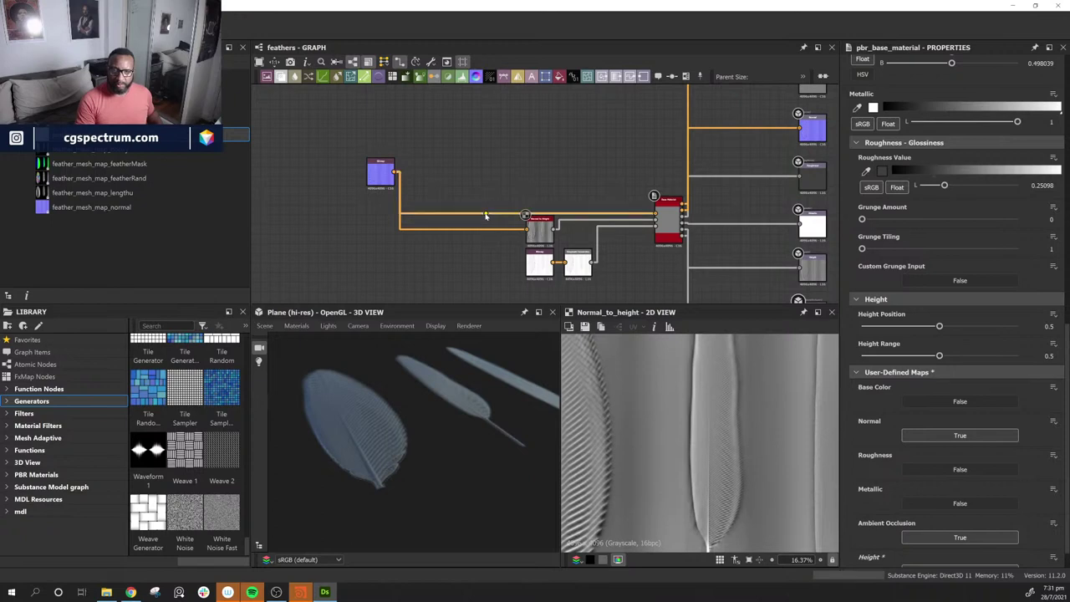
left_click(606, 225)
mouse_move(569, 118)
middle_mouse_down()
mouse_move(574, 194)
mouse_move(564, 128)
middle_mouse_up()
scroll(508, 197, "up", 3)
middle_click_drag(510, 234, 542, 219)
left_click_drag(574, 191, 778, 127)
middle_click_drag(824, 173, 494, 267)
scroll(588, 236, "down", 4)
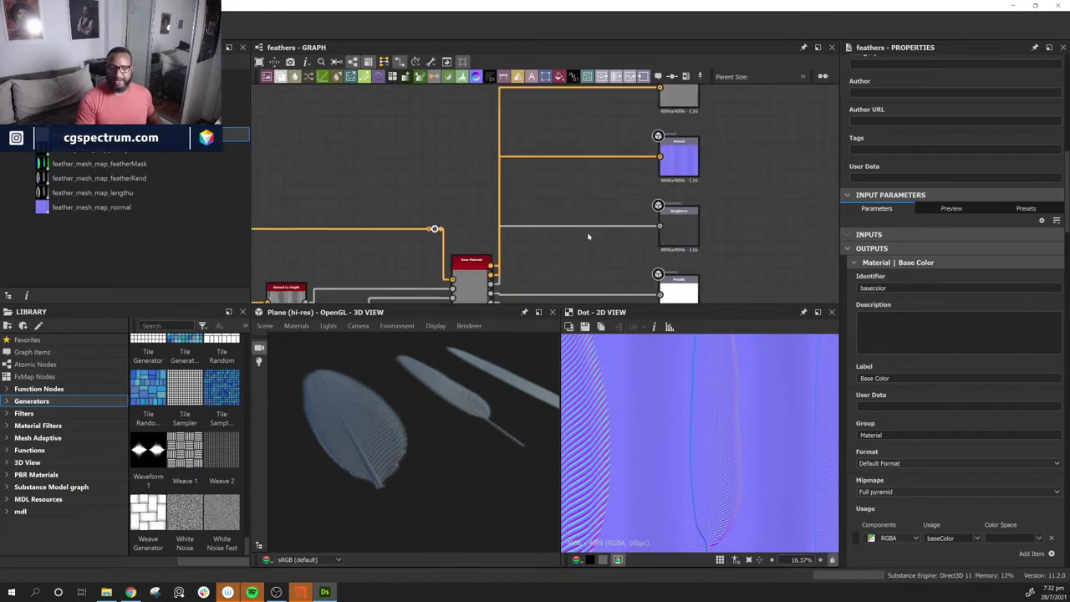
middle_click_drag(585, 257, 656, 214)
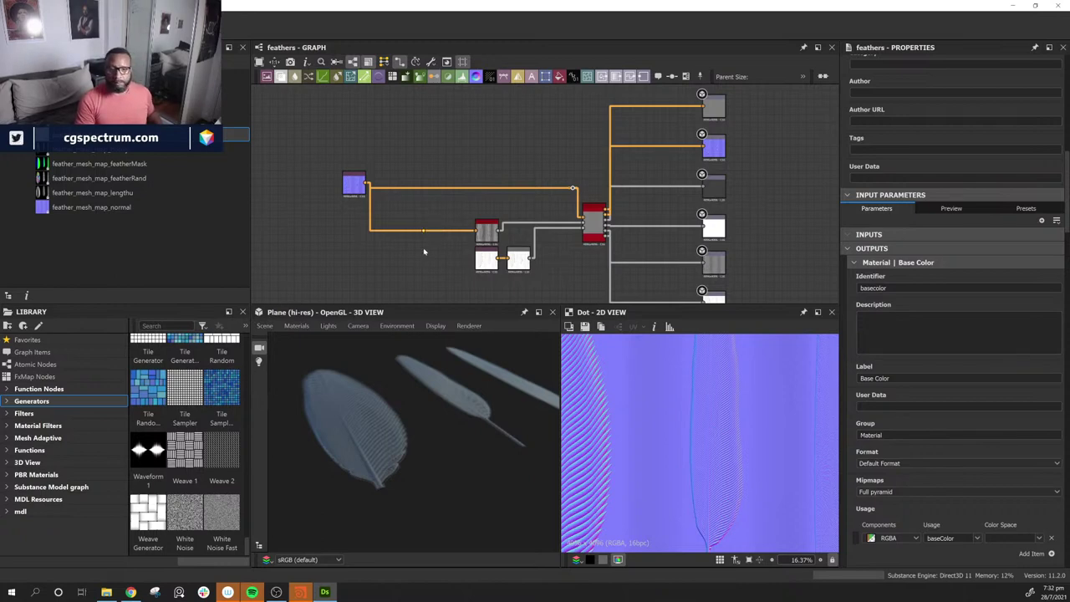
Step: Space out the Normal to Height node and the ambient occlusion node pair so their links to Base Material run clear
middle_click_drag(391, 266, 389, 268)
scroll(475, 250, "up", 2)
left_click_drag(490, 227, 523, 217)
middle_click_drag(637, 269, 670, 246)
left_click_drag(435, 277, 576, 254)
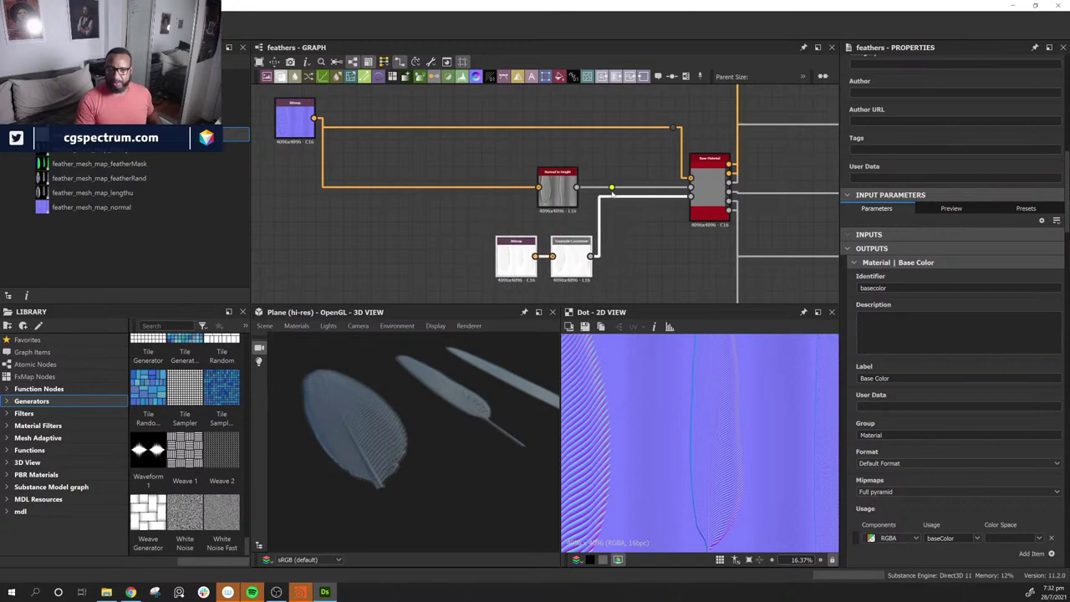
Step: Try a dot in the ambient occlusion link and restore the direct connection from Grayscale Conversion to Base Material
left_click(615, 197, "alt")
mouse_move(616, 197)
left_mouse_down()
mouse_move(662, 230)
mouse_move(636, 205)
mouse_move(673, 204)
mouse_move(600, 207)
left_mouse_up()
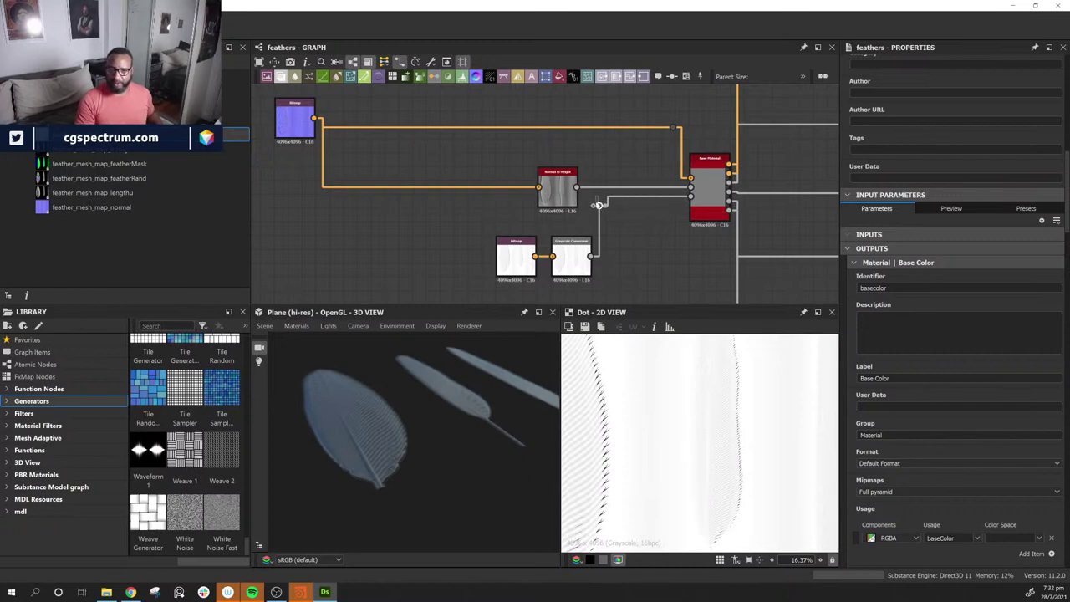
left_click(600, 204)
key("Delete")
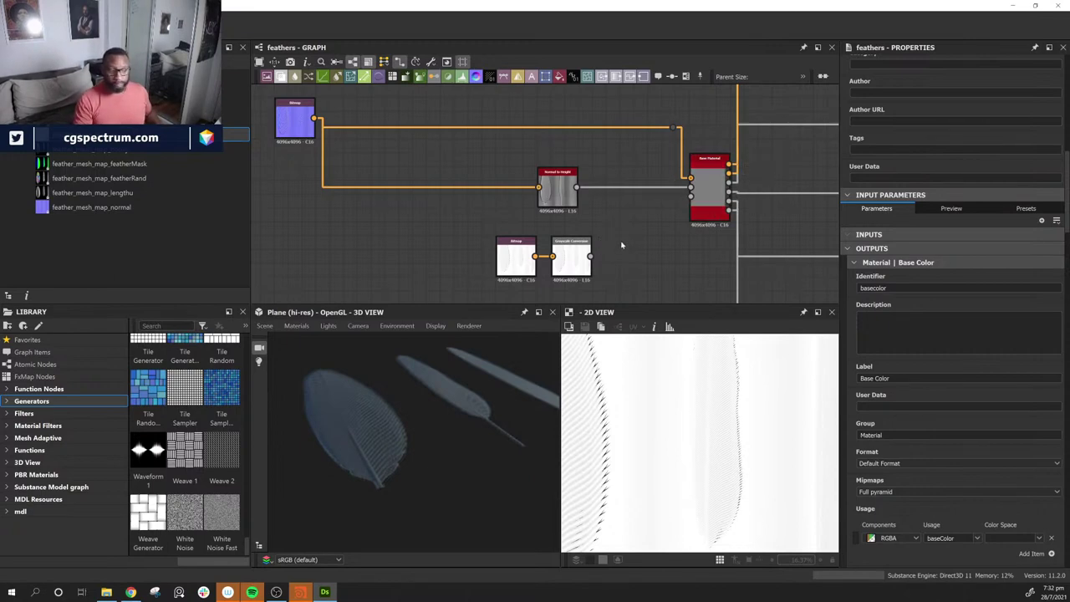
left_click_drag(591, 256, 690, 196)
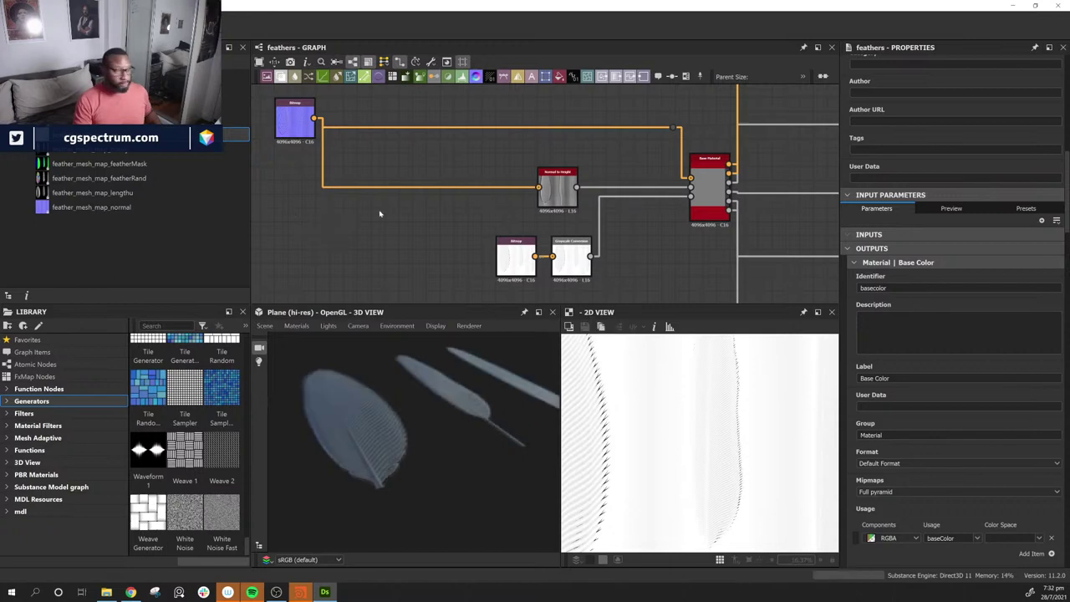
Step: Reposition the normal Bitmap lower and slightly closer to Normal to Height, and nudge Normal to Height towards Base Material
middle_click_drag(313, 214, 418, 237)
middle_click_drag(469, 195, 418, 213)
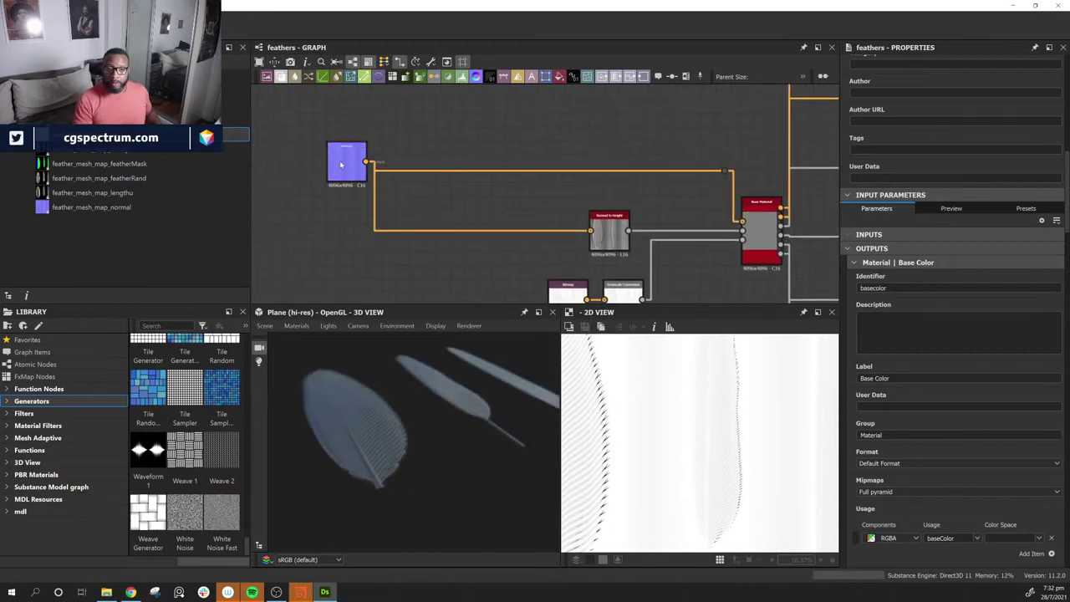
left_click_drag(341, 164, 313, 174)
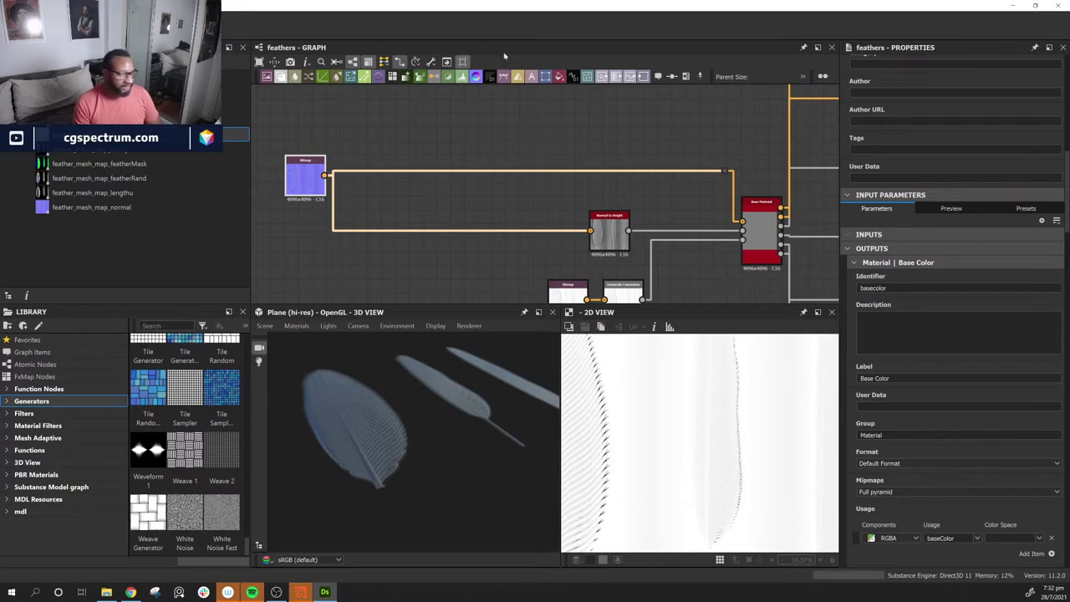
middle_click_drag(471, 216, 624, 170)
left_click_drag(443, 115, 532, 145)
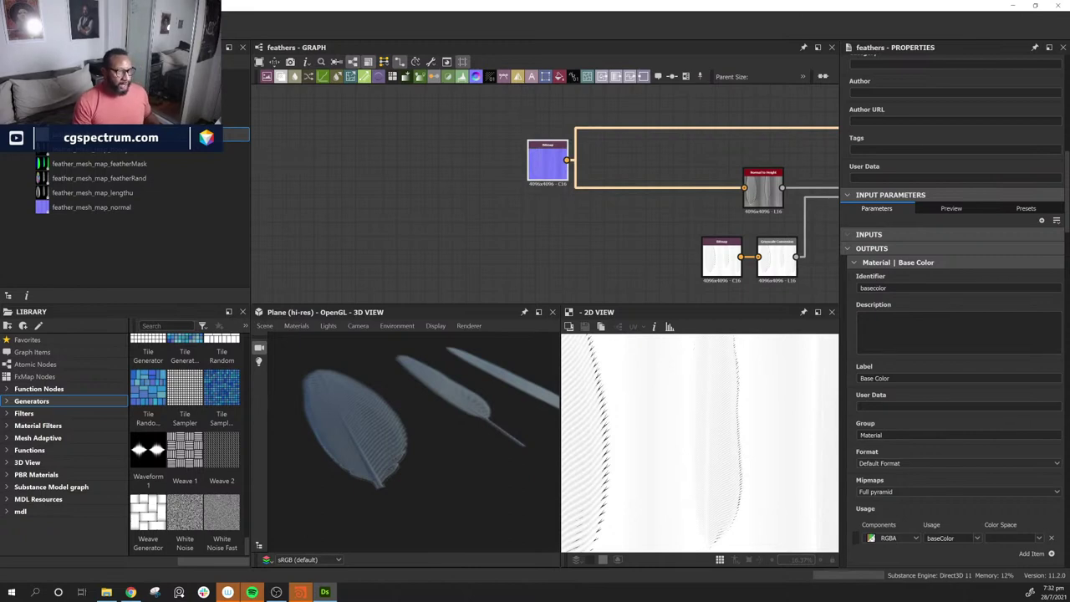
middle_click_drag(702, 158, 657, 186)
left_click_drag(502, 188, 479, 180)
middle_click_drag(664, 171, 420, 134)
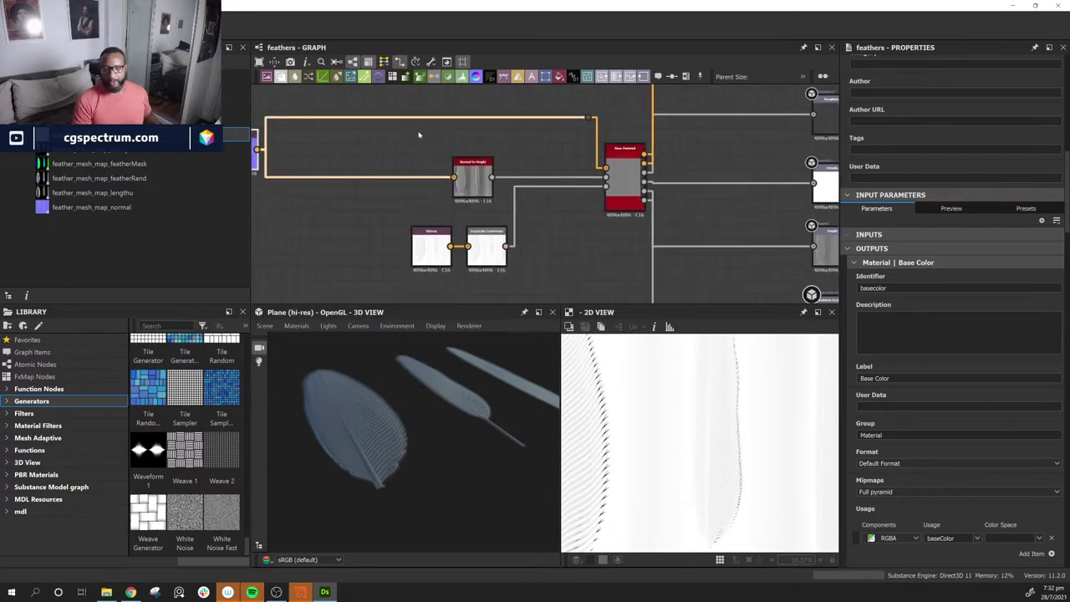
mouse_move(476, 178)
left_mouse_down()
mouse_move(410, 179)
mouse_move(483, 178)
left_mouse_up()
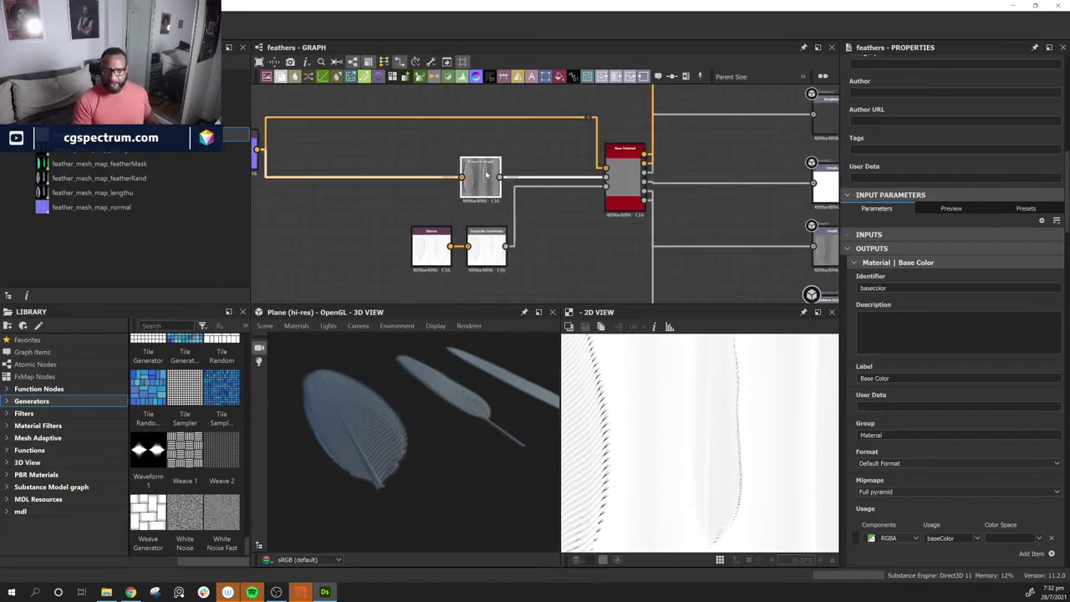
middle_click_drag(576, 143, 754, 137)
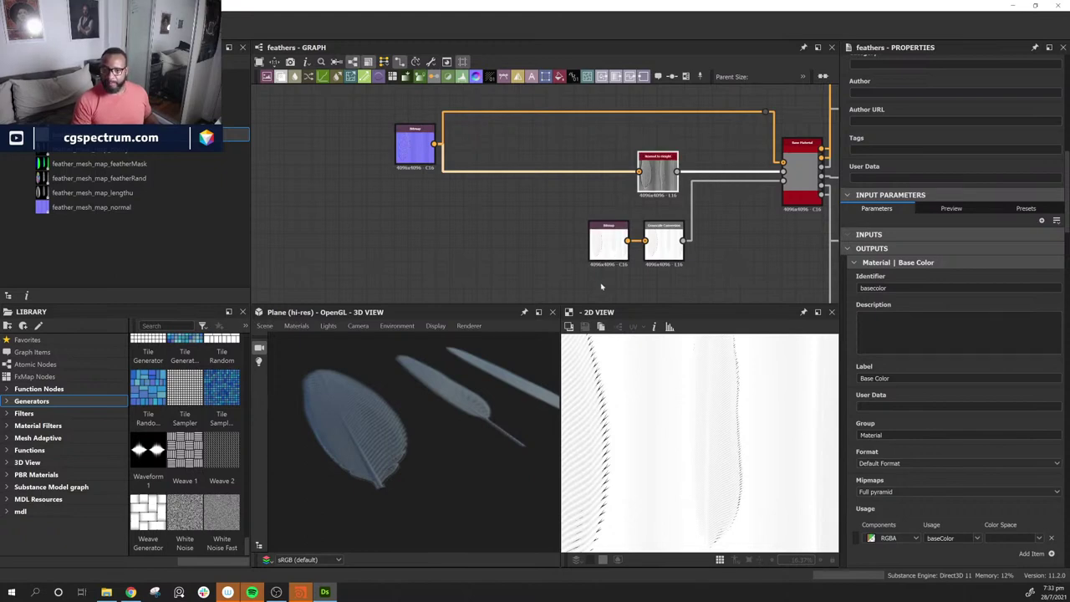
left_click_drag(577, 287, 689, 230)
Step: Enable the user-defined Roughness map on the Base Material node by setting it to True
middle_click_drag(681, 234, 579, 230)
left_click(715, 147)
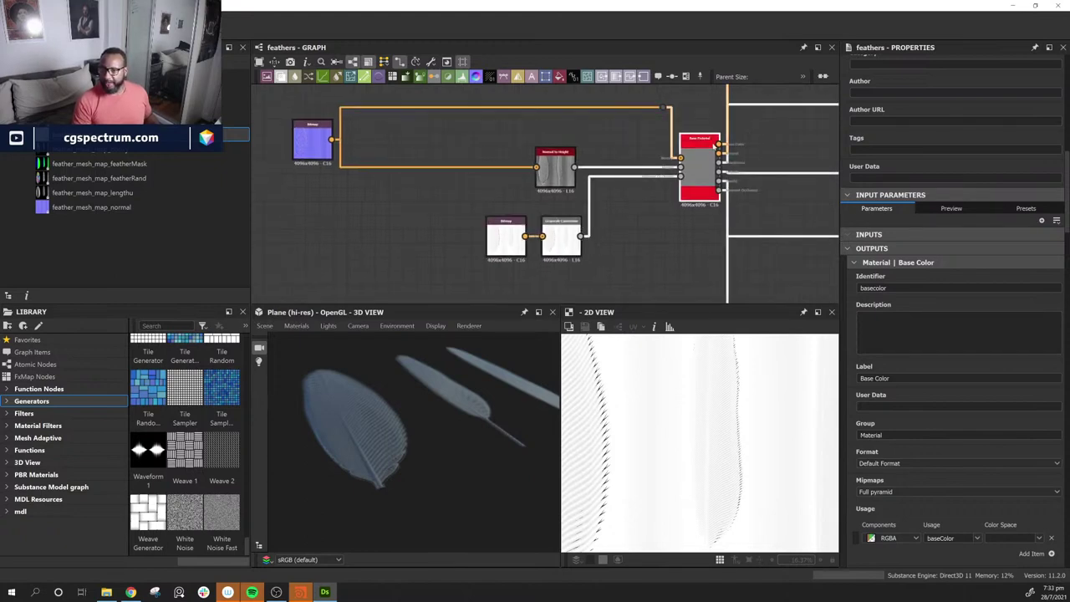
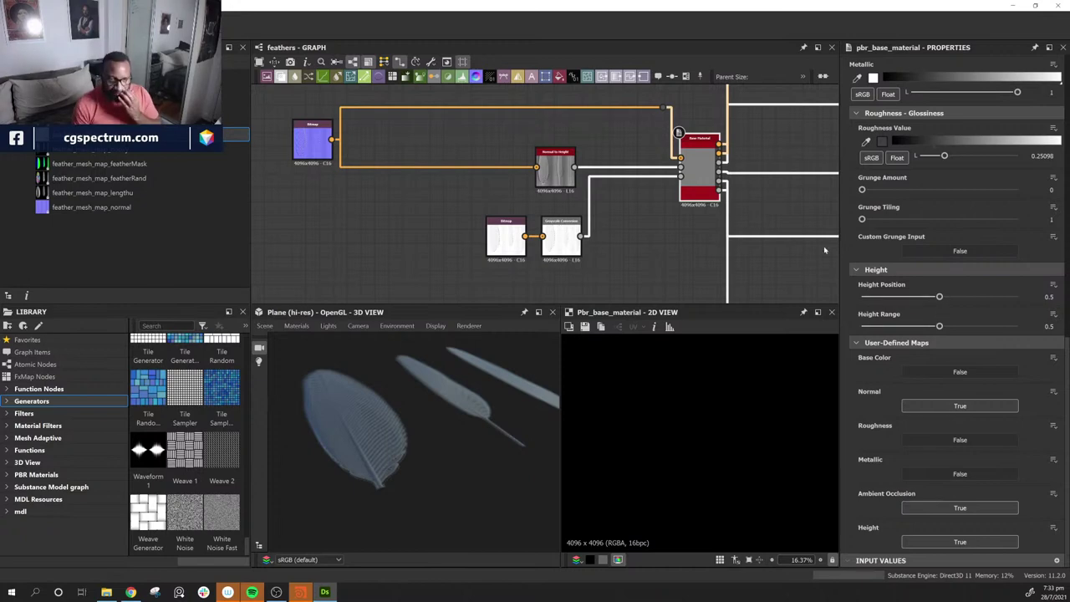
left_click(962, 440)
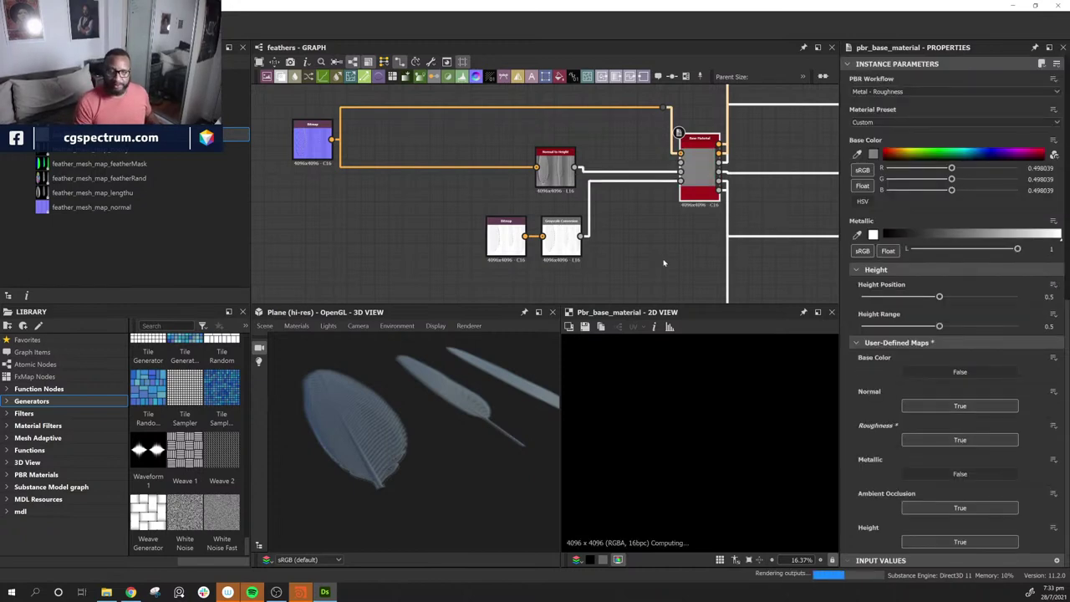
Step: Add feather_mesh_map_lengthu to the graph as a Bitmap node and place it upstream of and below the normal Bitmap
middle_click_drag(370, 258, 506, 211)
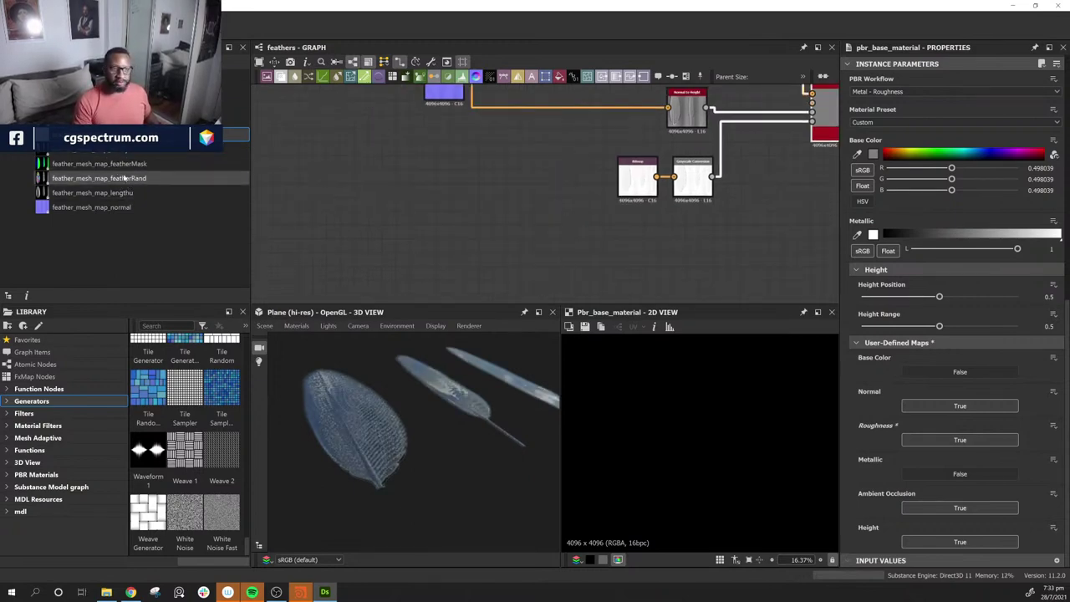
left_click_drag(124, 193, 485, 163)
middle_click_drag(600, 234, 658, 277)
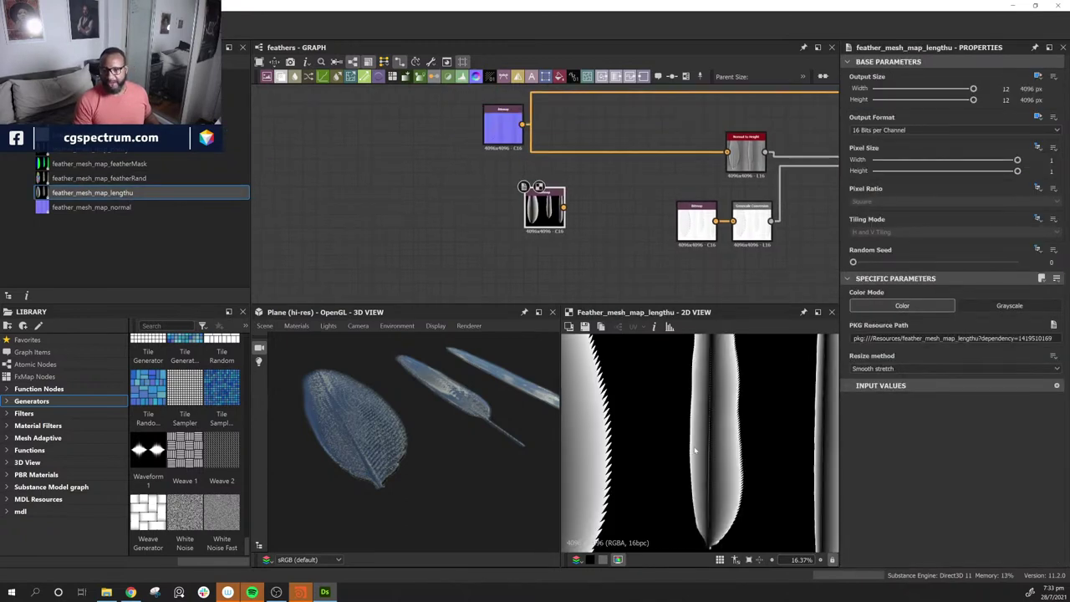
scroll(701, 448, "down", 4)
left_click_drag(545, 209, 505, 196)
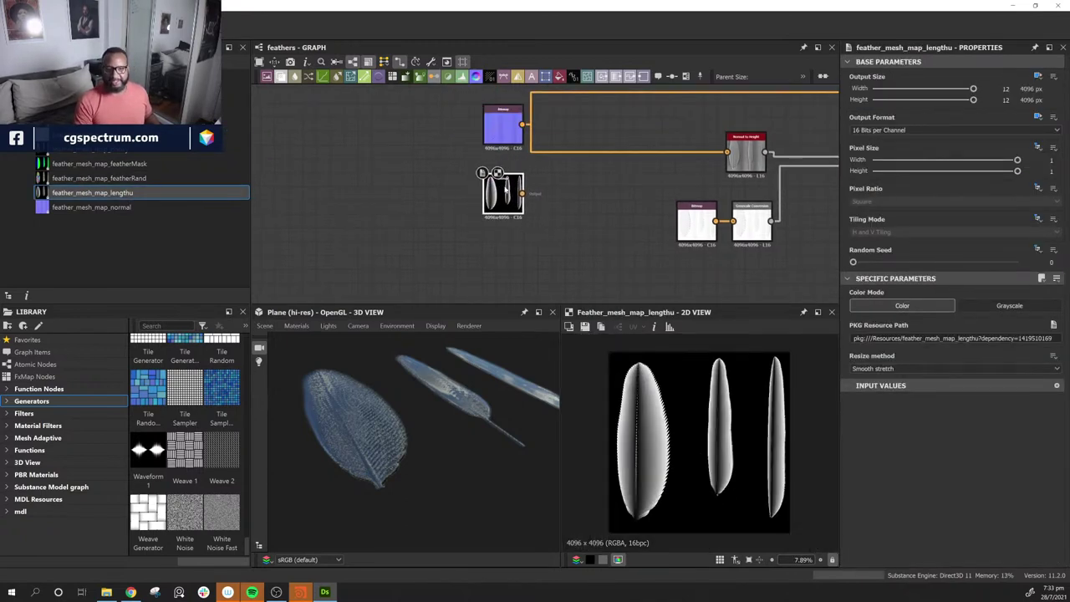
middle_click_drag(611, 294, 647, 256)
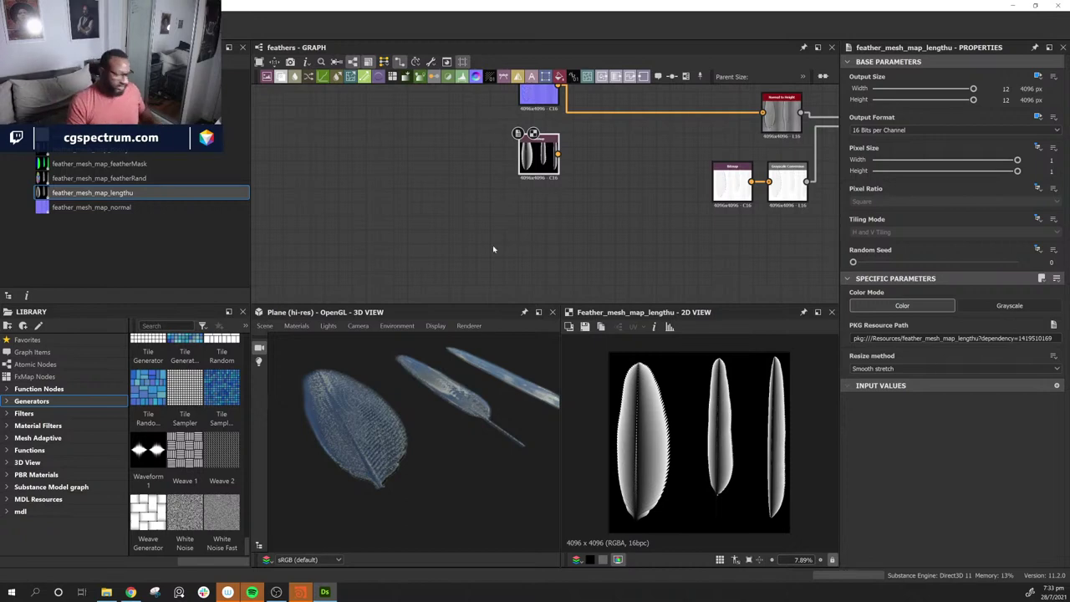
left_click_drag(467, 413, 385, 482)
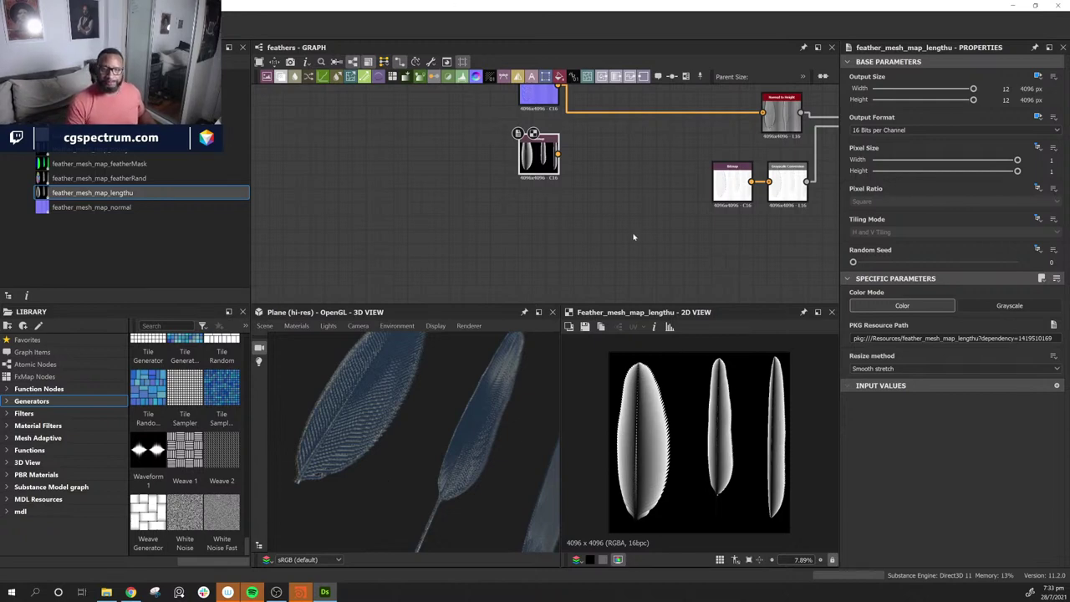
middle_click_drag(633, 226, 631, 301)
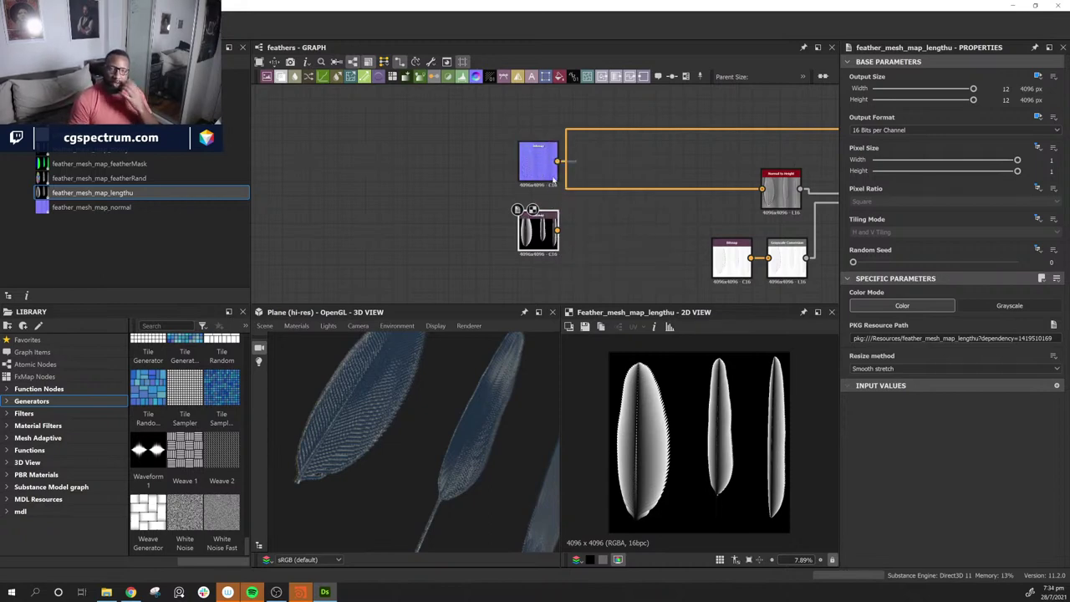
left_click_drag(537, 237, 420, 224)
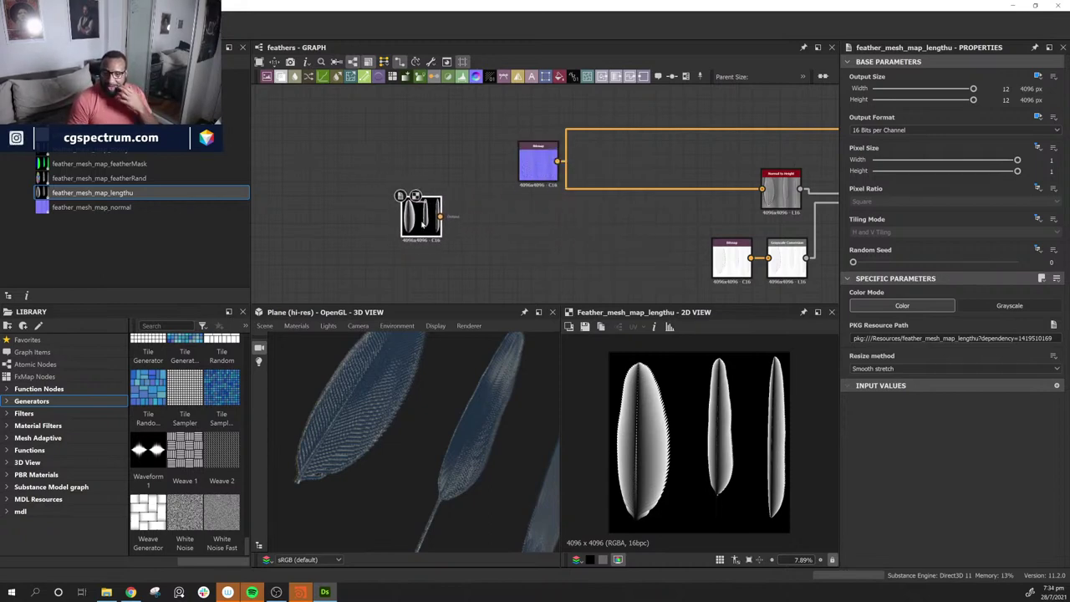
Step: Examine the feather_mesh_map_lengthu gradient across the feathers up close in the 2D view
middle_click_drag(508, 219, 612, 177)
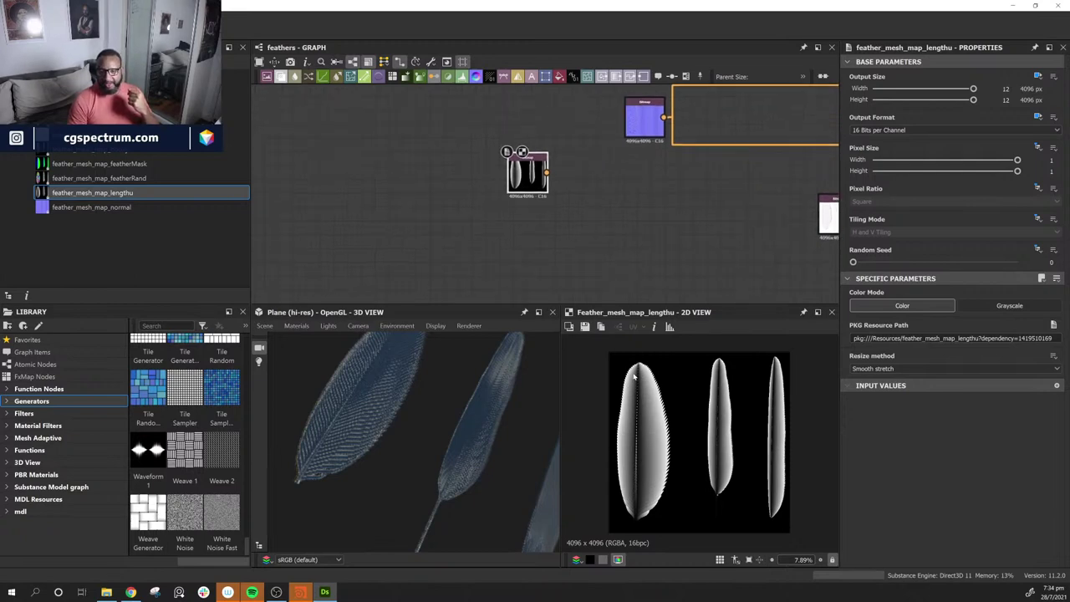
scroll(675, 503, "up", 4)
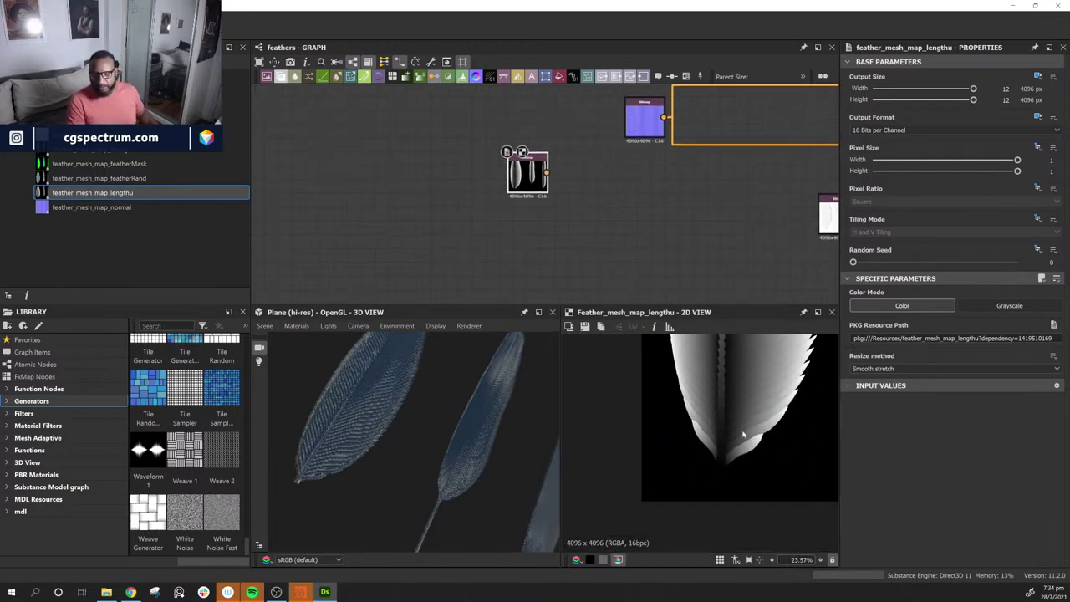
middle_click_drag(746, 441, 704, 468)
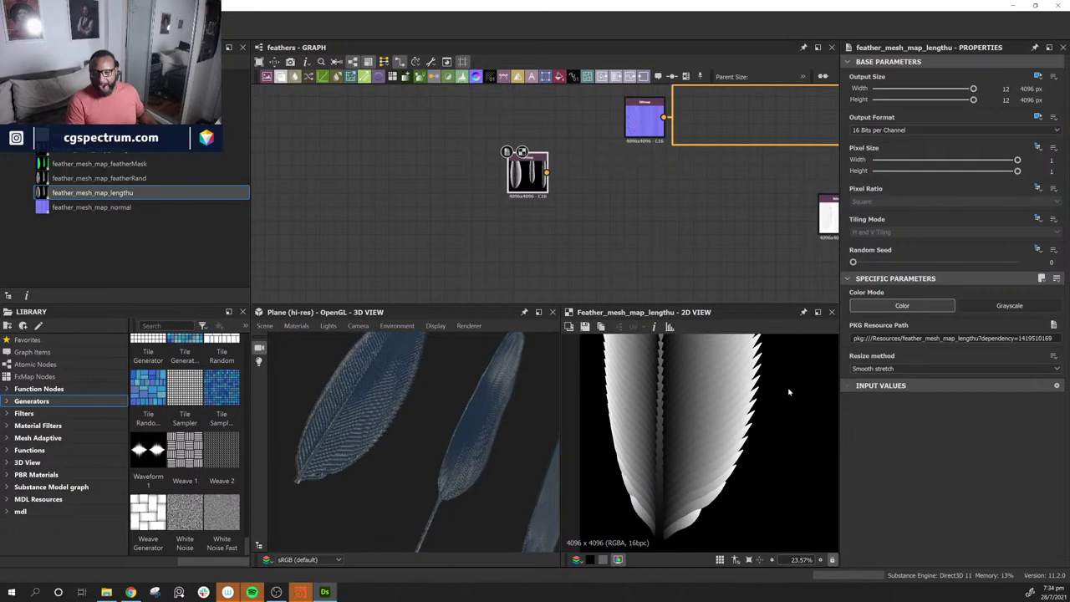
middle_click_drag(788, 391, 647, 310)
middle_click_drag(636, 501, 667, 276)
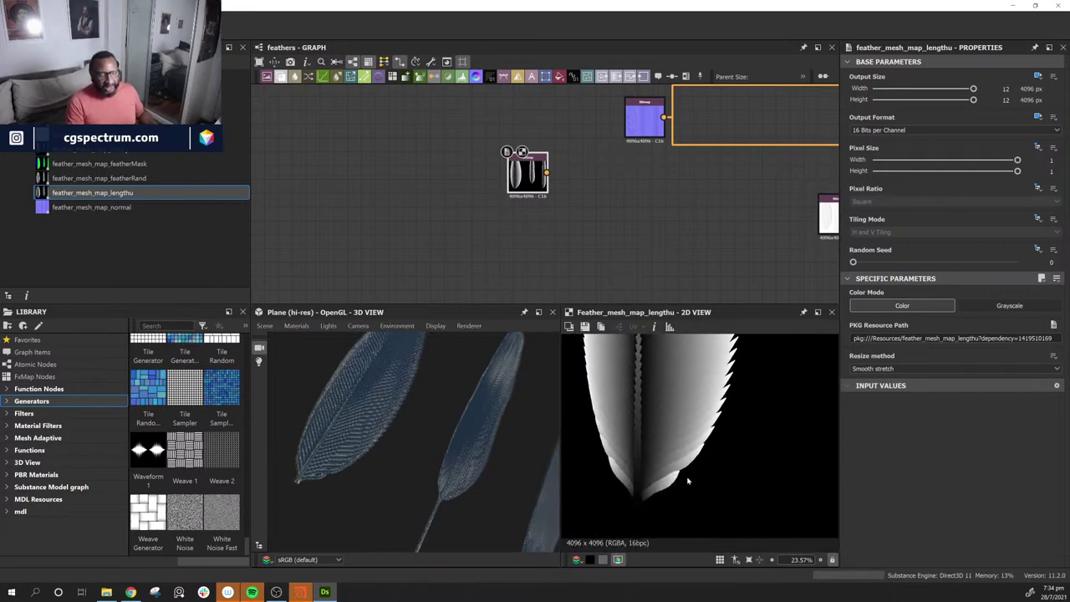
middle_click_drag(649, 507, 697, 472)
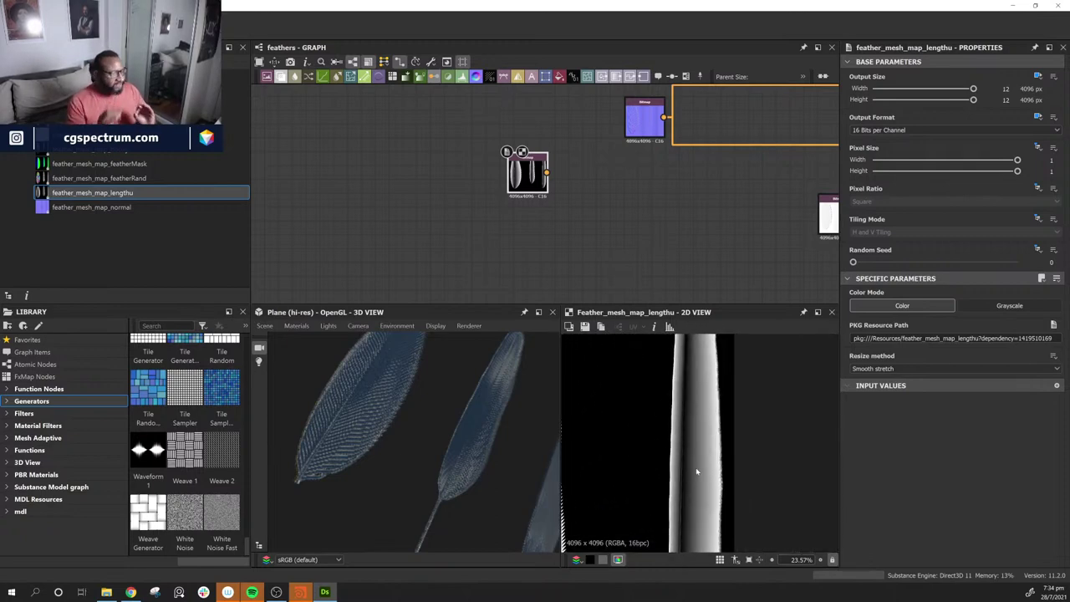
Step: Add a Gradient Linear 1 node beneath the feather_mesh_map_lengthu Bitmap and frame its full gradient in the 2D view
mouse_move(573, 213)
middle_mouse_down()
mouse_move(650, 201)
mouse_move(577, 198)
middle_mouse_up()
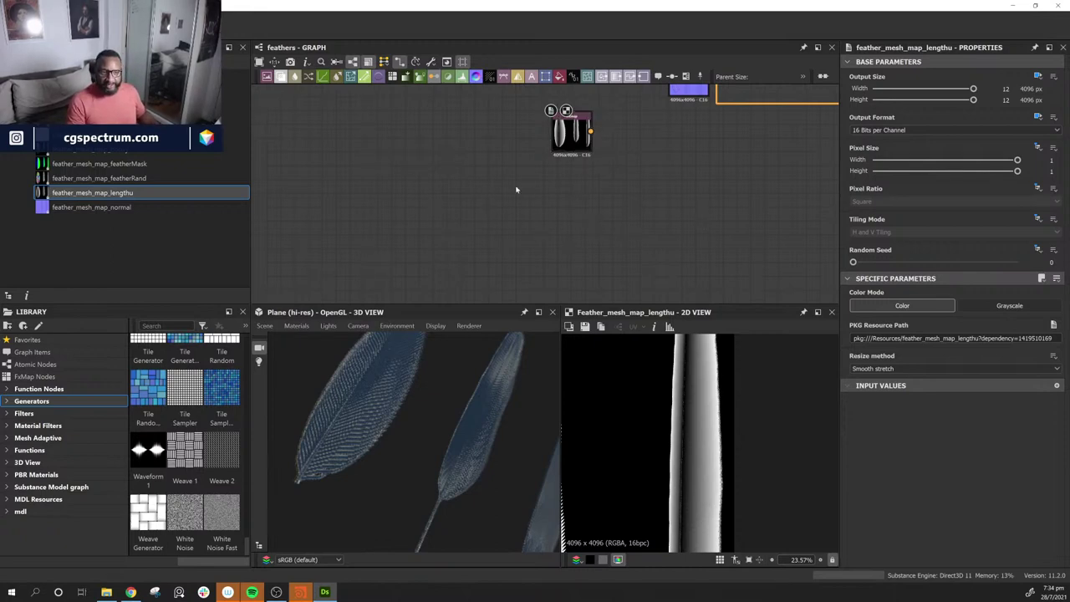
key("space")
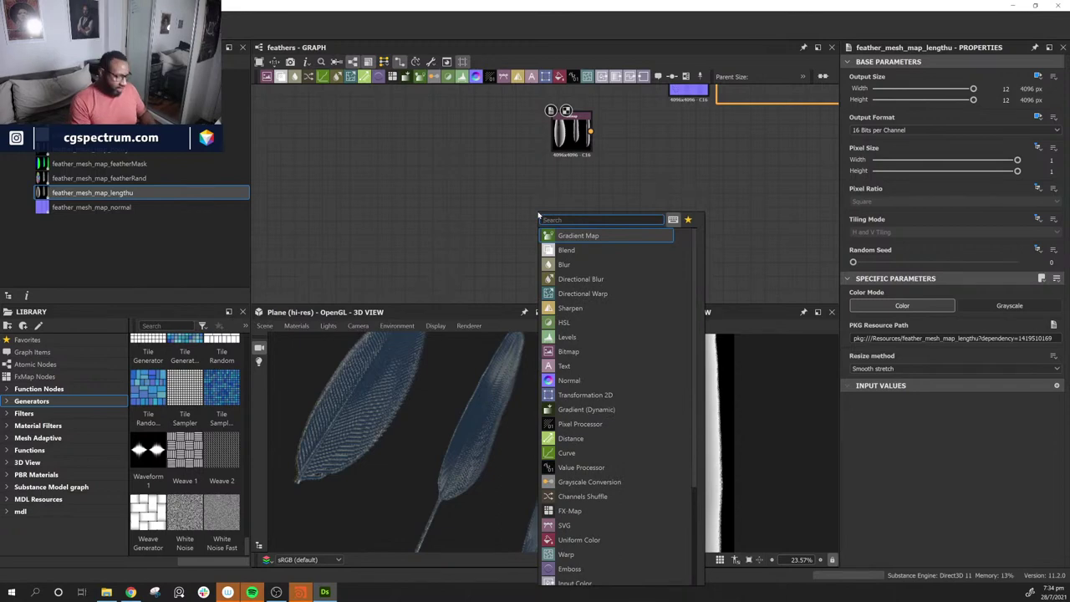
type("gra")
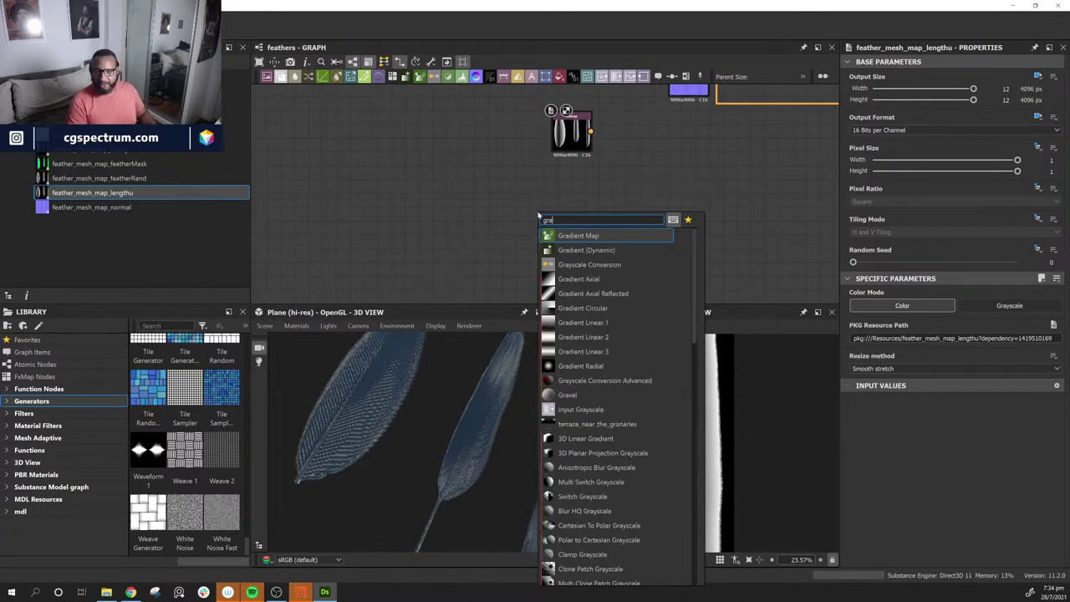
key("Down")
key("Up")
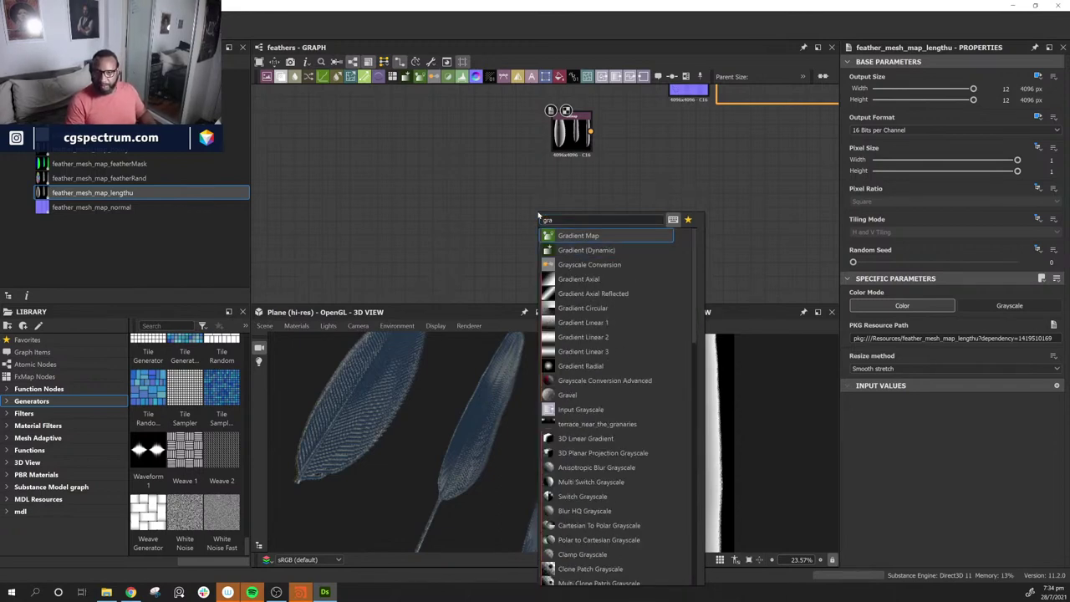
key("Down")
key("Down")
key("Down")
key("Down")
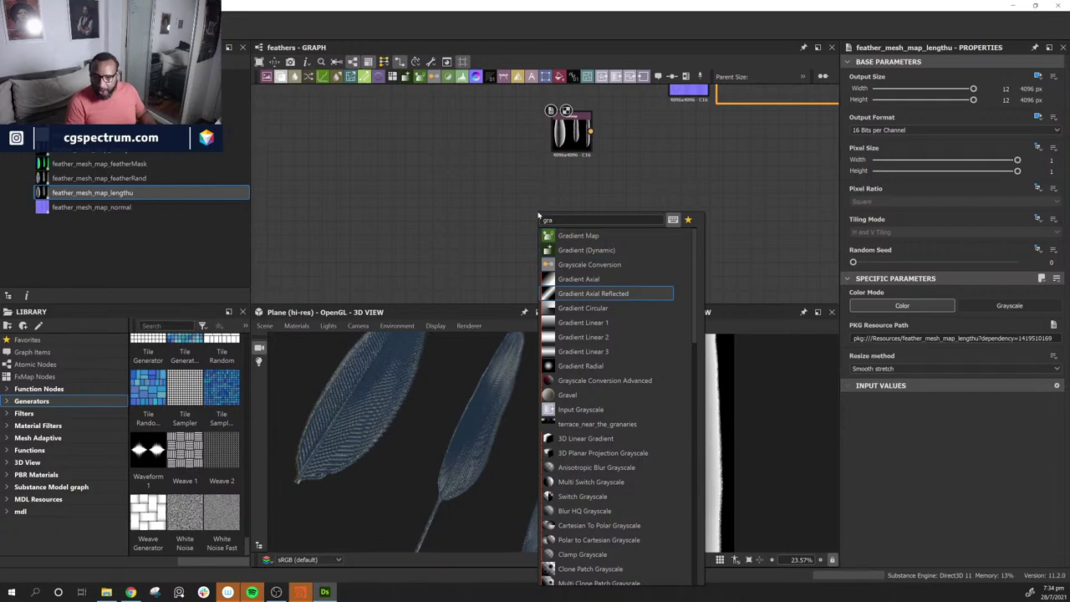
key("Down")
key("Down")
key("Return")
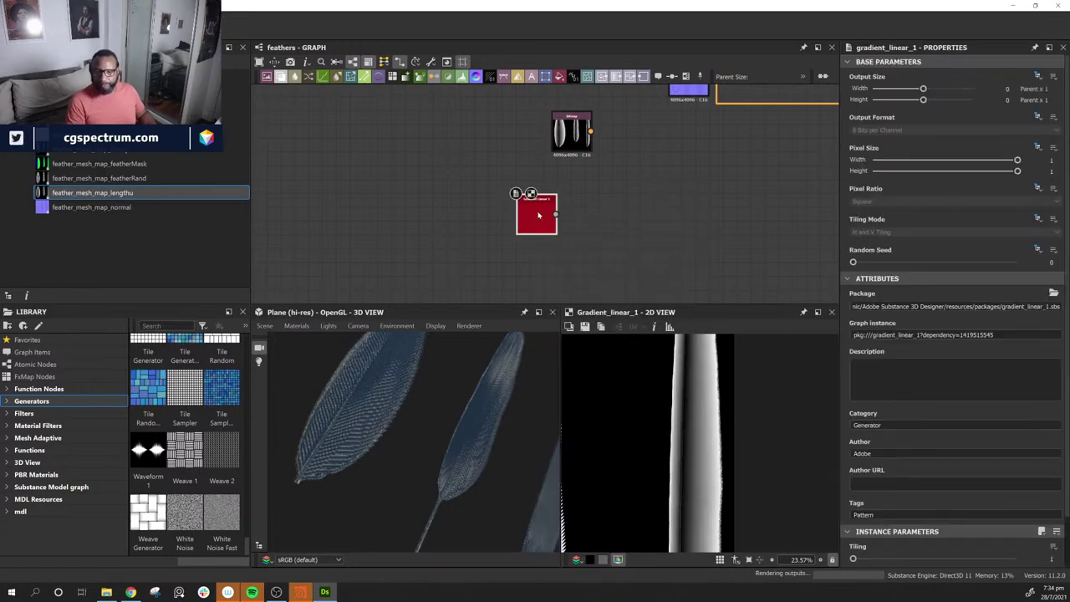
middle_click_drag(700, 473, 818, 470)
scroll(760, 468, "down", 7)
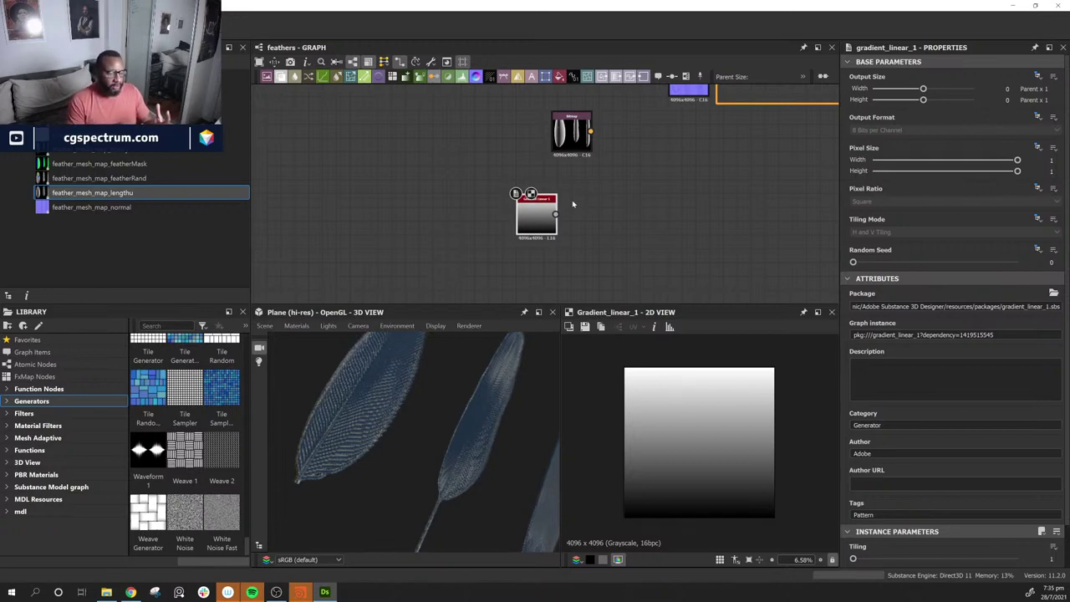
Step: Move the Base Color output node horizontally farther from Base Material, out of the column of outputs
middle_click_drag(743, 166, 573, 196)
scroll(580, 198, "down", 3)
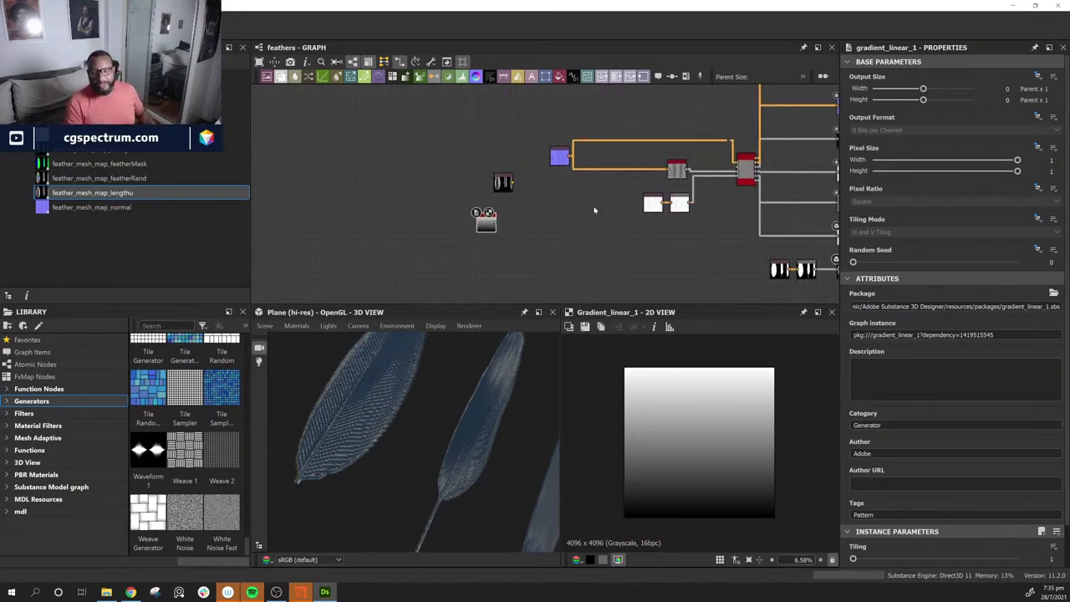
middle_click_drag(610, 233, 489, 259)
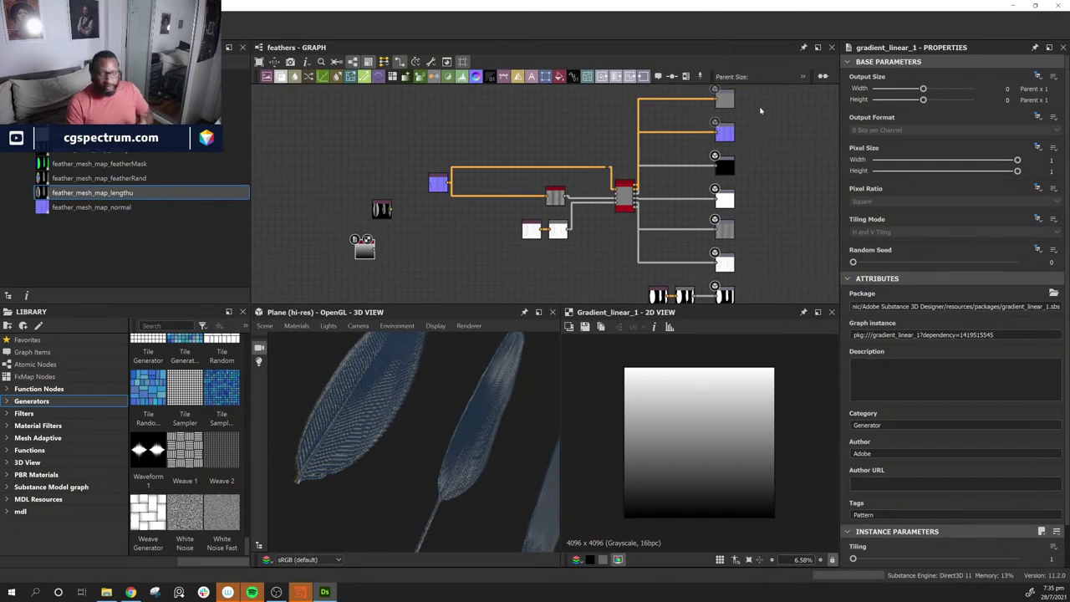
middle_click_drag(760, 109, 724, 170)
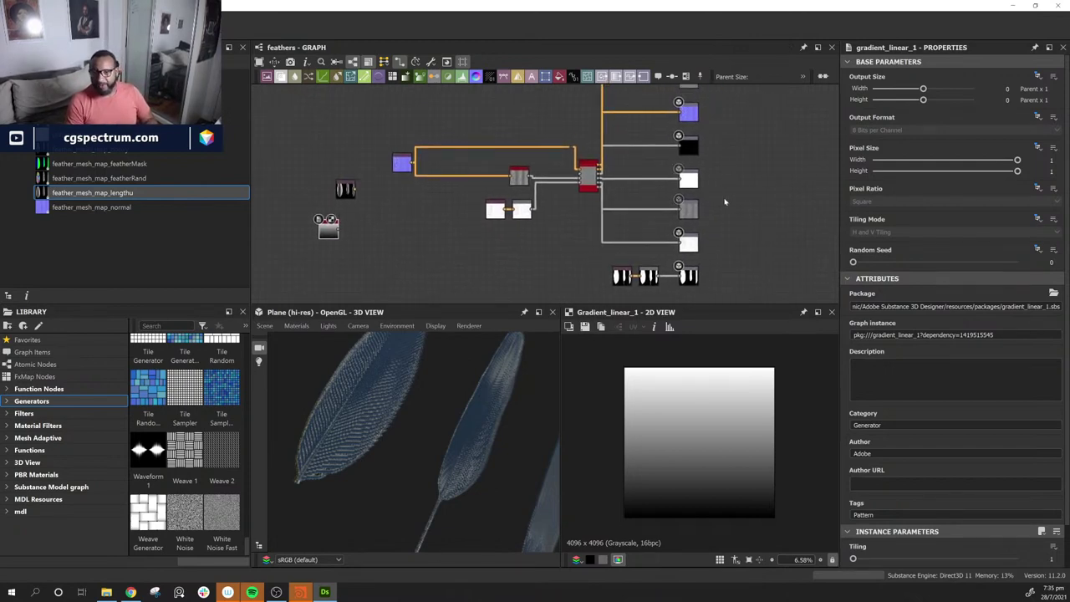
middle_click_drag(738, 235, 736, 244)
left_click_drag(719, 143, 678, 261)
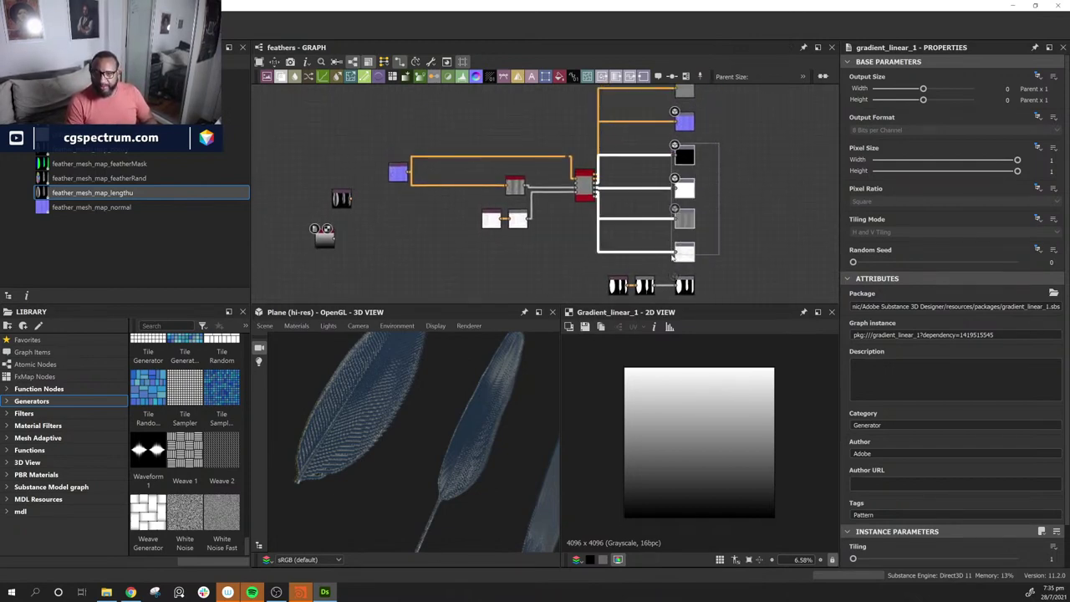
scroll(719, 226, "up", 3)
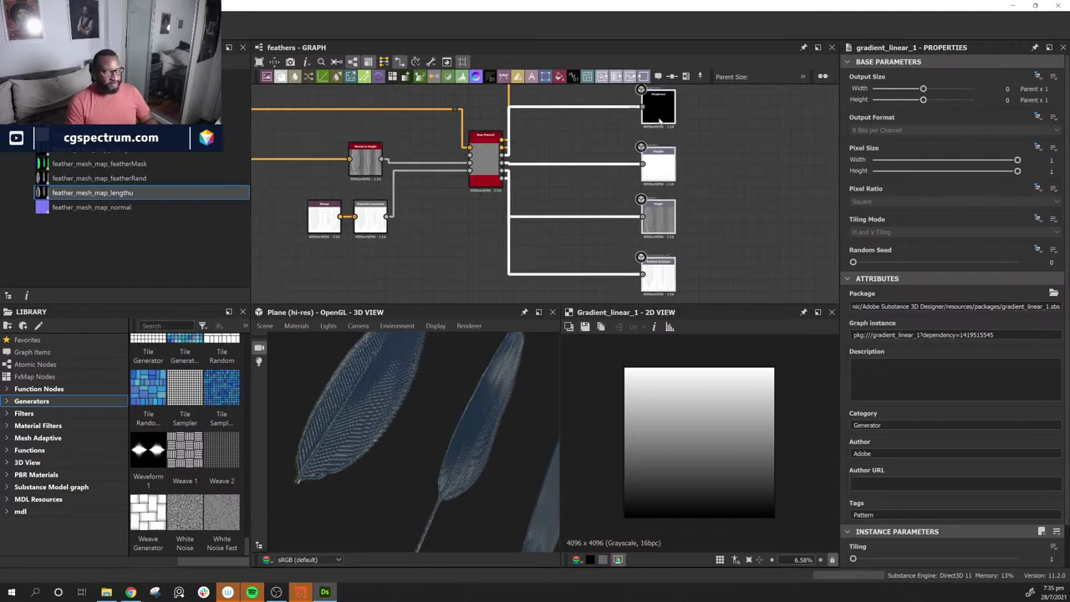
middle_click_drag(750, 91, 724, 245)
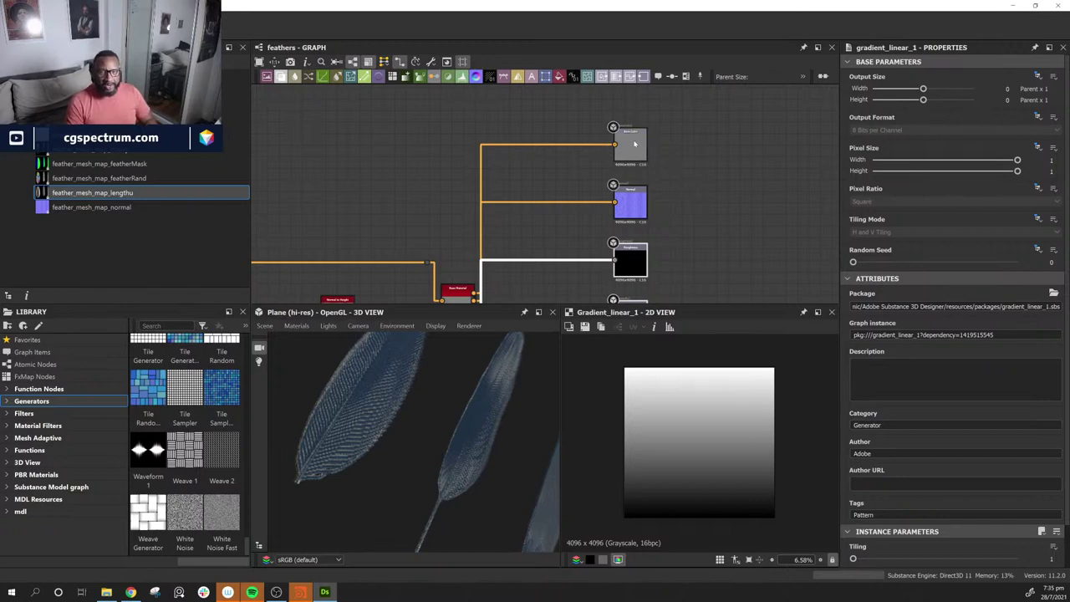
left_click_drag(635, 150, 732, 156)
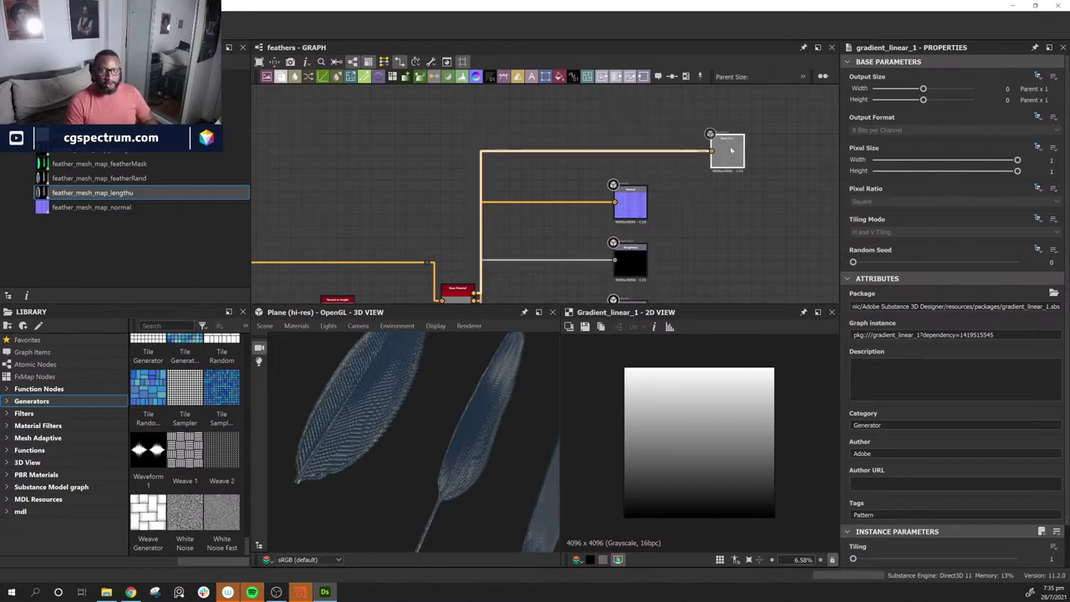
Step: Move the Normal output node horizontally farther from Base Material, staggering it between the Base Color and Roughness outputs
left_click_drag(633, 209, 679, 192)
middle_click_drag(764, 183, 776, 102)
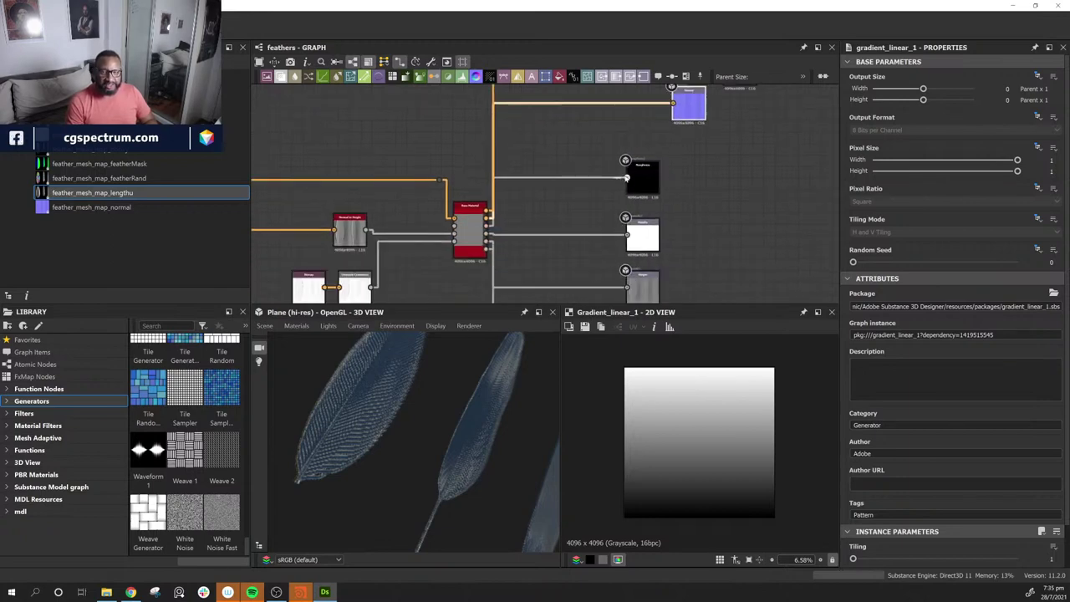
middle_click_drag(762, 260, 772, 148)
middle_click_drag(711, 178, 614, 244)
scroll(645, 219, "down", 3)
middle_click_drag(648, 213, 638, 236)
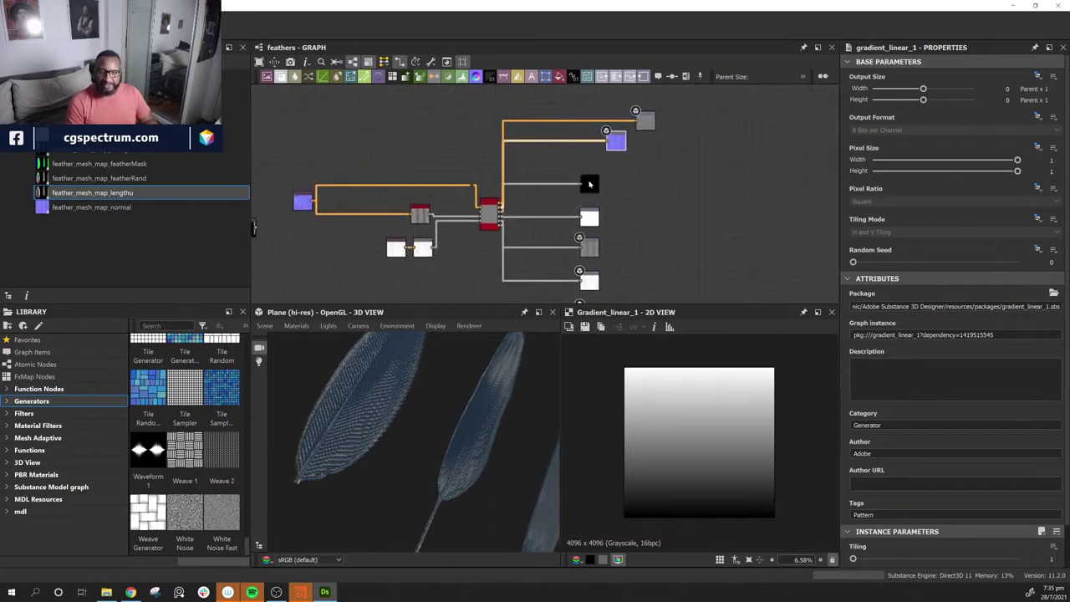
middle_click_drag(647, 276, 639, 209)
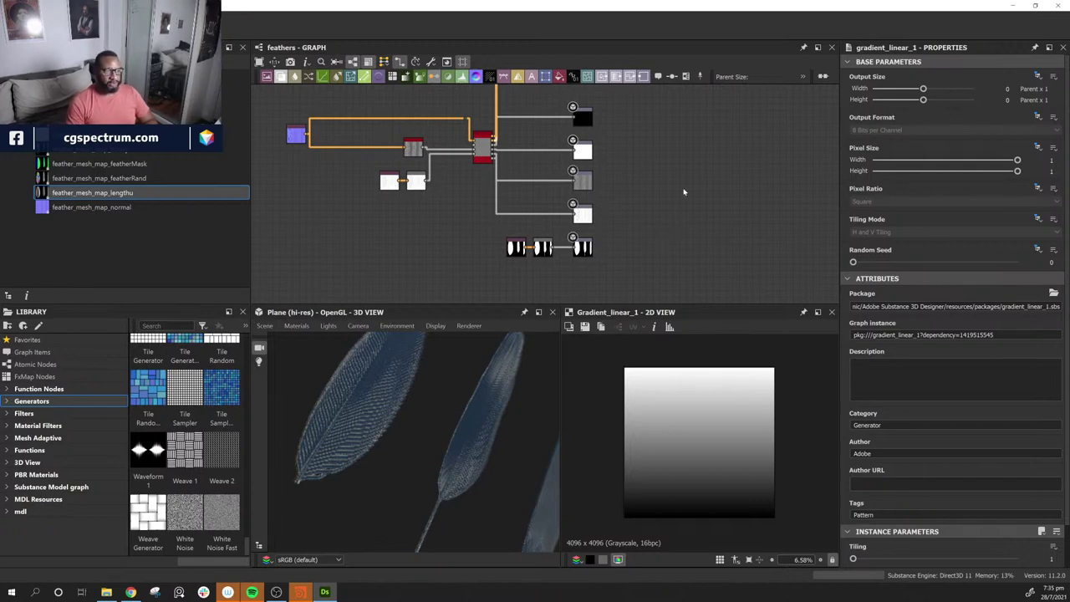
middle_click_drag(649, 110, 652, 171)
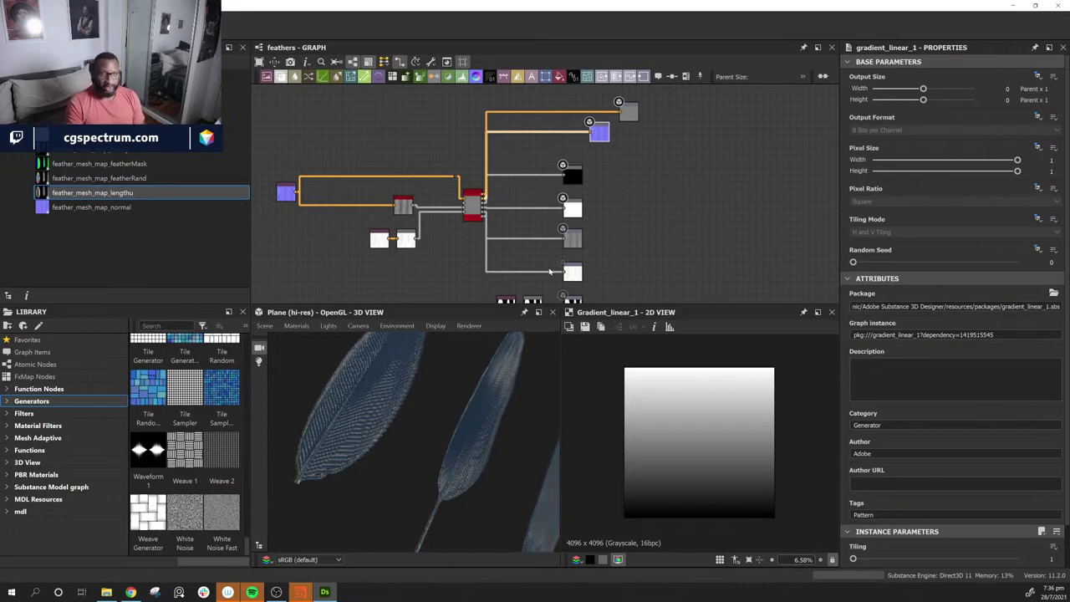
Step: Nudge the lengthu Bitmap slightly and move the Gradient Linear 1 node away from it into open graph space
middle_click_drag(233, 224, 370, 225)
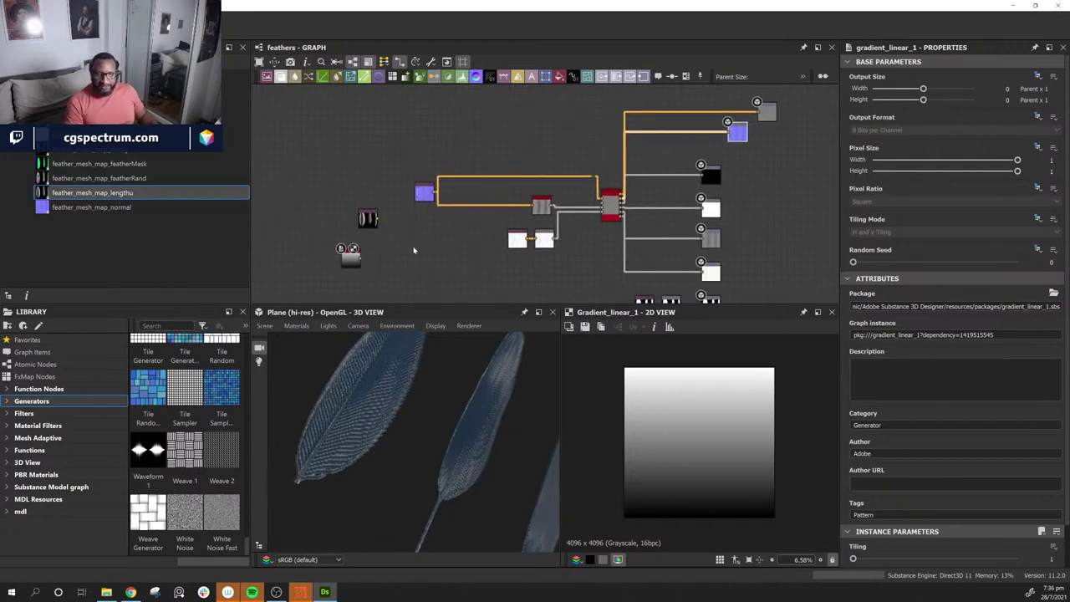
left_click_drag(371, 225, 372, 223)
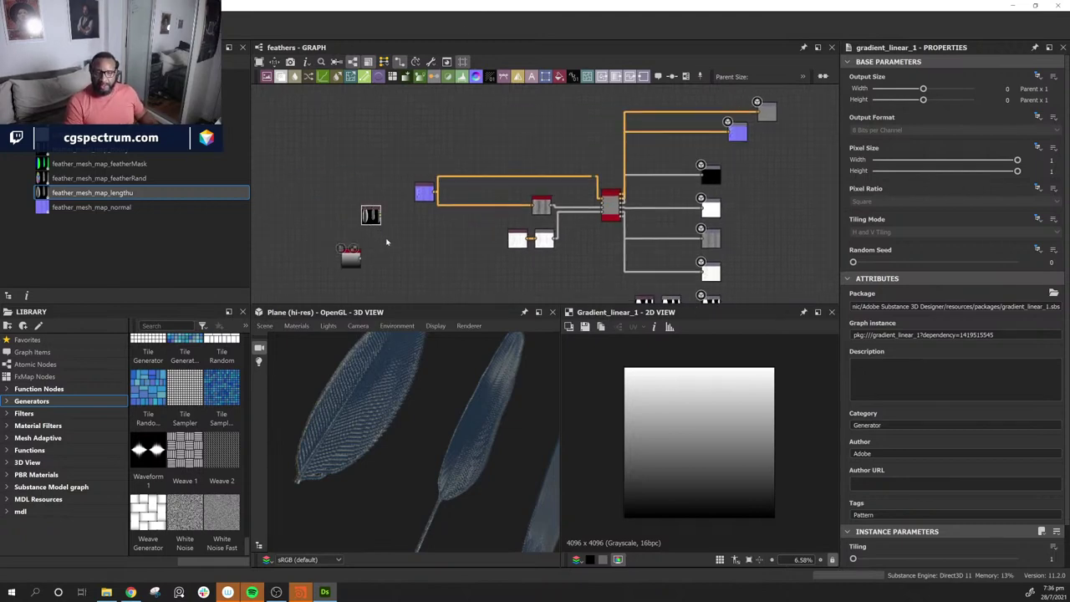
middle_click_drag(386, 242, 588, 160)
scroll(507, 197, "up", 5)
middle_click_drag(645, 215, 575, 268)
left_click_drag(570, 209, 453, 230)
scroll(554, 250, "down", 1)
scroll(557, 232, "up", 1)
middle_click_drag(612, 218, 531, 191)
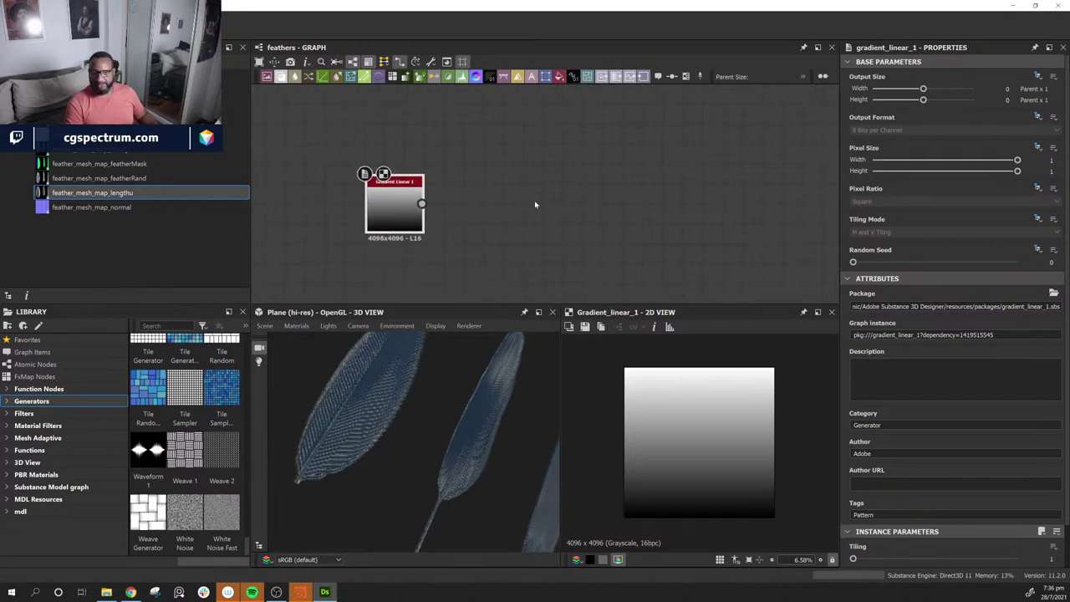
Step: Search the node list for "his" and look through the Histogram Range, Scan, Scan Non-Uniform, Select and Shift variants without adding one
left_click(537, 206)
key("space")
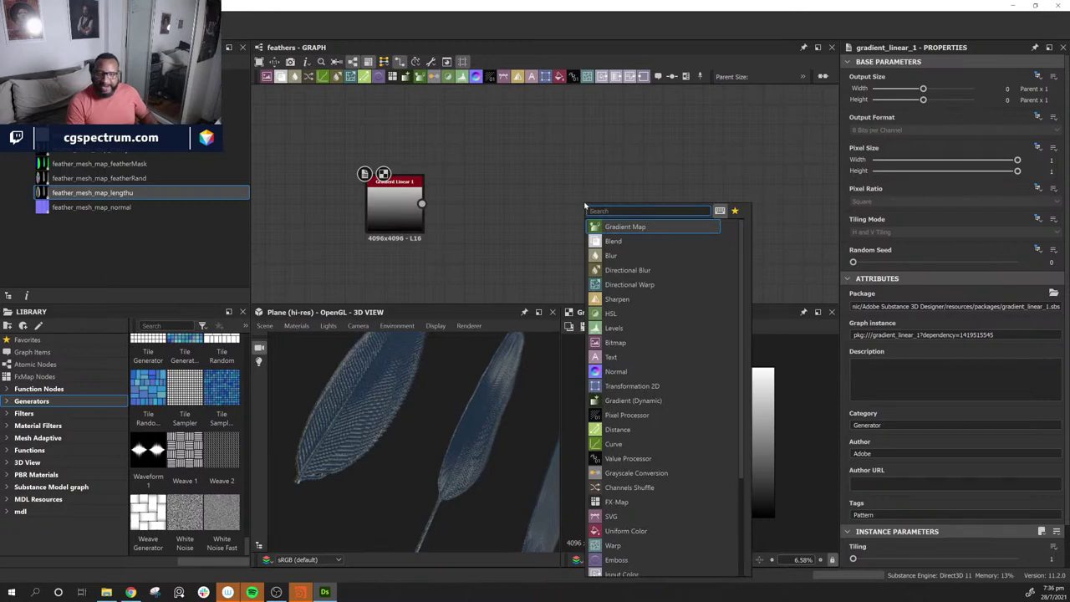
type("his")
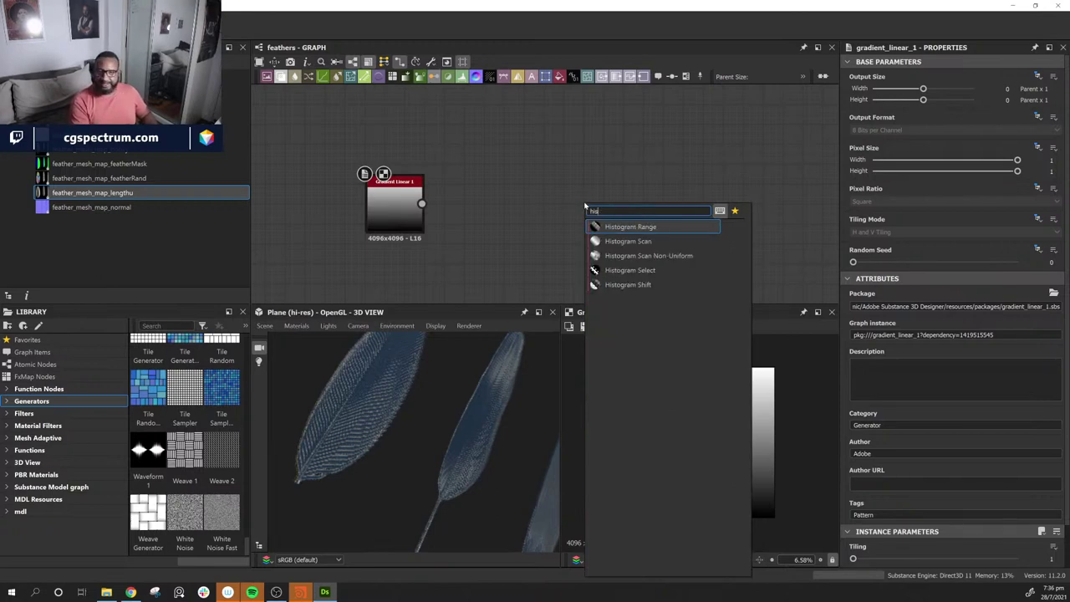
key("Down")
key("Down")
key("Down")
key("Down")
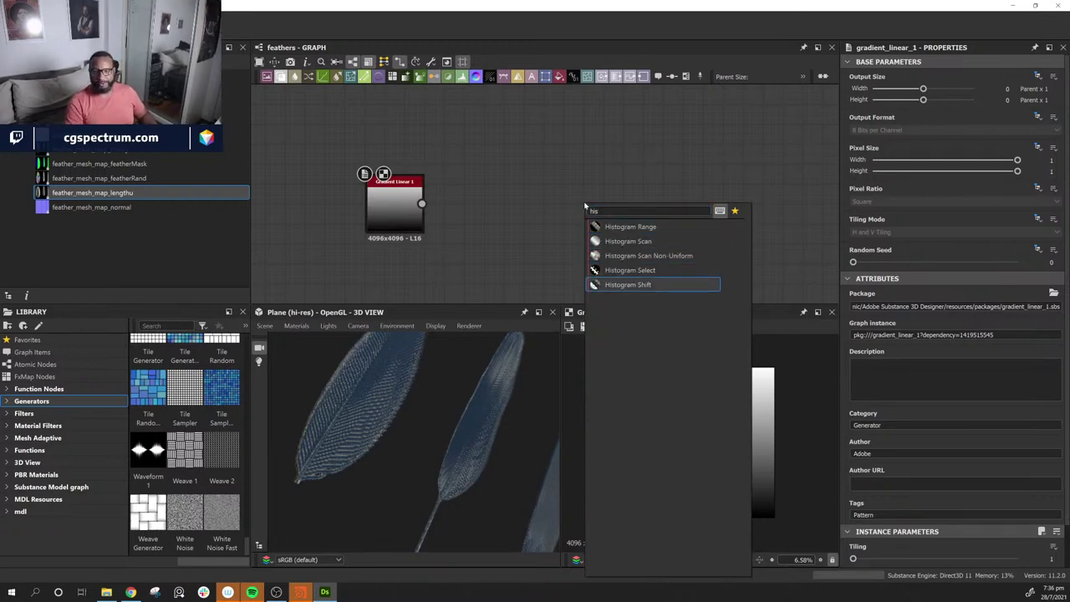
key("Up")
key("Up")
key("Up")
key("Up")
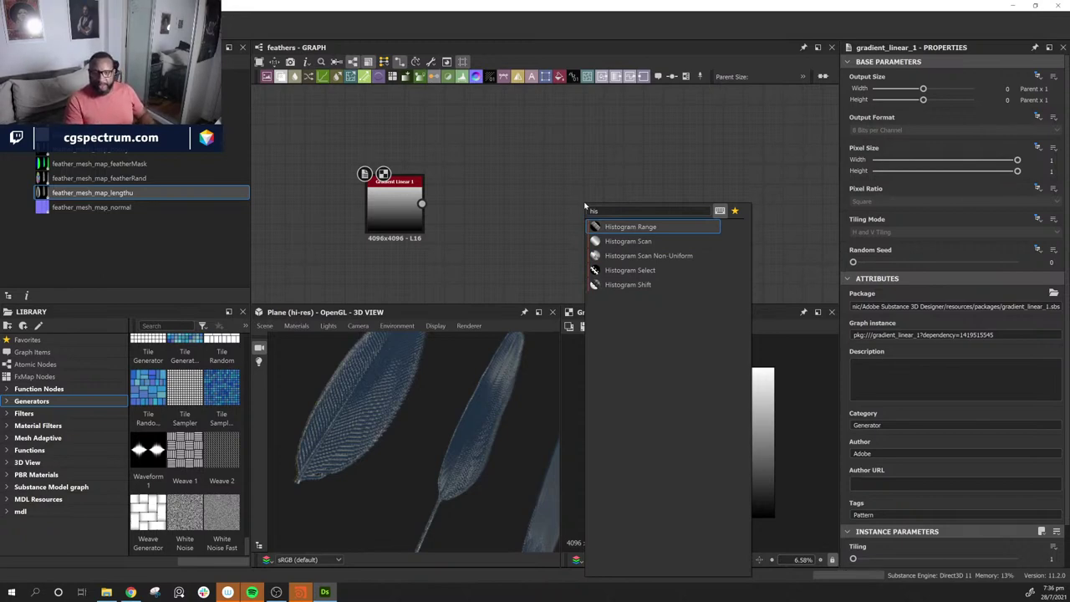
key("Down")
key("Down")
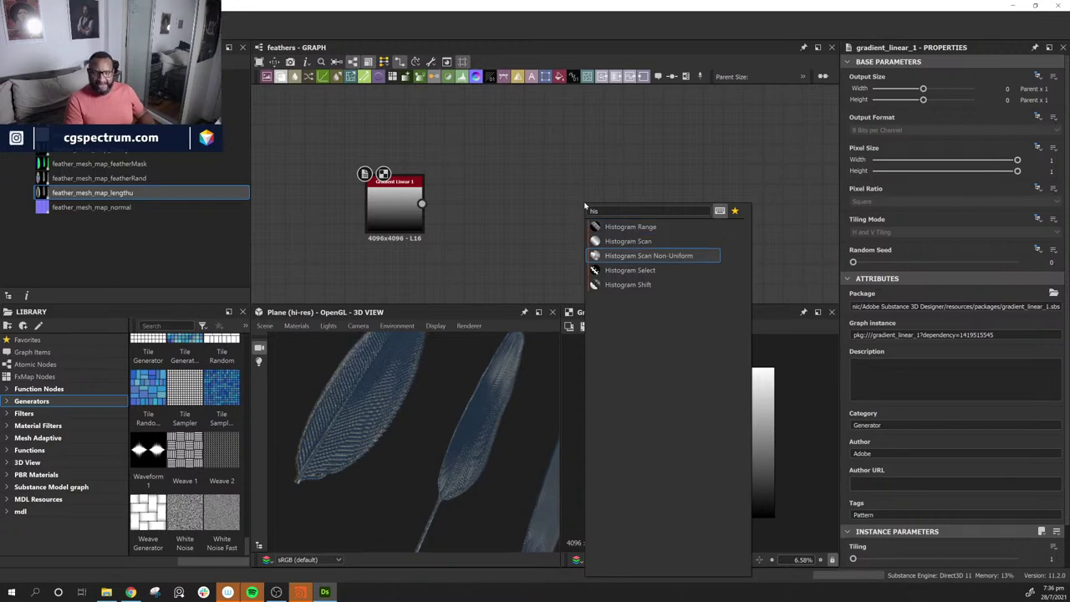
key("Down")
key("Down")
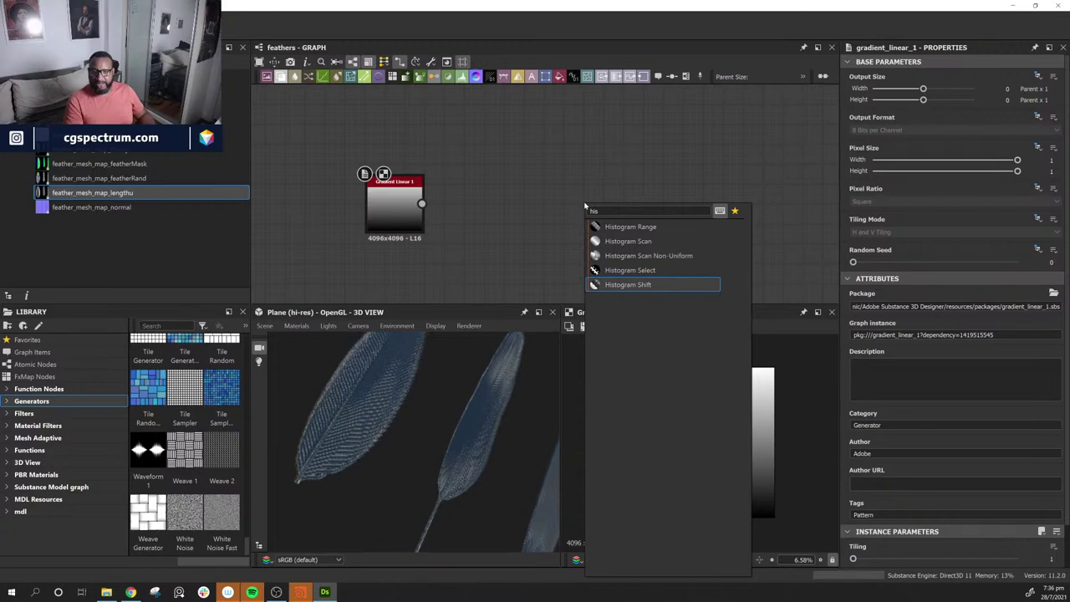
key("Up")
key("Up")
key("Up")
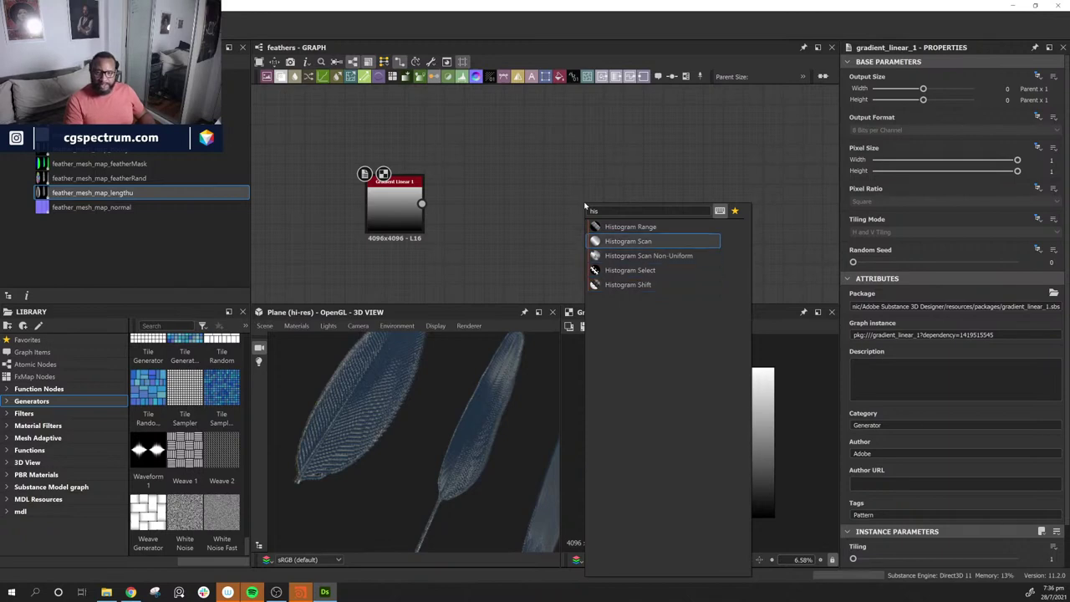
key("Up")
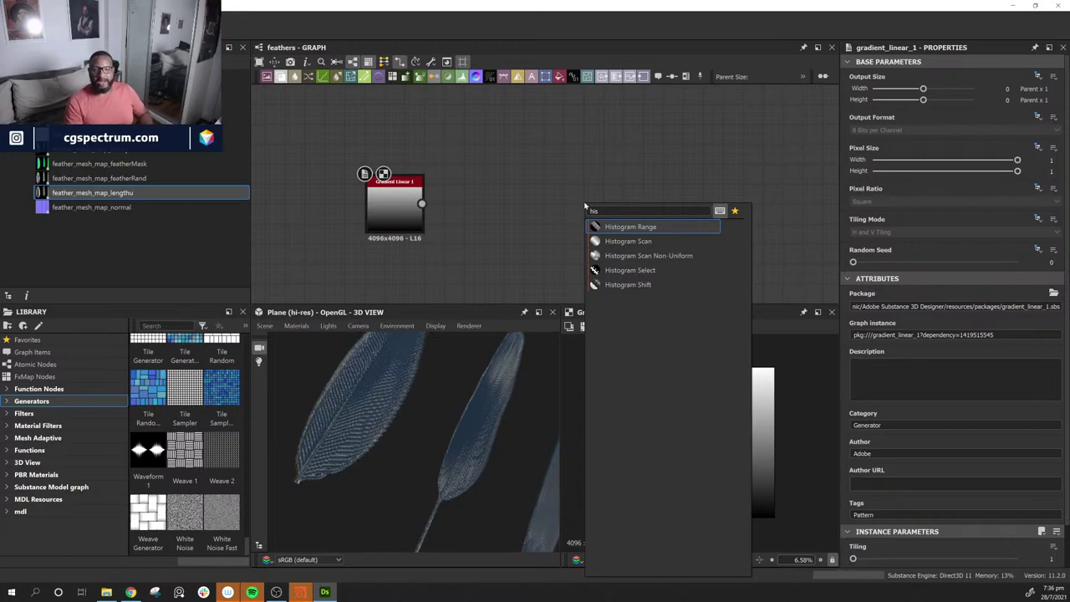
key("Down")
key("Down")
key("Escape")
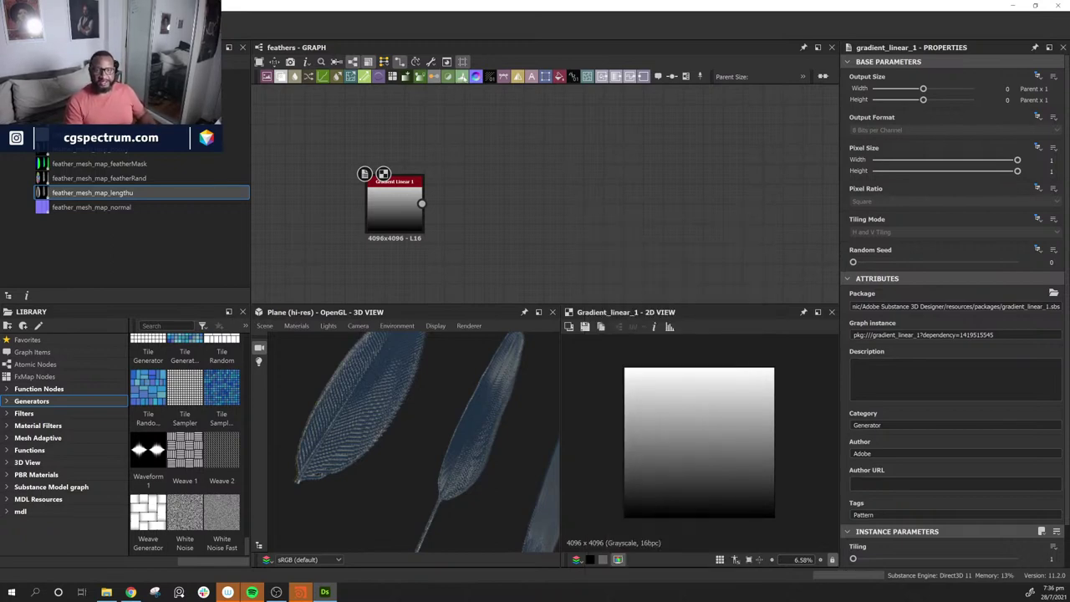
Step: Add a Levels node beside Gradient Linear 1 and connect the gradient's output to its input
key("l")
left_click_drag(567, 214, 548, 234)
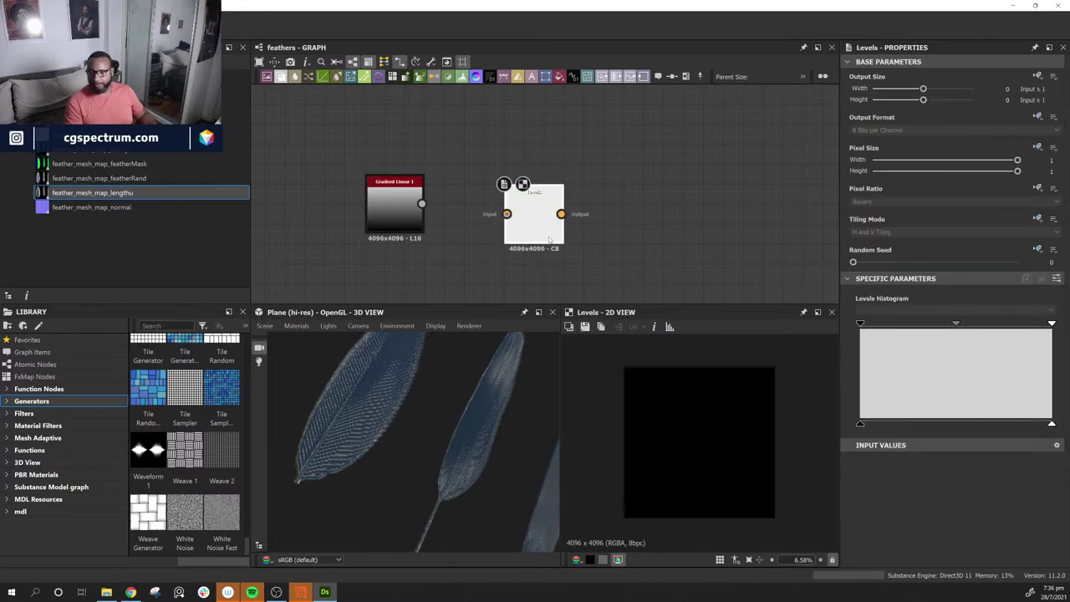
left_click_drag(423, 204, 529, 136)
middle_click_drag(687, 215, 690, 271)
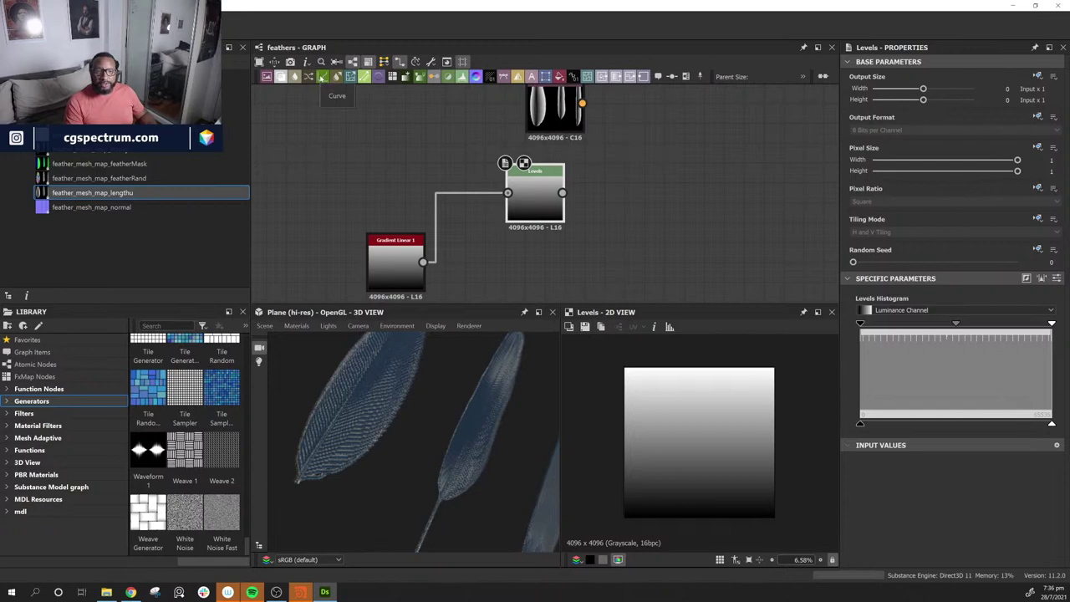
Step: Add a Curve node fed directly by Gradient Linear 1, place it beneath Levels, and show the Levels node's properties
left_click(323, 77)
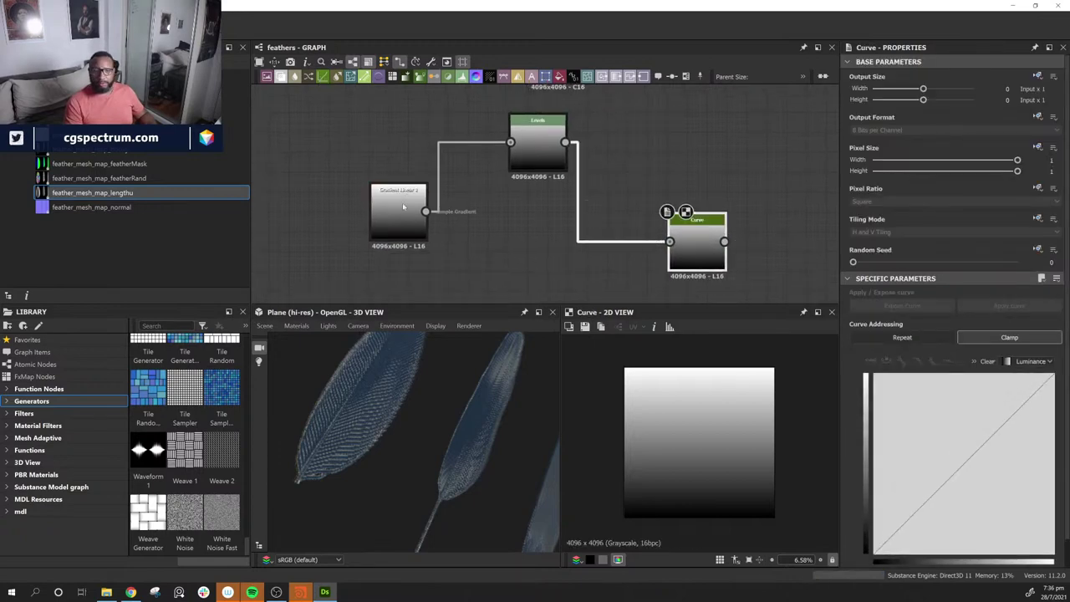
left_click_drag(426, 211, 691, 253)
left_click_drag(696, 250, 556, 269)
left_click(537, 142)
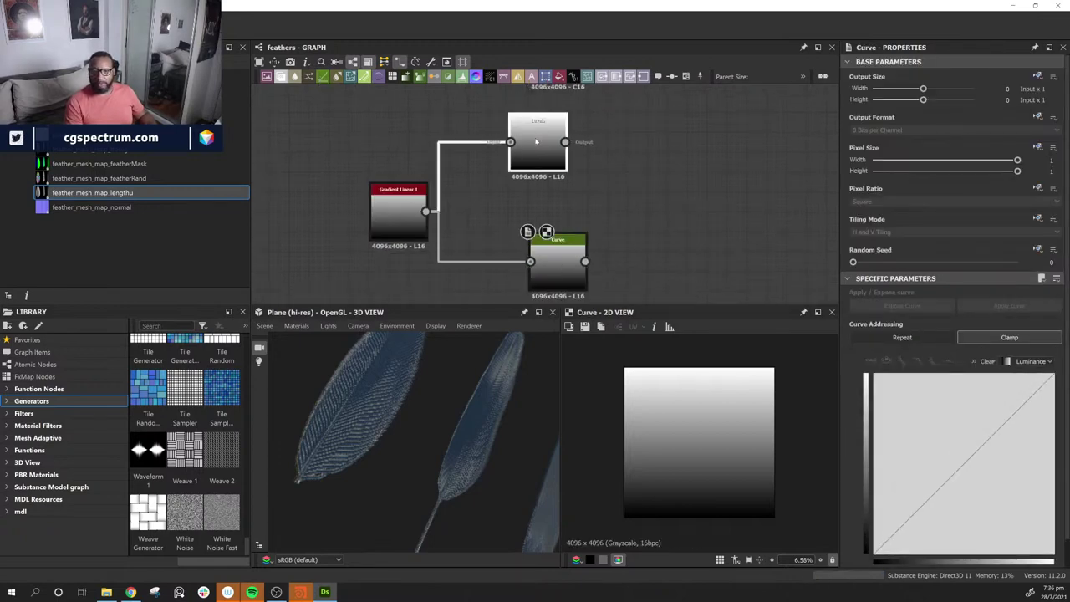
left_click(536, 142)
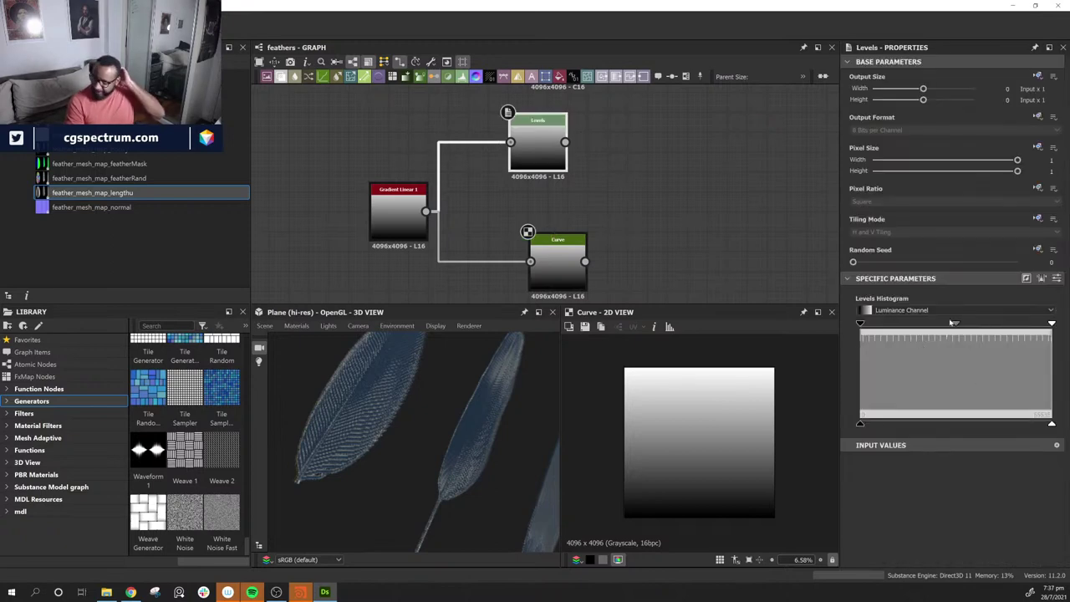
Step: Align the Curve node directly beneath Levels and move Gradient Linear 1 up so it branches neatly into both nodes
middle_click_drag(607, 248, 725, 231)
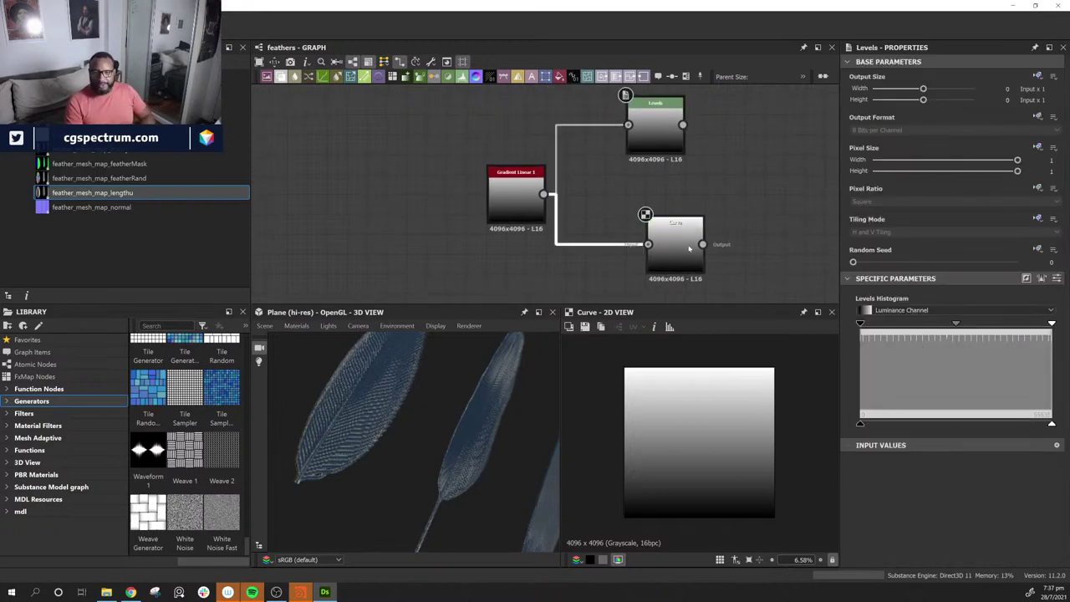
left_click_drag(645, 215, 626, 206)
left_click_drag(516, 197, 496, 146)
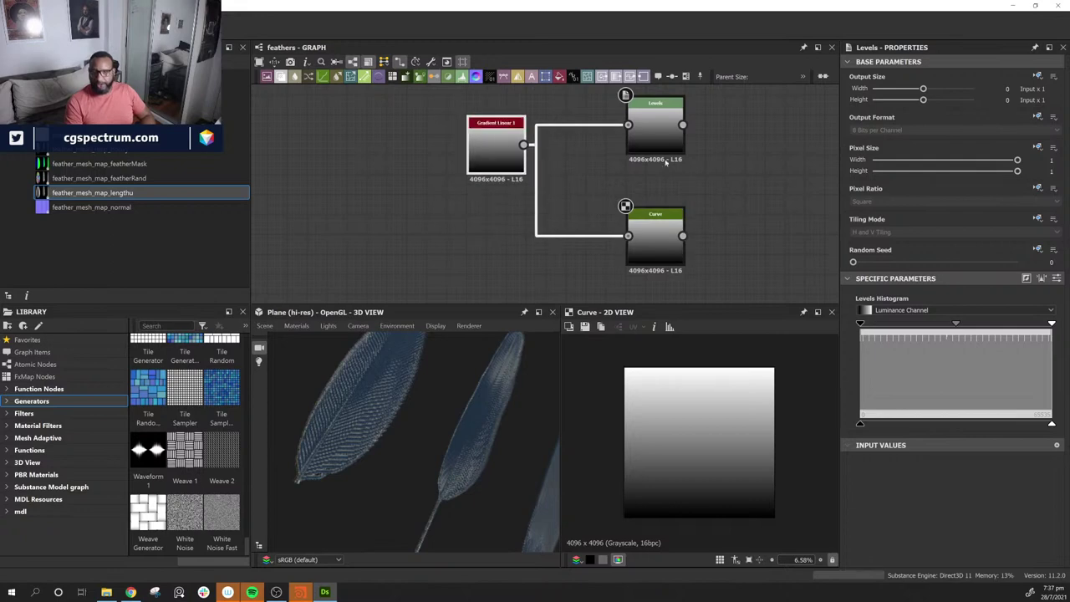
left_click(659, 134)
left_click(649, 252)
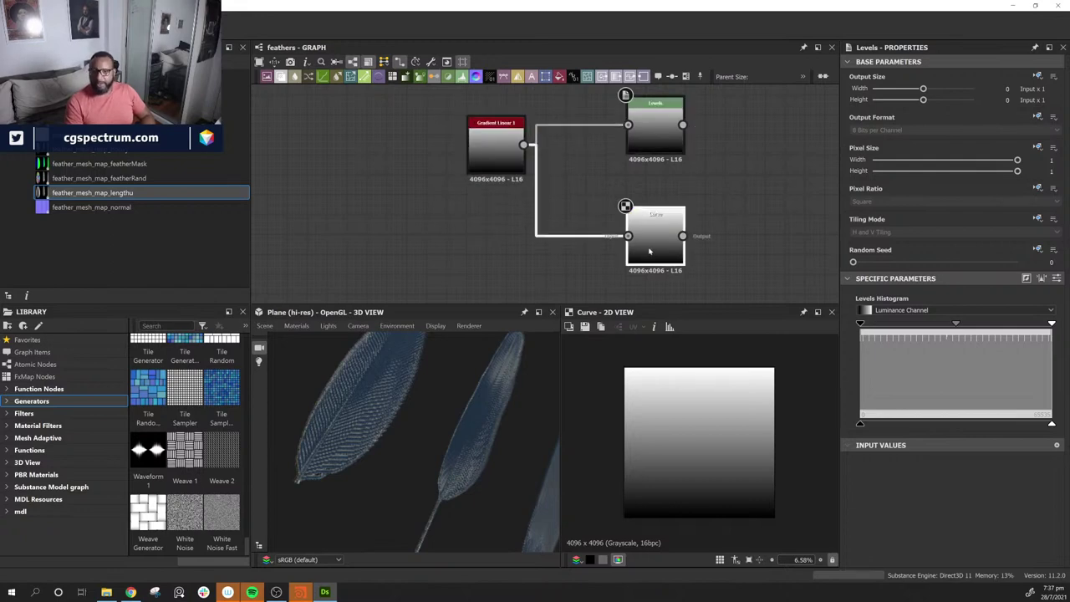
Step: Line up the Gradient Linear 1 node with the Levels node it feeds in the graph
left_click(662, 143)
middle_click_drag(733, 182, 703, 215)
mouse_move(489, 194)
left_mouse_down()
mouse_move(443, 177)
mouse_move(495, 174)
left_mouse_up()
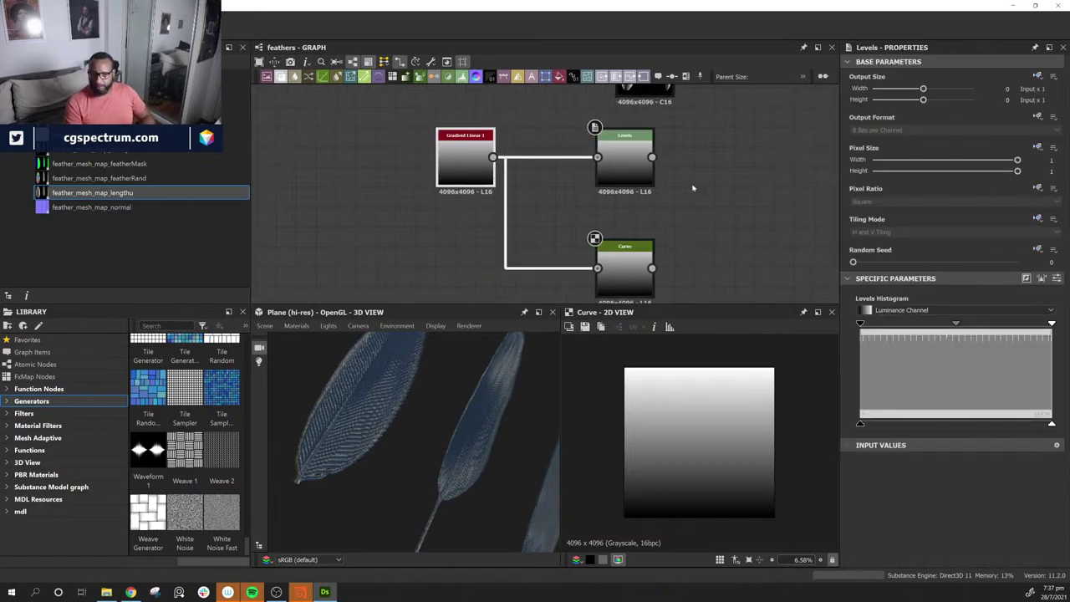
middle_click_drag(417, 263, 495, 241)
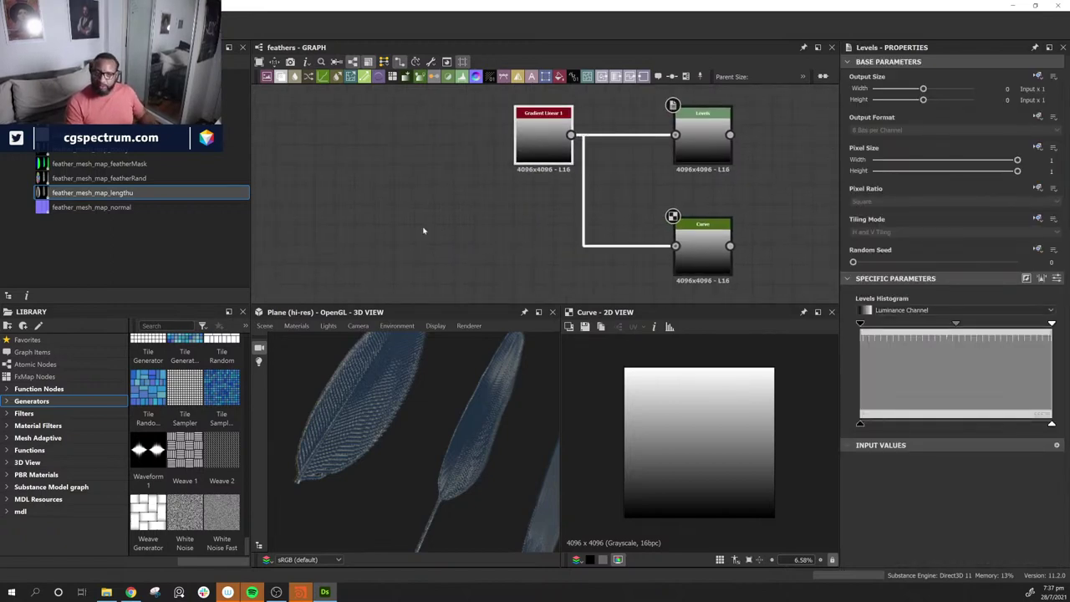
Step: Add a Gradient Radial node to the graph, below and beside the Gradient Linear 1 node
key("space")
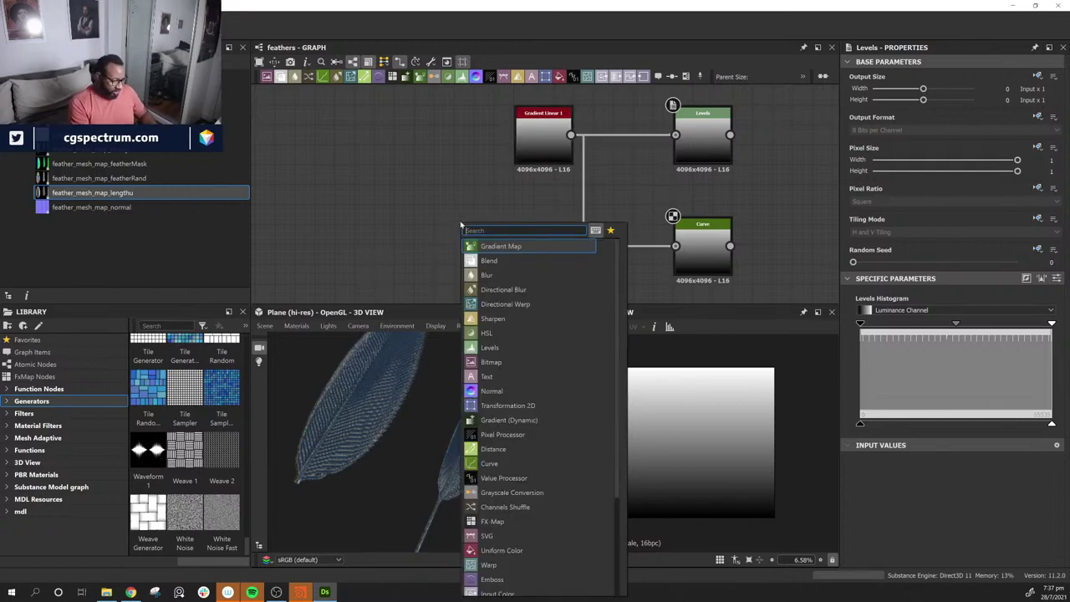
type("gra")
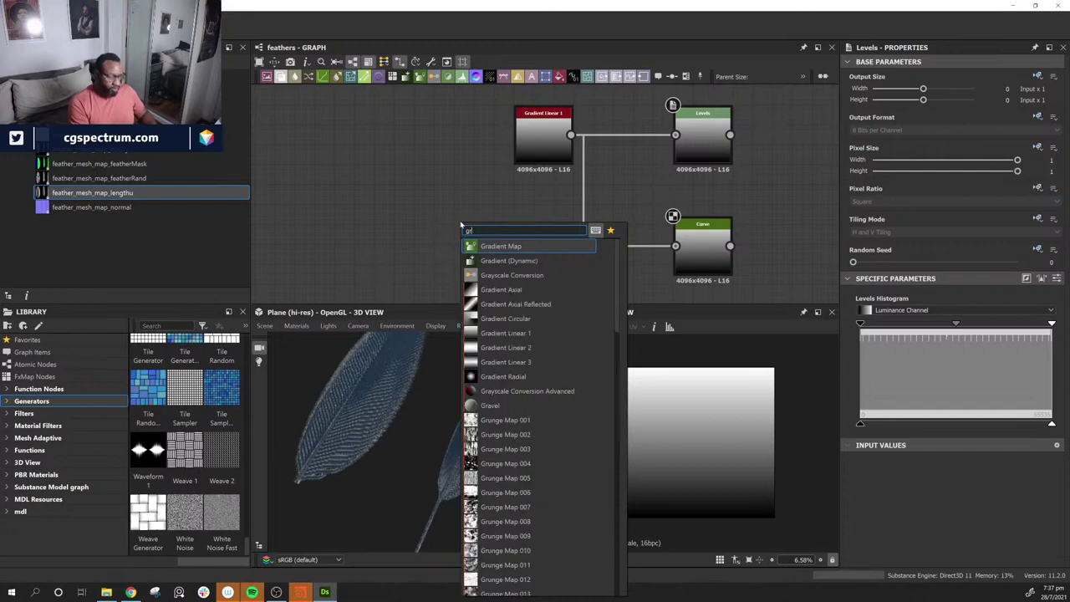
key("Down")
key("Down")
key("Down")
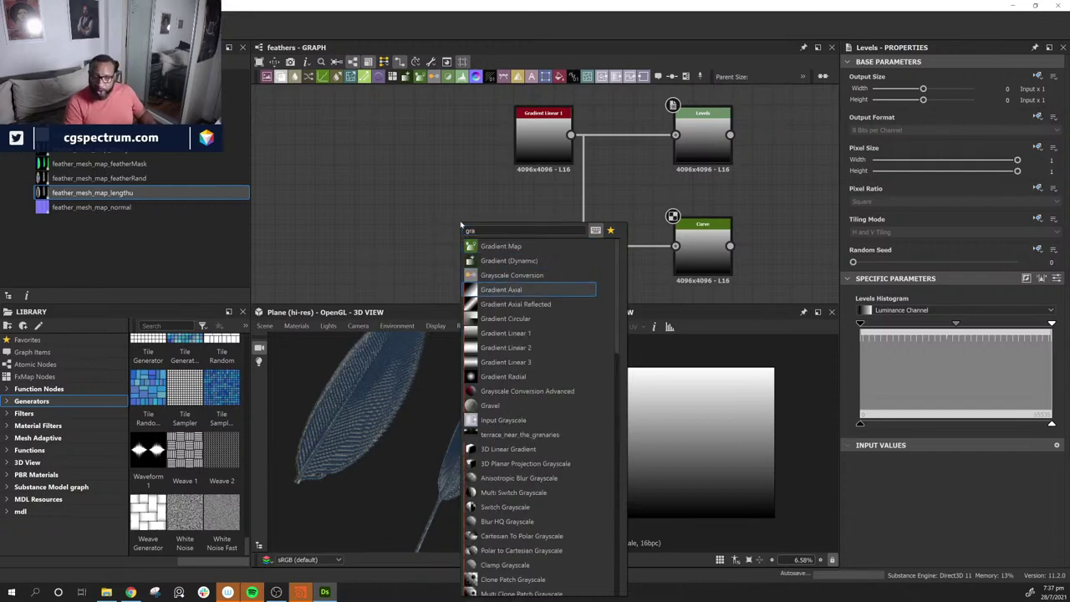
key("Down")
key("Down")
key("Down")
key("Down")
key("Down")
key("Down")
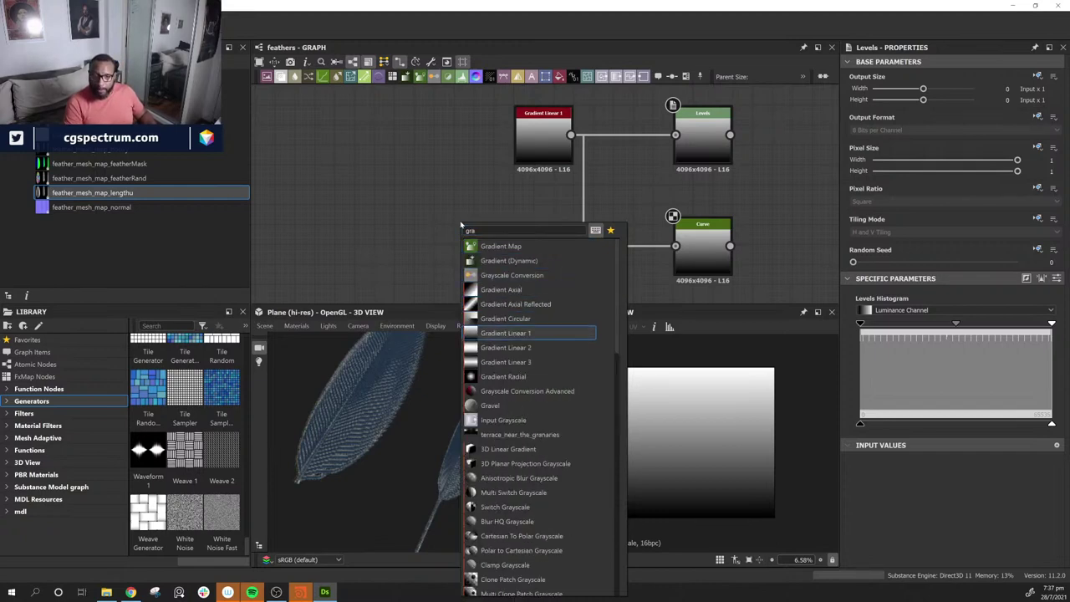
key("Return")
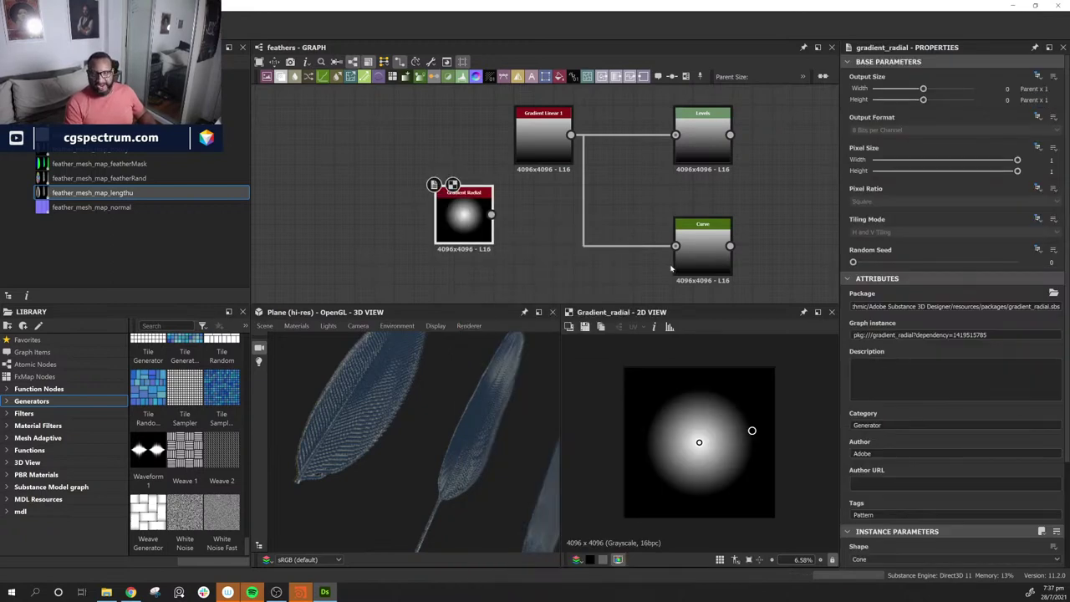
Step: Show the Levels node's output in the 2D view along with its parameters
middle_click_drag(795, 181, 725, 200)
left_click(472, 164)
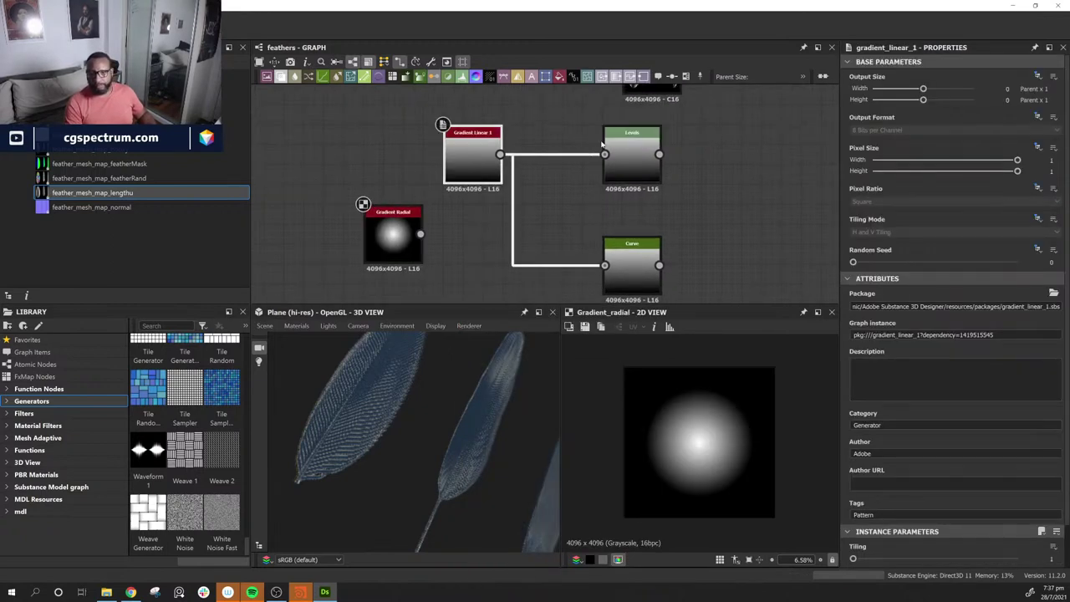
left_click(640, 154)
double_click(640, 154)
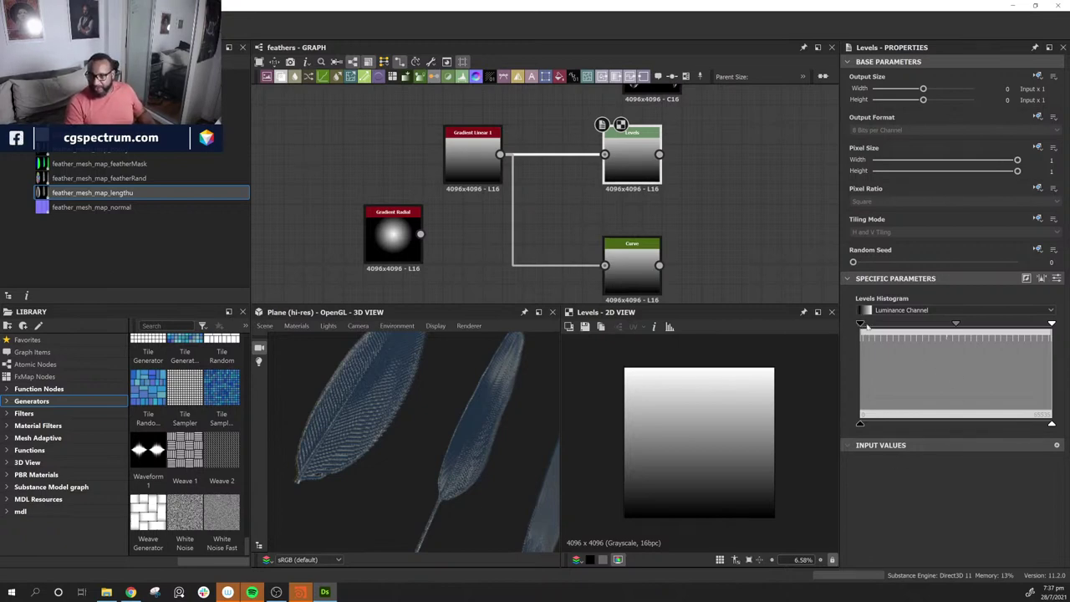
Step: Try raising the Levels input black point almost to white, undo it, and lower the input white point to about a third of the range
mouse_move(865, 326)
left_mouse_down()
mouse_move(885, 329)
mouse_move(873, 331)
left_mouse_up()
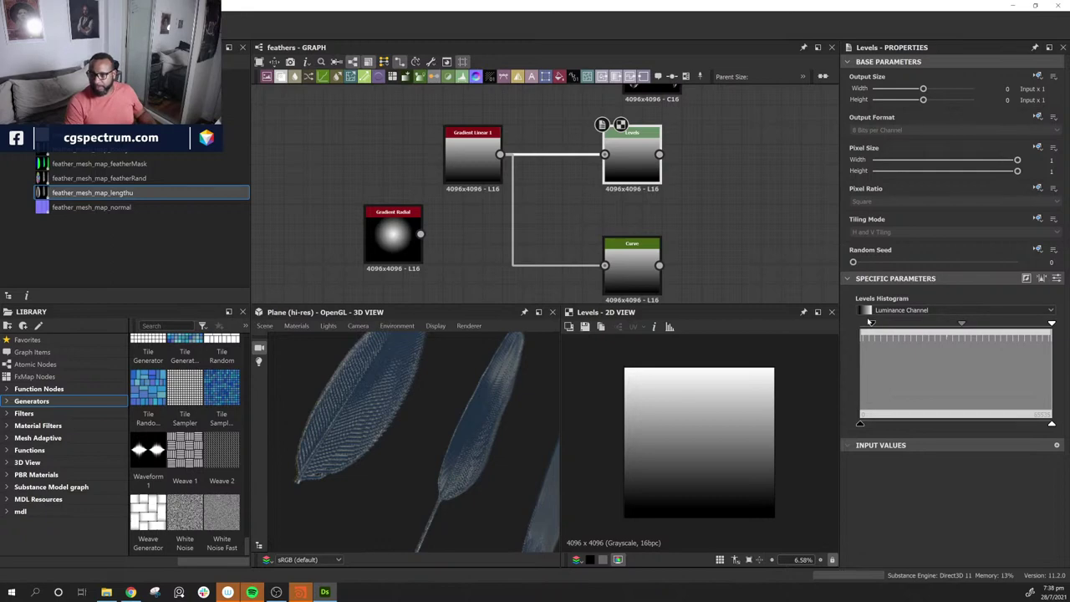
left_click_drag(875, 325, 920, 341)
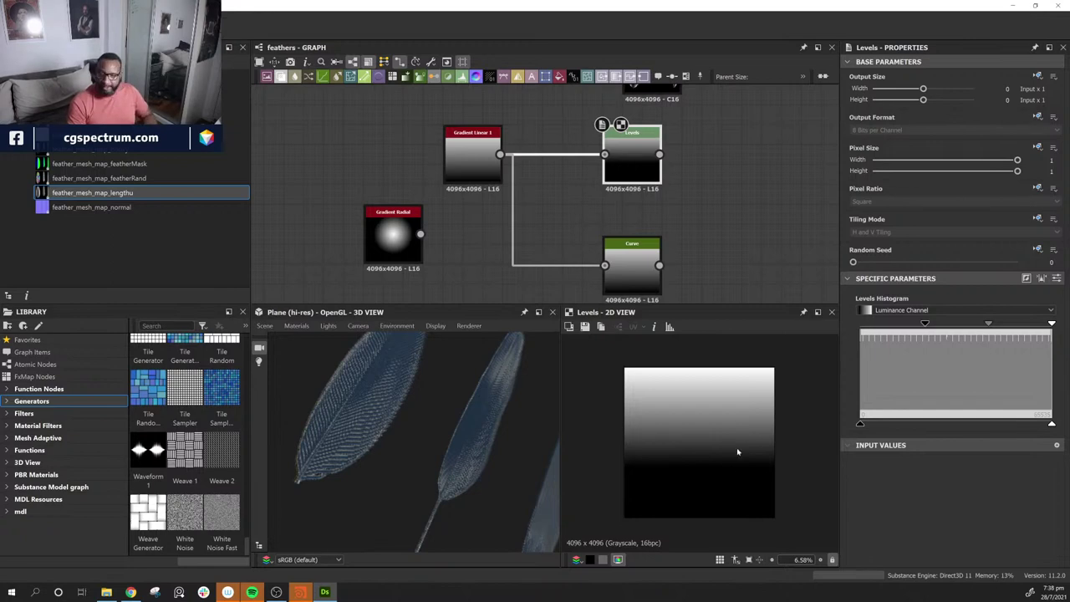
left_click_drag(925, 325, 922, 325)
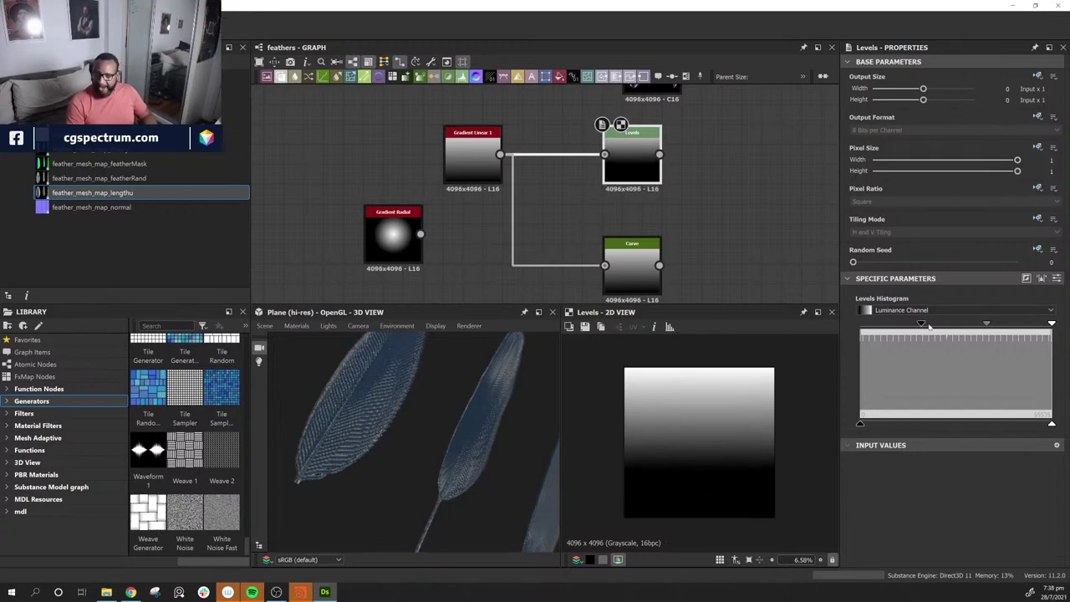
left_click_drag(925, 326, 1039, 325)
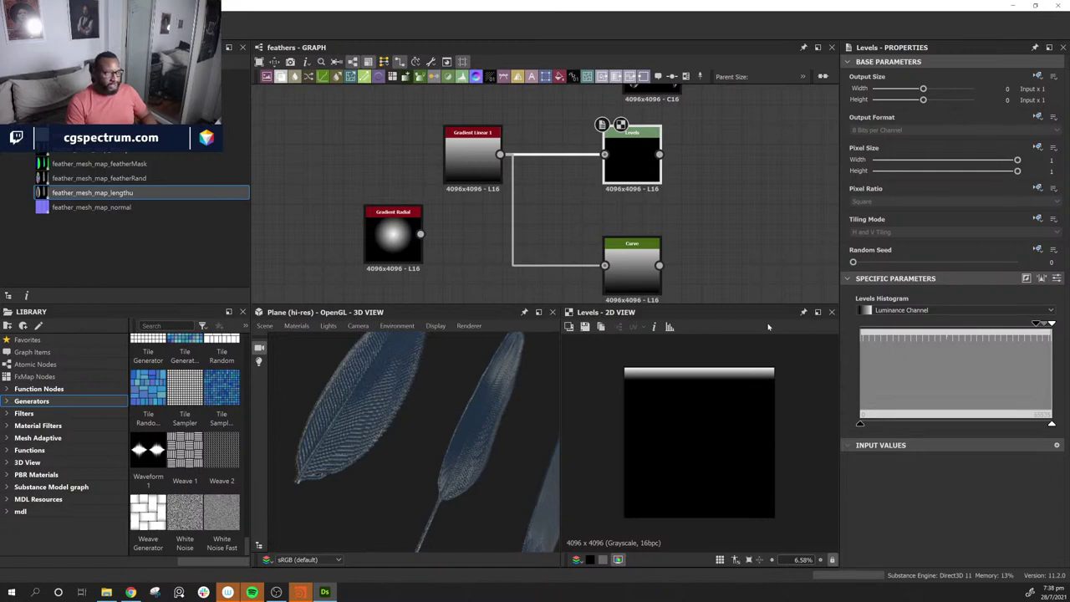
key("ctrl+z")
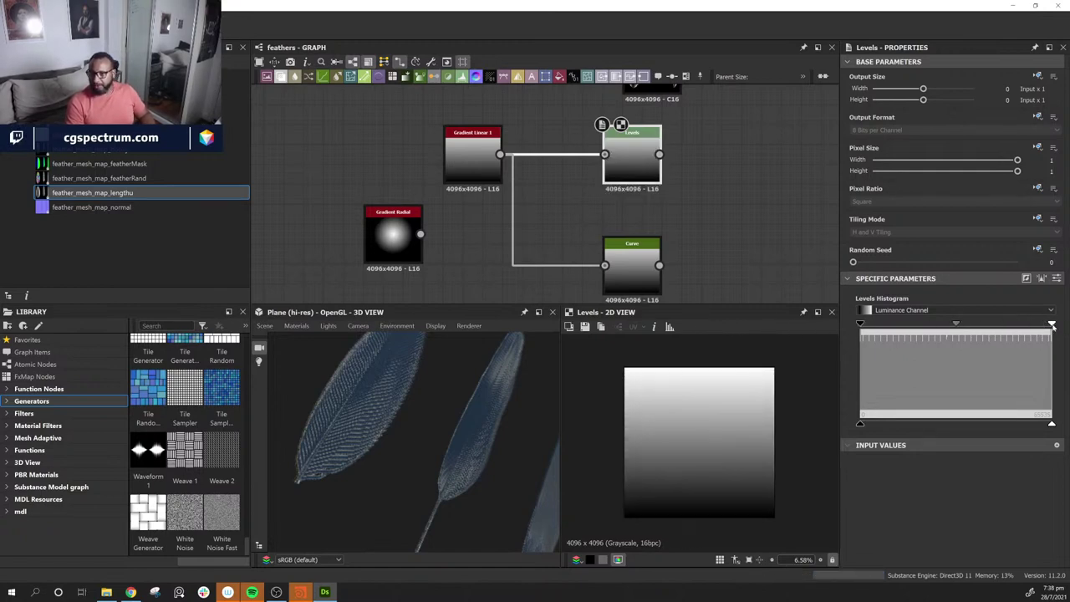
left_click_drag(1052, 325, 928, 332)
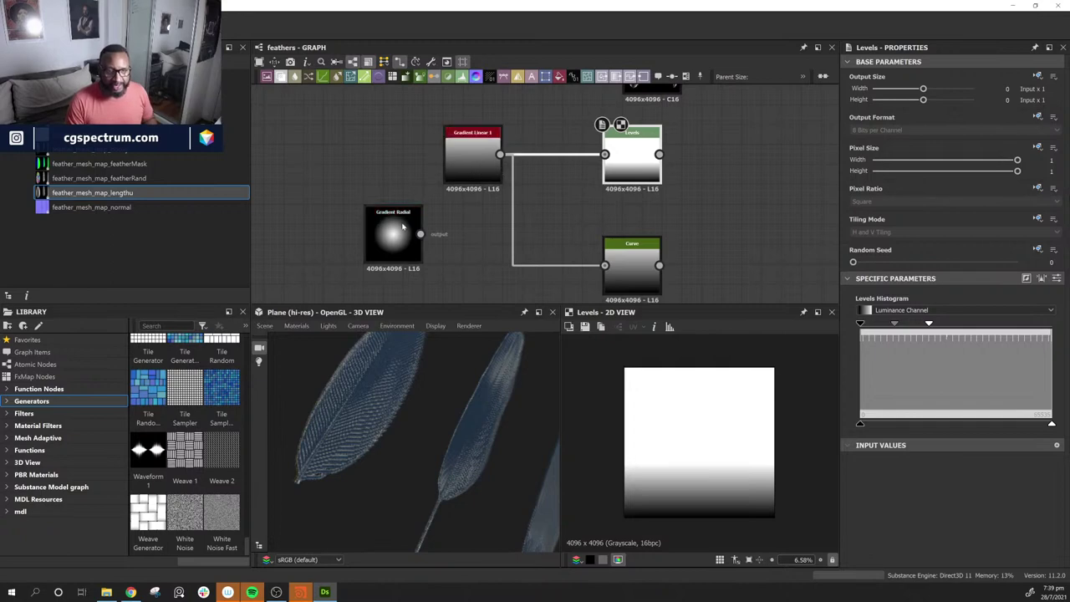
Step: Rearrange the nodes, placing the feather Bitmap below Gradient Radial and moving Gradient Linear 1 farther up and away from Levels
middle_click_drag(476, 235, 526, 217)
left_click_drag(457, 229, 475, 229)
middle_click_drag(628, 206, 569, 265)
scroll(569, 265, "down", 1)
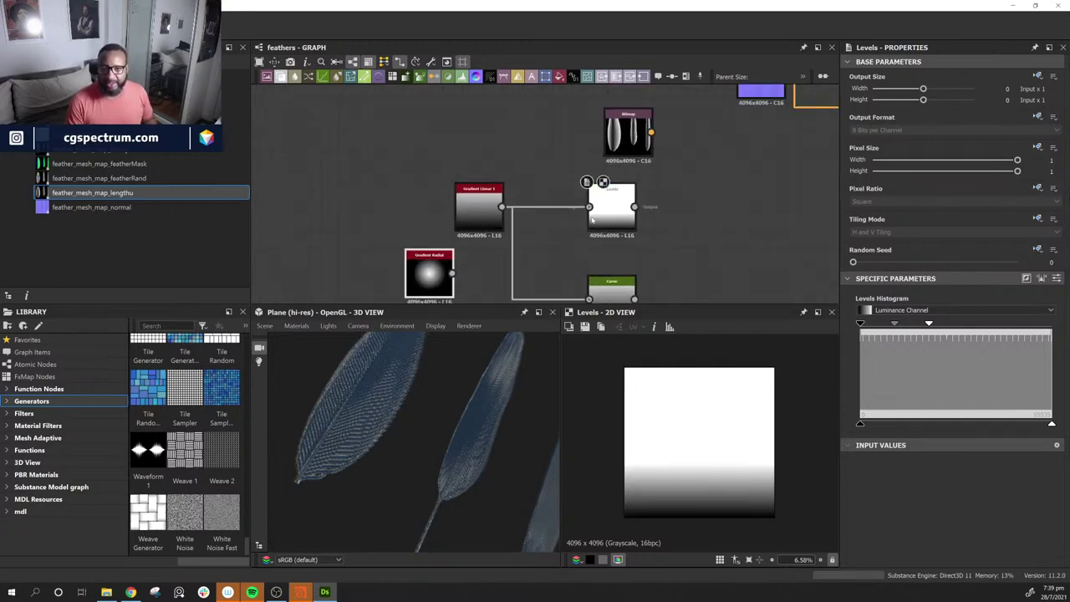
middle_click_drag(774, 226, 843, 165)
scroll(755, 186, "down", 2)
left_click_drag(712, 104, 575, 261)
middle_click_drag(643, 239, 655, 277)
scroll(635, 275, "up", 5)
scroll(654, 274, "down", 2)
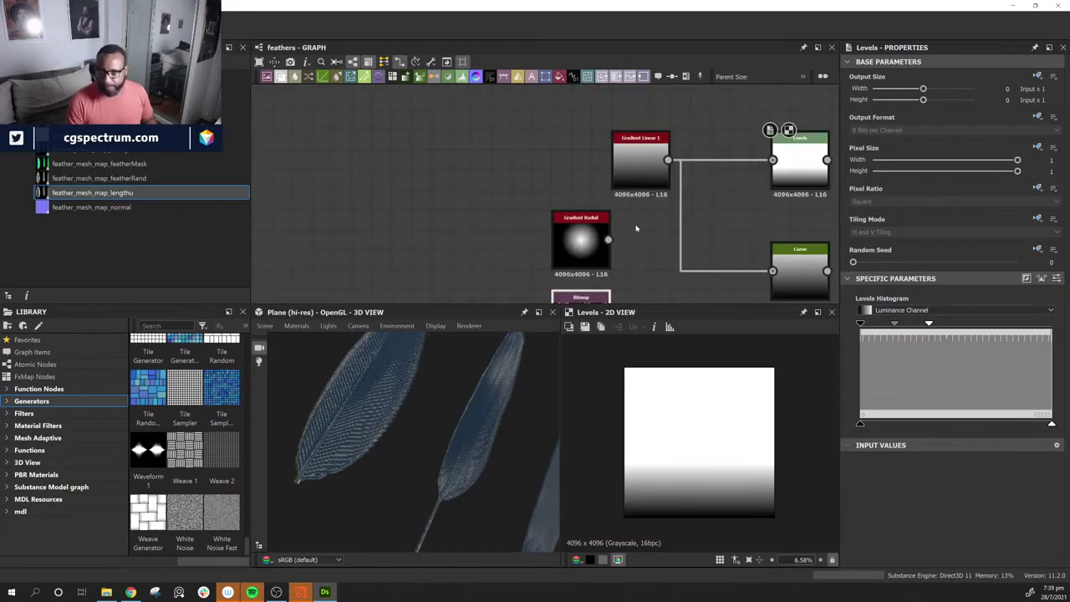
left_click_drag(663, 157, 627, 139)
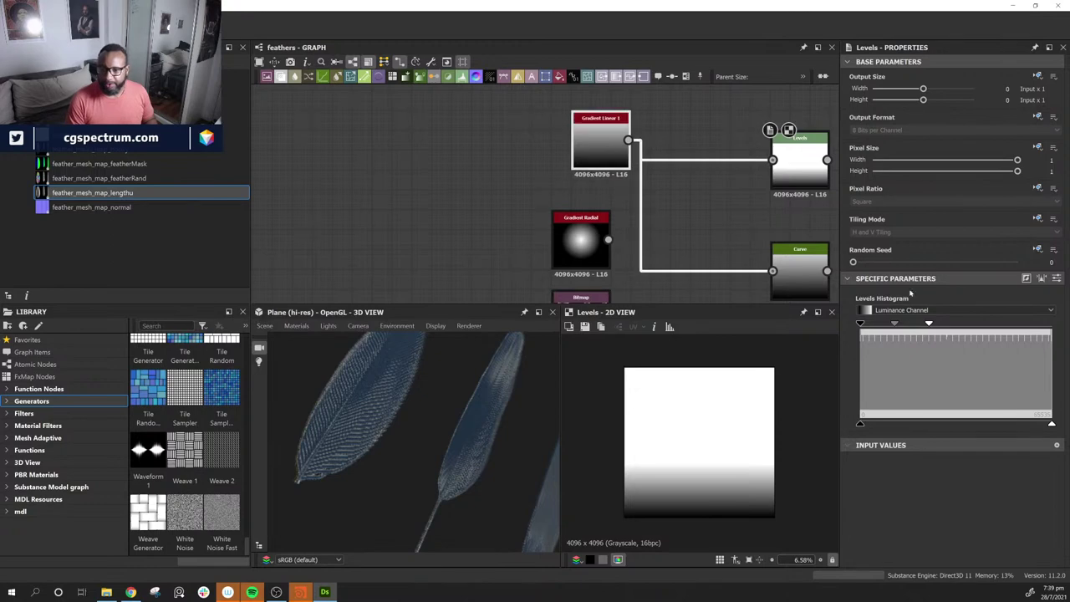
Step: Return the Levels input white point to maximum and shift the midtone slightly towards black
left_click_drag(929, 325, 1052, 323)
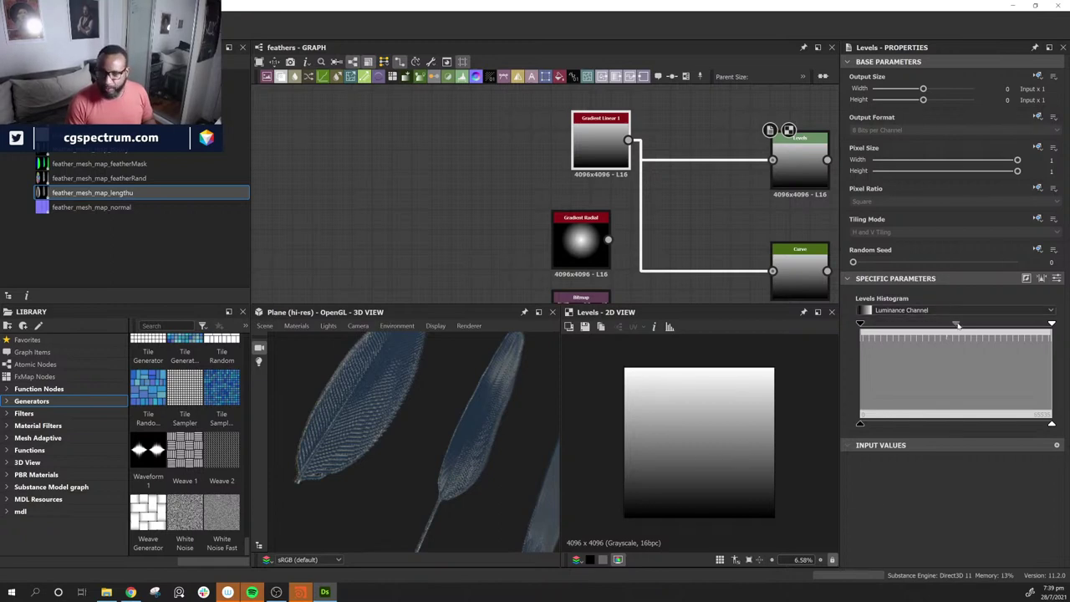
mouse_move(958, 326)
left_mouse_down()
mouse_move(930, 330)
mouse_move(973, 329)
mouse_move(949, 326)
left_mouse_up()
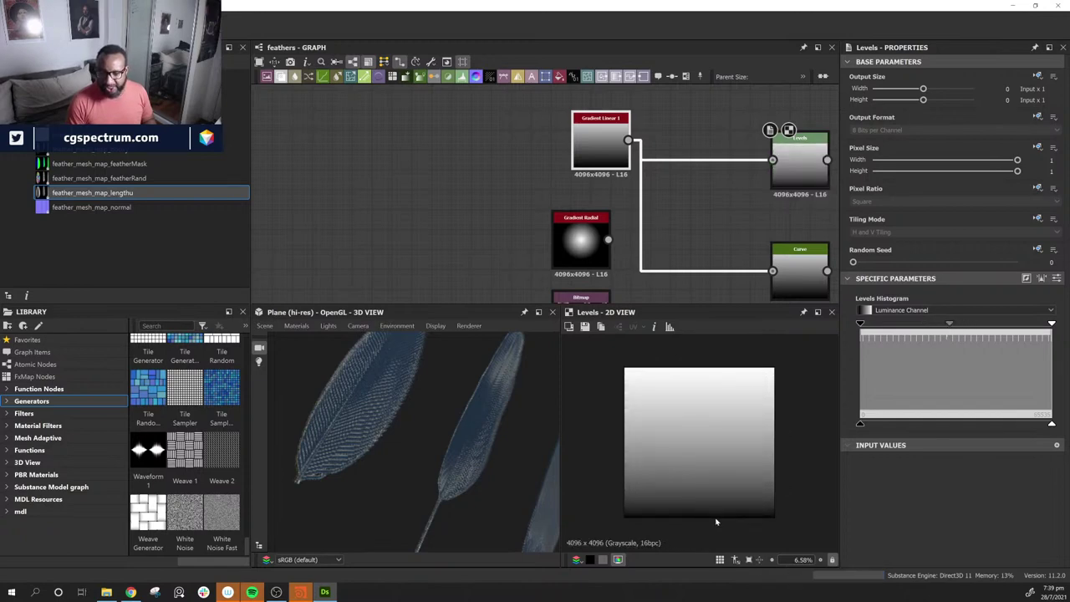
left_click_drag(949, 327, 952, 356)
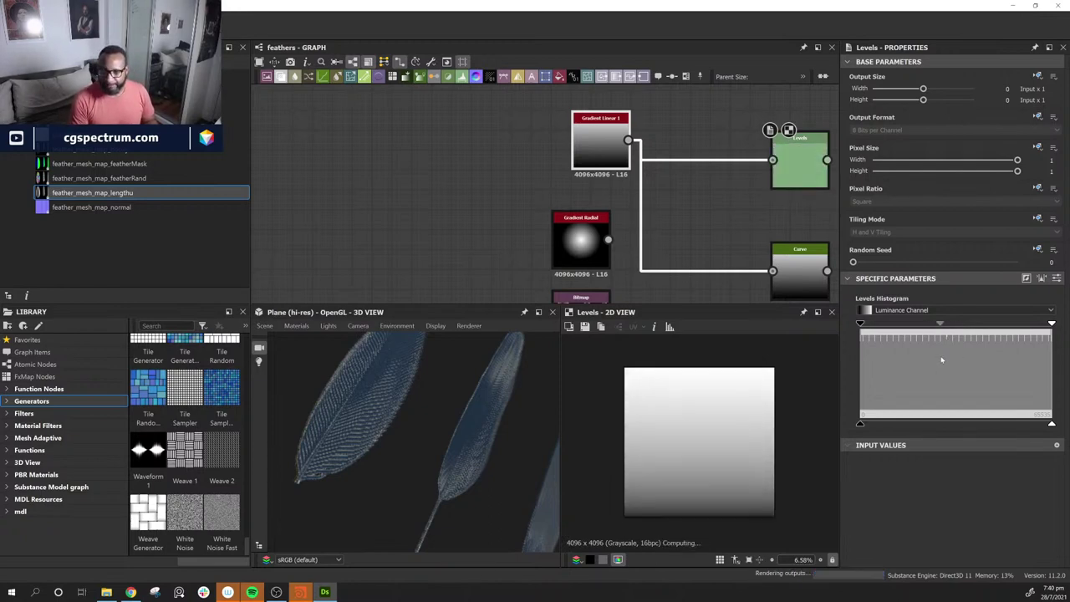
left_click_drag(949, 358, 941, 359)
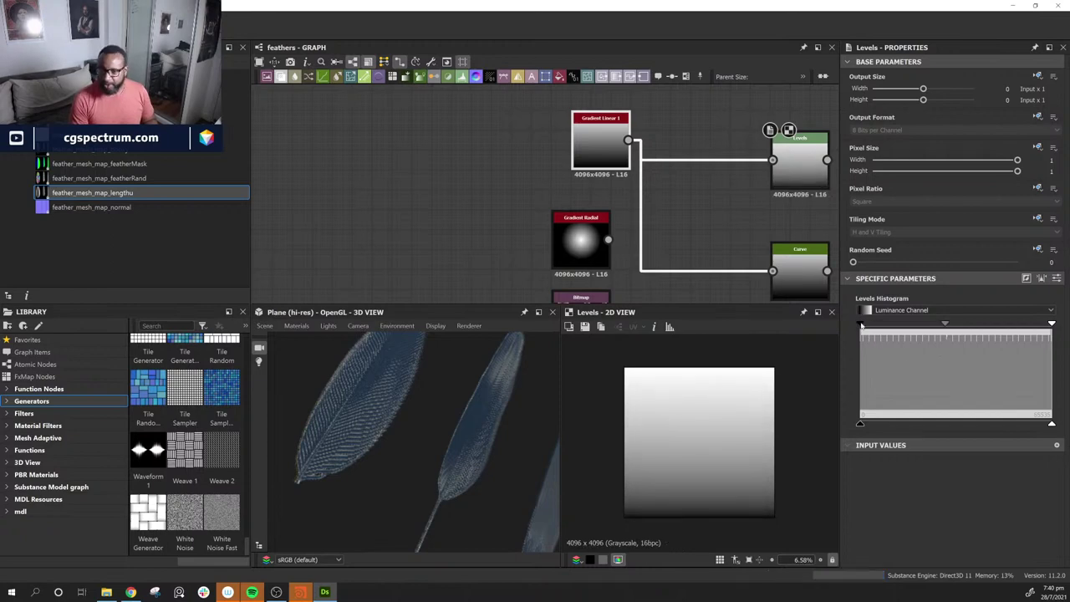
Step: Narrow the Levels input range by bringing the black and white points close together near the middle, giving a sharp transition
left_click_drag(861, 325, 904, 331)
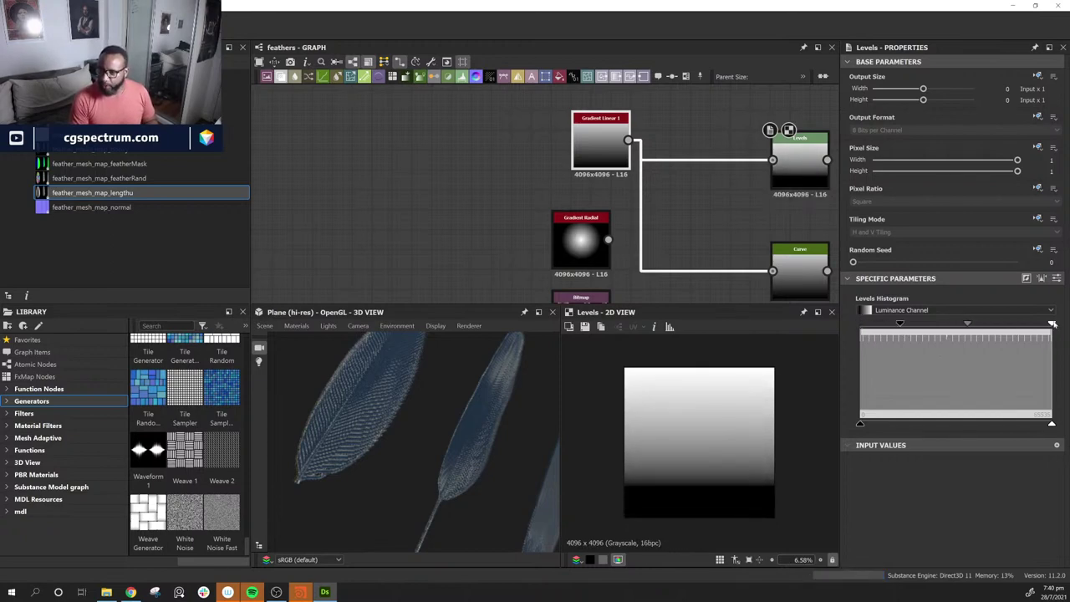
left_click_drag(1053, 325, 1007, 340)
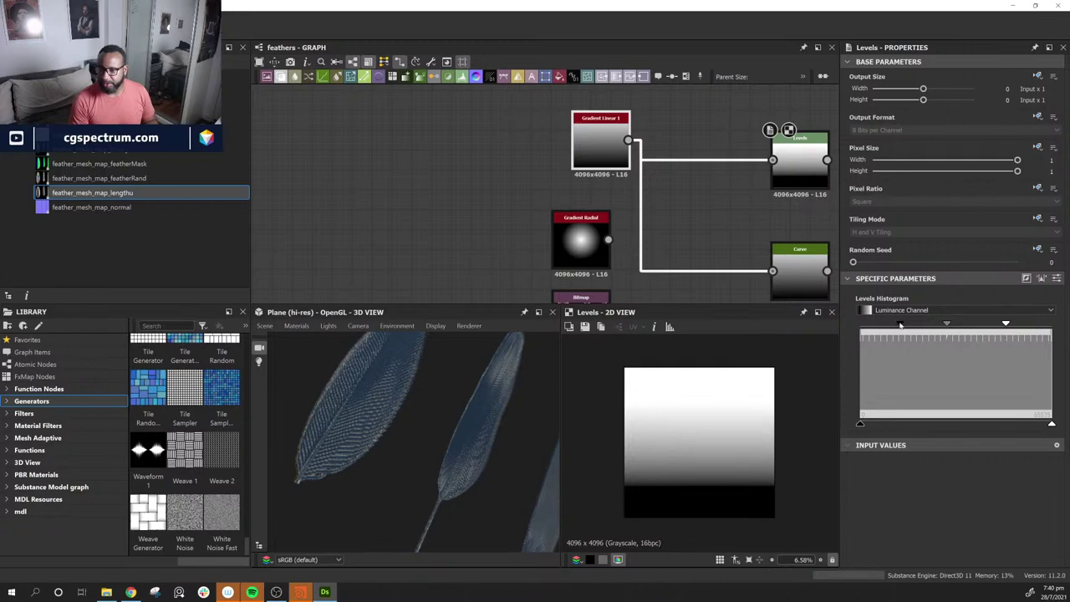
left_click_drag(900, 324, 937, 325)
left_click_drag(1006, 324, 948, 326)
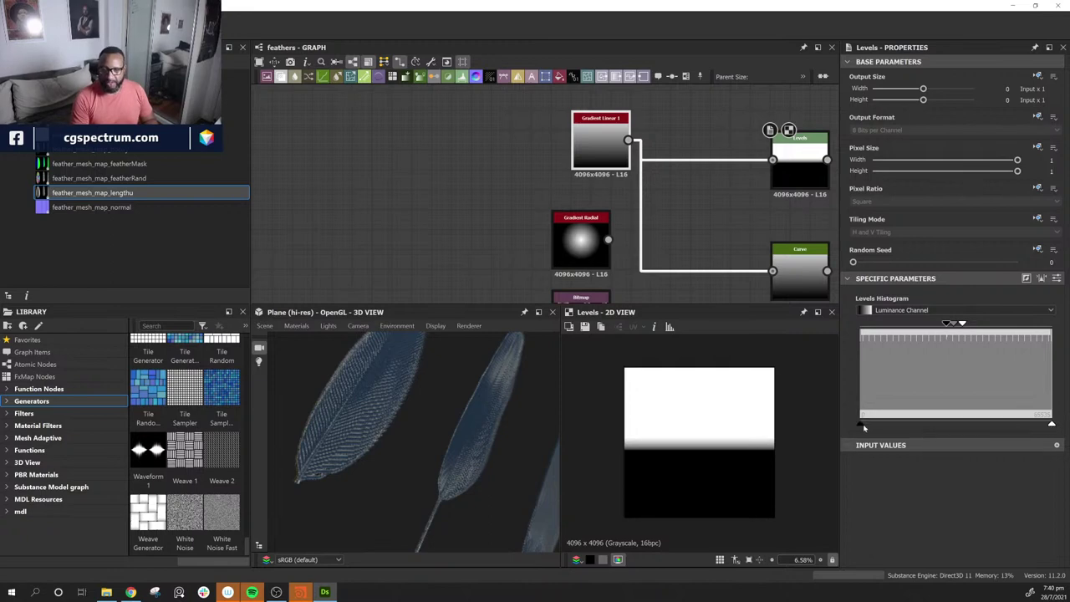
Step: Compress the Levels output range, raising output black to about 20% and lowering output white to about 80%
left_click_drag(865, 425, 898, 427)
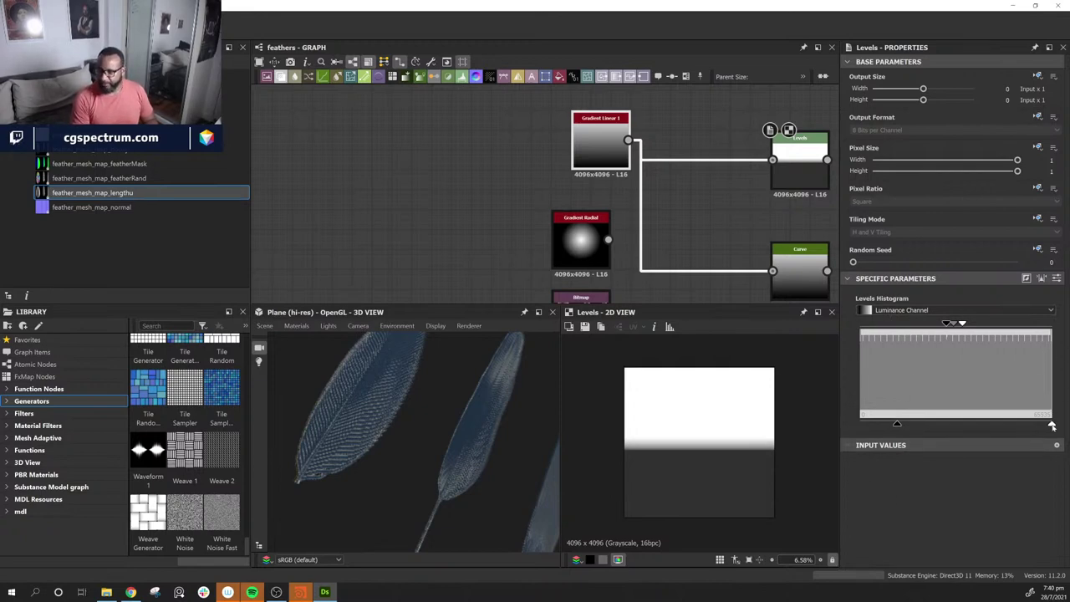
left_click_drag(1052, 426, 982, 427)
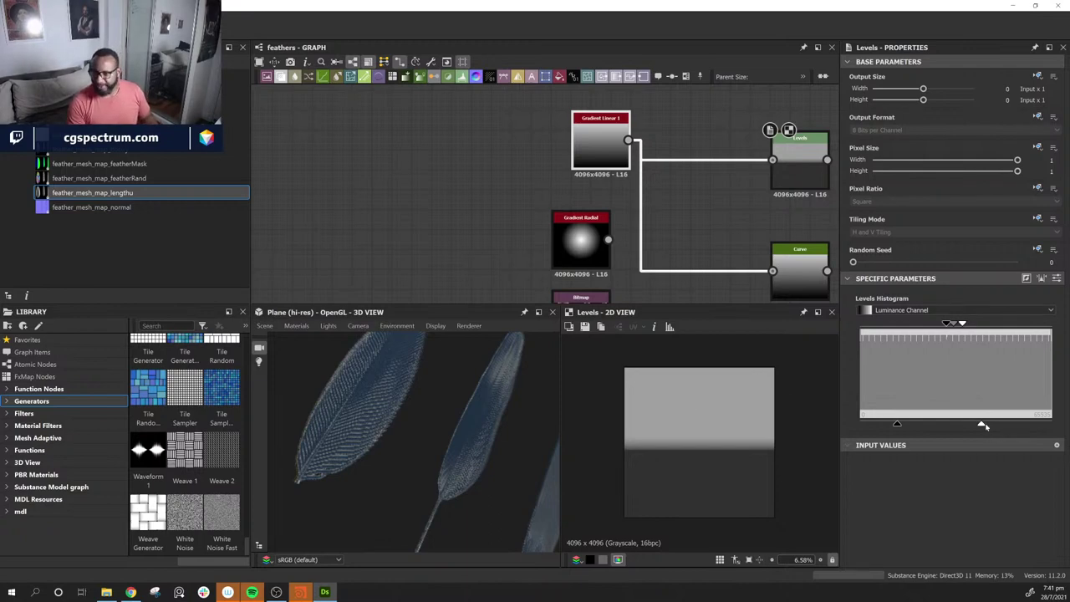
left_click_drag(983, 426, 867, 429)
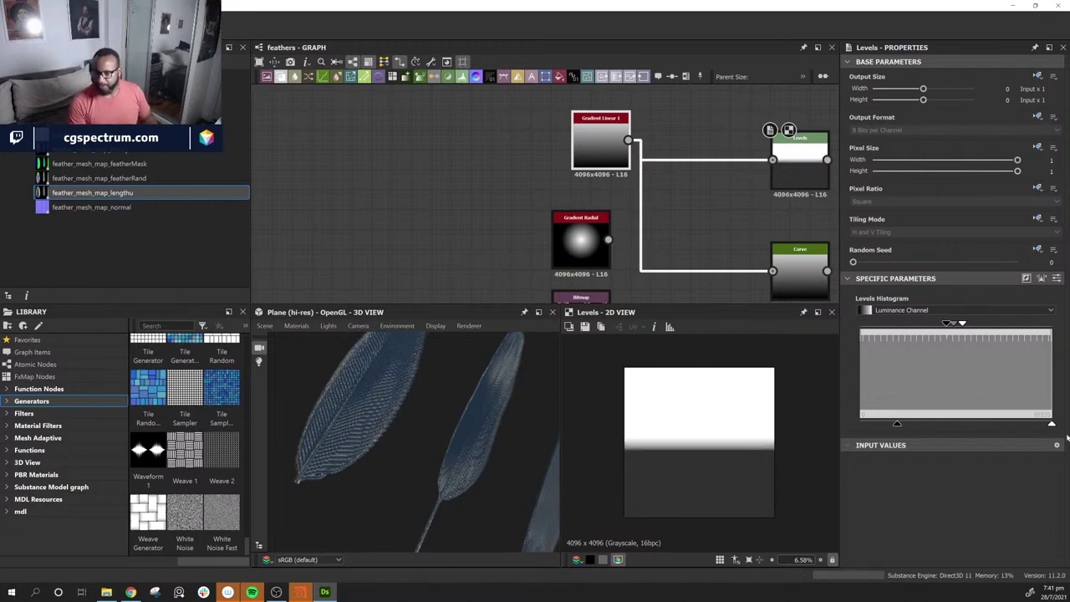
left_click_drag(1052, 426, 1017, 425)
Step: Enlarge the Gradient Radial's radius to nearly fill the tile and connect it to the Levels input in place of Gradient Linear 1
left_click_drag(581, 243, 521, 220)
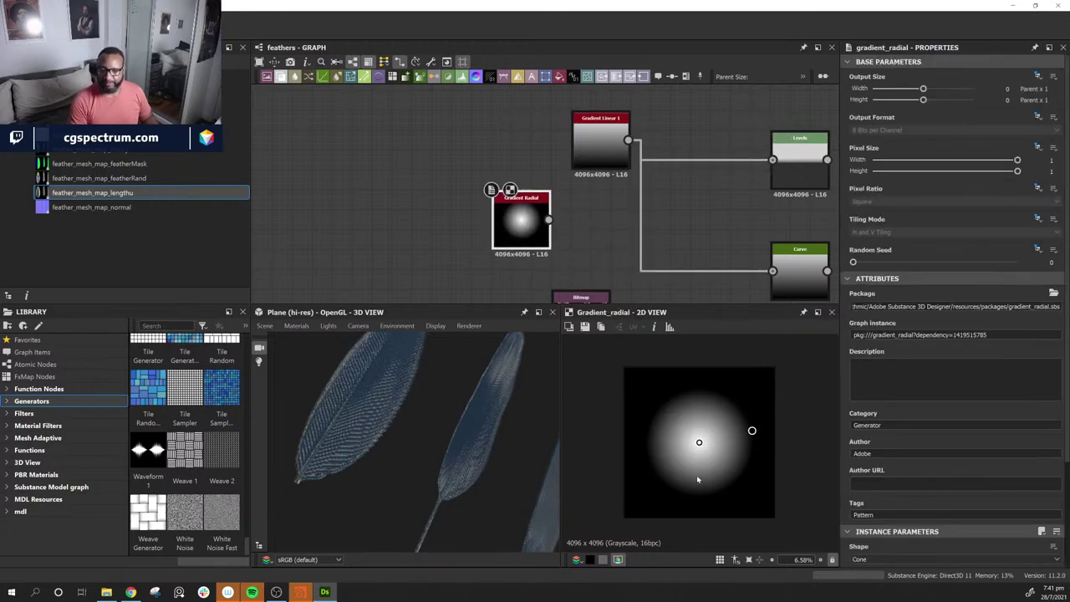
left_click_drag(752, 431, 770, 422)
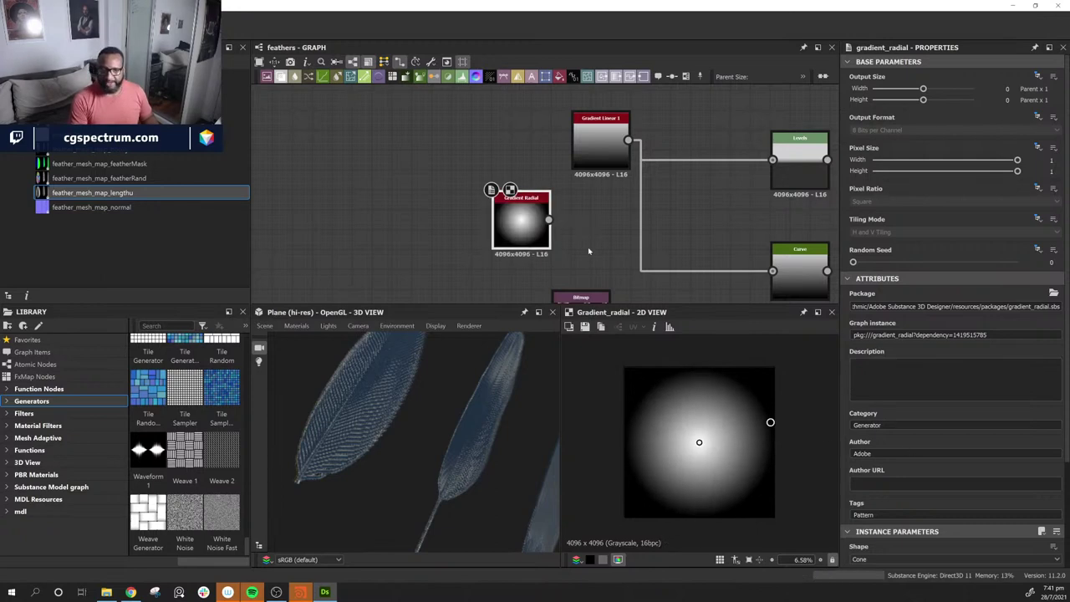
left_click_drag(549, 220, 800, 161)
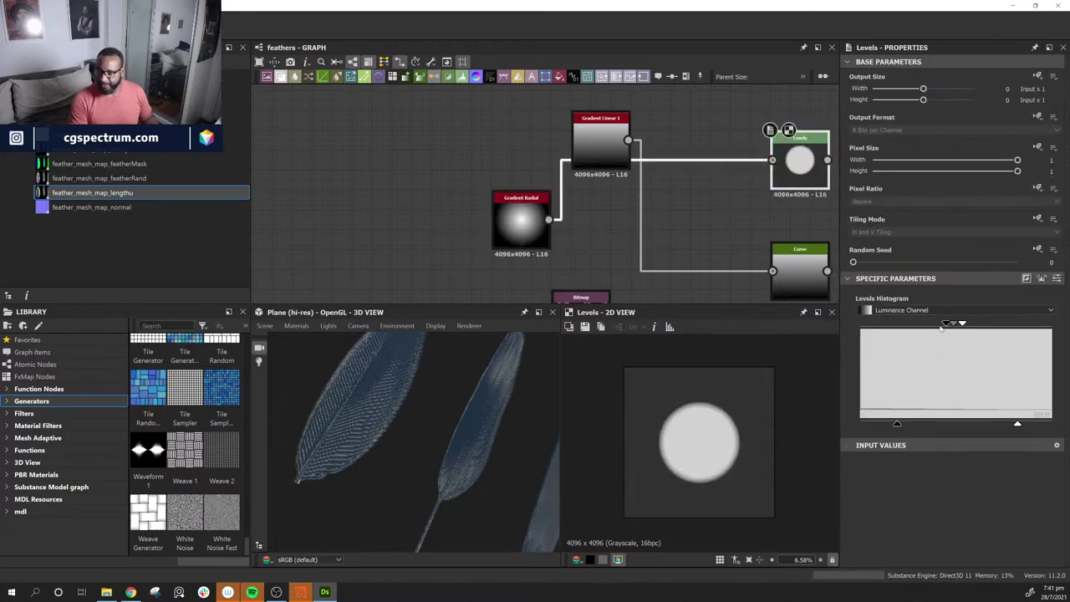
Step: Reset the Levels input black and white points and output white to their full extents, with output black raised to about a quarter
mouse_move(947, 325)
left_mouse_down()
mouse_move(893, 324)
mouse_move(945, 324)
mouse_move(925, 327)
left_mouse_up()
mouse_move(899, 425)
left_mouse_down()
mouse_move(861, 425)
mouse_move(909, 426)
left_mouse_up()
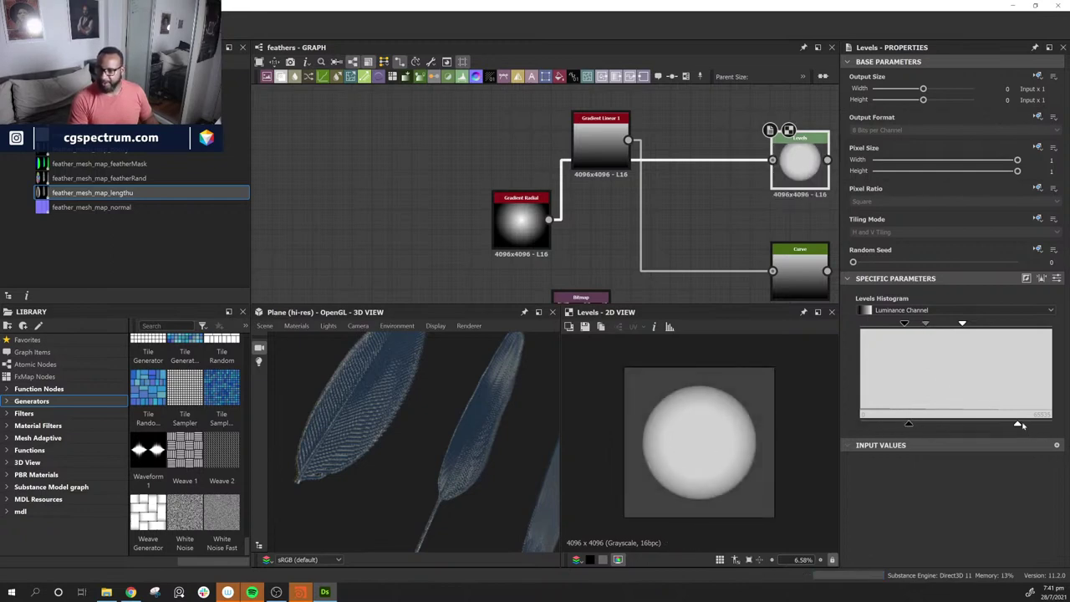
left_click_drag(1020, 425, 1052, 425)
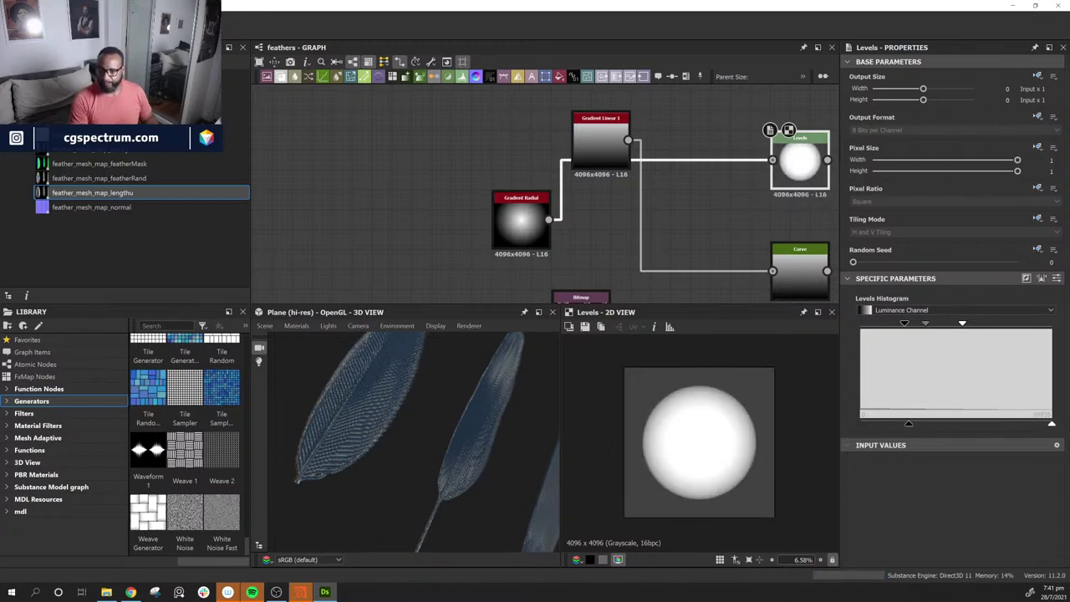
left_click_drag(962, 325, 1052, 322)
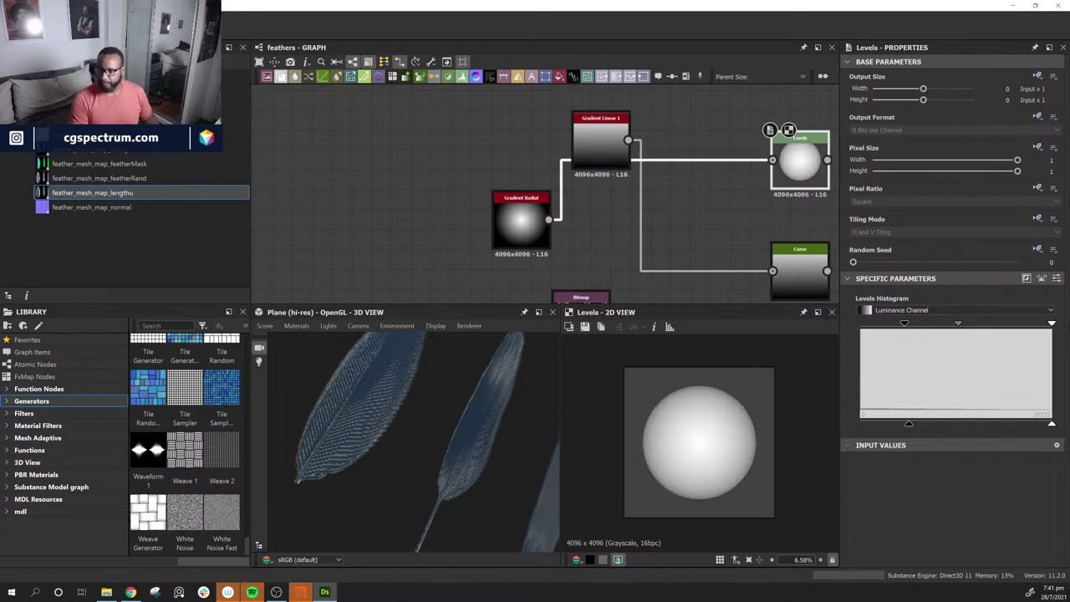
left_click_drag(902, 324, 861, 324)
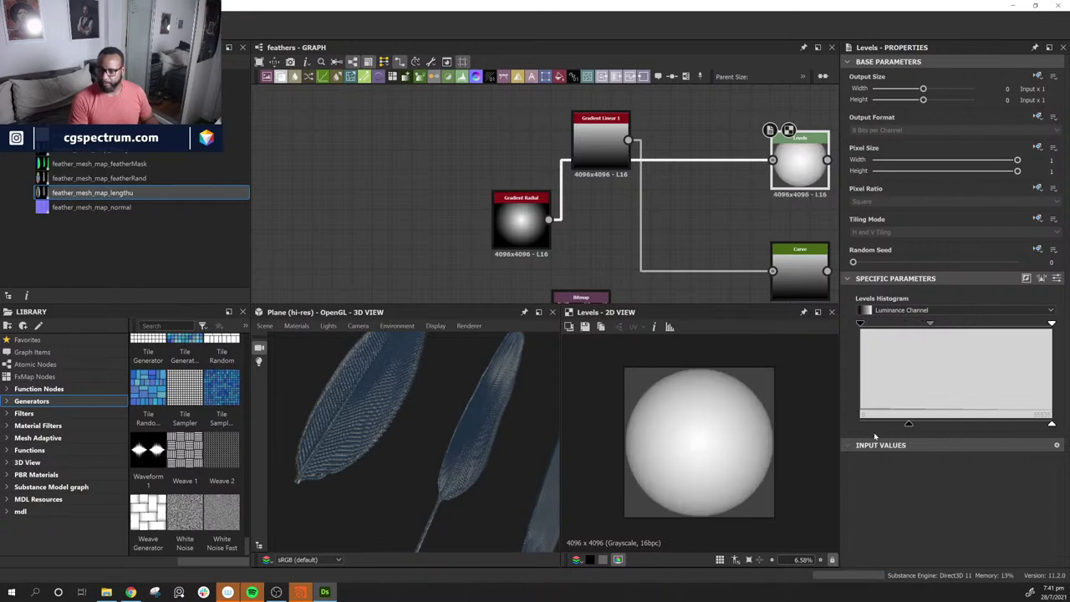
Step: Reset the Levels output black to zero and move the input midtone back to the centre
left_click_drag(907, 428, 861, 424)
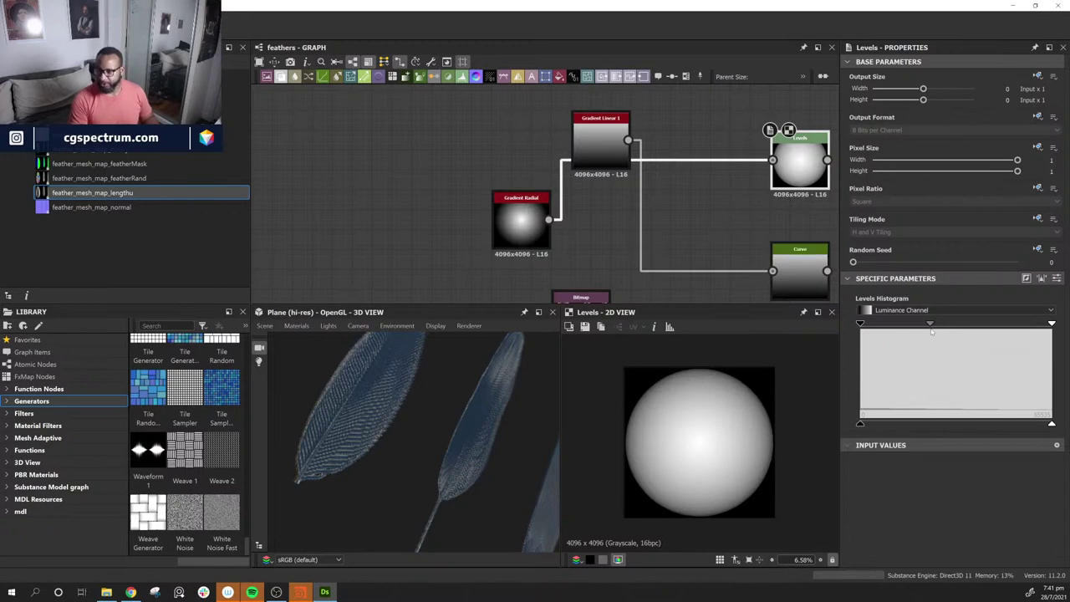
left_click_drag(932, 324, 960, 325)
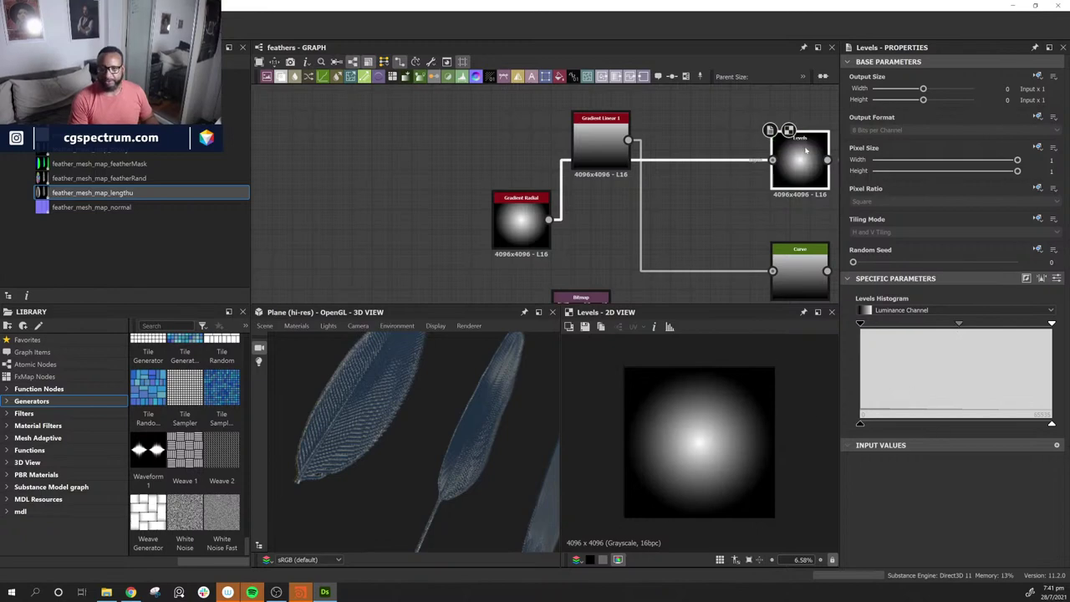
Step: Move Gradient Linear 1 slightly away from Gradient Radial and place the feather_mesh_map_lengthu Bitmap node just below Gradient Radial
middle_click_drag(647, 242, 592, 243)
left_click_drag(548, 159, 559, 138)
middle_click_drag(525, 298, 451, 248)
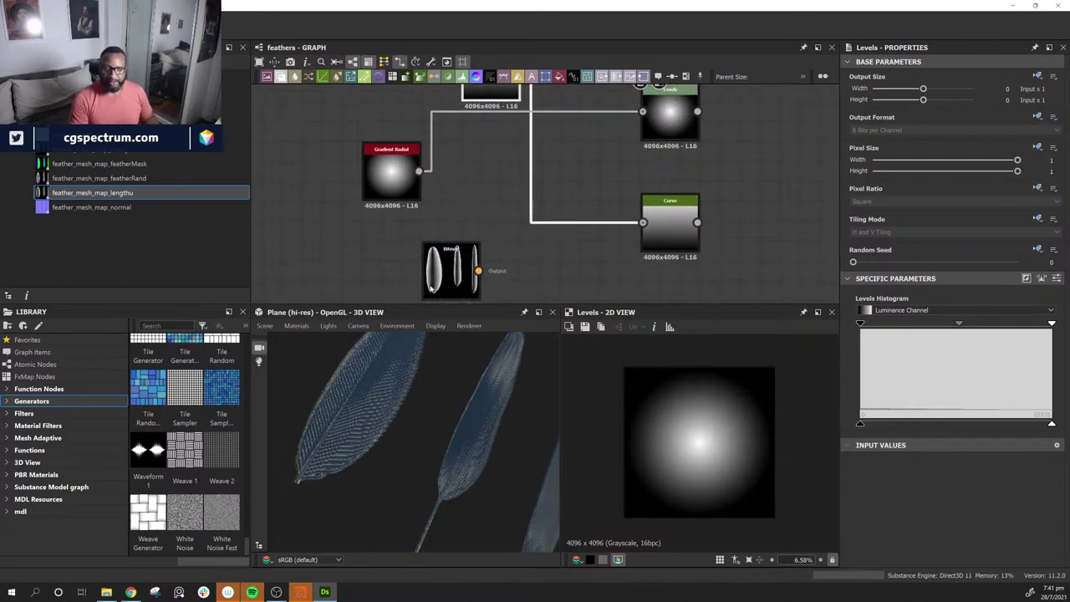
left_click_drag(439, 287, 452, 228)
middle_click_drag(462, 211, 577, 198)
left_click_drag(578, 198, 503, 239)
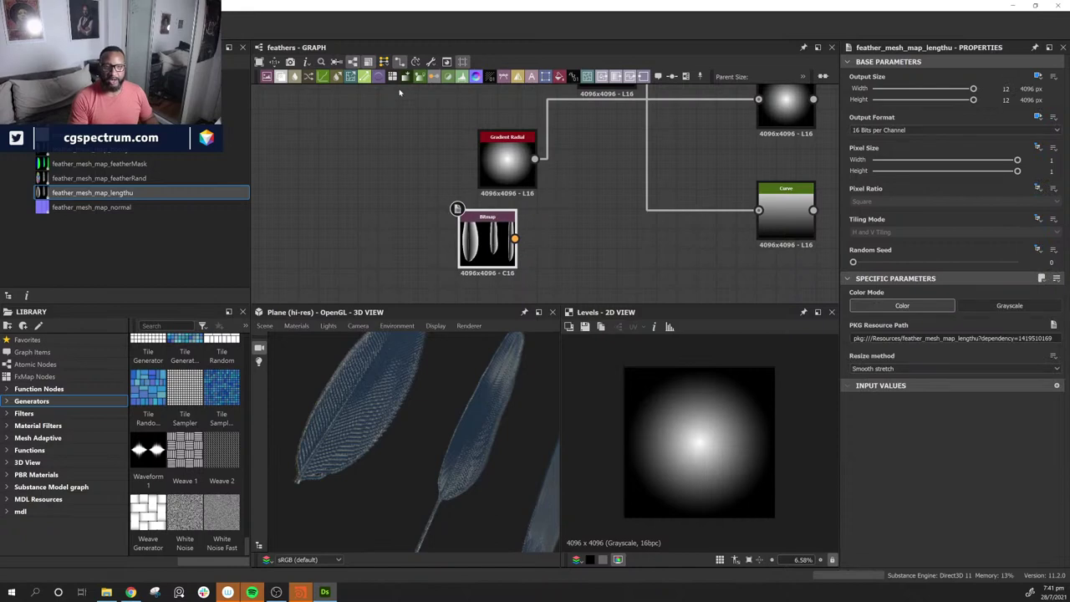
Step: Add a Grayscale Conversion after the Bitmap and connect it to the Levels input in place of Gradient Radial, displaying the Levels result
middle_click_drag(664, 239, 582, 254)
scroll(690, 279, "down", 2)
scroll(581, 254, "up", 3)
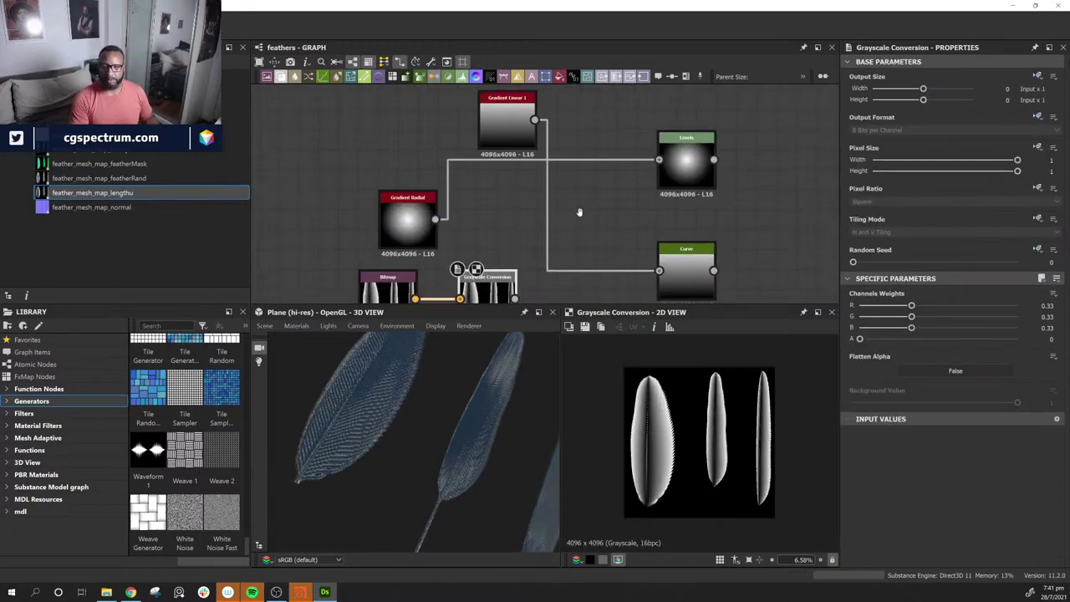
left_click_drag(508, 270, 589, 205)
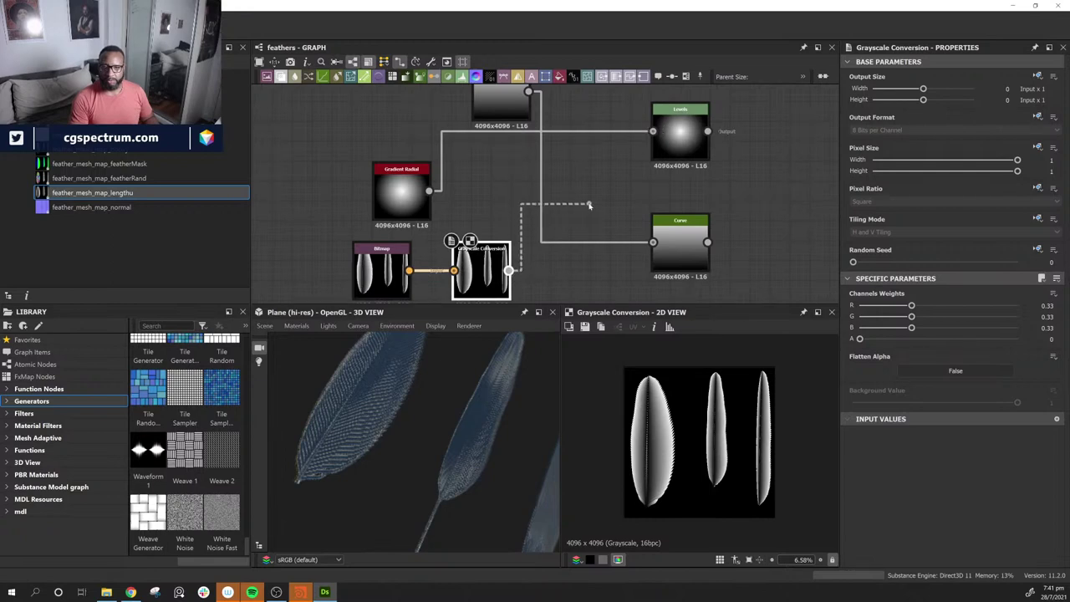
left_click_drag(674, 123, 678, 129)
left_click(679, 133)
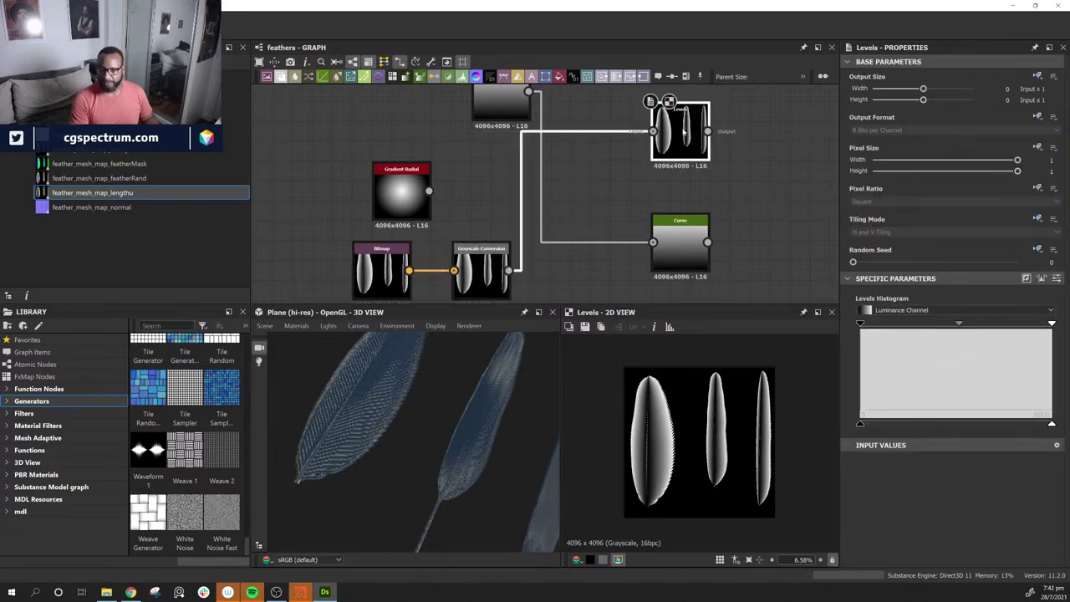
left_click_drag(960, 324, 960, 363)
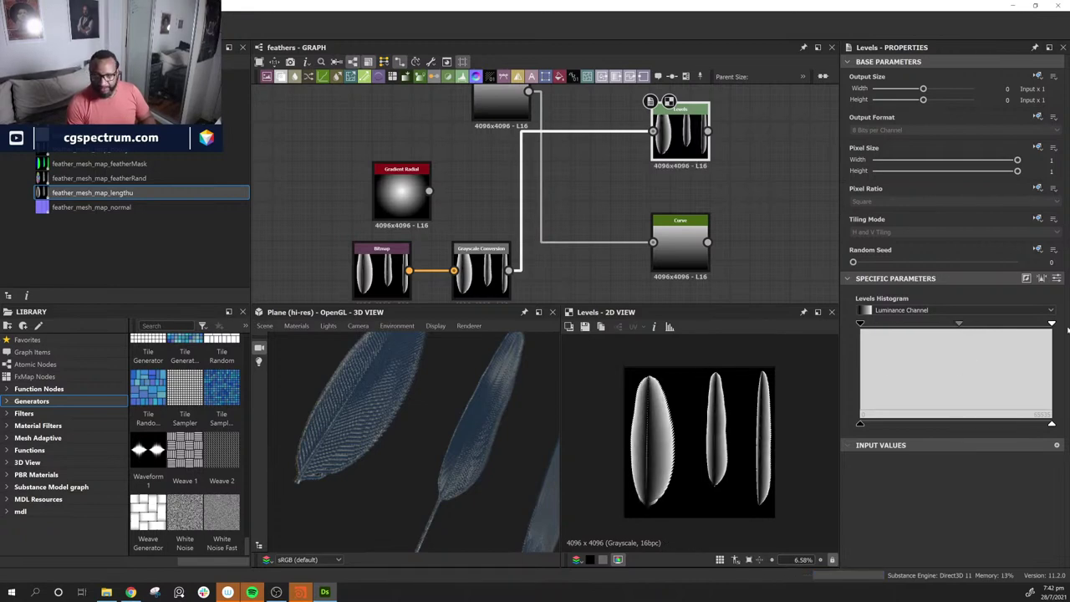
mouse_move(1052, 324)
left_mouse_down()
mouse_move(880, 329)
mouse_move(1052, 330)
left_mouse_up()
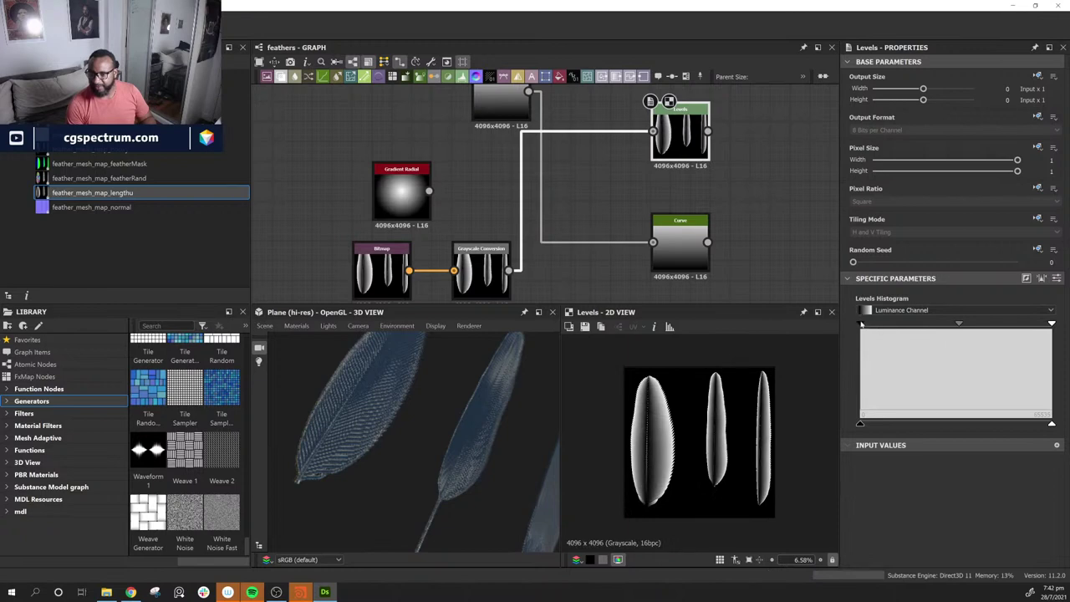
mouse_move(862, 325)
left_mouse_down()
mouse_move(945, 325)
mouse_move(787, 337)
left_mouse_up()
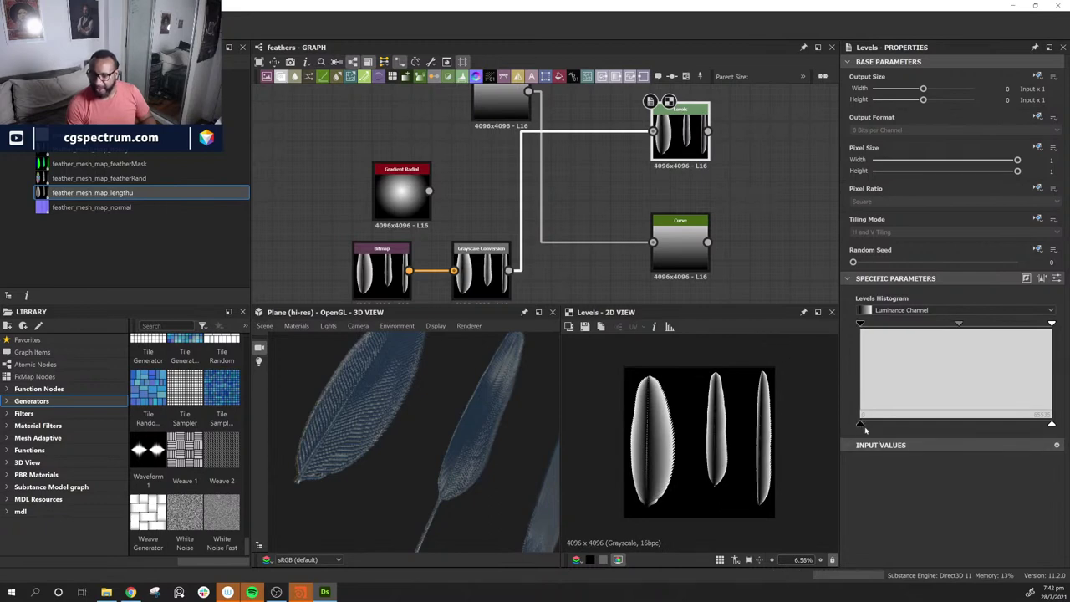
Step: Compress the Levels output range on the feather map, raising output black to about 25% and lowering output white to about 75%
scroll(656, 463, "up", 3)
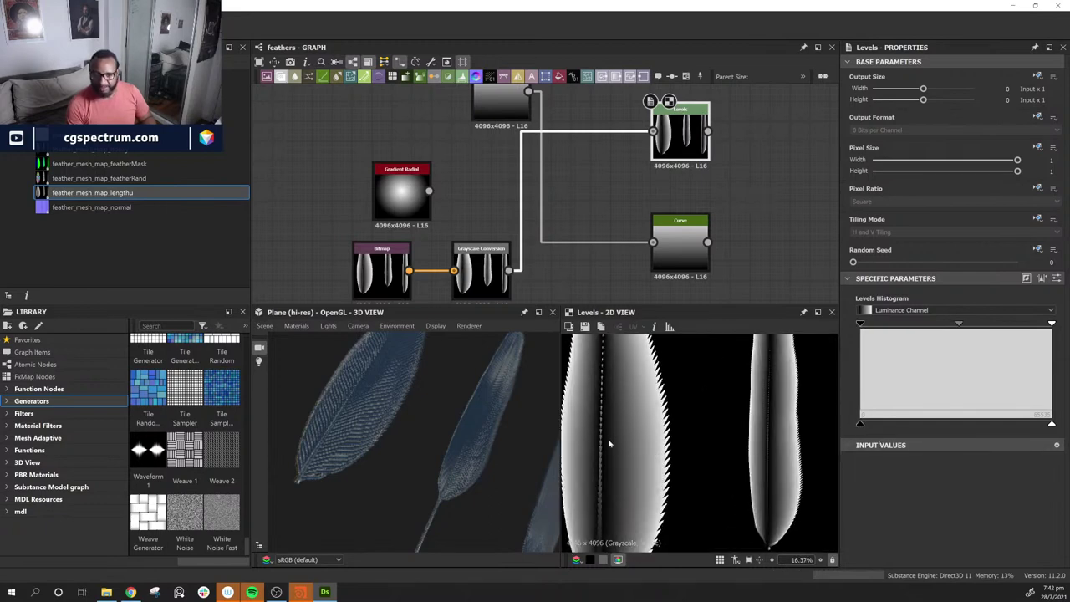
left_click_drag(859, 425, 909, 426)
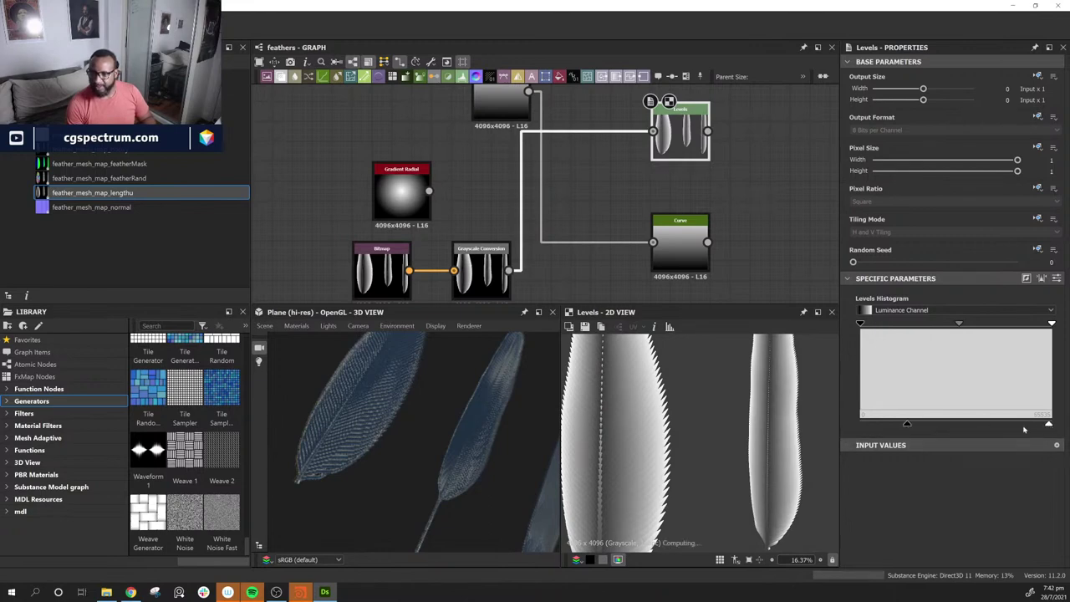
left_click_drag(1049, 425, 1003, 426)
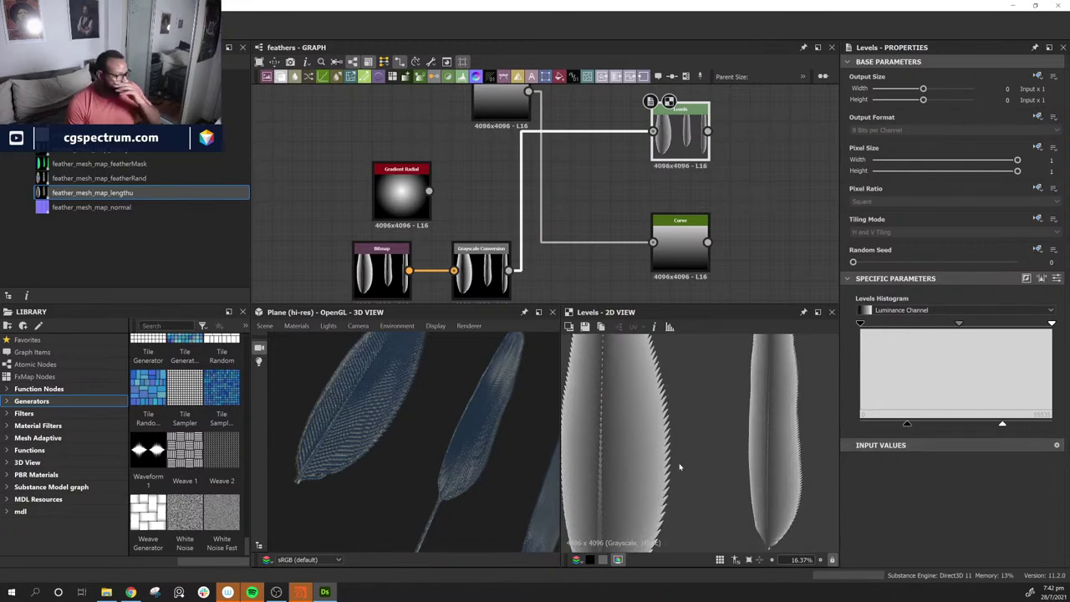
scroll(680, 469, "down", 4)
scroll(593, 435, "up", 3)
middle_click_drag(819, 424, 795, 419)
Step: Move the Levels node slightly closer to the Curve node in the graph
middle_click_drag(628, 292, 744, 309)
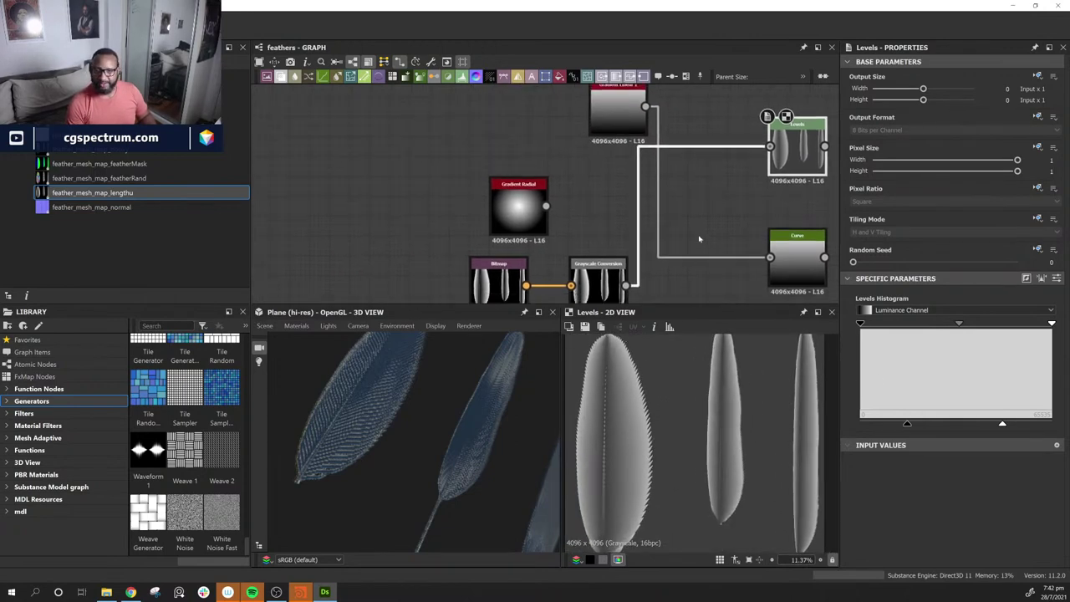
middle_click_drag(738, 227, 661, 242)
mouse_move(716, 159)
left_mouse_down()
mouse_move(706, 161)
mouse_move(736, 173)
mouse_move(692, 180)
mouse_move(726, 178)
left_mouse_up()
middle_click_drag(780, 203, 769, 258)
middle_click_drag(609, 225, 617, 258)
middle_click_drag(795, 290, 757, 25)
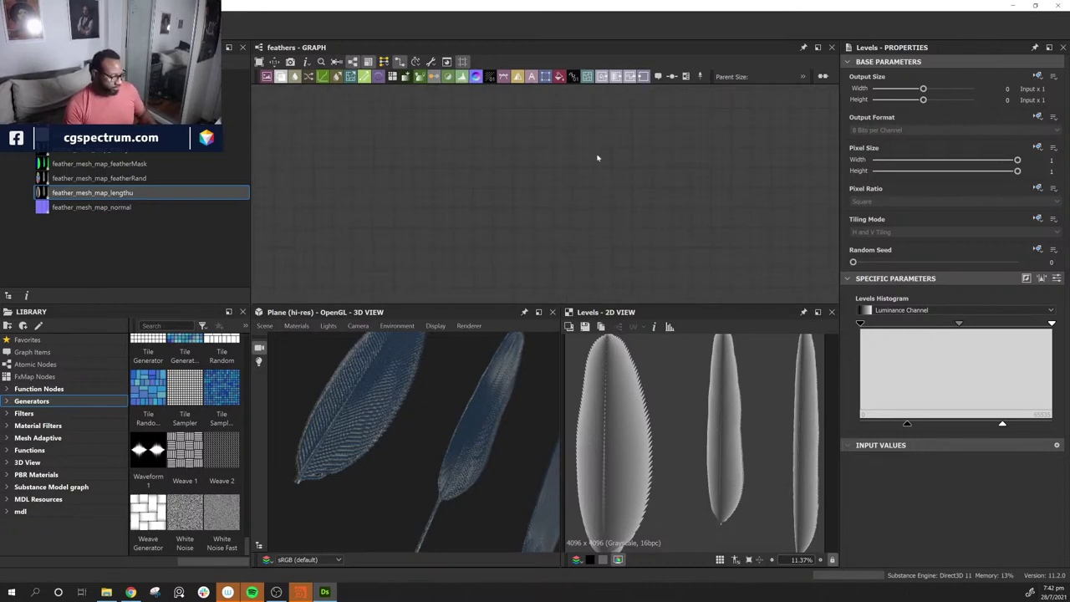
key("f")
scroll(700, 222, "down", 6)
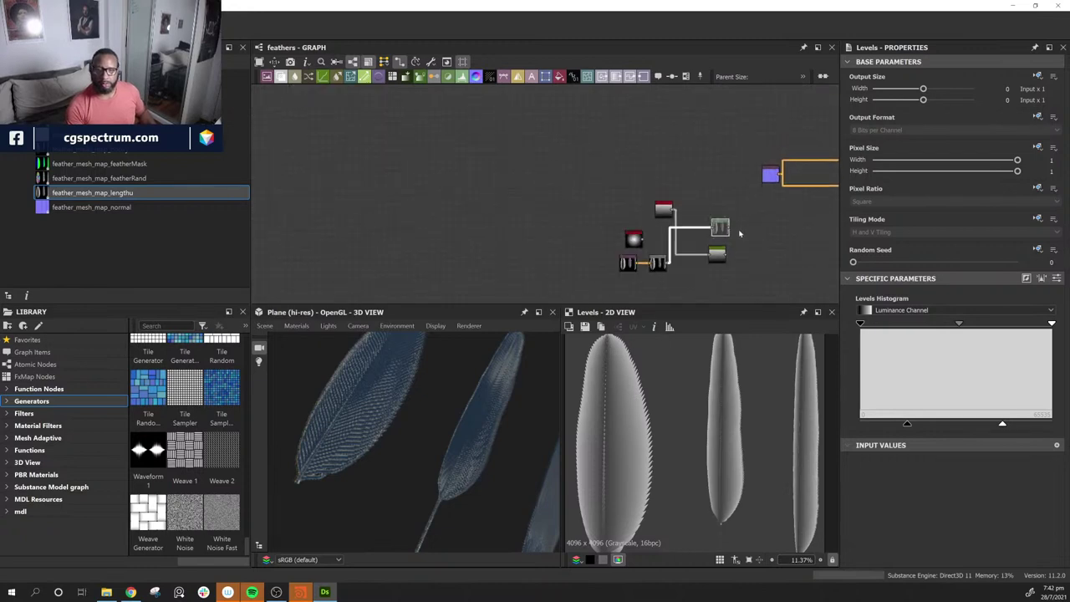
scroll(700, 223, "up", 6)
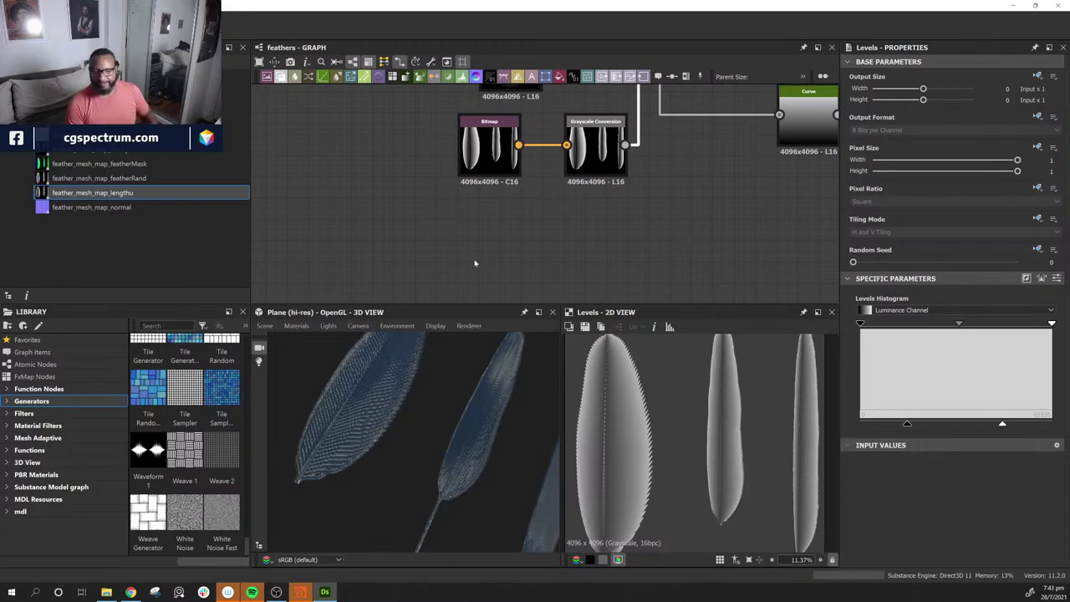
middle_click_drag(732, 175, 645, 208)
scroll(655, 210, "down", 4)
scroll(655, 212, "up", 3)
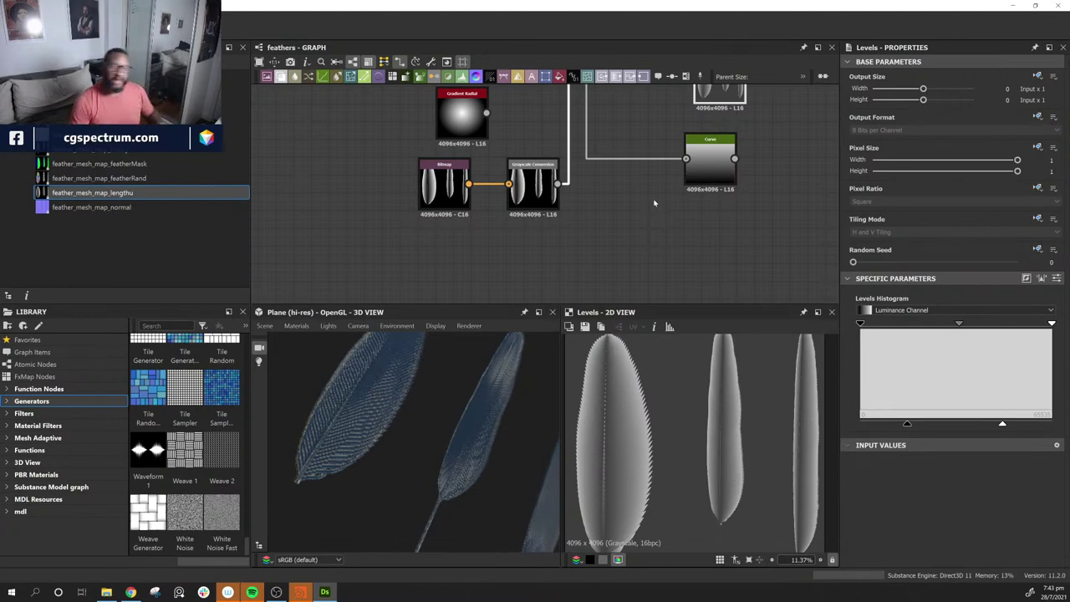
middle_click_drag(588, 131, 563, 156)
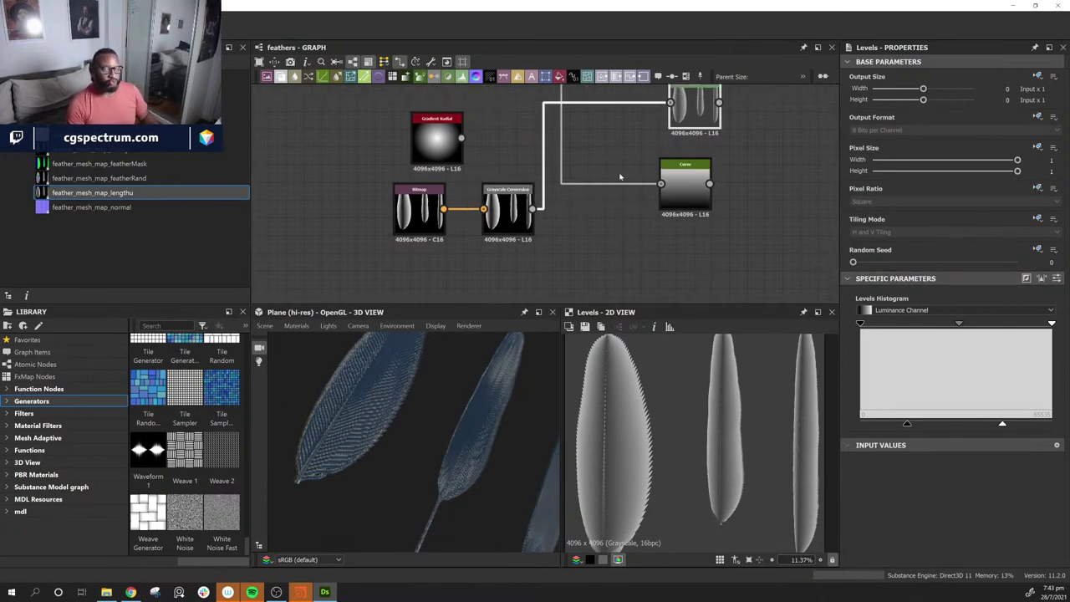
Step: Examine the three feathers in the 3D view from several angles and the node connections leading to the base material node
scroll(471, 423, "down", 3)
left_click_drag(437, 427, 370, 474)
left_click_drag(361, 383, 469, 426)
scroll(553, 242, "down", 10)
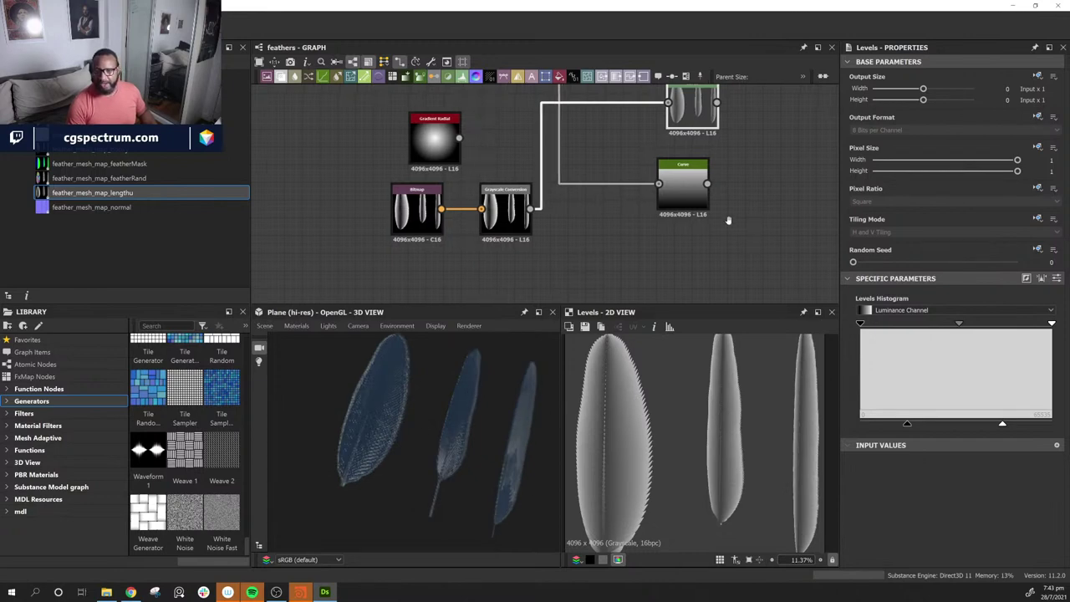
scroll(554, 242, "up", 10)
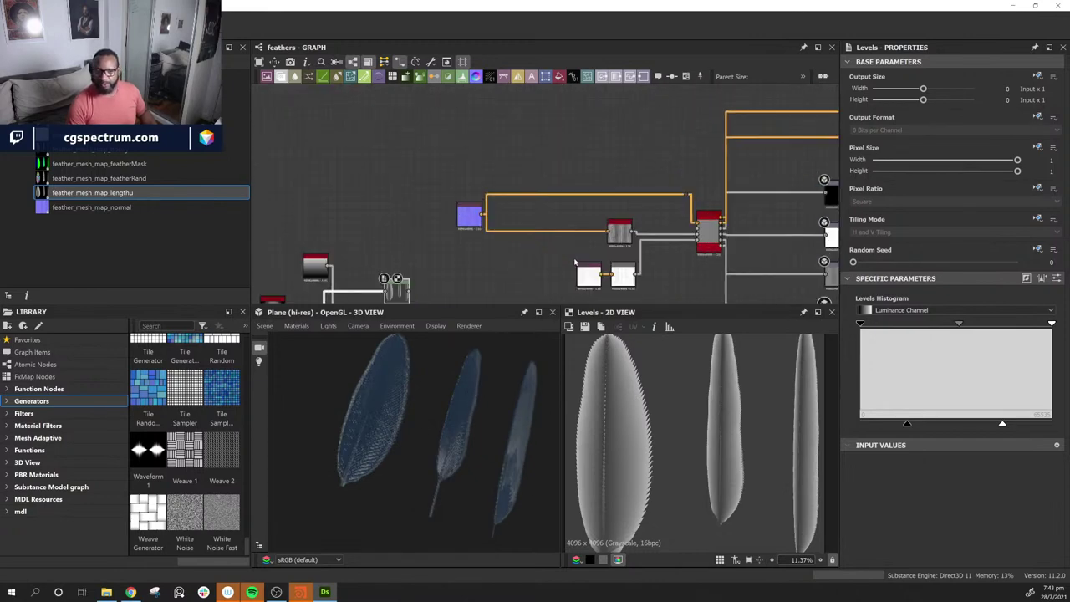
scroll(685, 276, "down", 5)
scroll(743, 124, "up", 5)
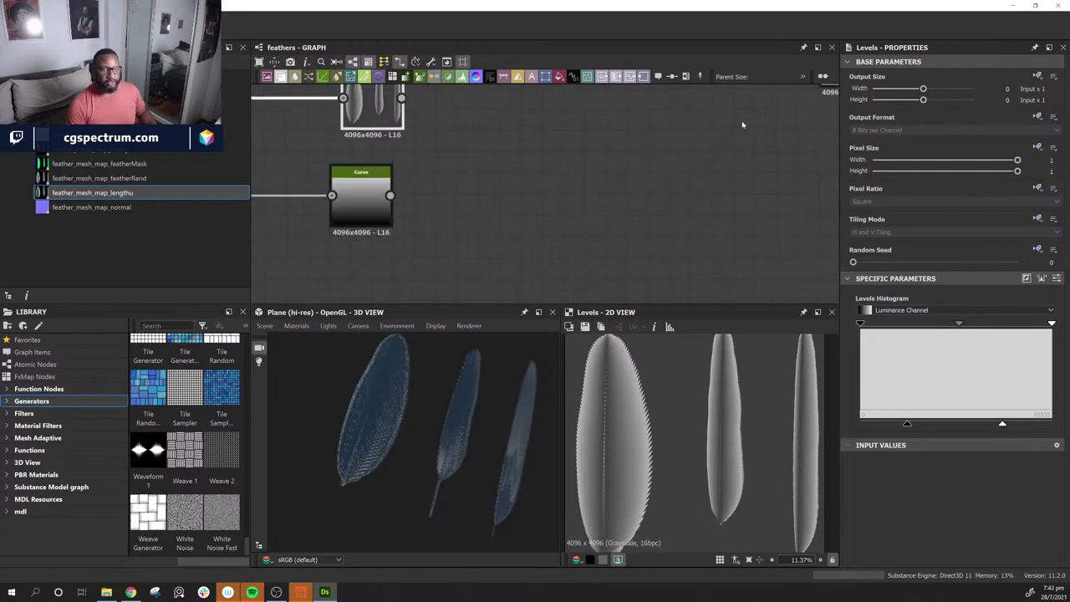
left_click_drag(446, 434, 440, 480)
middle_click_drag(601, 177, 821, 178)
scroll(695, 210, "down", 4)
middle_click_drag(672, 218, 421, 278)
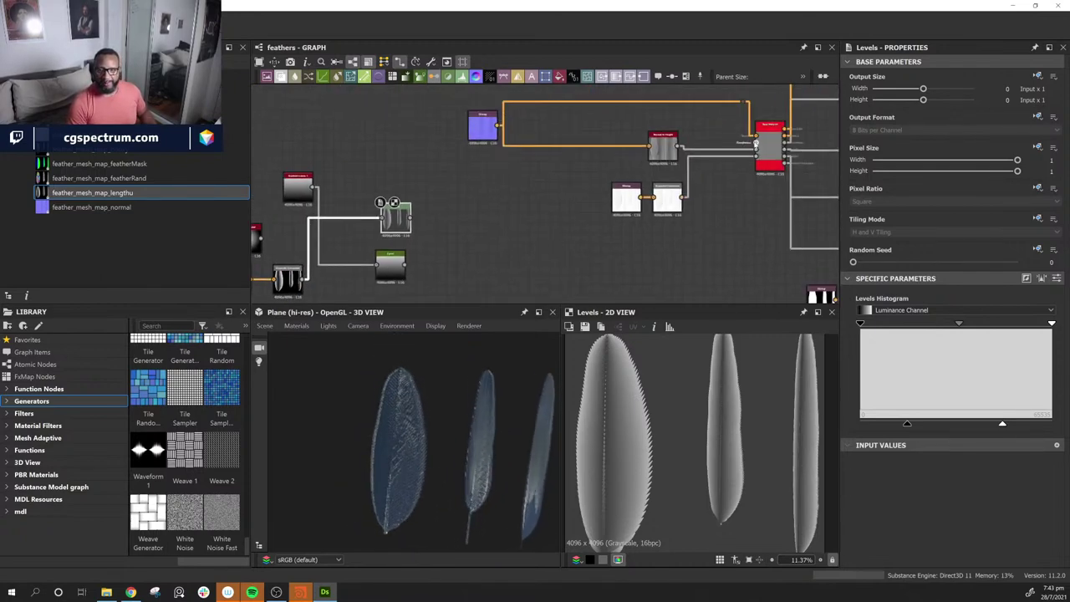
Step: Move Gradient Linear 1 down beside the Curve node it feeds and display the Curve's output in the 2D view
middle_click_drag(473, 240, 725, 226)
scroll(725, 227, "up", 2)
middle_click_drag(642, 261, 720, 237)
mouse_move(676, 238)
left_mouse_down()
mouse_move(735, 240)
mouse_move(676, 230)
left_mouse_up()
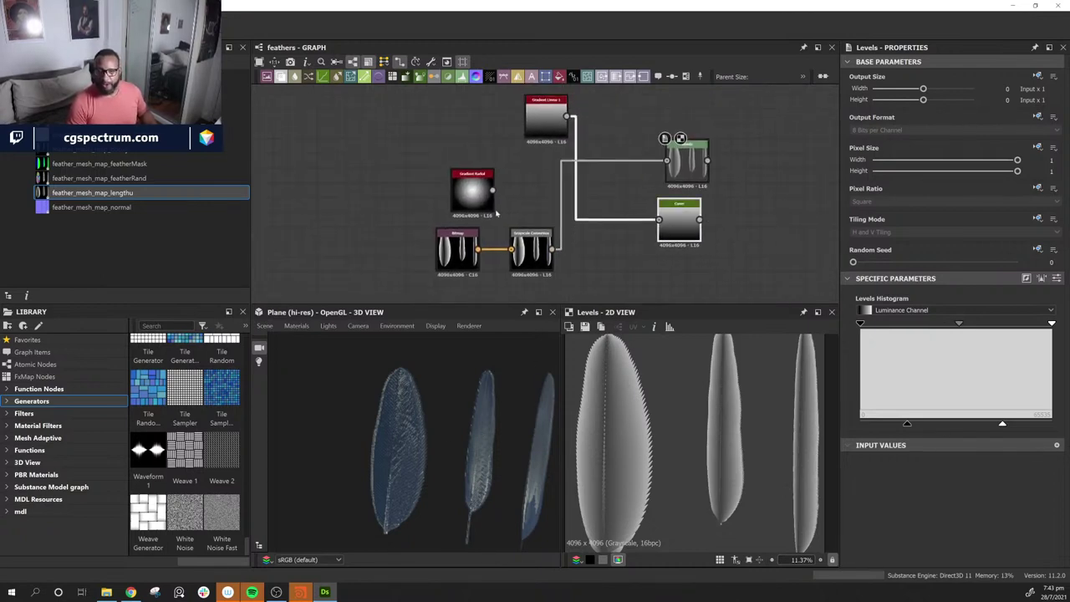
left_click(678, 224)
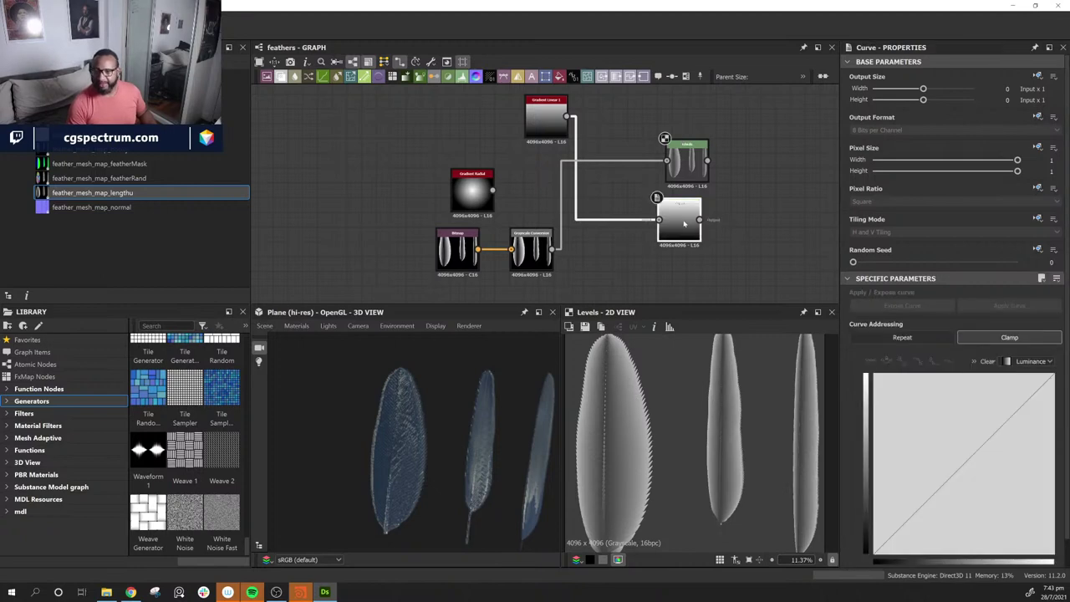
left_click_drag(547, 117, 598, 258)
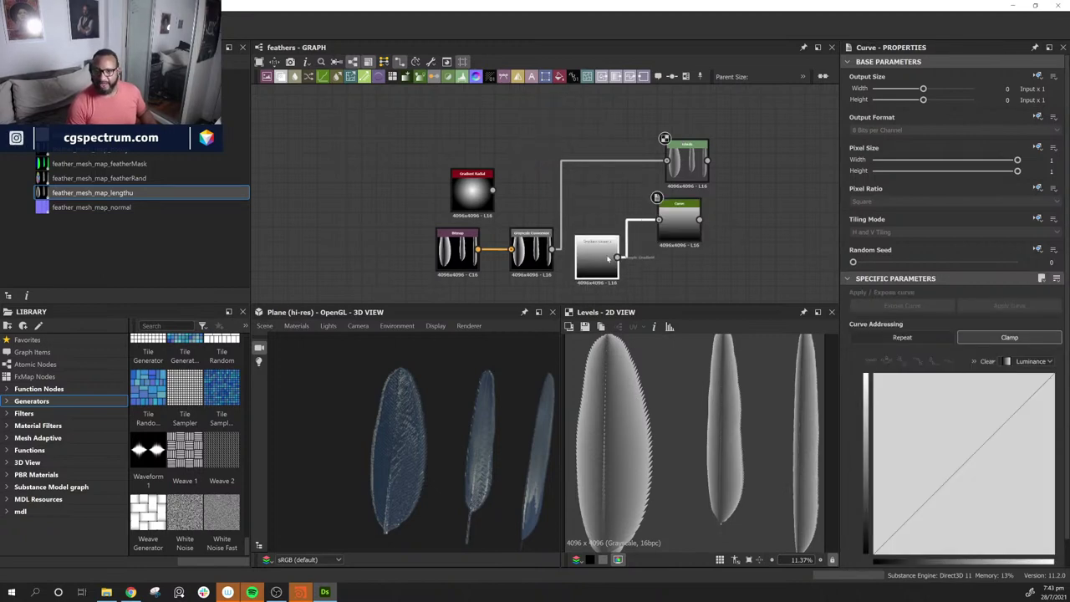
double_click(679, 224)
scroll(759, 445, "down", 3)
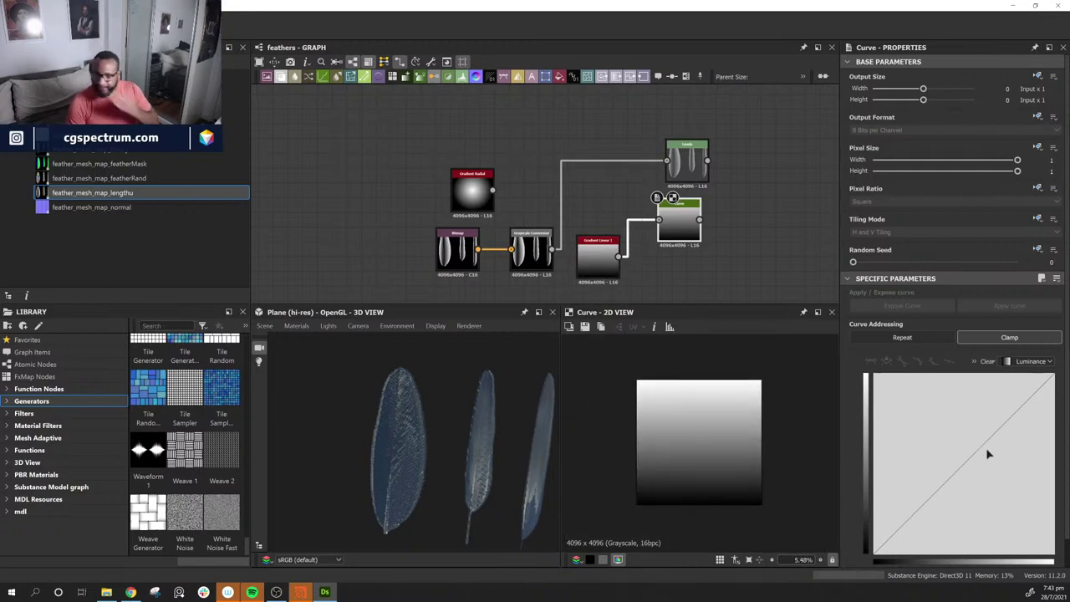
Step: Shift the Curve's black point to input position 0.50 at value 0 and flatten its tangents for a straight ramp
scroll(972, 466, "down", 1)
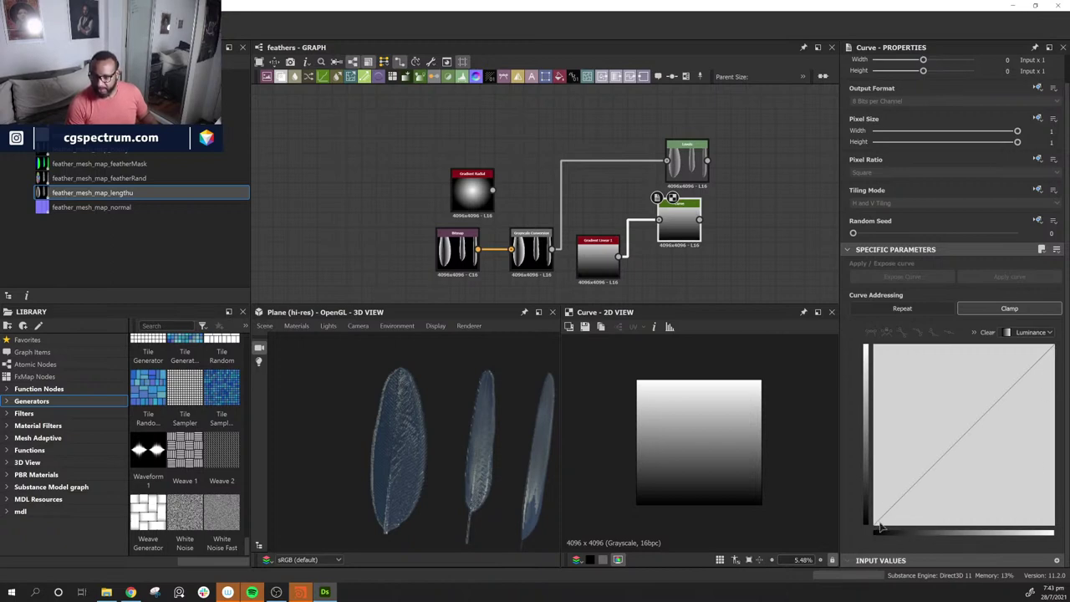
left_click_drag(882, 523, 943, 546)
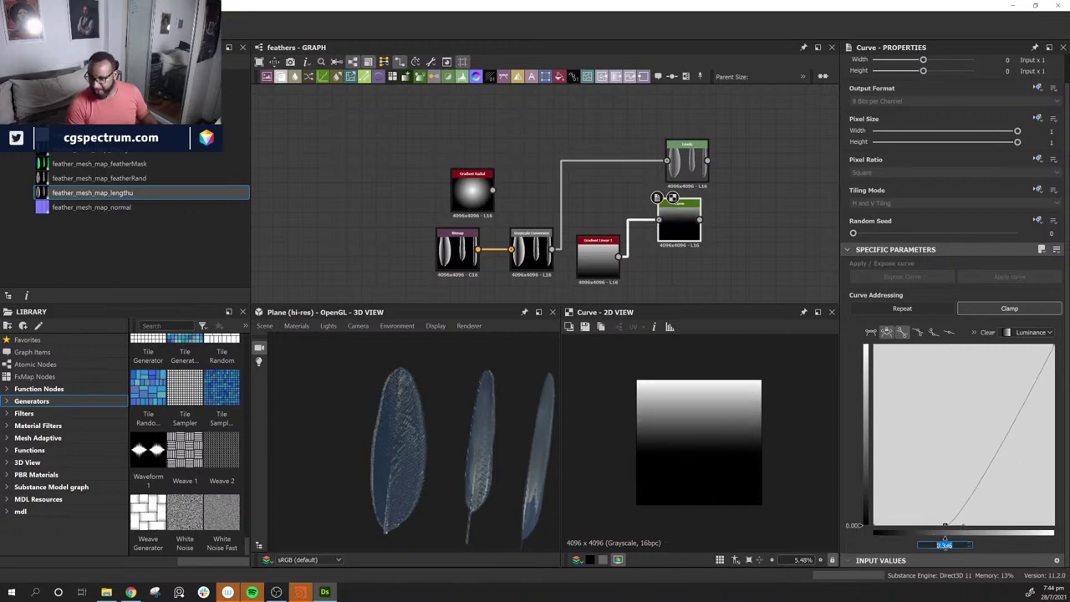
left_click_drag(945, 545, 965, 546)
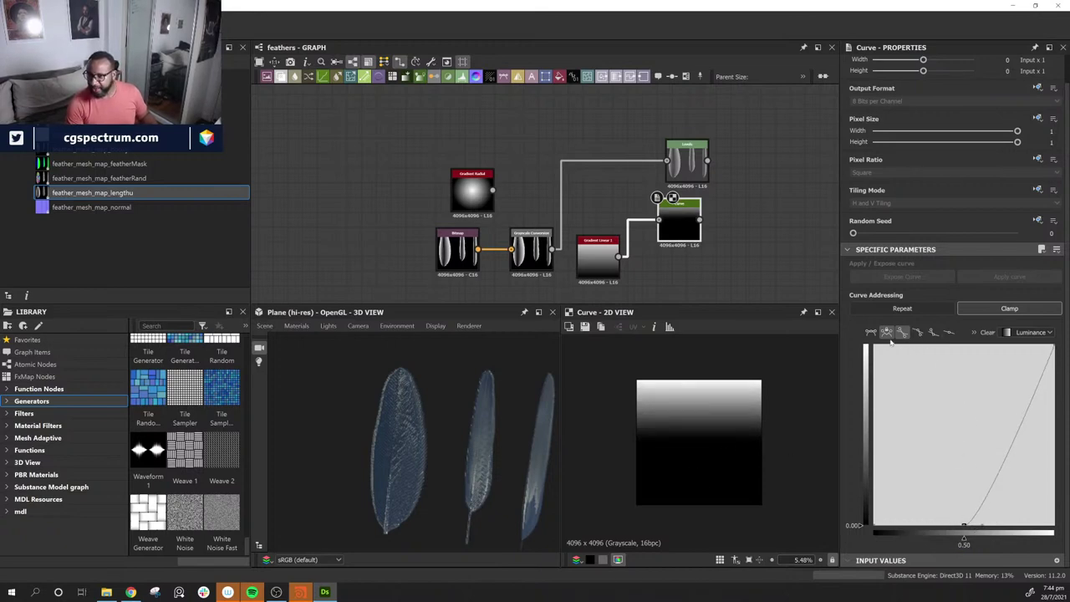
left_click(949, 333)
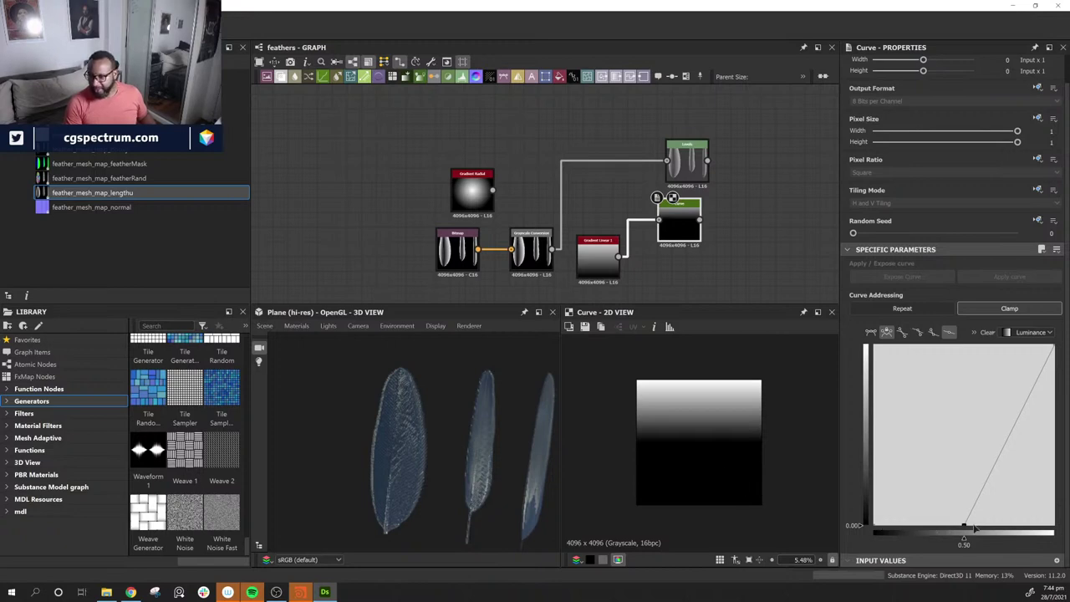
Step: Raise the Curve's point to about 0.52 and lower it to 0, return it to input position 0, and select the white end point
left_click_drag(861, 526, 870, 430)
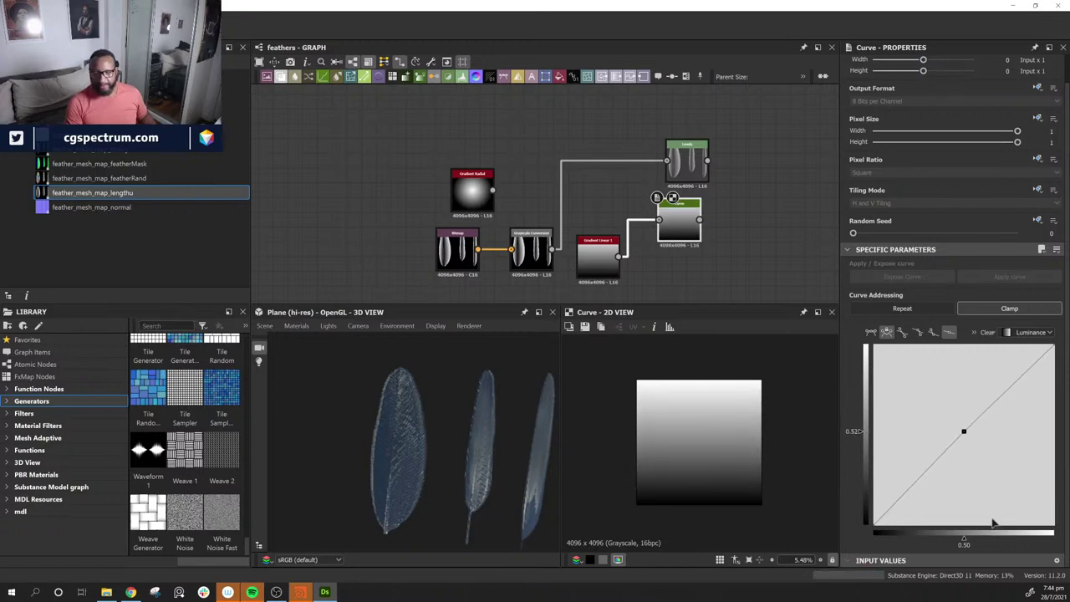
left_click_drag(857, 432, 858, 526)
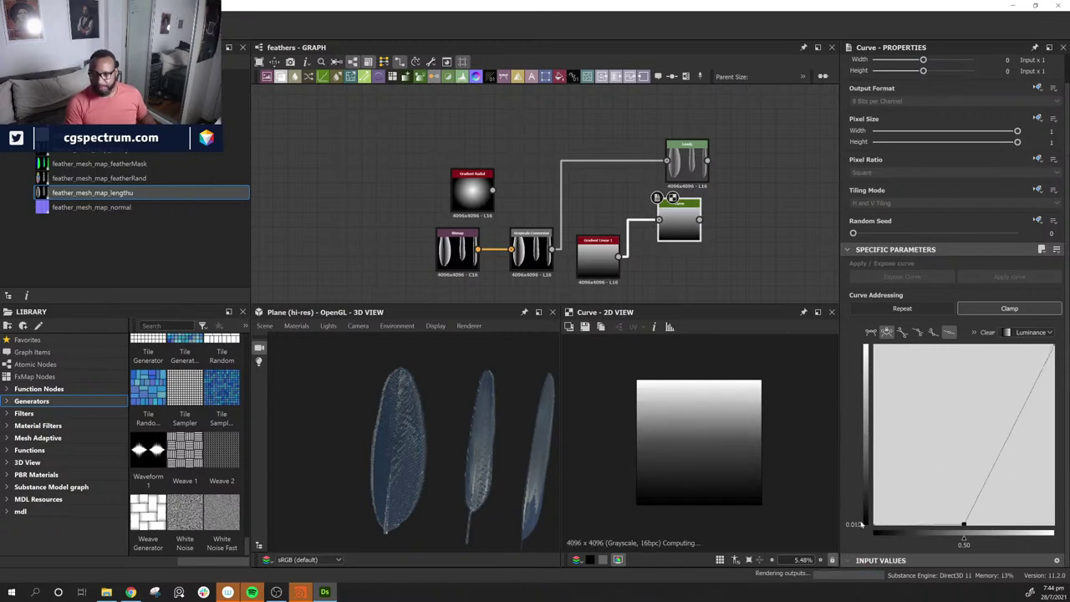
left_click_drag(966, 545, 874, 544)
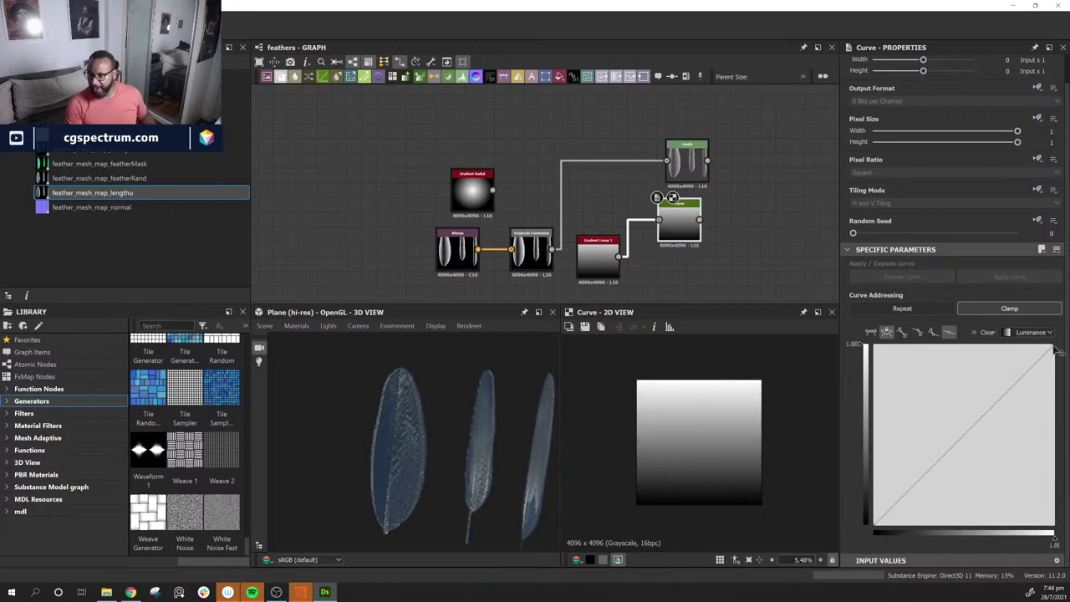
mouse_move(1056, 351)
left_mouse_down()
mouse_move(907, 345)
mouse_move(1045, 358)
mouse_move(1054, 484)
mouse_move(1056, 345)
left_mouse_up()
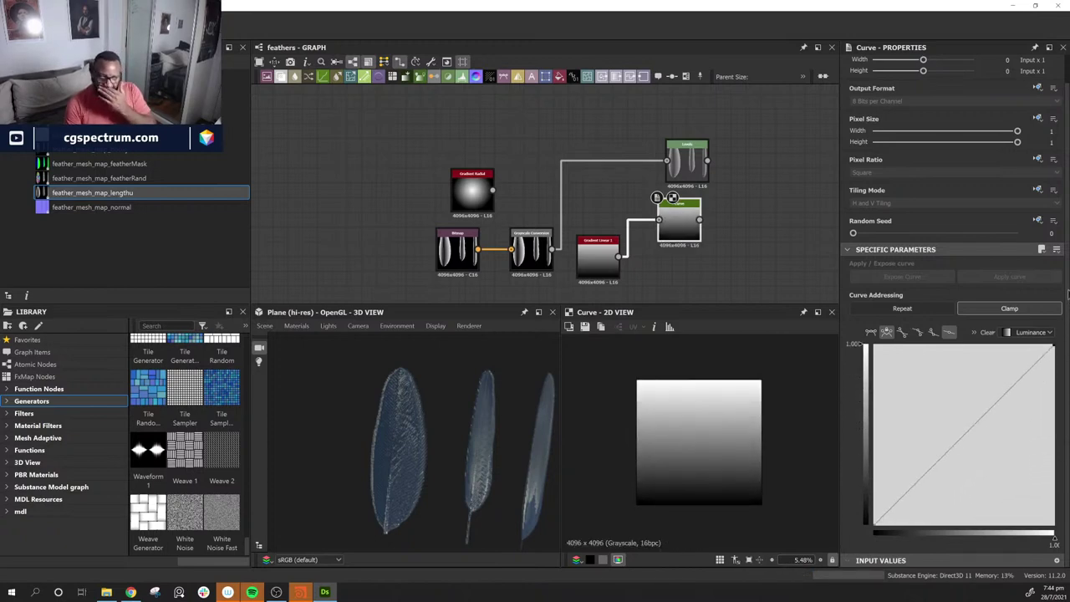
Step: Lower the Curve's white end point to about 0.36, then add a peak at input 0.17, value 0.48 and a dip at input 0.37, value 0.08
left_click_drag(1067, 292, 1068, 462)
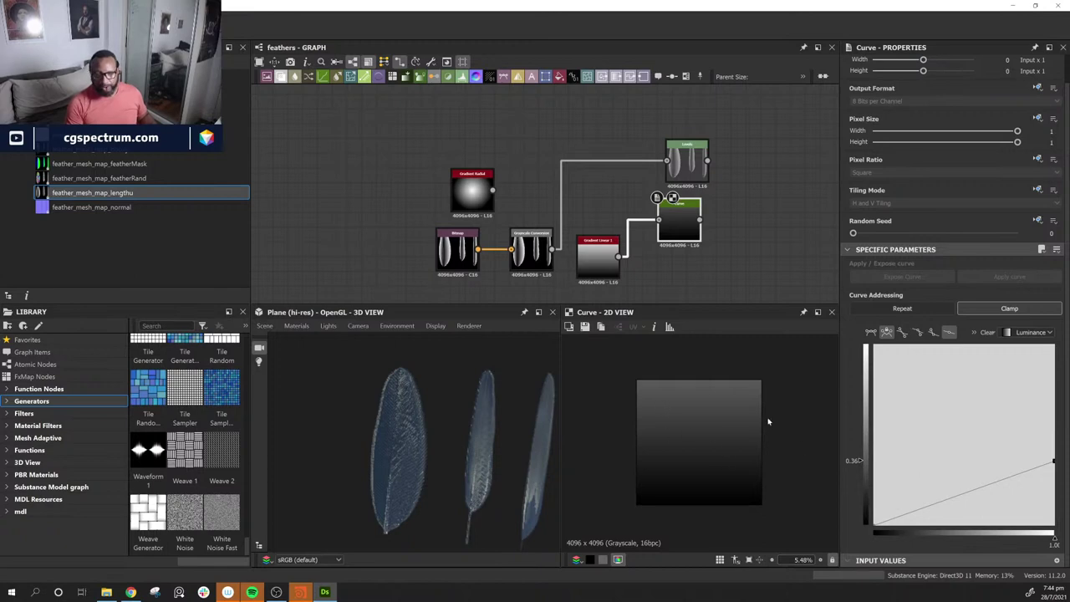
left_click(908, 516)
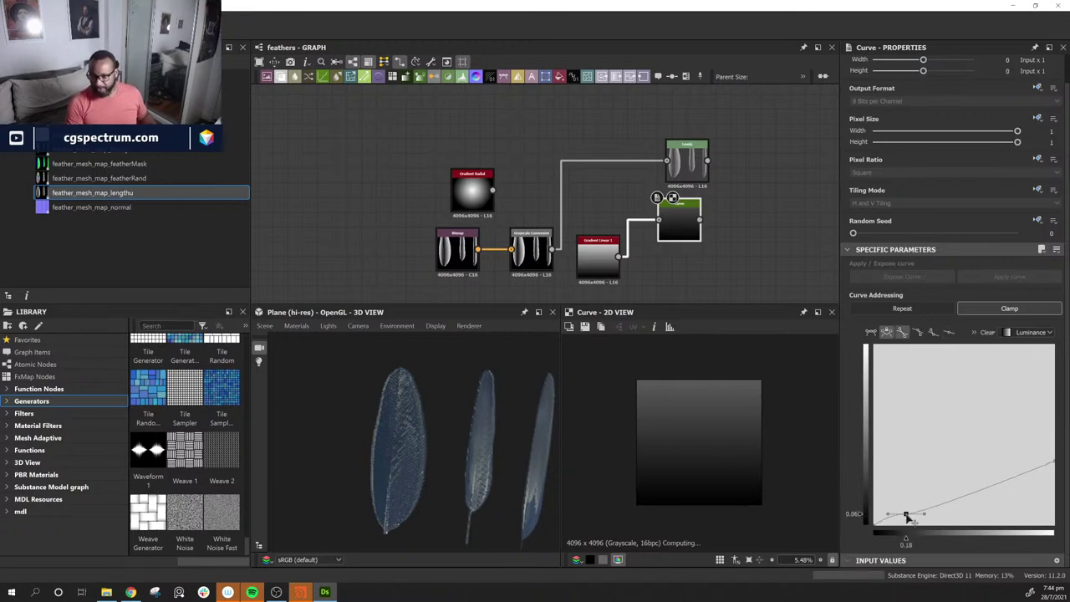
left_click_drag(907, 516, 905, 439)
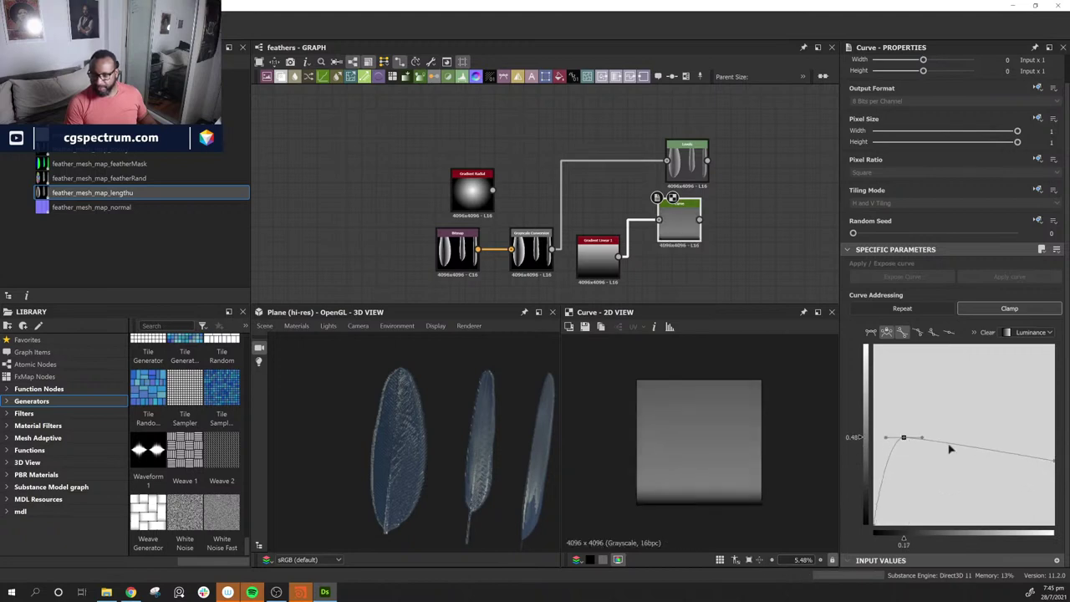
left_click_drag(950, 449, 940, 510)
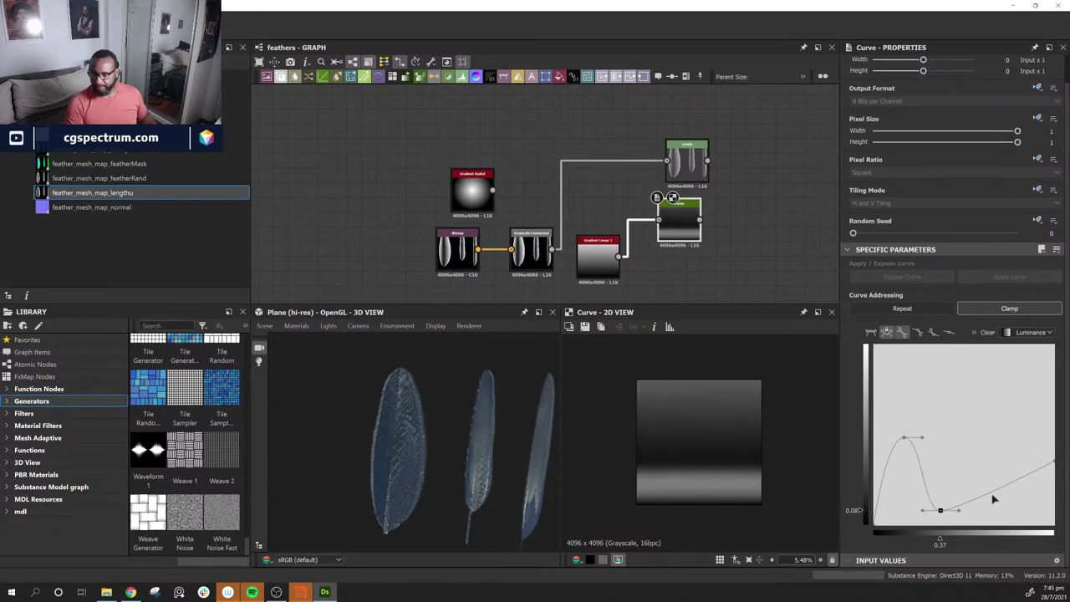
Step: Add a peak at input 0.60, value 0.79 and a dip at input 0.89, value 0.15, and nudge the first peak to input 0.18
left_click(997, 495)
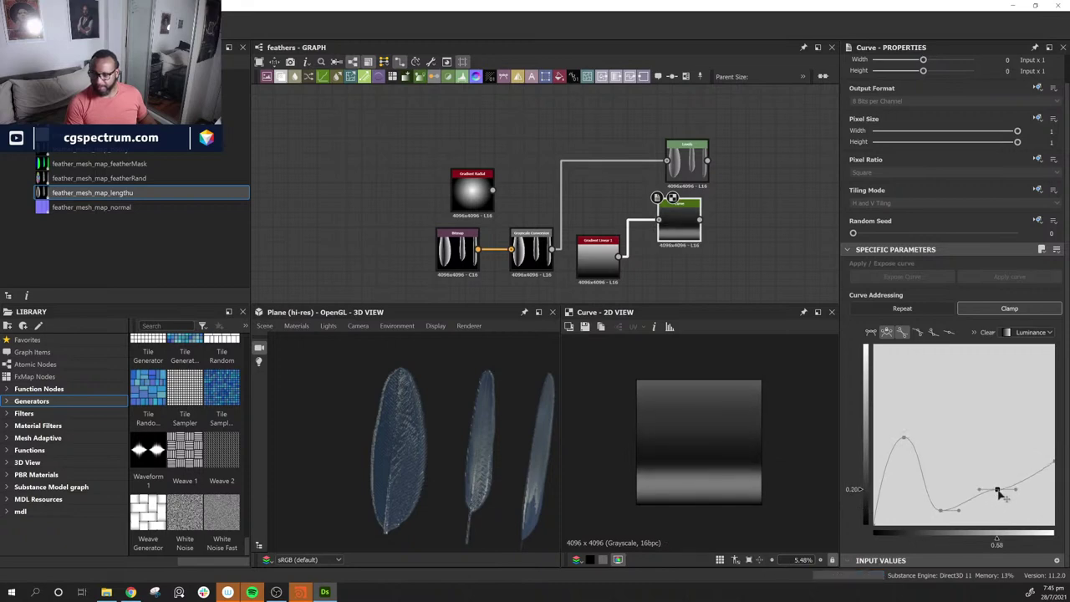
left_click_drag(999, 495, 992, 381)
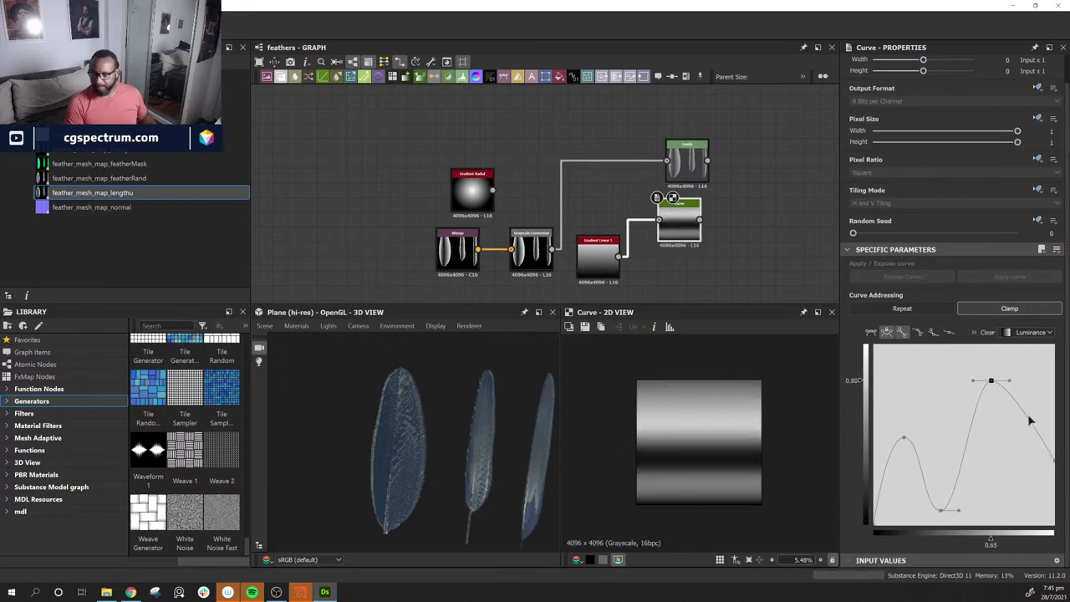
left_click(1029, 423)
left_click_drag(1028, 422, 1035, 501)
left_click_drag(1034, 500, 1036, 498)
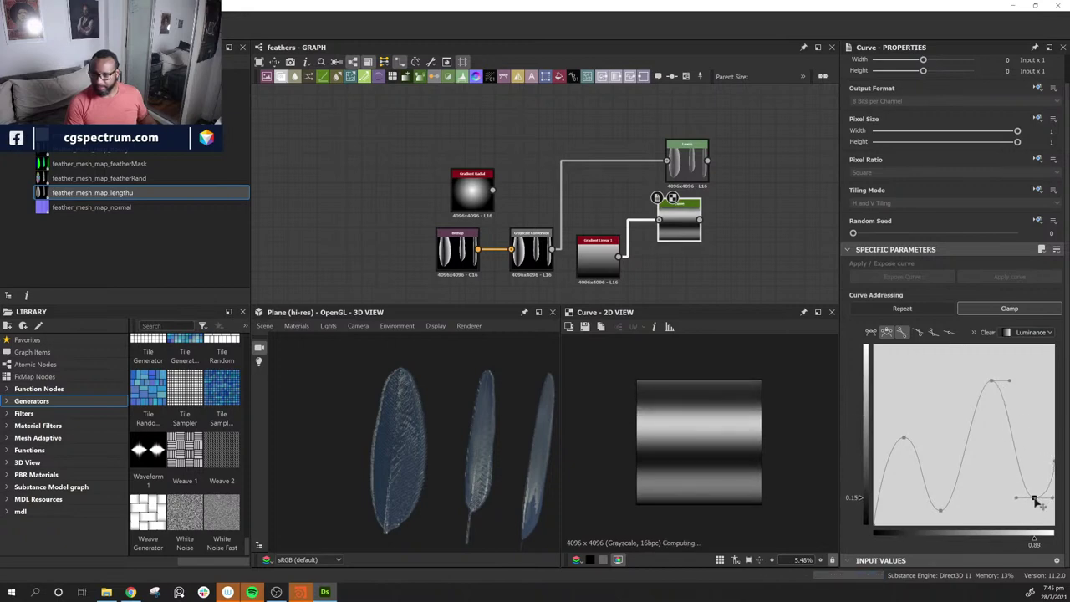
left_click_drag(991, 382, 981, 382)
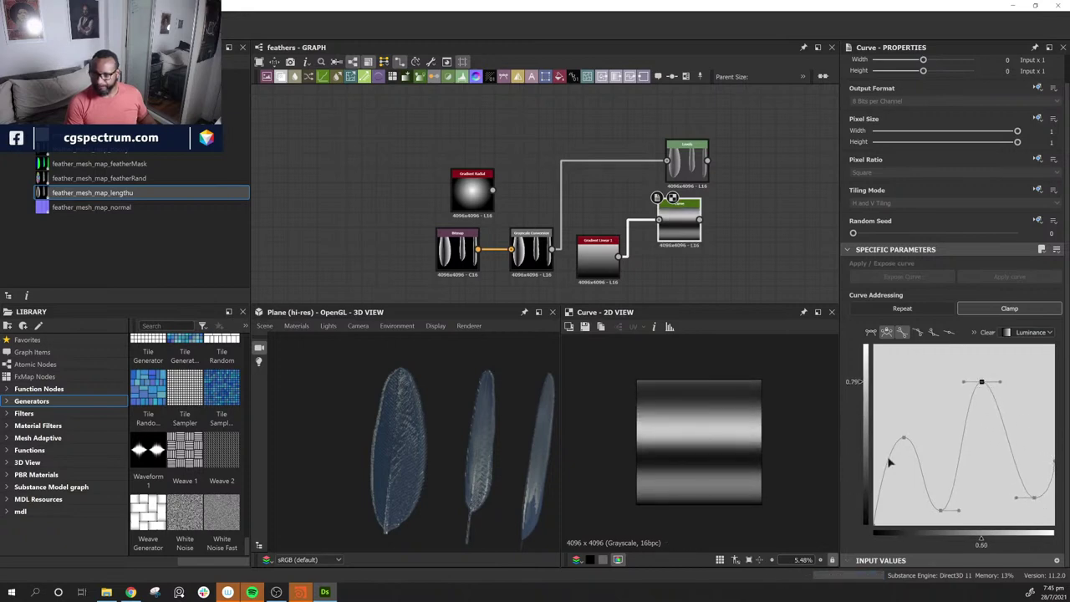
left_click_drag(904, 441, 907, 440)
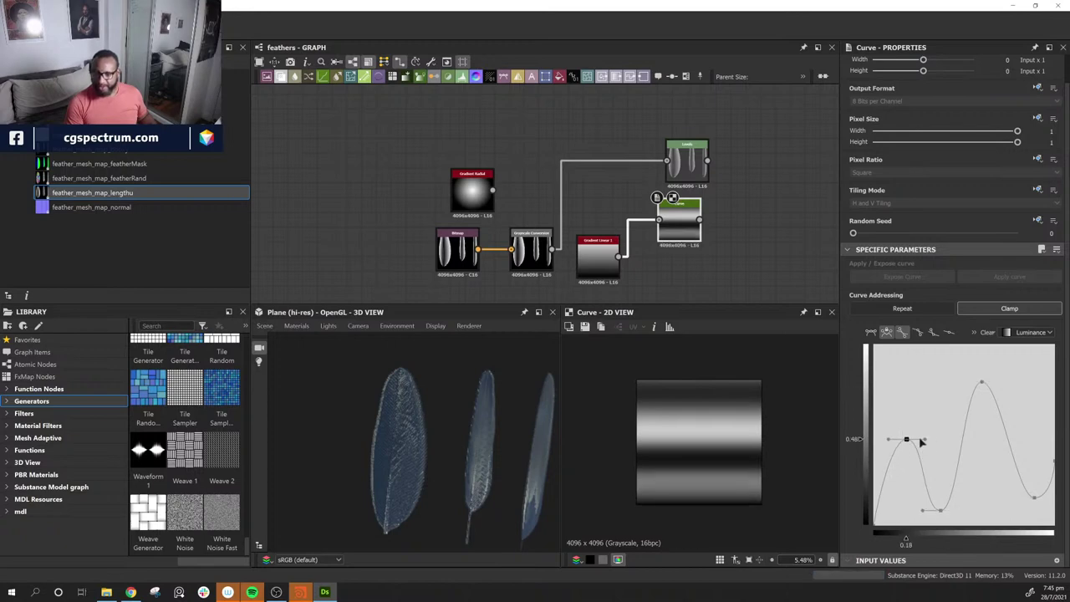
Step: Select all the Curve's points and unlink their tangent handles so each side can be adjusted independently
left_click_drag(903, 382, 1055, 537)
left_click(871, 334)
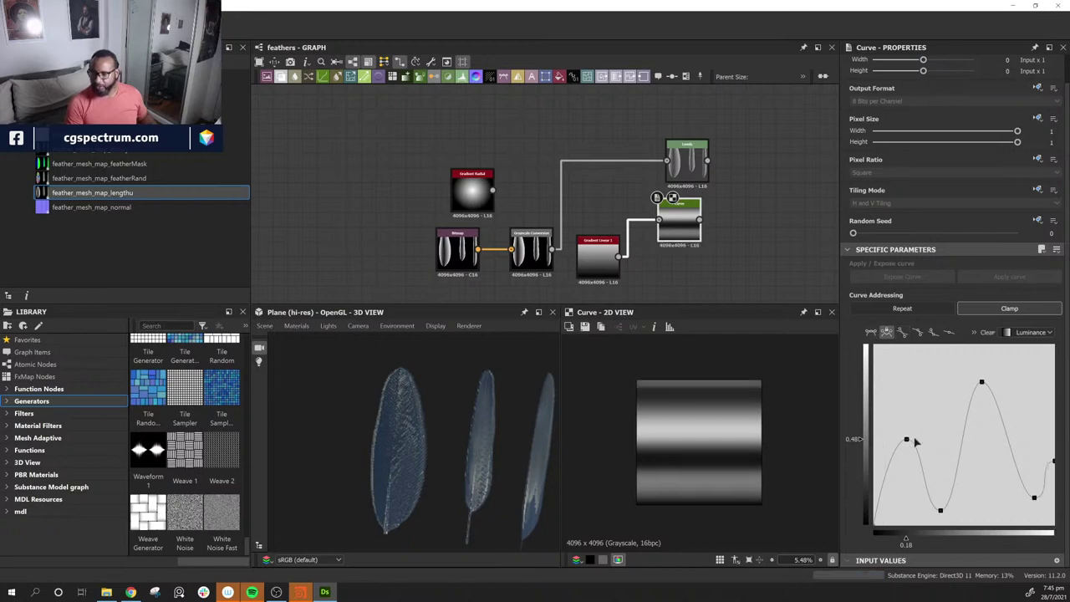
left_click_drag(907, 439, 934, 442)
left_click(908, 439)
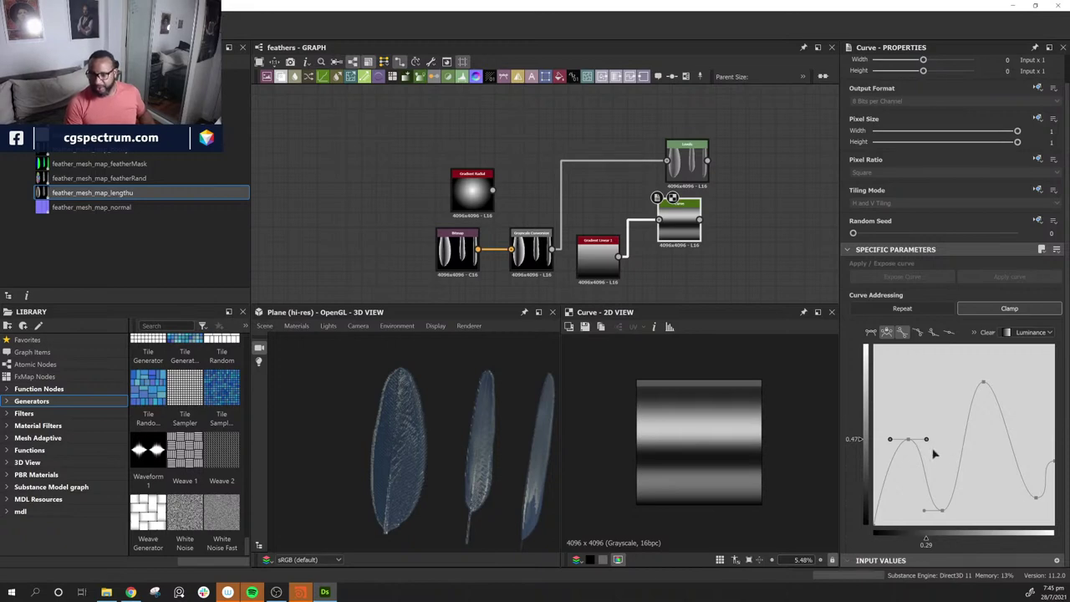
Step: Pull both peaks' outgoing tangent handles down to values 0.24 and 0.51, and raise the last dip's incoming handle to 0.38
left_click_drag(926, 444, 917, 490)
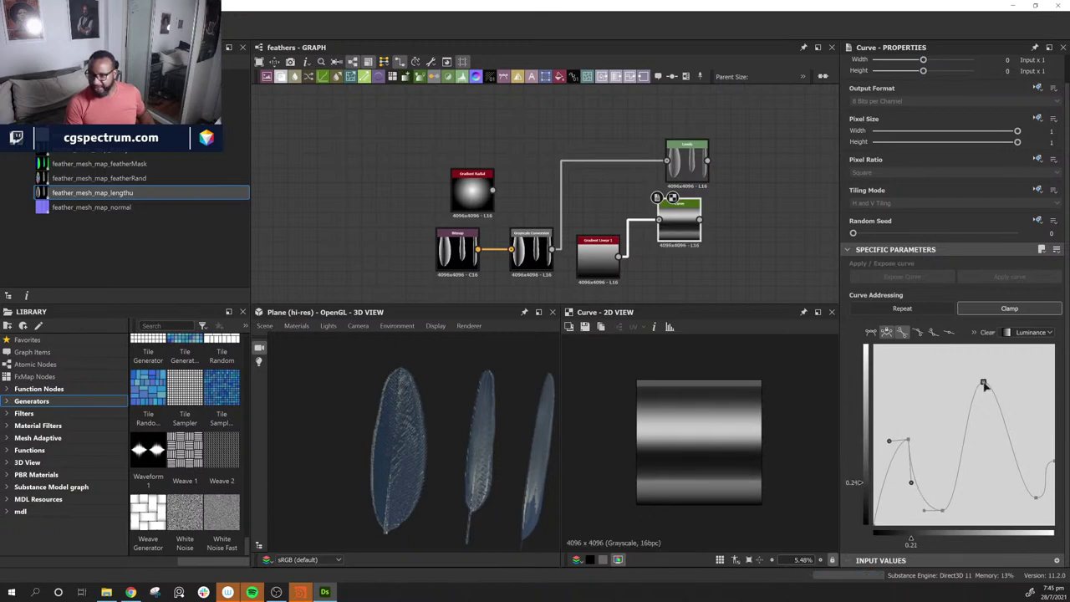
left_click(985, 384)
left_click_drag(1002, 383, 986, 437)
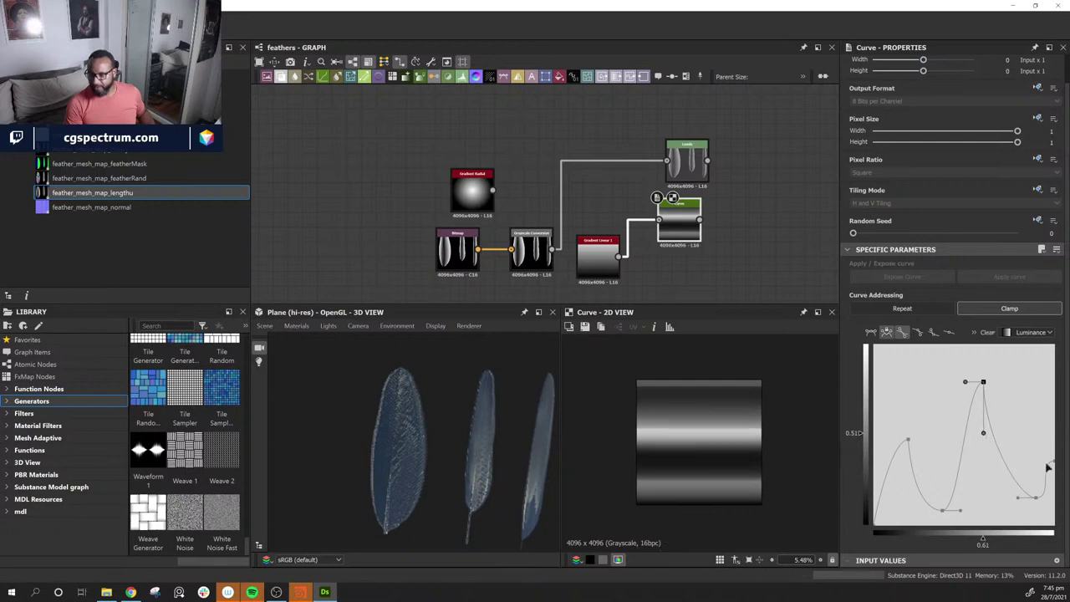
left_click_drag(1019, 500, 1036, 458)
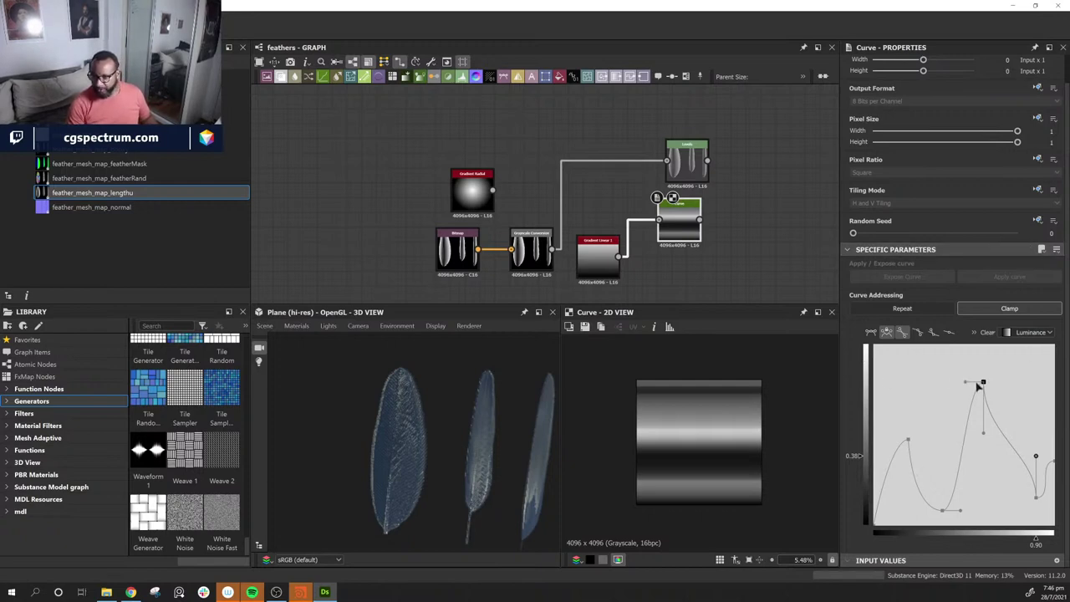
left_click_drag(983, 382, 984, 385)
Step: Move the Curve and Gradient Linear 1 nodes apart and feed Gradient Radial into the Curve in place of the linear gradient
middle_click_drag(691, 298, 700, 289)
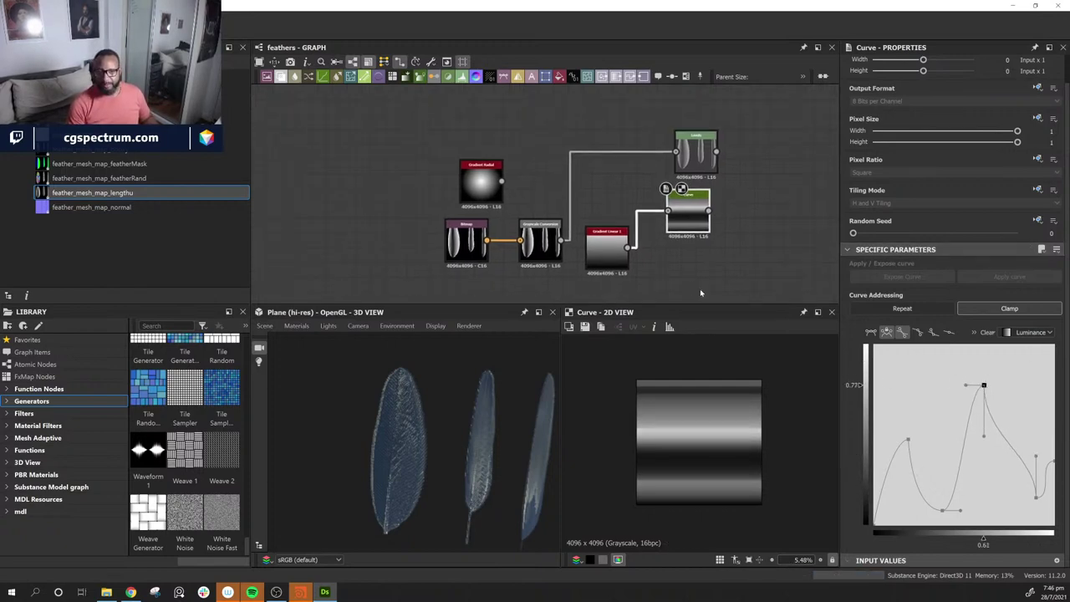
left_click_drag(688, 214, 747, 229)
left_click_drag(607, 249, 607, 287)
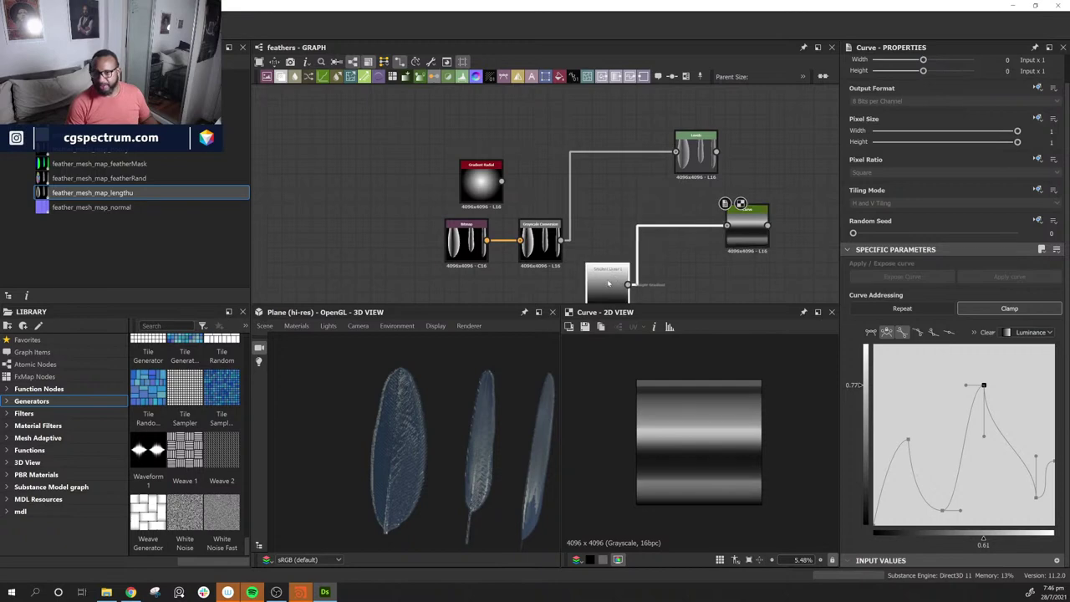
left_click_drag(477, 180, 736, 226)
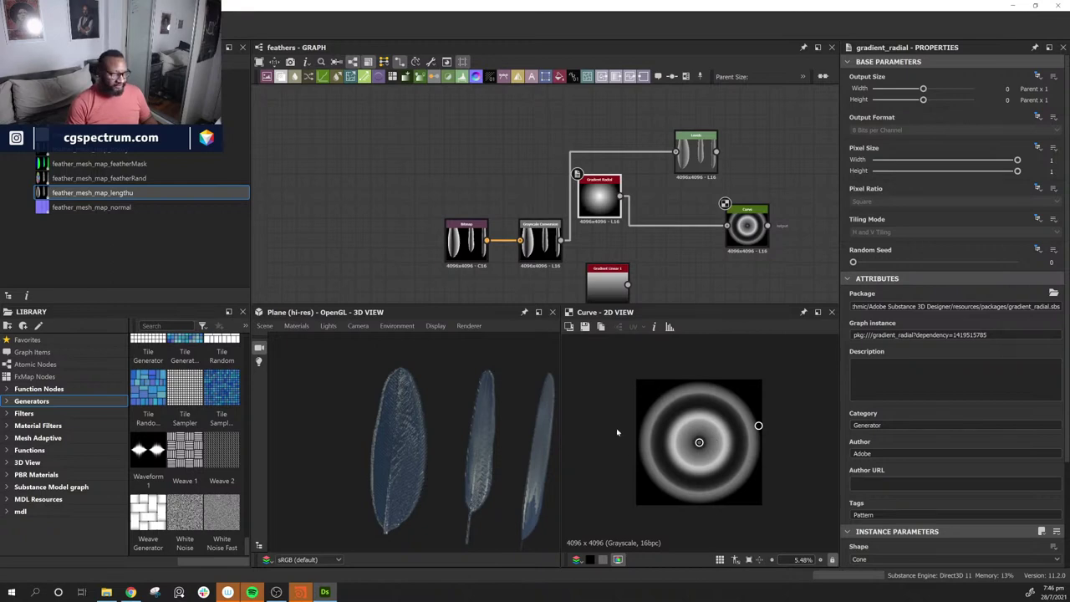
Step: Move both gradient nodes below the feather map nodes and feed the Grayscale Conversion output into the Curve instead
middle_click_drag(686, 246, 667, 194)
scroll(668, 194, "down", 1)
left_click_drag(605, 227, 610, 253)
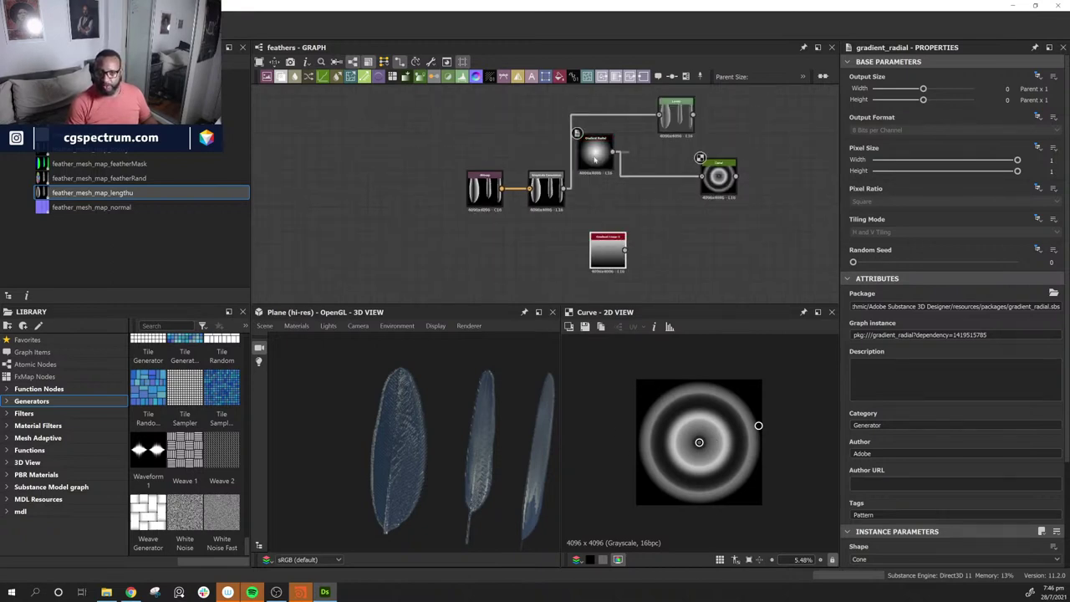
left_click_drag(595, 159, 546, 271)
left_click_drag(730, 174, 729, 175)
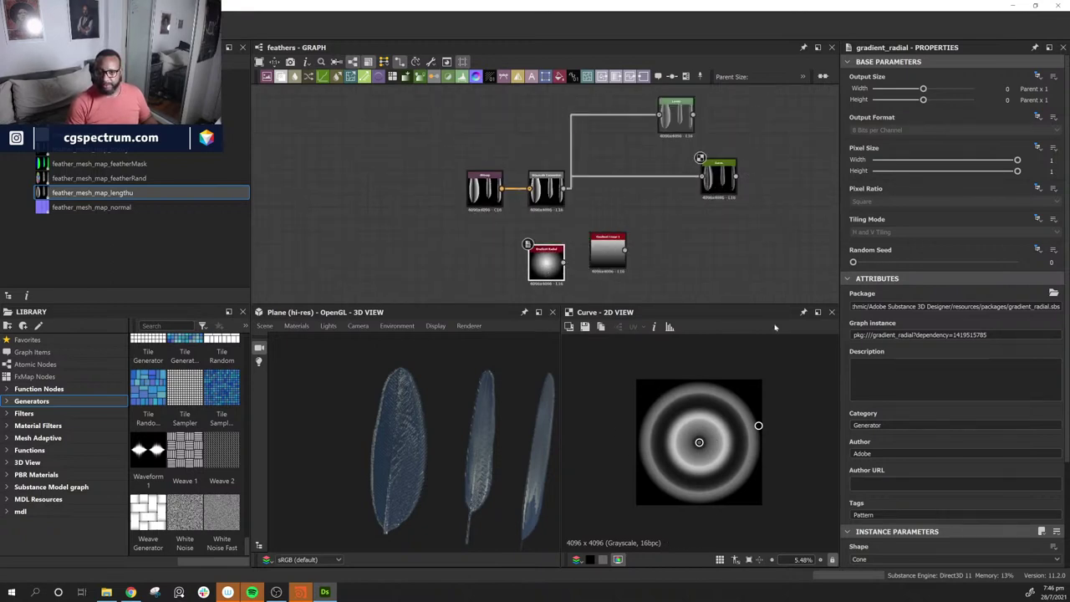
Step: Shift the Curve's two peaks and the dip between them to higher input positions, keeping the taller peak at value 0.79
scroll(690, 445, "up", 6)
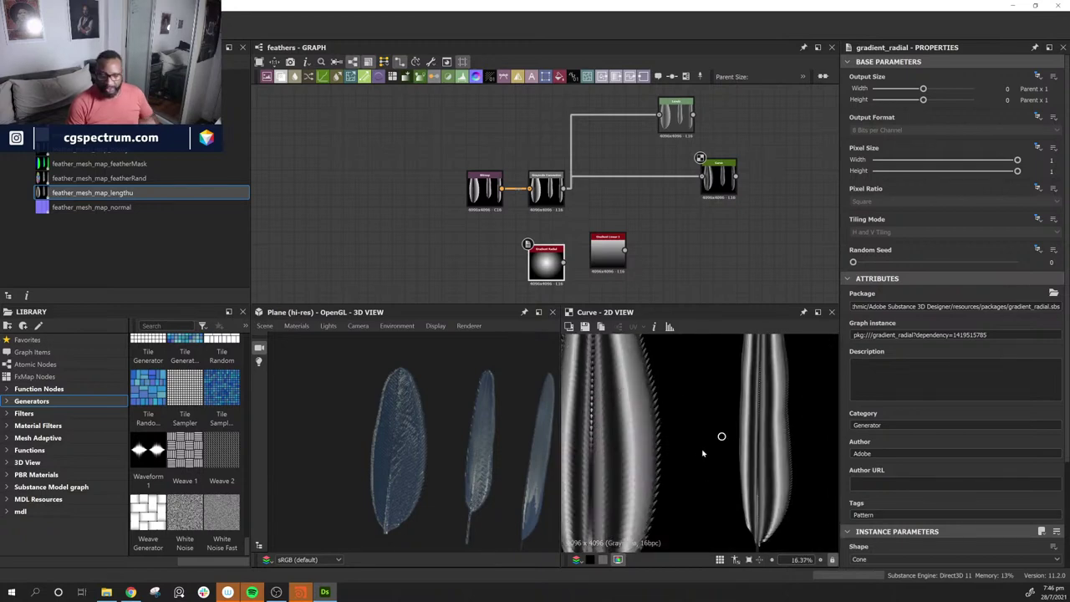
scroll(702, 453, "down", 2)
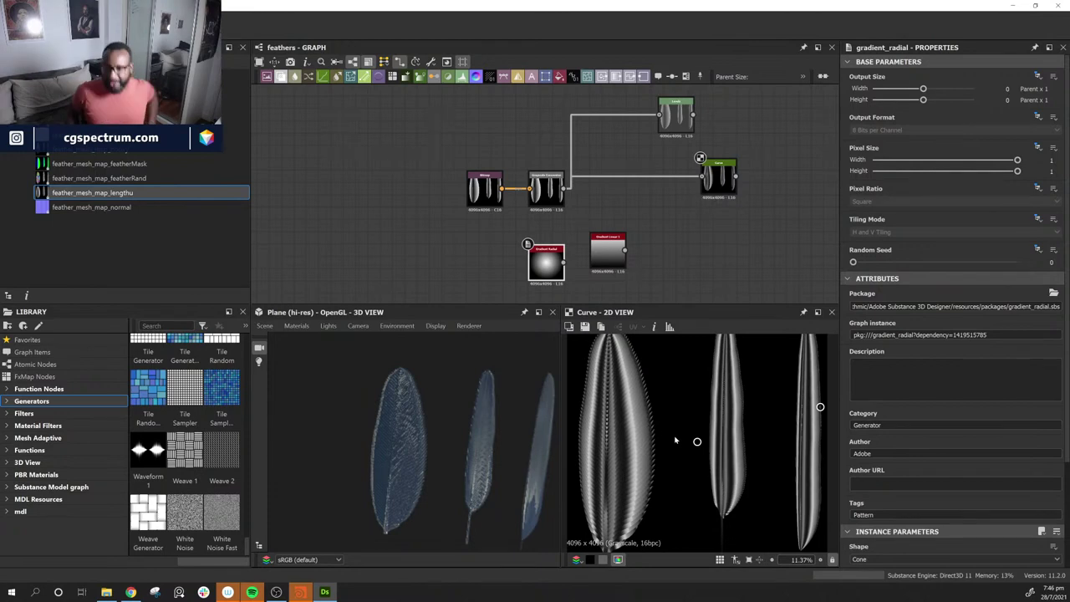
scroll(695, 437, "down", 1)
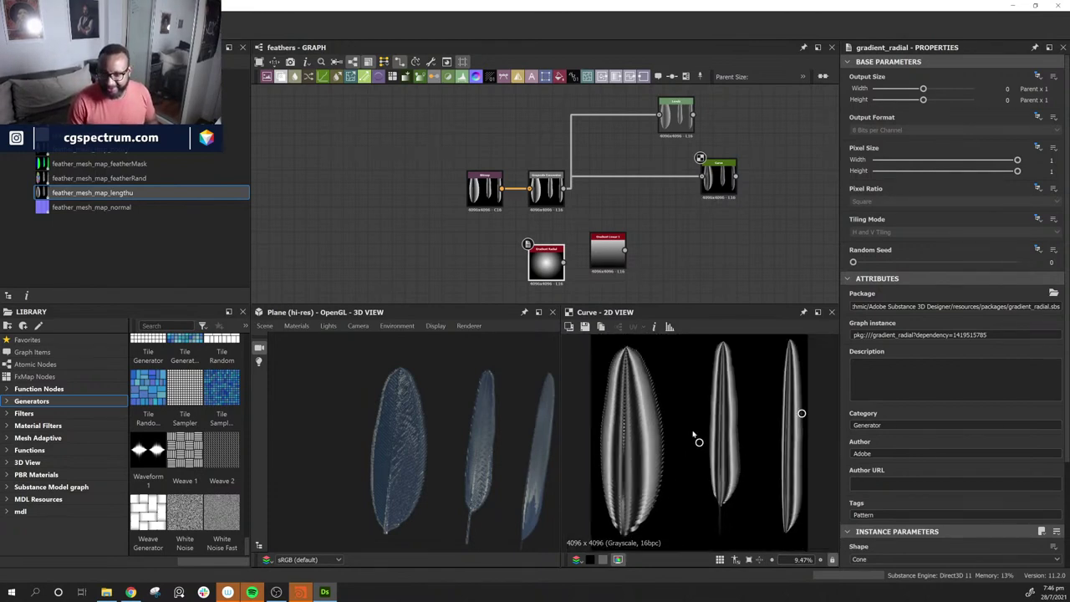
left_click(723, 177)
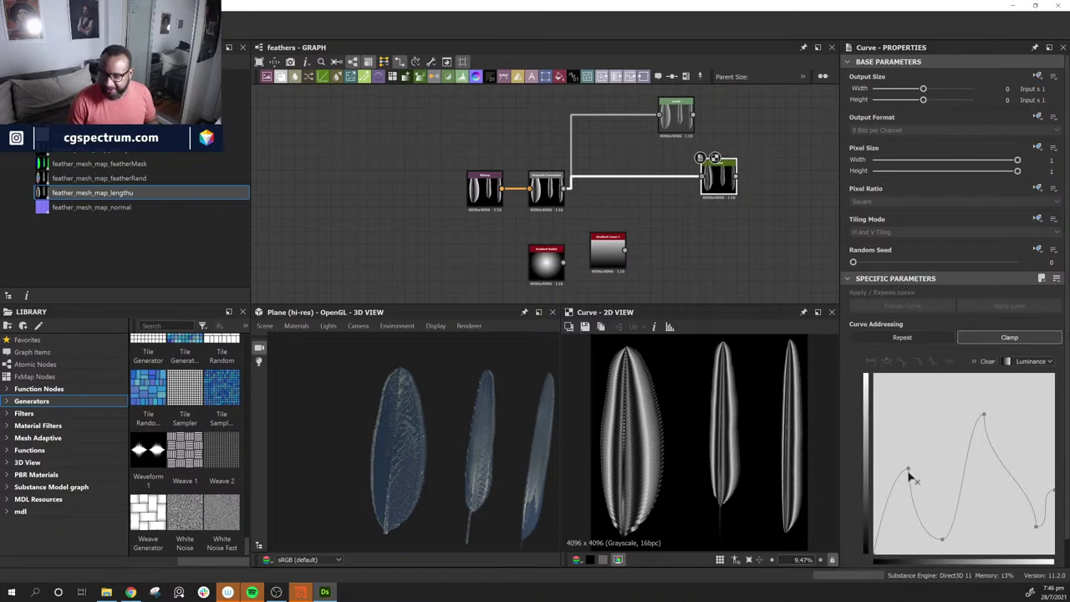
mouse_move(910, 473)
left_mouse_down()
mouse_move(894, 496)
mouse_move(954, 456)
mouse_move(927, 469)
left_mouse_up()
left_click_drag(942, 541, 961, 528)
mouse_move(987, 417)
left_mouse_down()
mouse_move(975, 421)
mouse_move(1015, 421)
mouse_move(1002, 416)
left_mouse_up()
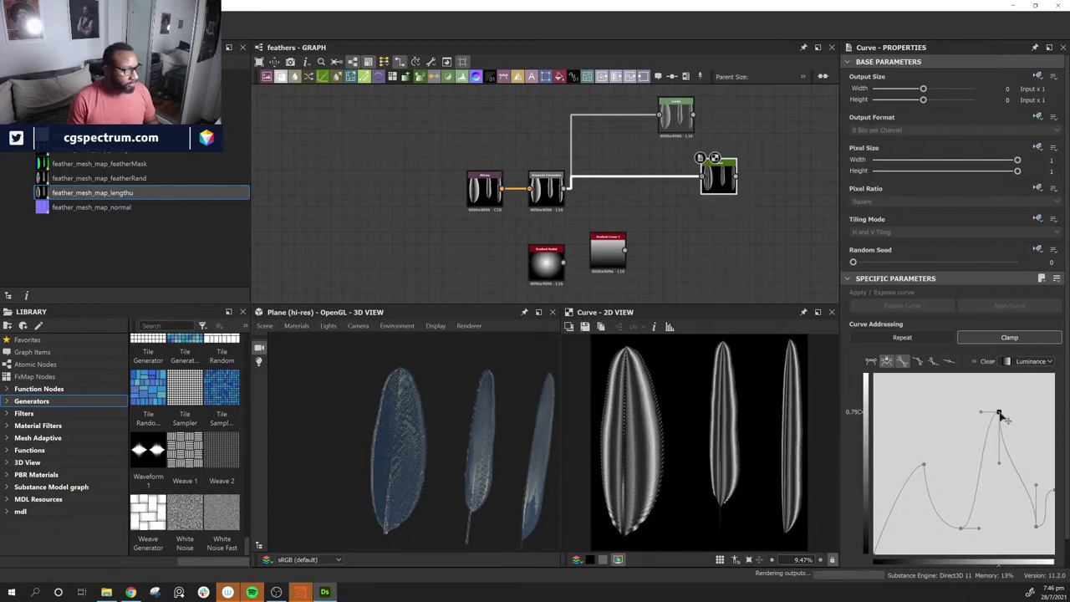
Step: Move the two gradient nodes below the Curve and align the Levels and Curve nodes in a column
middle_click_drag(711, 253, 645, 236)
left_click_drag(631, 220, 443, 271)
left_click_drag(545, 238, 738, 201)
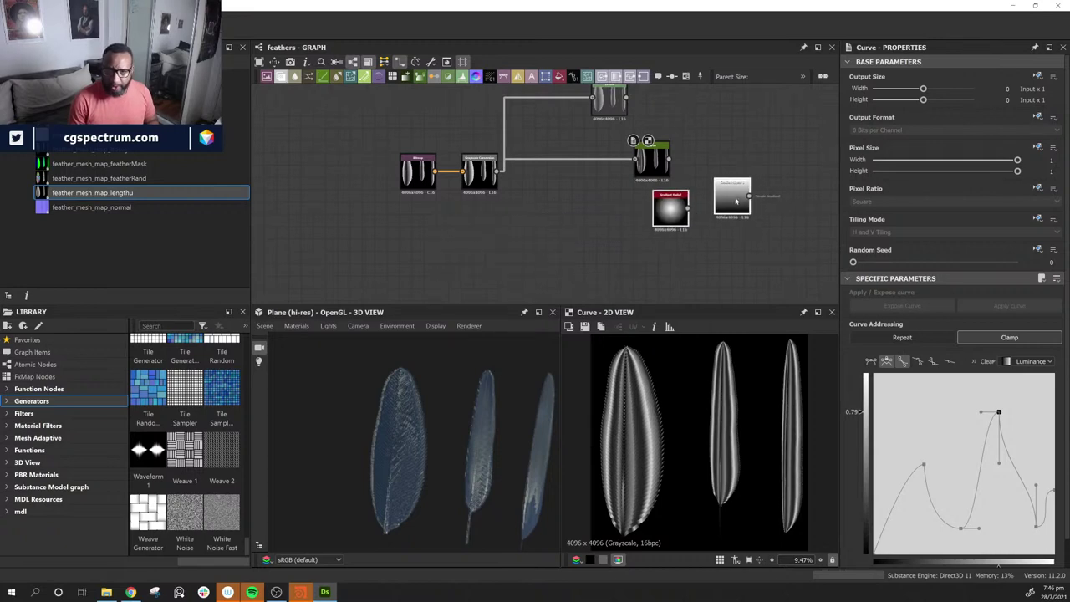
middle_click_drag(538, 239, 488, 282)
left_click_drag(560, 135, 626, 120)
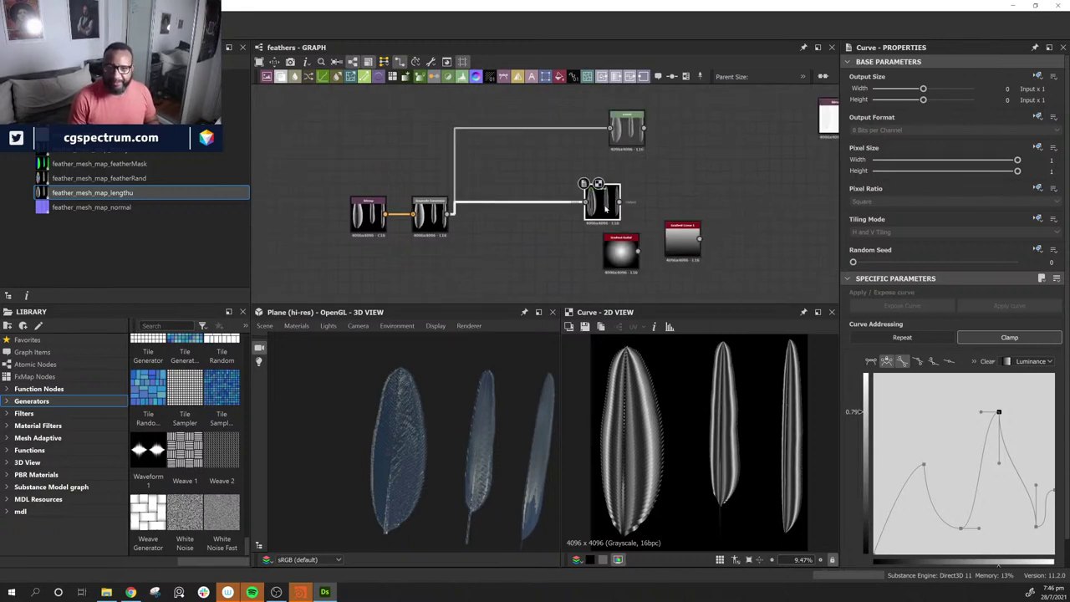
left_click_drag(605, 206, 628, 193)
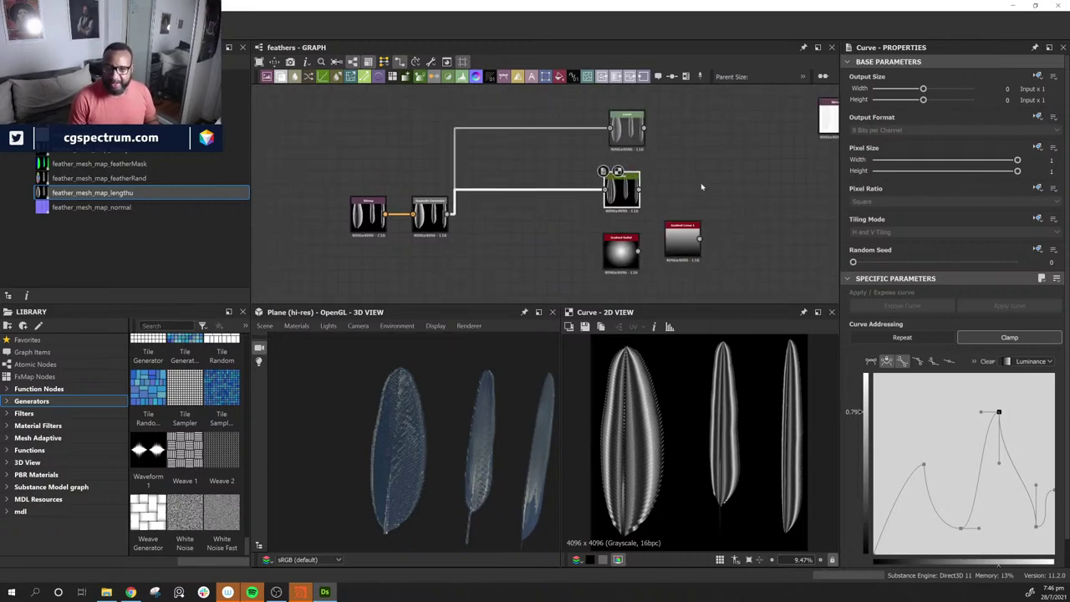
left_click(702, 186)
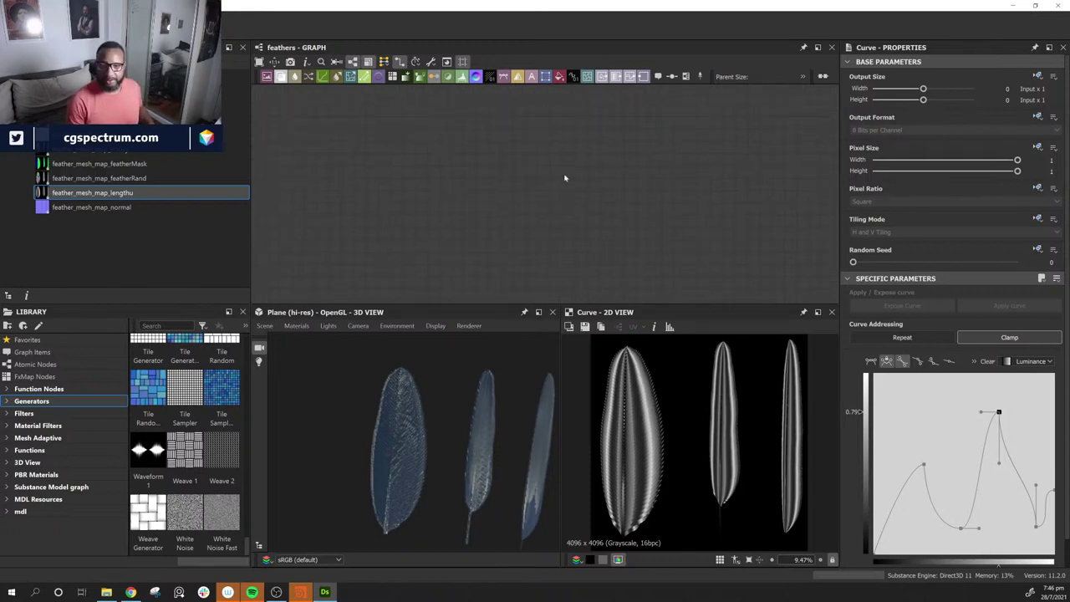
Step: Stack Gradient Linear 1 and Gradient Radial beneath the Grayscale Conversion node
key("f")
middle_click_drag(686, 192, 722, 220)
scroll(739, 206, "down", 9)
scroll(723, 225, "up", 3)
left_click_drag(711, 255, 470, 276)
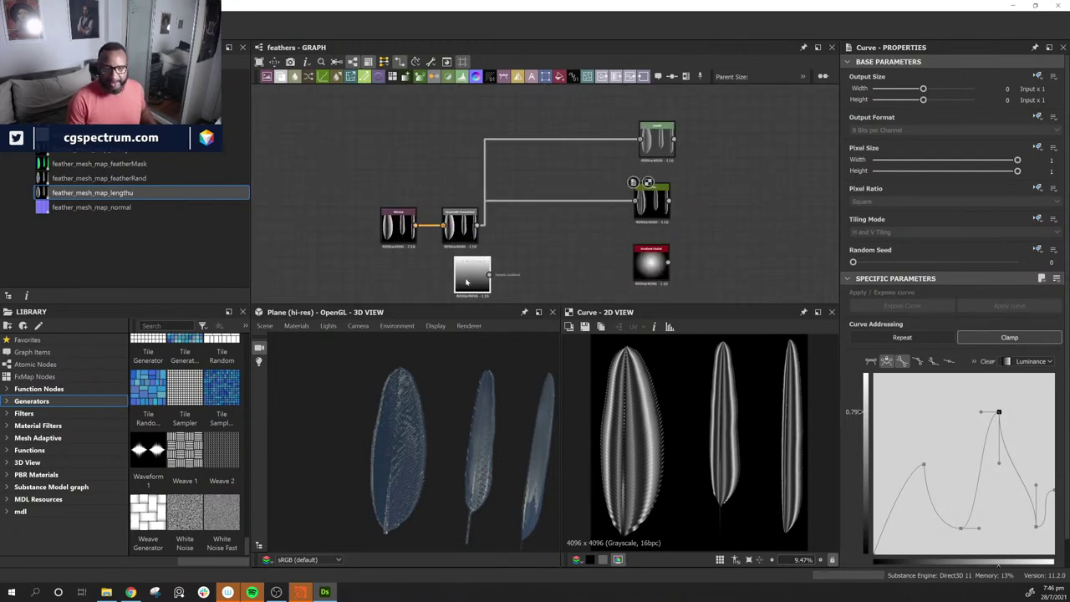
left_click_drag(718, 137, 627, 226)
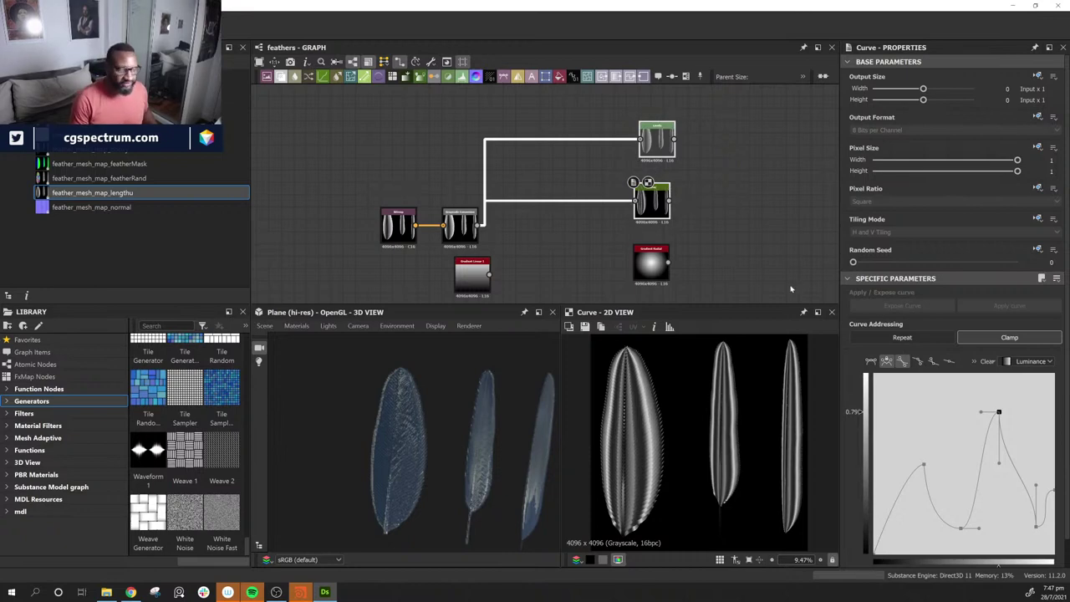
middle_click_drag(791, 290, 820, 228)
left_click_drag(681, 200, 512, 272)
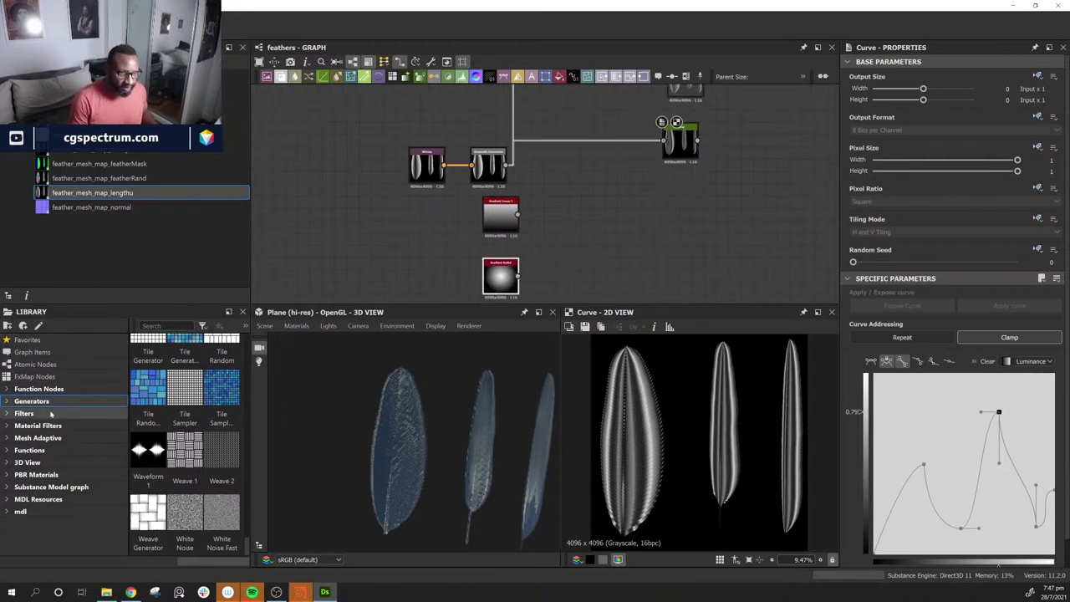
Step: Search the library for "hist" and add a Histogram Range node fed by Gradient Linear 1
left_click(37, 366)
scroll(204, 518, "up", 2)
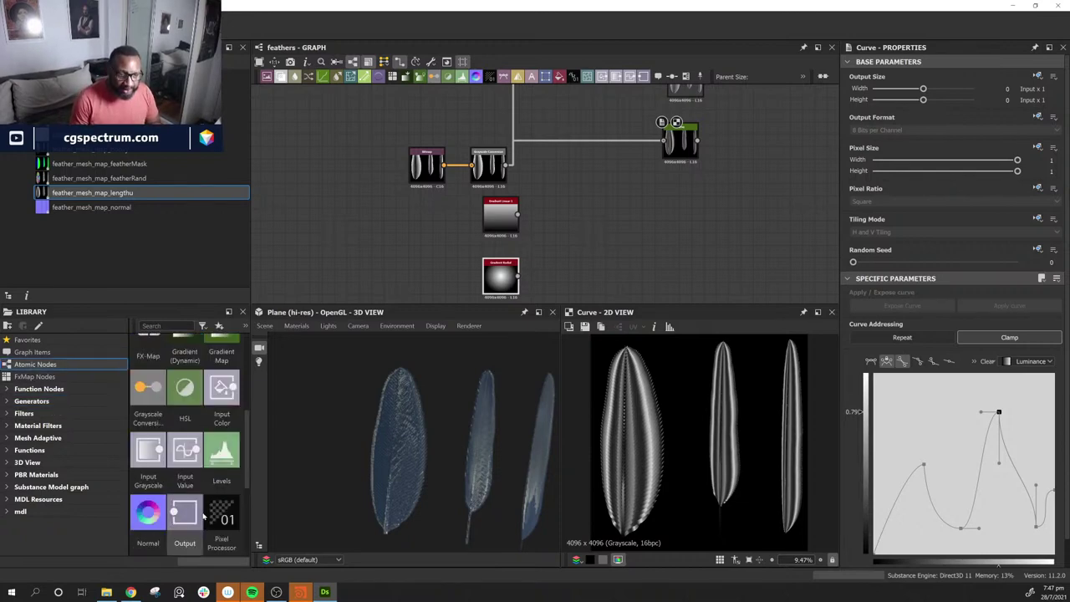
scroll(204, 517, "down", 4)
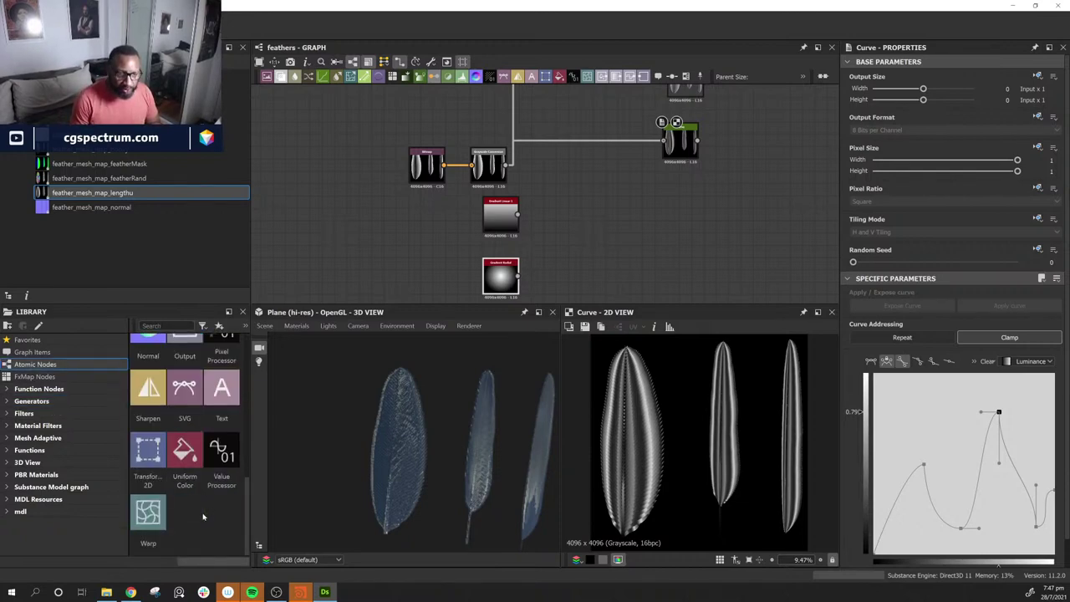
left_click(170, 326)
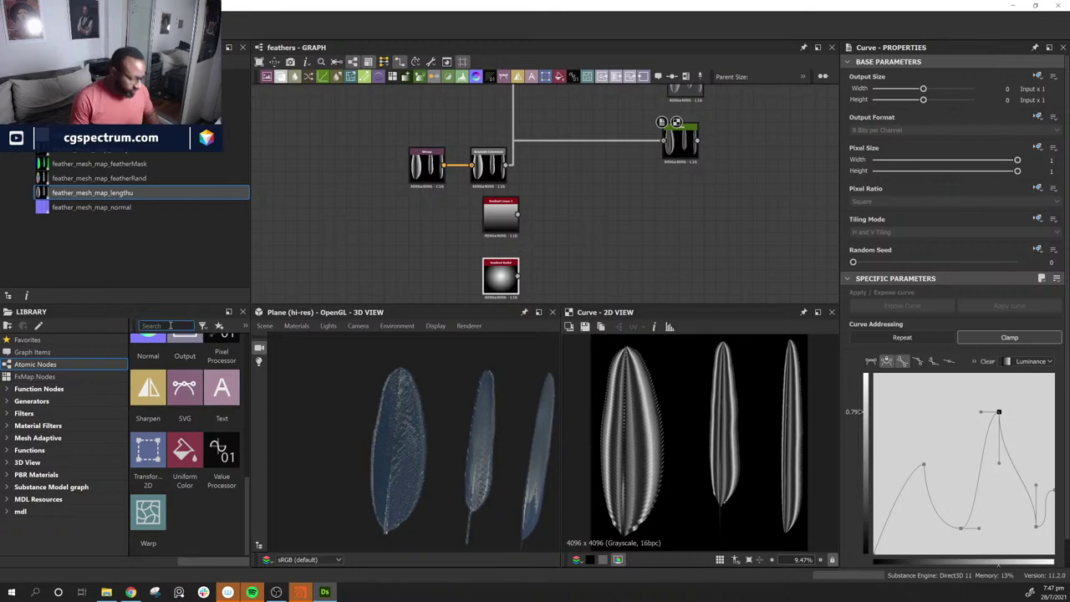
type("hist")
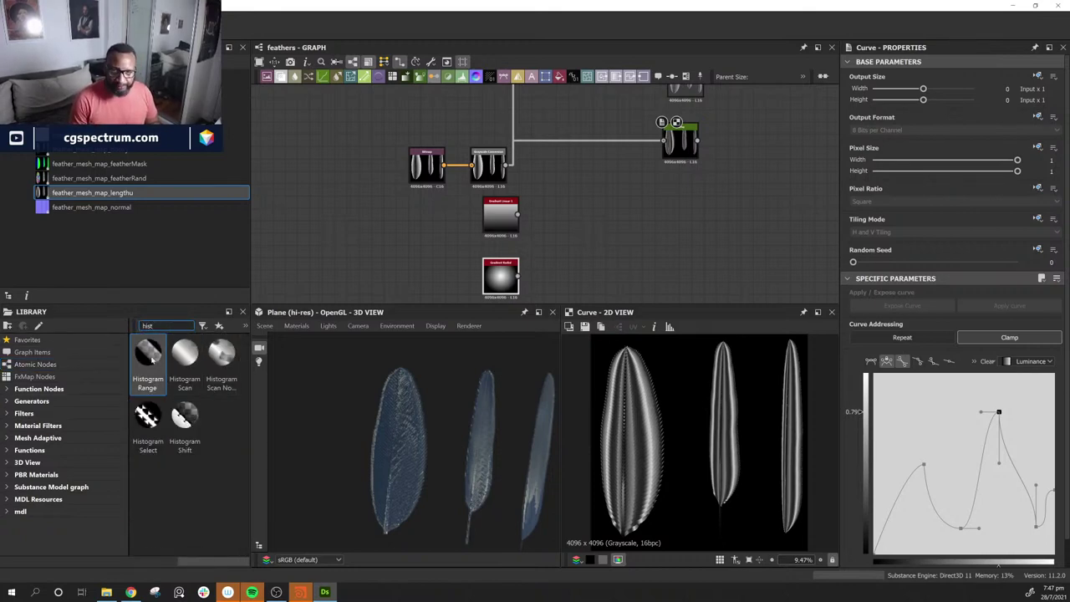
left_click_drag(151, 358, 615, 218)
scroll(925, 502, "down", 1)
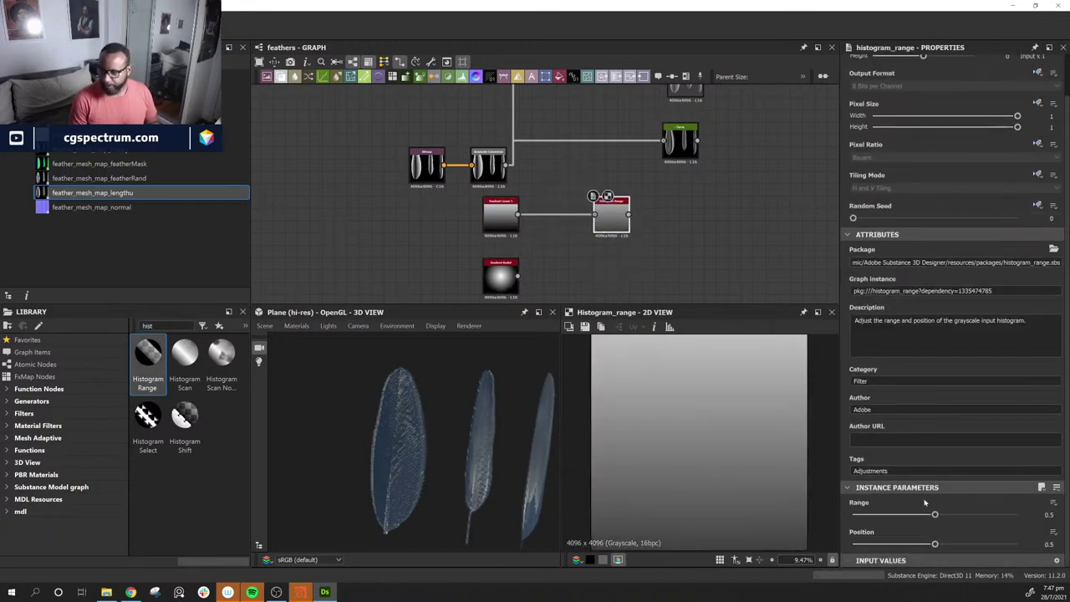
Step: Set the Histogram Range node's Range to 0.59 and Position to 0.49, and move it beneath the Curve node
middle_click_drag(769, 302, 769, 260)
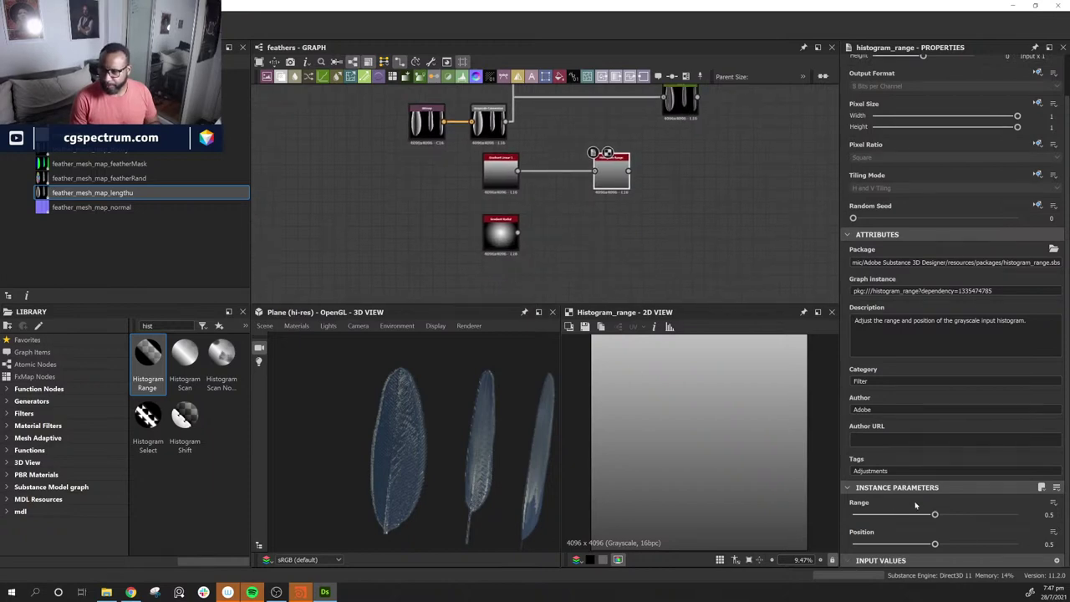
left_click_drag(935, 544, 782, 539)
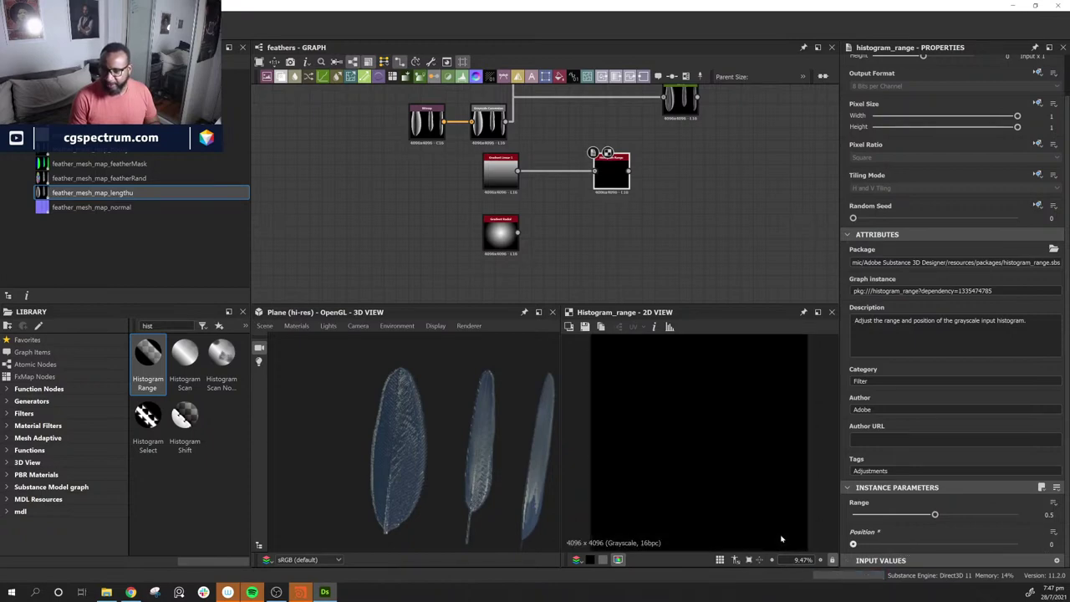
scroll(769, 431, "down", 2)
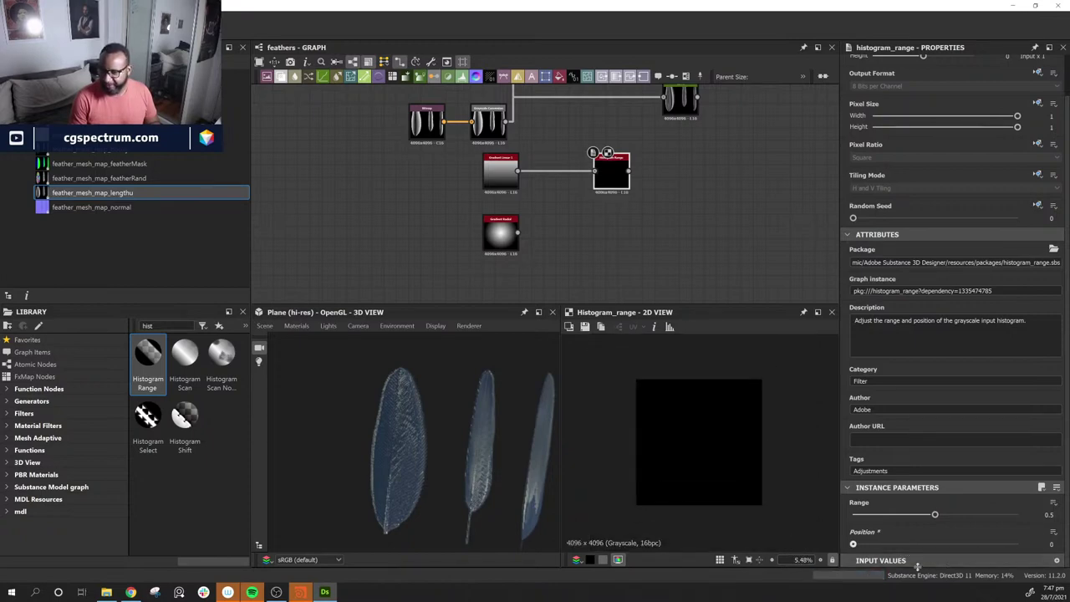
left_click_drag(855, 544, 950, 506)
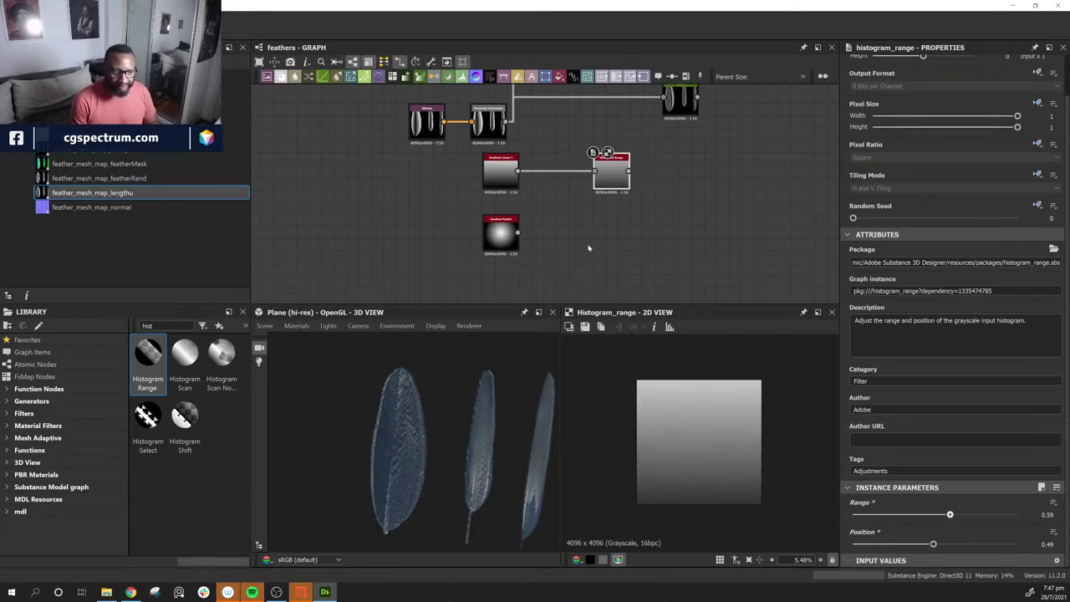
left_click_drag(609, 173, 683, 164)
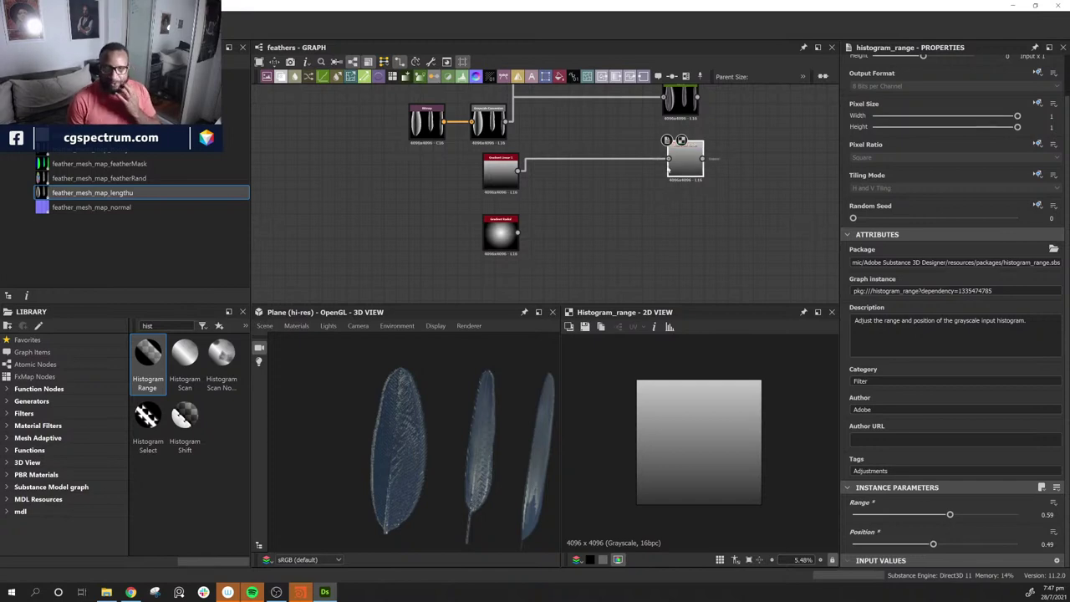
Step: Add a Histogram Scan node below Histogram Range, feed it from Gradient Linear 1 and set its Position to 0.08
left_click_drag(185, 355, 710, 228)
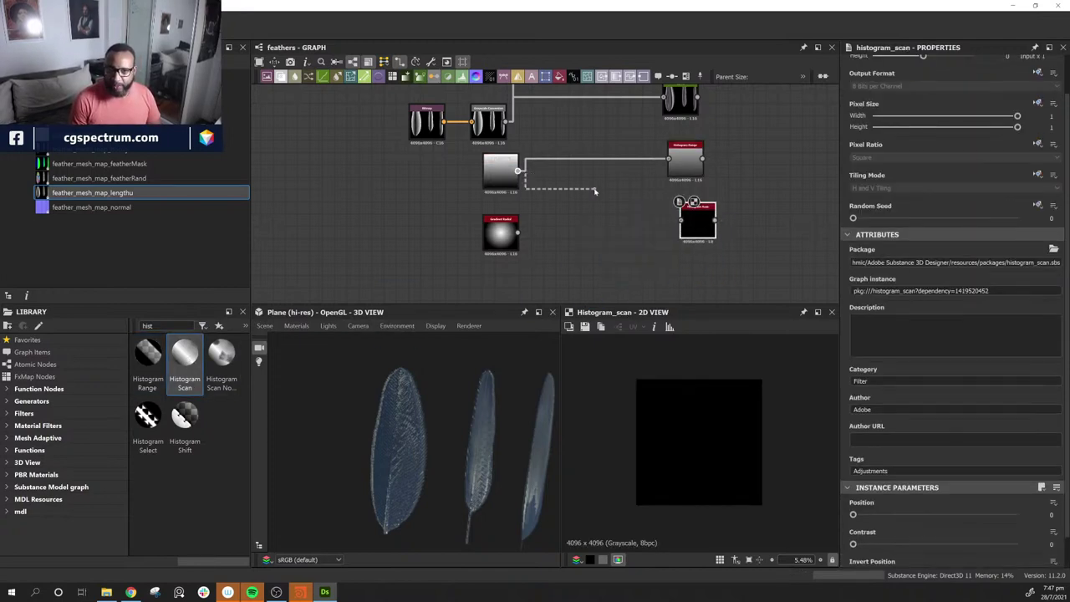
left_click_drag(595, 191, 681, 220)
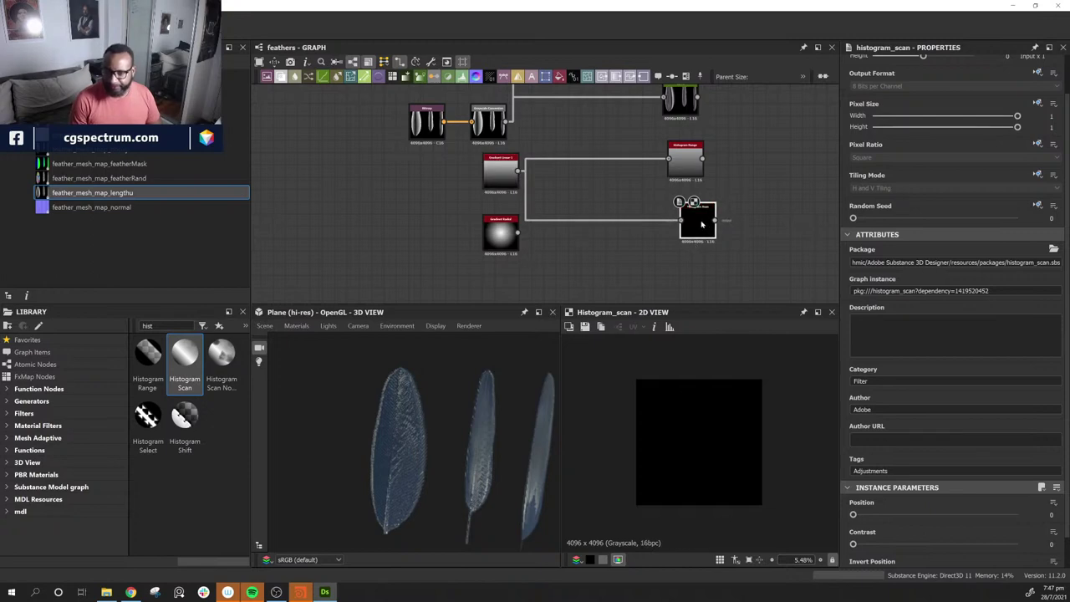
left_click_drag(860, 516, 819, 521)
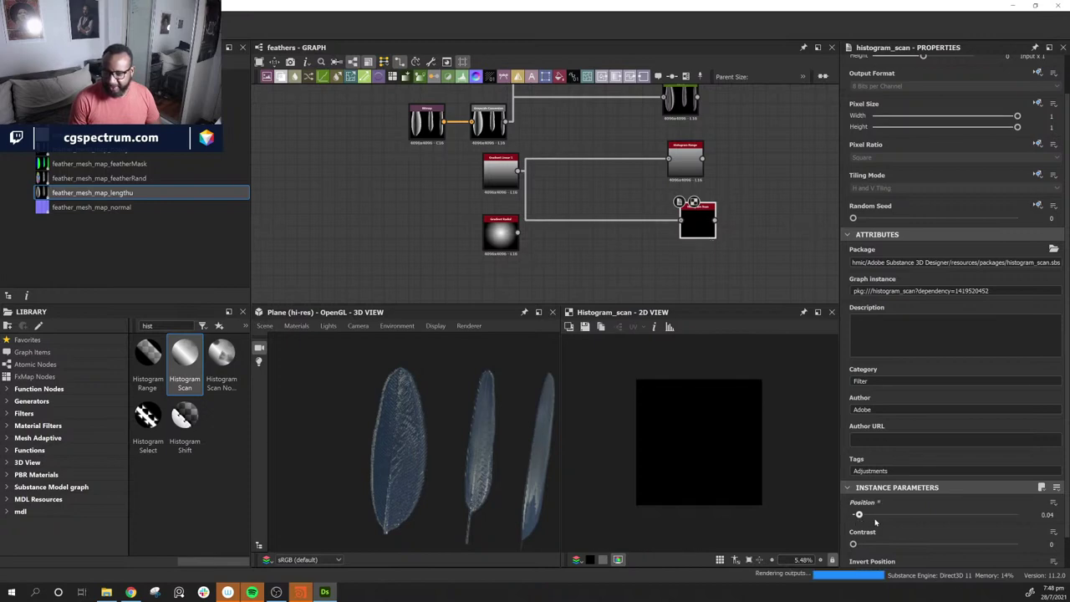
left_click_drag(853, 514, 773, 517)
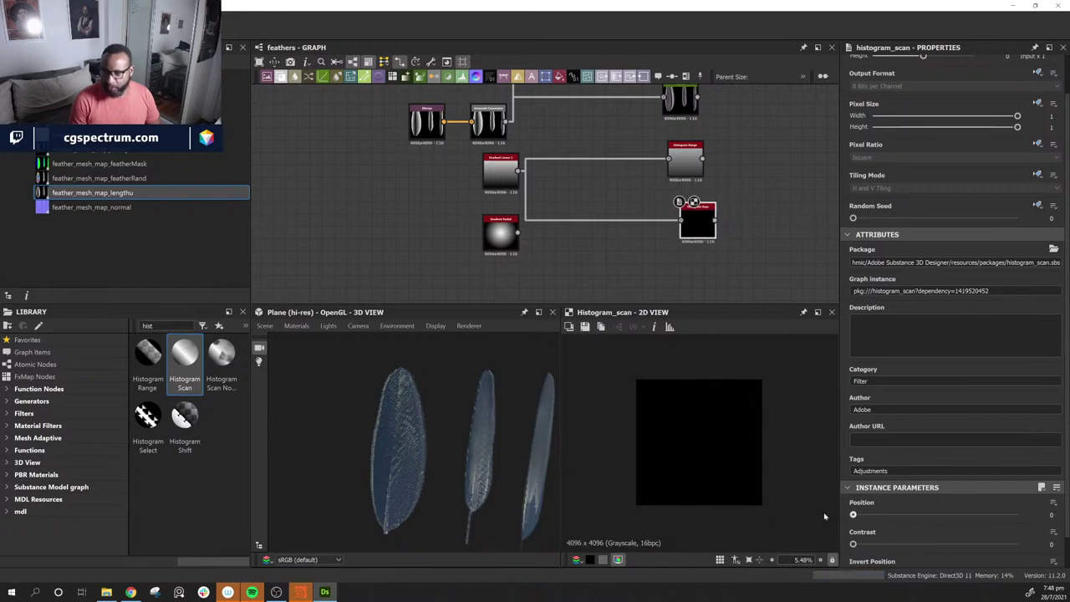
left_click_drag(853, 515, 1050, 533)
left_click_drag(974, 537, 867, 520)
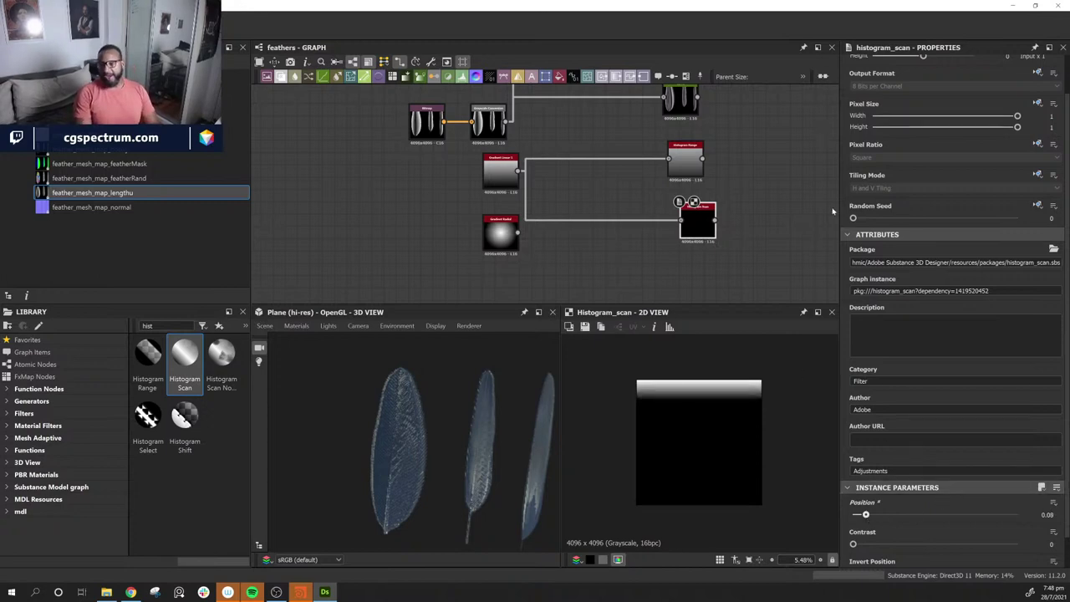
Step: Set the Histogram Scan's Contrast to 1 and Position to 0.73, and move the node farther from the gradients
middle_click_drag(749, 188, 698, 178)
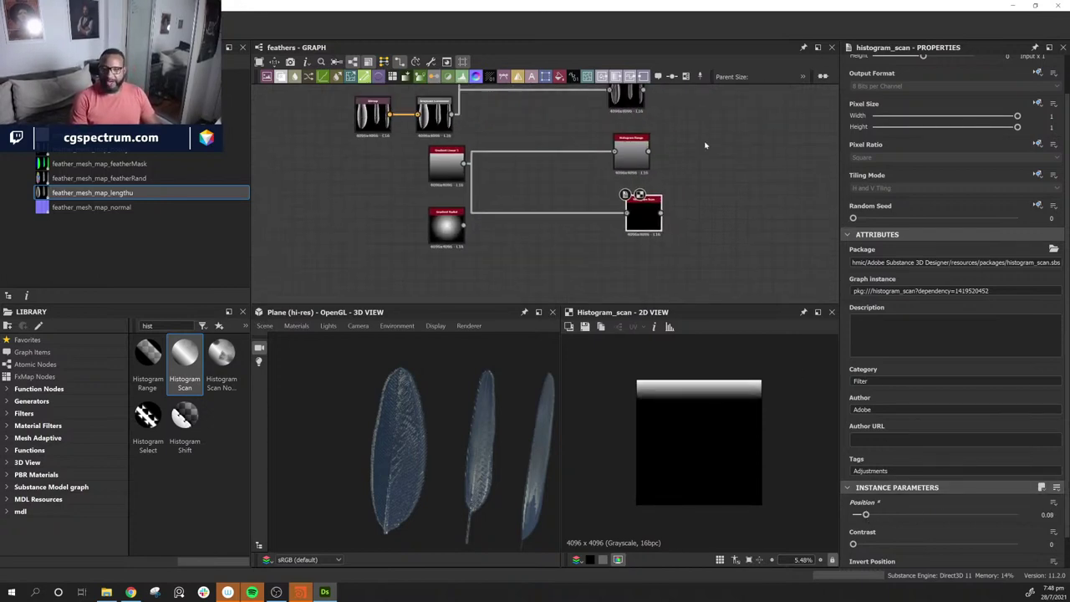
left_click_drag(854, 545, 1025, 547)
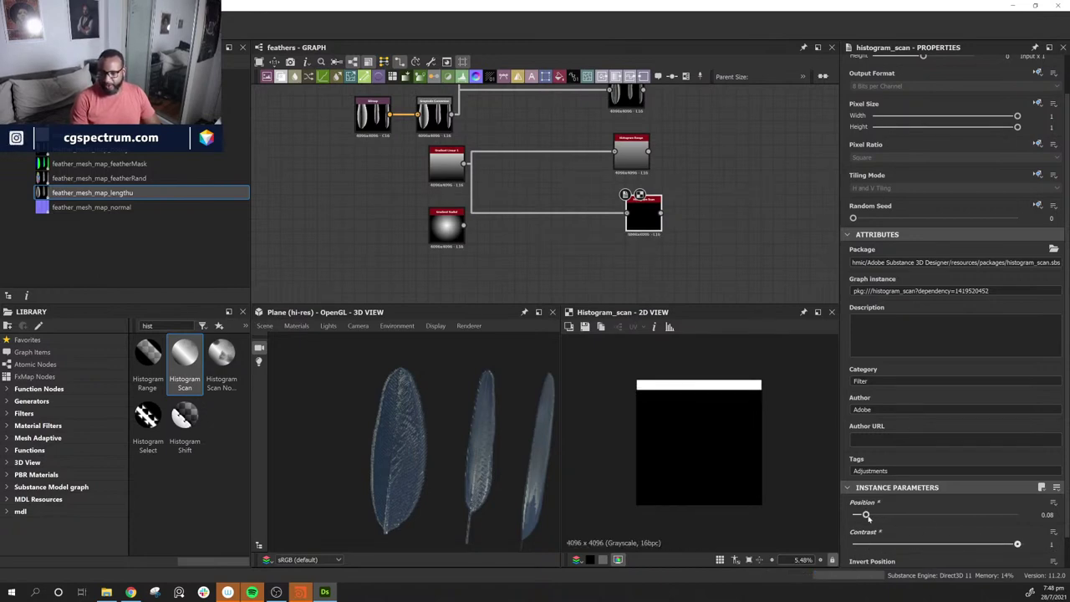
left_click_drag(868, 518, 912, 513)
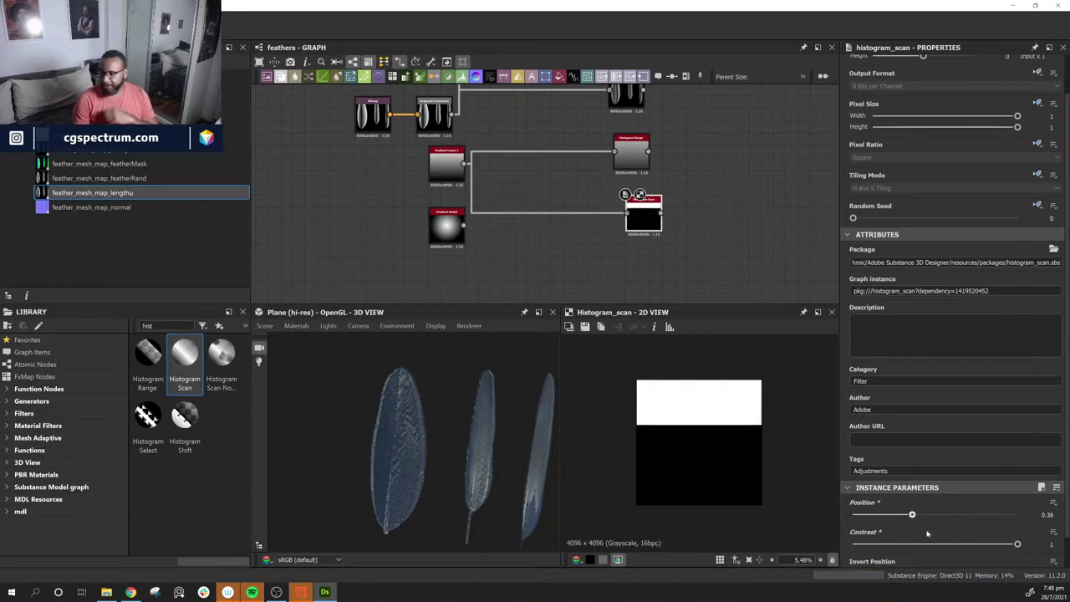
left_click_drag(912, 514, 974, 520)
middle_click_drag(691, 253, 662, 290)
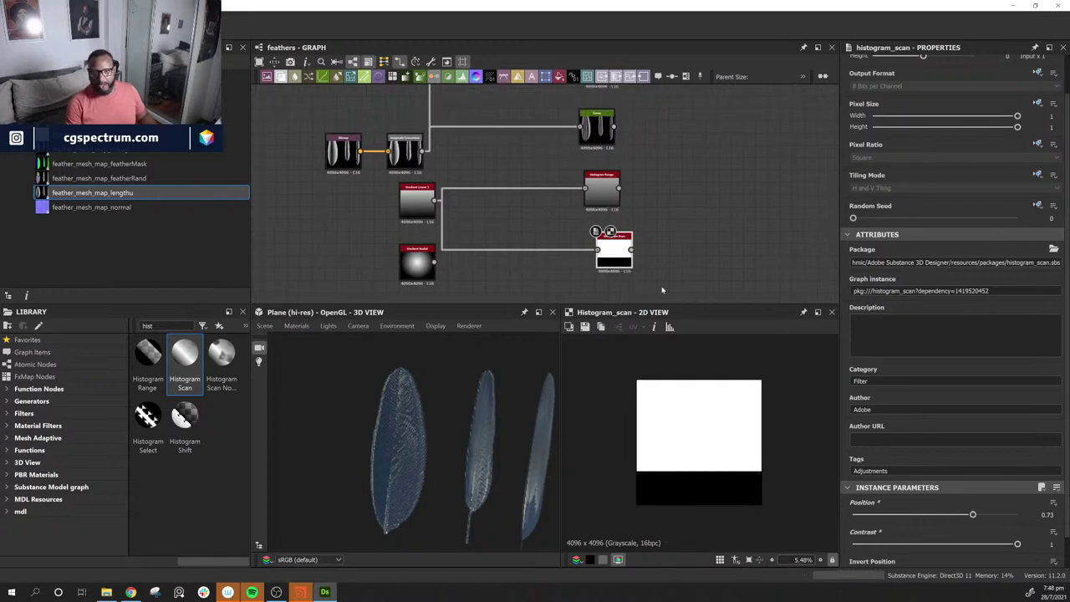
left_click_drag(616, 270, 666, 243)
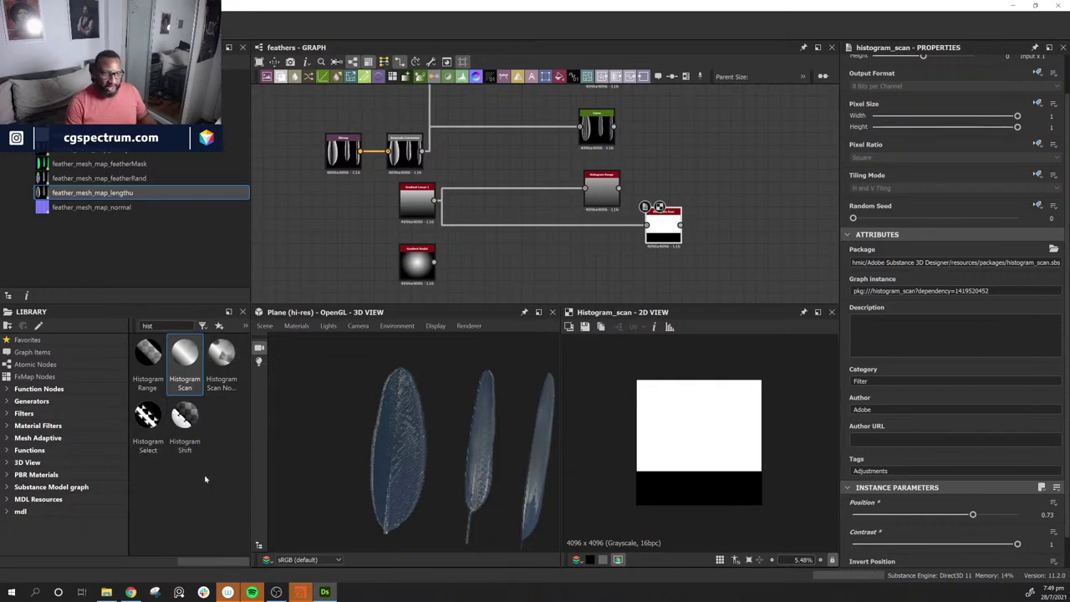
Step: Add a Histogram Select node below the other histogram nodes and connect Gradient Linear 1 to its input
left_click_drag(147, 416, 540, 263)
middle_click_drag(603, 258, 645, 237)
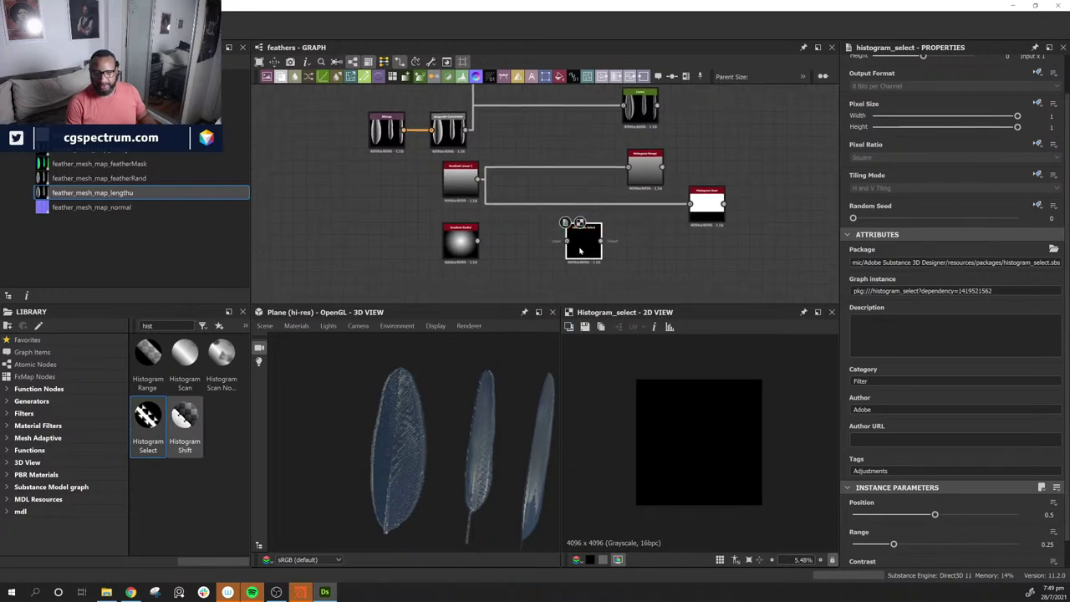
left_click_drag(583, 243, 609, 254)
left_click_drag(479, 180, 590, 253)
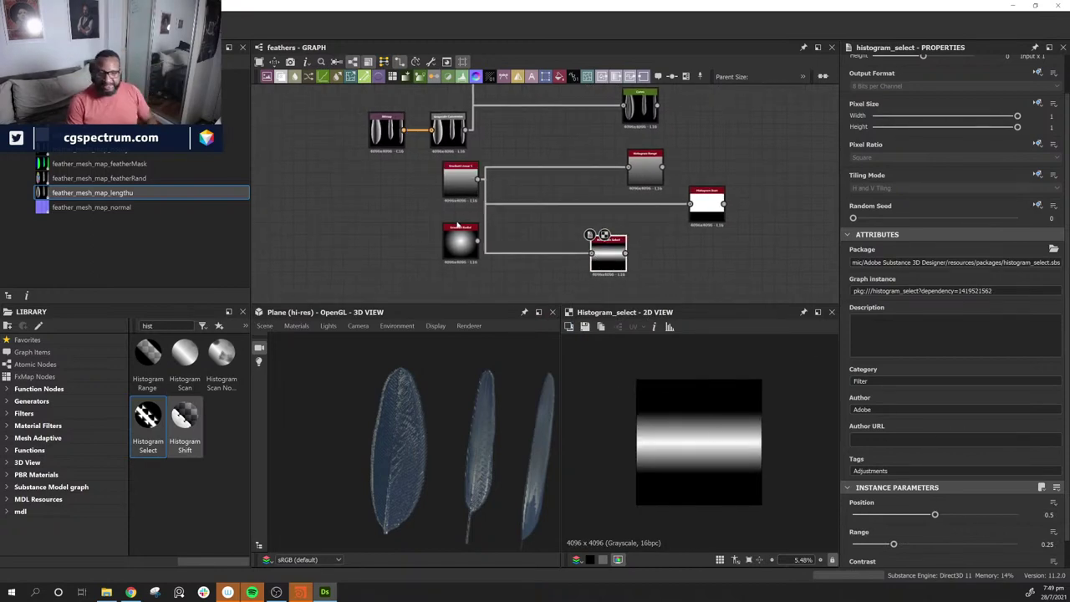
Step: Set the Histogram Select's Contrast to 1 and Position to 0.49
scroll(924, 500, "down", 1)
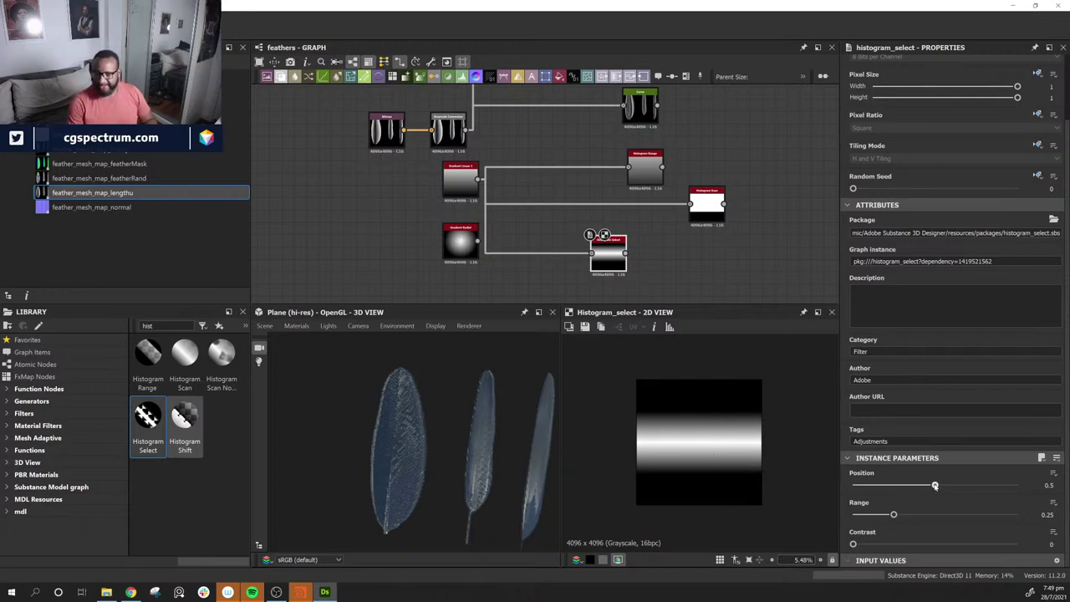
left_click_drag(935, 487, 960, 486)
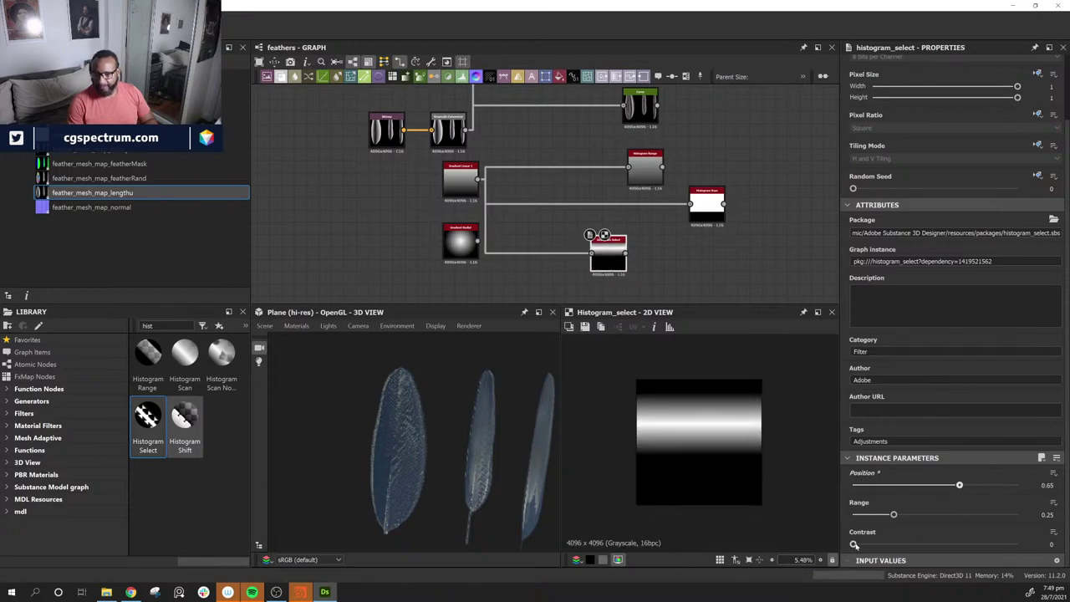
left_click_drag(853, 544, 1017, 545)
left_click_drag(959, 486, 934, 494)
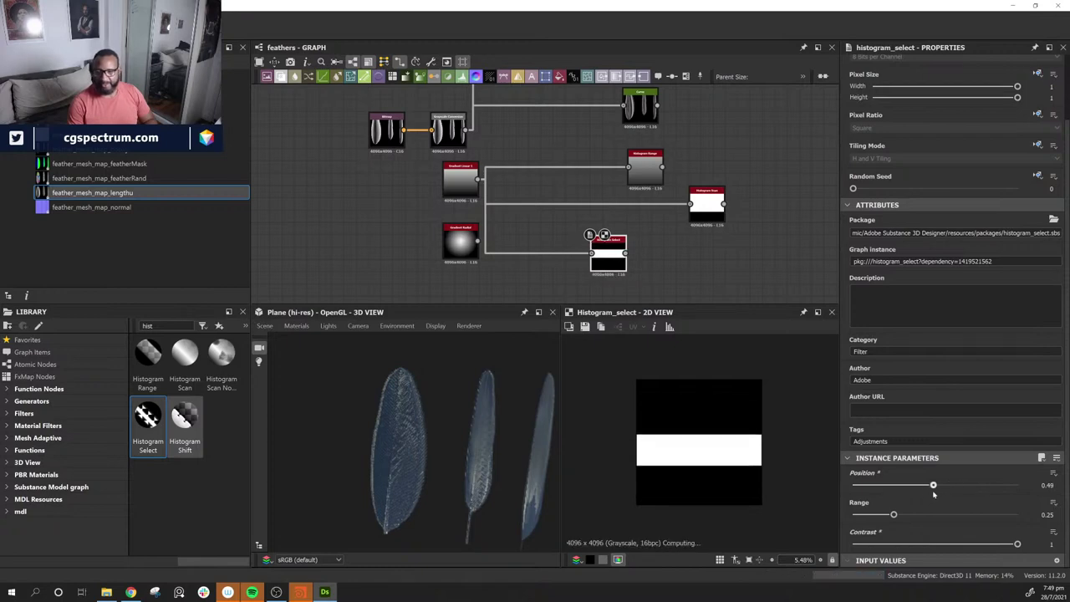
Step: Align the Histogram Scan and Histogram Select nodes in a column
left_click_drag(708, 202, 715, 202)
left_click_drag(603, 262, 676, 261)
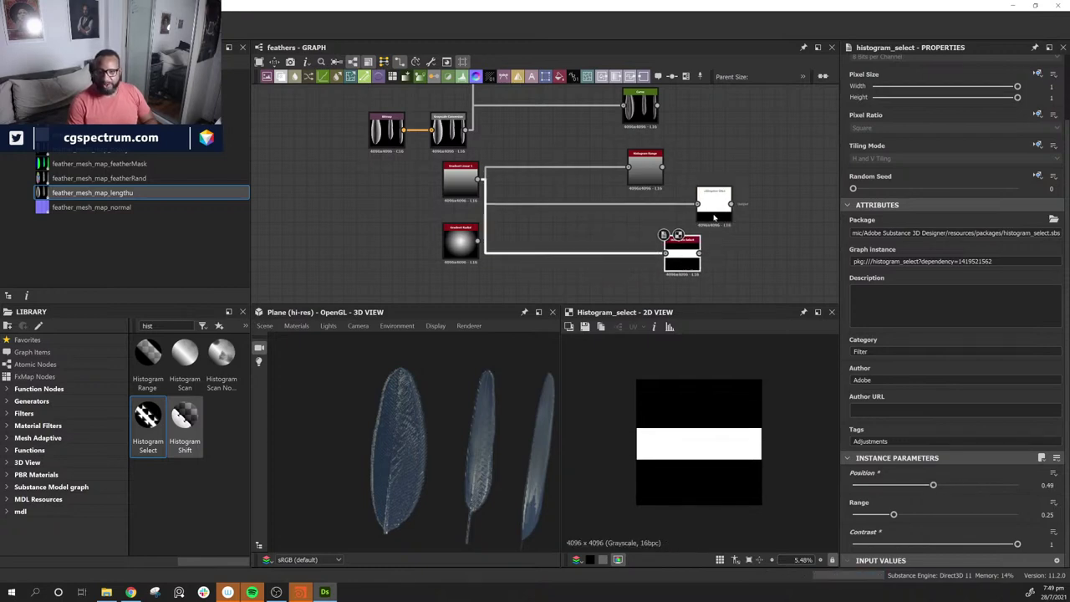
left_click_drag(714, 218, 683, 216)
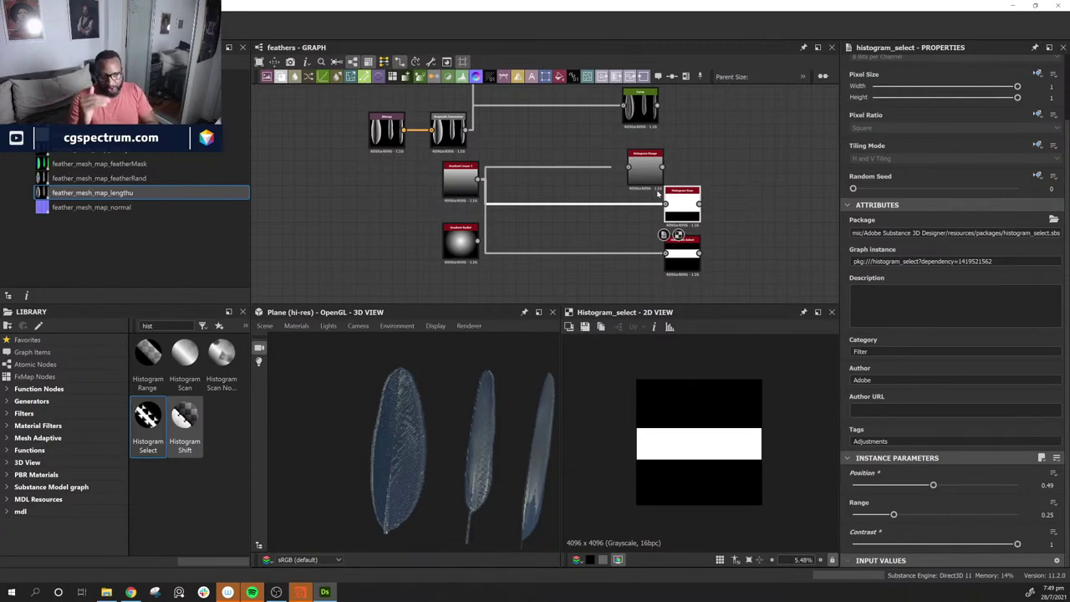
Step: Add a Histogram Shift node below Histogram Select, feed it from Gradient Linear 1 and set its Position to 0.58
middle_click_drag(706, 179, 710, 162)
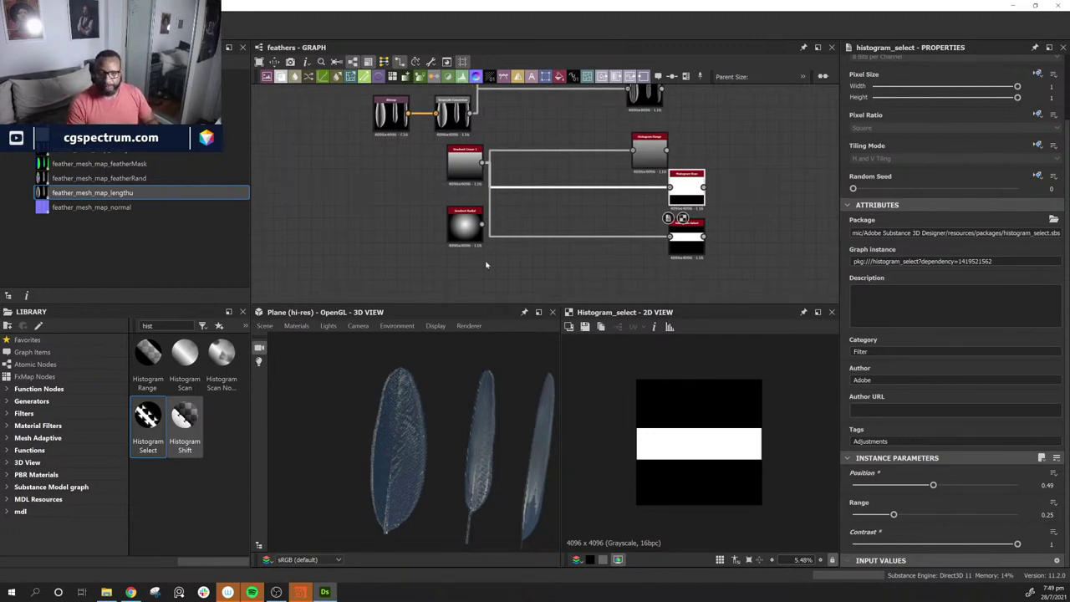
left_click_drag(185, 418, 745, 247)
middle_click_drag(748, 258, 747, 219)
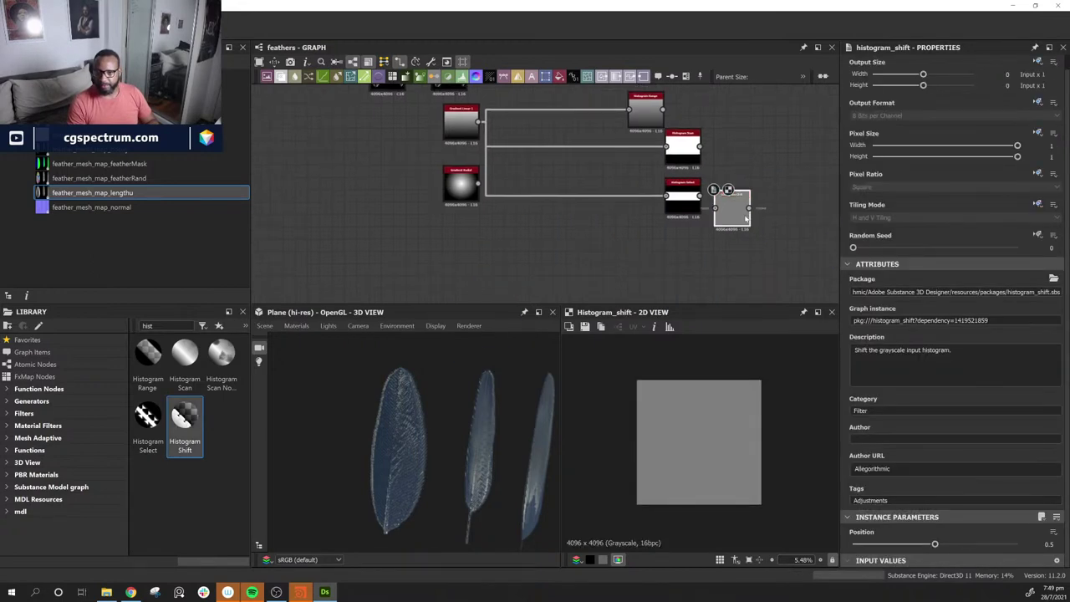
left_click_drag(746, 219, 635, 261)
left_click_drag(479, 121, 635, 251)
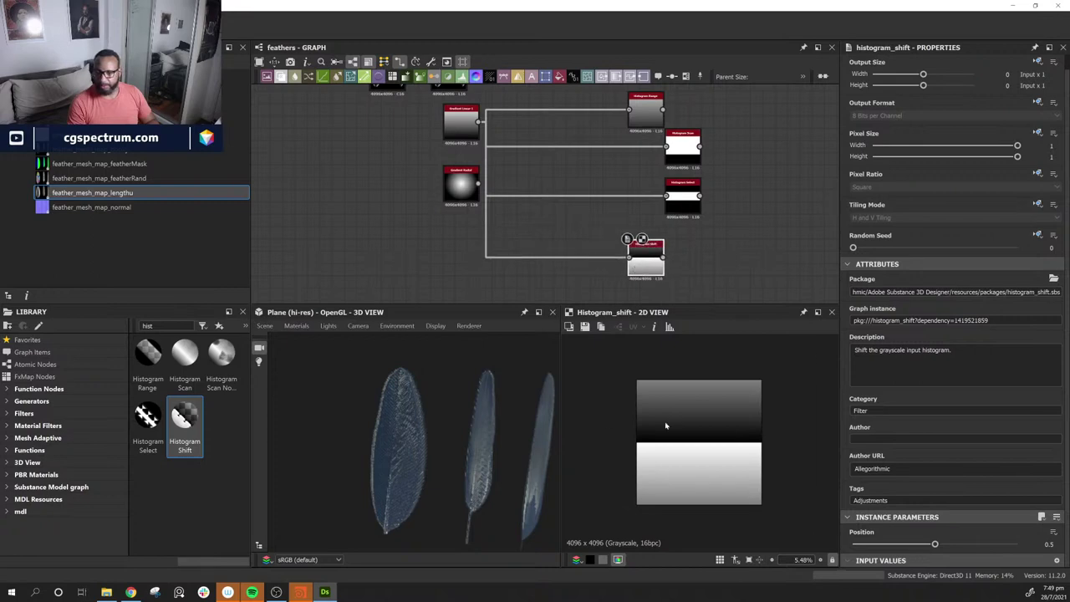
mouse_move(935, 544)
left_mouse_down()
mouse_move(984, 544)
mouse_move(819, 531)
mouse_move(948, 544)
left_mouse_up()
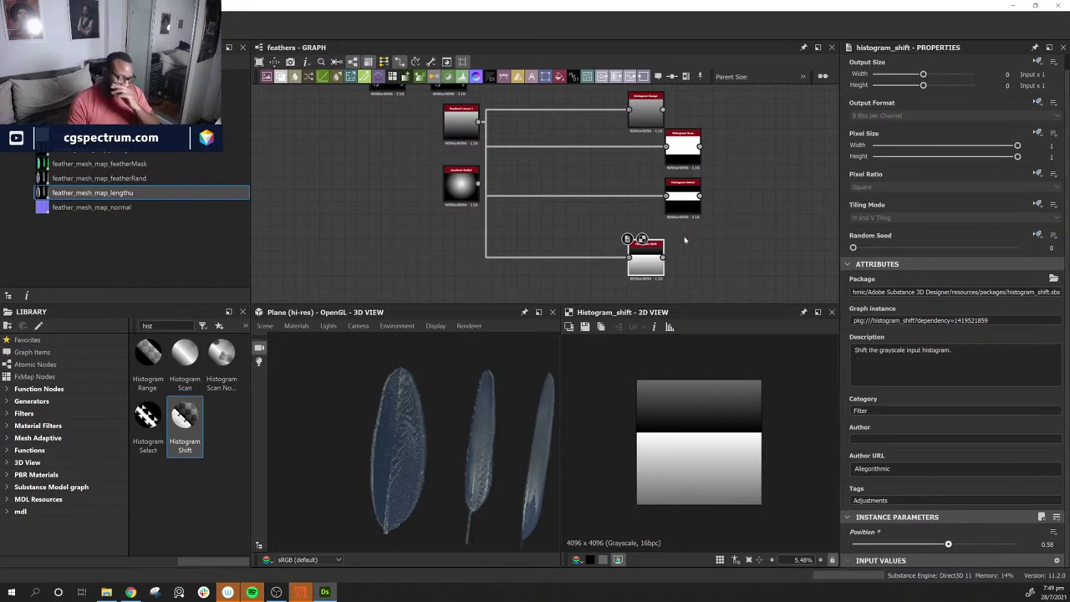
Step: Feed Gradient Radial into Histogram Range and Histogram Scan in place of Gradient Linear 1, previewing the Histogram Range output
scroll(745, 233, "down", 4)
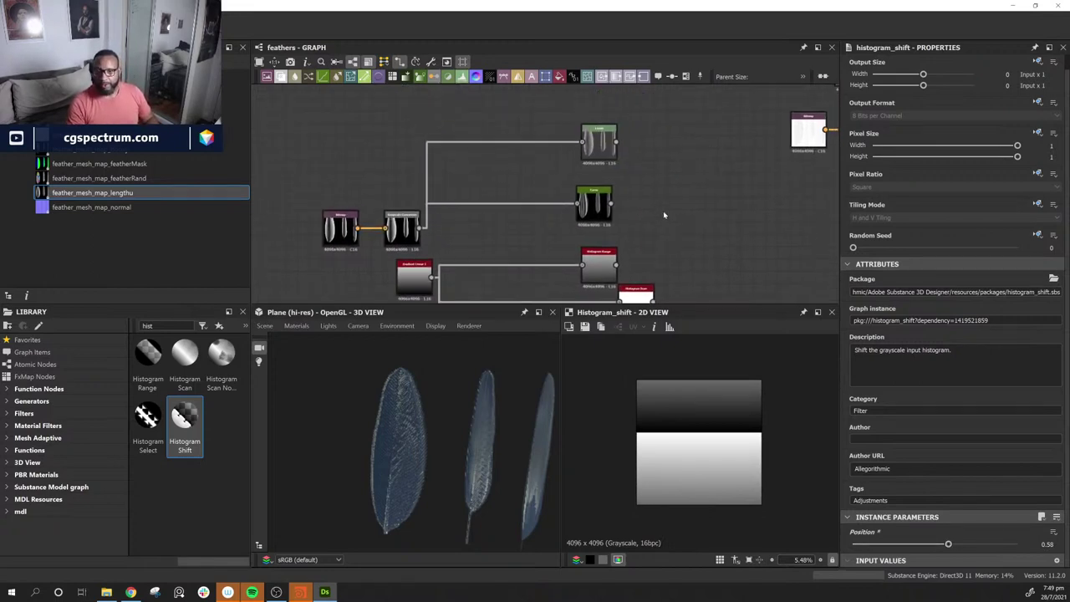
middle_click_drag(671, 220, 662, 167)
scroll(591, 268, "up", 4)
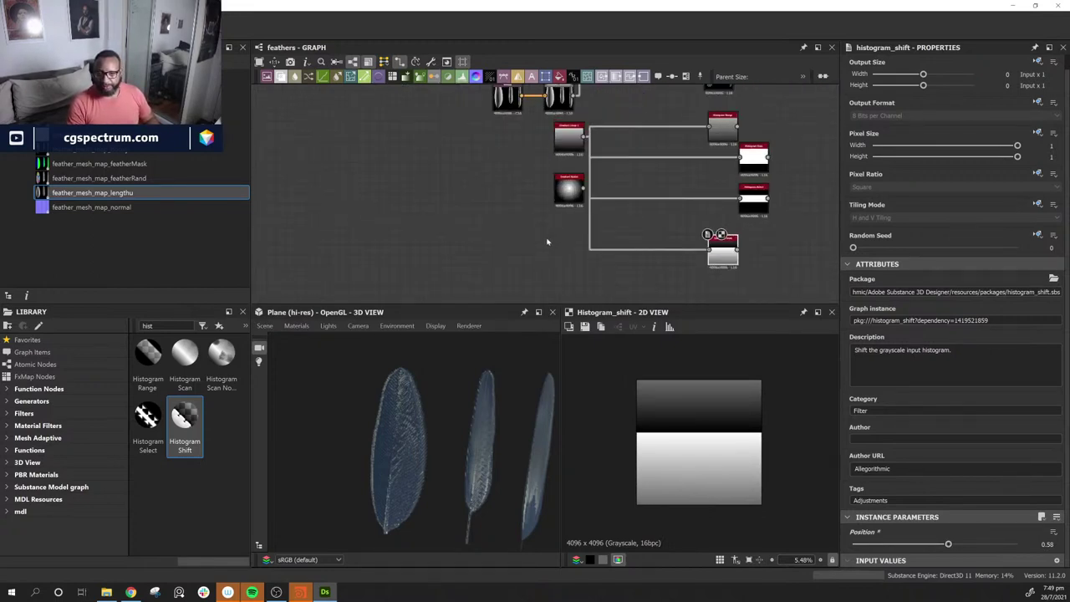
middle_click_drag(547, 242, 507, 283)
left_click_drag(532, 214, 670, 170)
double_click(684, 171)
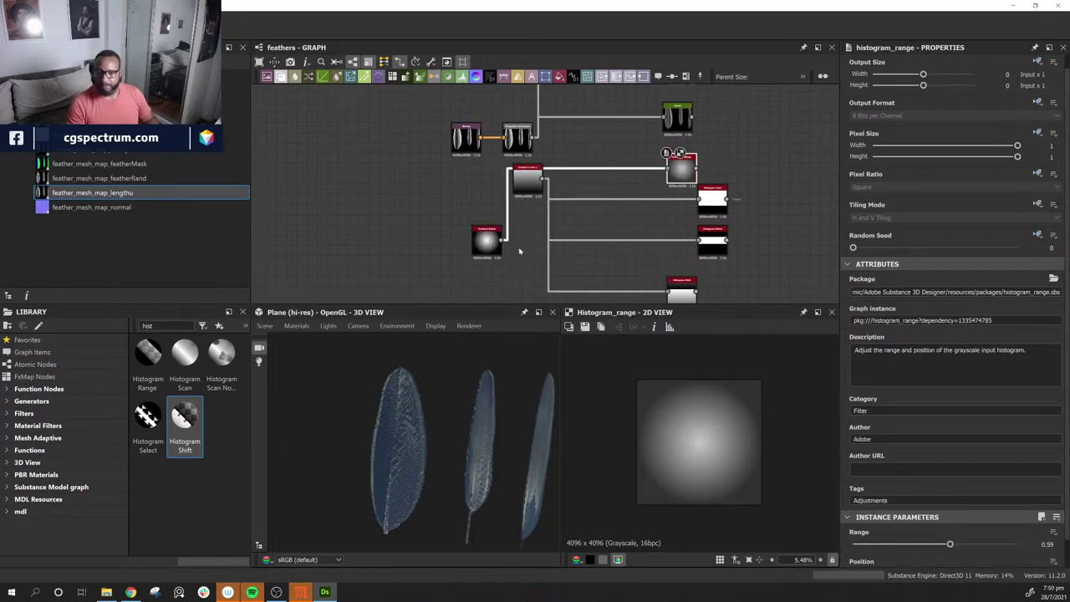
left_click_drag(503, 242, 717, 202)
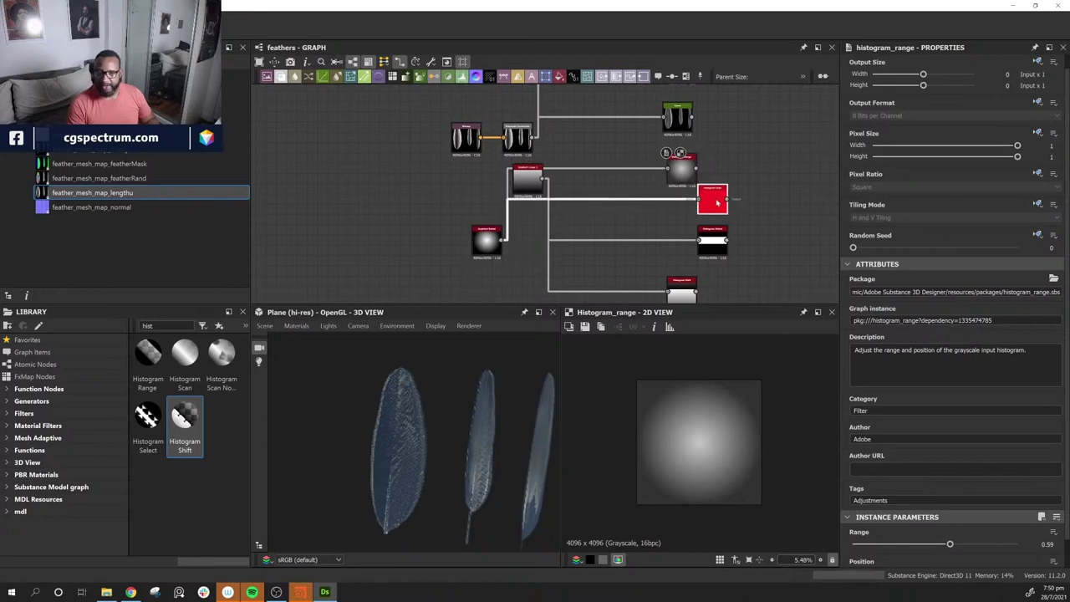
Step: Preview the Histogram Scan output, shift the node clear of the column and set its Position to 0.58
double_click(715, 201)
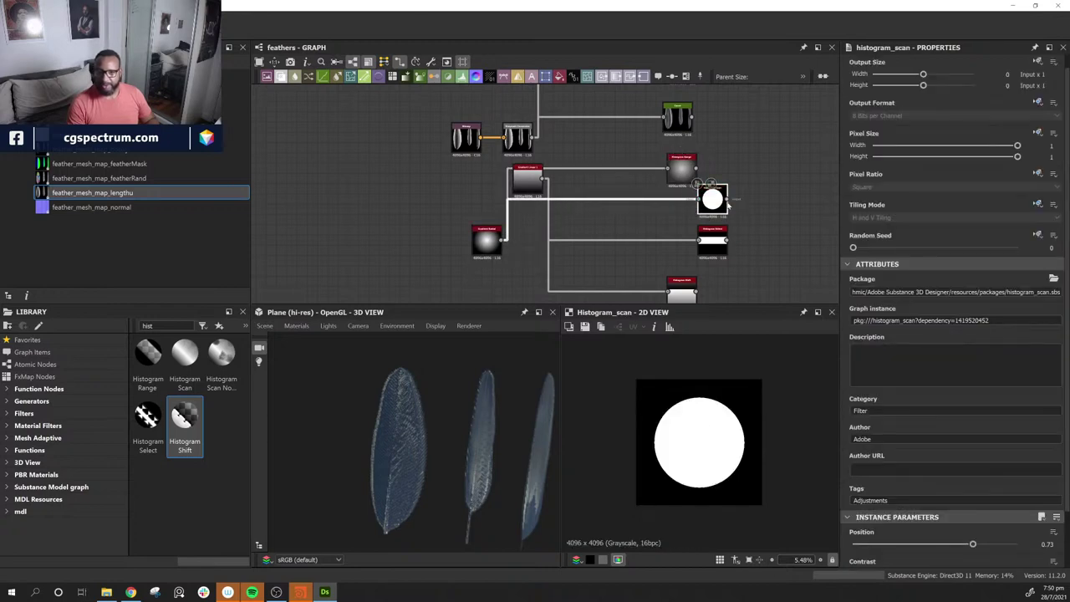
left_click_drag(711, 207, 772, 207)
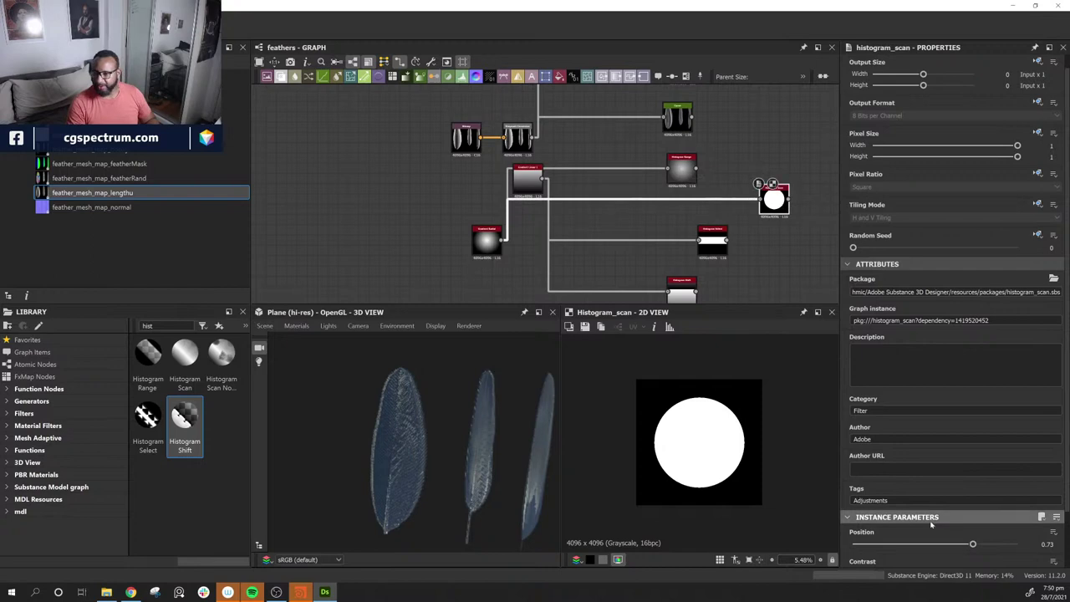
scroll(962, 519, "down", 2)
left_click_drag(972, 483, 948, 483)
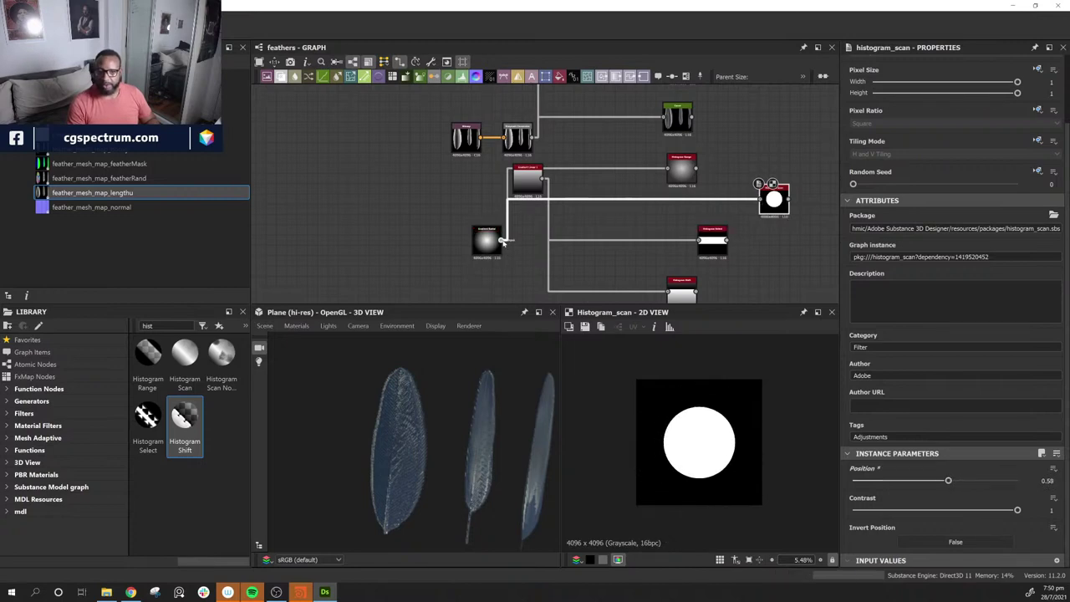
Step: Feed Gradient Radial into Histogram Select and set its Position to 0.44 and Range to 0.17
left_click_drag(503, 242, 701, 241)
left_click(712, 241)
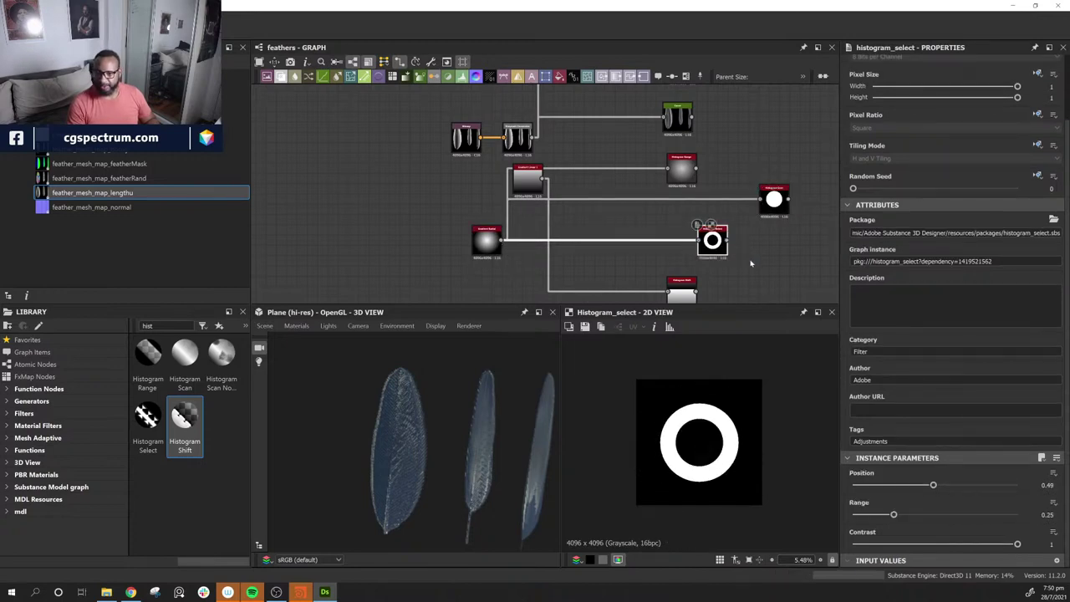
left_click_drag(934, 485, 881, 507)
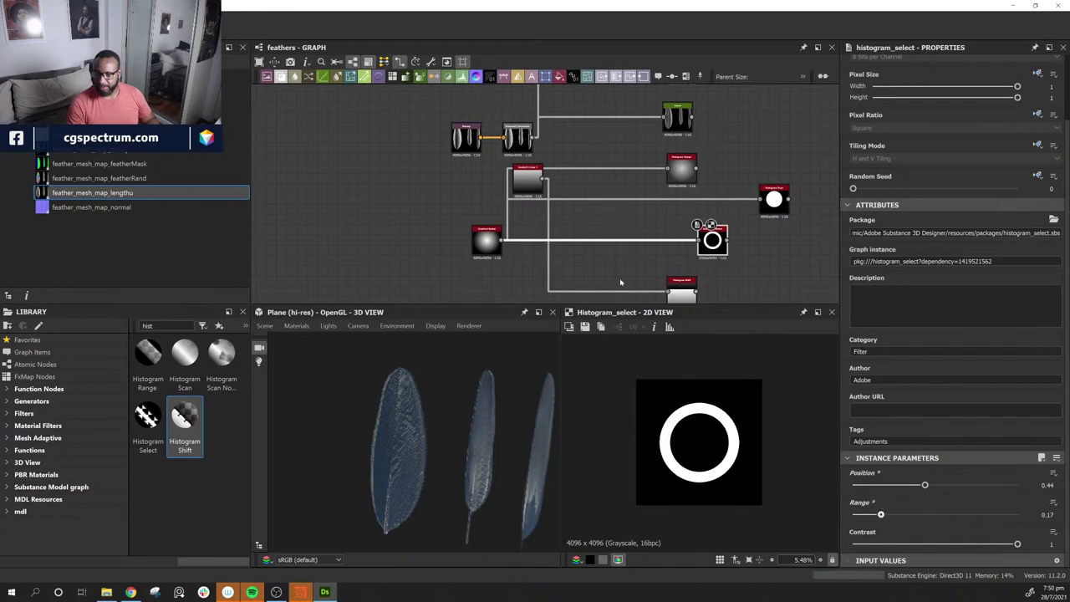
Step: Feed Gradient Radial into Histogram Shift in place of Gradient Linear 1 and set its Position to 0
middle_click_drag(726, 277, 742, 227)
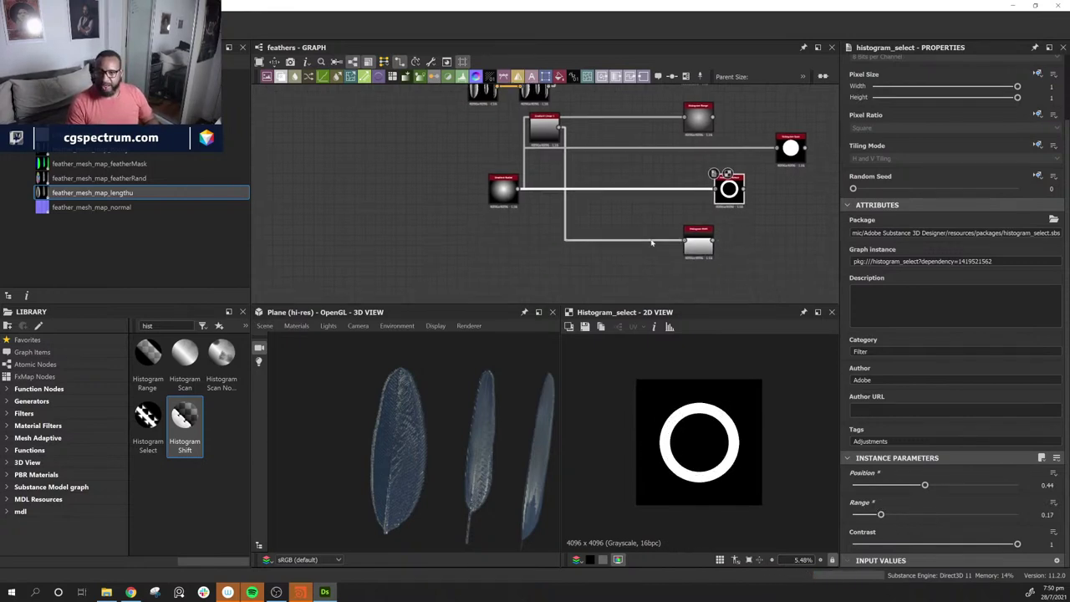
left_click_drag(520, 191, 686, 241)
left_click(700, 244)
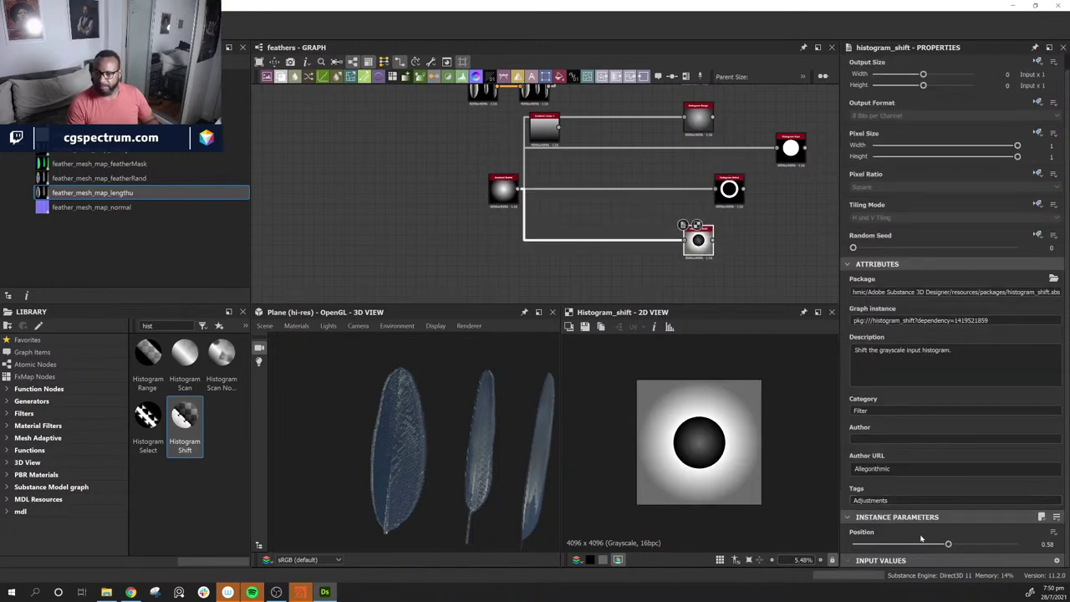
mouse_move(950, 545)
left_mouse_down()
mouse_move(940, 544)
mouse_move(1051, 552)
mouse_move(835, 537)
mouse_move(970, 535)
mouse_move(848, 529)
left_mouse_up()
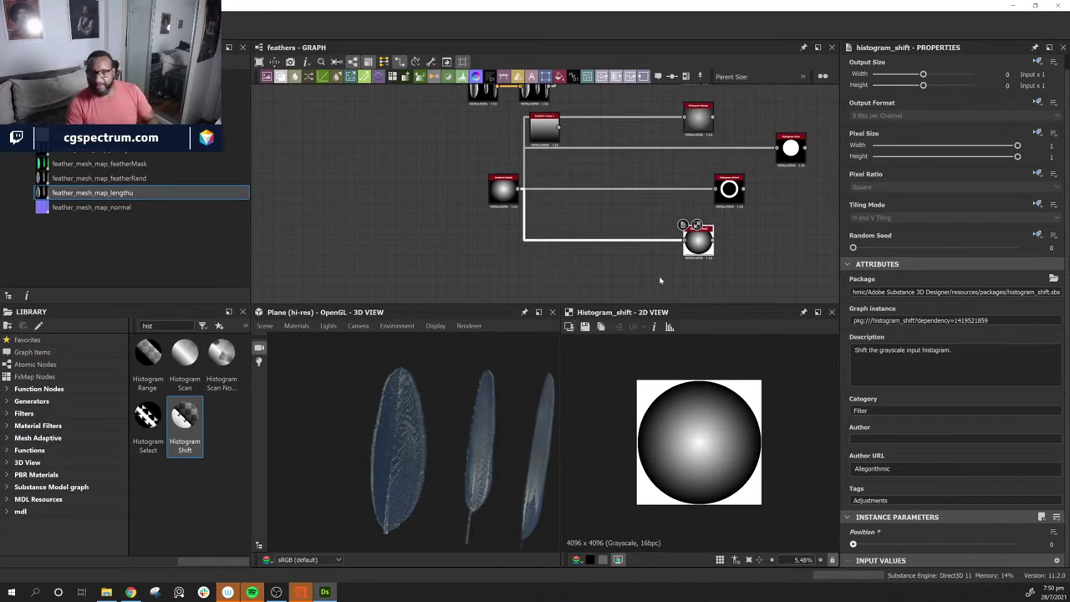
Step: Delete the linear and radial gradient nodes together with the Histogram Range, Scan, Select and Shift nodes
middle_click_drag(629, 201, 611, 249)
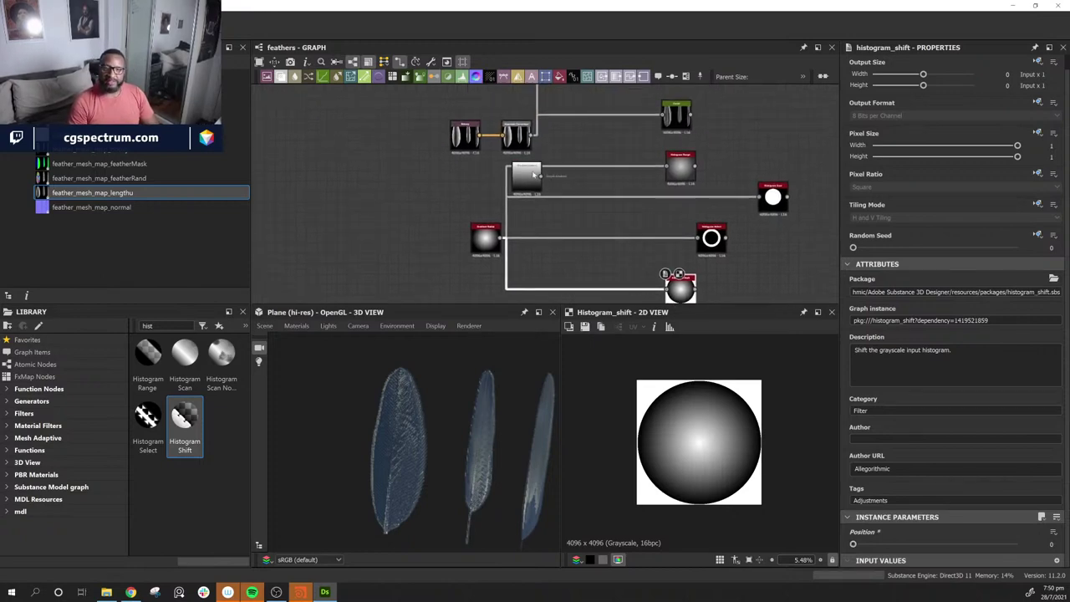
left_click_drag(530, 180, 421, 238)
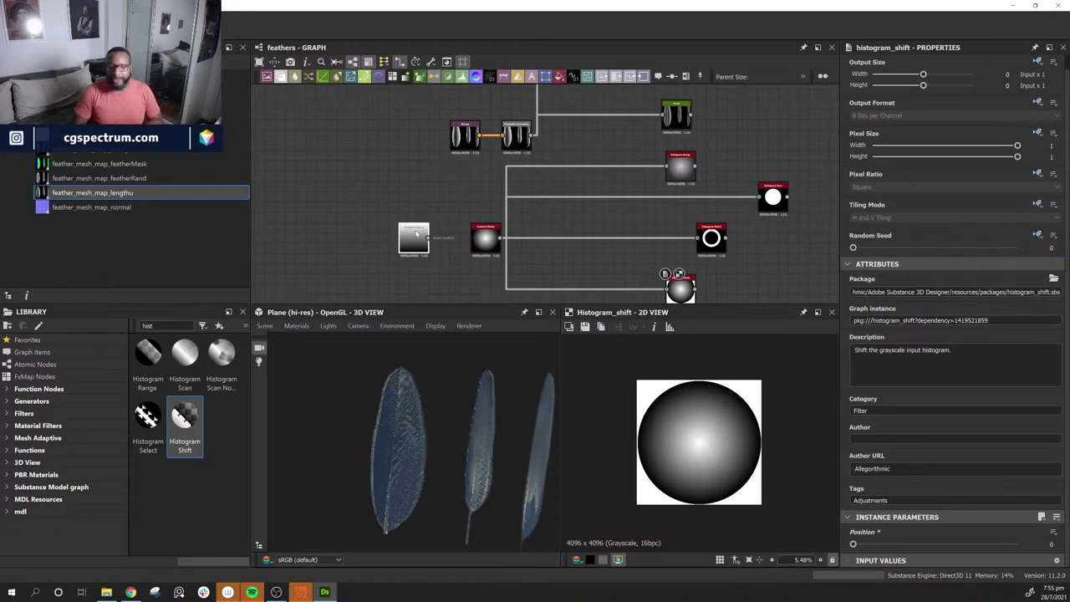
middle_click_drag(607, 134, 629, 168)
scroll(575, 134, "down", 1)
middle_click_drag(729, 148, 664, 125)
left_click_drag(332, 169, 714, 261)
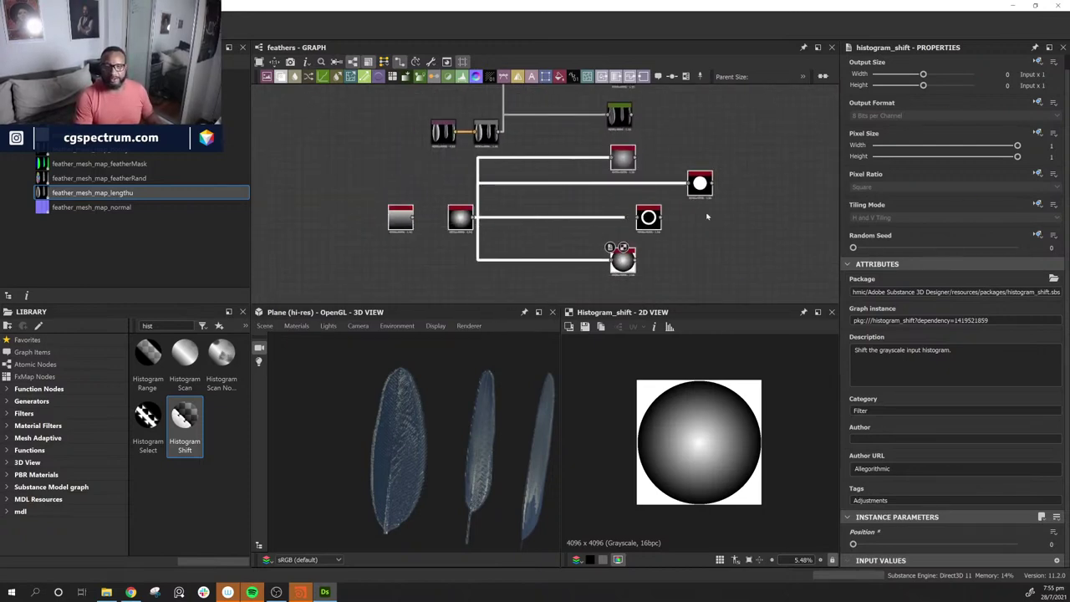
key("Delete")
Step: Delete the remaining test nodes fed by the length map's Grayscale Conversion
middle_click_drag(701, 167, 680, 262)
left_click_drag(658, 153, 592, 227)
key("Delete")
Step: Preview the length map's Grayscale Conversion output and examine the feather gradients up close
middle_click_drag(465, 230, 551, 233)
scroll(552, 233, "up", 2)
scroll(552, 233, "up", 1)
double_click(554, 233)
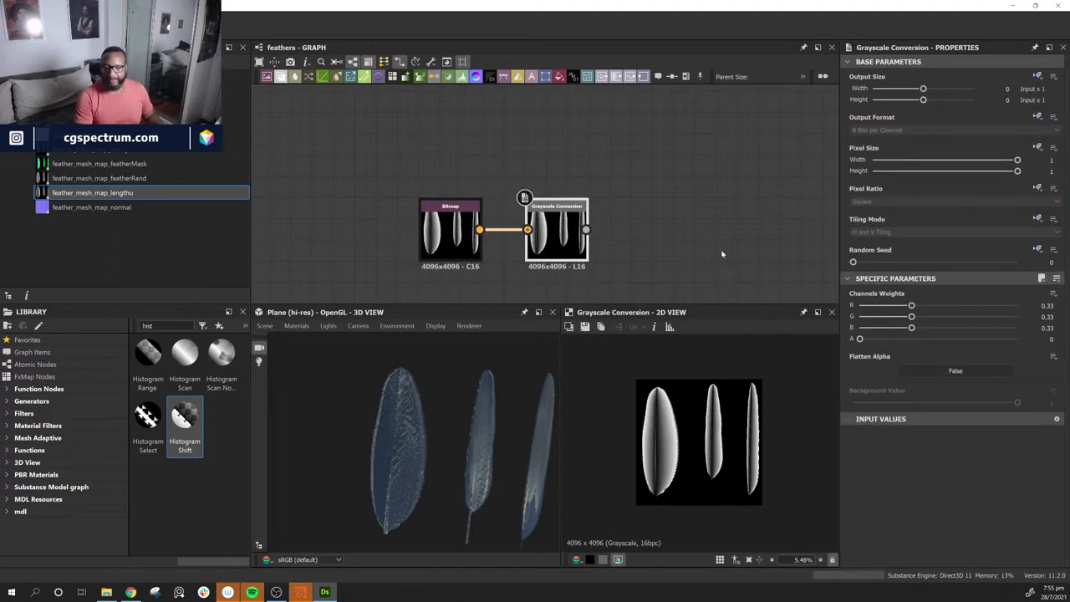
scroll(553, 232, "up", 2)
middle_click_drag(581, 184, 558, 209)
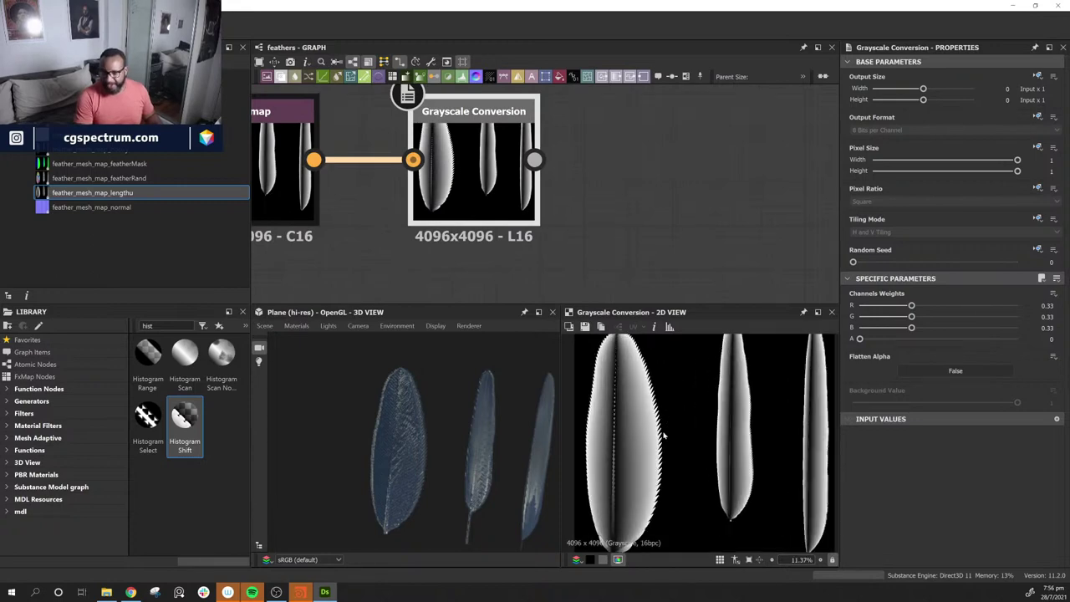
scroll(664, 435, "up", 4)
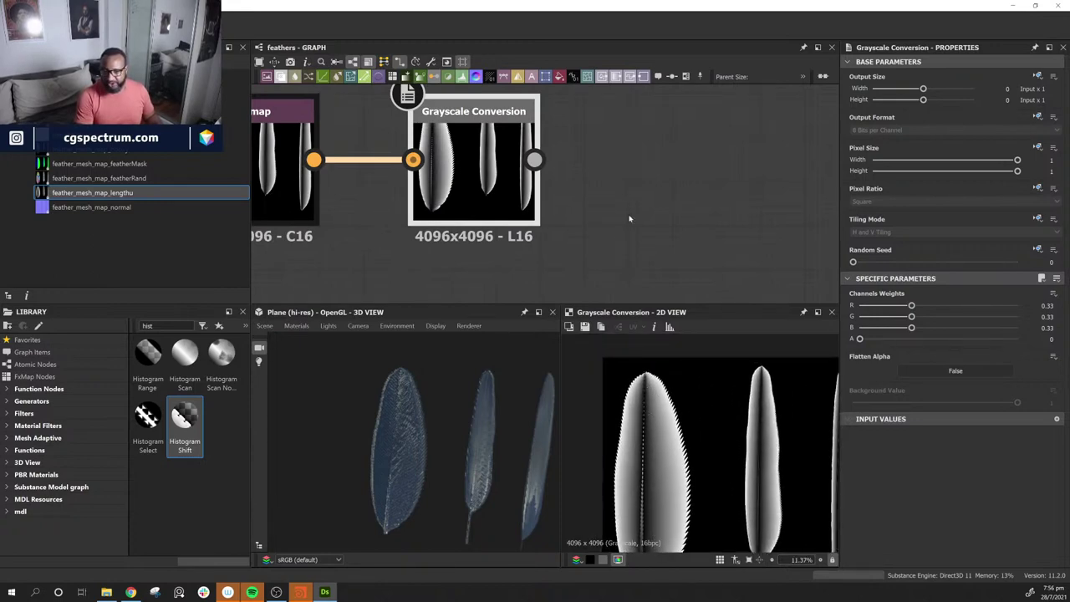
Step: Add an Invert Grayscale node beside the length map's Grayscale Conversion
middle_click_drag(628, 218, 558, 215)
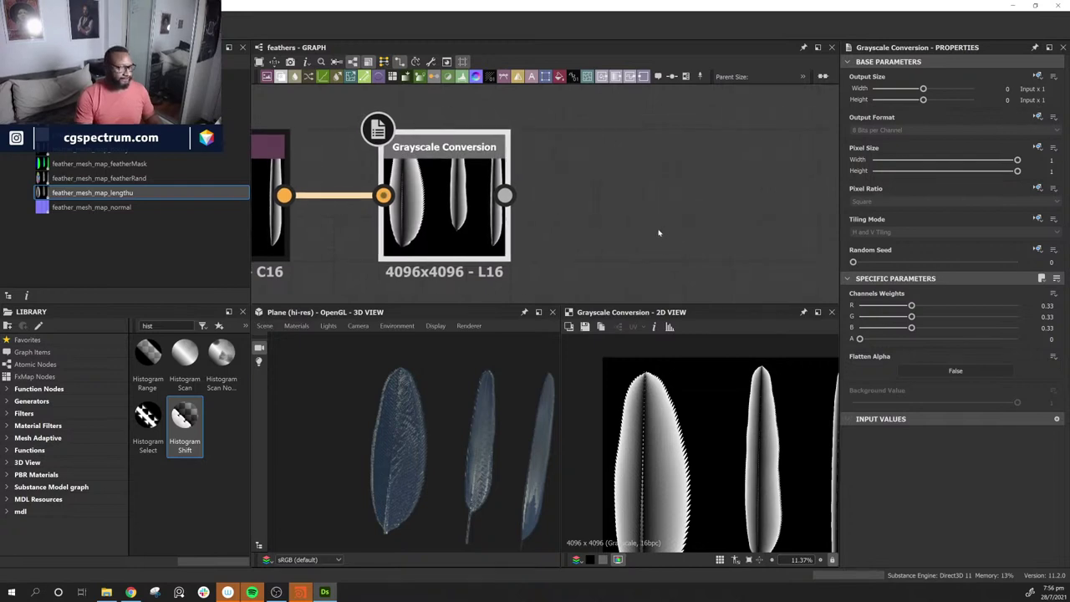
middle_click_drag(637, 244, 608, 229)
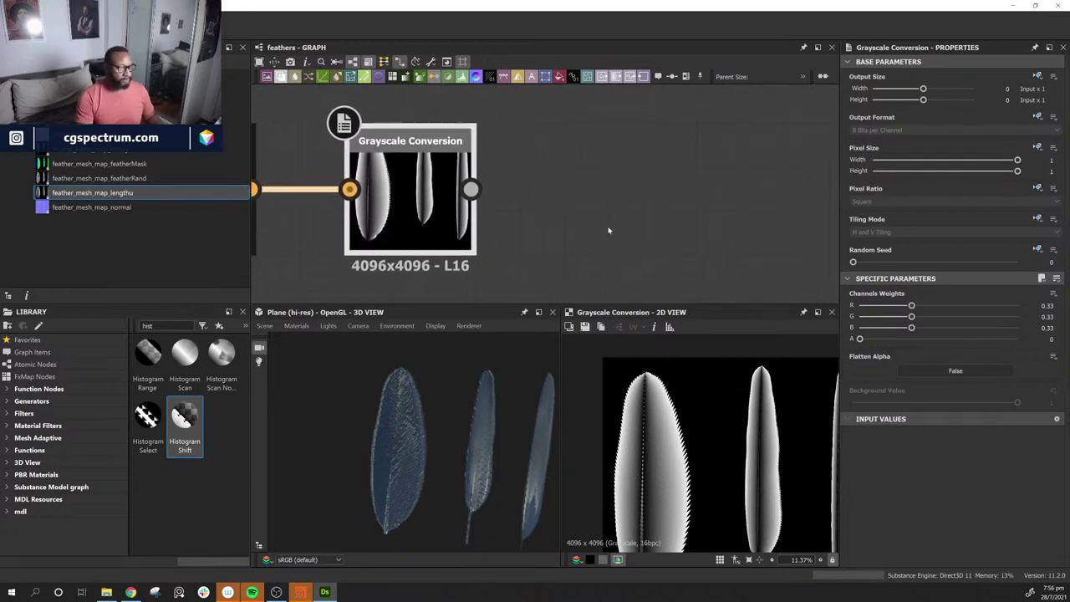
key("space")
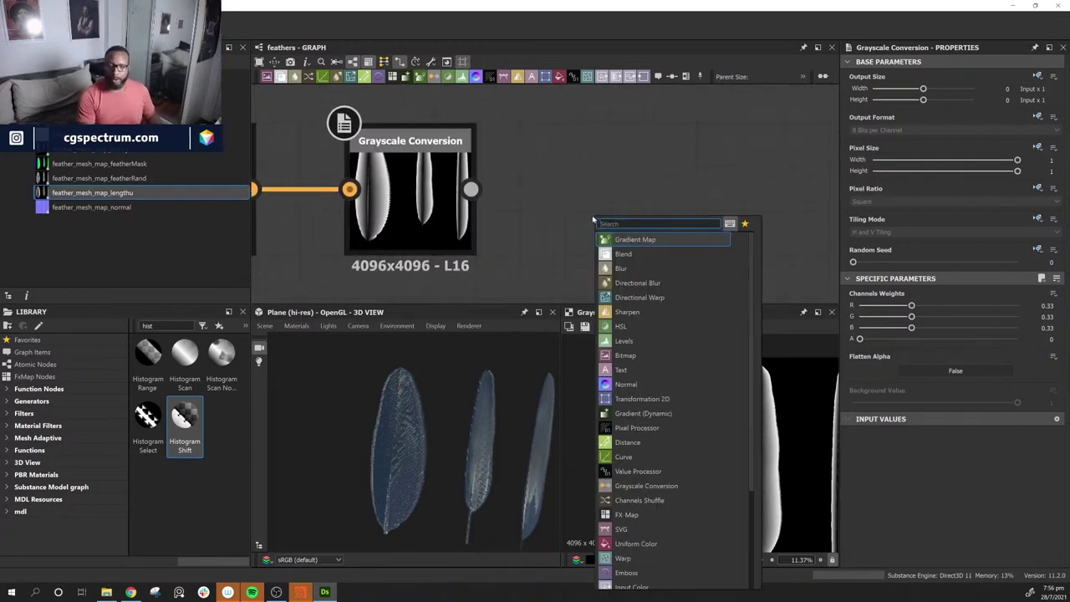
type("in")
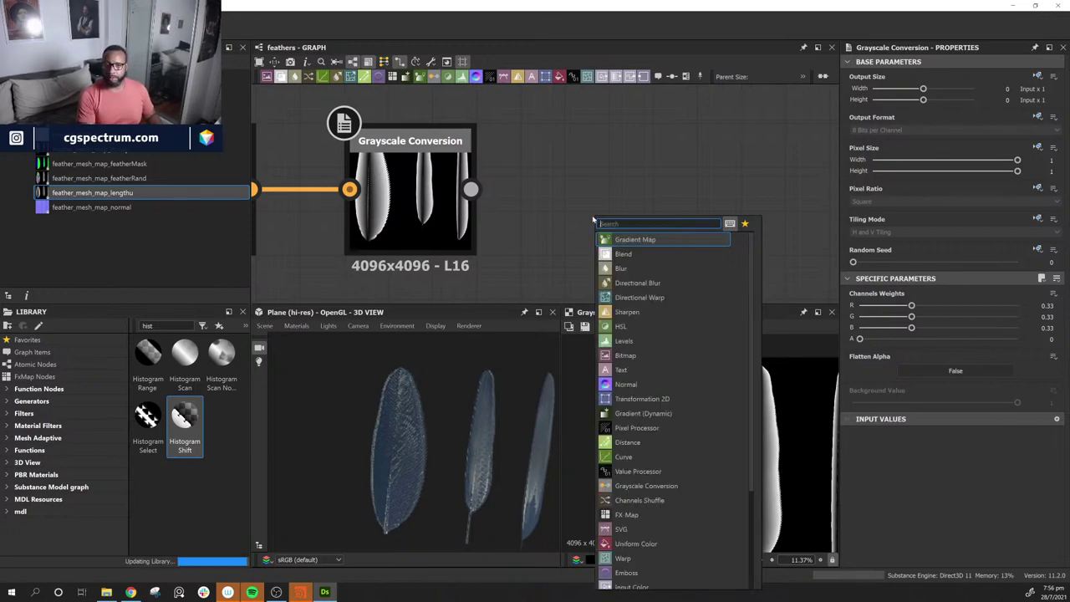
type("v")
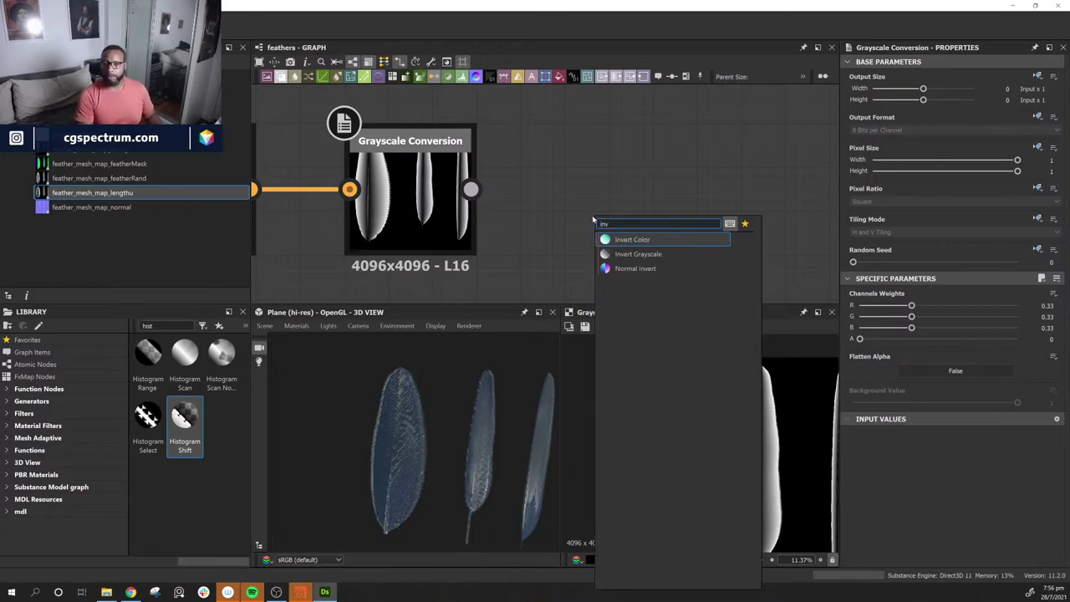
key("Down")
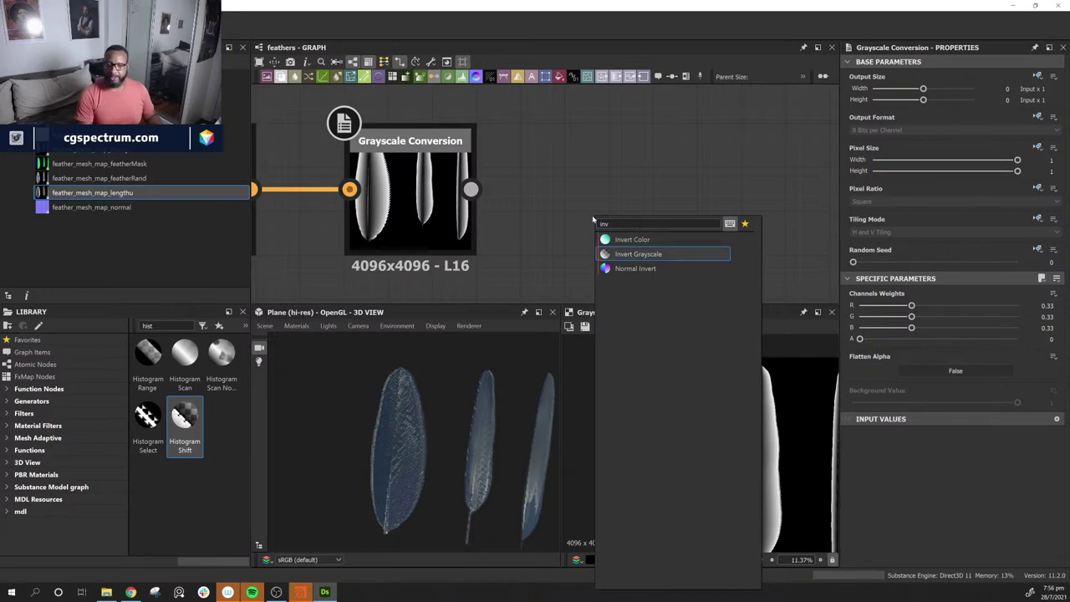
key("Return")
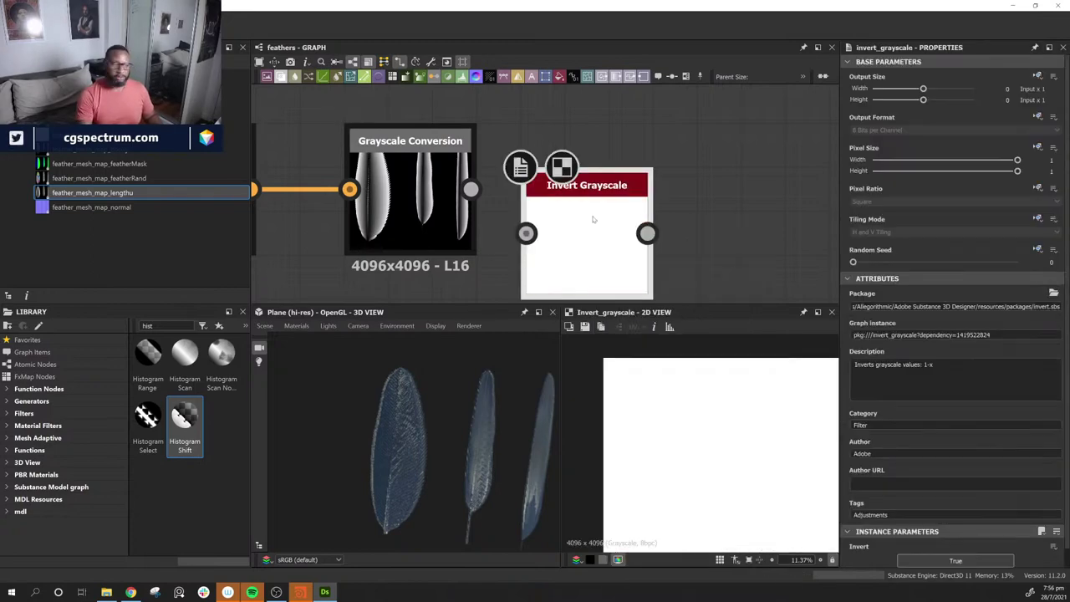
Step: Connect the Grayscale Conversion output to Invert Grayscale and place the two nodes close together in line
scroll(598, 230, "down", 2)
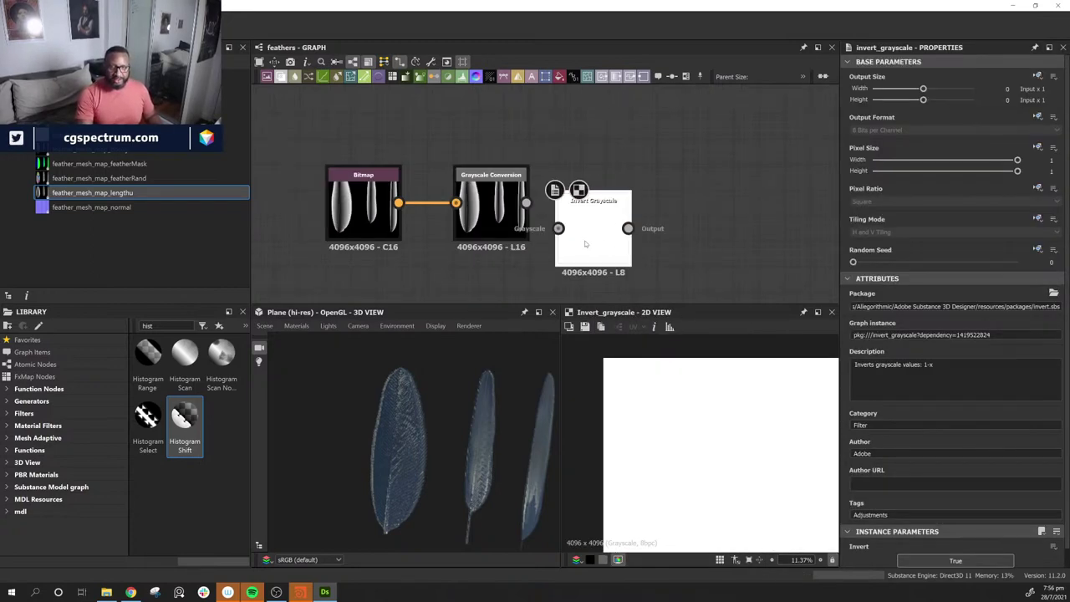
left_click_drag(571, 232, 635, 207)
left_click_drag(526, 204, 622, 203)
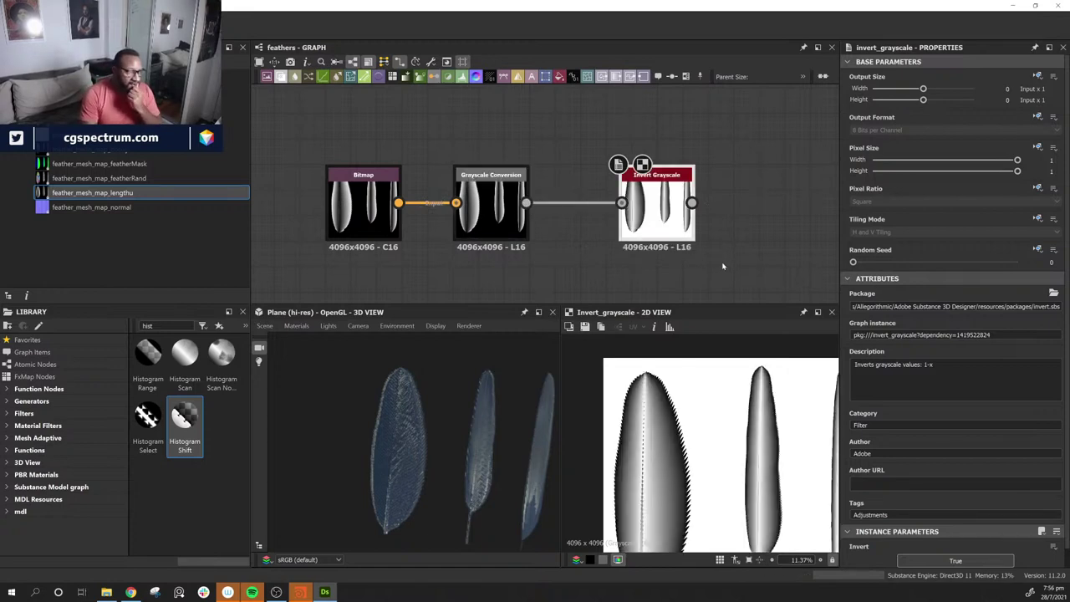
middle_click_drag(757, 230, 666, 246)
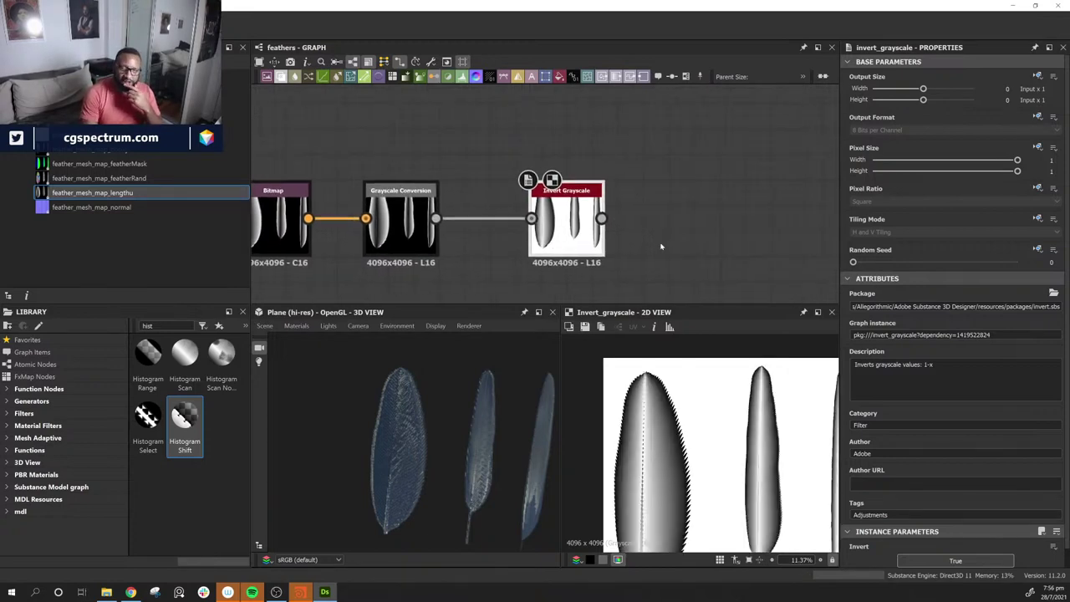
left_click_drag(569, 238, 543, 235)
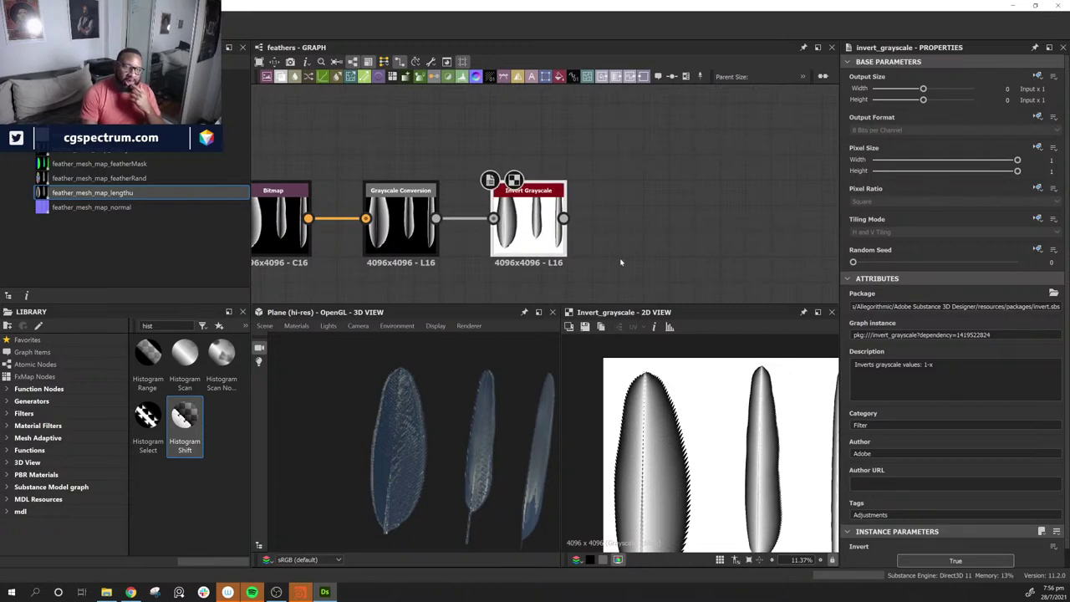
Step: Move the length map's Bitmap, Grayscale Conversion and Invert Grayscale chain beneath the nodes feeding the Base Material
scroll(702, 245, "down", 3)
middle_click_drag(621, 260, 587, 268)
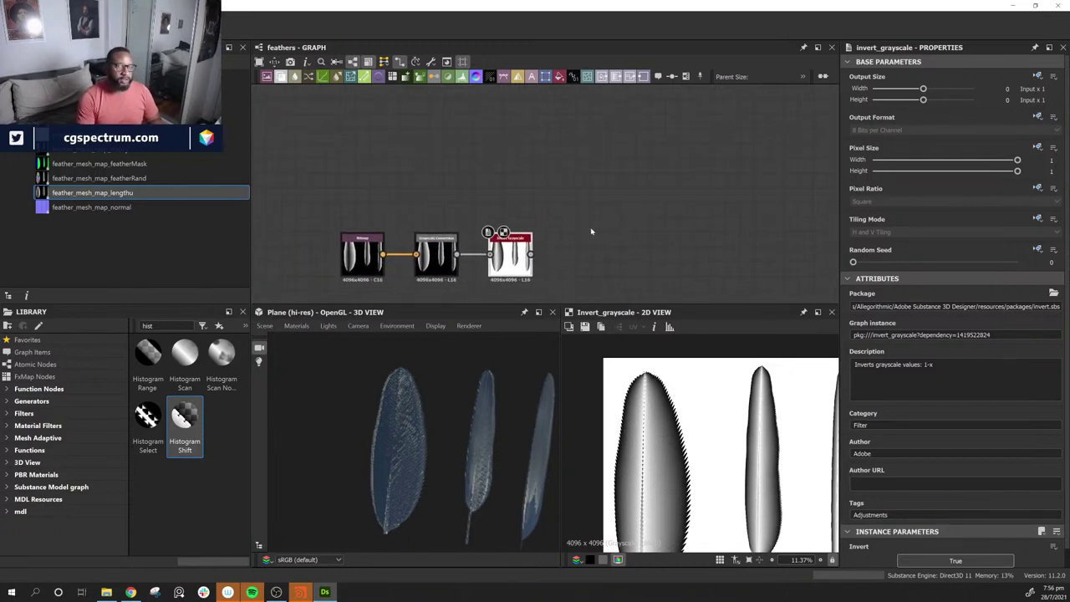
left_click_drag(282, 199, 621, 280)
scroll(616, 268, "down", 2)
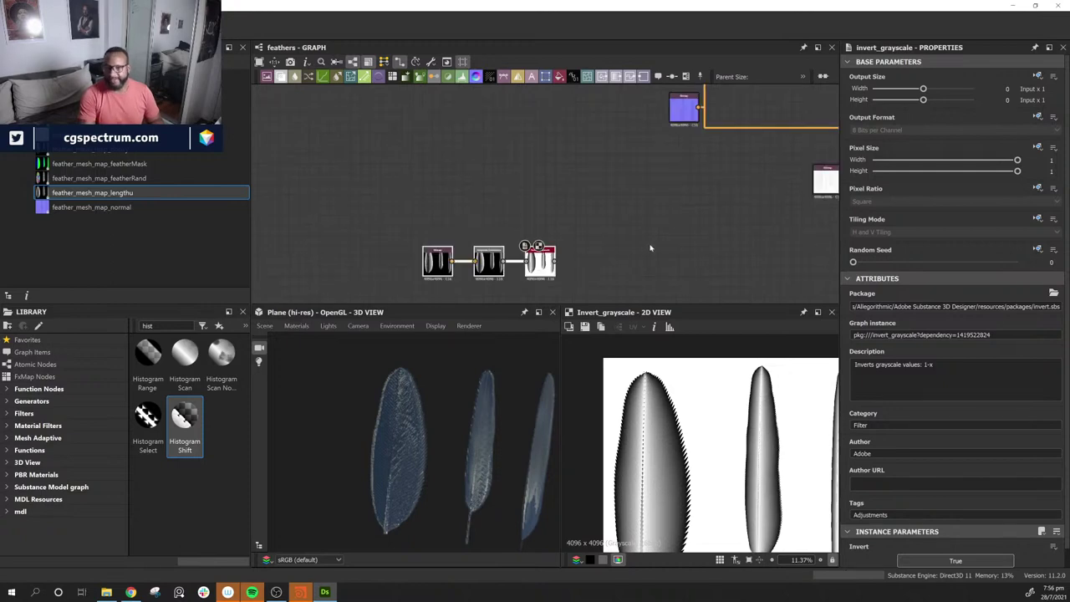
middle_click_drag(650, 246, 576, 232)
left_click_drag(472, 251, 713, 246)
middle_click_drag(772, 253, 628, 249)
scroll(633, 250, "up", 2)
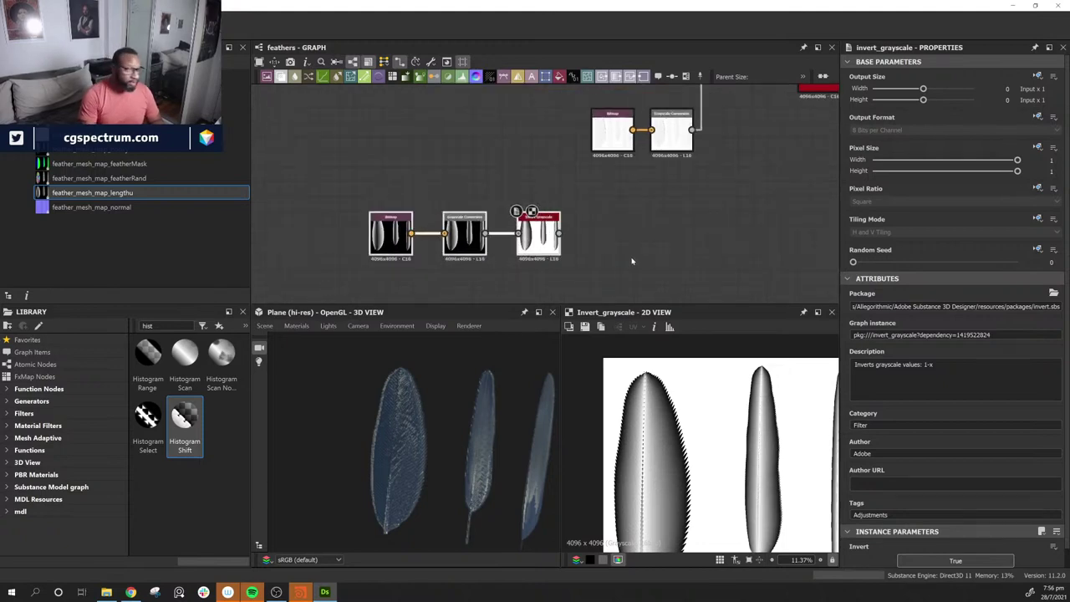
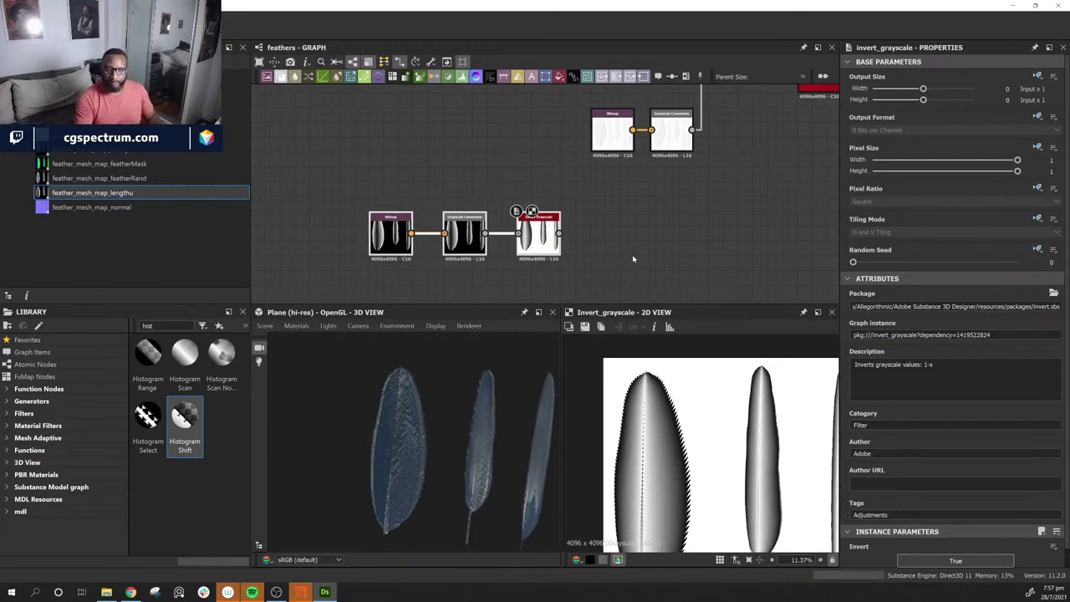
scroll(633, 259, "down", 3)
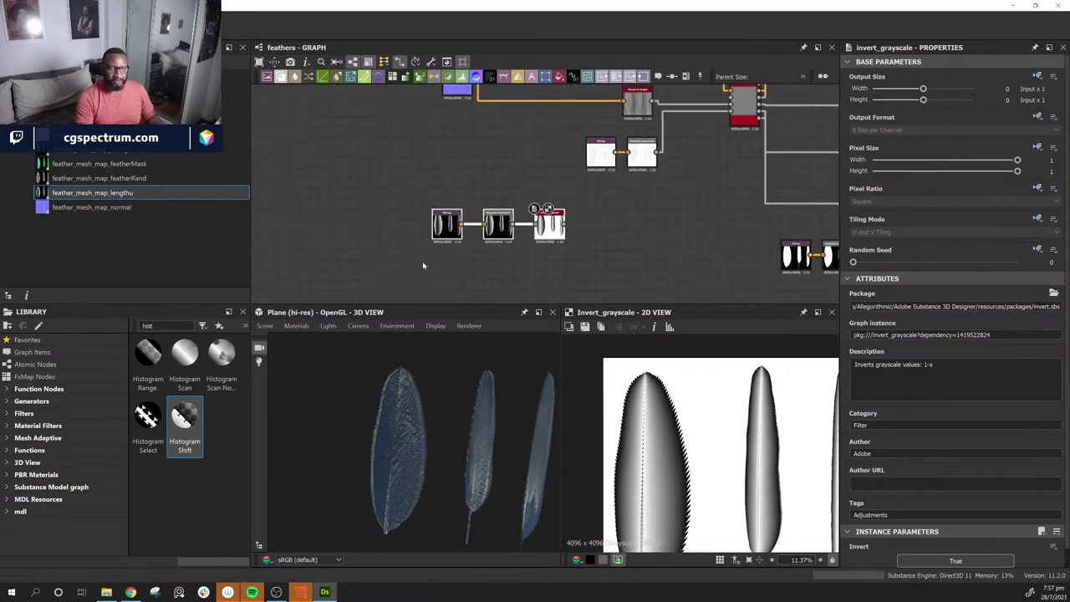
left_click_drag(423, 264, 592, 216)
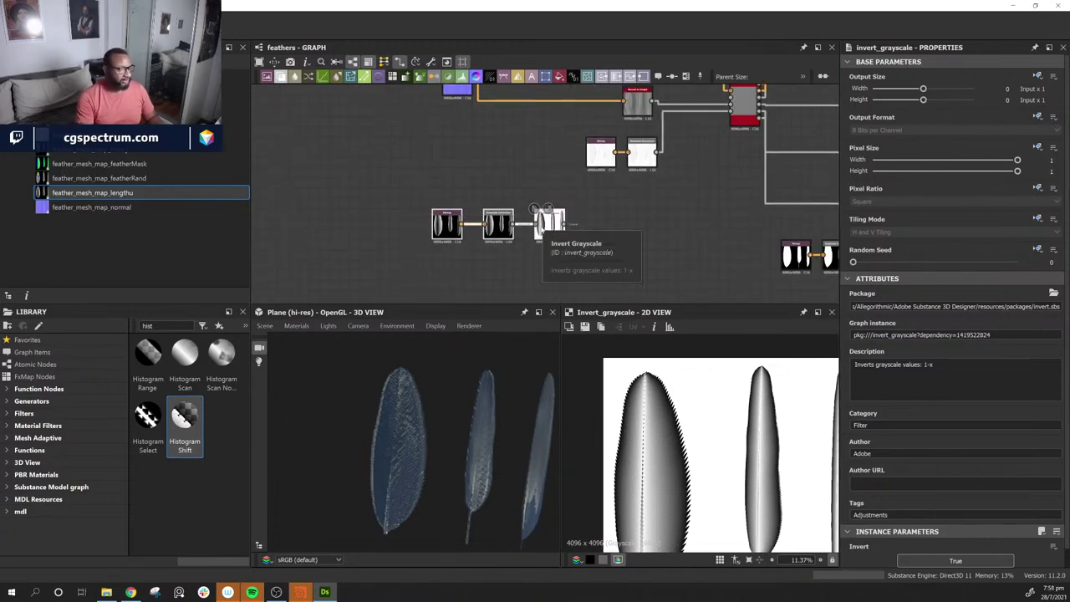
left_click_drag(540, 224, 627, 224)
middle_click_drag(740, 270, 687, 222)
scroll(597, 252, "up", 2)
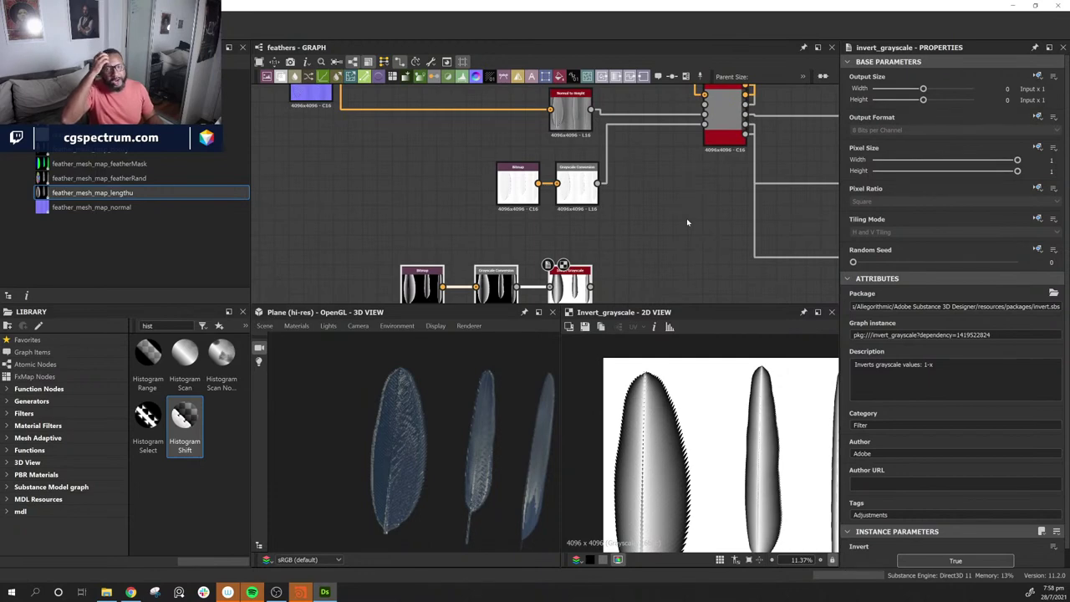
Step: Move the white map's Bitmap and Grayscale Conversion pair and the Normal to Height node farther away from the Base Material
left_click_drag(465, 234, 497, 184)
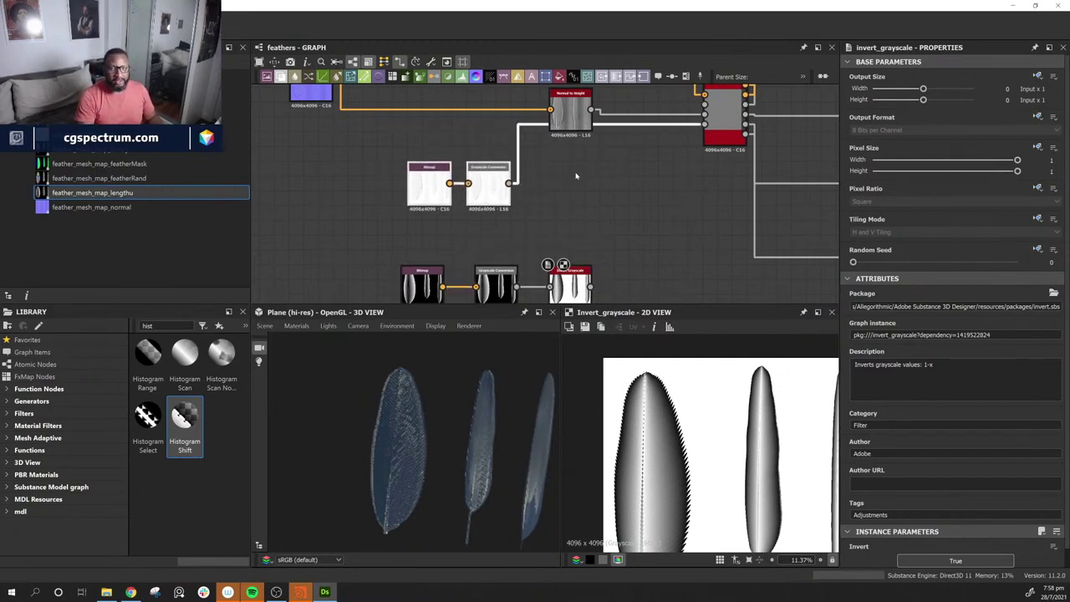
middle_click_drag(576, 175, 537, 276)
left_click_drag(531, 214, 452, 186)
left_click(541, 192)
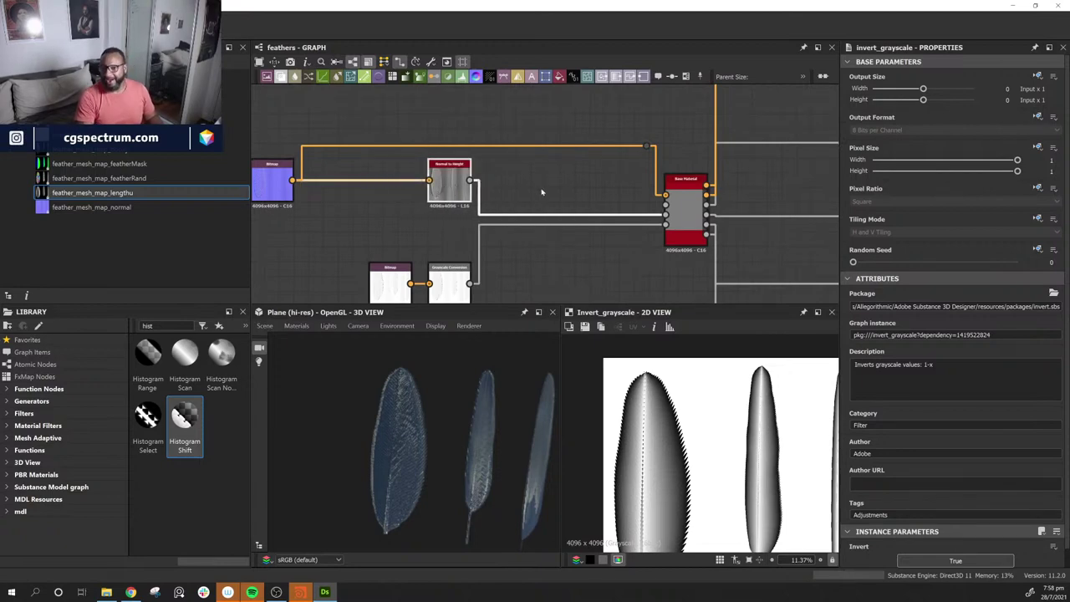
middle_click_drag(560, 181, 572, 145)
middle_click_drag(641, 245, 645, 175)
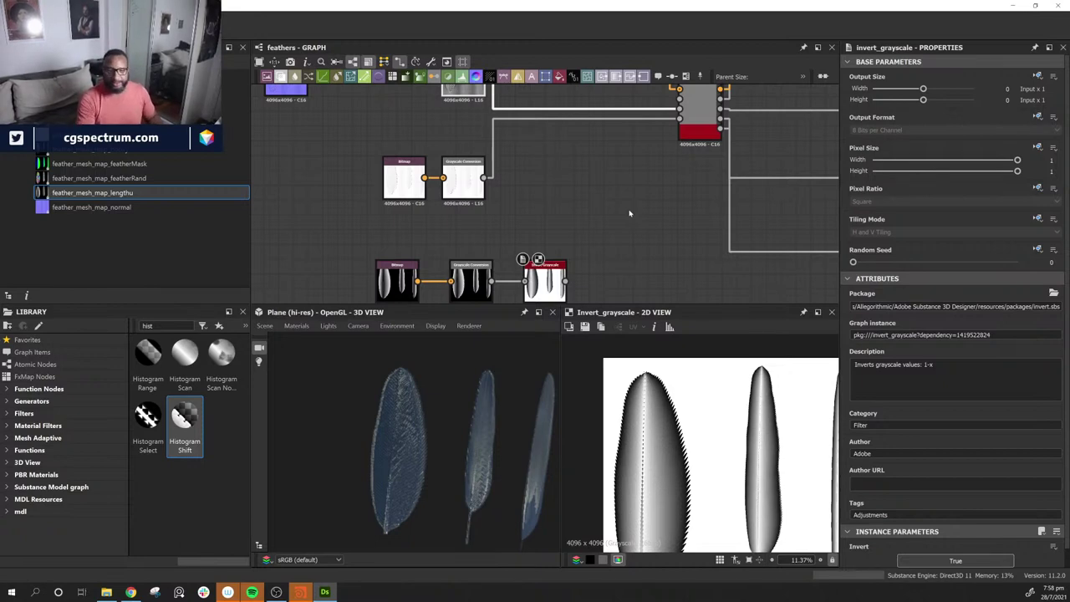
Step: Add a Levels node fed by the Invert Grayscale output of the length map chain
middle_click_drag(619, 240, 612, 184)
middle_click_drag(692, 434, 709, 383)
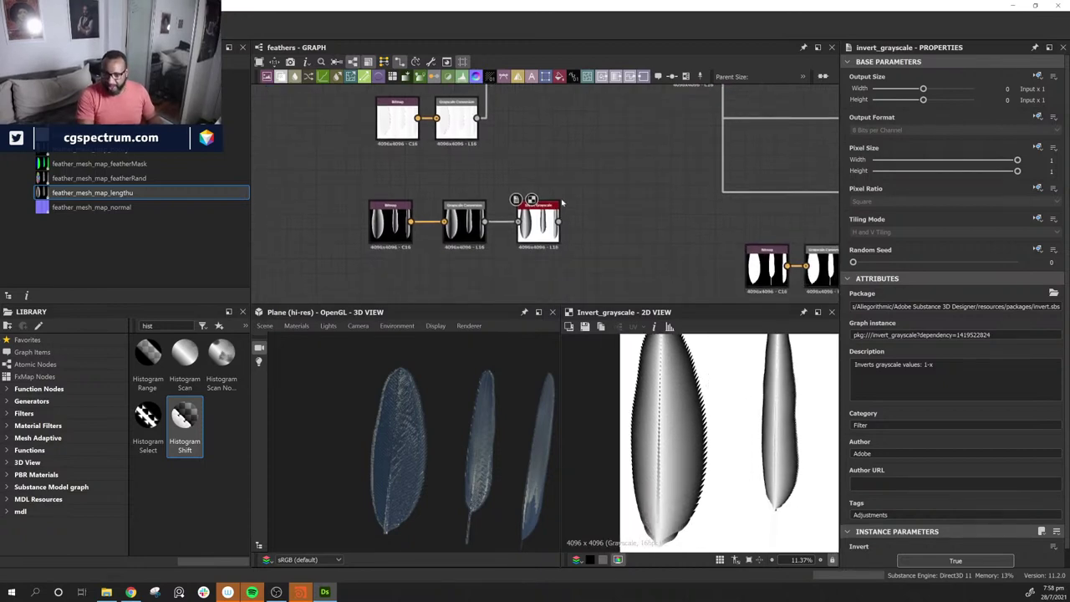
middle_click_drag(665, 245, 662, 198)
scroll(588, 216, "up", 2)
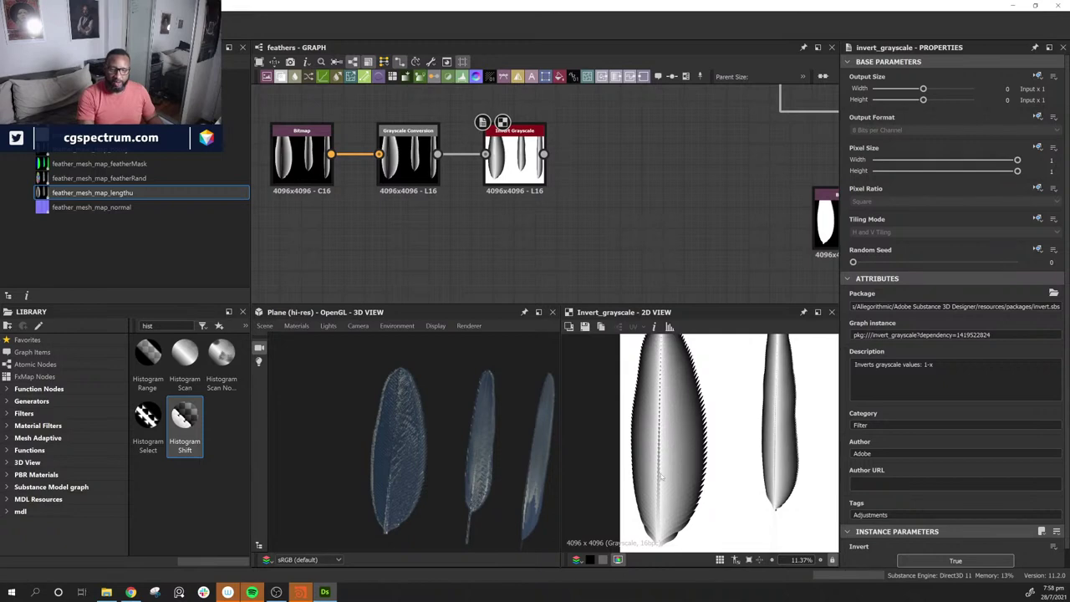
middle_click_drag(656, 186, 583, 225)
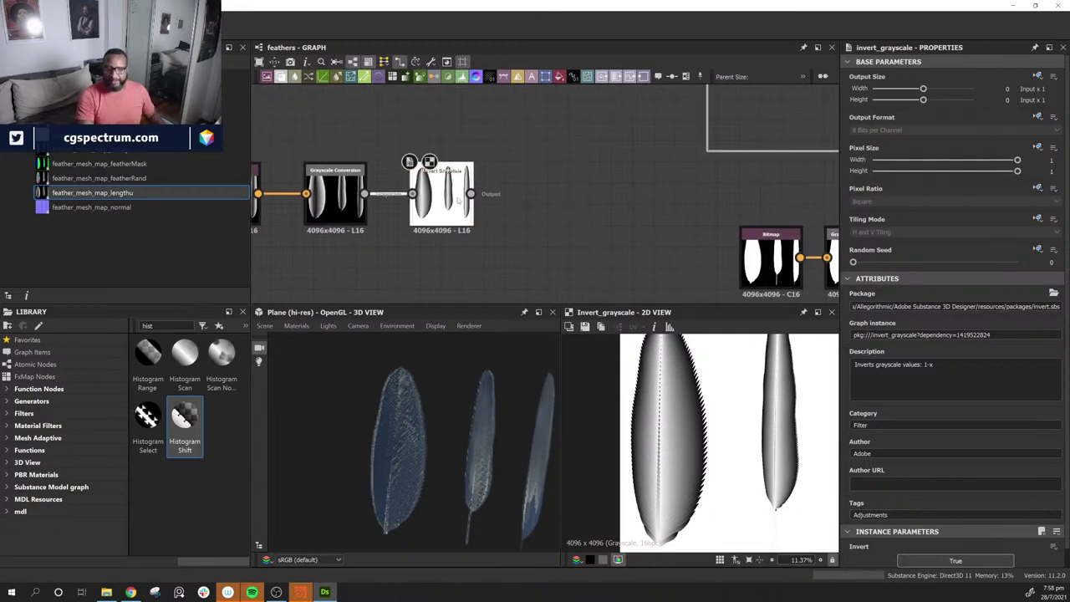
key("ctrl+l")
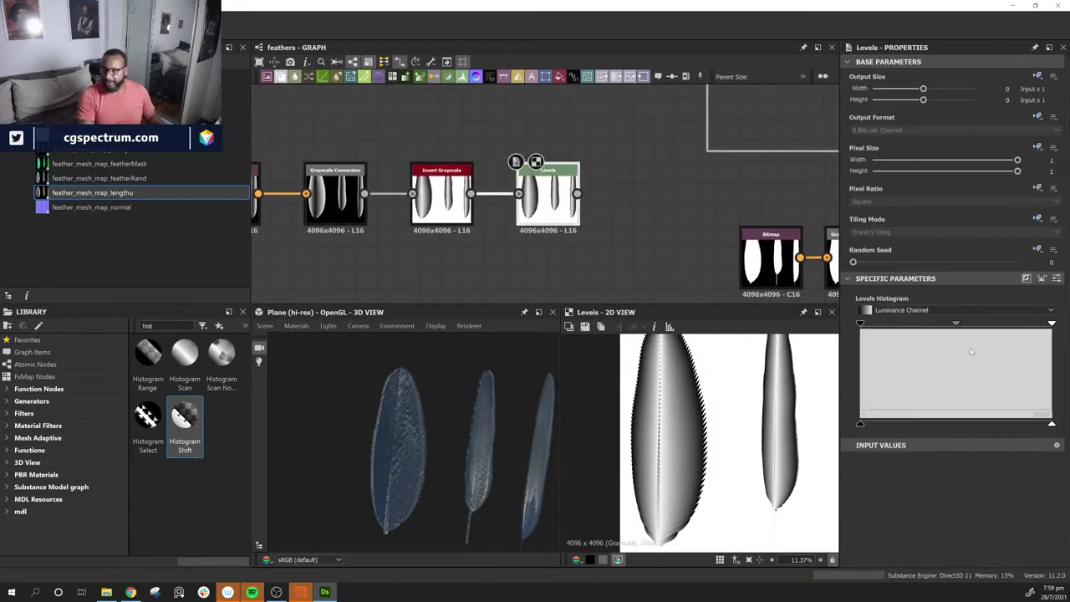
Step: Narrow the Levels node's output range by raising the output black level and lowering the output white level
mouse_move(864, 426)
left_mouse_down()
mouse_move(918, 424)
mouse_move(892, 427)
left_mouse_up()
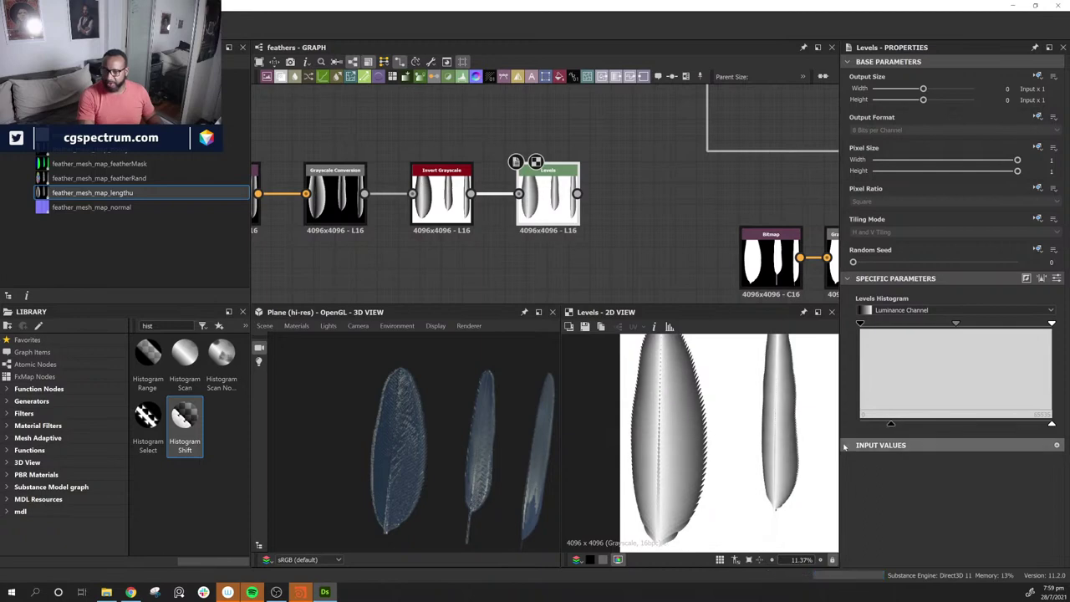
left_click(1057, 446)
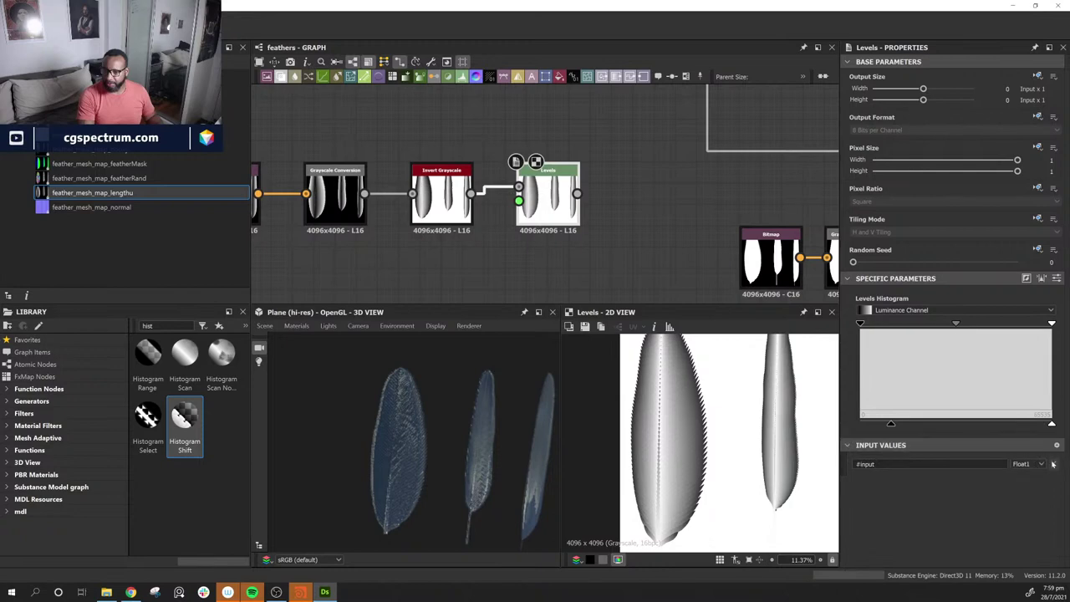
left_click(1055, 466)
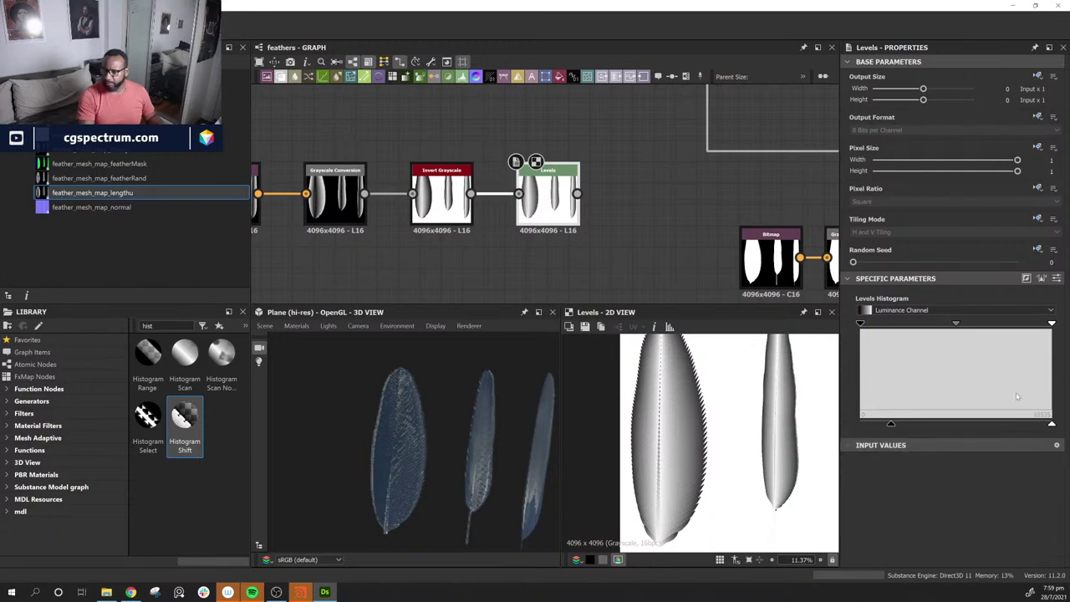
left_click_drag(1053, 426, 1004, 425)
left_click_drag(894, 425, 908, 424)
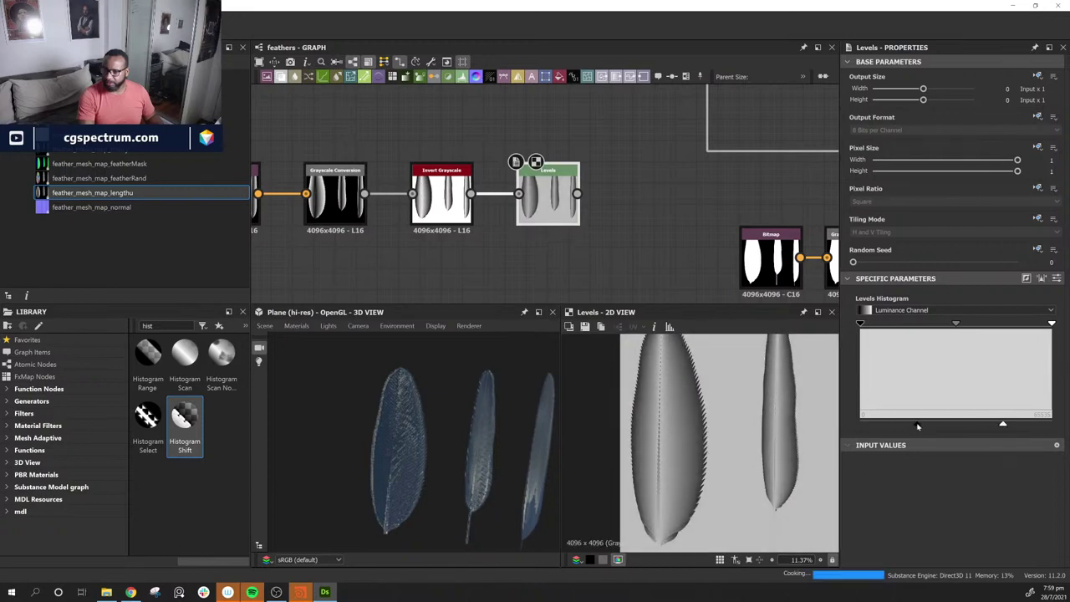
mouse_move(953, 324)
left_mouse_down()
mouse_move(974, 326)
mouse_move(953, 324)
left_mouse_up()
Step: Connect the Levels output to the Base Material input between its normal and height connections
scroll(644, 270, "down", 6)
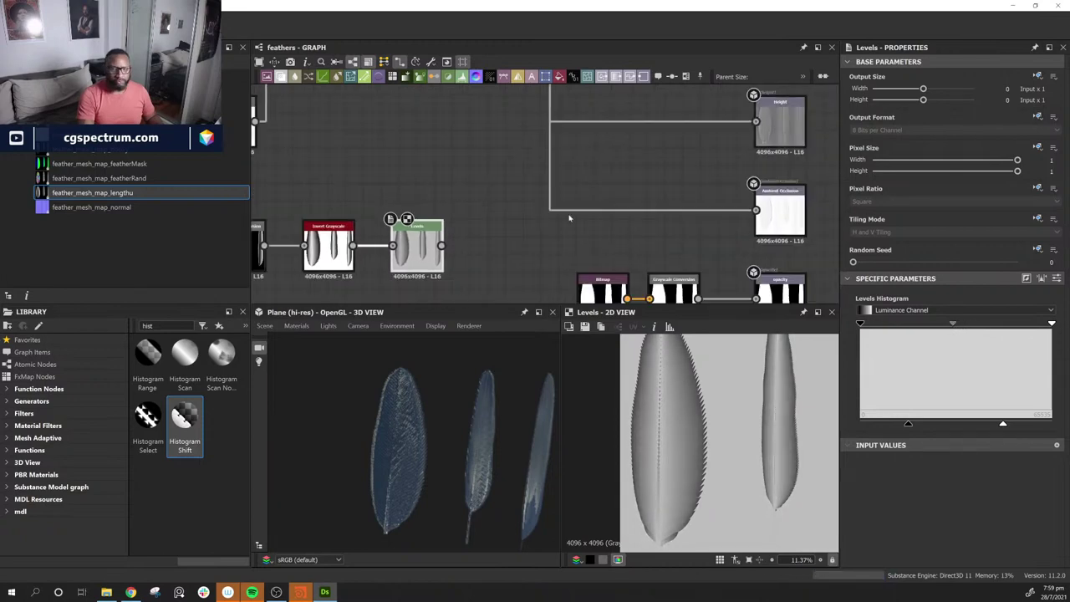
middle_click_drag(560, 245, 610, 235)
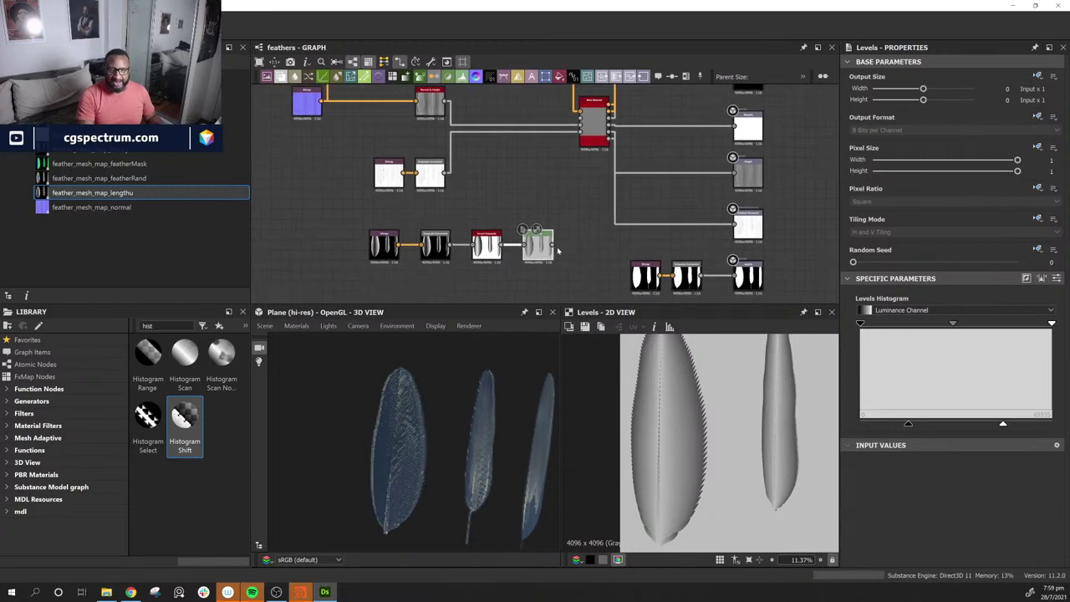
left_click_drag(554, 246, 579, 132)
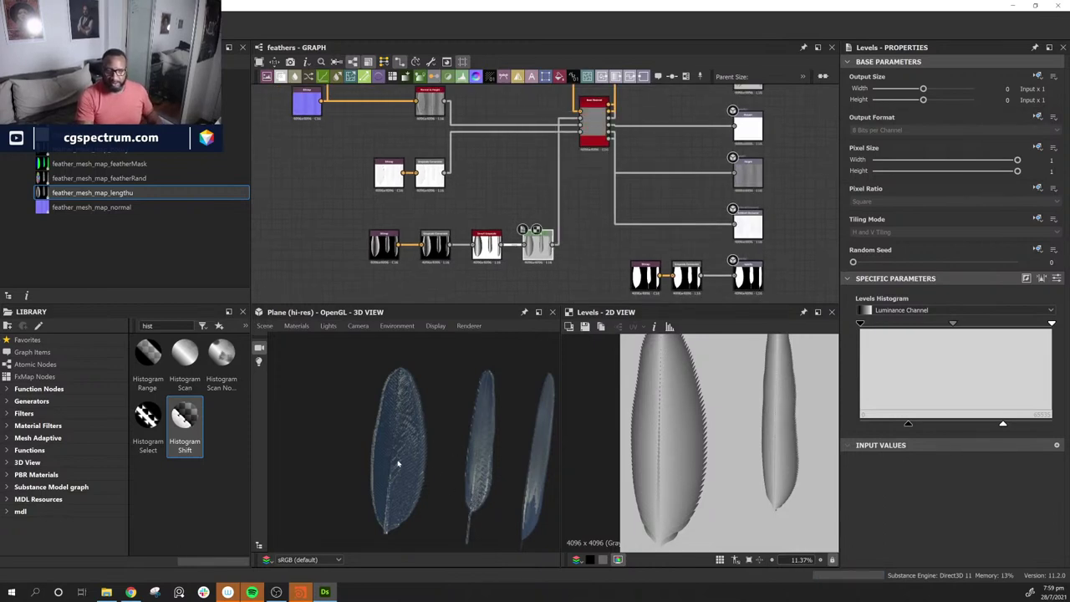
Step: Examine the large feather's surface shading up close from different angles in the 3D preview
left_click_drag(407, 454, 439, 483)
scroll(552, 96, "up", 3)
middle_click_drag(605, 201, 563, 330)
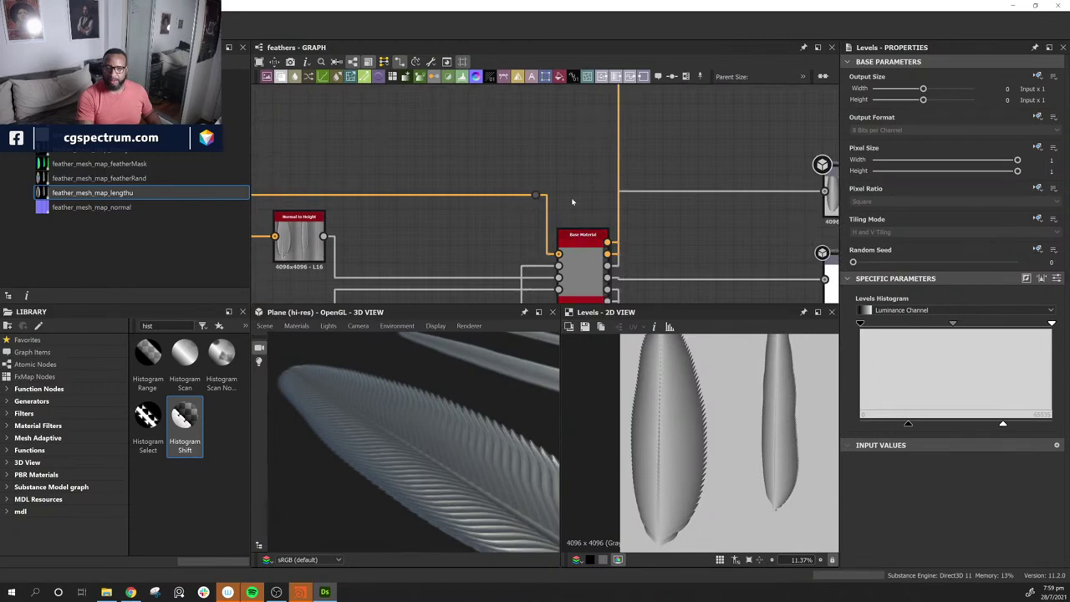
middle_click_drag(440, 209, 481, 207)
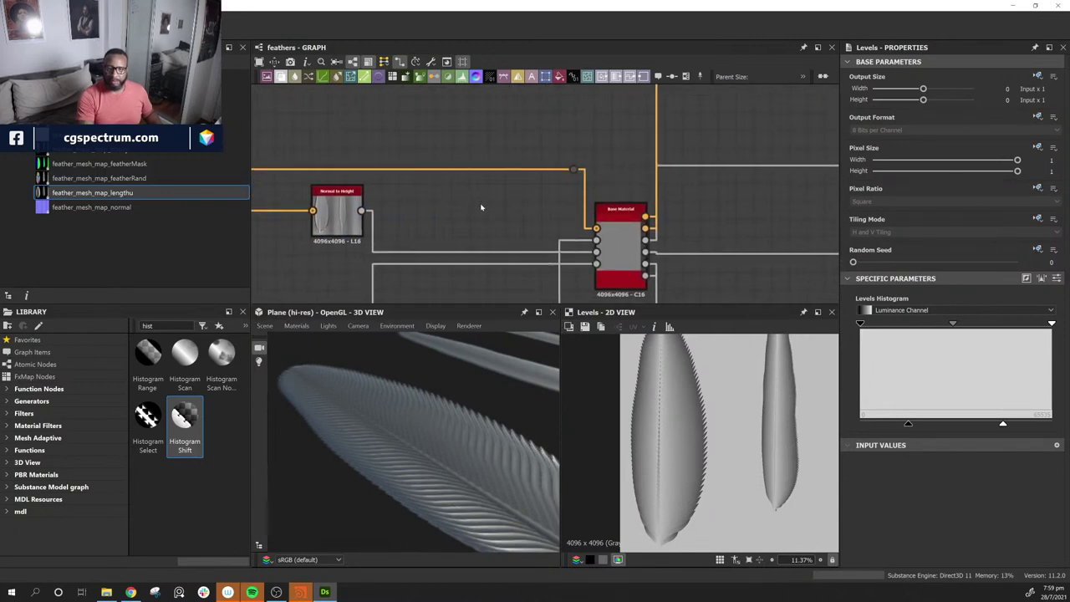
scroll(481, 207, "up", 3)
left_click_drag(402, 444, 430, 494)
Step: Lower the Levels node's output white to around mid grey, raise its output black slightly and check the feathers in 3D
middle_click_drag(335, 198, 633, 158)
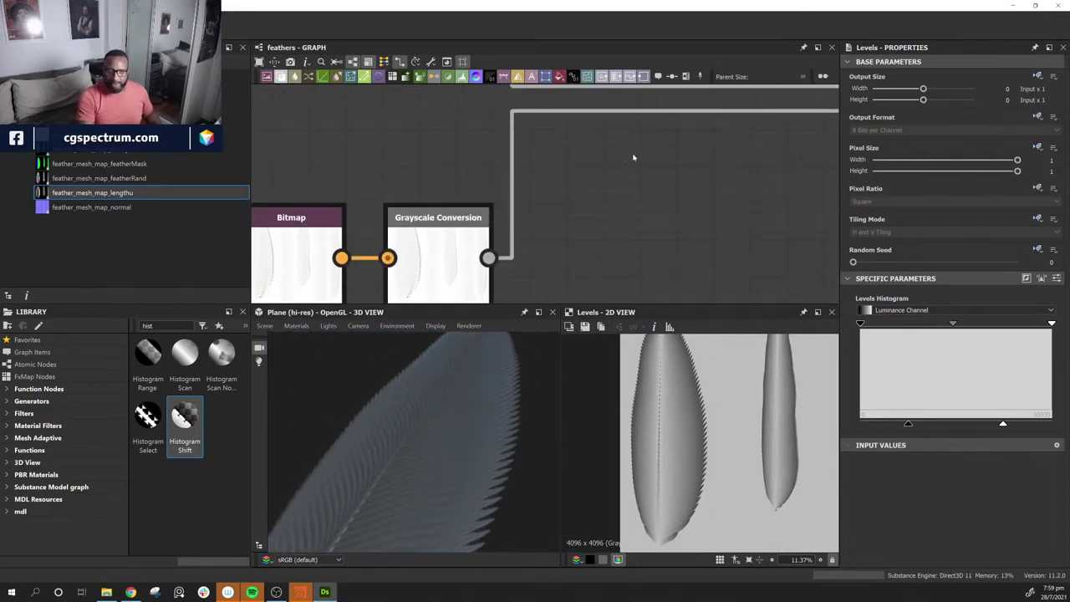
middle_click_drag(563, 243, 743, 98)
middle_click_drag(599, 284, 655, 103)
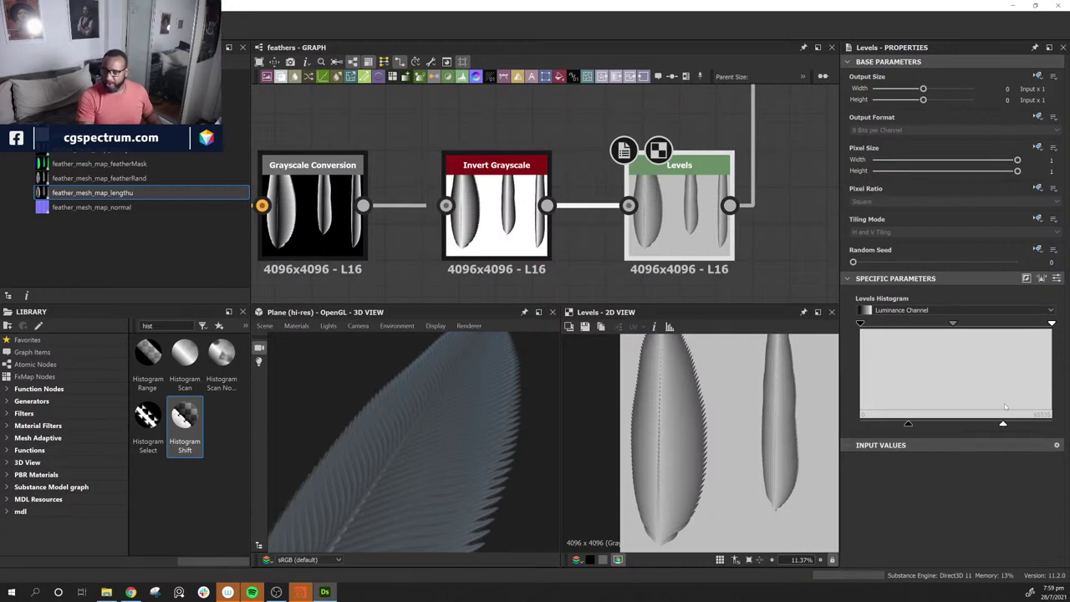
left_click_drag(1004, 426, 953, 427)
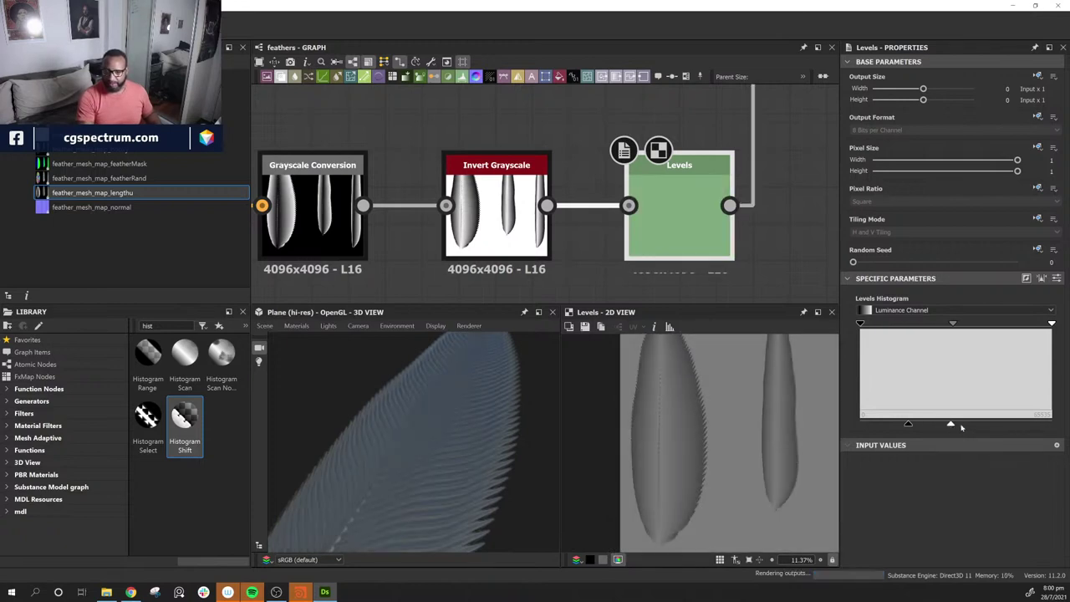
left_click(959, 426)
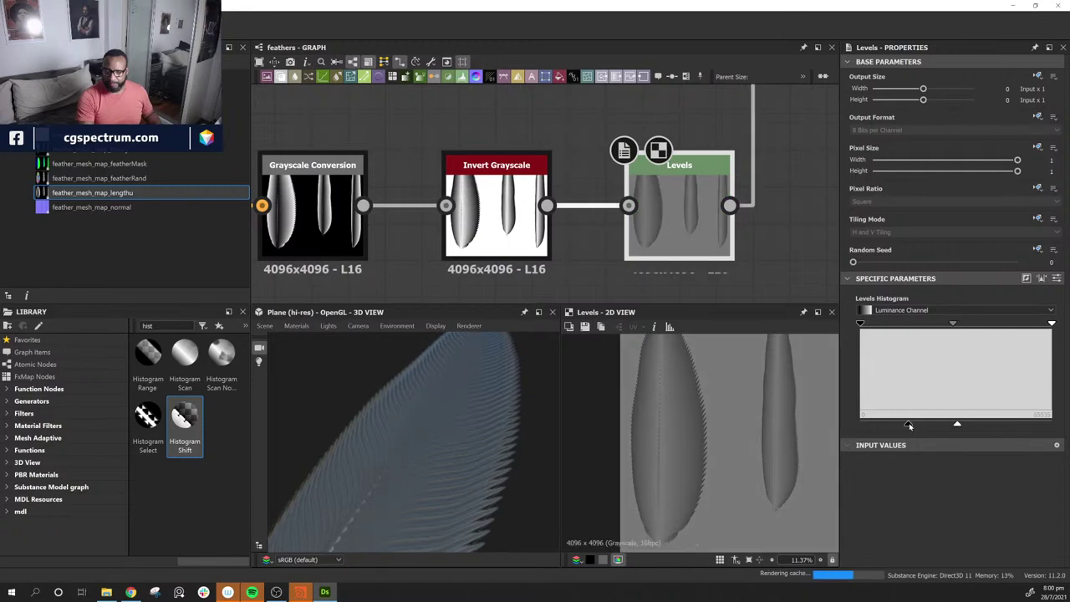
left_click_drag(910, 425, 923, 425)
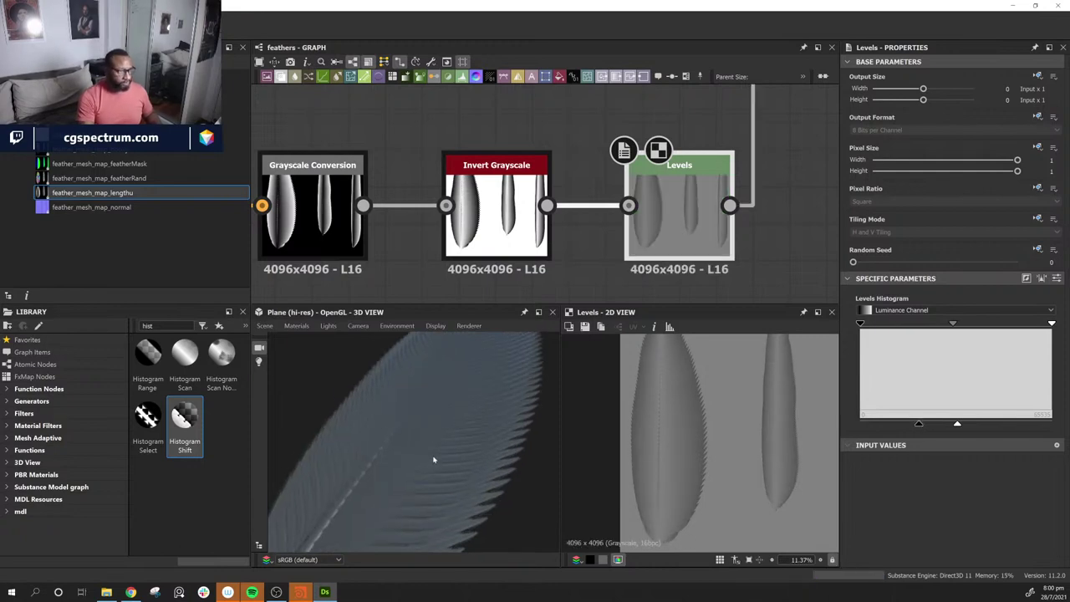
left_click_drag(427, 452, 370, 413)
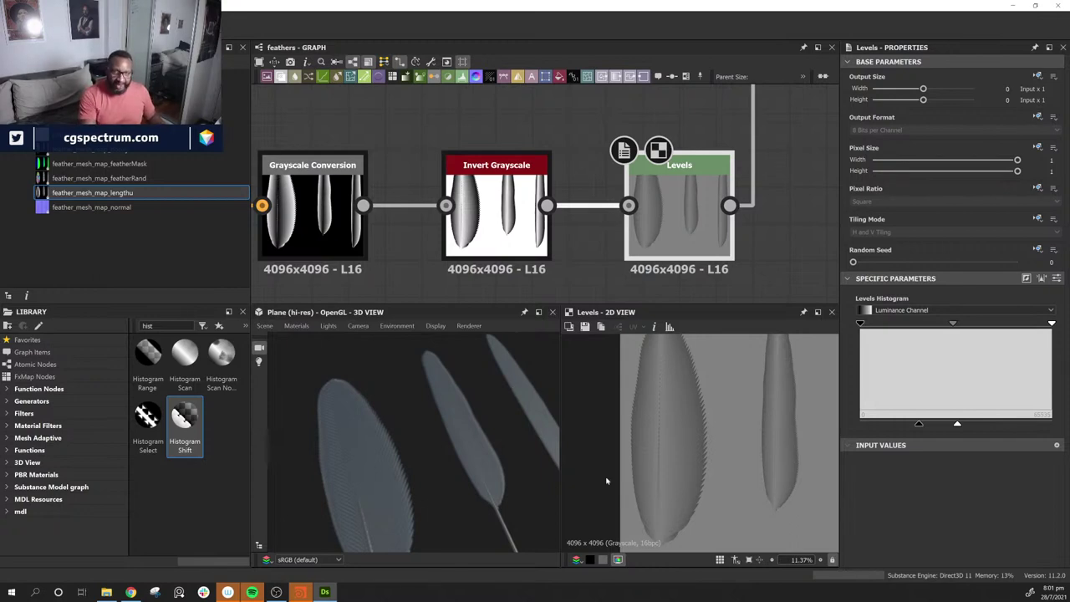
Step: Move the Normal to Height node directly above the white map's Bitmap and Grayscale Conversion pair
middle_click_drag(772, 173, 723, 220)
scroll(723, 214, "down", 3)
middle_click_drag(781, 201, 753, 242)
scroll(593, 219, "down", 3)
middle_click_drag(588, 208, 658, 216)
left_click_drag(592, 141, 550, 169)
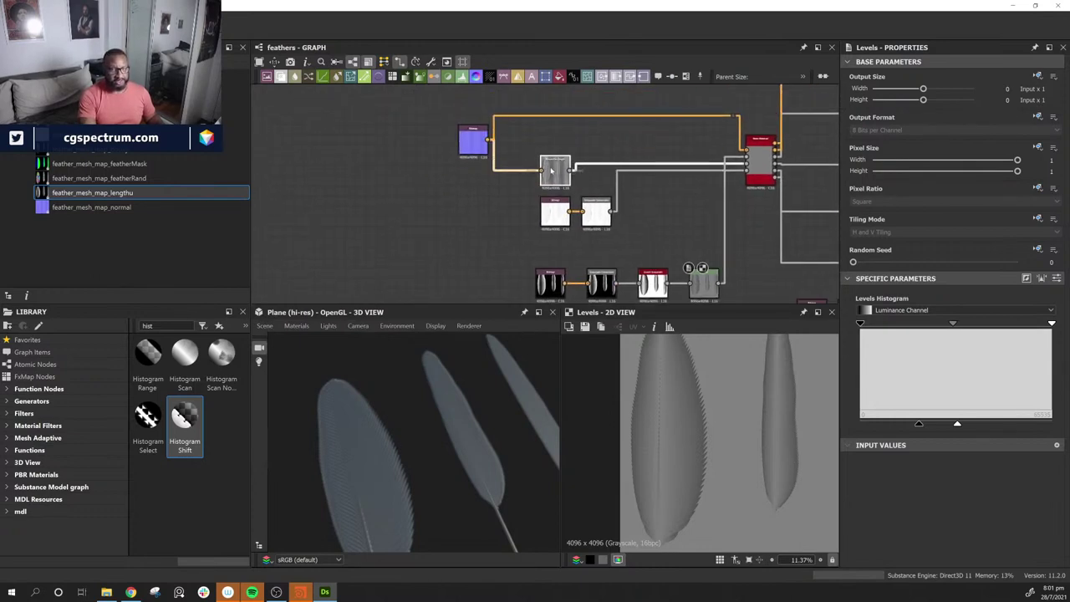
Step: Move the normal map Bitmap and the dot on its Base Material link higher above the Normal to Height node
middle_click_drag(589, 136, 587, 178)
left_click_drag(478, 184, 479, 141)
left_click_drag(735, 159, 733, 118)
middle_click_drag(589, 169, 616, 189)
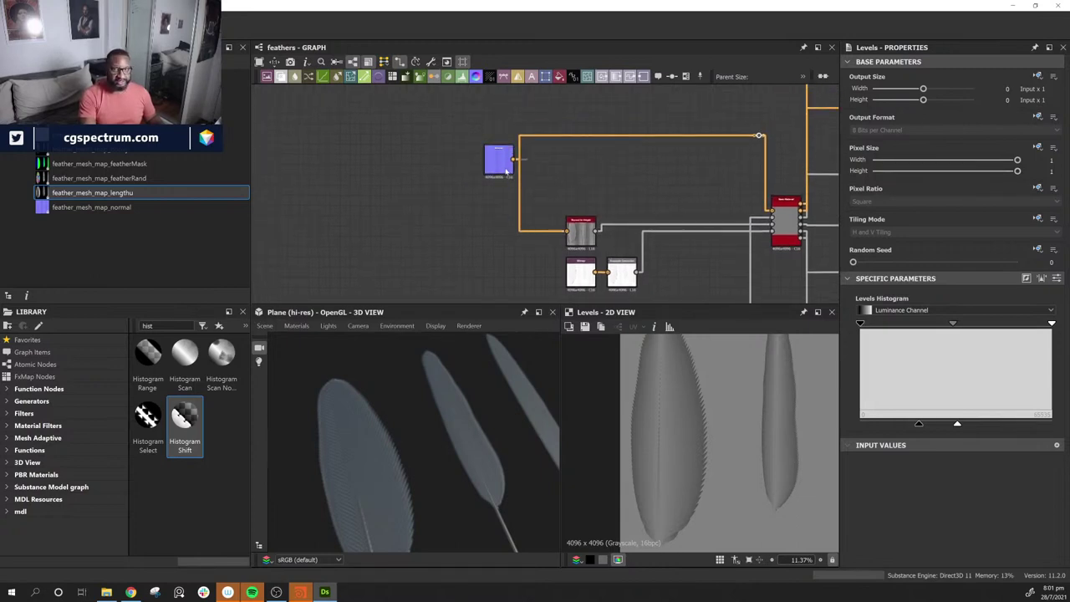
left_click_drag(501, 169, 484, 151)
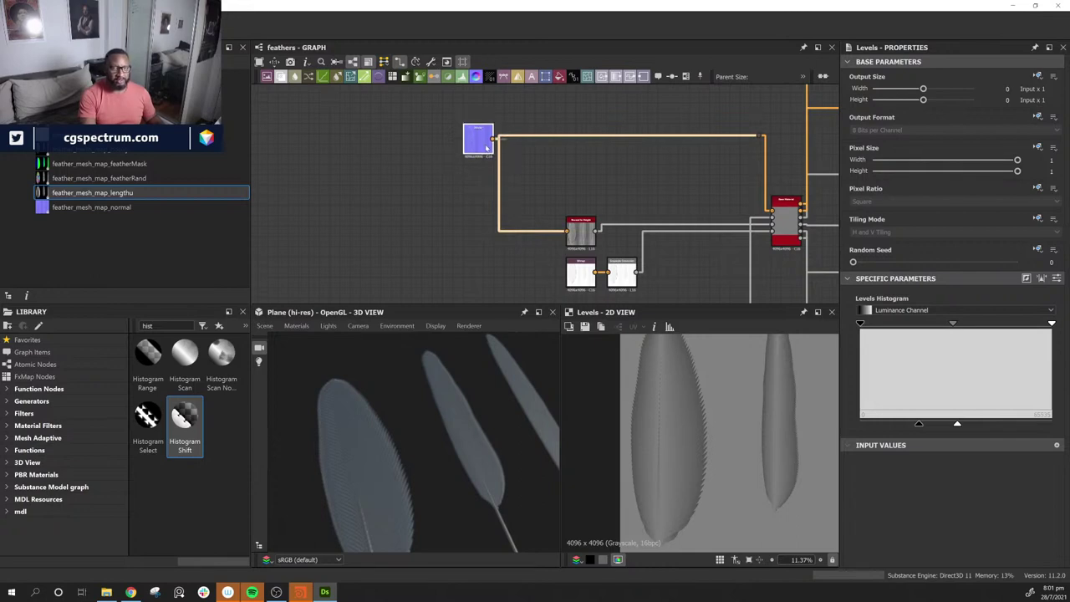
Step: Move the four-node length map chain up between the normal map Bitmap and the Normal to Height node
middle_click_drag(574, 157, 593, 109)
middle_click_drag(546, 268, 549, 246)
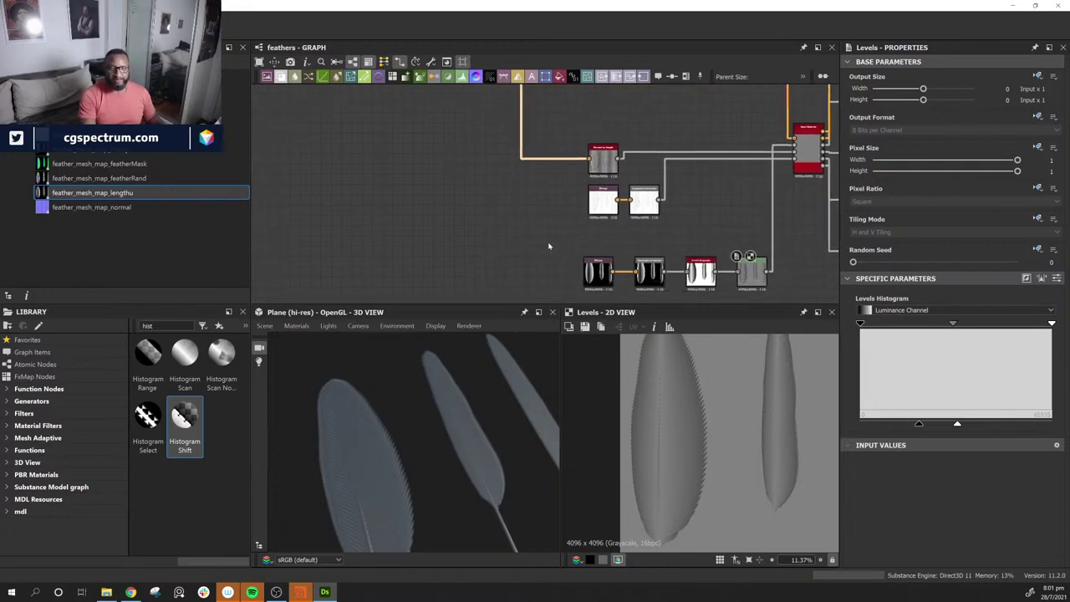
left_click_drag(549, 246, 832, 303)
left_click_drag(747, 278, 492, 121)
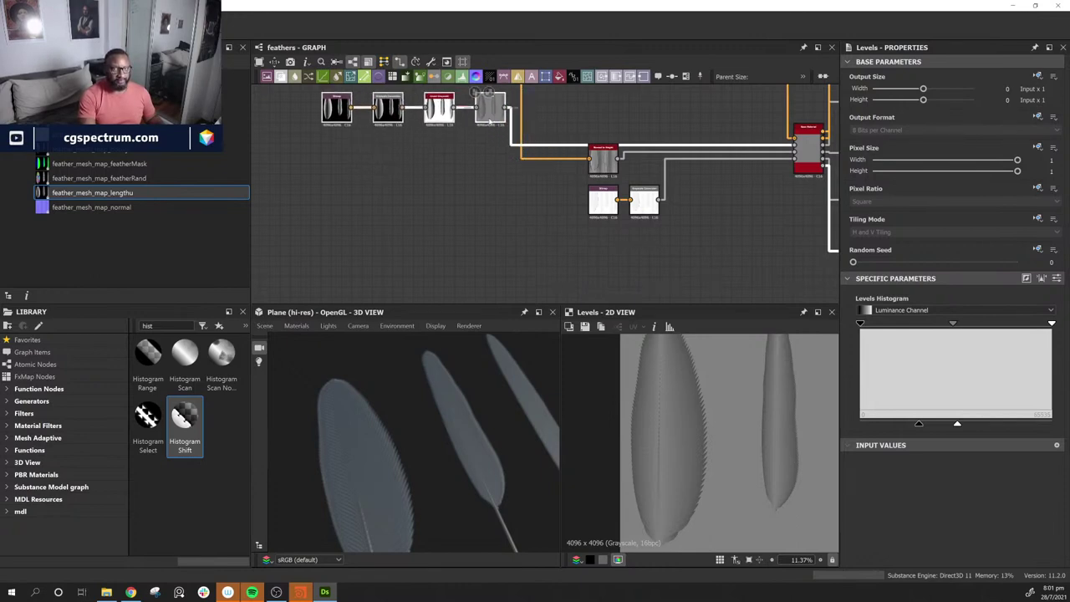
middle_click_drag(551, 180, 453, 246)
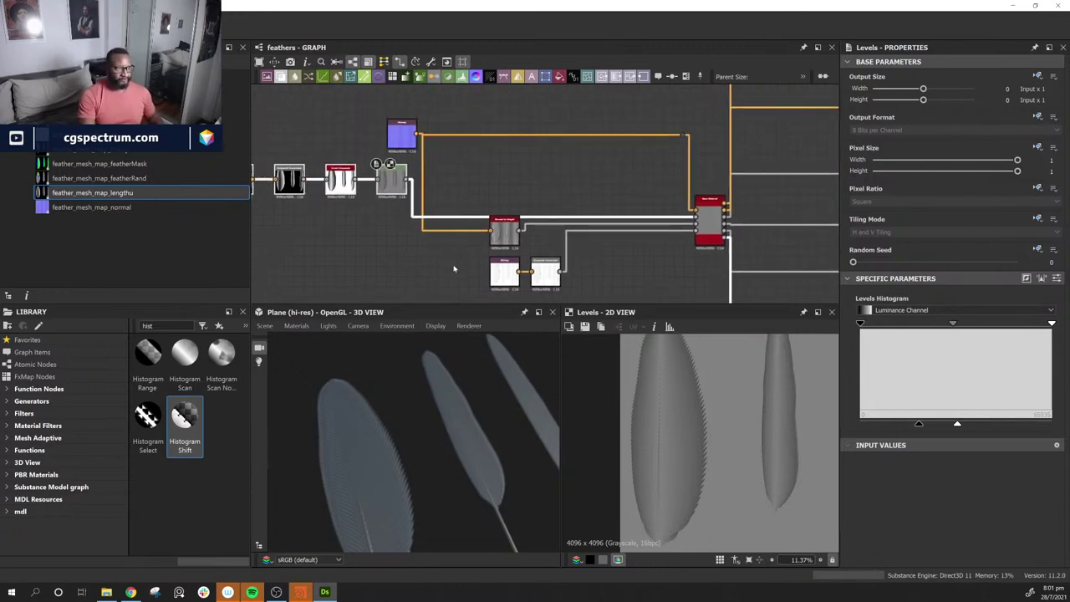
Step: Add a dot to the Levels link and place it near the Base Material so the wire clears the Normal to Height node
double_click(454, 217)
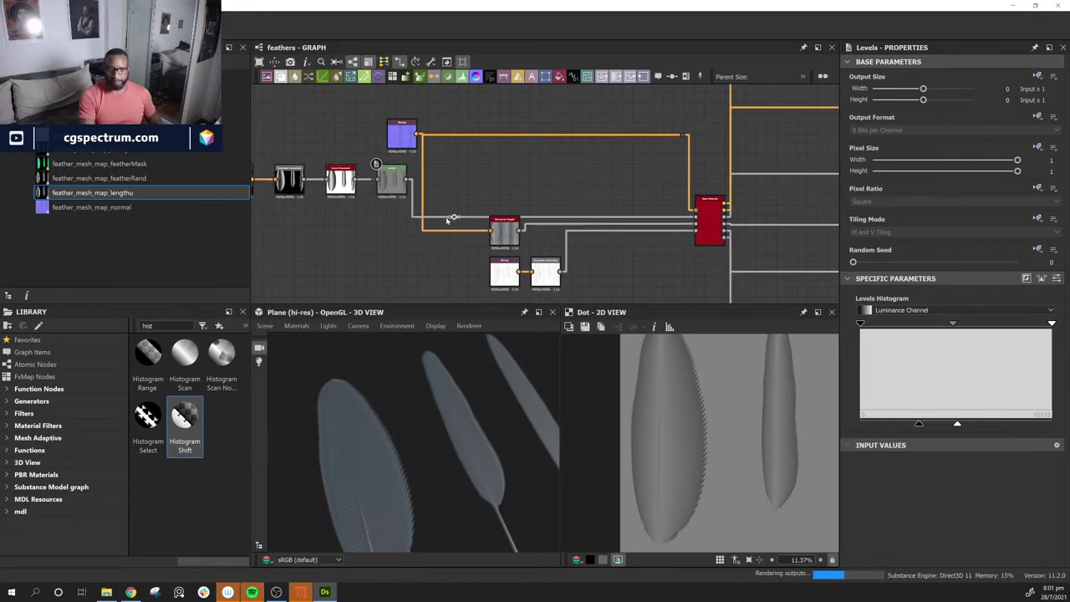
left_click_drag(454, 218, 668, 169)
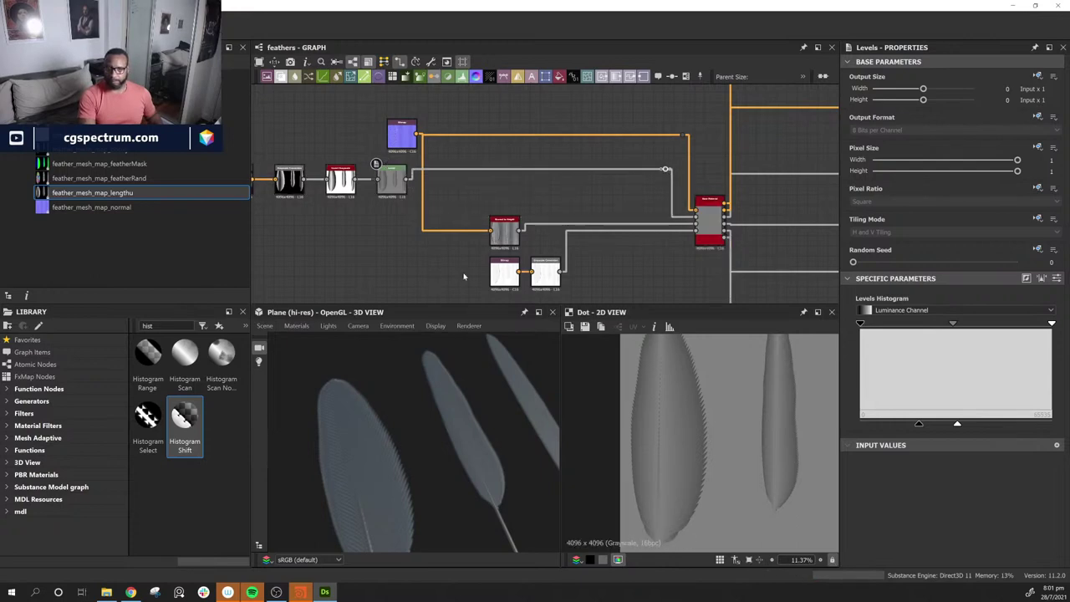
middle_click_drag(358, 249, 435, 248)
mouse_move(403, 481)
left_mouse_down()
mouse_move(474, 416)
mouse_move(410, 460)
mouse_move(370, 510)
mouse_move(400, 477)
left_mouse_up()
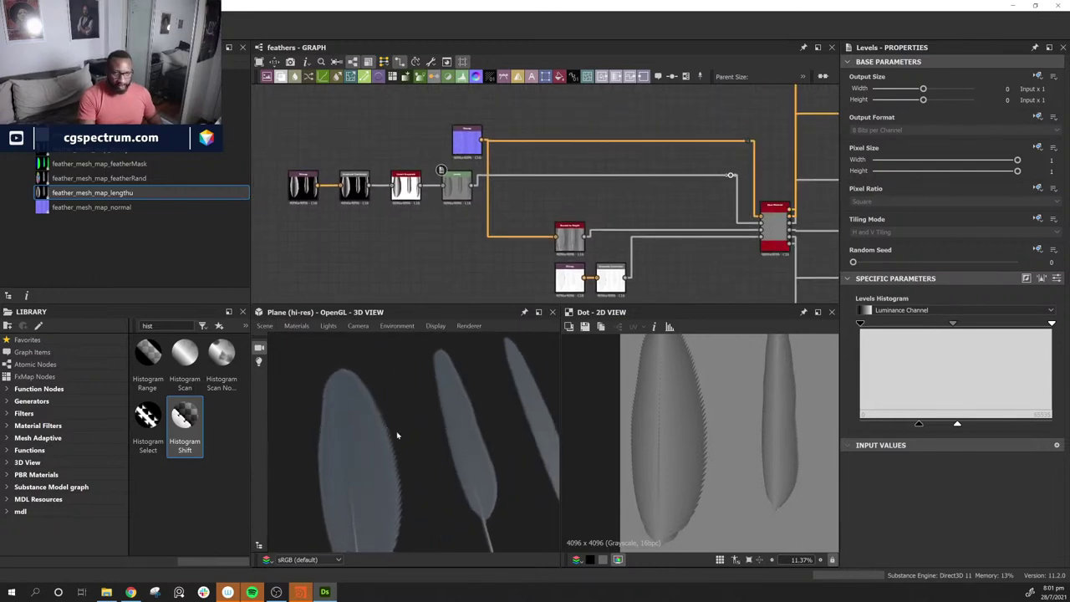
Step: Move the length map chain farther from the Base Material, keeping the Levels node in line with its link
middle_click_drag(497, 236, 444, 257)
middle_click_drag(411, 268, 766, 302)
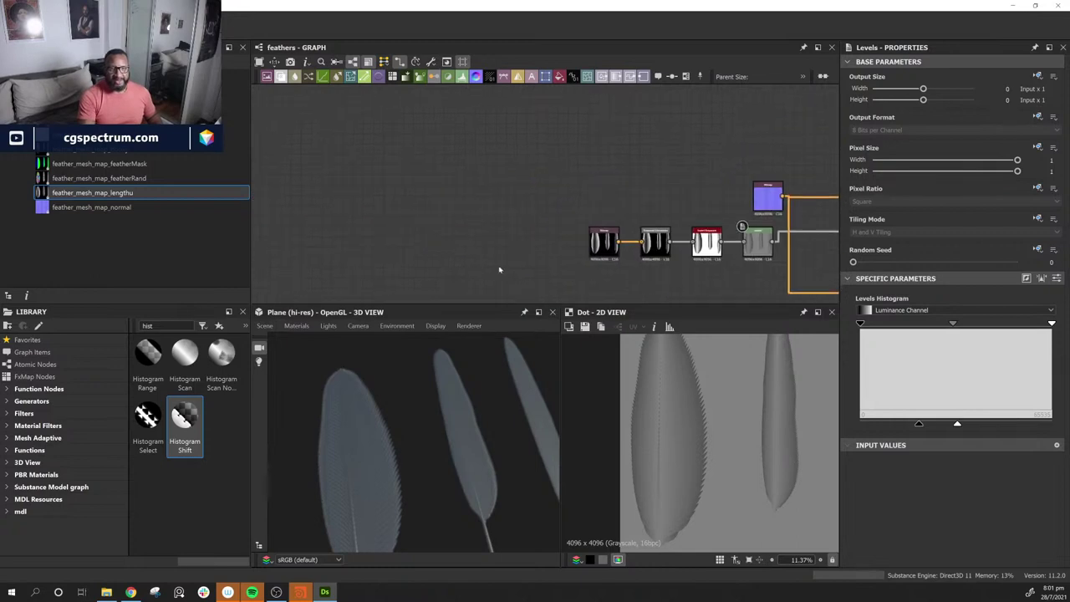
middle_click_drag(590, 283, 527, 273)
left_click_drag(459, 276, 490, 223)
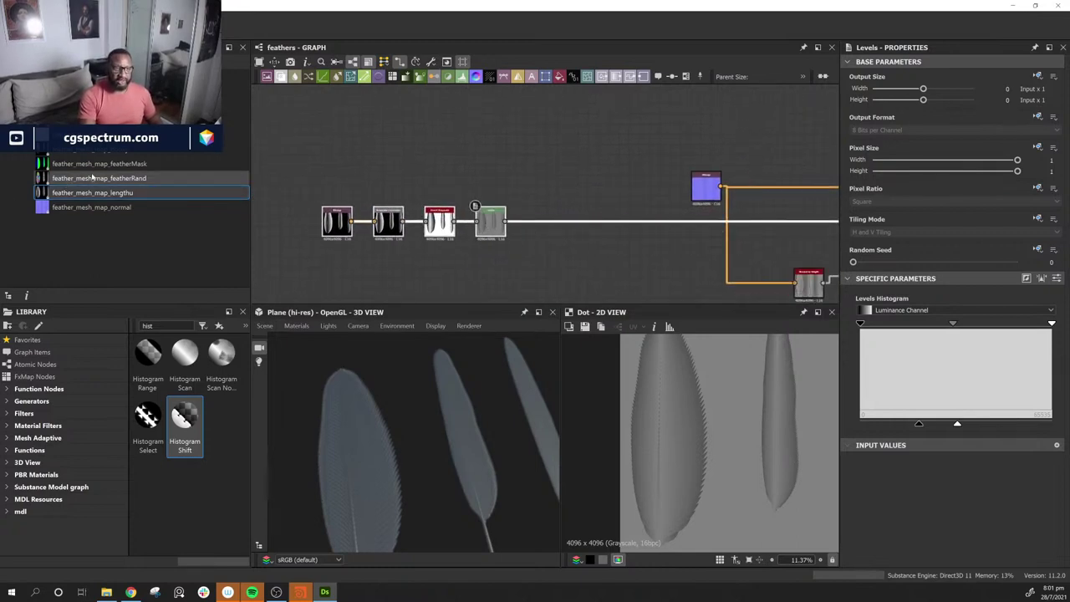
Step: Add the feather_mesh_map_featherRand bitmap in Color mode to the graph beneath the length map chain
left_click_drag(93, 179, 470, 275)
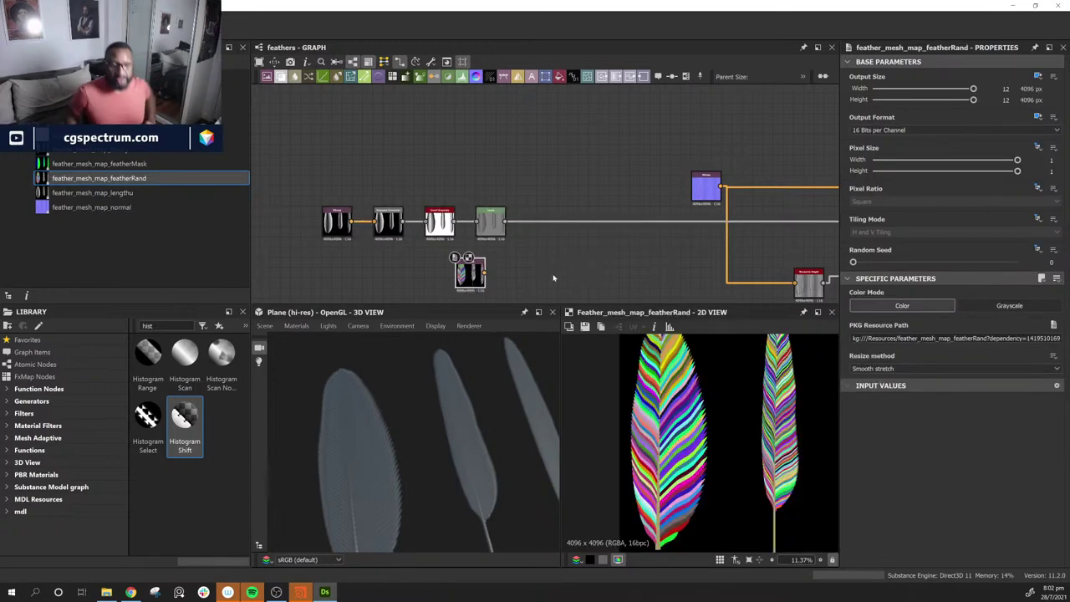
left_click_drag(379, 454, 439, 457)
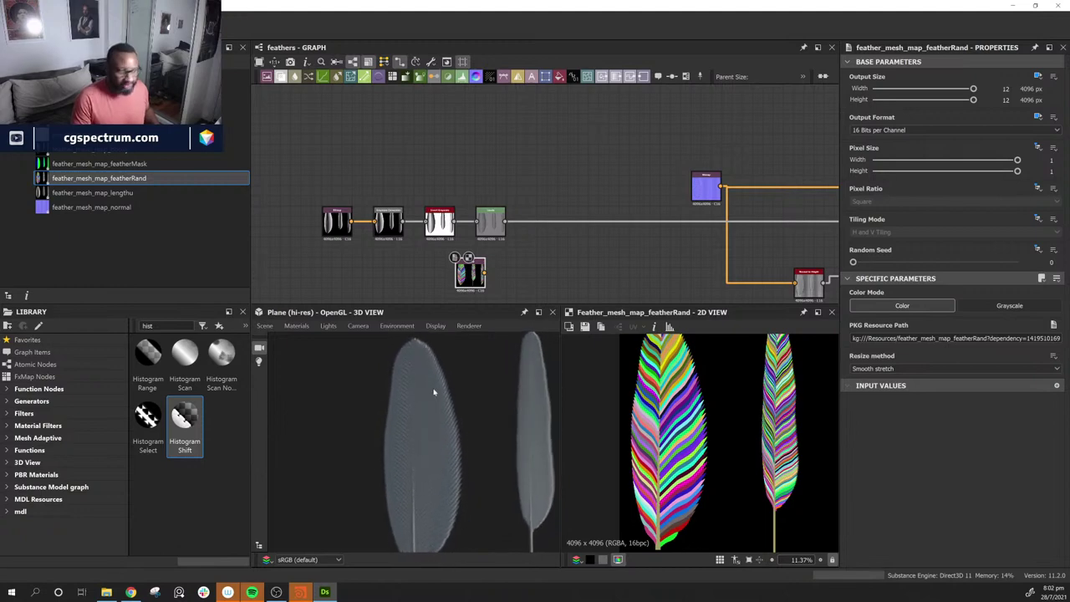
middle_click_drag(533, 270, 532, 252)
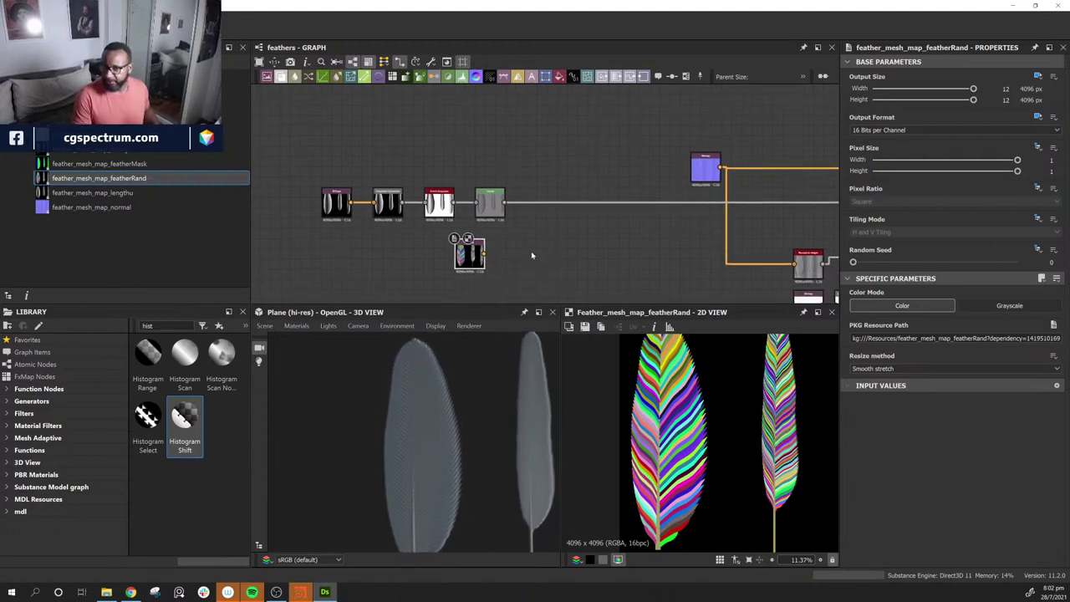
scroll(533, 255, "up", 4)
left_click_drag(404, 250, 426, 229)
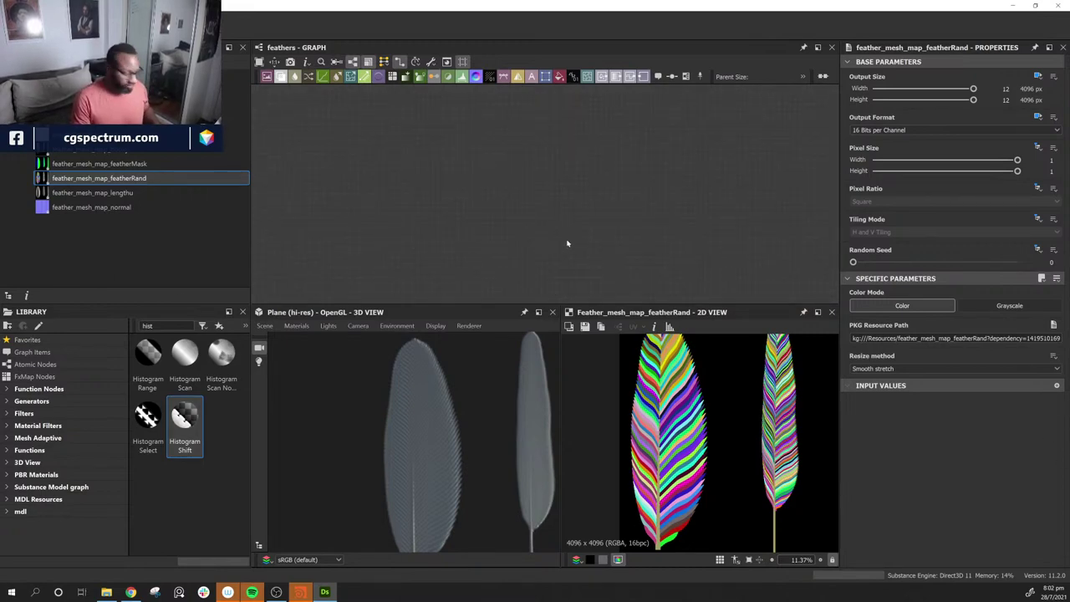
scroll(560, 254, "down", 6)
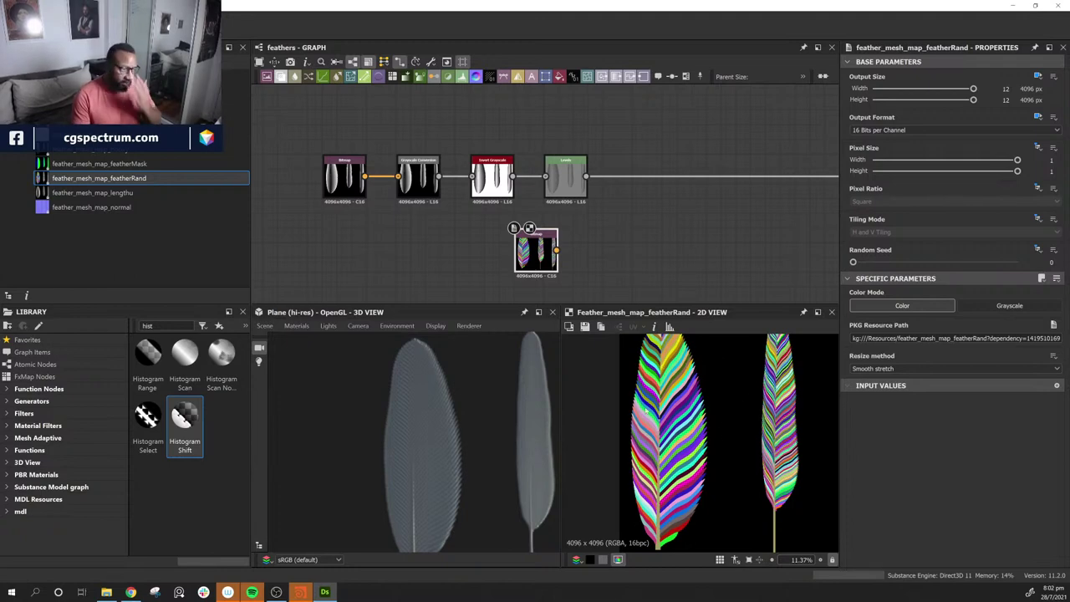
Step: Add a Grayscale Conversion node to the output of the featherRand Bitmap
left_click(435, 77)
scroll(666, 240, "up", 2)
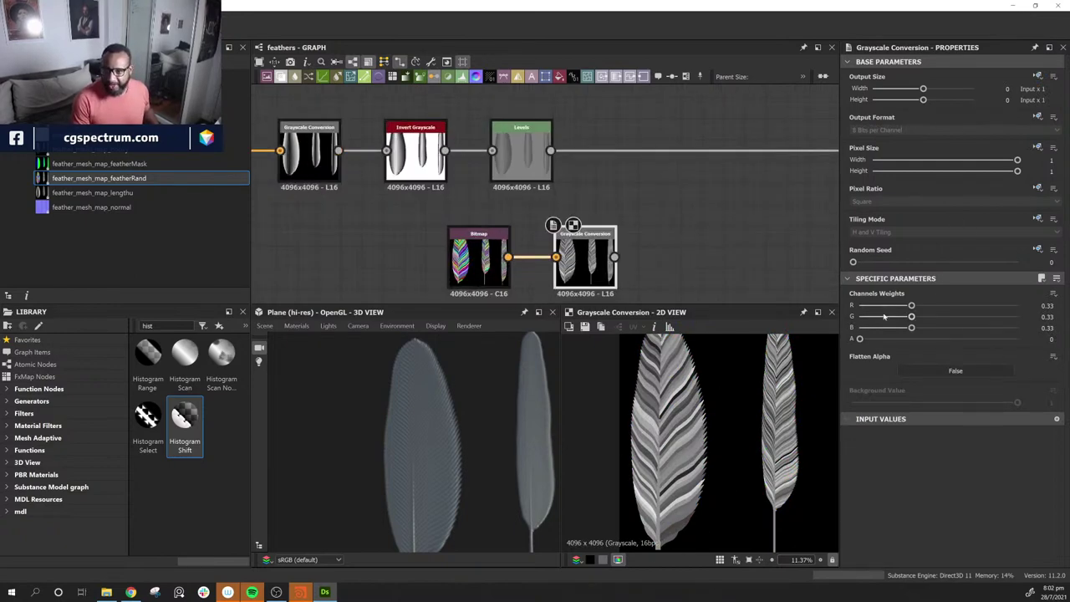
Step: Try setting the Grayscale Conversion's green and blue channel weights to 0, and undo both changes
left_click_drag(911, 317, 860, 328)
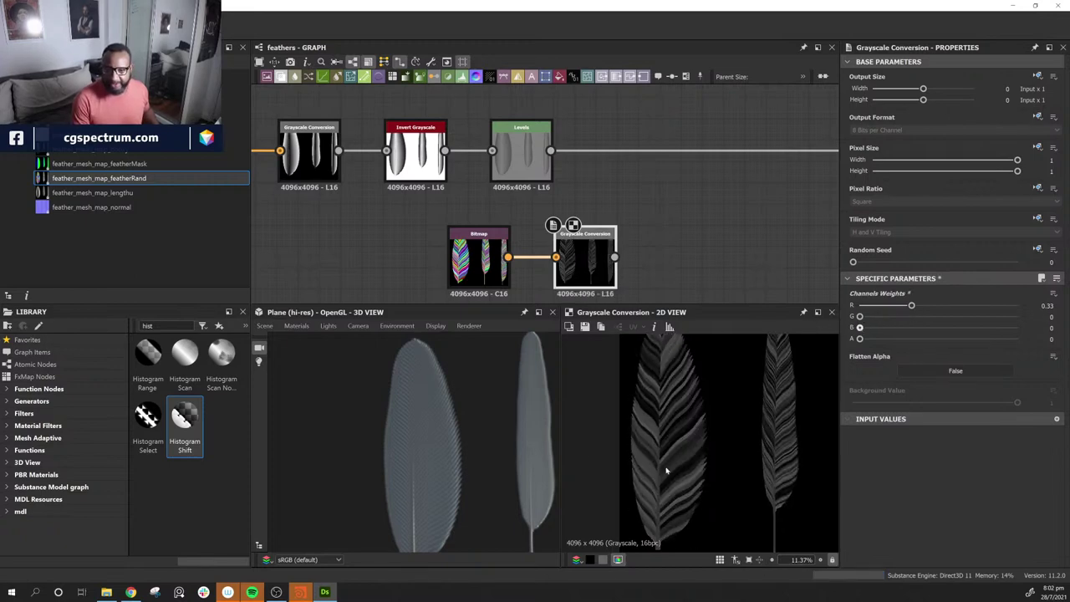
key("ctrl+z")
key("ctrl+z")
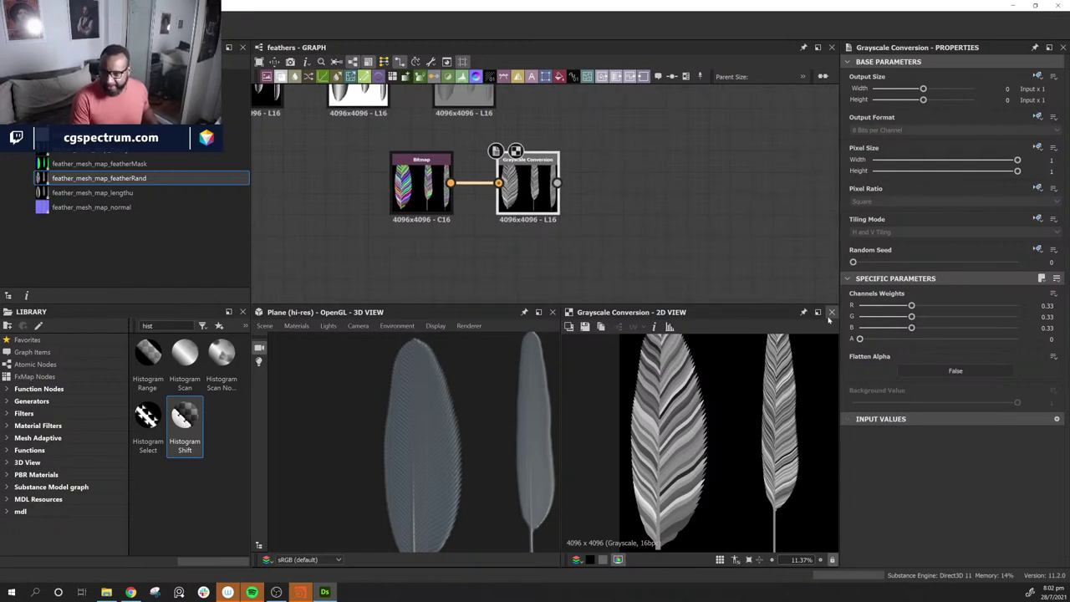
Step: Move the featherRand Bitmap and its Grayscale Conversion above the length map chain, aligned over the Invert Grayscale and Levels nodes
middle_click_drag(673, 194, 645, 268)
middle_click_drag(576, 211, 646, 218)
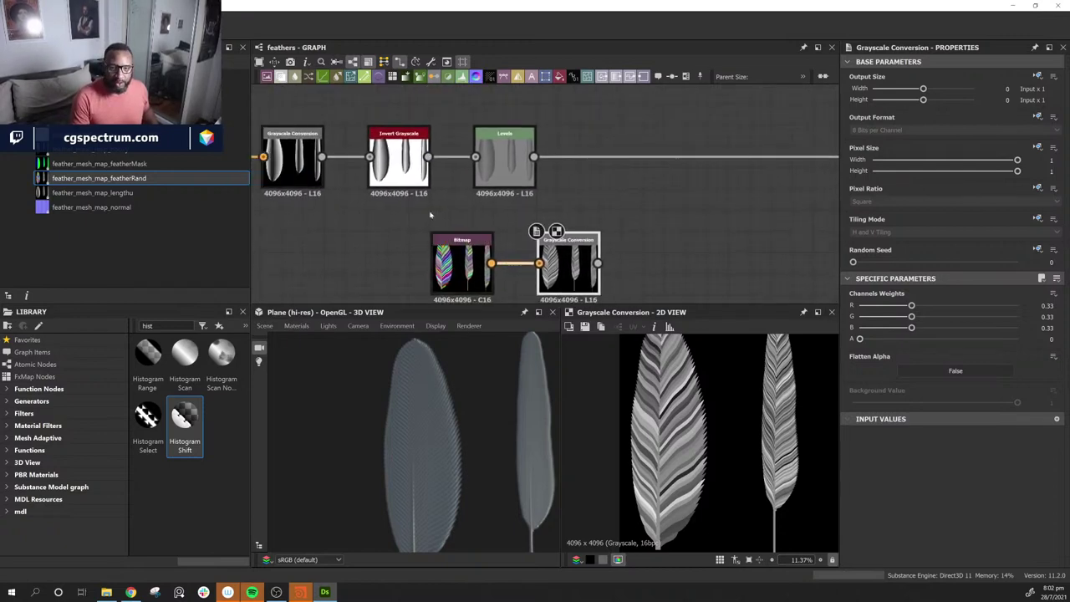
left_click_drag(417, 210, 584, 298)
middle_click_drag(628, 279, 649, 301)
left_click_drag(586, 272, 605, 251)
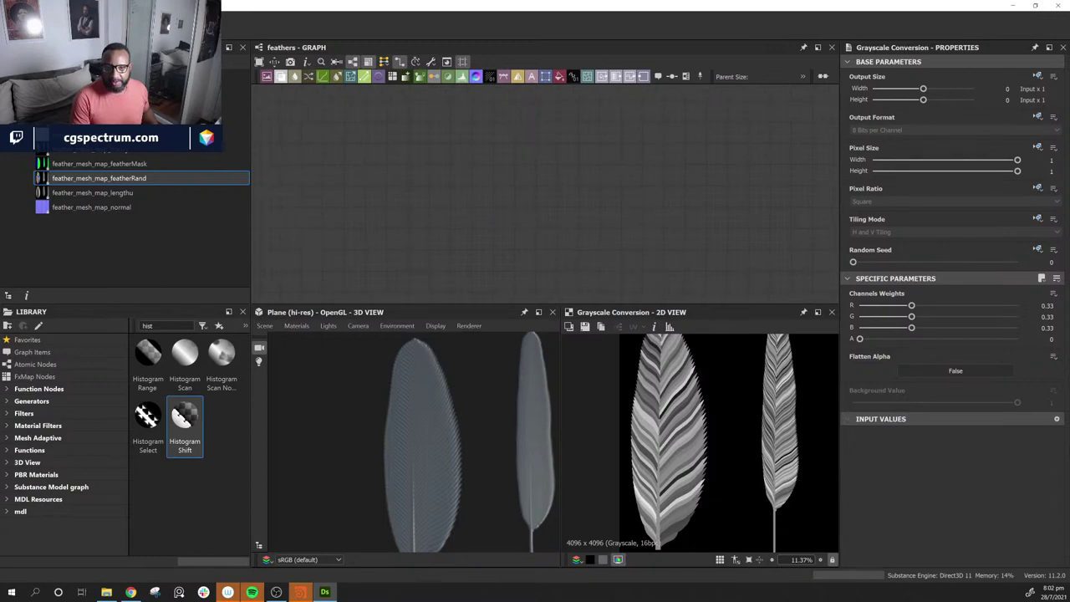
key("f")
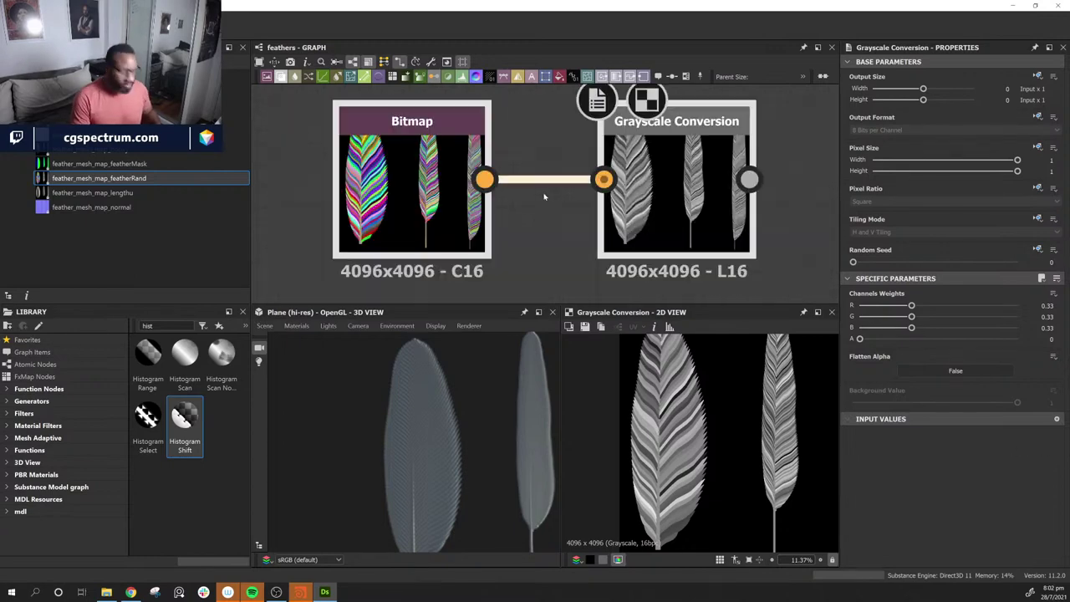
scroll(738, 233, "down", 3)
middle_click_drag(738, 233, 730, 255)
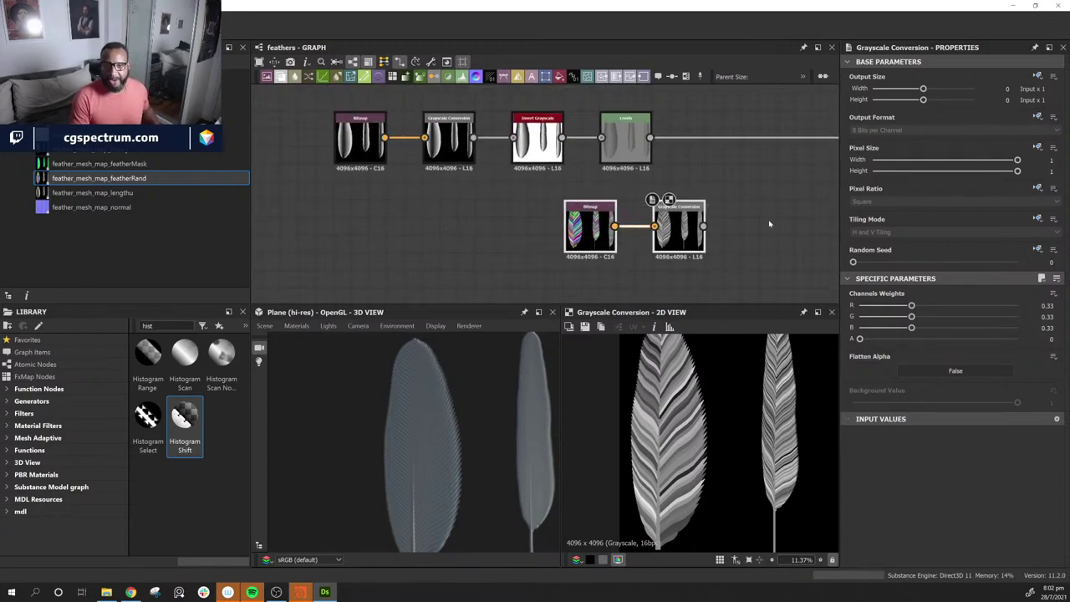
middle_click_drag(770, 225, 724, 260)
left_click_drag(644, 265, 627, 149)
middle_click_drag(627, 148, 577, 241)
left_click_drag(577, 240, 538, 195)
scroll(621, 222, "up", 3)
middle_click_drag(573, 281, 612, 241)
mouse_move(517, 270)
left_mouse_down()
mouse_move(542, 269)
mouse_move(517, 269)
left_mouse_up()
middle_click_drag(812, 167, 682, 149)
left_click(622, 158)
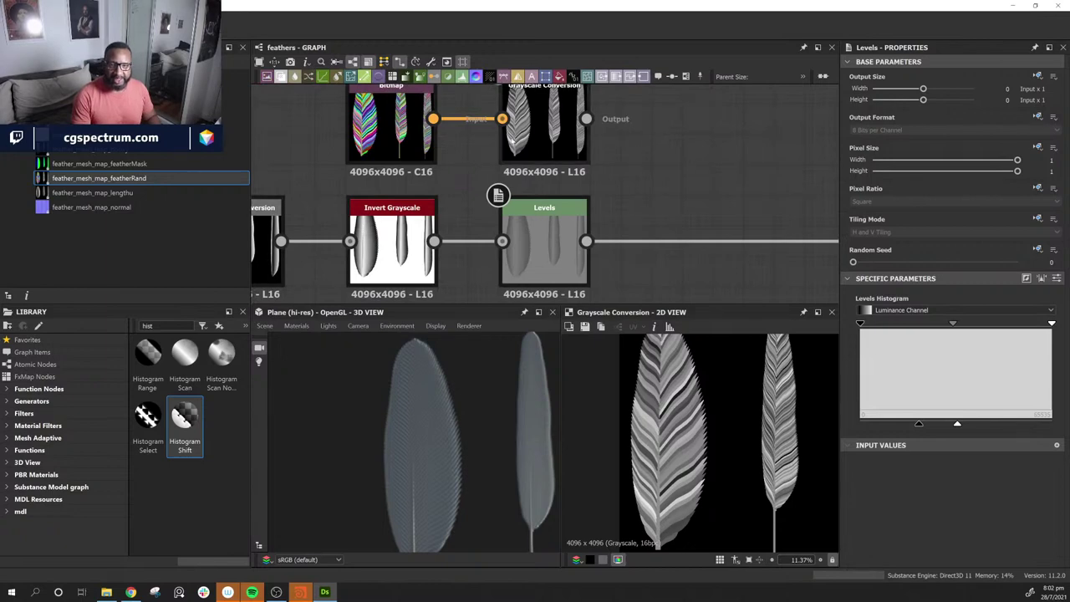
Step: Add a Blend node with the Levels output as background and the featherRand Grayscale Conversion as foreground
middle_click_drag(641, 218, 542, 176)
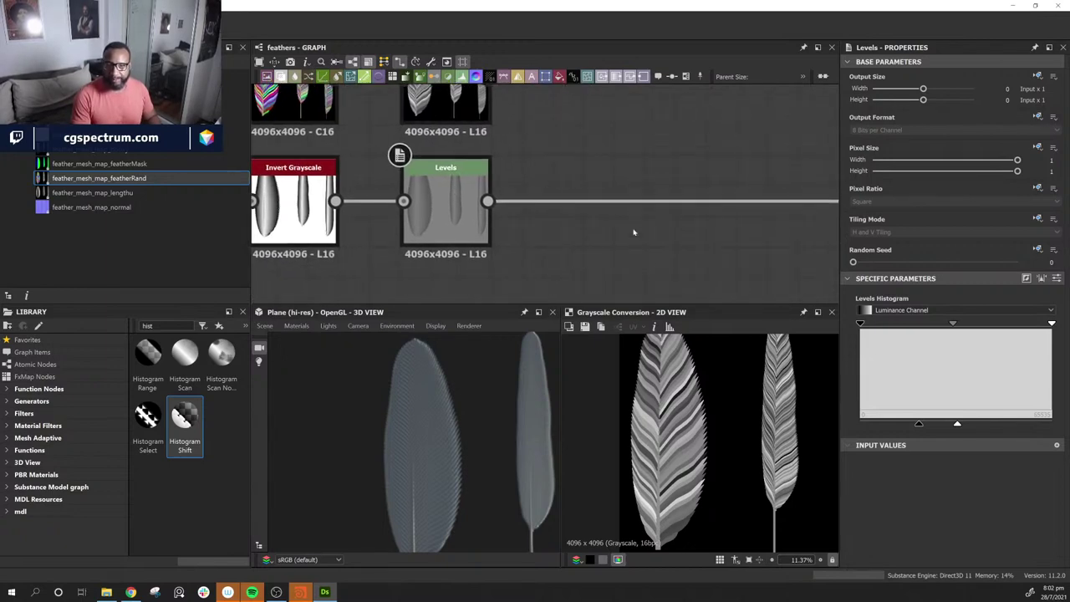
middle_click_drag(647, 188, 610, 276)
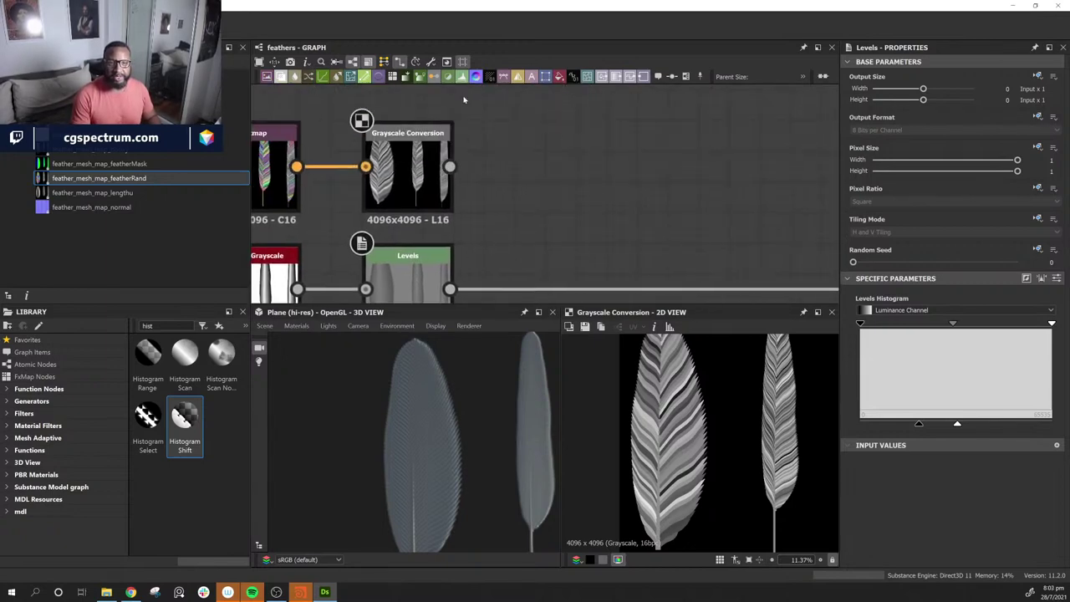
key("space")
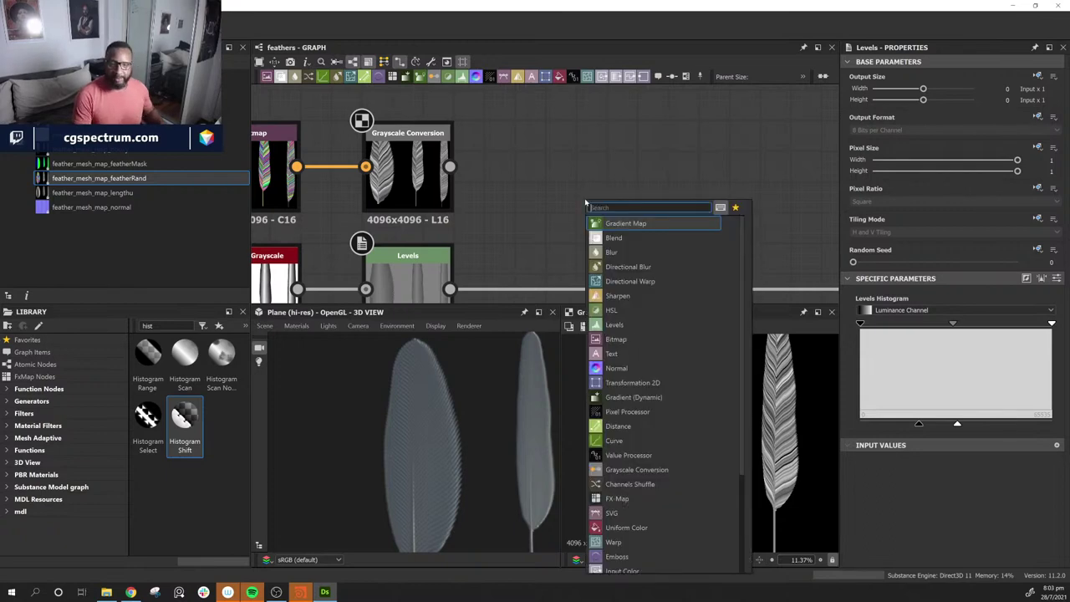
type("blen")
key("Return")
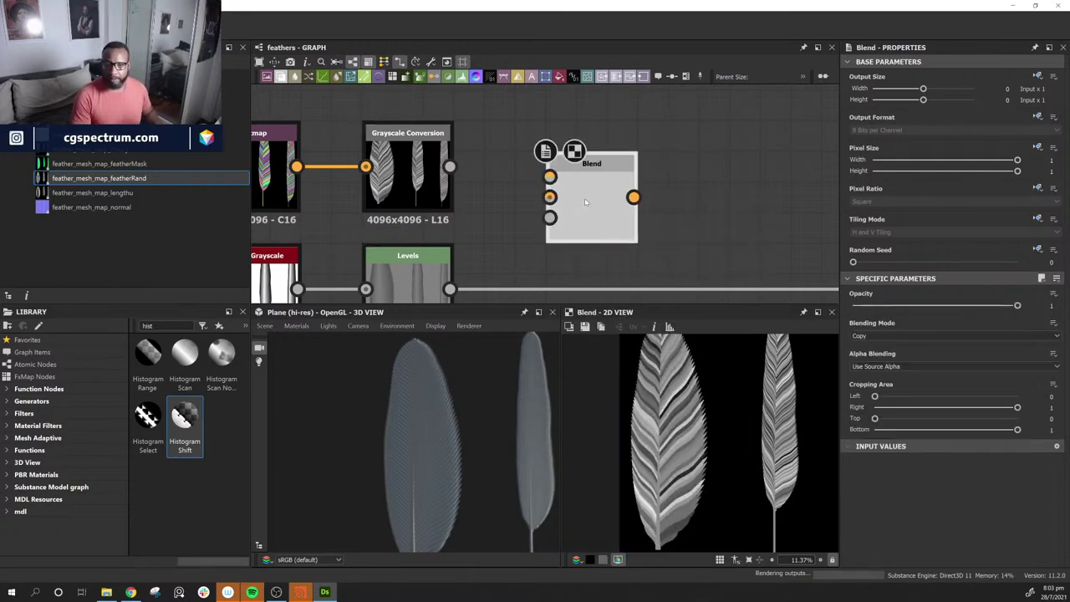
left_click_drag(605, 201, 697, 202)
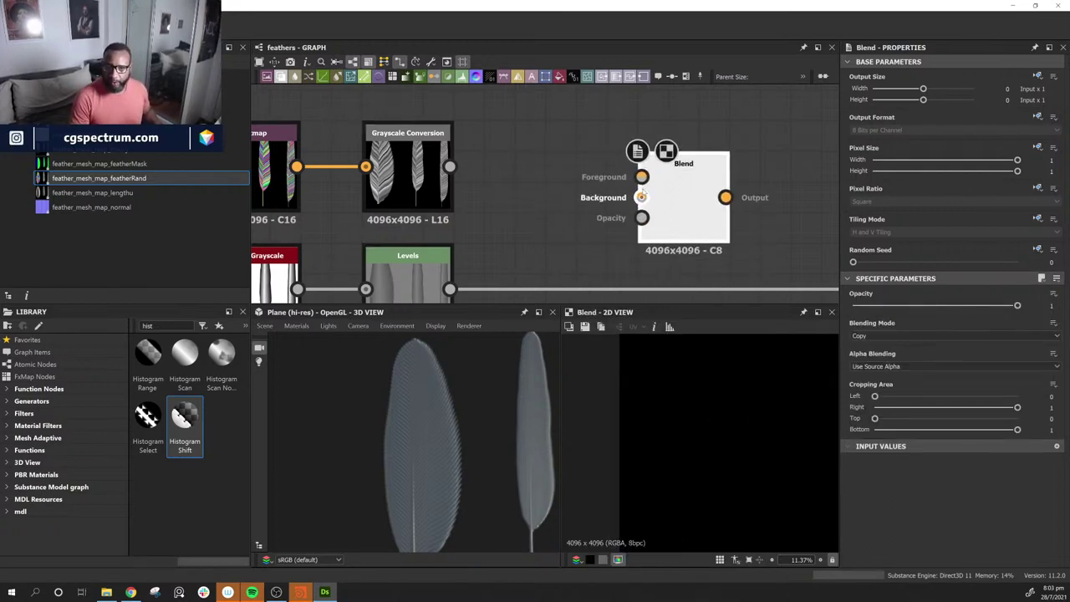
left_click_drag(451, 290, 642, 198)
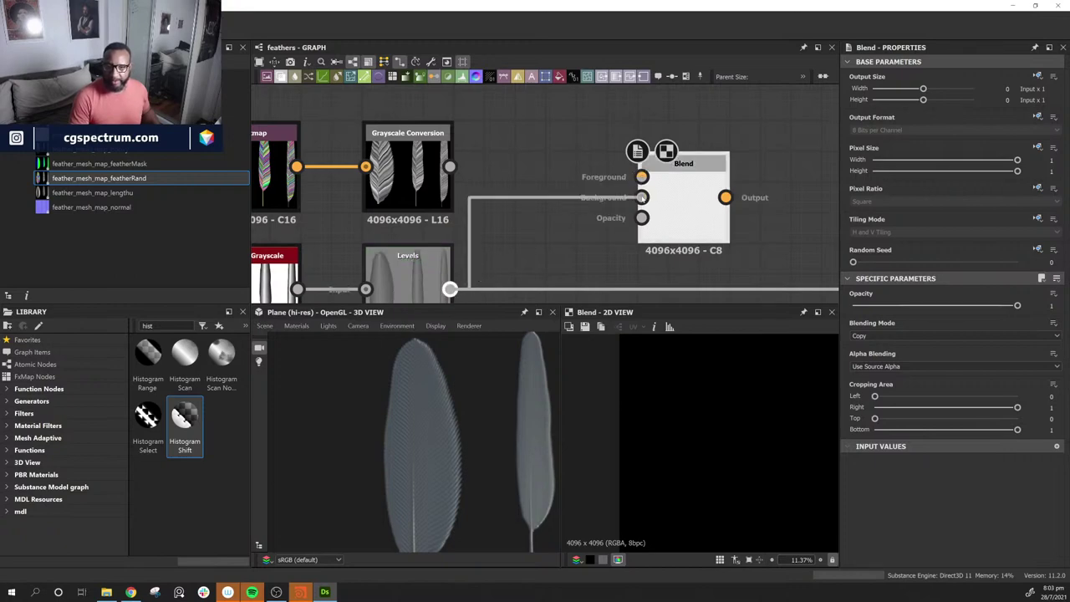
left_click_drag(450, 165, 641, 176)
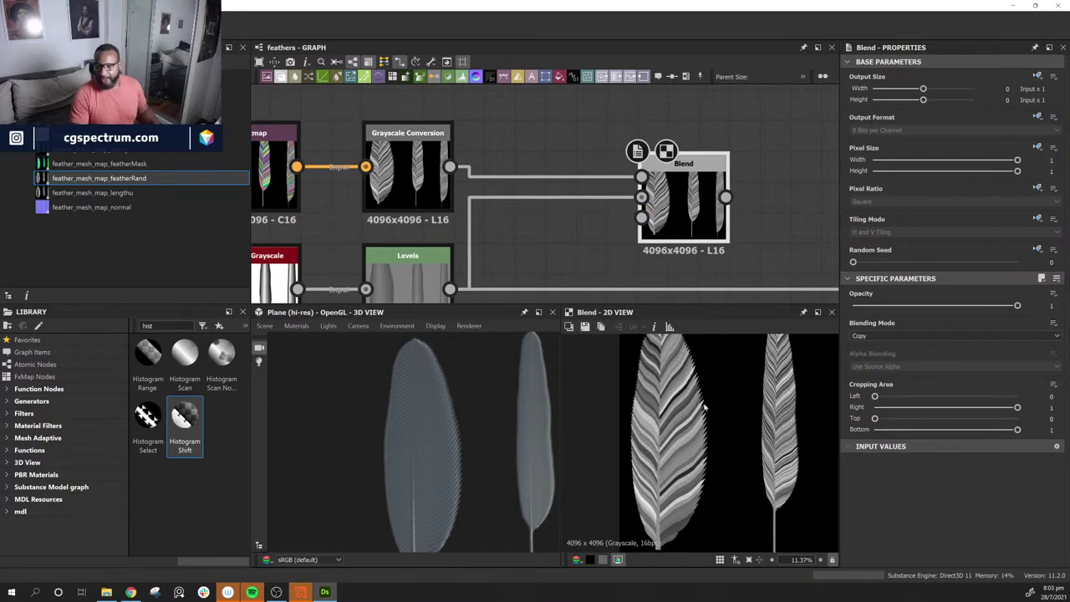
Step: Set the Blend node to Multiply mode with an opacity of 0.41
scroll(705, 407, "down", 2)
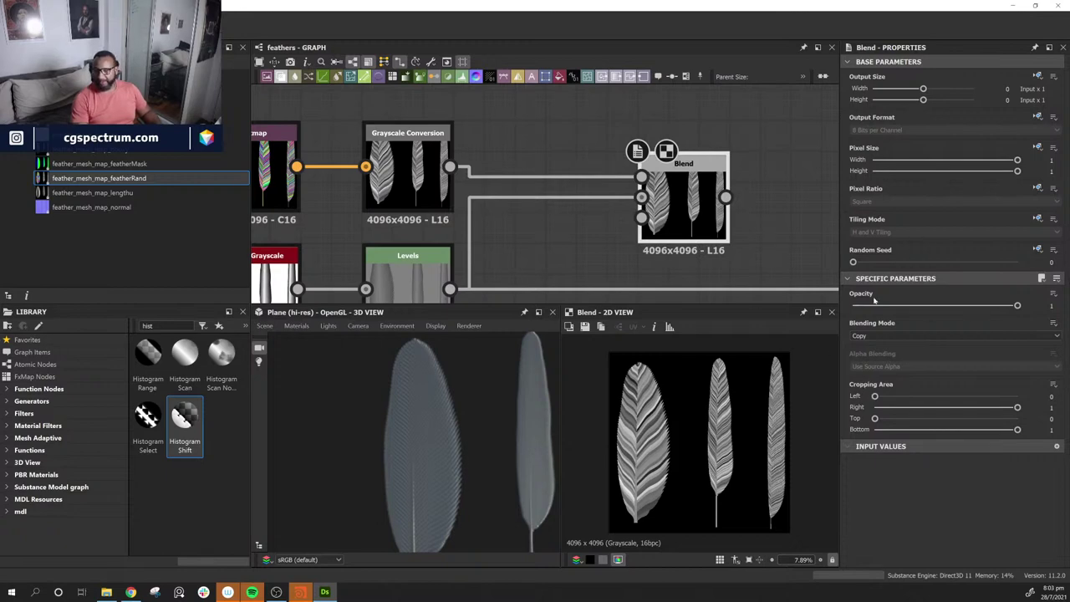
left_click(878, 337)
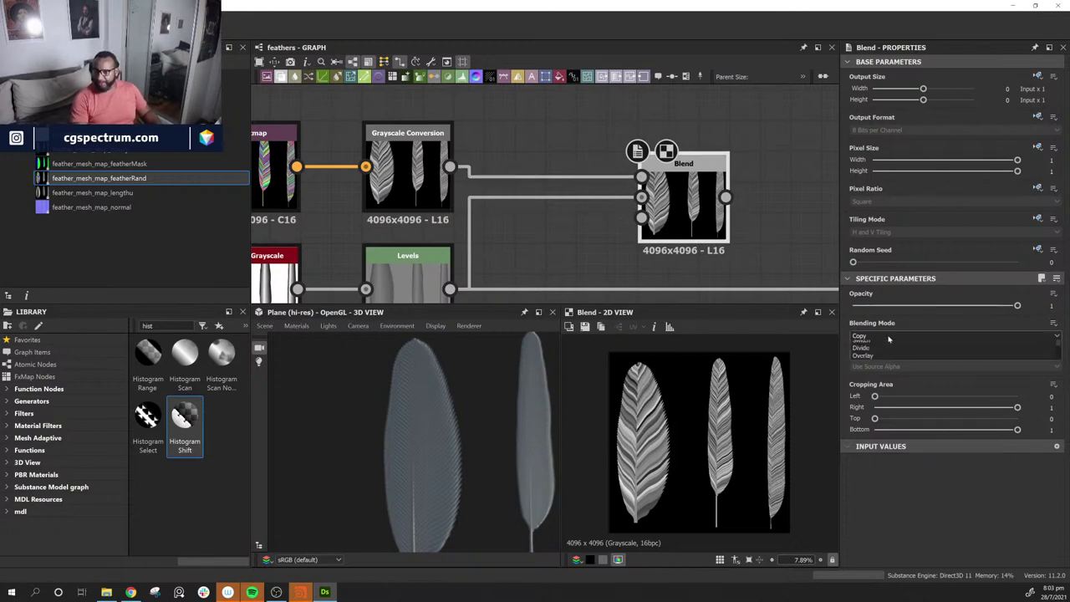
left_click(863, 368)
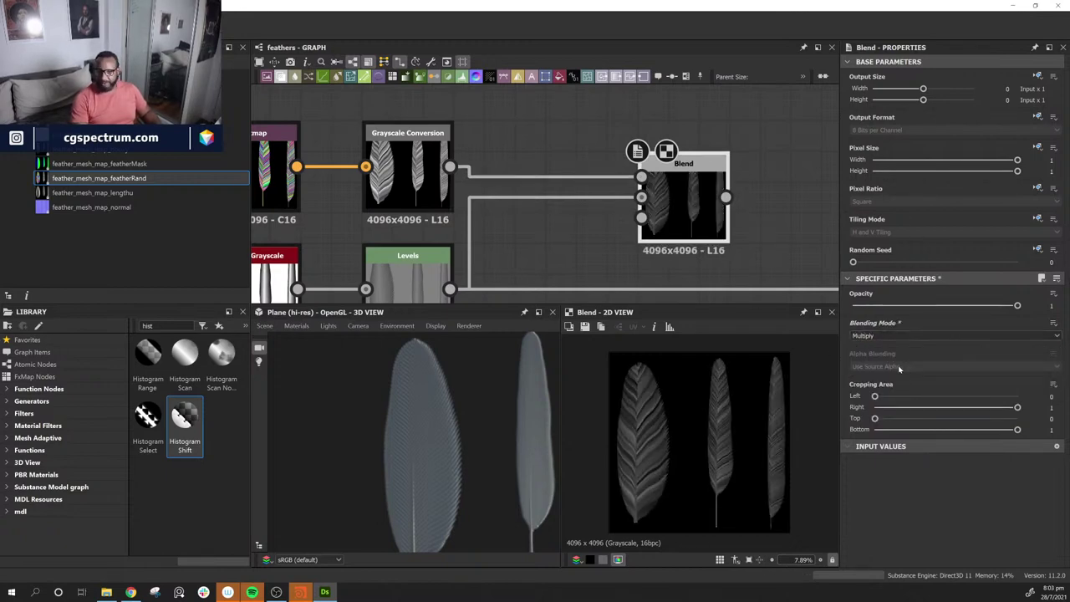
middle_click_drag(710, 210, 661, 224)
mouse_move(627, 211)
right_mouse_down("alt")
mouse_move(684, 212)
mouse_move(612, 222)
right_mouse_up("alt")
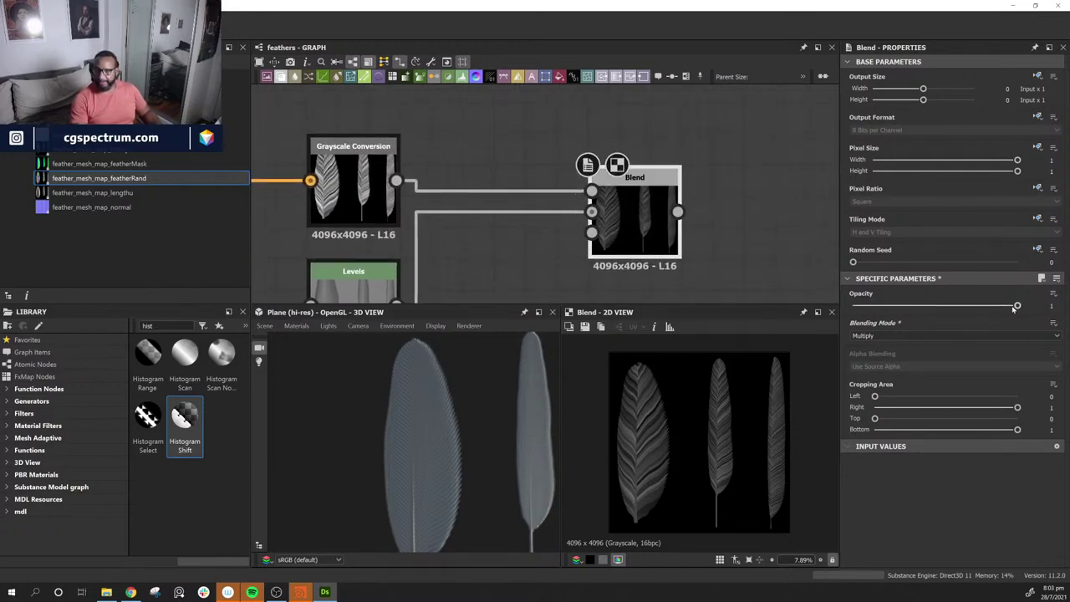
left_click_drag(1018, 307, 941, 314)
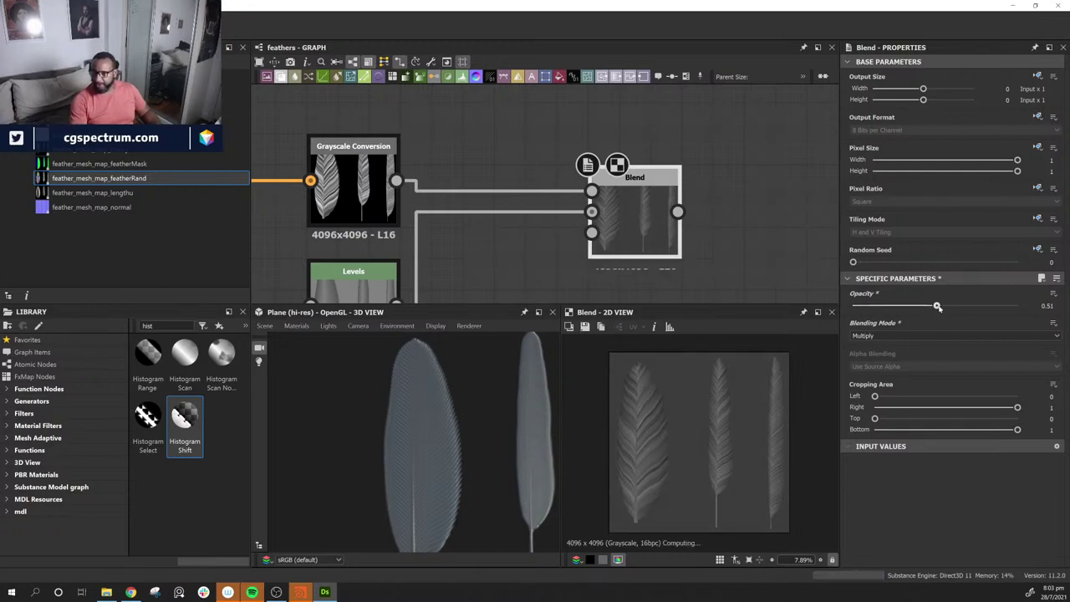
left_click_drag(940, 306, 919, 332)
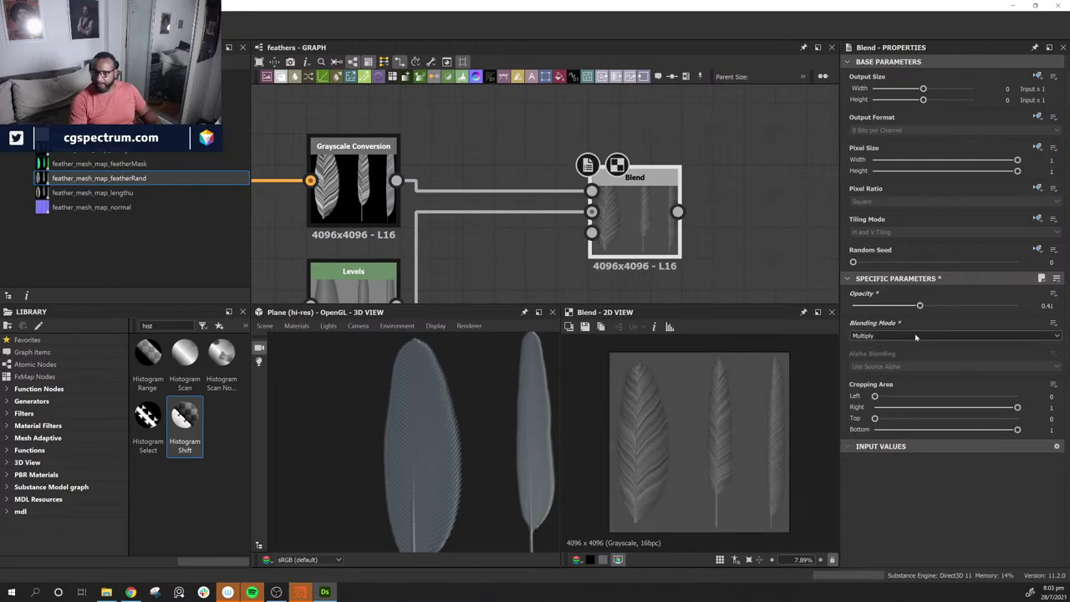
Step: Change the Blend node's mode to Max (Lighten) and its opacity to 0.1
left_click(919, 334)
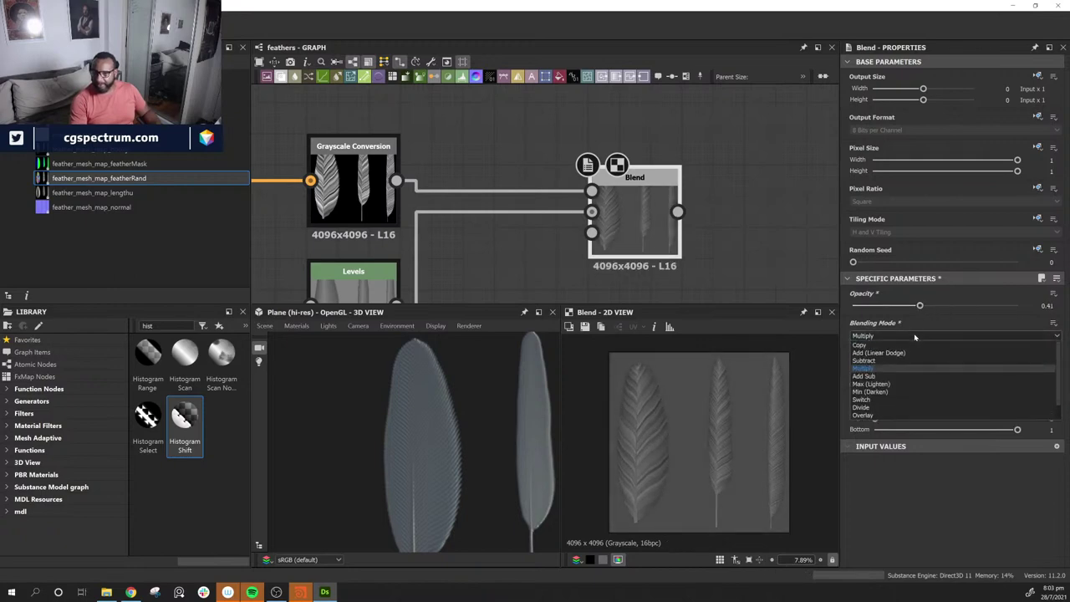
left_click(917, 383)
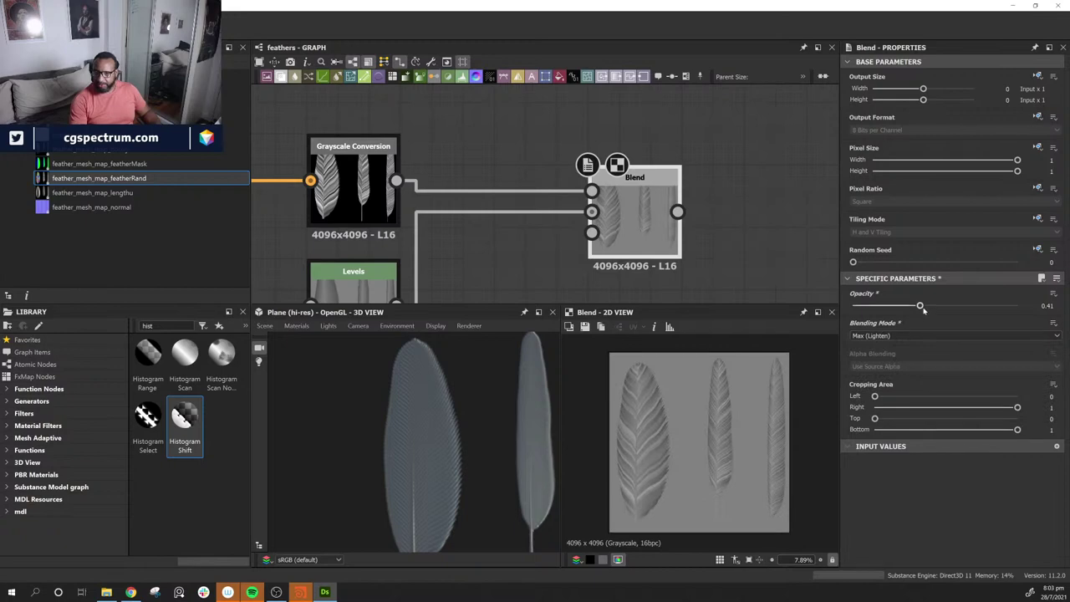
left_click_drag(924, 309, 889, 309)
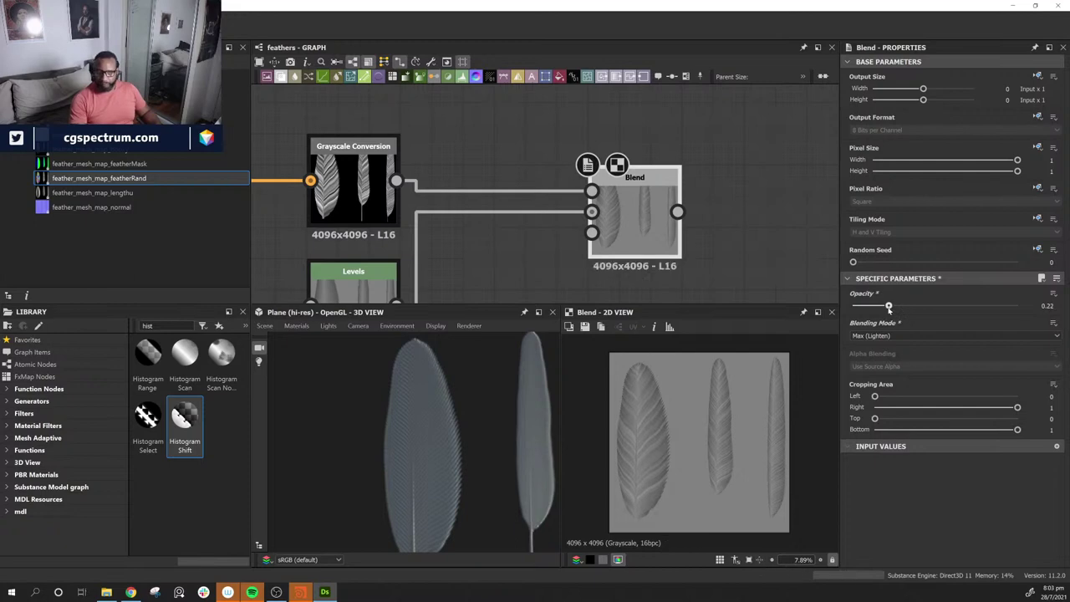
left_click_drag(889, 308, 869, 307)
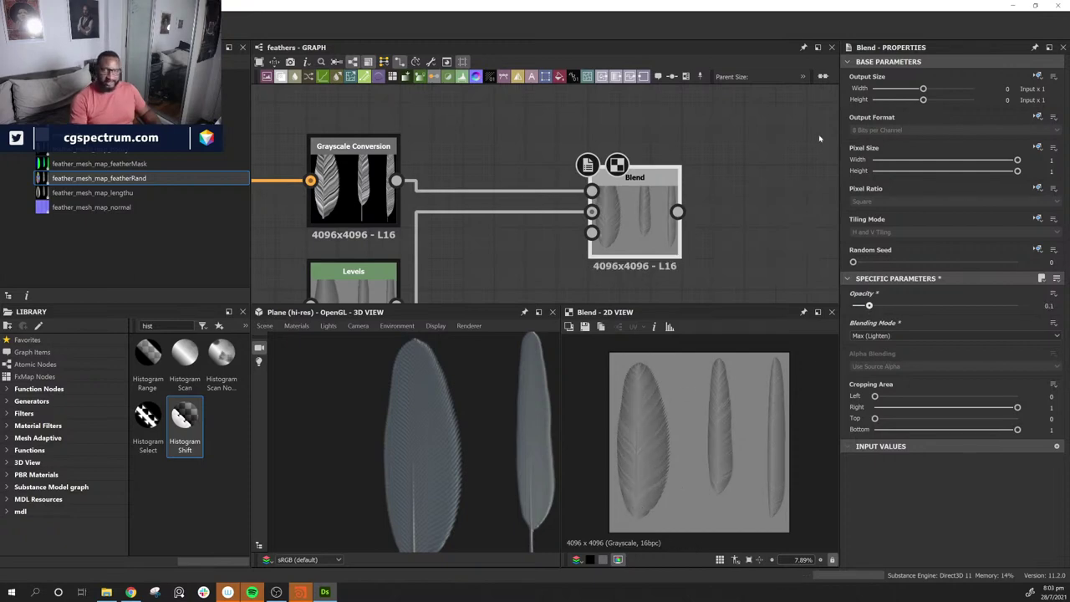
scroll(590, 192, "down", 5)
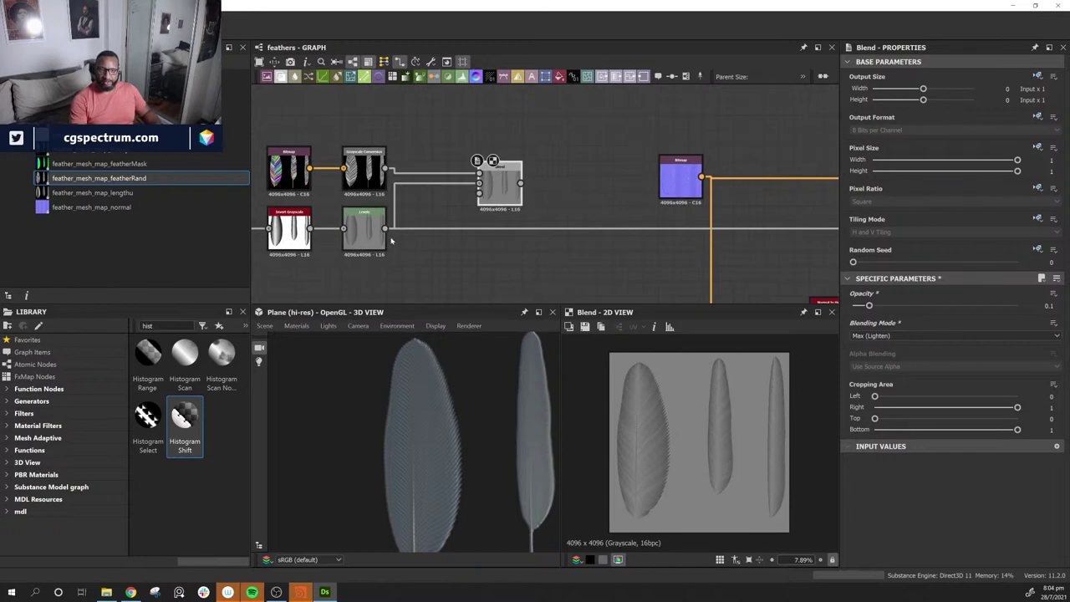
left_click_drag(387, 230, 535, 249)
left_click(576, 266)
key("Delete")
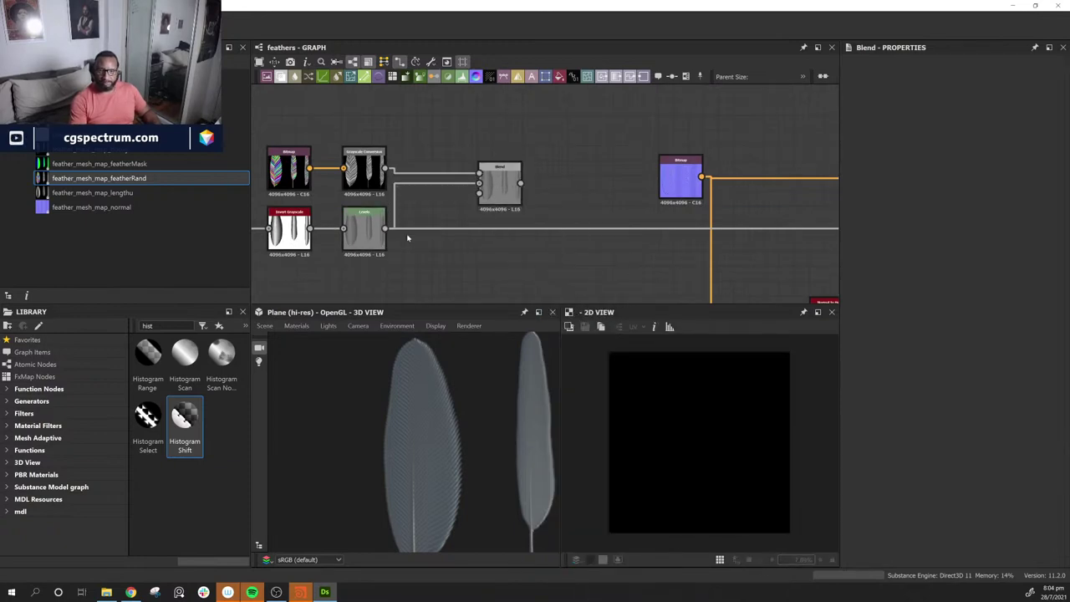
Step: Connect the Blend output to the dot feeding the Base Material, replacing the direct link from Levels
left_click_drag(384, 230, 457, 274, "shift")
middle_click_drag(608, 243, 515, 253)
left_click(426, 192)
middle_click_drag(688, 201, 554, 209)
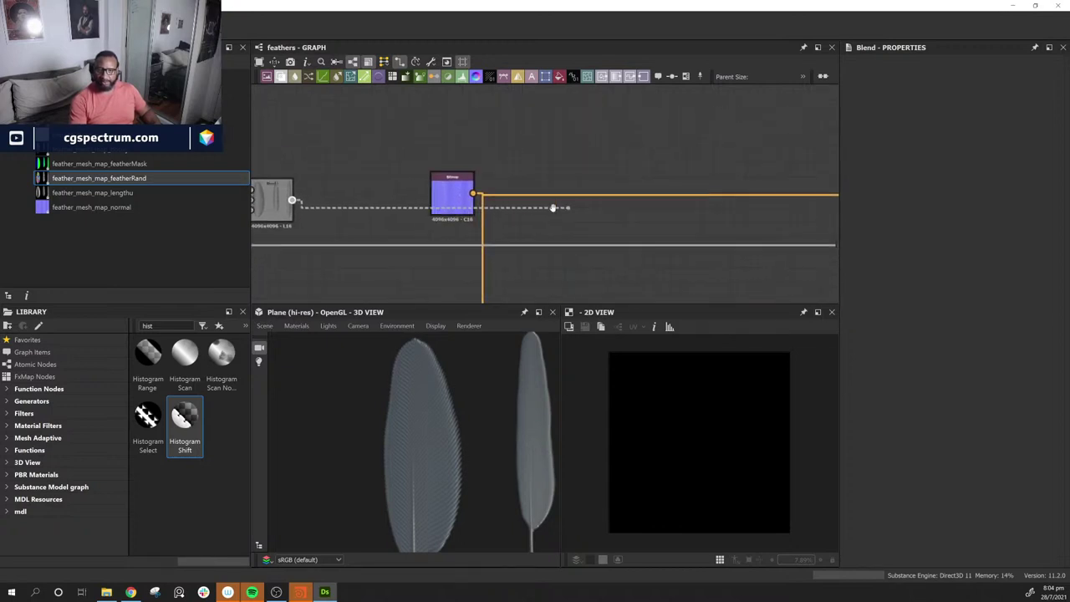
middle_click_drag(686, 233, 617, 192)
left_click(653, 200)
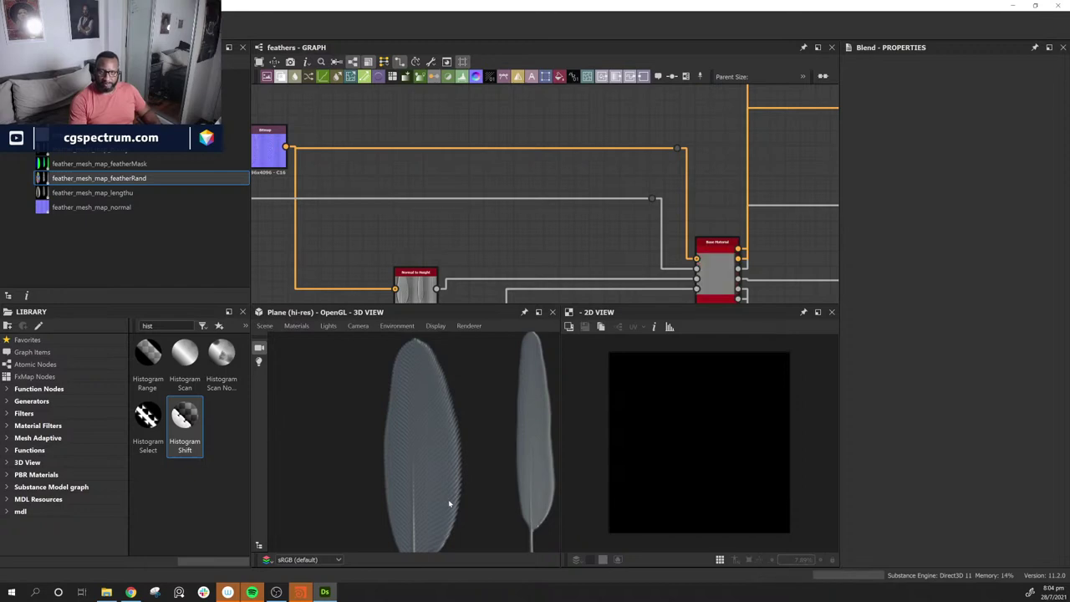
Step: Set the Blend node's opacity to 0.48, checking the barb variation on the feather from several angles in 3D
left_click_drag(449, 499, 527, 416)
middle_click_drag(381, 211, 602, 222)
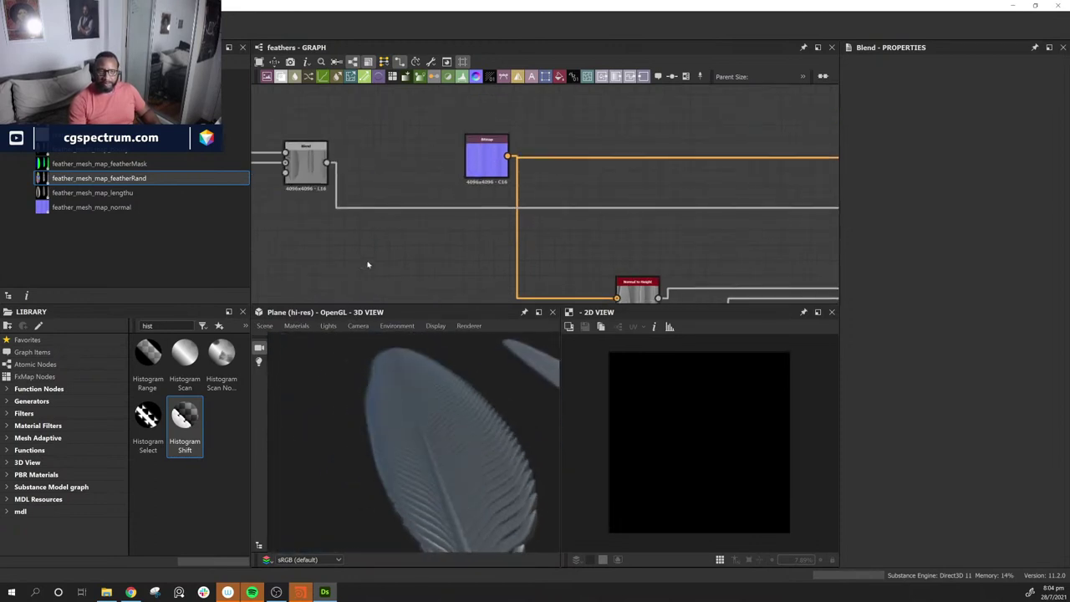
middle_click_drag(368, 264, 481, 289)
double_click(431, 204)
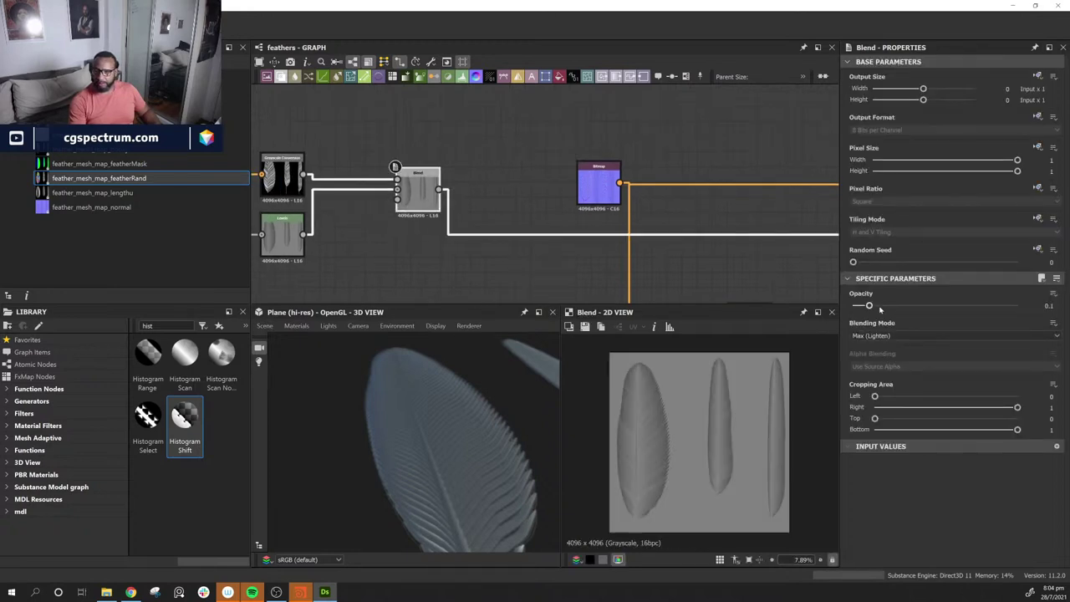
left_click_drag(880, 307, 965, 307)
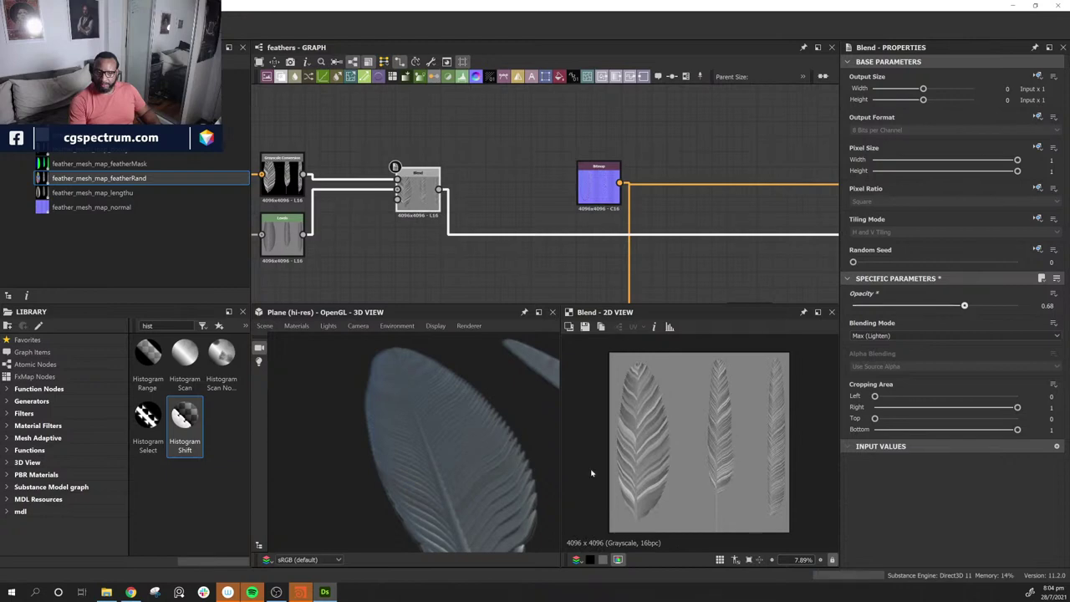
left_click_drag(543, 465, 437, 411)
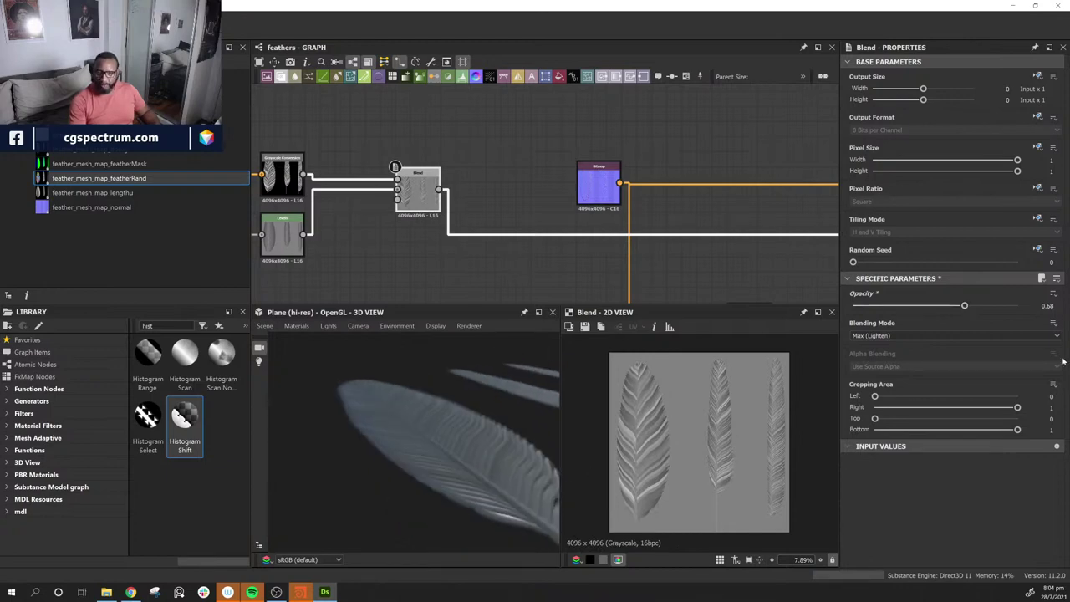
left_click_drag(967, 306, 933, 306)
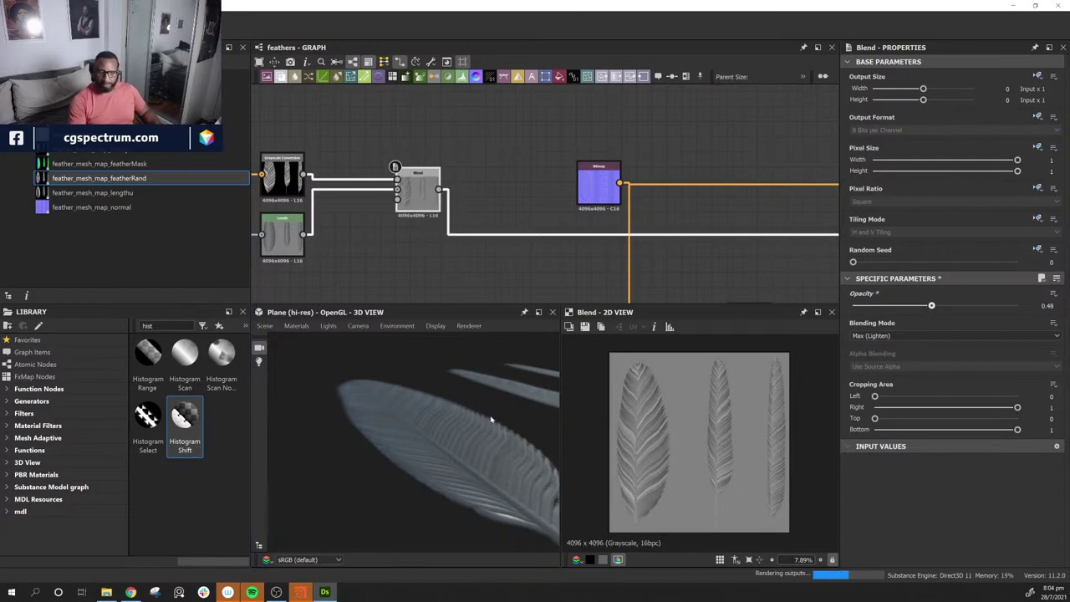
mouse_move(491, 420)
left_mouse_down()
mouse_move(508, 429)
mouse_move(486, 432)
left_mouse_up()
middle_click_drag(710, 287, 443, 287)
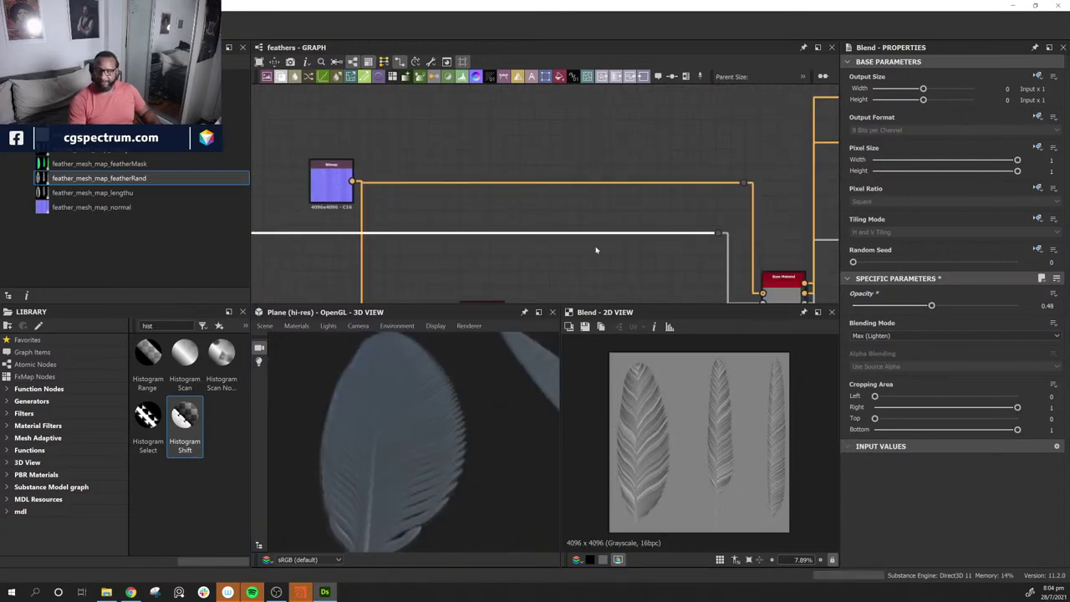
Step: Set the Base Material's base colour to a dark brown with sRGB values R 53, G 27, B 0
scroll(639, 142, "down", 4)
scroll(707, 148, "up", 3)
middle_click_drag(706, 148, 648, 137)
scroll(631, 201, "up", 1)
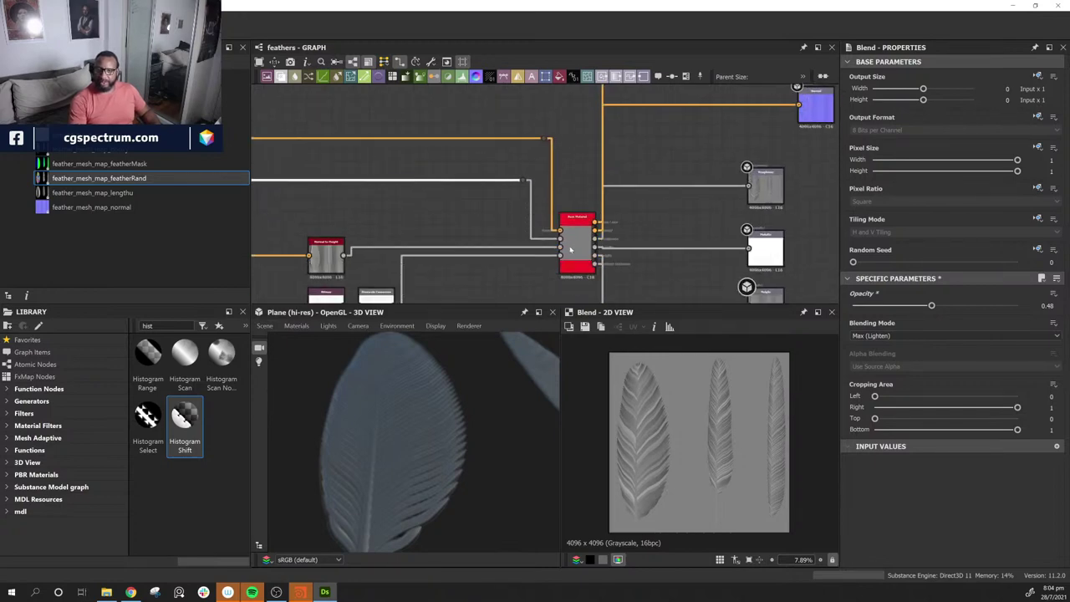
left_click(575, 238)
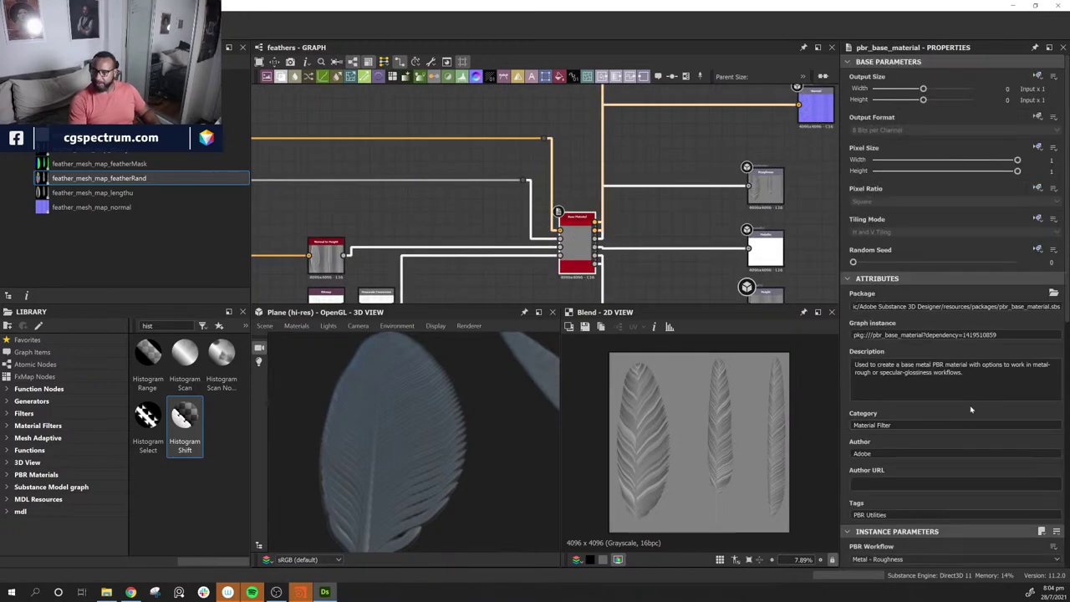
scroll(933, 426, "down", 4)
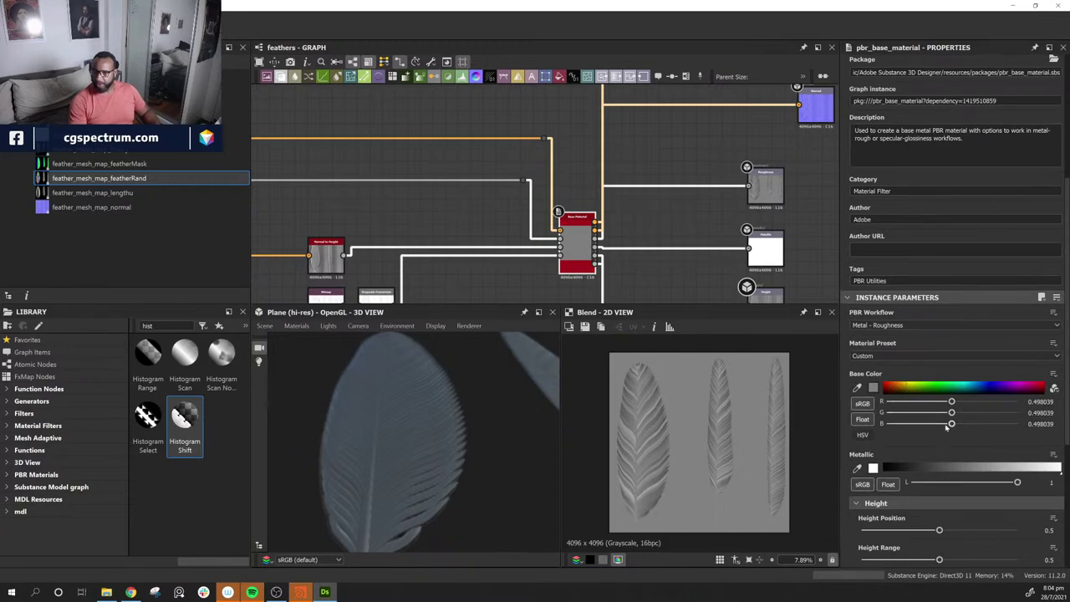
left_click(862, 421)
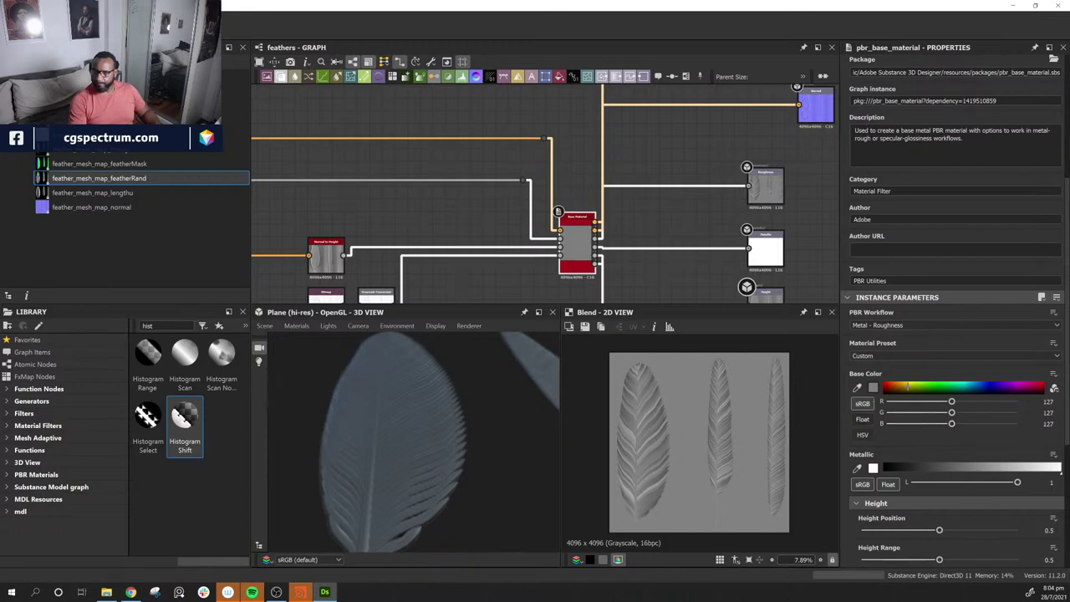
left_click_drag(910, 386, 895, 391)
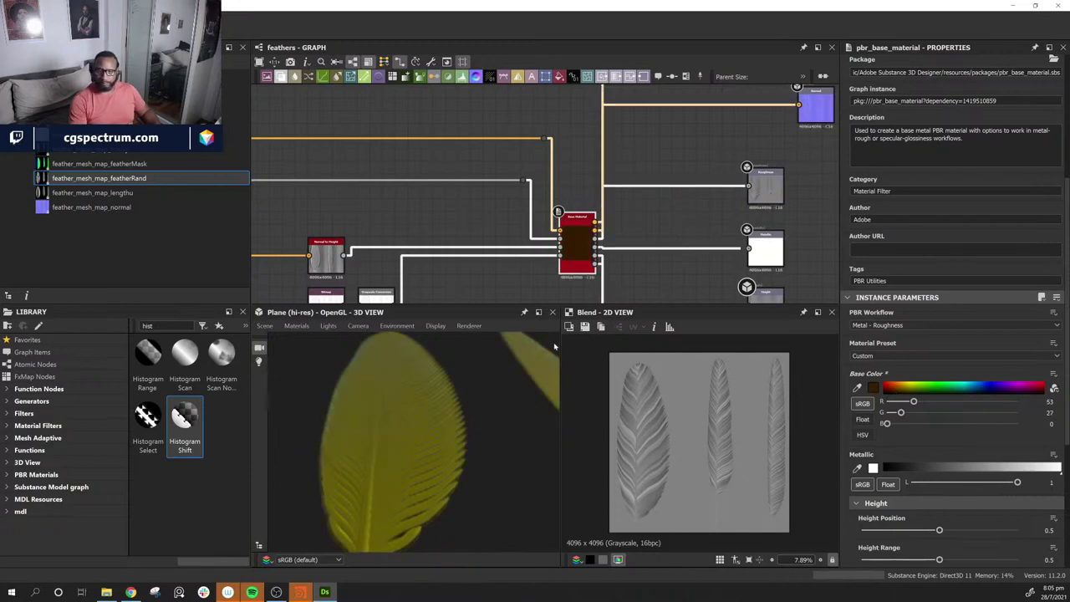
Step: Set the Base Material's Metallic value to 0, checking the brown feathers from several angles in 3D
left_click_drag(390, 490, 438, 385)
scroll(995, 469, "down", 1)
left_click_drag(399, 441, 432, 426)
left_click_drag(1017, 449, 799, 457)
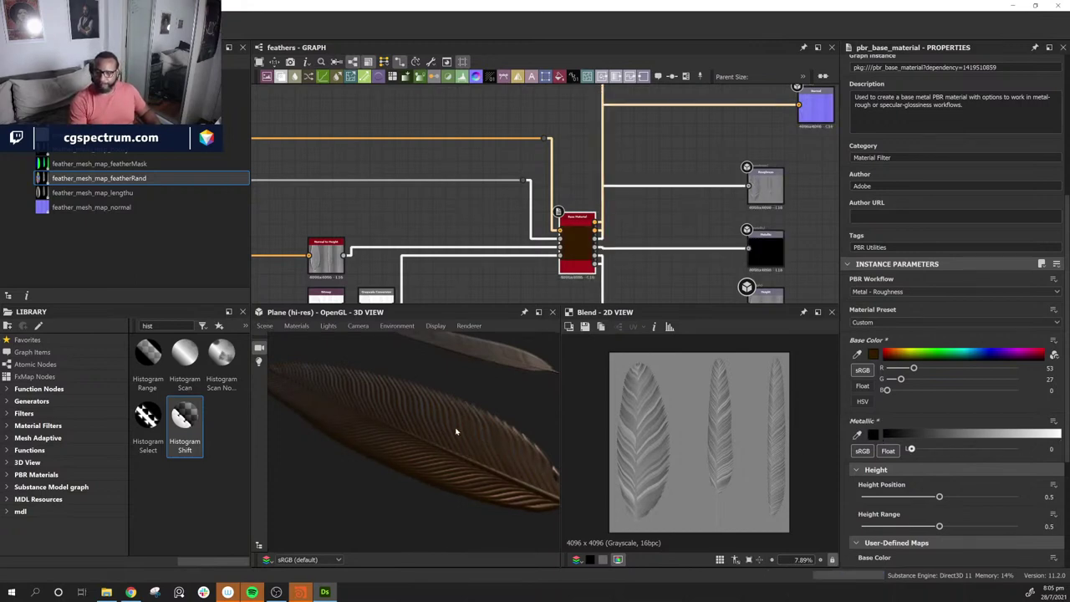
left_click_drag(405, 405, 435, 480)
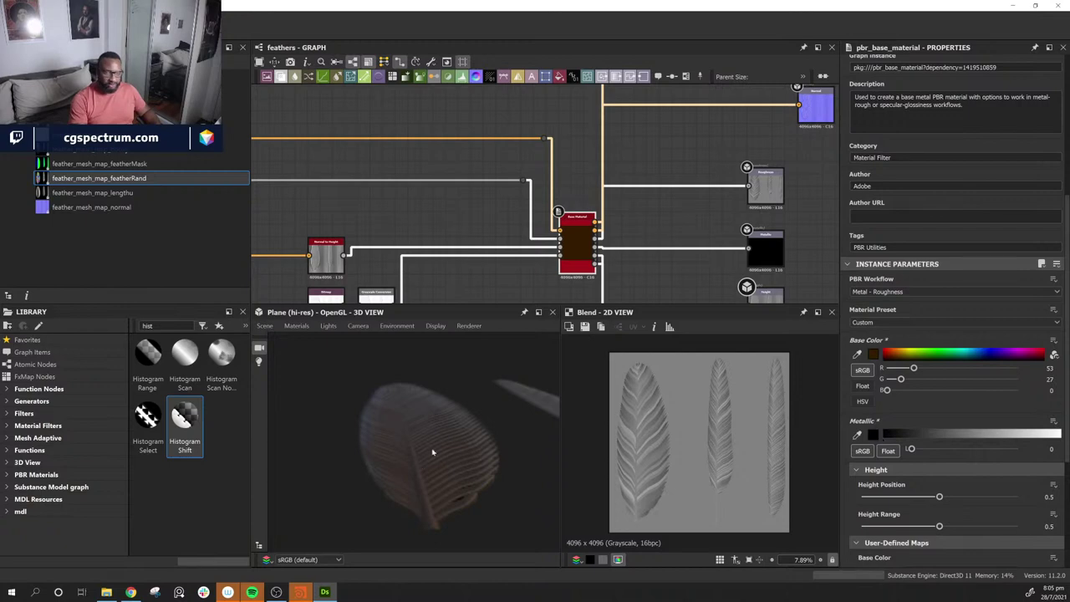
left_click_drag(432, 453, 390, 425)
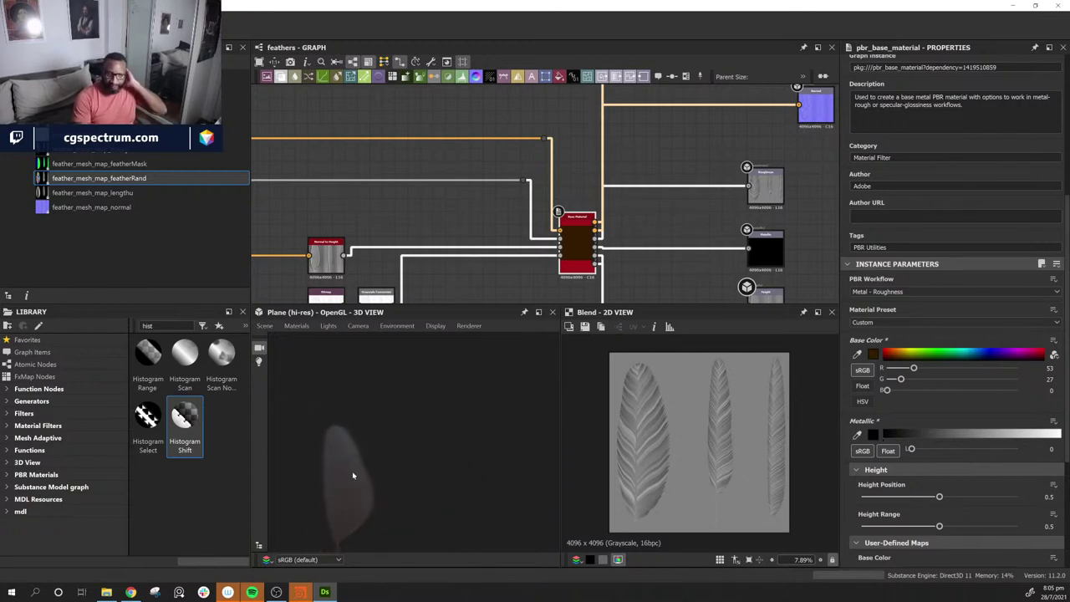
left_click_drag(369, 455, 458, 440)
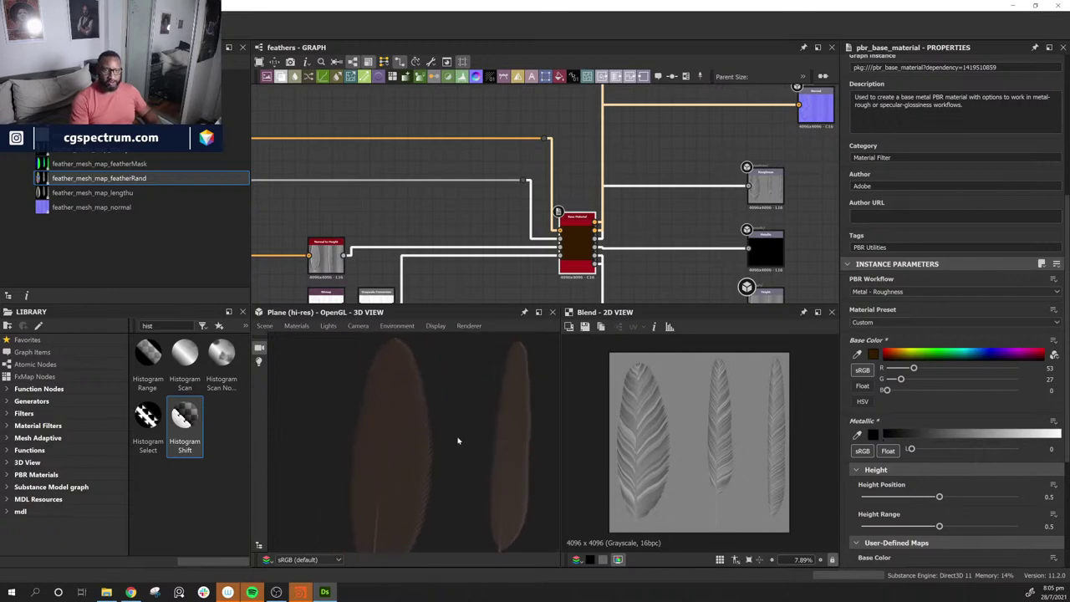
Step: Select the Blend node with its length and featherRand input chains and move them closer to the normal map bitmap
middle_click_drag(409, 216, 619, 167)
middle_click_drag(554, 187, 659, 231)
middle_click_drag(443, 223, 629, 271)
left_click_drag(565, 206, 527, 230)
middle_click_drag(692, 260, 528, 199)
left_click_drag(454, 149, 598, 211)
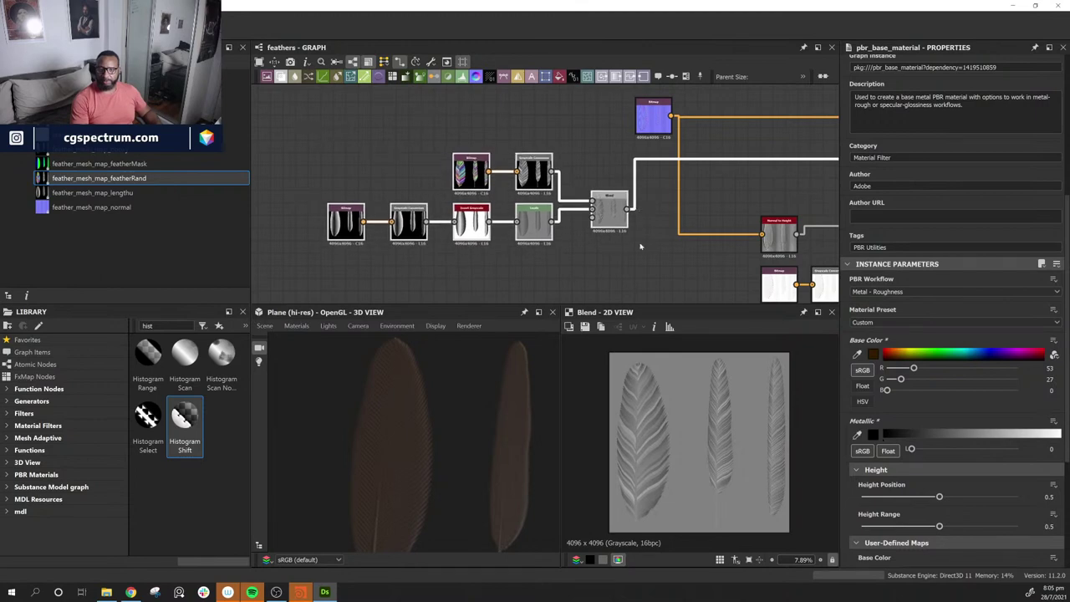
middle_click_drag(641, 245, 326, 234)
scroll(594, 219, "down", 5)
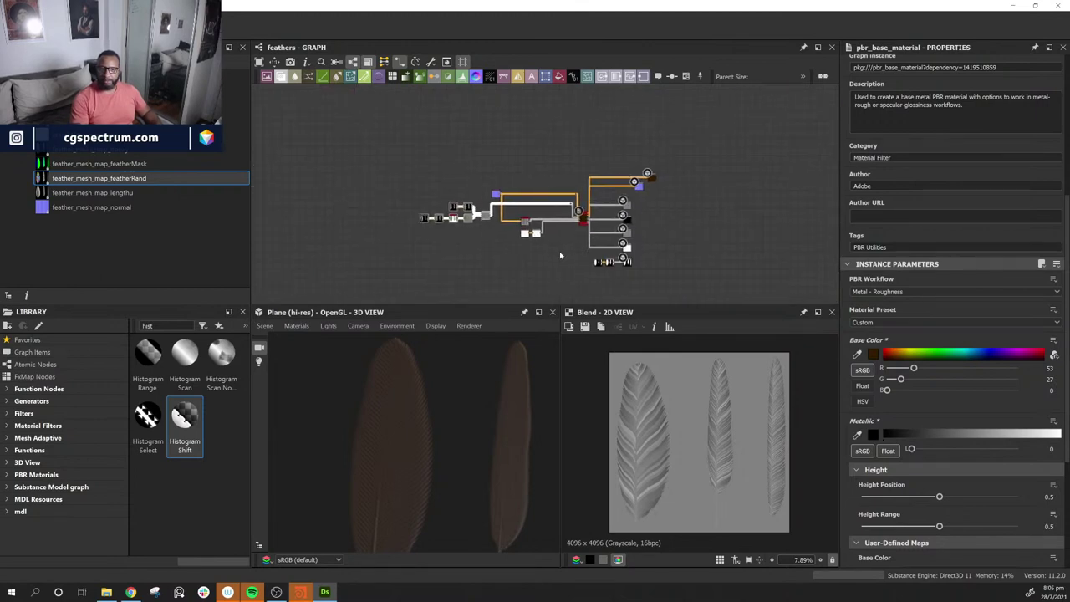
scroll(559, 251, "up", 3)
left_click(564, 289)
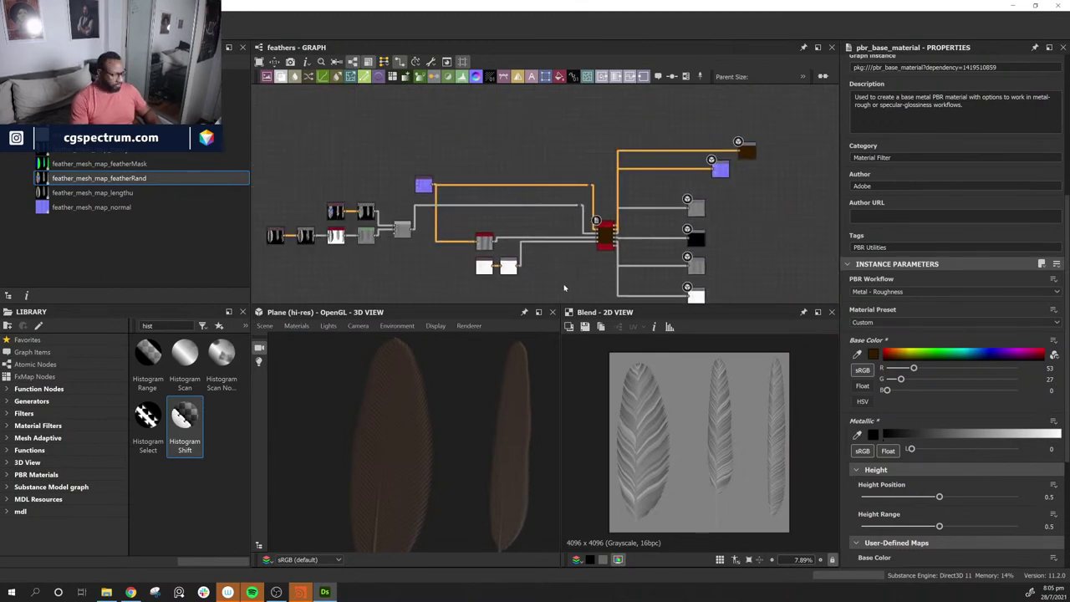
Step: Add the feather_mesh_map_bboxy resource to the graph as a bitmap node near the length map chain
middle_click_drag(343, 264, 521, 253)
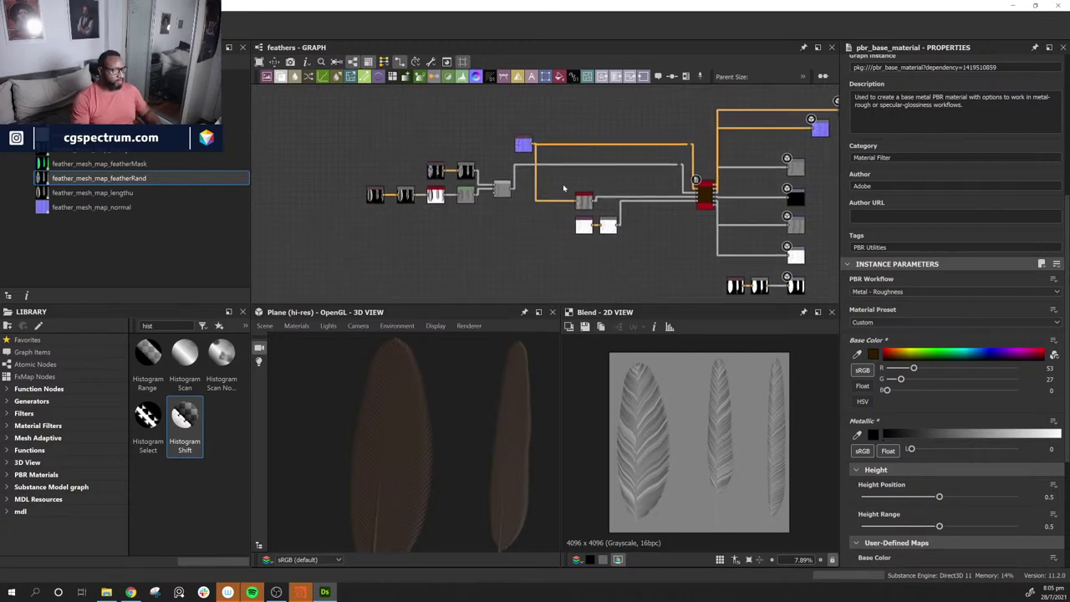
middle_click_drag(656, 185, 647, 240)
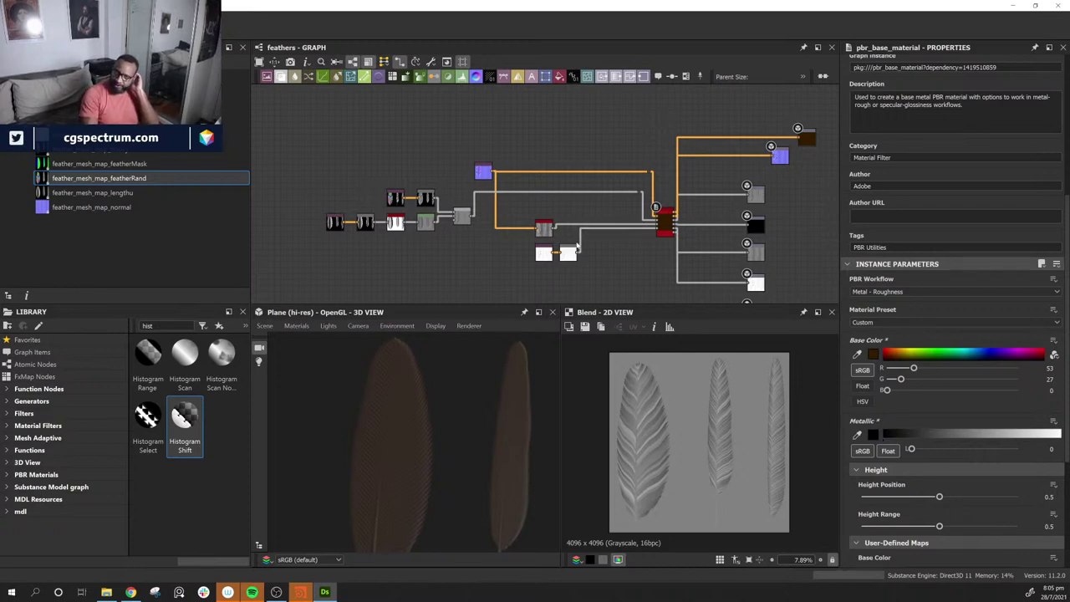
scroll(681, 203, "up", 4)
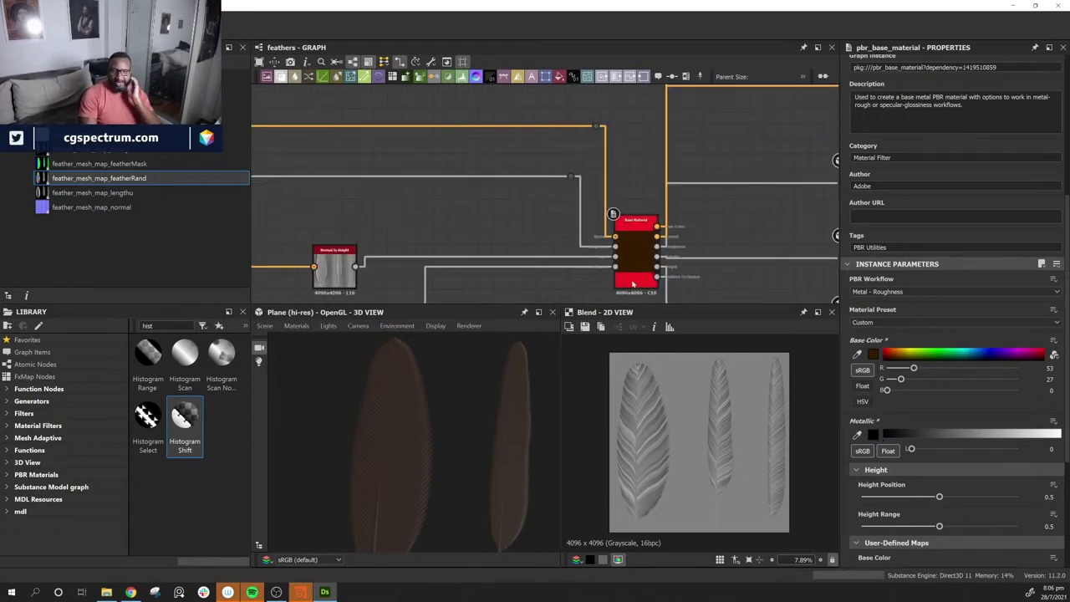
middle_click_drag(561, 287, 601, 218)
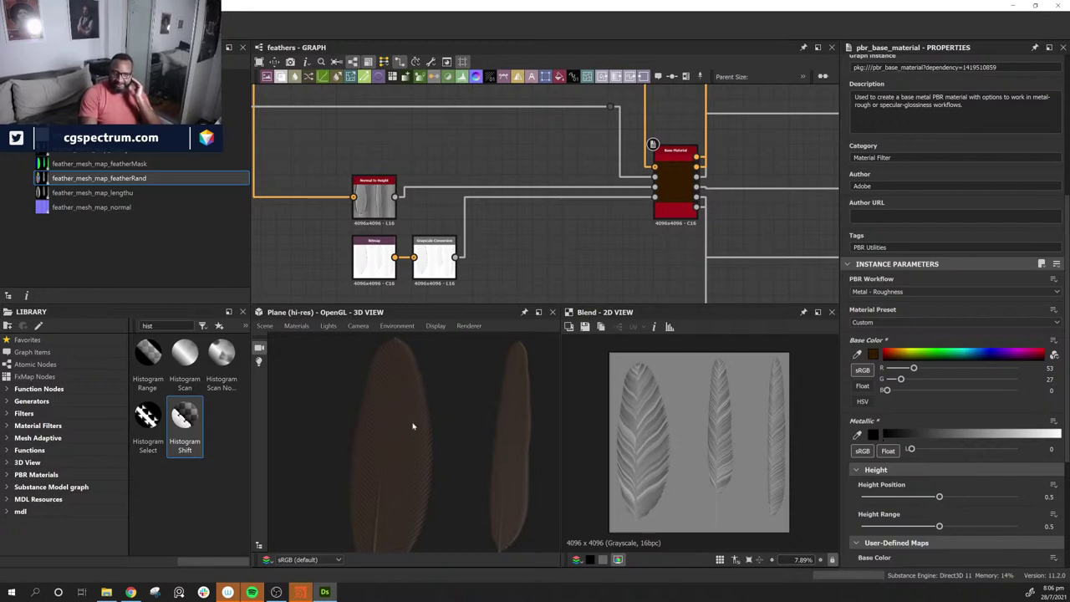
middle_click_drag(586, 246, 867, 207)
middle_click_drag(492, 154, 672, 180)
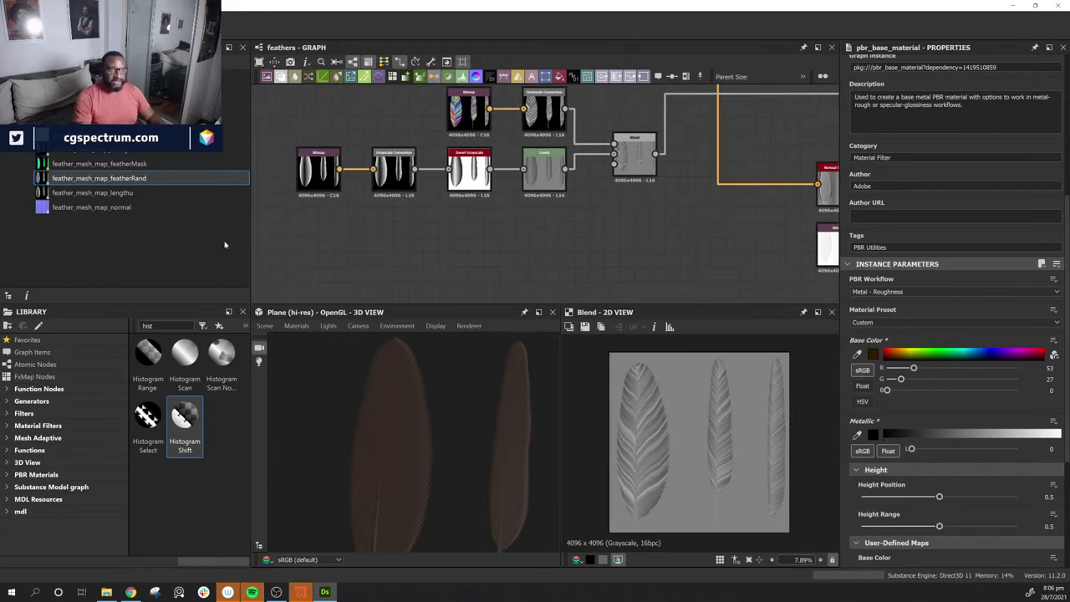
left_click_drag(86, 150, 453, 274)
Step: Inspect the bboxy gradient up close in 2D and reposition its bitmap node below the length map chain
middle_click_drag(671, 248, 958, 42)
scroll(645, 198, "up", 3)
scroll(811, 157, "down", 1)
scroll(726, 173, "down", 1)
scroll(673, 432, "up", 4)
middle_click_drag(630, 476, 815, 351)
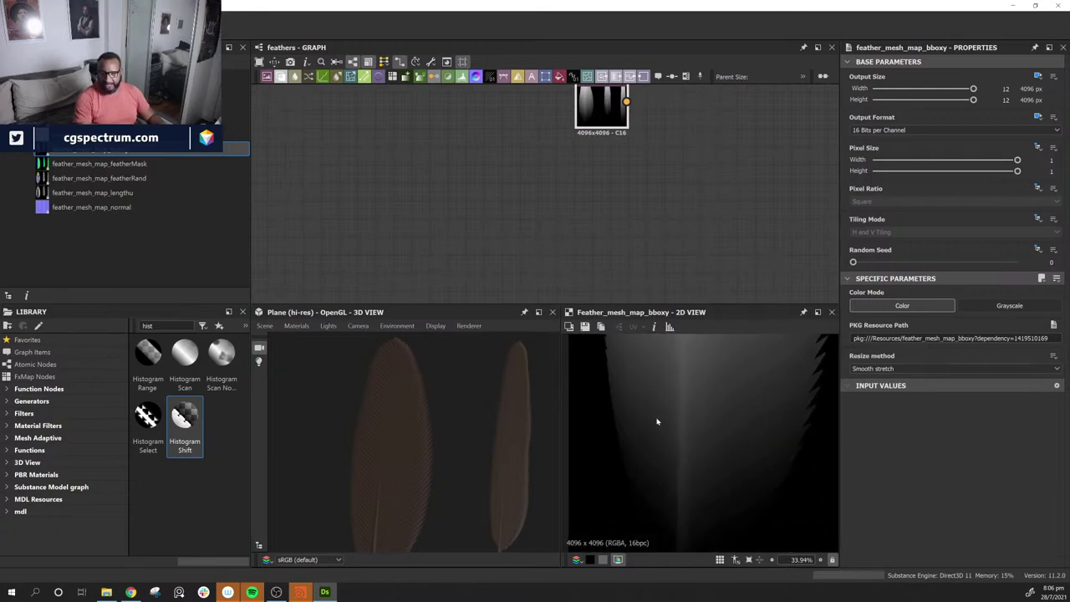
middle_click_drag(716, 399, 708, 444)
middle_click_drag(708, 122, 669, 201)
scroll(665, 198, "down", 3)
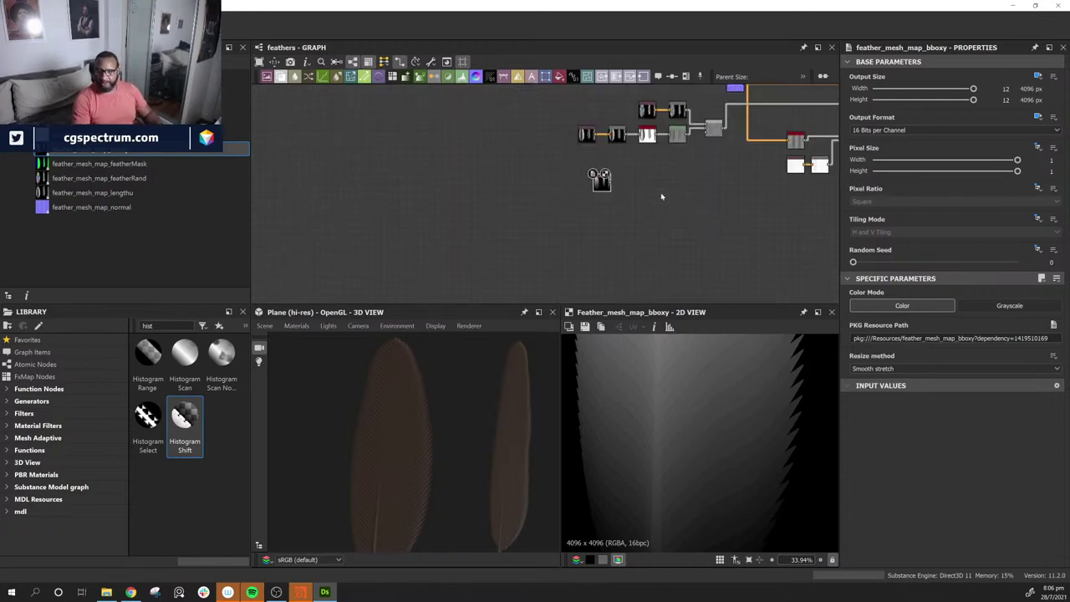
scroll(662, 197, "up", 4)
left_click_drag(459, 263, 519, 267)
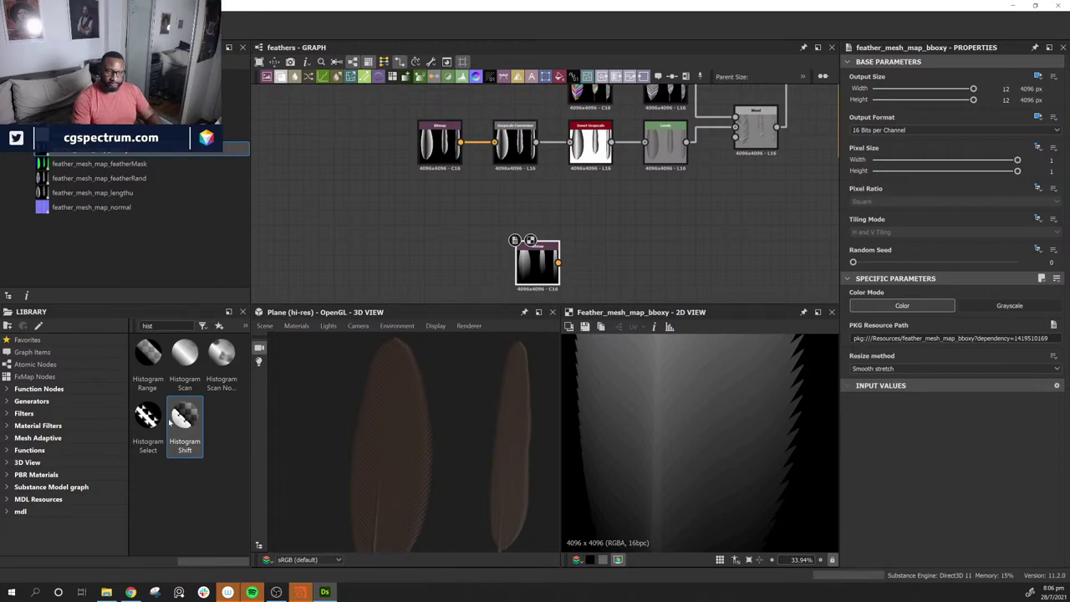
Step: Add a Histogram Select node beside the bboxy bitmap and delete the stray Blur node between them
left_click_drag(170, 423, 661, 248)
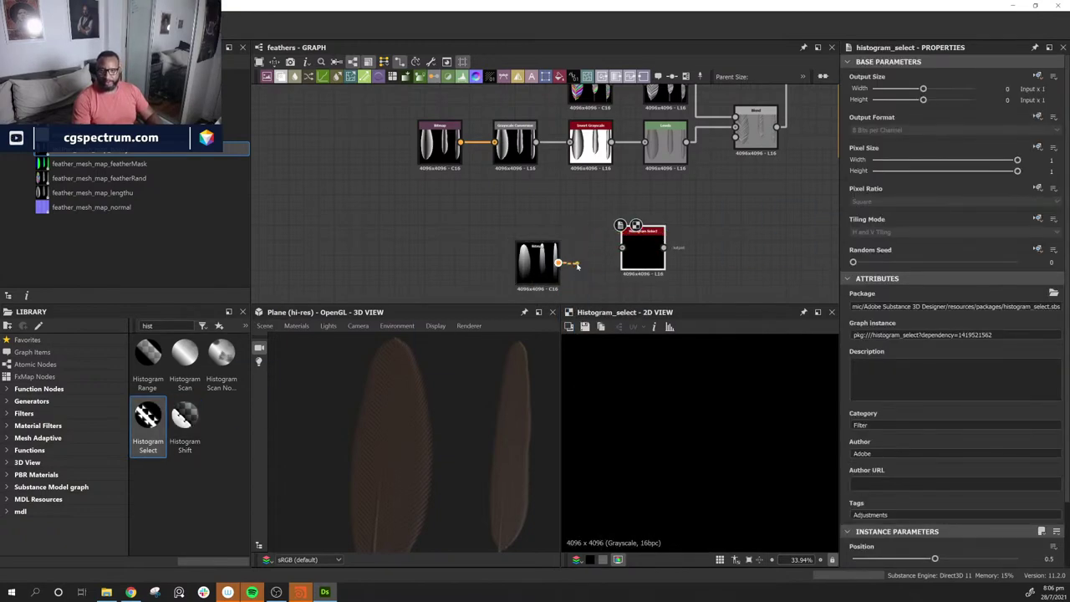
left_click_drag(577, 266, 552, 257)
left_click(612, 266)
key("Delete")
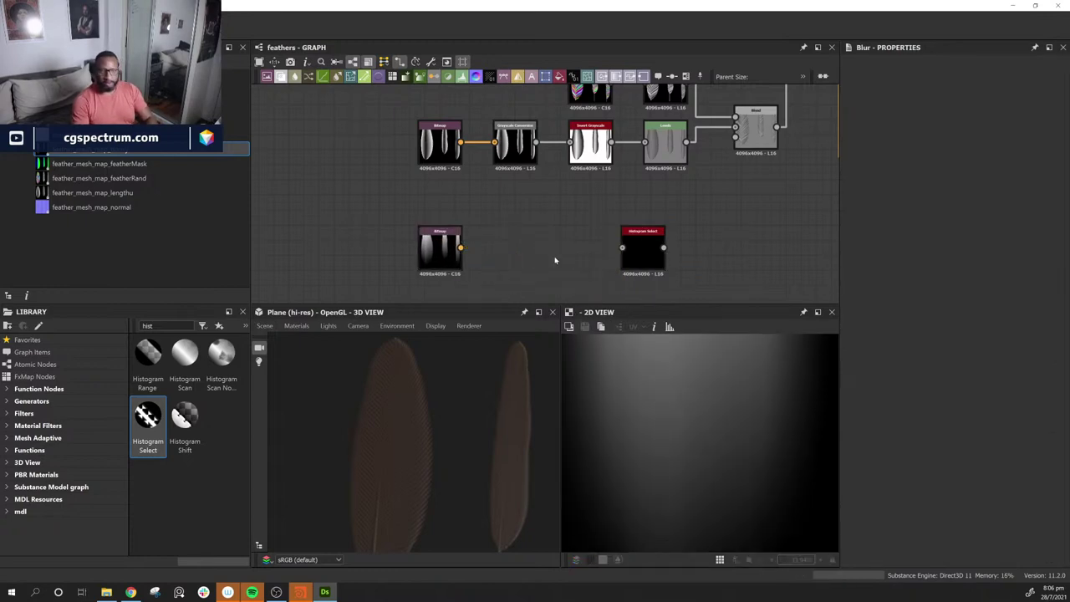
Step: Add a Grayscale Conversion node after the bboxy bitmap and connect its output to the Histogram Select input
left_click(439, 244)
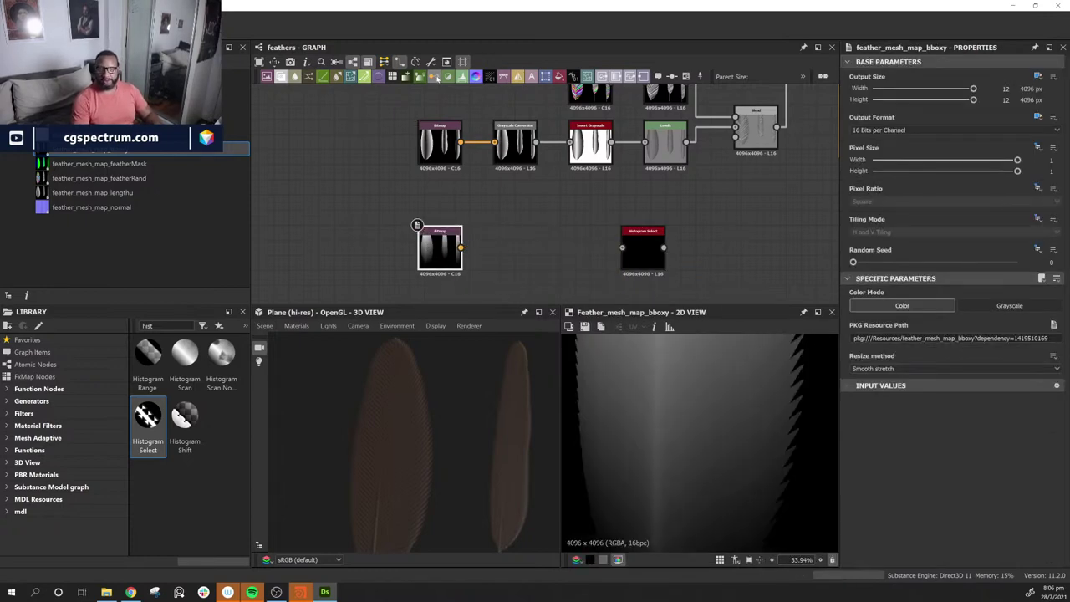
left_click(434, 76)
middle_click_drag(539, 249, 466, 249)
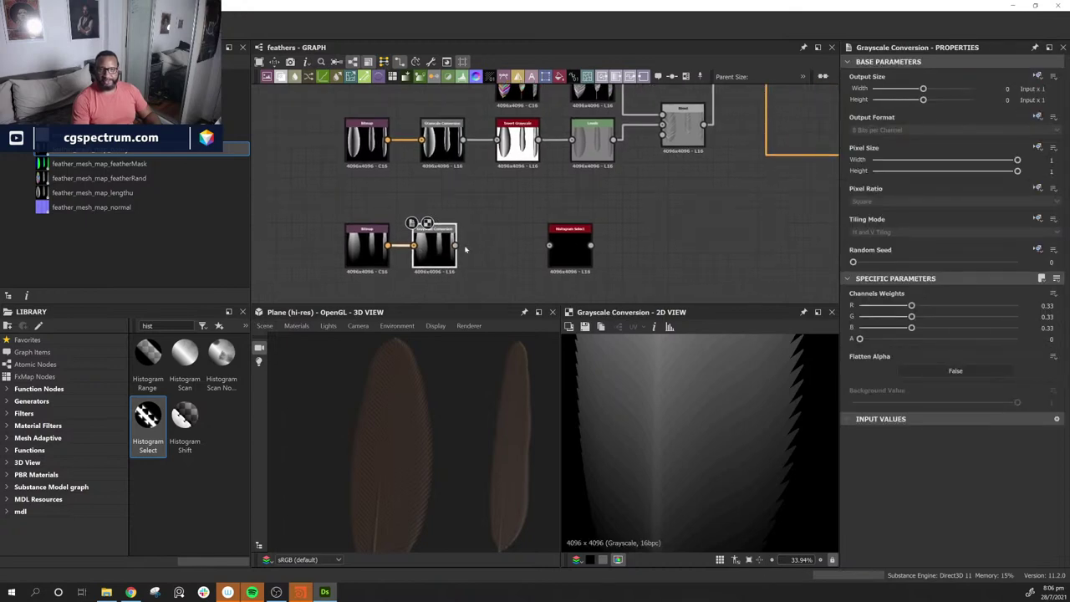
left_click_drag(552, 248, 550, 246)
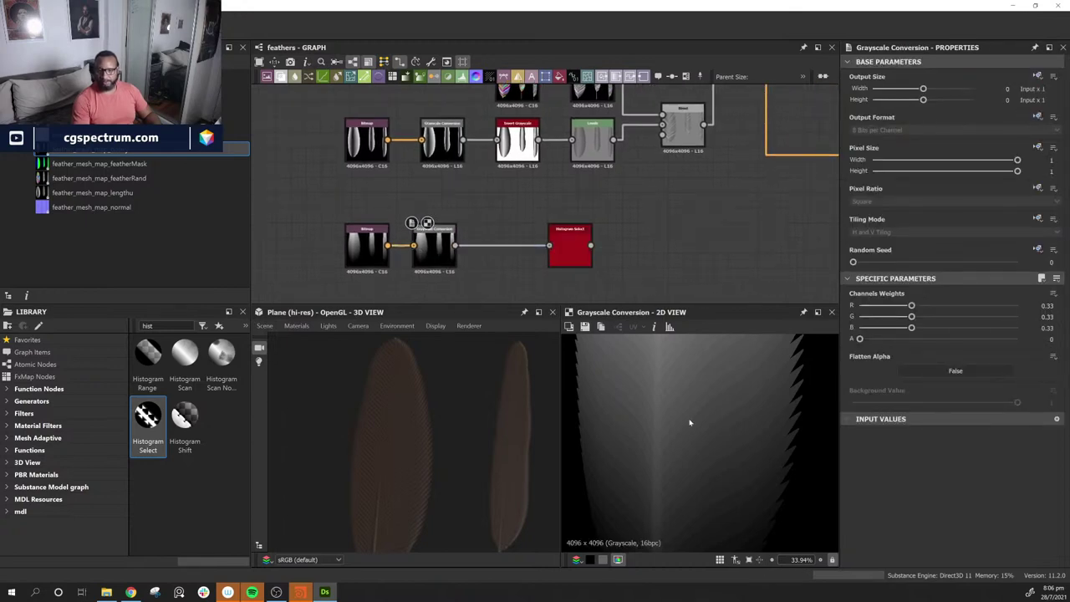
Step: Preview the Histogram Select in 2D and set its Position to 0.66, Range to 0.09 and Contrast to 1
double_click(570, 251)
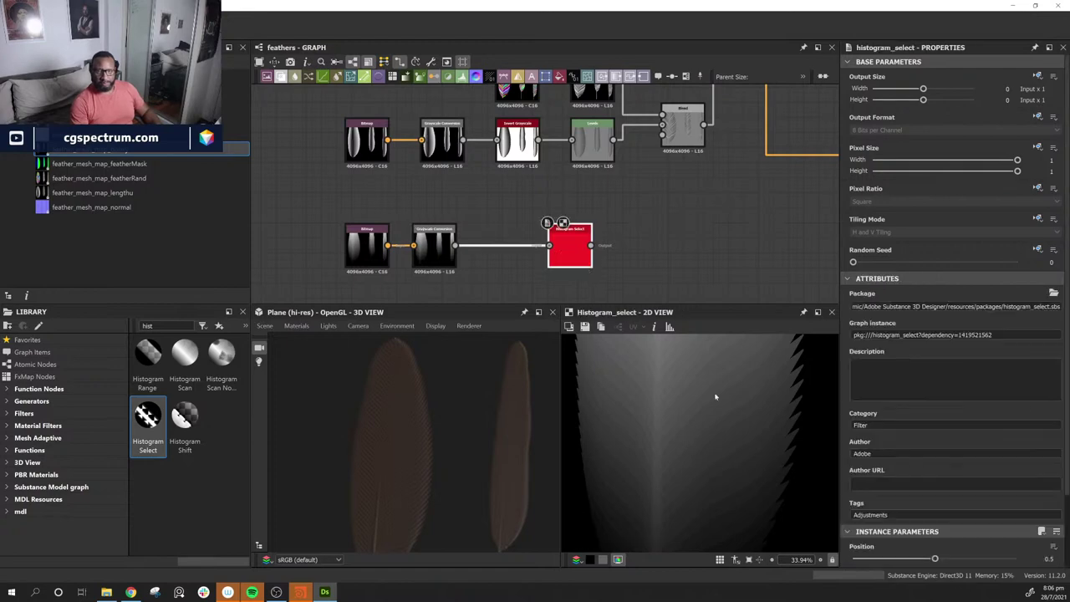
scroll(671, 449, "up", 2)
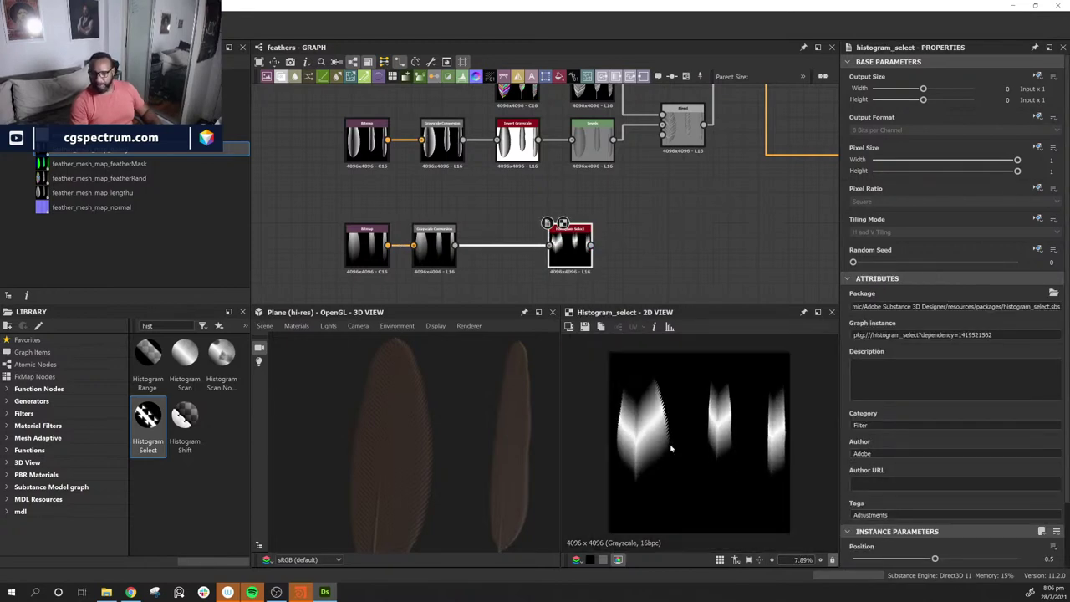
scroll(942, 527, "down", 2)
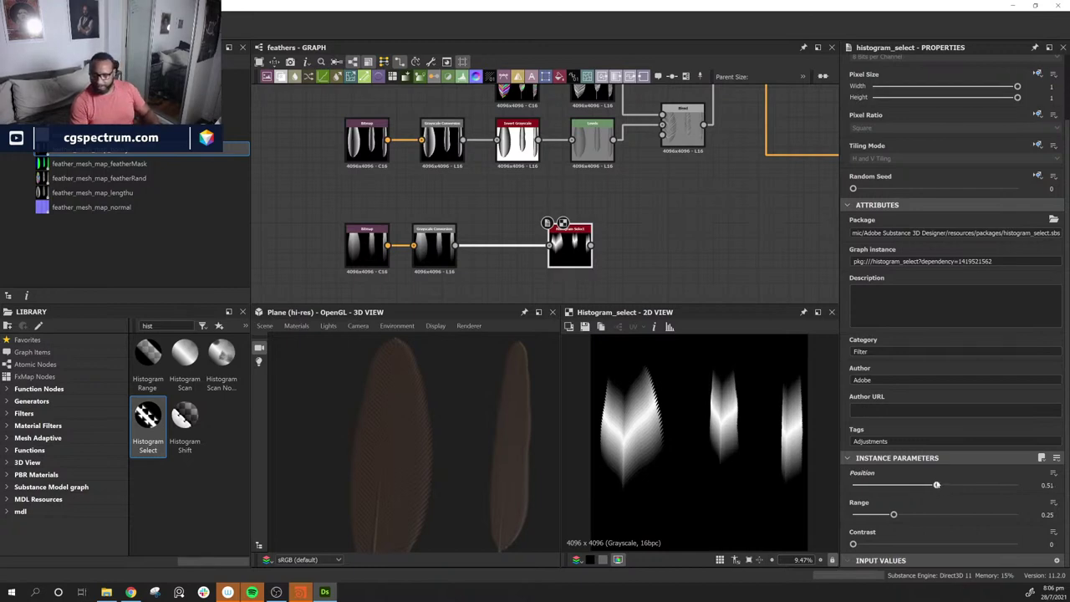
left_click_drag(936, 486, 962, 492)
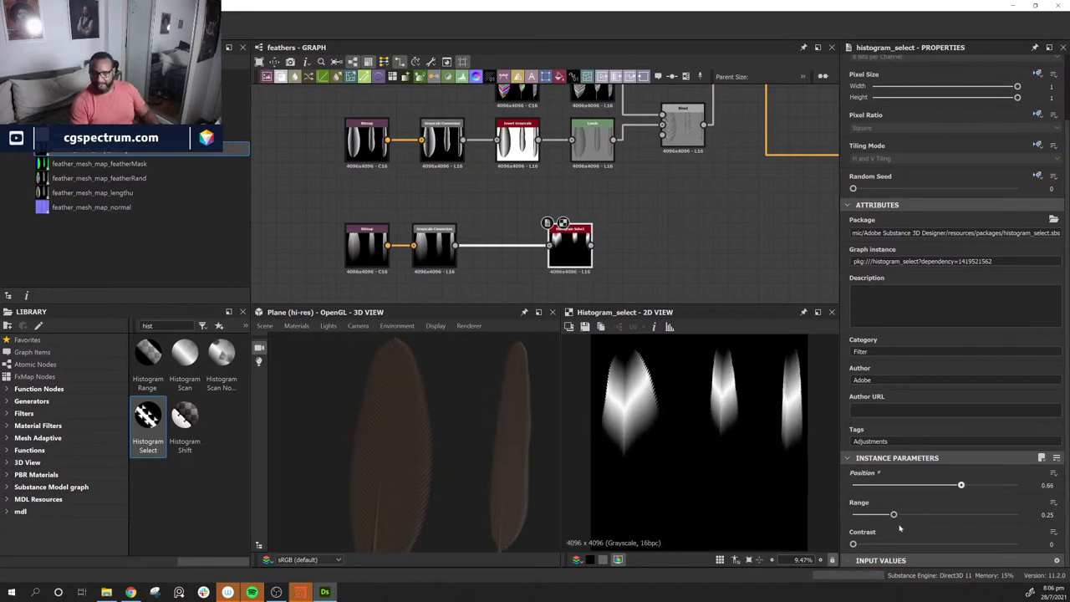
left_click_drag(894, 517, 1017, 544)
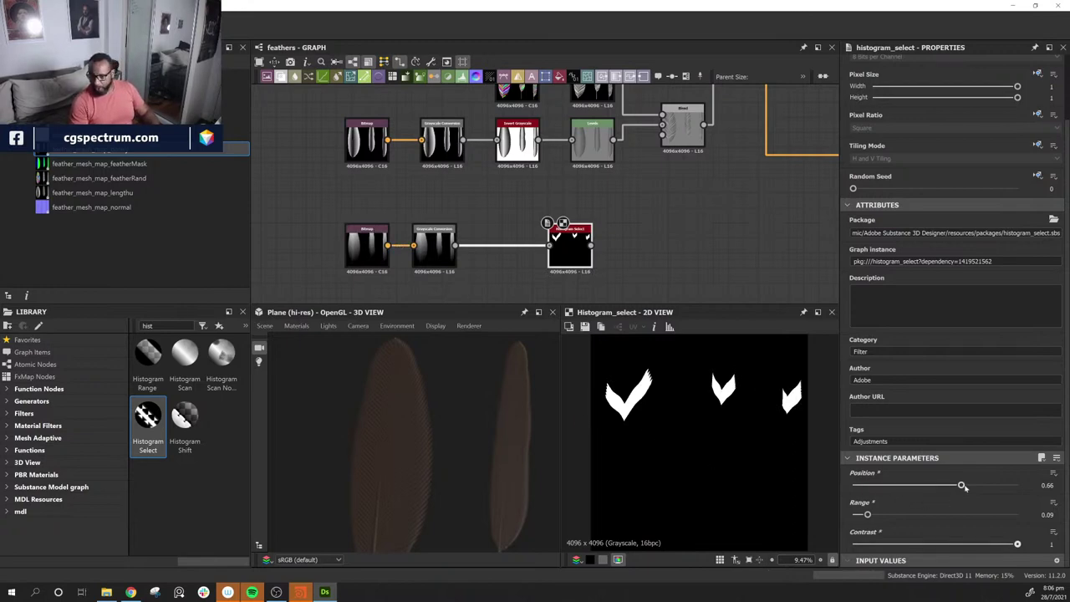
Step: Refine the Histogram Select band with a Position of 0.61 and a Range of 0.06
mouse_move(962, 486)
left_mouse_down()
mouse_move(906, 486)
mouse_move(1017, 477)
mouse_move(815, 489)
mouse_move(984, 487)
mouse_move(952, 486)
left_mouse_up()
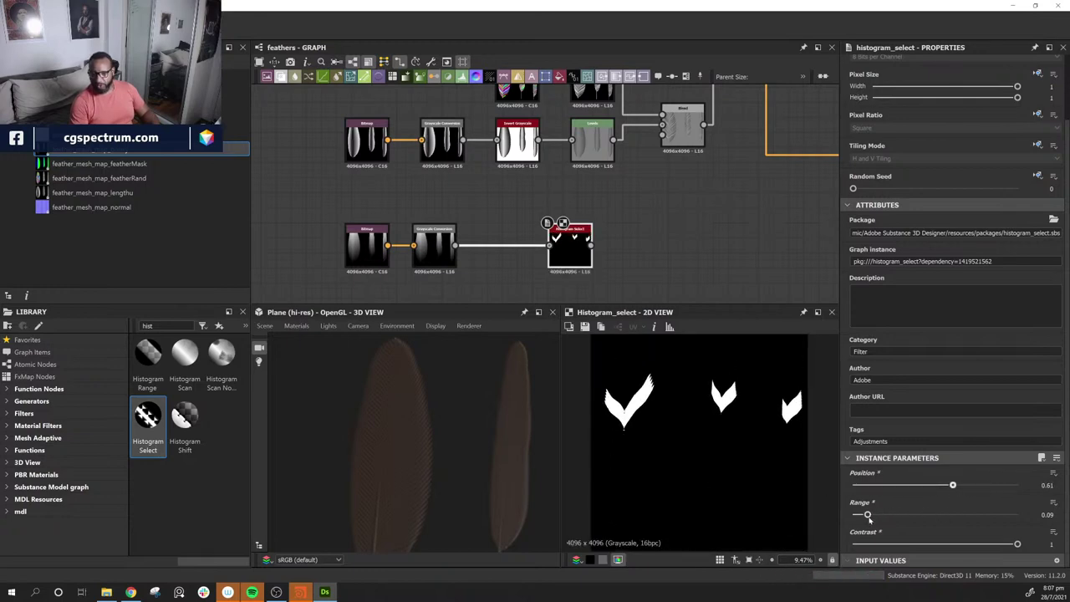
mouse_move(868, 518)
left_mouse_down()
mouse_move(916, 516)
mouse_move(854, 515)
left_mouse_up()
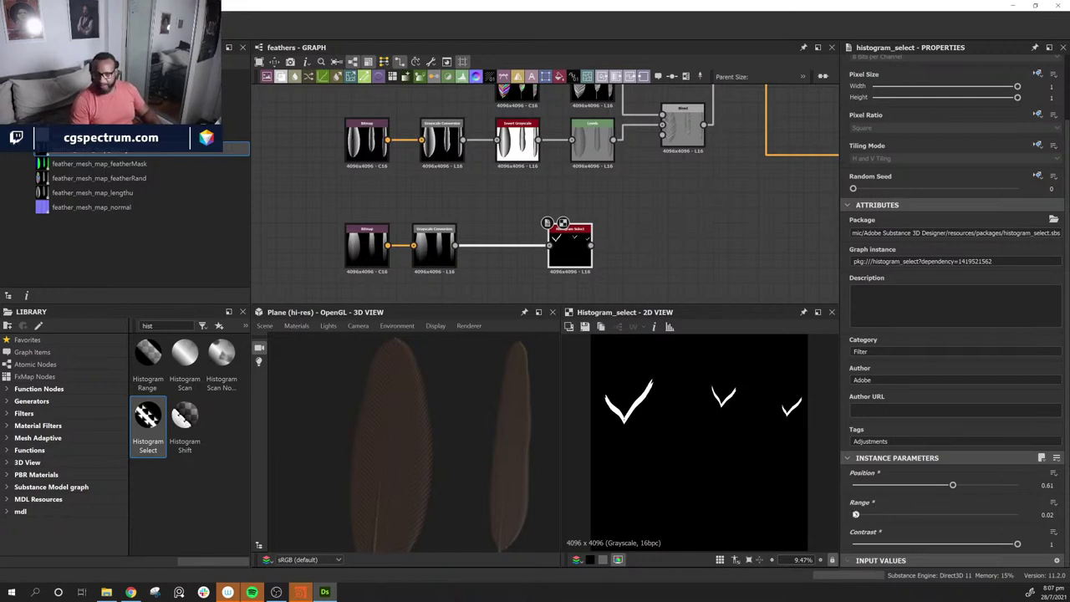
left_click_drag(855, 514, 863, 516)
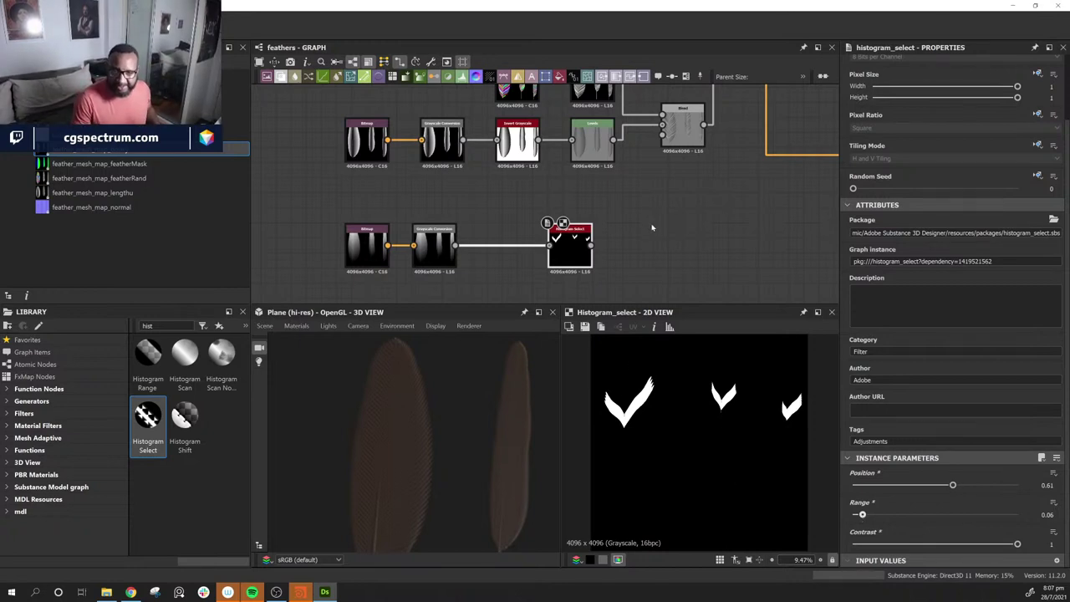
Step: Move the Histogram Select node closer to the Grayscale Conversion node that feeds it
middle_click_drag(653, 227, 651, 228)
left_click_drag(587, 272, 556, 255)
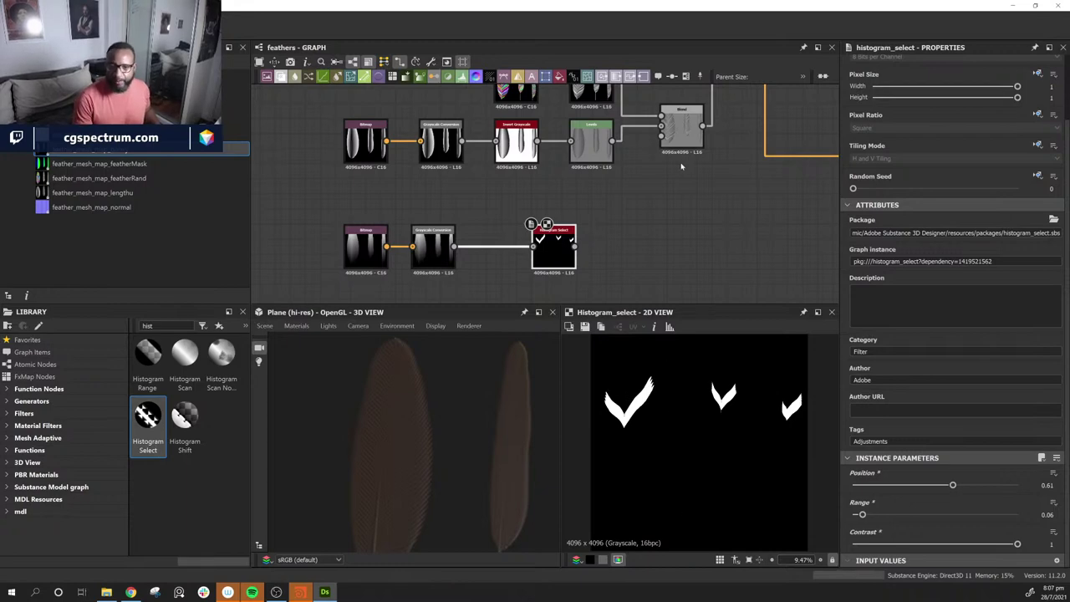
middle_click_drag(666, 231, 507, 263)
middle_click_drag(755, 240, 509, 257)
middle_click_drag(652, 269, 521, 267)
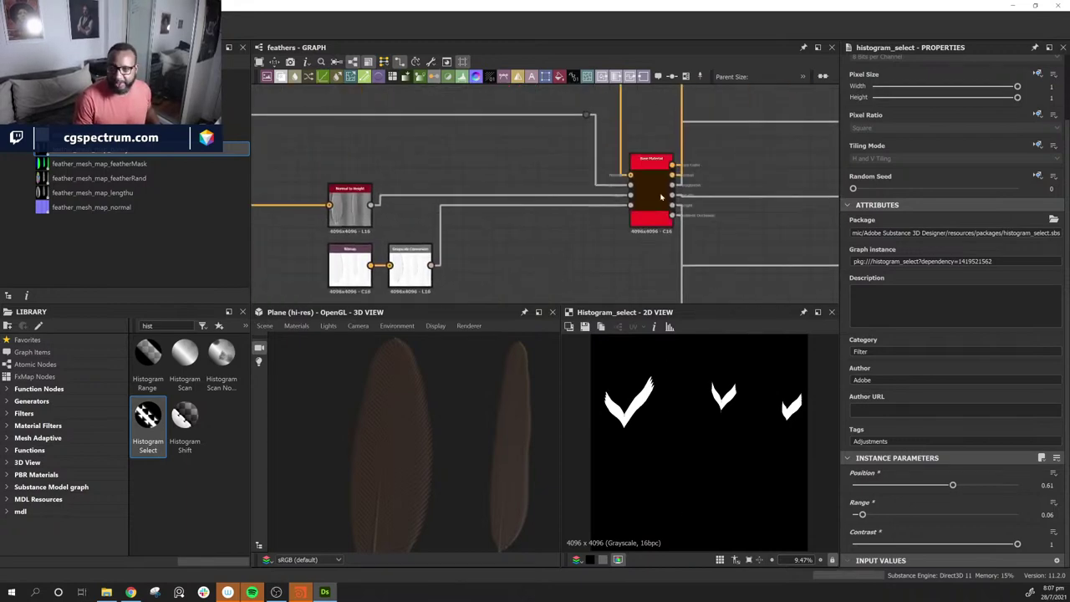
Step: Enable the user-defined Metallic map on the Base Material node and feed it from the Histogram Select output, checking the band on the feather
left_click(657, 159)
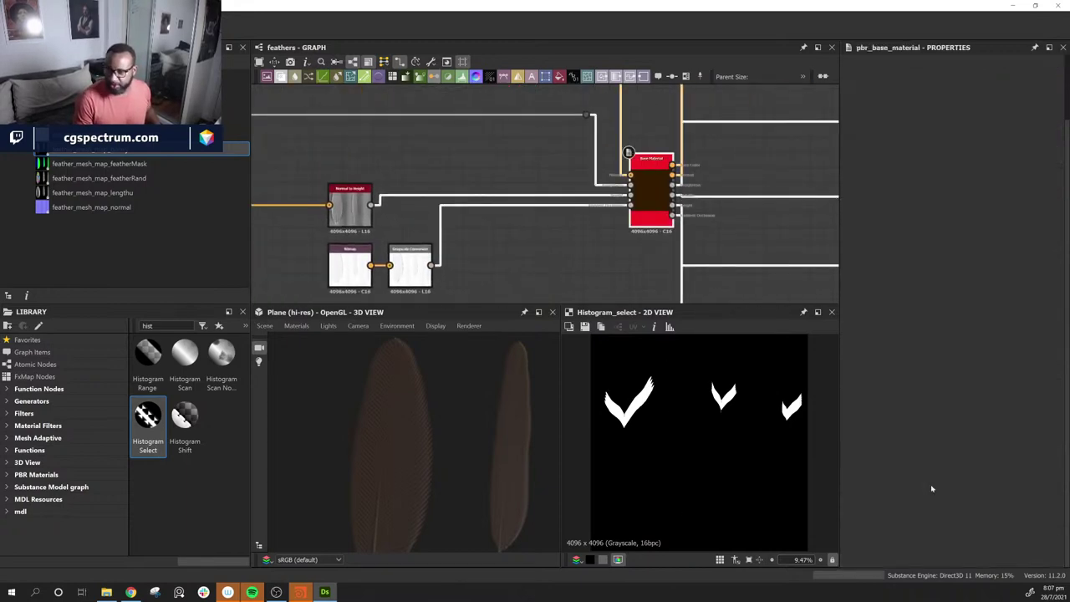
scroll(928, 443, "down", 6)
scroll(927, 441, "down", 1)
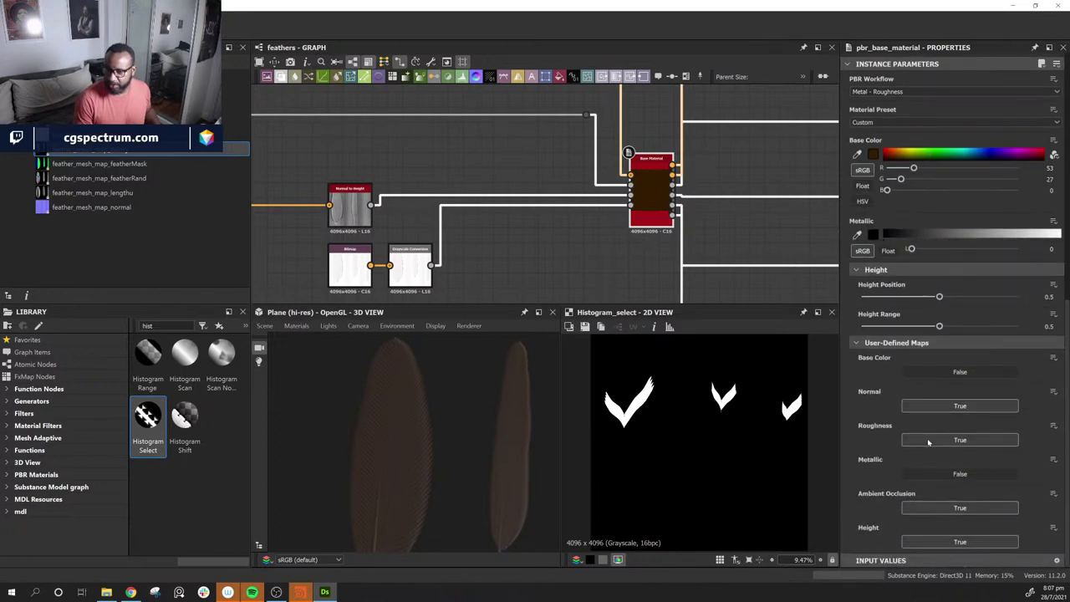
left_click(960, 474)
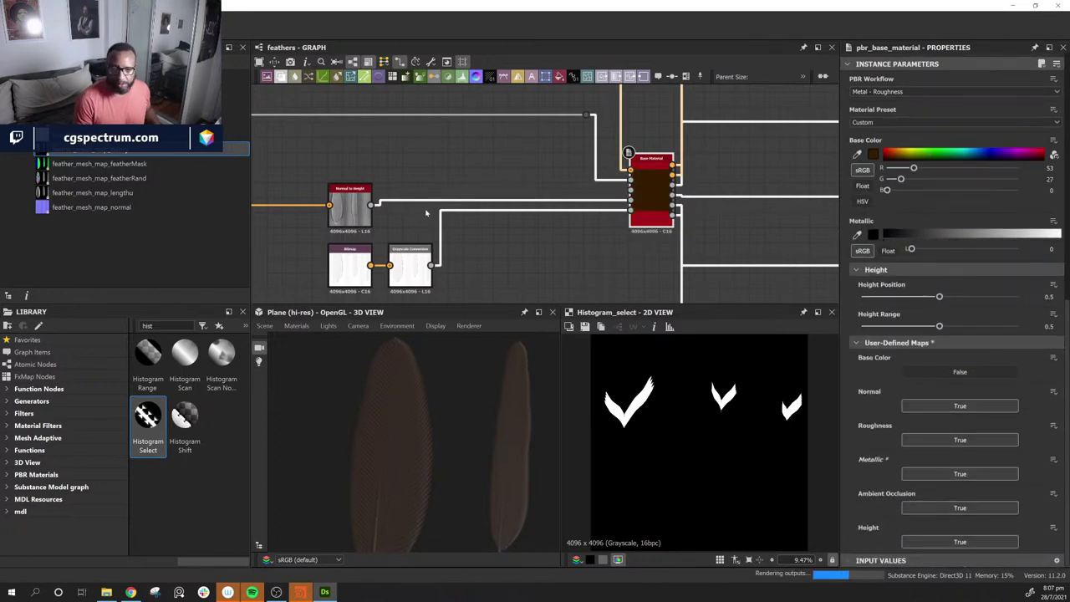
middle_click_drag(497, 239, 793, 100)
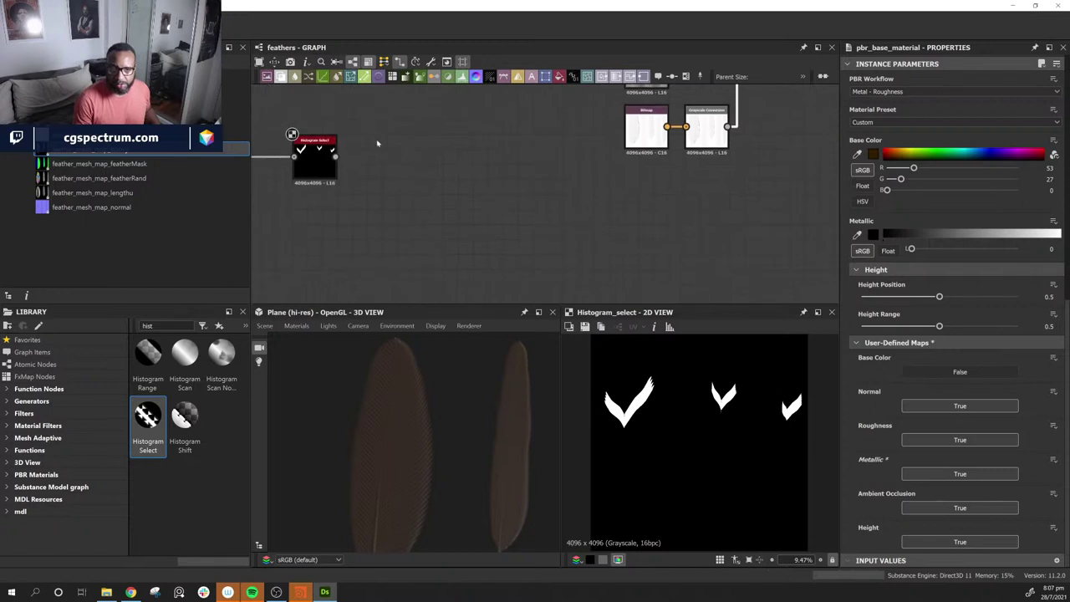
left_click_drag(334, 158, 568, 175)
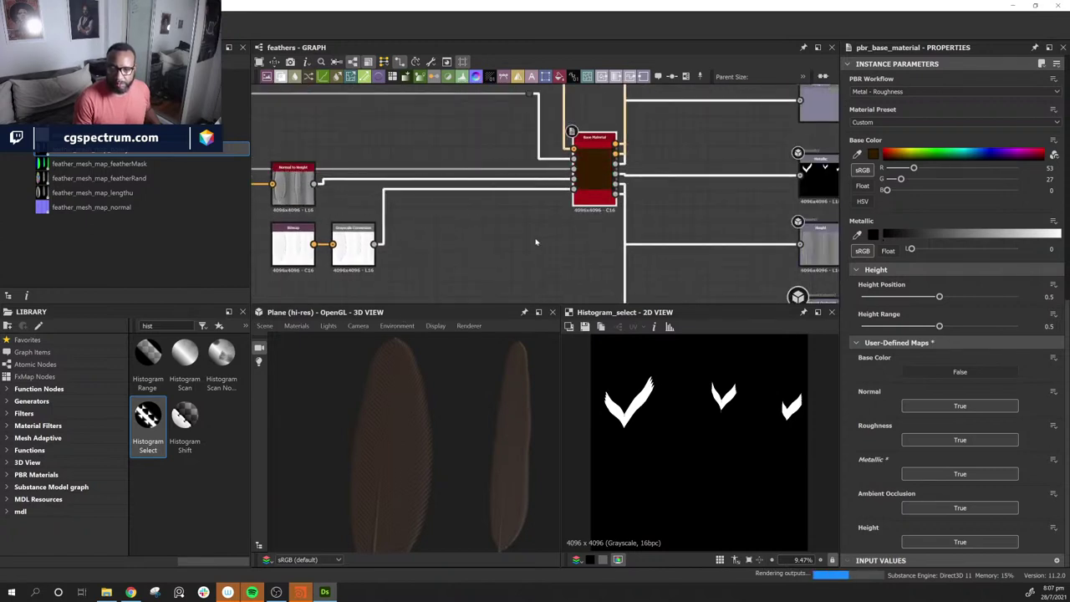
middle_click_drag(416, 507, 485, 459)
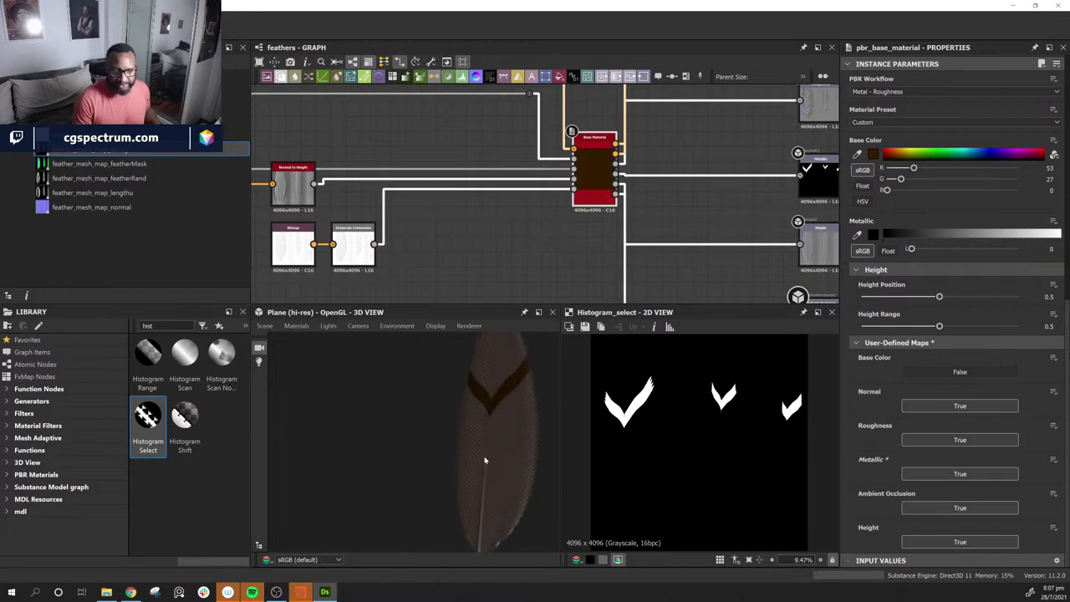
scroll(497, 415, "up", 3)
middle_click_drag(516, 386, 441, 437)
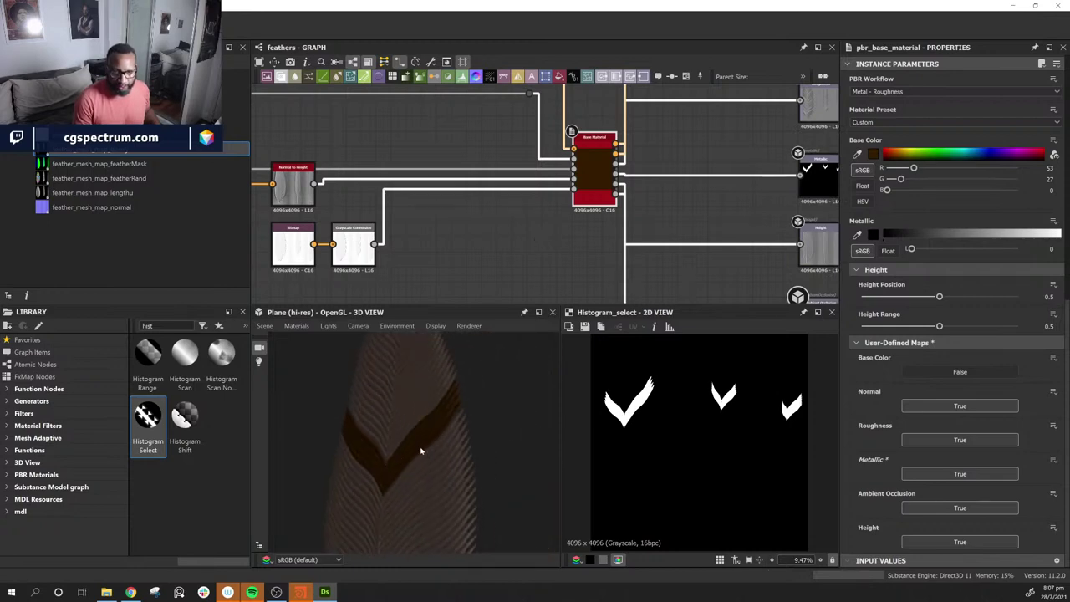
Step: Add a Dot node on the metallic connection and place it below the other nodes, just before the Base Material
middle_click_drag(409, 230, 499, 242)
middle_click_drag(333, 278, 481, 240)
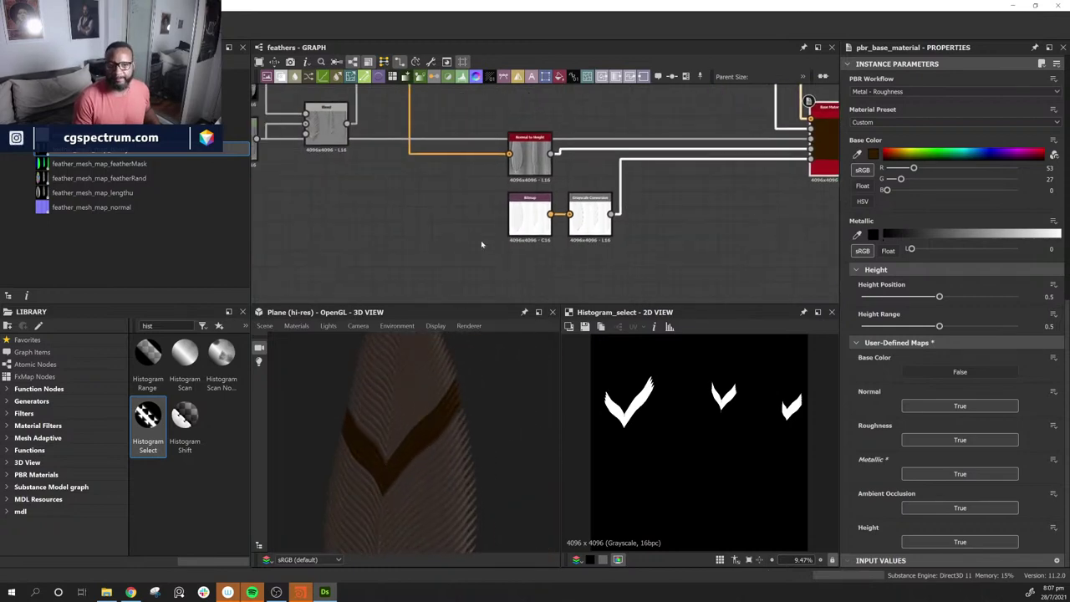
middle_click_drag(298, 243, 449, 248)
scroll(485, 253, "down", 2)
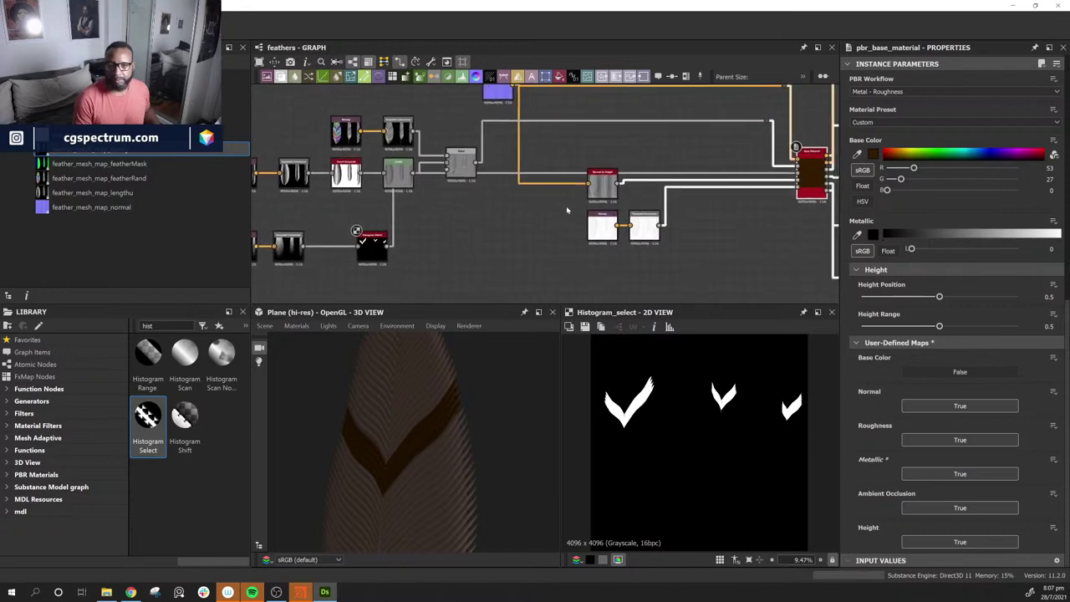
double_click(494, 174)
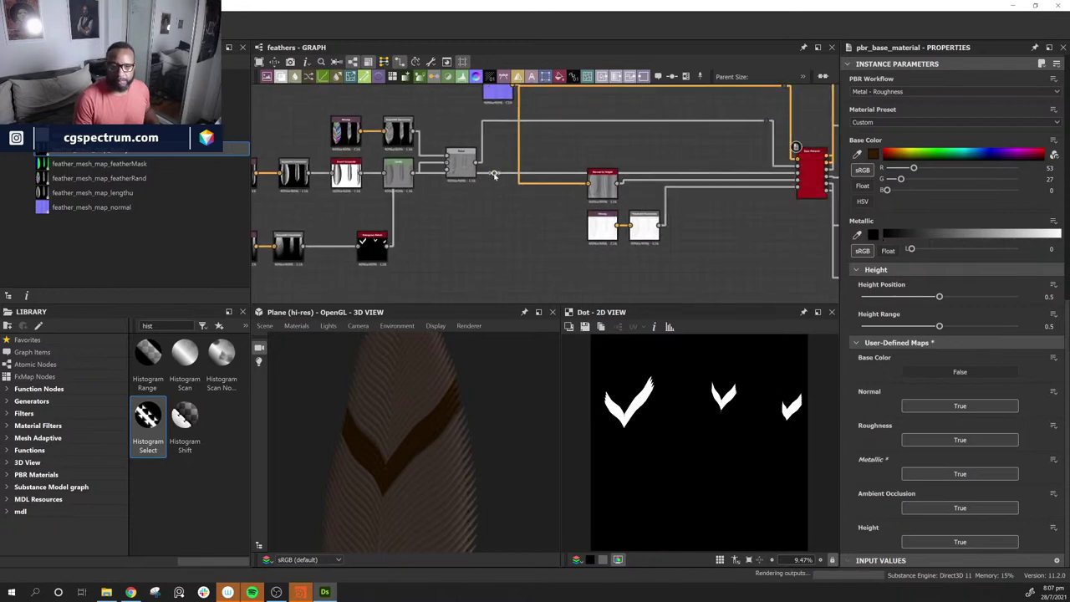
left_click_drag(495, 174, 771, 266)
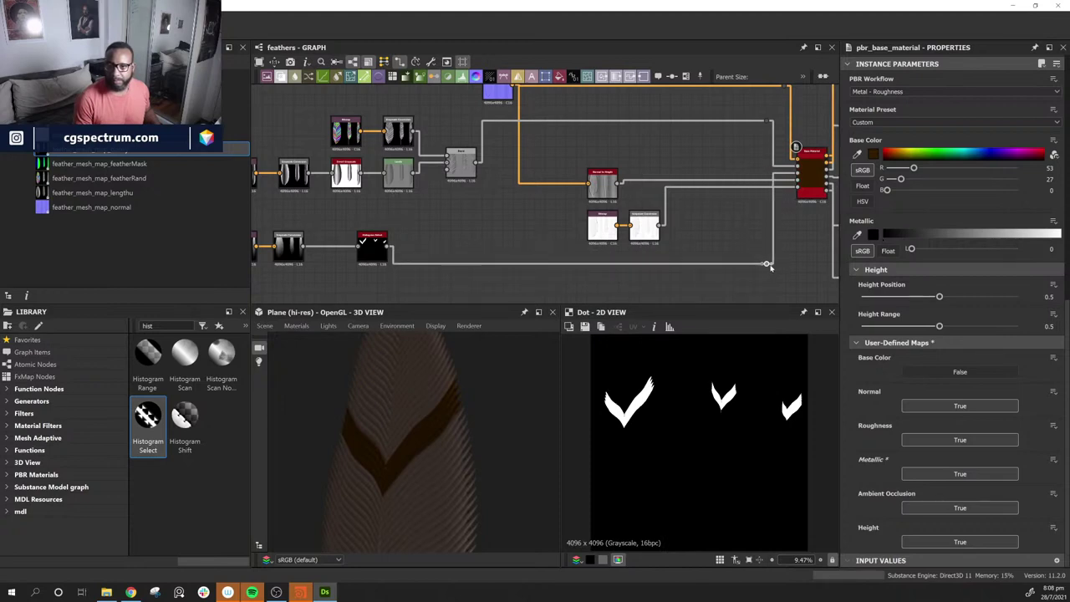
Step: Move the bboxy bitmap, Grayscale Conversion and Histogram Select nodes together so they line up with the rerouted metallic connection
middle_click_drag(340, 281, 319, 291)
middle_click_drag(574, 212, 756, 154)
left_click_drag(387, 253, 630, 200)
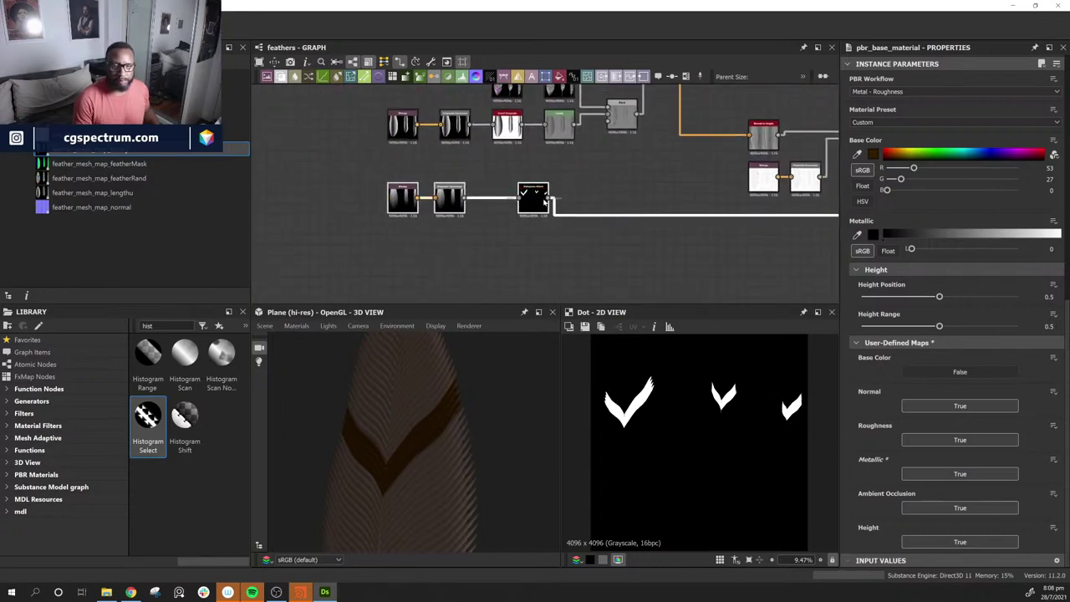
left_click_drag(532, 201, 556, 214)
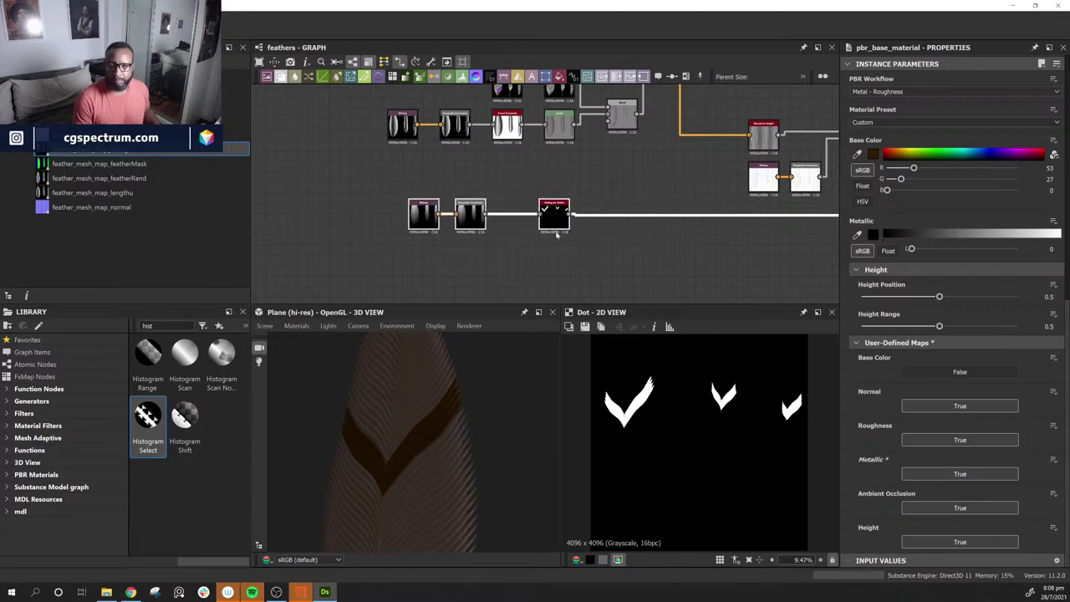
left_click(587, 254)
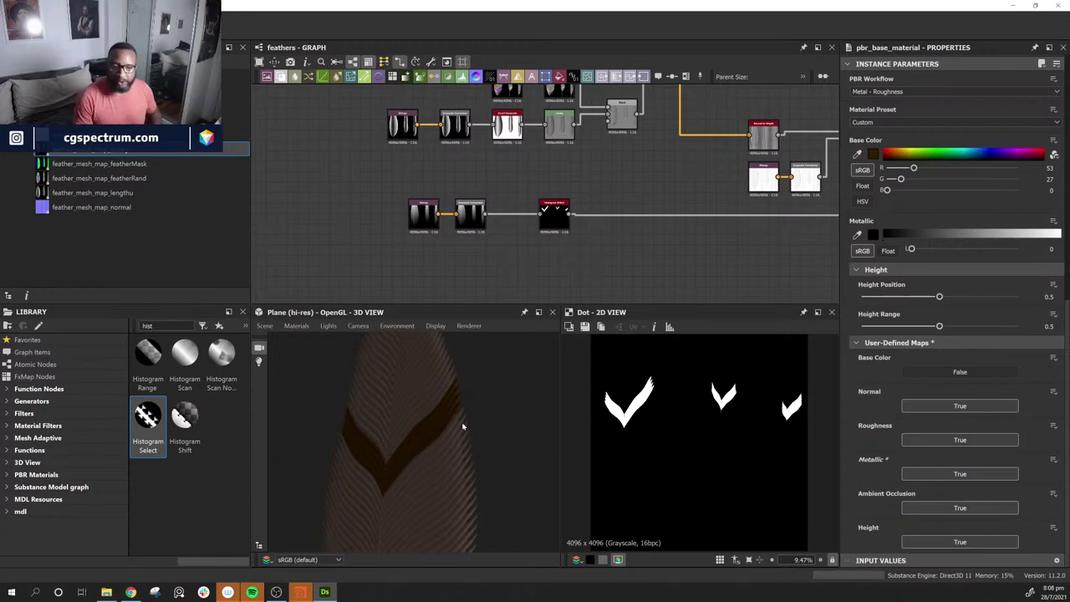
mouse_move(461, 426)
left_mouse_down()
mouse_move(429, 478)
mouse_move(466, 490)
mouse_move(448, 475)
mouse_move(478, 462)
mouse_move(480, 431)
left_mouse_up()
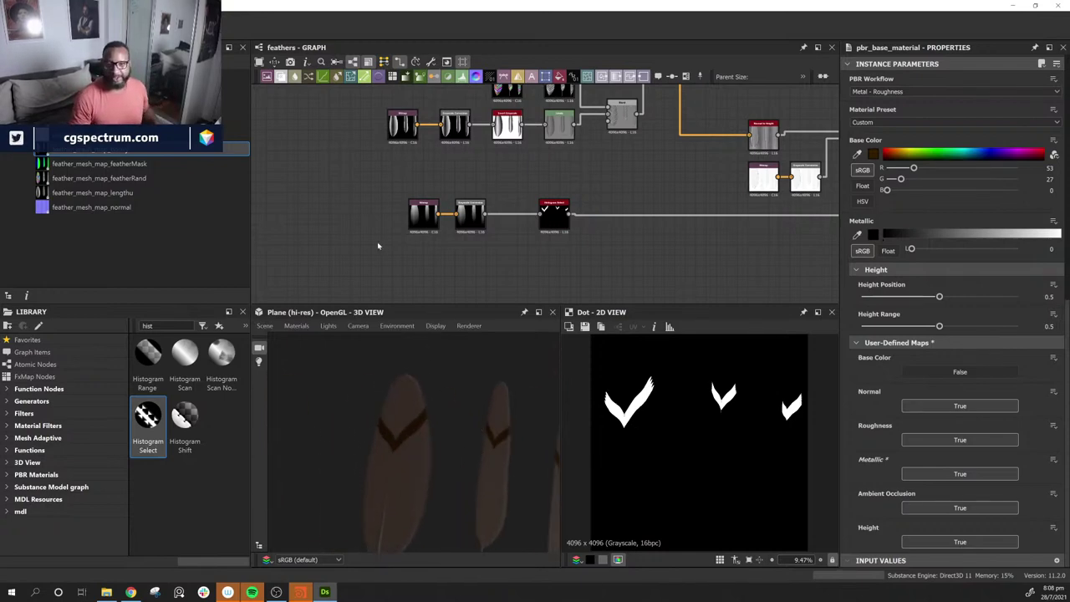
left_click_drag(314, 514, 414, 434)
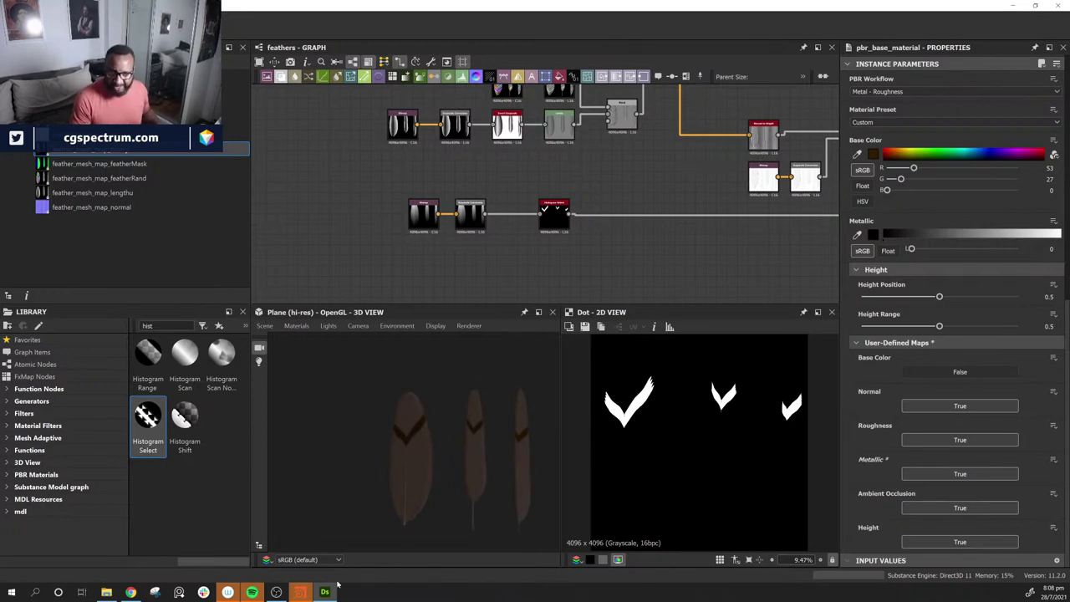
Step: Switch to Houdini, open the WINGS geometry network and examine how the feathers are layered across the whole wing
left_click(301, 591)
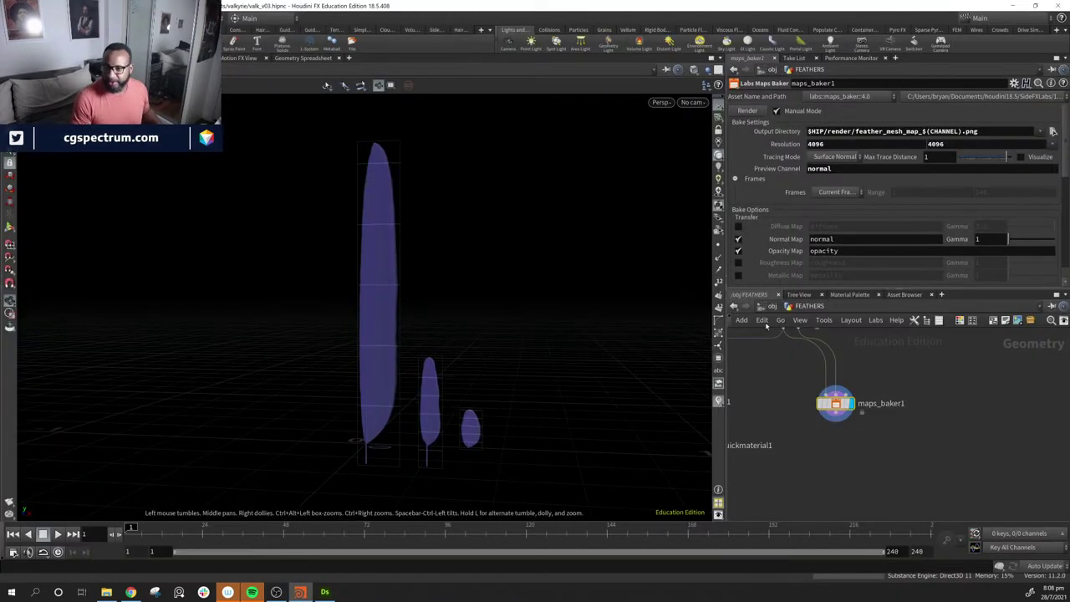
left_click(765, 308)
left_click(897, 471)
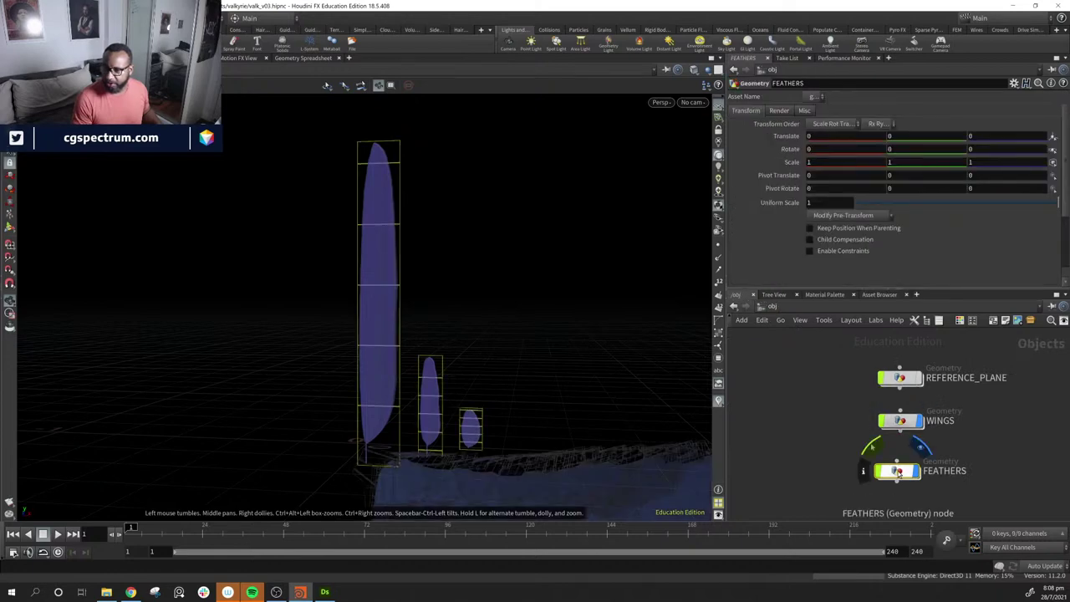
double_click(898, 471)
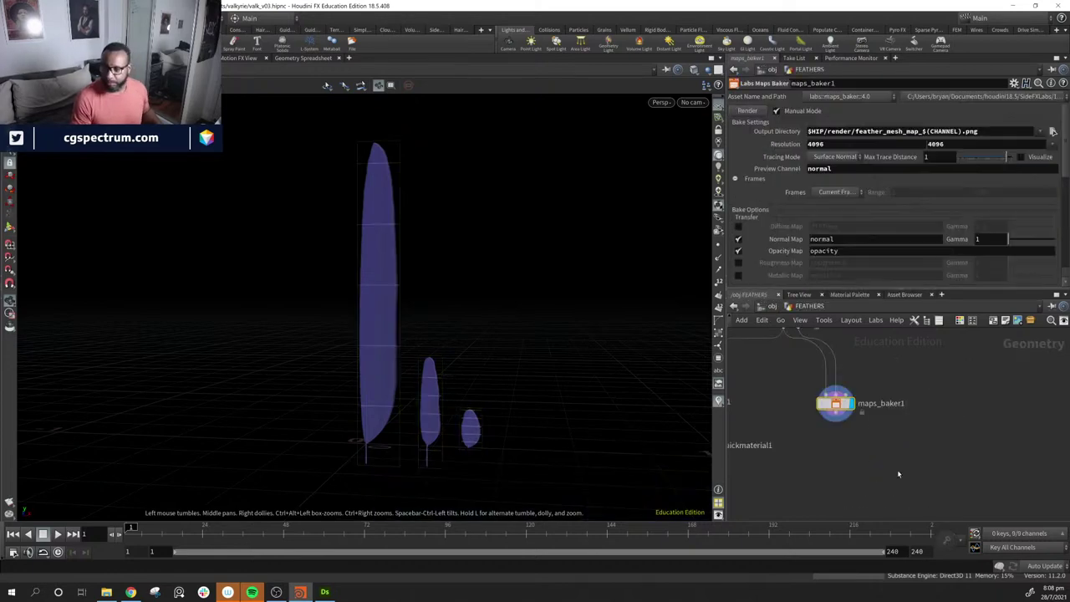
left_click(765, 307)
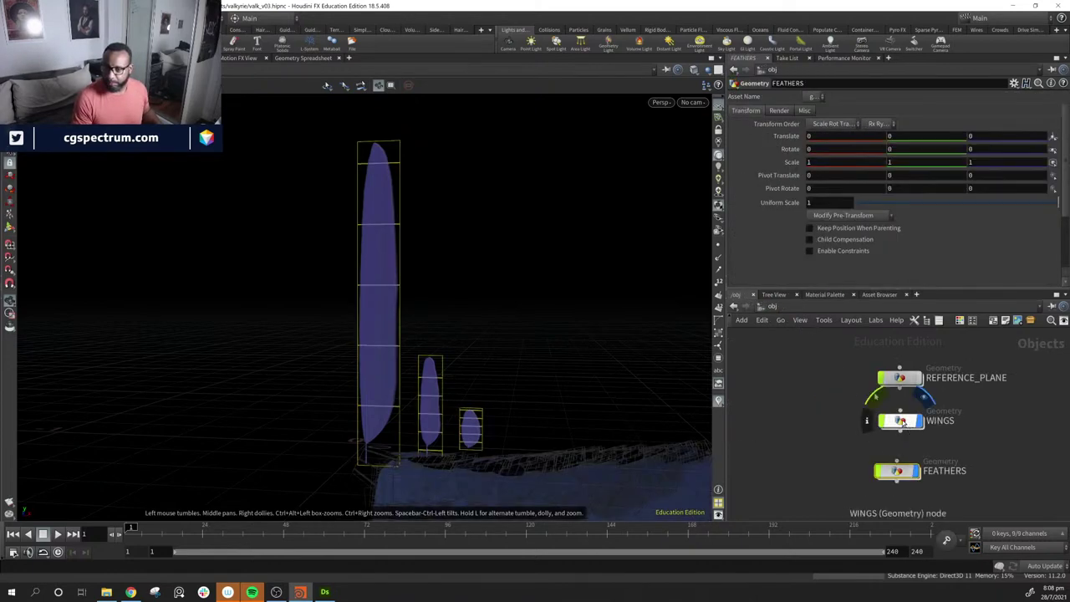
double_click(898, 423)
middle_click_drag(830, 501, 830, 509)
middle_click_drag(603, 422, 484, 264)
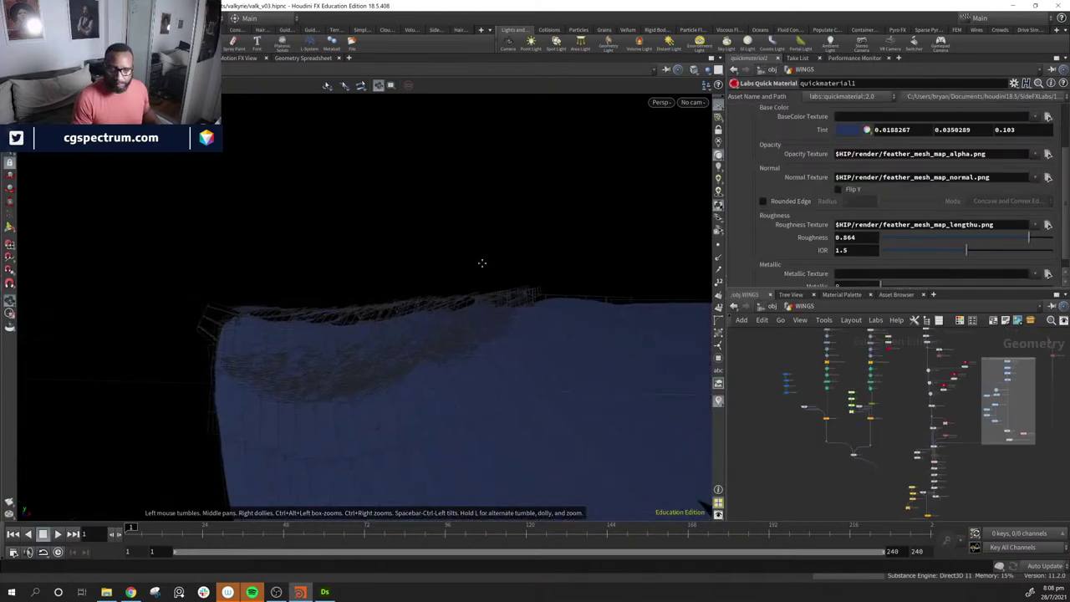
left_click_drag(483, 264, 563, 350)
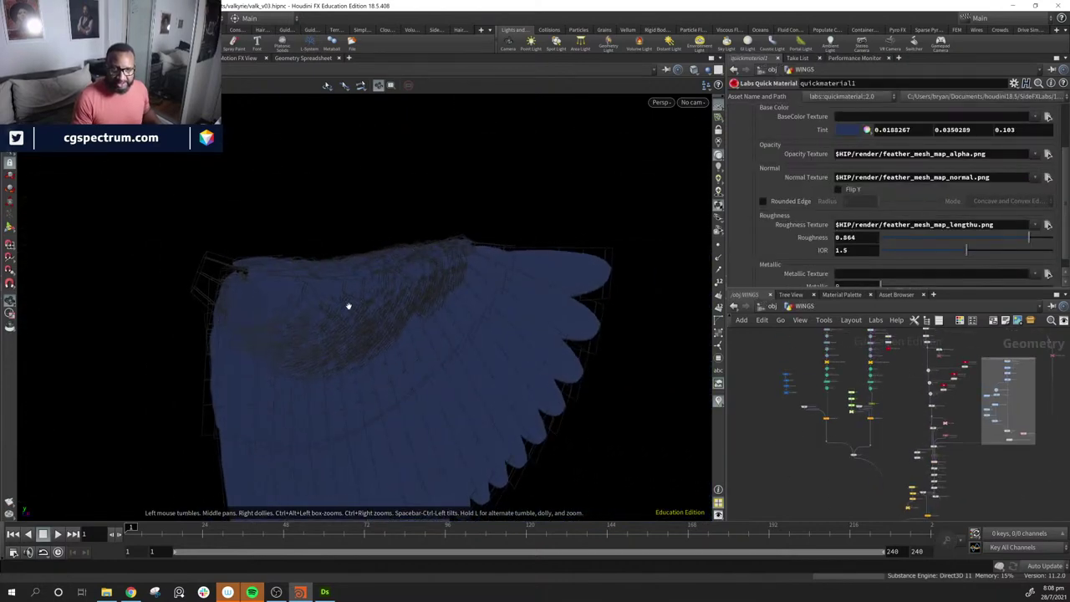
left_click_drag(369, 312, 383, 320)
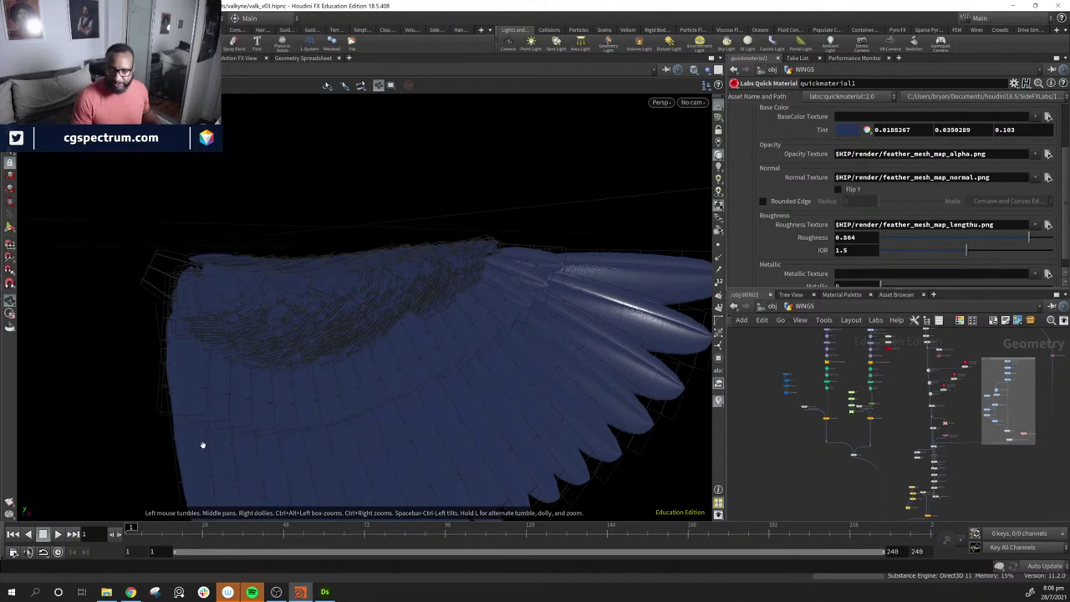
left_click_drag(657, 335, 528, 252)
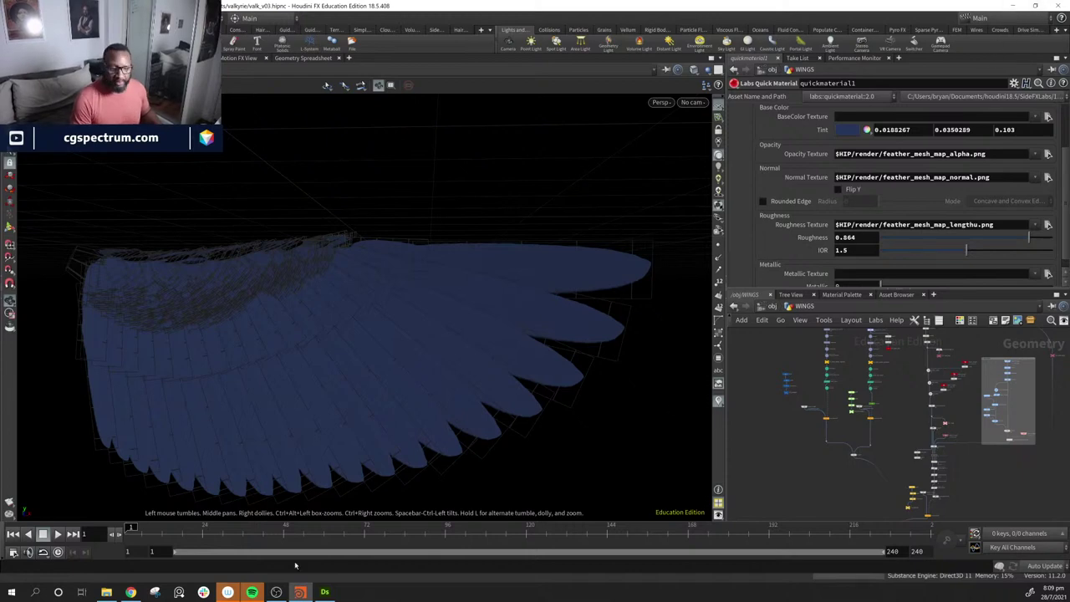
Step: Switch back to Substance Designer and set the Histogram Select Position to 0.93 and Range to 0.35 to mask the feather tips
left_click(324, 592)
middle_click_drag(581, 159, 548, 179)
middle_click_drag(457, 253, 626, 265)
scroll(733, 220, "down", 2)
scroll(738, 220, "up", 3)
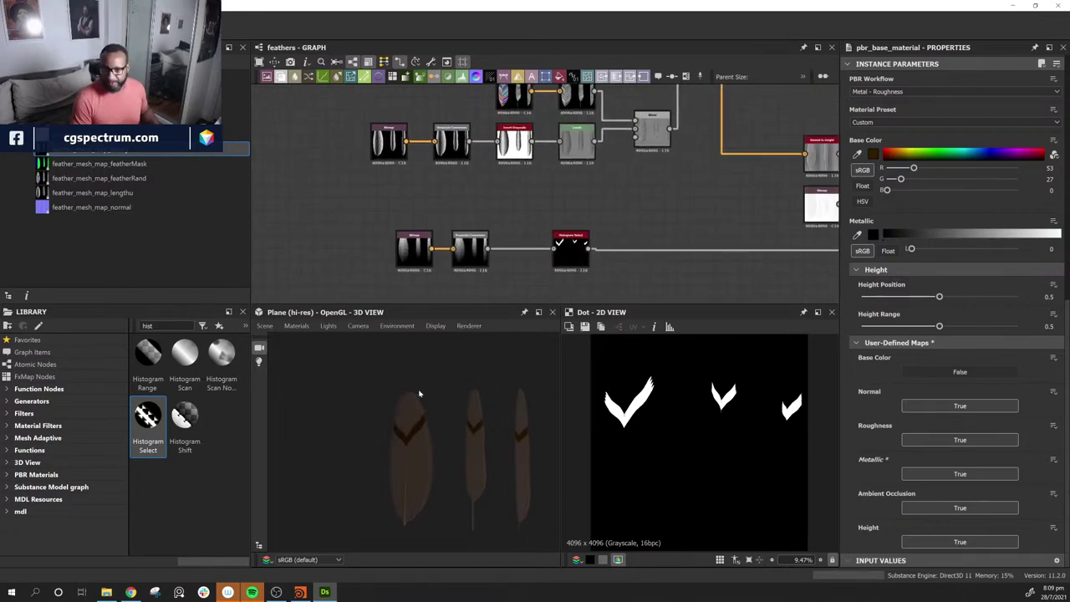
left_click(571, 247)
left_click_drag(953, 486, 969, 485)
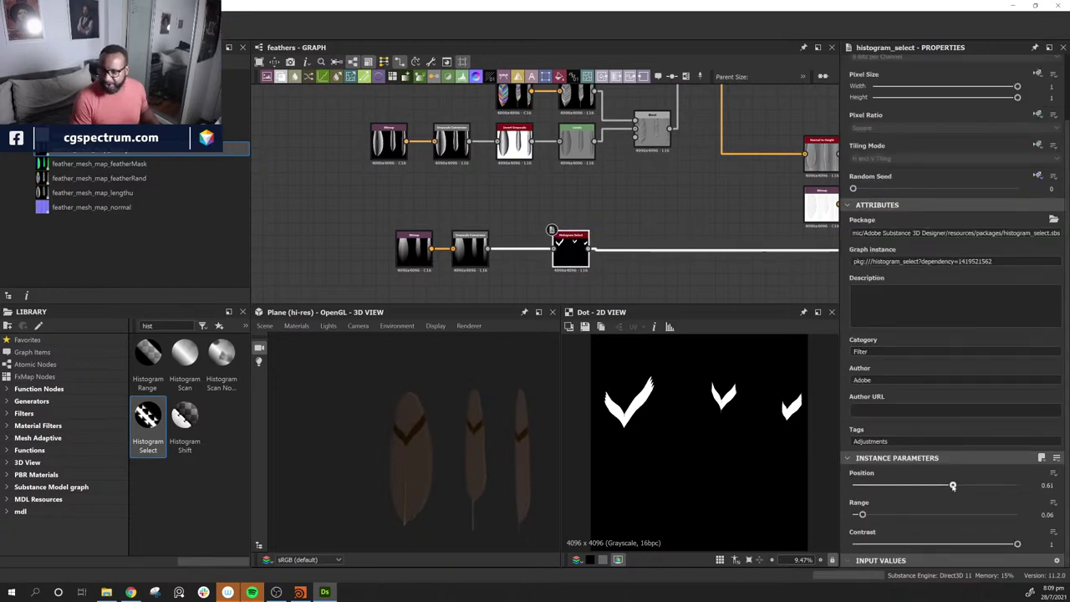
left_click(1002, 485)
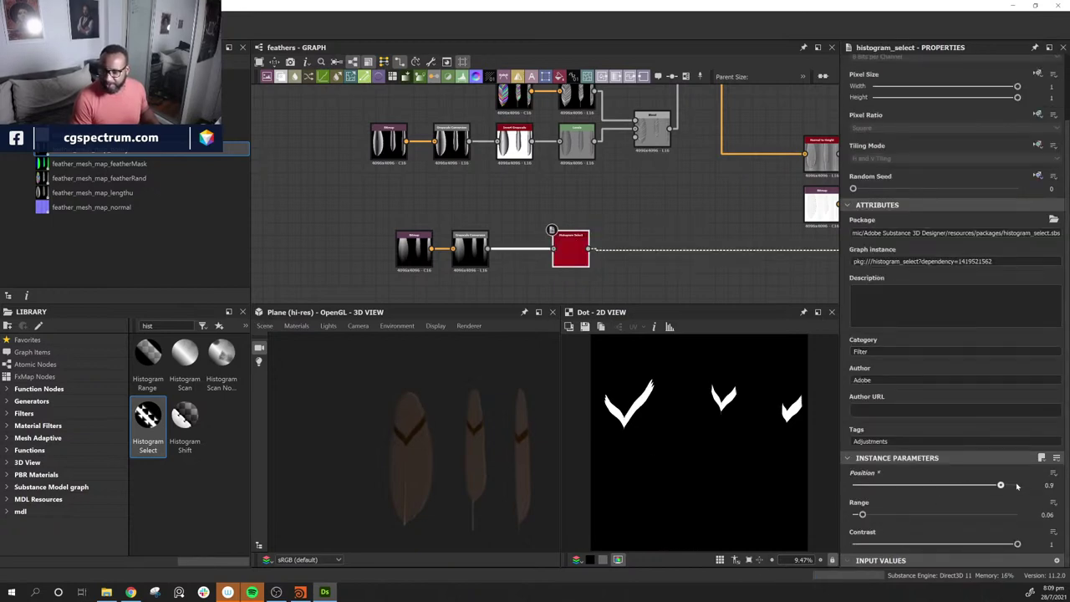
left_click(1018, 486)
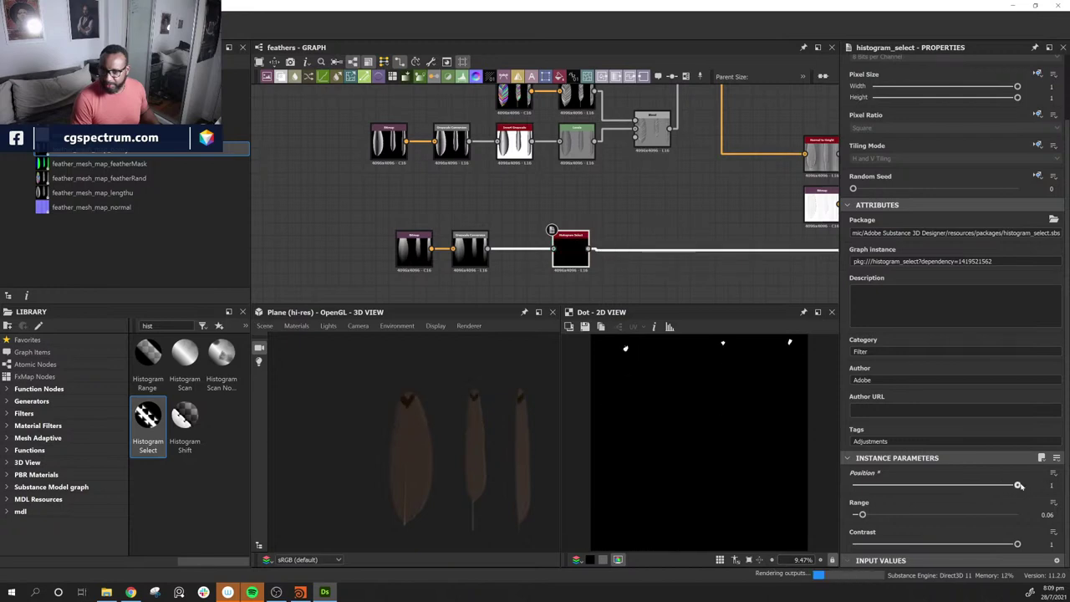
left_click_drag(1017, 485, 1008, 486)
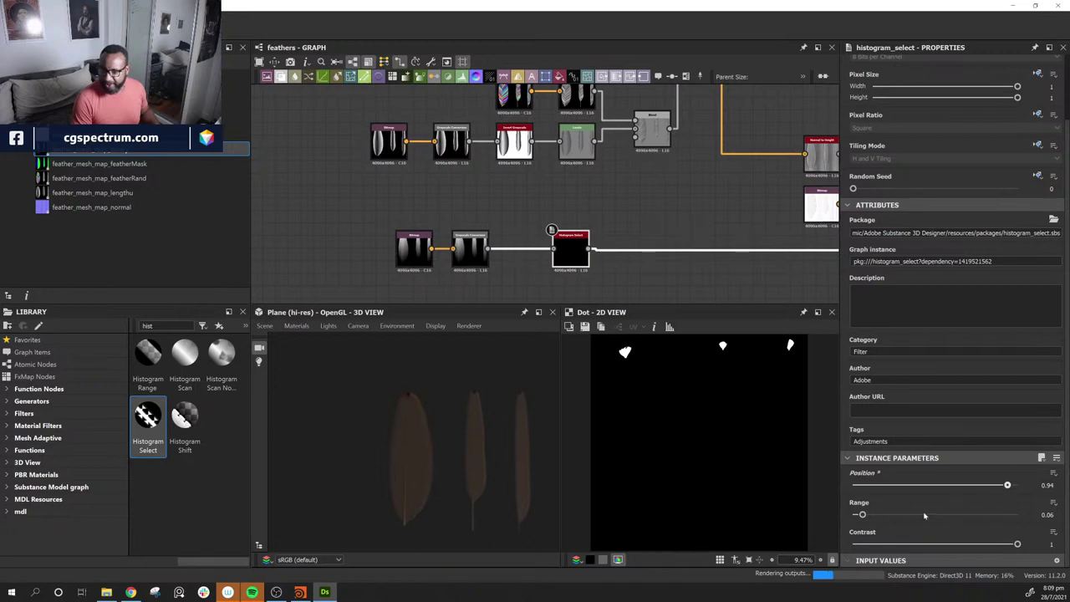
left_click_drag(863, 515, 905, 520)
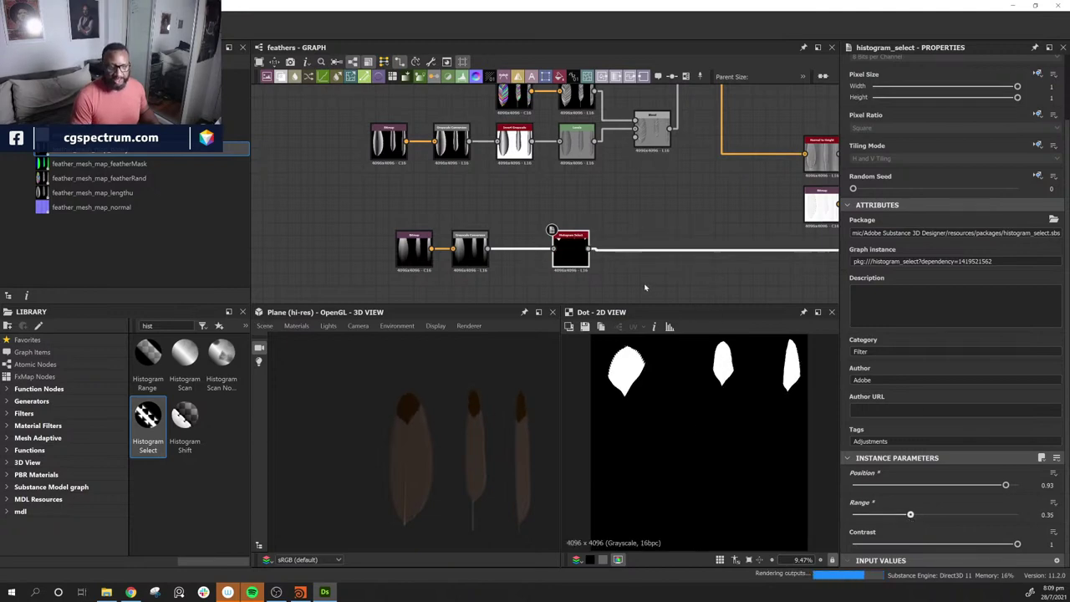
Step: Raise the Histogram Select node and duplicate it below, with the copy fed by the same Grayscale Conversion node
middle_click_drag(645, 287, 545, 307)
left_click_drag(473, 273, 473, 228)
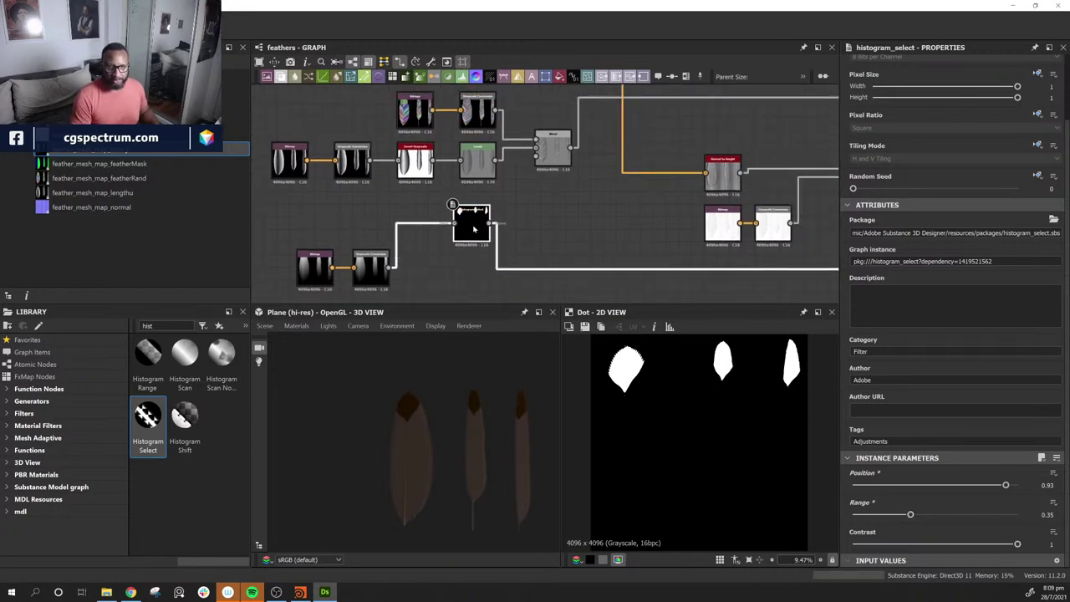
middle_click_drag(524, 300, 494, 227)
middle_click_drag(448, 184, 483, 194)
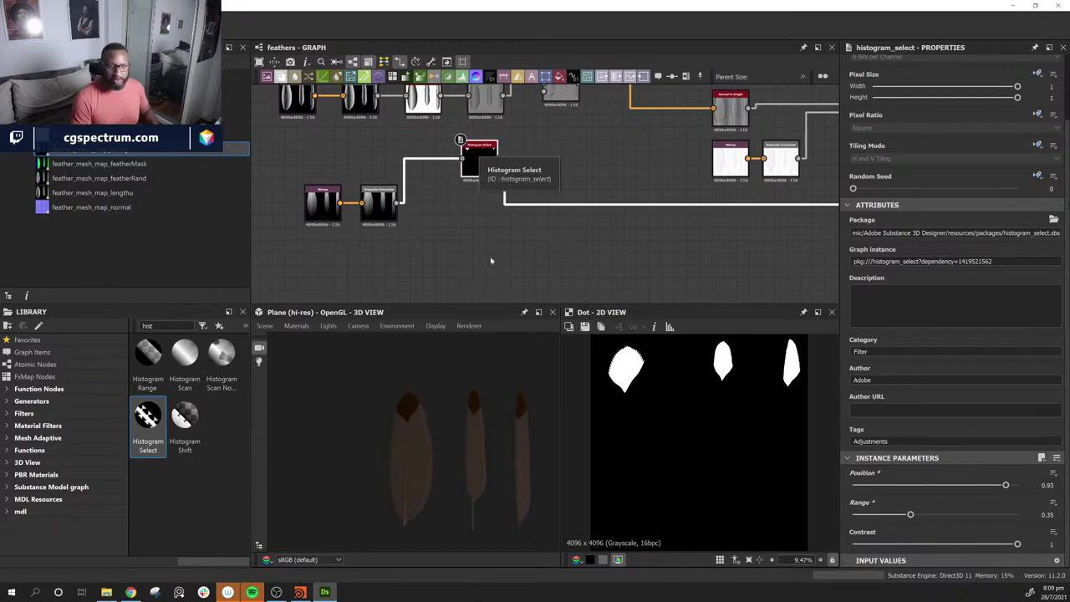
left_click(465, 247)
key("ctrl+v")
left_click_drag(548, 179, 462, 241)
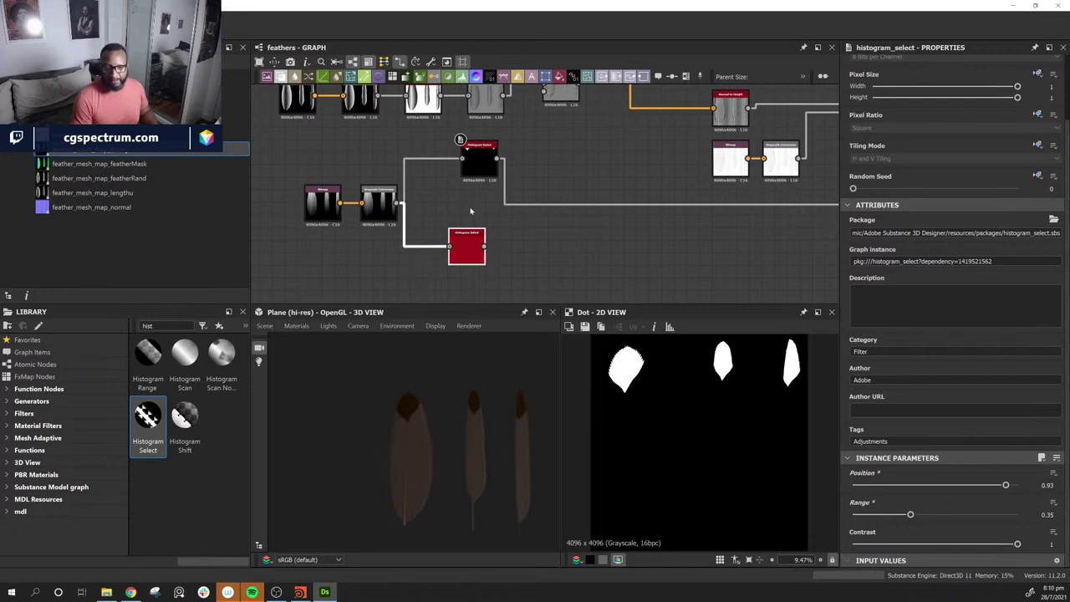
Step: Stack the two Histogram Select nodes closely in one column beside the Grayscale Conversion node
left_click_drag(473, 249, 473, 231)
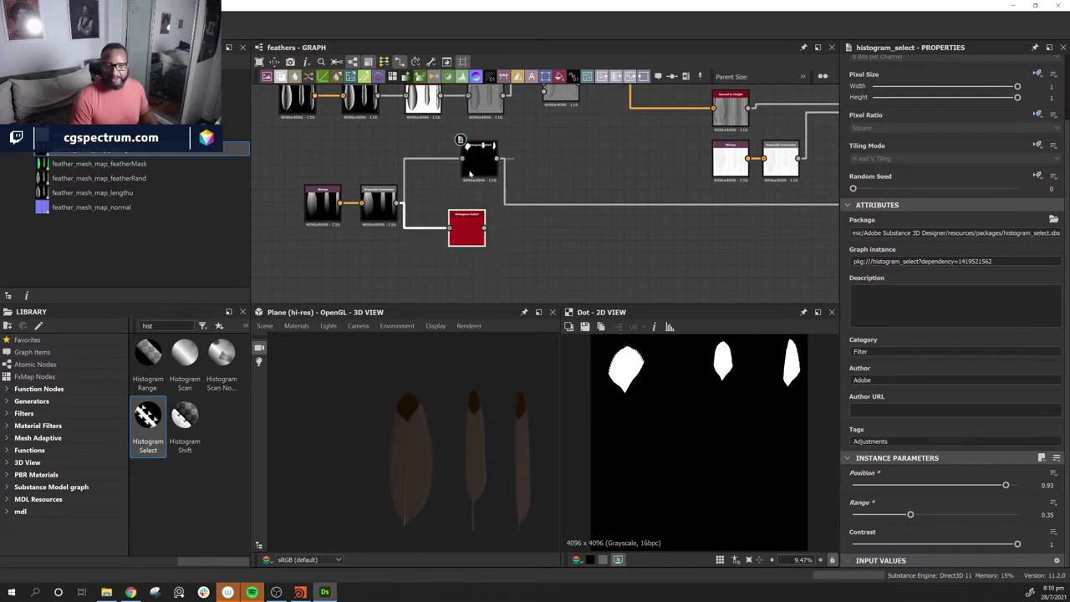
left_click_drag(480, 158, 467, 170)
left_click_drag(469, 234, 468, 229)
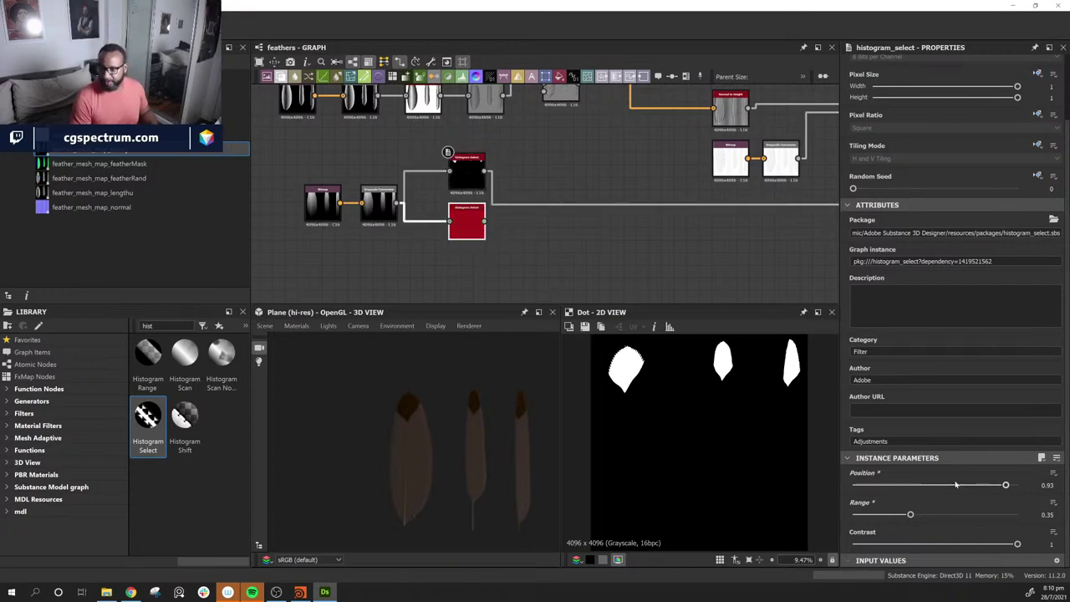
Step: Set the duplicated Histogram Select's Range to 0.18 and Position to 0.64 to mask a band below the feather tips
double_click(466, 221)
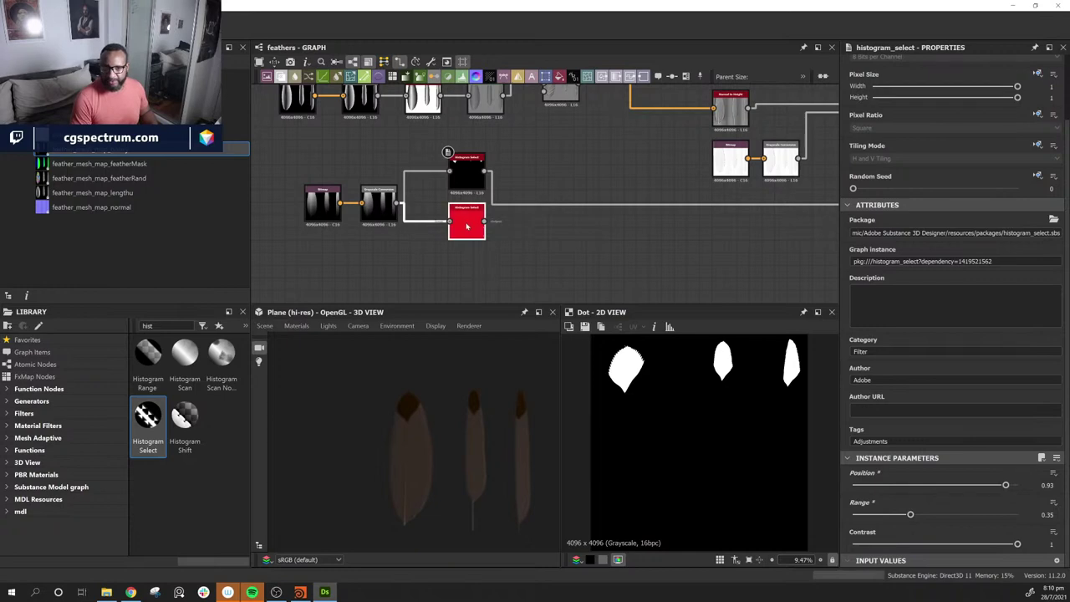
left_click_drag(911, 516, 883, 516)
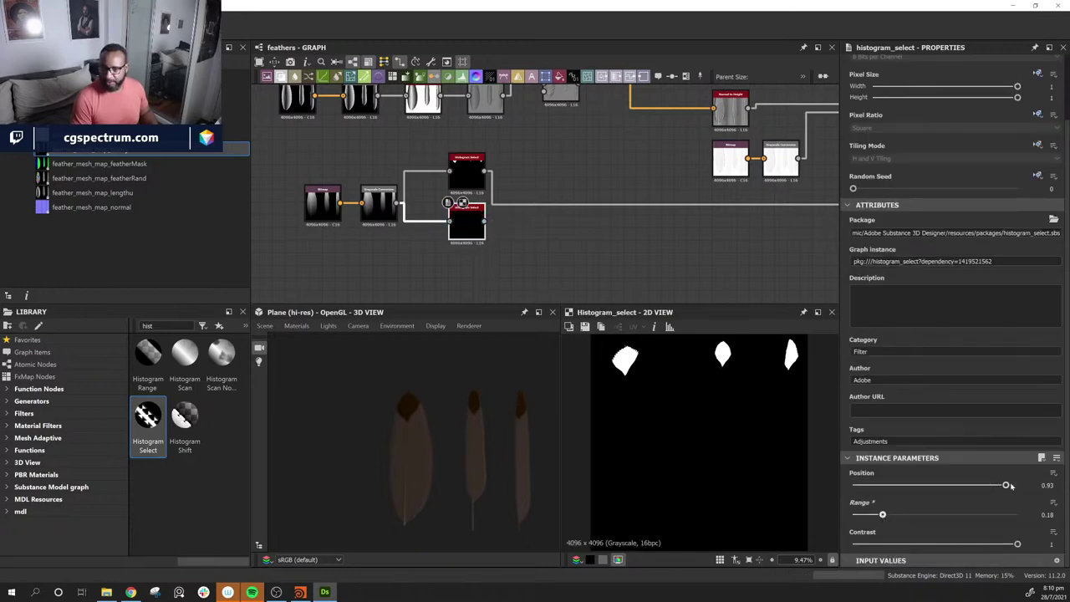
left_click_drag(1008, 485, 959, 488)
middle_click_drag(543, 231, 487, 280)
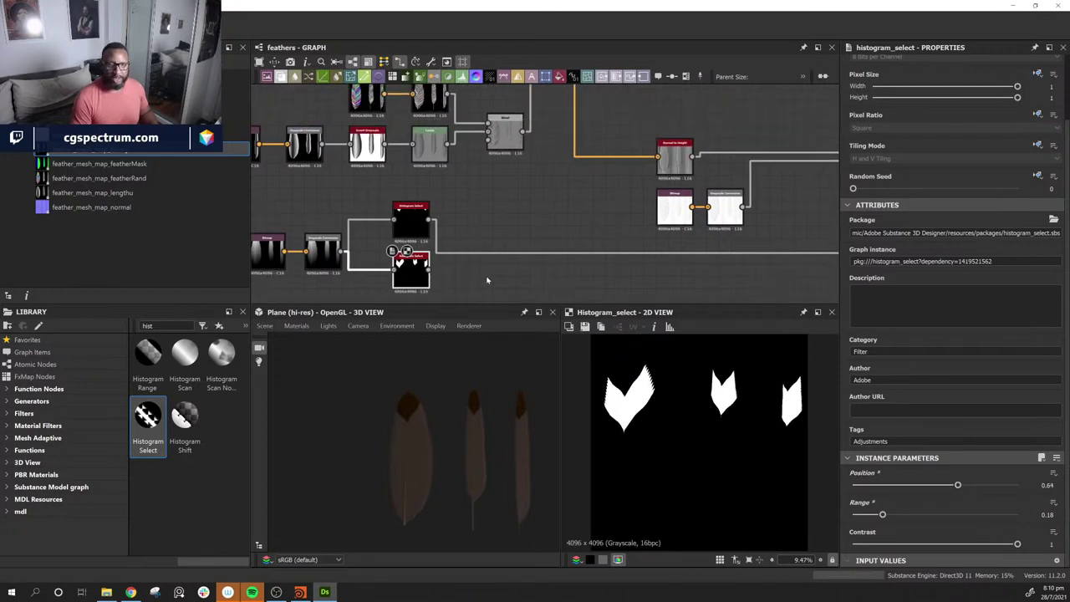
middle_click_drag(490, 207, 461, 199)
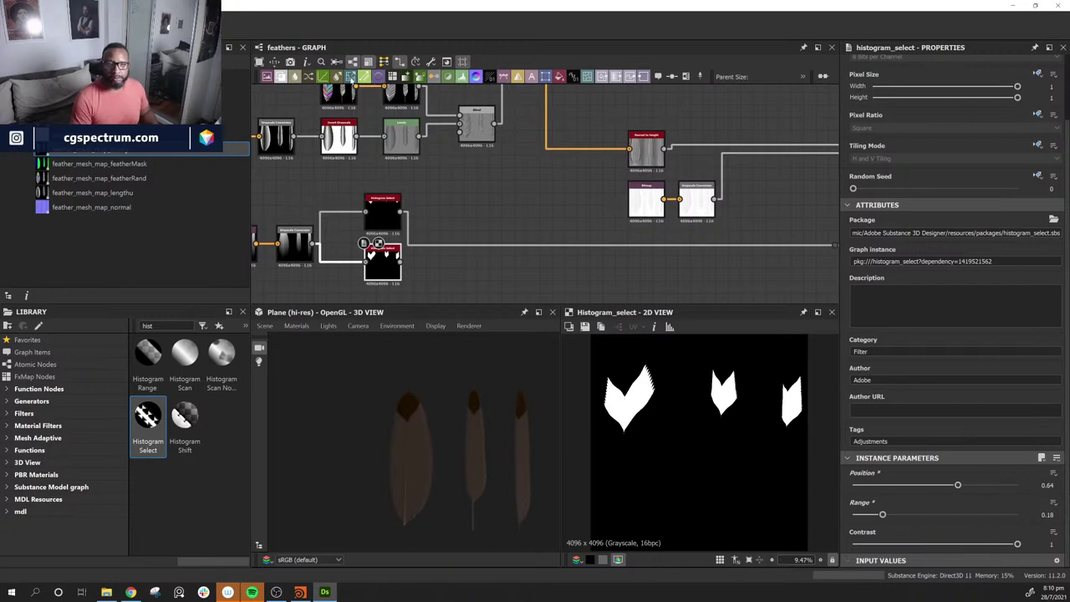
Step: Add a Blend node beside the two Histogram Select nodes
left_click(481, 215)
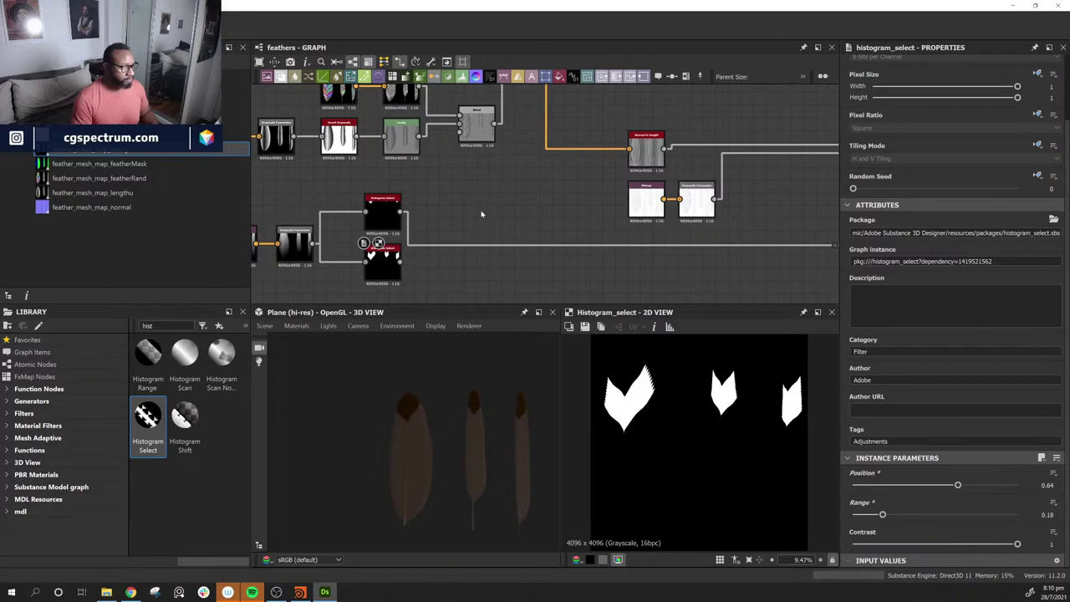
key("space")
type("me")
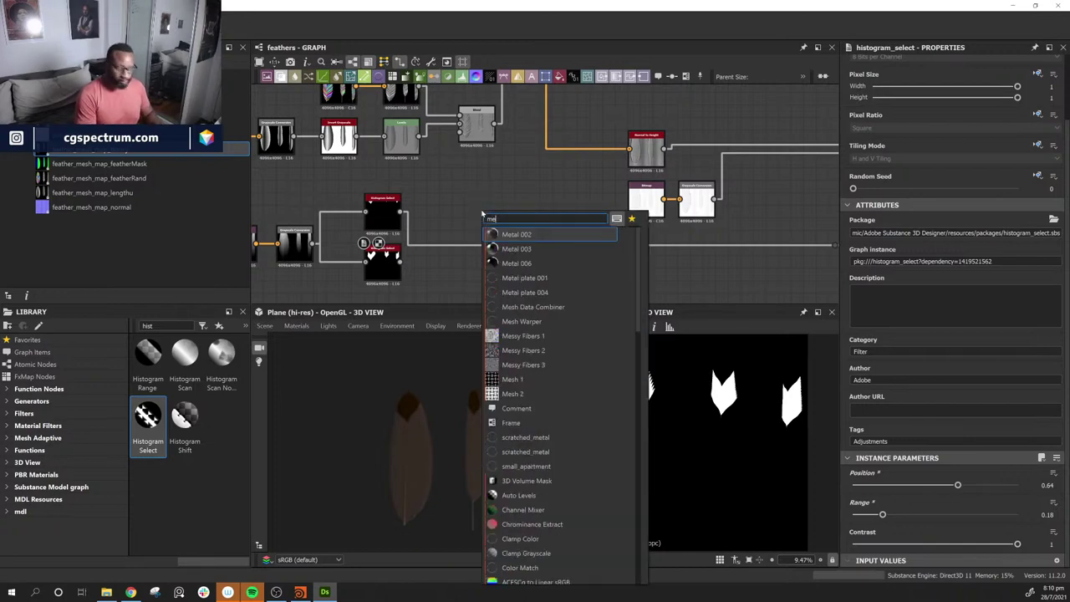
type("r")
key("BackSpace")
key("BackSpace")
key("BackSpace")
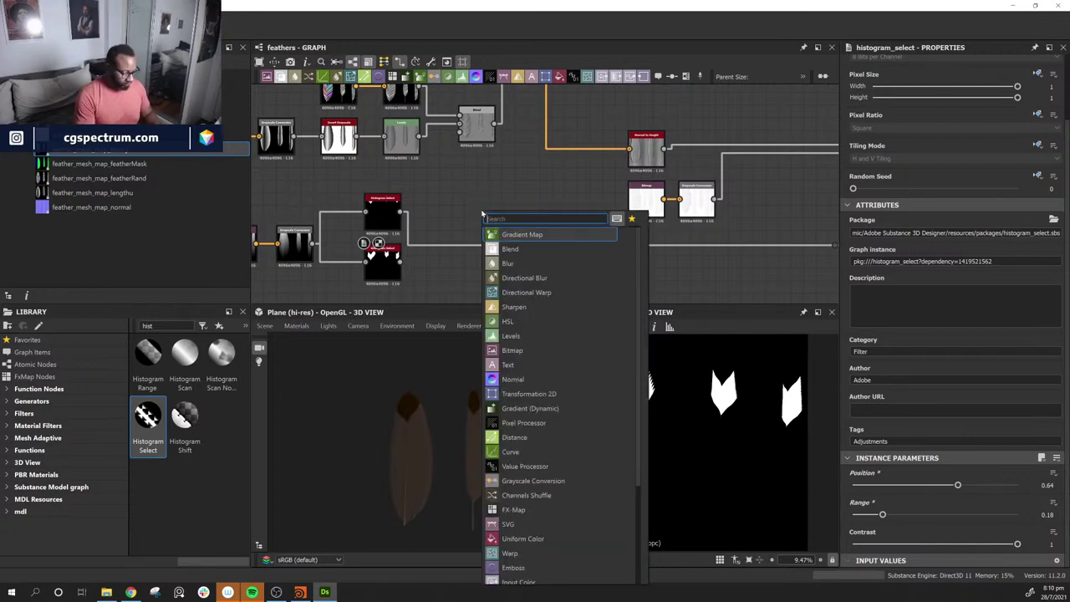
type("bl")
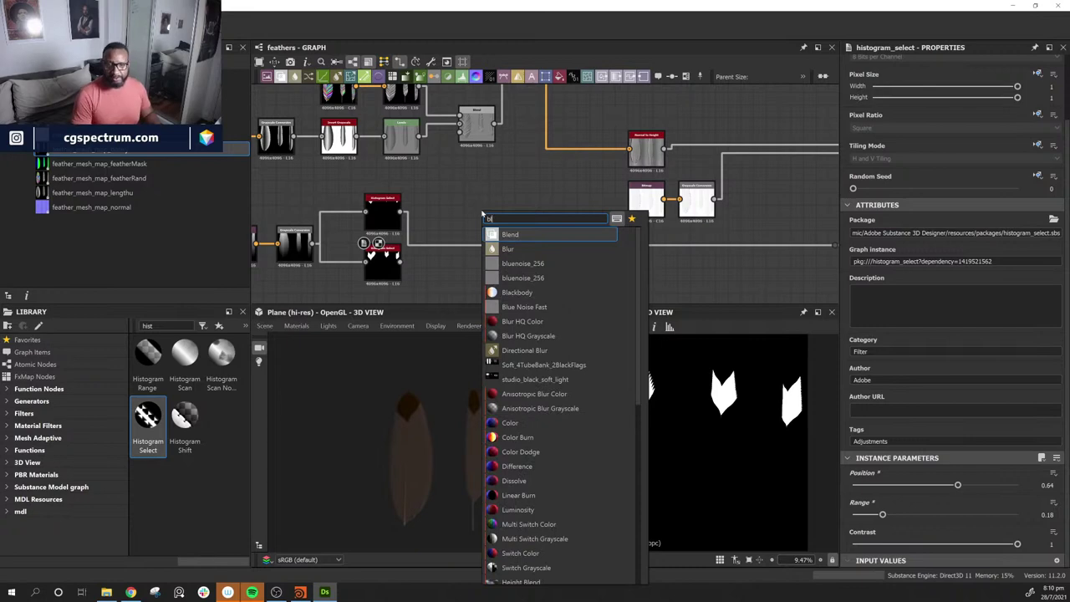
key("Return")
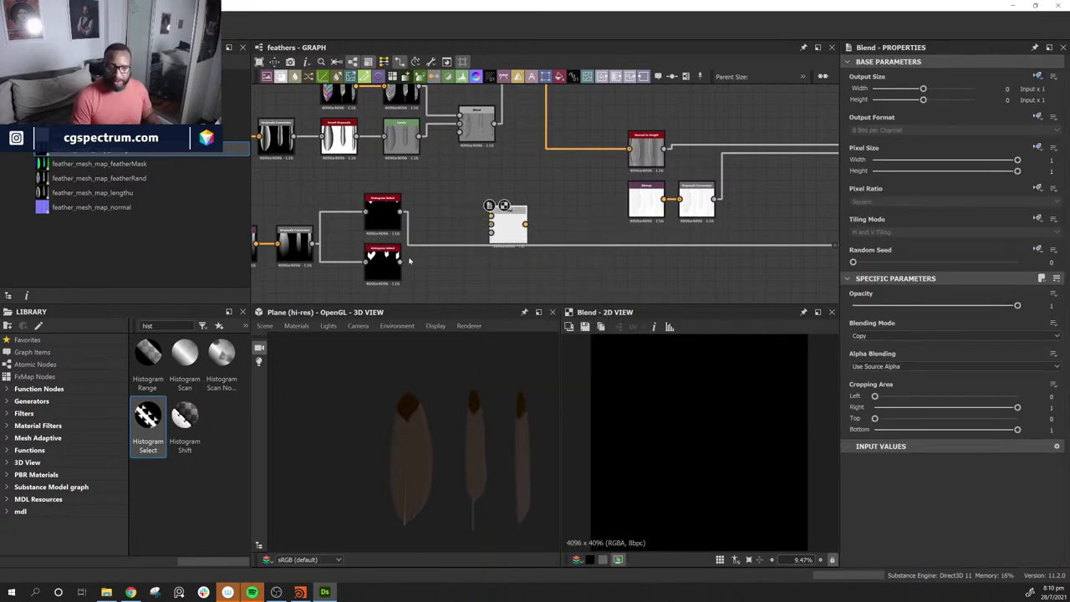
Step: Connect the upper Histogram Select to the Blend's foreground and the lower one to its background, with the Blend placed below the long wire
left_click_drag(402, 261, 492, 224)
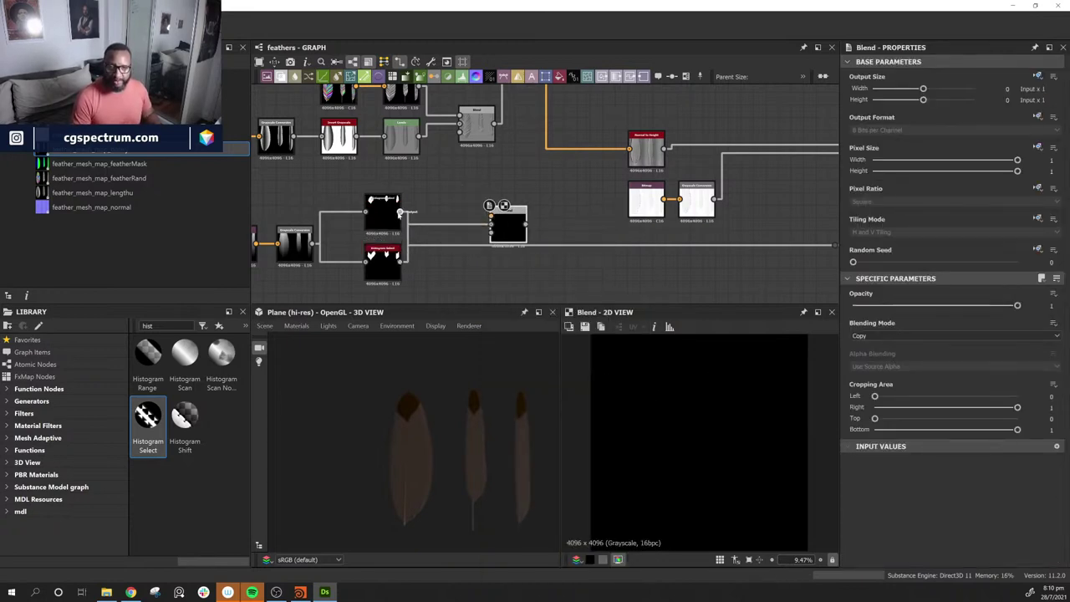
left_click_drag(399, 212, 499, 274)
middle_click_drag(486, 287, 526, 276)
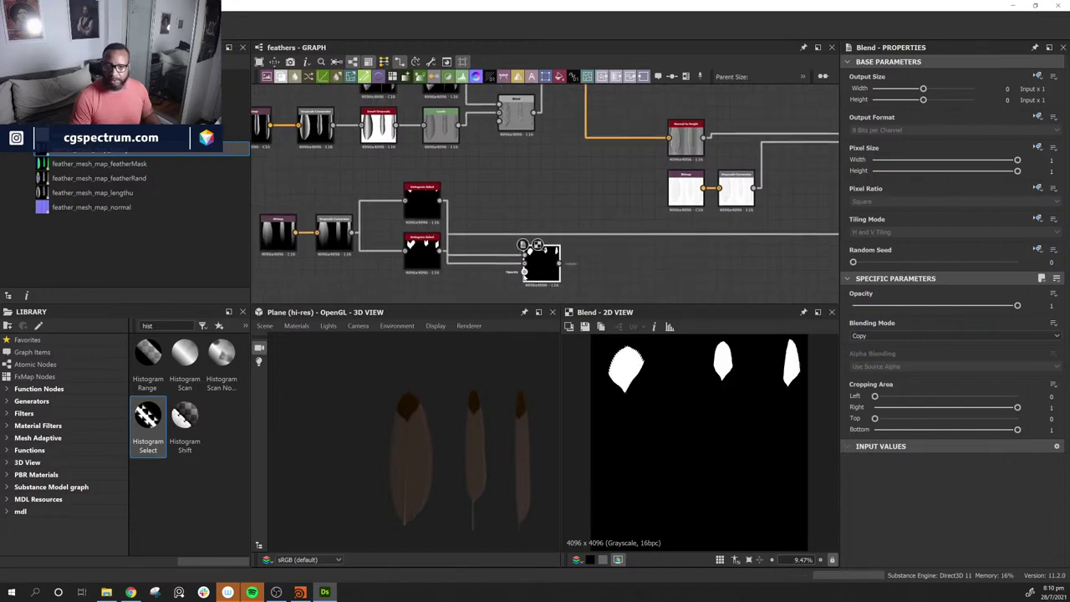
Step: Set the new Blend node's Blending Mode to Add (Linear Dodge) to combine the tip and band masks
left_click(907, 336)
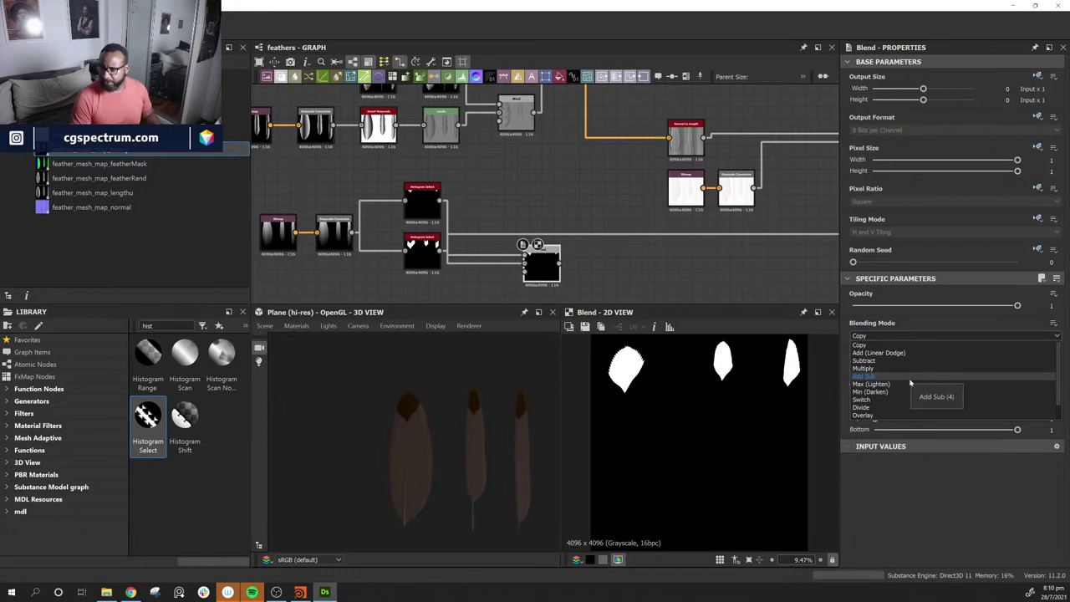
left_click(912, 354)
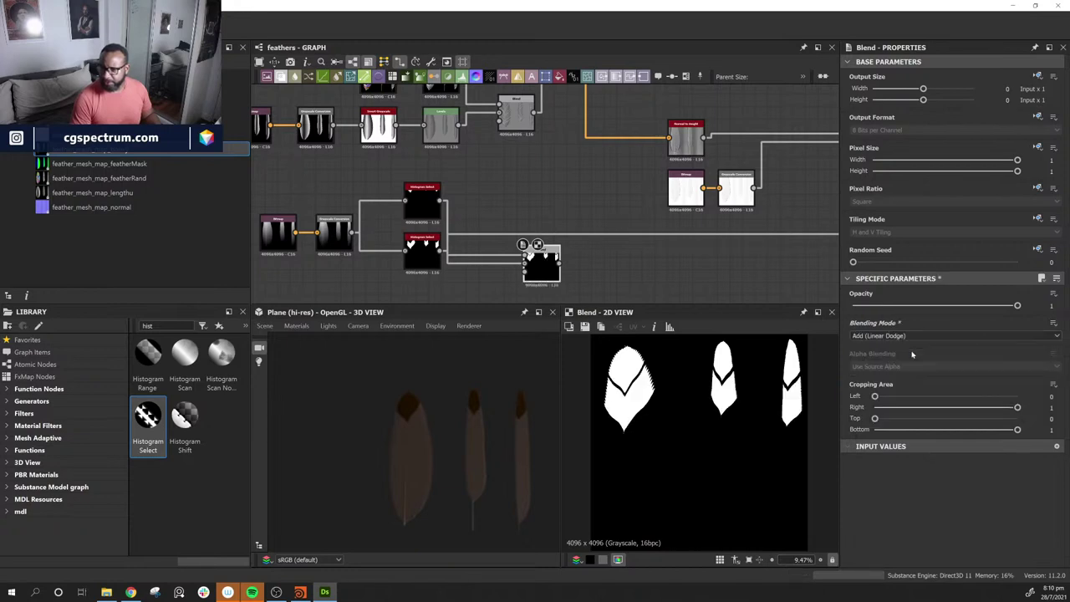
middle_click_drag(569, 268, 634, 251)
scroll(670, 291, "up", 3)
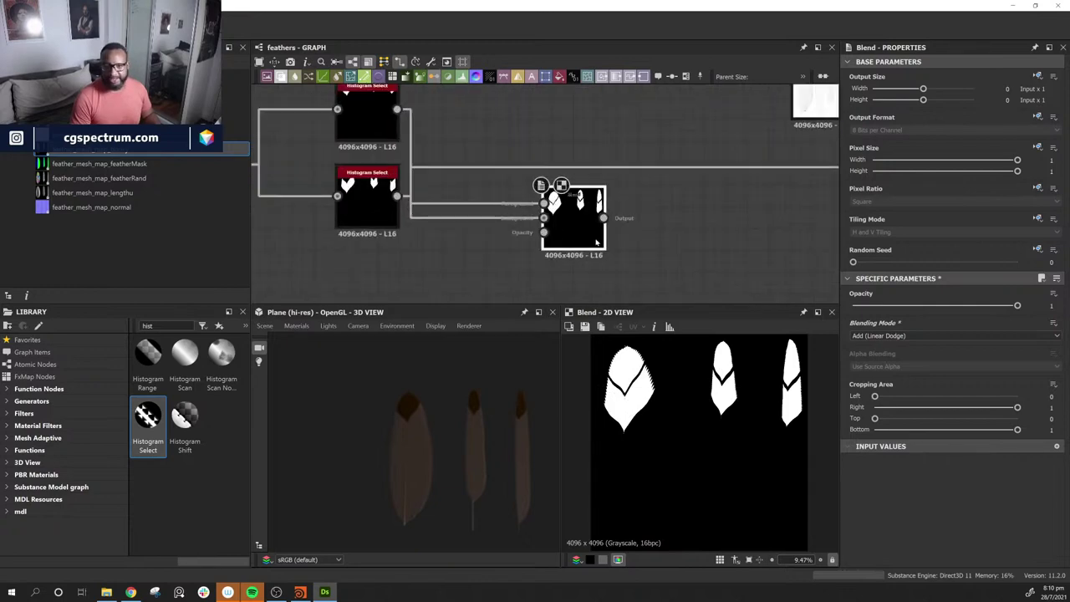
Step: Move the Blend node further from the masks and lower the second Histogram Select so it lines up with it
left_click_drag(567, 232, 599, 241)
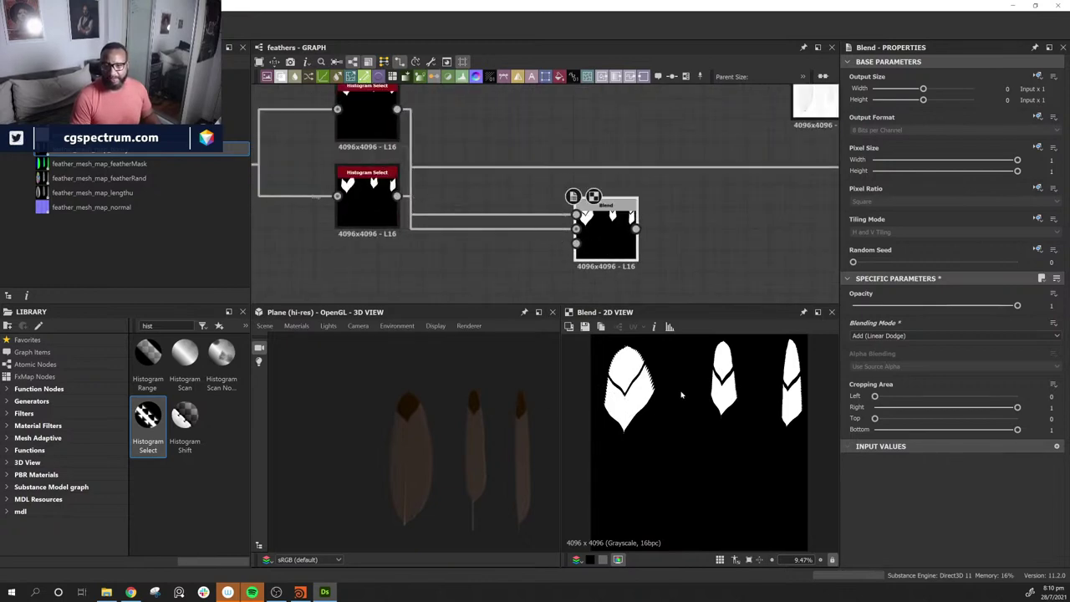
left_click_drag(362, 206, 362, 240)
left_click(362, 240)
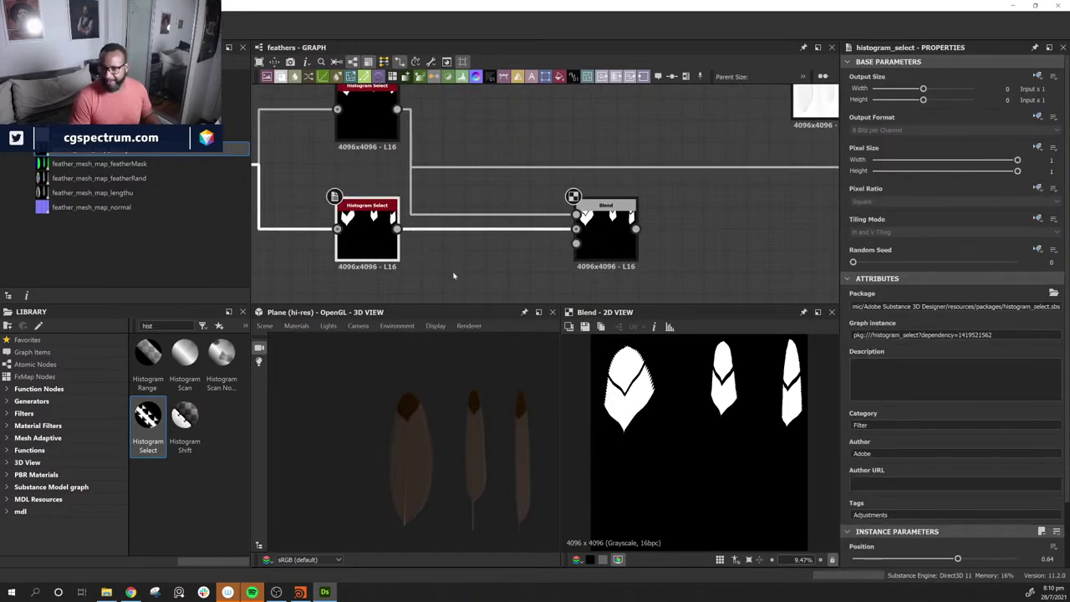
left_click(589, 225)
Step: Narrow the lower Histogram Select's band to a Range of 0.1 and shift the node slightly away from the Blend node
left_click(368, 230)
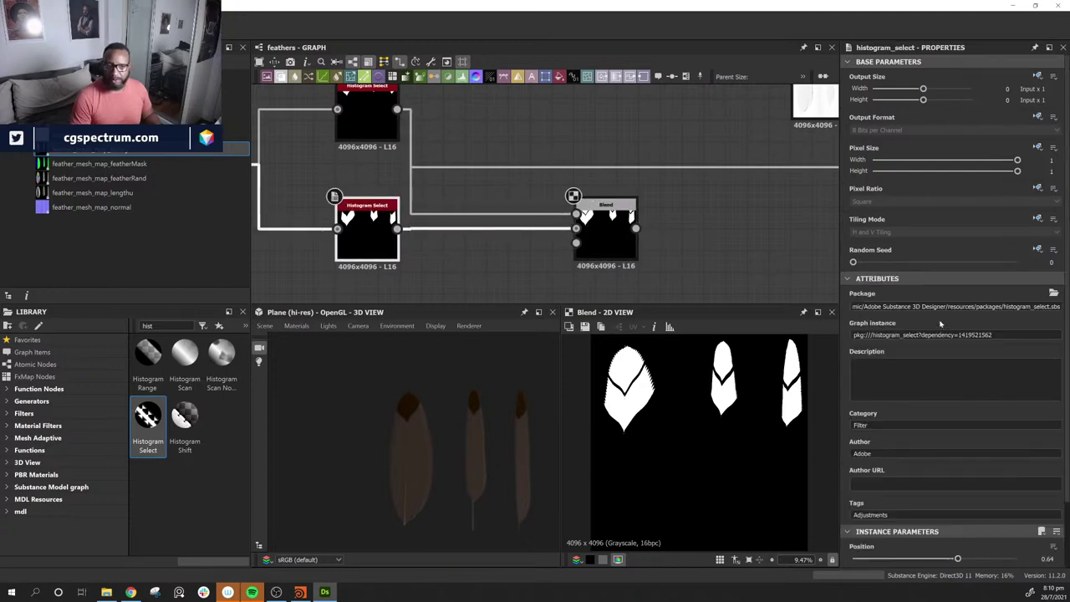
scroll(923, 478, "down", 2)
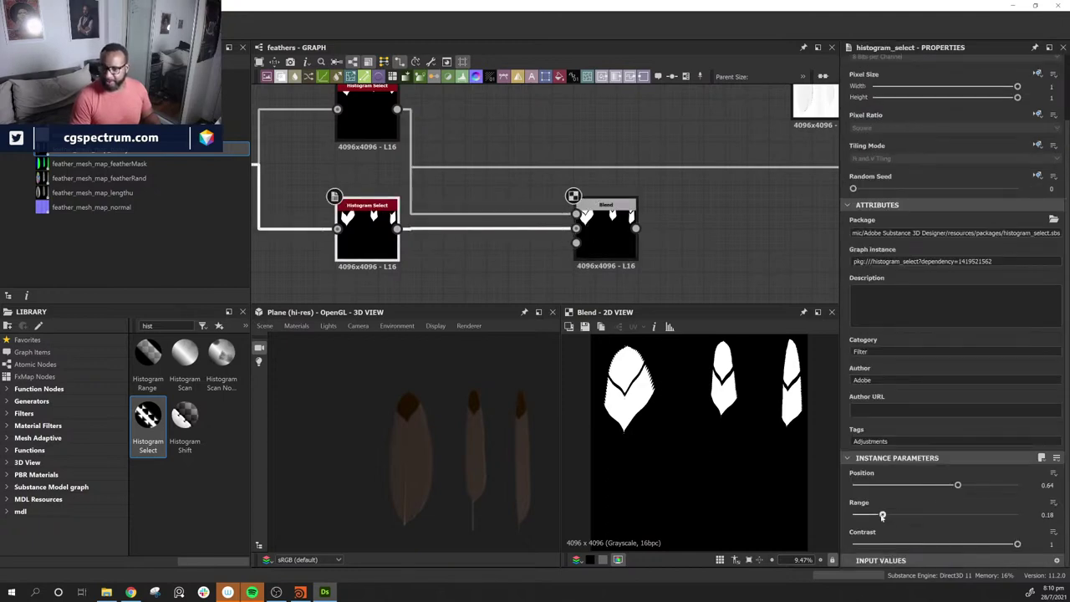
mouse_move(882, 516)
left_mouse_down()
mouse_move(865, 516)
mouse_move(870, 523)
left_mouse_up()
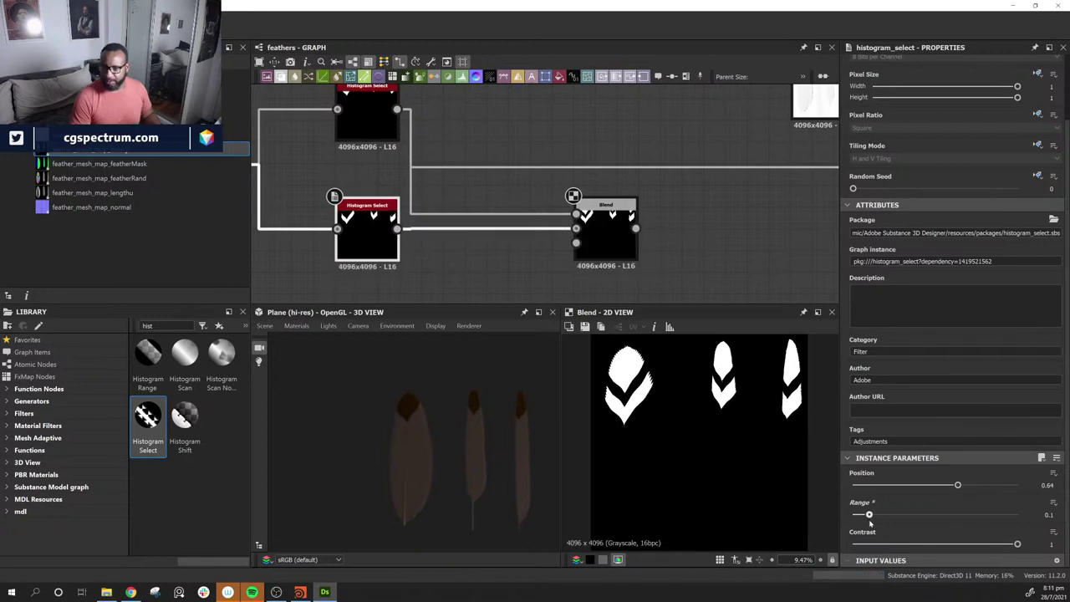
middle_click_drag(466, 267, 571, 250)
left_click_drag(475, 229, 454, 230)
middle_click_drag(627, 260, 574, 218)
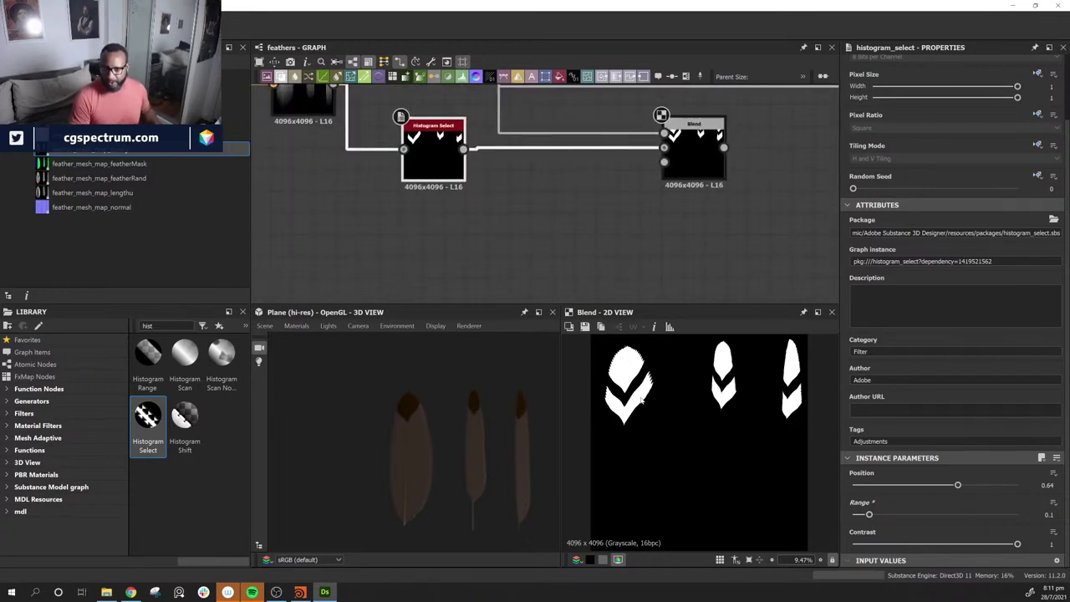
middle_click_drag(566, 220, 475, 237)
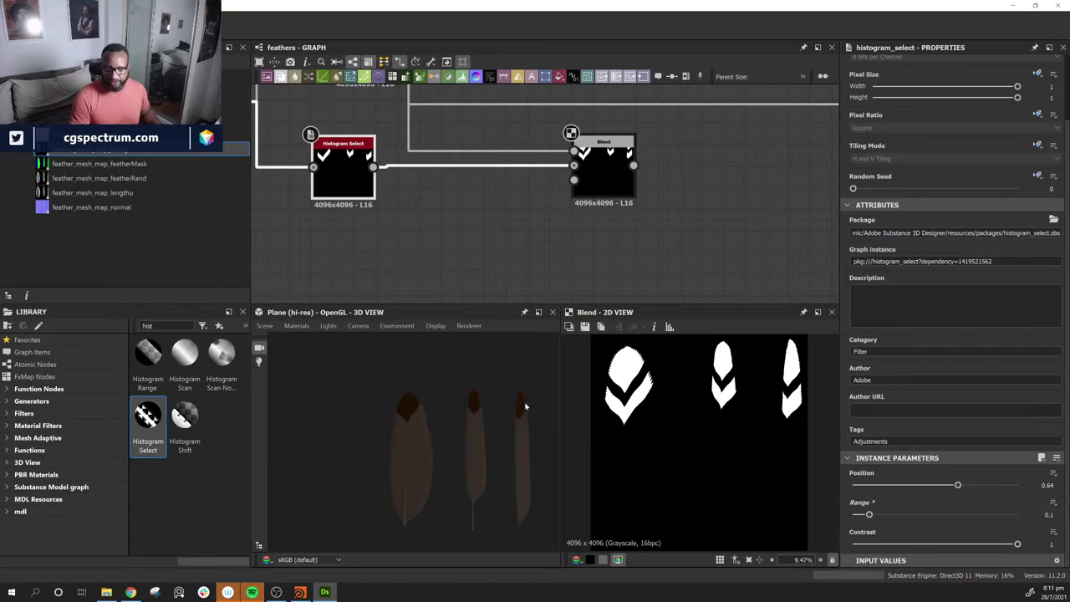
Step: Duplicate the lower Histogram Select node to start a third mask from the same Grayscale Conversion input
middle_click_drag(432, 212, 527, 159)
left_click(409, 115)
key("ctrl+d")
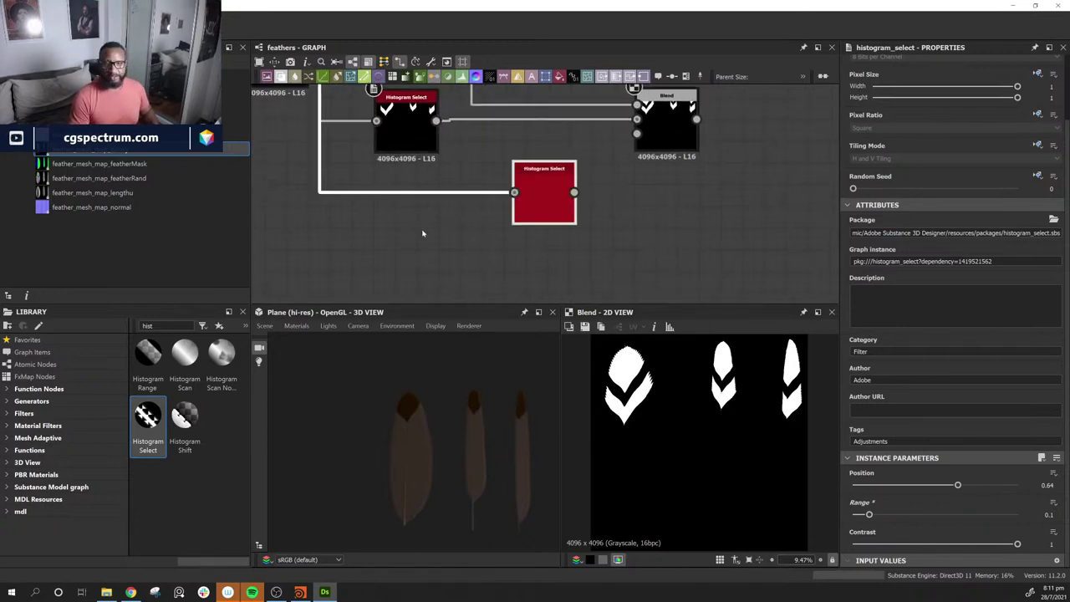
Step: Place the newly added Histogram Select node directly below the Blend node in the feathers graph
left_click_drag(549, 169, 673, 195)
middle_click_drag(673, 195, 445, 217)
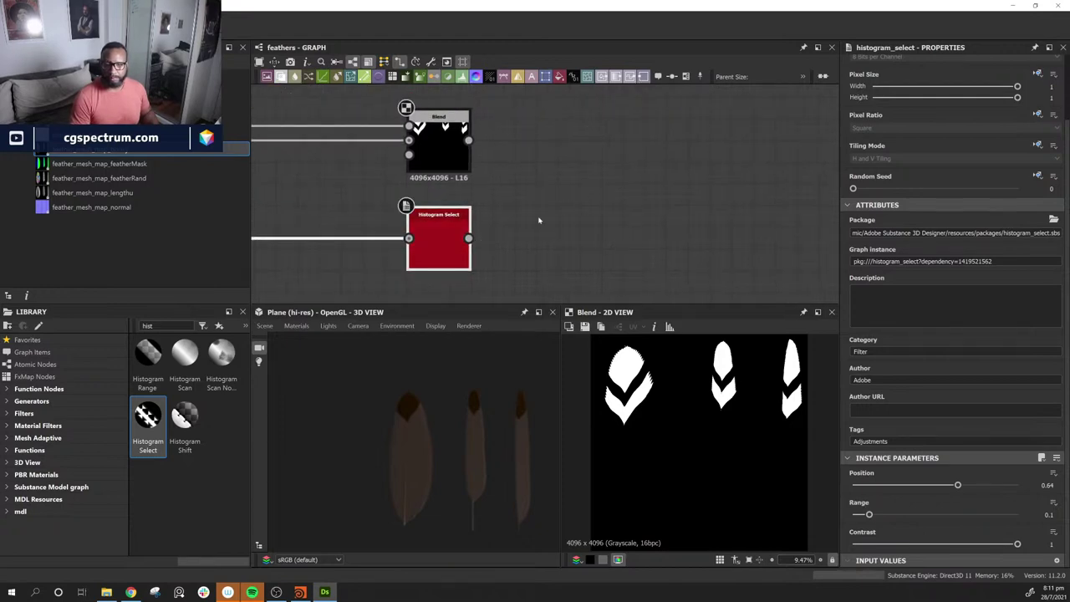
middle_click_drag(539, 220, 646, 224)
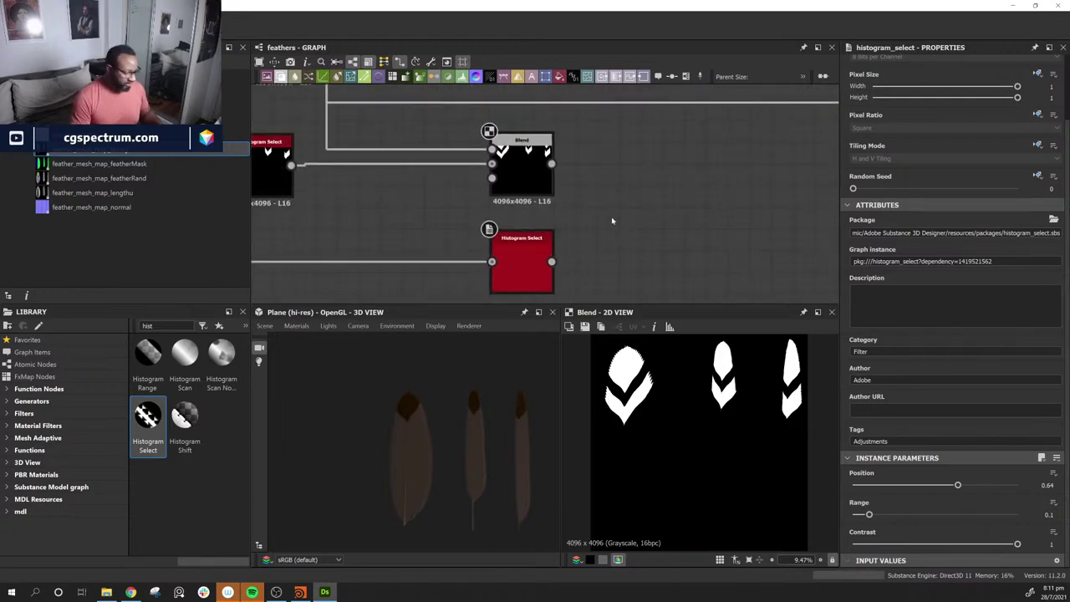
scroll(619, 219, "down", 1)
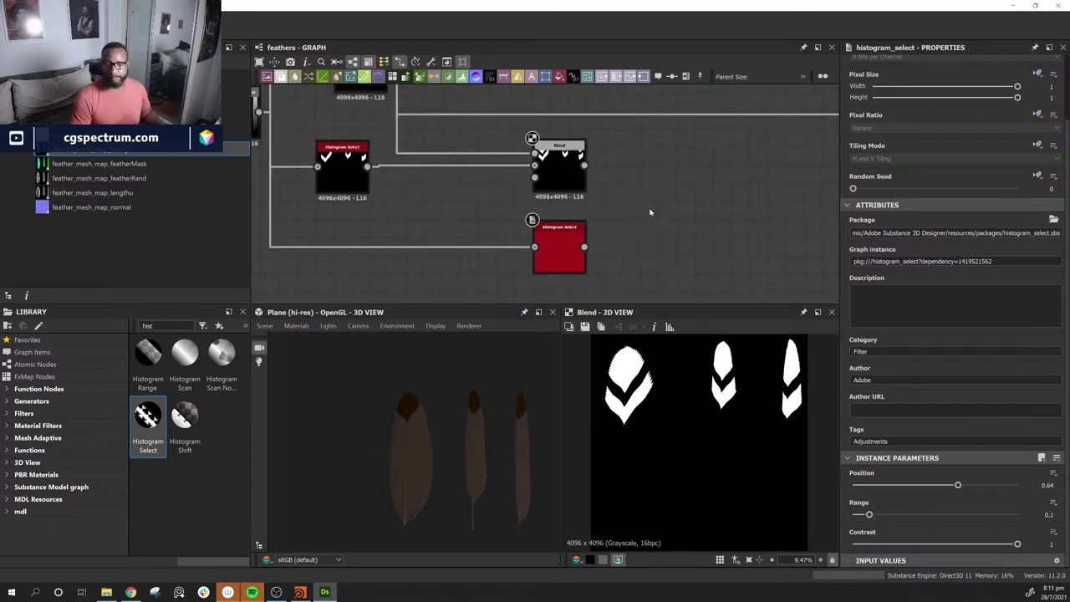
Step: Add a Blend node with the existing Blend as foreground and the new Histogram Select as background, using Add (Linear Dodge)
key("space")
type("blen")
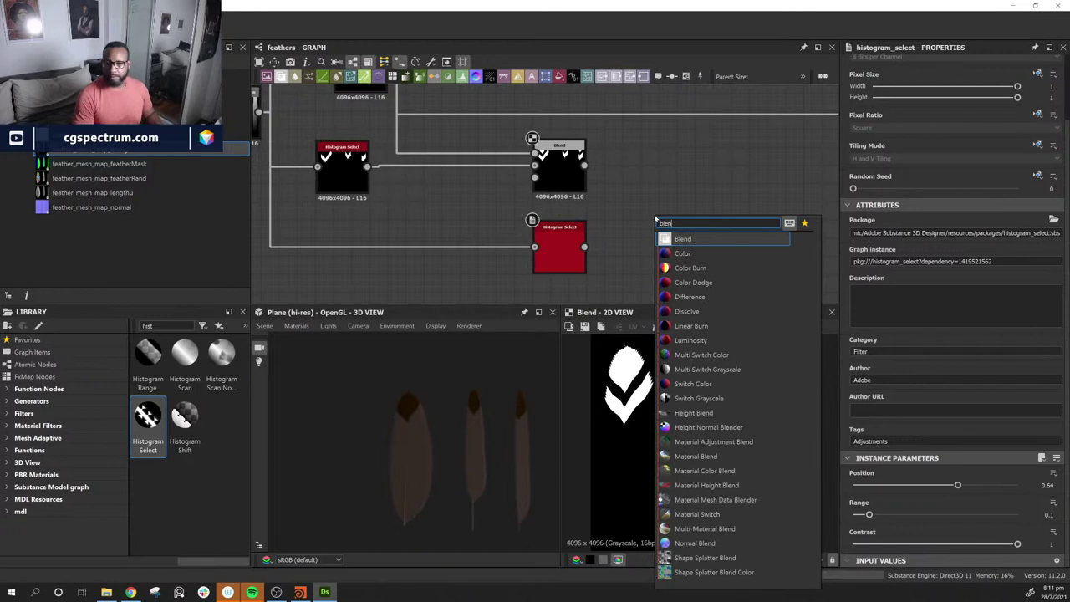
key("Return")
left_click_drag(583, 165, 652, 199)
left_click_drag(584, 246, 682, 209)
left_click(892, 337)
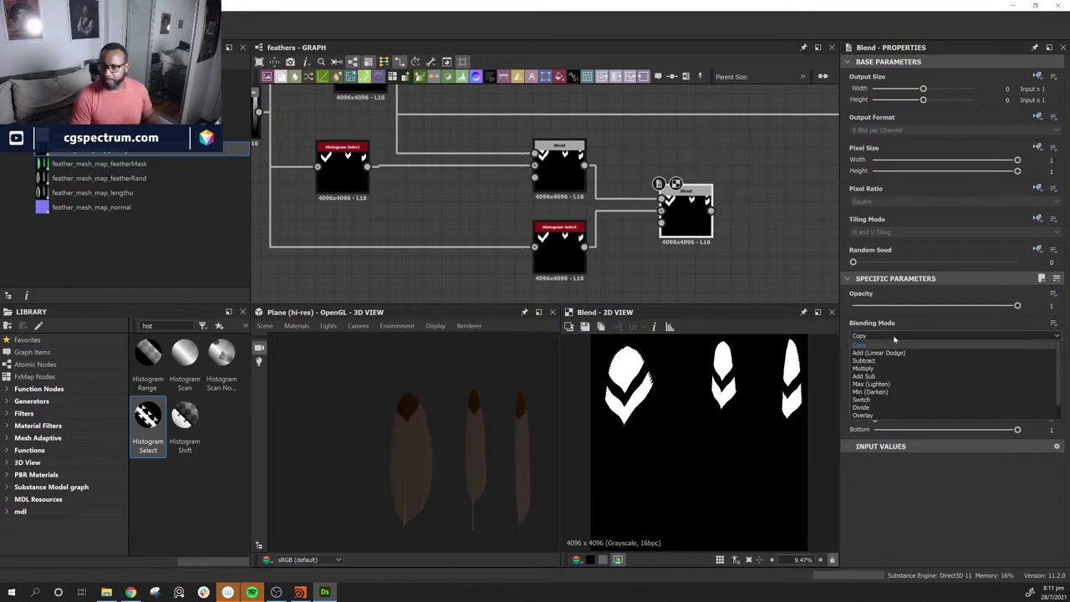
left_click(899, 354)
Step: Set the new Histogram Select node's Position to 0.48 and Range to 0.05 to form a thinner third chevron stripe
left_click(577, 259)
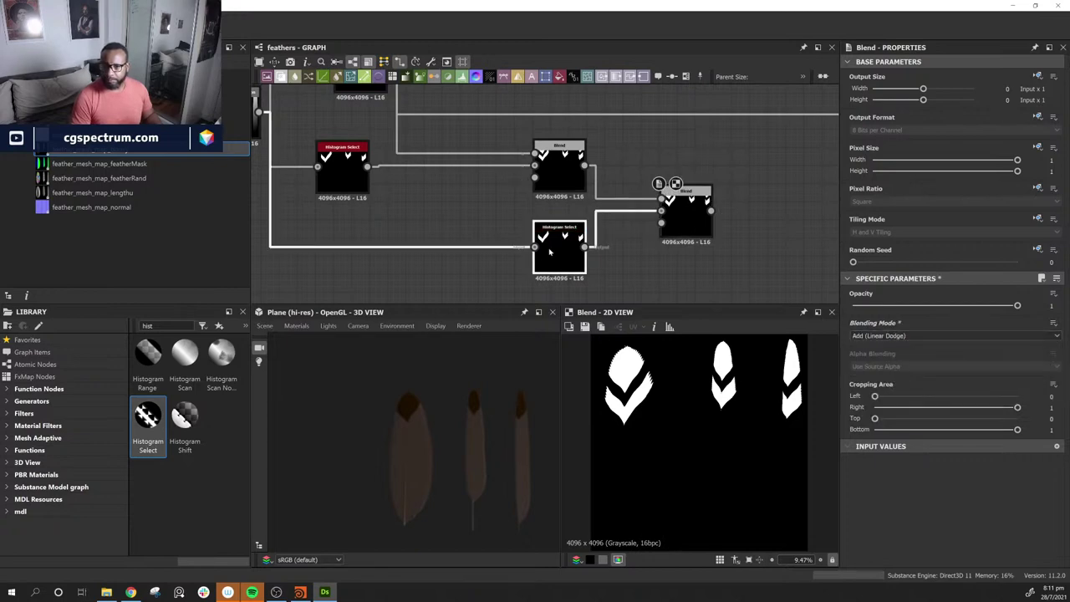
scroll(953, 418, "down", 3)
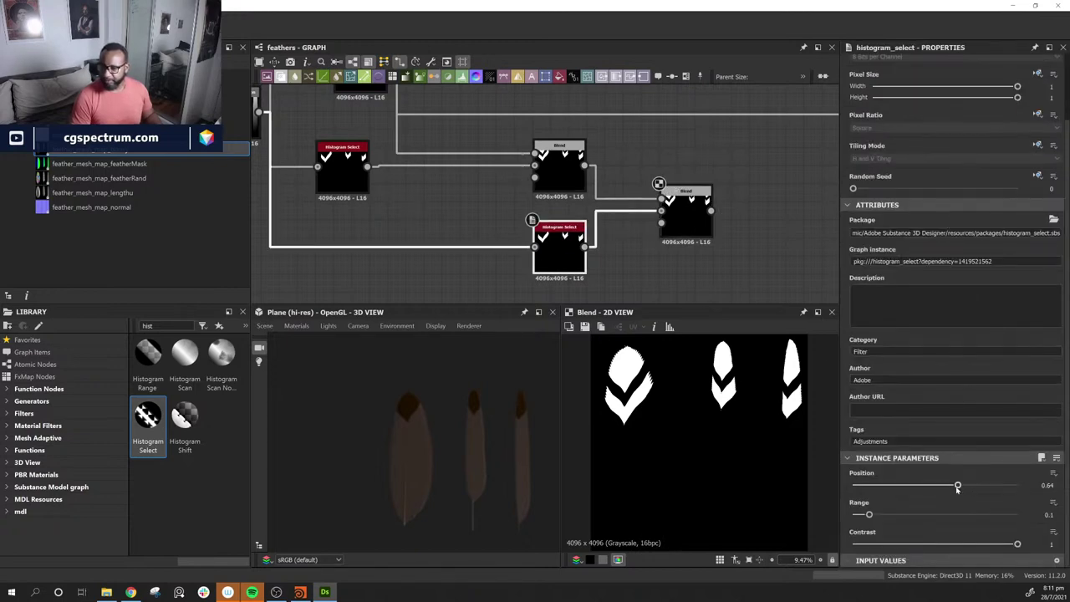
left_click_drag(959, 489, 931, 492)
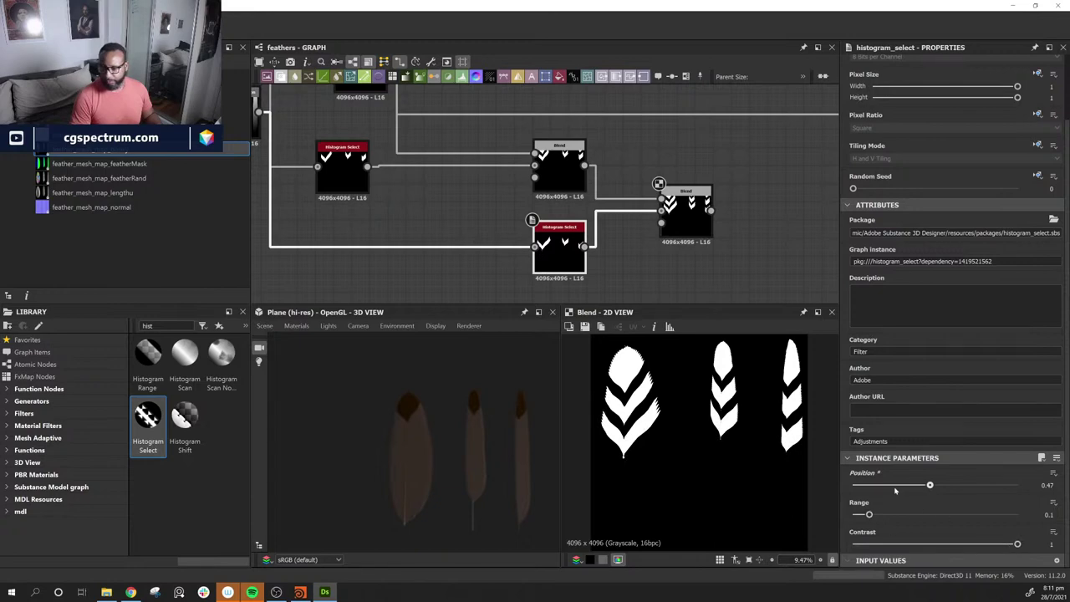
left_click_drag(870, 516, 863, 516)
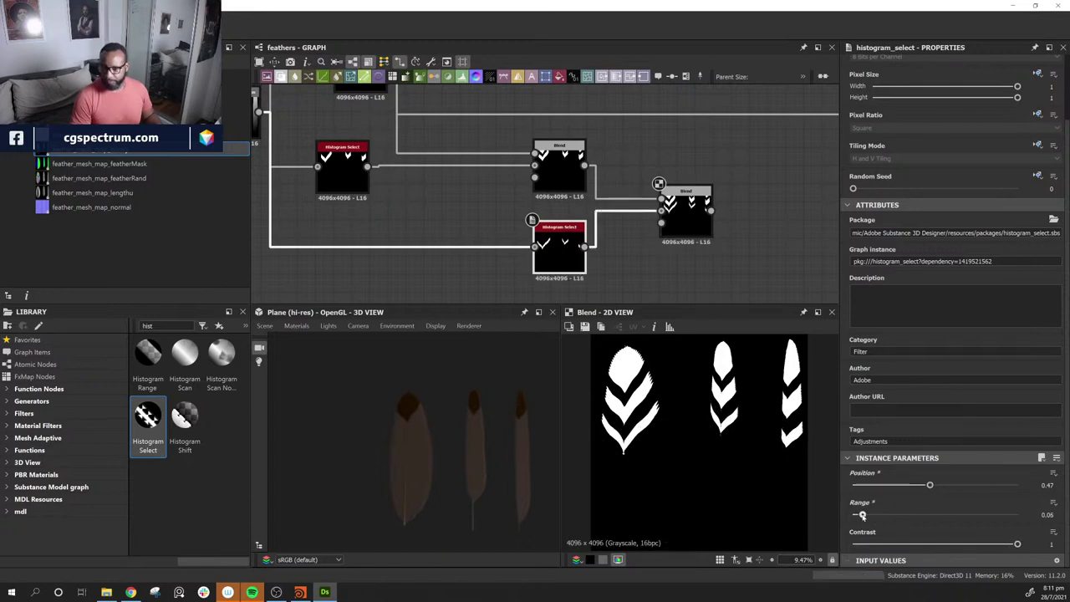
left_click_drag(930, 486, 935, 488)
left_click_drag(935, 487, 931, 486)
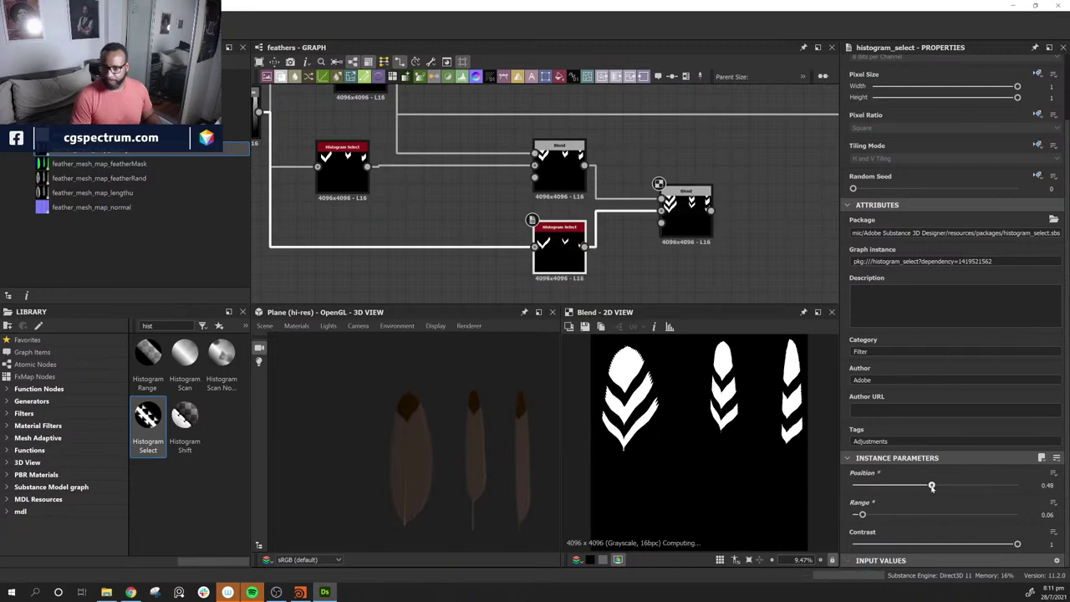
left_click_drag(863, 516, 861, 516)
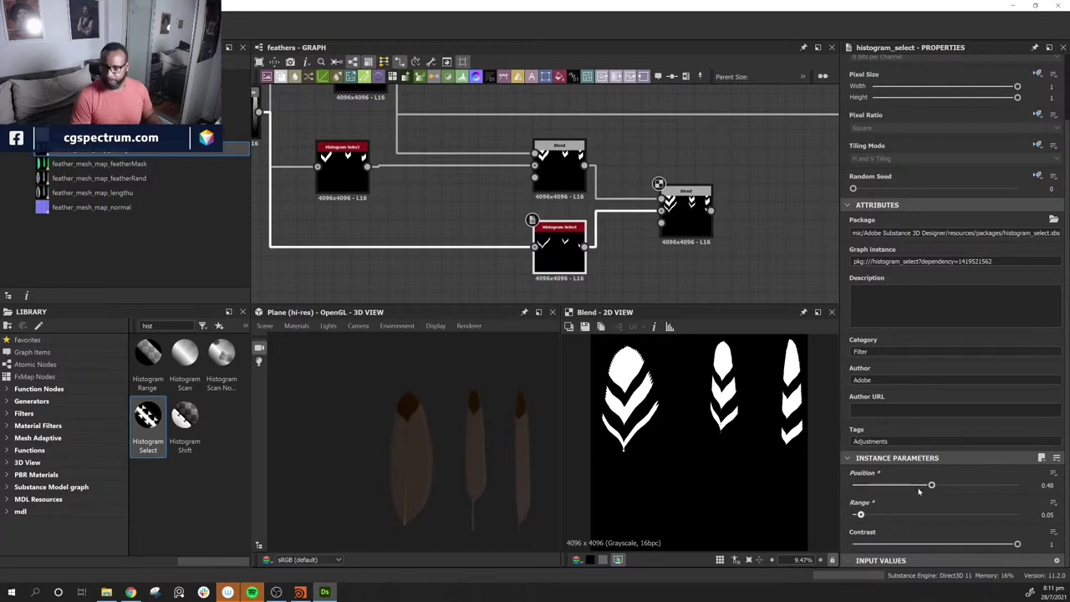
left_click_drag(931, 486, 932, 487)
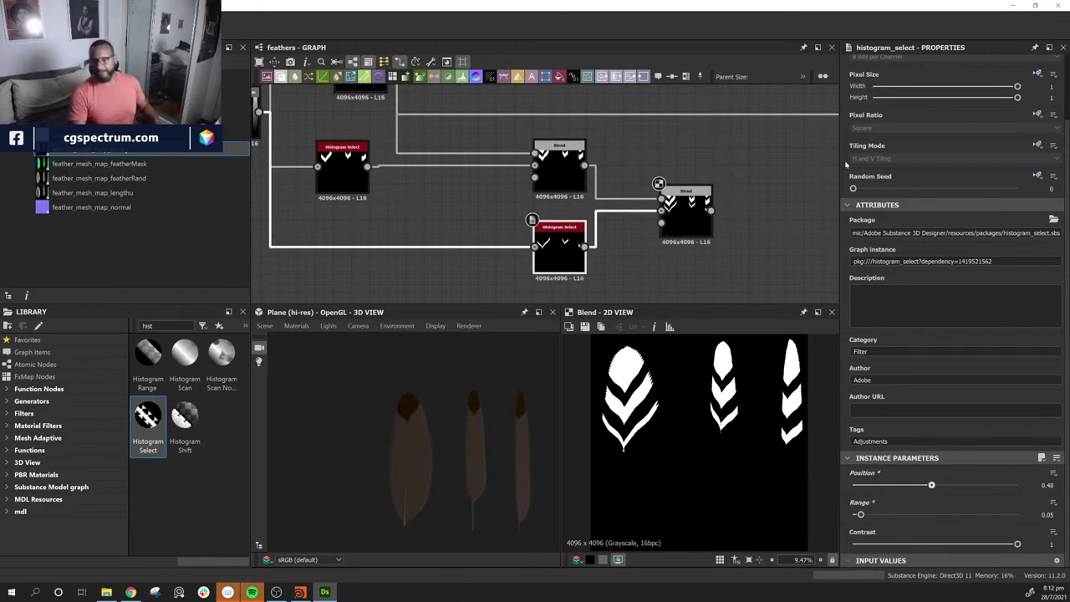
Step: Connect the newest Blend's output to the dot node feeding the material node, and view the feathers at an angle in 3D
scroll(505, 260, "down", 5)
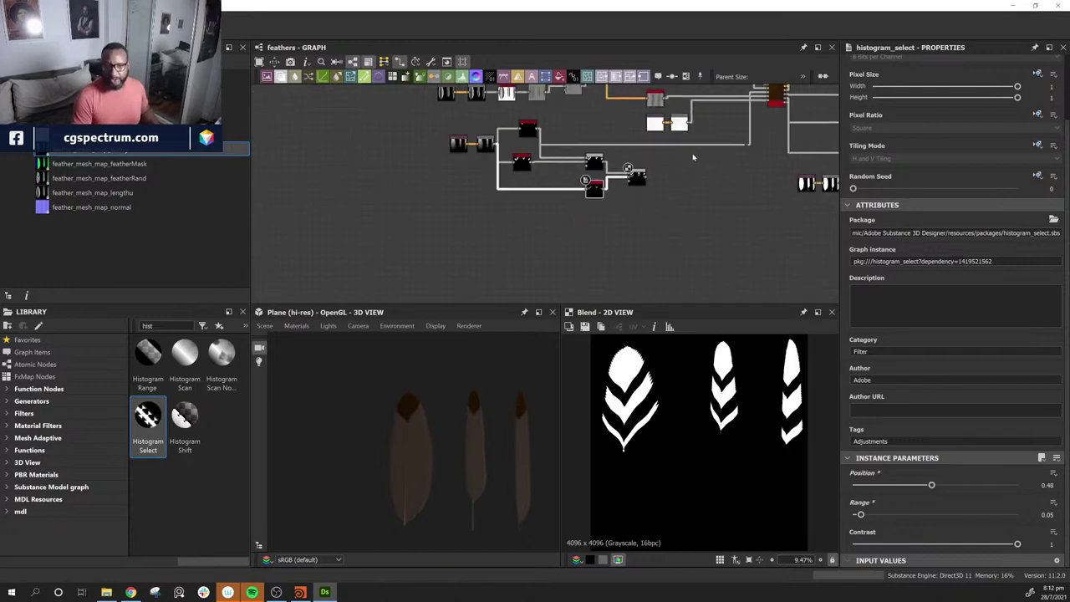
scroll(505, 260, "up", 3)
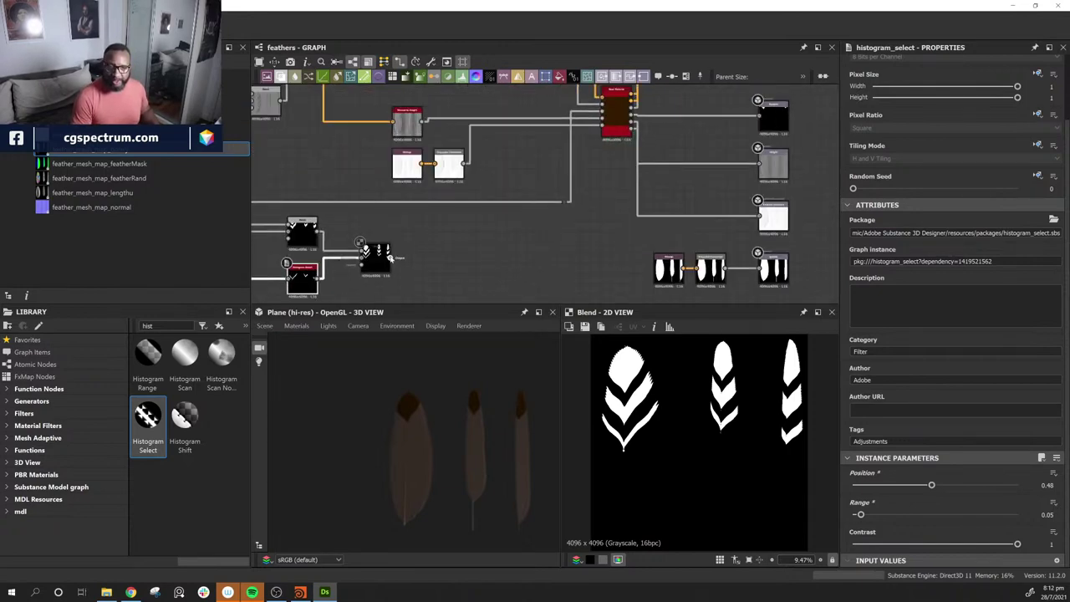
left_click_drag(389, 257, 559, 206)
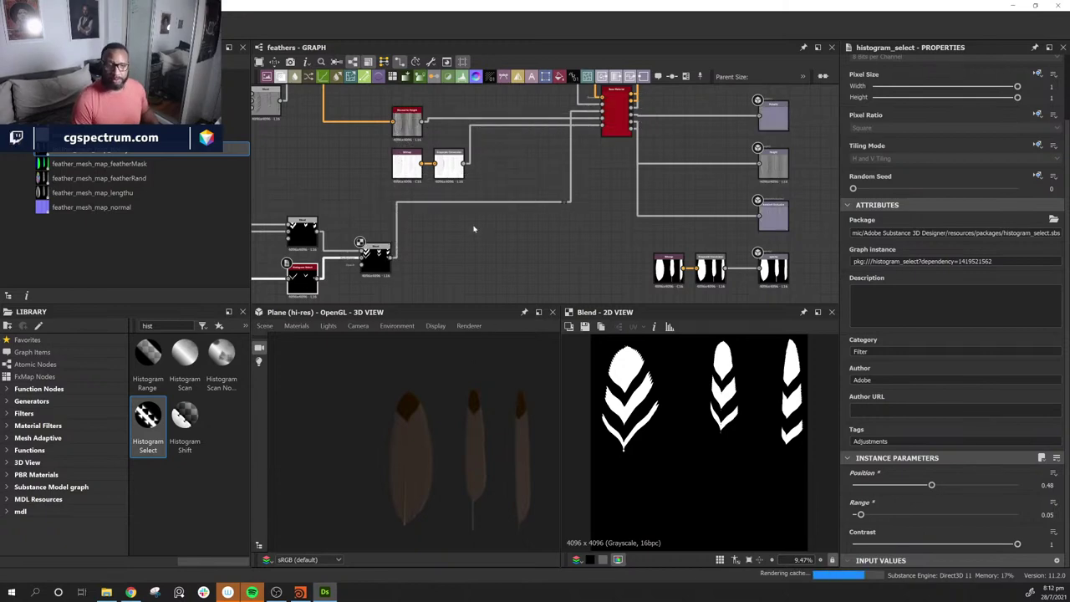
left_click_drag(487, 521, 490, 486)
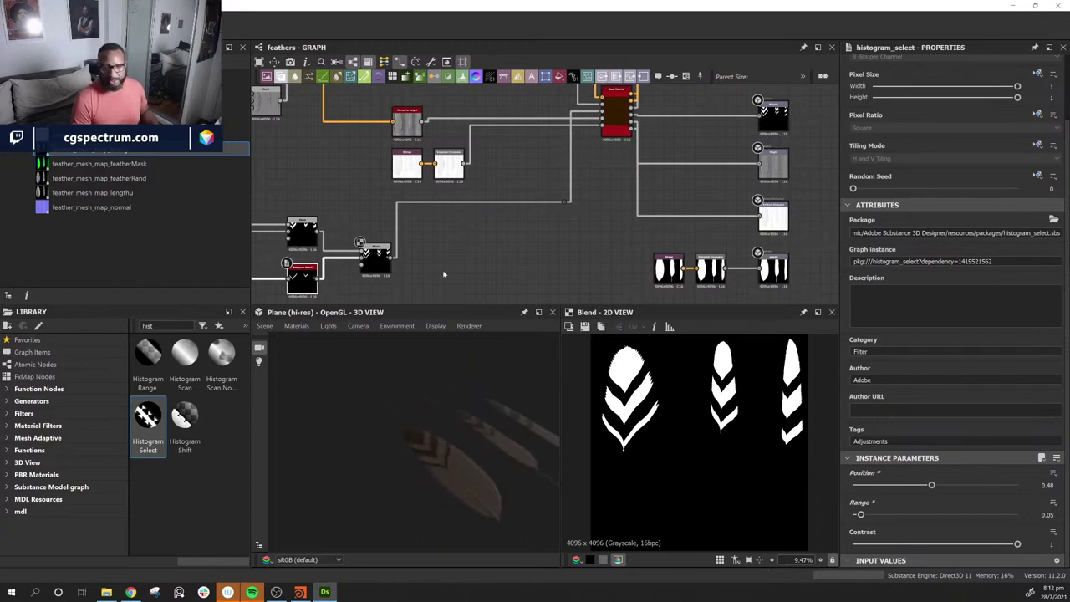
Step: Examine the chain of Blend and Histogram Select nodes, showing the uppermost Histogram Select's output in the 2D view
middle_click_drag(449, 276, 561, 210)
scroll(609, 210, "down", 1)
scroll(560, 210, "up", 1)
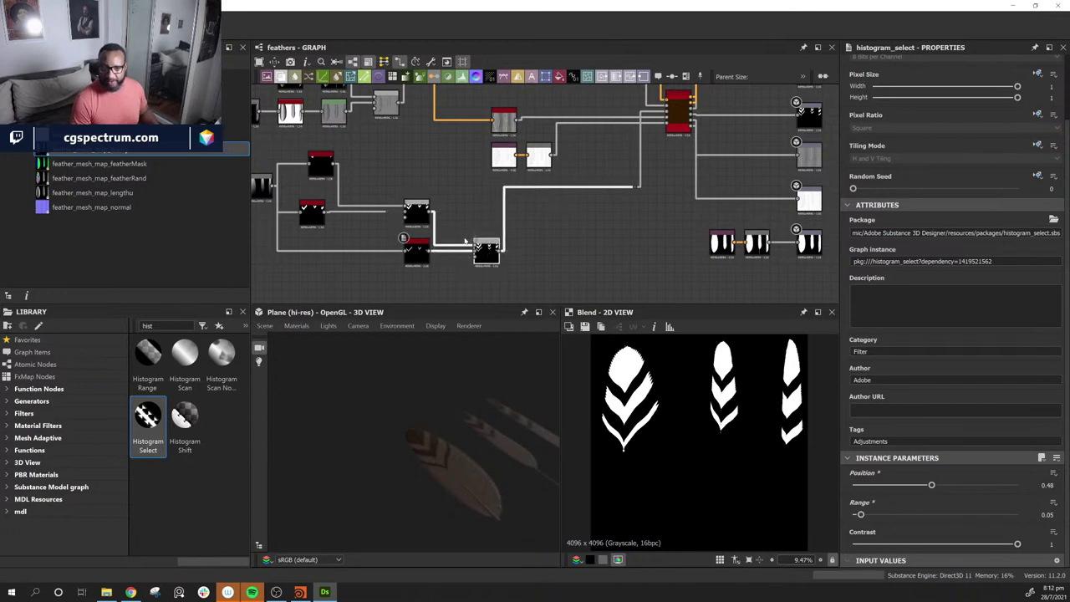
scroll(466, 240, "up", 4)
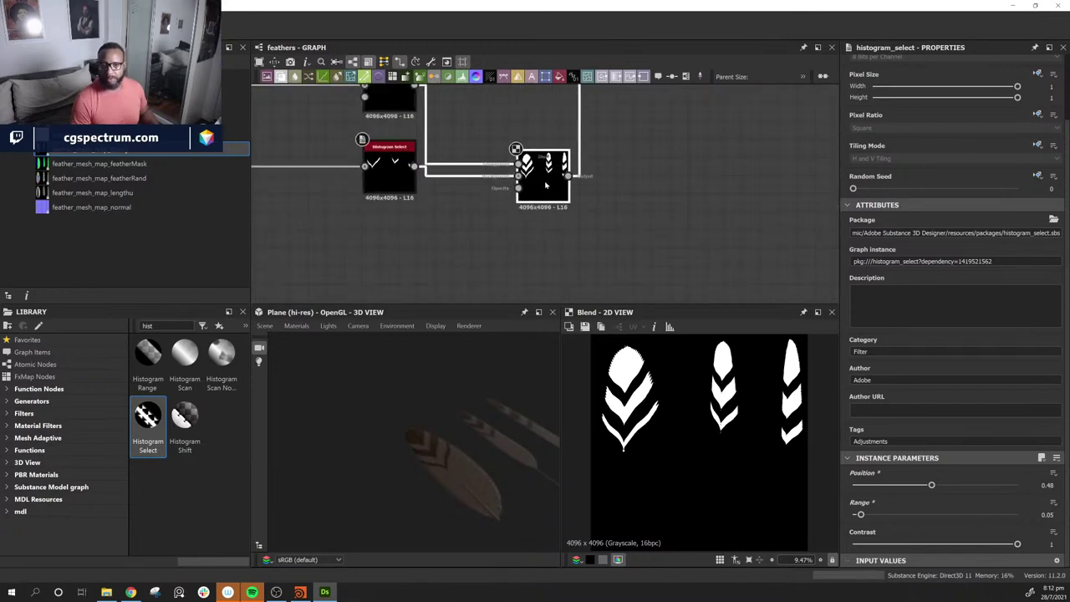
middle_click_drag(616, 179, 721, 254)
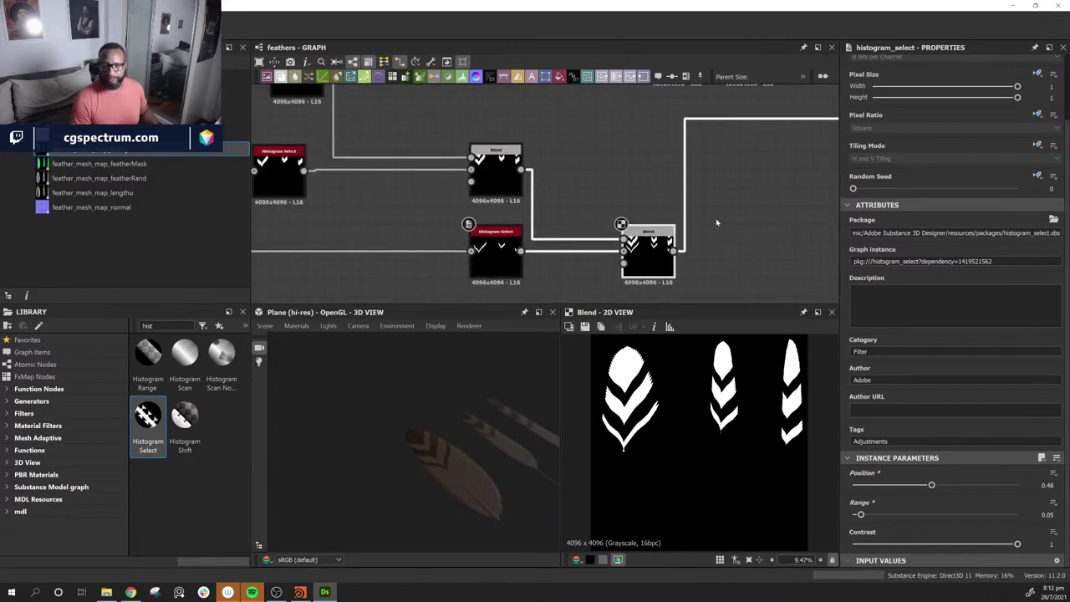
middle_click_drag(580, 174, 639, 191)
left_click(564, 195)
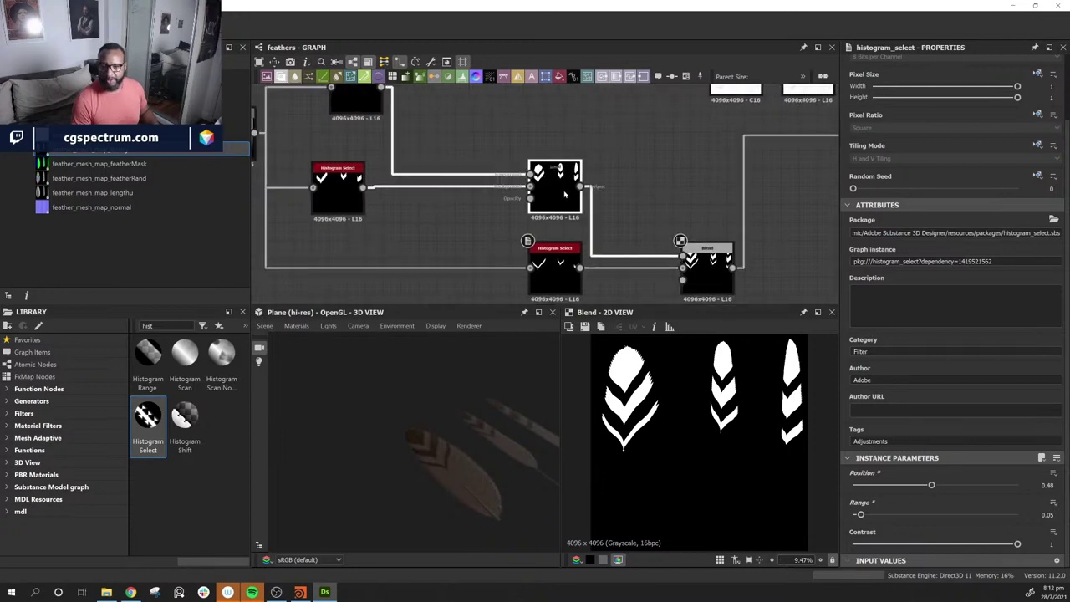
middle_click_drag(562, 200, 629, 248)
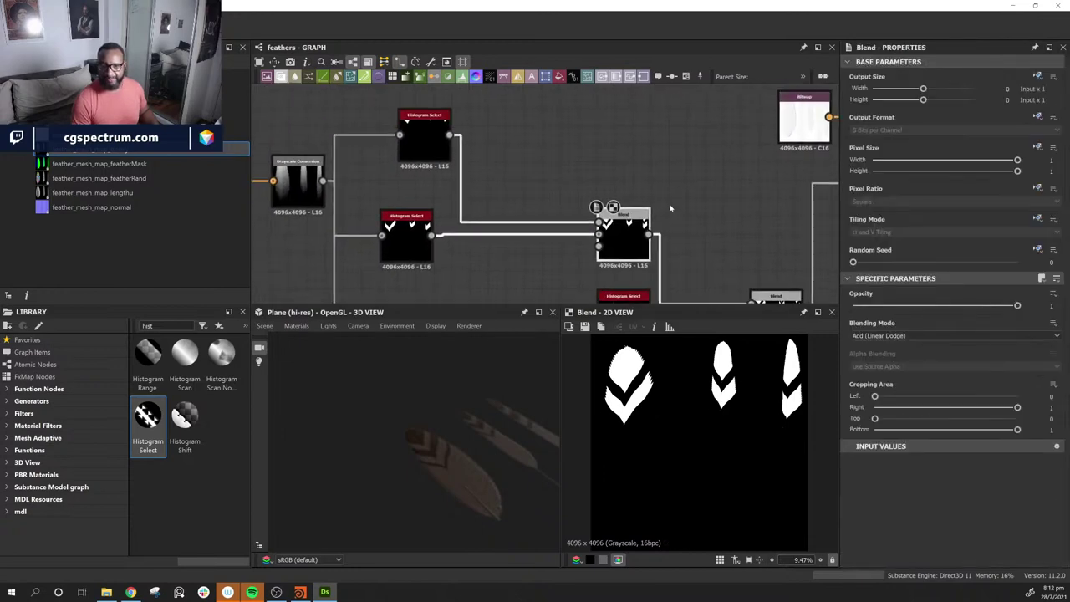
double_click(425, 145)
Step: Move the whole feather stripe node group into free graph space, and lower its dot node to level with the final Blend
middle_click_drag(755, 194, 679, 167)
scroll(616, 168, "down", 1)
scroll(679, 172, "down", 2)
left_click_drag(388, 152, 609, 259)
mouse_move(656, 224)
left_mouse_down()
mouse_move(668, 241)
mouse_move(516, 270)
mouse_move(663, 224)
left_mouse_up()
left_click_drag(421, 169, 656, 259)
left_click_drag(394, 150, 622, 254)
left_click_drag(356, 277, 670, 172)
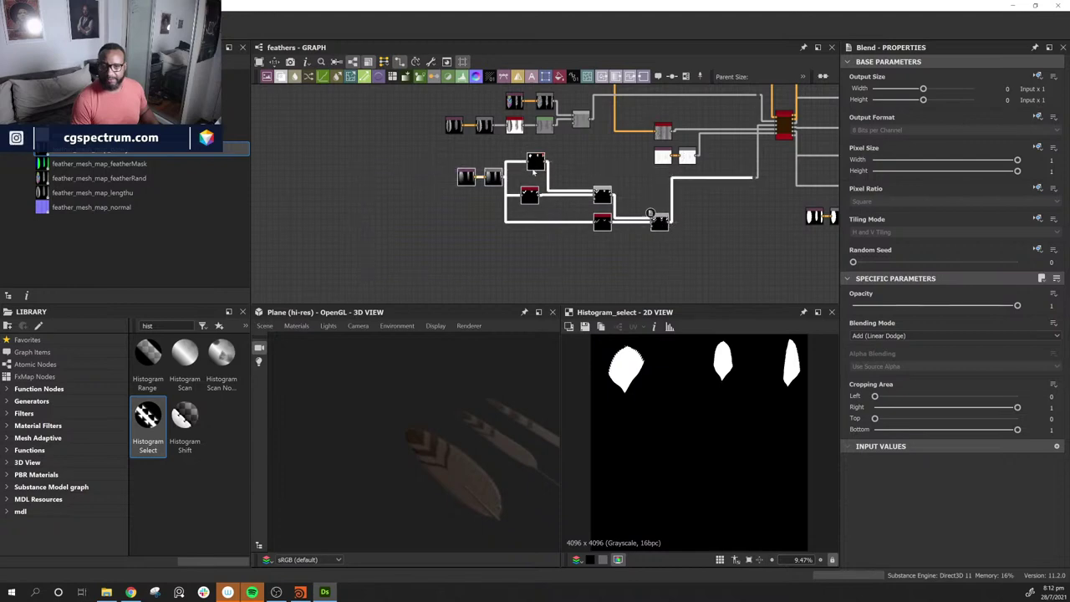
left_click(537, 163)
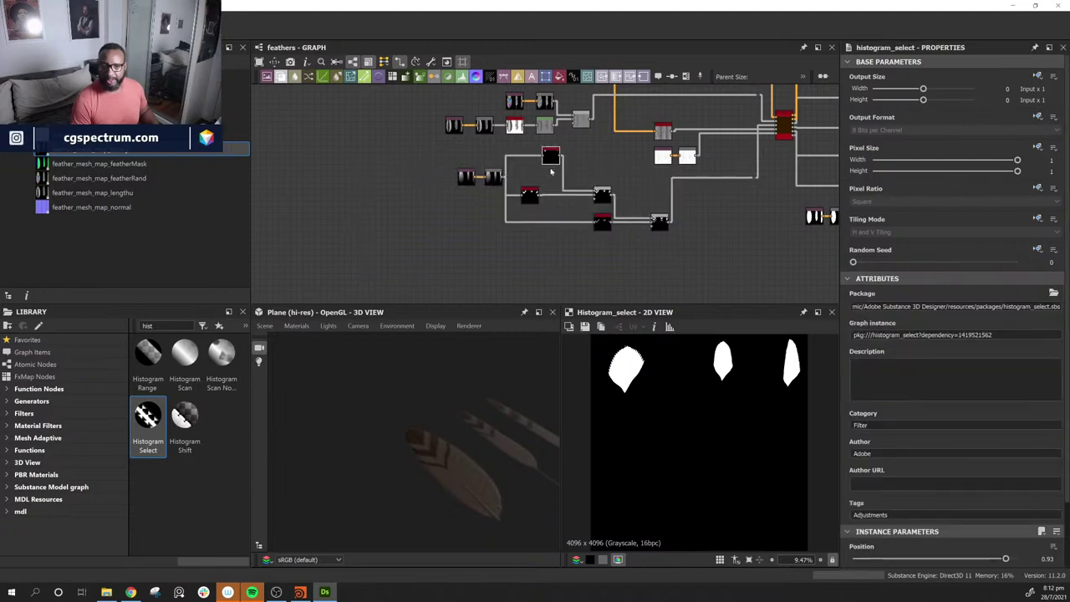
left_click_drag(436, 163, 688, 264)
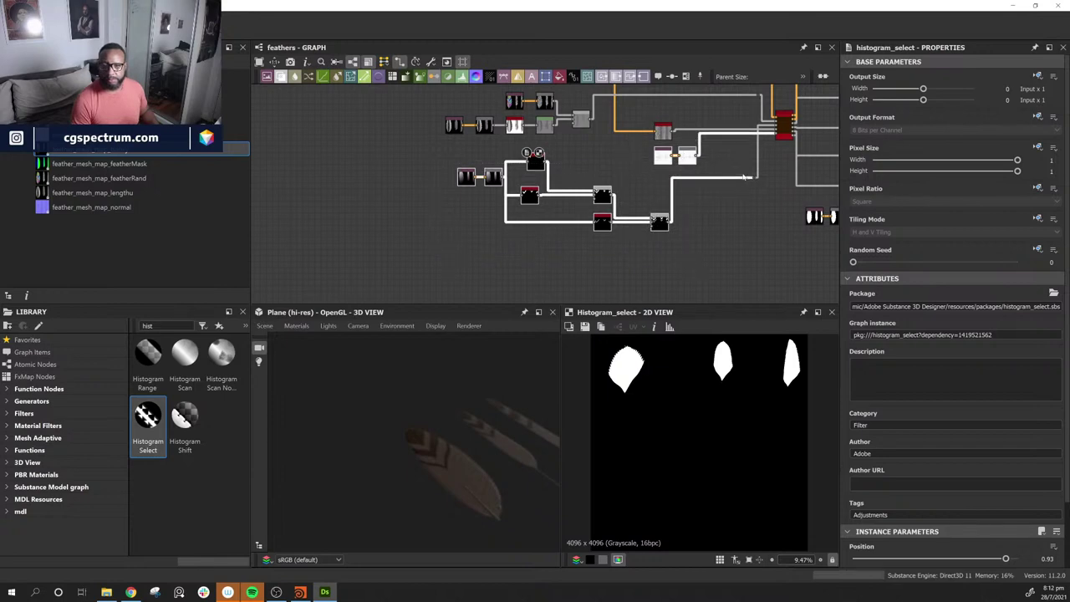
left_click_drag(659, 222, 517, 267)
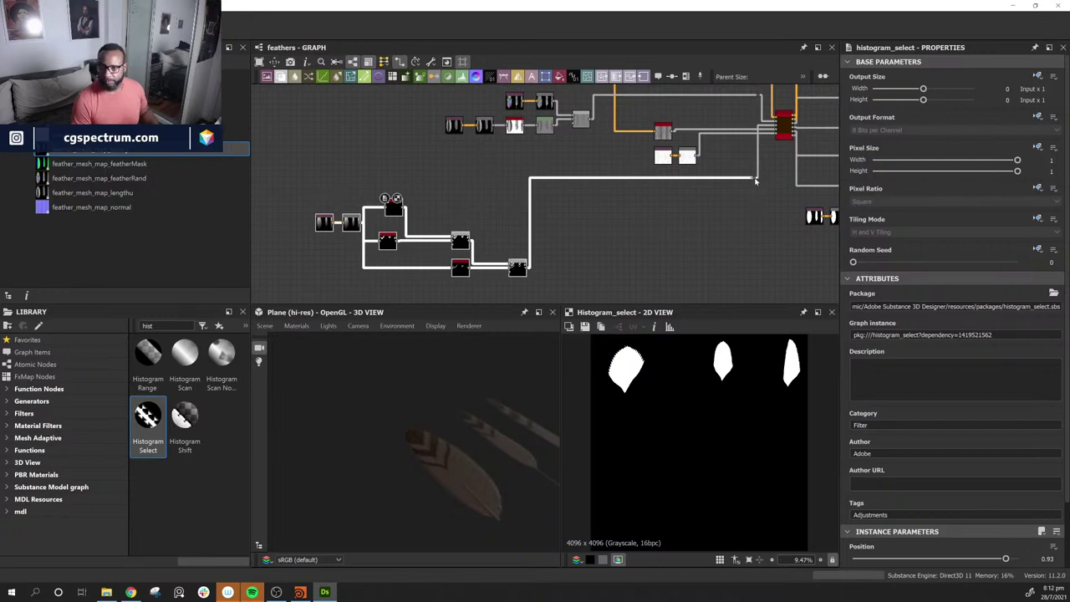
left_click_drag(756, 180, 763, 270)
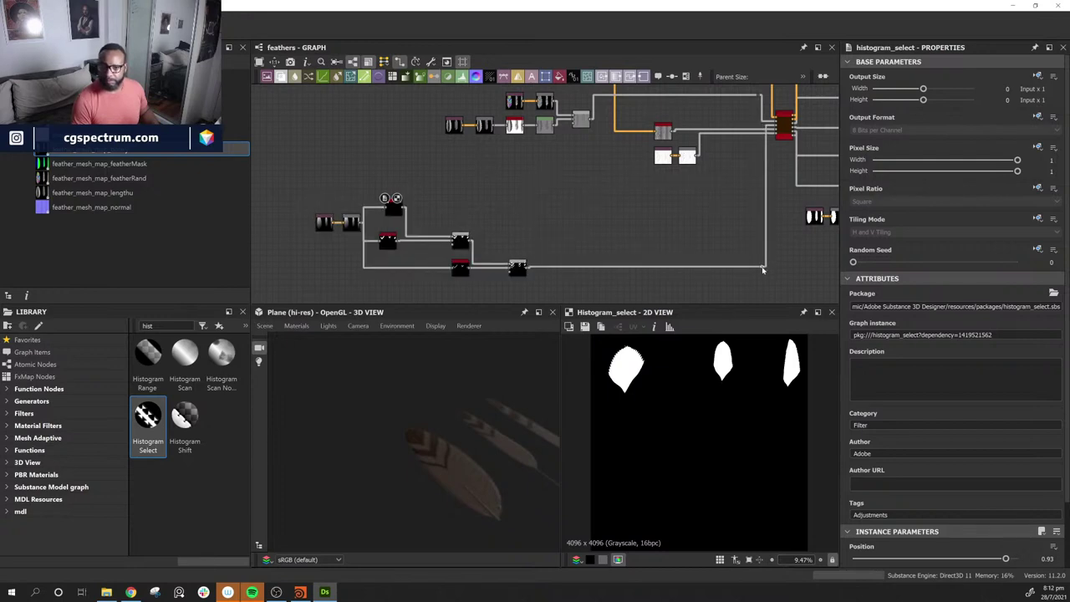
Step: Inspect the striped feathers in the 3D view and show the first Blend node's output in the 2D view
left_click_drag(351, 435, 363, 490)
middle_click_drag(421, 446, 409, 486)
scroll(419, 180, "up", 4)
middle_click_drag(476, 214, 576, 77)
left_click(455, 112)
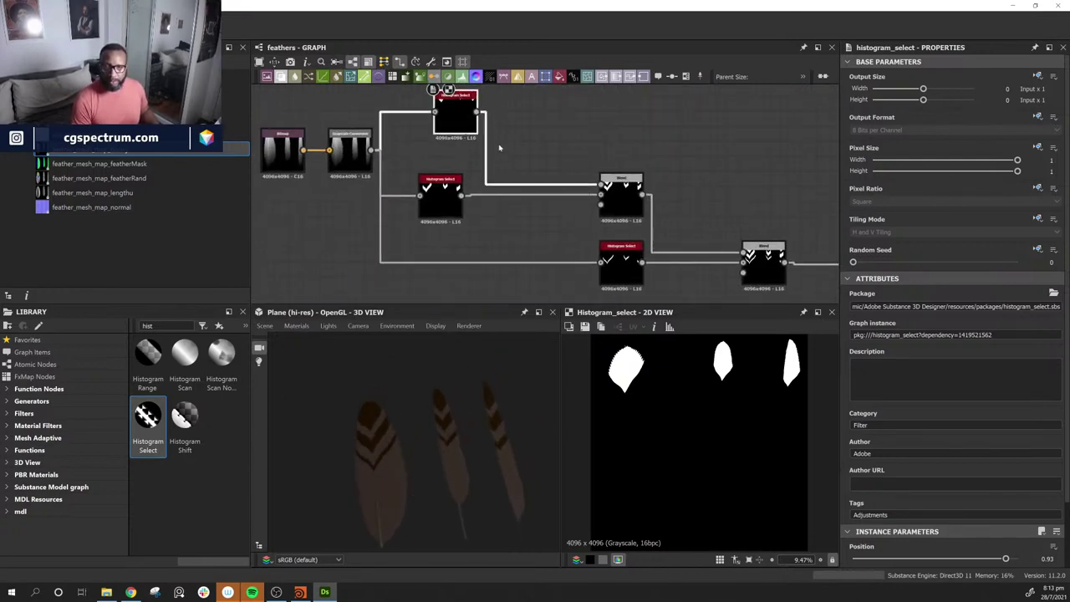
middle_click_drag(628, 179, 579, 204)
left_click(560, 227)
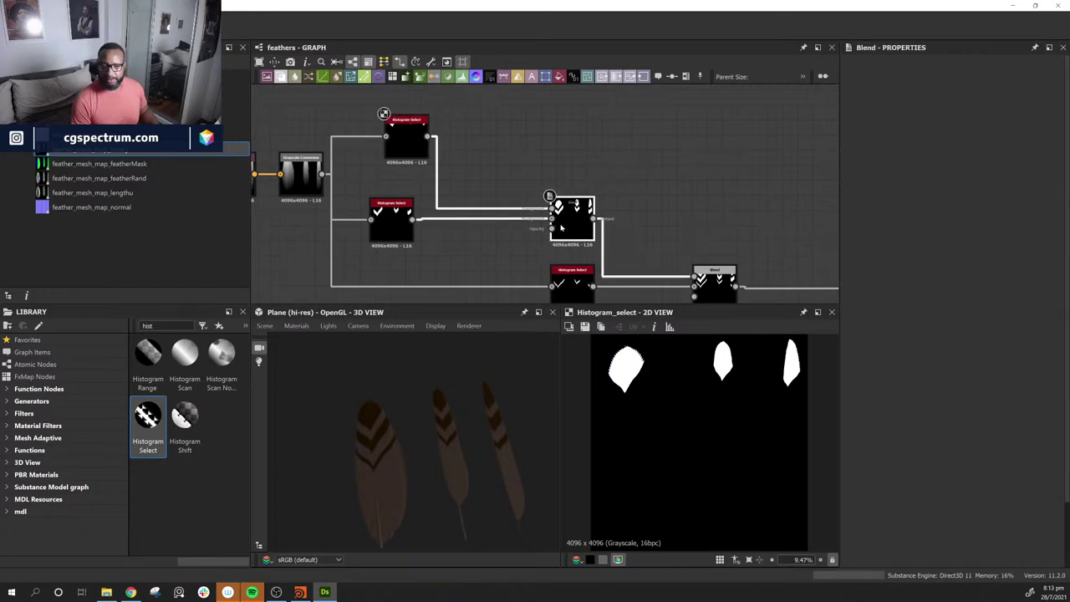
double_click(561, 228)
middle_click_drag(679, 216, 559, 236)
Step: Add another Blend node with the uppermost Histogram Select as foreground and the first Blend as background
left_click(675, 186)
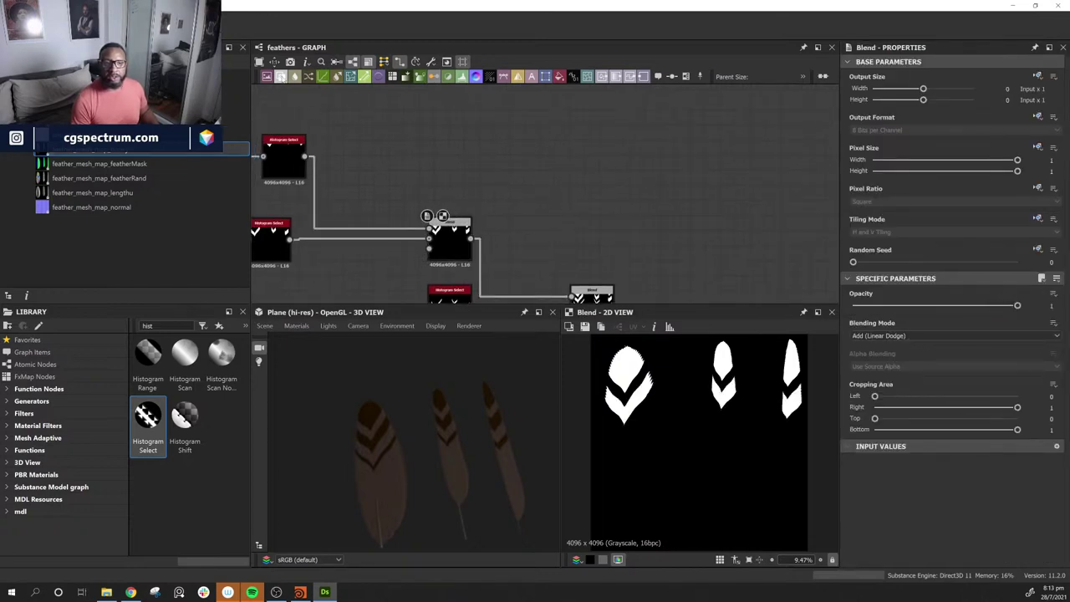
left_click(282, 76)
left_click_drag(563, 205, 676, 220)
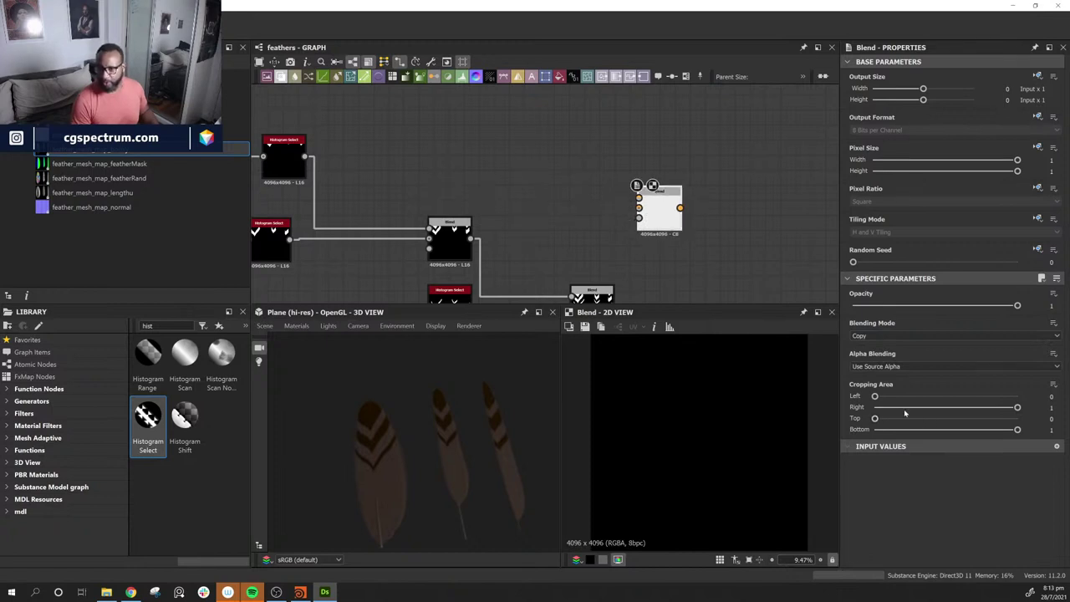
left_click(284, 155)
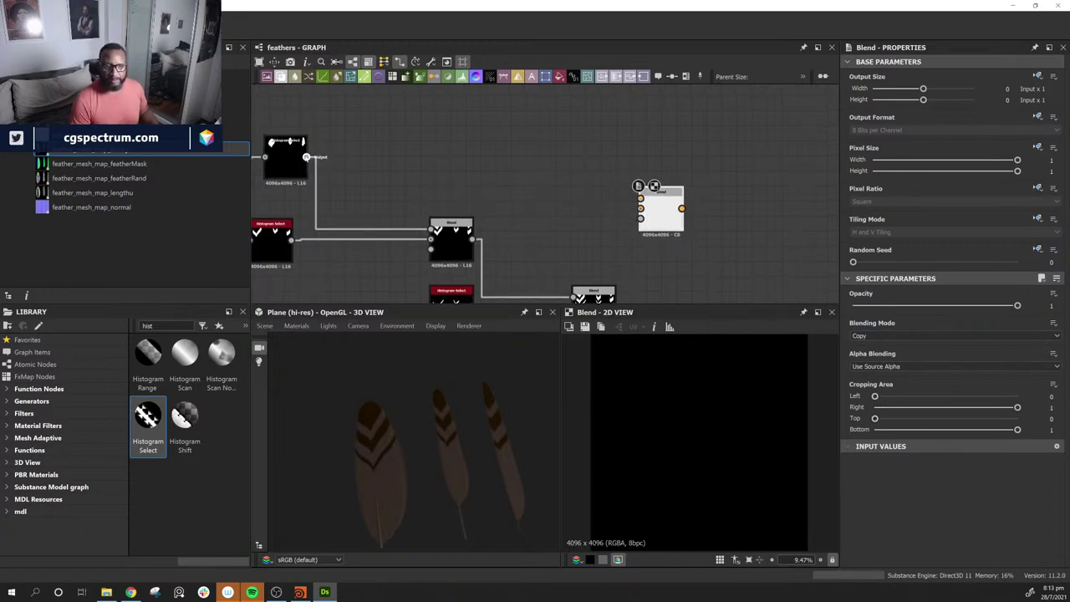
left_click_drag(306, 158, 641, 198)
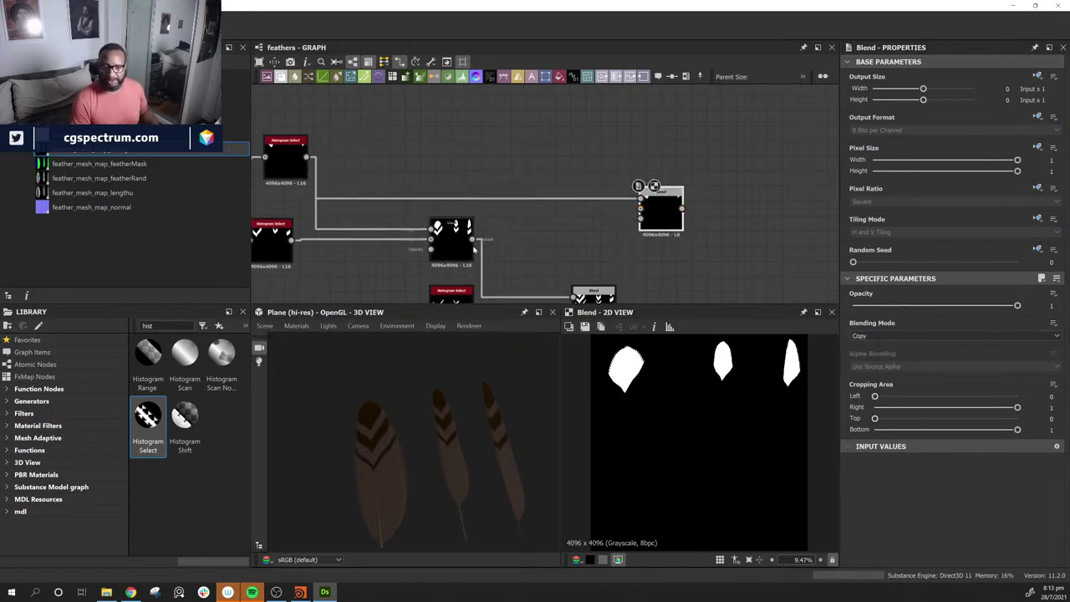
left_click_drag(490, 237, 668, 216)
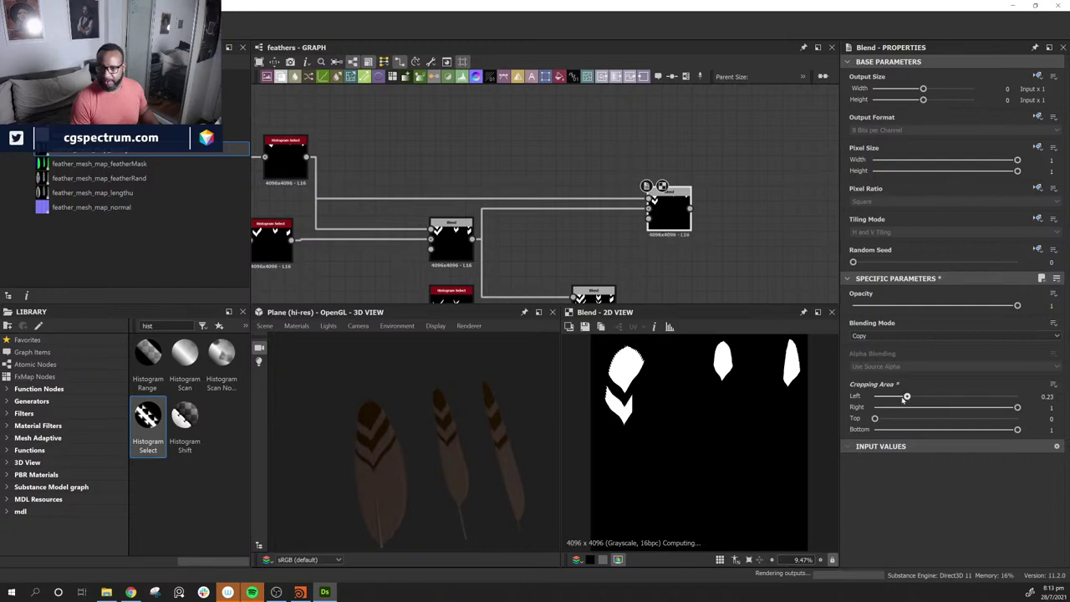
Step: Set the new Blend's Cropping Area Right to 0.45, limiting its foreground to the first feather
left_click_drag(1027, 407, 939, 410)
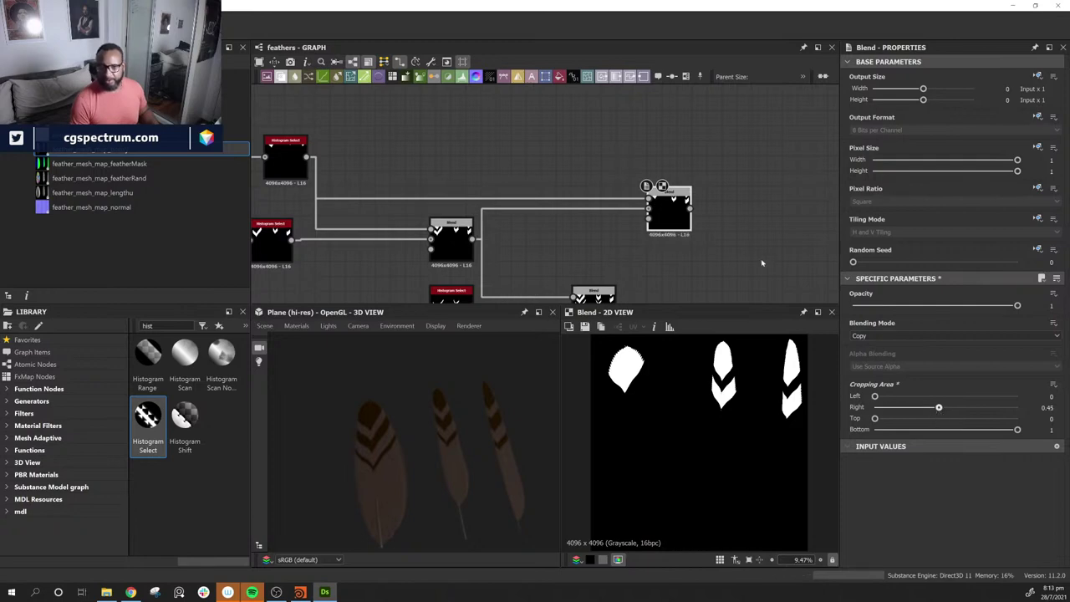
middle_click_drag(749, 237, 567, 153)
middle_click_drag(629, 197, 632, 225)
mouse_move(483, 142)
left_mouse_down()
mouse_move(482, 128)
mouse_move(481, 142)
left_mouse_up()
middle_click_drag(558, 196, 462, 209)
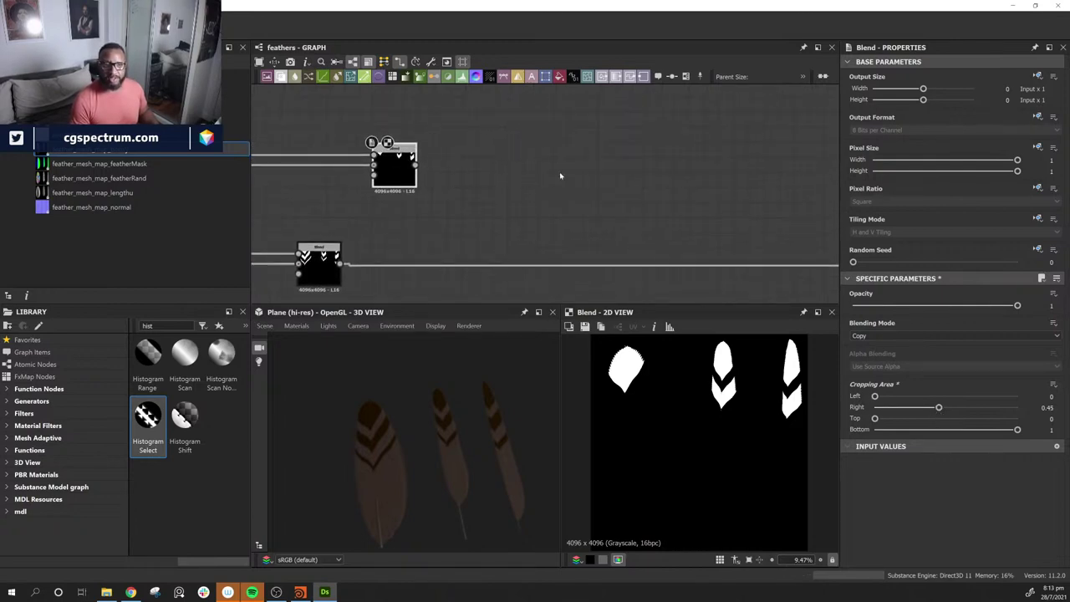
Step: Add another Blend node with the first-feather crop Blend as foreground and the double-chevron Blend as background
key("b")
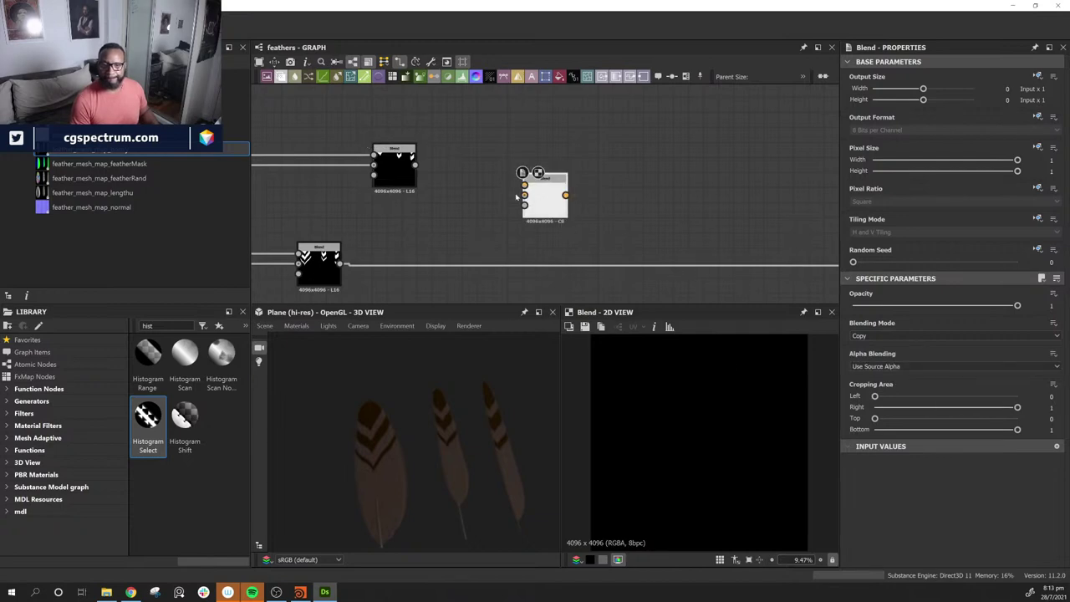
left_click_drag(530, 172, 545, 199)
left_click_drag(417, 164, 540, 215)
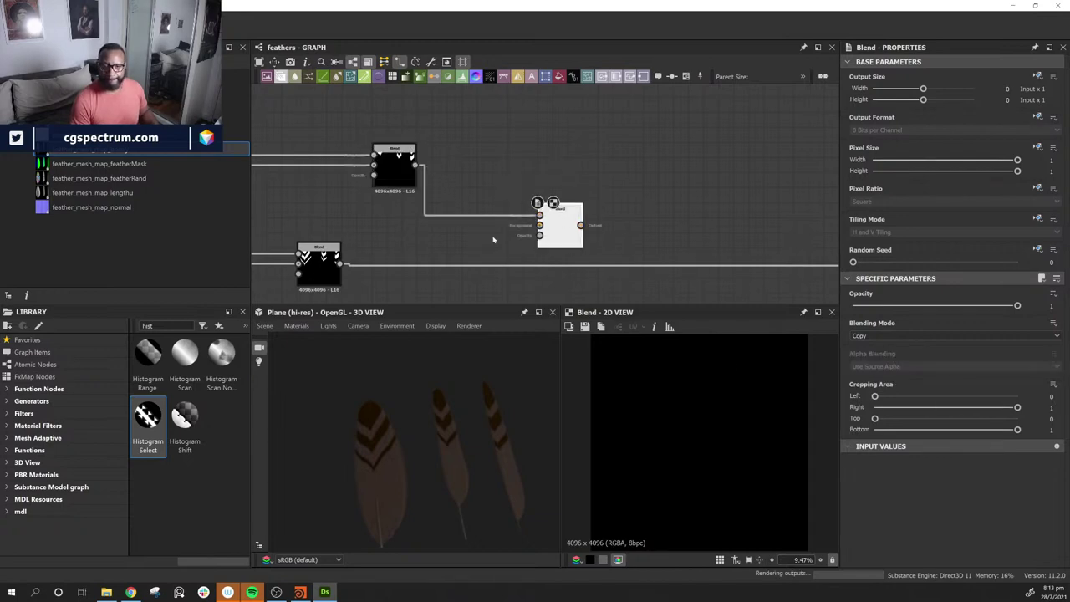
left_click_drag(341, 266, 539, 226)
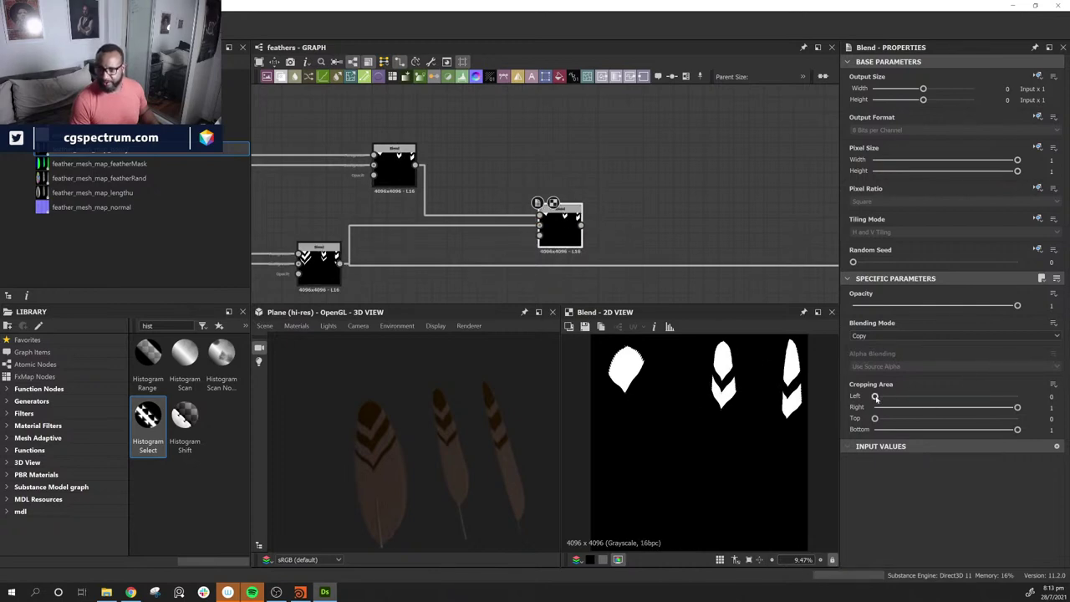
Step: Try limiting the new Blend's foreground to the first two feathers with Cropping Area Right at 0.75
left_click_drag(876, 398, 851, 400)
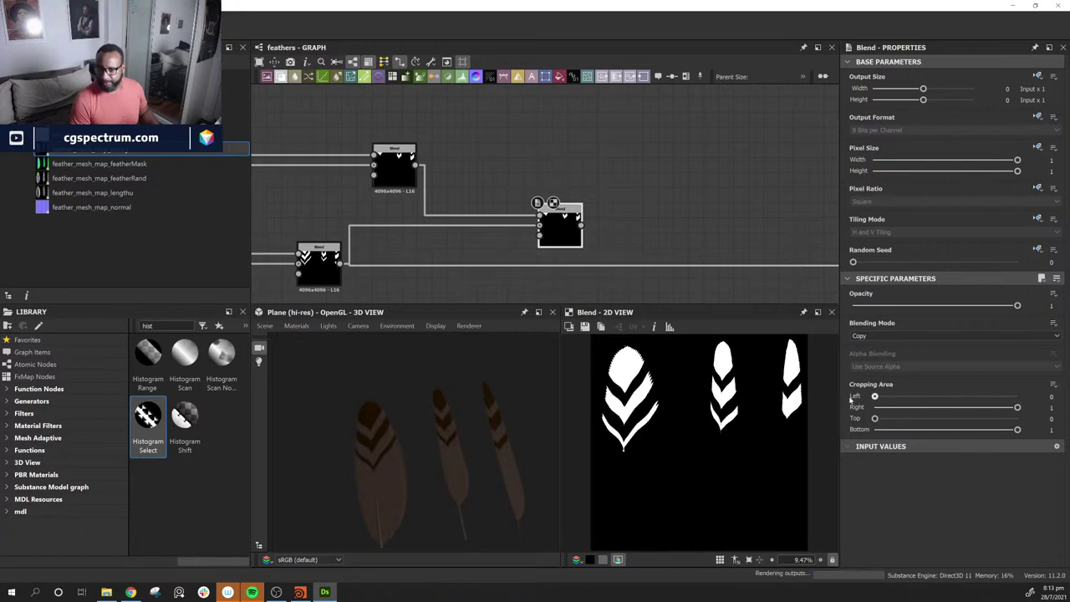
left_click_drag(1018, 407, 983, 414)
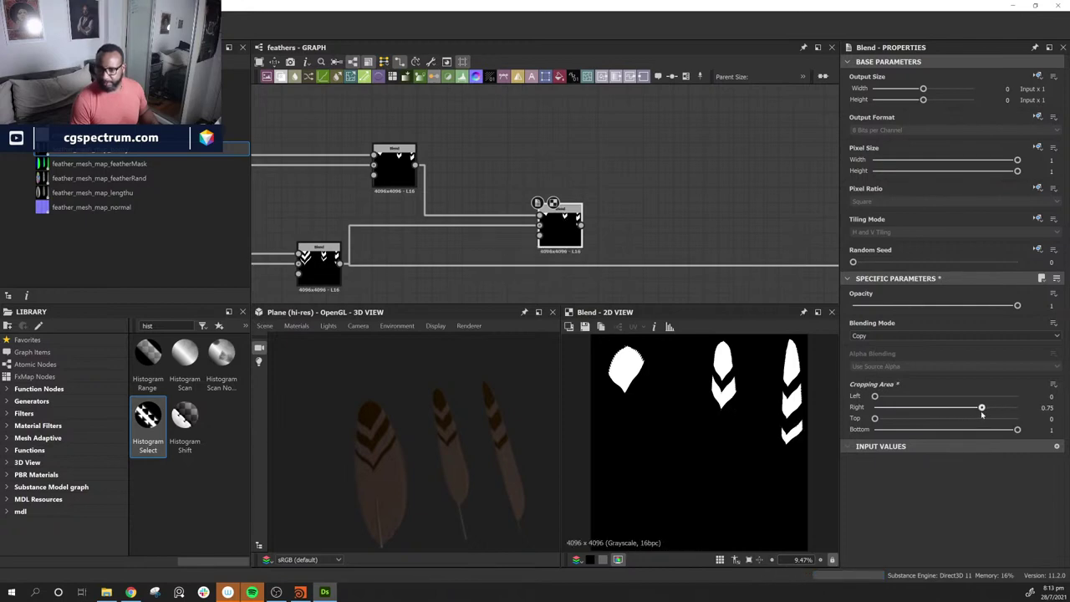
scroll(710, 204, "down", 5)
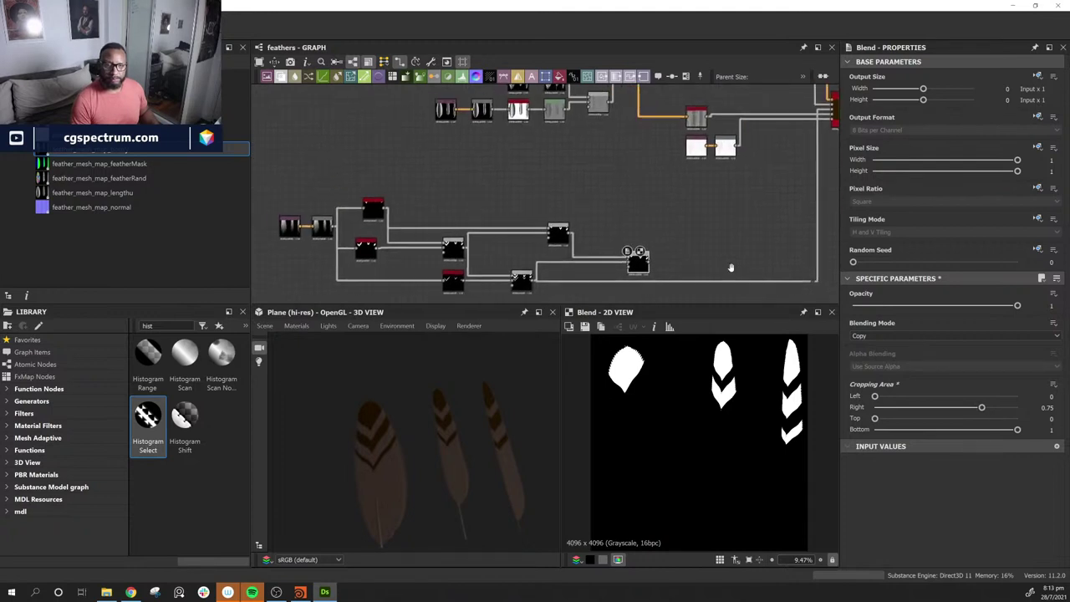
key("space")
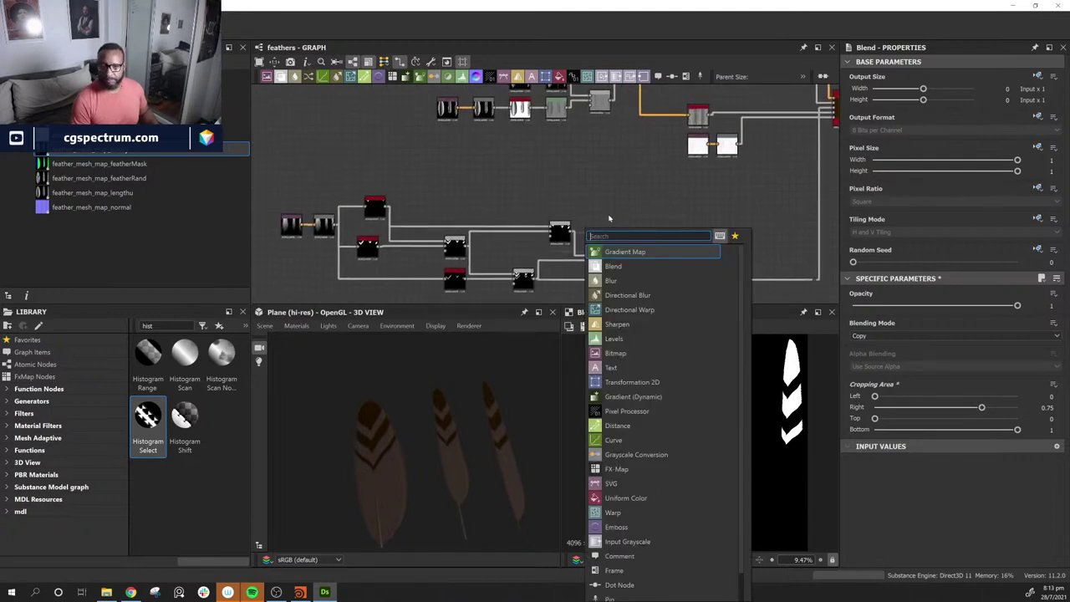
left_click(610, 210)
key("ctrl+z")
Step: Move the first-feather crop Blend closer to the new Blend, and connect the new Blend's output to the dot node feeding the material
left_click_drag(564, 236, 600, 237)
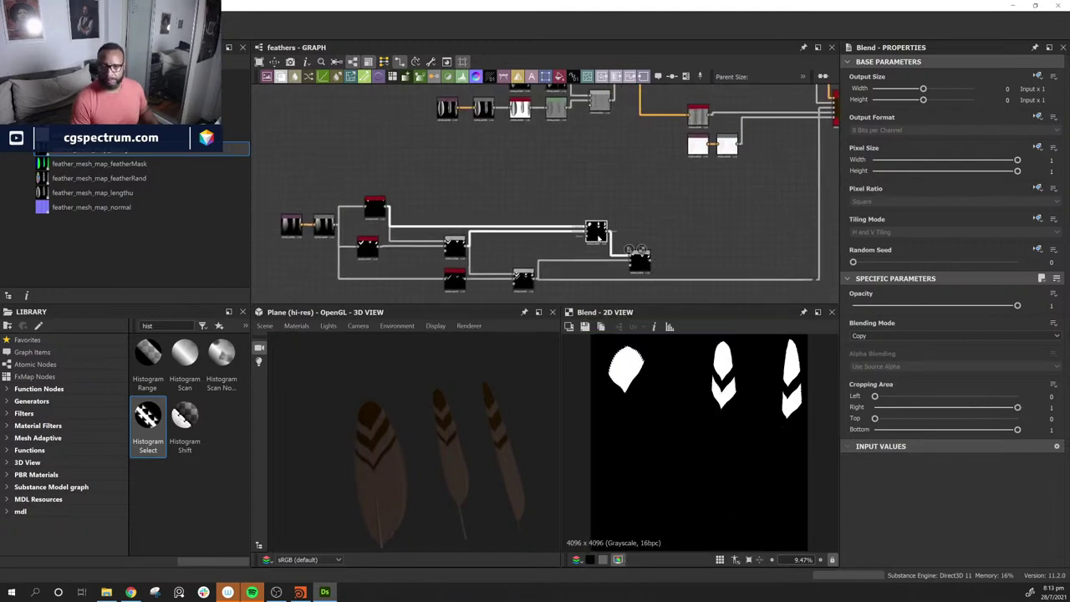
middle_click_drag(654, 246, 488, 257)
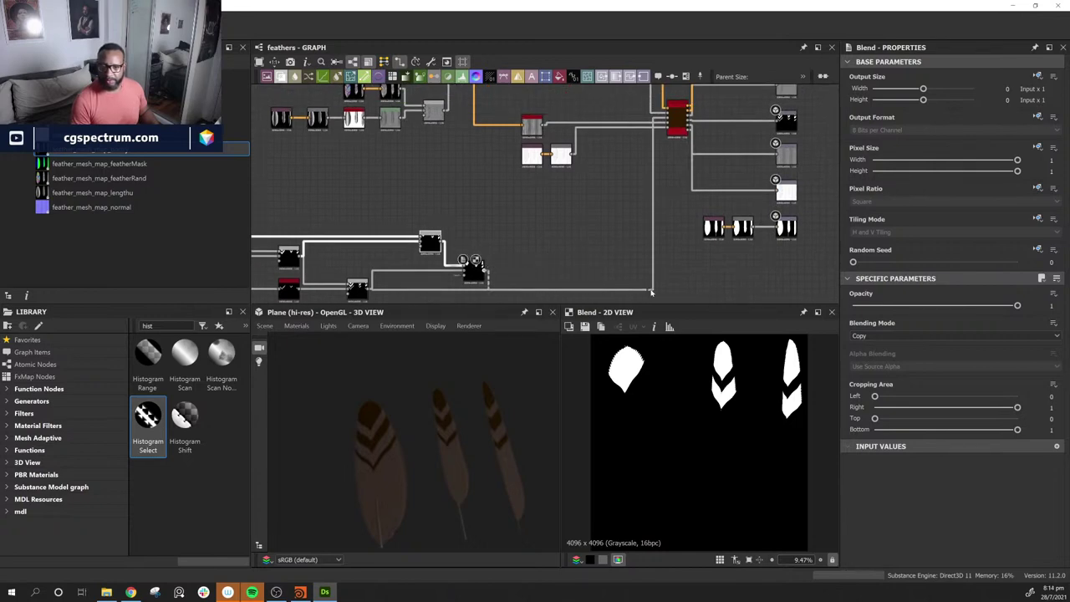
key("ctrl+z")
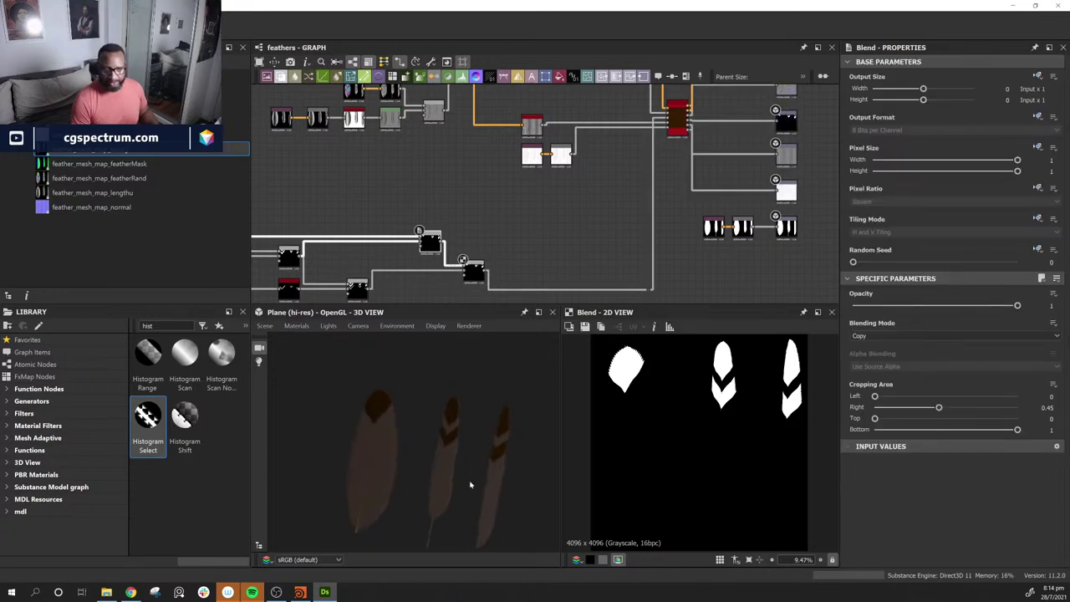
Step: Set the last Blend's Cropping Area Right to 0.73 so its foreground covers only the first two feathers
scroll(438, 266, "up", 4)
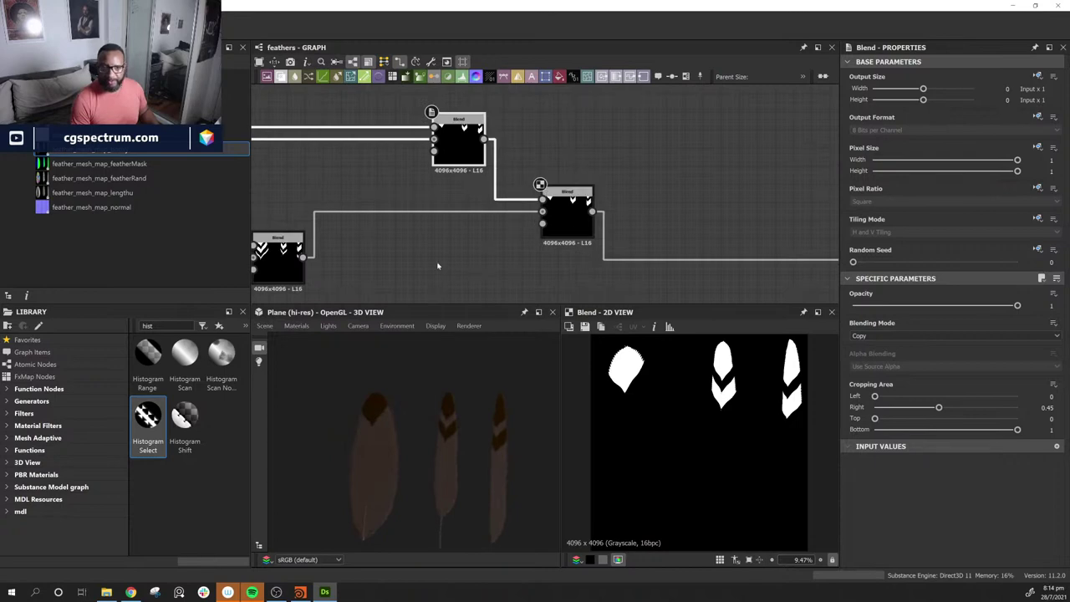
middle_click_drag(438, 266, 651, 242)
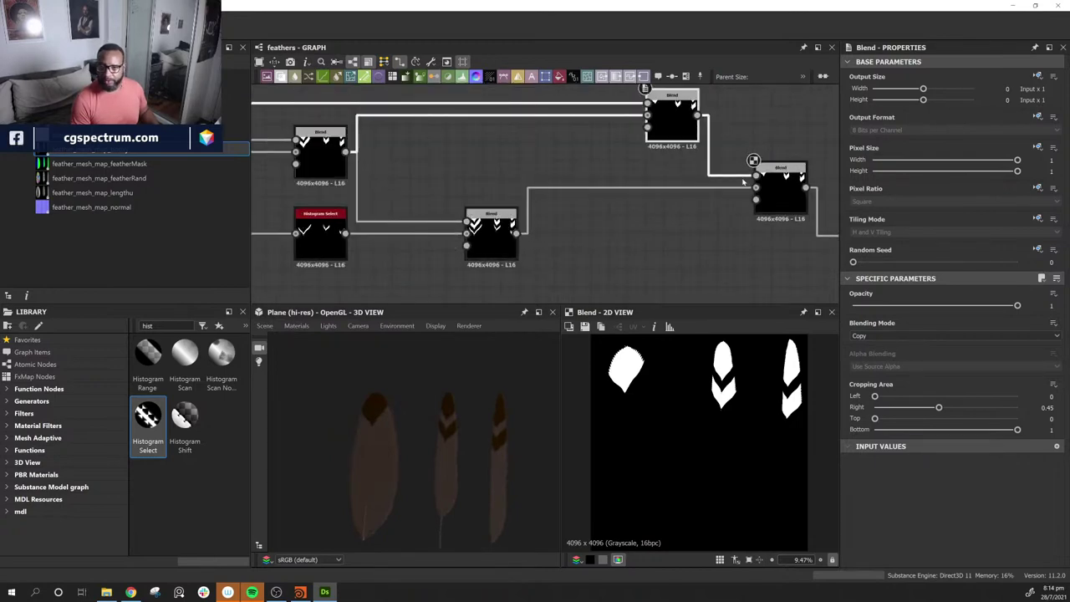
left_click(781, 174)
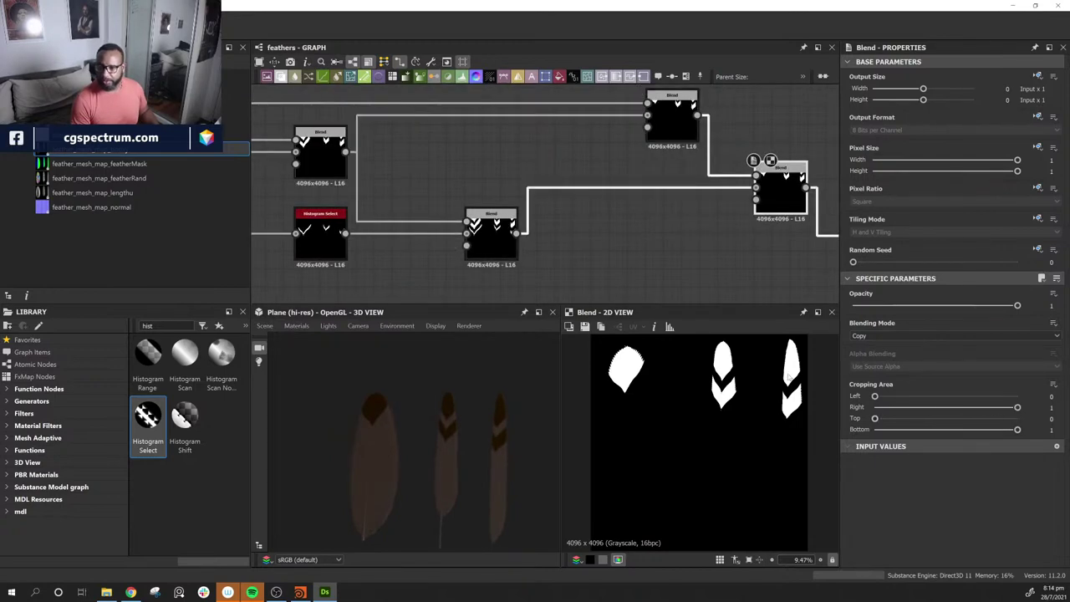
middle_click_drag(568, 228, 458, 229)
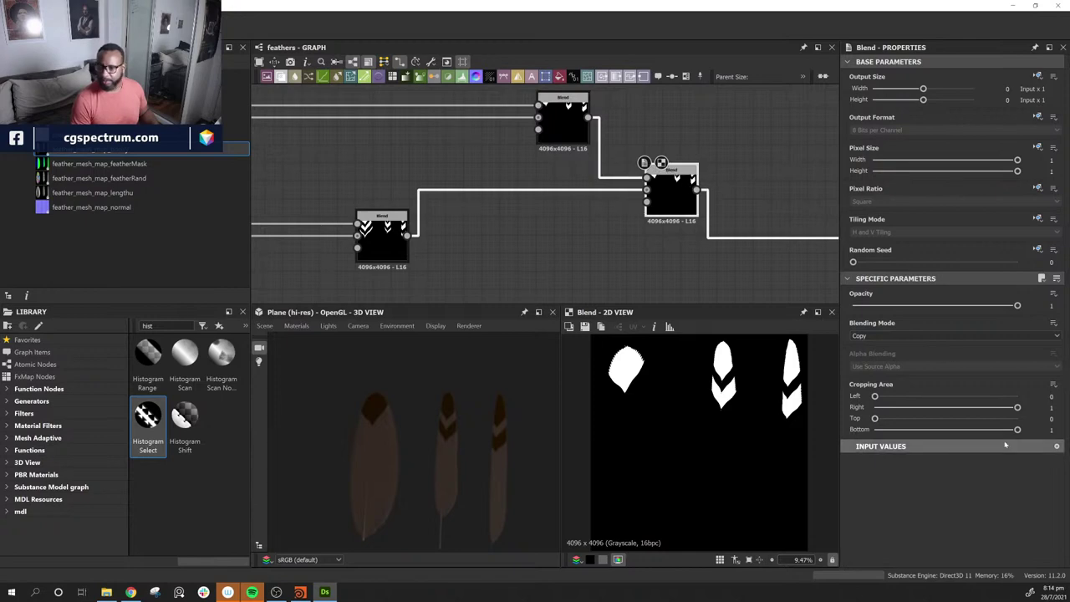
left_click_drag(1017, 408, 979, 408)
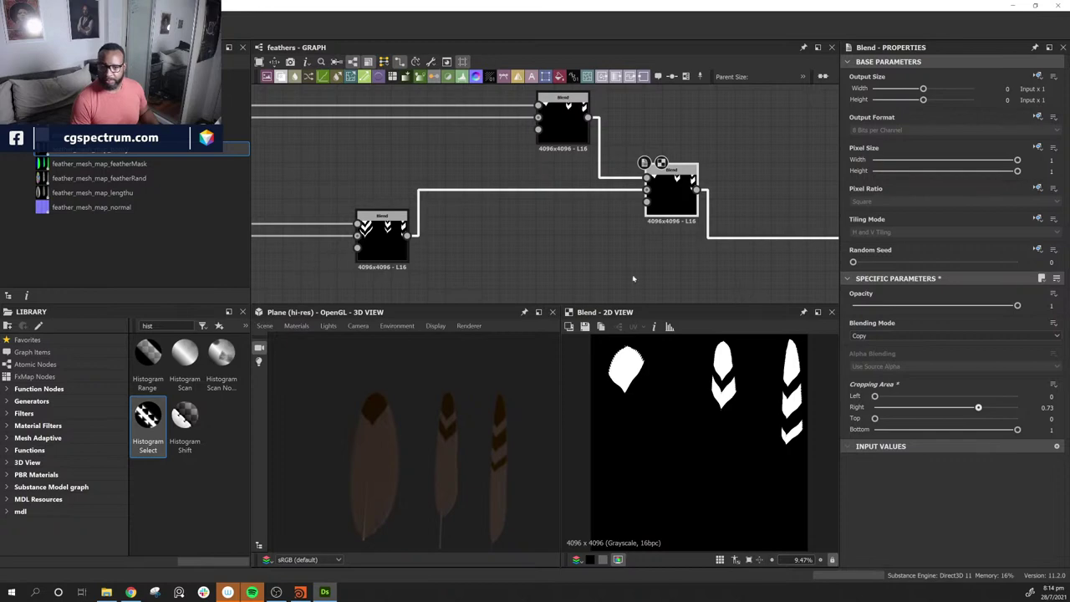
Step: Lower the last Blend to level with the double-chevron Blend, and shift the other stripe nodes closer to it
left_click_drag(667, 184, 680, 234)
scroll(680, 234, "down", 5)
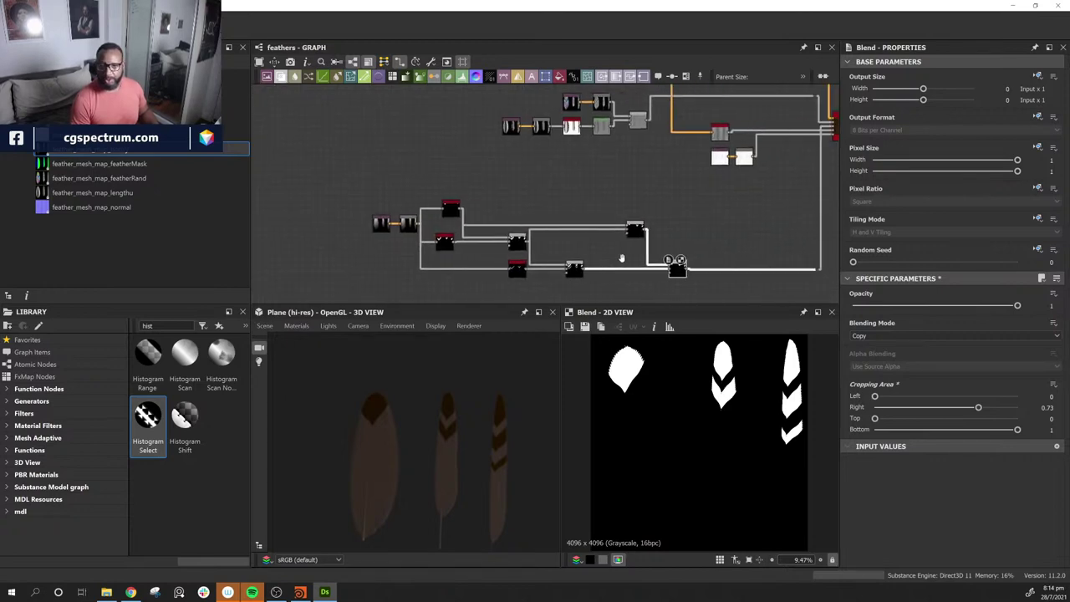
left_click_drag(313, 161, 612, 303)
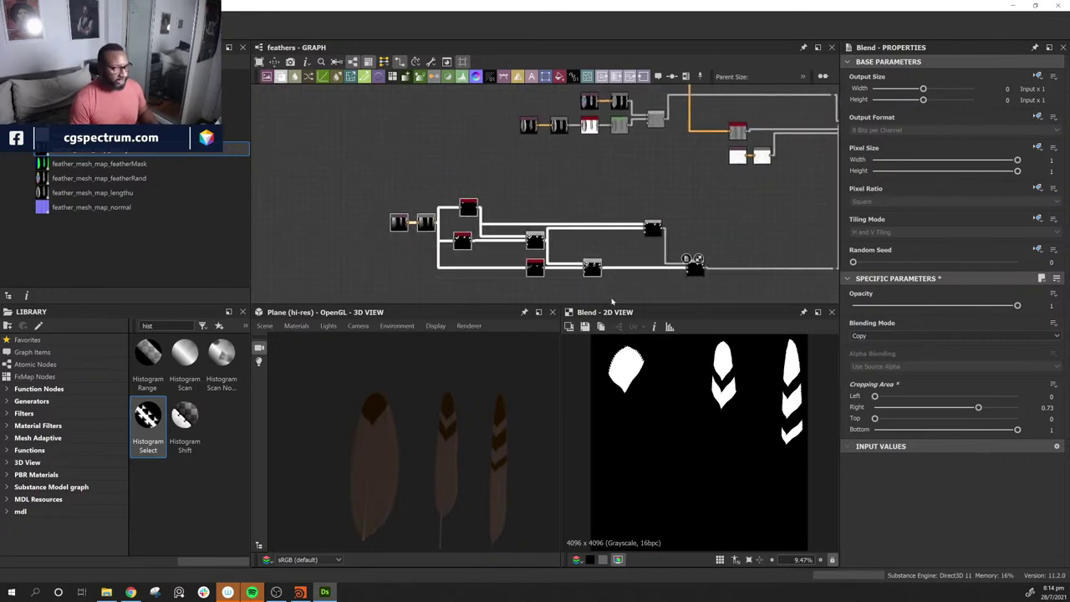
left_click_drag(592, 266, 629, 266)
Step: Move the node group above the stripe nodes away from the material node into free graph space
middle_click_drag(673, 217, 659, 302)
left_click_drag(449, 175, 656, 208)
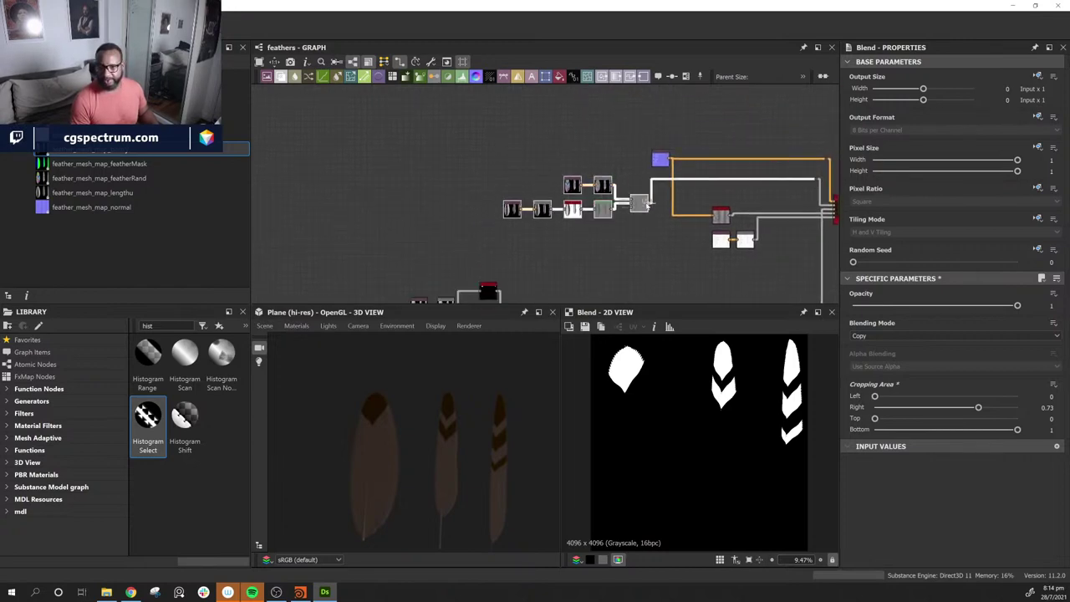
left_click(653, 246)
left_click_drag(442, 159, 527, 230)
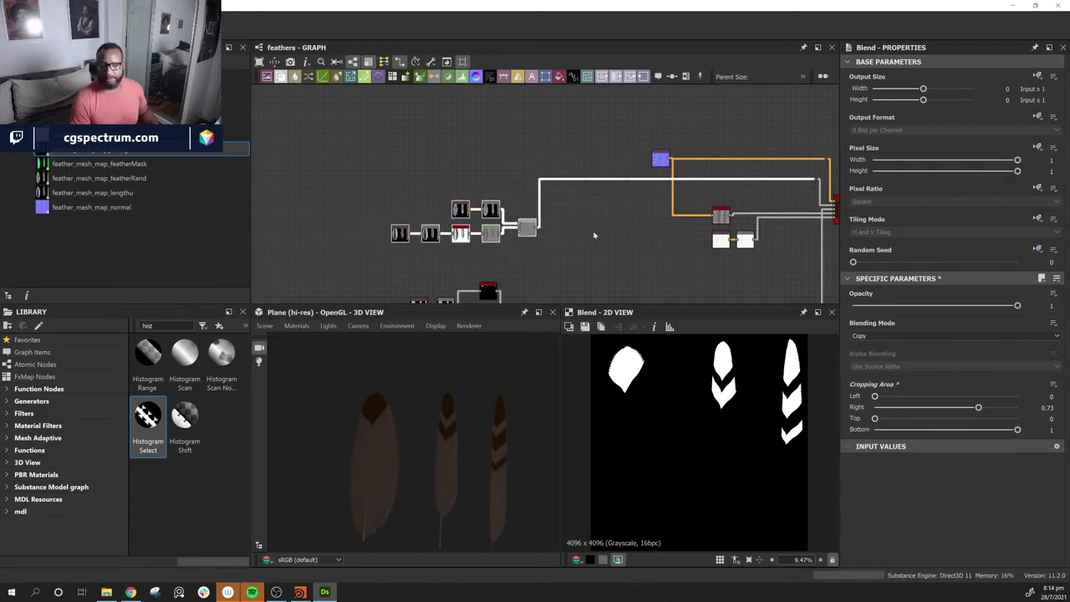
Step: Add a frame around the moved node group above the stripe nodes
scroll(591, 224, "up", 3)
middle_click_drag(437, 178, 563, 175)
left_click_drag(327, 130, 714, 290)
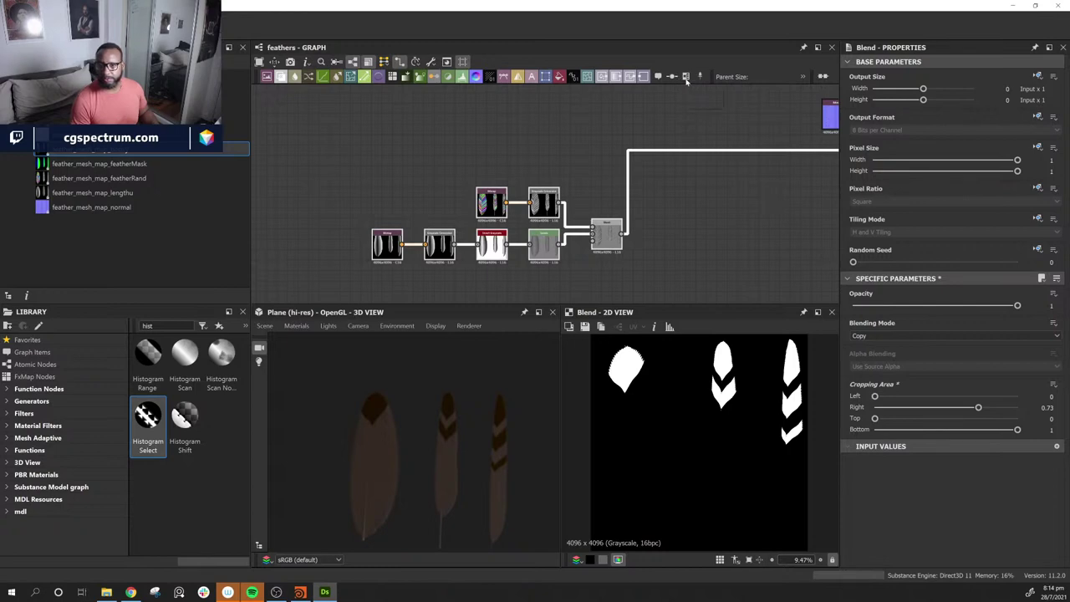
left_click(686, 78)
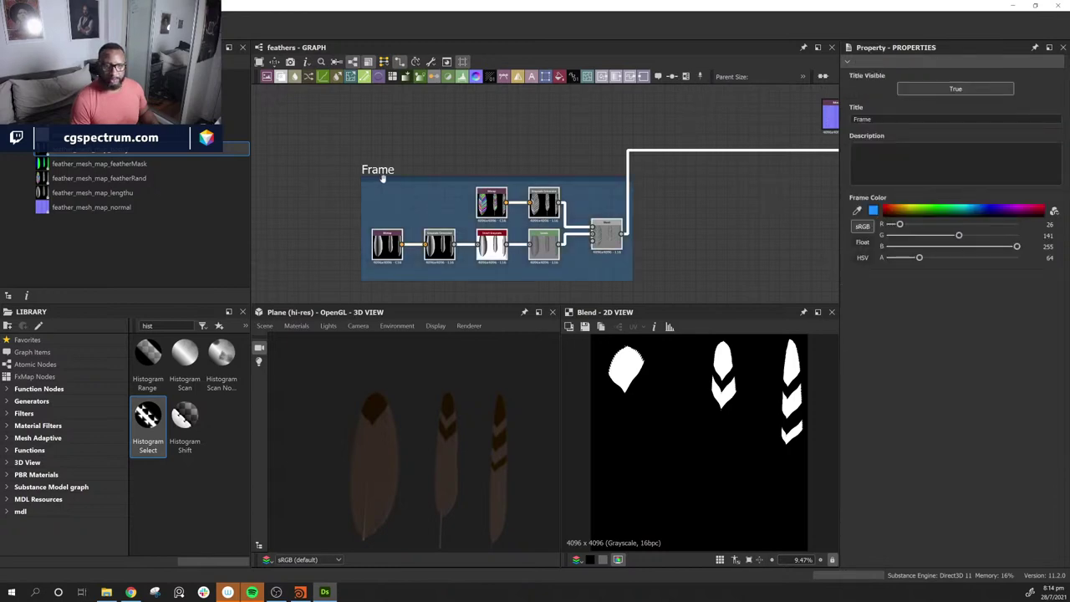
Step: Check which material input the framed nodes feed and title their frame Roughness
middle_click_drag(675, 264, 355, 280)
middle_click_drag(811, 193, 623, 191)
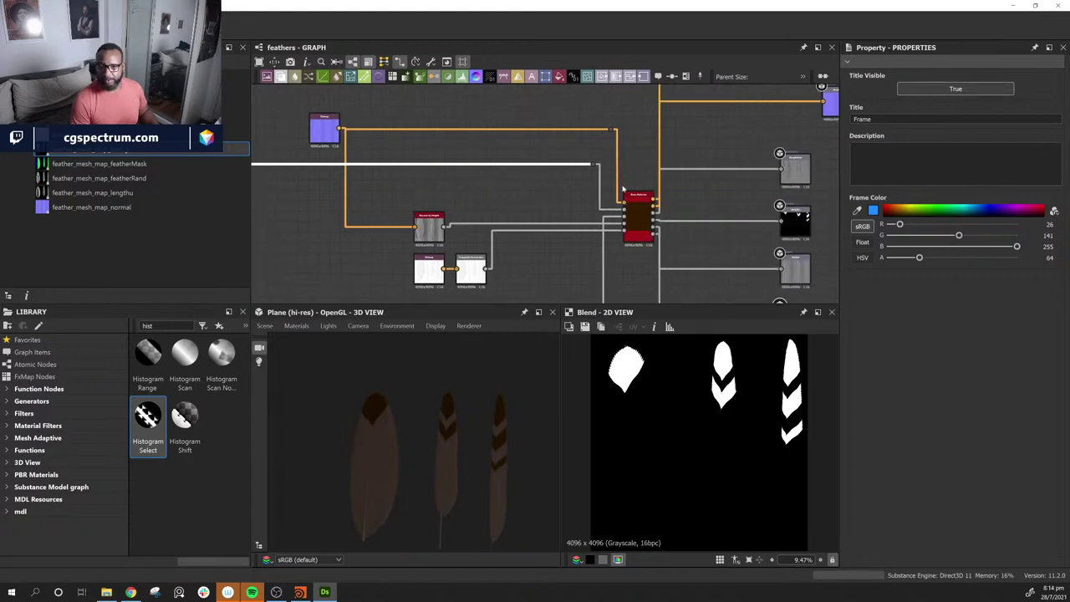
scroll(622, 192, "up", 7)
middle_click_drag(682, 278, 695, 248)
middle_click_drag(436, 223, 743, 196)
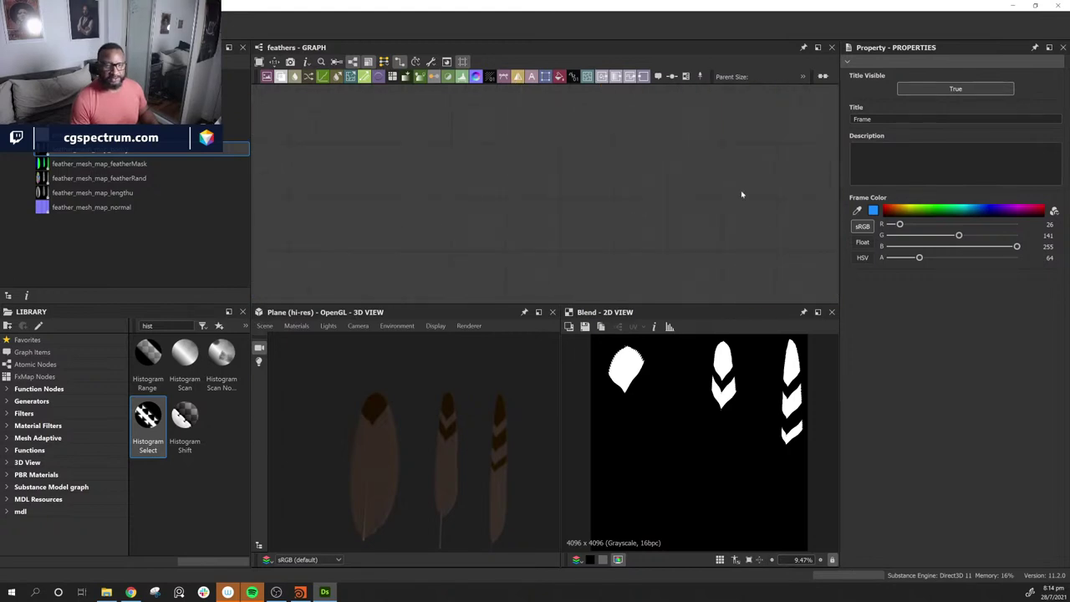
scroll(743, 196, "down", 7)
middle_click_drag(296, 200, 608, 230)
middle_click_drag(526, 242, 742, 204)
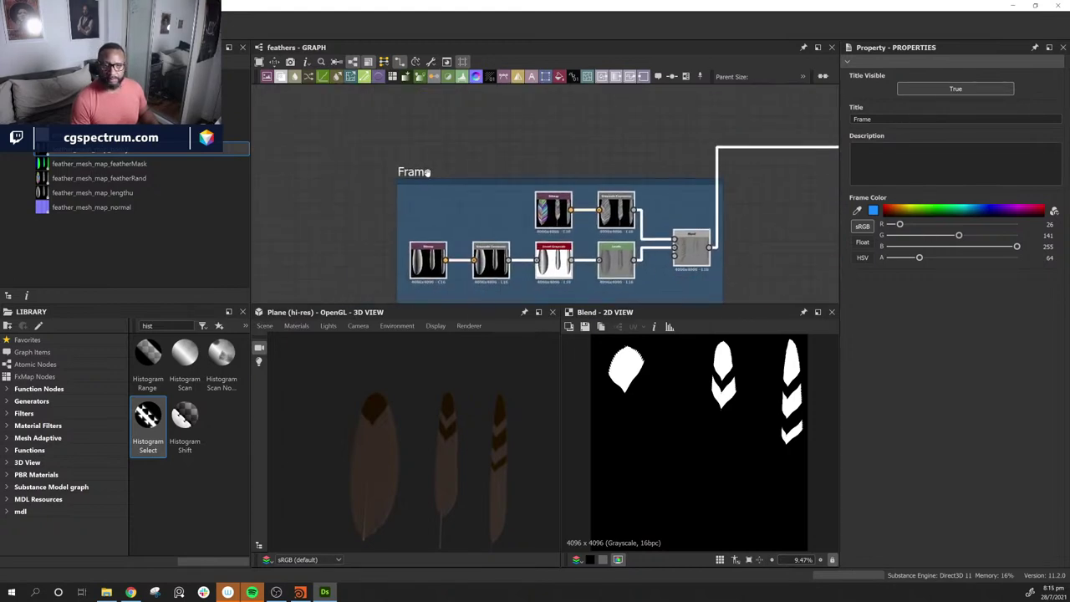
left_click(427, 173)
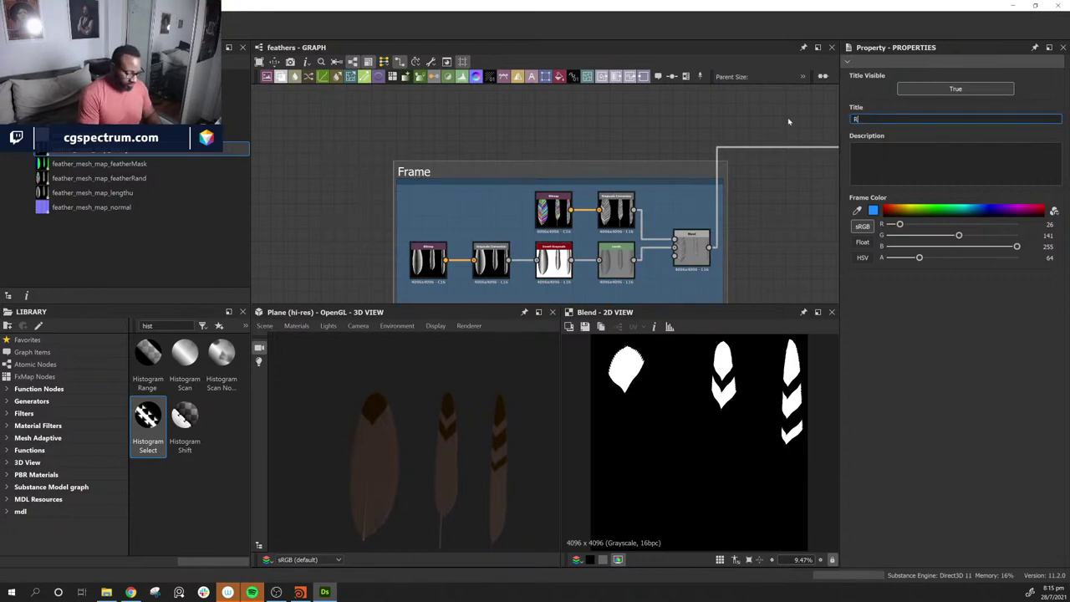
type("ness")
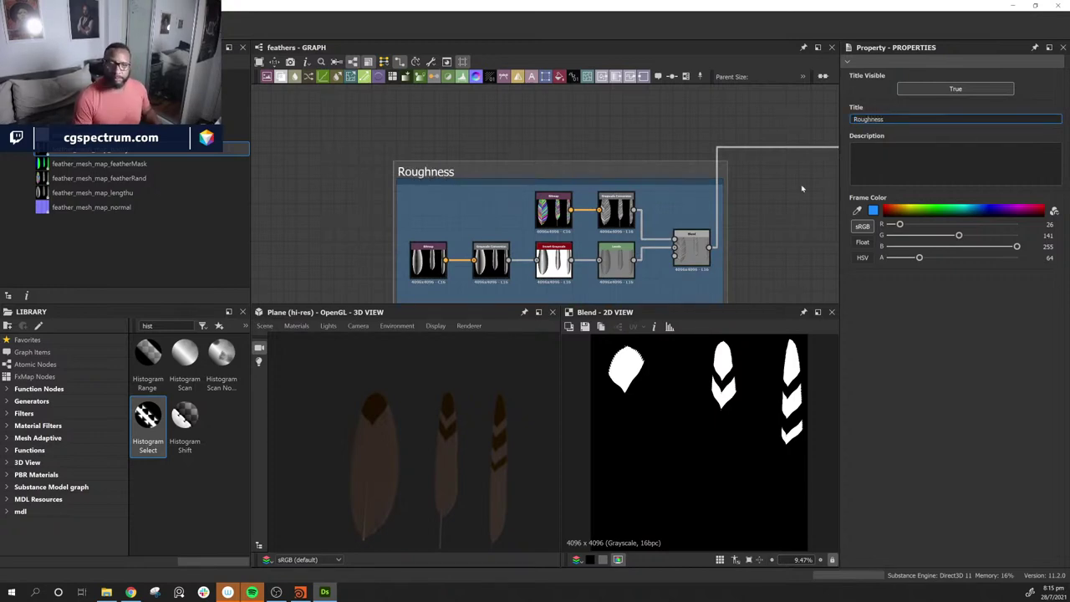
Step: Add a frame around all the feather stripe nodes below the Roughness frame
middle_click_drag(798, 263, 760, 158)
scroll(698, 129, "down", 1)
middle_click_drag(711, 230, 550, 157)
scroll(520, 138, "down", 2)
left_click_drag(288, 153, 708, 284)
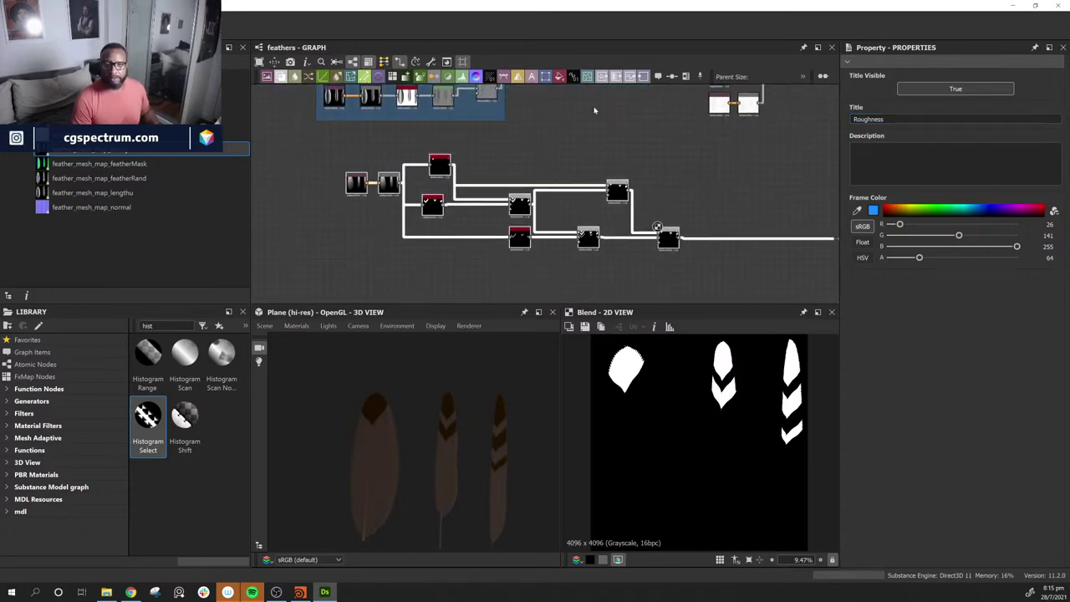
middle_click_drag(558, 127, 617, 176)
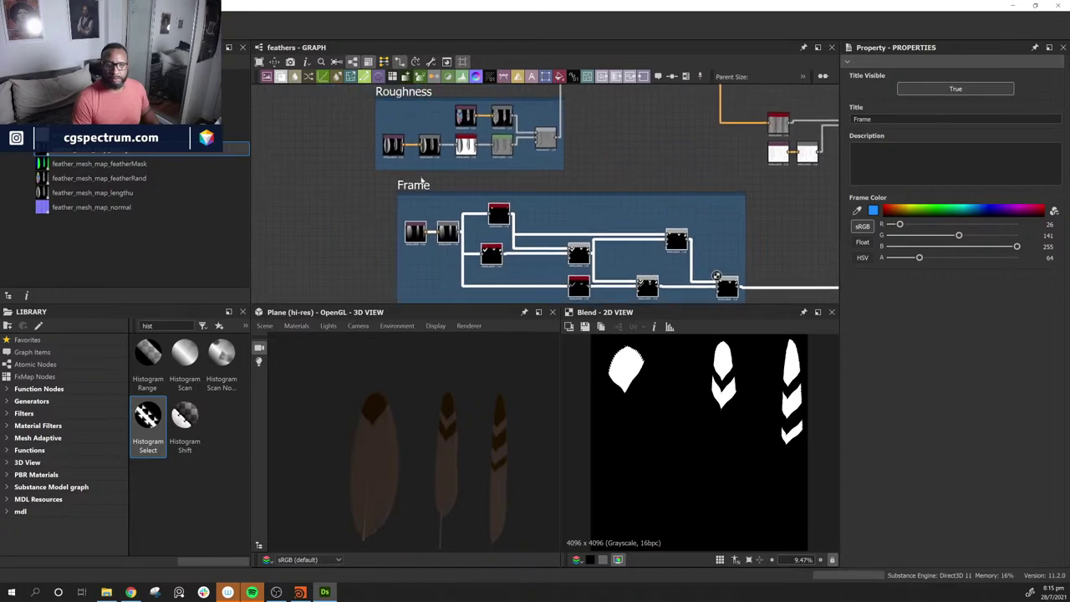
Step: Title the frame around the feather stripe nodes METAL
left_click(945, 119)
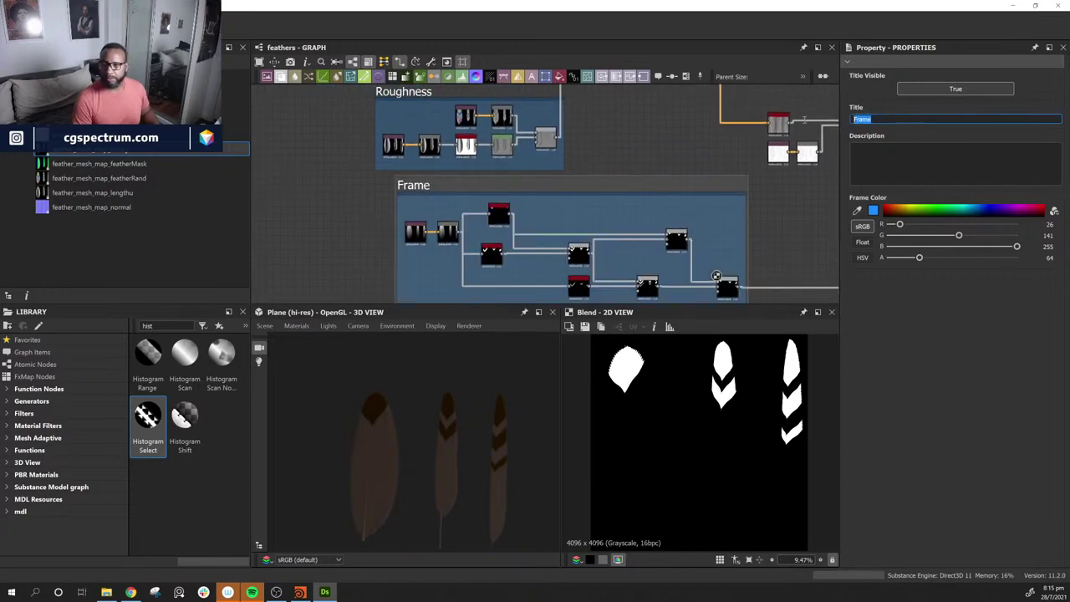
type("MeTA")
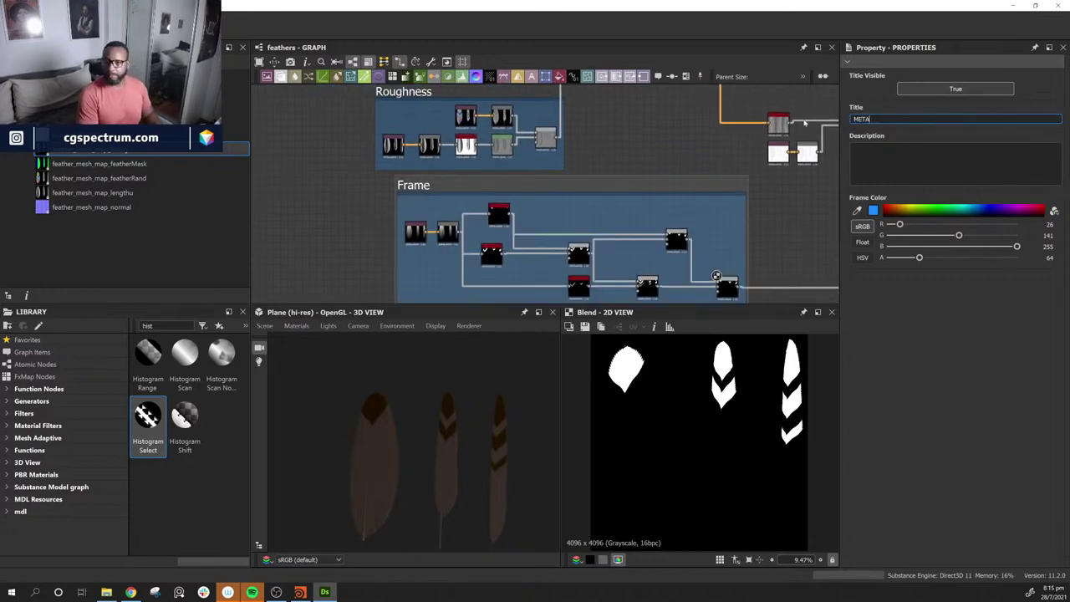
type("KL")
key("BackSpace")
type("L")
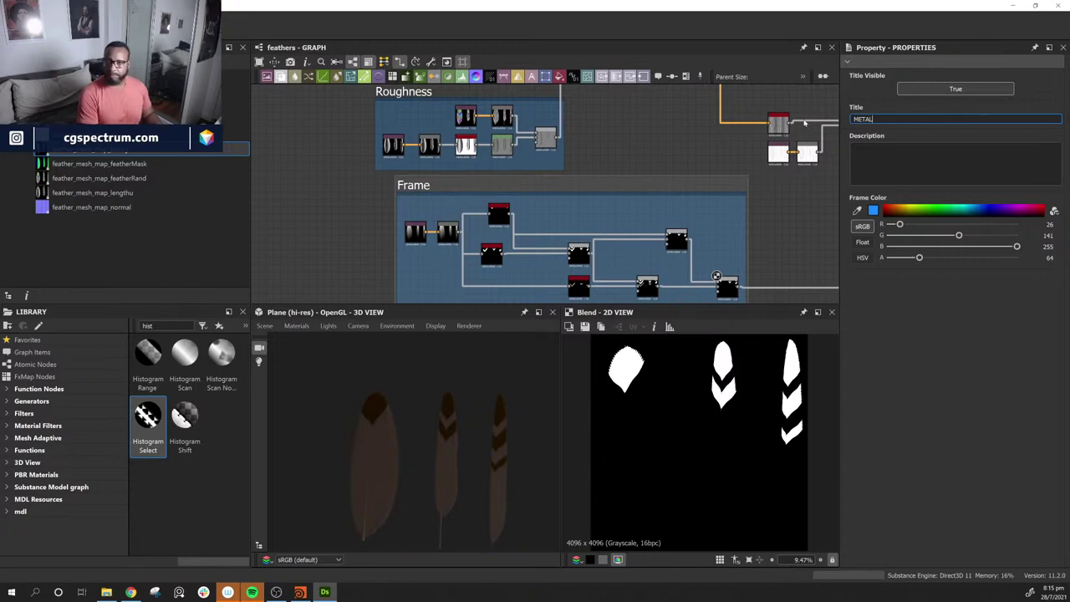
key("Return")
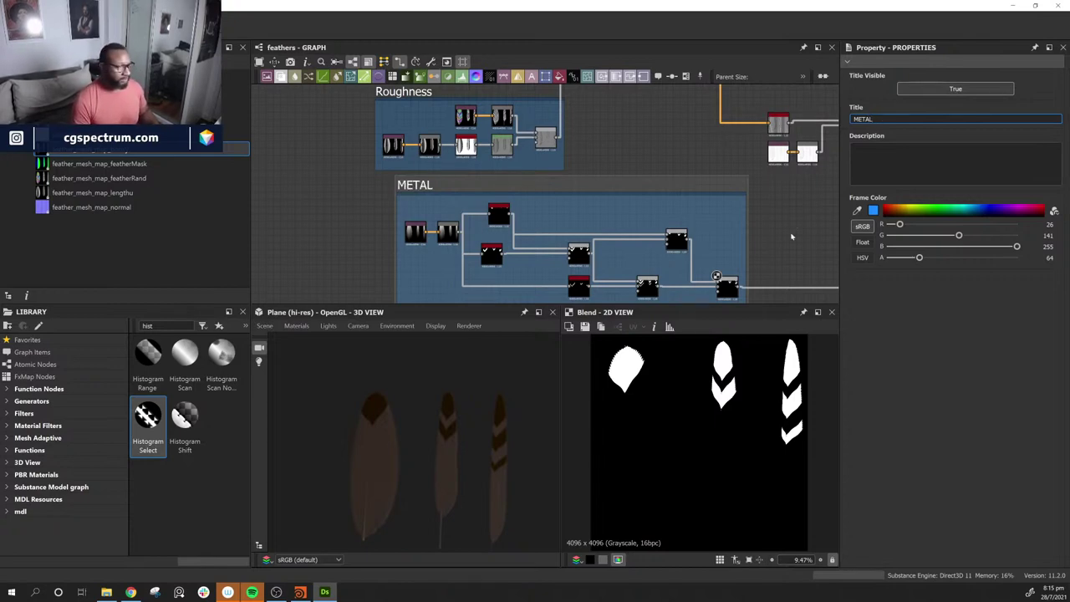
Step: Review the organised graph around the material node, and show the METAL frame's last Blend in the 2D view with its parameters
middle_click_drag(789, 221, 474, 221)
middle_click_drag(415, 189, 533, 296)
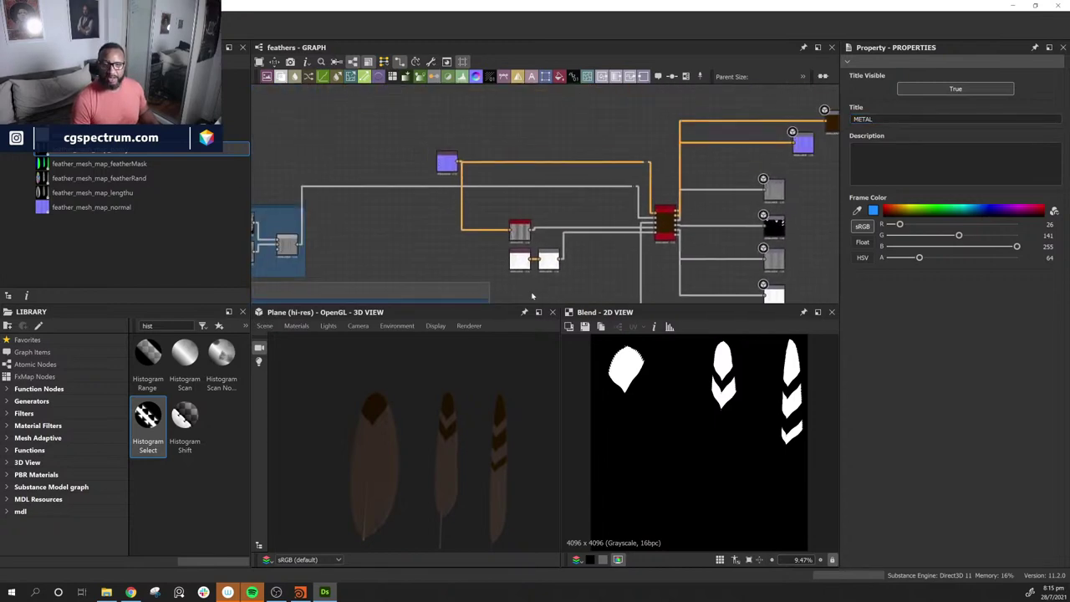
right_click_drag(533, 296, 607, 246, "alt")
middle_click_drag(433, 90, 482, 114)
middle_click_drag(614, 271, 757, 135)
scroll(681, 189, "down", 1)
middle_click_drag(704, 213, 603, 22)
middle_click_drag(648, 159, 485, 210)
left_click(397, 178)
left_click(398, 178)
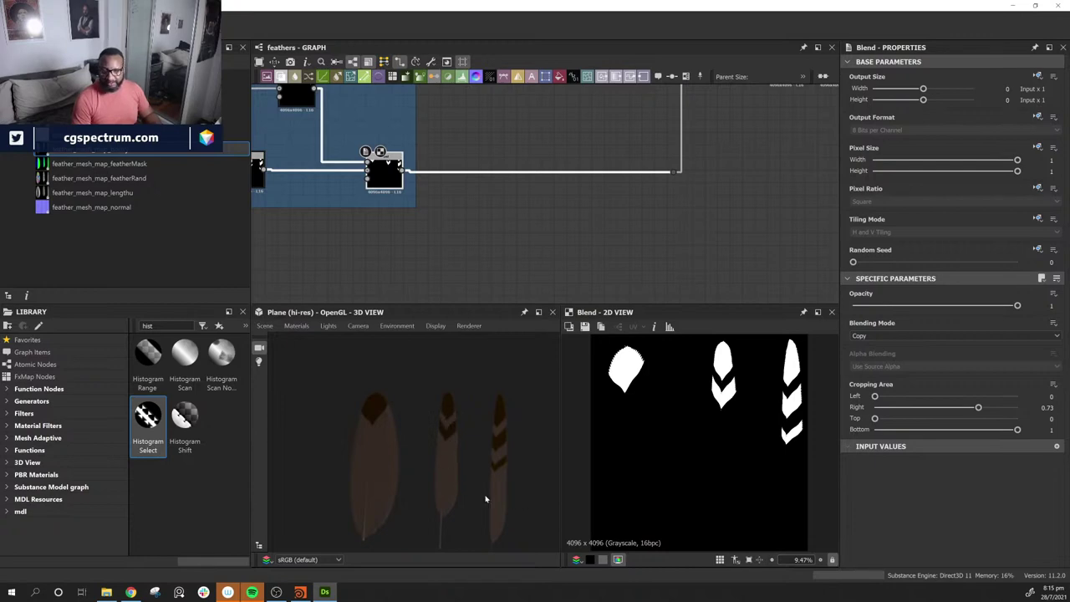
middle_click_drag(586, 191, 642, 186)
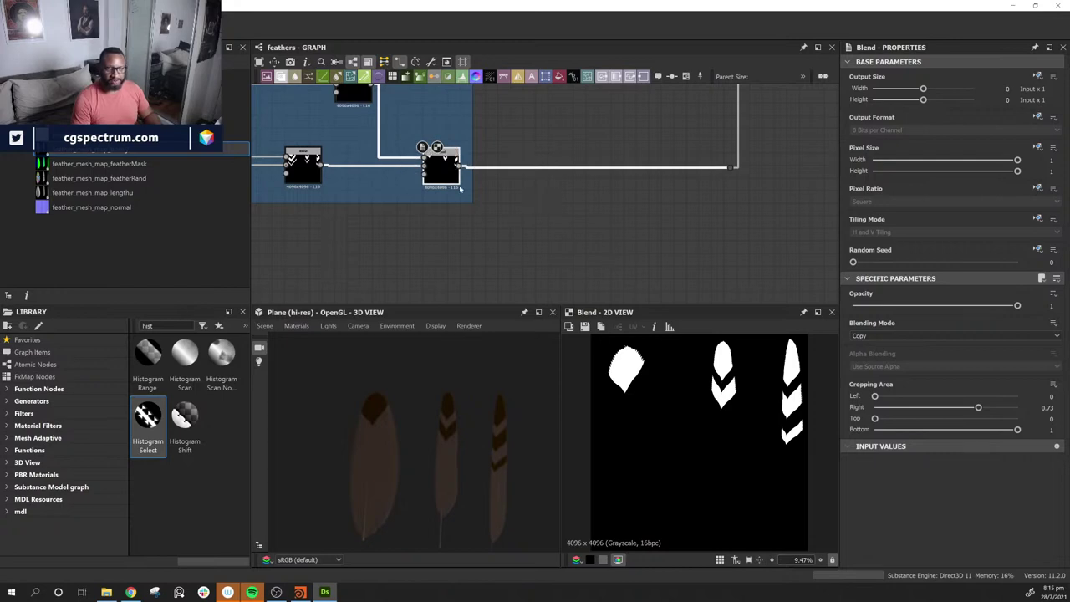
Step: Add a Gradient Map node and place it in the empty area beyond the METAL frame, below its output link
middle_click_drag(445, 168, 374, 145)
middle_click_drag(539, 208, 508, 210)
scroll(493, 210, "up", 1)
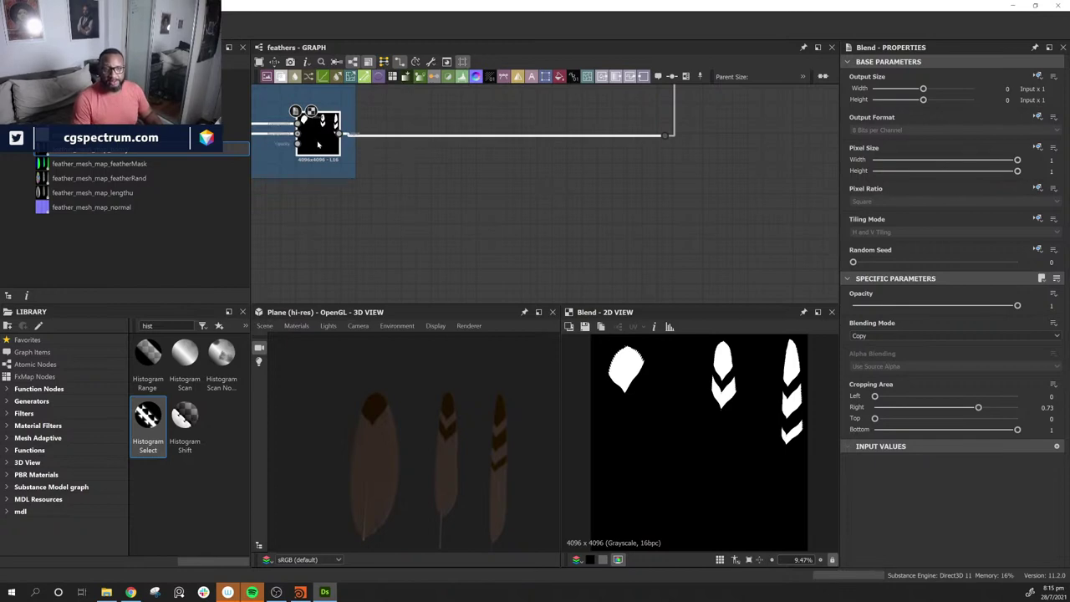
left_click(420, 76)
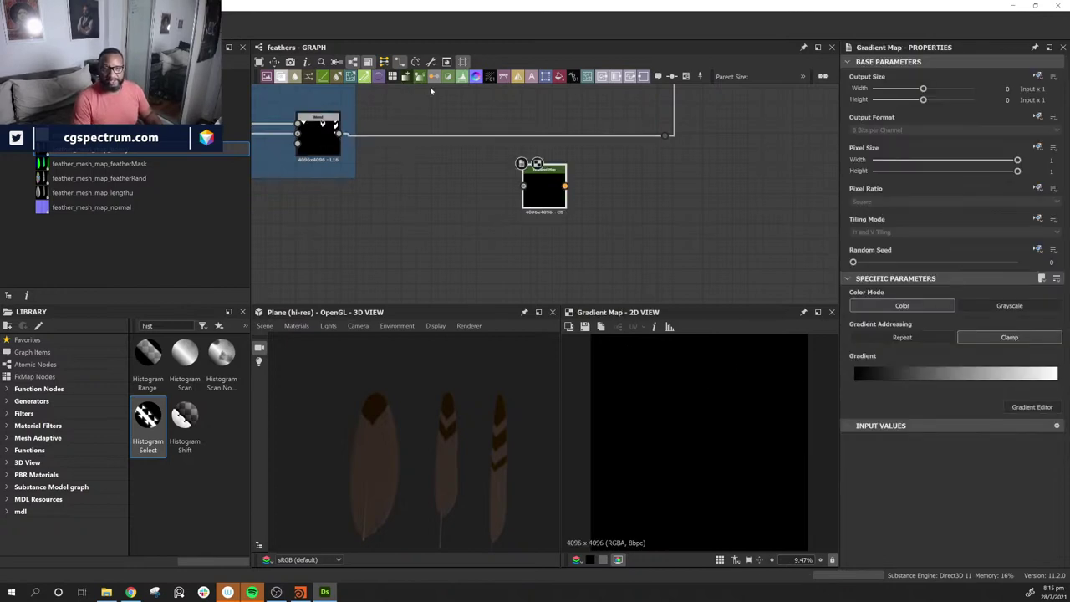
left_click_drag(551, 190, 477, 215)
middle_click_drag(389, 200, 642, 250)
middle_click_drag(319, 191, 621, 260)
middle_click_drag(703, 181, 315, 137)
middle_click_drag(535, 165, 478, 110)
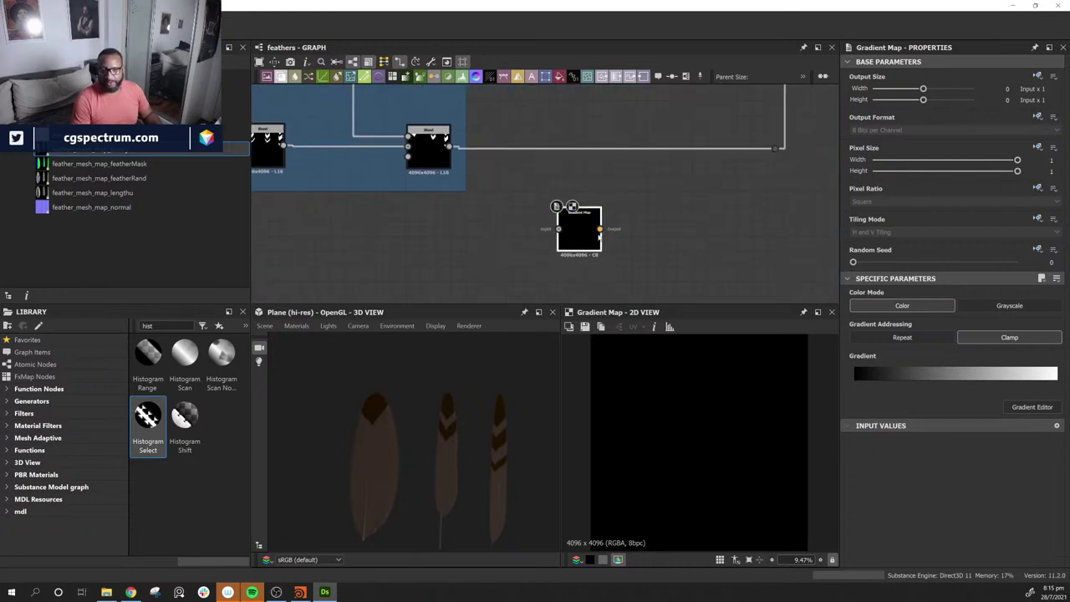
Step: Try feeding the METAL frame's last Blend into the Gradient Map, and remove the connection again
left_click_drag(449, 147, 572, 206)
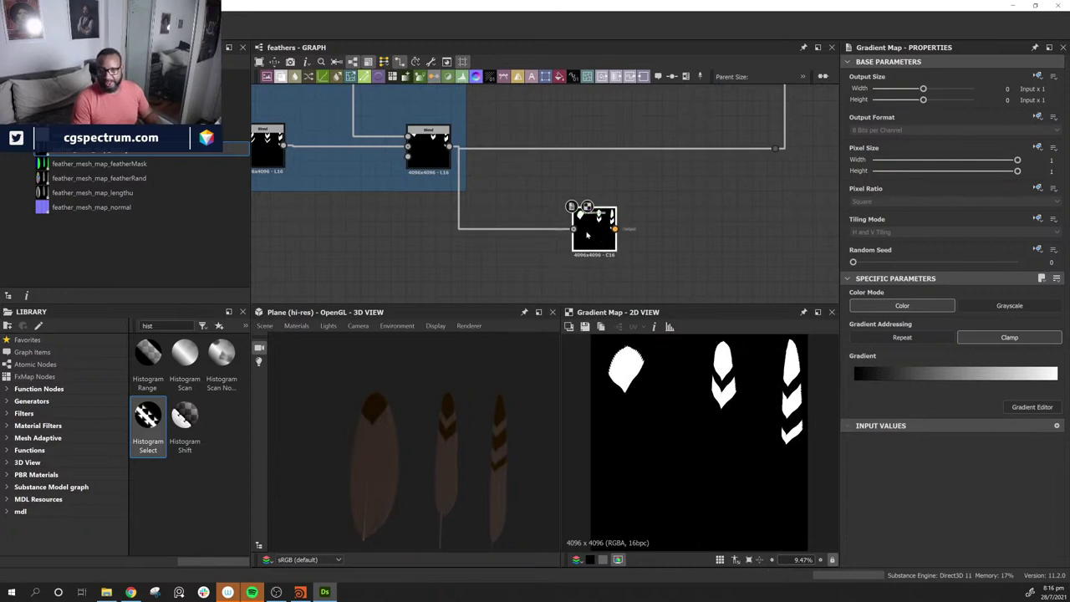
left_click_drag(608, 237, 742, 237)
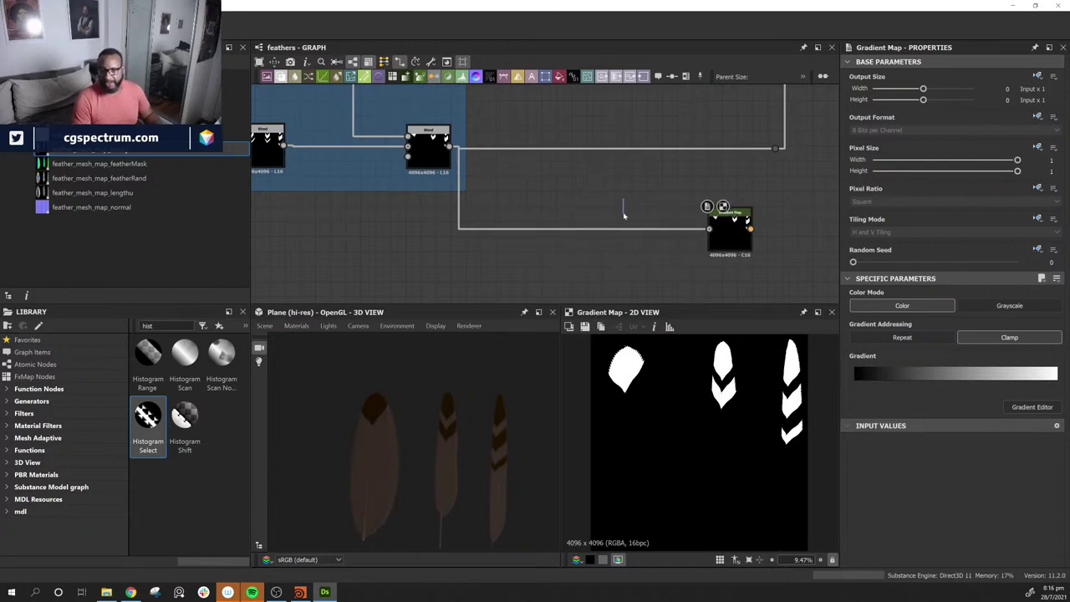
key("Delete")
Step: Move the unconnected Gradient Map node closer to the METAL frame, keeping it below the long output link
middle_click_drag(609, 234, 504, 230)
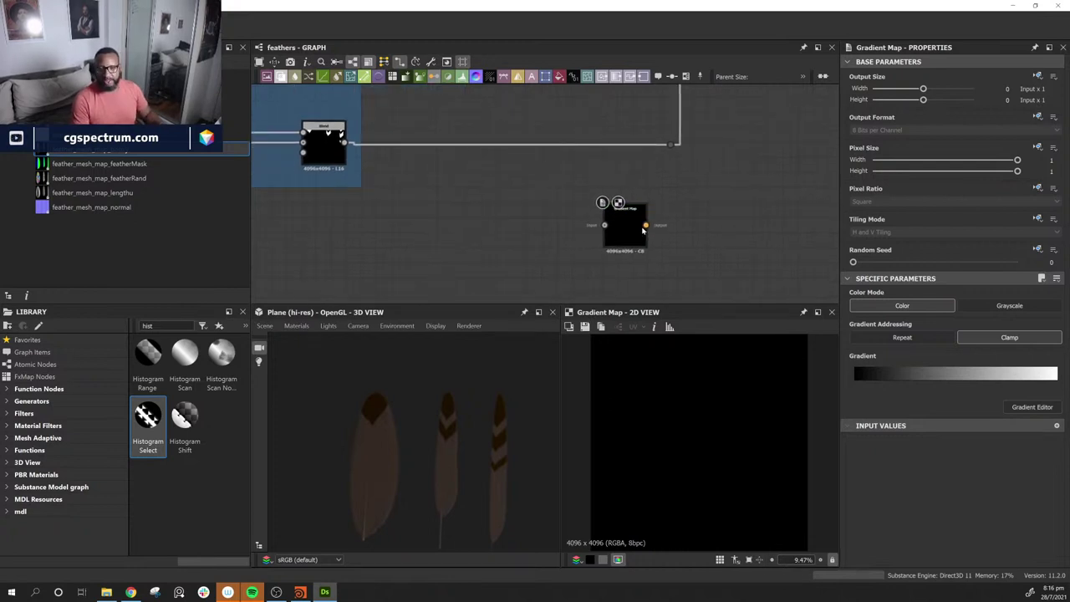
left_click_drag(623, 227, 608, 237)
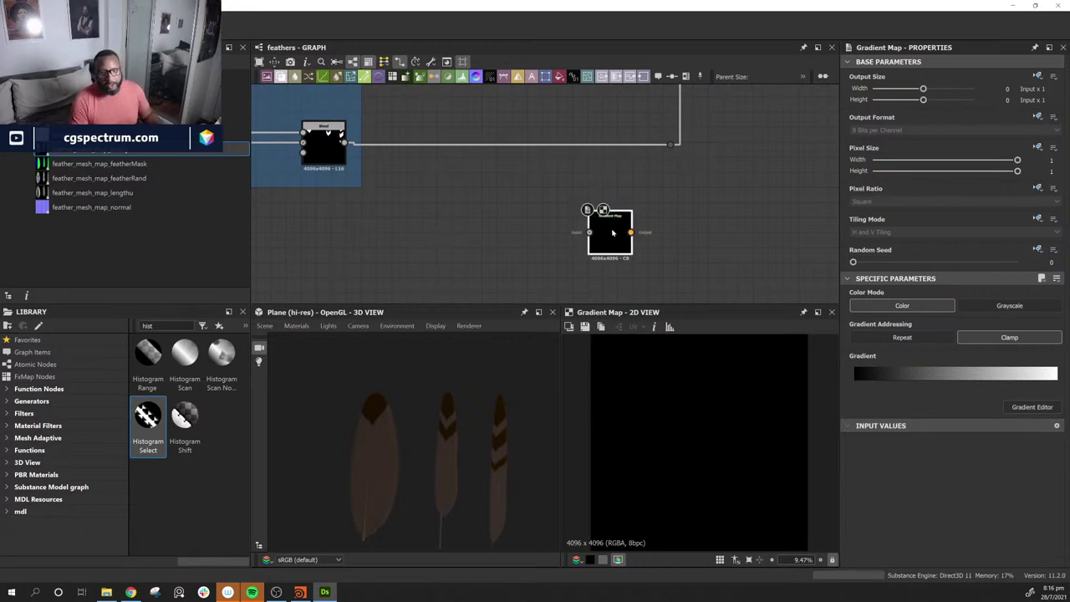
left_click_drag(615, 236, 538, 244)
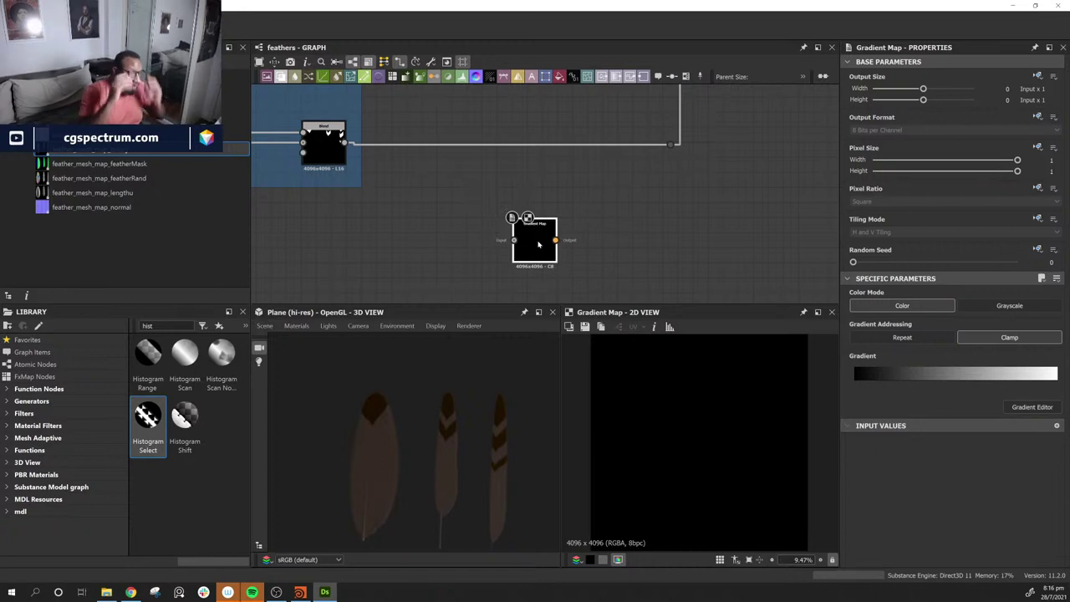
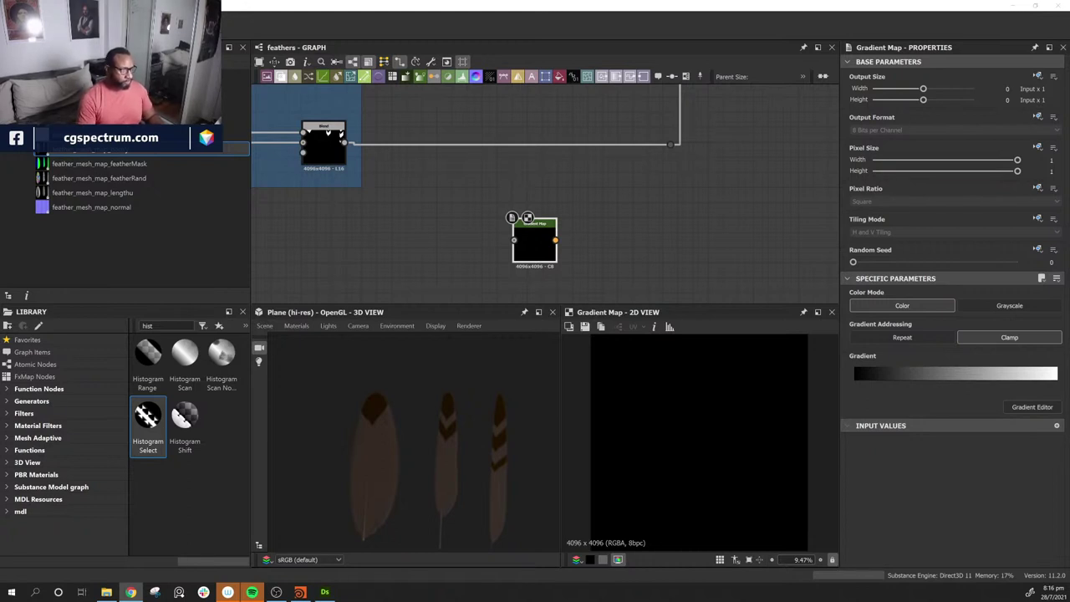
Step: Switch to the browser, open the cgwiki - Tokeru site from the search results and look over its main page
left_click_drag(1069, 121, 609, 91)
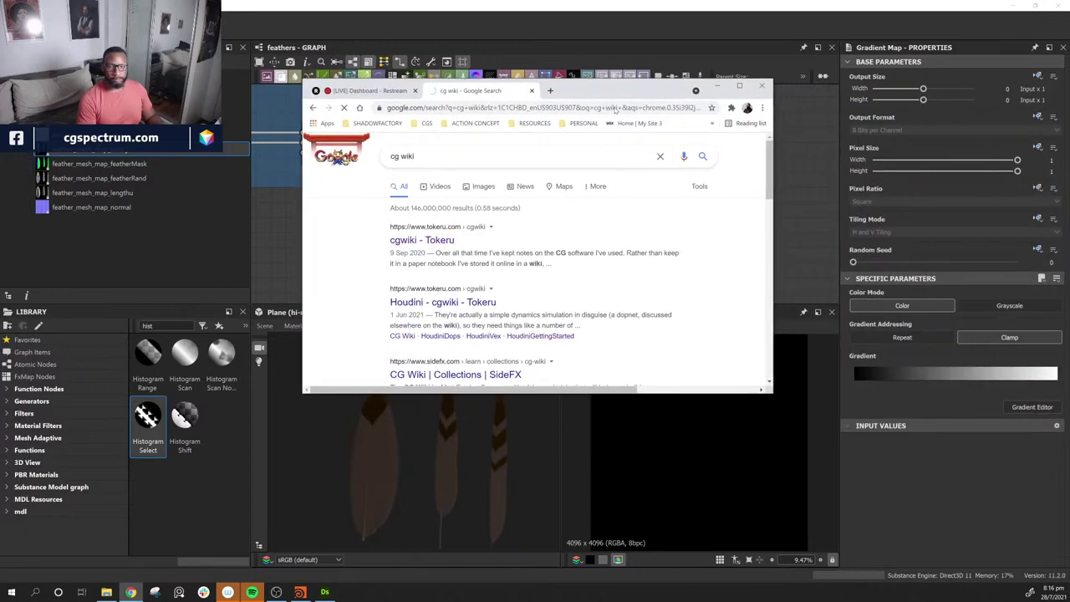
left_click(464, 226)
left_click(420, 240)
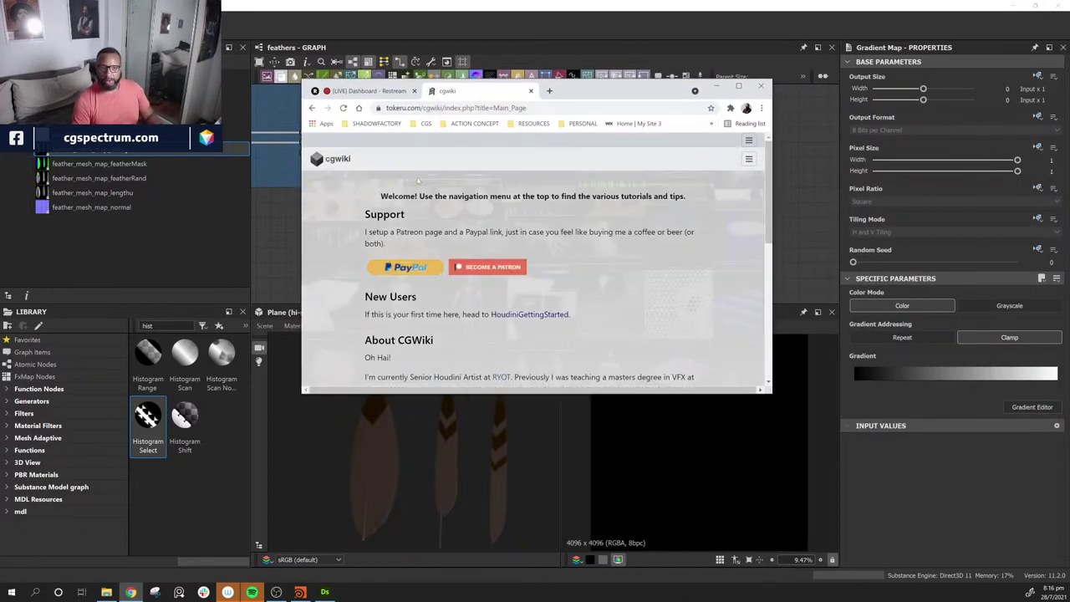
scroll(422, 192, "down", 5)
scroll(505, 285, "up", 5)
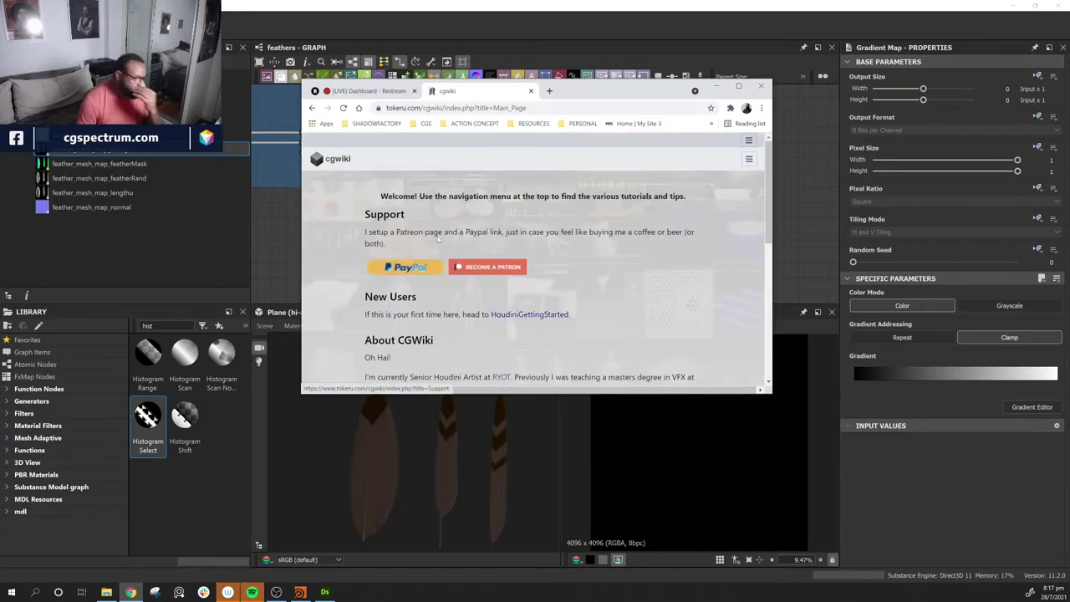
scroll(505, 284, "down", 3)
scroll(504, 284, "up", 3)
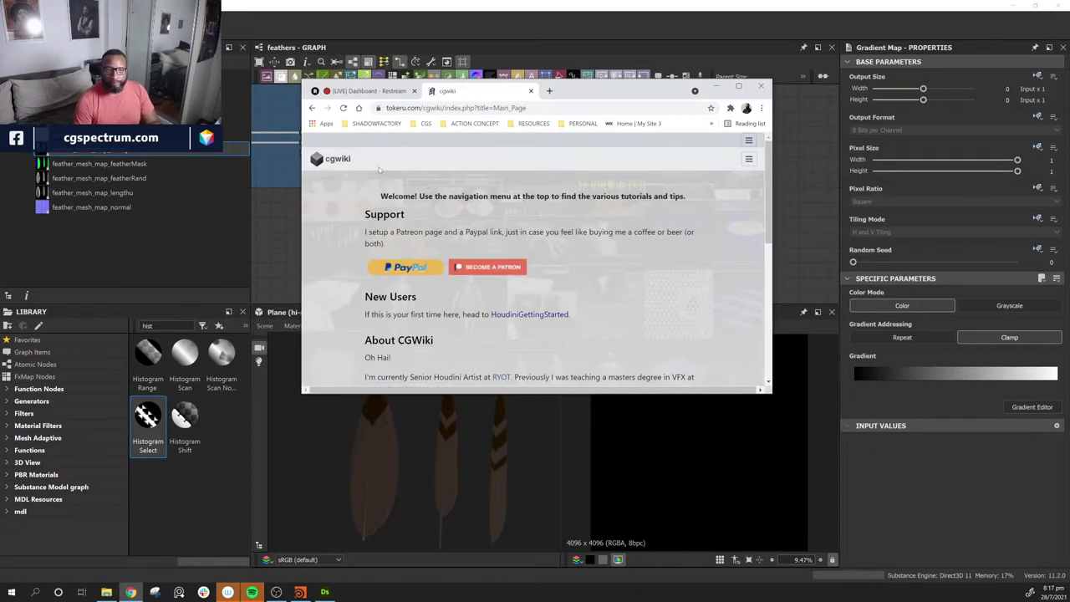
Step: Open the Vex page from cgwiki's Houdini topics and skim its contents list and attribute examples
left_click(750, 159)
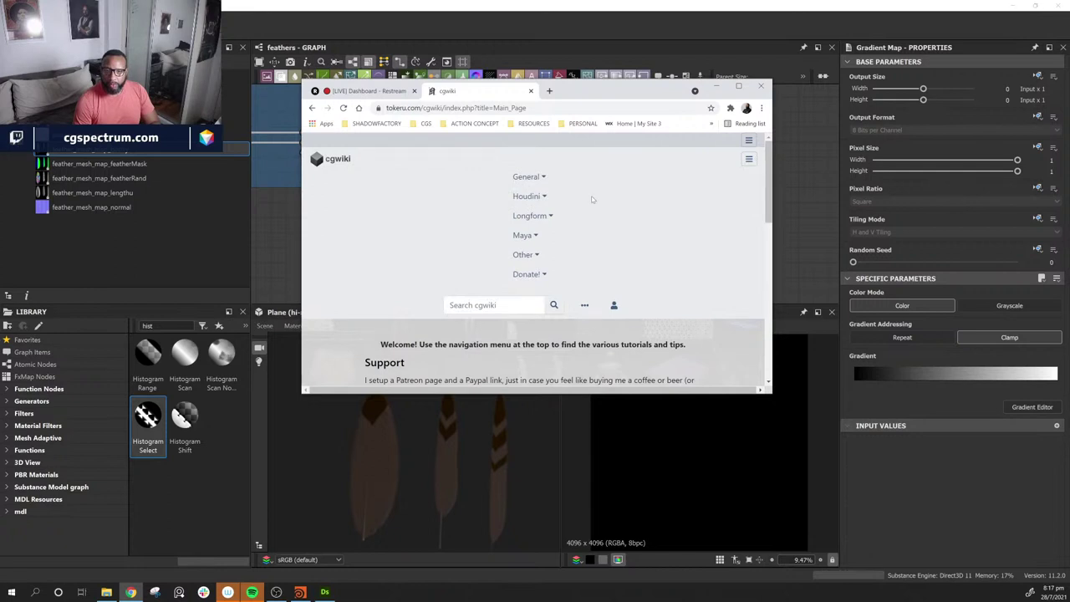
left_click(533, 197)
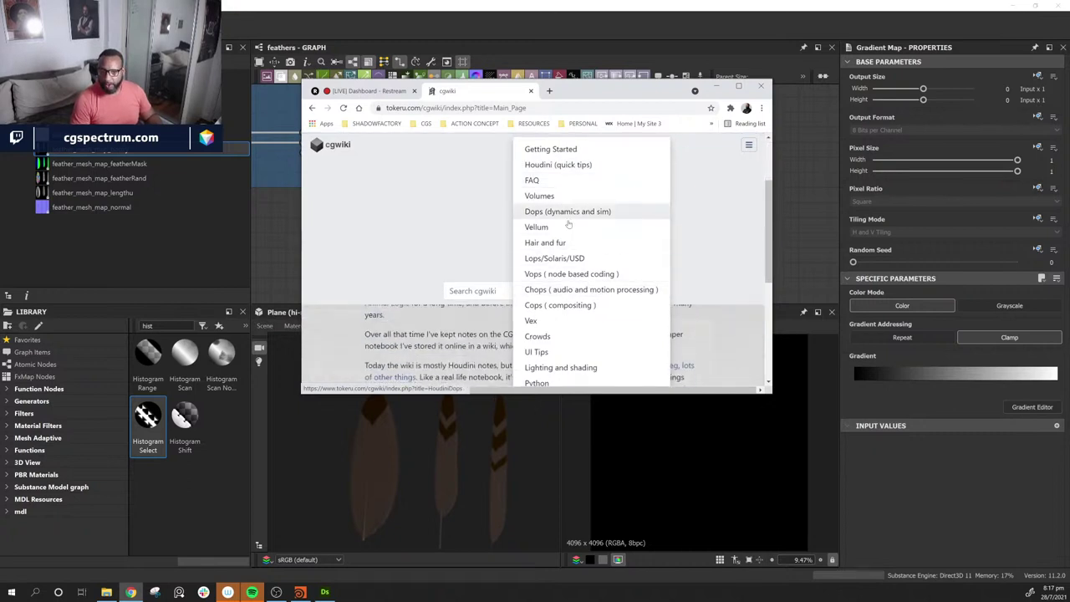
left_click(563, 322)
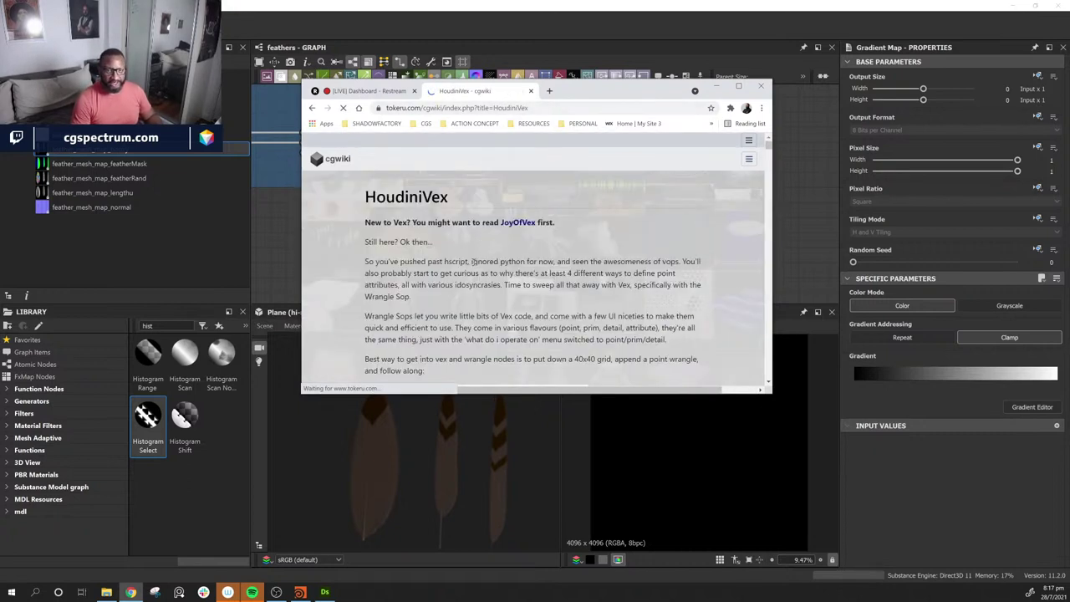
left_click_drag(366, 196, 448, 197)
scroll(467, 250, "down", 8)
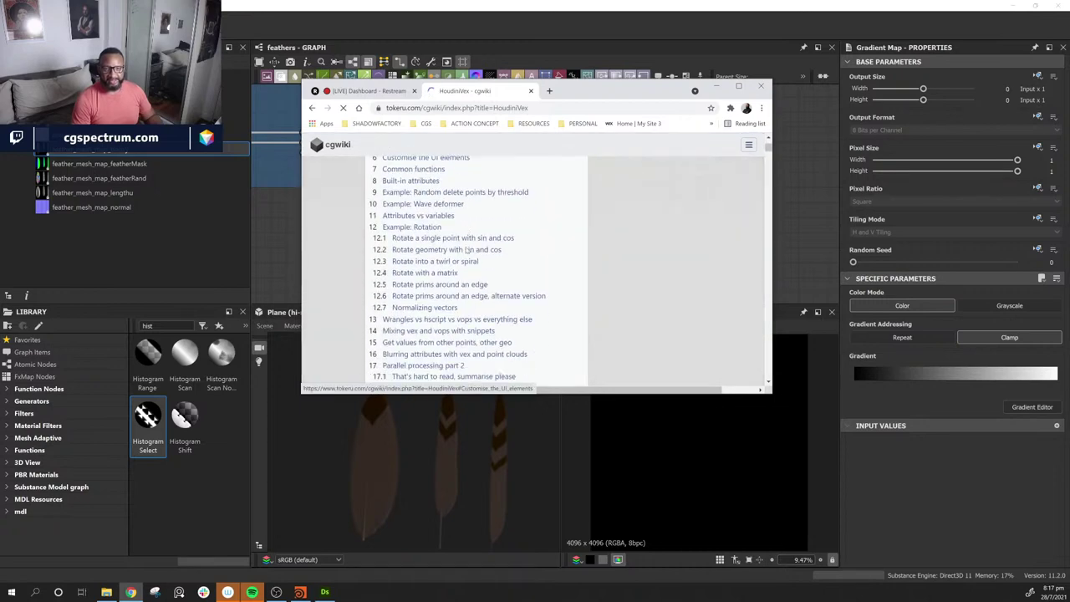
scroll(467, 252, "down", 5)
scroll(470, 258, "up", 5)
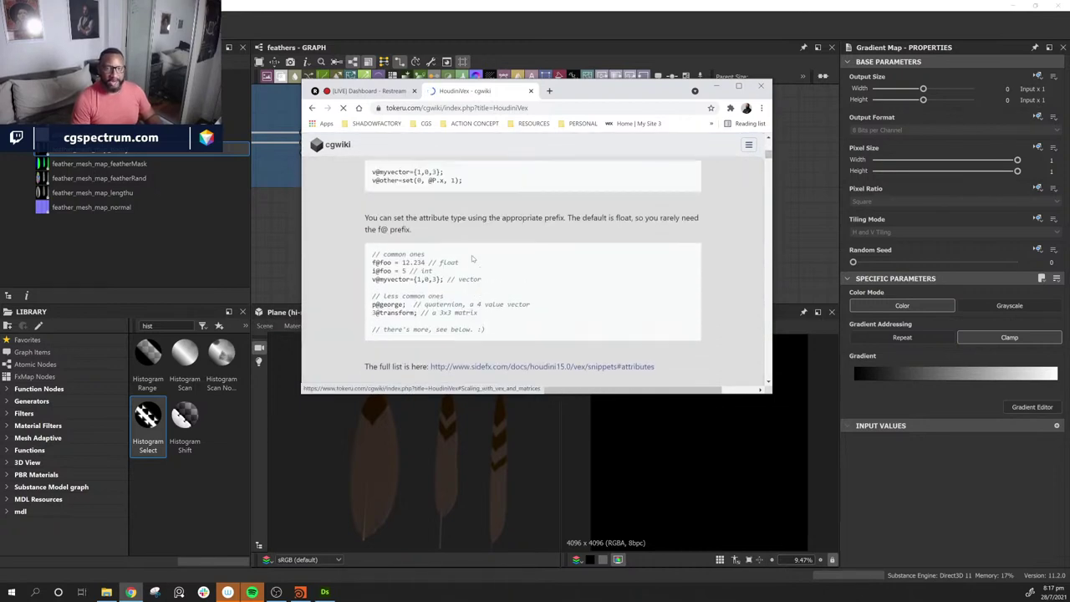
scroll(473, 261, "up", 10)
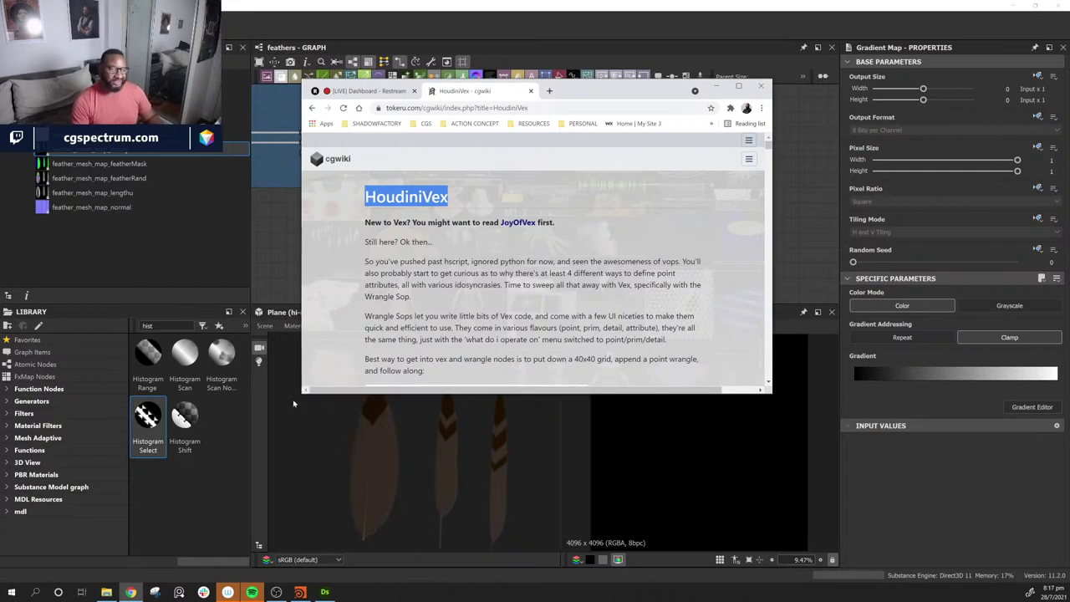
Step: Enlarge the browser window and look through the HoudiniVex contents list and the section on creating a new attribute
left_click_drag(301, 396, 204, 508)
scroll(337, 389, "down", 8)
scroll(337, 389, "down", 15)
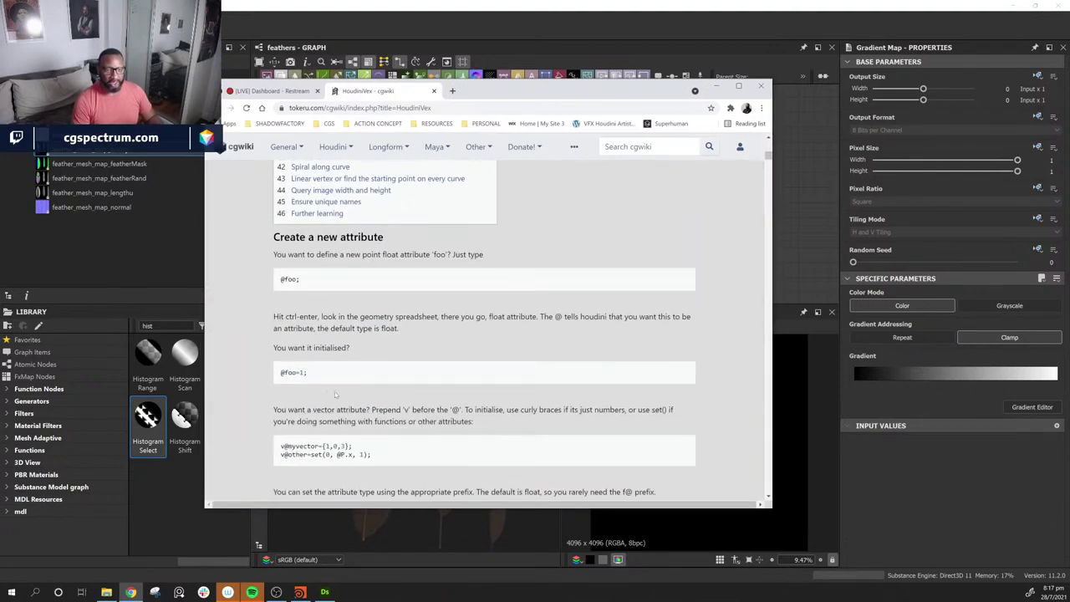
scroll(337, 389, "up", 20)
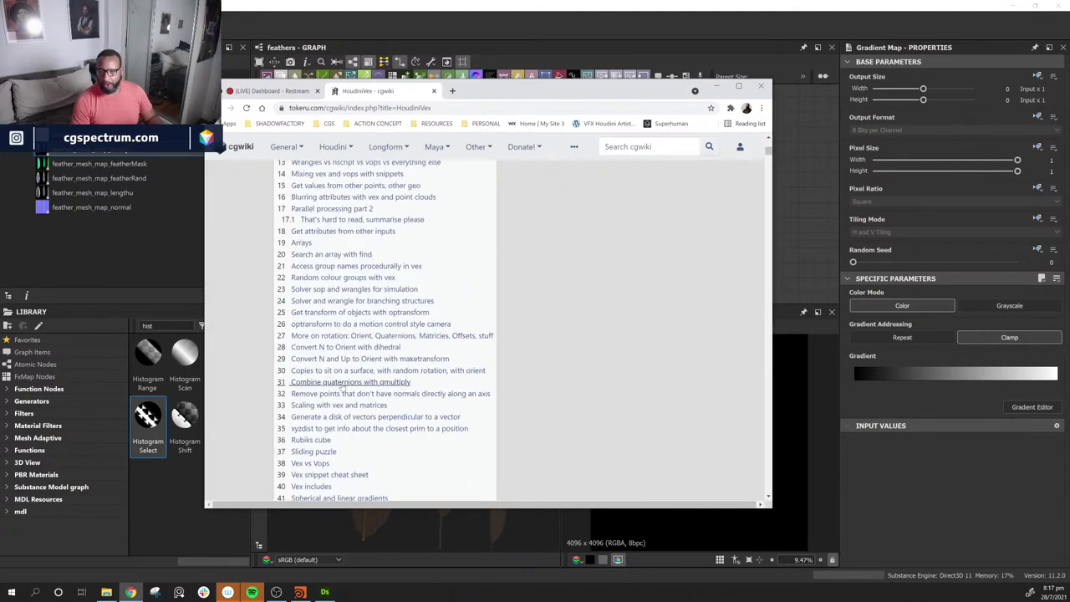
Step: Open cgwiki's Houdini Getting Started page and follow its link to the Houdini quick examples
left_click(332, 148)
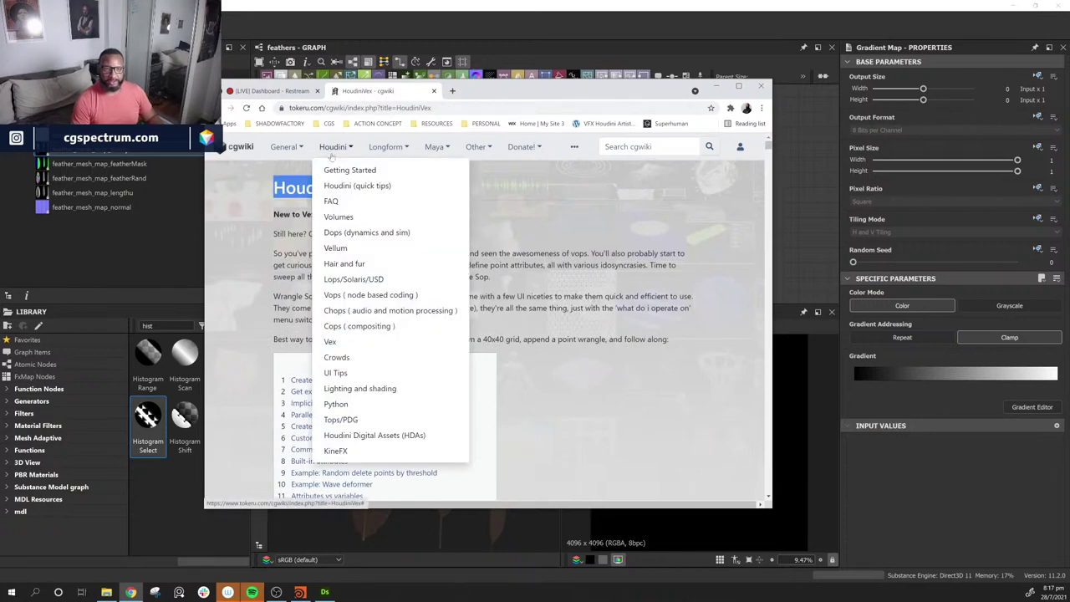
left_click(342, 170)
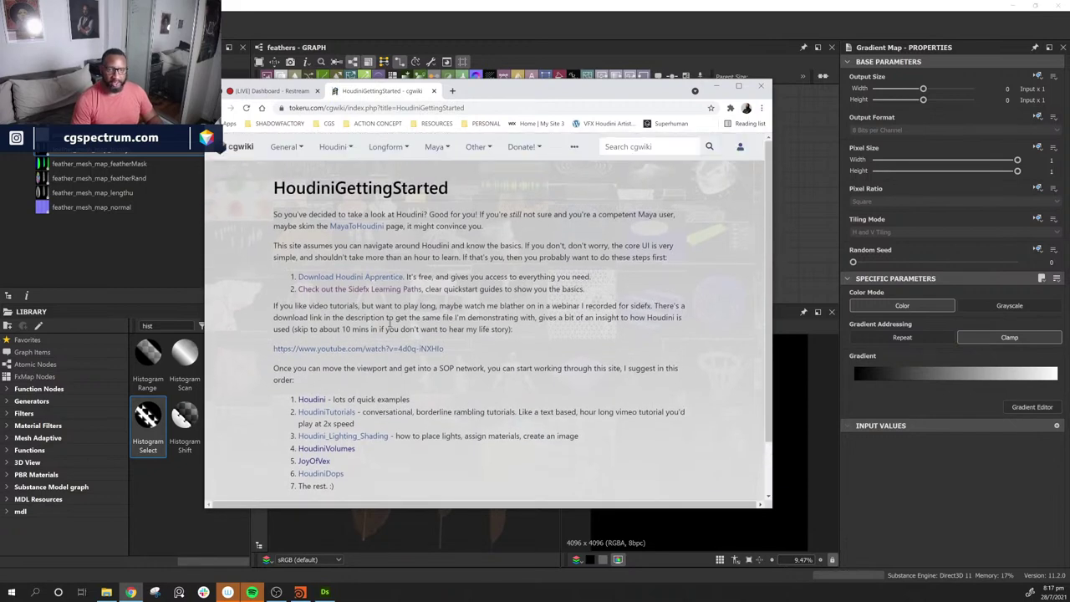
left_click(312, 400)
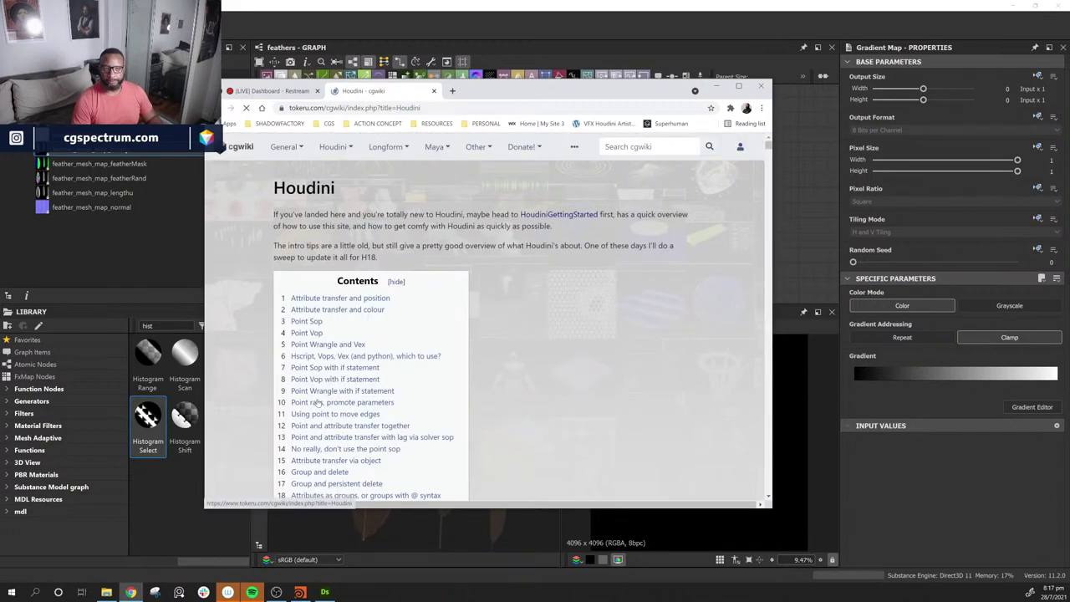
Step: Examine the Houdini page's opening examples, from attribute transfer and Point Vop to Point Wrangle and Vex
scroll(430, 387, "down", 8)
scroll(430, 388, "down", 3)
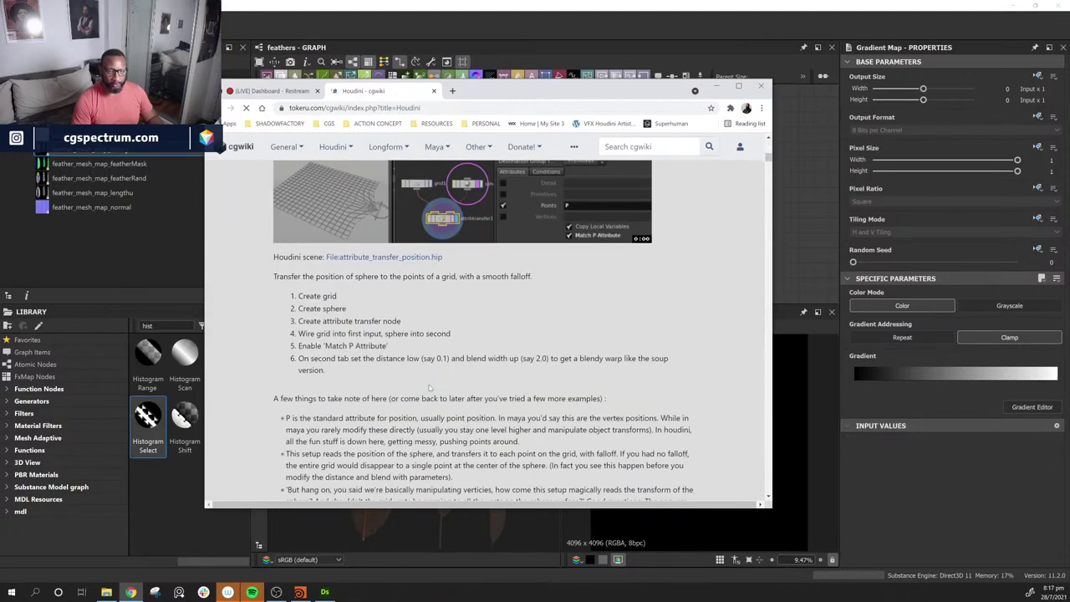
scroll(422, 383, "up", 1)
scroll(414, 381, "down", 5)
scroll(412, 378, "down", 6)
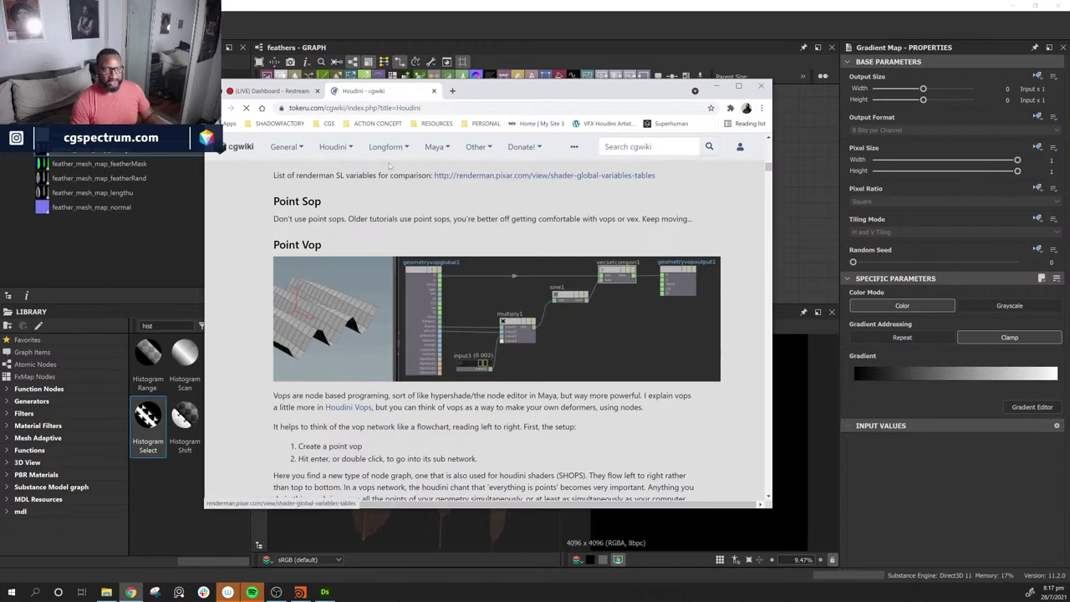
scroll(474, 294, "down", 3)
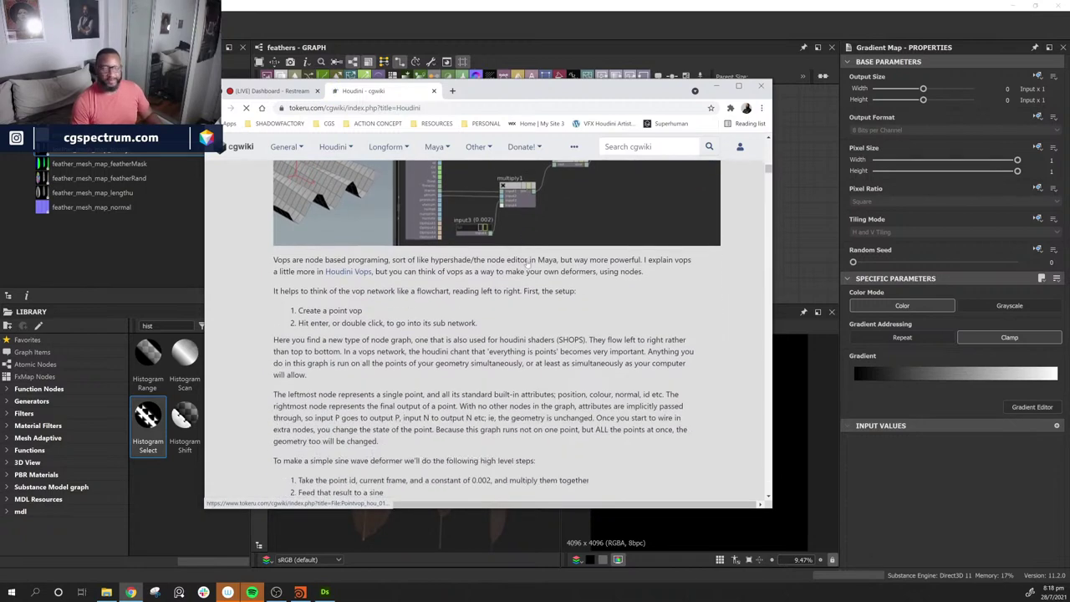
scroll(364, 306, "down", 3)
scroll(365, 305, "down", 3)
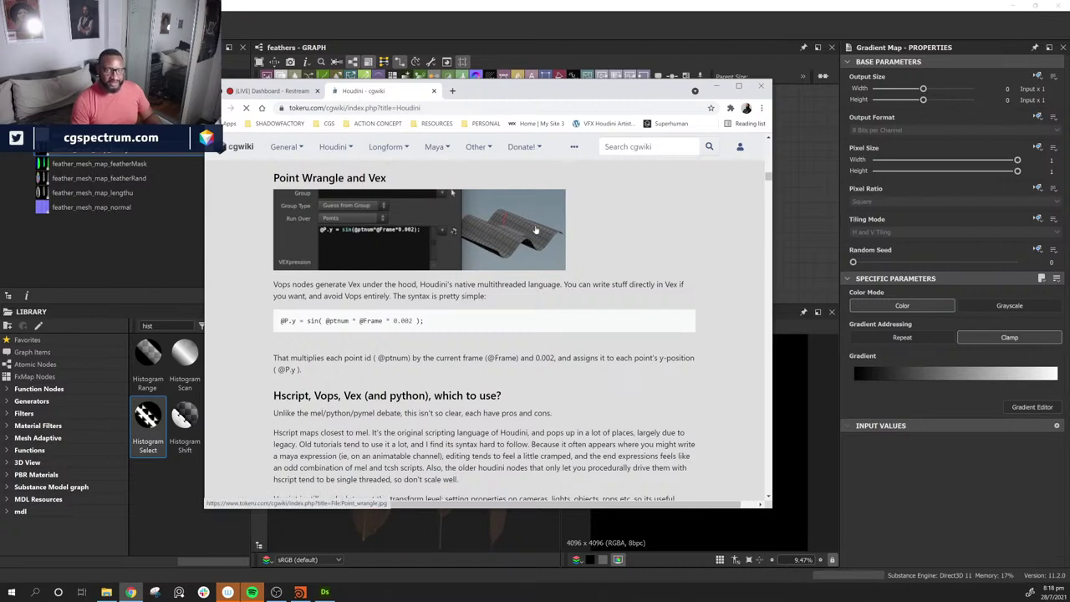
Step: Read on through the Houdini page, from the scripting language comparison to the section on groups as attributes in VEX
scroll(426, 279, "down", 8)
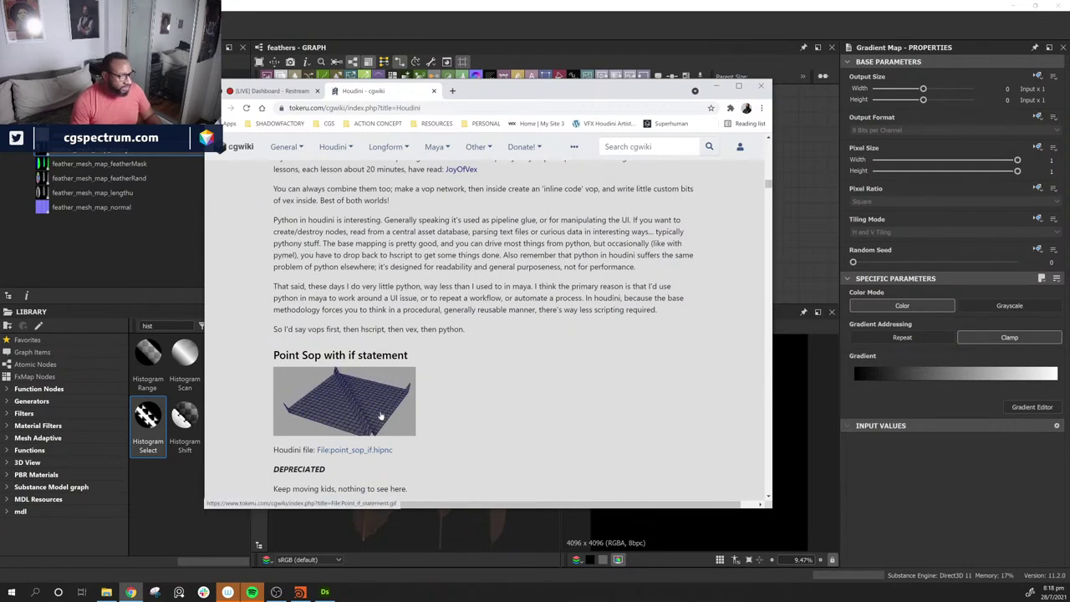
scroll(380, 416, "down", 20)
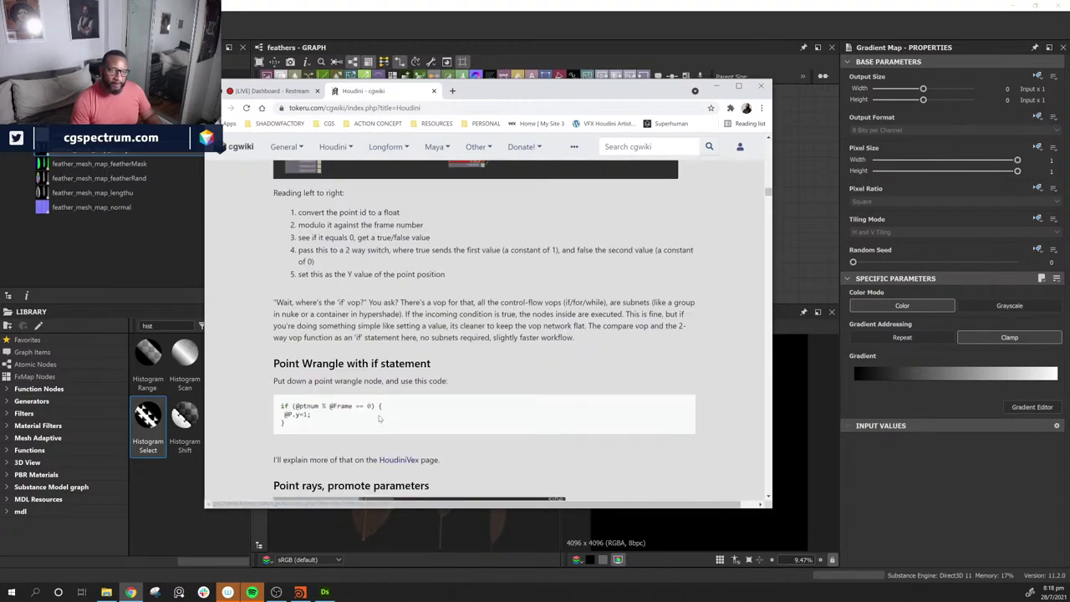
scroll(381, 415, "down", 20)
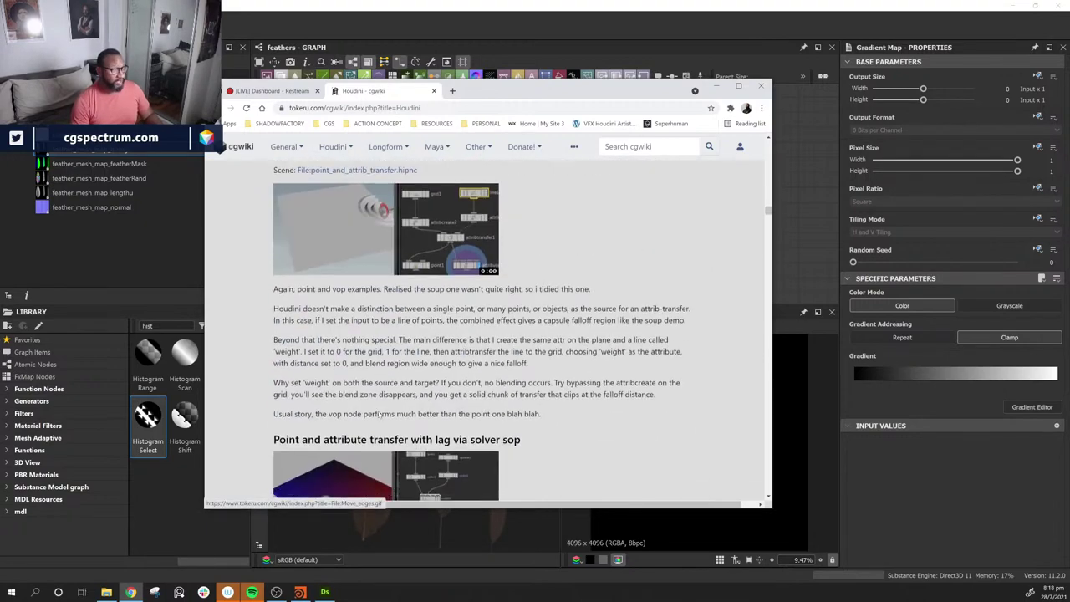
scroll(380, 416, "down", 2)
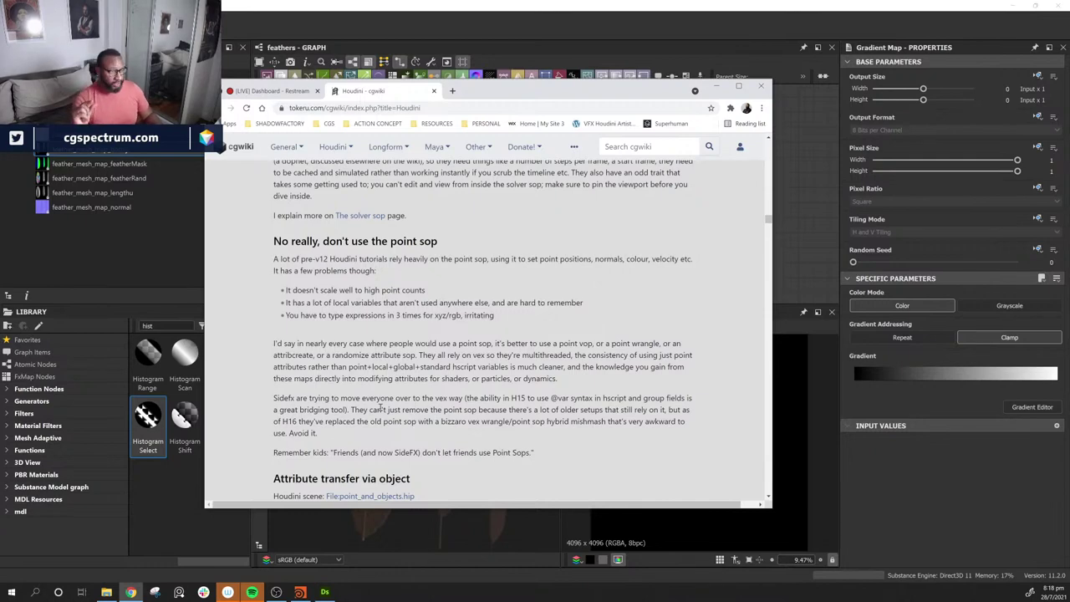
scroll(381, 409, "down", 7)
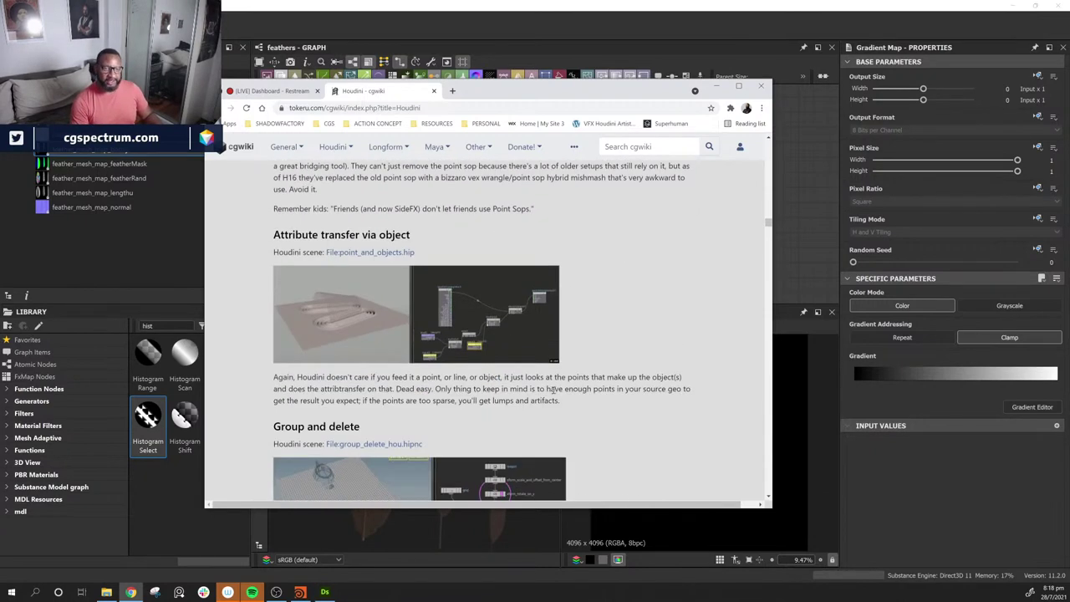
scroll(545, 416, "down", 10)
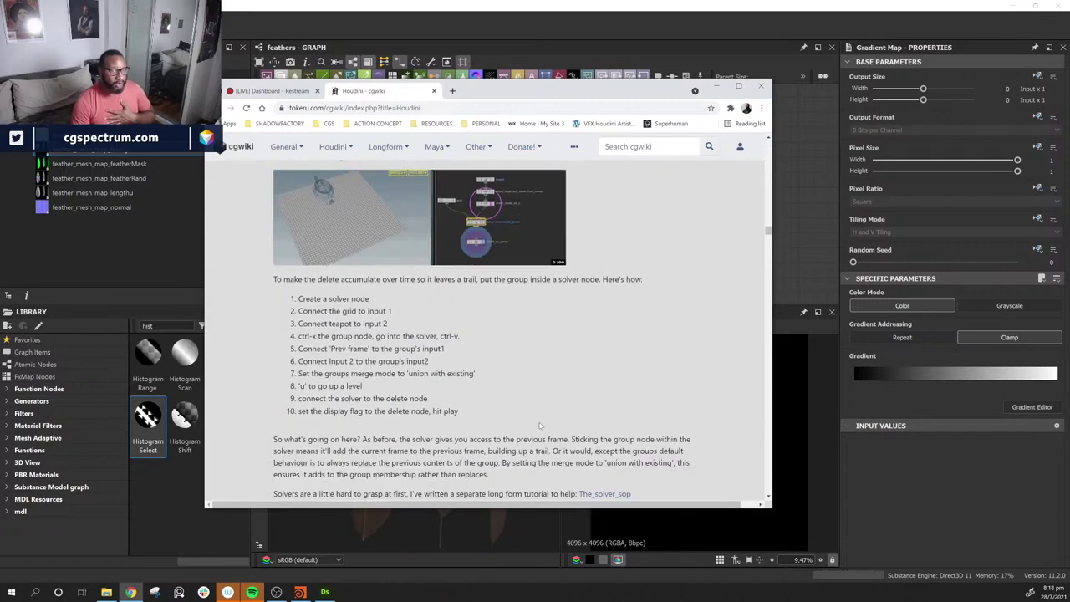
scroll(540, 431, "down", 10)
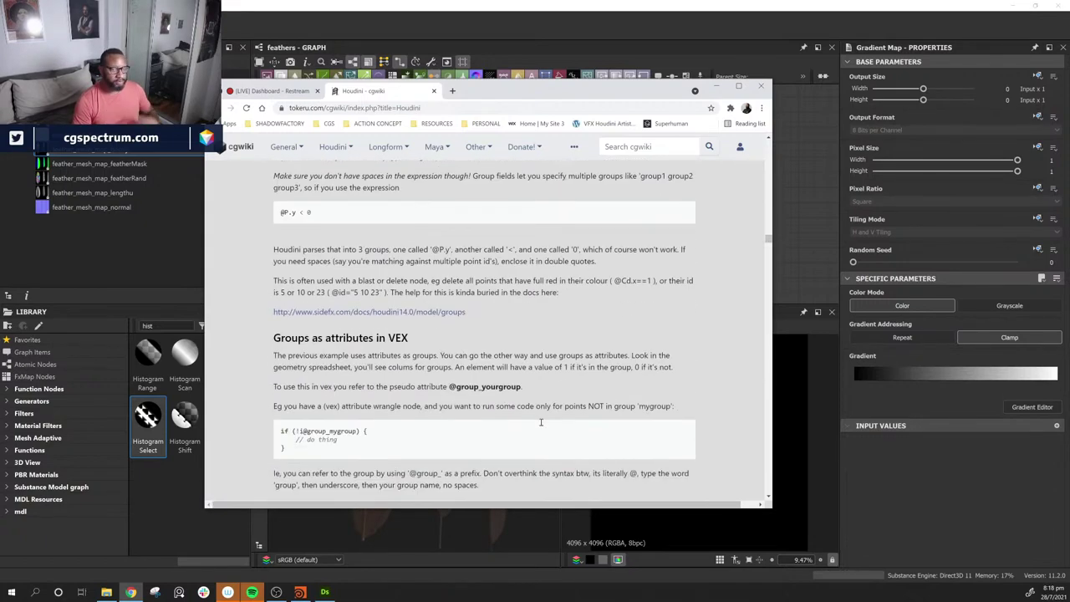
Step: Skim the group examples on the Houdini page, return to its beginning and select the page's web address for sharing
scroll(539, 431, "up", 2)
scroll(540, 430, "down", 6)
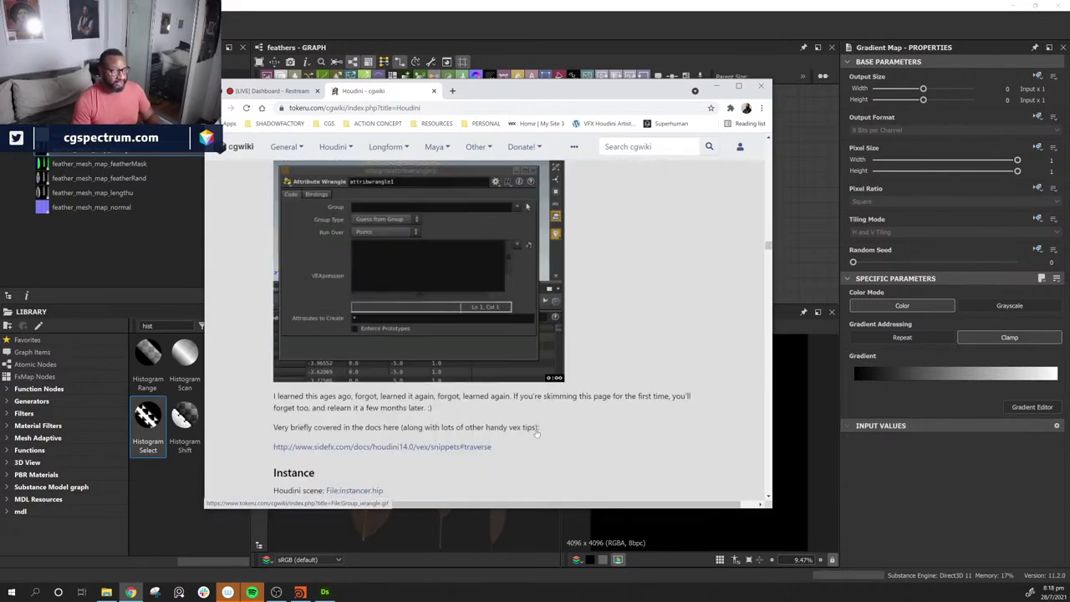
scroll(539, 431, "up", 20)
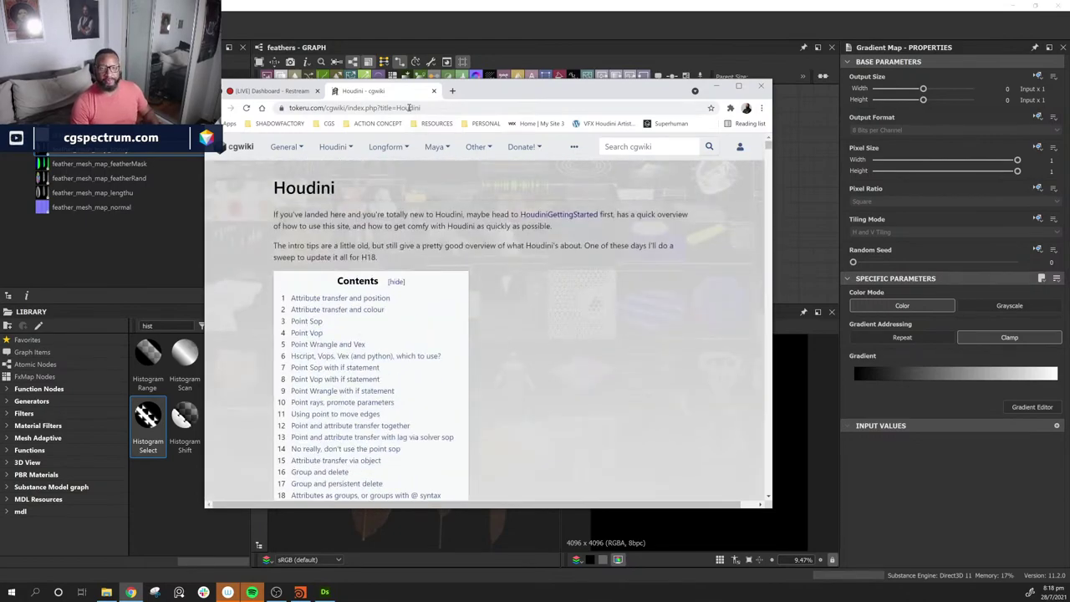
left_click(435, 107)
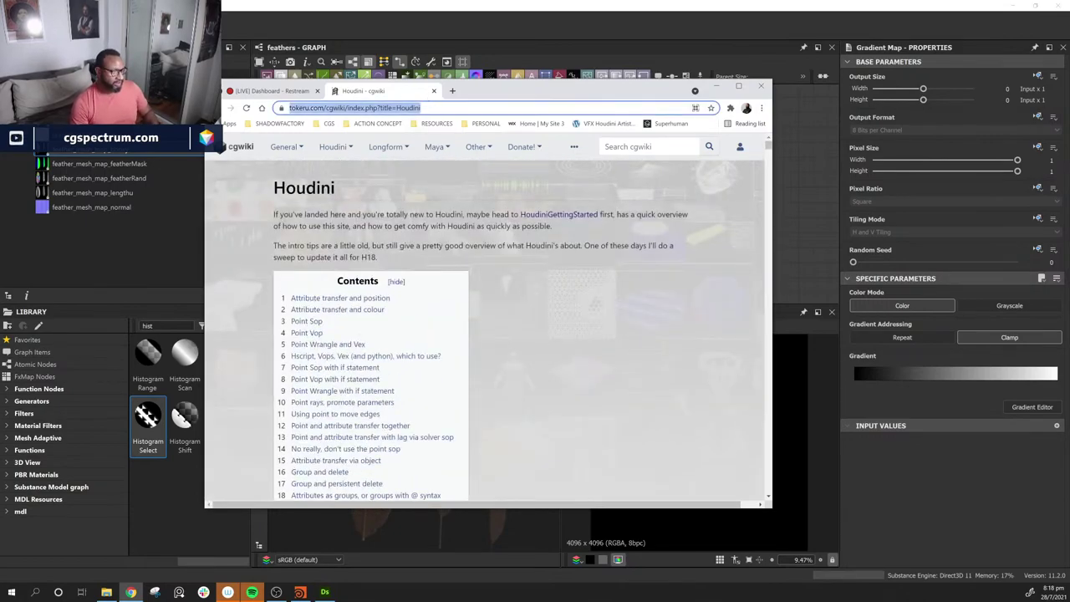
key("alt+Tab")
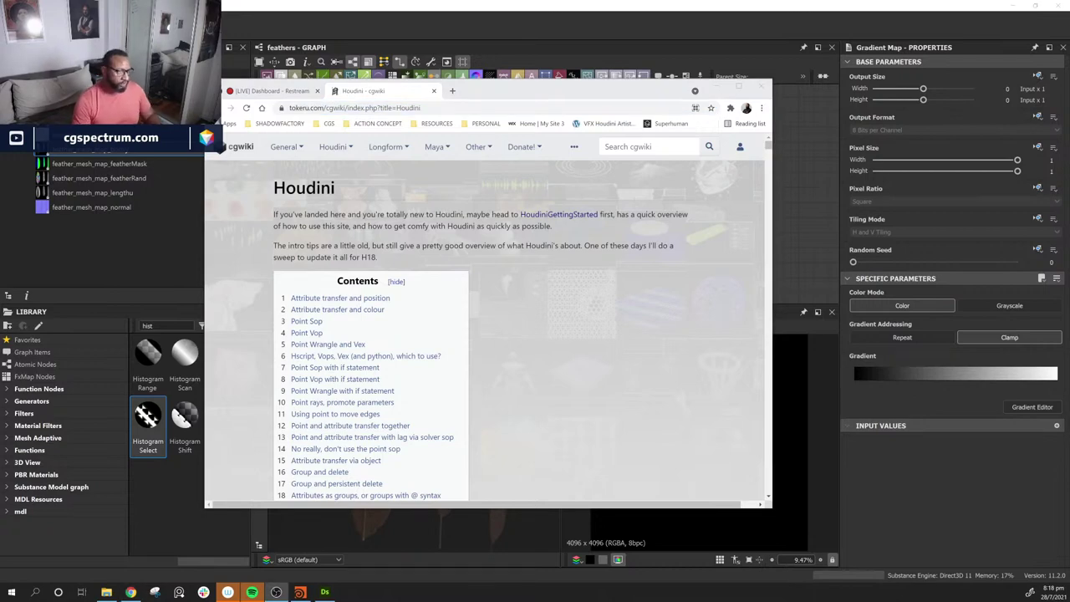
Step: Open cgwiki's Vex page for Houdini, follow its JoyOfVex link and look through the introduction and lesson list
left_click(347, 147)
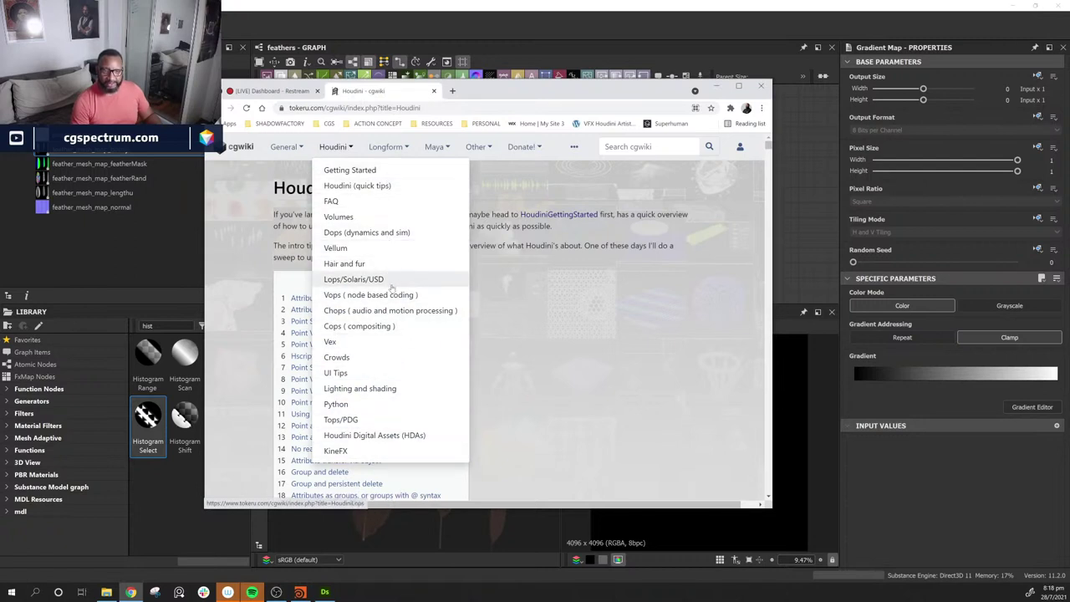
left_click(379, 343)
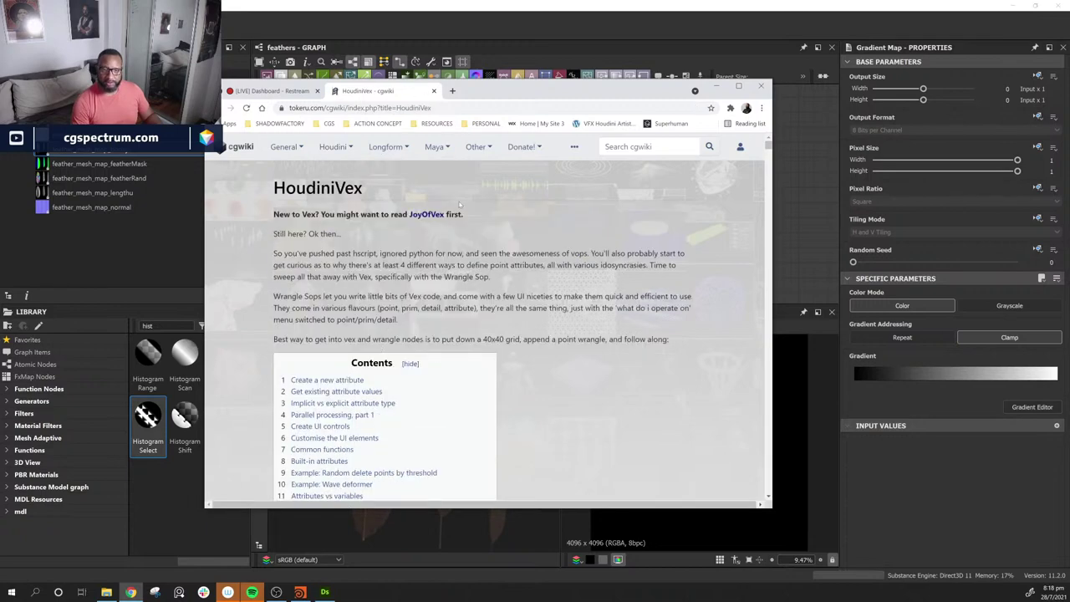
left_click(429, 217)
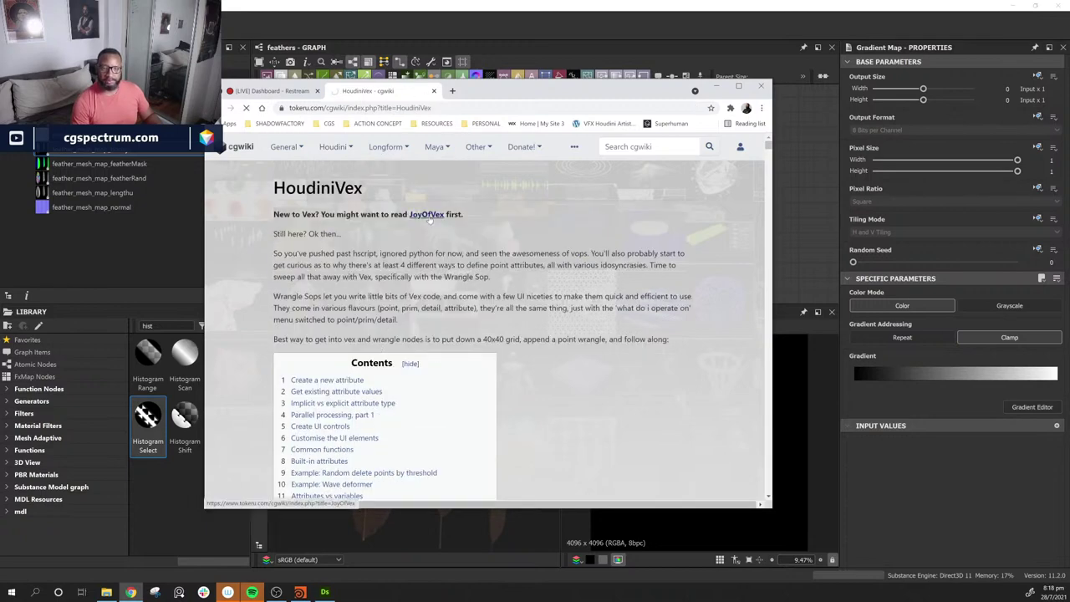
scroll(299, 332, "down", 3)
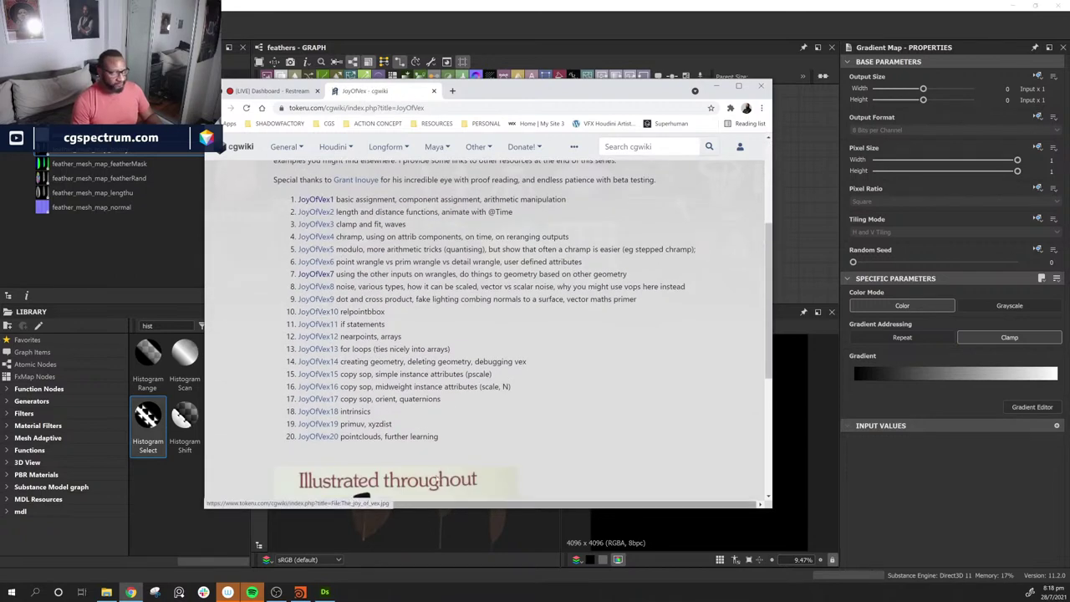
scroll(432, 254, "up", 3)
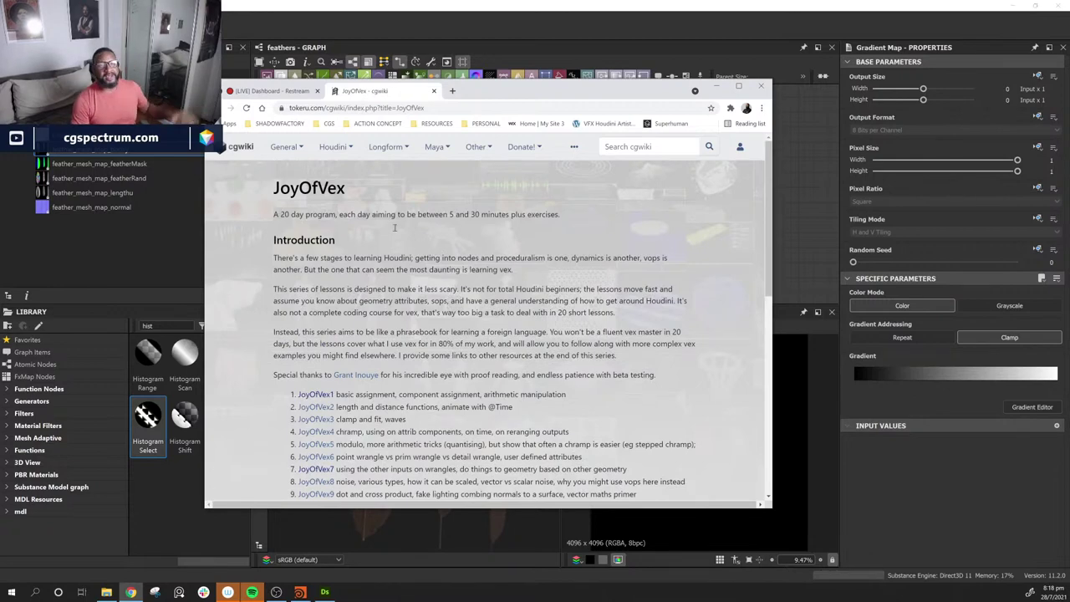
scroll(361, 260, "down", 3)
scroll(360, 259, "up", 3)
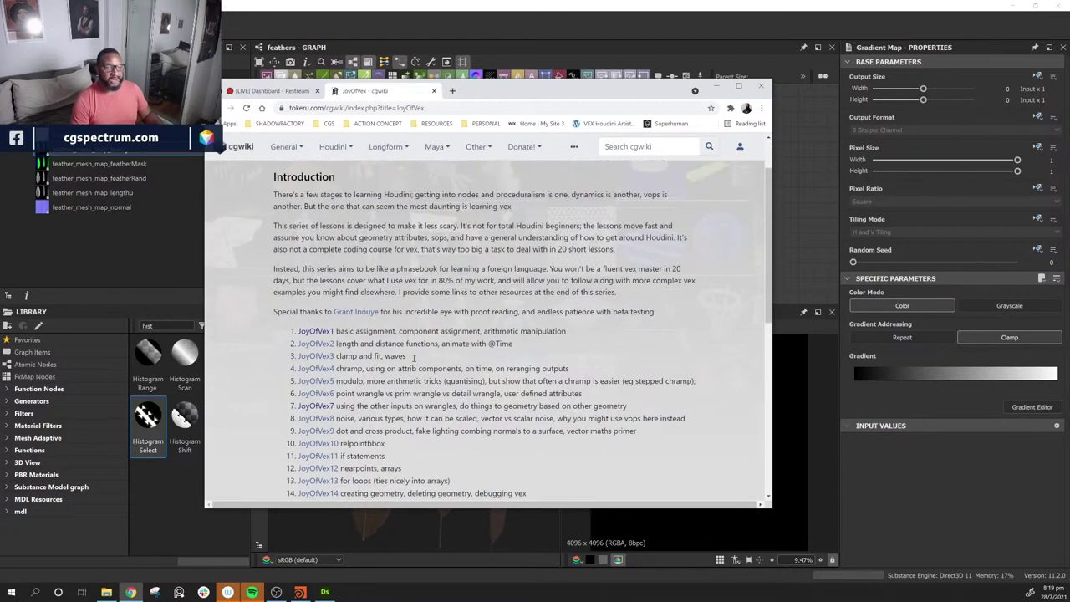
Step: Select the JoyOfVex page's web address for sharing, and minimise the browser to return to the feathers graph in Substance 3D Designer
left_click(448, 107)
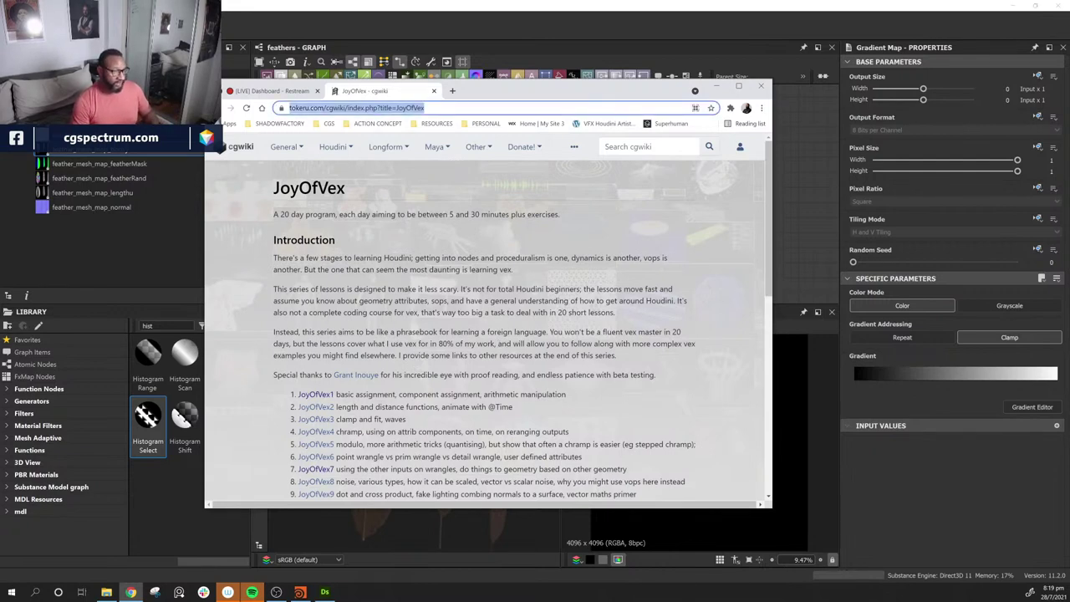
key("alt+Tab")
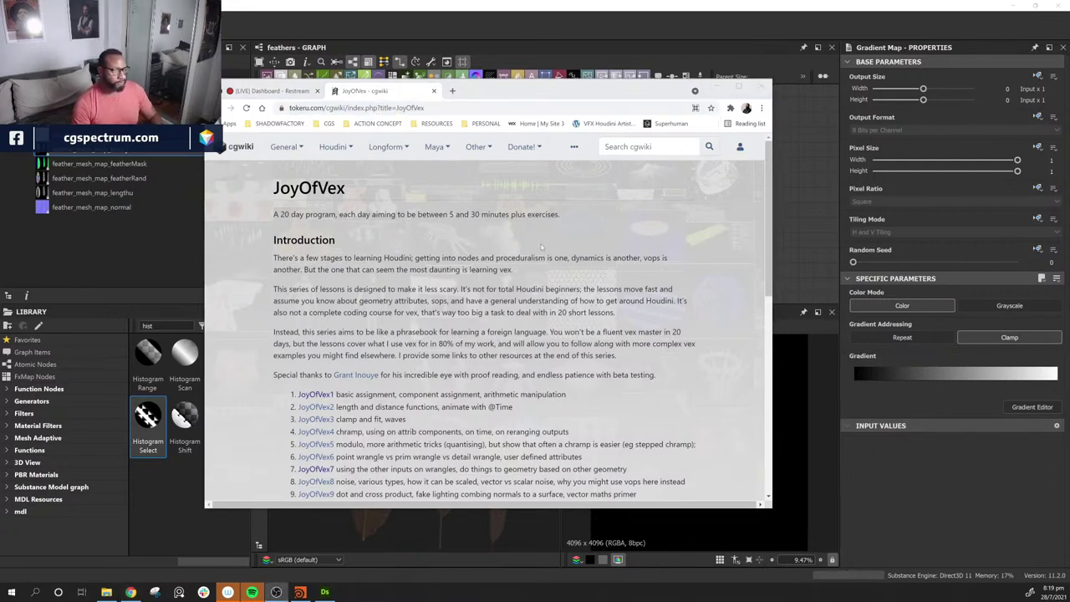
left_click(717, 87)
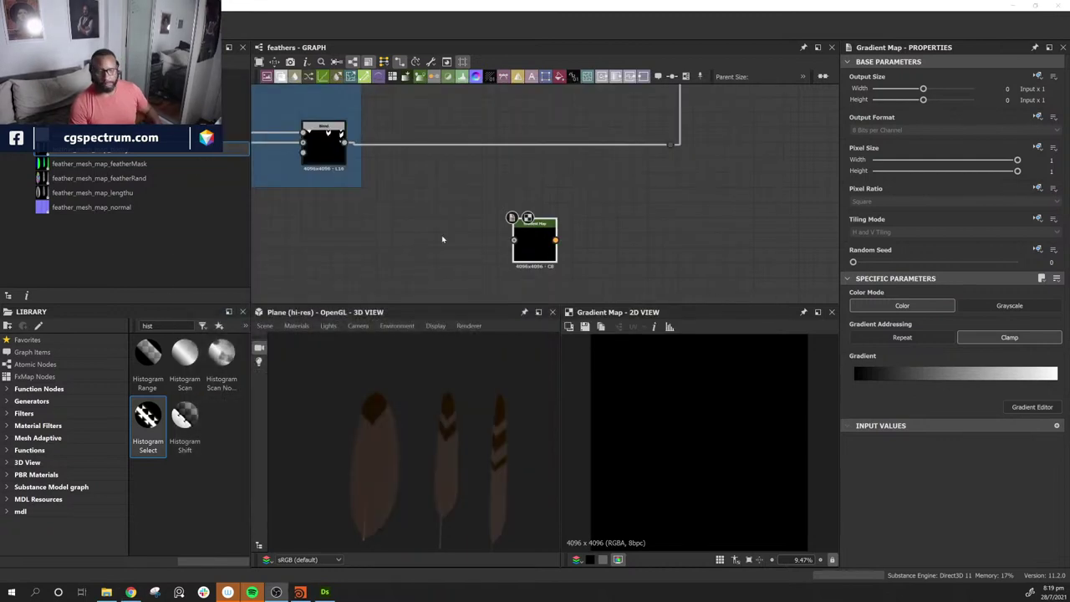
Step: Add a Gradient Linear 1 node beside the Gradient Map and connect its output to the Gradient Map's input
middle_click_drag(443, 240, 496, 261)
middle_click_drag(555, 221, 515, 186)
left_click_drag(559, 253, 562, 236)
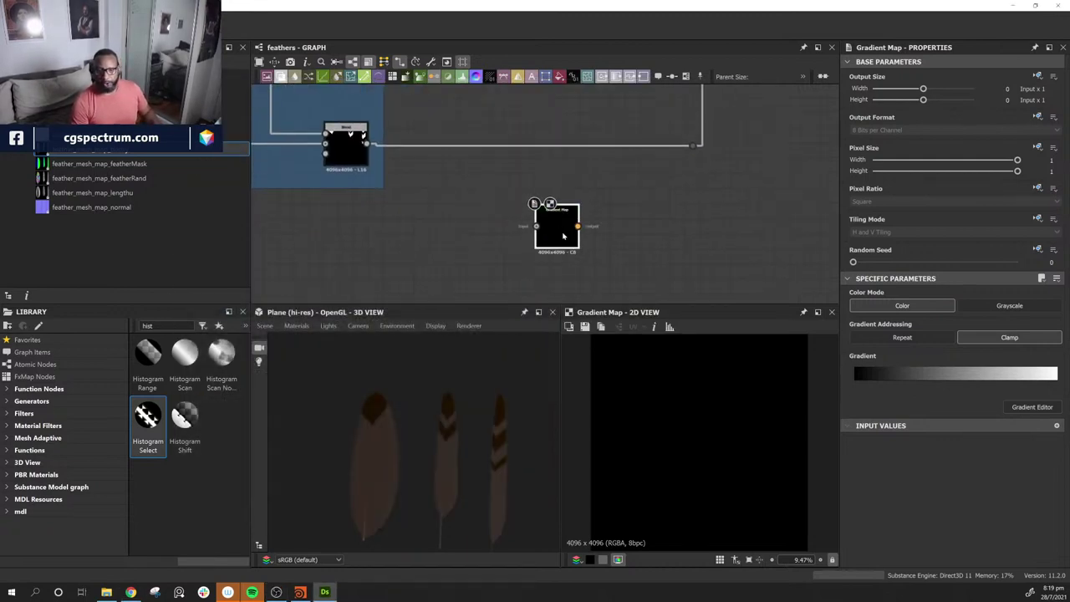
left_click(433, 243)
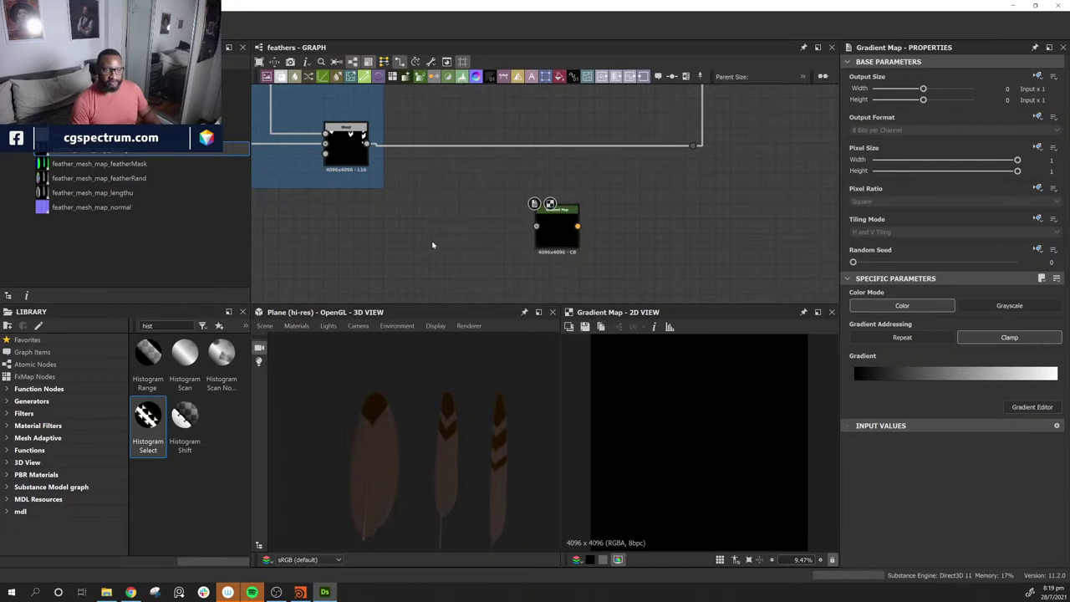
key("space")
type("gr")
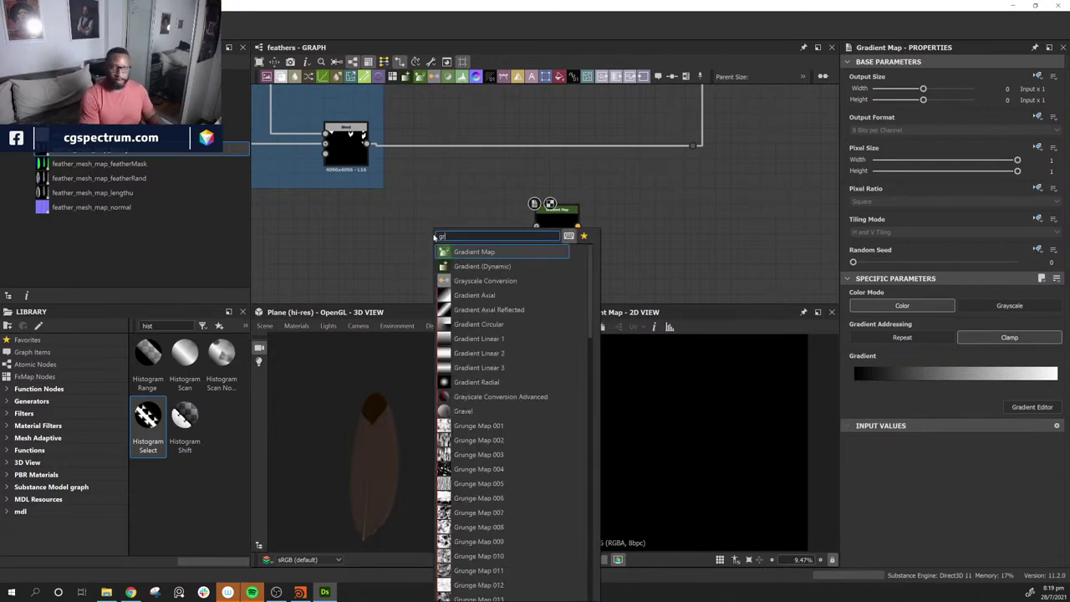
key("Down")
key("Down")
key("Down")
key("Down")
key("Down")
key("Down")
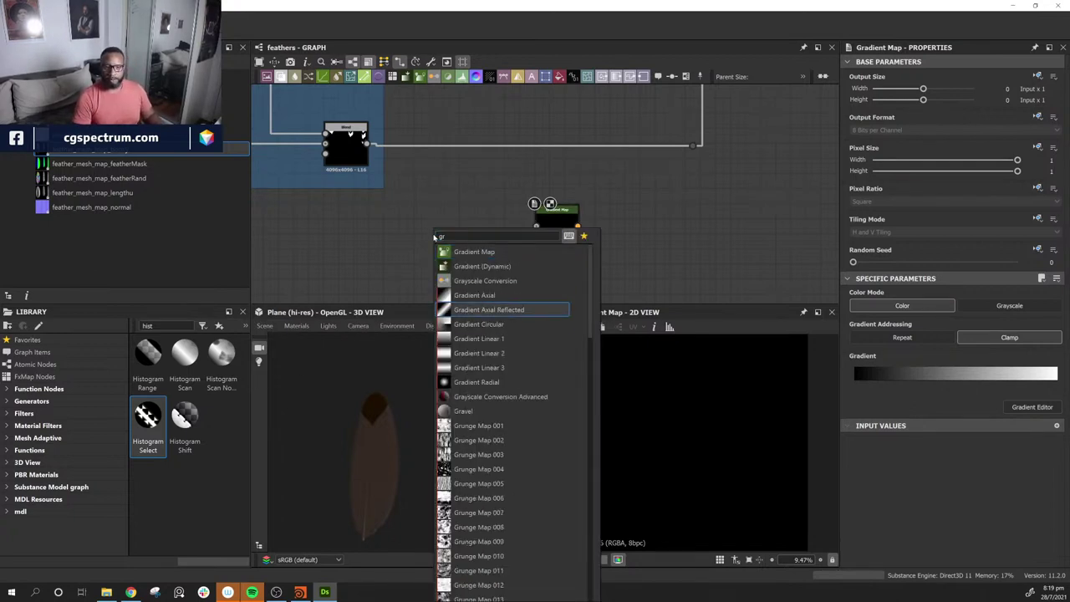
key("Return")
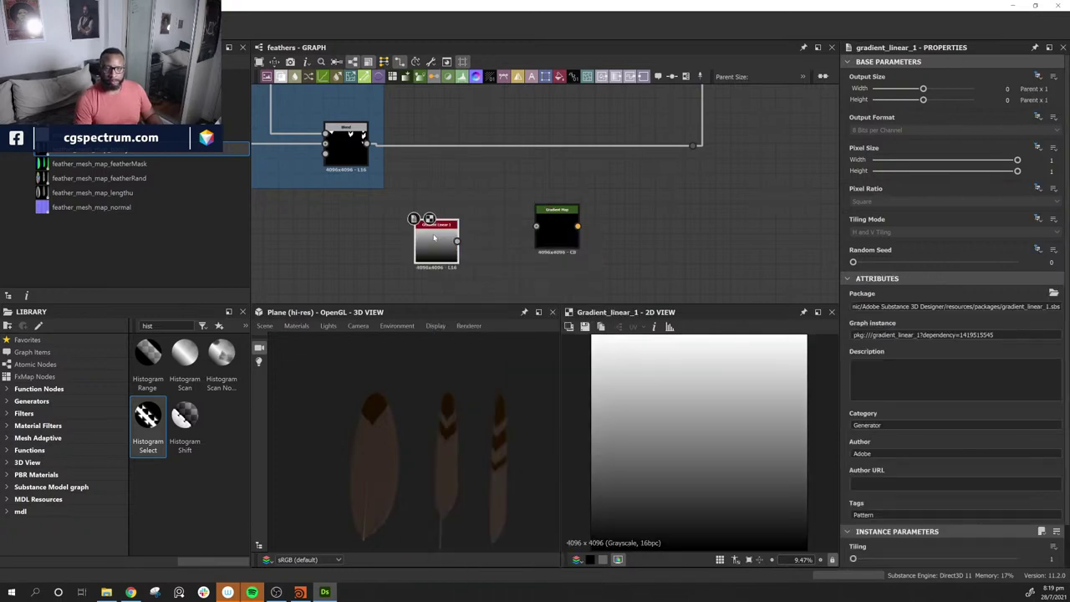
left_click_drag(458, 241, 547, 229)
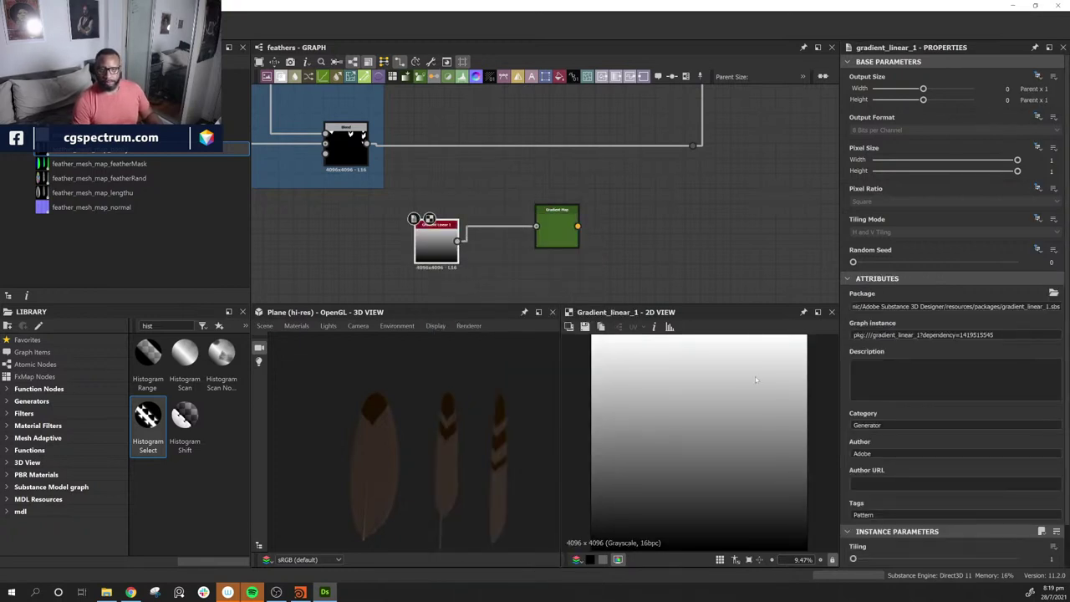
Step: Open the Gradient Map's gradient for editing and add a pure red key, #ff0000, at position 0.384
left_click(565, 229)
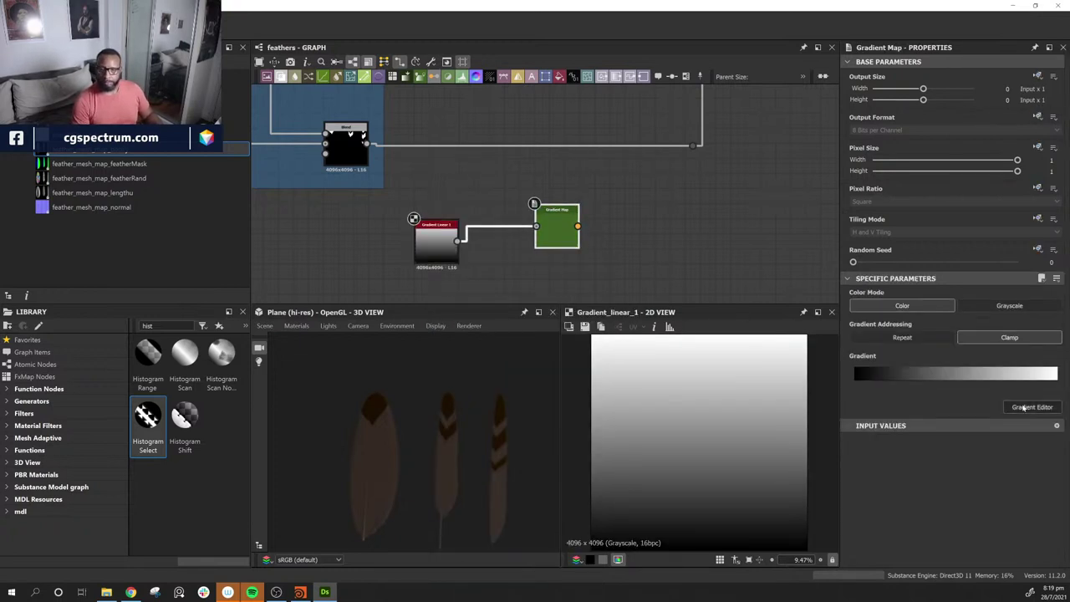
left_click(1034, 407)
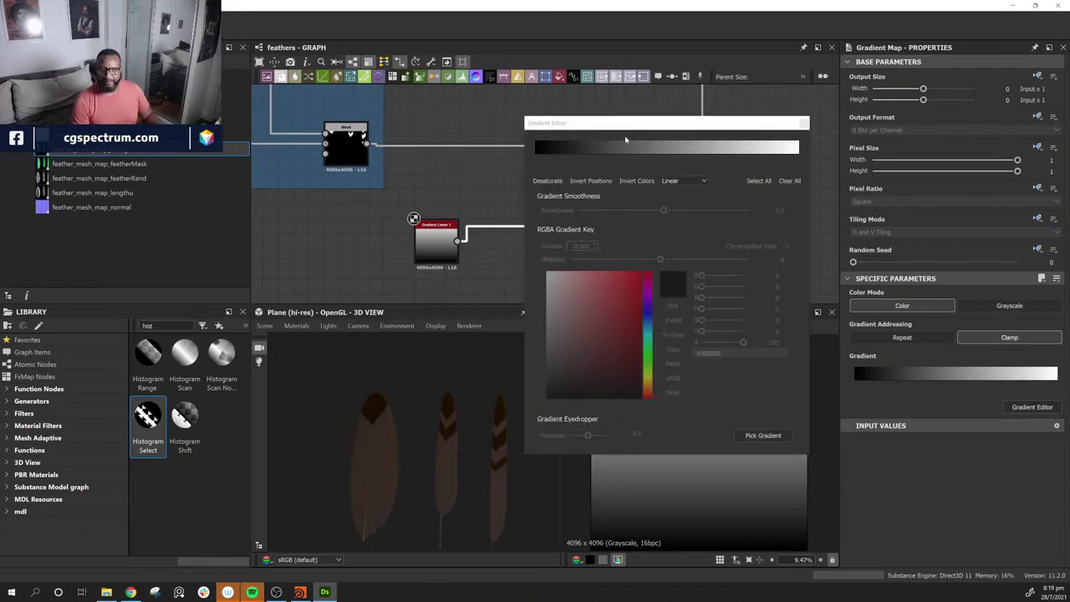
left_click_drag(666, 126, 339, 255)
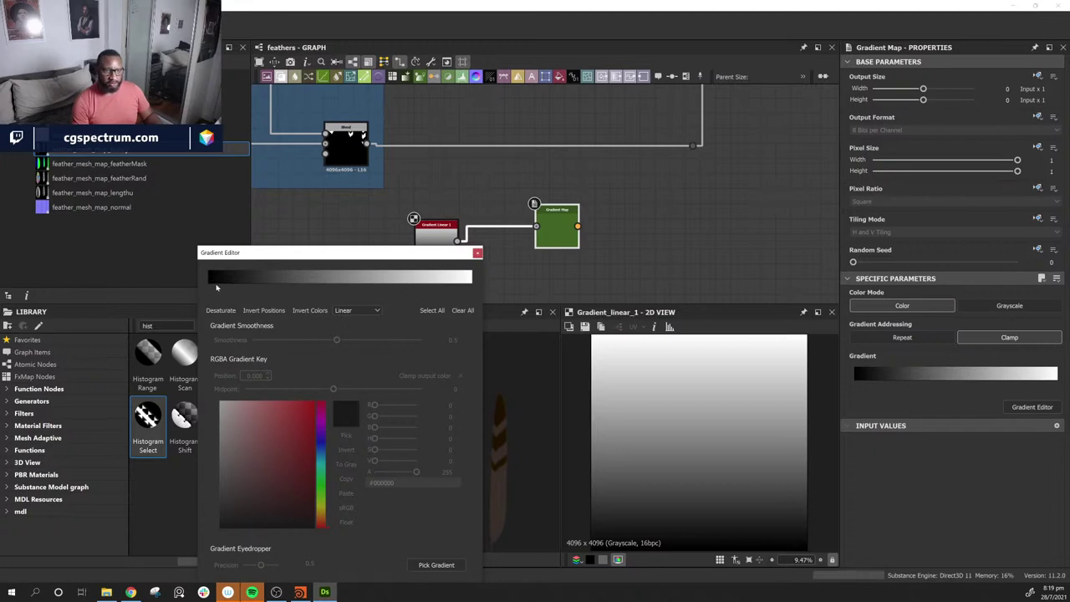
left_click(225, 283)
left_click_drag(230, 287, 311, 286)
left_click_drag(308, 498, 315, 401)
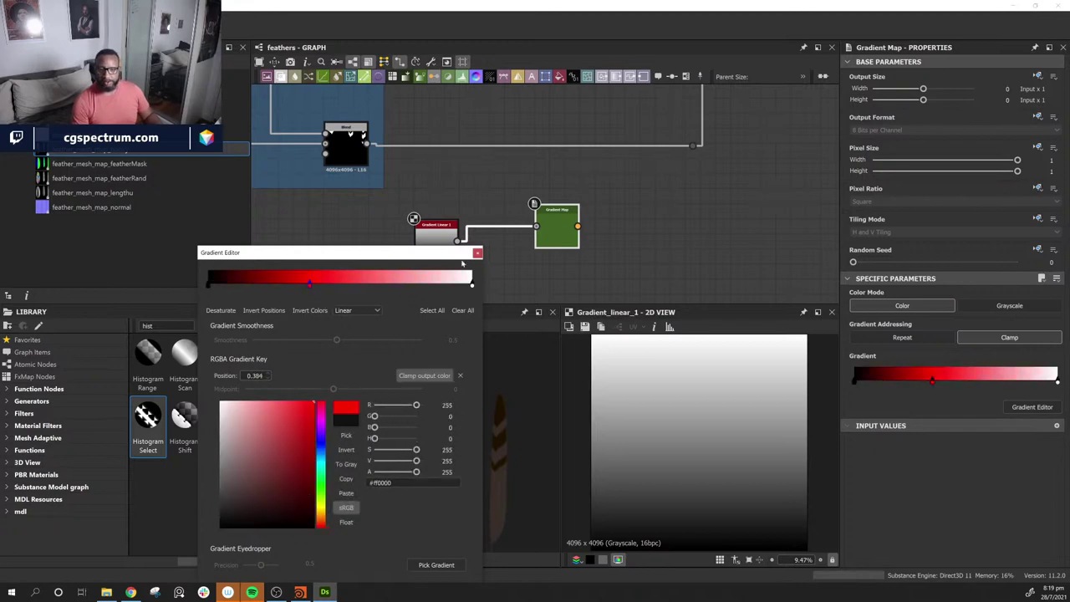
Step: Recolour the gradient's first key to bright green #89fe00 and its last key to blue #0007d0, and close the Gradient Editor
left_click(210, 285)
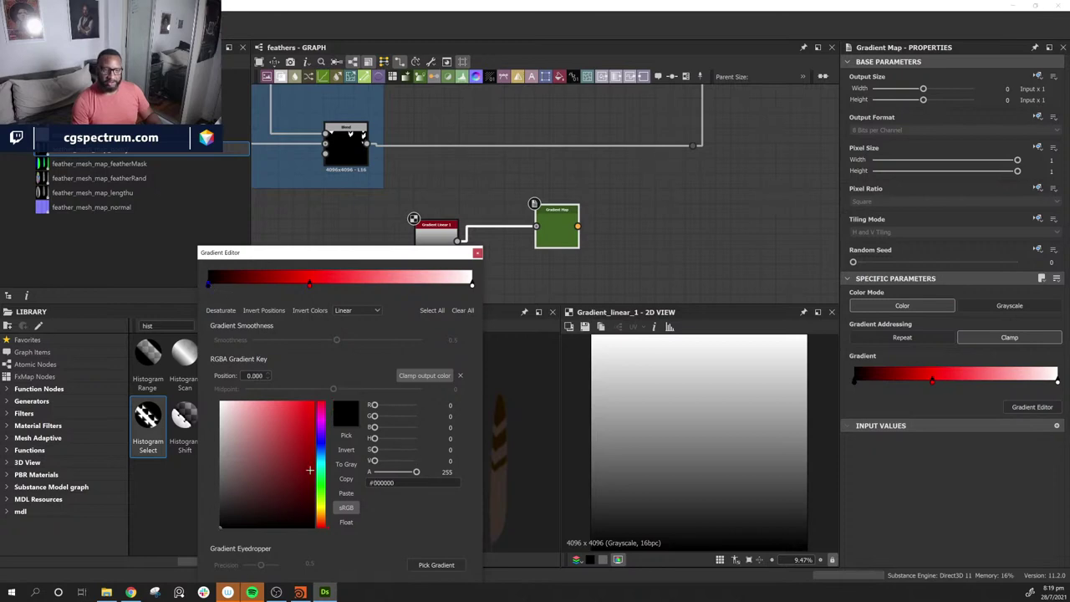
left_click_drag(321, 459, 321, 498)
left_click_drag(308, 411, 314, 400)
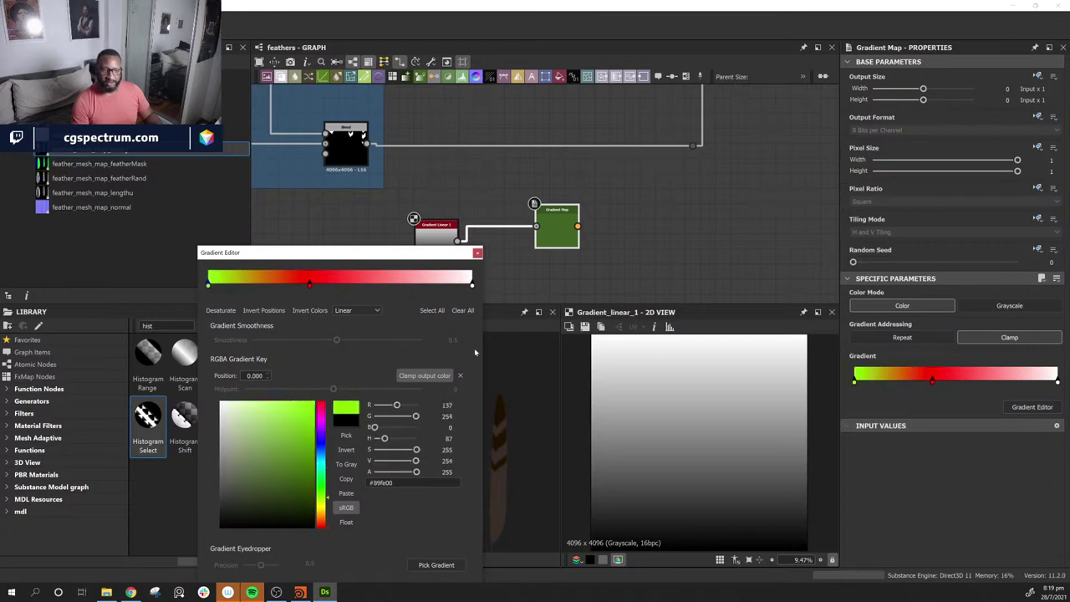
left_click(473, 286)
left_click_drag(267, 447, 320, 443)
left_click(314, 423)
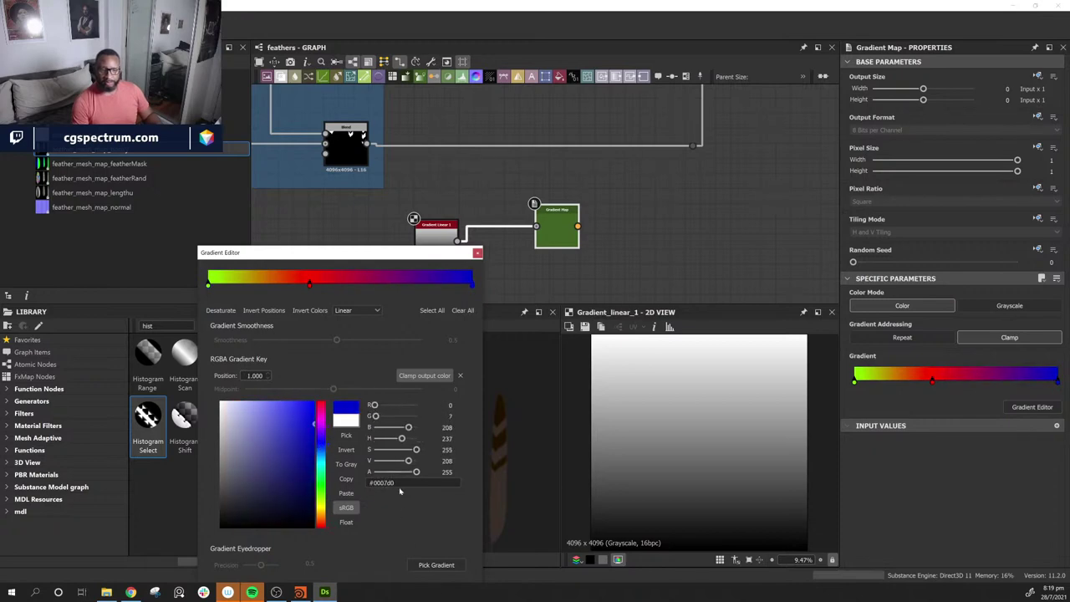
left_click(477, 252)
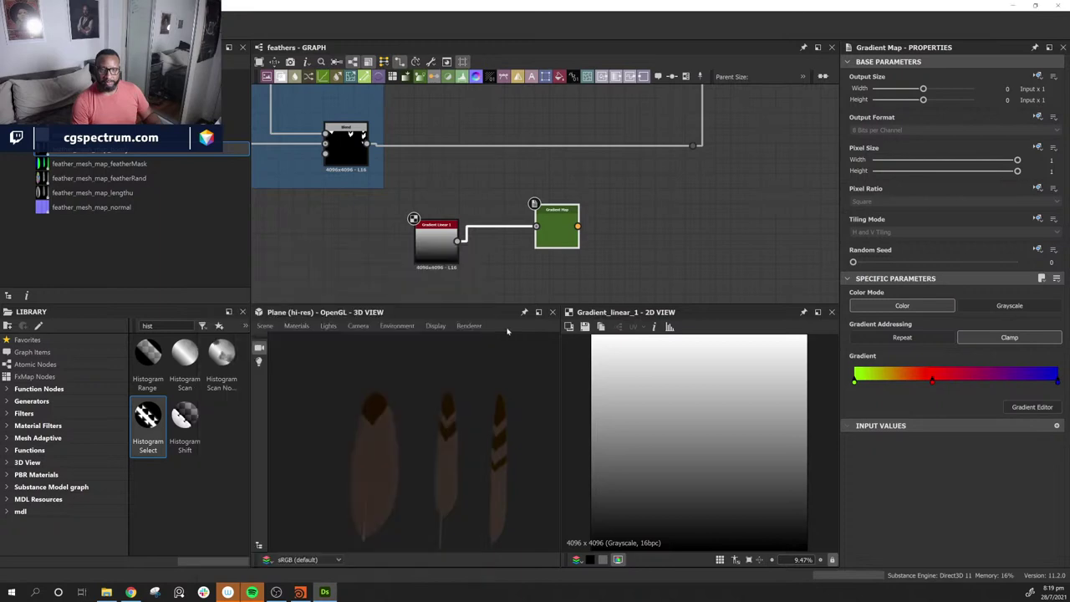
Step: Show the Gradient Map's output in the 2D view and space it and the Gradient Linear 1 node further apart
double_click(557, 231)
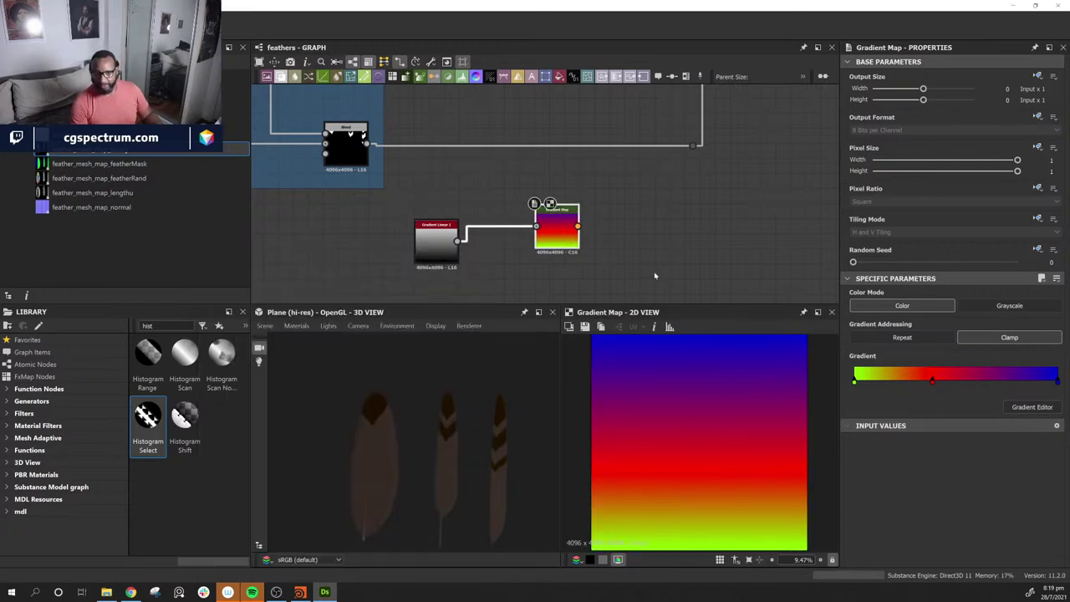
left_click_drag(436, 239, 345, 257)
left_click_drag(557, 231, 663, 261)
middle_click_drag(606, 261, 743, 244)
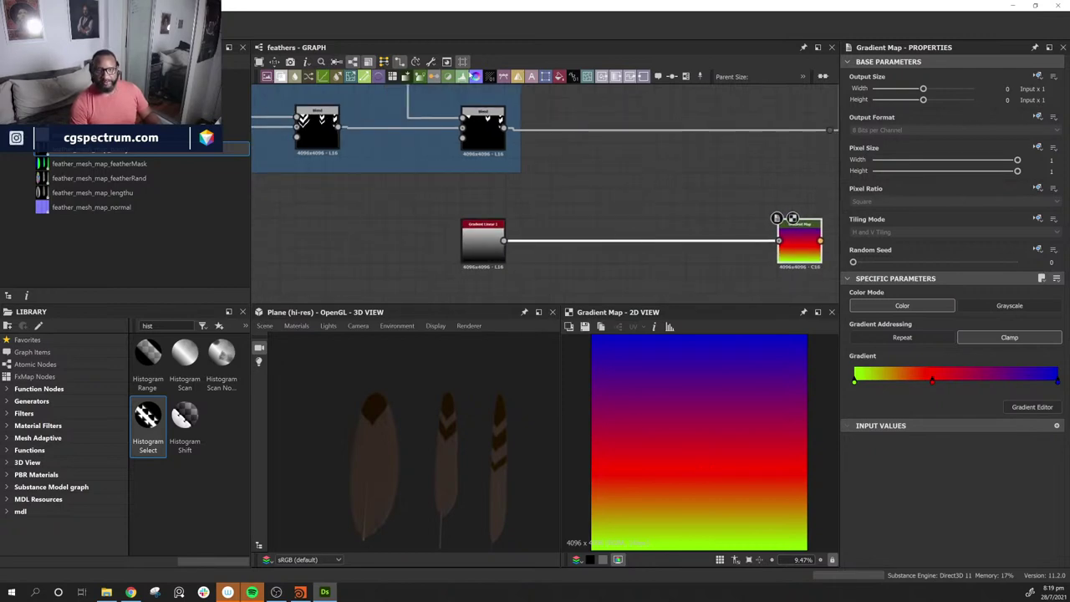
Step: Insert a Levels node midway between Gradient Linear 1 and the Gradient Map, and preview the Gradient Map in the 2D view
left_click(467, 257)
left_click(464, 76)
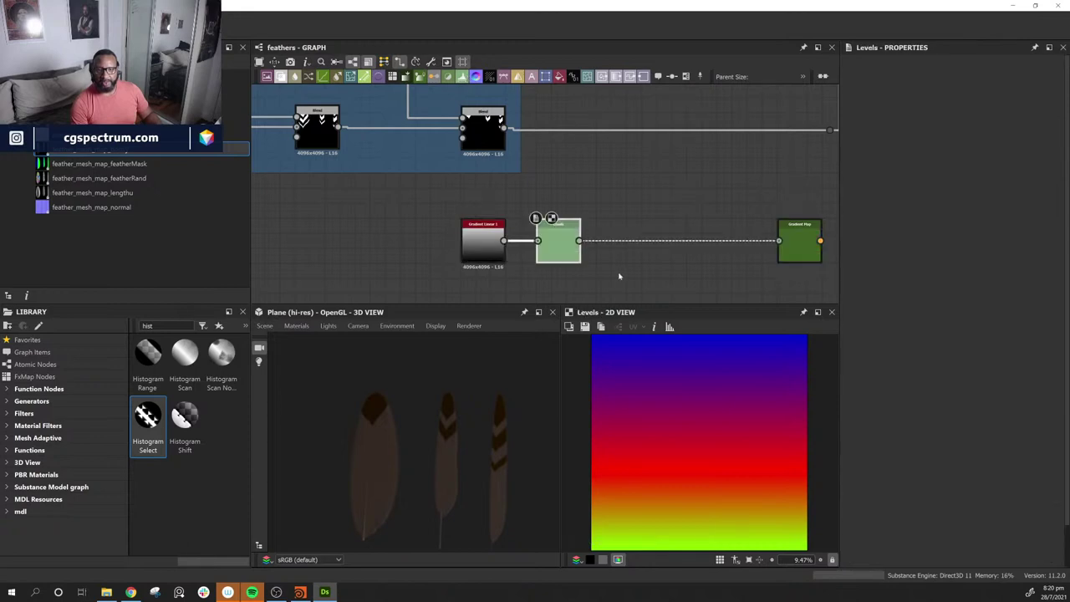
left_click_drag(534, 255, 564, 255)
left_click(799, 247)
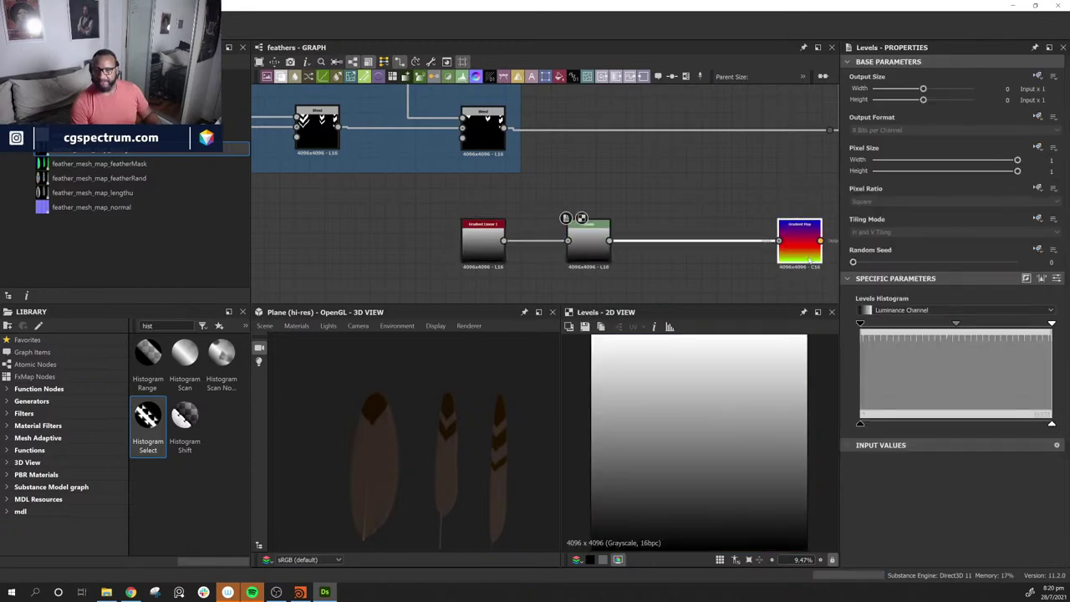
middle_click_drag(636, 193, 538, 194)
left_click_drag(491, 251, 536, 251)
Step: Raise the Levels node's black input point to a little over a third of the luminance histogram
left_click(554, 261)
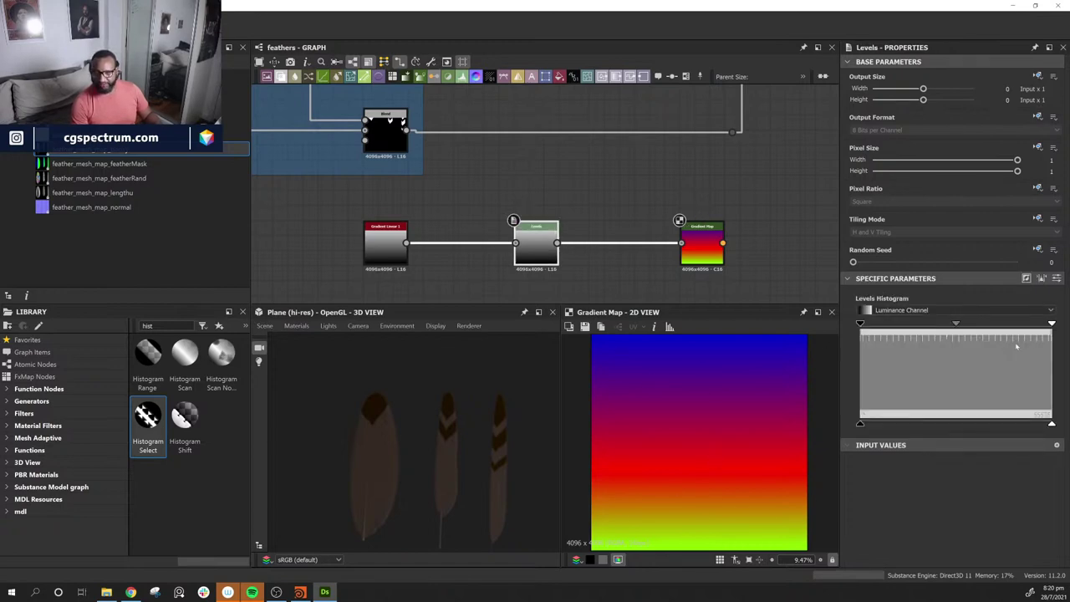
mouse_move(957, 326)
left_mouse_down()
mouse_move(996, 324)
mouse_move(902, 324)
mouse_move(892, 337)
mouse_move(996, 333)
mouse_move(959, 333)
left_mouse_up()
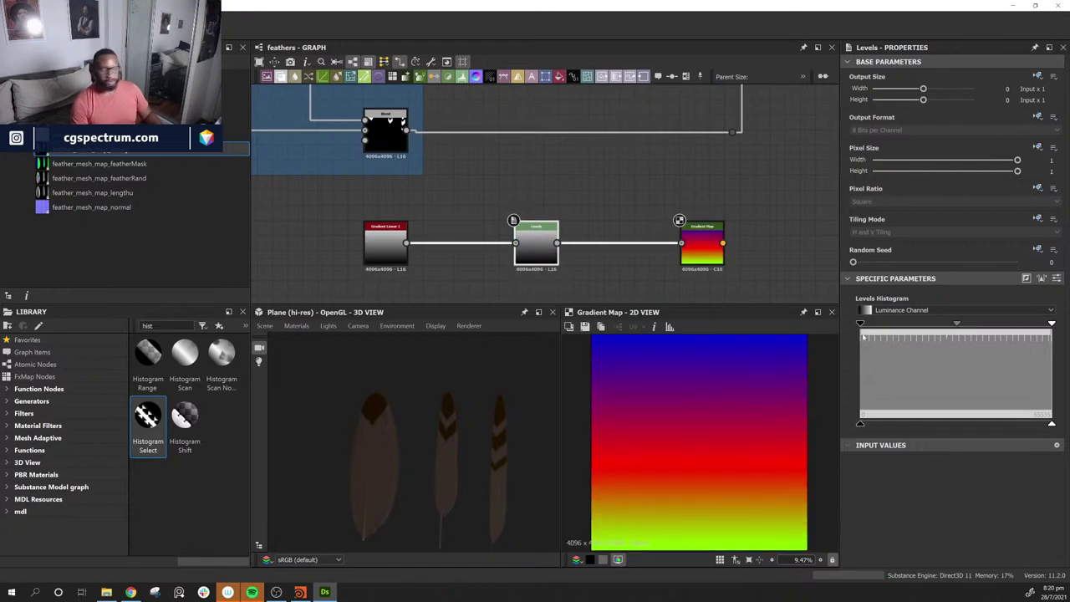
left_click_drag(862, 325, 934, 325)
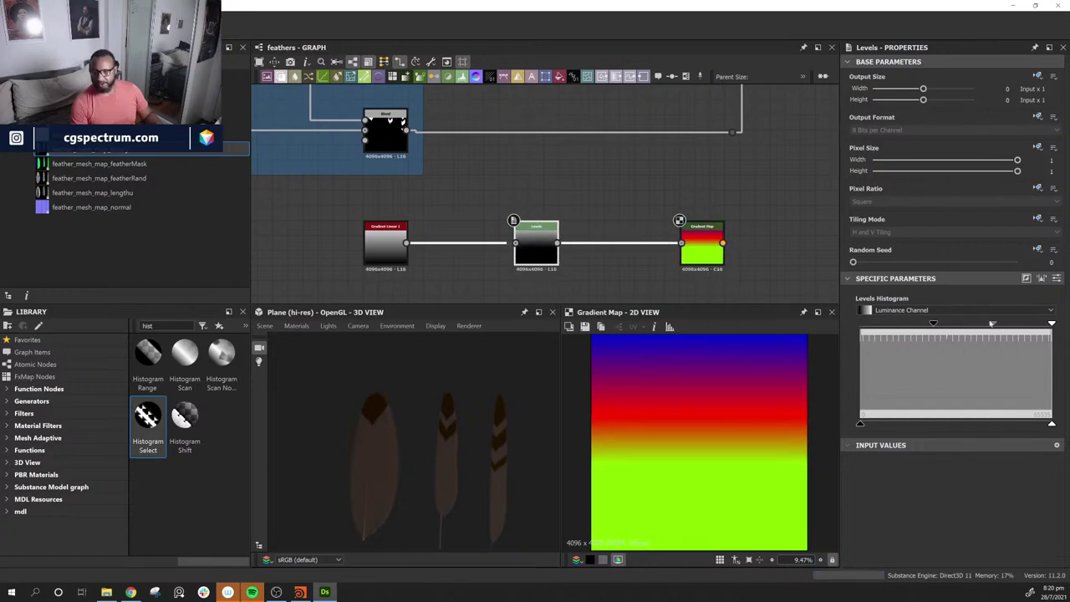
middle_click_drag(438, 169, 398, 176)
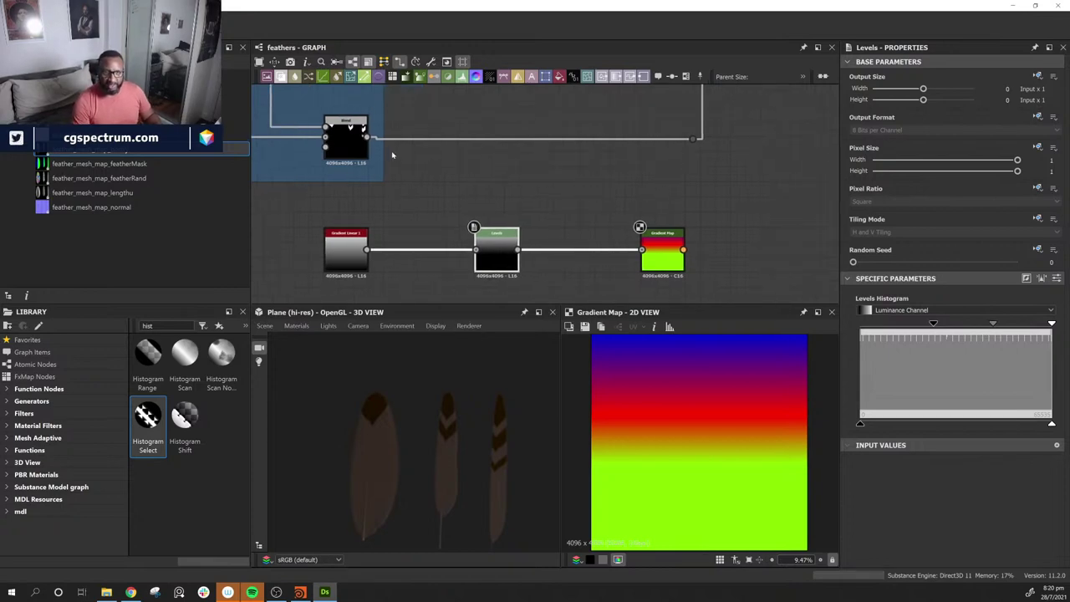
Step: Connect the stripe mask Blend's output to the Gradient Map, move Levels and Gradient Linear 1 aside, and show the Gradient Map's parameters
left_click_drag(366, 138, 643, 249)
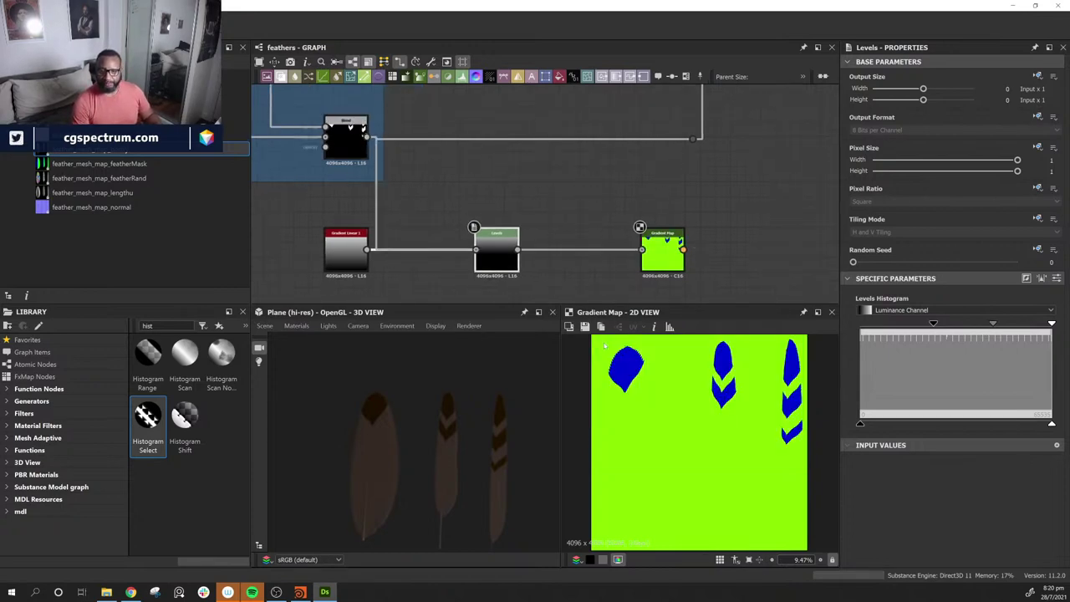
left_click_drag(496, 249, 444, 276)
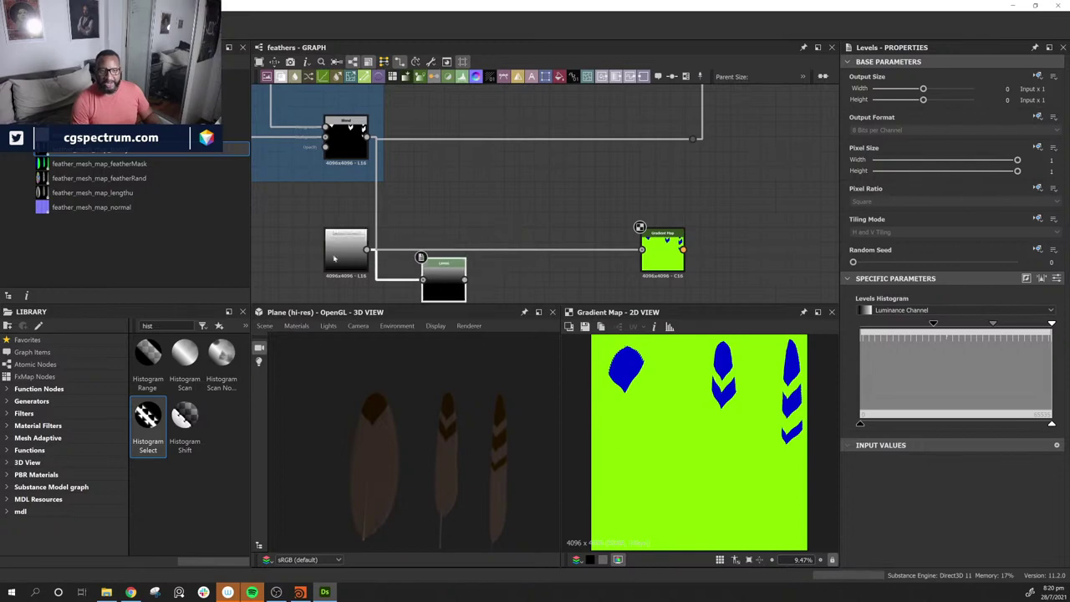
left_click(333, 271)
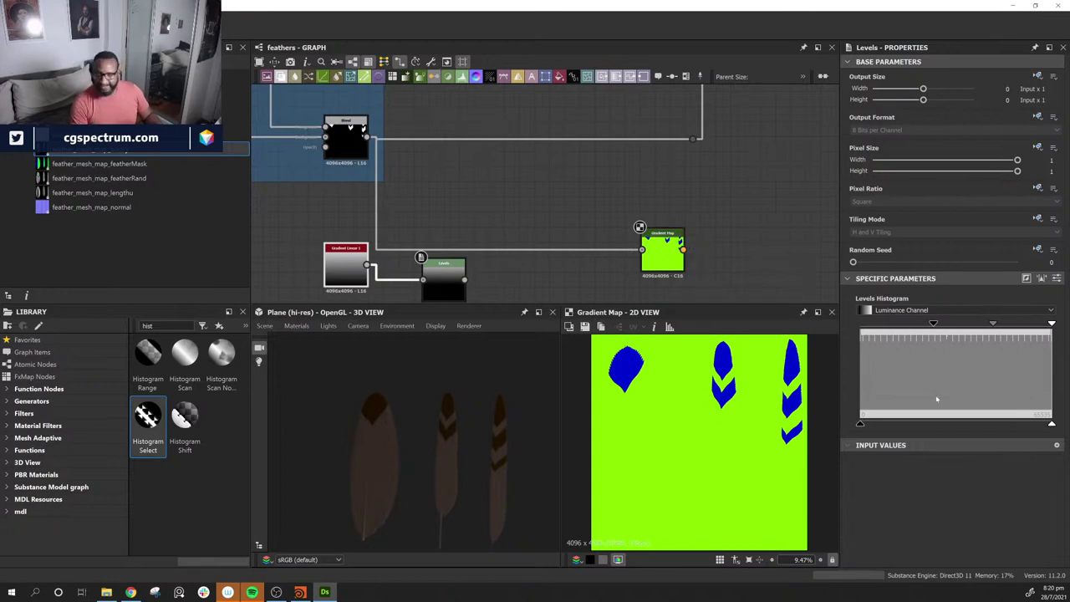
left_click(648, 238)
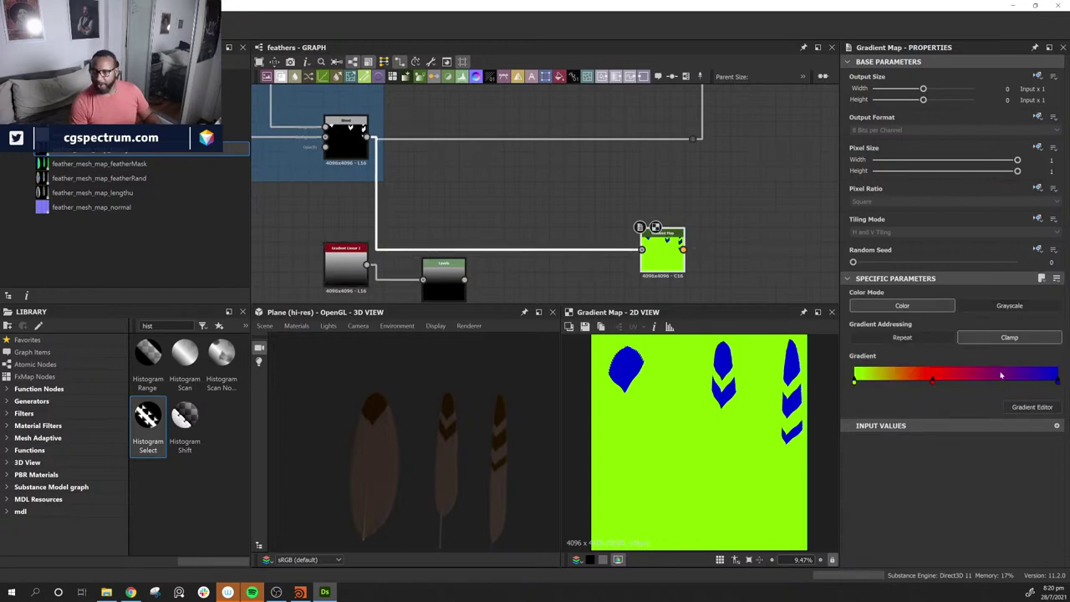
Step: Delete the Gradient Linear 1 and Levels nodes and move the Gradient Map closer to the stripe mask Blend
middle_click_drag(751, 245, 812, 205)
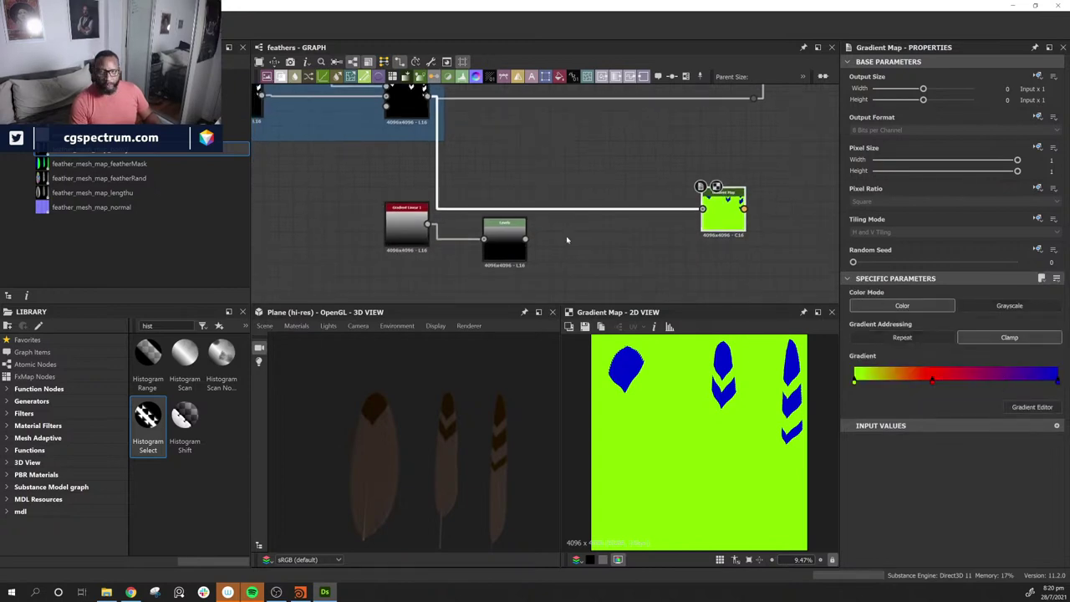
left_click_drag(612, 227, 348, 239)
key("Delete")
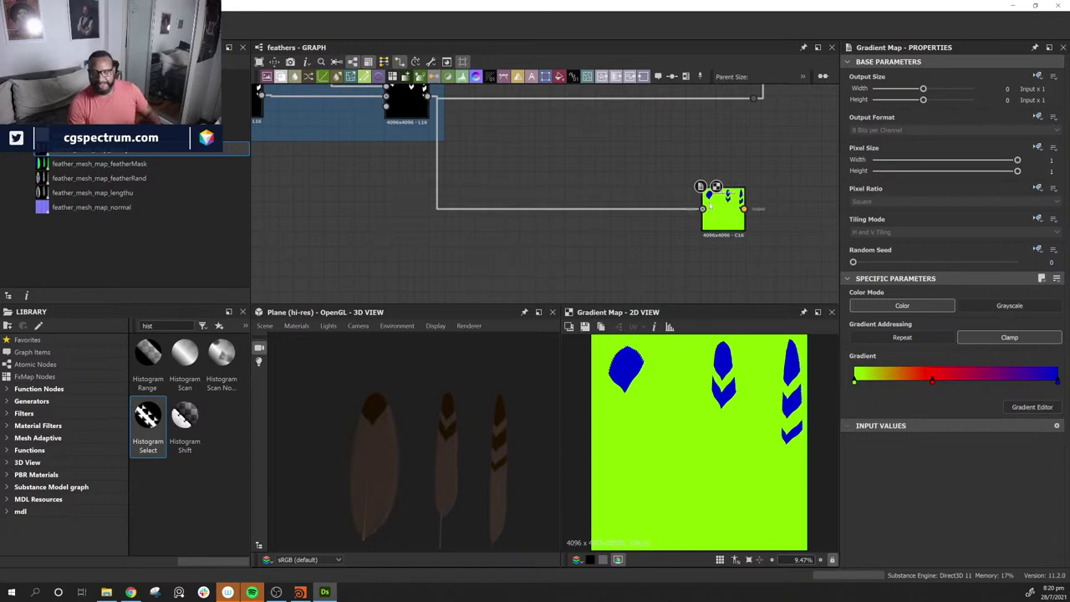
left_click_drag(723, 209, 572, 163)
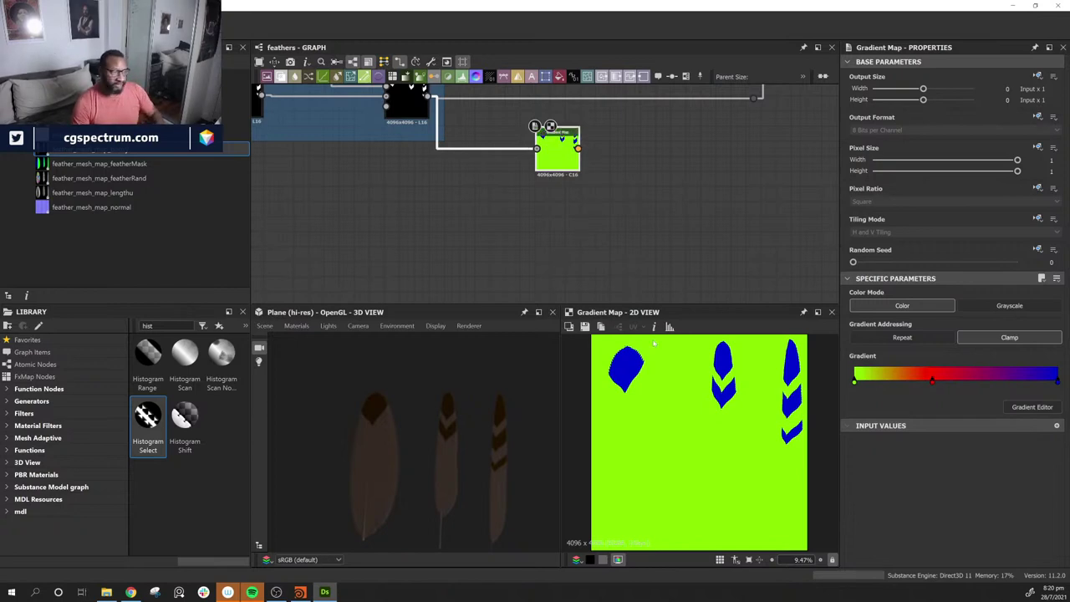
middle_click_drag(630, 204, 507, 250)
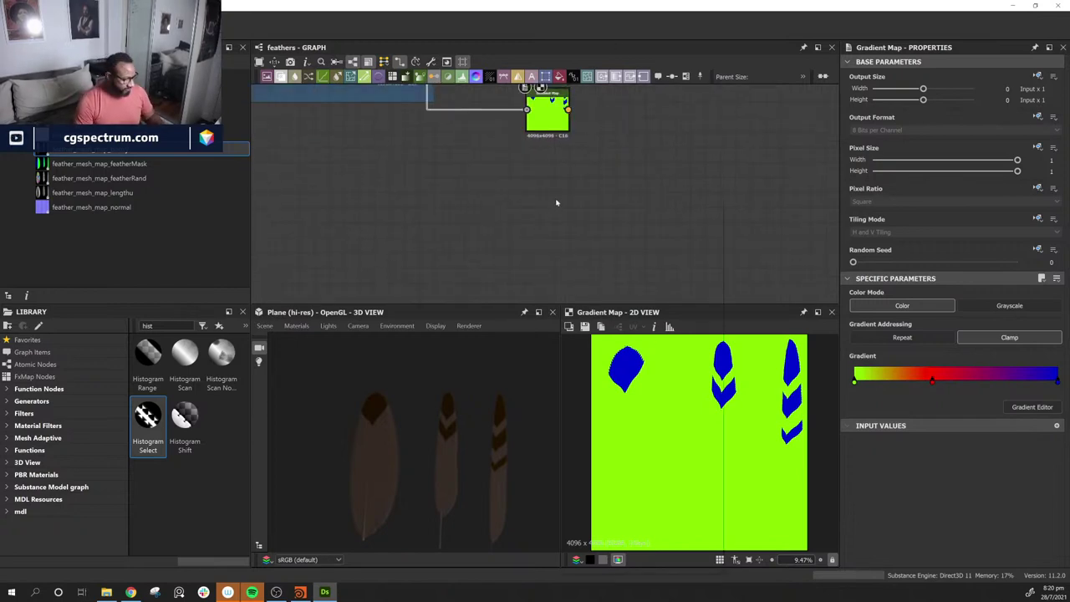
key("space")
type("mis")
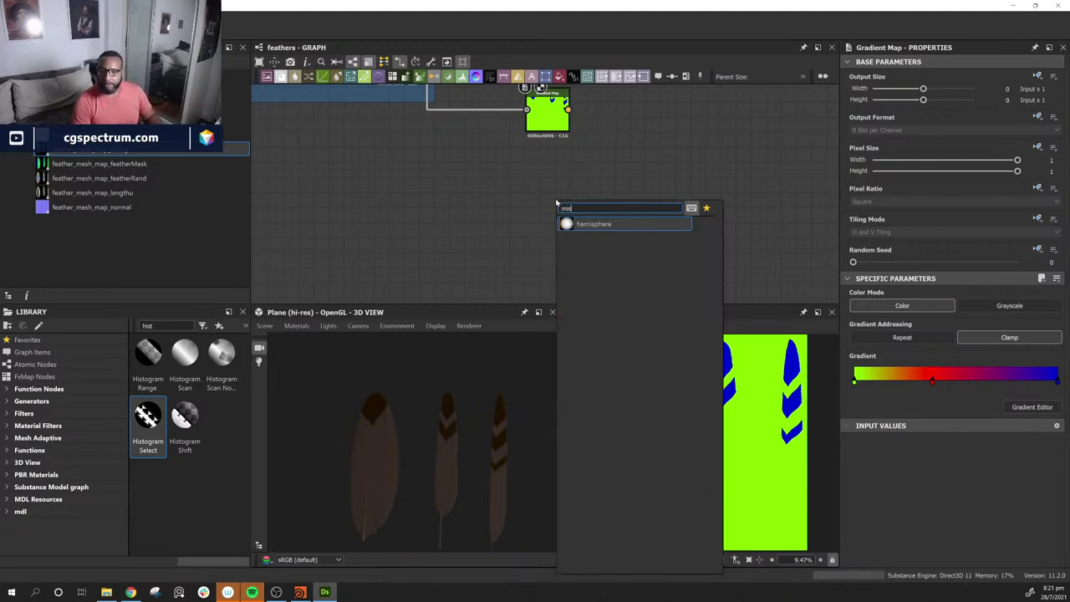
key("BackSpace")
type("x")
key("BackSpace")
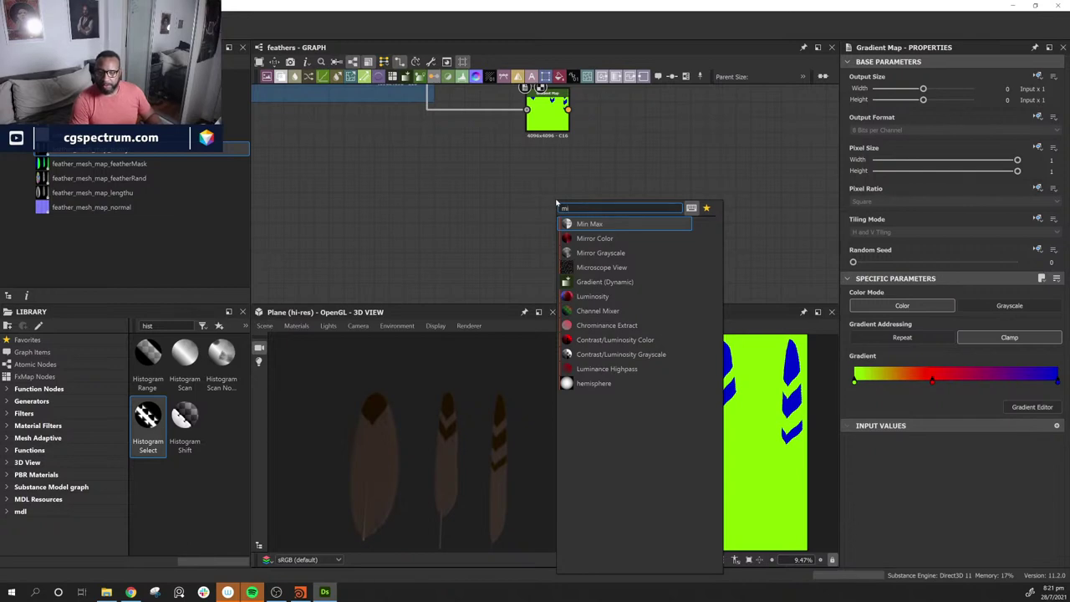
key("BackSpace")
key("BackSpace")
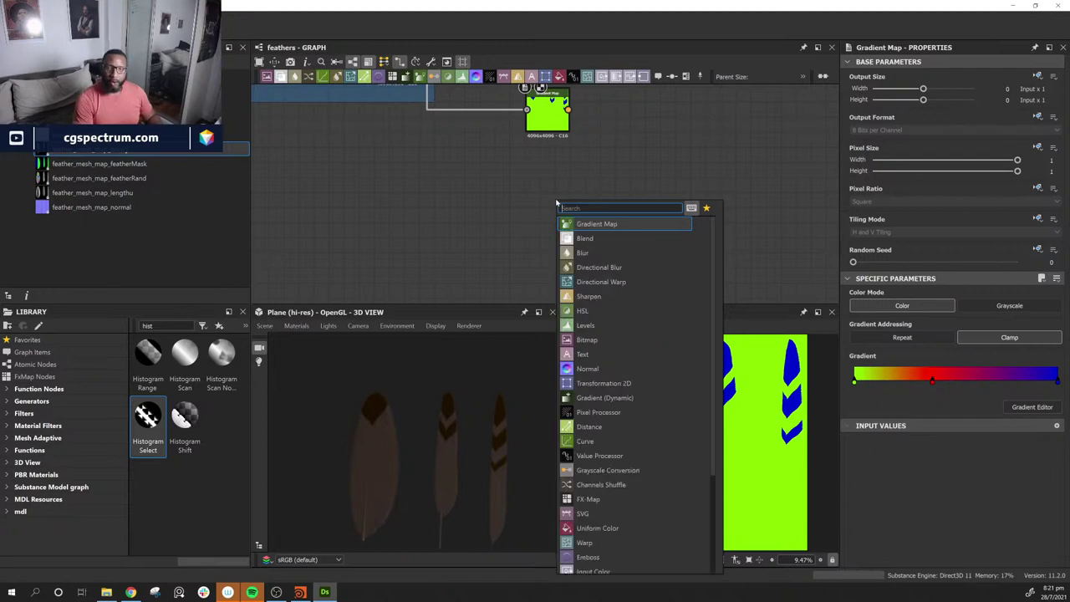
left_click(745, 143)
Step: Show the black-and-white stripe mask of the Blend feeding the Gradient Map in the 2D view
middle_click_drag(686, 153, 741, 183)
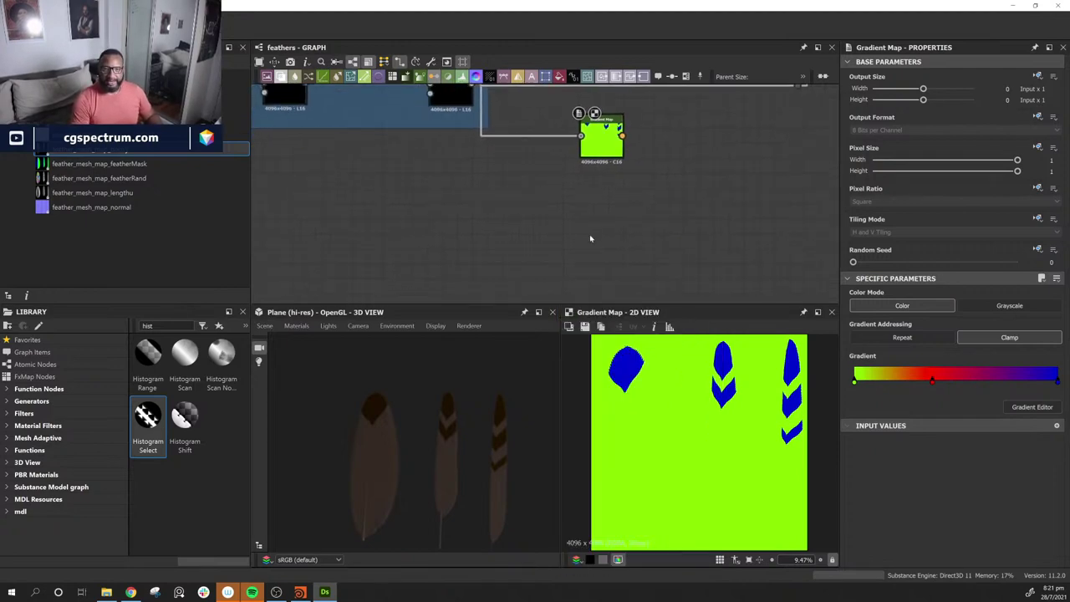
middle_click_drag(589, 234, 634, 303)
double_click(508, 186)
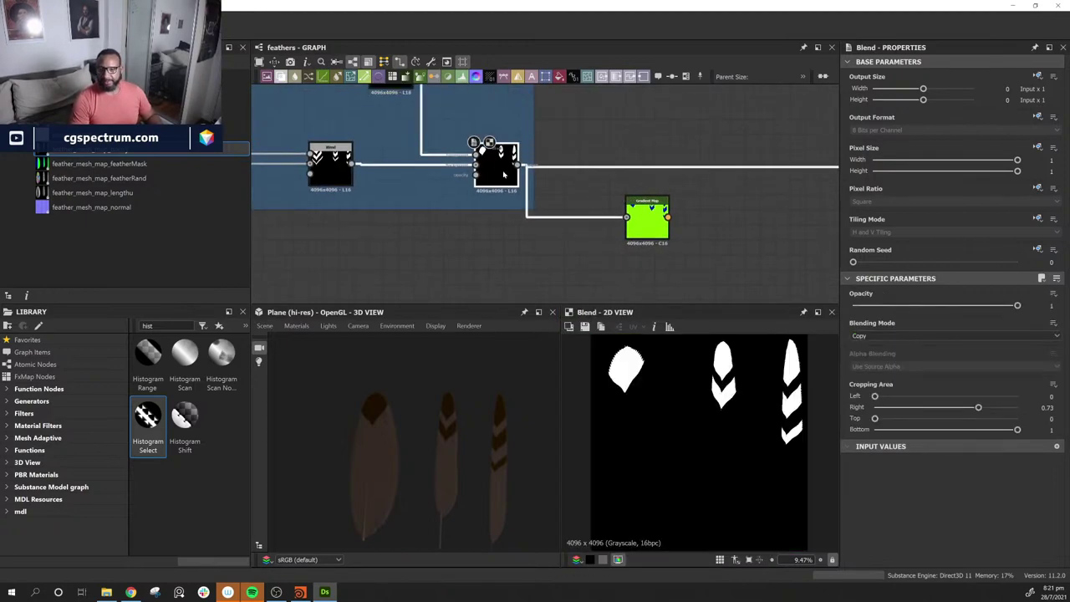
Step: Try a Color node below the Gradient Map, check its parameters and remove it
middle_click_drag(800, 296, 530, 225)
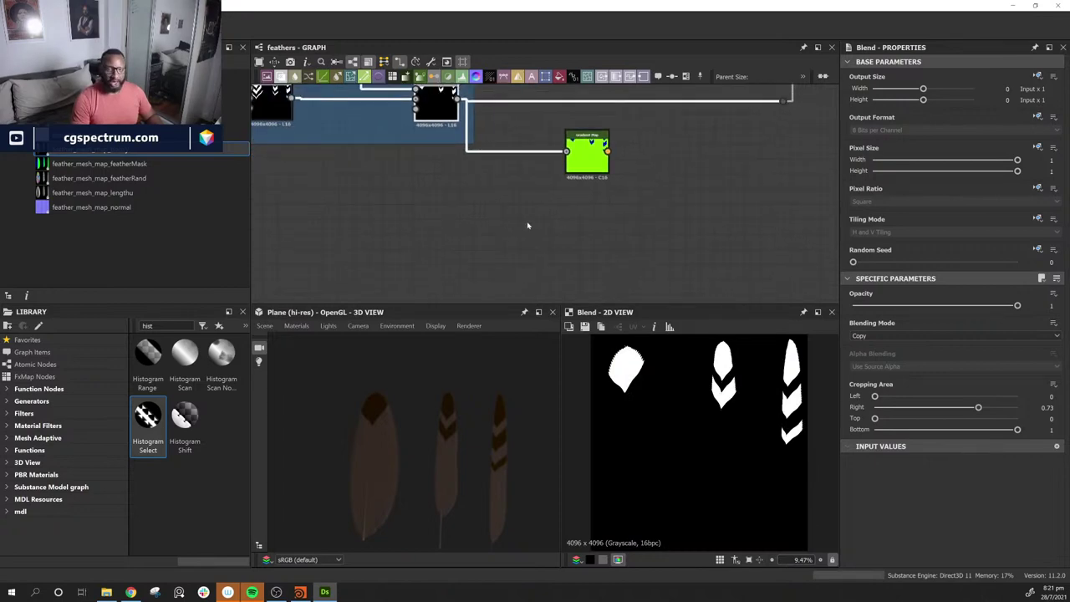
key("space")
type("con")
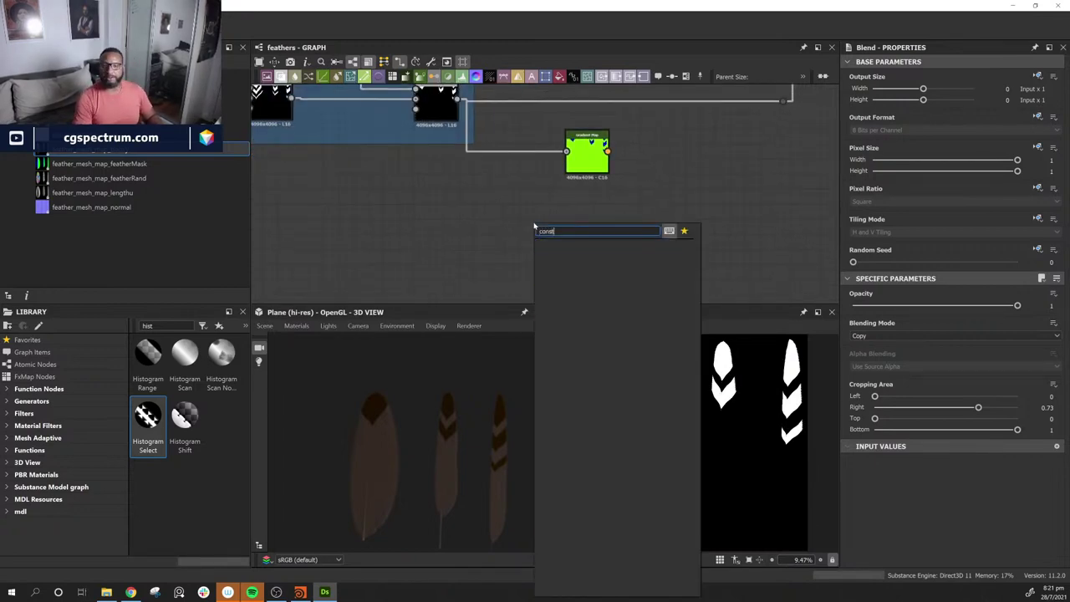
key("BackSpace")
type("lor")
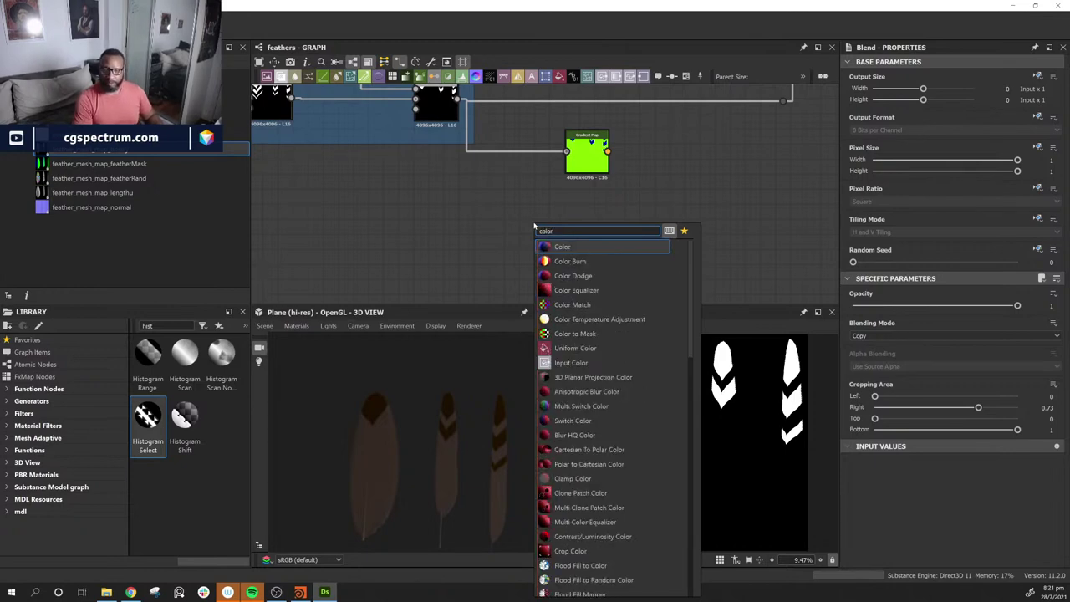
key("Return")
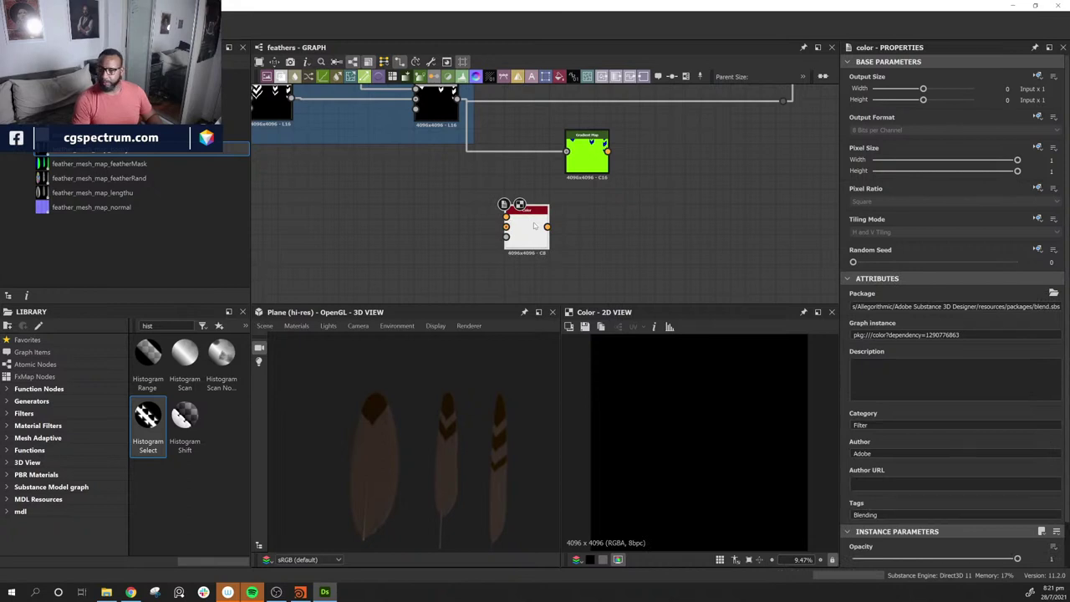
scroll(966, 452, "down", 2)
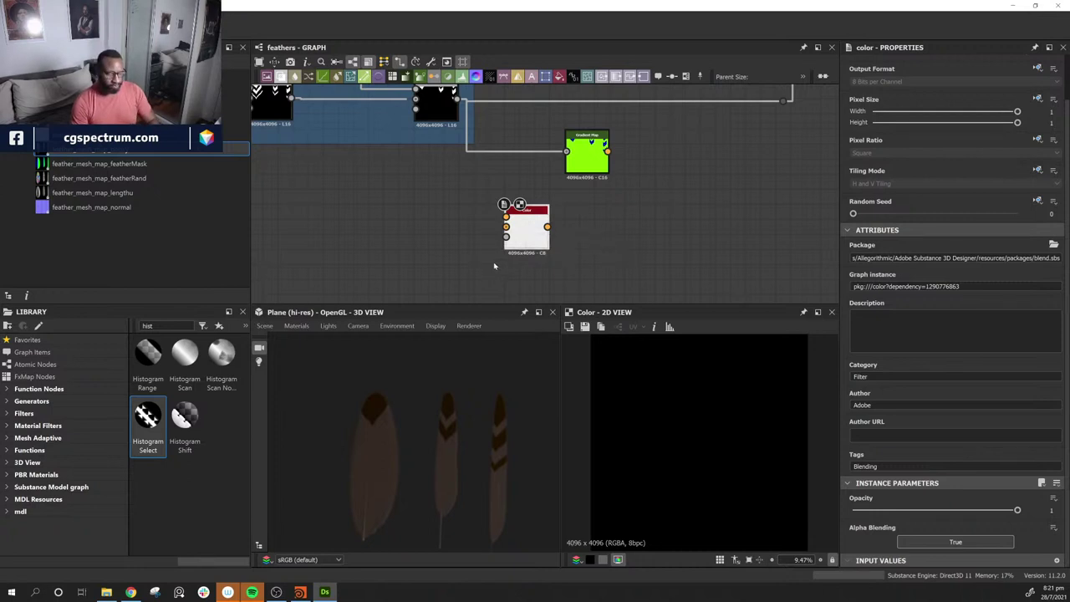
key("Delete")
Step: Find the Uniform Color node among the library's atomic nodes and place one in the graph below the Gradient Map
left_click(35, 364)
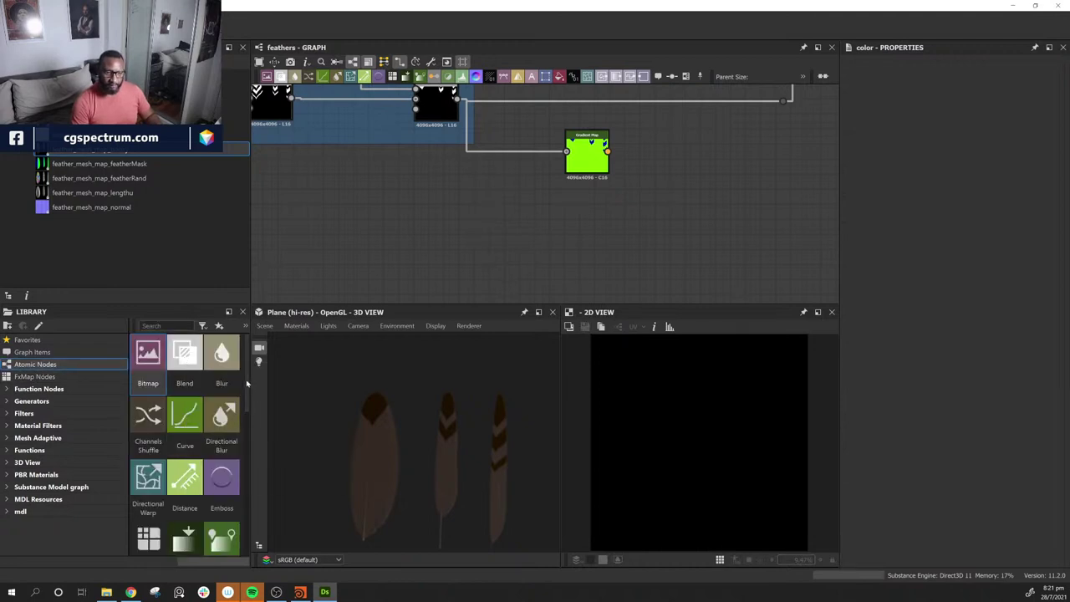
scroll(249, 401, "down", 2)
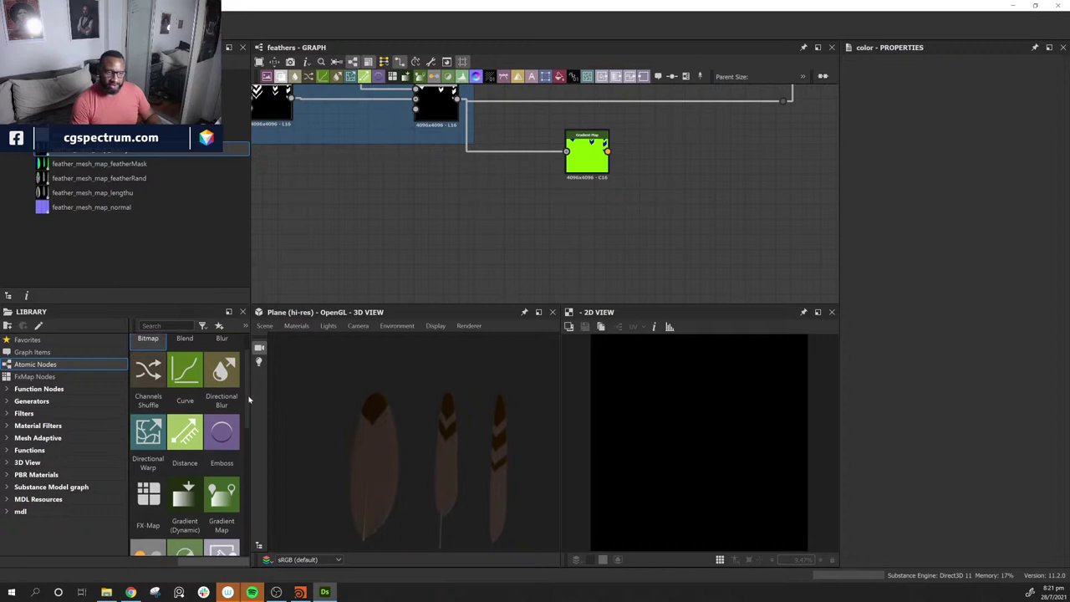
scroll(248, 401, "down", 5)
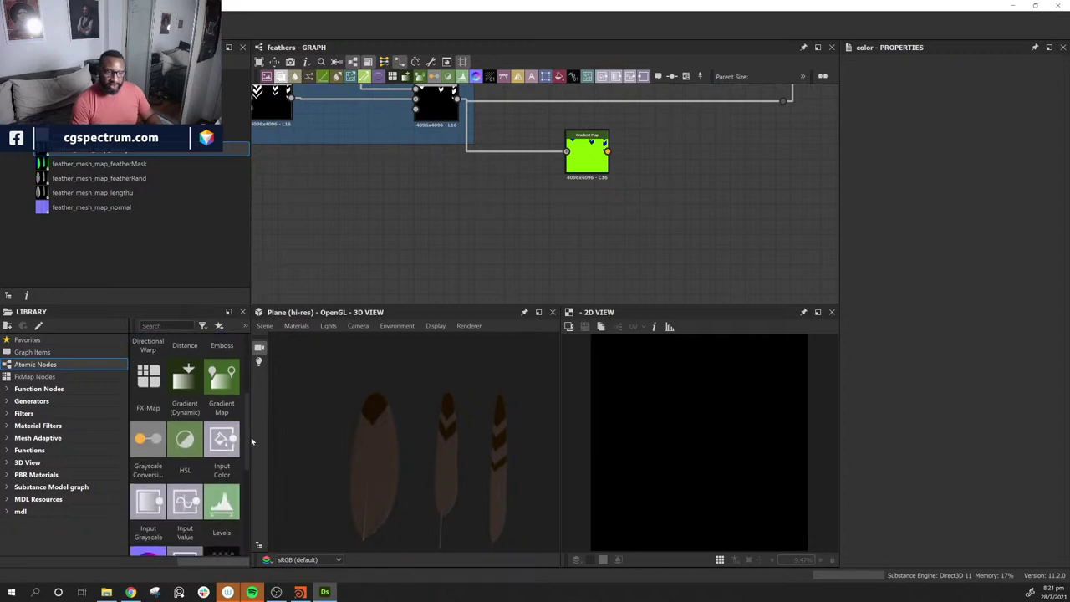
scroll(251, 441, "down", 2)
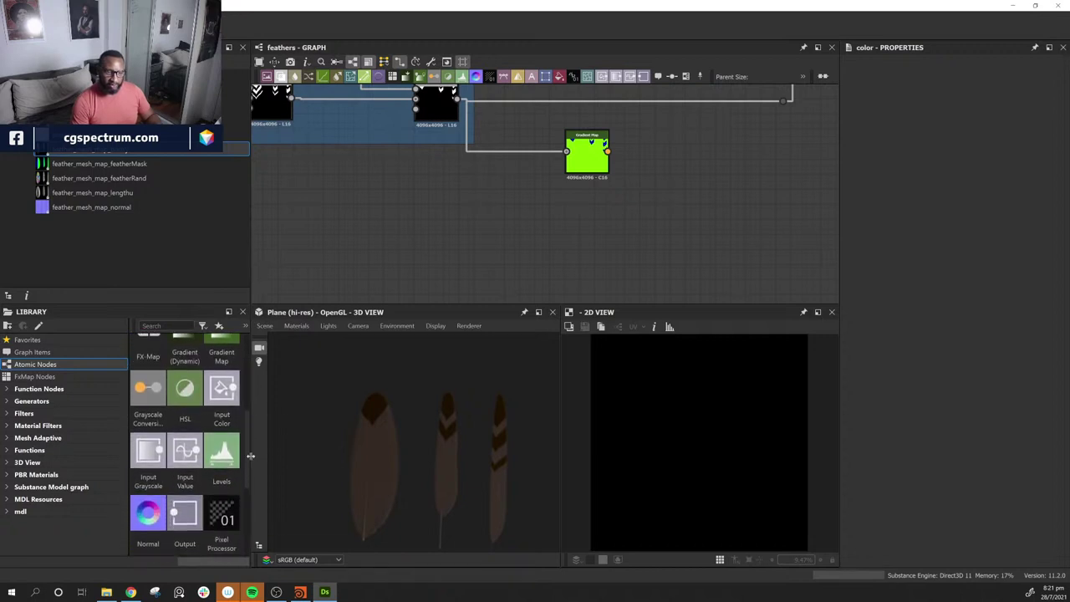
scroll(250, 455, "down", 1)
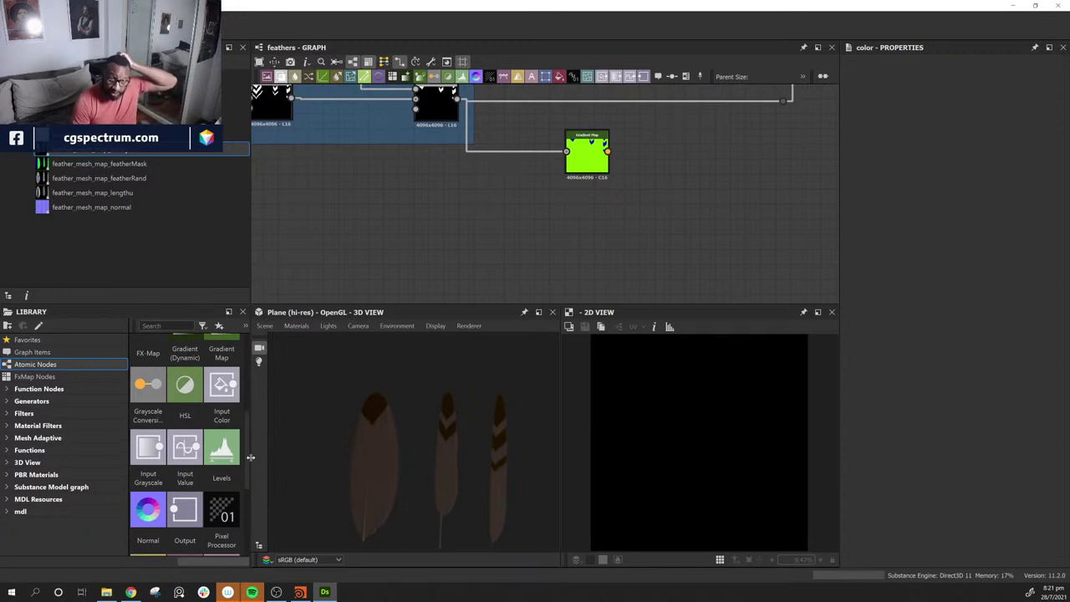
scroll(250, 458, "down", 1)
left_click_drag(249, 479, 248, 531)
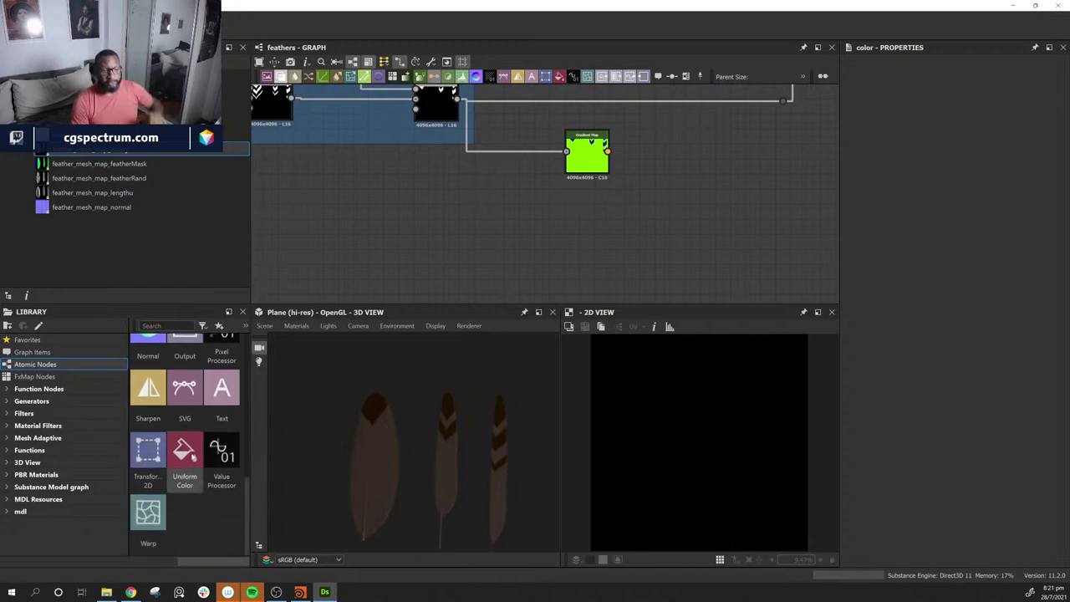
left_click_drag(185, 451, 490, 223)
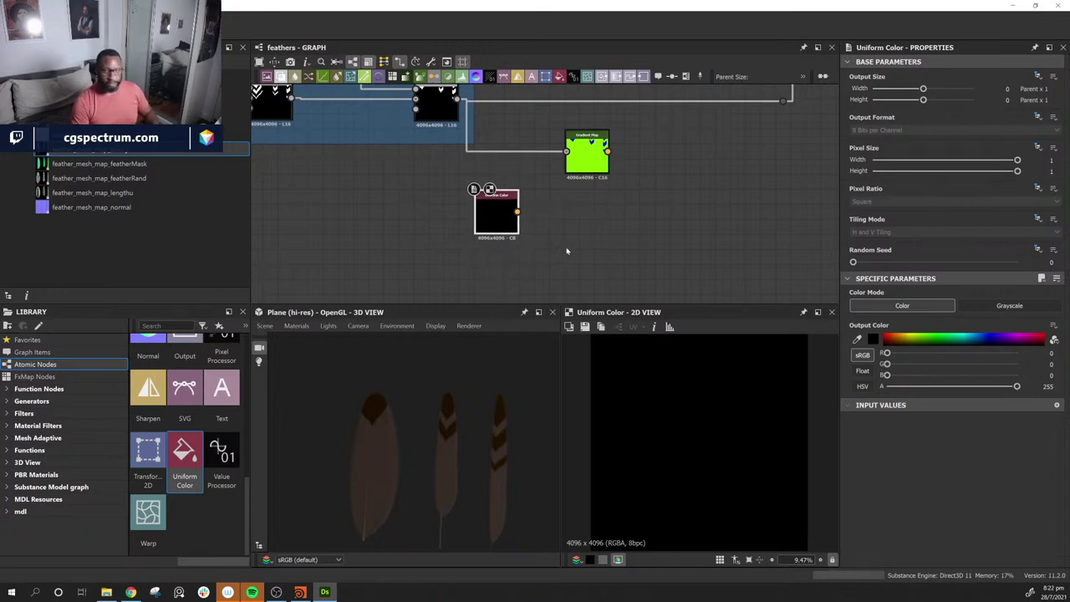
Step: Duplicate the Uniform Color node and stack the two nodes below the Gradient Map
key("ctrl+d")
left_click_drag(552, 220, 510, 291)
left_click_drag(502, 209, 532, 193)
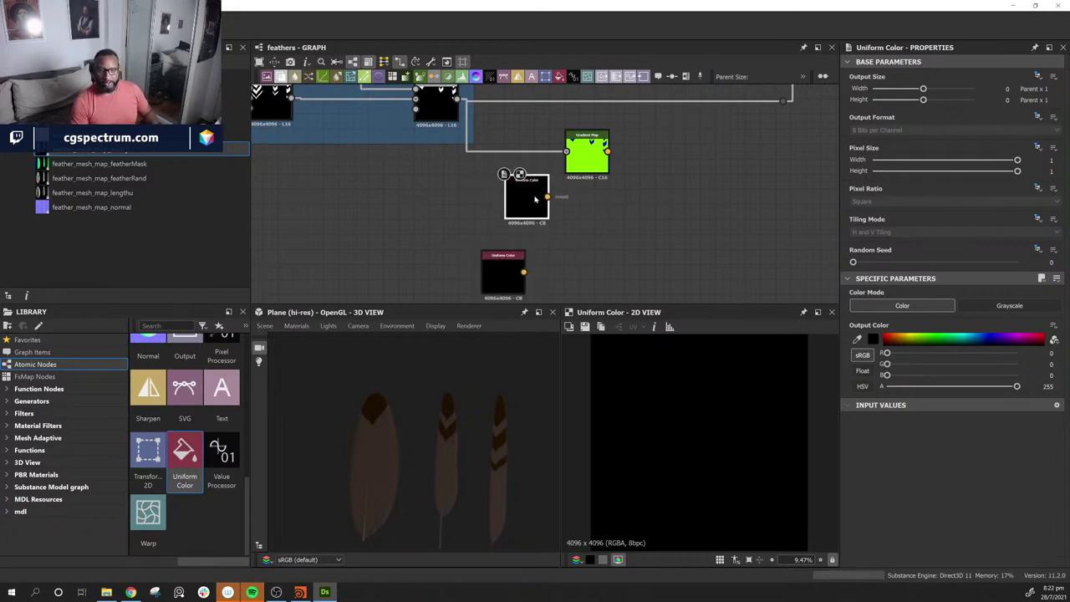
left_click_drag(508, 272, 540, 265)
left_click_drag(518, 195, 516, 221)
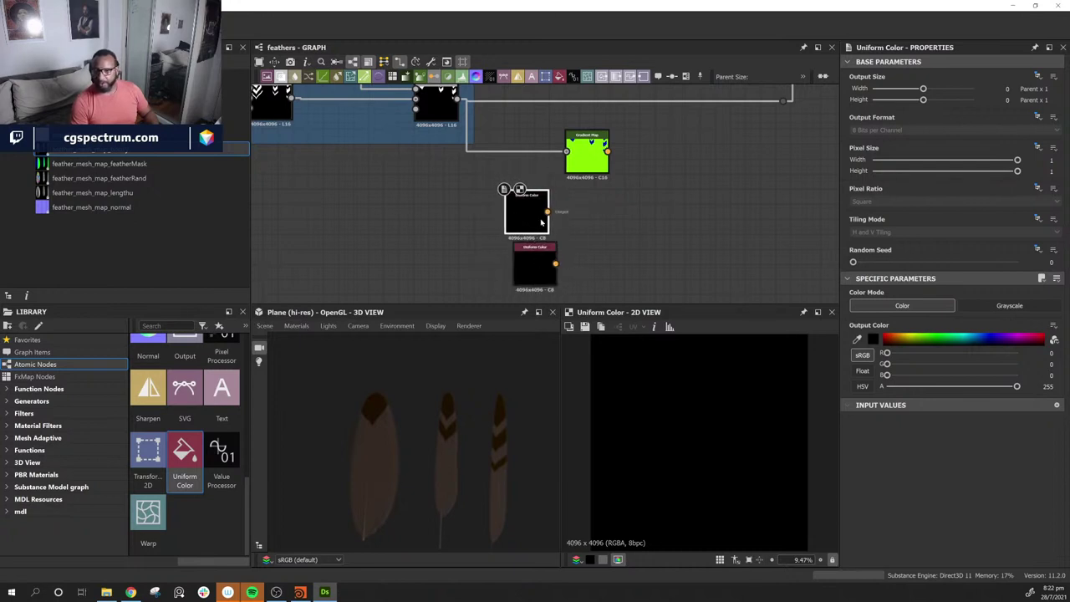
Step: Set the upper Uniform Color to dark blue-grey RGB 34, 38, 41 and align the second Uniform Color directly beneath it
left_click(874, 340)
left_click_drag(521, 370, 511, 397)
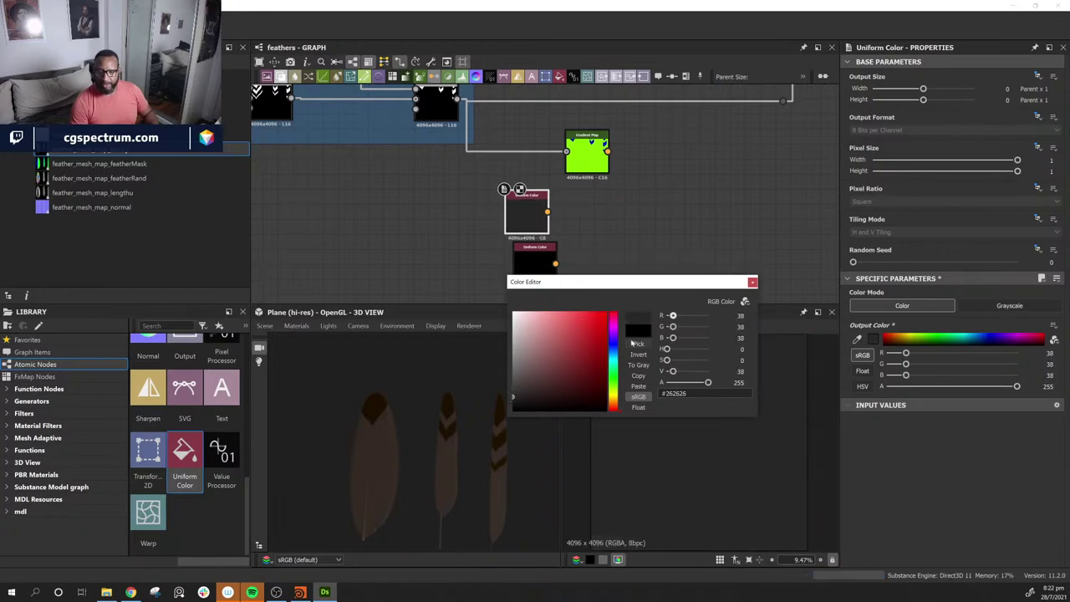
left_click_drag(614, 334, 614, 353)
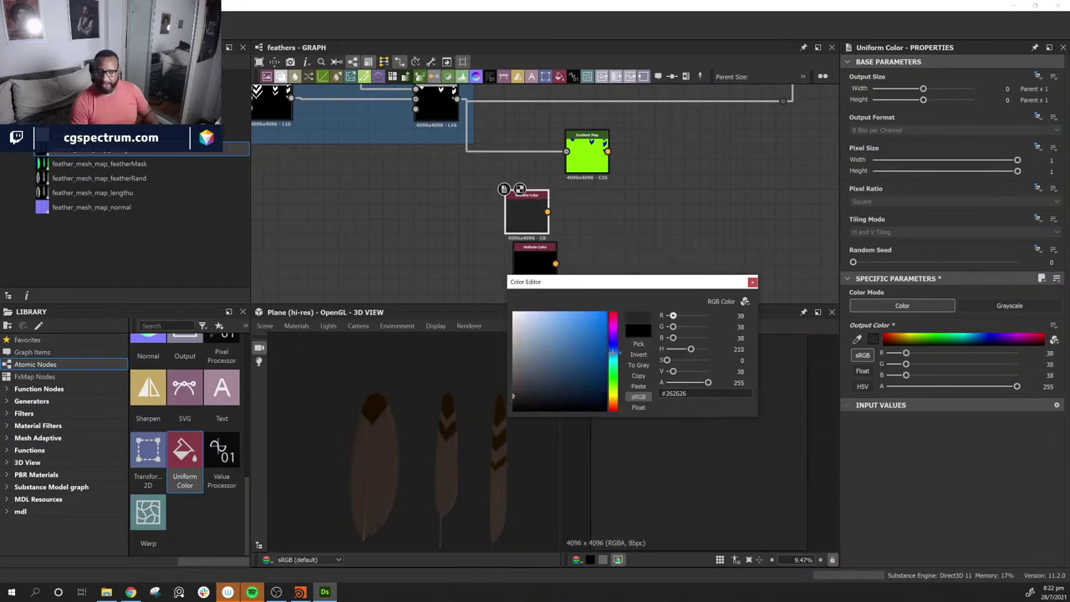
left_click(528, 391)
left_click_drag(528, 392, 527, 395)
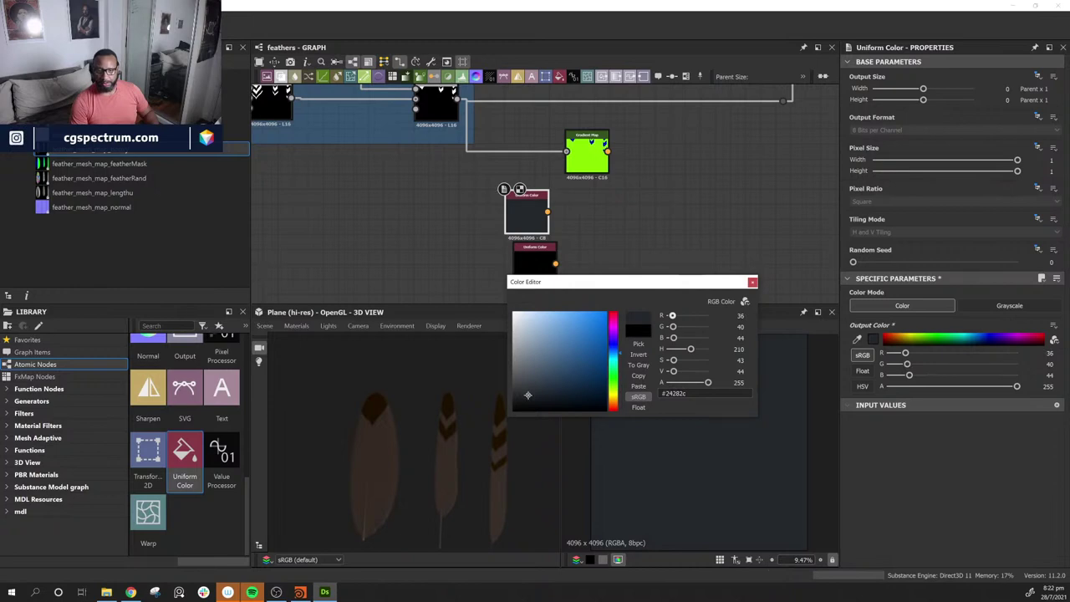
left_click(752, 282)
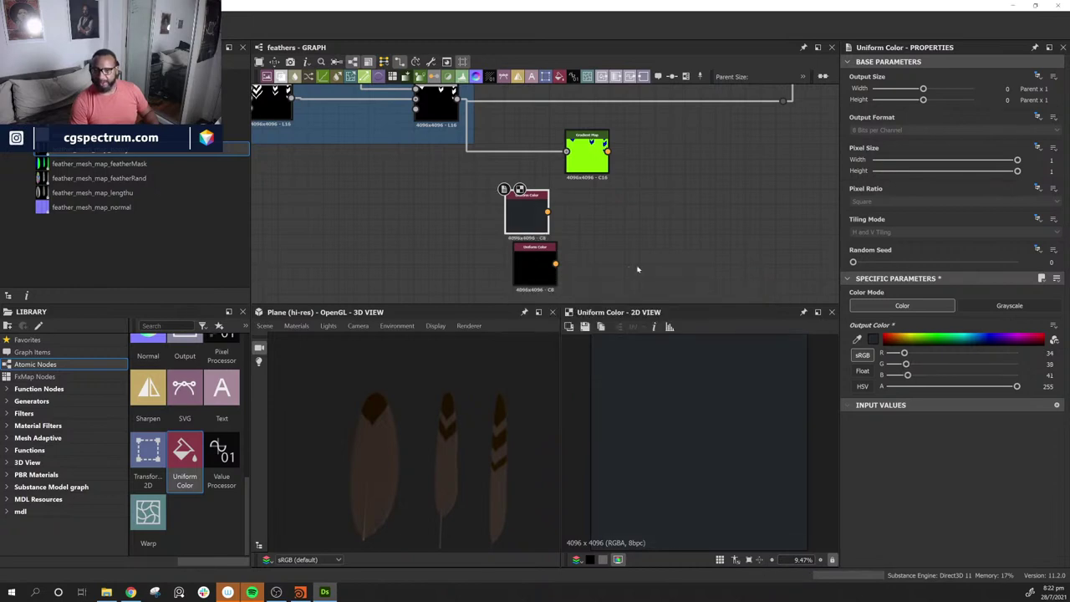
left_click(529, 276)
mouse_move(537, 276)
left_mouse_down()
mouse_move(586, 228)
mouse_move(545, 274)
left_mouse_up()
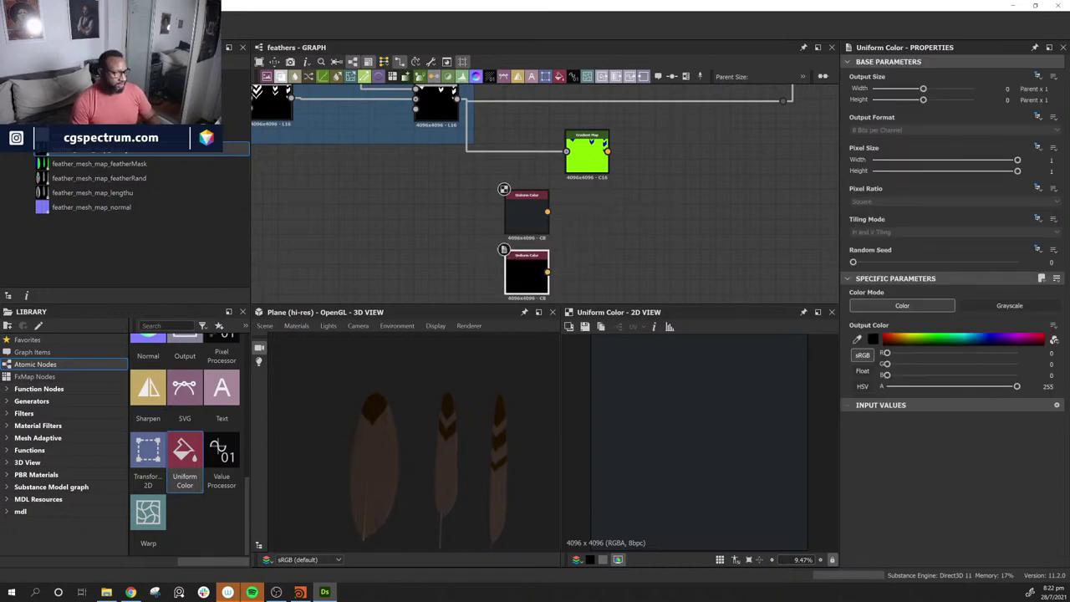
key("alt+Tab")
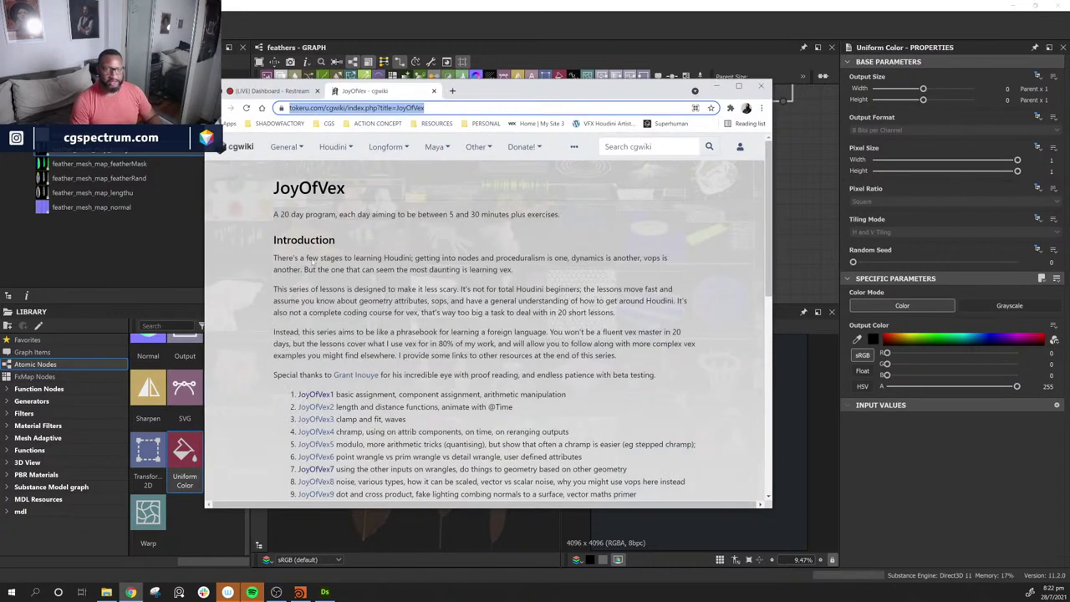
left_click(452, 91)
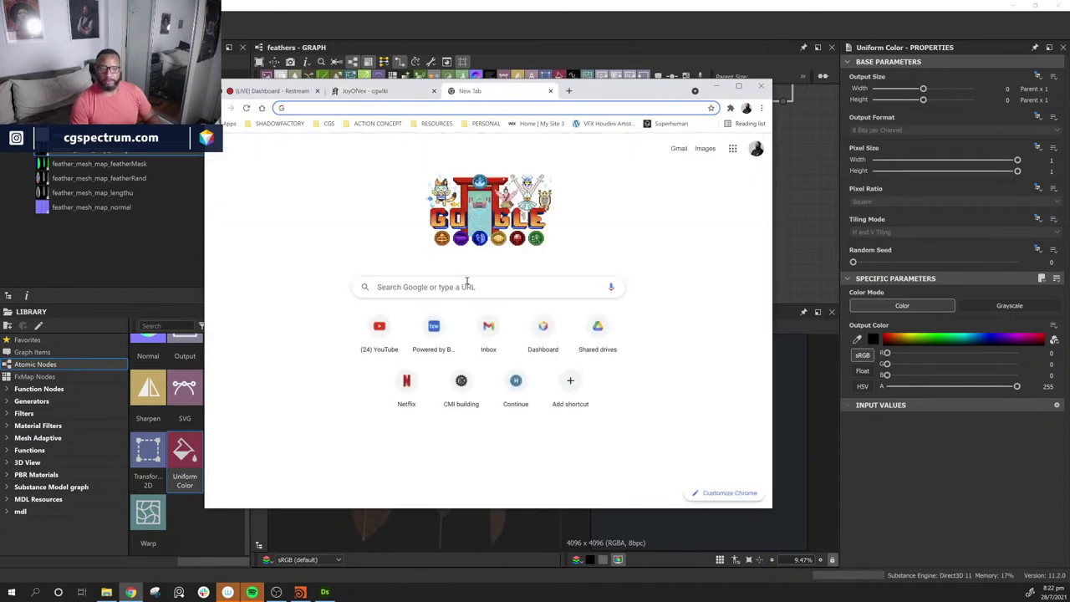
left_click(466, 288)
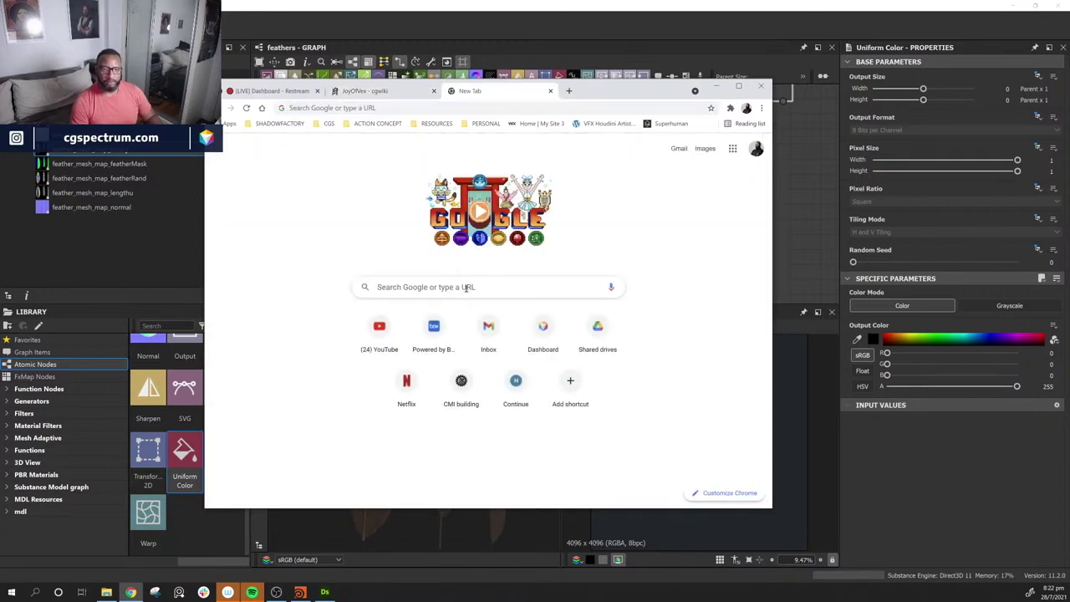
left_click(761, 87)
Step: Search for nodes with "me" in an empty area of the graph and look through the list of matches
middle_click_drag(358, 237, 463, 208)
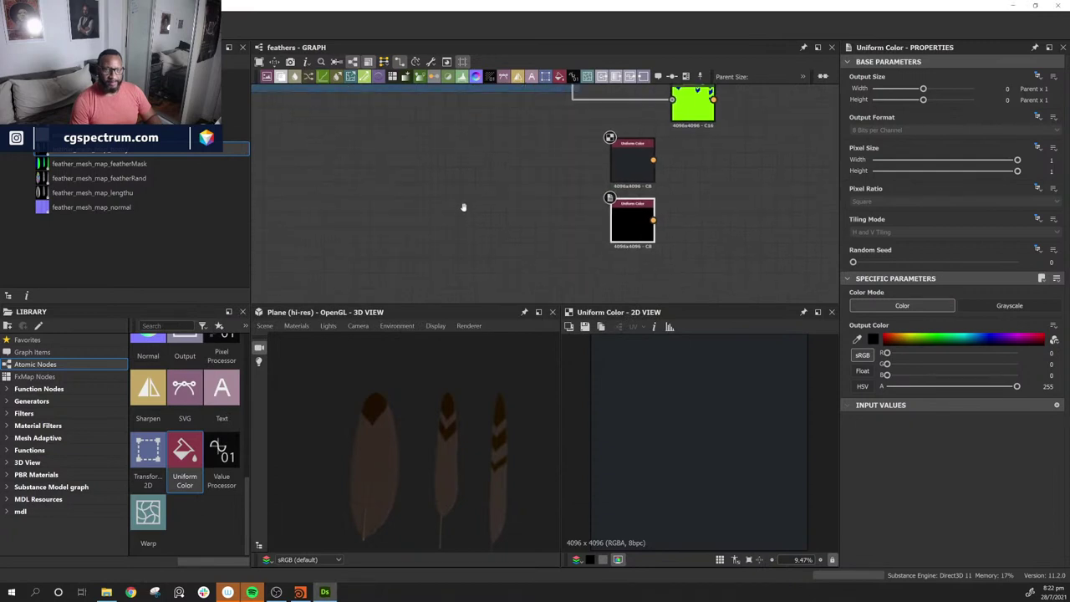
middle_click_drag(586, 241, 504, 246)
left_click(427, 243)
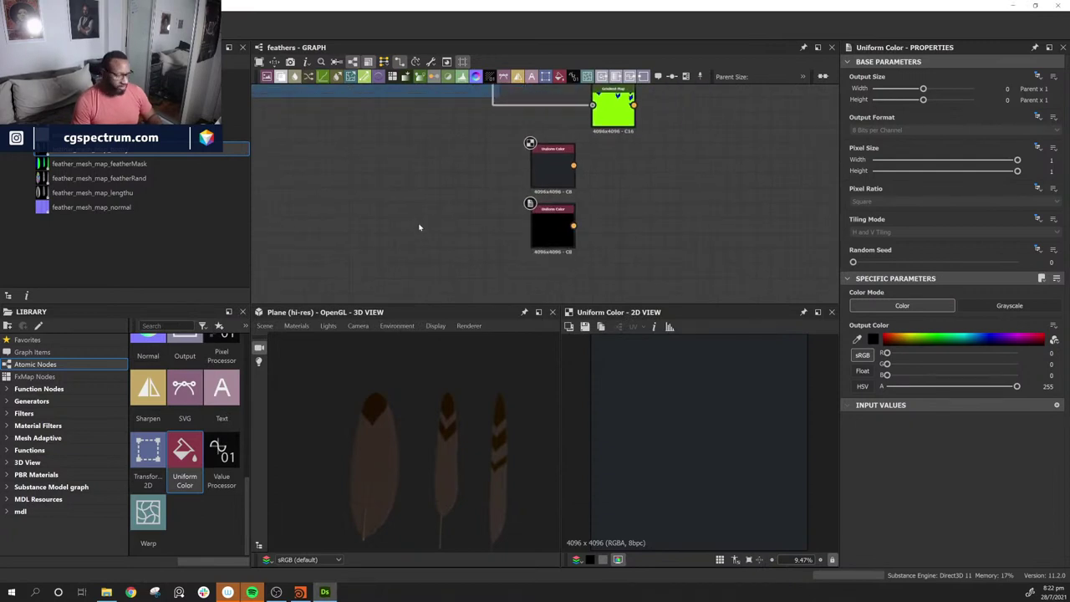
key("space")
type("me")
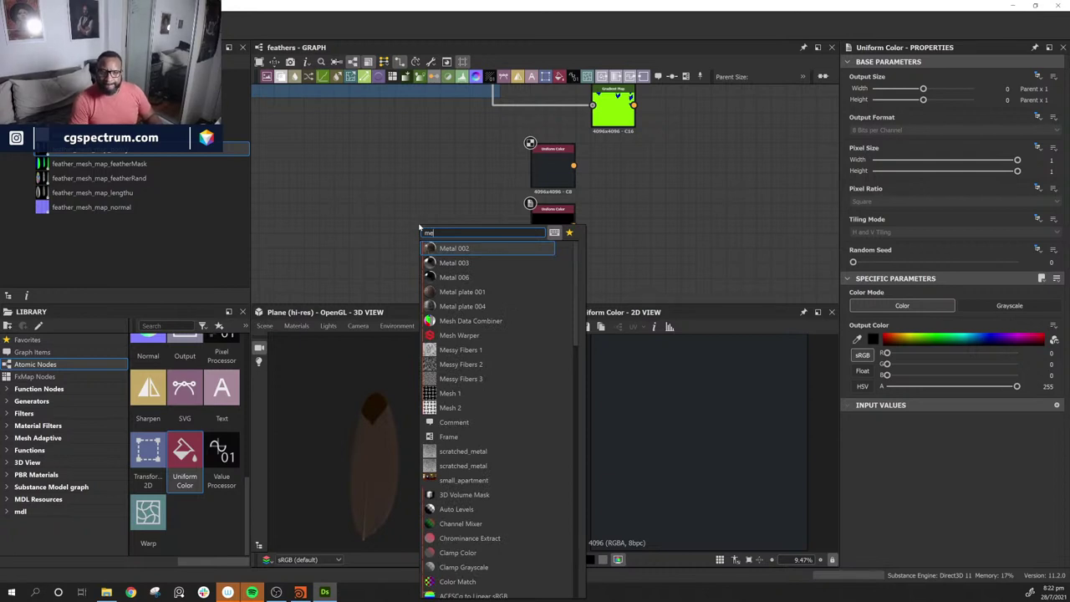
key("Down")
key("Down")
key("Down")
key("Down")
key("Down")
key("Down")
key("Down")
key("Down")
key("Down")
key("Down")
key("Down")
key("Down")
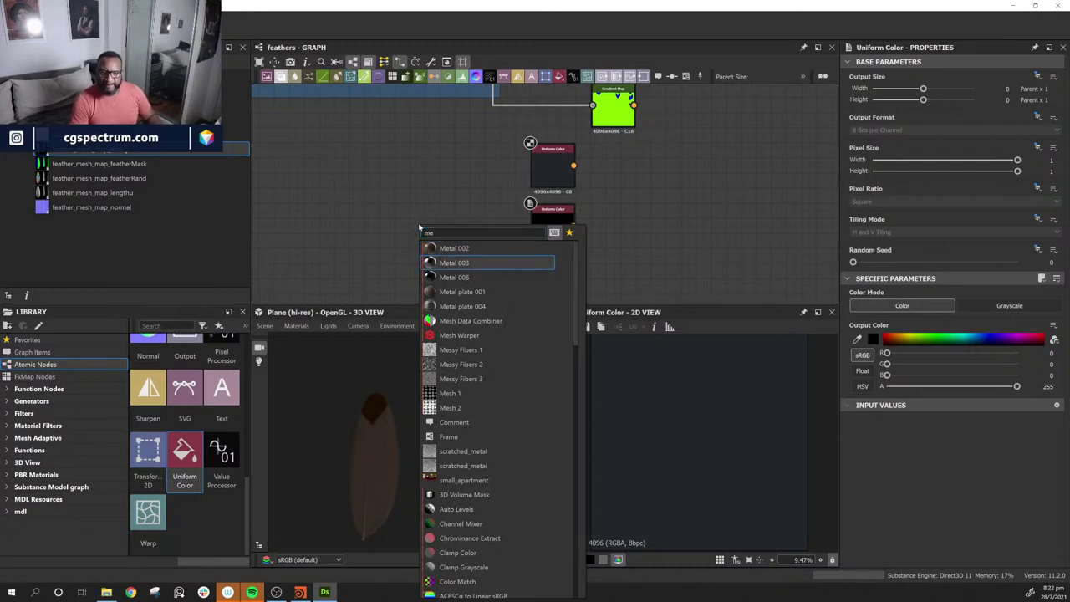
key("Down")
key("Down")
key("Down")
key("Down")
key("Down")
key("Down")
key("Down")
key("Down")
key("Down")
key("Down")
key("Down")
key("Down")
key("Down")
key("Down")
key("Down")
key("Down")
key("Down")
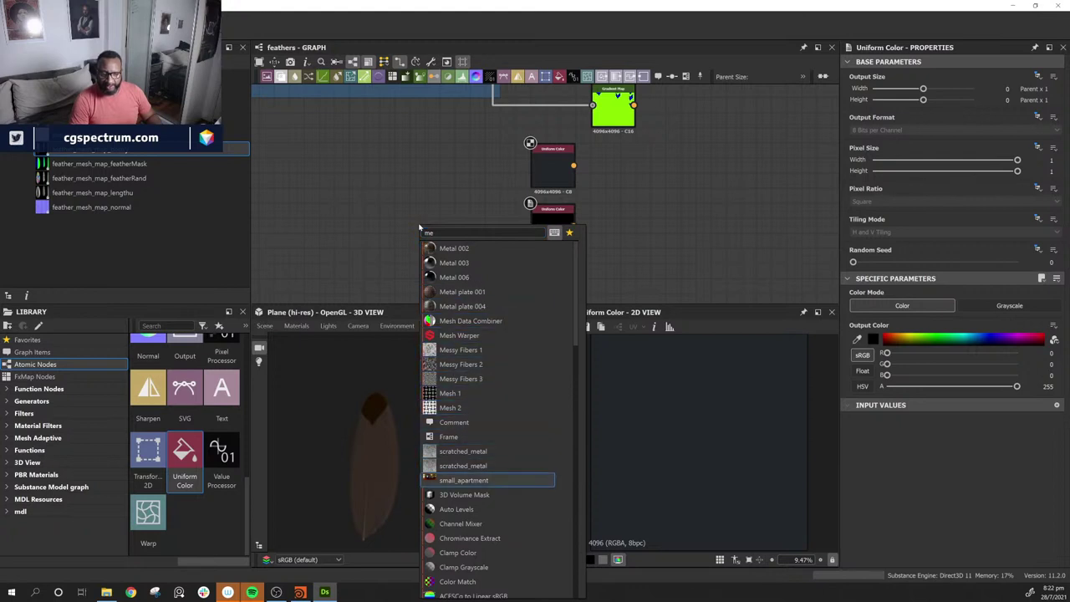
key("Down")
key("Down")
key("Down")
key("Down")
key("Down")
key("Down")
key("Down")
key("Down")
key("Down")
key("Down")
key("Down")
key("Down")
key("Down")
key("Down")
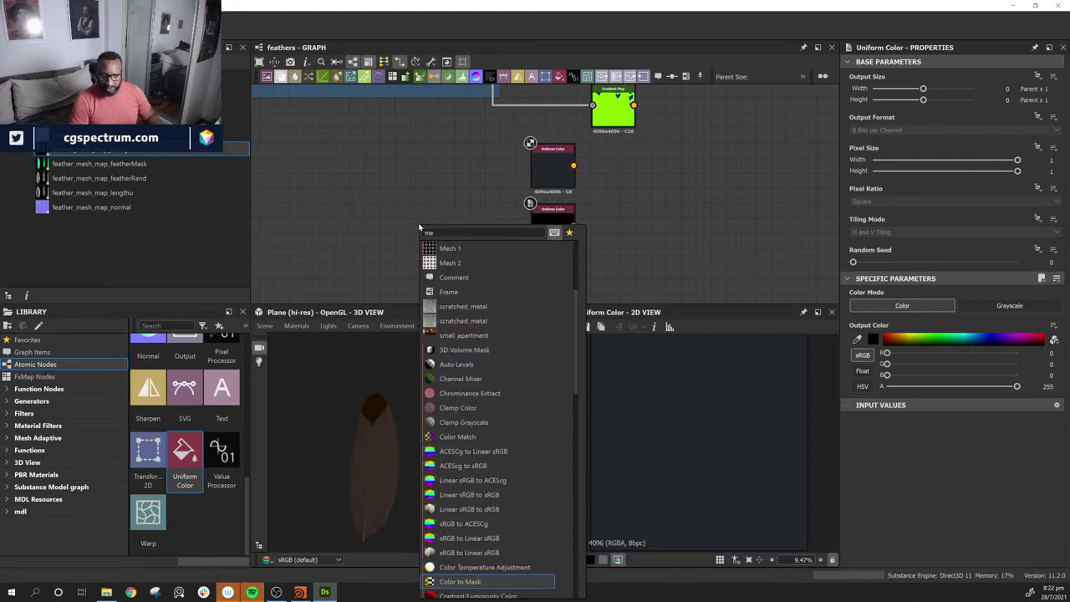
key("Down")
key("Down")
key("Down")
key("Down")
key("Down")
key("Down")
key("Down")
key("Down")
key("Down")
key("Down")
key("Down")
key("Down")
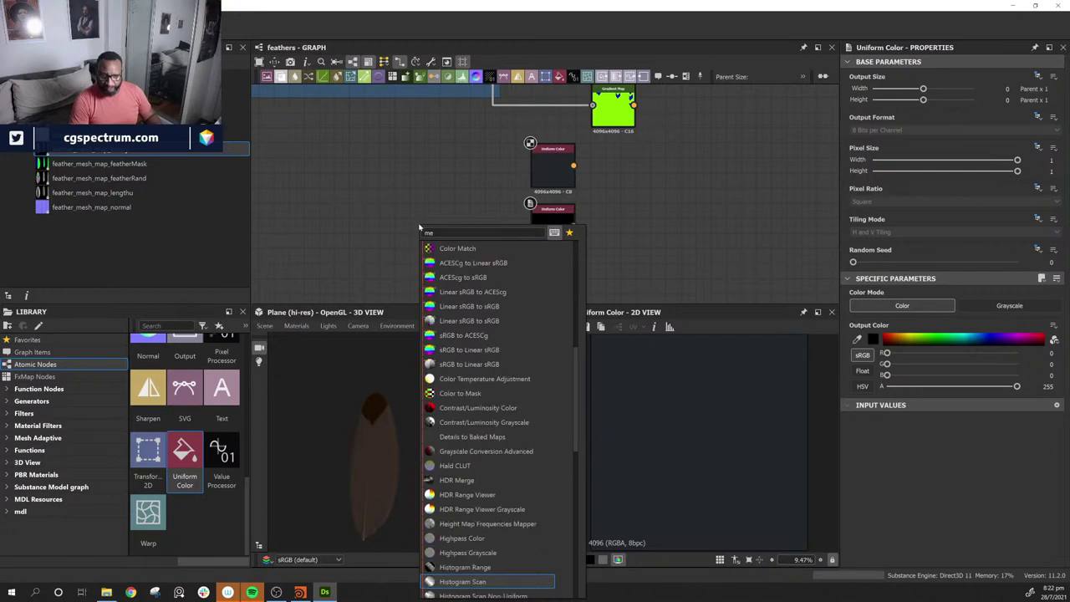
key("Down")
key("Down")
key("Down")
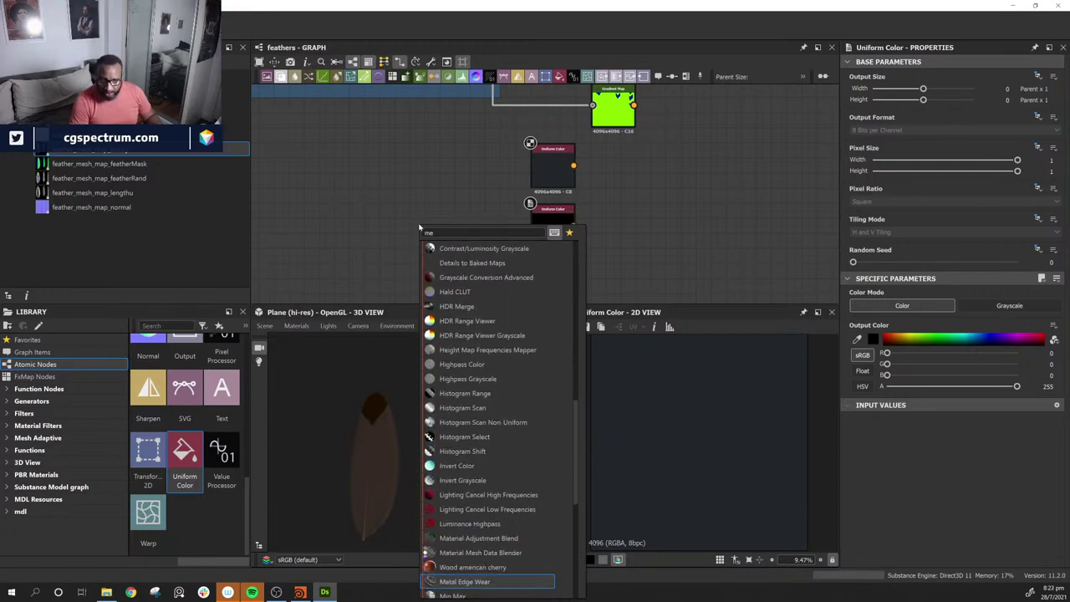
key("Up")
key("Up")
key("Down")
key("Down")
key("Down")
key("Down")
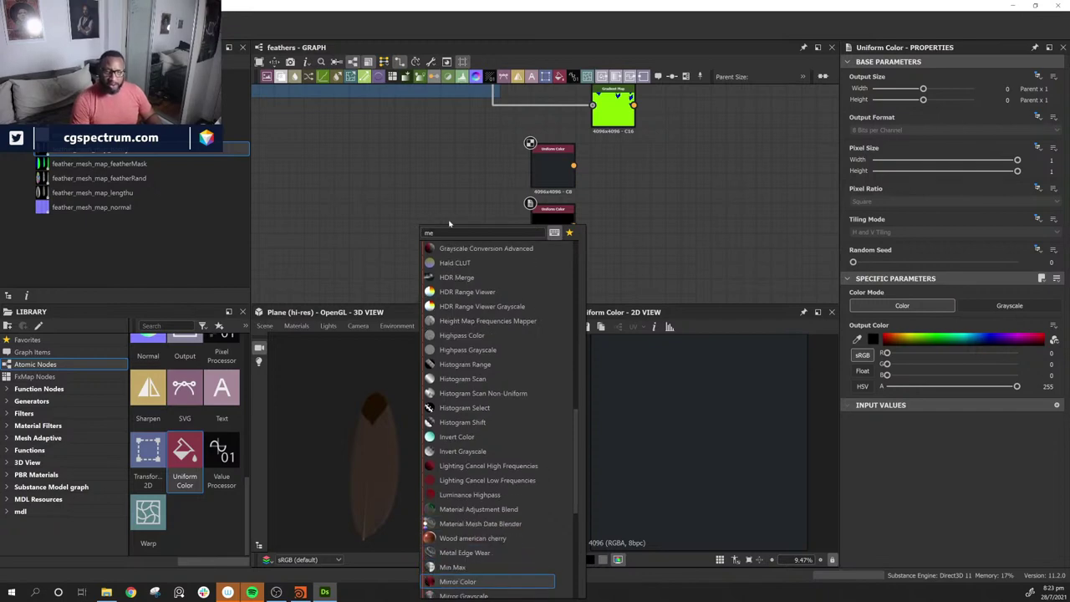
Step: Narrow the node search to "metal", try the BaseColor/Metallic/Roughness converter, check its parameters and delete it
type("t")
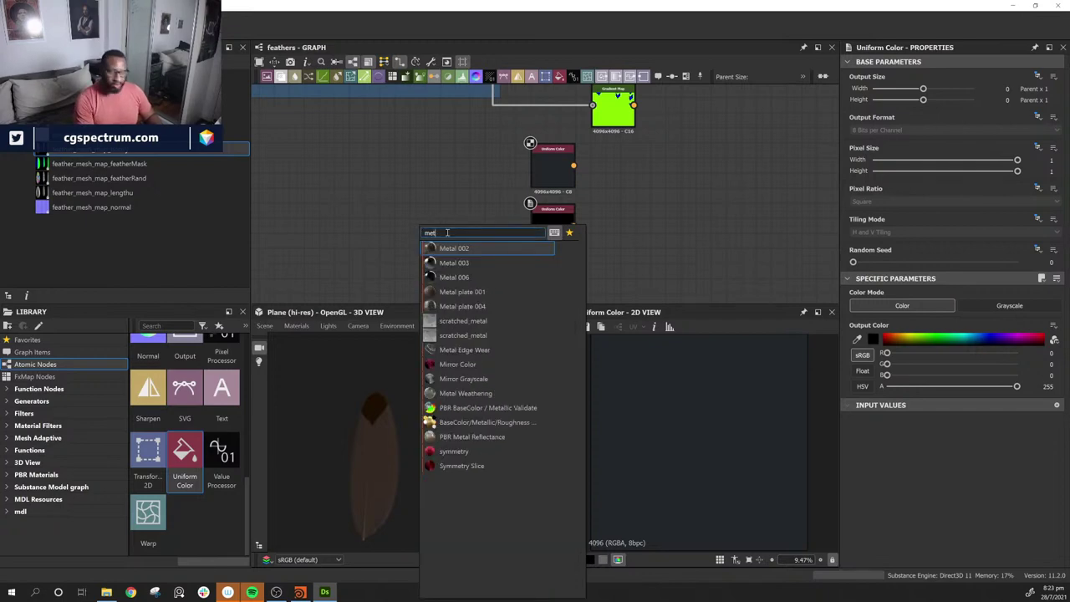
type("al")
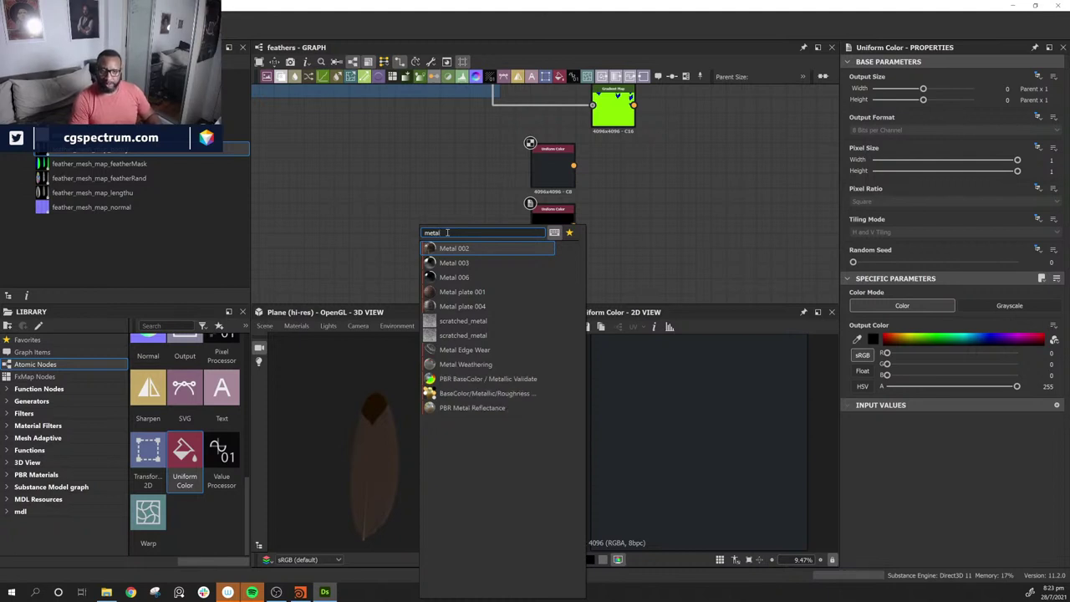
key("Down")
key("Down")
key("Down")
key("Down")
key("Down")
key("Down")
key("Down")
key("Down")
key("Down")
key("Down")
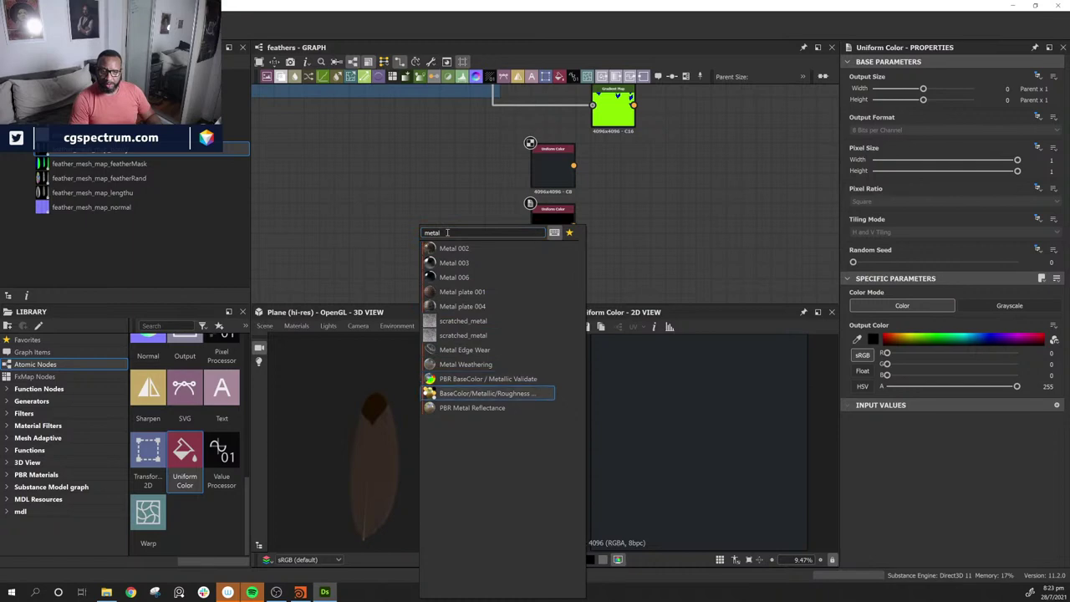
key("Return")
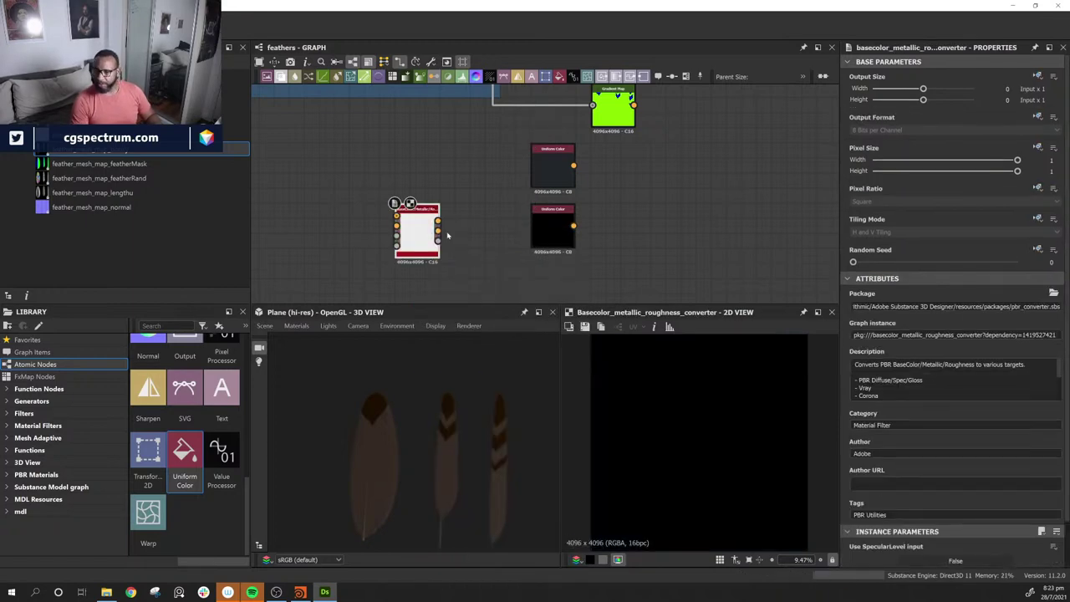
scroll(1001, 463, "down", 1)
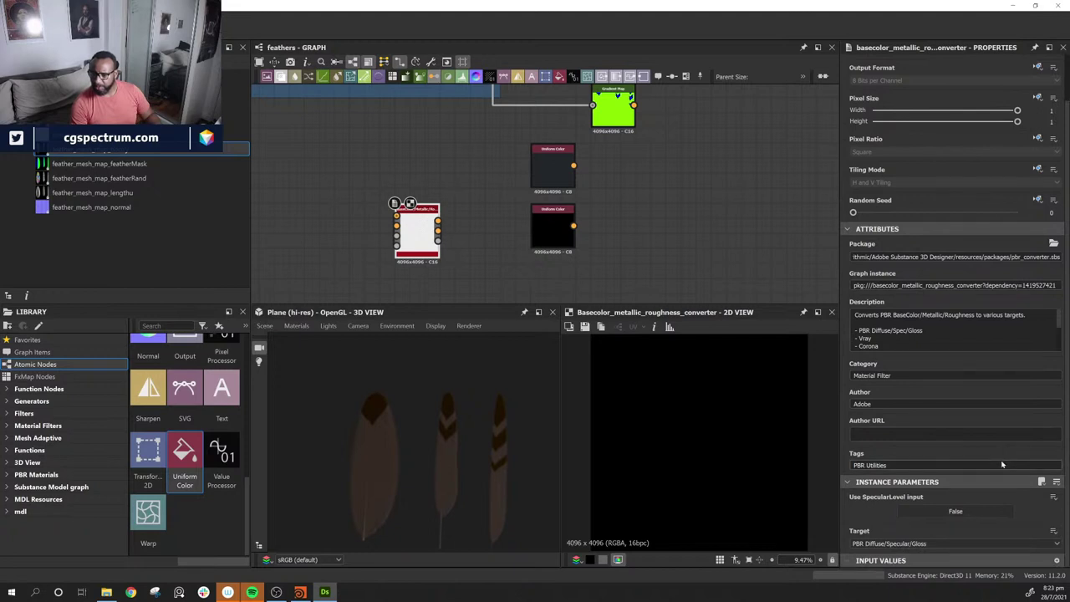
scroll(951, 474, "up", 1)
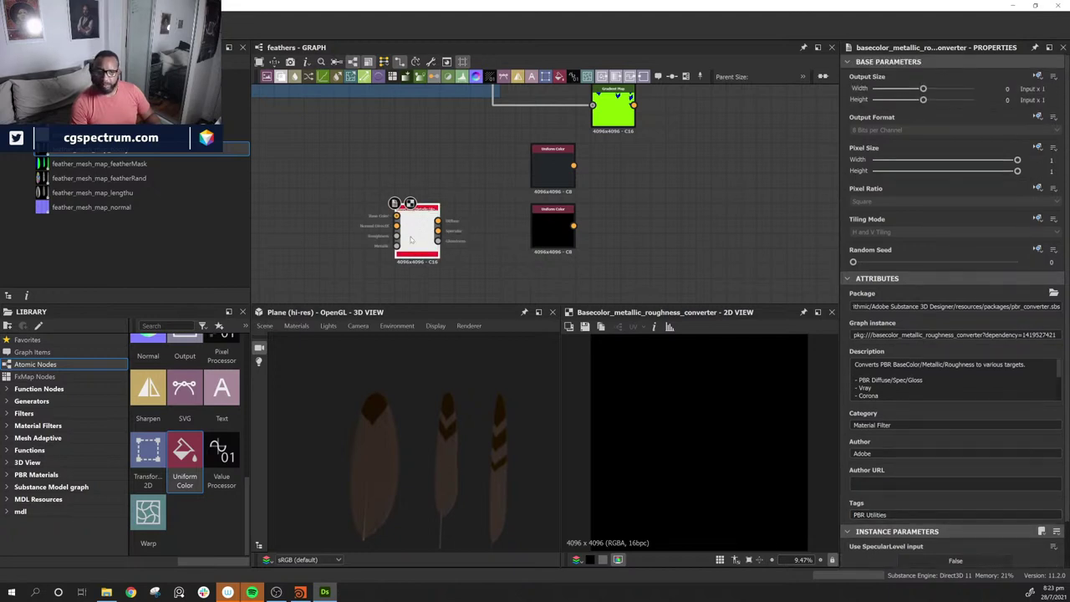
left_click_drag(411, 238, 426, 225)
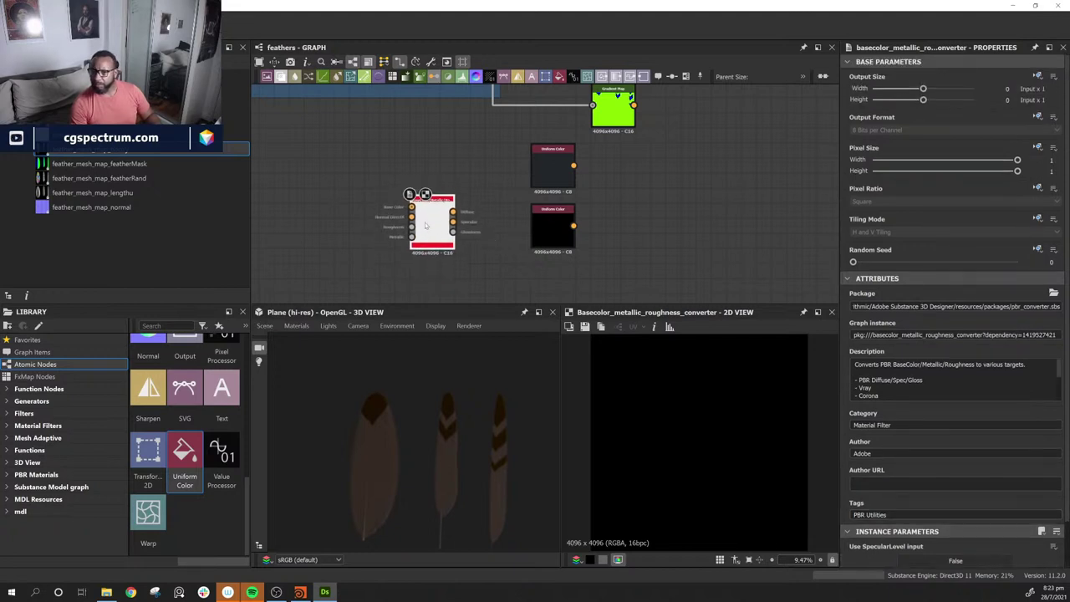
scroll(888, 391, "down", 2)
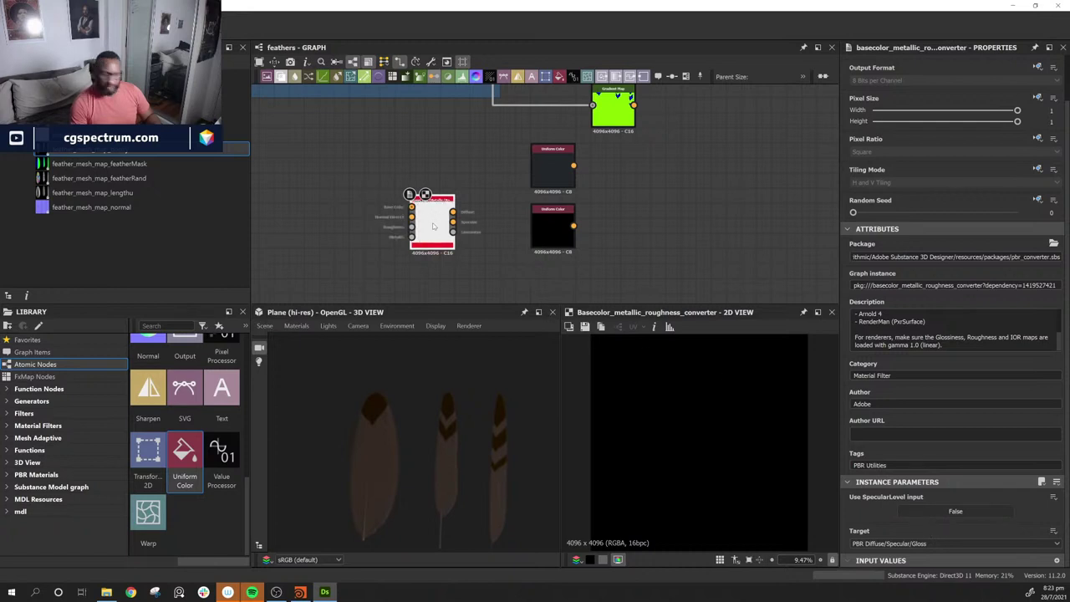
key("Delete")
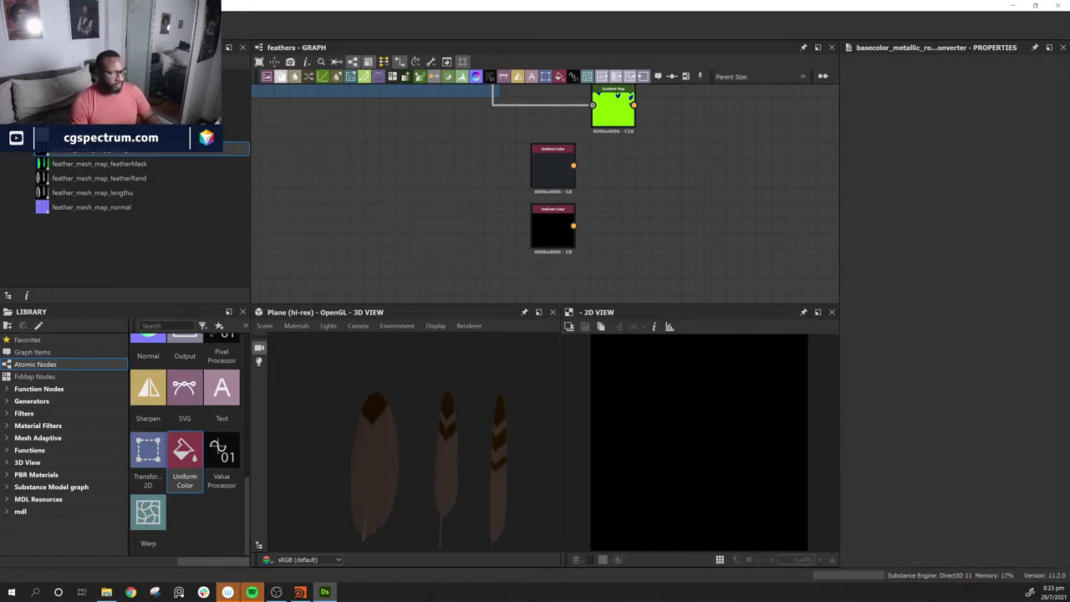
Step: Move the lower Uniform Color slightly down and set its output colour to golden yellow RGB 192, 163, 26
left_click_drag(540, 241, 540, 248)
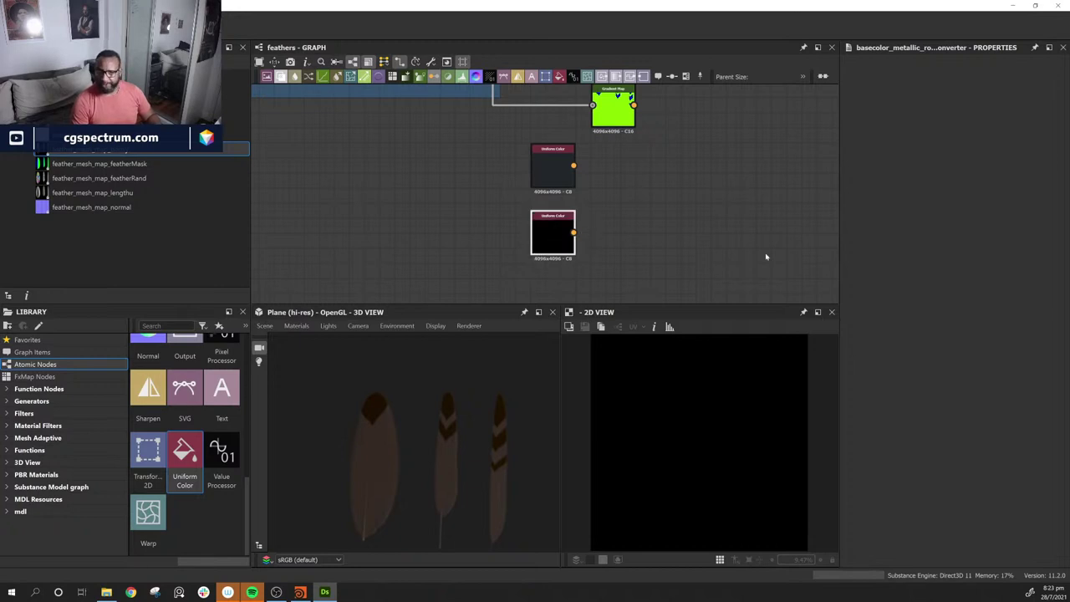
double_click(558, 243)
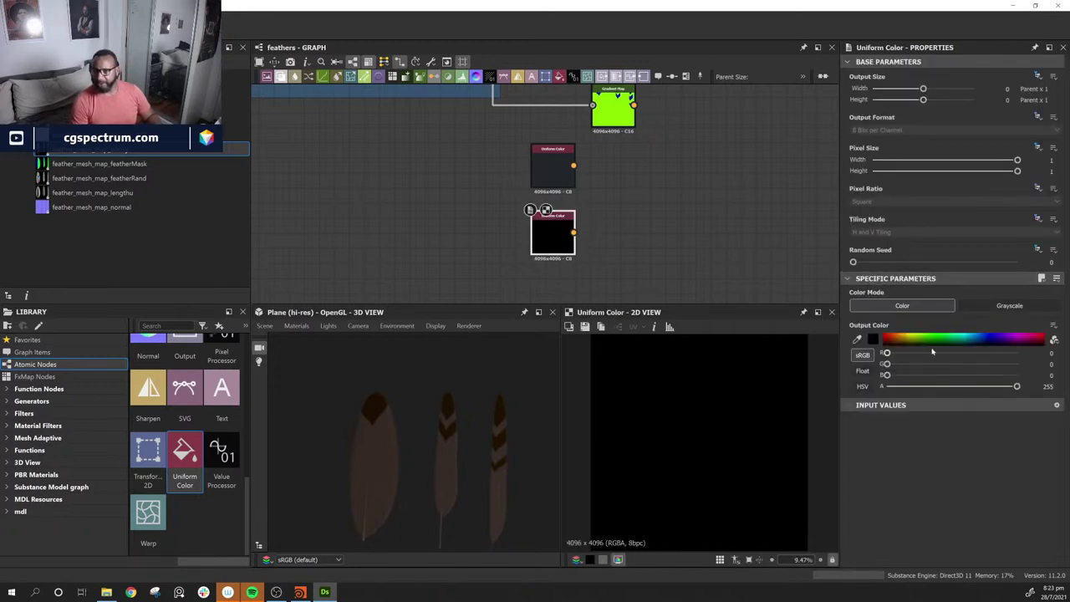
left_click(873, 339)
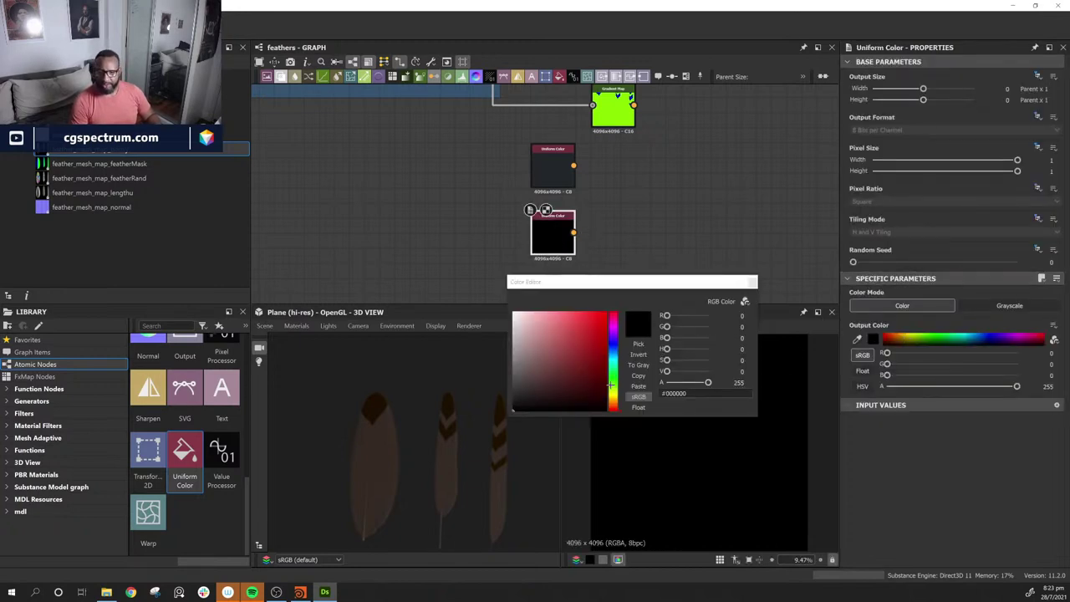
left_click_drag(612, 392, 616, 396)
left_click_drag(571, 360, 567, 368)
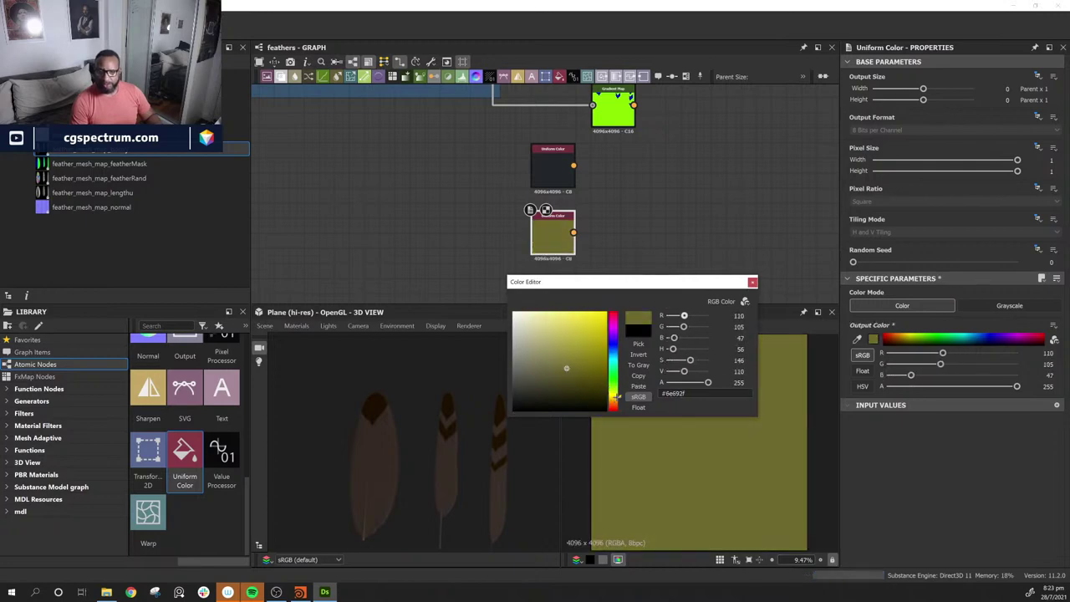
mouse_move(616, 398)
left_mouse_down()
mouse_move(629, 391)
mouse_move(623, 398)
left_mouse_up()
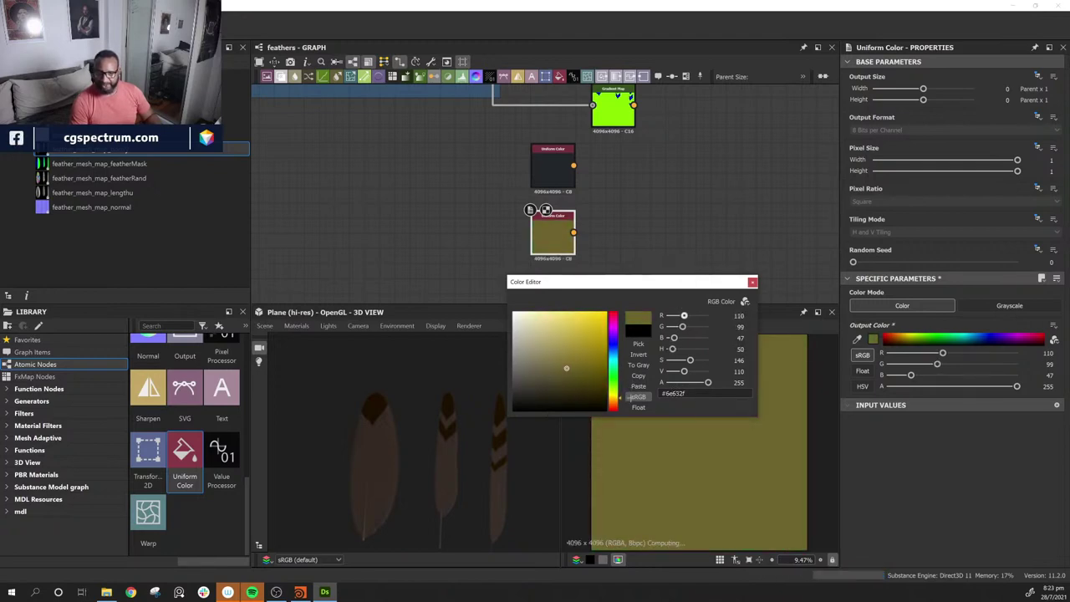
left_click_drag(598, 341, 594, 336)
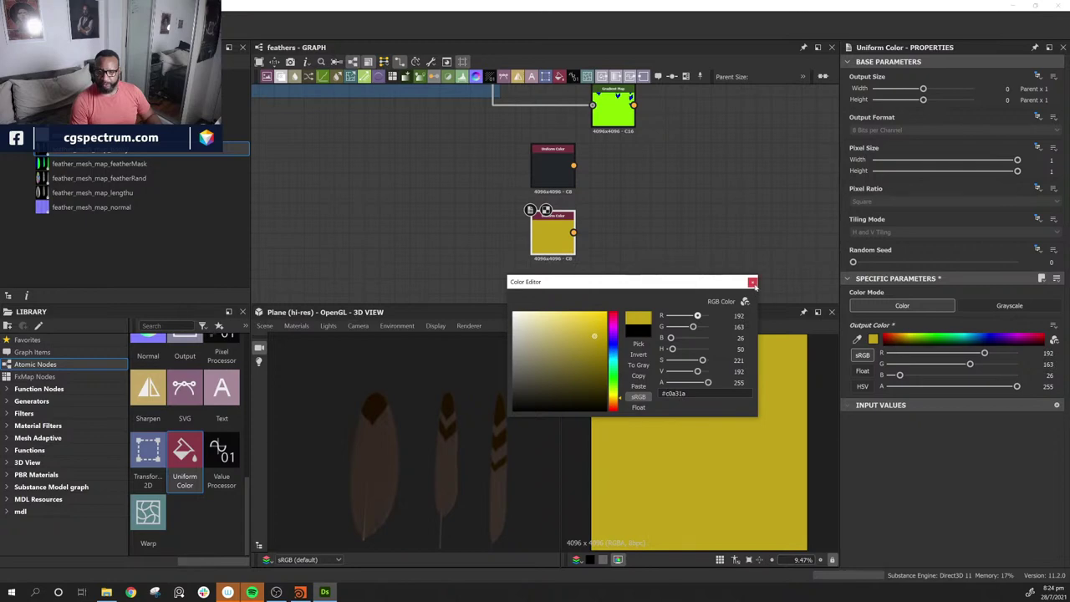
left_click(752, 283)
Step: Space out the Gradient Map and Uniform Color nodes, and add a Blend with the dark colour as foreground and yellow as background
left_click_drag(493, 148, 297, 209)
left_click_drag(512, 180, 482, 240)
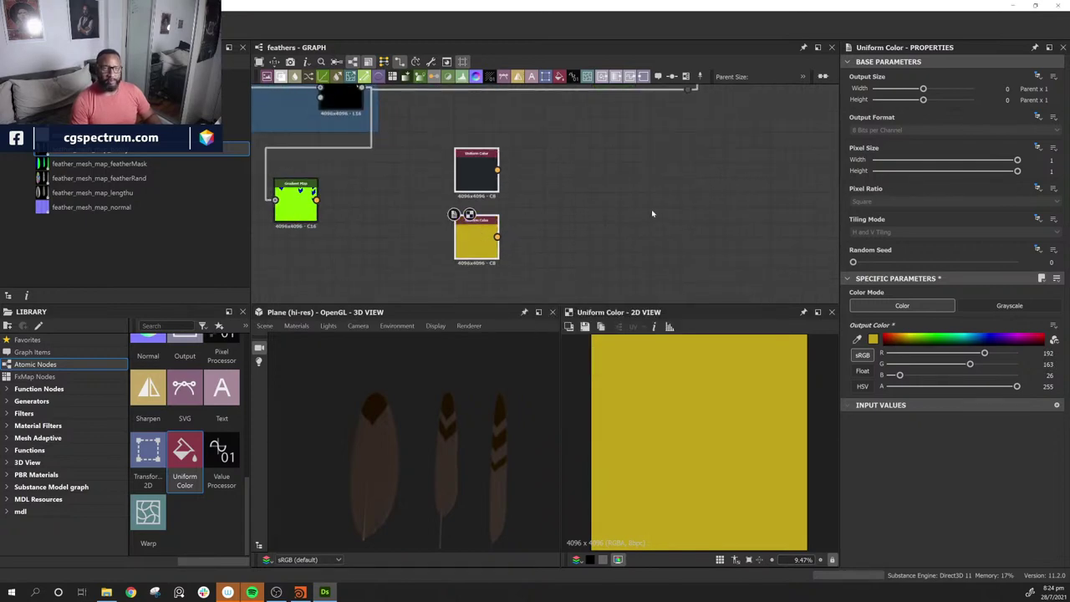
left_click(654, 213)
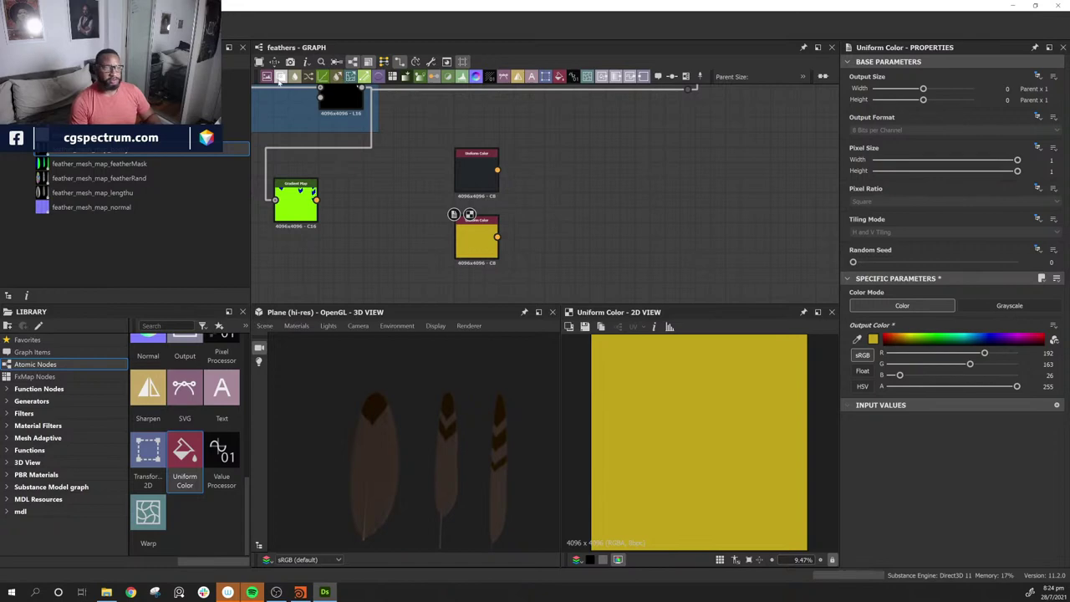
left_click(281, 77)
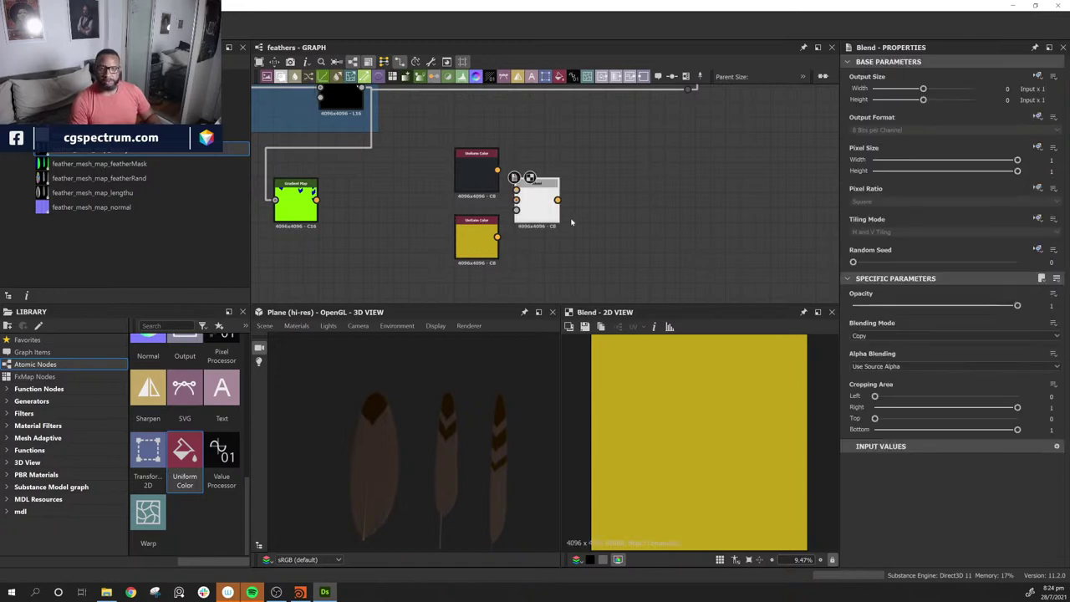
left_click(612, 208)
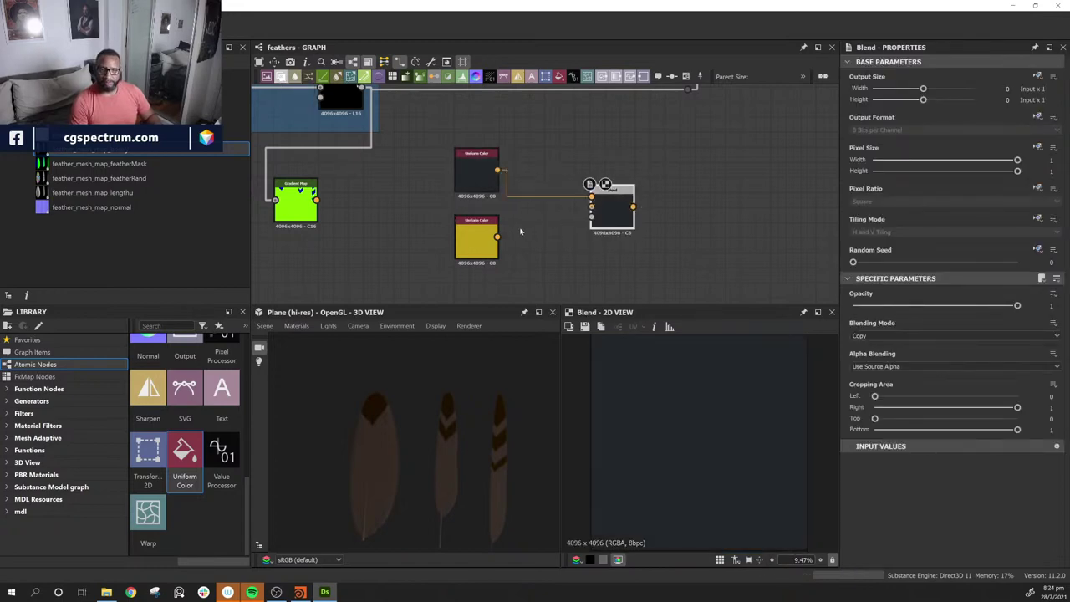
left_click_drag(498, 237, 592, 206)
Step: Connect the stripe mask Blend's output to the new Blend's opacity input and move the yellow Uniform Color beside the dark one
middle_click_drag(591, 242, 613, 236)
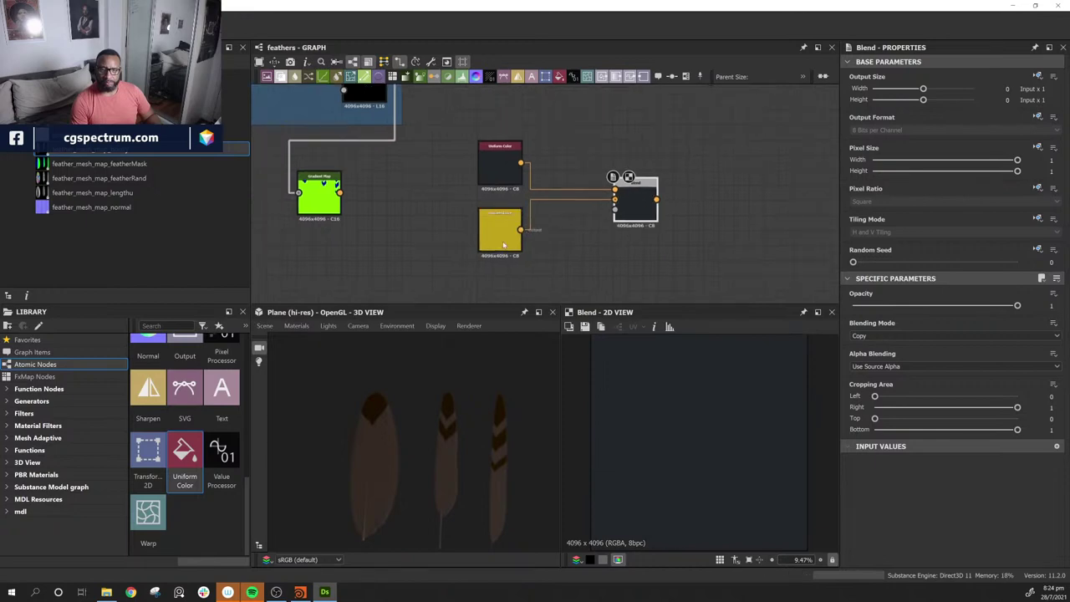
left_click_drag(506, 246, 433, 208)
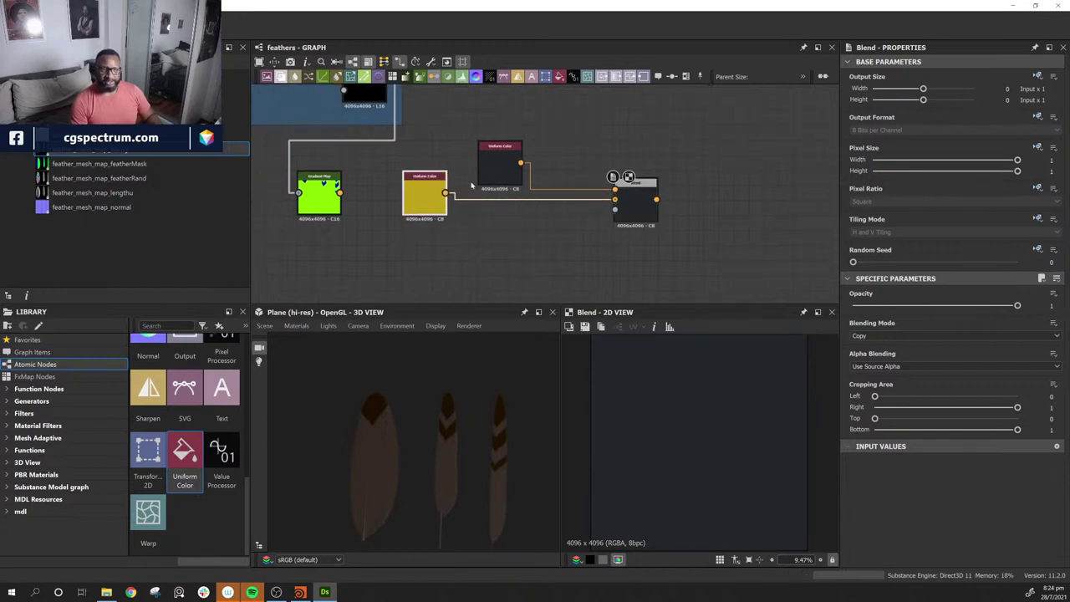
middle_click_drag(470, 184, 474, 219)
left_click_drag(387, 114, 618, 244)
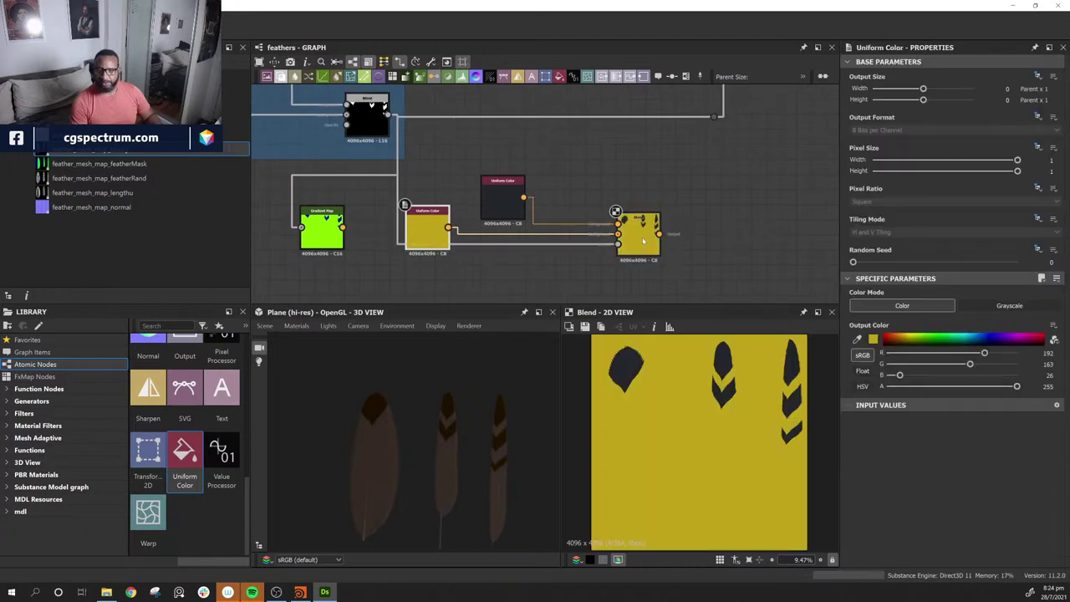
mouse_move(431, 231)
left_mouse_down()
mouse_move(432, 209)
mouse_move(438, 216)
left_mouse_up()
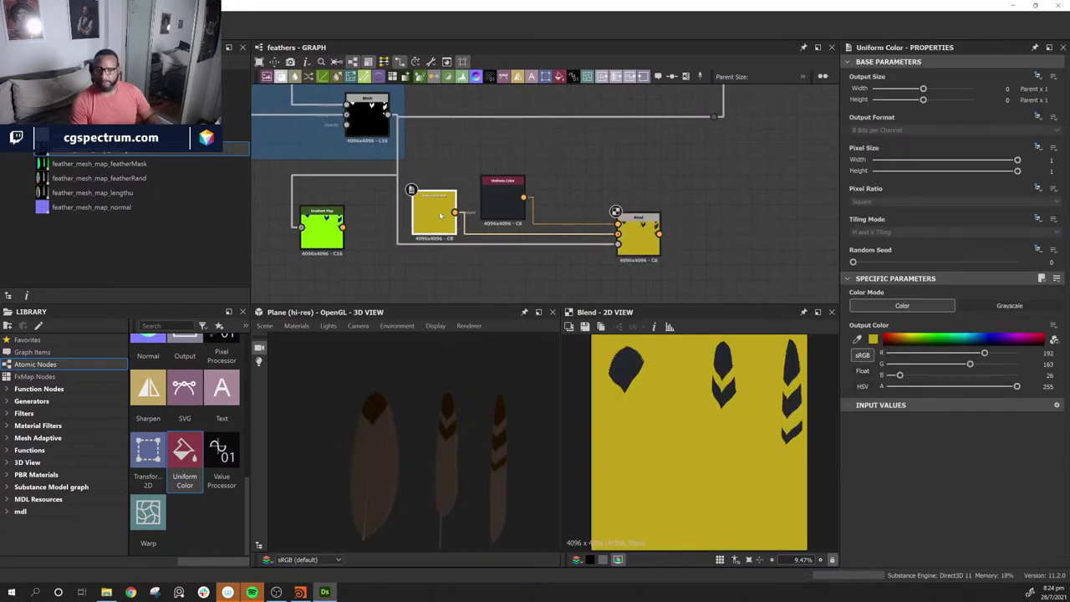
Step: Swap the new Blend's colour inputs so the yellow Uniform Color is the foreground and the dark one the background
mouse_move(744, 202)
middle_mouse_down()
mouse_move(680, 220)
mouse_move(751, 194)
middle_mouse_up()
left_click(642, 222)
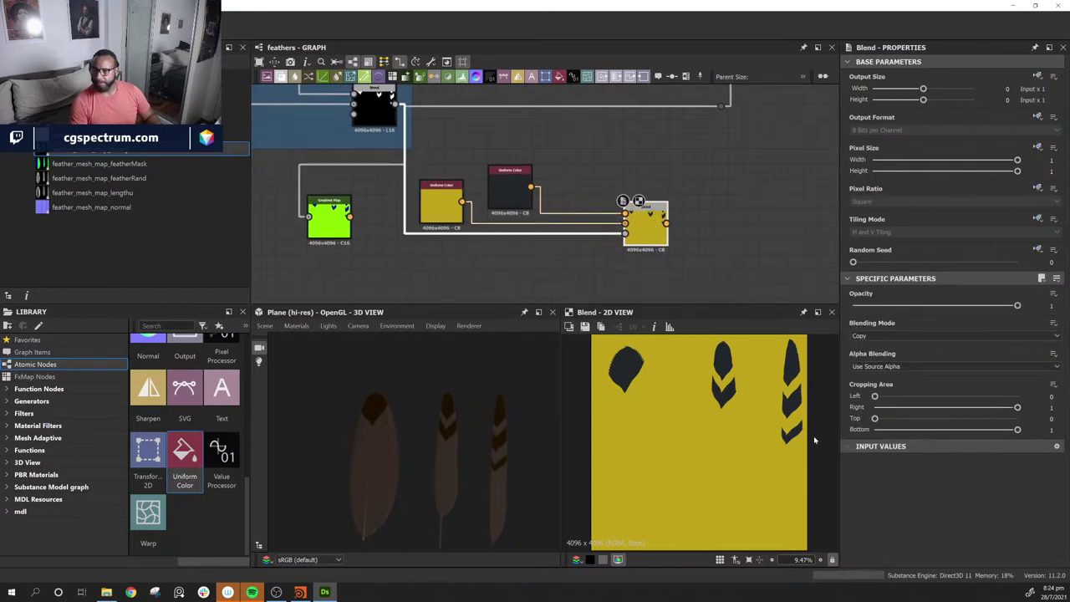
left_click_drag(523, 193, 525, 161)
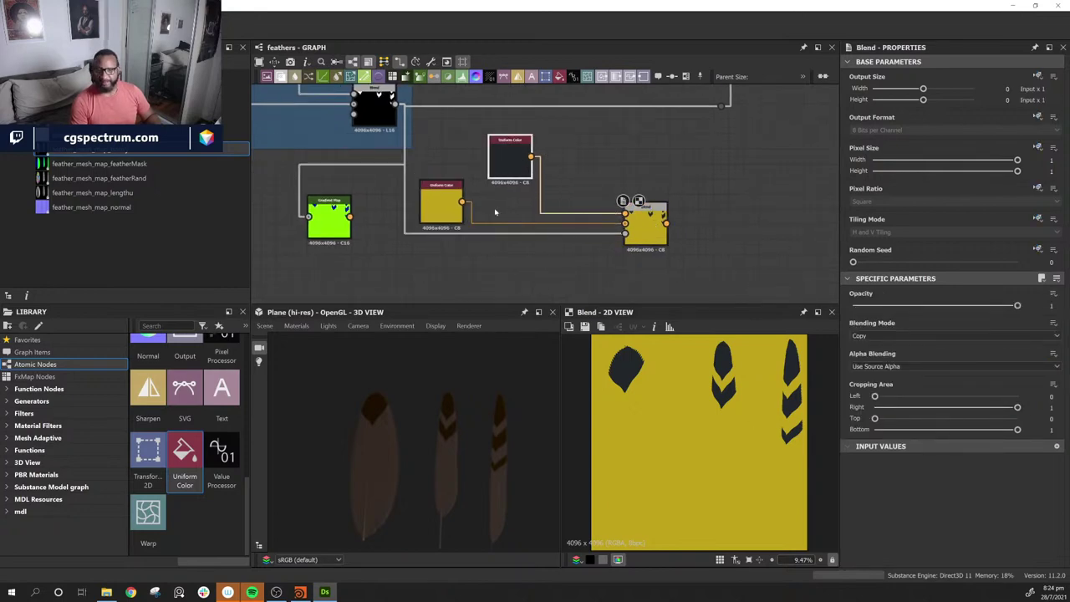
left_click_drag(587, 204, 624, 223)
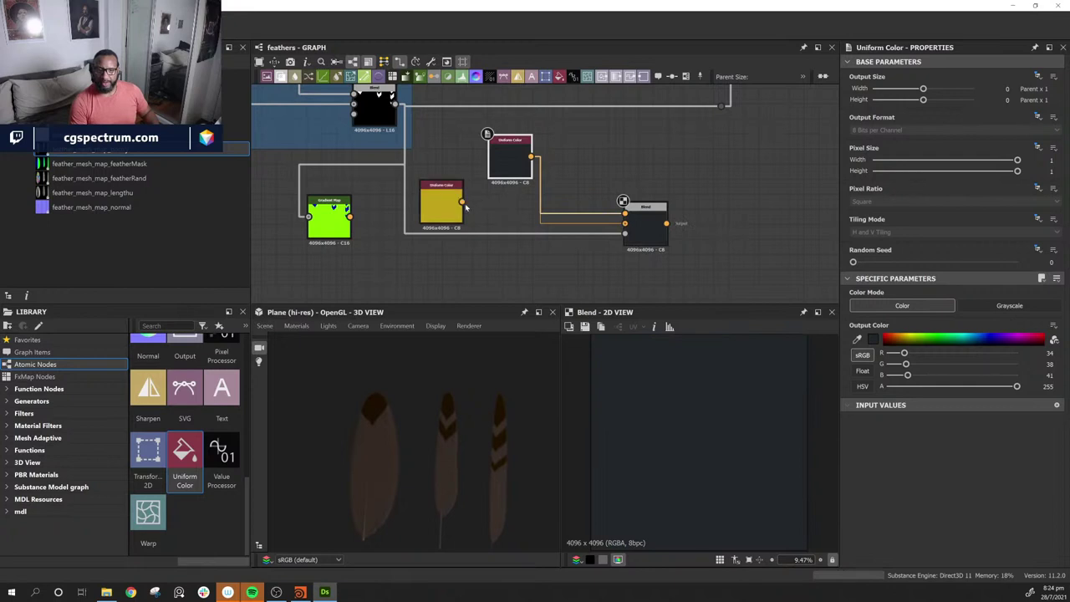
left_click_drag(463, 203, 626, 215)
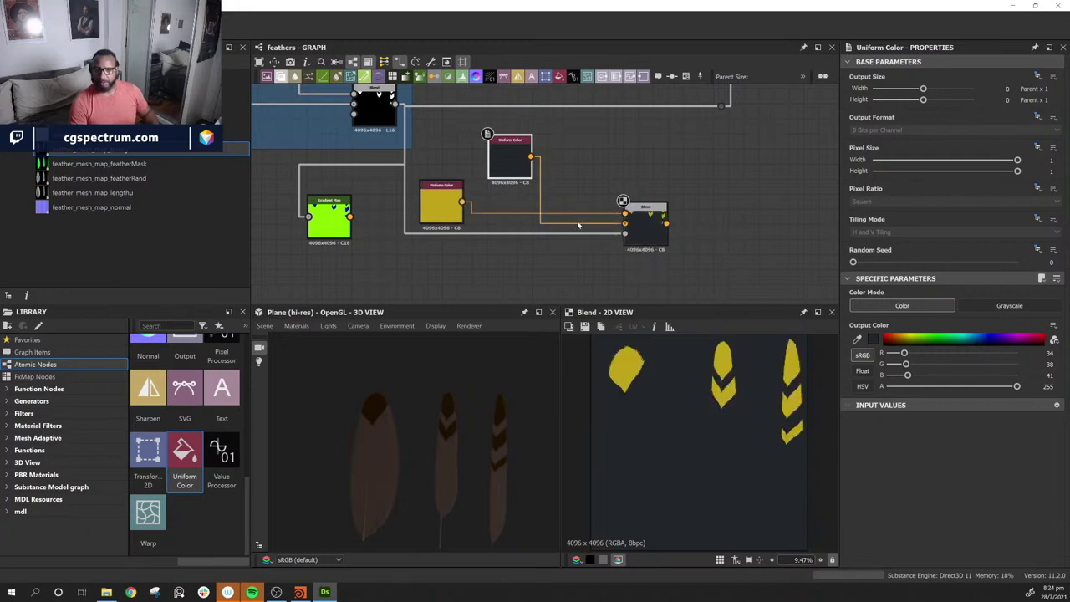
Step: Arrange the dark and yellow Uniform Color nodes side by side above the wires and delete the unused Gradient Map node
middle_click_drag(621, 205, 594, 225)
left_click_drag(416, 223, 545, 178)
left_click_drag(473, 187, 450, 196)
left_click_drag(537, 185, 506, 185)
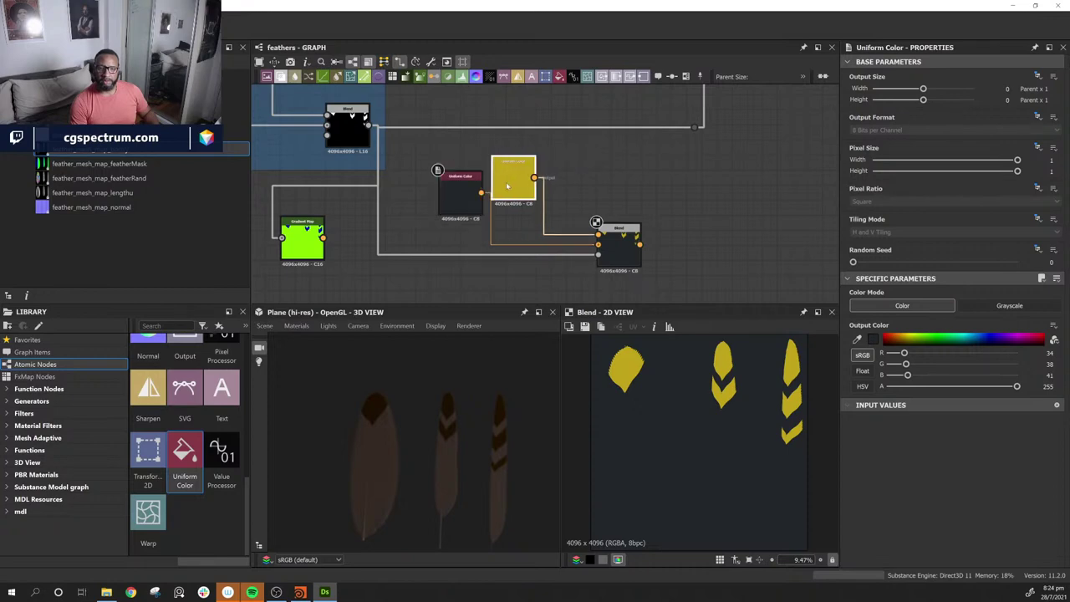
middle_click_drag(369, 269, 397, 263)
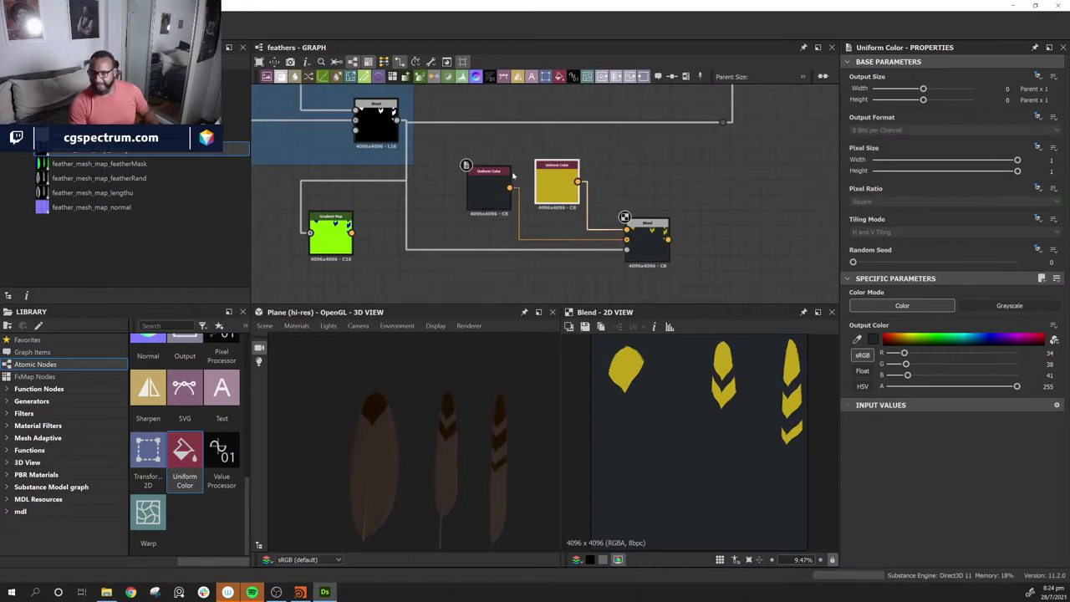
left_click_drag(490, 191, 467, 182)
left_click_drag(546, 198, 516, 196)
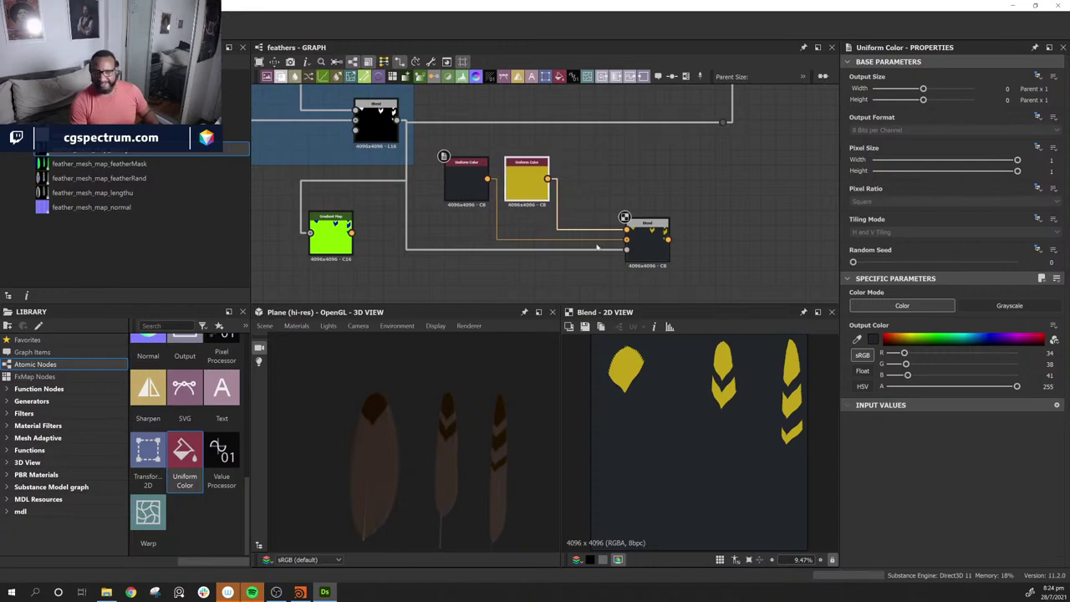
left_click(330, 230)
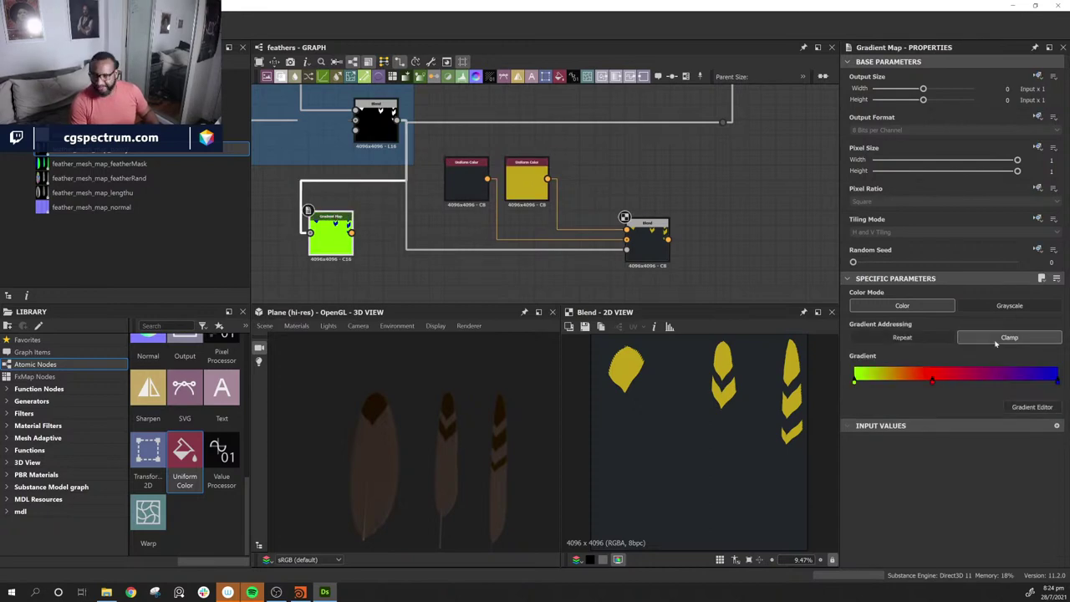
key("Delete")
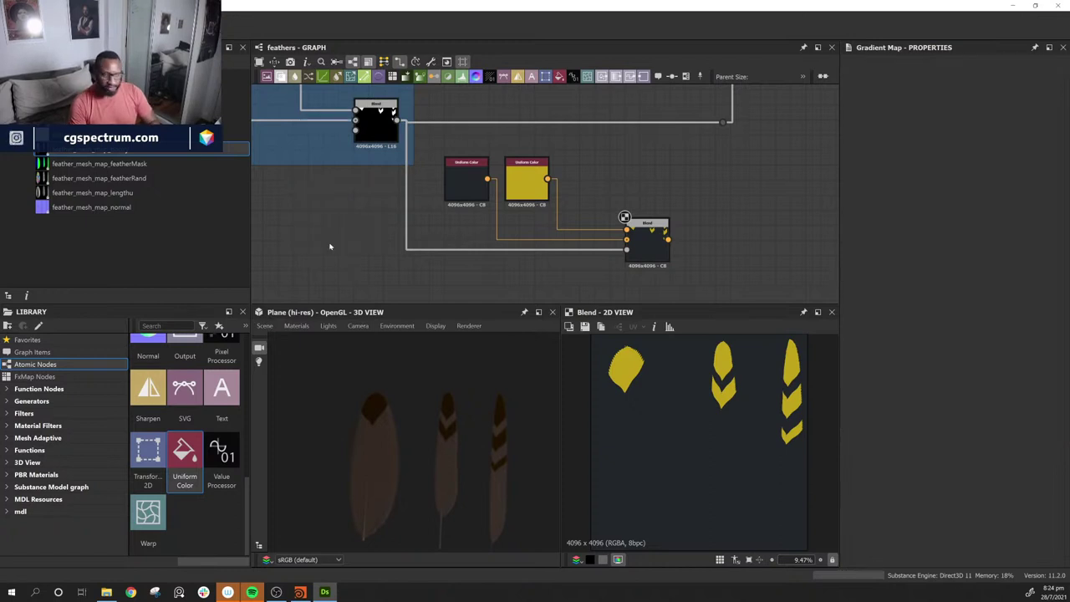
Step: Set the user-defined Base Color map to True on the PBR base material node
middle_click_drag(816, 274, 577, 212)
scroll(578, 211, "down", 5)
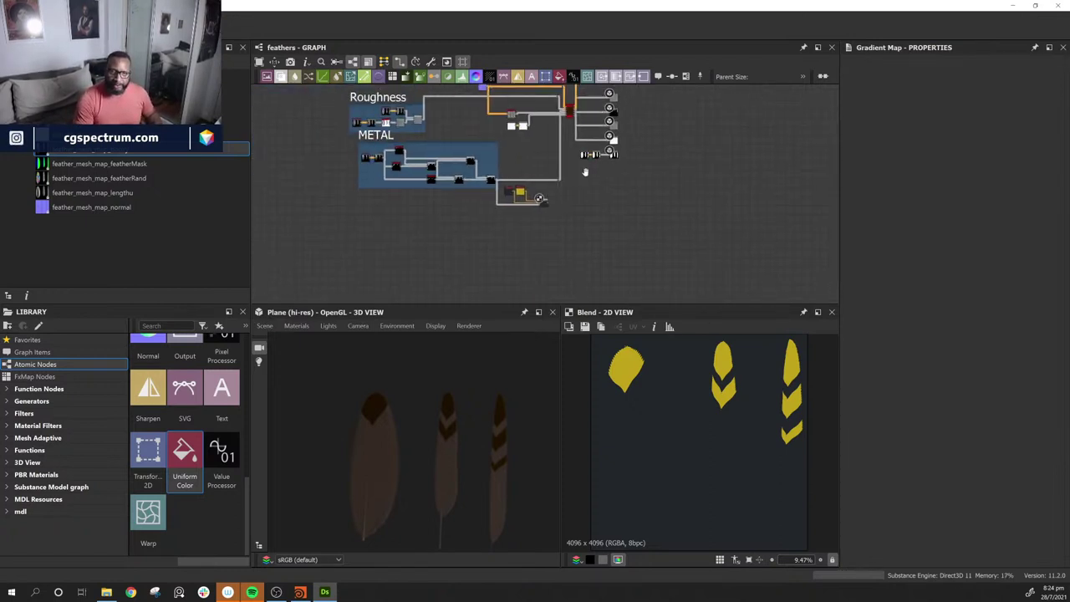
middle_click_drag(585, 172, 527, 258)
scroll(480, 234, "up", 3)
left_click(499, 147)
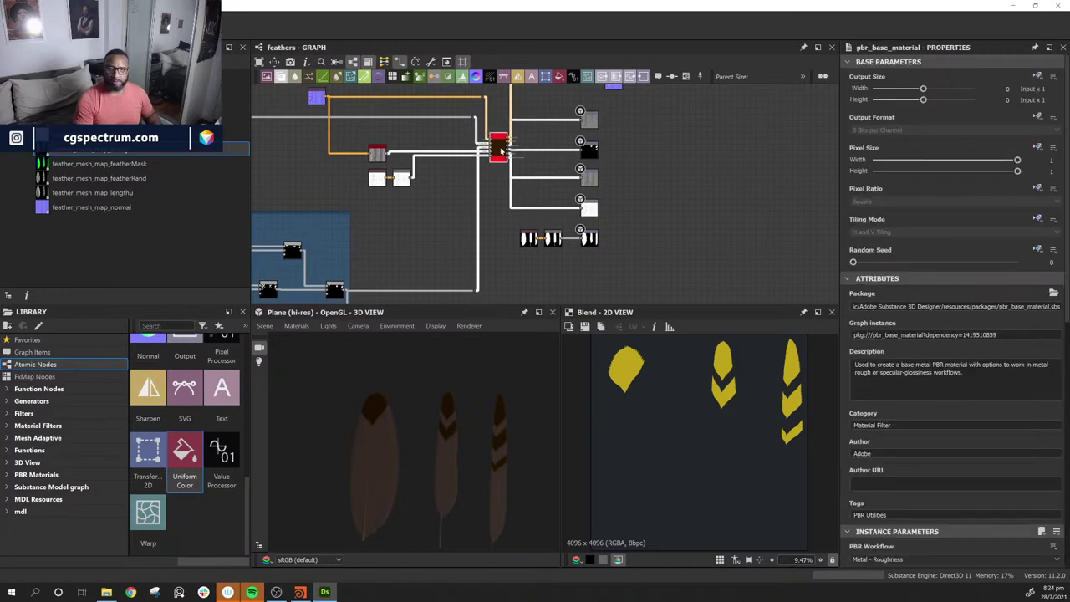
scroll(942, 456, "down", 3)
scroll(943, 457, "down", 8)
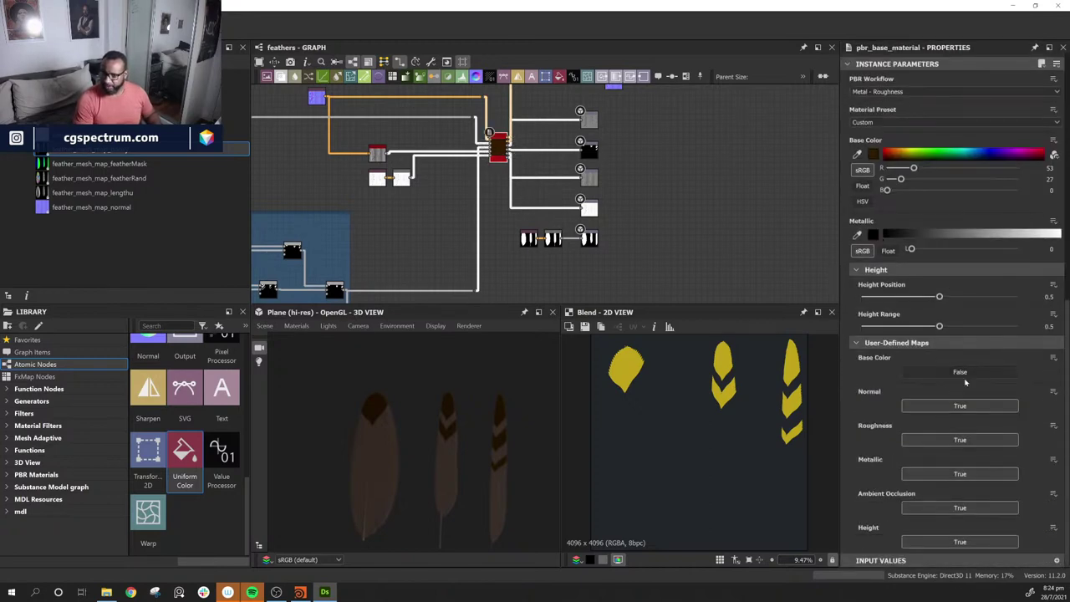
left_click(979, 373)
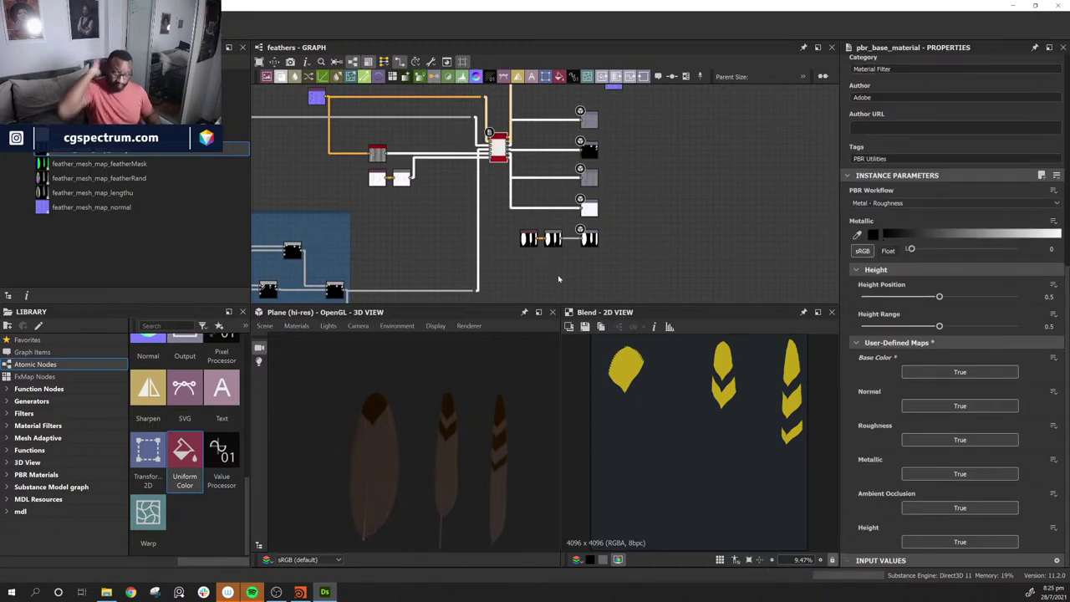
Step: Connect the yellow and dark colour Blend's output to the base material node's Base Color input
middle_click_drag(677, 139, 765, 26)
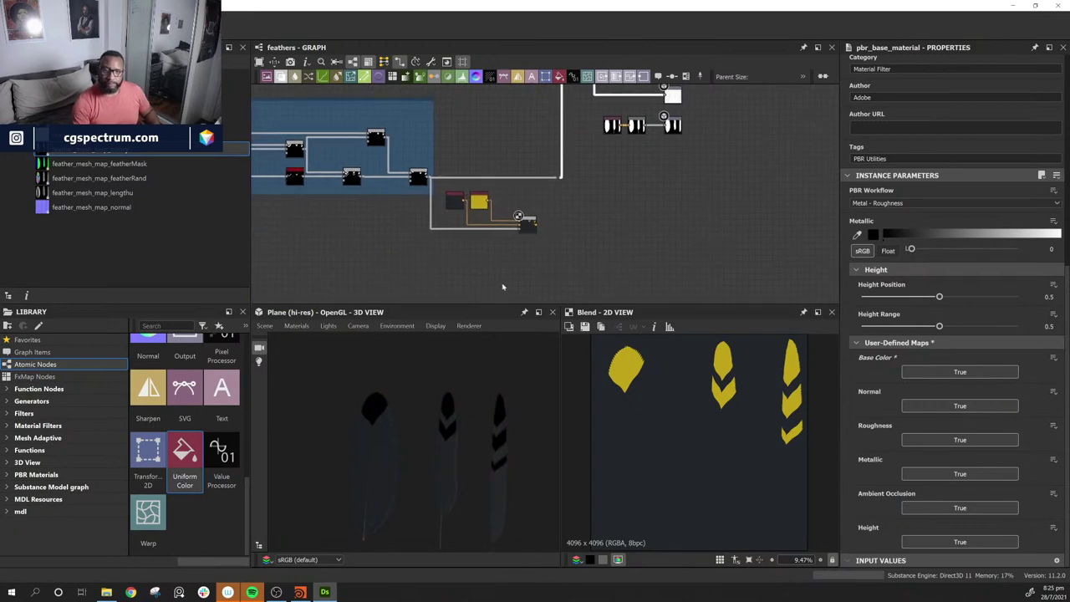
left_click_drag(535, 226, 549, 233)
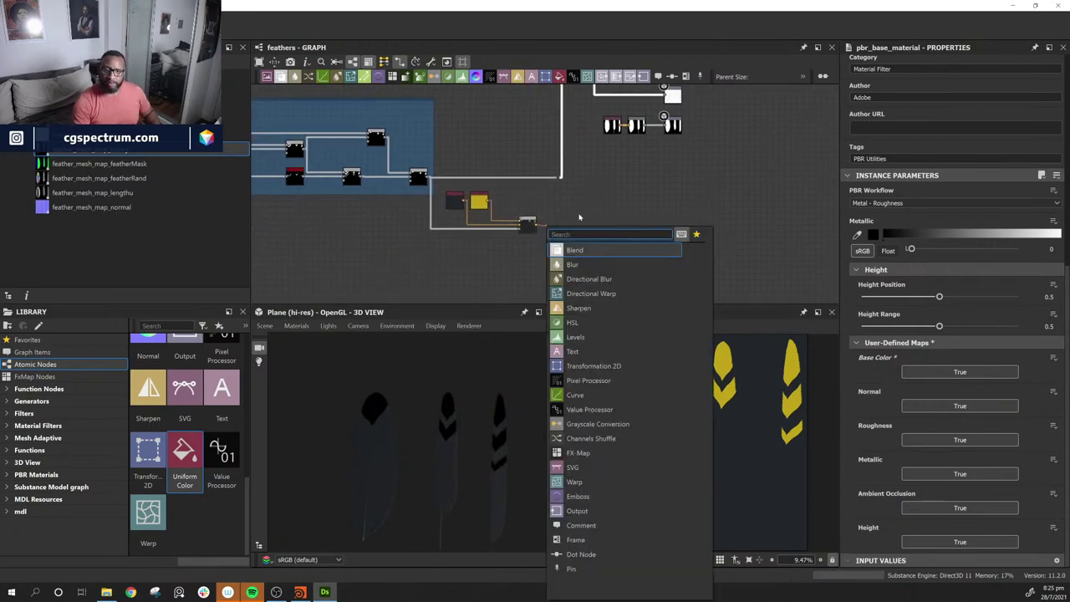
key("Return")
left_click(537, 227)
middle_click_drag(601, 183, 598, 203)
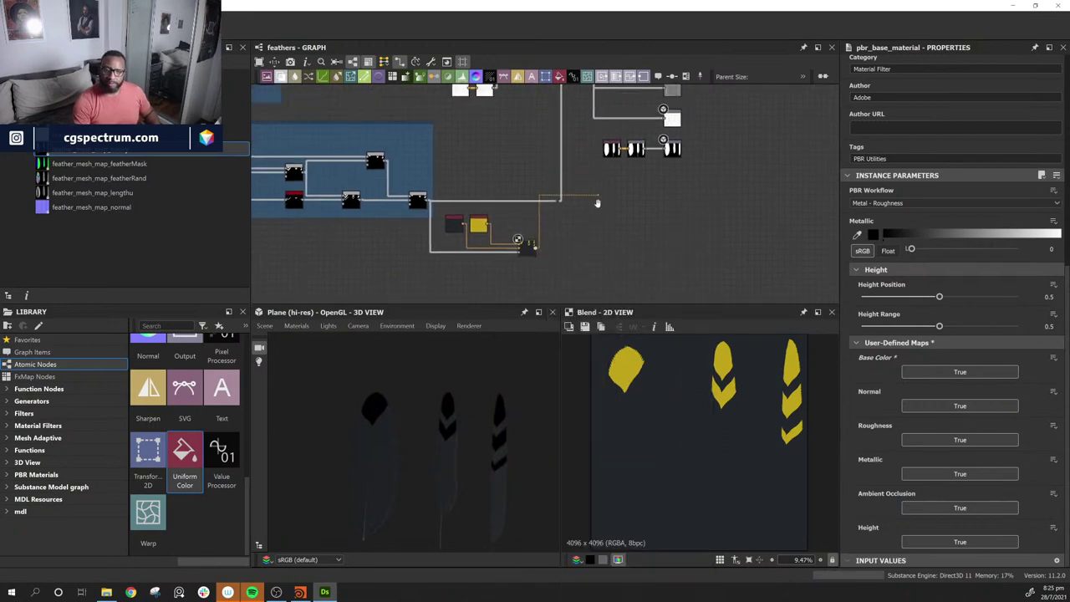
middle_click_drag(558, 88, 593, 275)
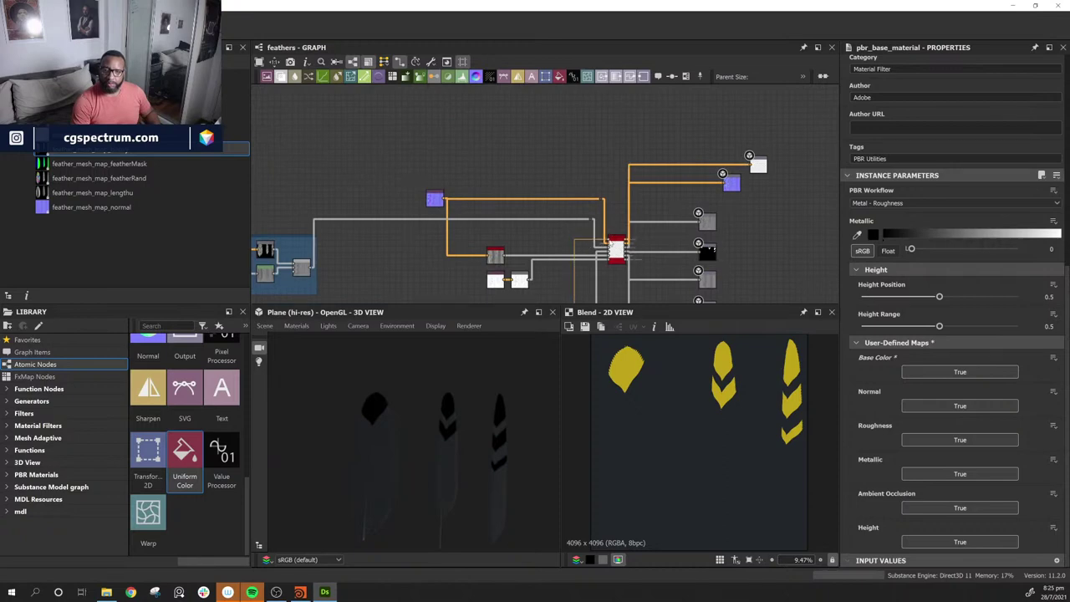
left_click(612, 243)
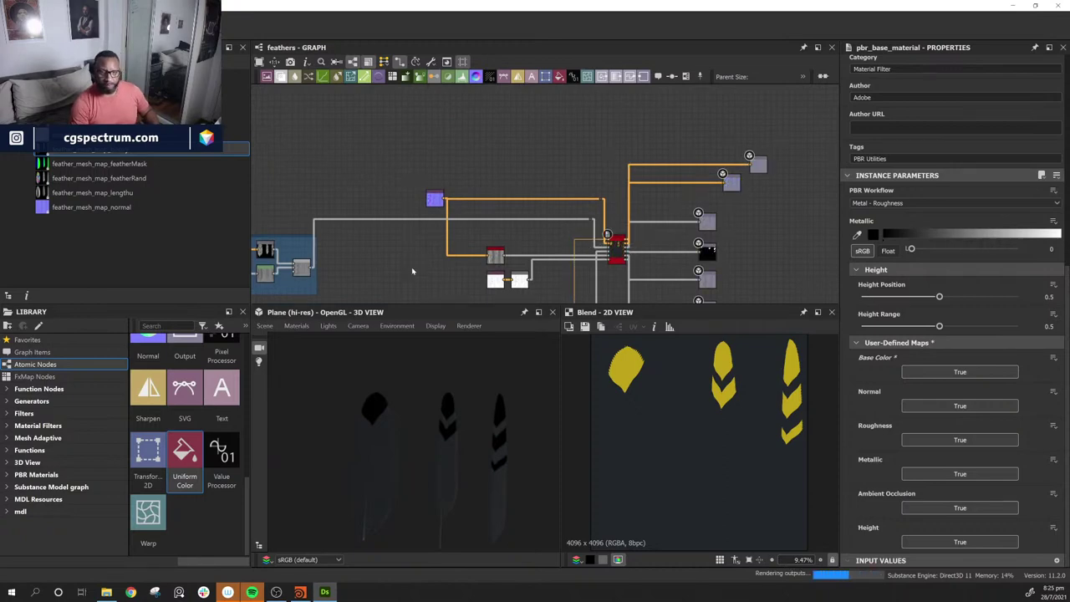
Step: Inspect the coloured feathers up close and at a grazing angle in the 3D preview
left_click_drag(477, 496, 466, 427)
scroll(346, 436, "up", 5)
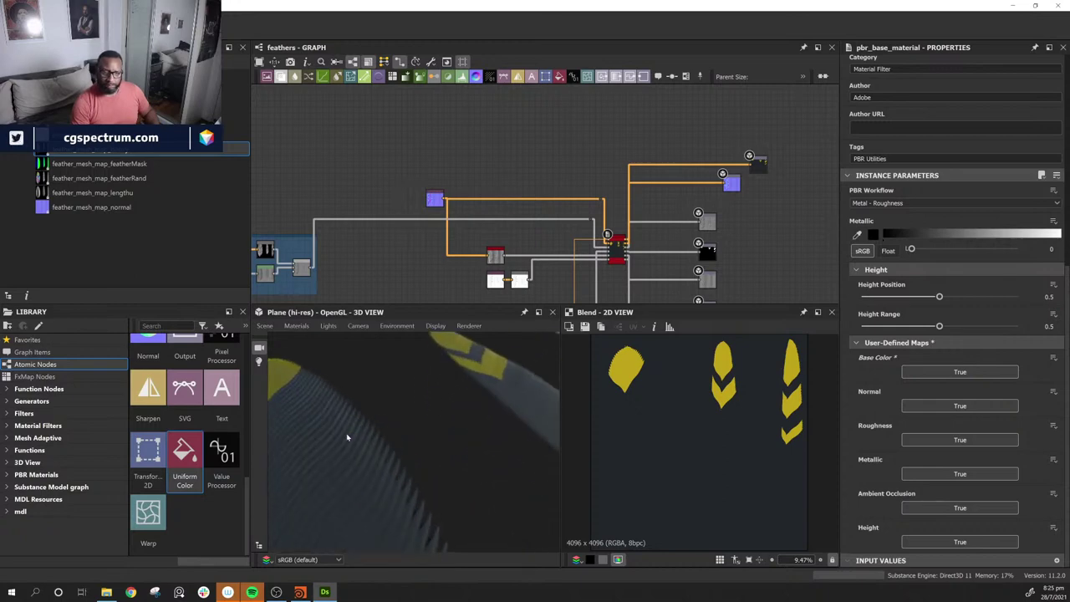
middle_click_drag(347, 437, 527, 539)
left_click_drag(527, 540, 516, 485)
middle_click_drag(516, 485, 386, 485)
mouse_move(386, 485)
left_mouse_down()
mouse_move(458, 475)
mouse_move(352, 509)
mouse_move(390, 499)
left_mouse_up()
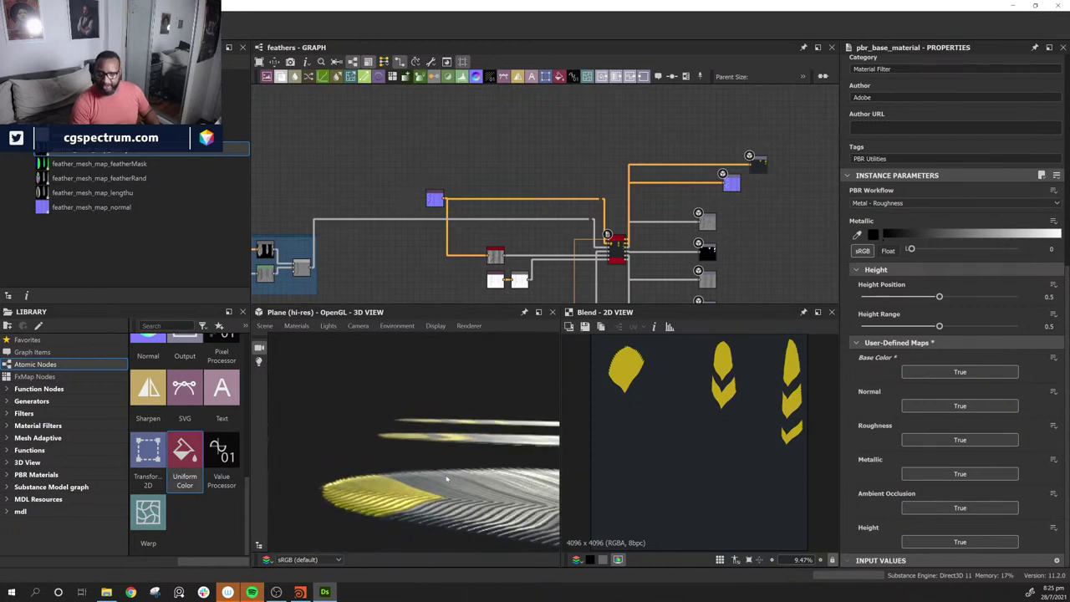
Step: Darken the yellow Uniform Color's output colour to RGB 154, 130, 18 while checking the feather tips in 3D
middle_click_drag(610, 138, 618, 48)
middle_click_drag(535, 214, 582, 25)
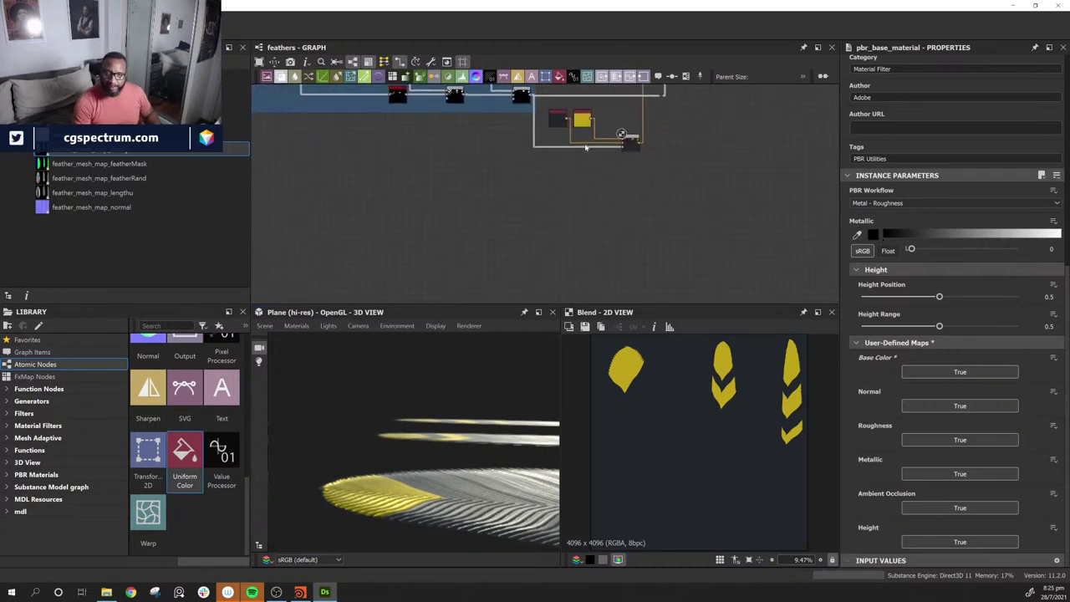
scroll(588, 139, "up", 3)
middle_click_drag(590, 125, 600, 214)
left_click(565, 178)
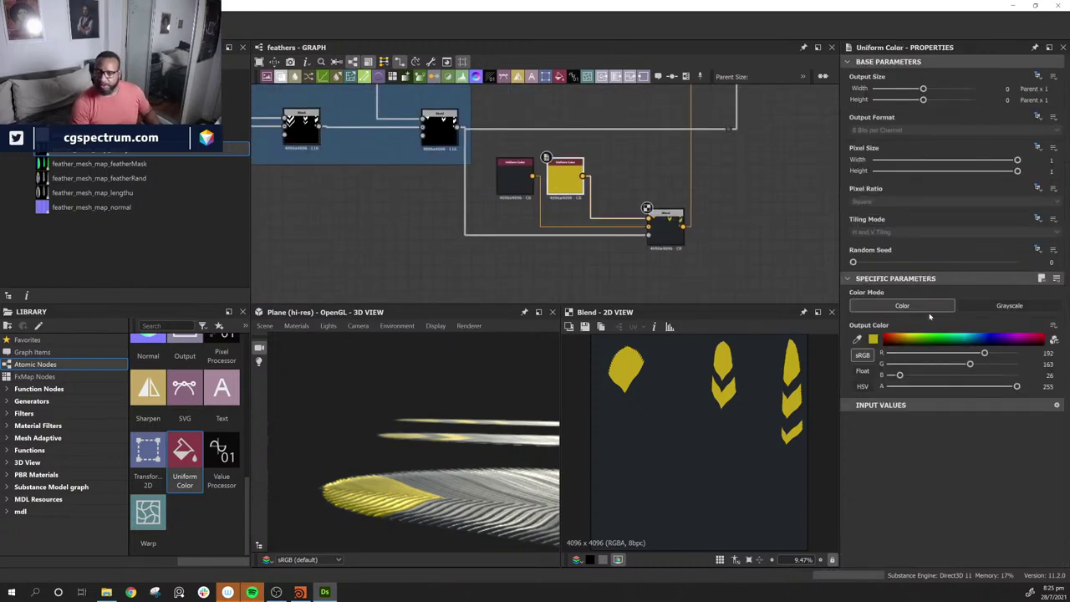
left_click(873, 338)
left_click_drag(592, 336, 594, 358)
left_click(589, 362)
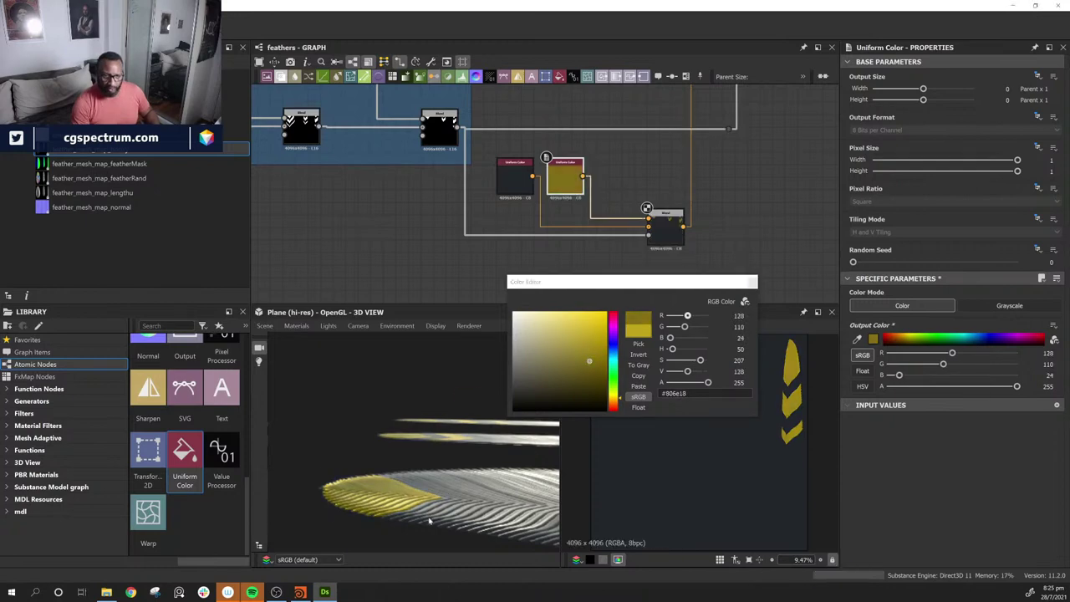
left_click_drag(435, 514, 289, 418)
left_click(592, 353)
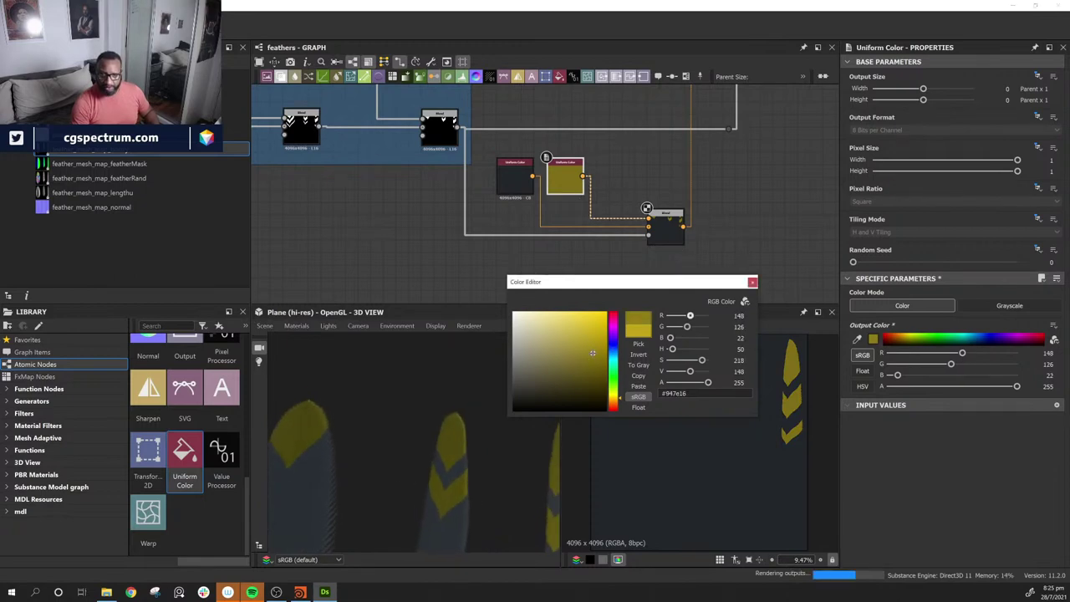
left_click(596, 351)
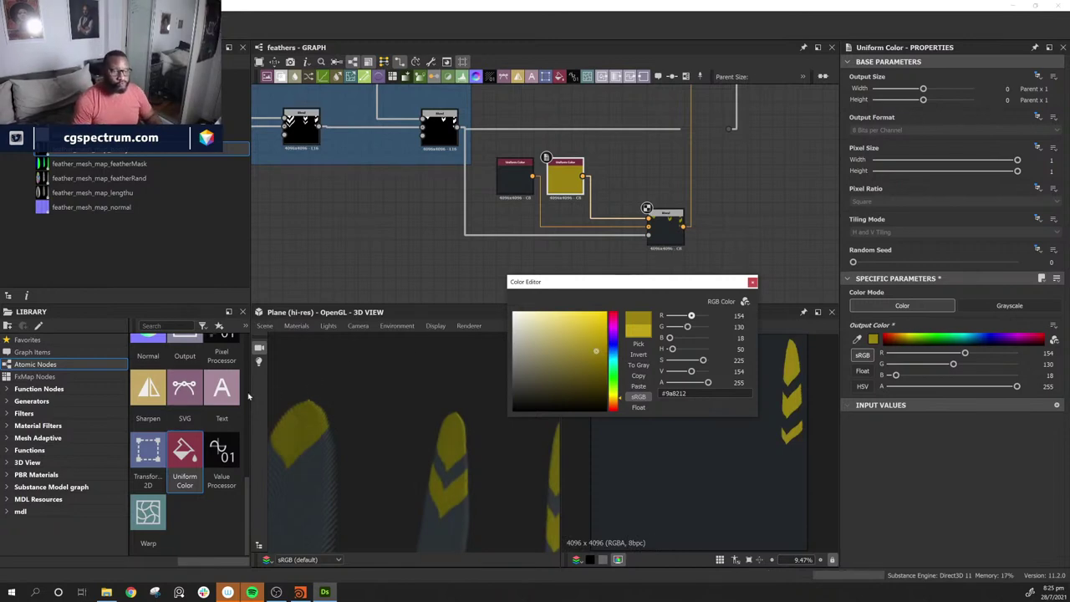
Step: Try a Base Material node from the Material Filters library, review its outputs and instance parameters, and delete it
left_click(34, 425)
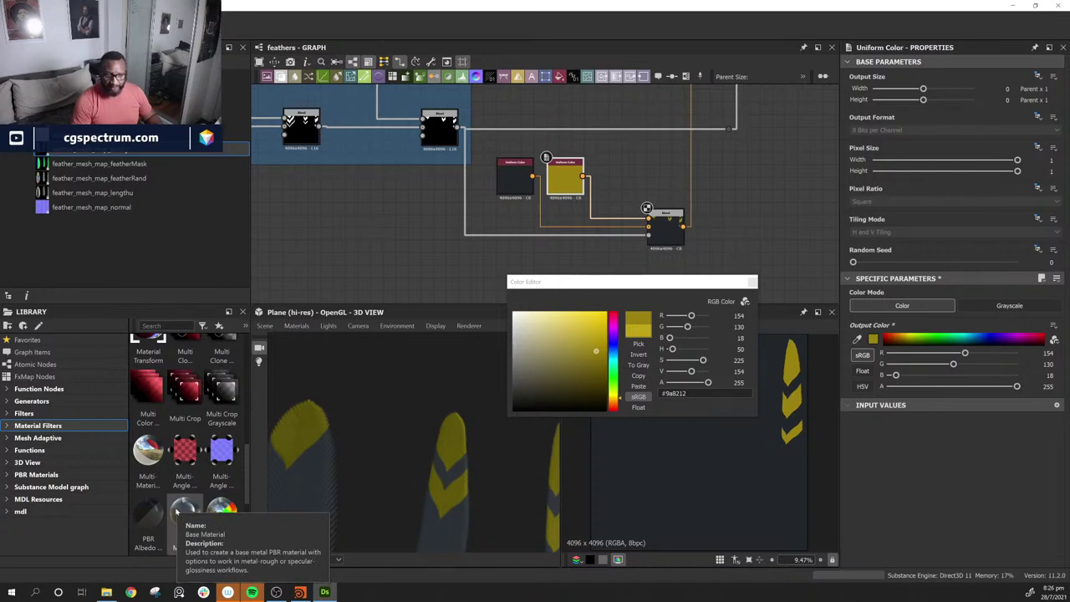
left_click_drag(176, 512, 383, 233)
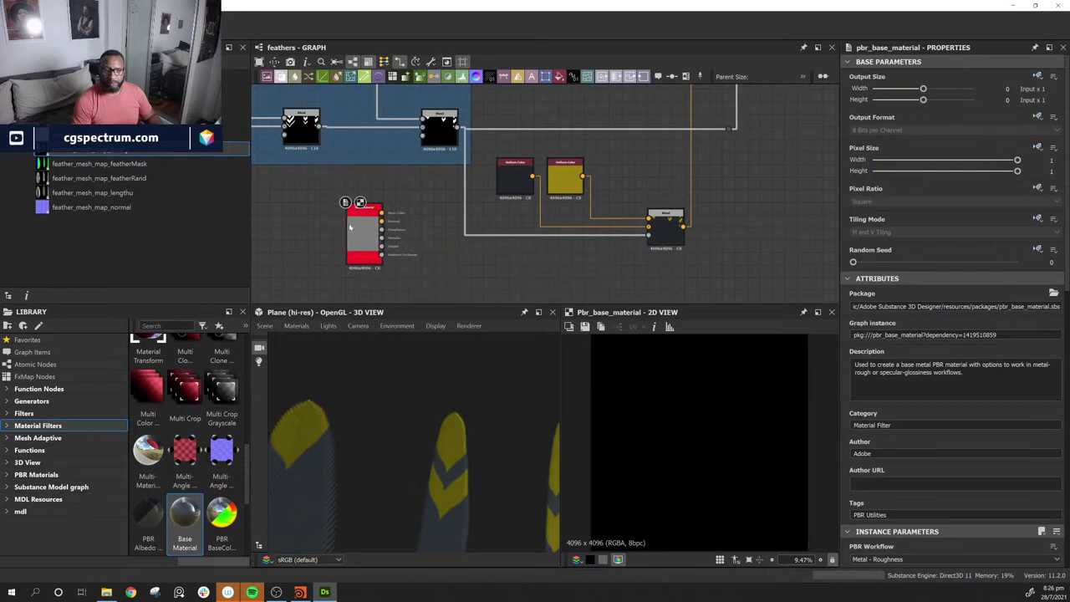
scroll(353, 226, "up", 5)
scroll(952, 516, "down", 5)
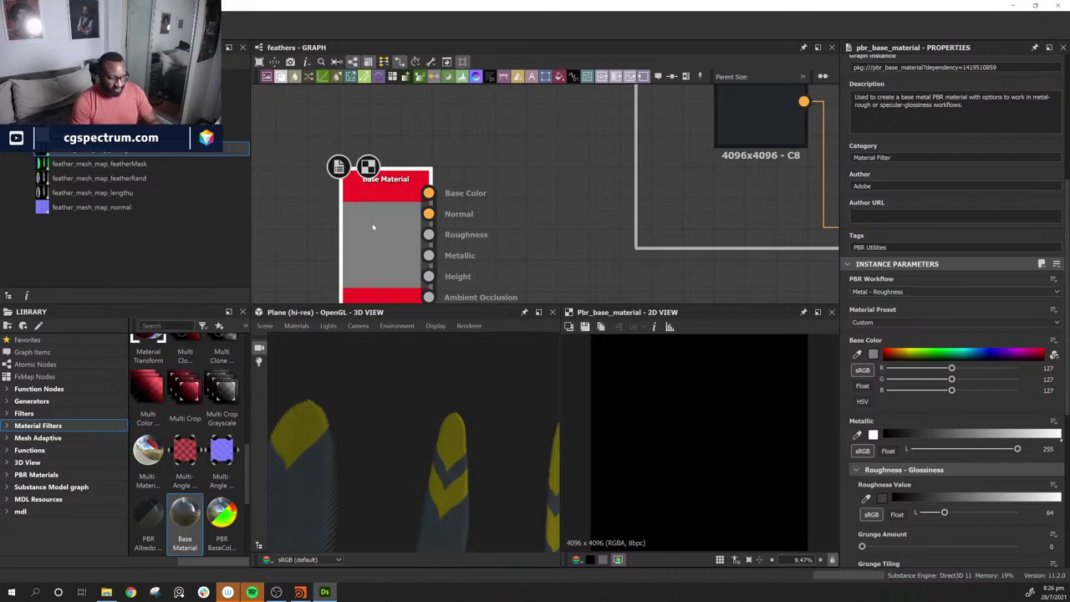
key("Delete")
Step: Try the BaseColor/Metallic/Roughness converter from the material filters, check its inputs and target parameter, and delete it
scroll(185, 435, "up", 10)
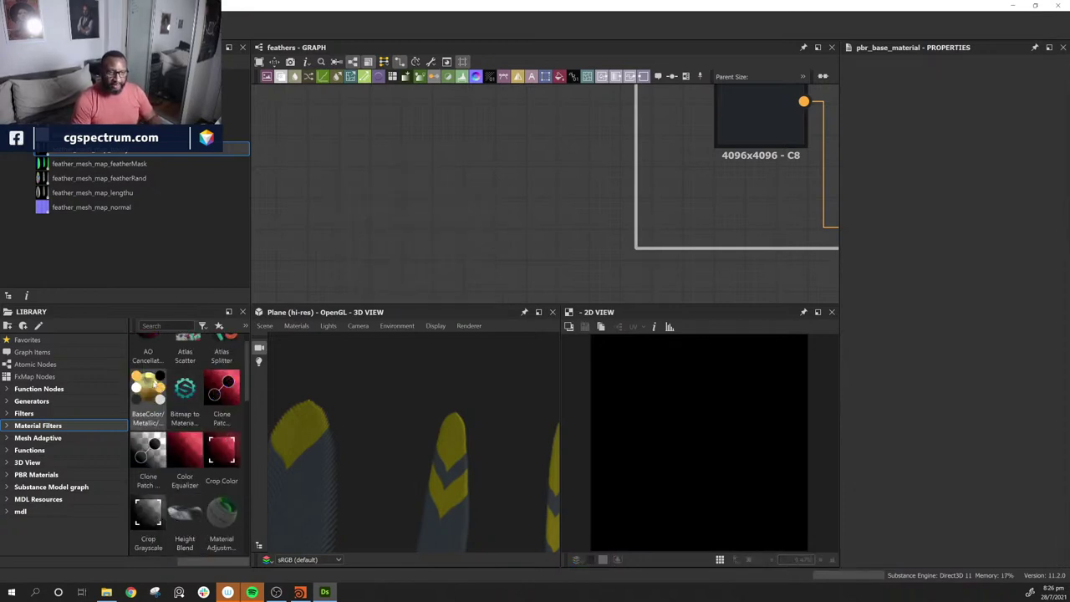
left_click_drag(148, 386, 422, 189)
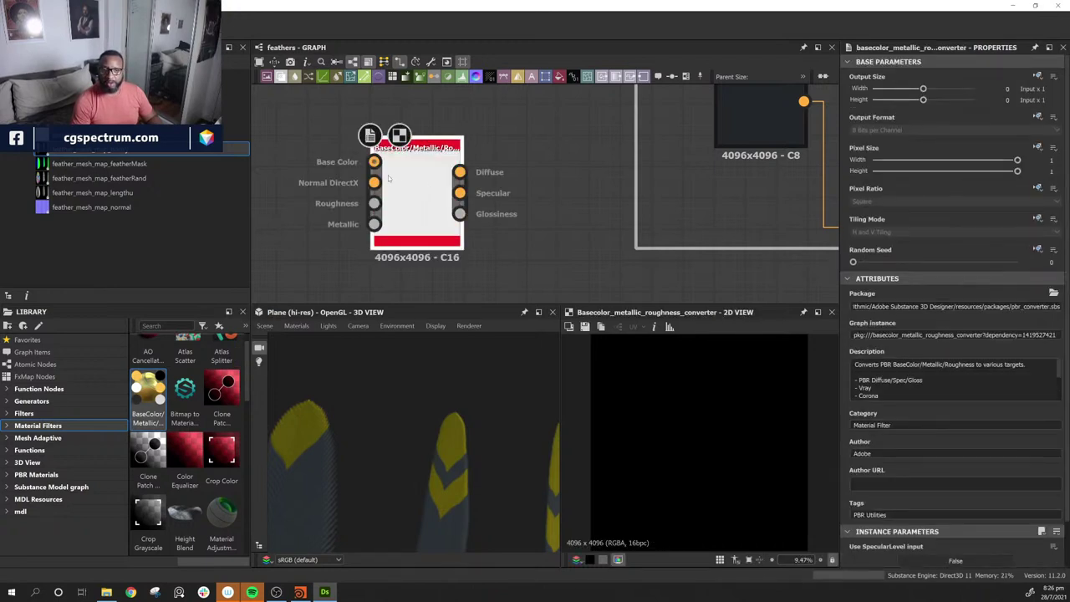
scroll(928, 471, "down", 2)
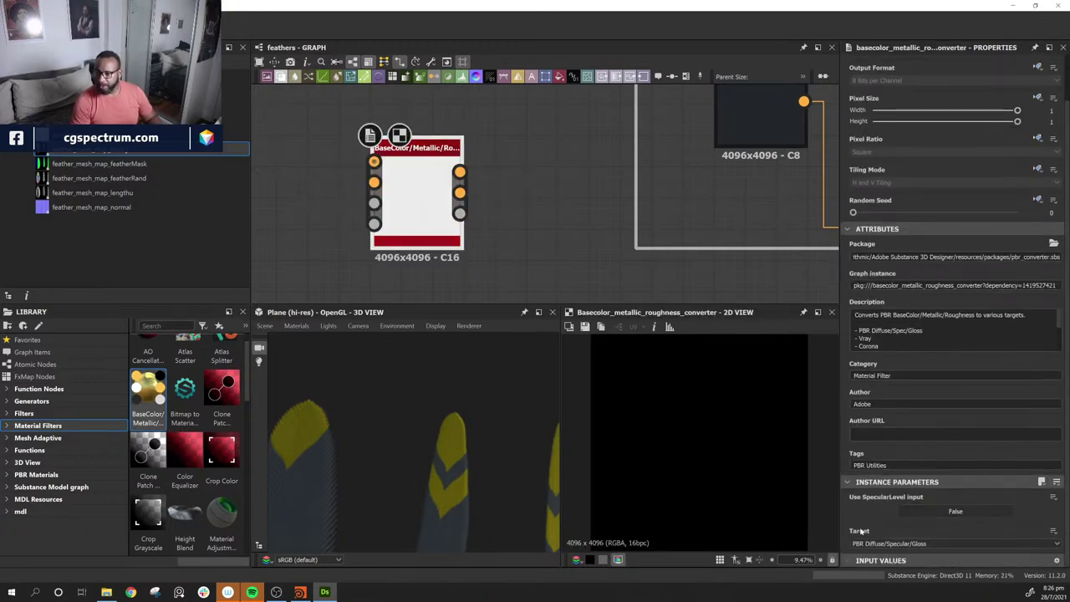
left_click_drag(415, 177, 392, 169)
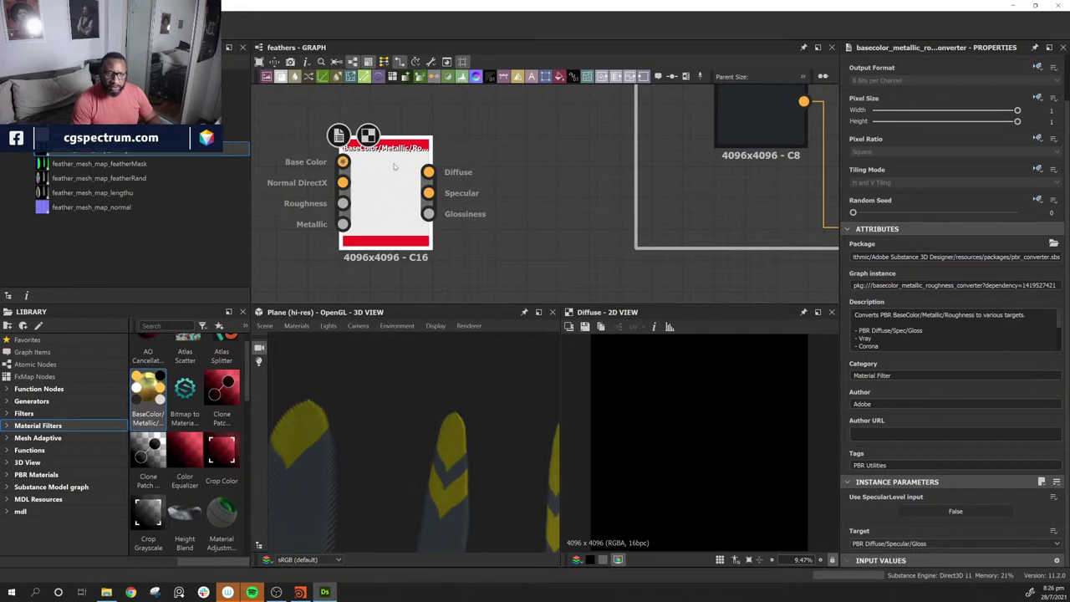
key("Delete")
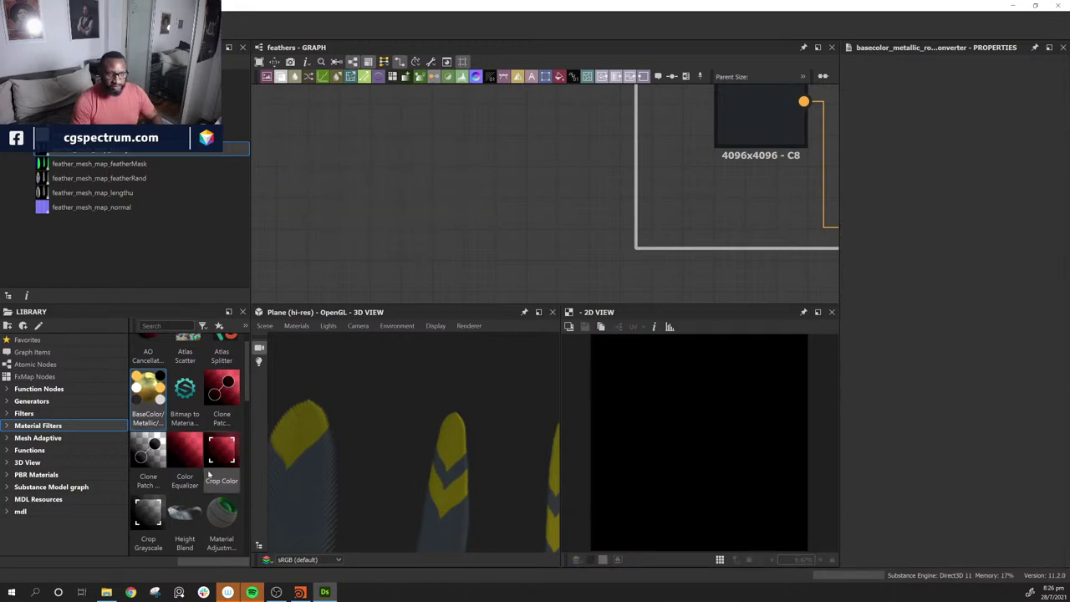
Step: Browse the remaining Material Filters in the library for a suitable PBR node
scroll(209, 476, "up", 1)
scroll(209, 477, "down", 6)
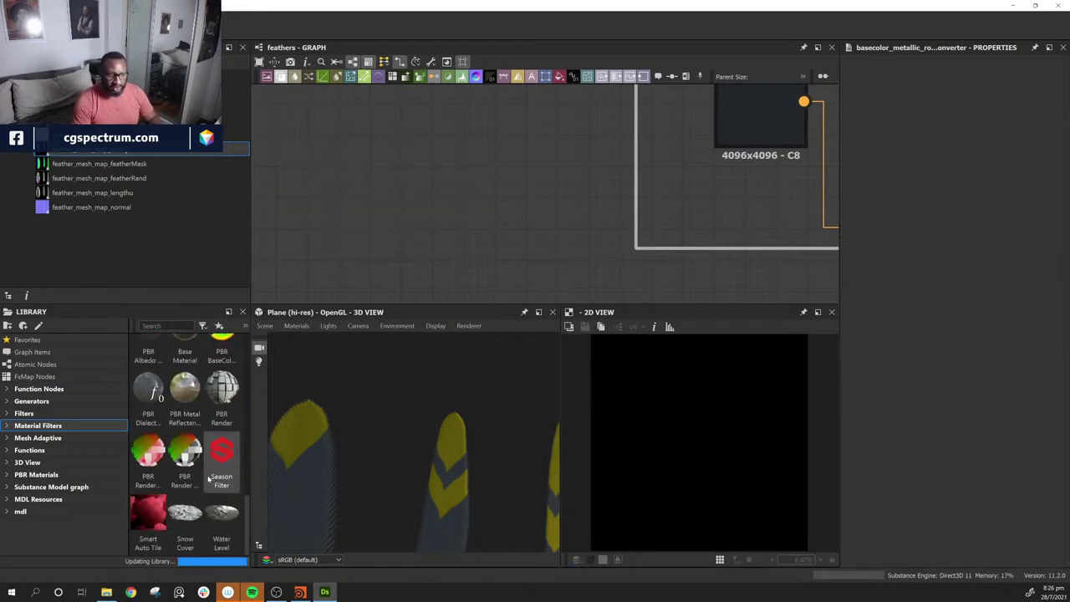
scroll(209, 479, "down", 3)
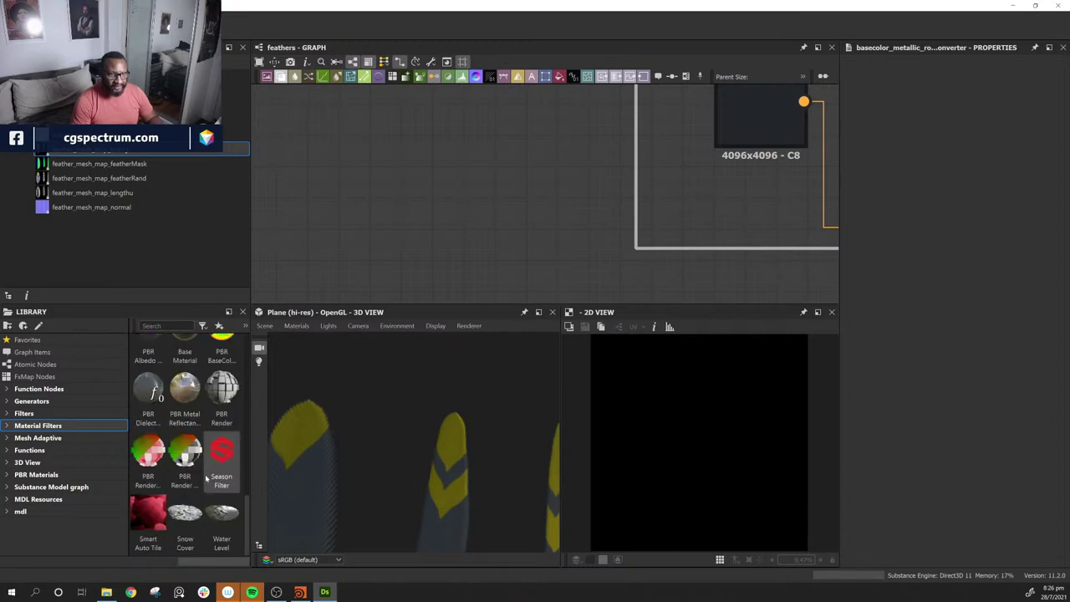
Step: Add a PBR Metal Reflectance node from the Material Filters library and place it beside the two Uniform Color nodes
left_click_drag(185, 389, 446, 186)
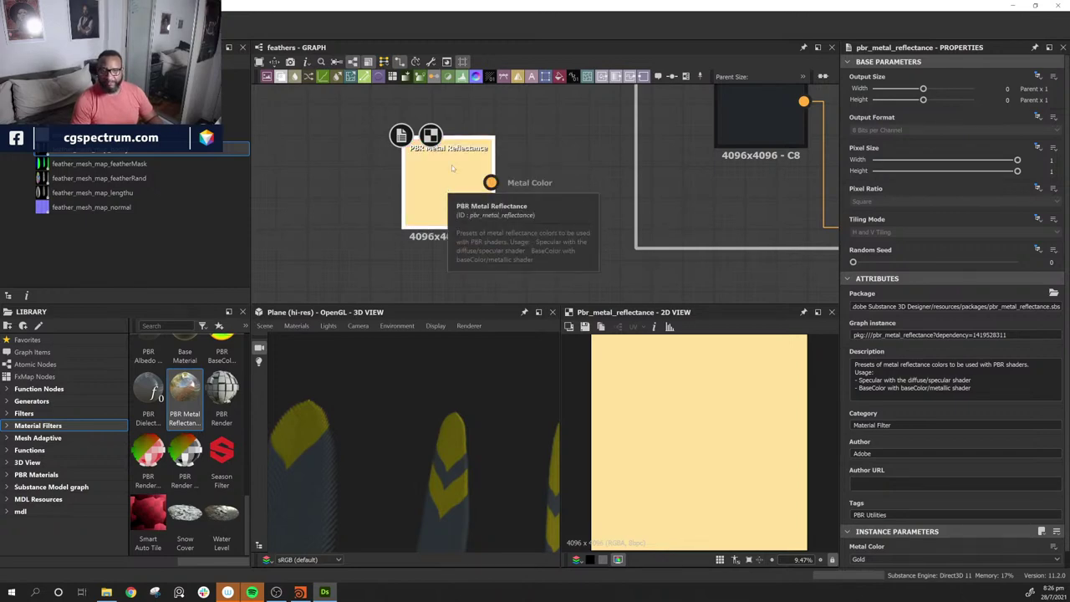
scroll(961, 491, "down", 1)
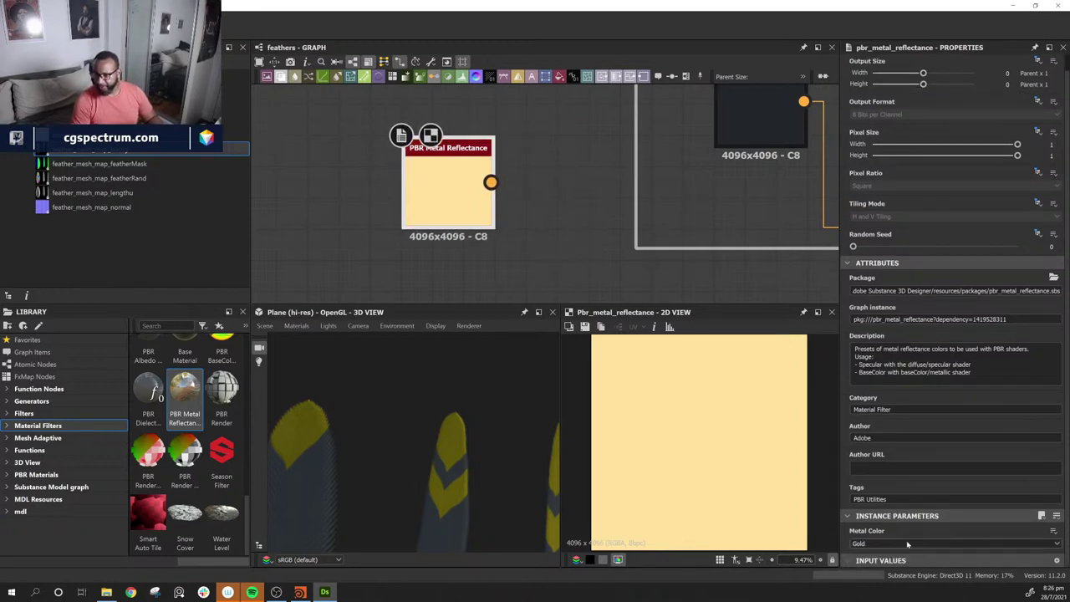
scroll(637, 202, "down", 3)
middle_click_drag(637, 202, 455, 269)
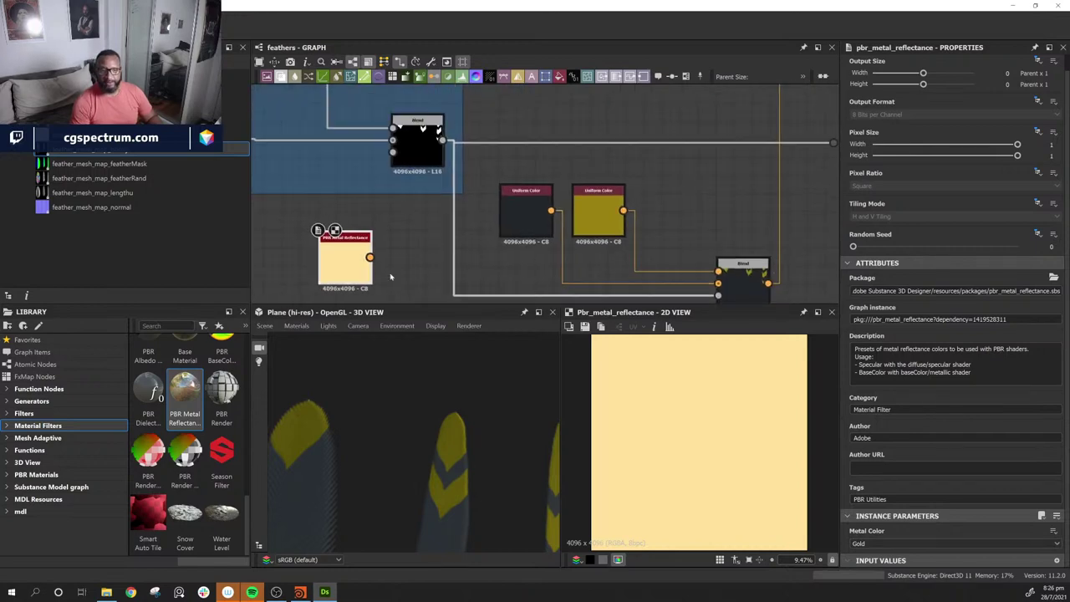
left_click_drag(329, 281, 652, 211)
middle_click_drag(723, 247, 631, 239)
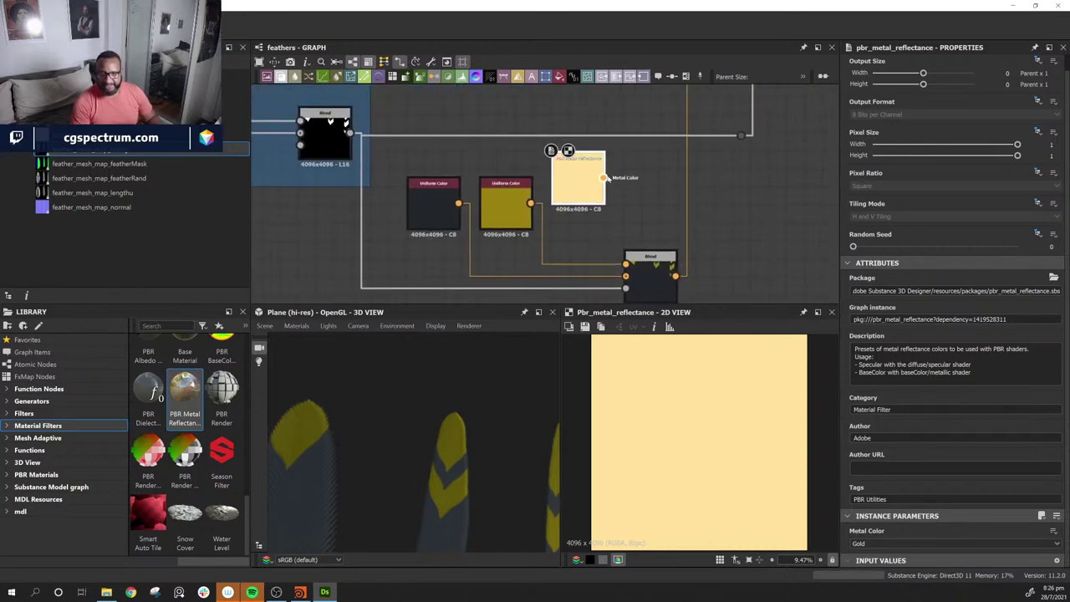
Step: Try the PBR Metal Reflectance colour as the Blend's foreground in place of the yellow Uniform Color, moving the yellow node aside
left_click_drag(604, 177, 626, 276)
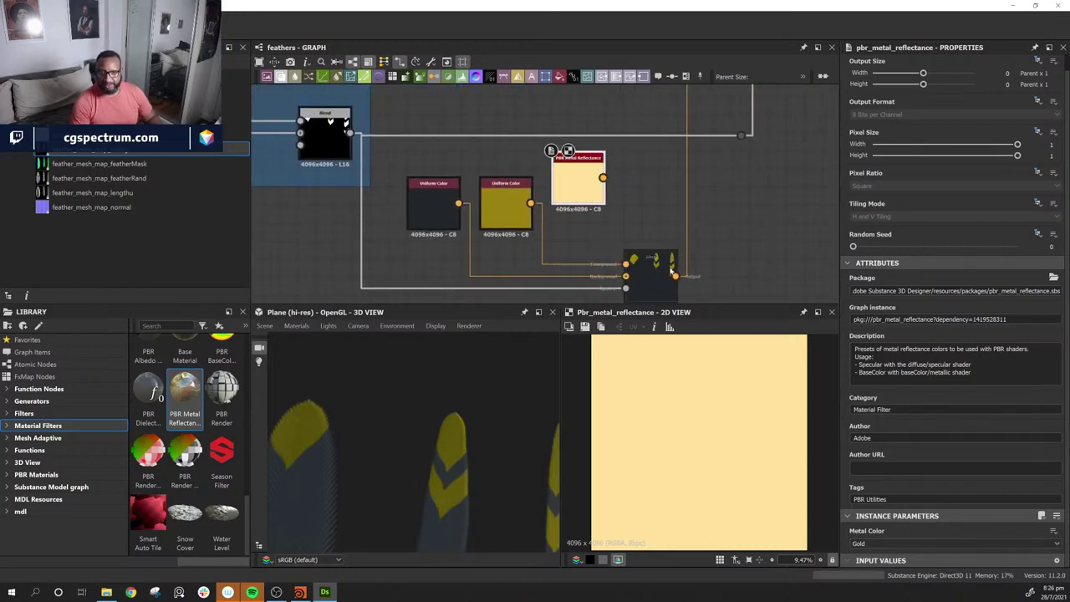
left_click_drag(586, 188, 633, 255)
left_click(512, 210)
left_click_drag(511, 210, 561, 232)
left_click(618, 190)
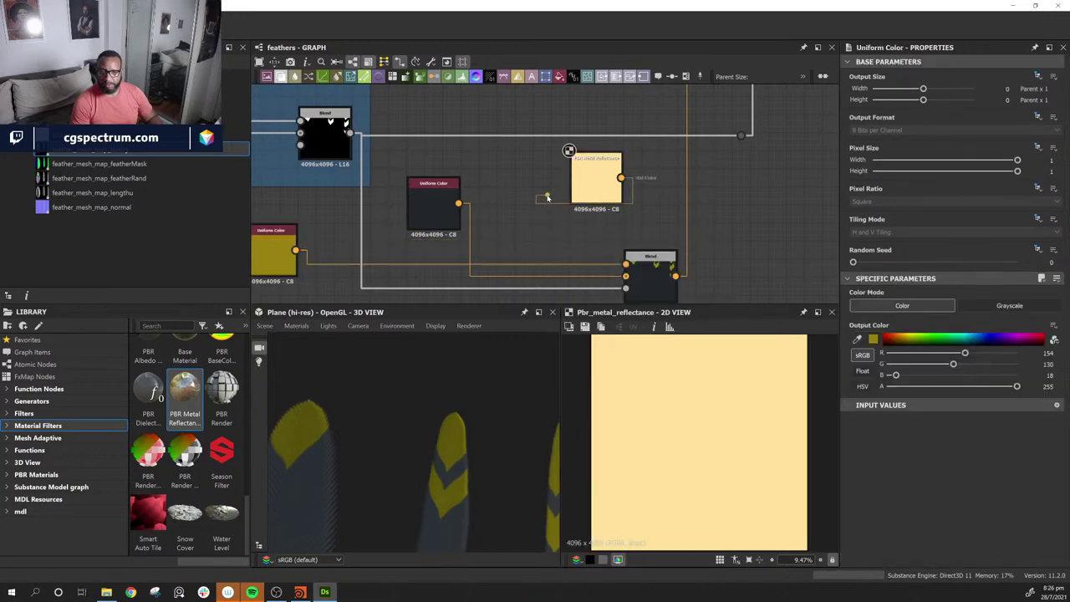
key("space")
left_click(607, 188)
left_click_drag(605, 187, 626, 265)
left_click_drag(576, 194, 583, 190)
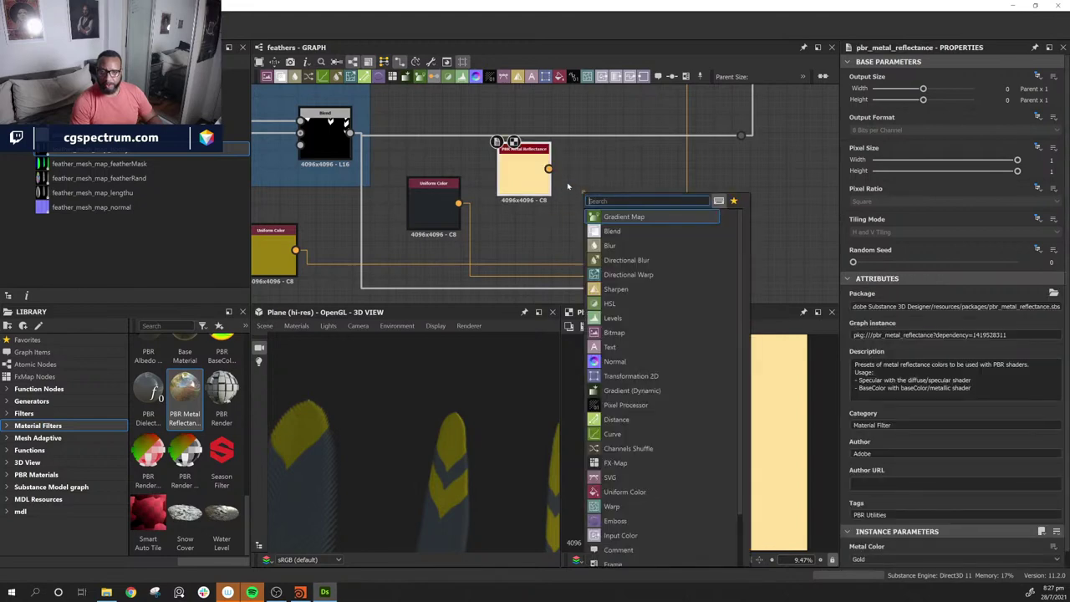
left_click(567, 186)
left_click_drag(626, 264, 549, 169)
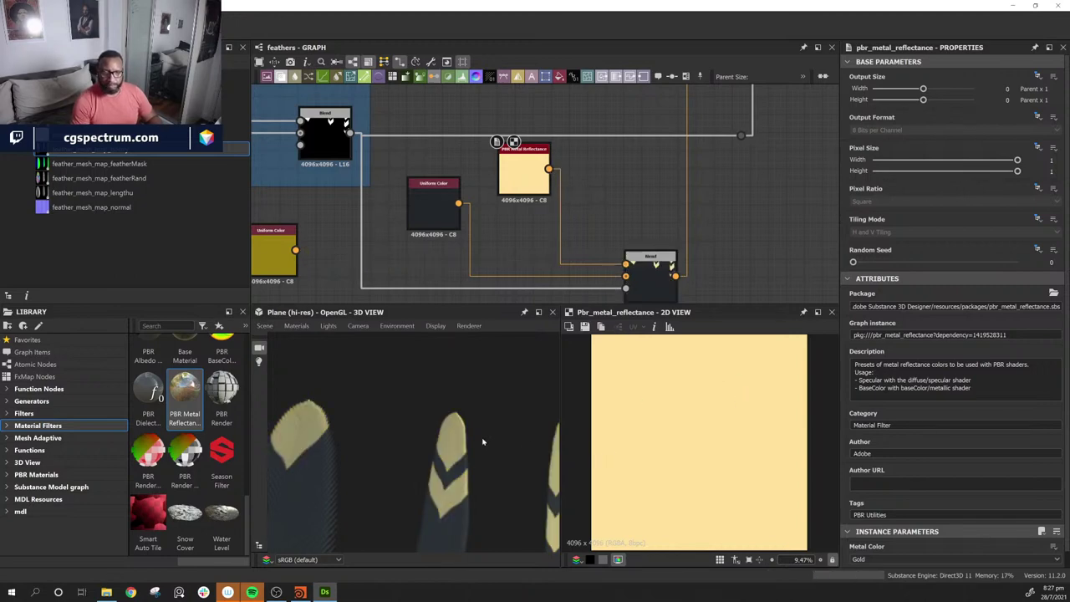
Step: Try the Silver, Aluminium and Copper presets as the reflectance node's metal color, checking the feather tips in 3D
middle_click_drag(599, 185, 648, 128)
mouse_move(425, 432)
left_mouse_down()
mouse_move(469, 417)
mouse_move(445, 435)
left_mouse_up()
scroll(934, 456, "down", 1)
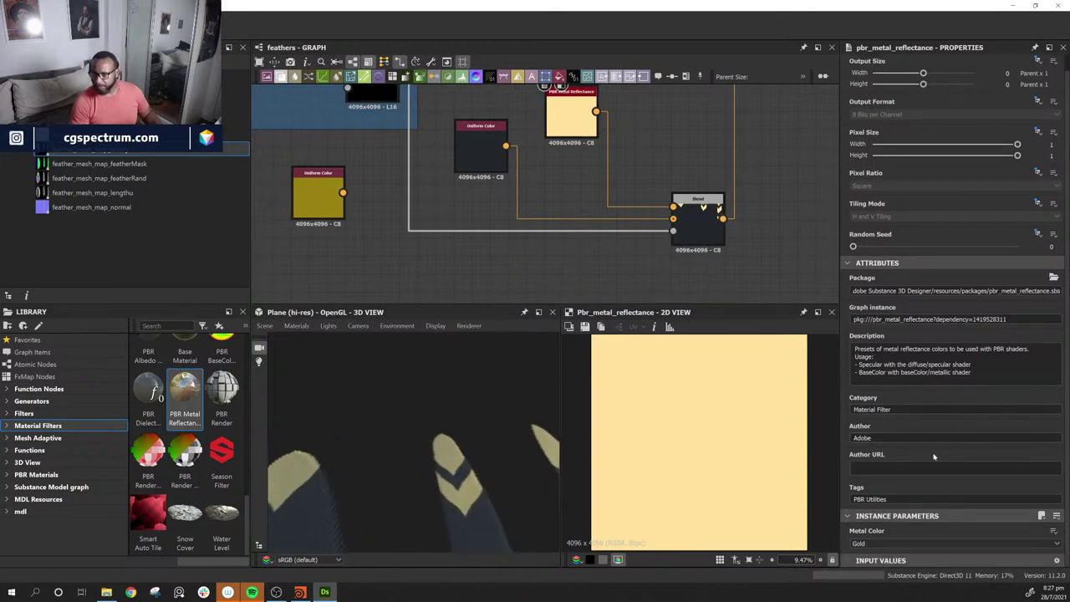
left_click(979, 544)
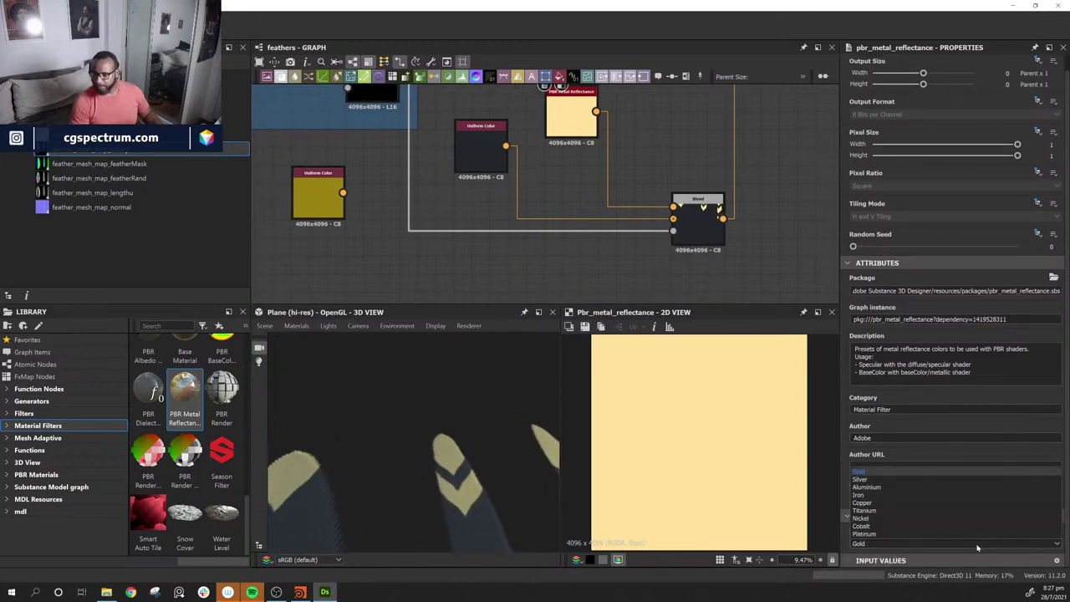
left_click(964, 481)
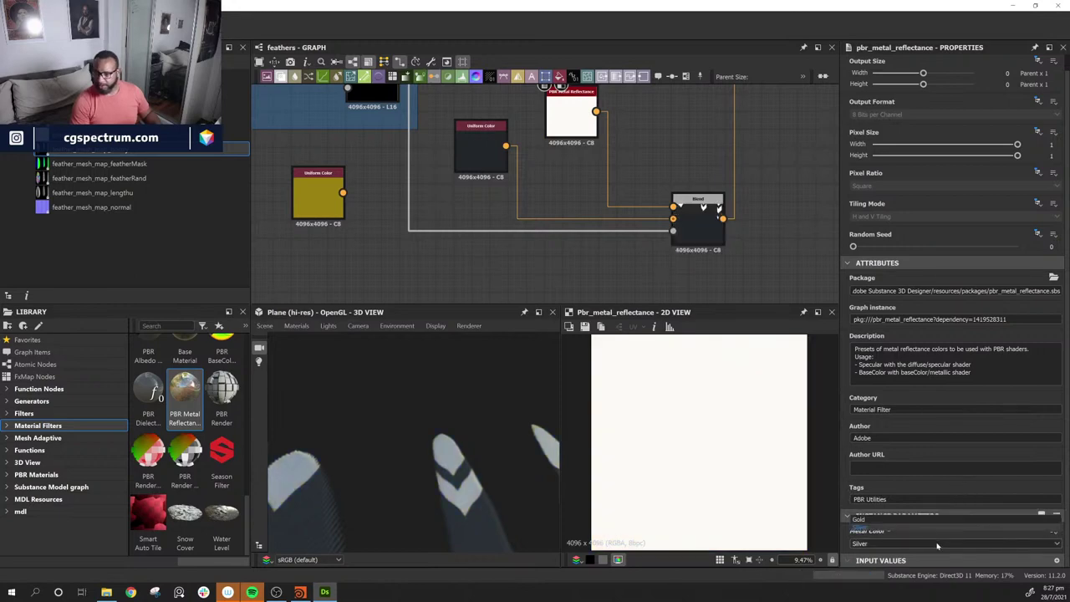
left_click(939, 545)
left_click(931, 488)
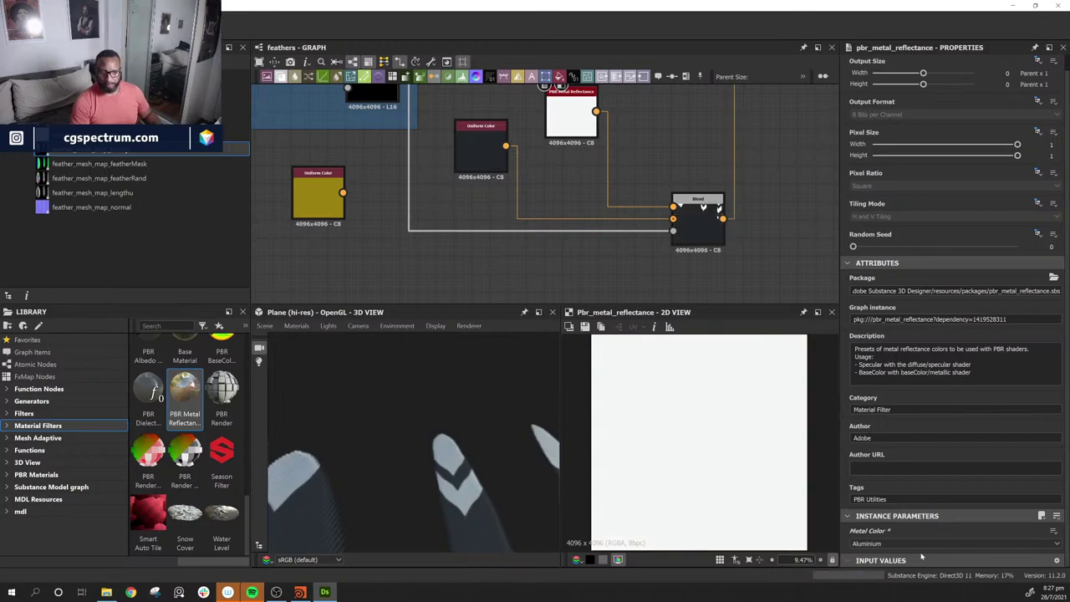
left_click(912, 544)
left_click(916, 505)
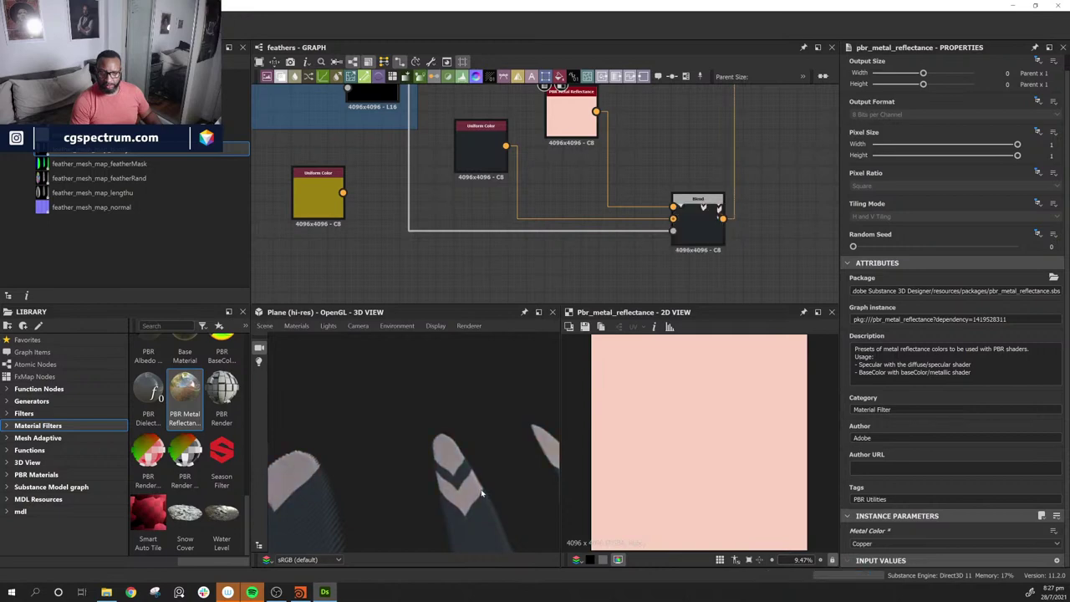
left_click_drag(482, 493, 495, 431)
Step: Try the Nickel, Cobalt and Platinum presets for the reflectance node's metal color
left_click(941, 545)
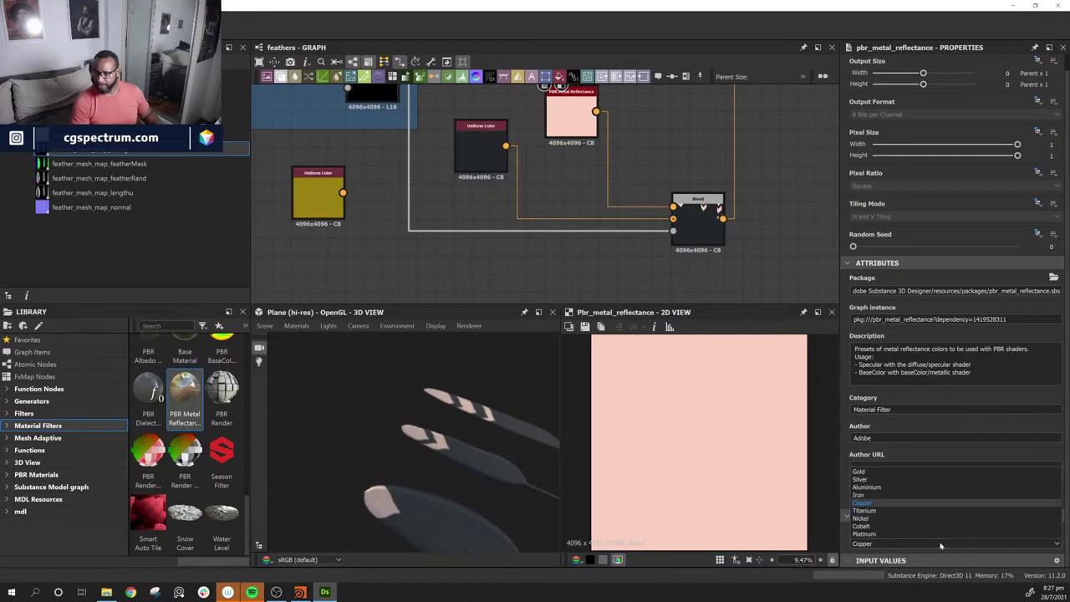
left_click(947, 519)
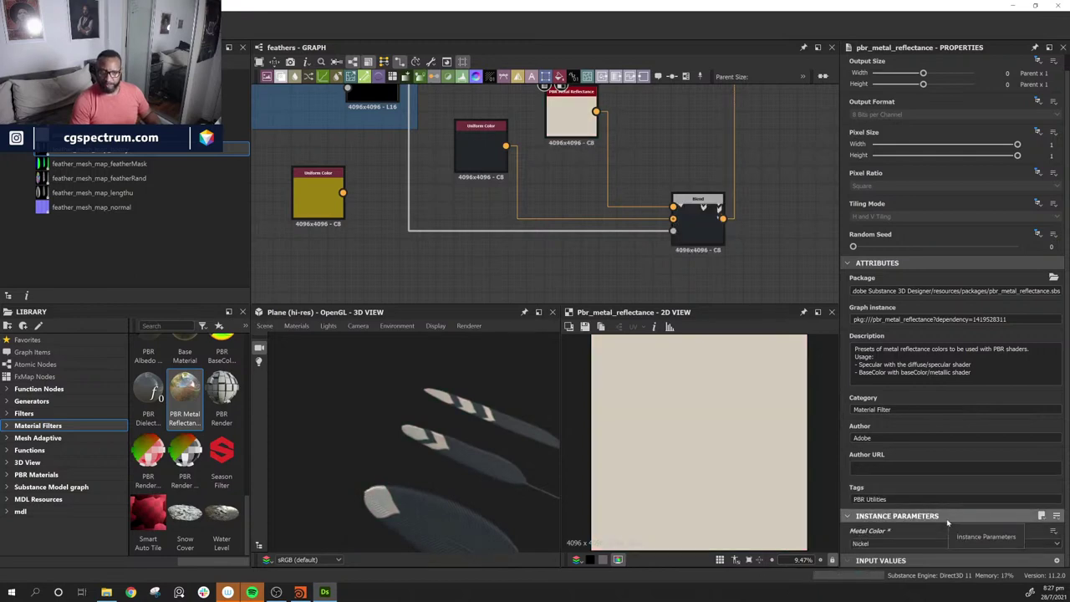
left_click(914, 545)
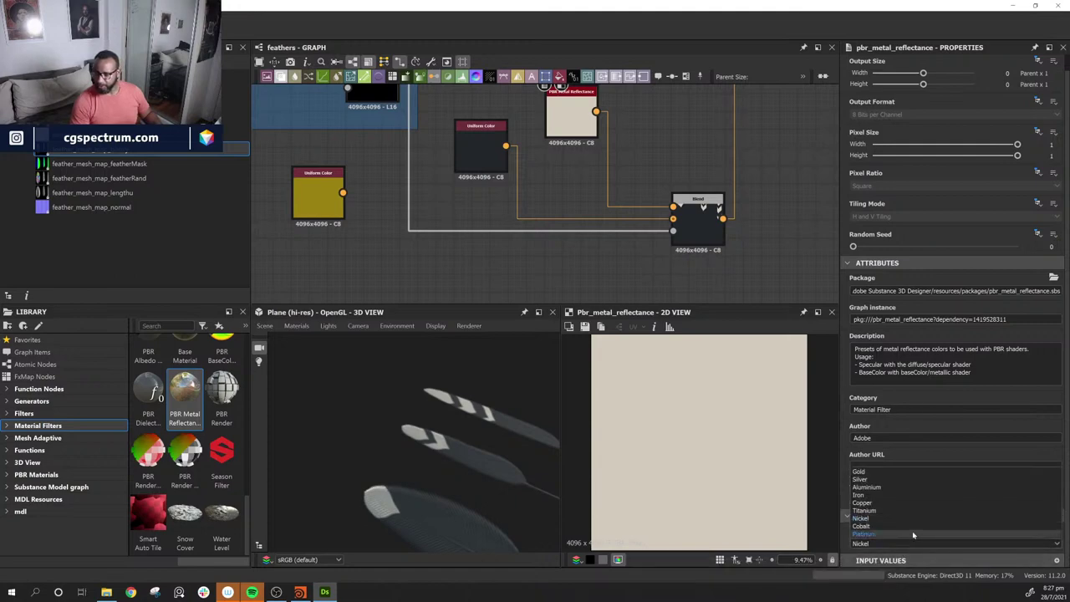
left_click(913, 528)
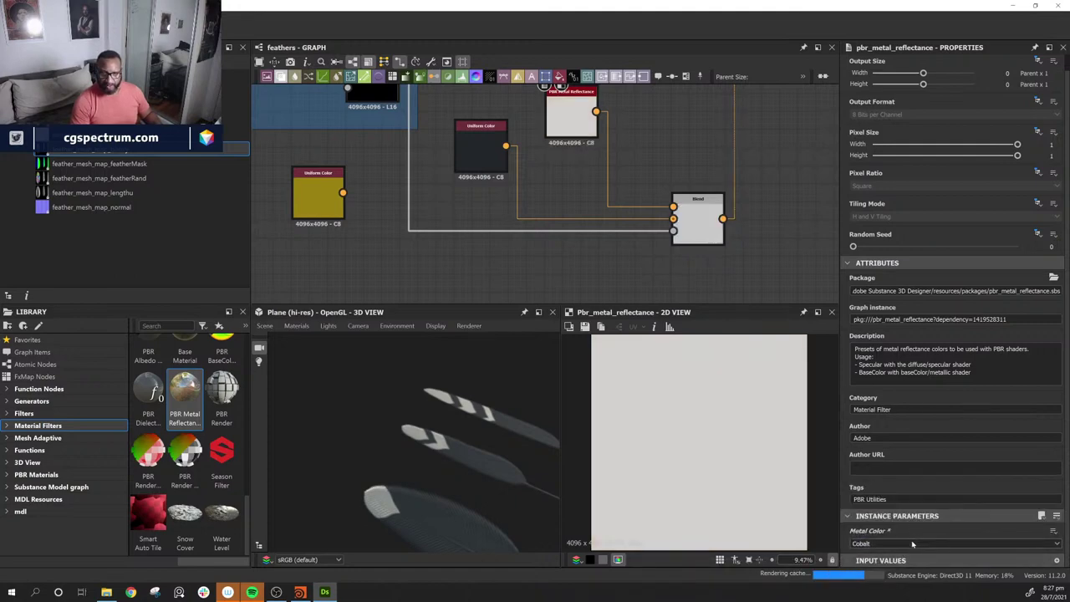
left_click(913, 545)
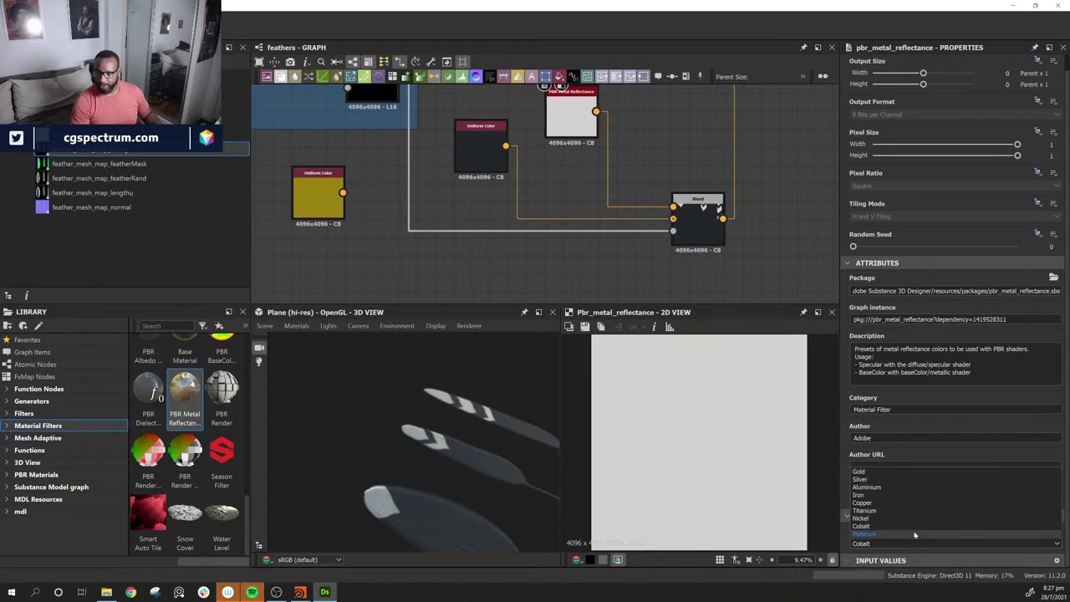
left_click(914, 535)
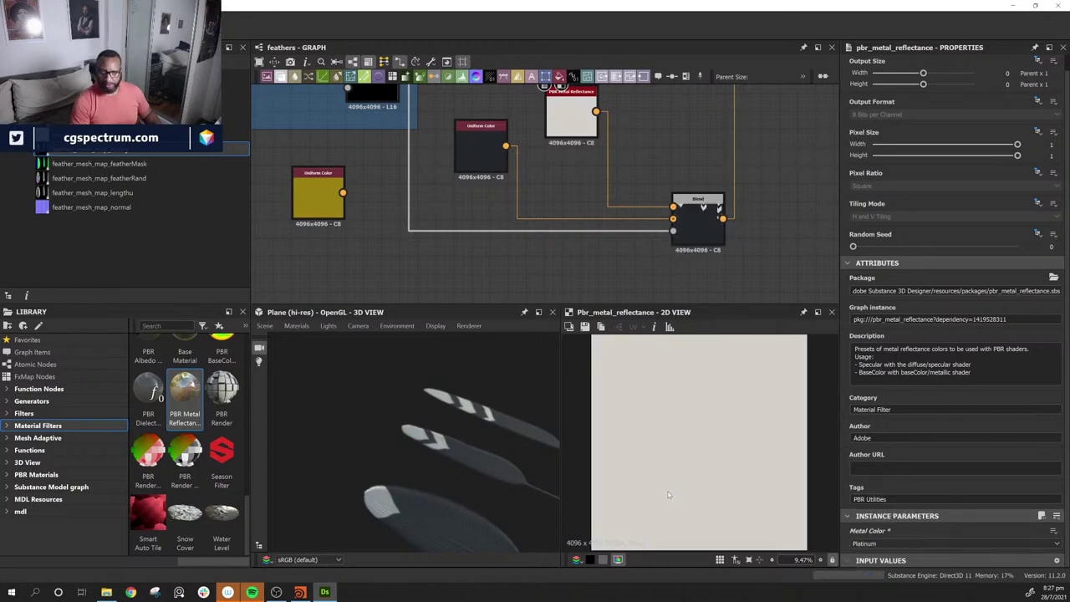
Step: Reconnect the yellow Uniform Color to the Blend's foreground beside the dark one and delete the PBR Metal Reflectance node
middle_click_drag(632, 140, 604, 200)
left_click_drag(549, 167, 548, 185)
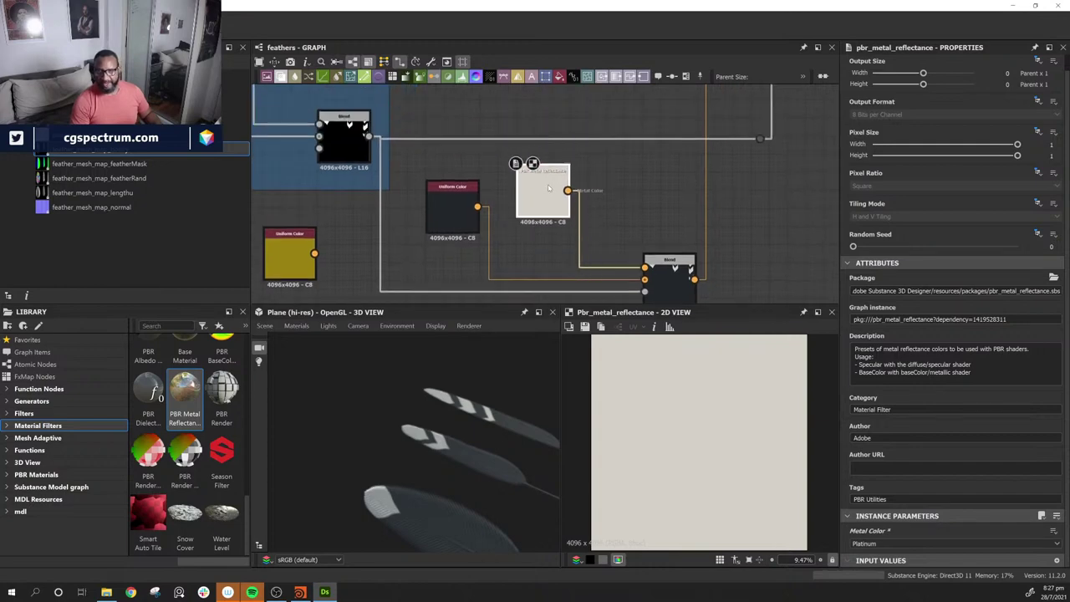
left_click_drag(459, 197, 434, 234)
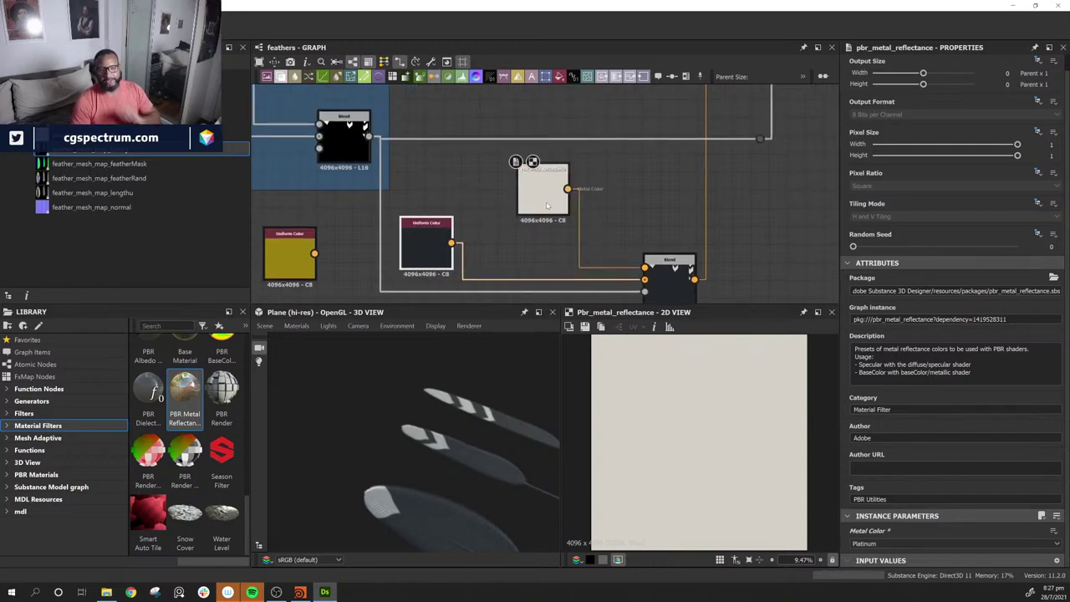
left_click_drag(539, 192, 522, 185)
left_click(475, 222)
left_click_drag(305, 260, 521, 243)
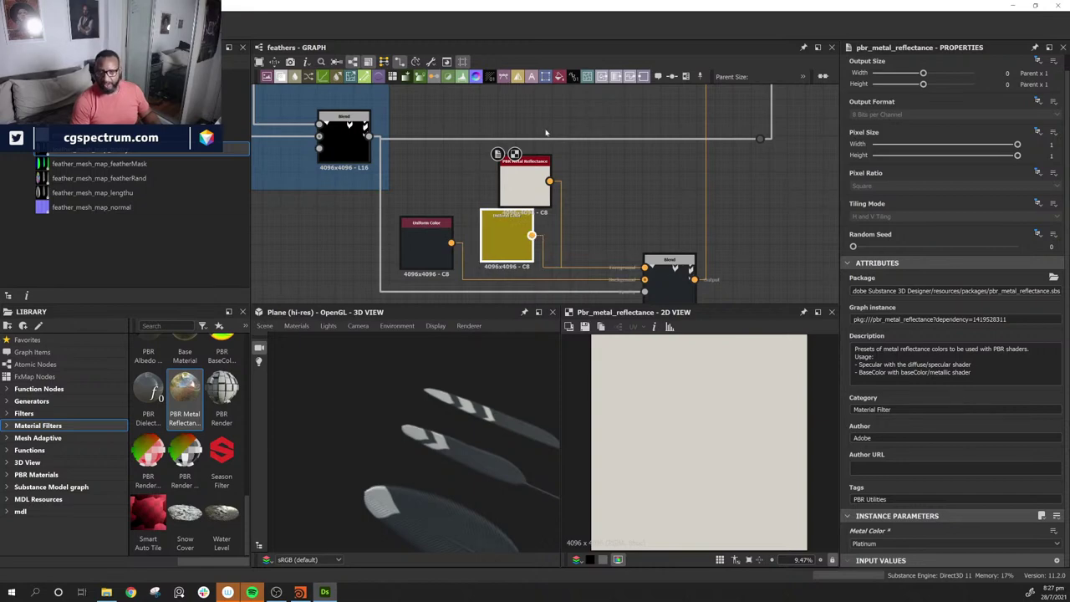
left_click(524, 177)
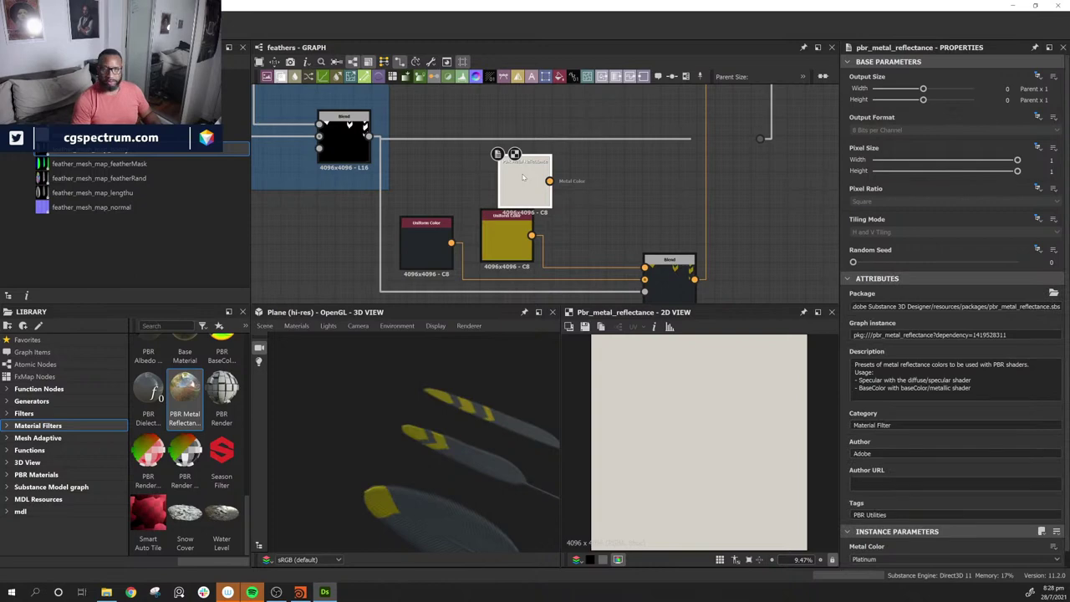
key("Delete")
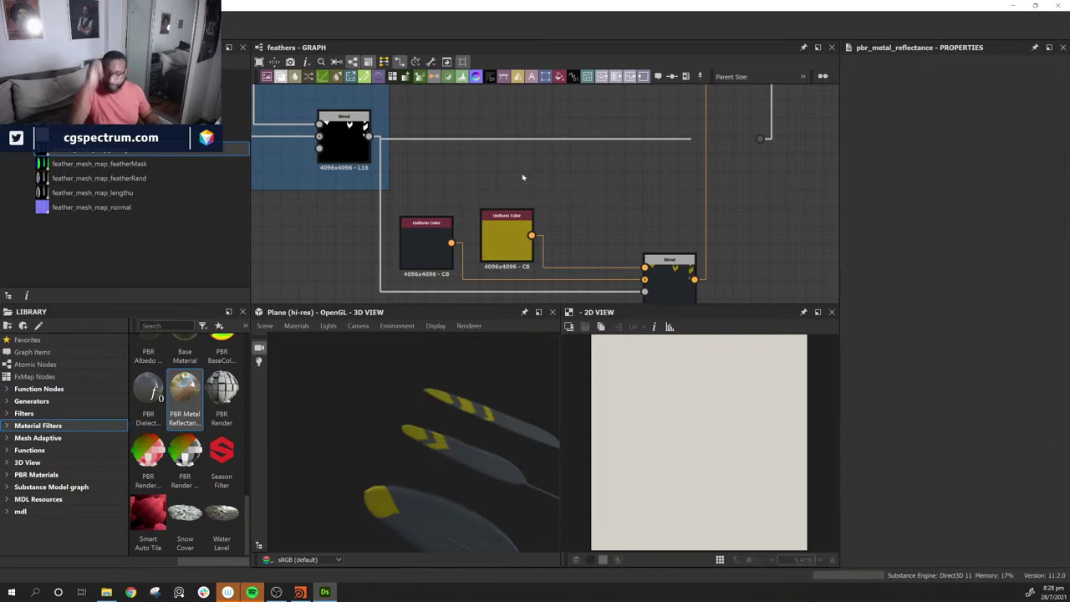
Step: Switch the dark Uniform Color's output colour to HSV, lower its value to 14, and check the feathers in 3D
left_click(433, 253)
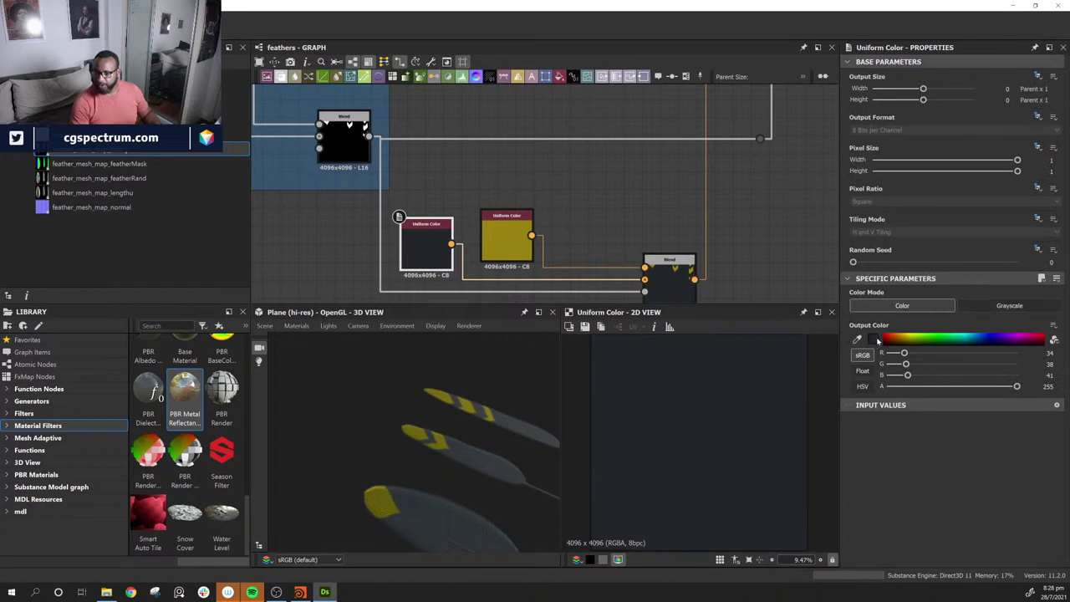
left_click(1054, 341)
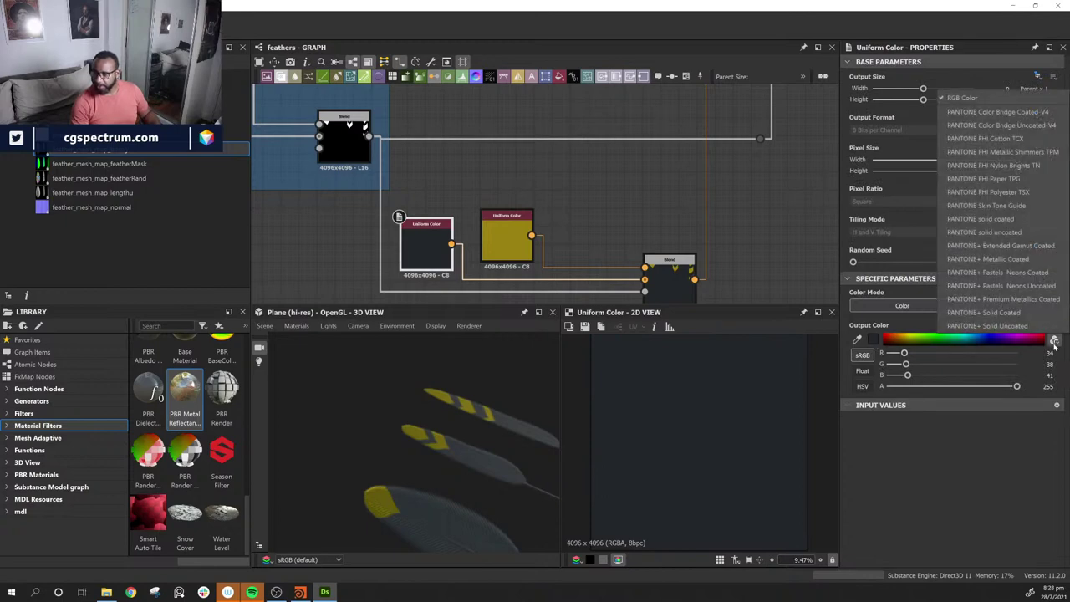
left_click(1054, 342)
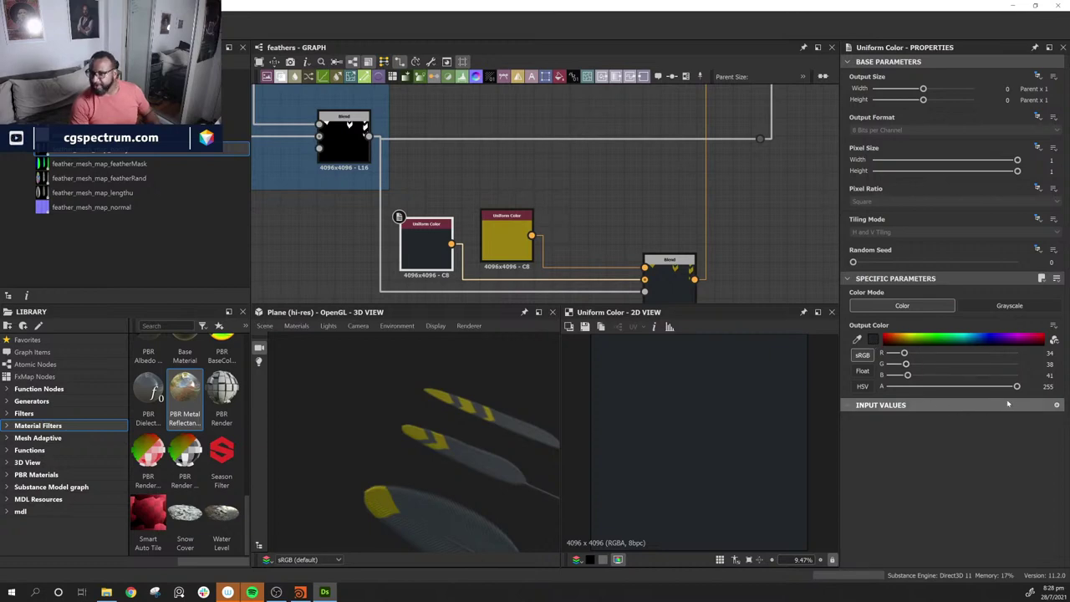
left_click(862, 387)
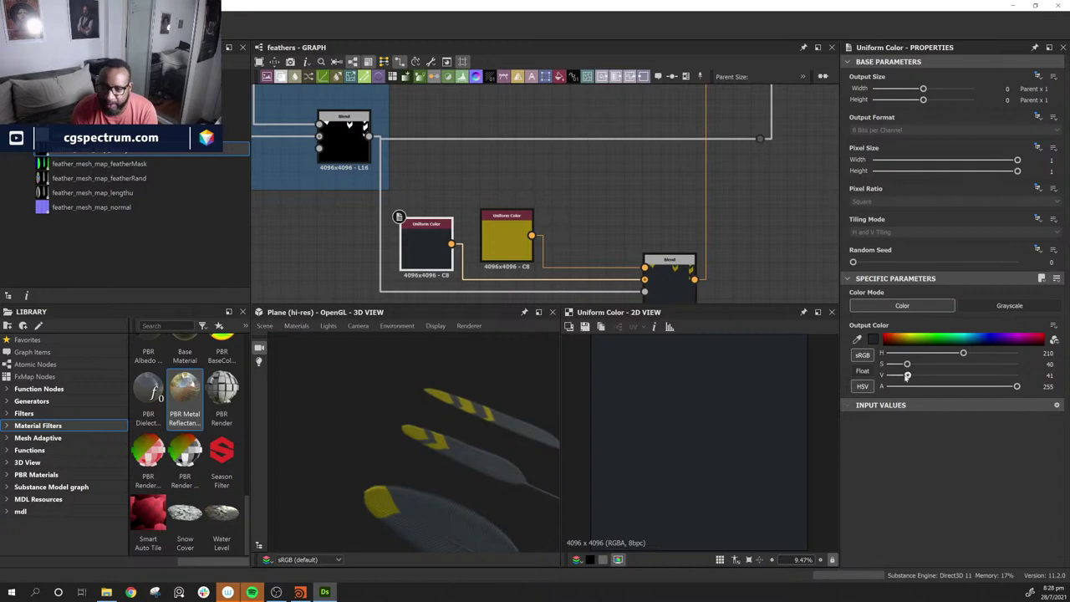
left_click_drag(908, 377, 894, 376)
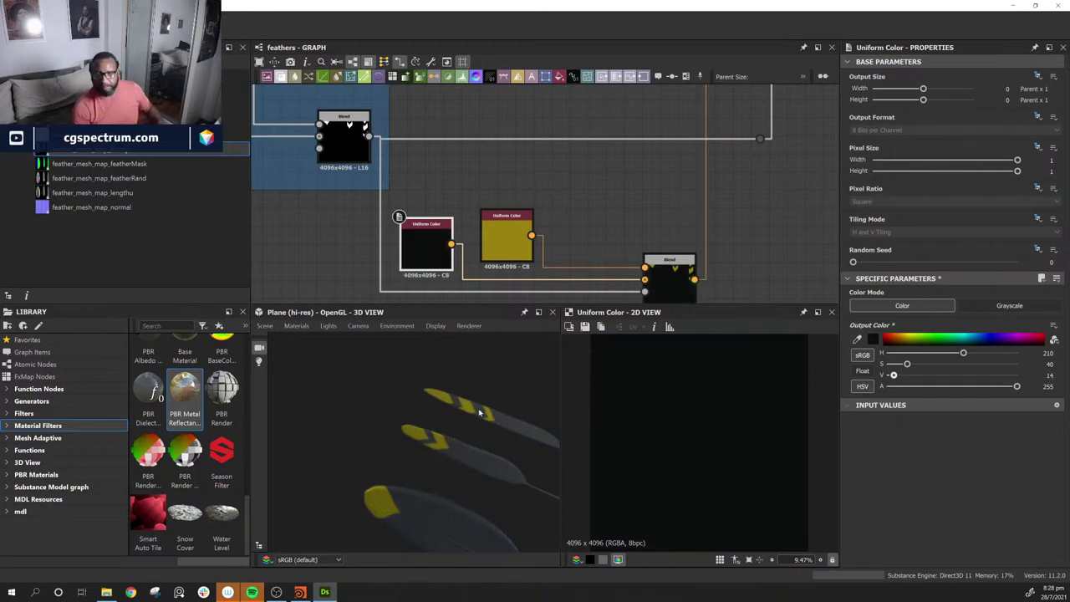
left_click_drag(496, 452, 390, 437)
left_click_drag(438, 450, 471, 447)
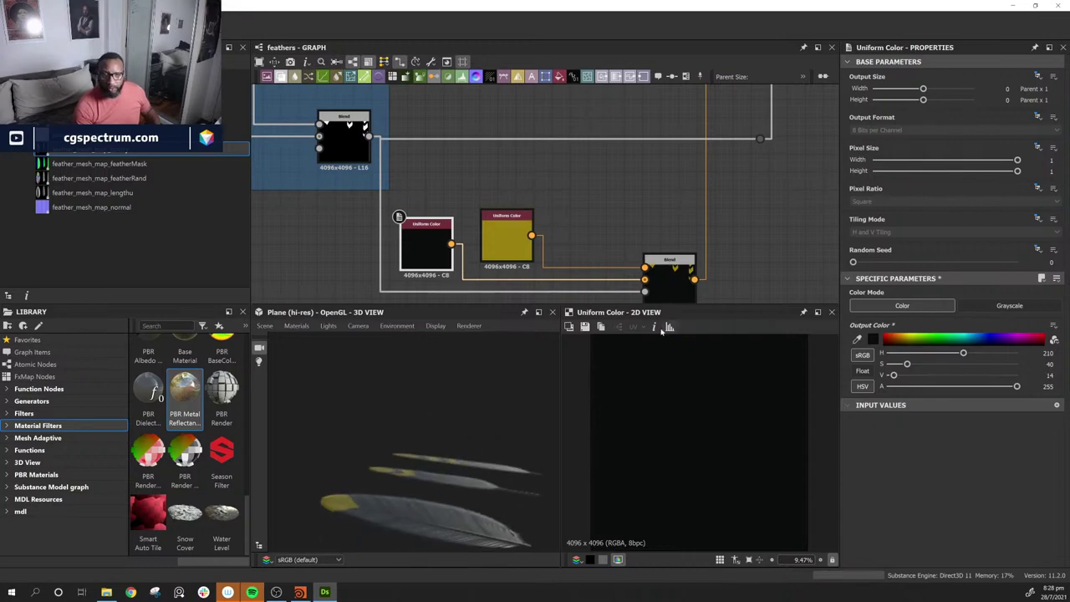
Step: Preview the base colour Blend's output and examine the Bitmap, Grayscale Conversion, Levels and Blend nodes in the roughness section
middle_click_drag(722, 250, 633, 215)
scroll(762, 216, "down", 4)
scroll(760, 221, "up", 3)
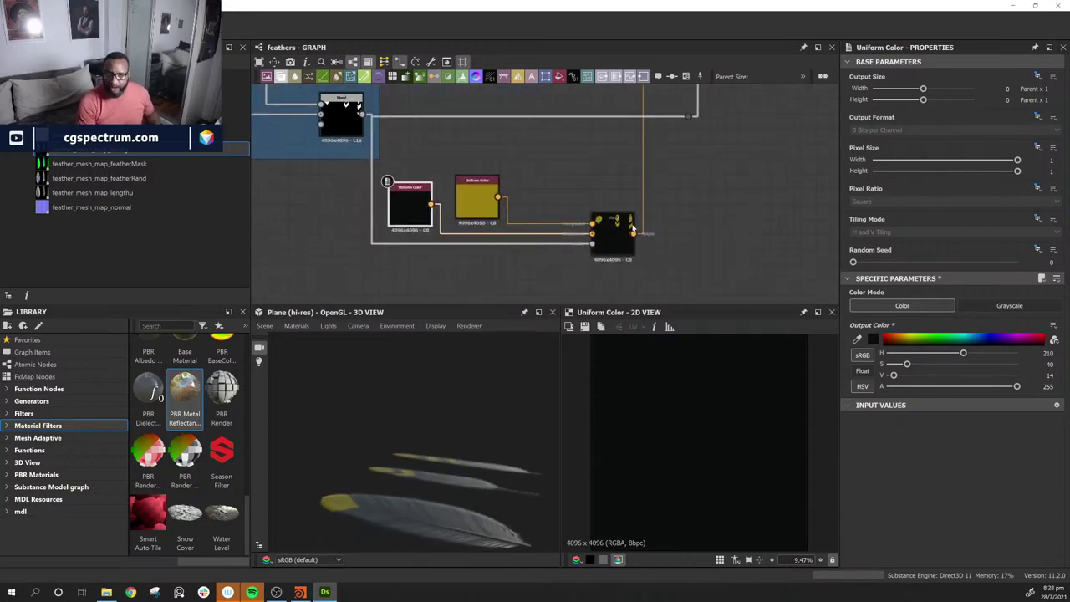
left_click(631, 227)
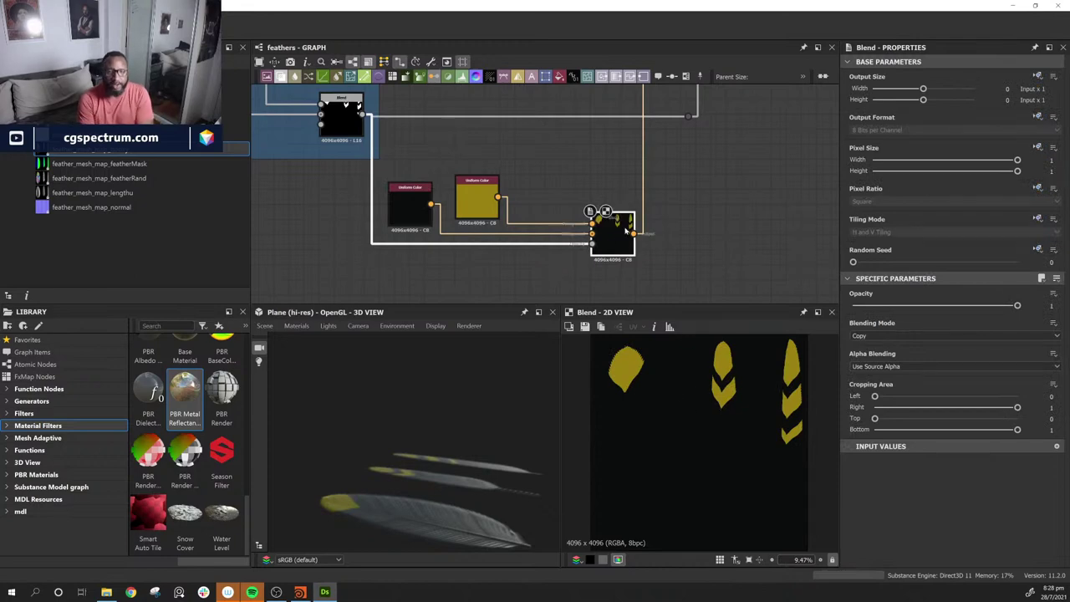
middle_click_drag(680, 228, 732, 256)
scroll(533, 199, "down", 4)
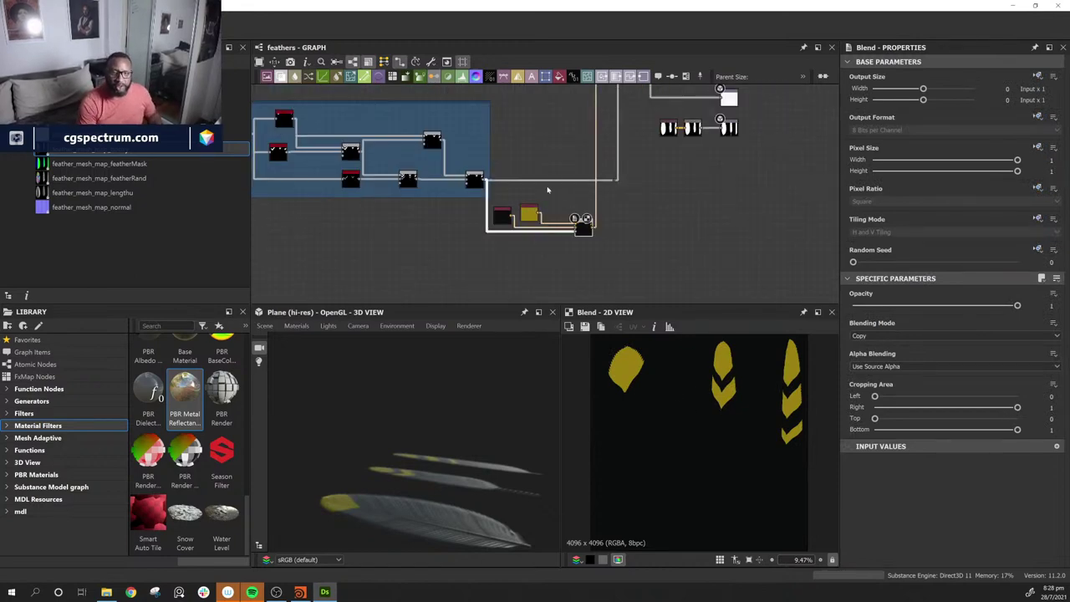
middle_click_drag(527, 118, 660, 296)
middle_click_drag(400, 254, 458, 248)
scroll(459, 247, "up", 4)
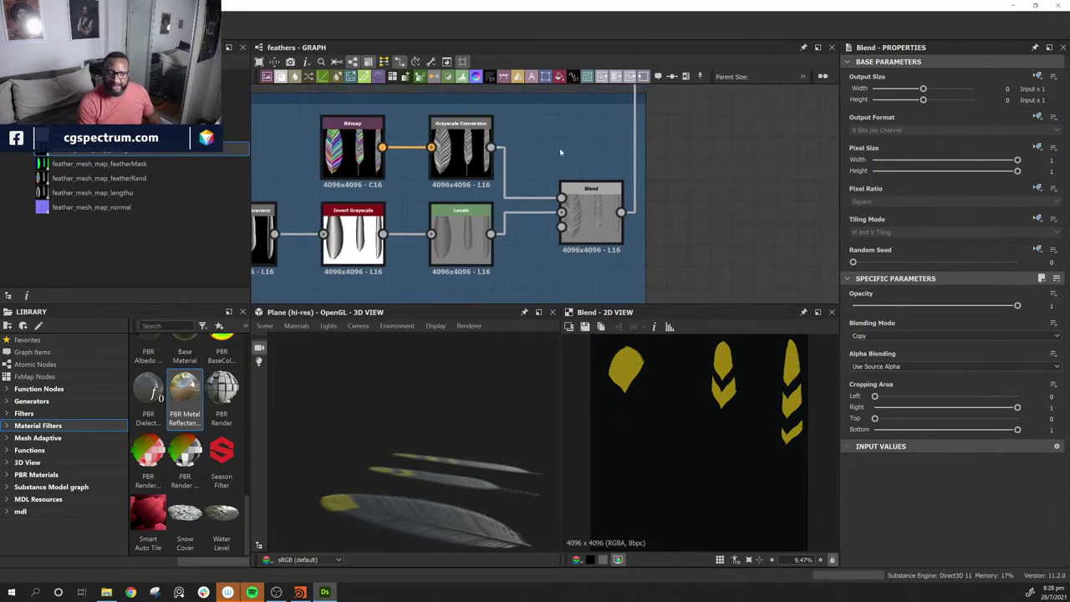
middle_click_drag(560, 152, 692, 170)
left_click_drag(693, 229, 693, 229)
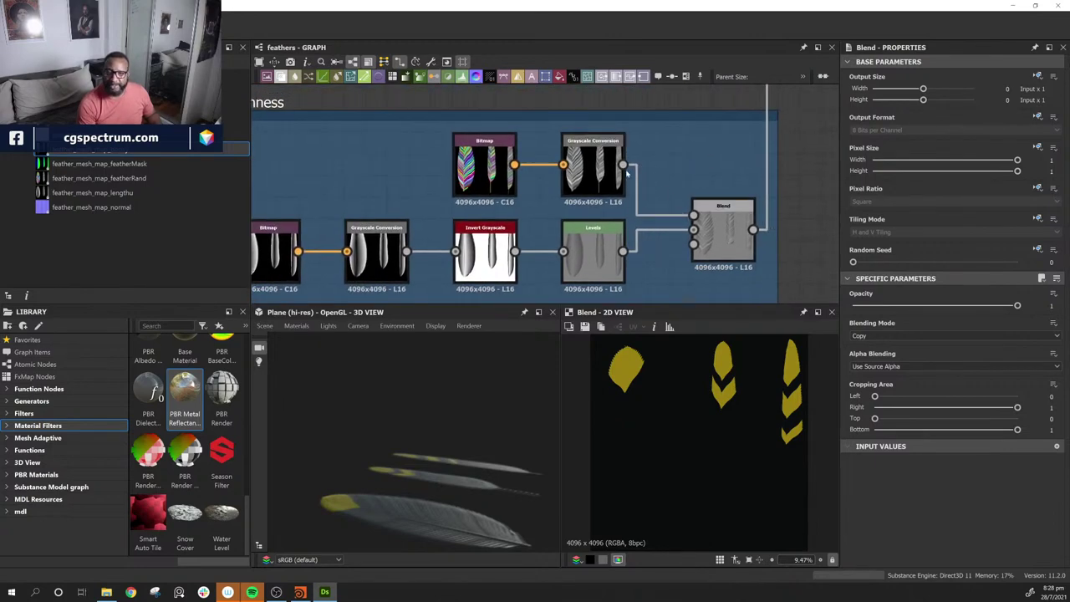
Step: Move the Roughness frame with its nodes slightly to a new spot in the graph
middle_click_drag(787, 190, 513, 168)
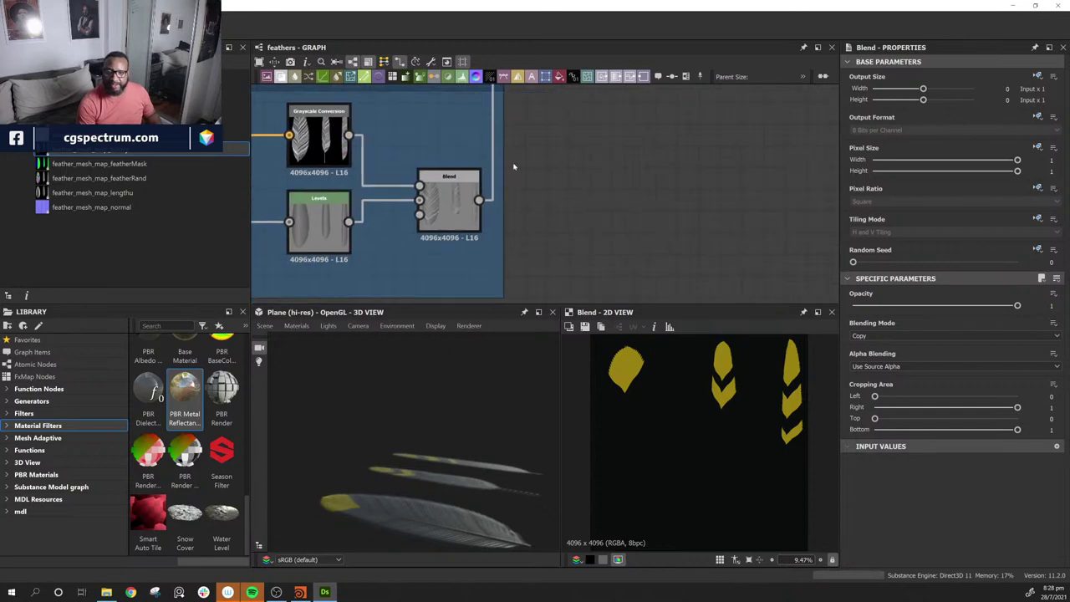
scroll(559, 192, "down", 4)
scroll(439, 163, "up", 5)
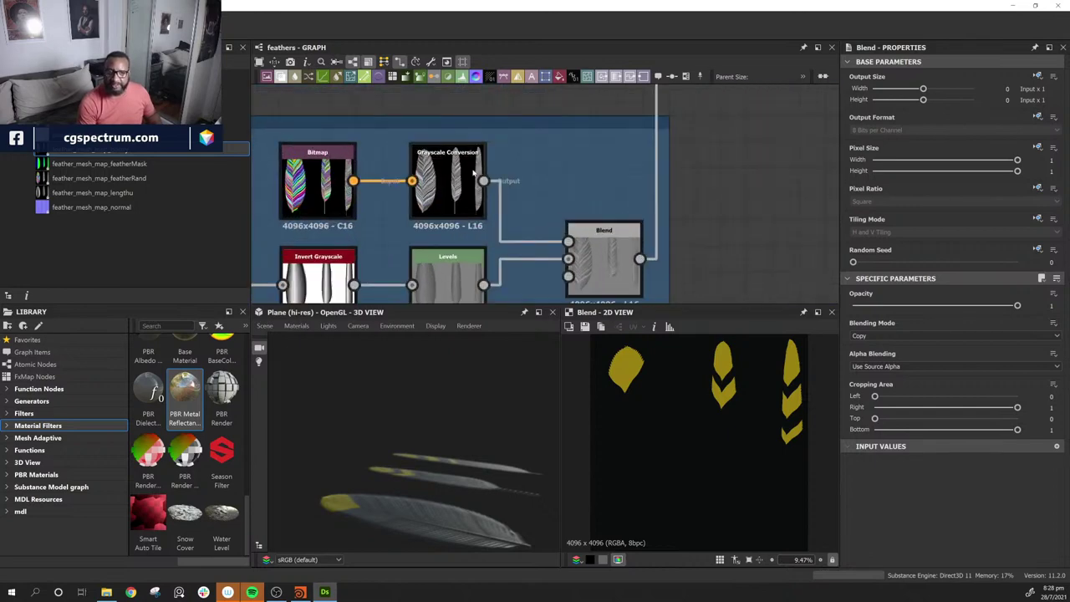
scroll(757, 180, "down", 5)
middle_click_drag(654, 142, 653, 144)
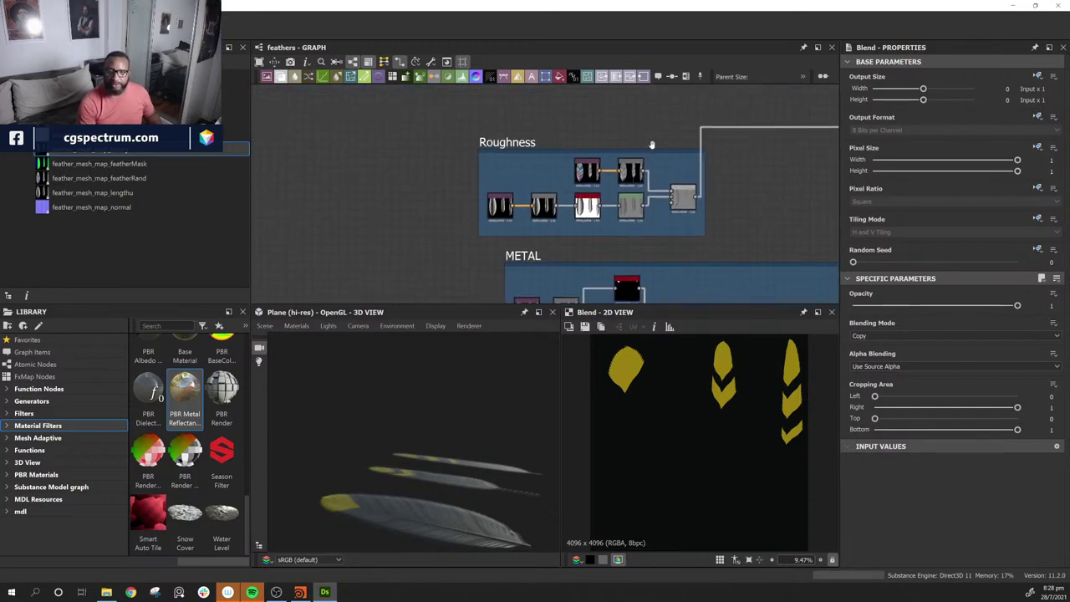
left_click(656, 157)
left_click_drag(657, 148, 614, 176)
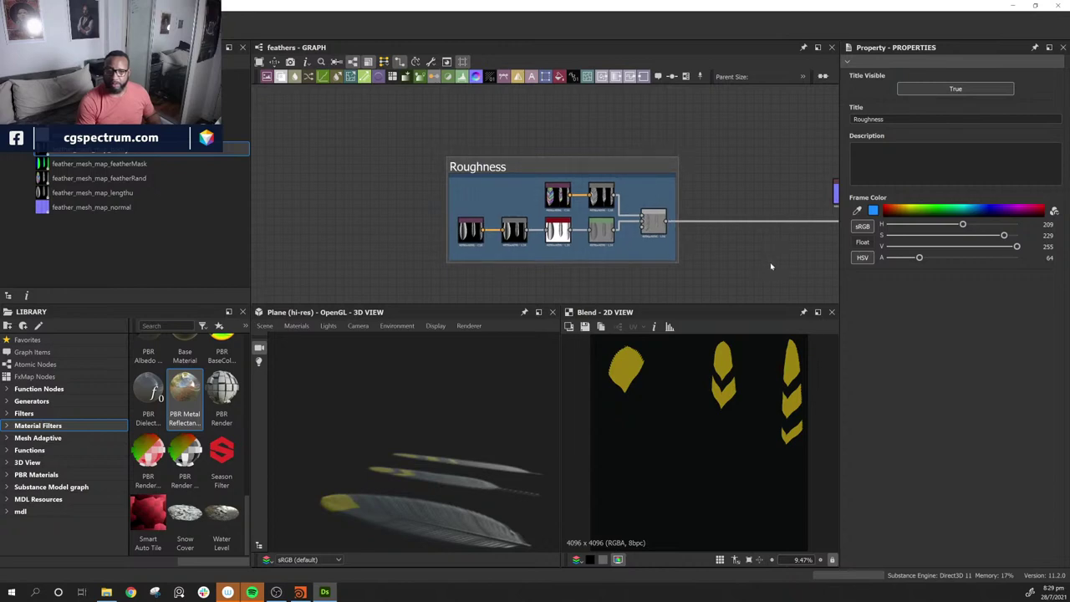
Step: Add the feather_mesh_map_featherRand resource as a Bitmap node beneath the base colour Blend
middle_click_drag(771, 266, 707, 92)
middle_click_drag(662, 293, 638, 125)
middle_click_drag(542, 237, 389, 209)
scroll(583, 279, "up", 2)
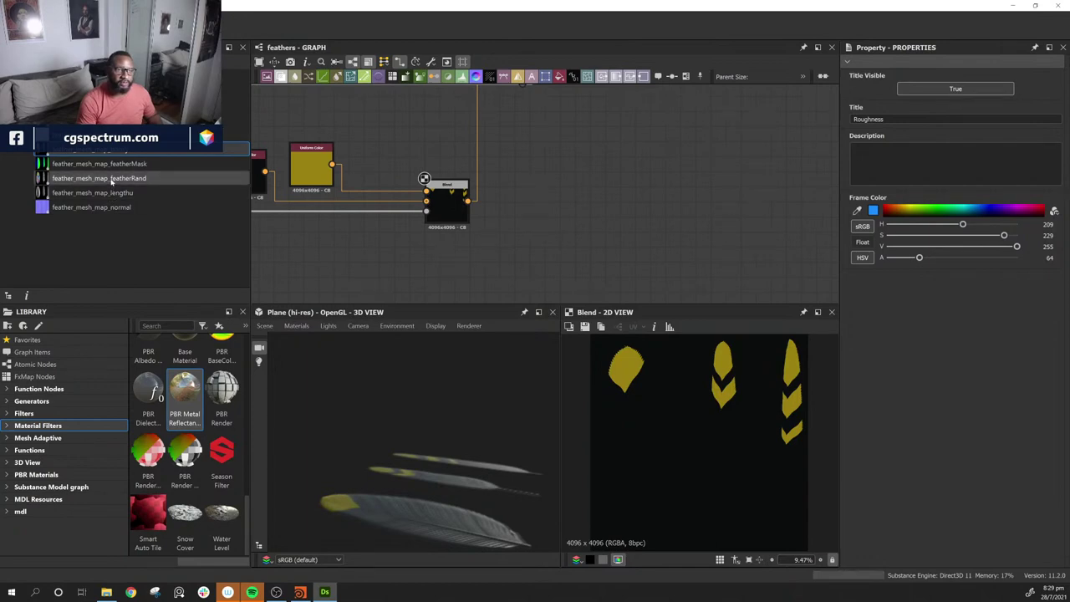
left_click_drag(111, 181, 442, 261)
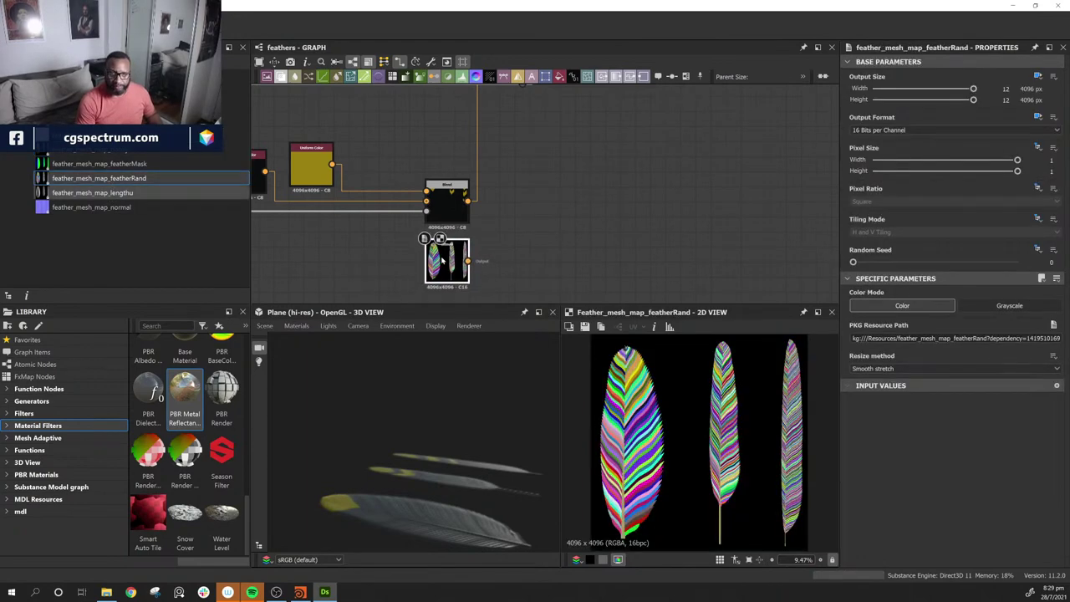
middle_click_drag(484, 176, 409, 173)
right_click_drag(409, 172, 496, 222, "alt")
middle_click_drag(496, 221, 519, 165)
left_click_drag(375, 245, 353, 255)
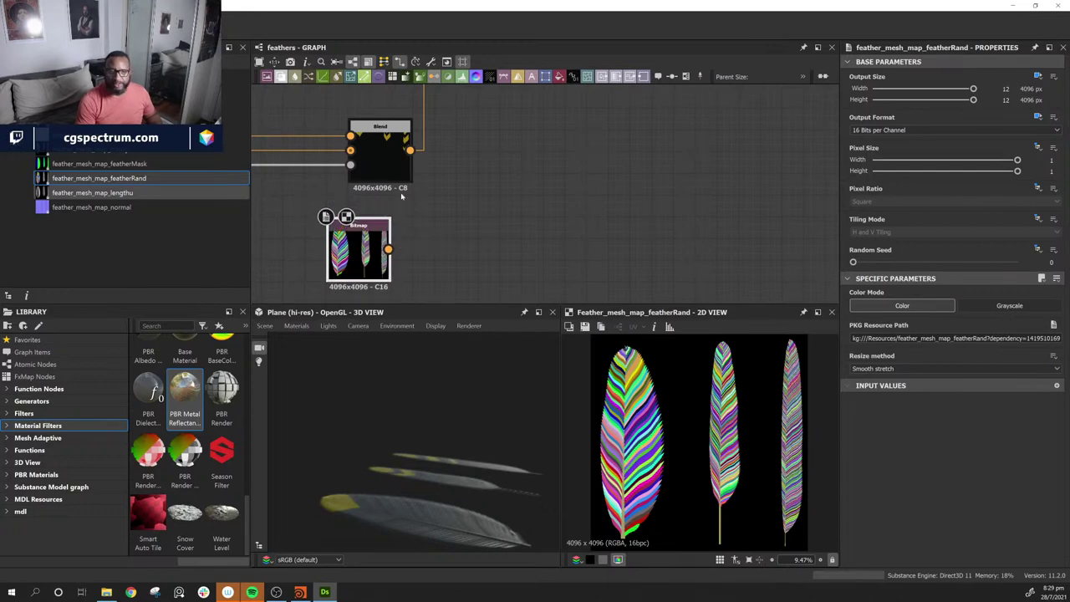
Step: Feed the featherRand Bitmap into a new Grayscale Conversion node and try an alpha channel weight of 0.2
left_click(434, 76)
left_click_drag(466, 249, 445, 249)
mouse_move(503, 152)
middle_mouse_down()
mouse_move(423, 172)
mouse_move(423, 184)
mouse_move(509, 157)
middle_mouse_up()
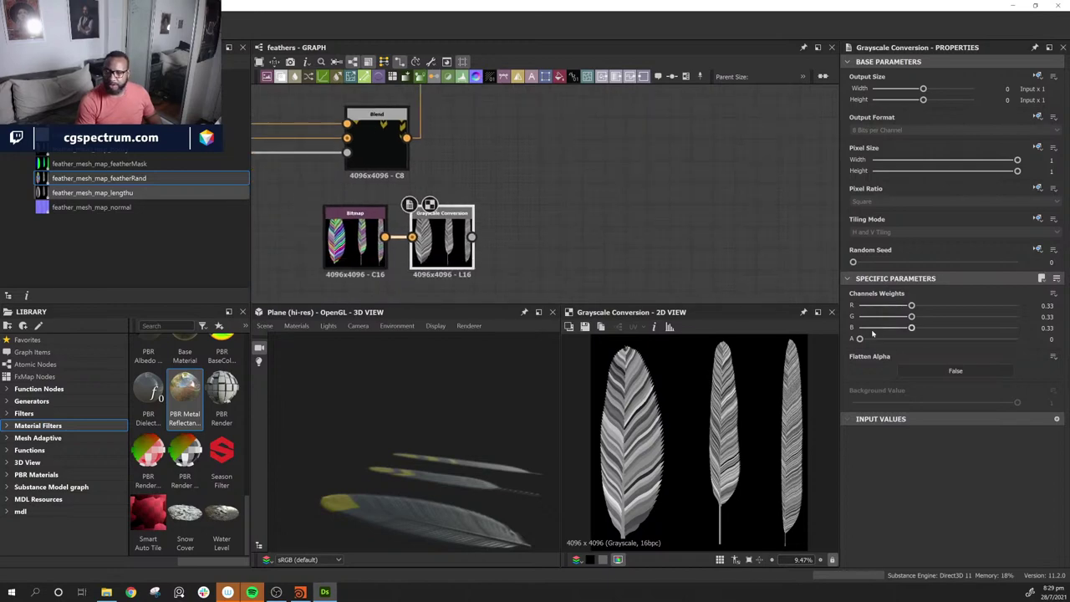
left_click_drag(860, 339, 891, 339)
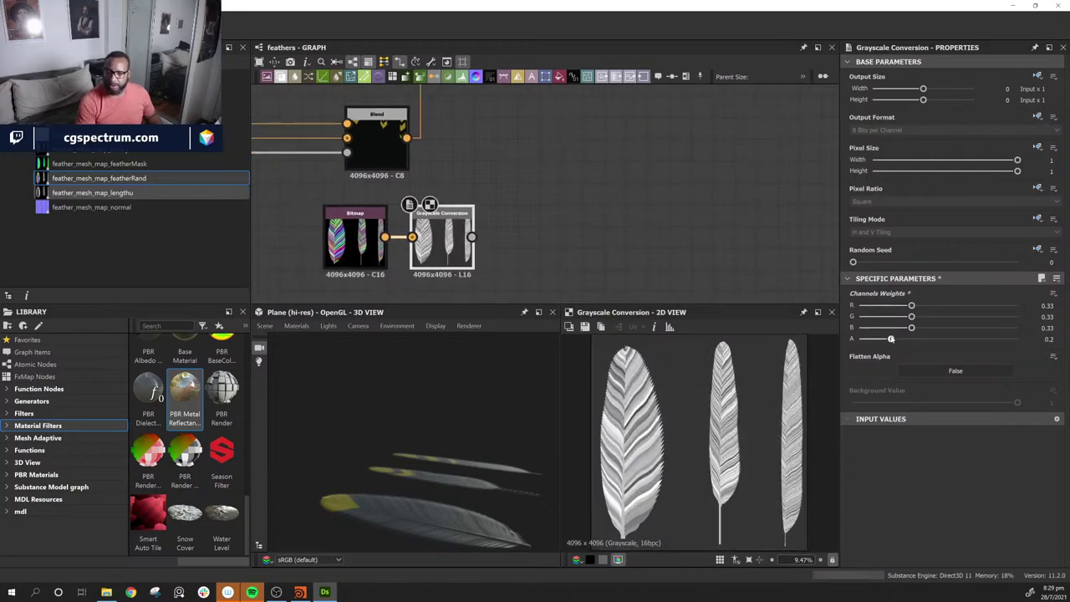
middle_click_drag(563, 167, 591, 175)
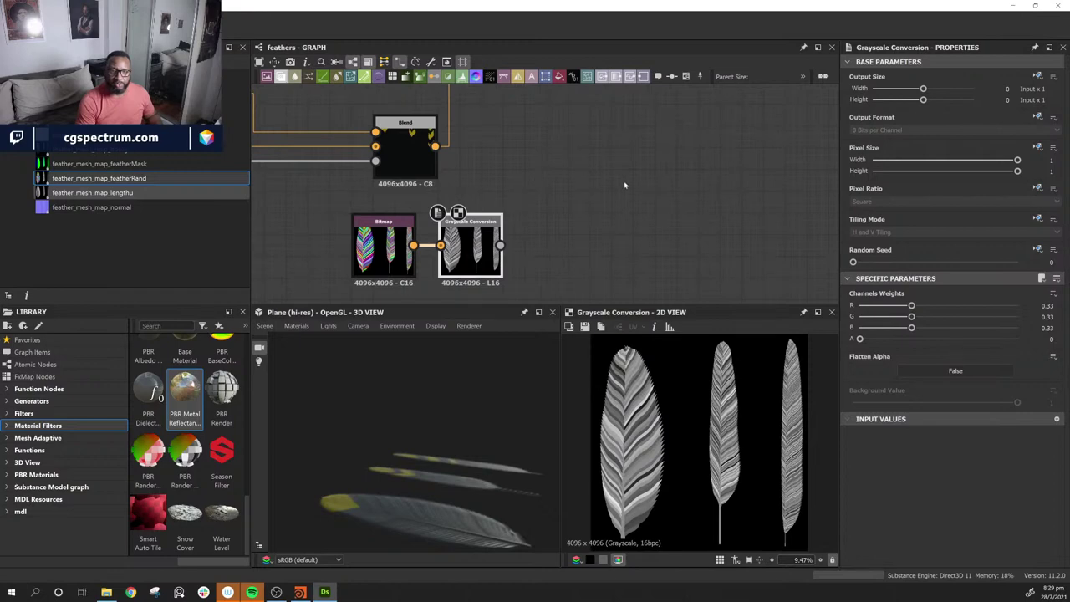
Step: Align the Bitmap and Grayscale Conversion nodes beneath the base colour Blend and view the settings of the Blend and the conversion
left_click_drag(681, 214, 401, 251)
middle_click_drag(470, 229, 415, 255)
left_click_drag(414, 258, 364, 261)
middle_click_drag(454, 186, 447, 215)
left_click(339, 207)
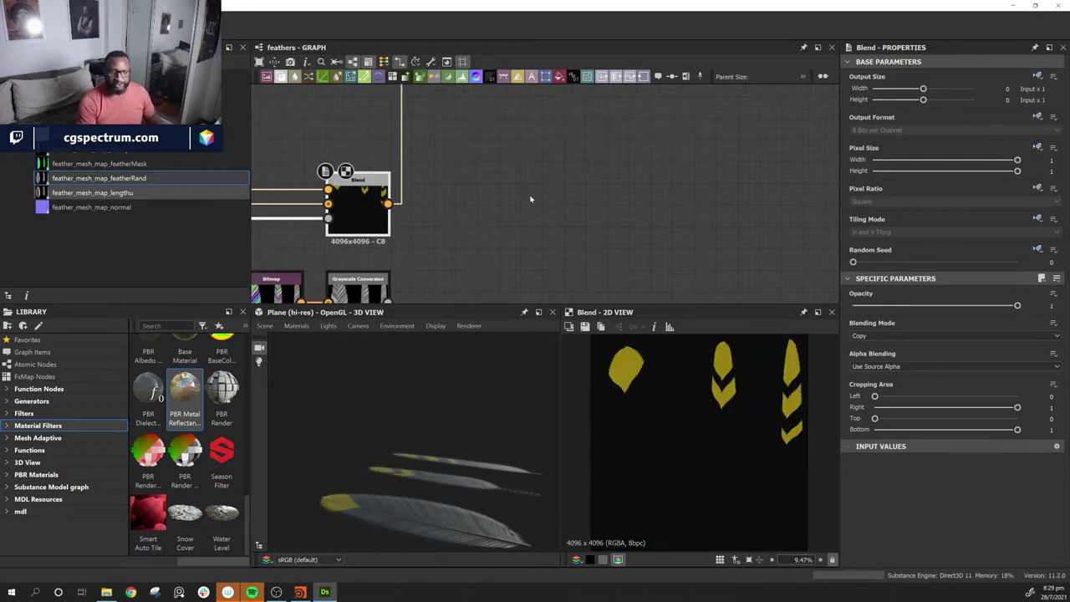
middle_click_drag(318, 177, 334, 109)
left_click(365, 247)
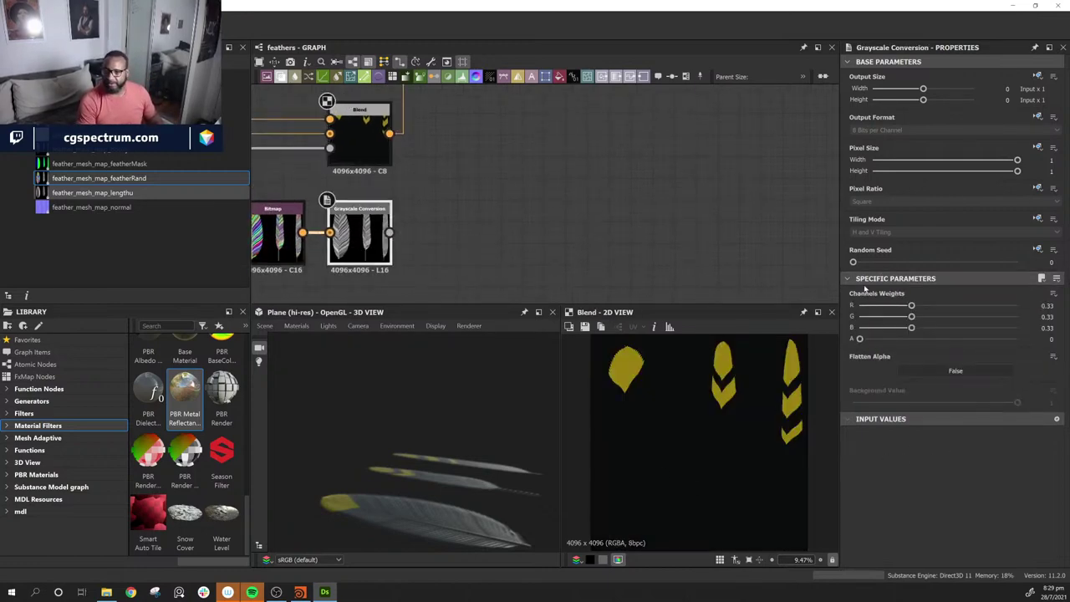
Step: Add an HSL node beside the base colour Blend and feed it from the Blend's output
middle_click_drag(553, 222, 836, 207)
middle_click_drag(634, 133, 781, 204)
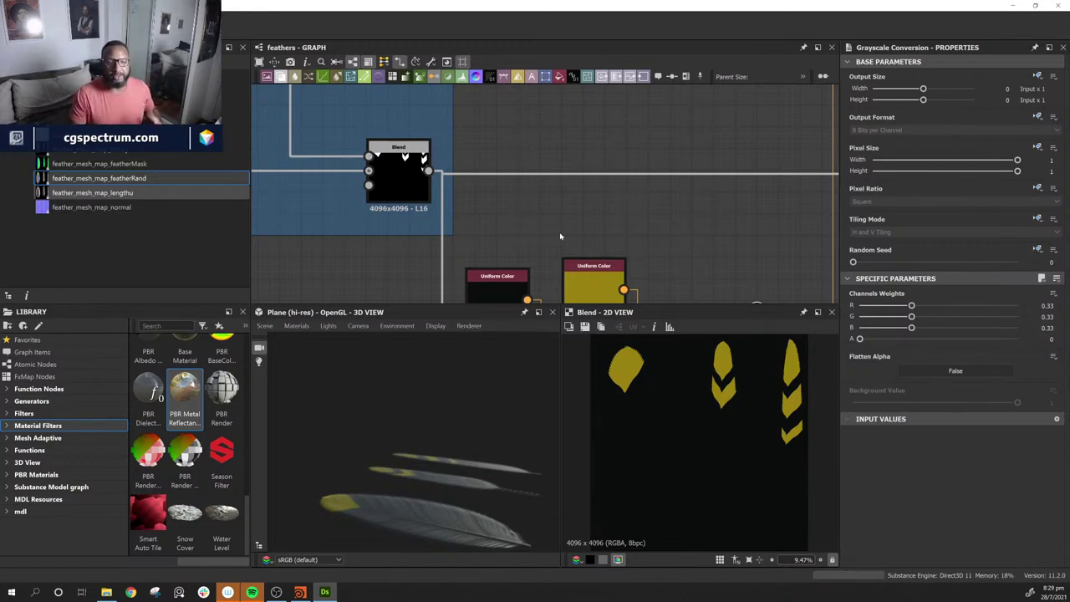
middle_click_drag(788, 264, 569, 67)
middle_click_drag(684, 163, 629, 208)
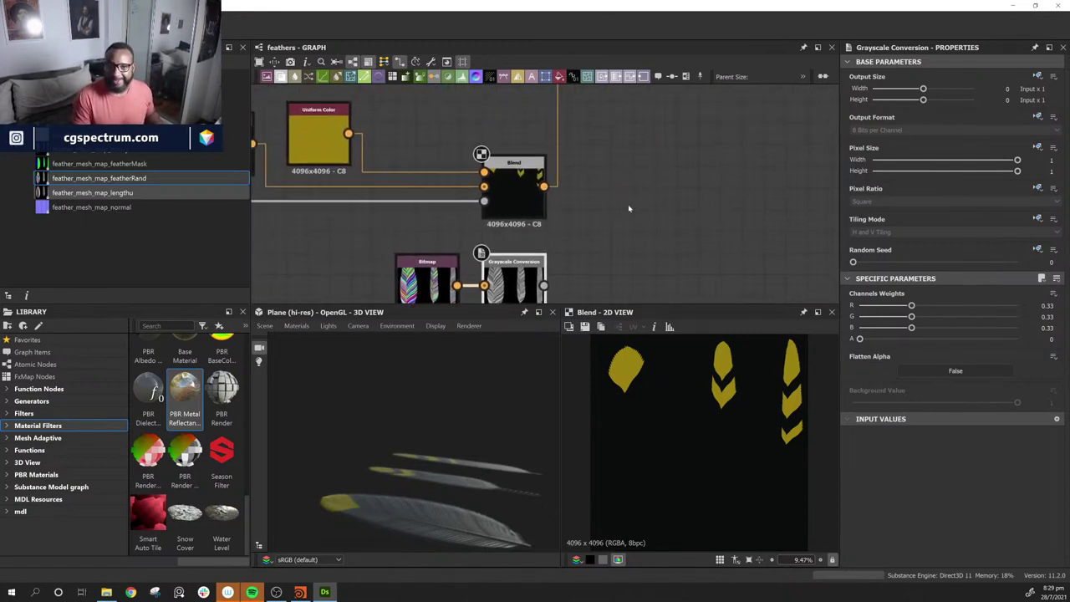
key("space")
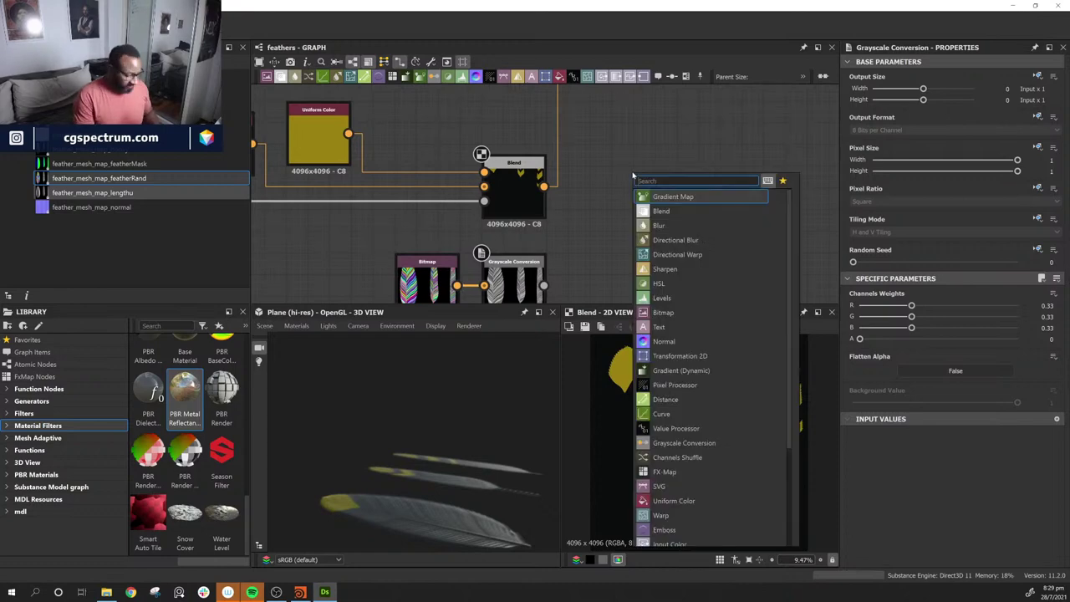
type("hsv")
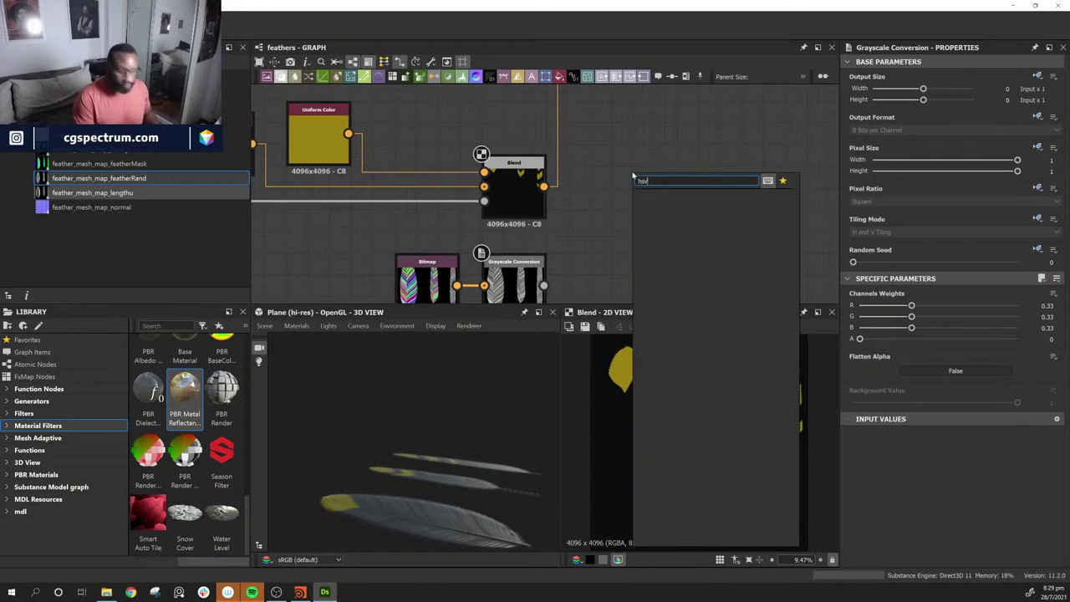
key("BackSpace")
key("BackSpace")
key("BackSpace")
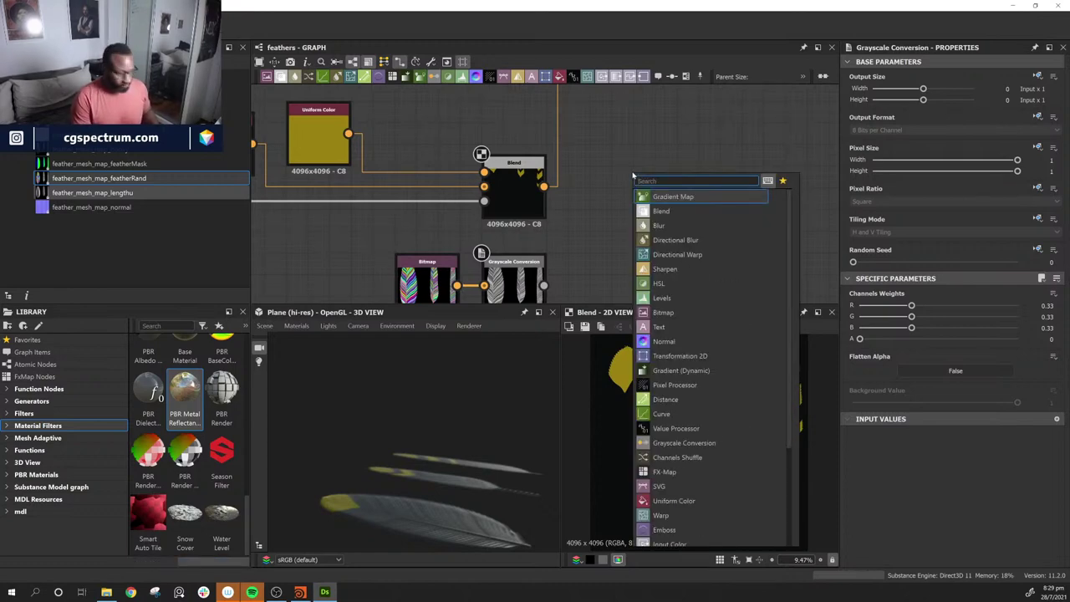
type("h")
key("Return")
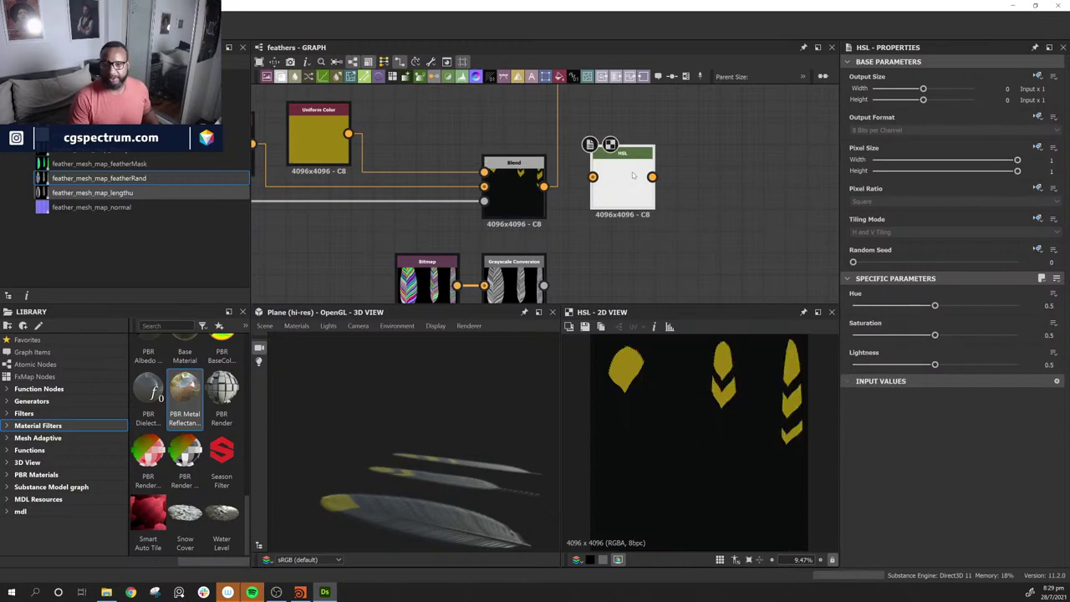
left_click_drag(544, 185, 636, 155)
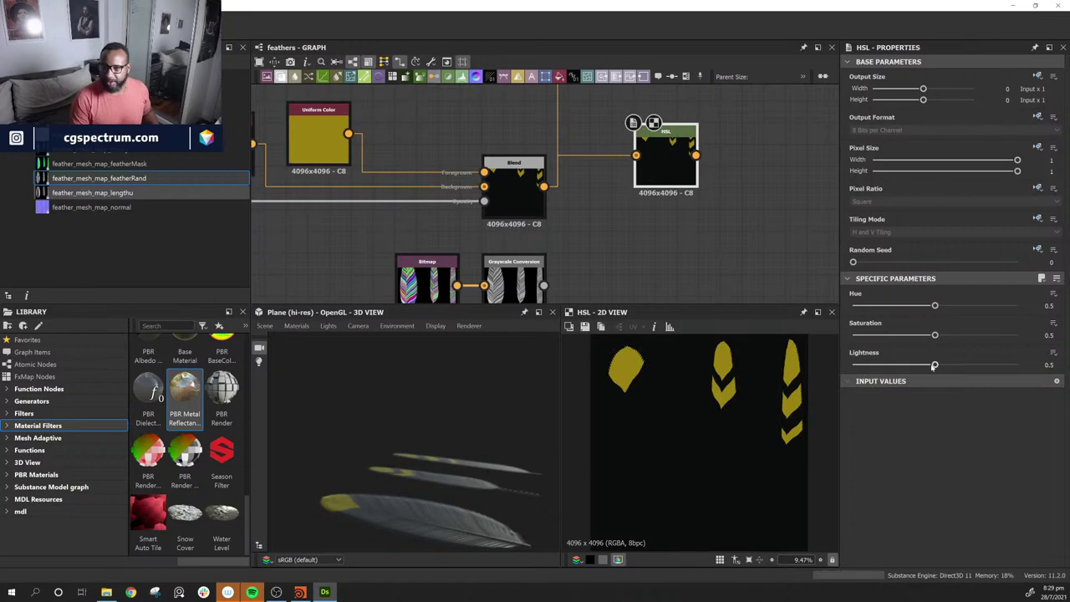
Step: Set the HSL node's saturation to 0.48 and lightness to 0.64
left_click_drag(968, 369, 971, 365)
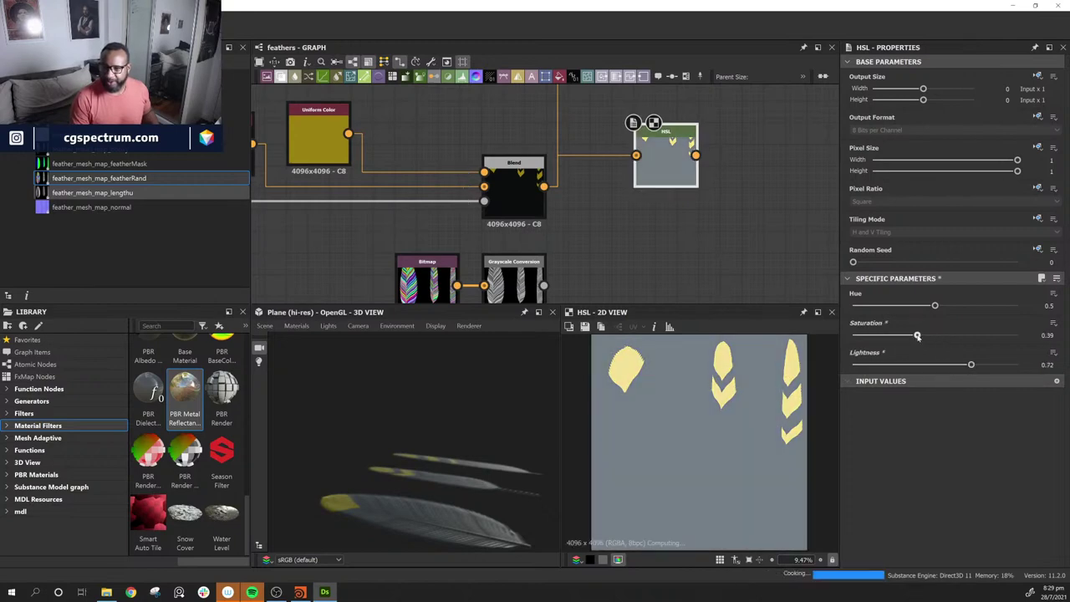
left_click_drag(918, 336, 957, 366)
middle_click_drag(738, 222, 645, 221)
left_click_drag(515, 156, 541, 149)
key("f")
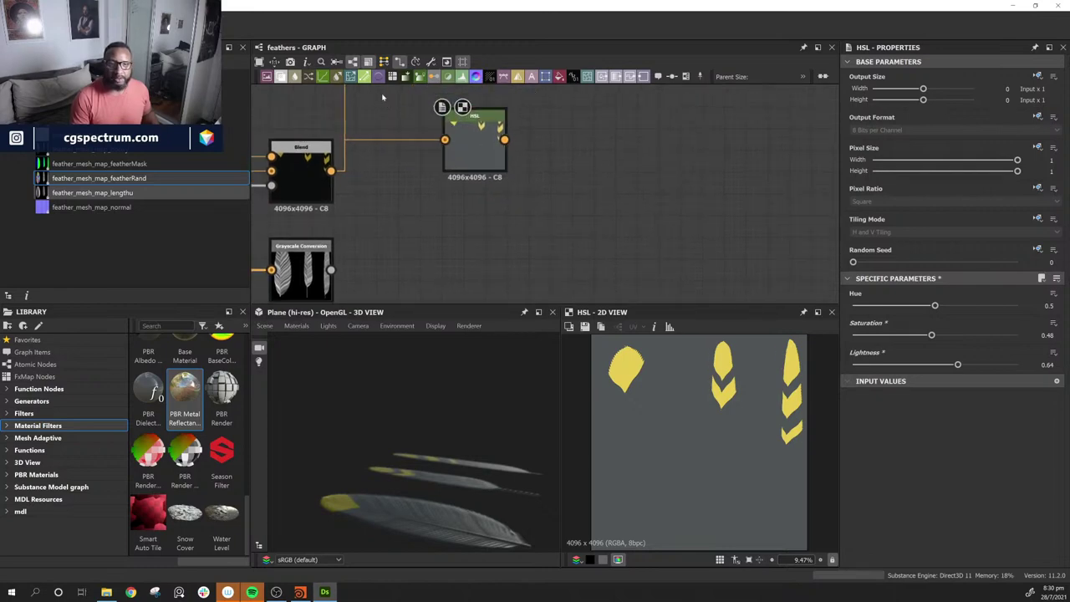
Step: Blend the HSL result over the base colour using the featherRand Grayscale Conversion as mask, with the new Blend's opacity at 0.35
left_click(281, 77)
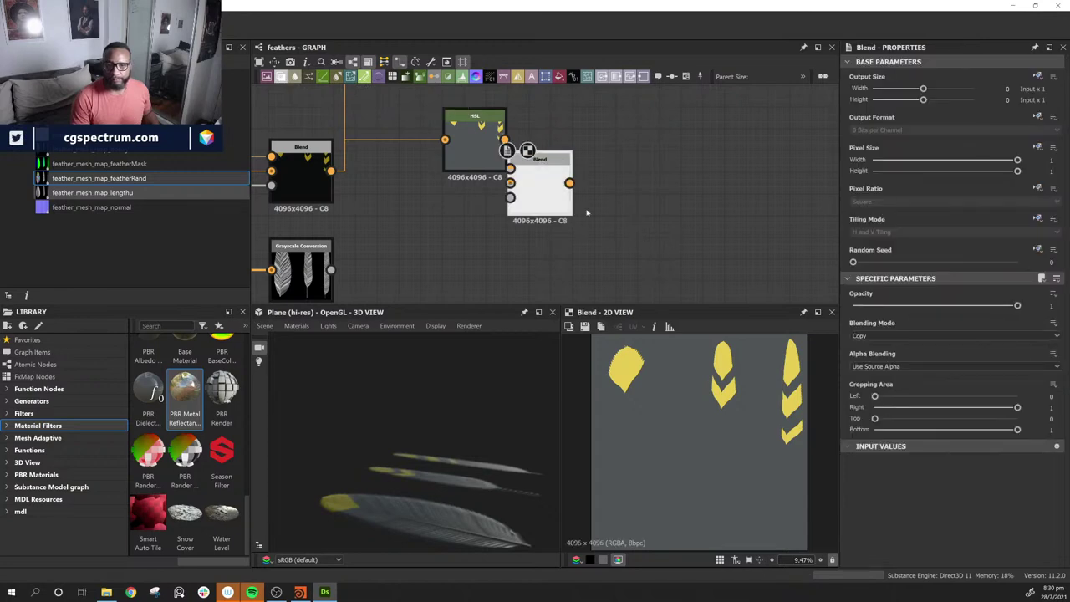
left_click_drag(529, 155, 585, 177)
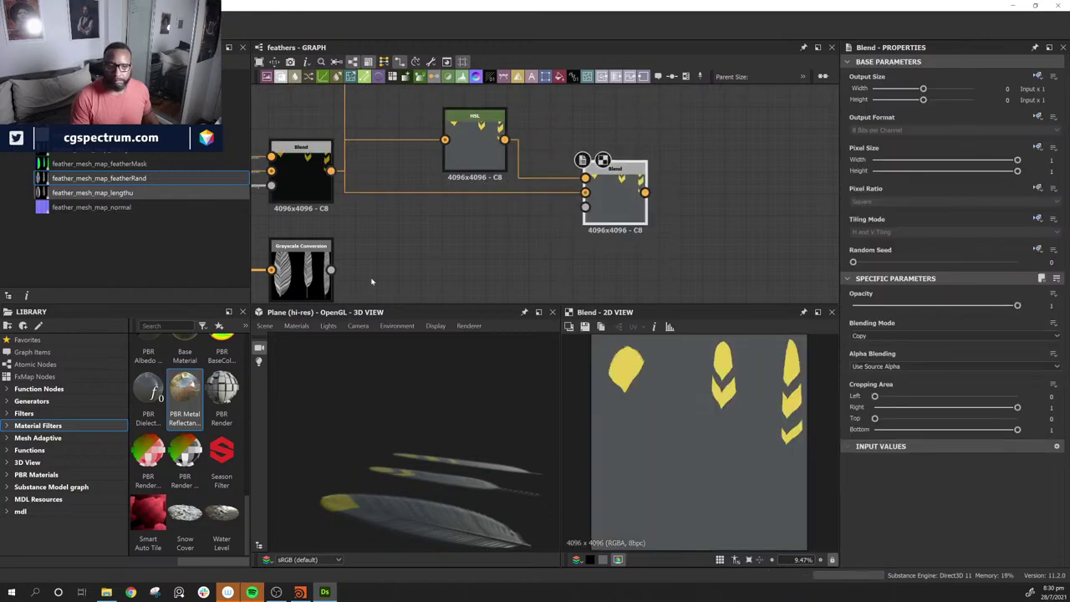
left_click_drag(332, 269, 585, 207)
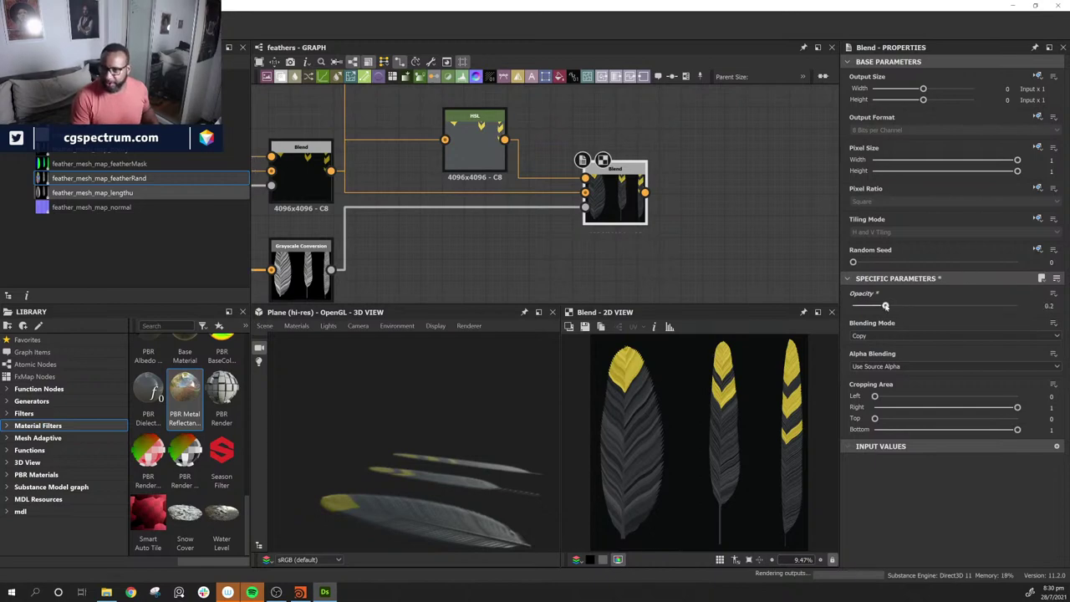
left_click_drag(942, 308, 842, 306)
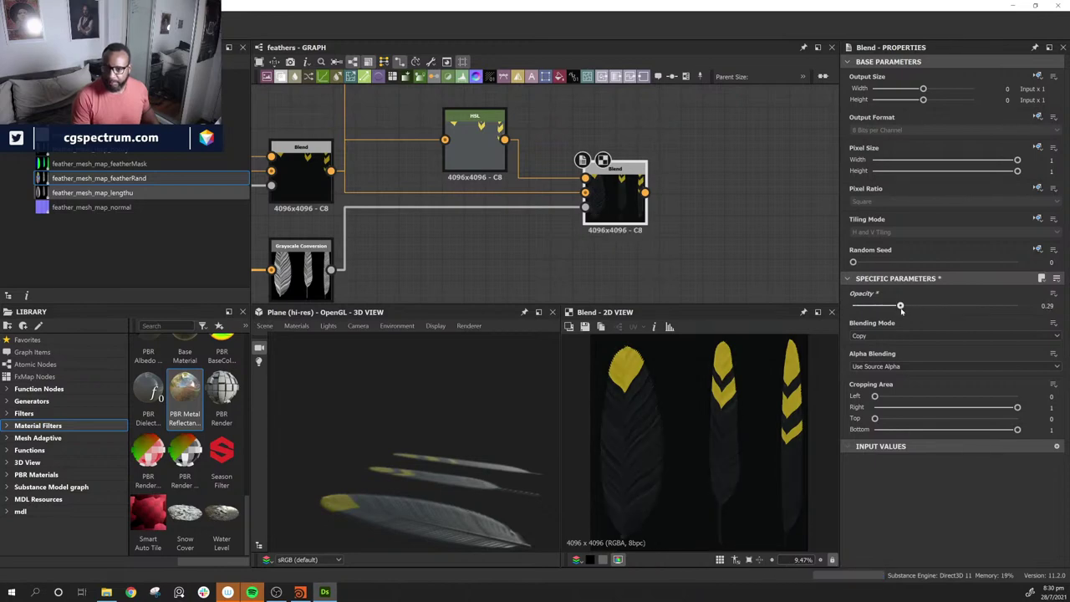
Step: Move the METAL and Roughness frames farther from the Base Material node to free space in the graph
middle_click_drag(727, 192, 525, 253)
scroll(553, 219, "down", 6)
middle_click_drag(544, 206, 771, 251)
scroll(771, 251, "down", 3)
scroll(568, 247, "down", 2)
scroll(476, 219, "up", 3)
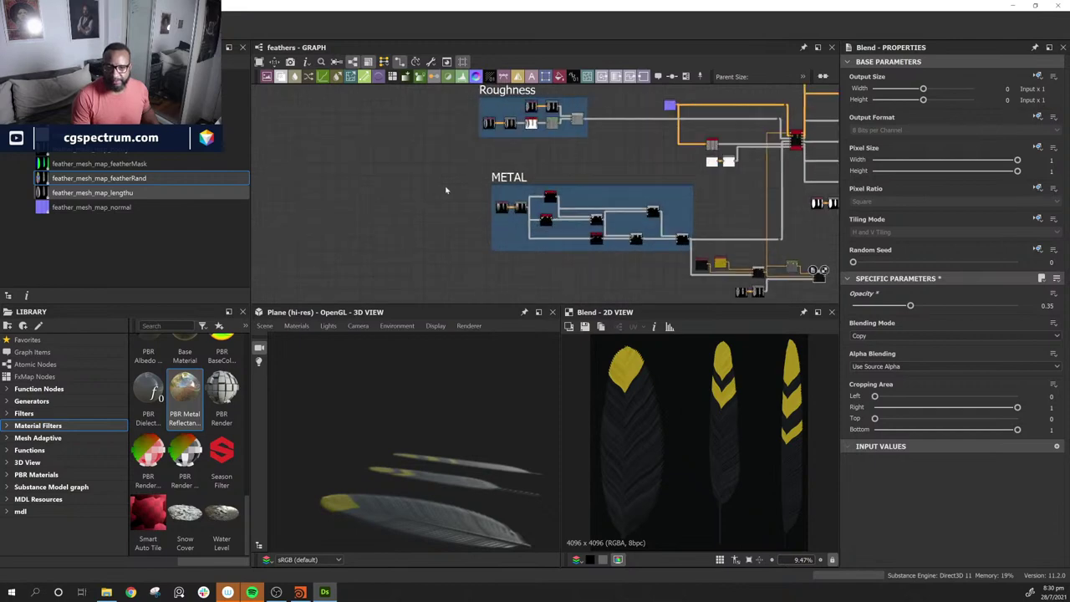
left_click(535, 96)
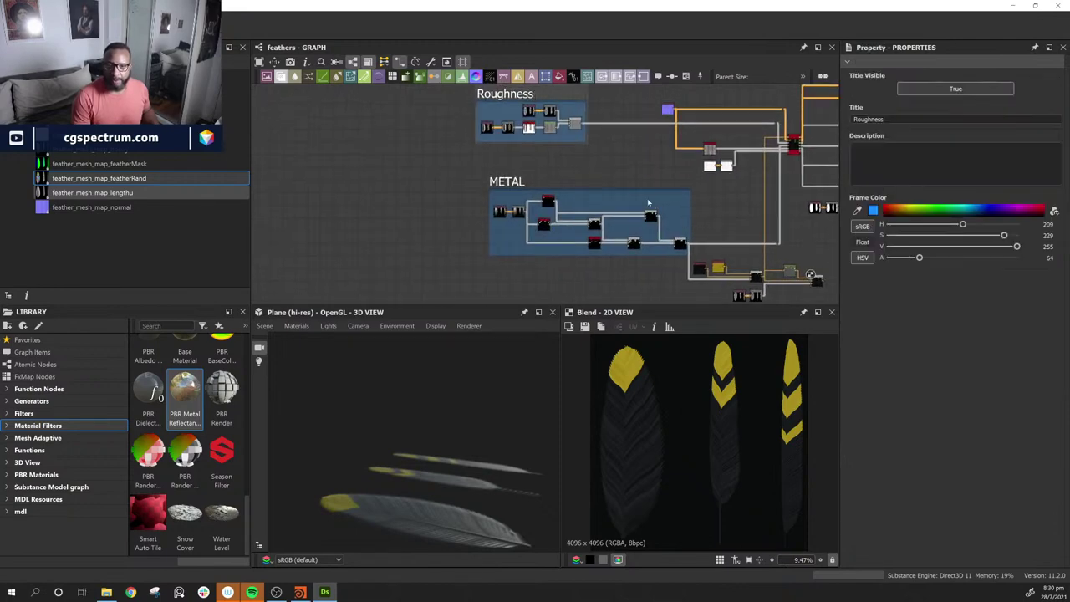
left_click_drag(635, 181, 469, 184)
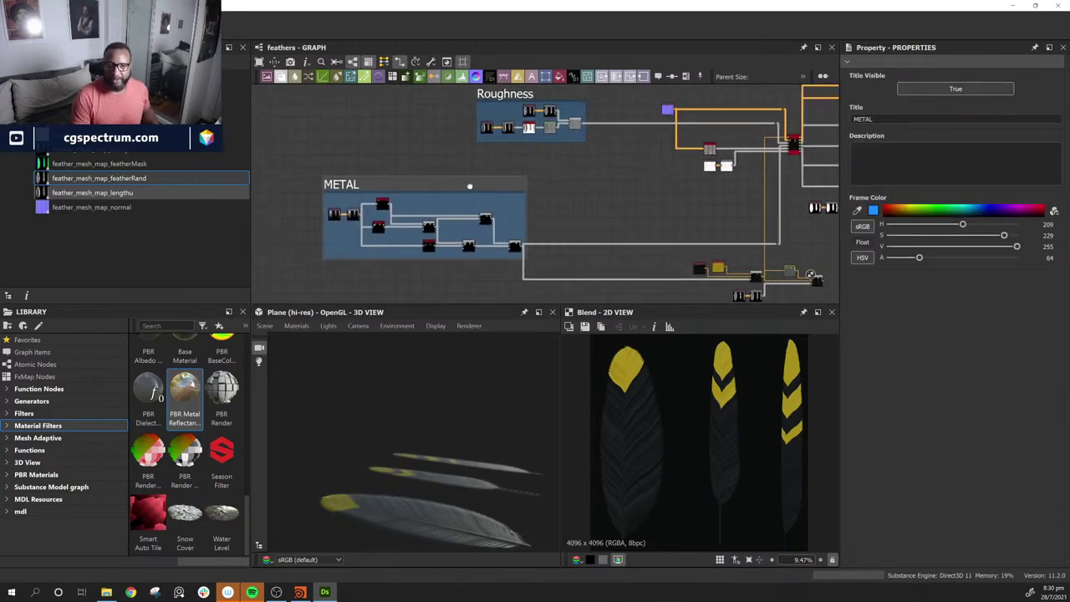
middle_click_drag(573, 126, 588, 157)
left_click_drag(583, 118, 420, 132)
Step: Connect the new Blend's output to the Base Material node's base color input and check the feathers in 3D
middle_click_drag(425, 147, 390, 40)
left_click_drag(615, 263, 644, 218)
middle_click_drag(722, 204, 575, 281)
scroll(548, 240, "up", 1)
scroll(497, 283, "up", 4)
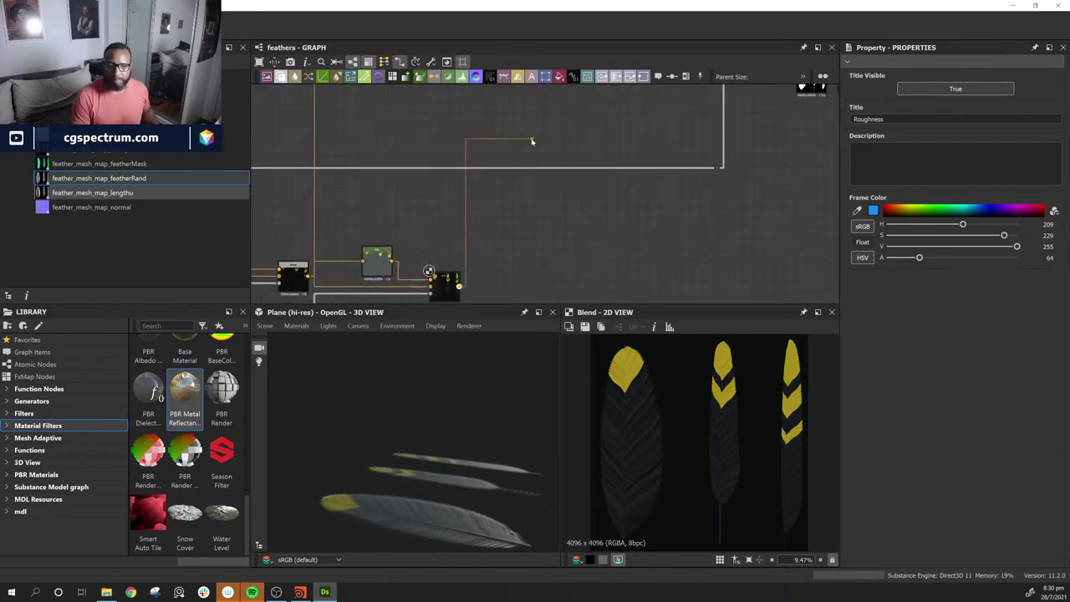
scroll(532, 141, "down", 5)
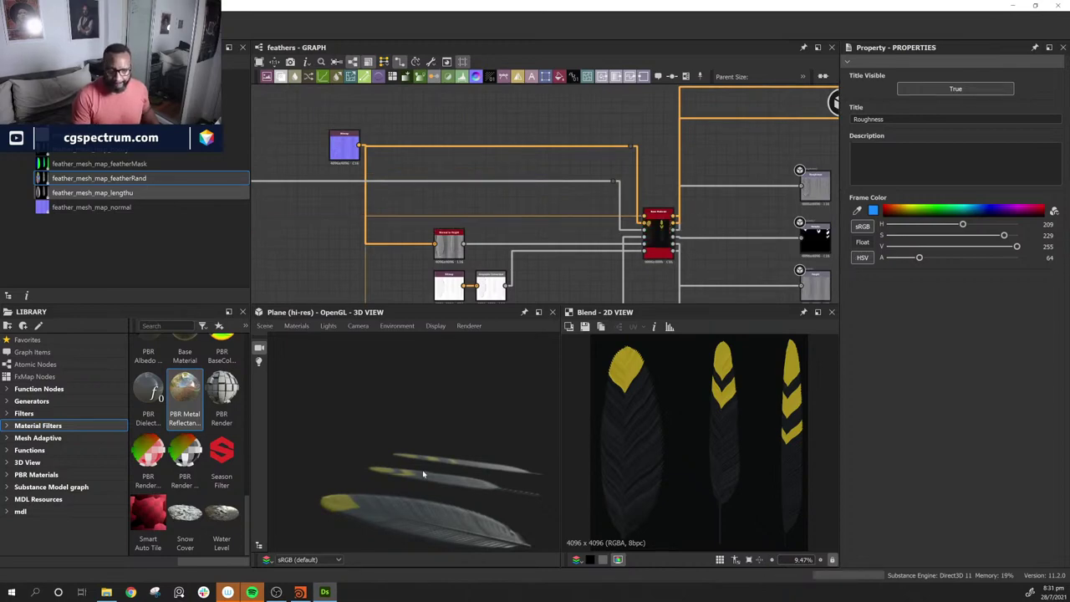
left_click_drag(490, 452, 424, 511)
middle_click_drag(362, 480, 411, 406)
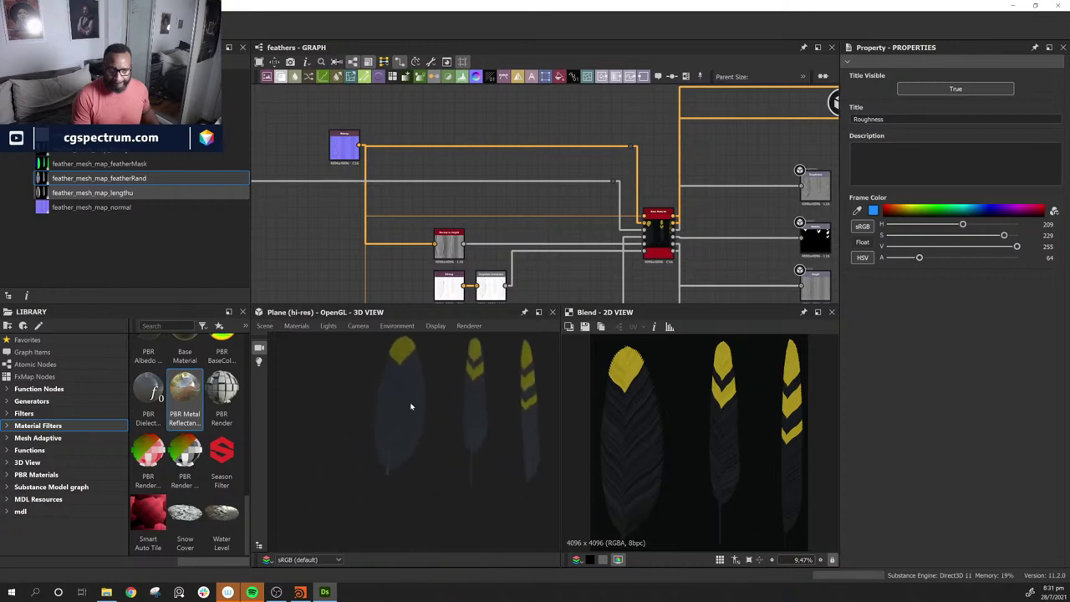
right_click_drag(410, 406, 569, 471)
middle_click_drag(361, 386, 362, 463)
left_click_drag(361, 464, 410, 414, "alt")
Step: Switch the 3D preview mesh to Cylinder and inspect the feathers on it from different angles
left_click(266, 326)
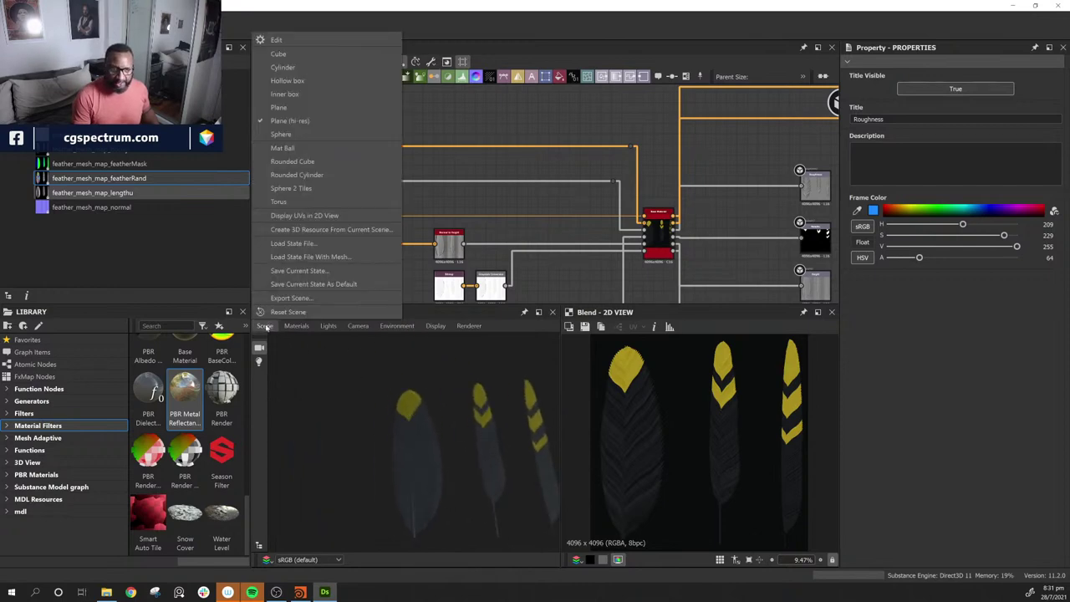
mouse_move(296, 326)
left_click(265, 326)
left_click(265, 326)
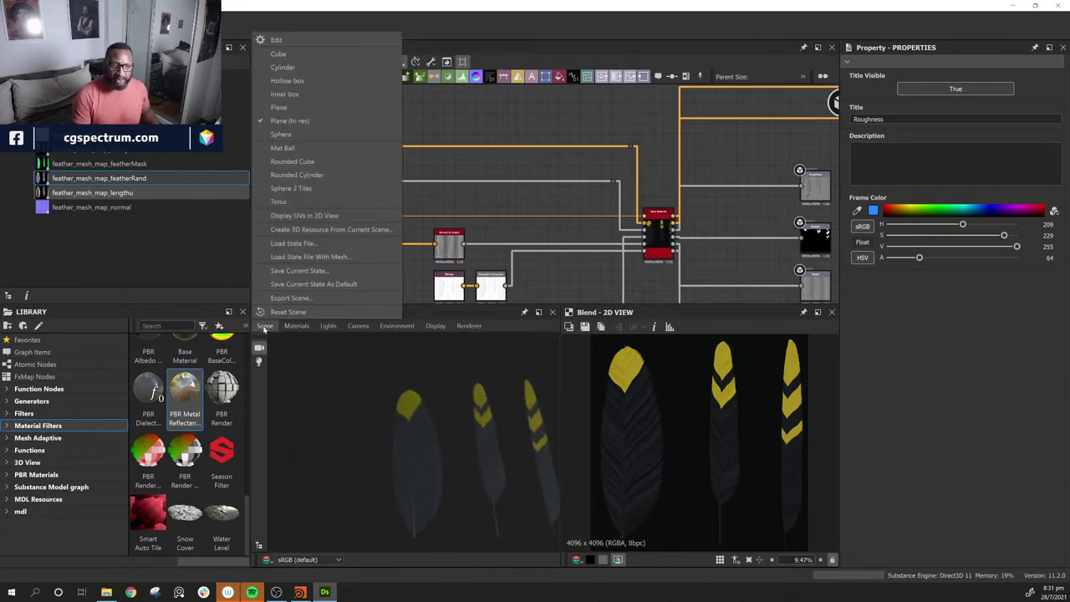
mouse_move(259, 328)
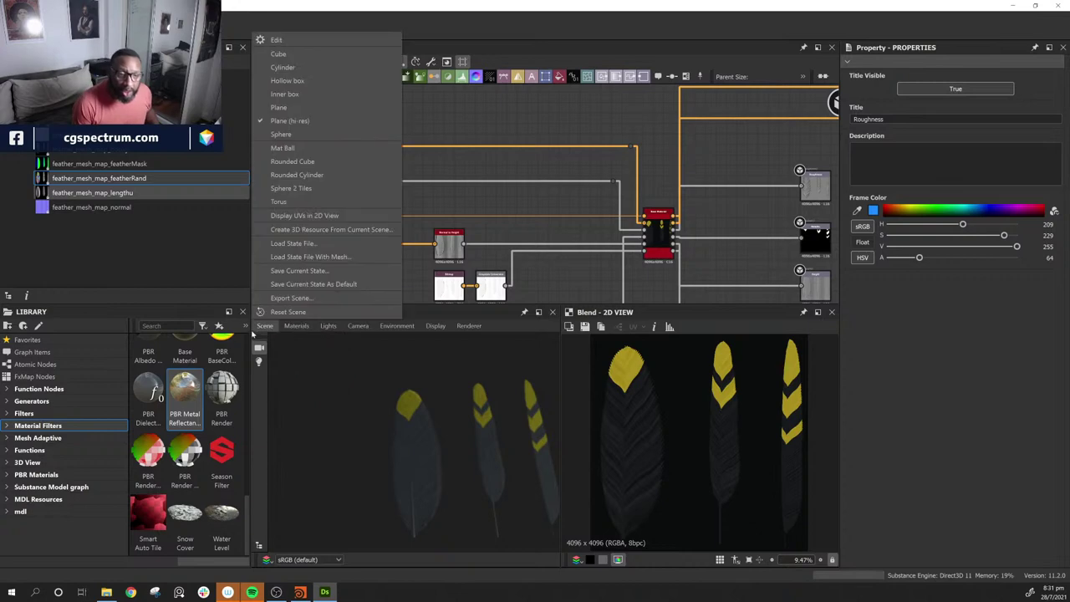
left_click(284, 67)
left_click_drag(513, 469, 607, 452)
left_click_drag(478, 411, 548, 448)
left_click_drag(458, 454, 437, 425)
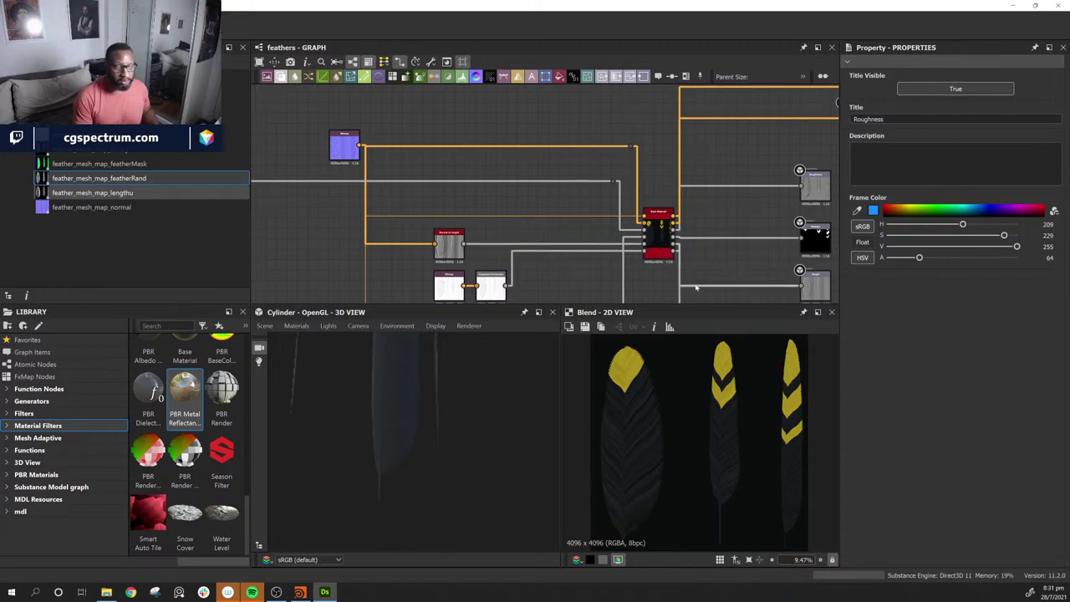
Step: Enclose the base colour nodes, from the dark and yellow colours to the final Blend, in a new frame
scroll(696, 288, "down", 3)
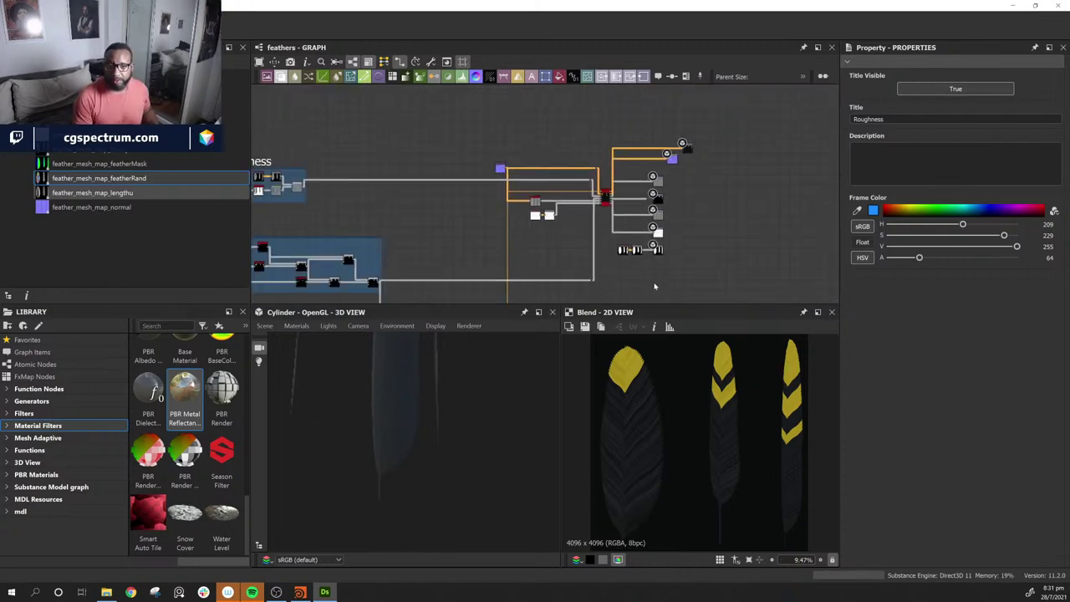
middle_click_drag(656, 286, 762, 140)
scroll(521, 239, "up", 3)
middle_click_drag(530, 231, 514, 251)
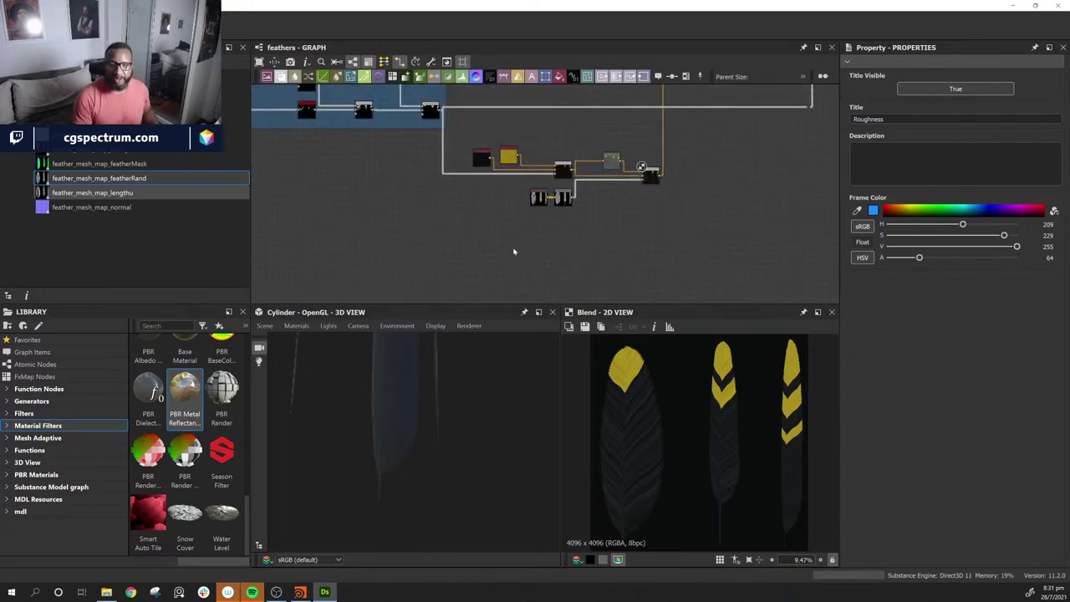
left_click_drag(420, 253, 713, 144)
middle_click_drag(734, 187, 727, 212)
left_click_drag(604, 189, 600, 222)
left_click(685, 77)
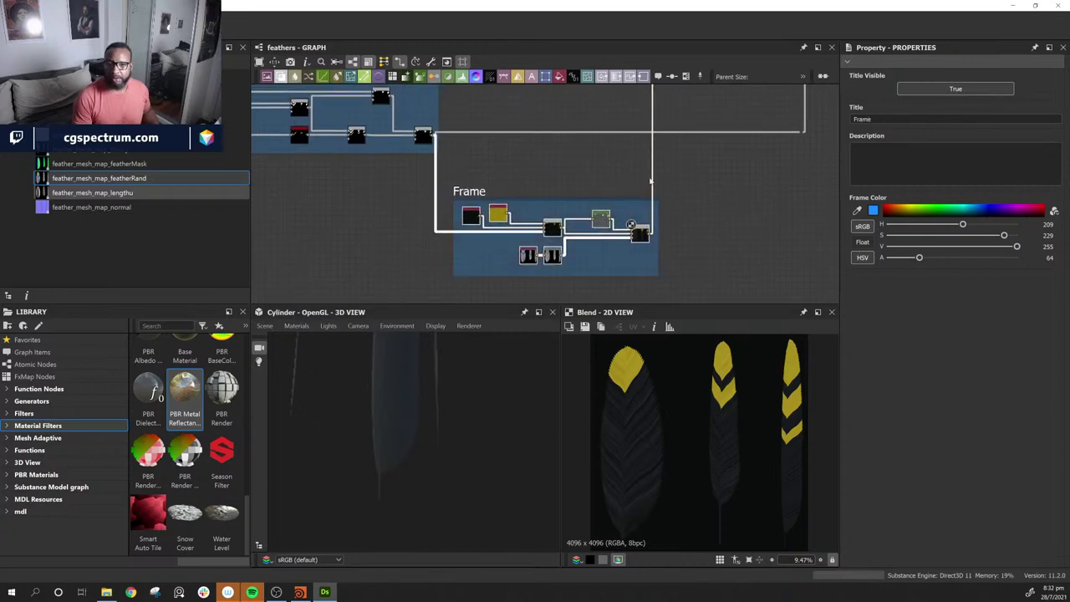
Step: Title the new frame around the base colour nodes "baseColor"
left_click(495, 198)
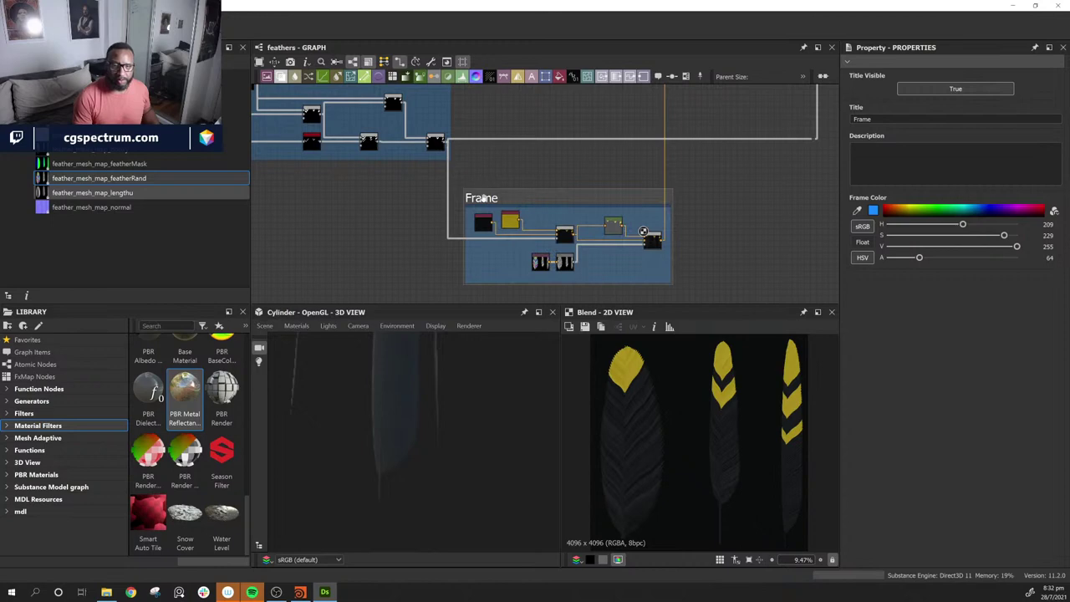
left_click_drag(881, 118, 823, 119)
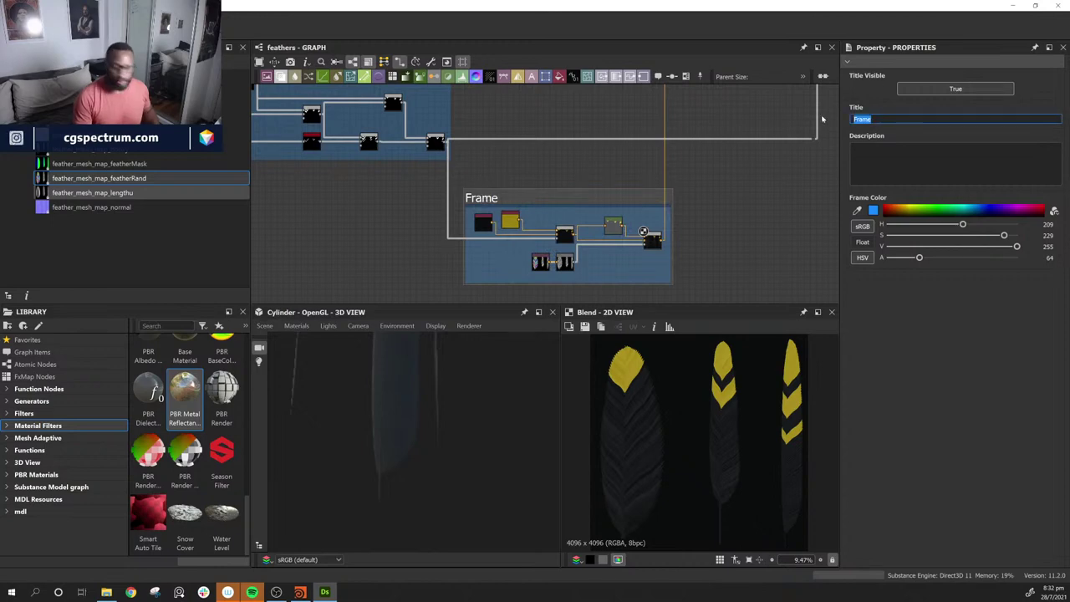
type("B")
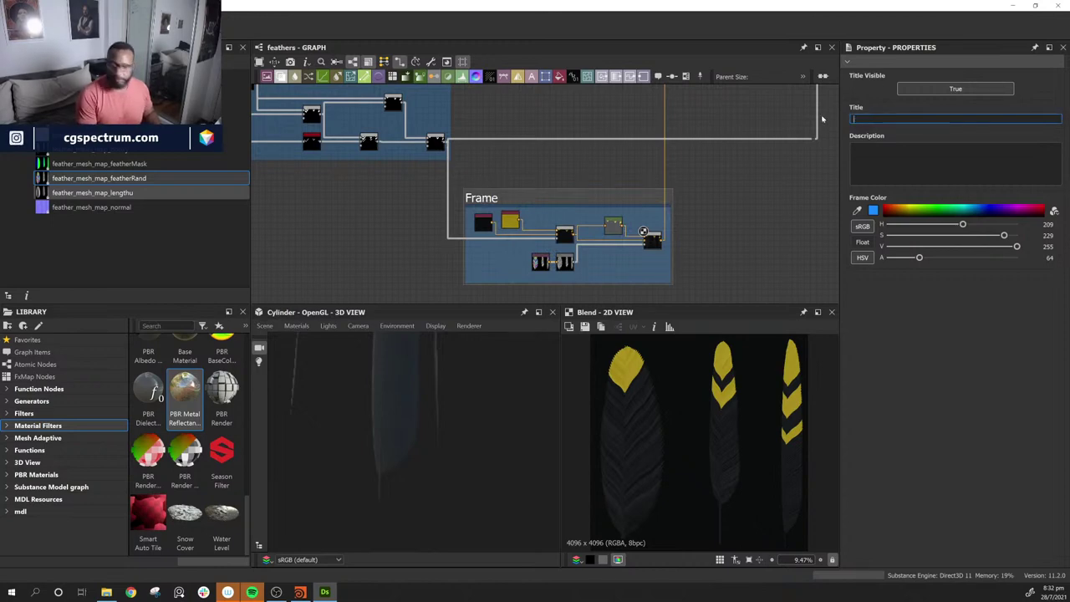
type("base")
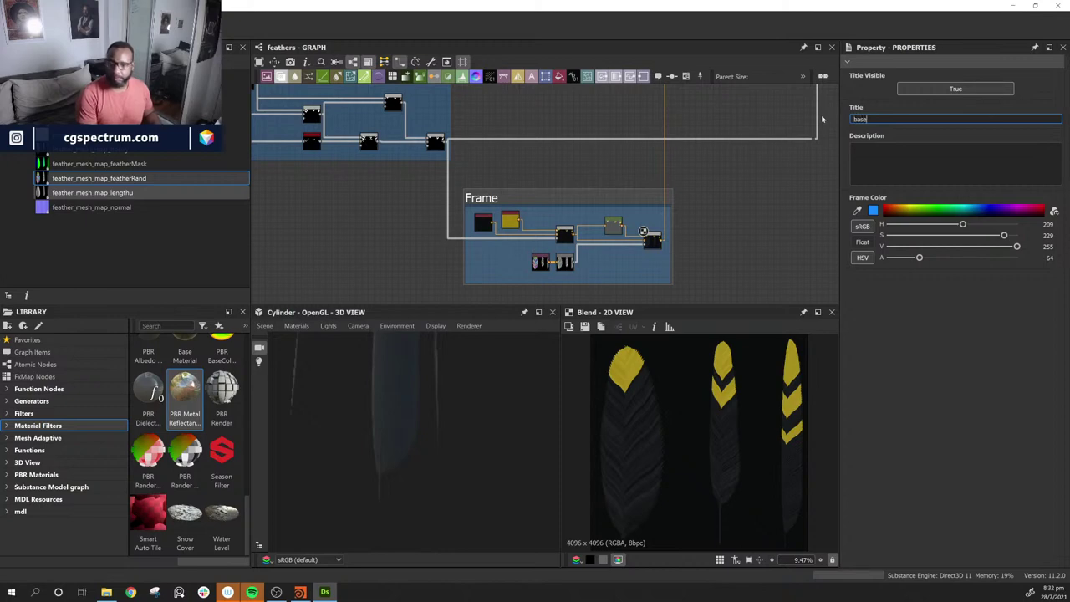
type("Color")
key("Return")
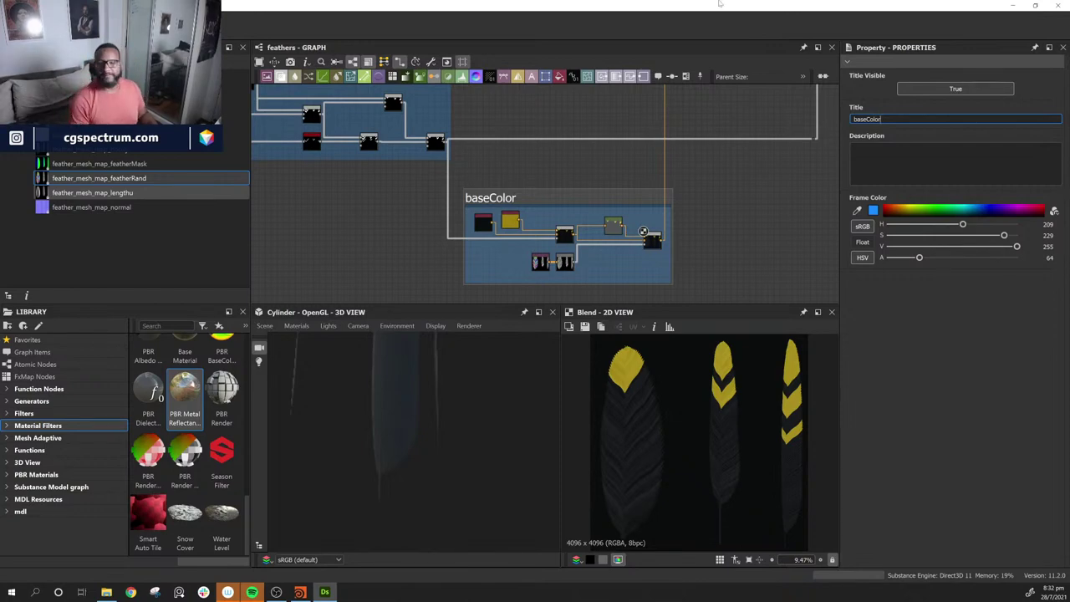
Step: Move the normal and base color output nodes into line with the other outputs of the Base Material node
middle_click_drag(761, 159, 659, 240)
scroll(685, 251, "down", 3)
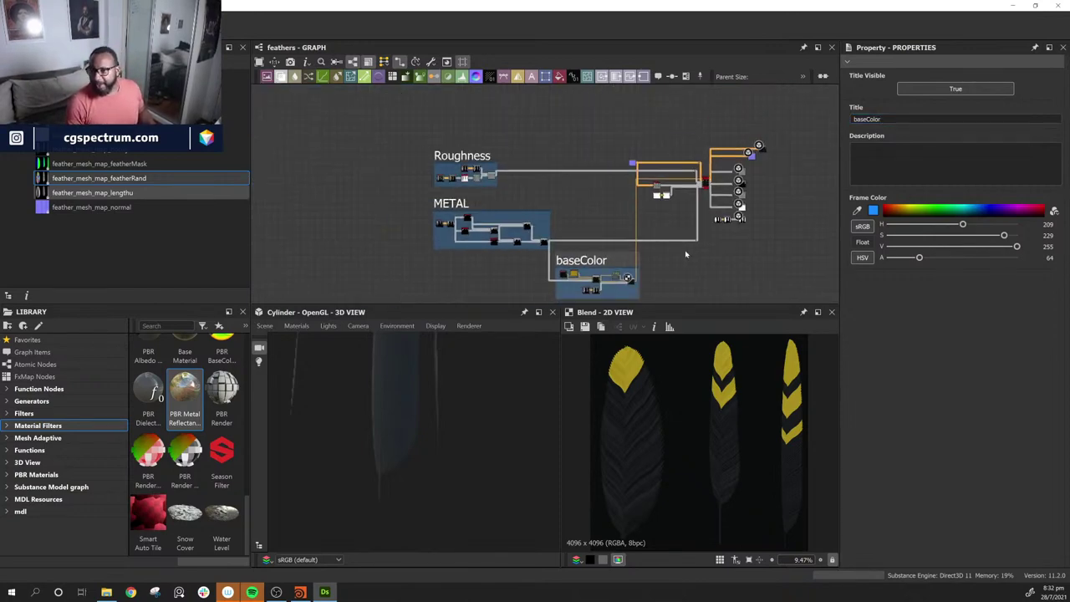
scroll(752, 188, "up", 4)
scroll(730, 199, "up", 3)
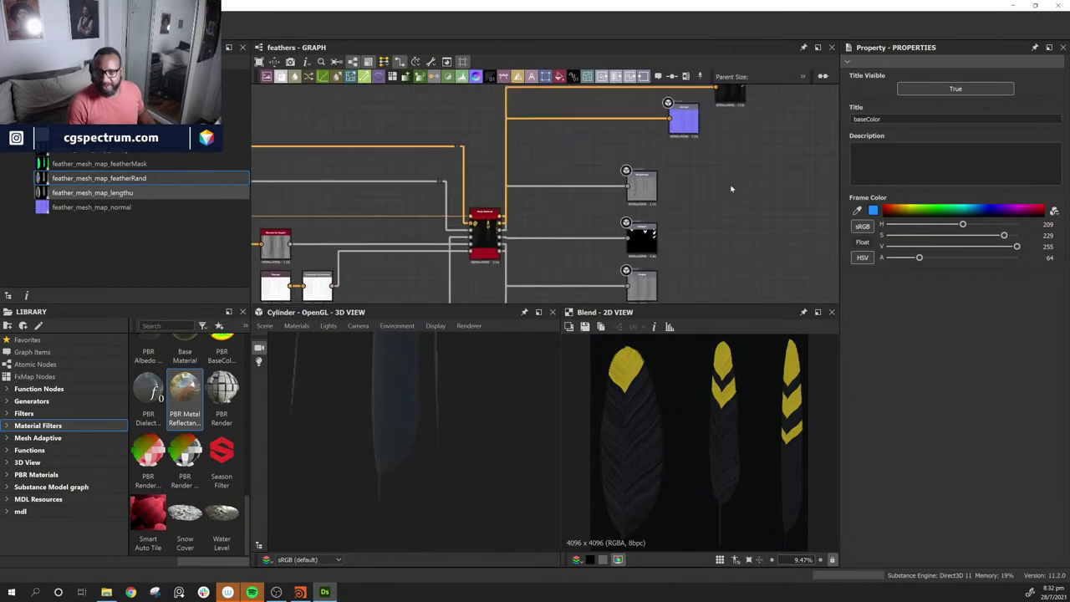
left_click_drag(690, 123, 651, 143)
middle_click_drag(650, 143, 668, 195)
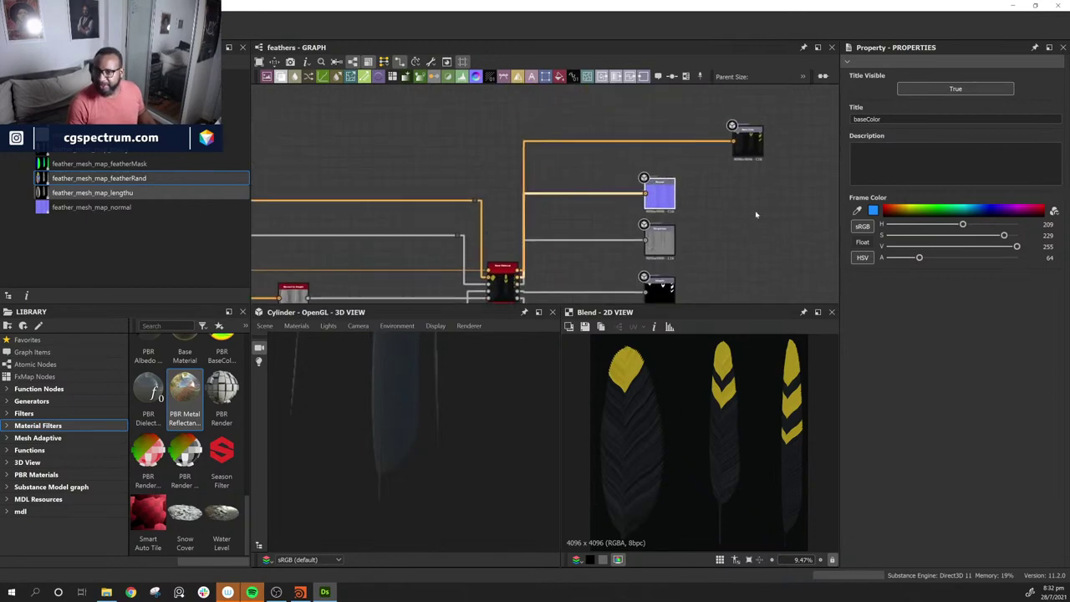
left_click_drag(757, 154, 670, 150)
middle_click_drag(684, 190, 738, 77)
scroll(750, 265, "down", 2)
middle_click_drag(761, 268, 589, 212)
middle_click_drag(678, 216, 749, 186)
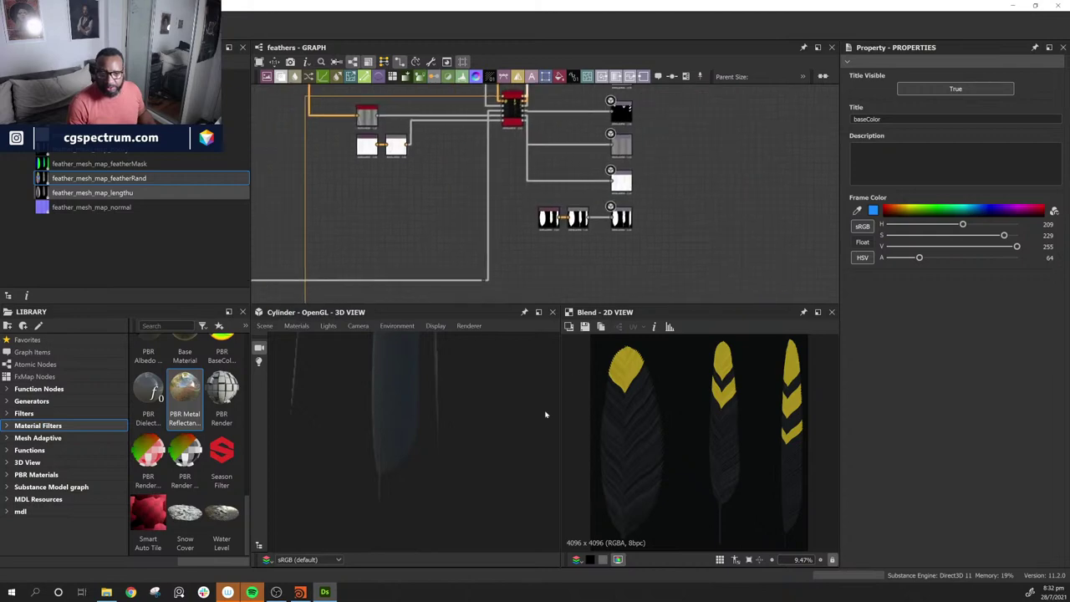
Step: Switch the 3D view's renderer to Iray and inspect the feathers on the cylinder from different angles
left_click_drag(337, 413, 419, 410)
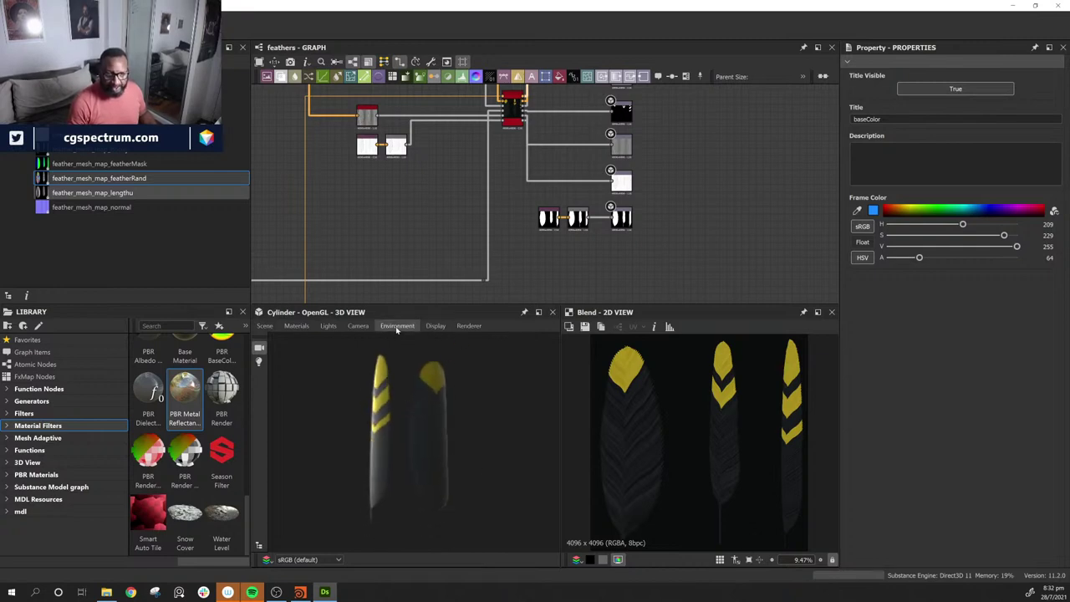
left_click(470, 326)
left_click(477, 368)
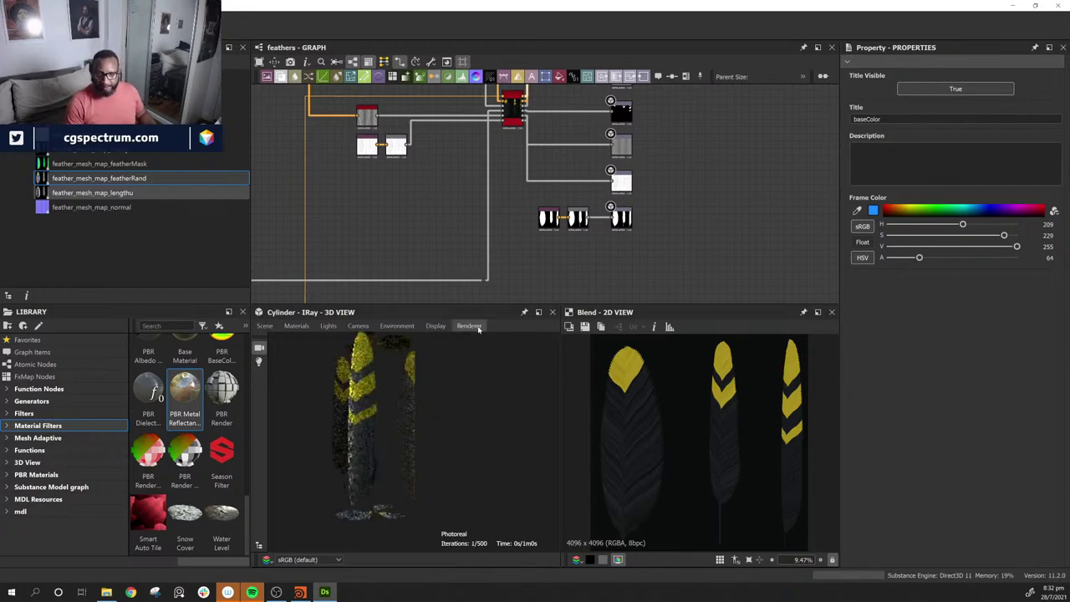
left_click_drag(406, 436, 493, 444)
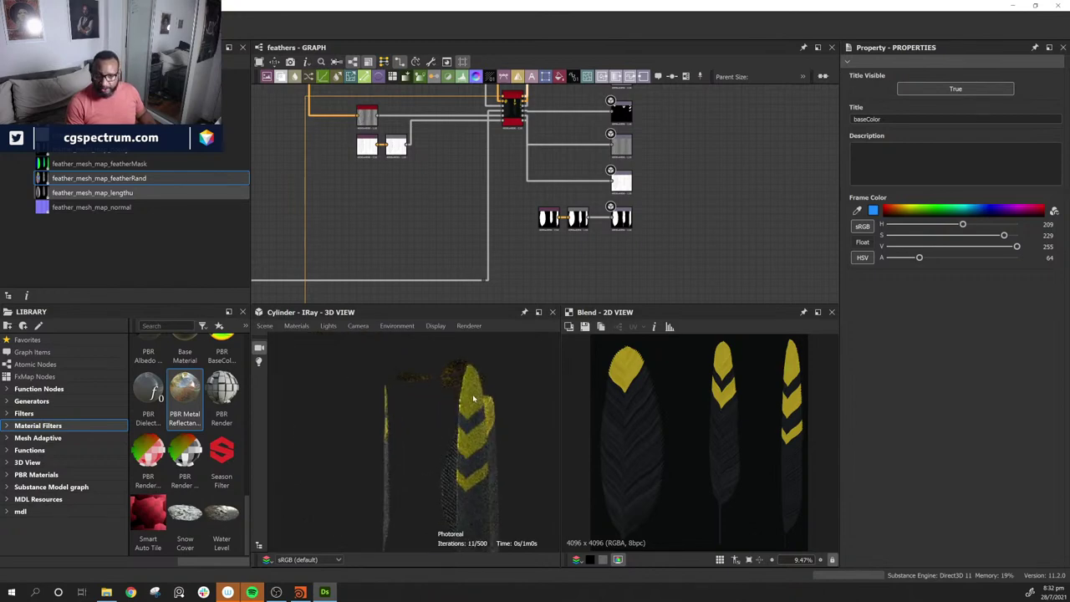
left_click_drag(476, 398, 544, 468)
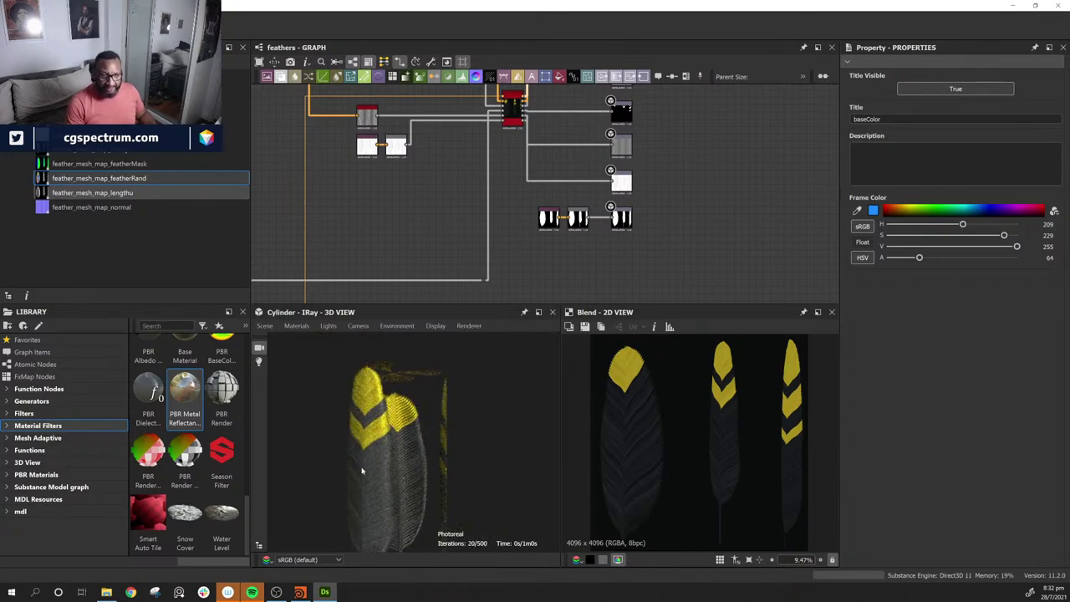
left_click_drag(362, 472, 381, 400)
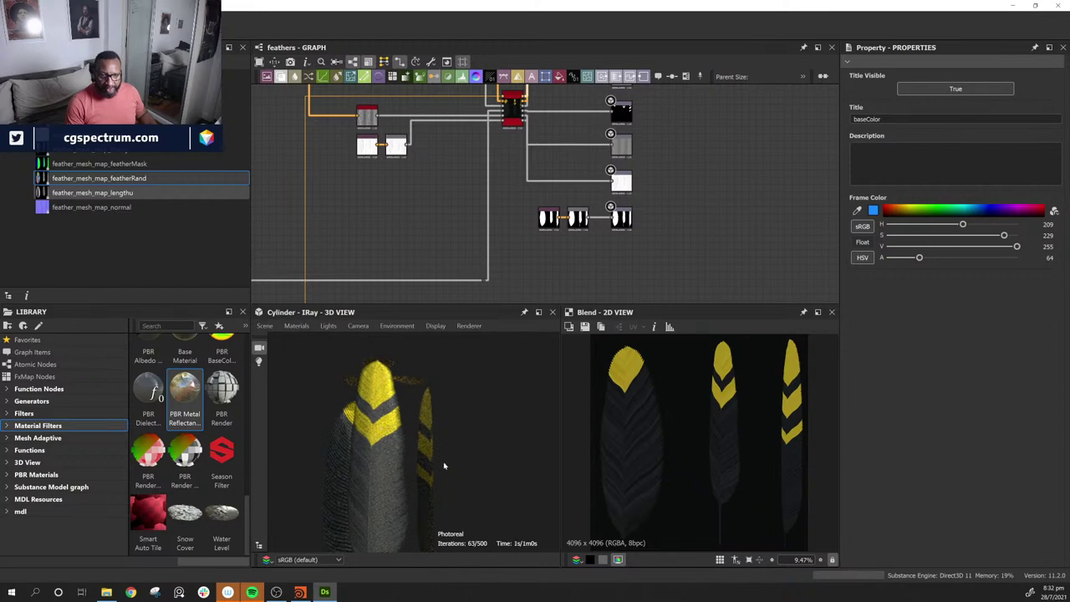
left_click_drag(464, 473, 425, 454)
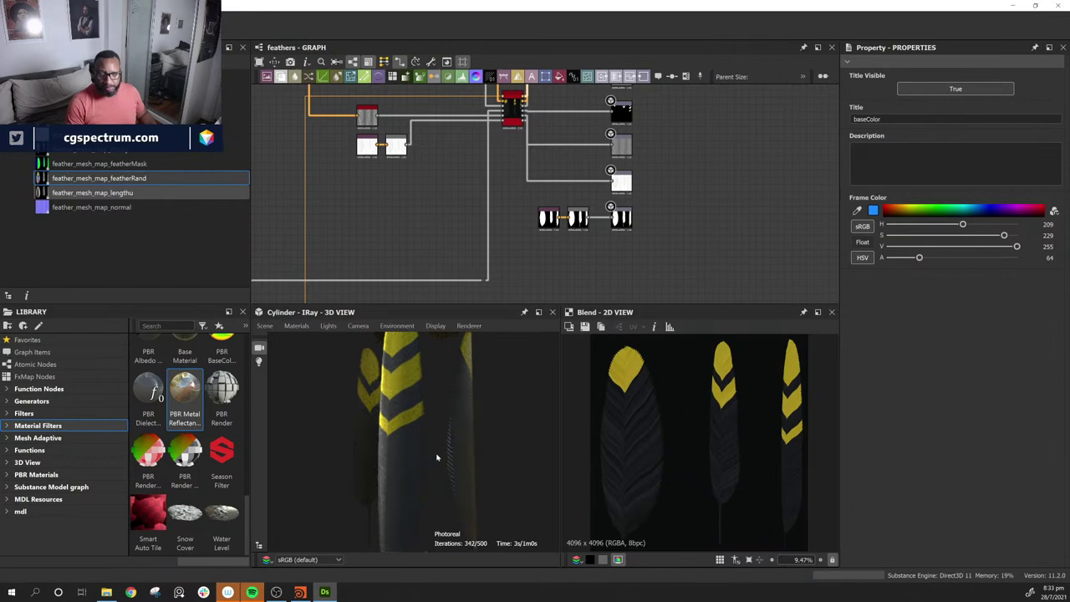
left_click_drag(436, 457, 410, 434)
Step: Switch the 3D preview mesh to Rounded Cube and orbit around it to inspect the feathers
left_click(264, 325)
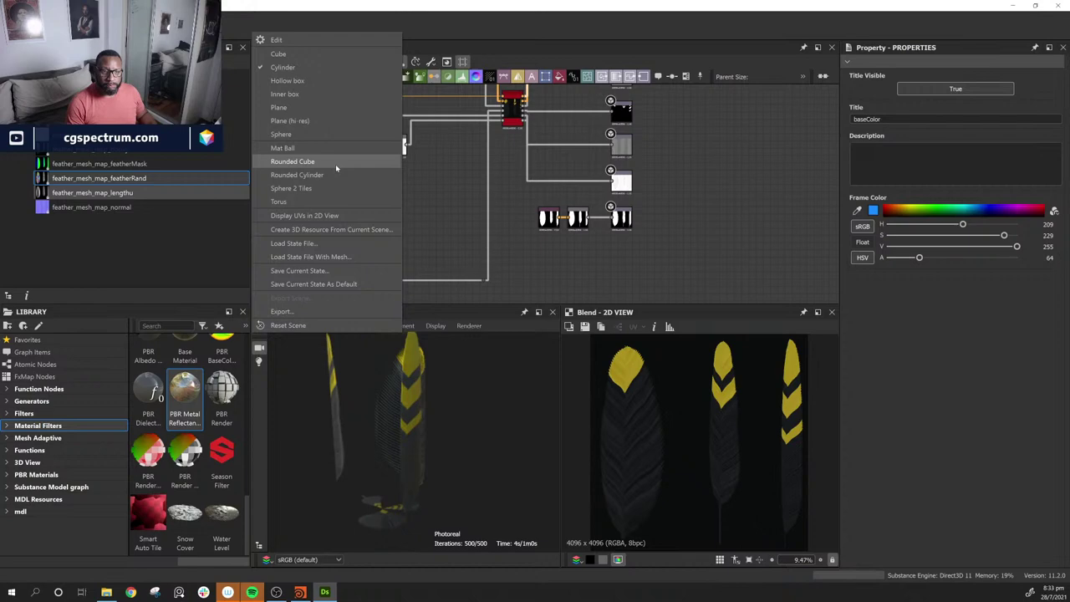
left_click(336, 164)
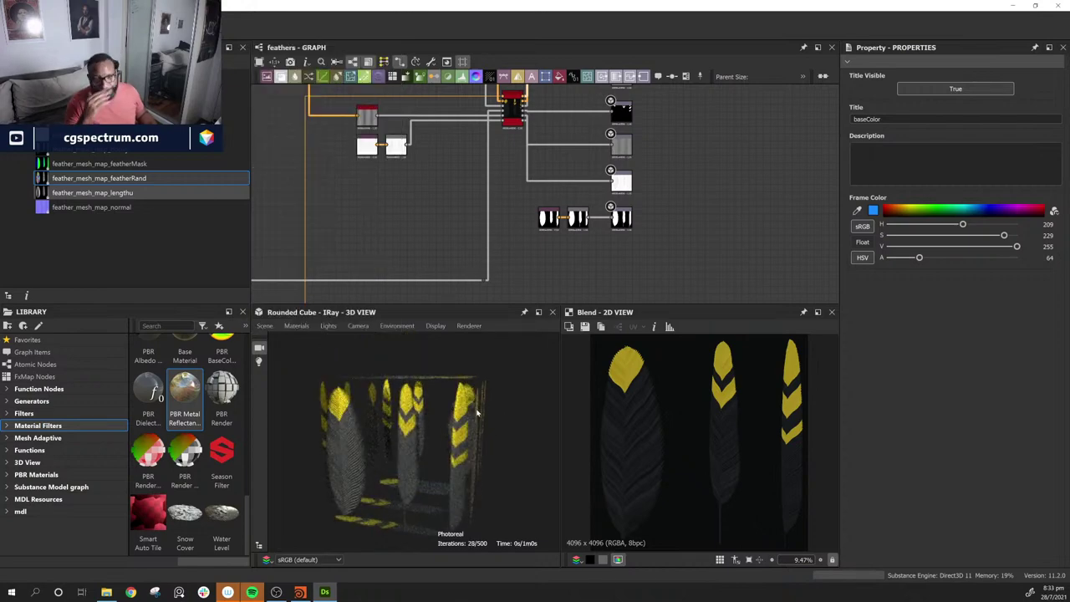
left_click_drag(488, 423, 398, 433)
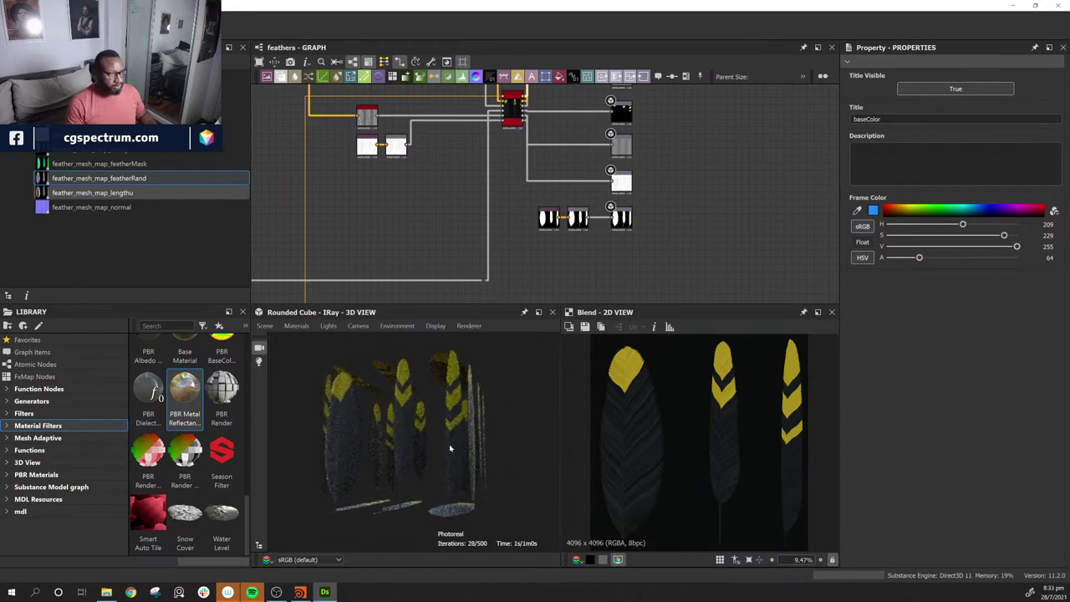
left_click_drag(470, 415, 514, 500)
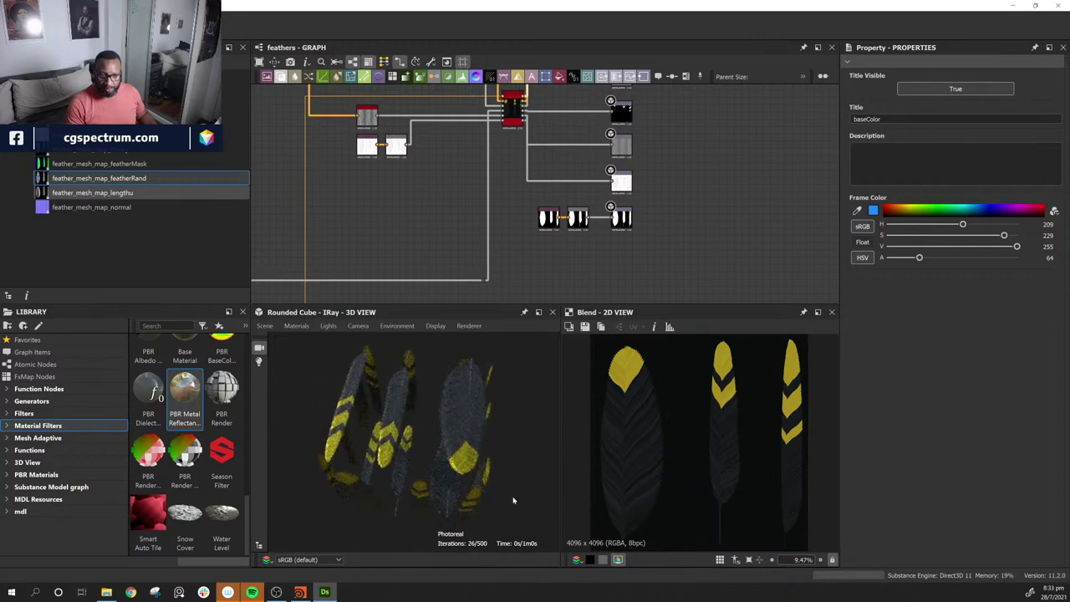
left_click_drag(513, 500, 479, 455)
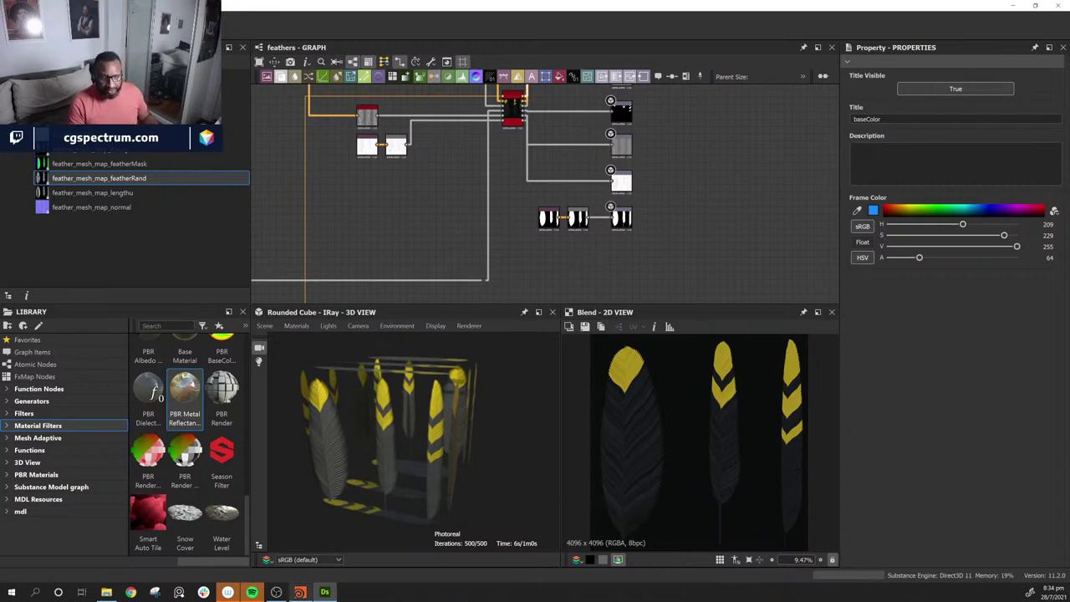
Step: Switch to Houdini and display the wing geometry at the merge5 node instead of the quickmaterial1 output
left_click(300, 592)
middle_click_drag(825, 441, 781, 343)
middle_click_drag(895, 463, 899, 362)
scroll(888, 396, "up", 6)
middle_click_drag(788, 380, 953, 489)
middle_click_drag(929, 394, 839, 405)
scroll(838, 404, "down", 2)
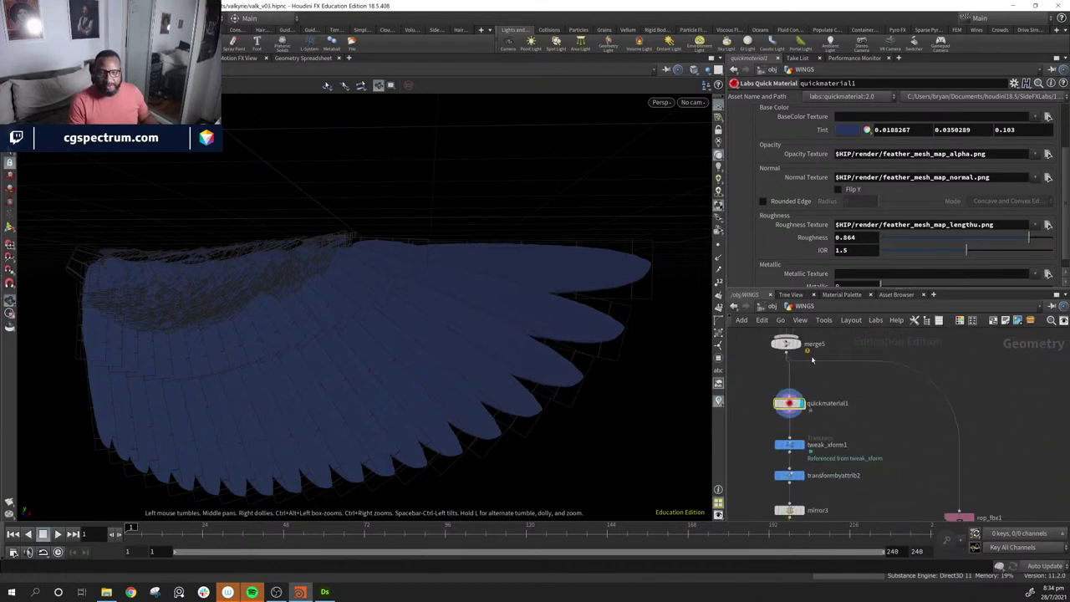
left_click(797, 344)
left_click(787, 344)
left_click_drag(394, 334, 485, 355, "alt")
Step: Select the rop_fbx1 node in the WINGS network to show its FBX export settings
middle_click_drag(961, 471, 920, 355)
left_click(918, 402)
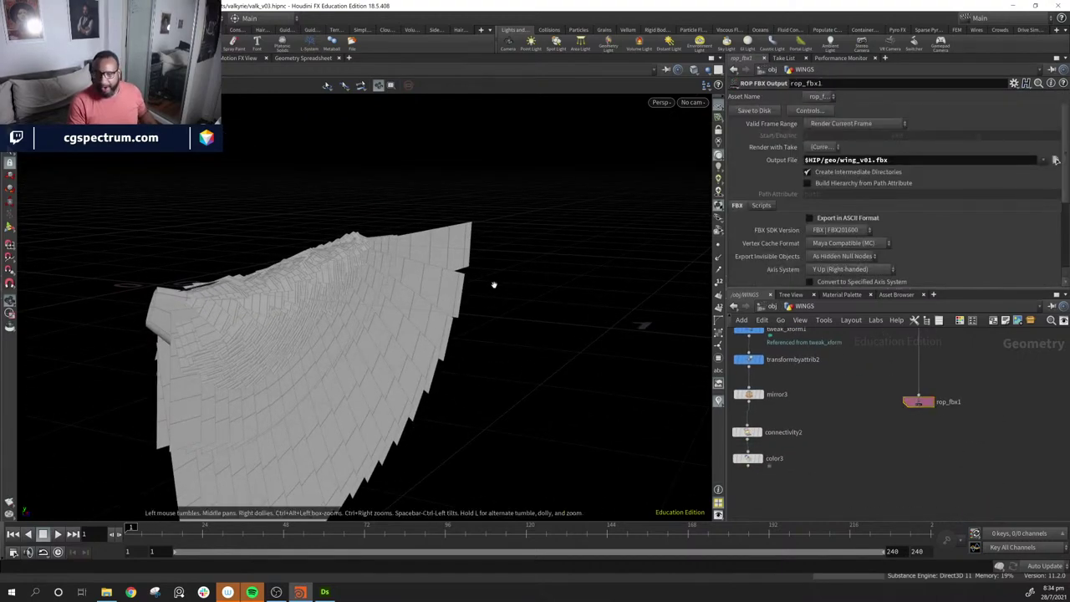
left_click_drag(494, 284, 449, 218, "alt")
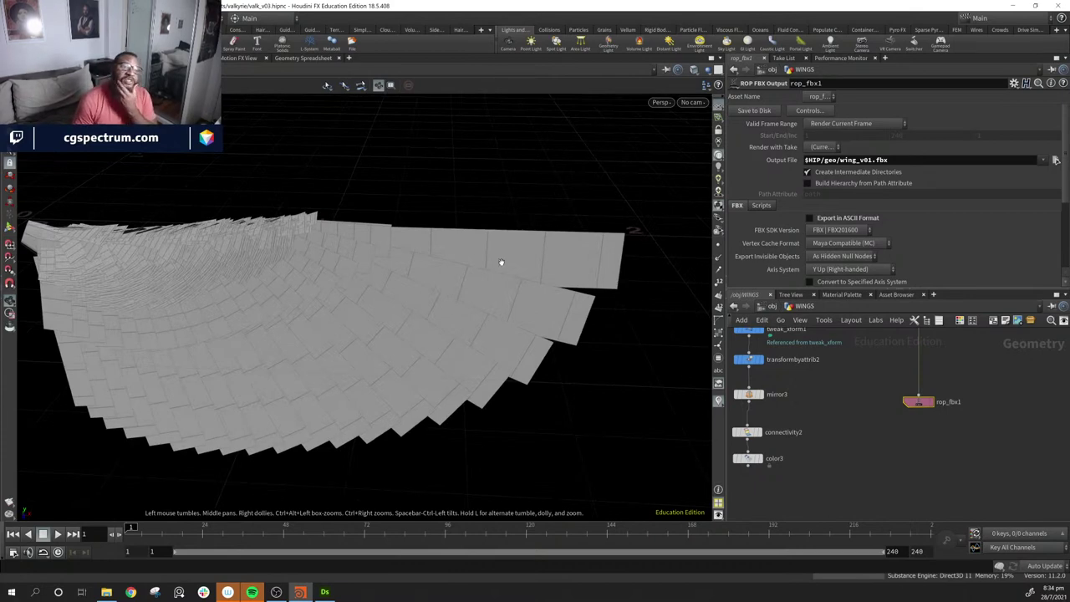
Step: Examine the untextured wing cards from several angles and follow the network from merge5 to the FBX output
middle_click_drag(846, 438, 860, 488)
middle_click_drag(853, 395, 908, 473)
middle_click_drag(919, 382, 973, 444)
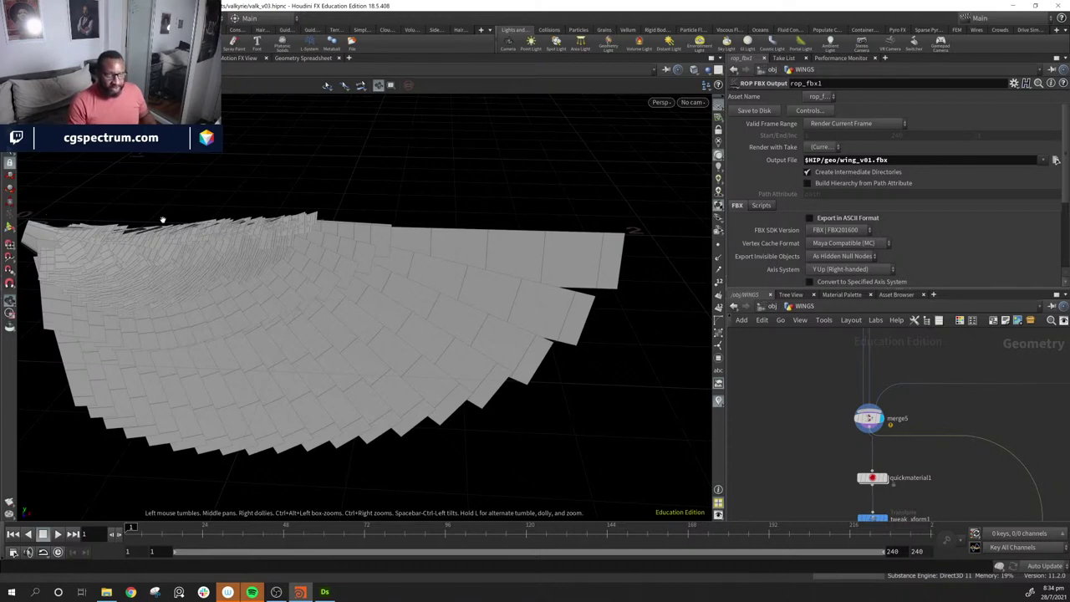
left_click_drag(248, 299, 552, 335)
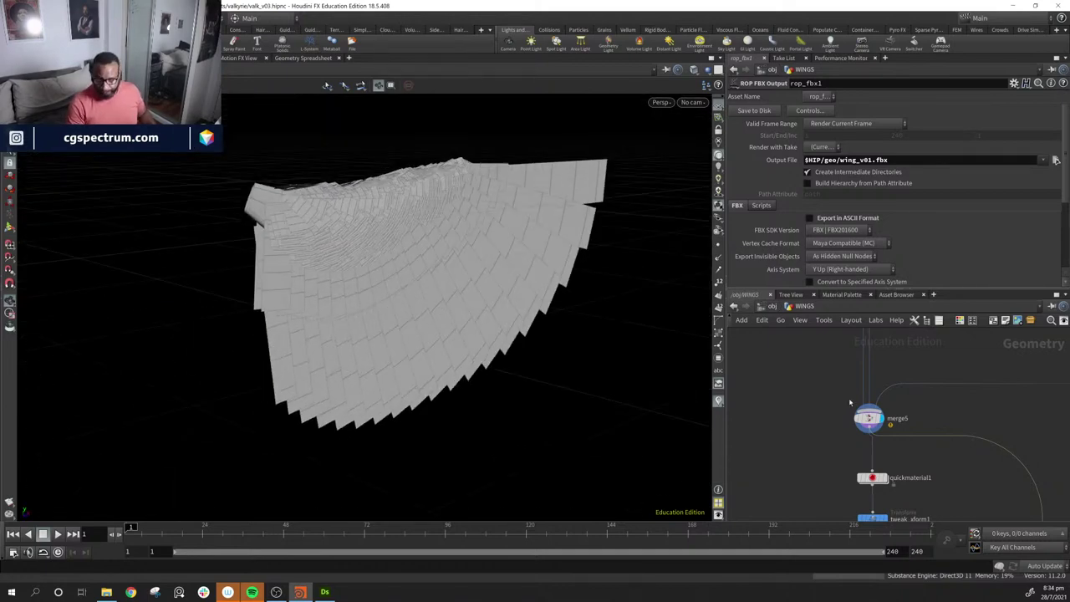
middle_click_drag(850, 404, 786, 396)
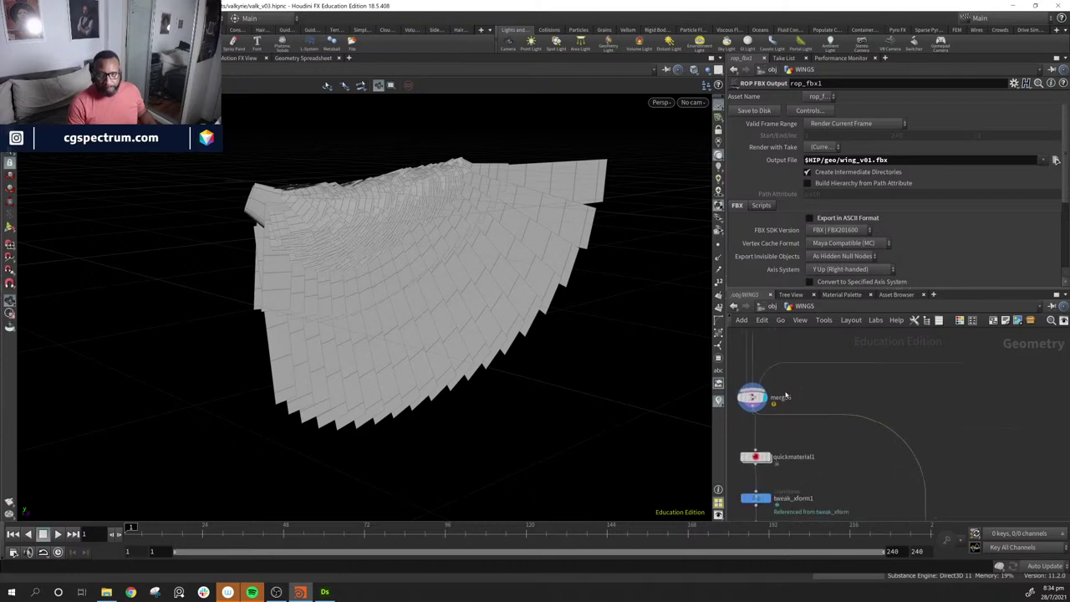
left_click_drag(443, 237, 267, 152)
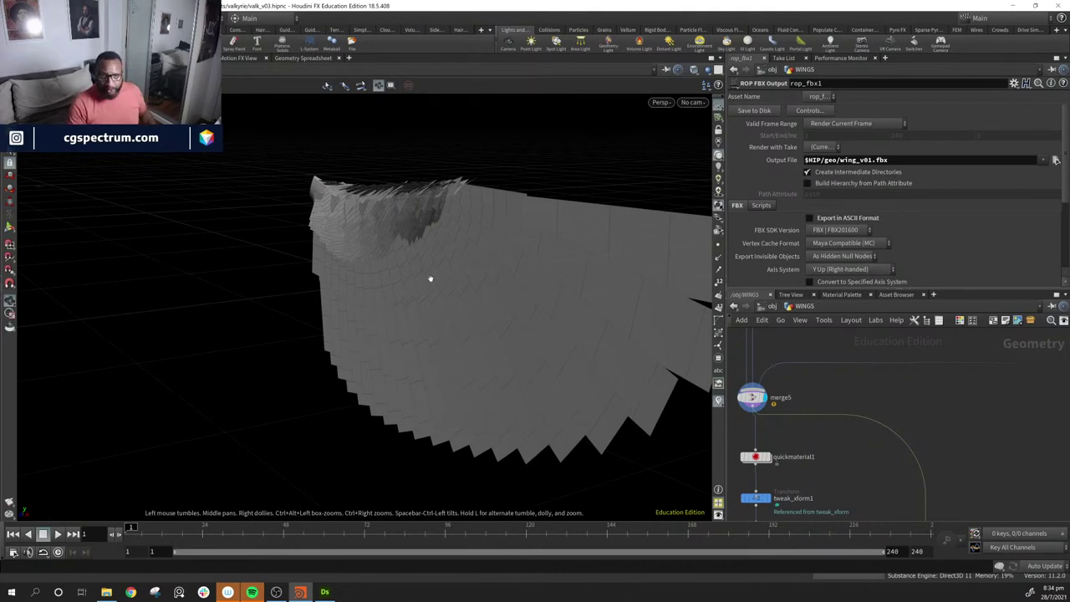
left_click_drag(430, 277, 546, 256)
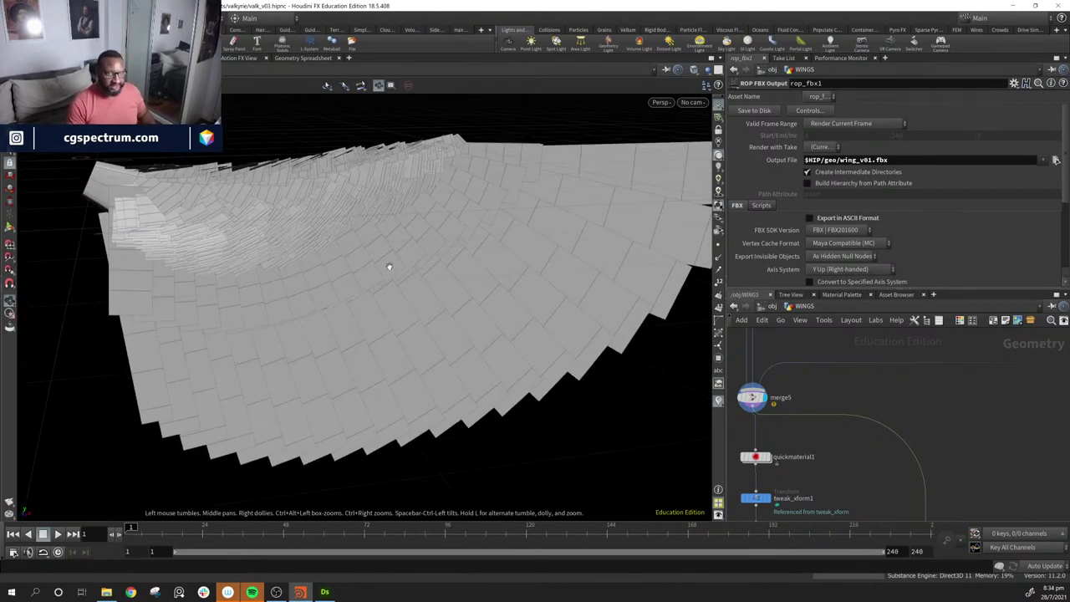
left_click_drag(389, 267, 289, 217)
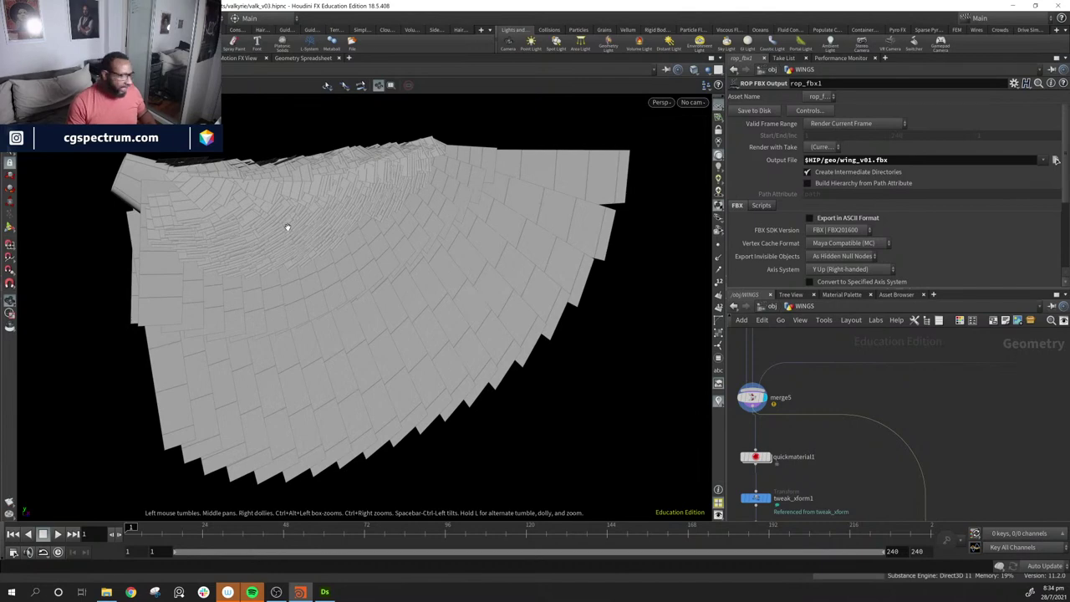
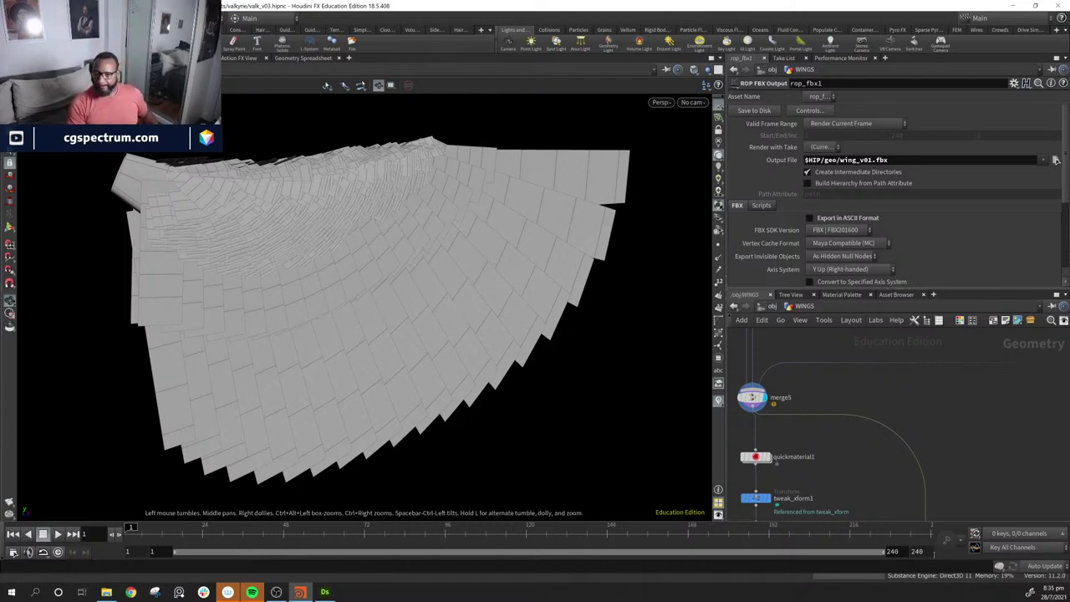
middle_click_drag(971, 503, 992, 484)
middle_click_drag(453, 274, 478, 293)
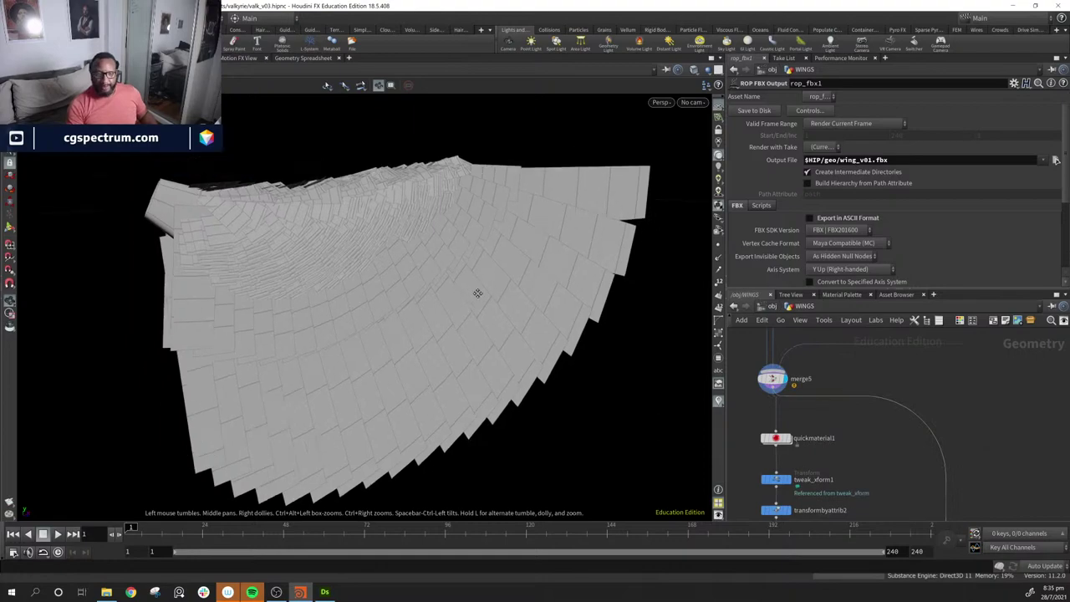
left_click_drag(478, 293, 429, 241)
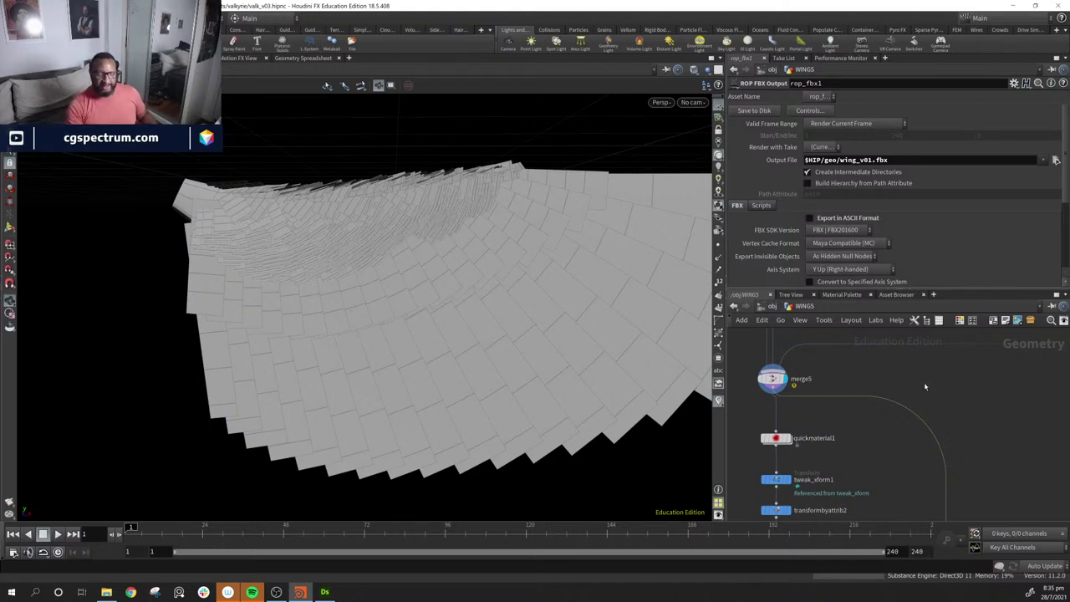
middle_click_drag(925, 387, 989, 420)
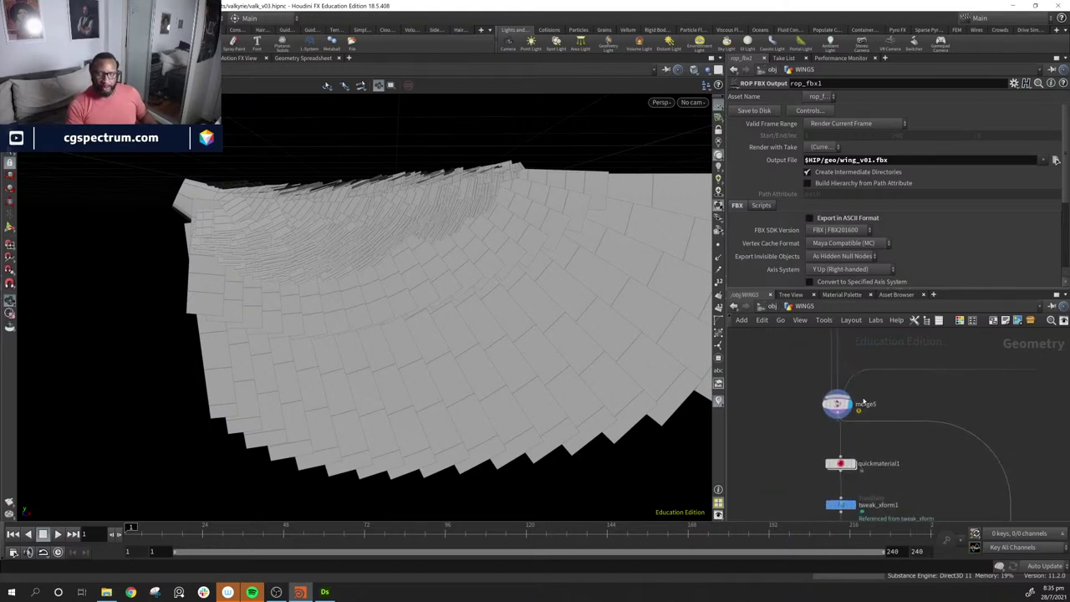
left_click_drag(404, 284, 543, 278)
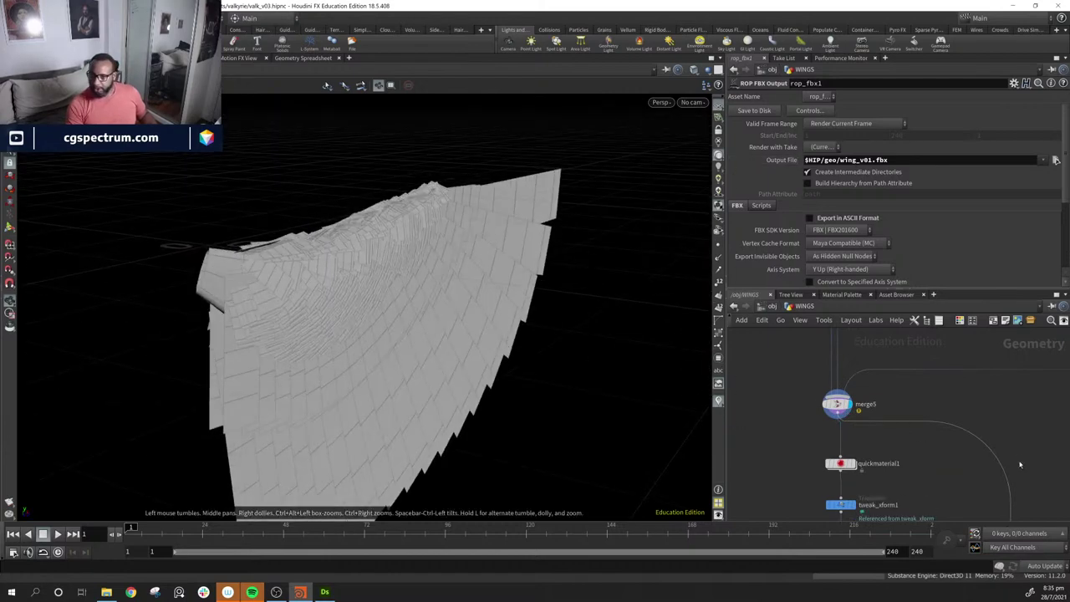
middle_click_drag(1015, 444, 918, 372)
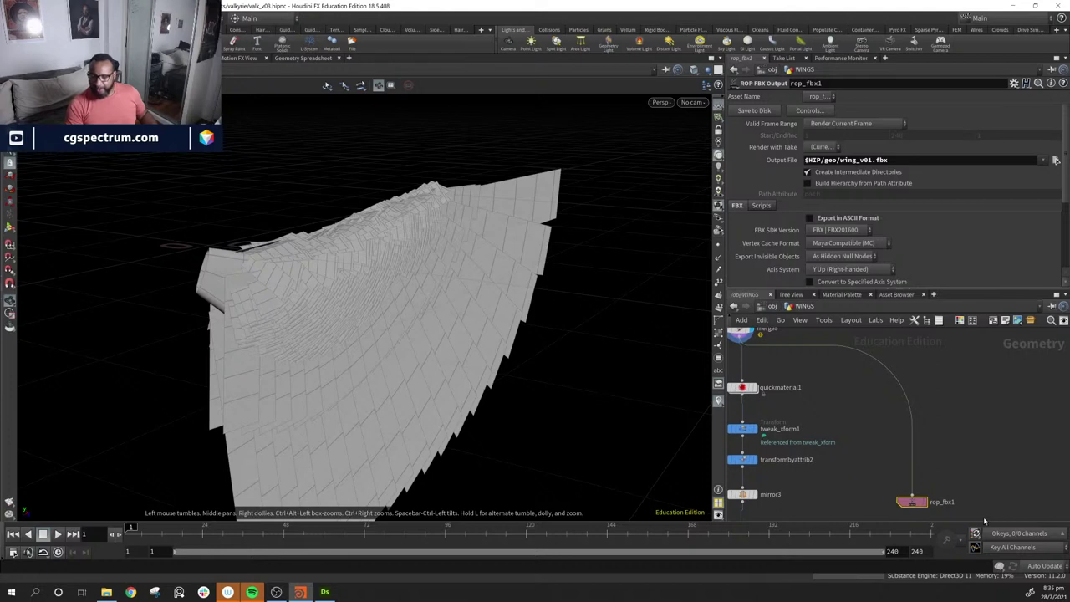
middle_click_drag(919, 415, 912, 419)
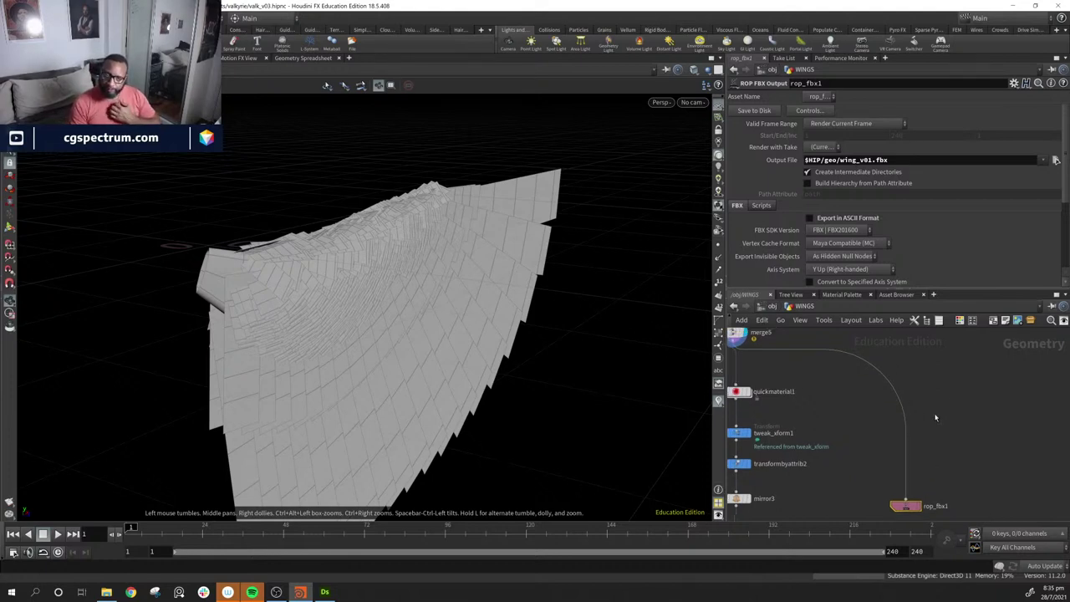
Step: Return to the object level, enter the FEATHERS geometry and select its null1 node
left_click(767, 306)
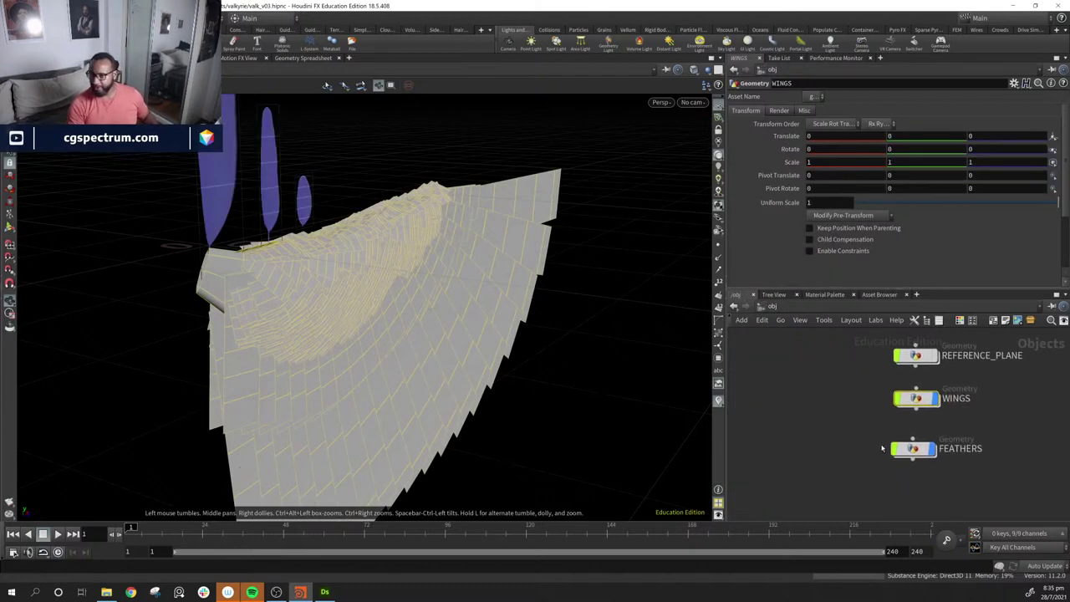
left_click(914, 449)
double_click(914, 449)
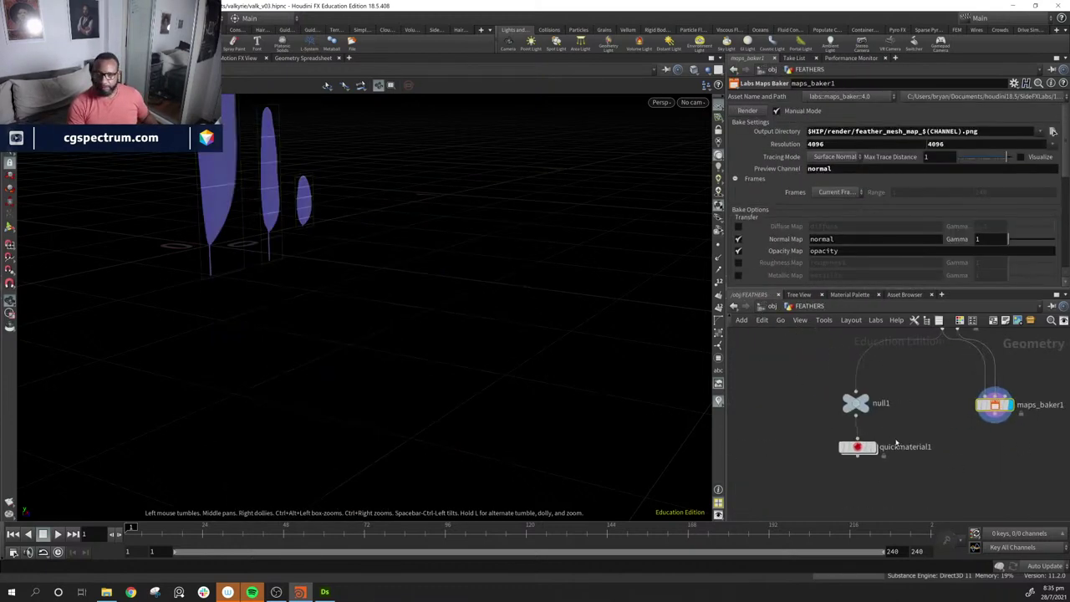
left_click(862, 432)
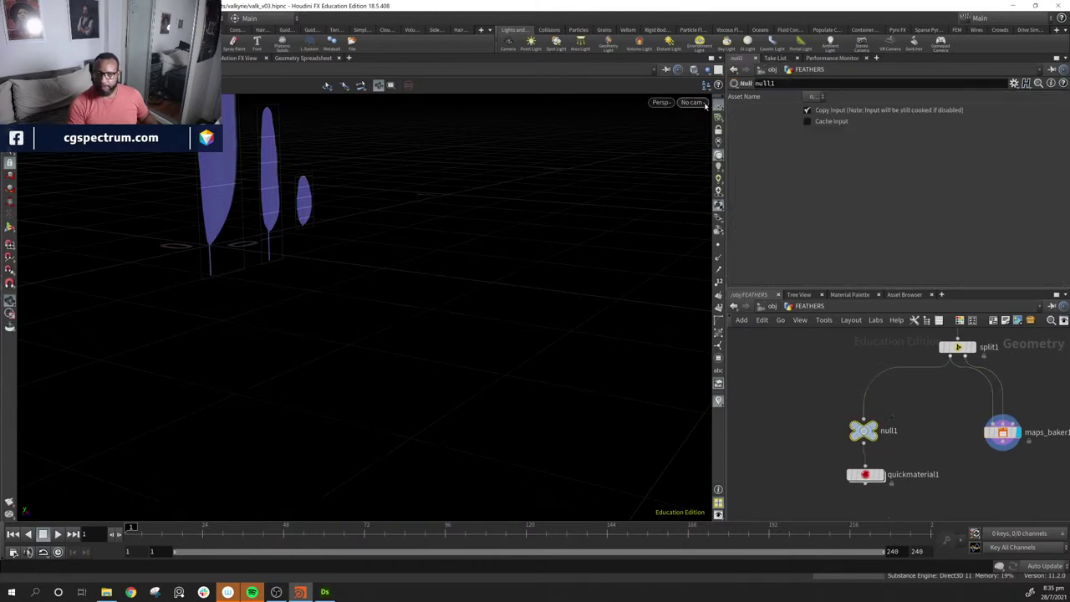
Step: Split the scene view pane into top and bottom and make the new lower pane a Geometry Spreadsheet
left_click(720, 58)
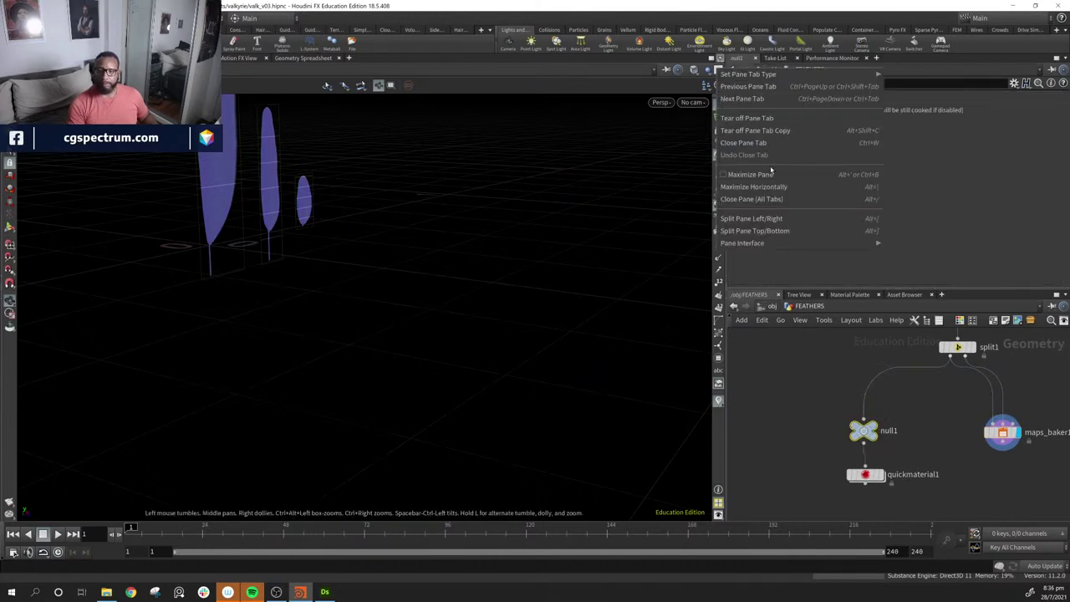
left_click(792, 231)
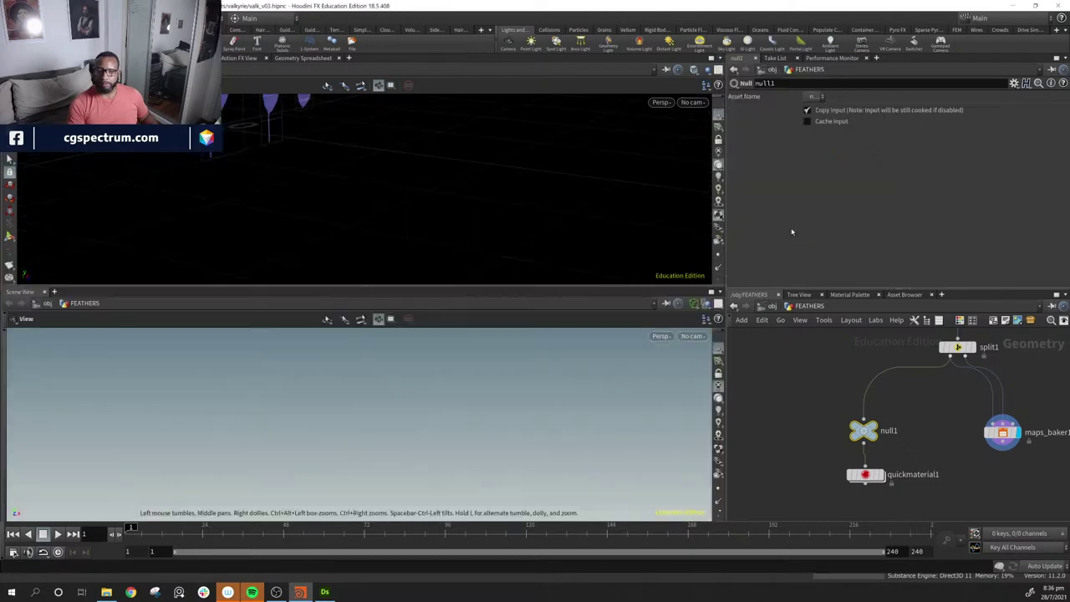
left_click(23, 292)
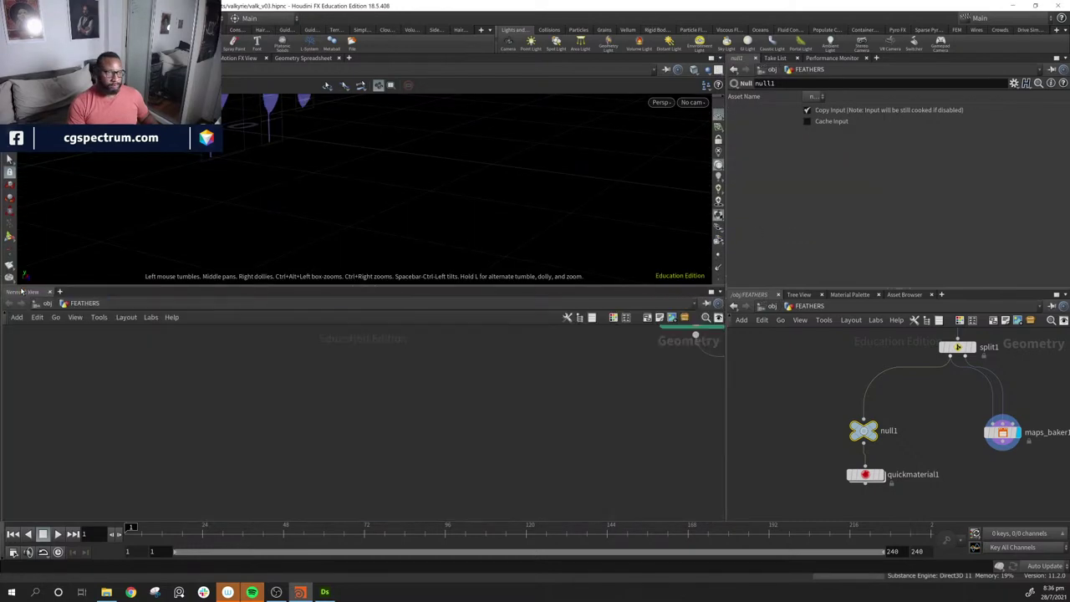
mouse_move(146, 425)
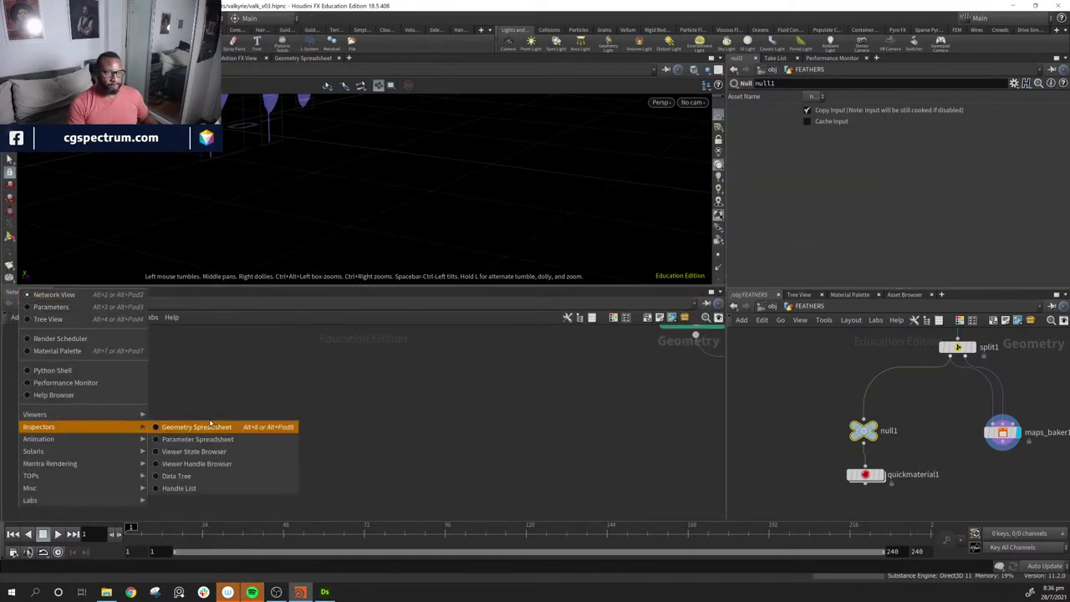
left_click(199, 426)
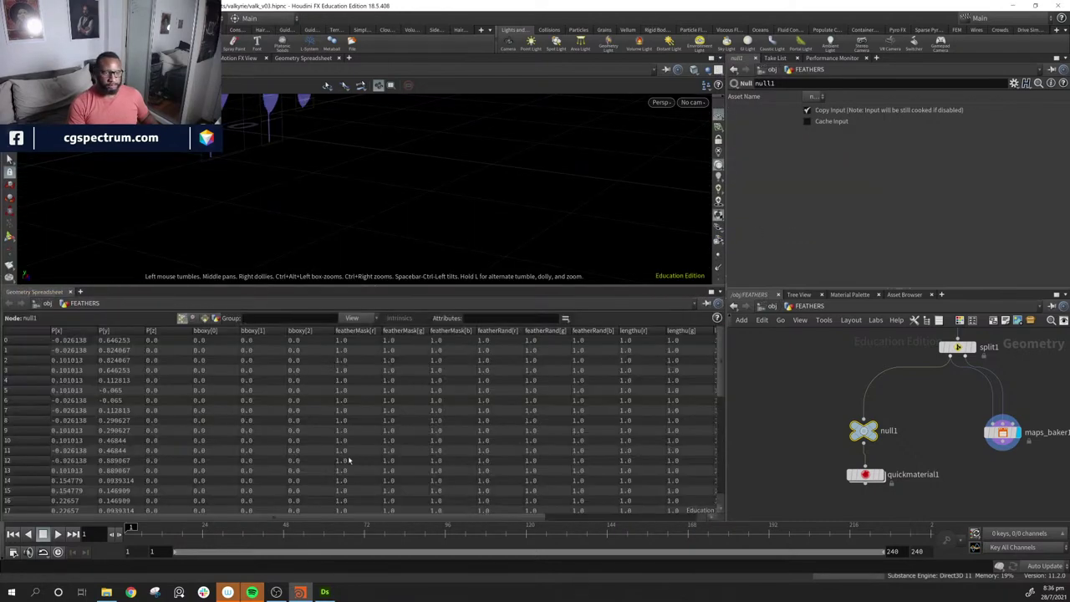
Step: Show the vertex attributes of null1 and check its normals and UVs through to the last rows
left_click(192, 319)
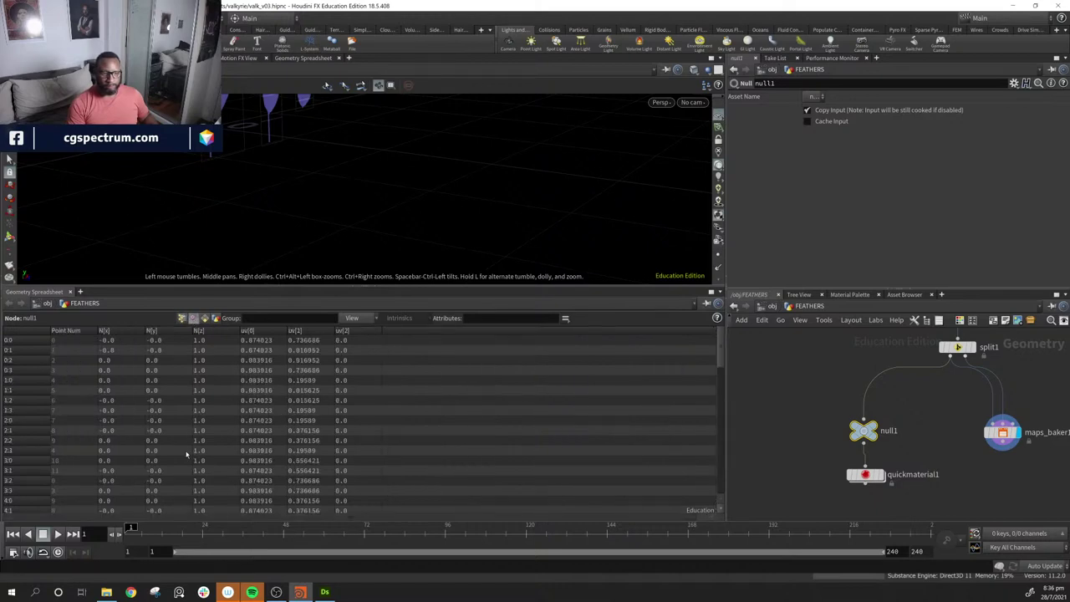
scroll(187, 451, "down", 15)
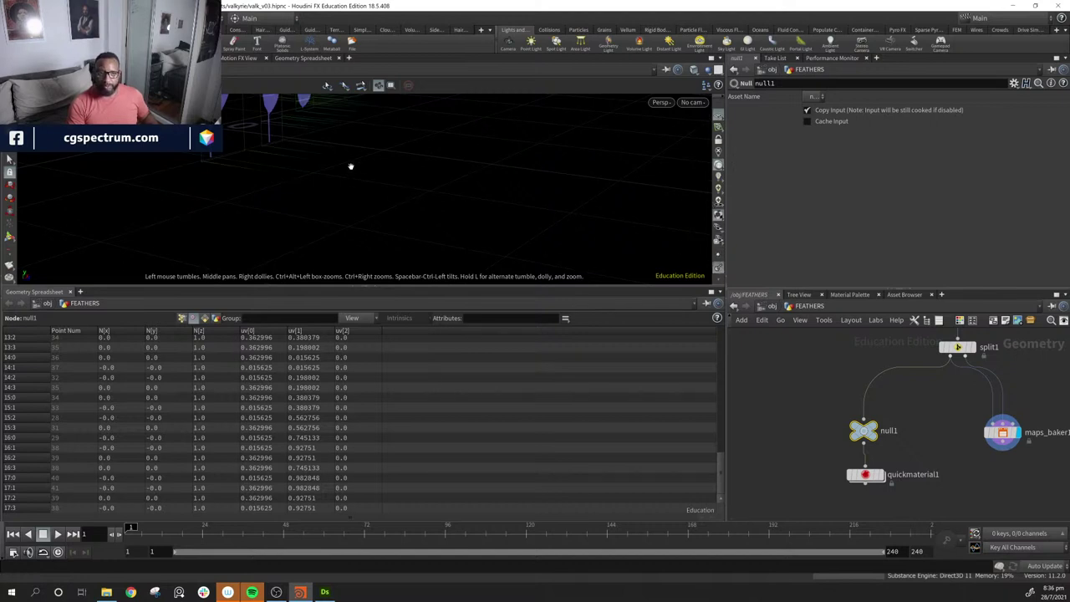
left_click_drag(351, 165, 381, 239)
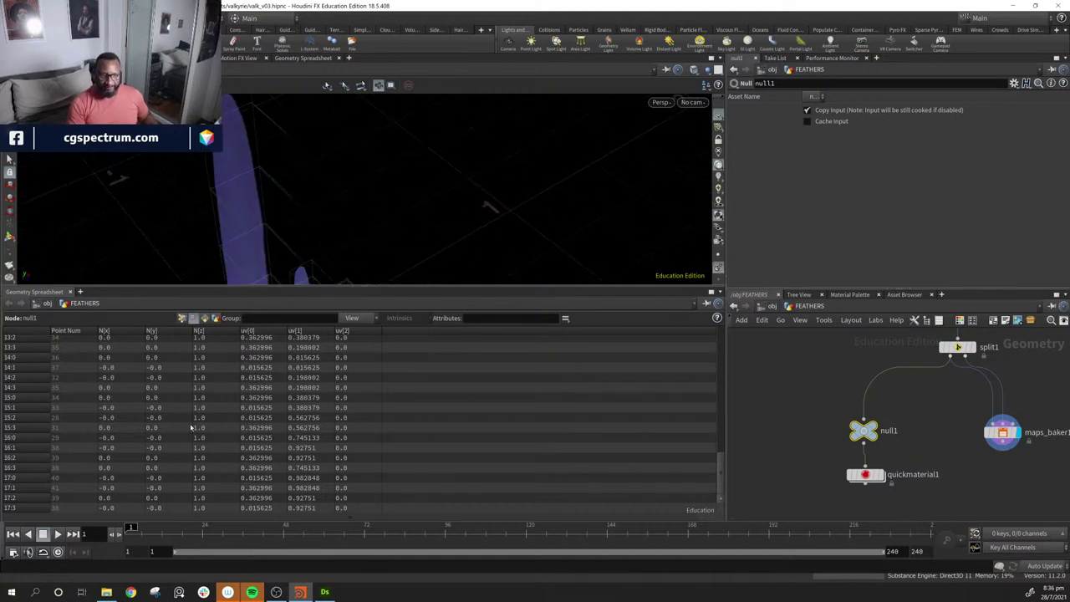
mouse_move(941, 438)
middle_mouse_down()
mouse_move(915, 494)
mouse_move(939, 439)
middle_mouse_up()
key("u")
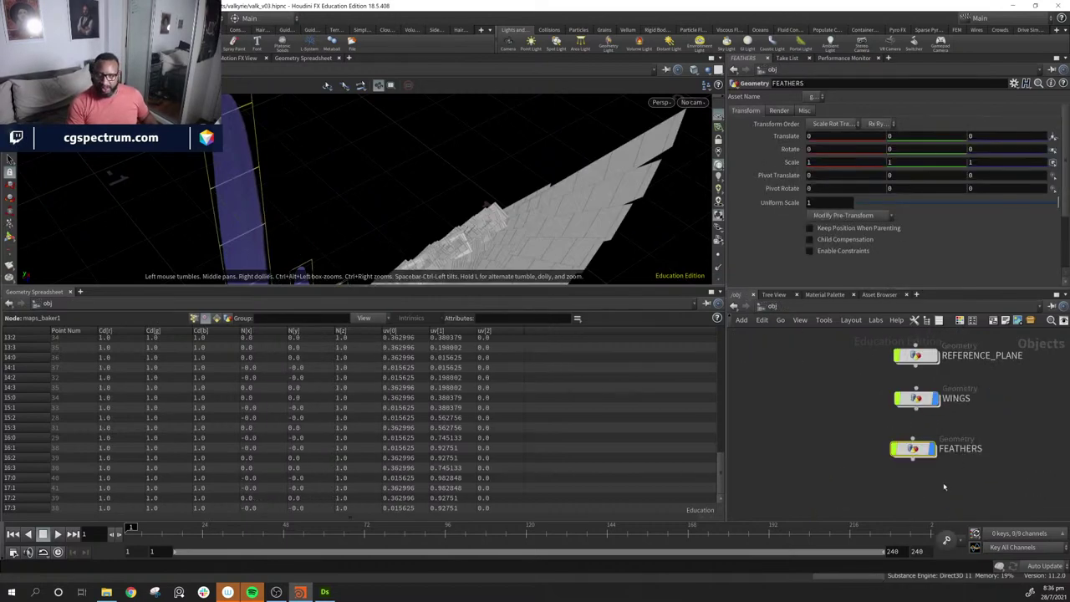
double_click(859, 450)
middle_click_drag(1019, 470, 895, 516)
middle_click_drag(850, 431, 865, 402)
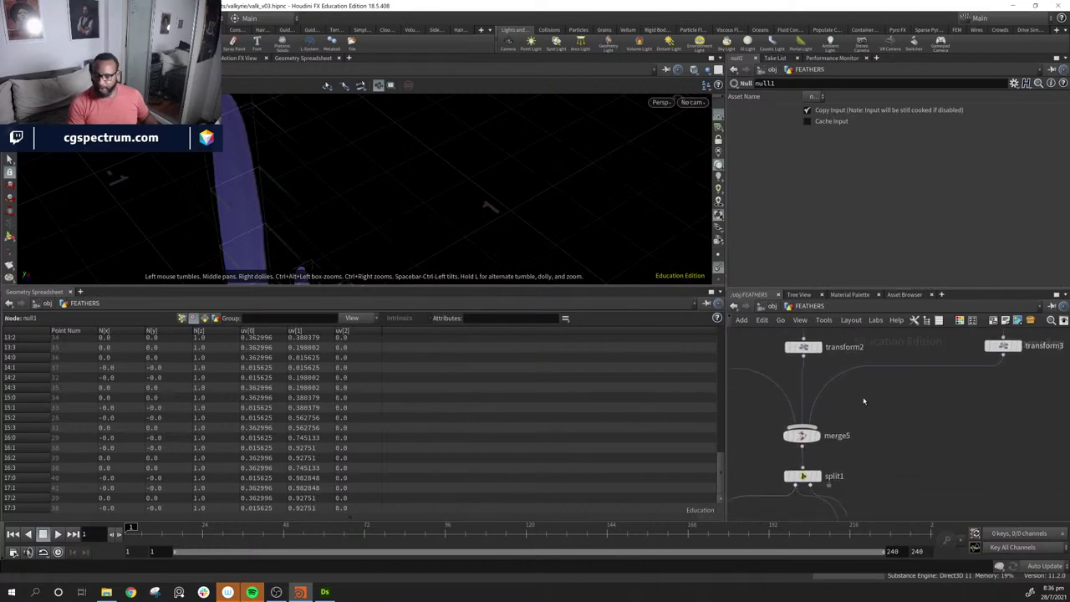
Step: Leave FEATHERS, open the WINGS geometry and select merge5 to inspect its vertex attributes
left_click(766, 309)
middle_click_drag(881, 473, 904, 444)
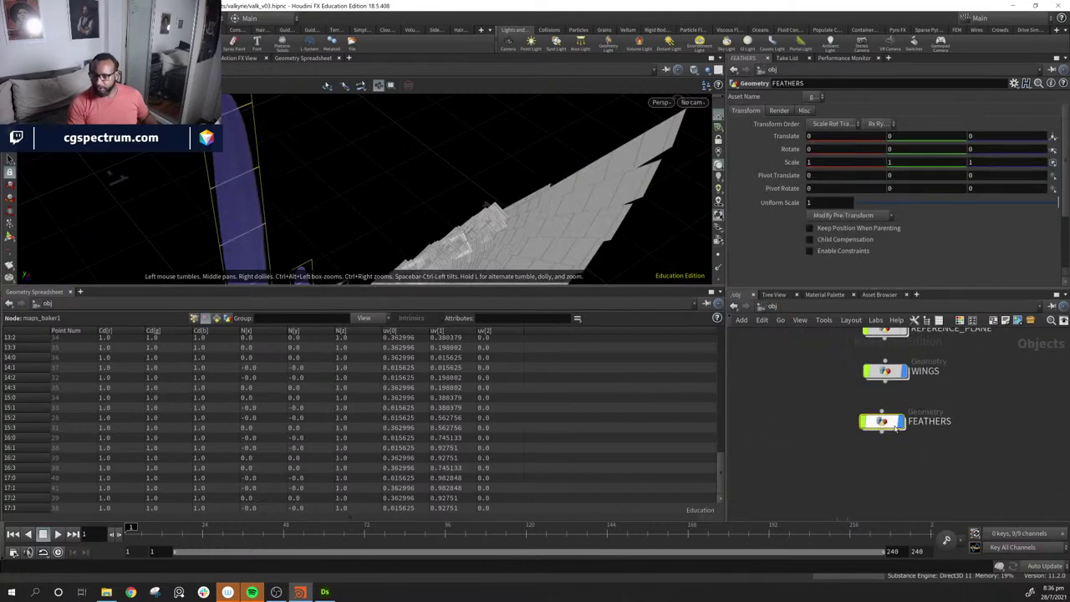
left_click_drag(884, 422, 901, 436)
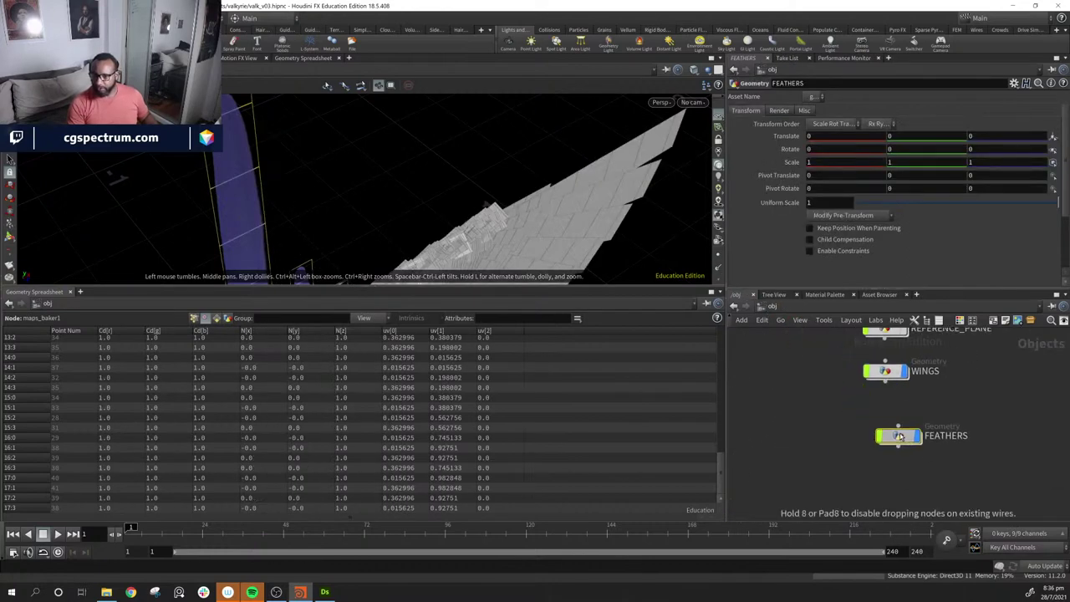
double_click(885, 375)
middle_click_drag(559, 230, 488, 185)
middle_click_drag(858, 433, 962, 468)
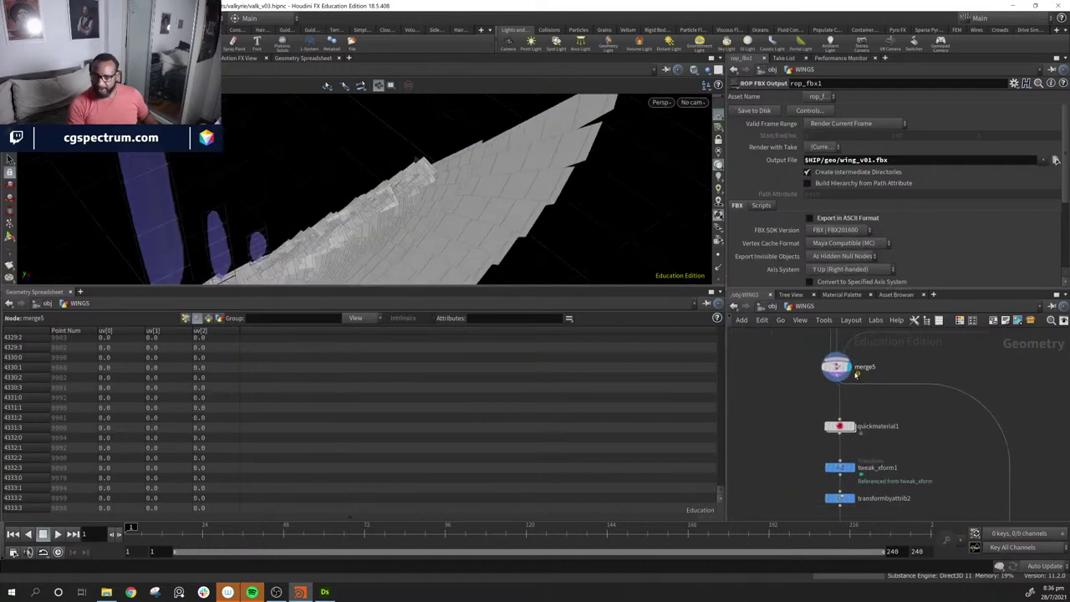
left_click(836, 366)
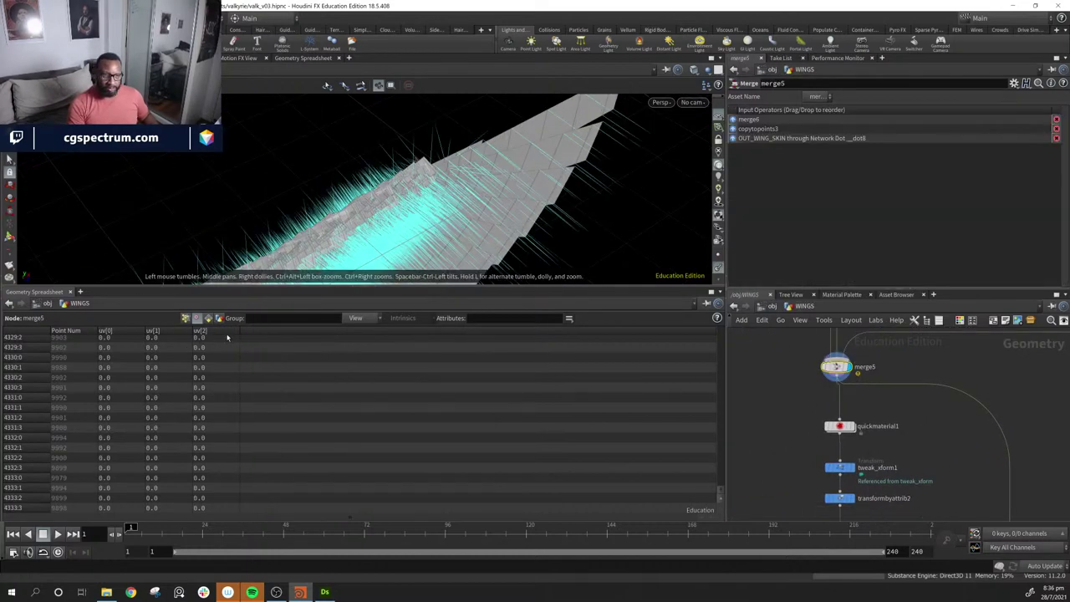
Step: Turn off the normals display in the viewport and show merge5's point attributes in the spreadsheet
middle_click_drag(958, 440, 908, 494)
scroll(906, 492, "down", 3)
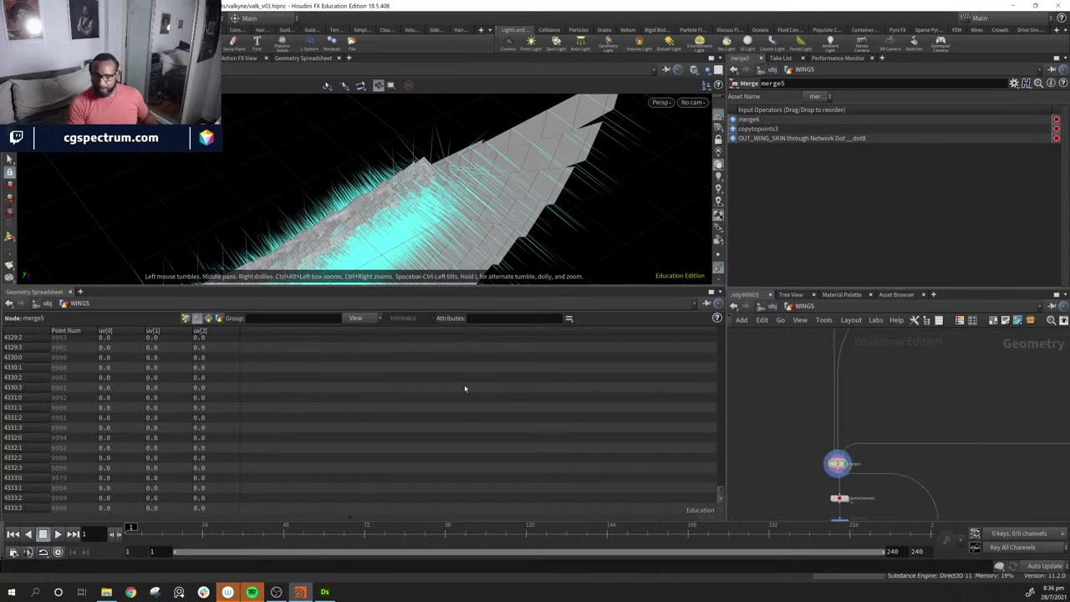
left_click(716, 268)
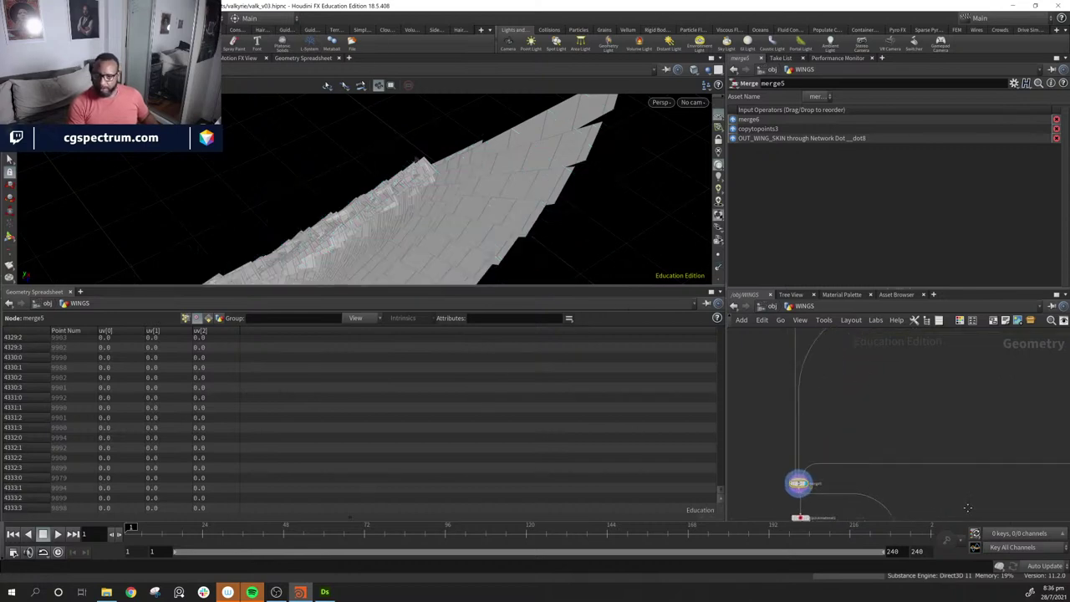
left_click(185, 318)
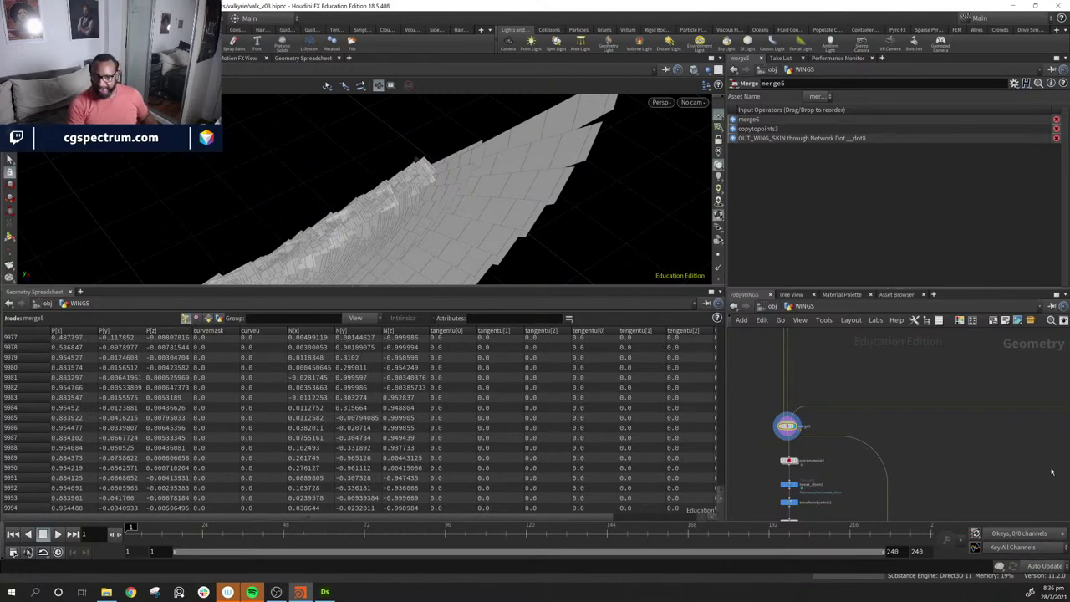
Step: Find and select the OUT_WING_SKIN null and compare its point and vertex attributes
middle_click_drag(1052, 471, 839, 526)
middle_click_drag(848, 334, 912, 389)
scroll(935, 446, "down", 4)
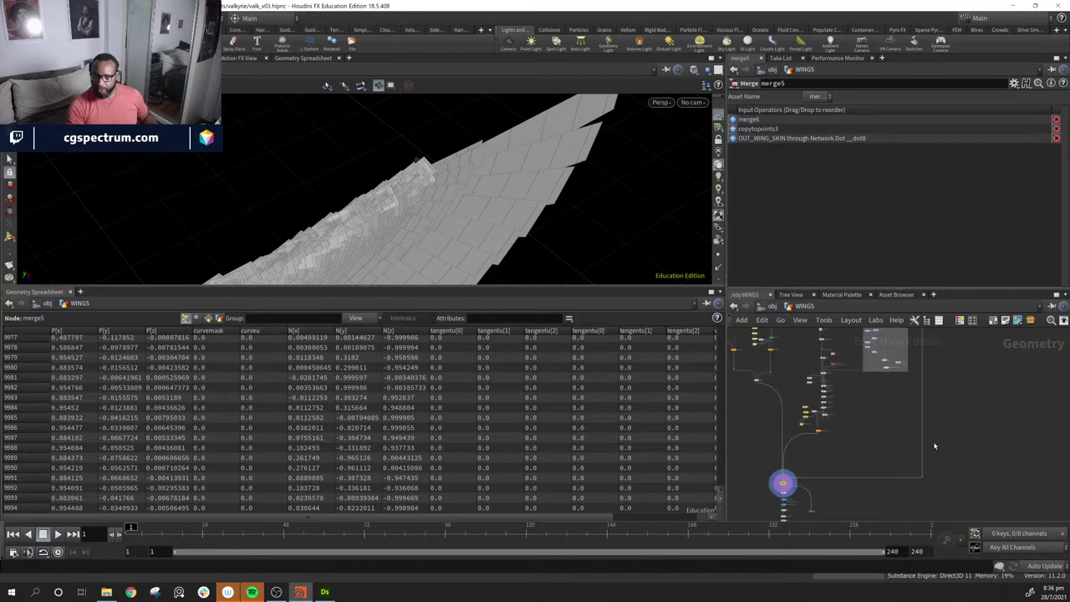
middle_click_drag(920, 334, 913, 415)
scroll(911, 390, "up", 8)
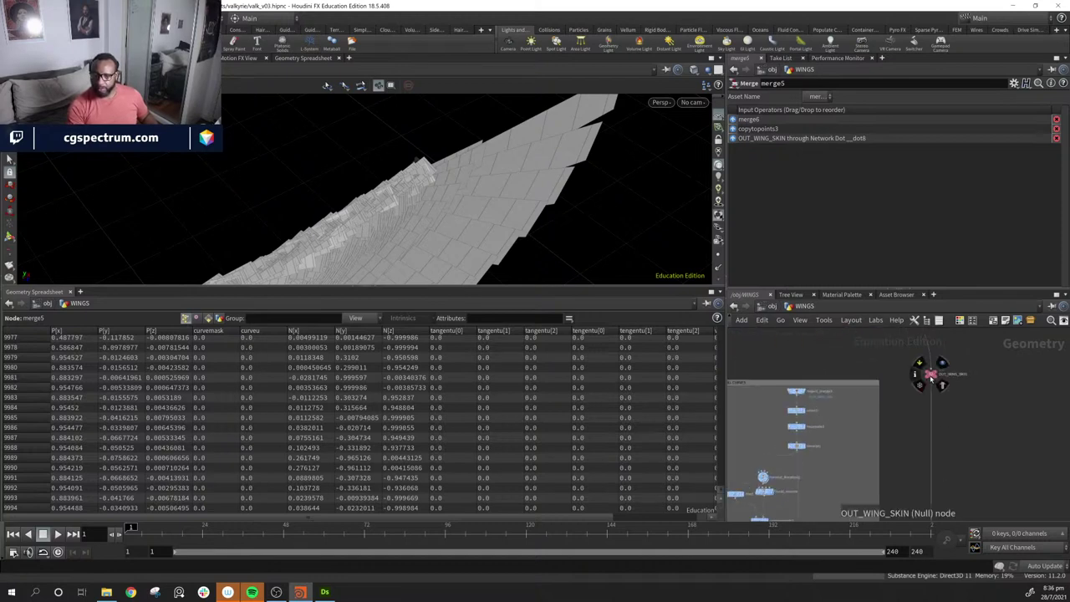
left_click(931, 377)
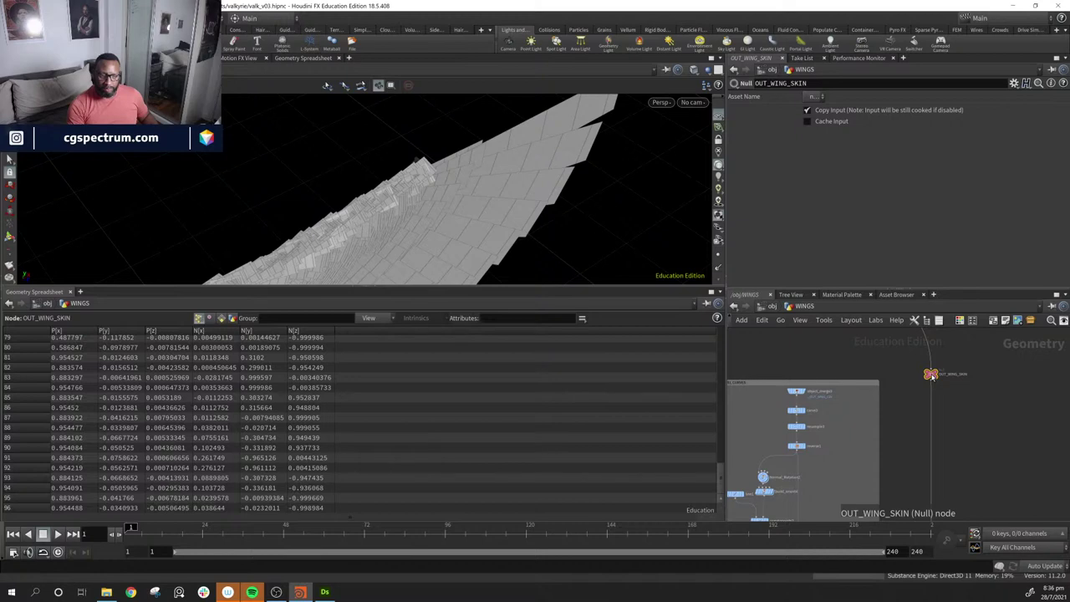
middle_click_drag(921, 458, 992, 386)
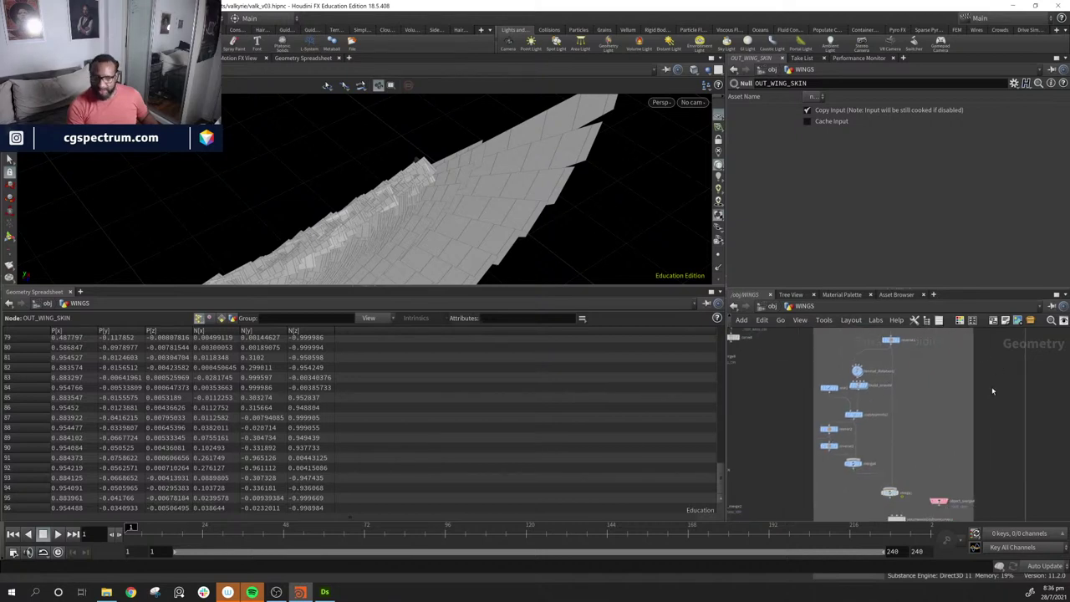
left_click(211, 319)
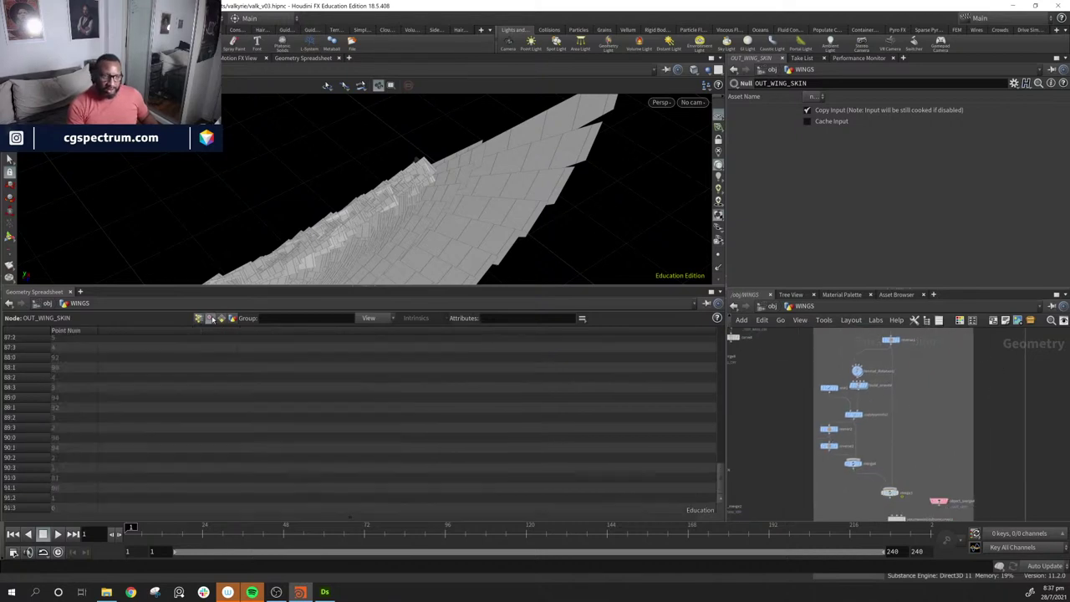
left_click(197, 319)
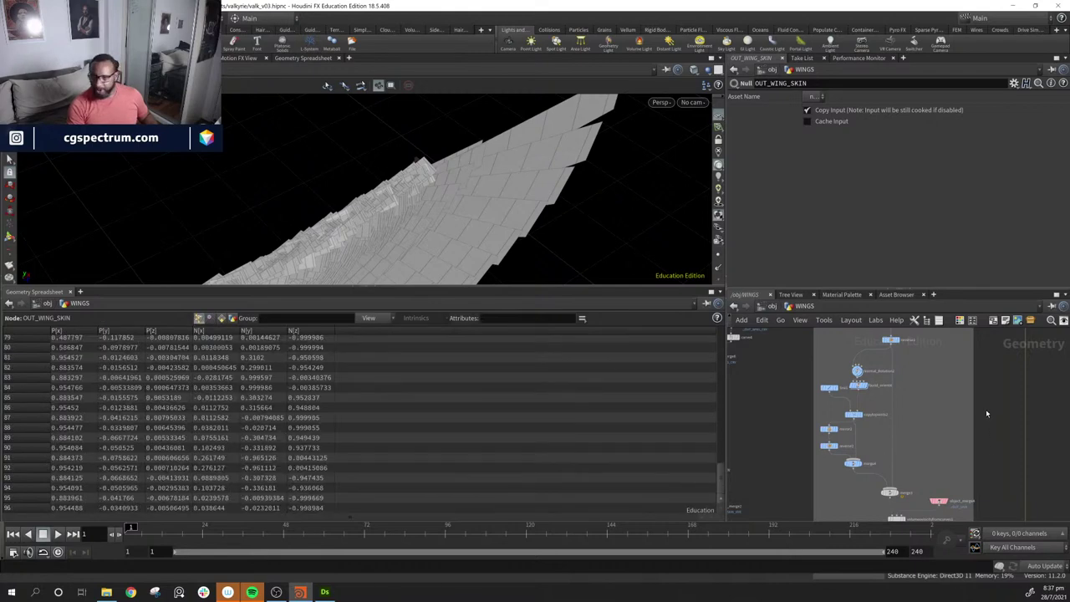
Step: Add an Attribute Promote node and insert it into the wire just below OUT_WING_SKIN
middle_click_drag(986, 409, 863, 389)
scroll(863, 388, "up", 2)
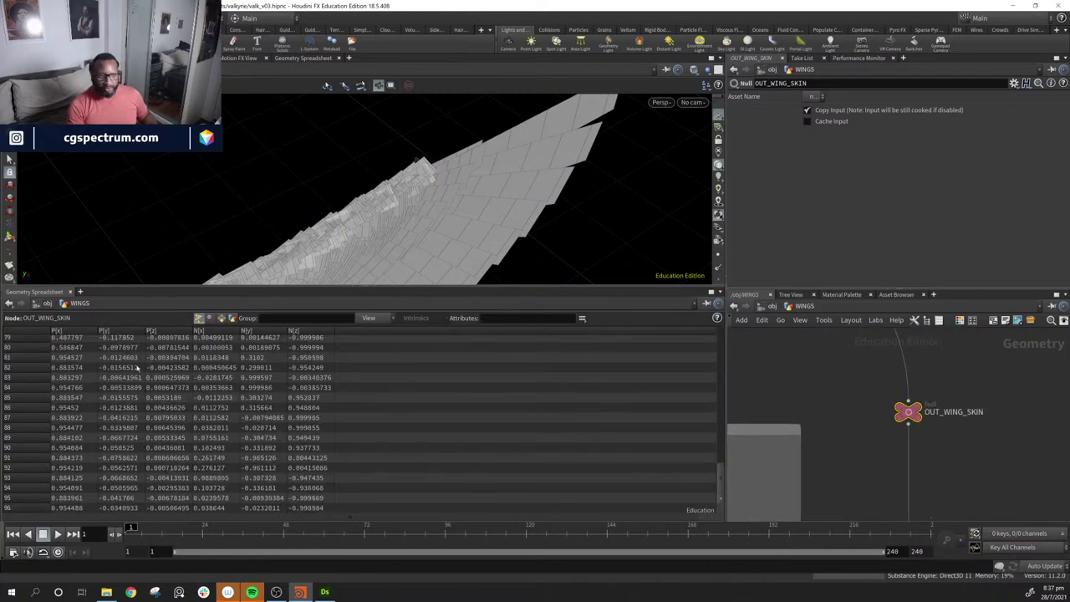
middle_click_drag(948, 460, 917, 436)
key("Tab")
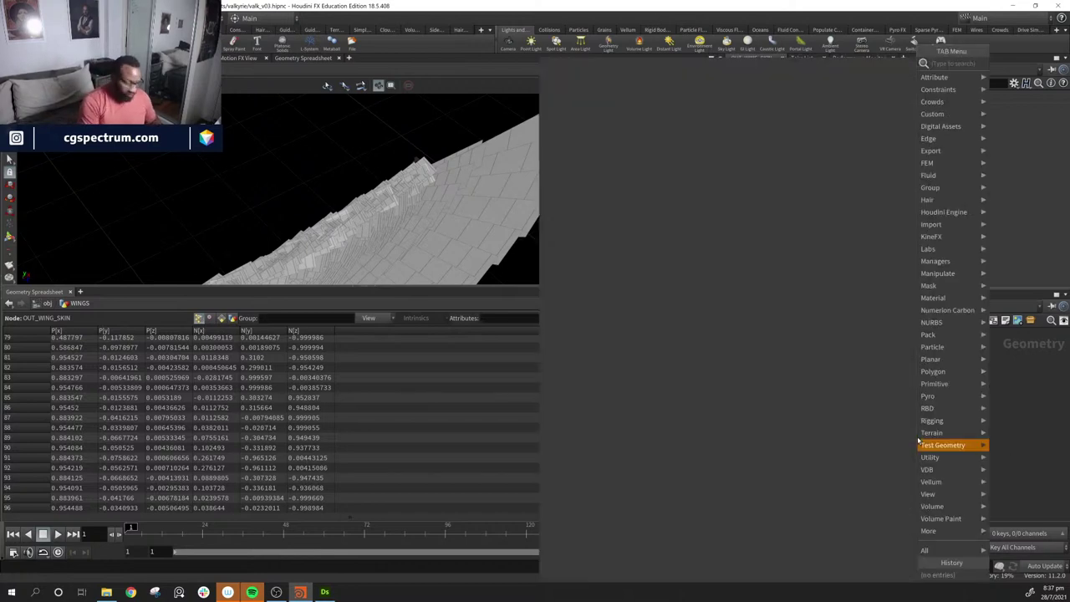
type("a re")
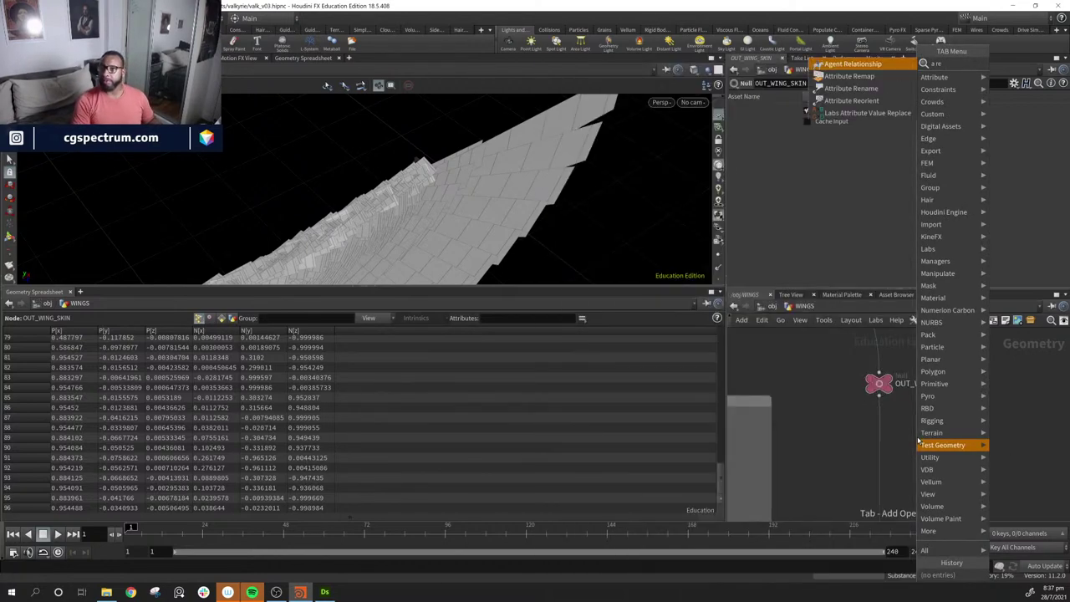
key("BackSpace")
key("BackSpace")
key("BackSpace")
type("p")
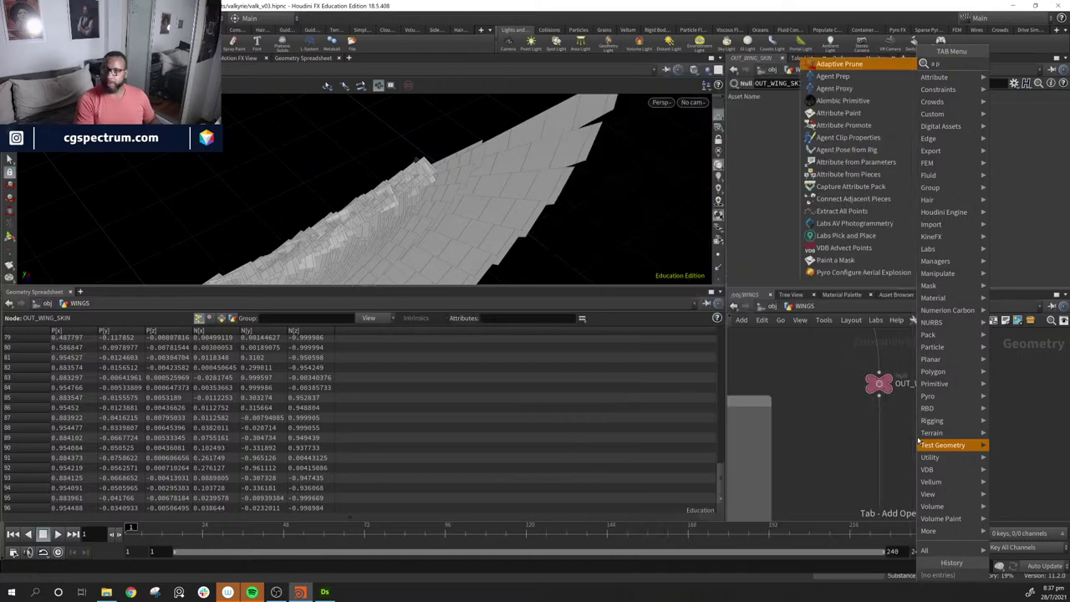
key("Down")
key("Down")
key("Down")
key("Down")
key("Down")
key("Return")
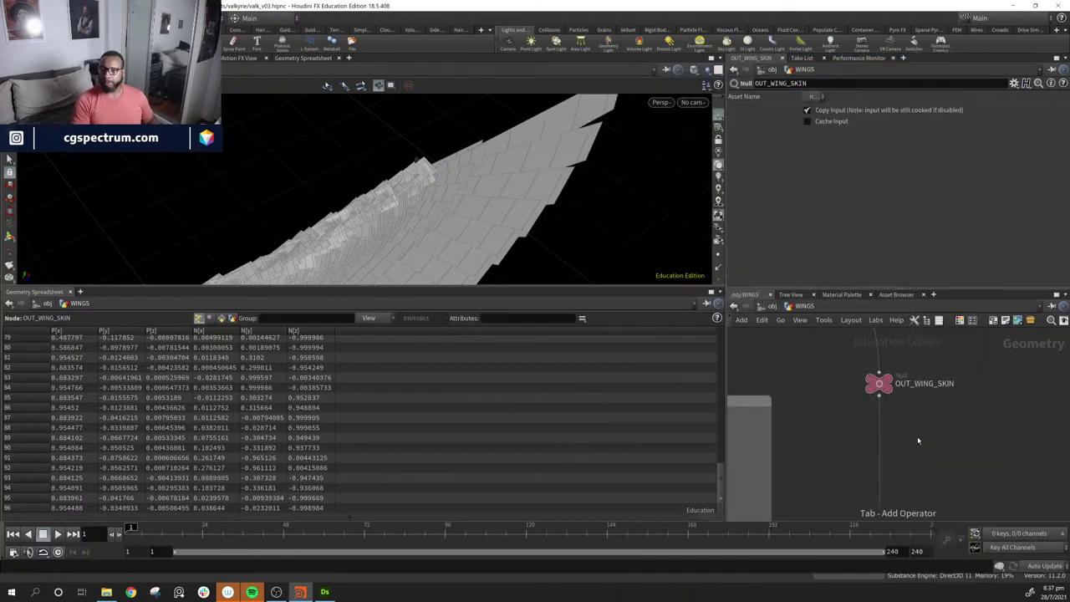
left_click(917, 435)
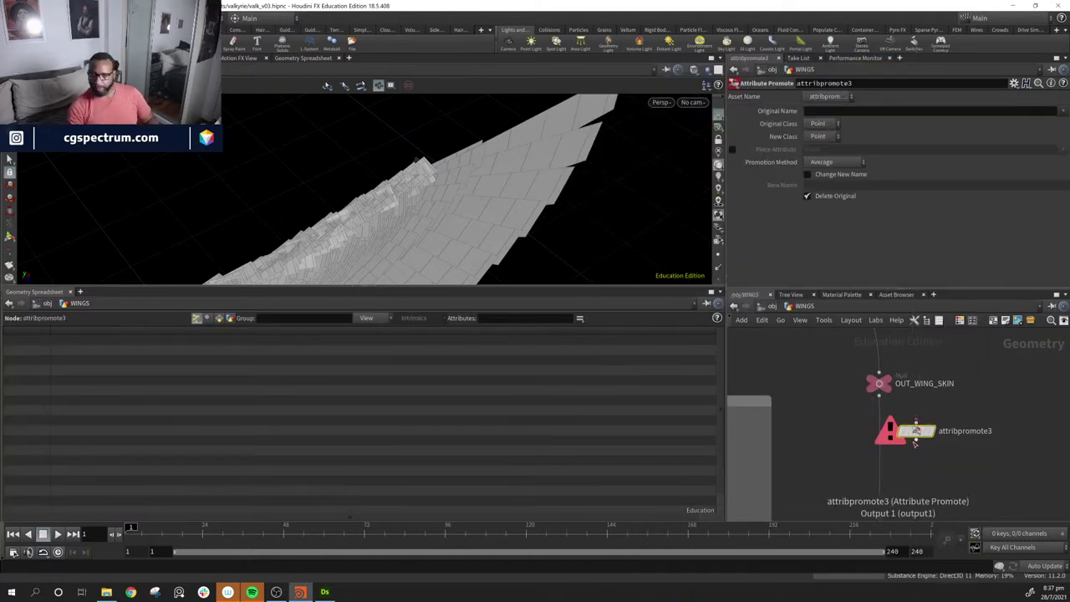
left_click_drag(917, 431, 883, 437)
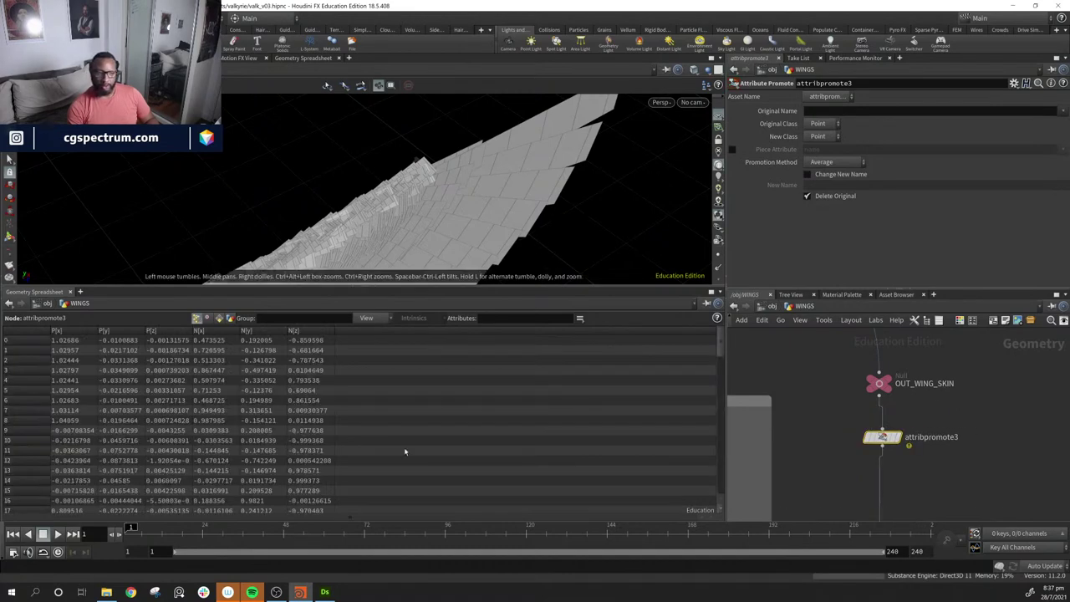
Step: Promote the normal attribute N from Point to Vertex class and show the node's vertex attributes
left_click(821, 137)
left_click(824, 169)
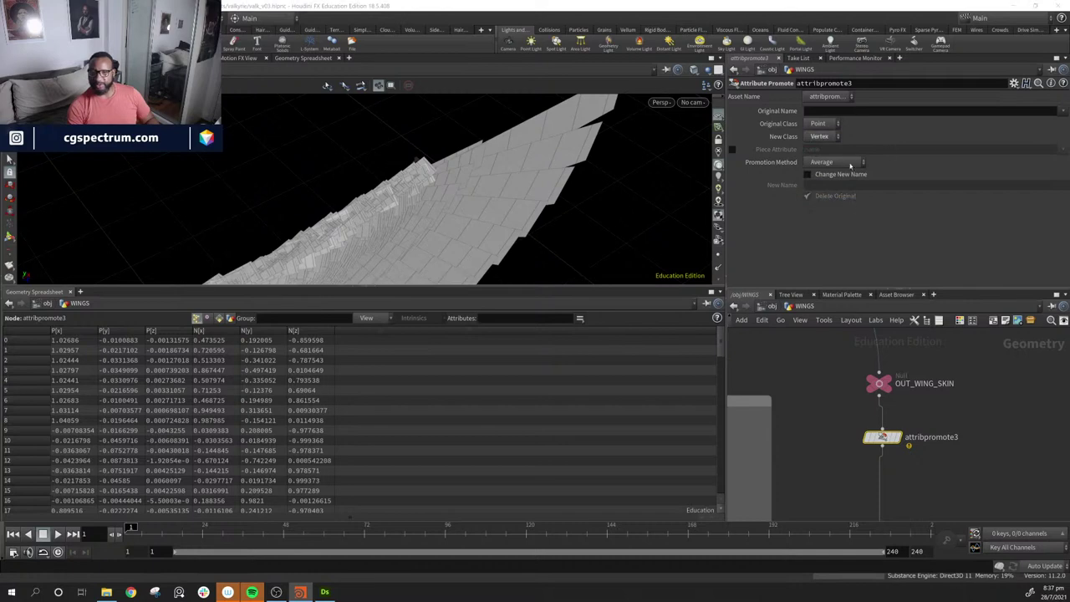
left_click(1062, 111)
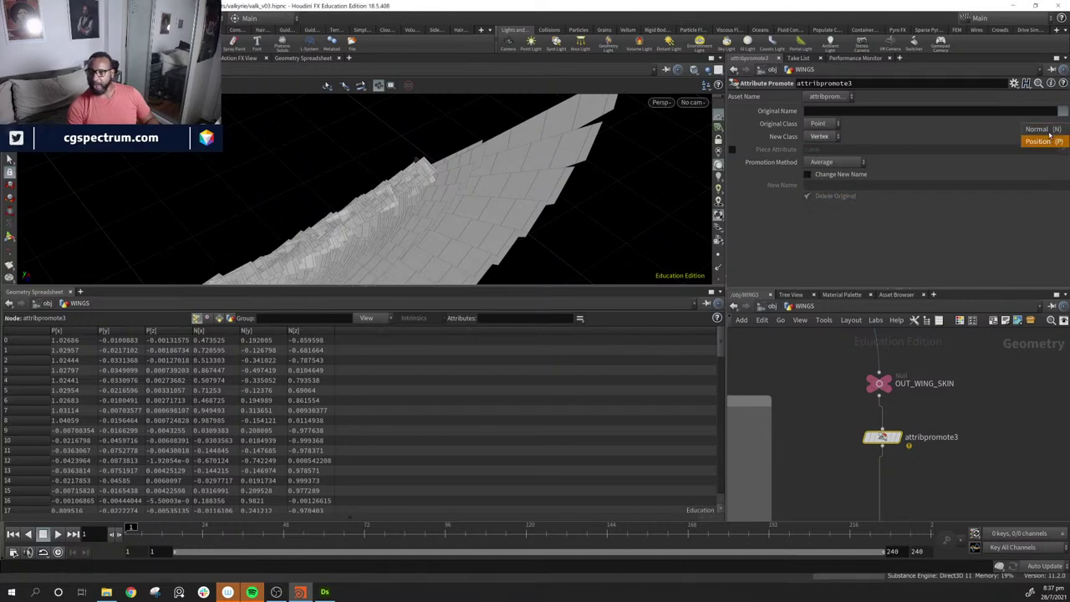
left_click(1041, 130)
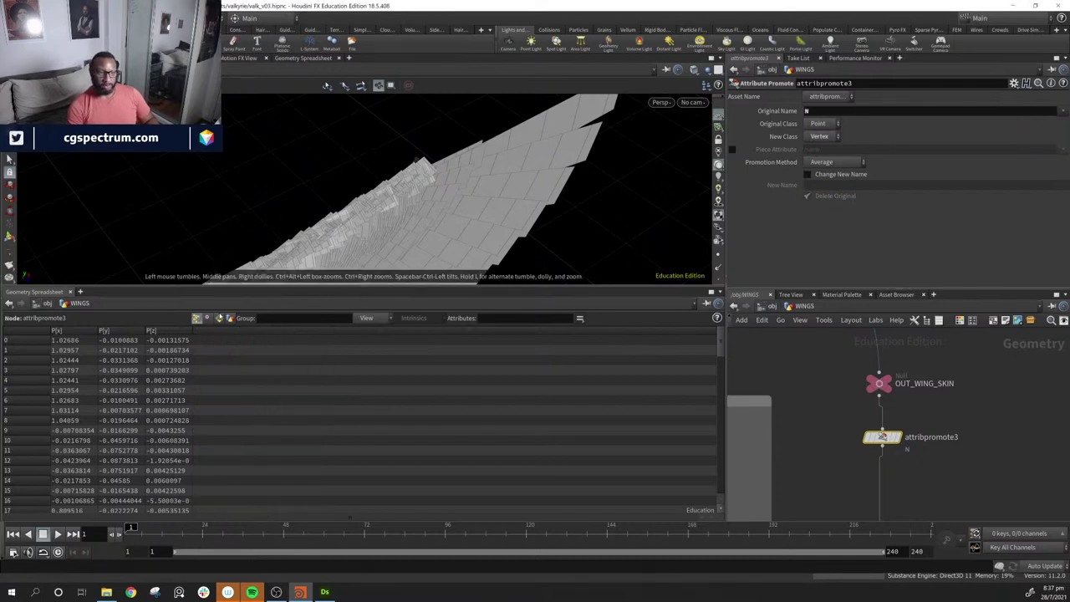
left_click(209, 319)
Step: Find and select copytopoints3 and check its point and vertex attributes for normals and UVs
middle_click_drag(869, 465, 1067, 371)
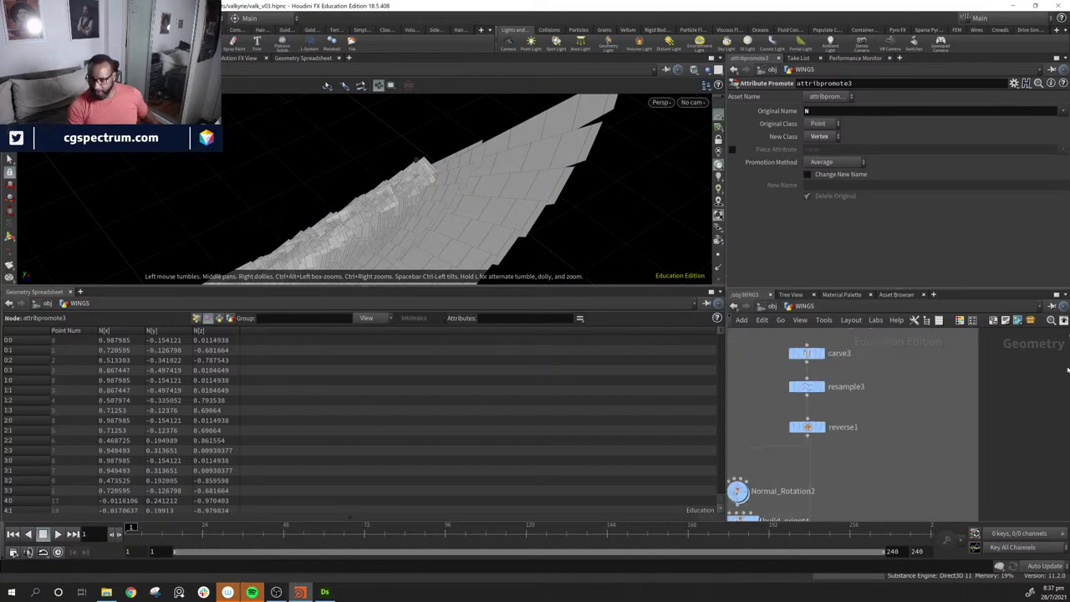
right_click_drag(994, 439, 988, 487)
middle_click_drag(962, 511, 1004, 359)
middle_click_drag(816, 478, 935, 404)
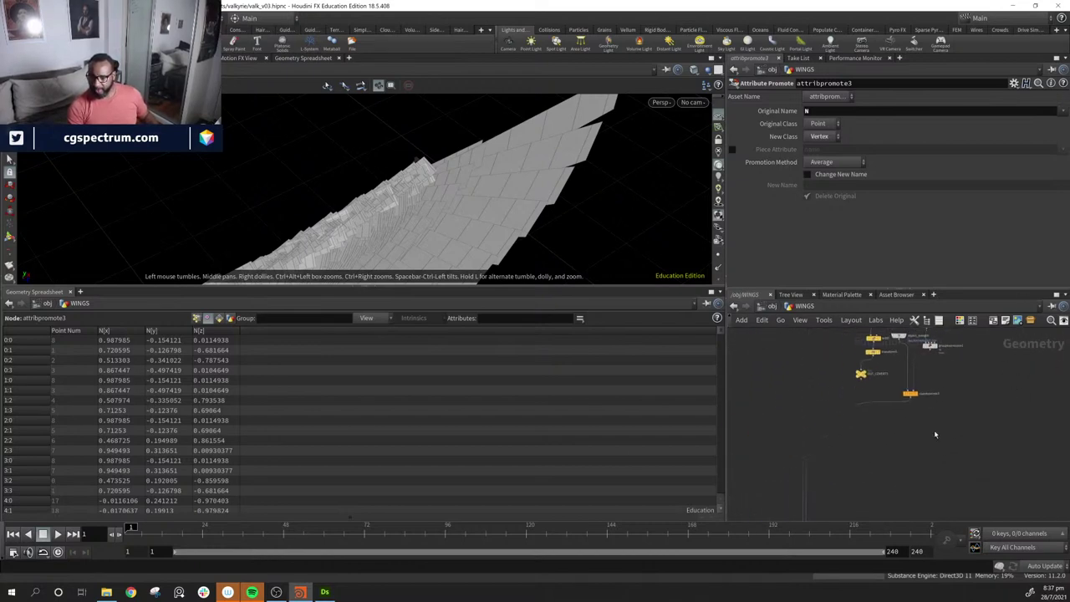
scroll(878, 418, "up", 3)
scroll(945, 475, "down", 5)
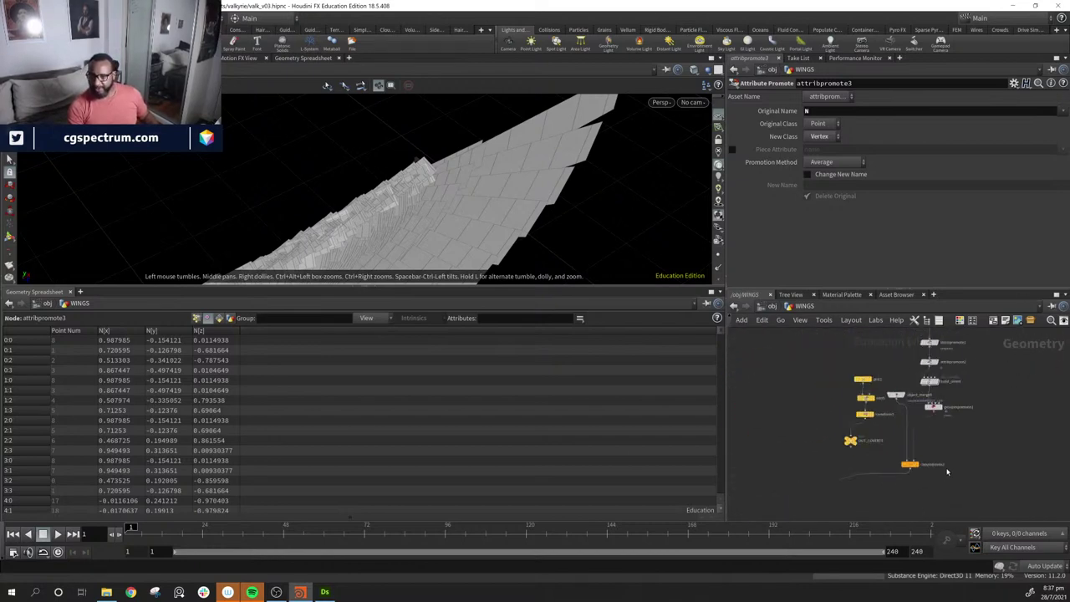
scroll(954, 477, "up", 6)
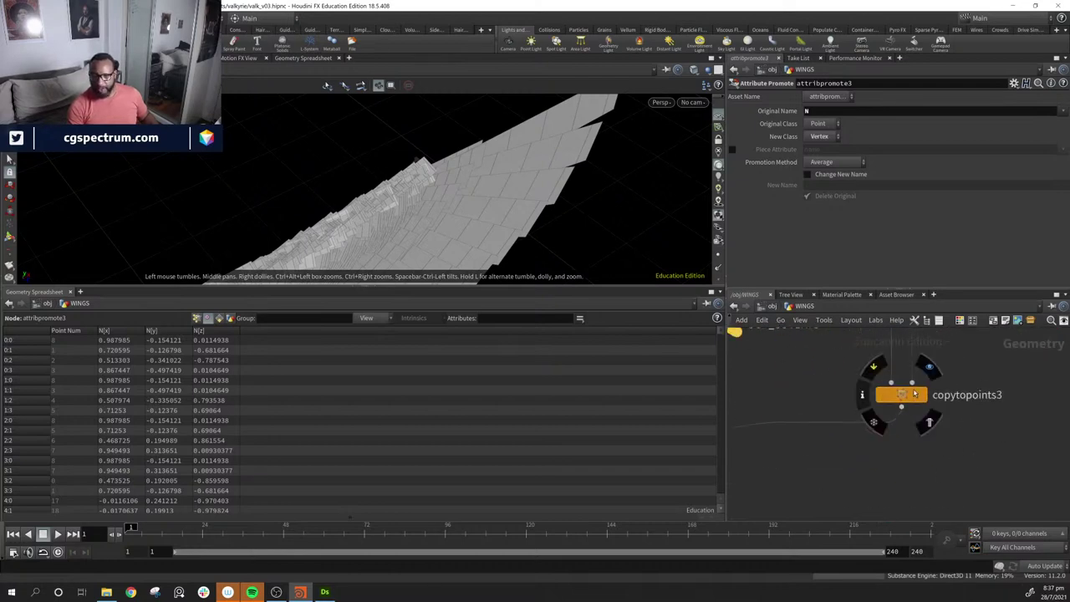
left_click(901, 393)
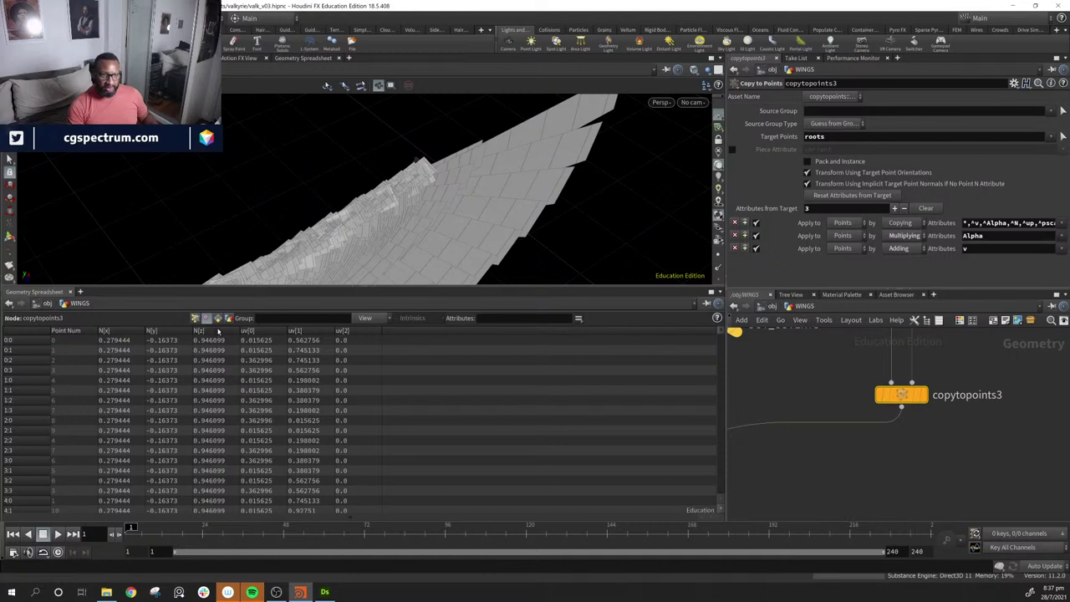
left_click(194, 318)
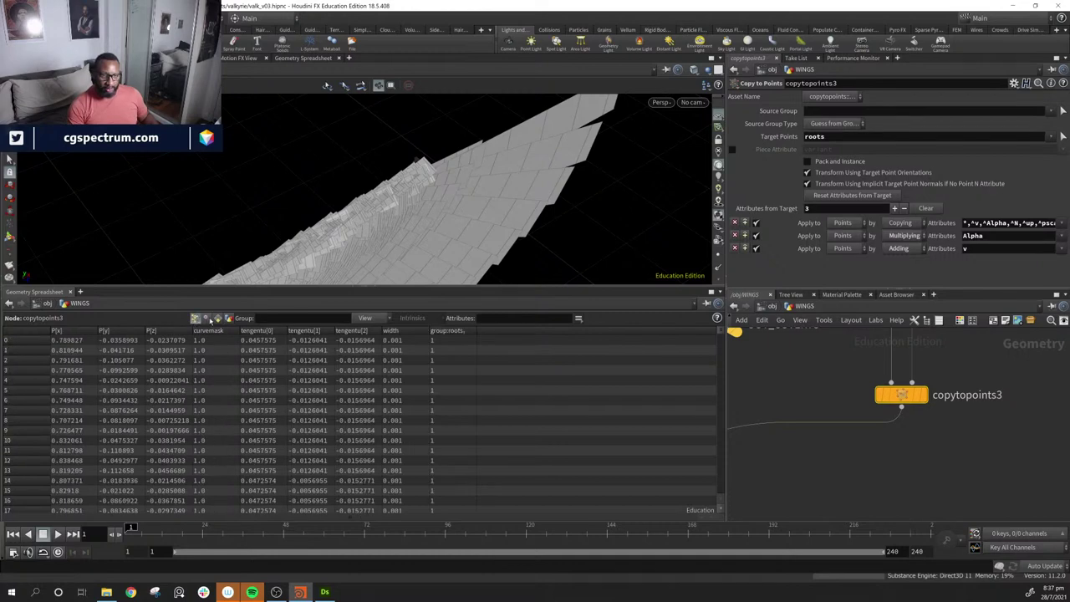
left_click(207, 320)
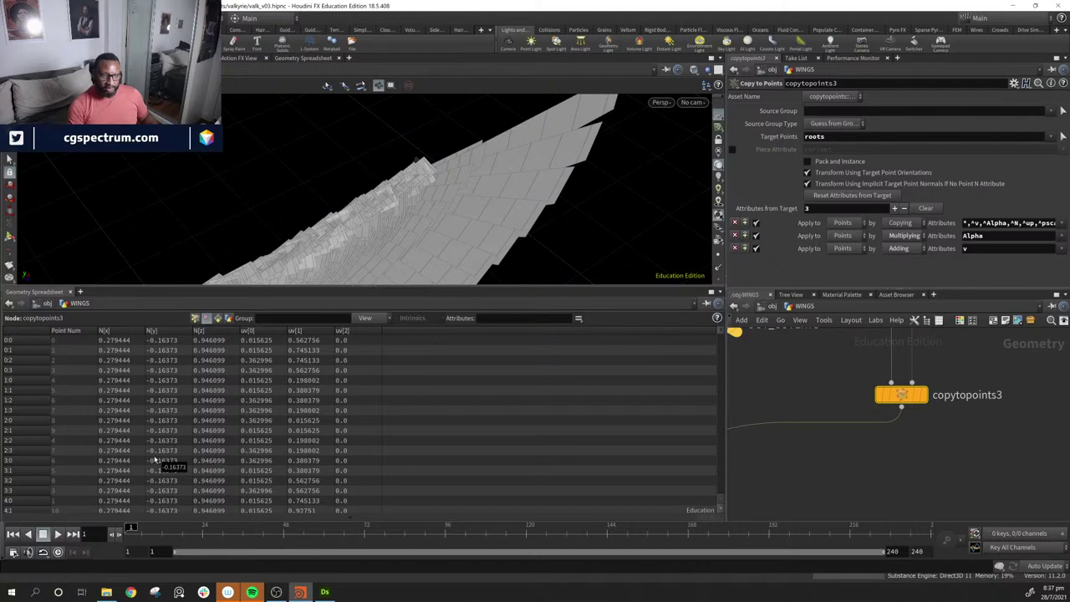
Step: Select copytopoints4 and copytopoints1 in turn and check the vertex normals and UVs of each
middle_click_drag(771, 412, 913, 443)
scroll(913, 441, "down", 3)
middle_click_drag(798, 328, 987, 510)
middle_click_drag(744, 348, 864, 516)
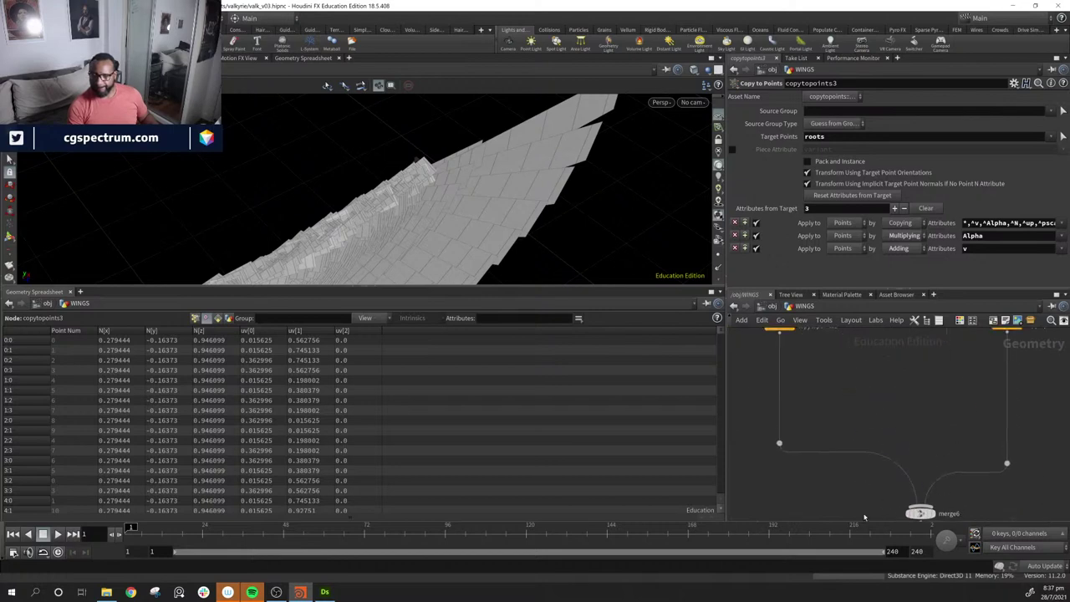
right_click_drag(862, 488, 895, 442)
right_click_drag(930, 395, 874, 442)
left_click(967, 389)
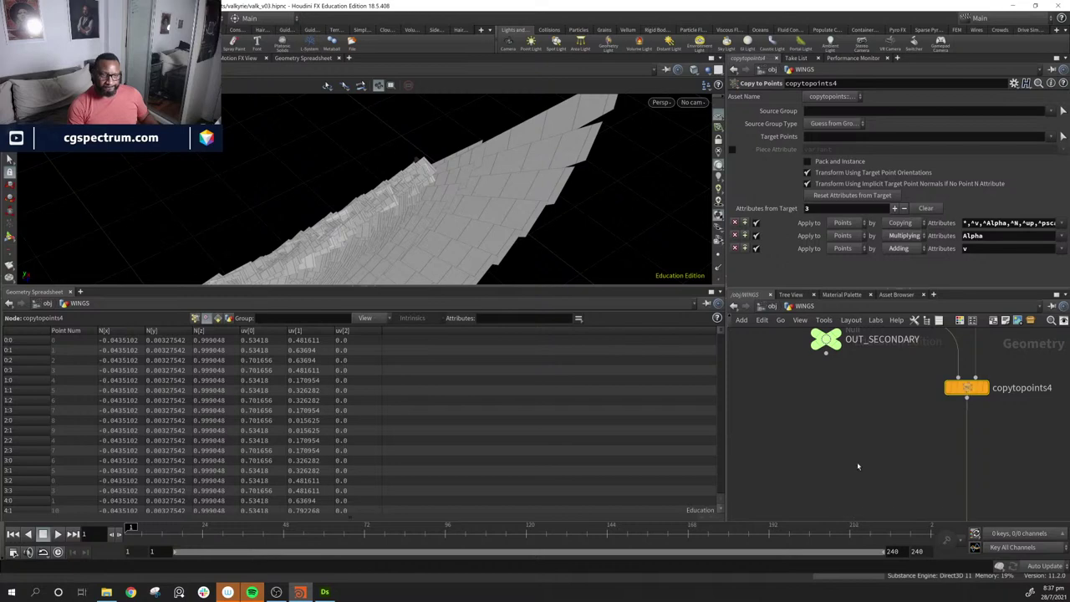
middle_click_drag(815, 460, 969, 473)
left_click(797, 406)
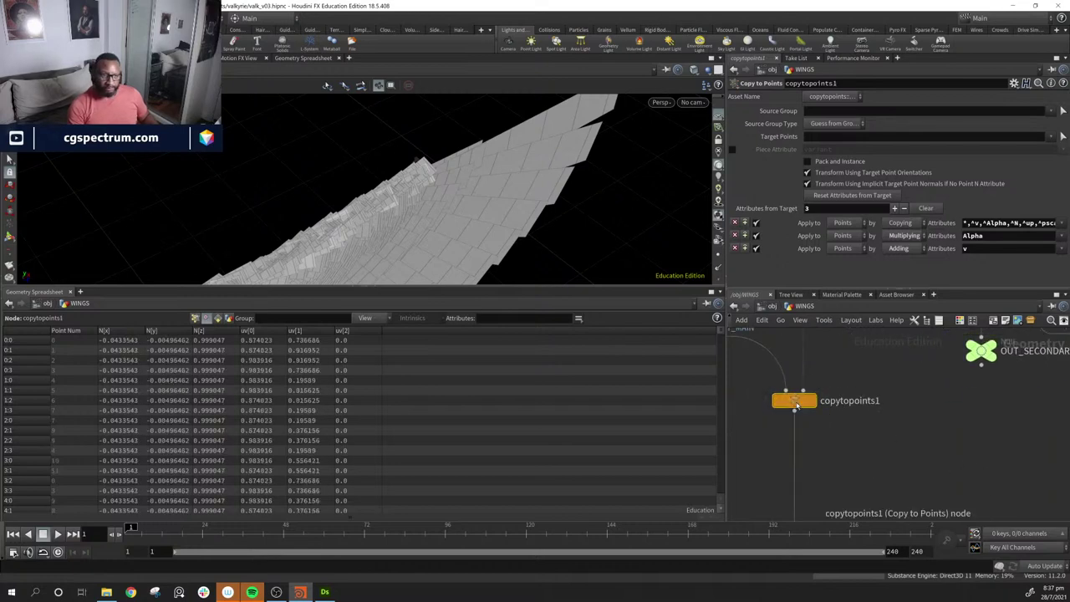
Step: Return to merge5, select it and check its vertex attributes for both normals and UVs
scroll(948, 437, "down", 6)
middle_click_drag(962, 452, 875, 369)
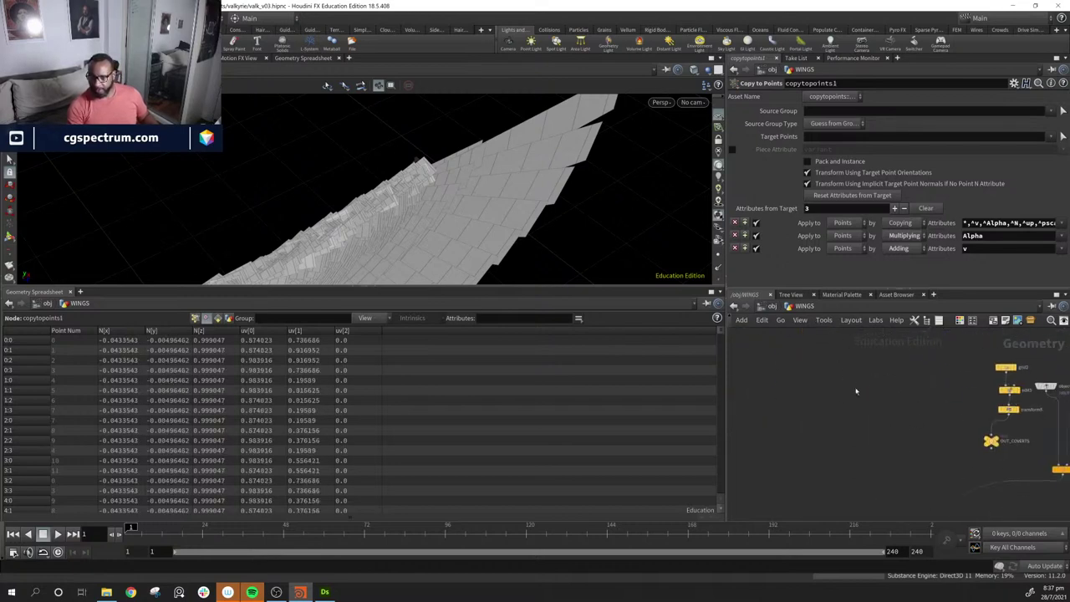
scroll(885, 401, "down", 3)
middle_click_drag(900, 510, 836, 383)
scroll(836, 384, "up", 3)
scroll(836, 388, "up", 2)
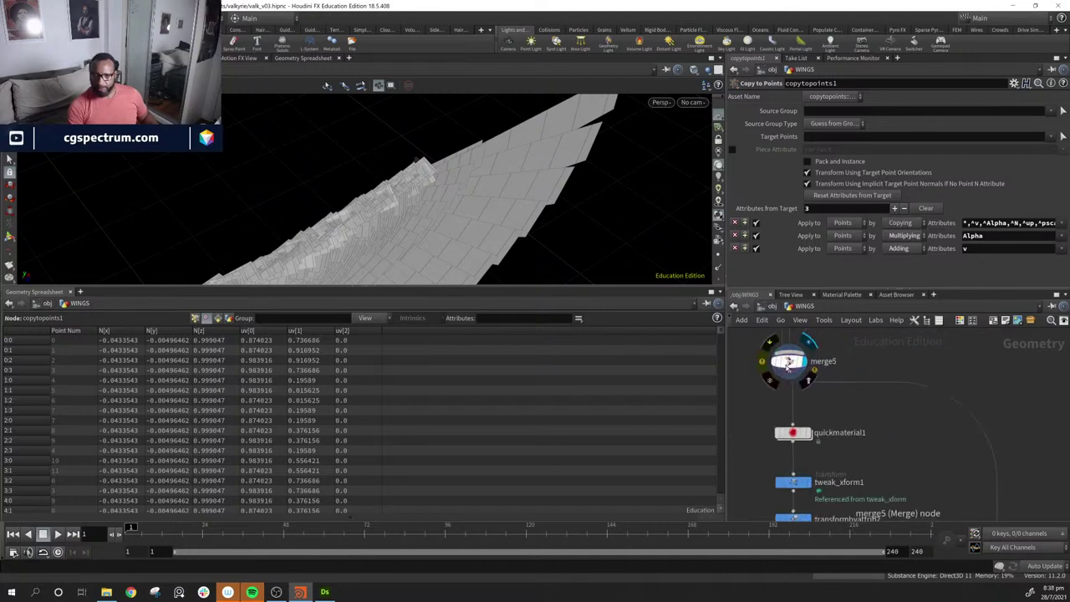
left_click(789, 362)
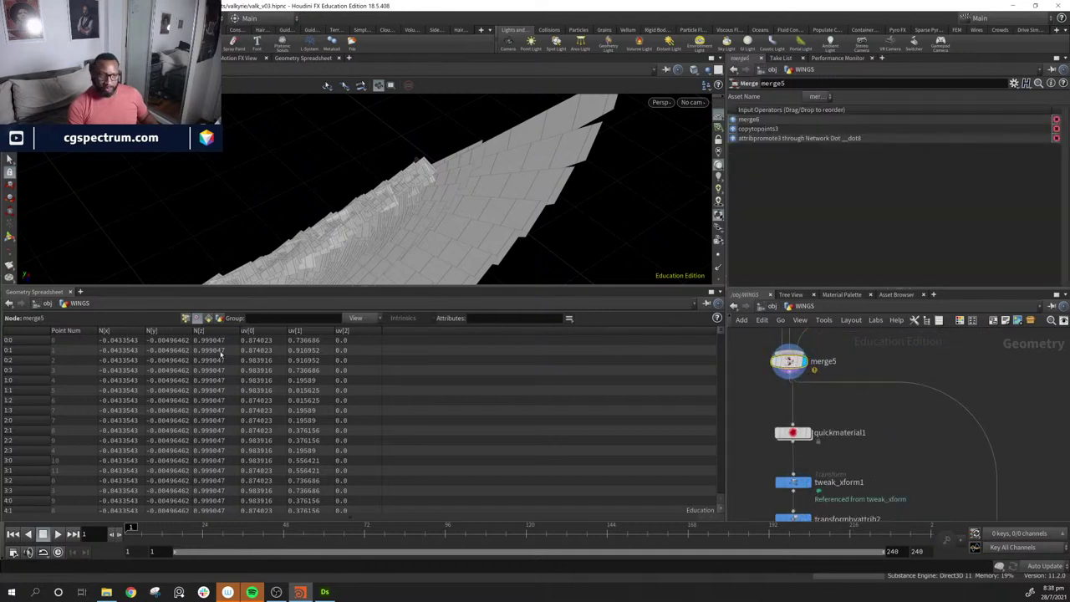
Step: Select the rop_fbx1 node and change its output file to $HIP/geo/wing_v02.fbx
middle_click_drag(918, 431, 833, 347)
left_click(902, 485)
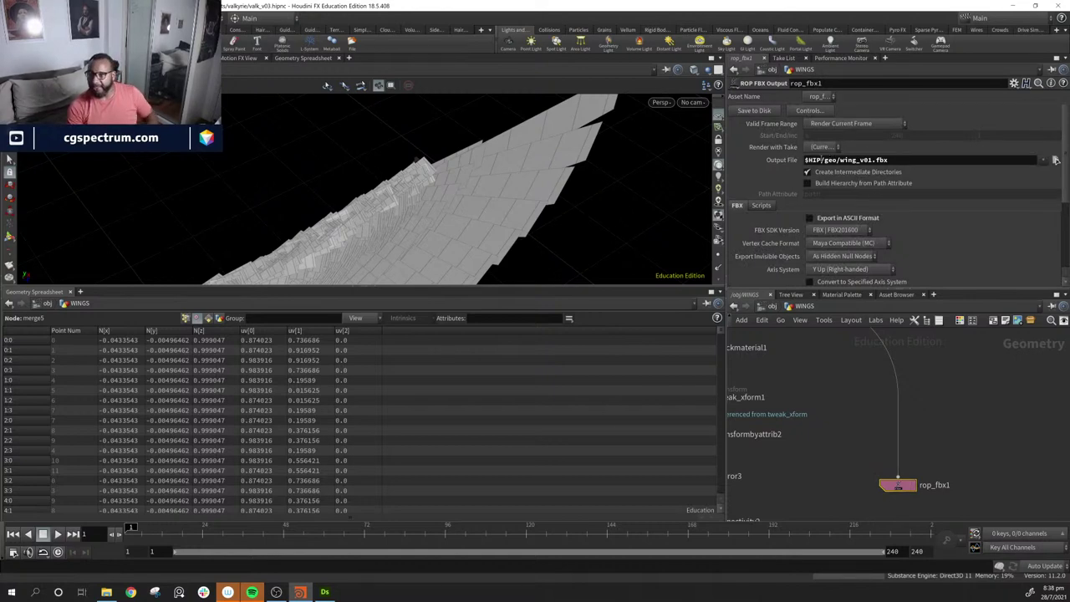
left_click(876, 160)
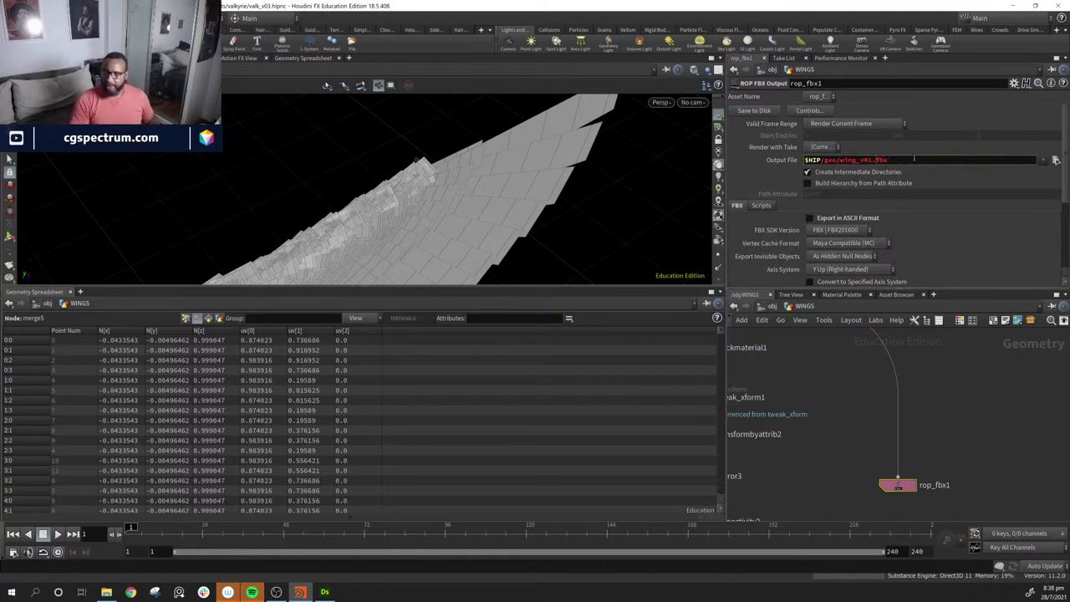
key("Left")
key("BackSpace")
type("2")
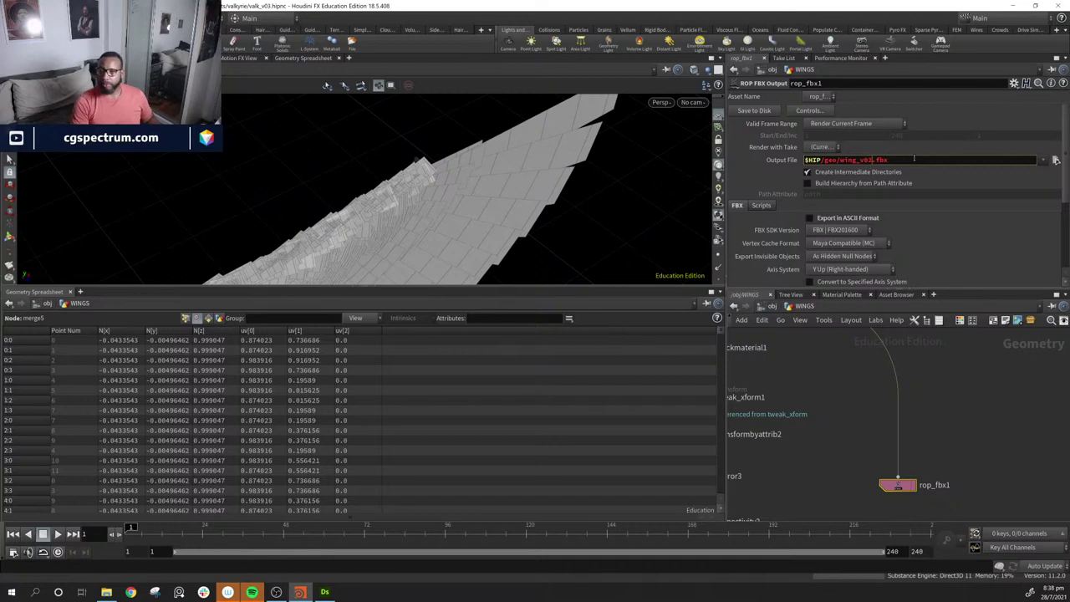
Step: Browse for the rop_fbx1 output file in the $HIP/render folder and select valk_v03_low.fbx as the base name
left_click(1016, 418)
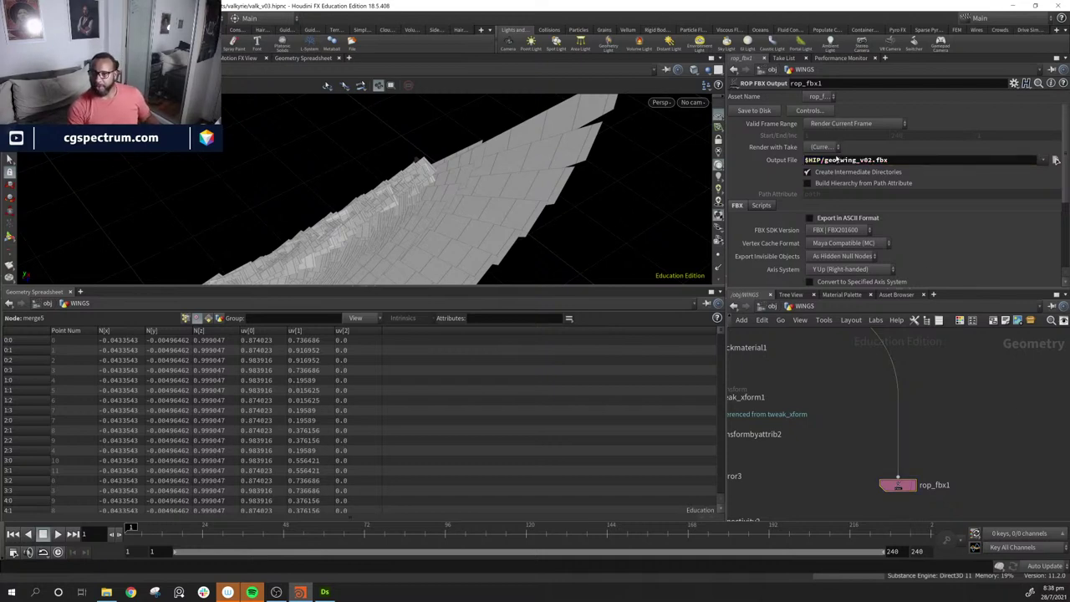
left_click(837, 160)
left_click(1055, 160)
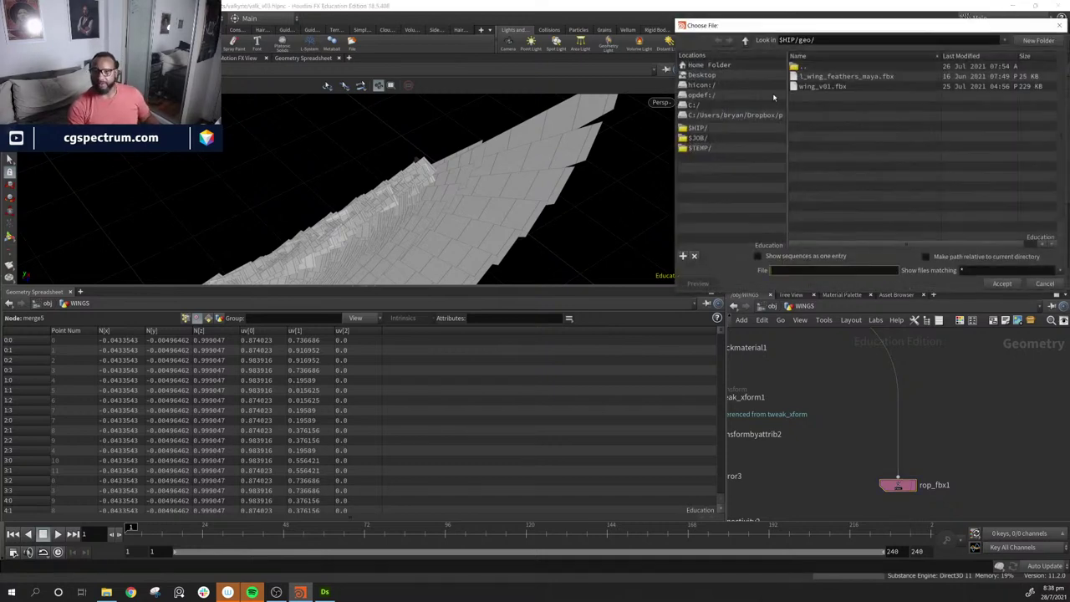
left_click(745, 40)
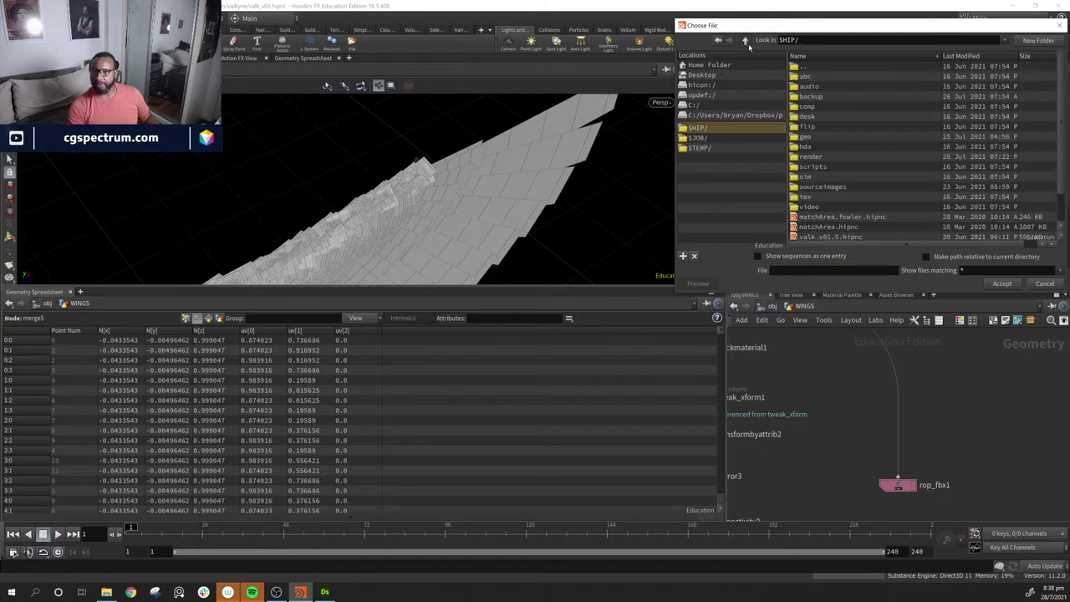
double_click(813, 157)
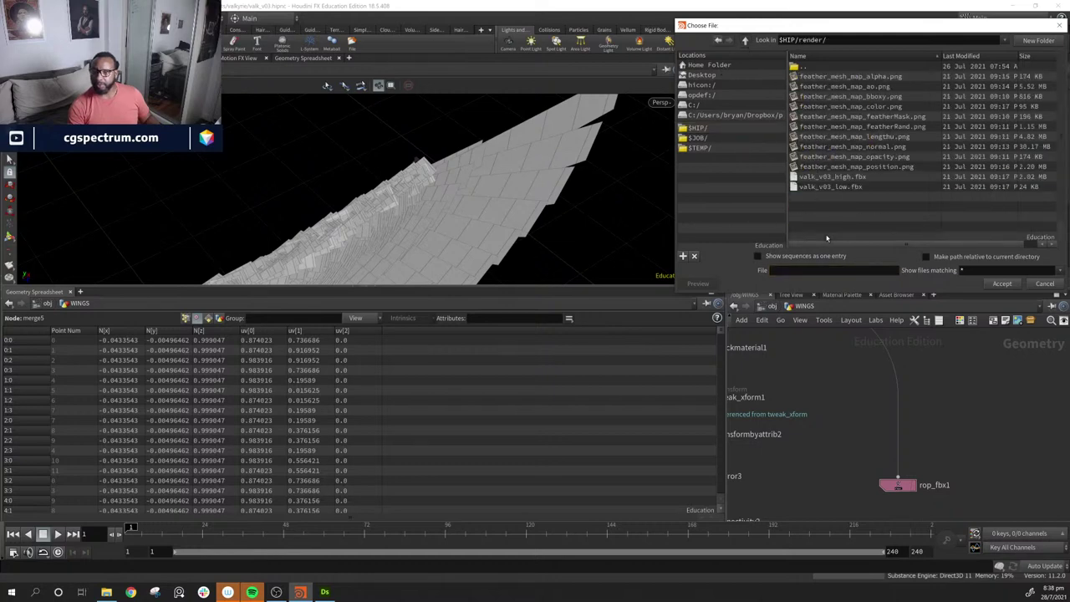
left_click(858, 187)
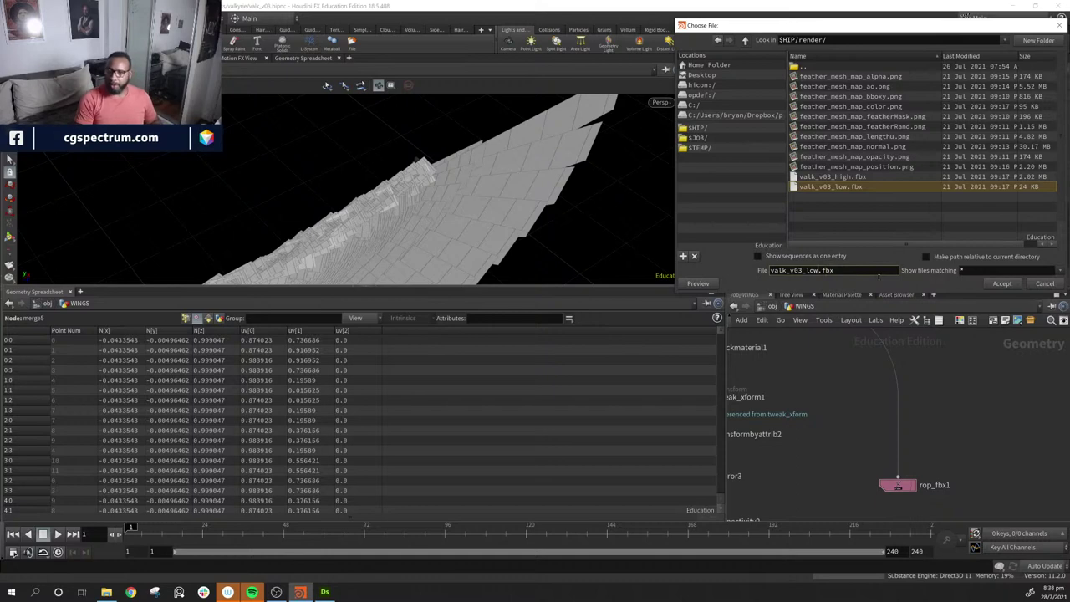
Step: Change the output file name to valk_v03_wing.fbx and accept it for rop_fbx1
key("Left")
key("Left")
key("Left")
key("Left")
key("BackSpace")
key("BackSpace")
key("BackSpace")
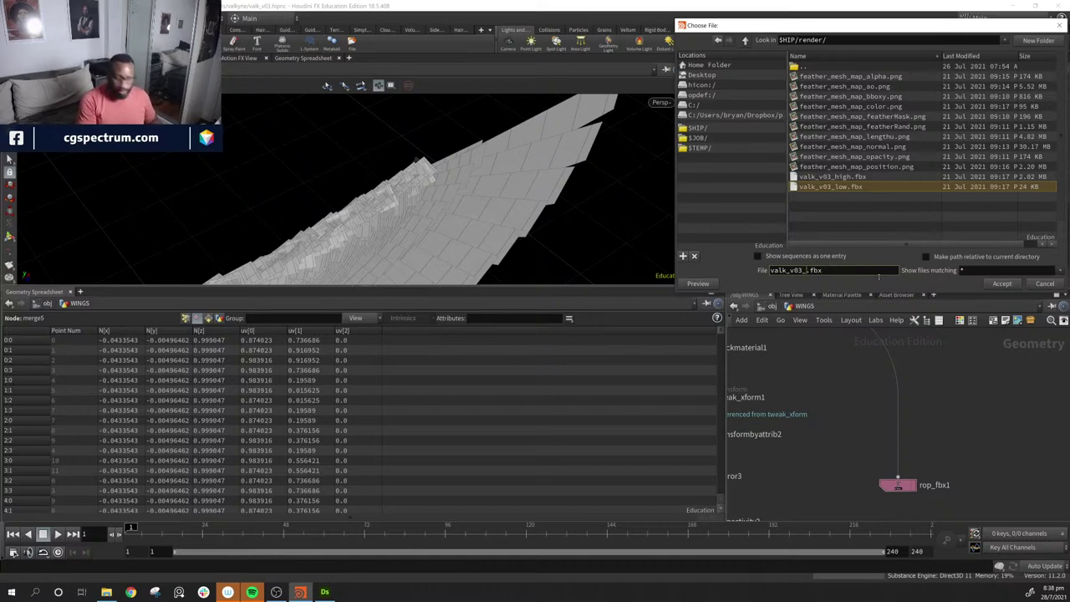
type("wing")
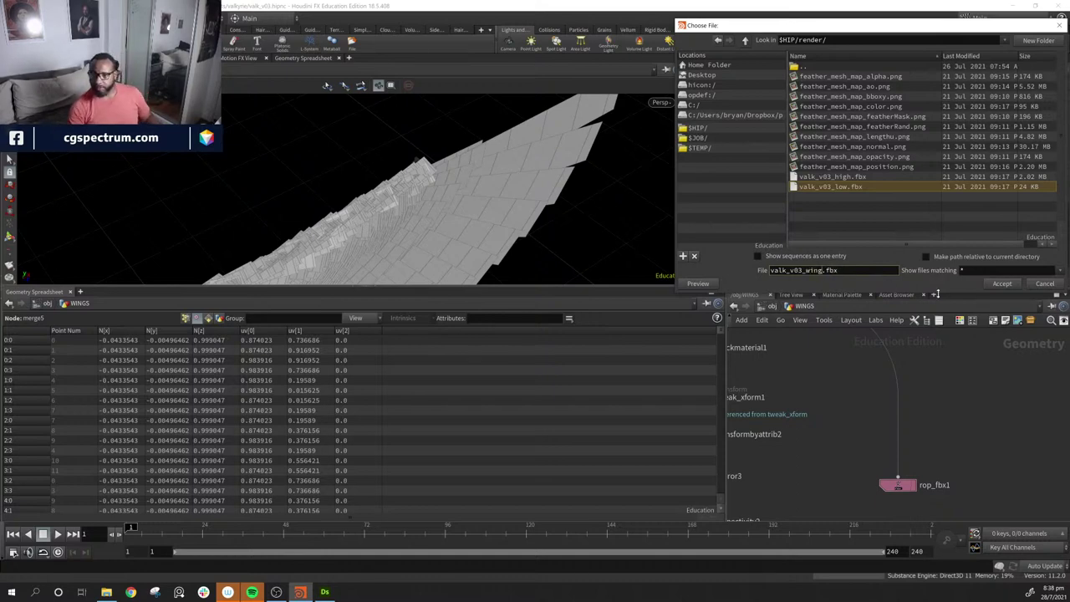
left_click(1002, 283)
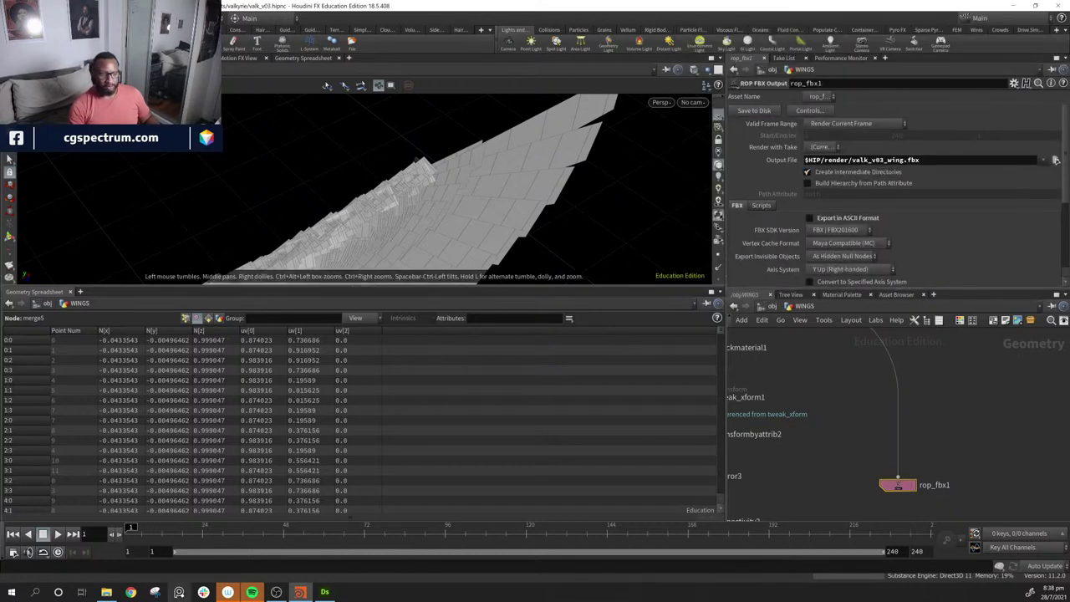
Step: Open valk_v03_wing.fbx from the render folder in FBX Review, inspect the wing and close the viewer
left_click(107, 593)
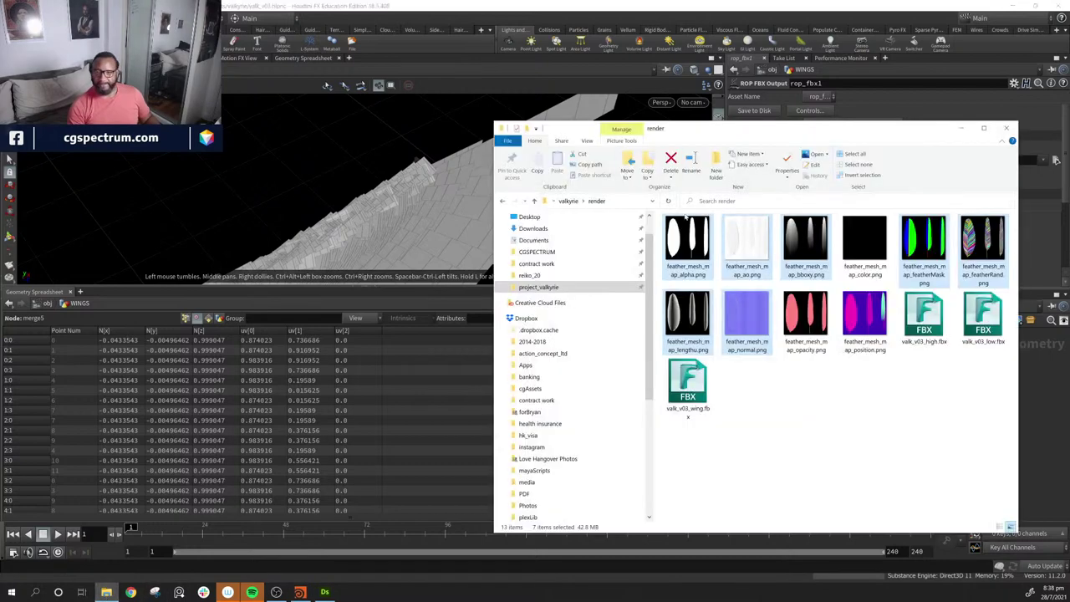
left_click(687, 386)
left_click_drag(883, 132, 592, 89)
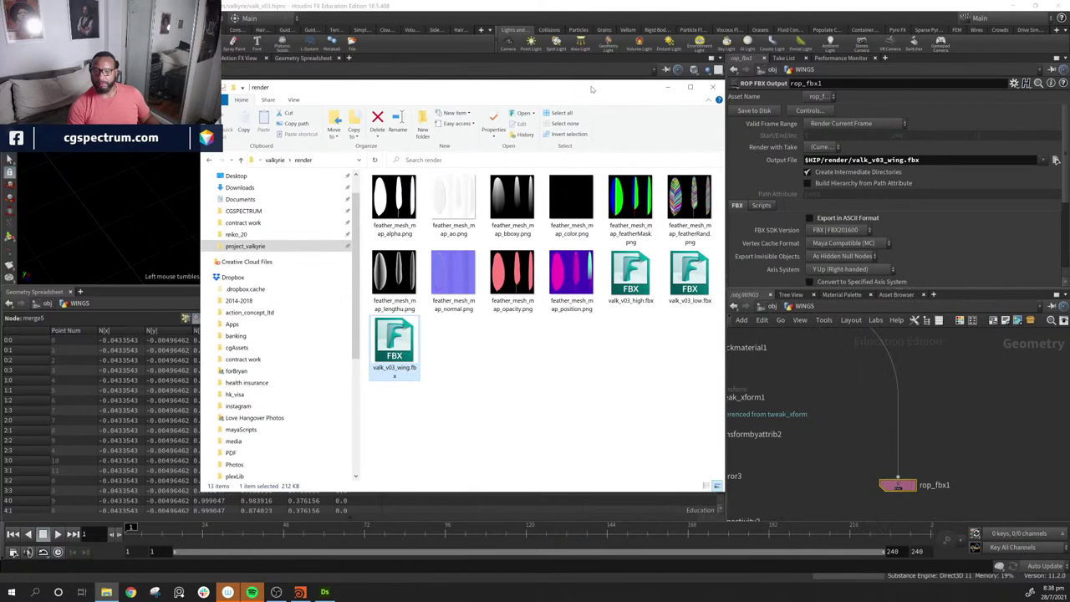
double_click(400, 354)
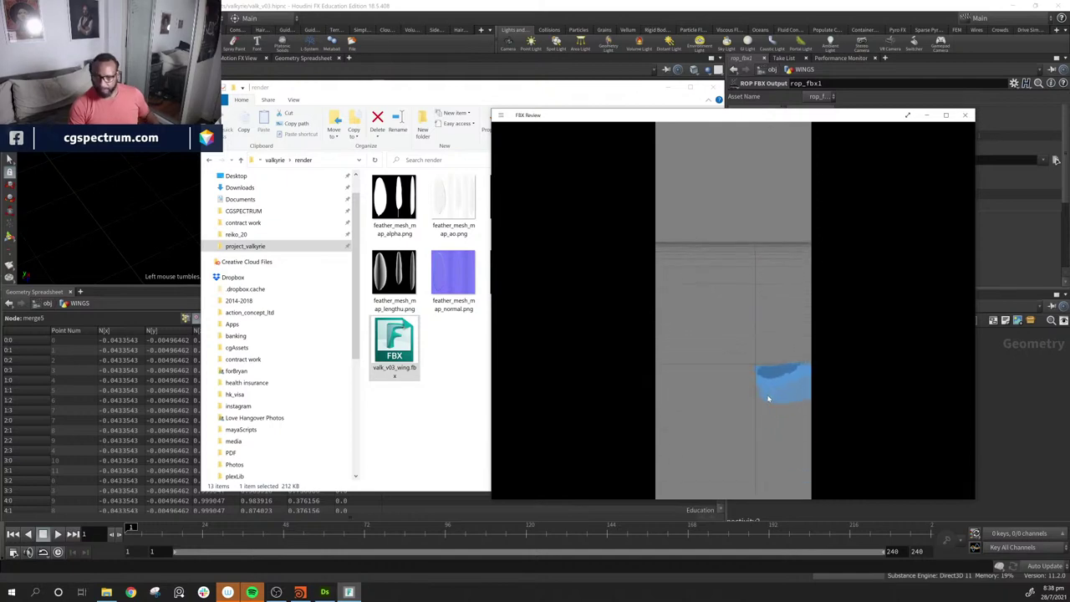
middle_click_drag(769, 396, 790, 373)
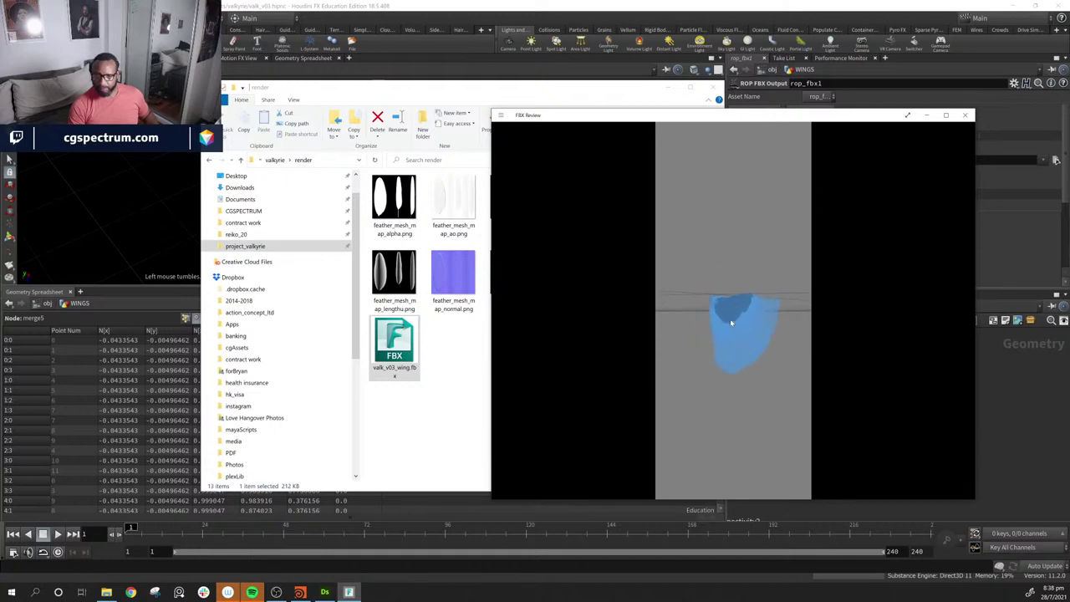
left_click(964, 115)
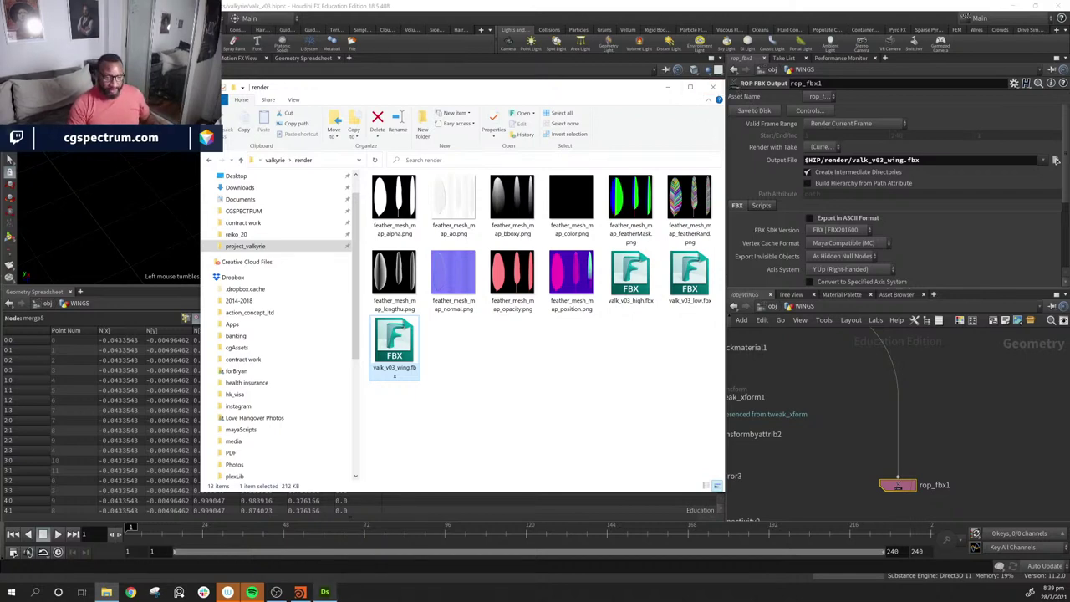
Step: Switch to Substance Designer and add the 3D mesh valk_v03_wing.fbx from the valkyrie render folder to the feathers package
left_click(325, 592)
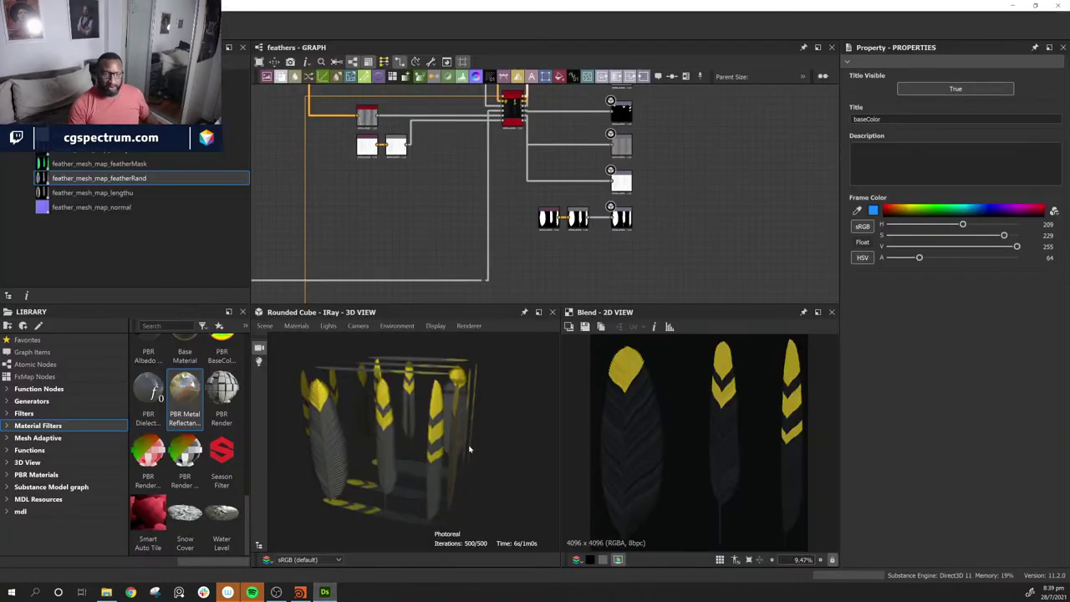
left_click(25, 119)
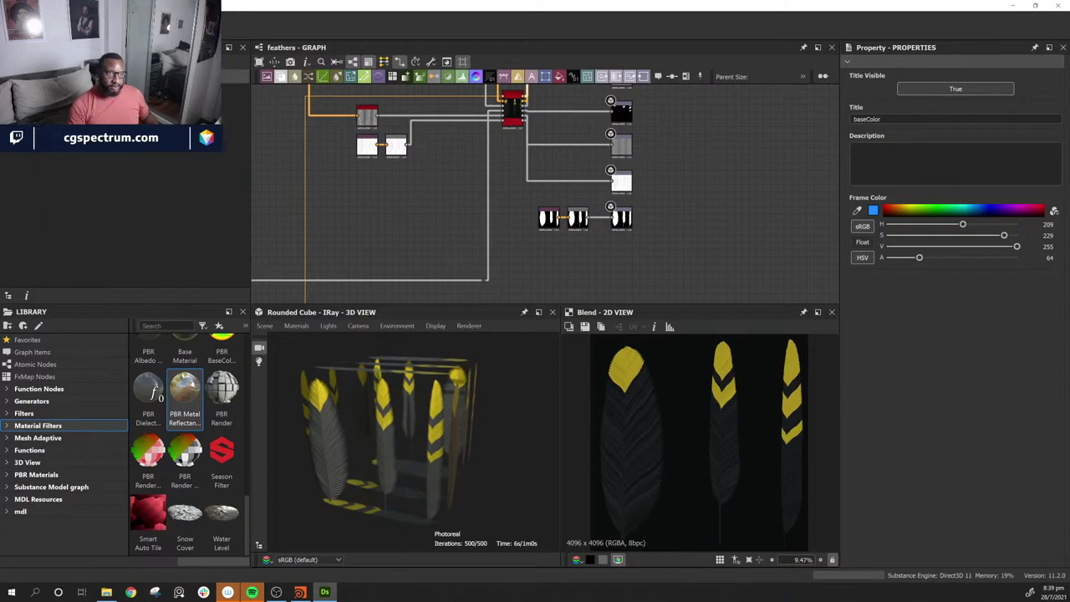
right_click(59, 76)
mouse_move(101, 114)
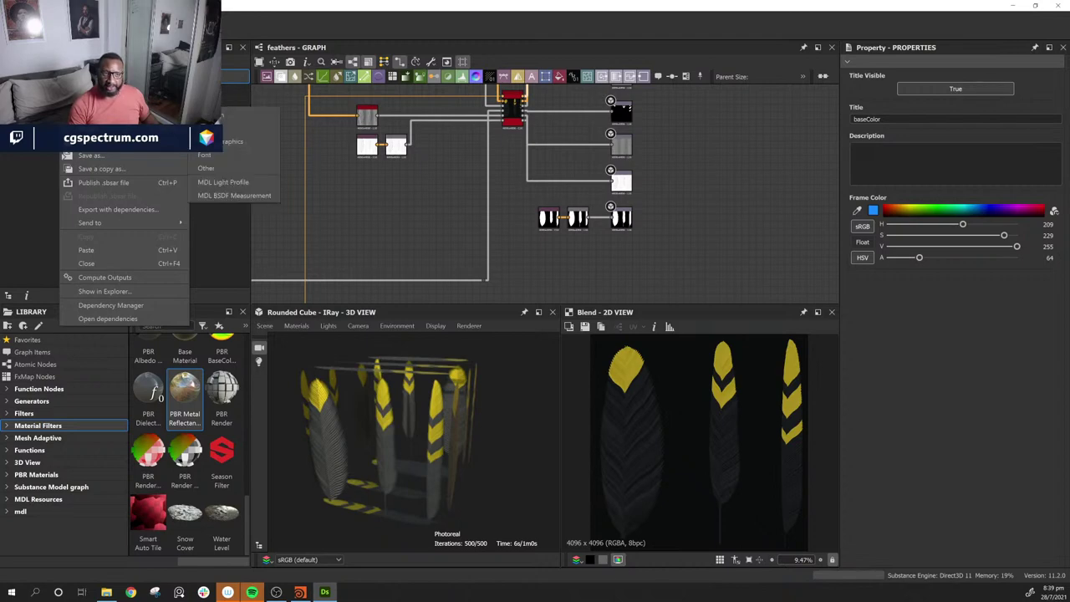
left_click(235, 118)
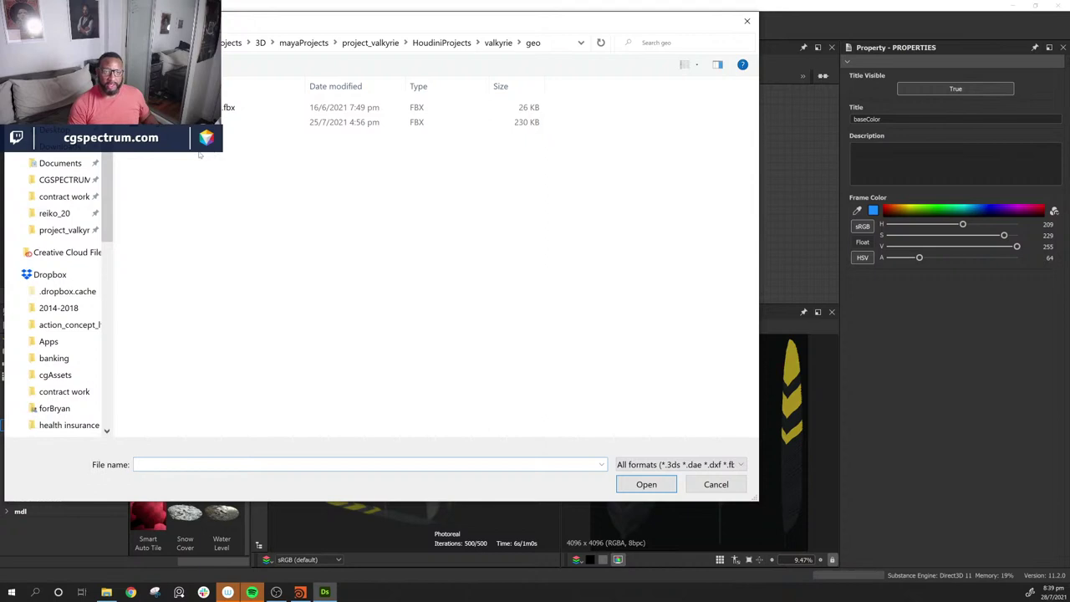
left_click(499, 44)
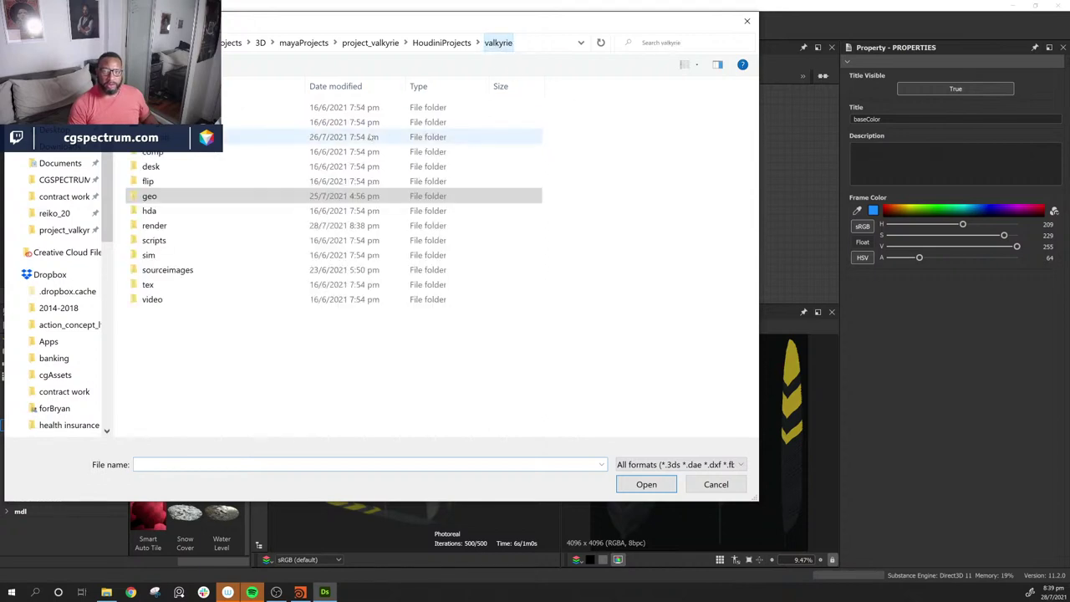
double_click(199, 222)
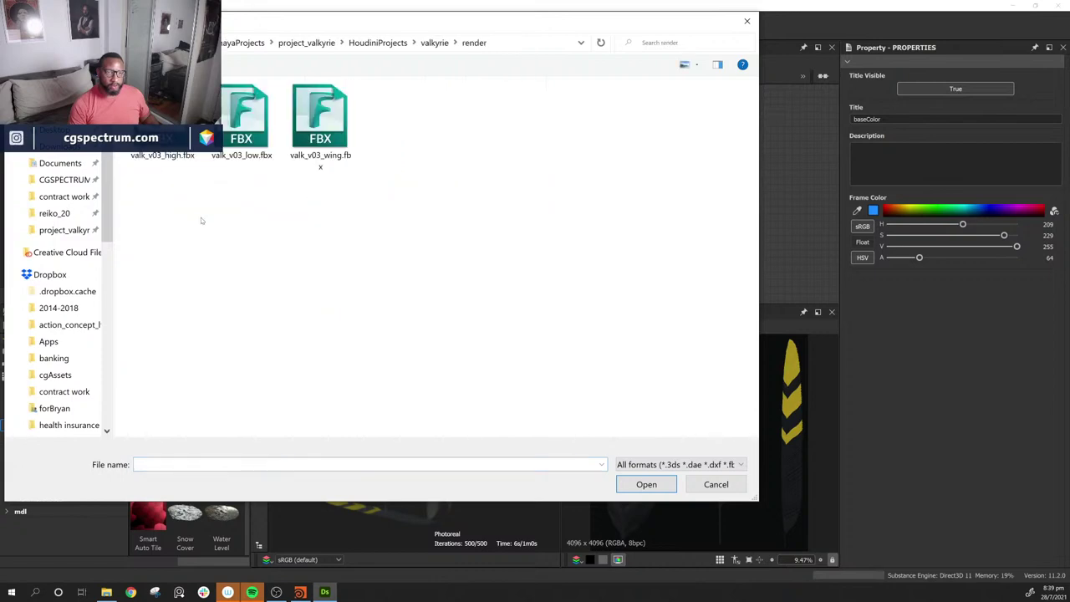
left_click(339, 123)
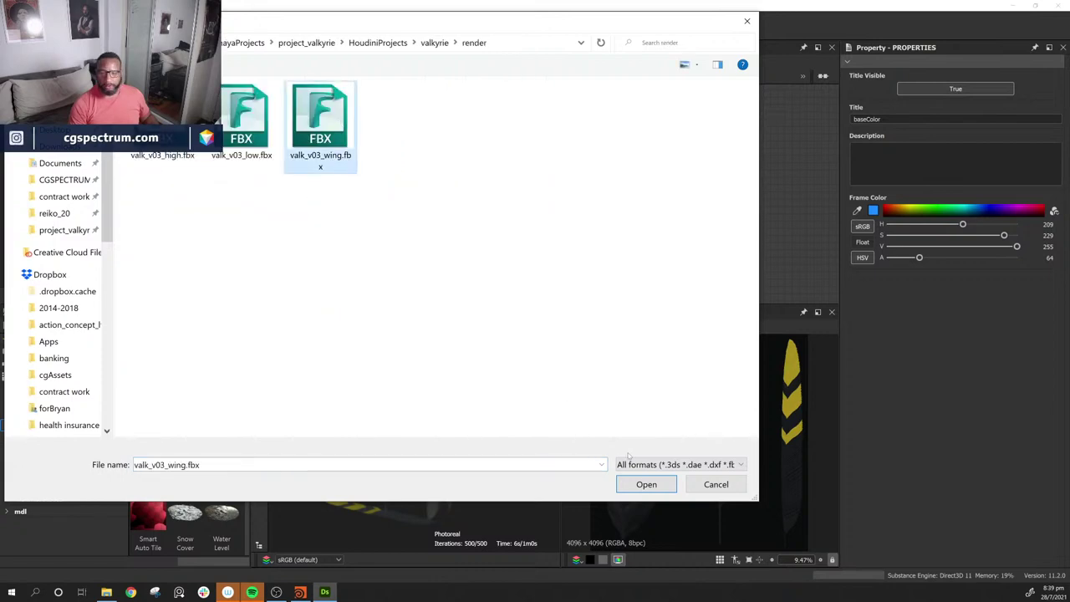
left_click(647, 485)
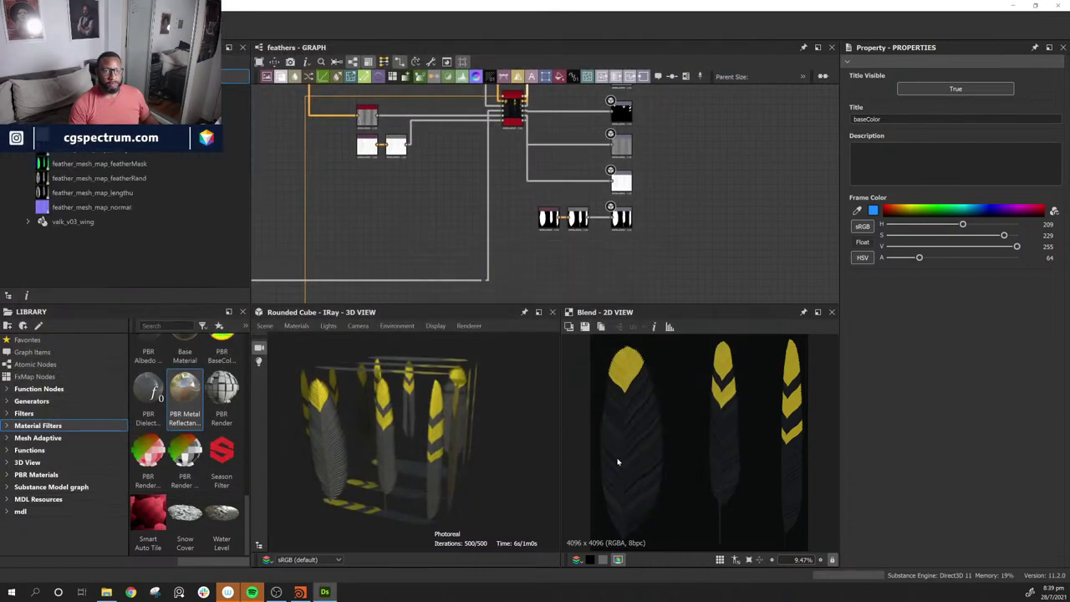
Step: Display the valk_v03_wing mesh in the 3D view with the OpenGL renderer and inspect the feather shading on both sides
left_click(28, 221)
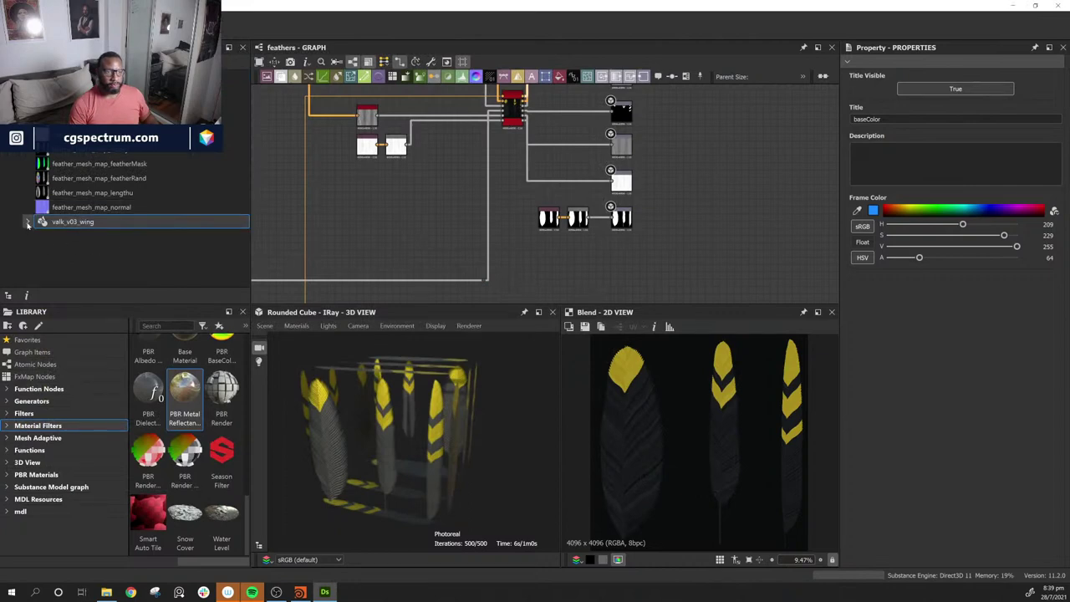
left_click(63, 224)
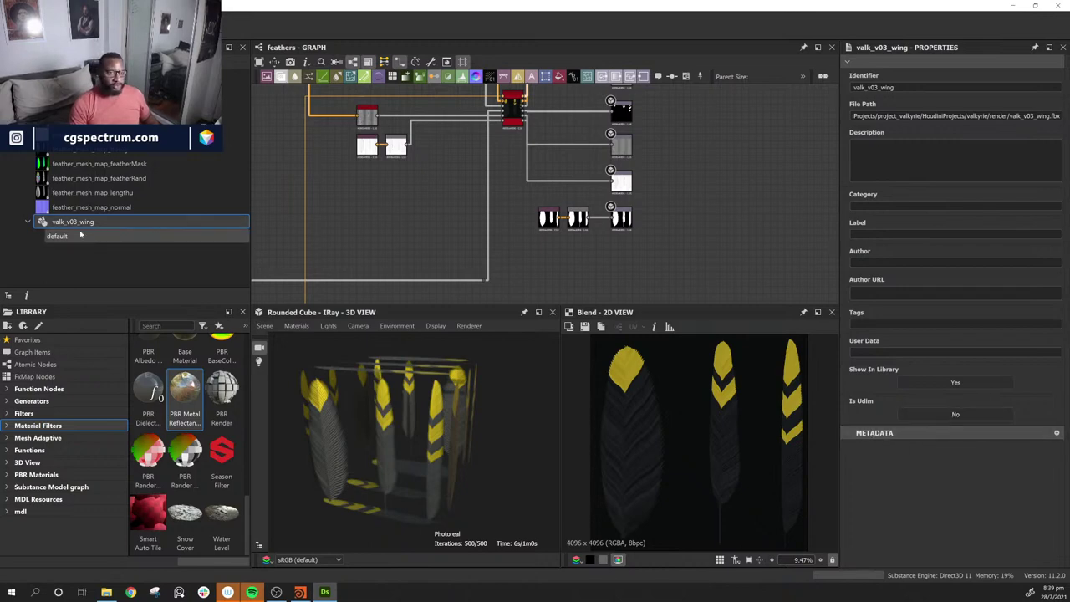
left_click_drag(81, 221, 597, 435)
left_click(480, 327)
left_click(481, 351)
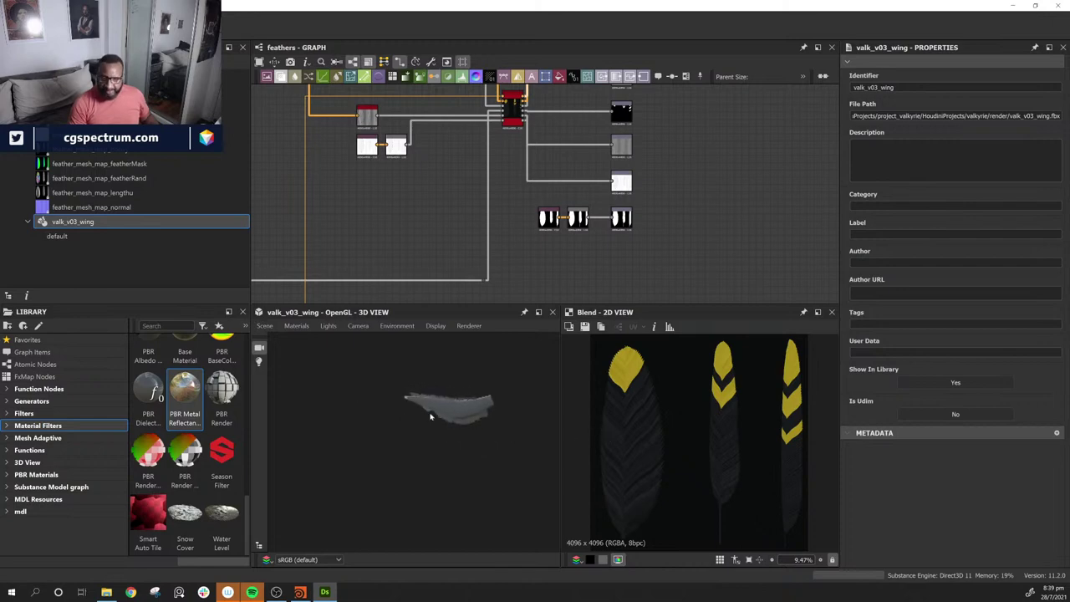
left_click_drag(431, 417, 475, 406)
left_click_drag(469, 444, 457, 415)
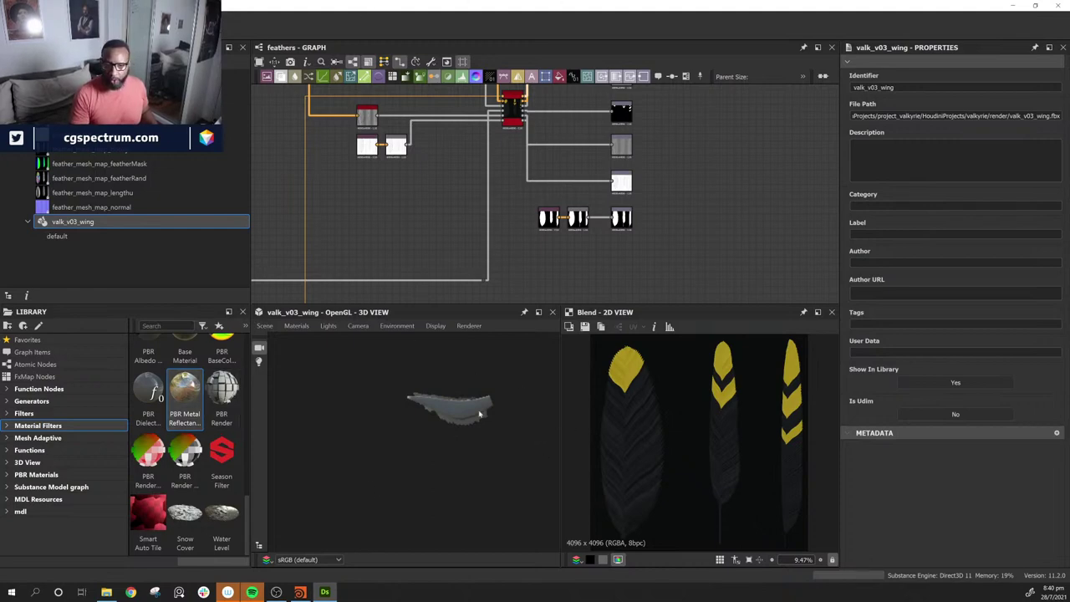
left_click_drag(491, 415, 406, 428)
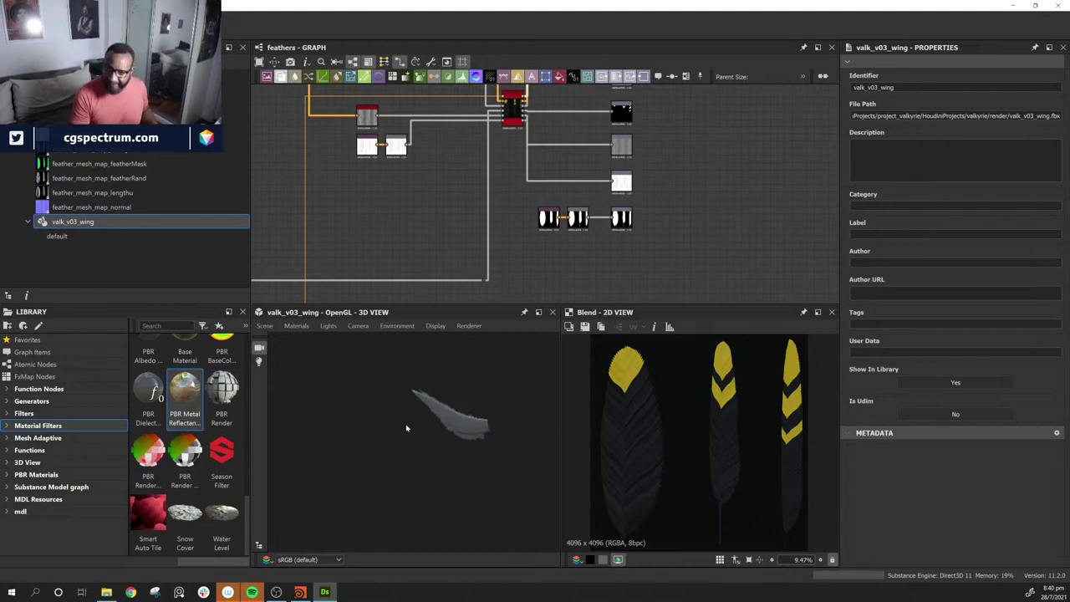
left_click_drag(481, 460, 469, 426)
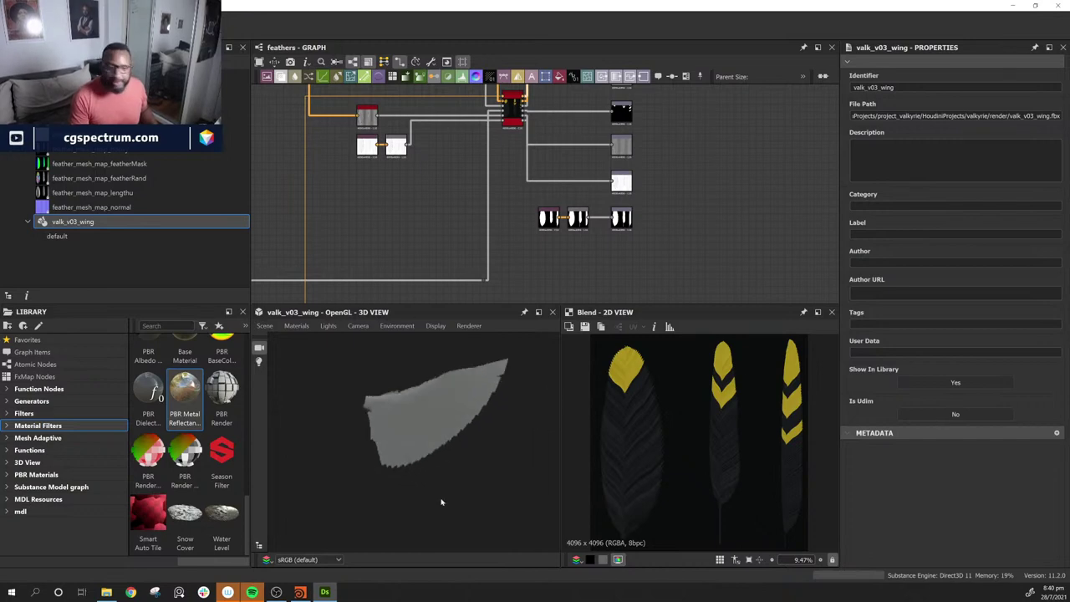
Step: Switch back to Houdini and insert a Reverse node on the wire after copytopoints3 in the WINGS network
left_click(299, 592)
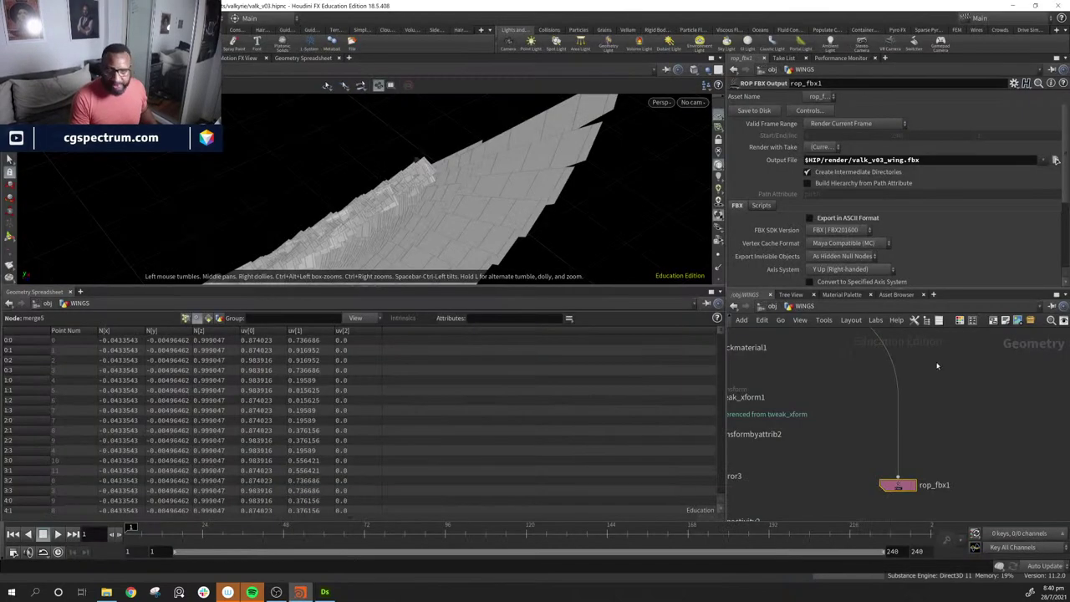
middle_click_drag(946, 407, 1030, 480)
scroll(853, 461, "down", 1)
middle_click_drag(968, 438, 950, 491)
scroll(950, 489, "down", 4)
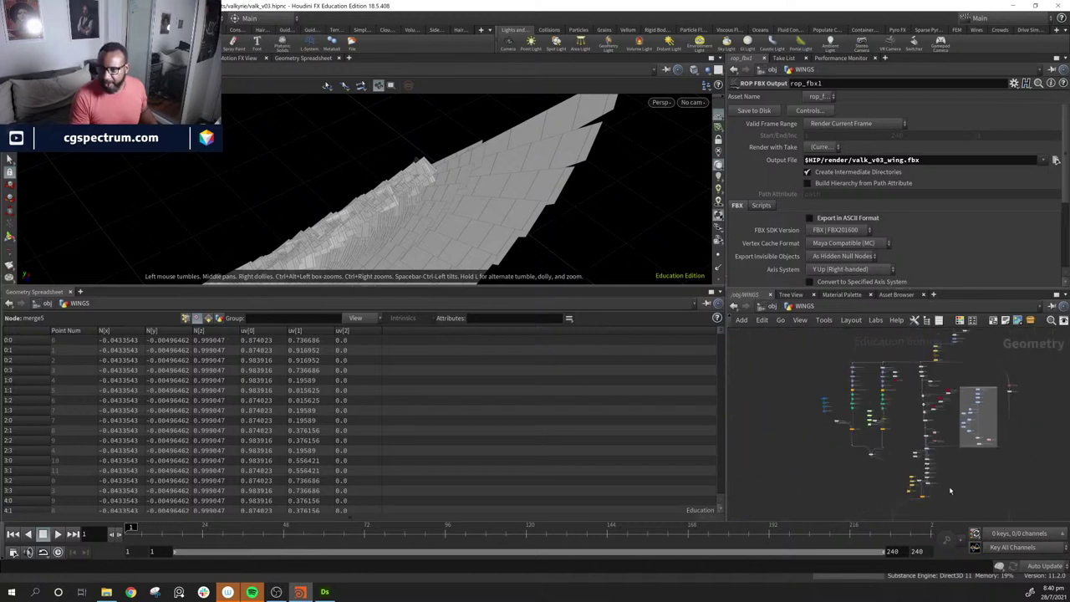
scroll(950, 489, "up", 6)
middle_click_drag(935, 367, 940, 253)
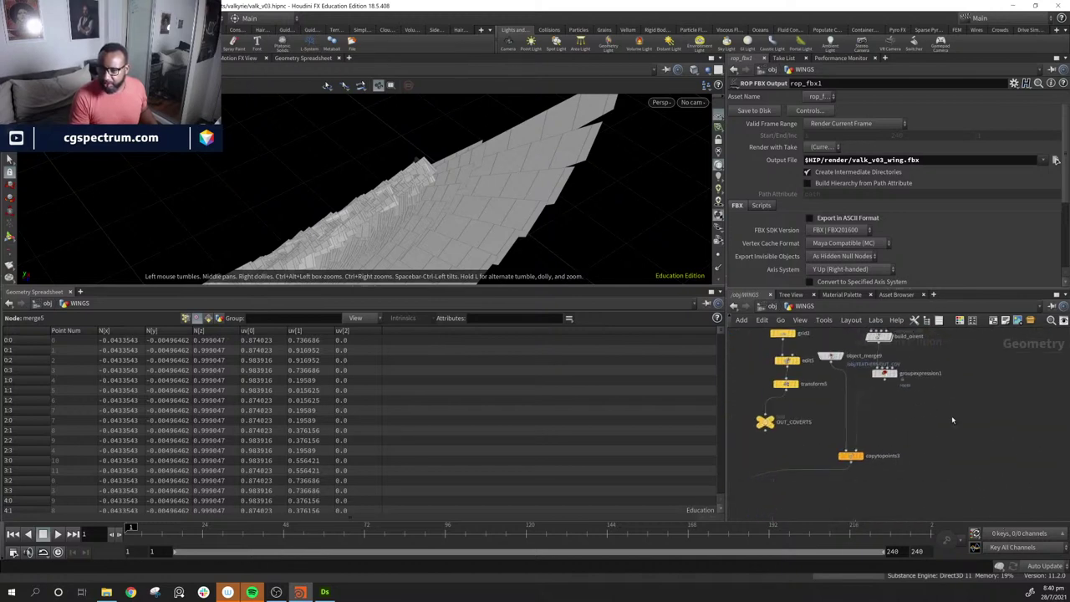
middle_click_drag(952, 415, 980, 303)
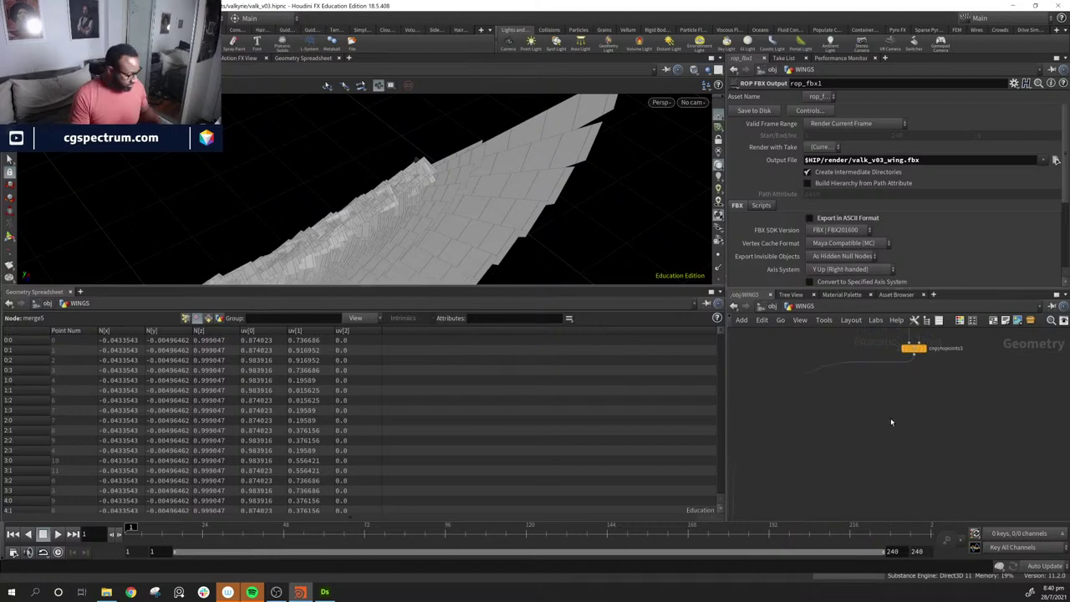
key("Tab")
key("Return")
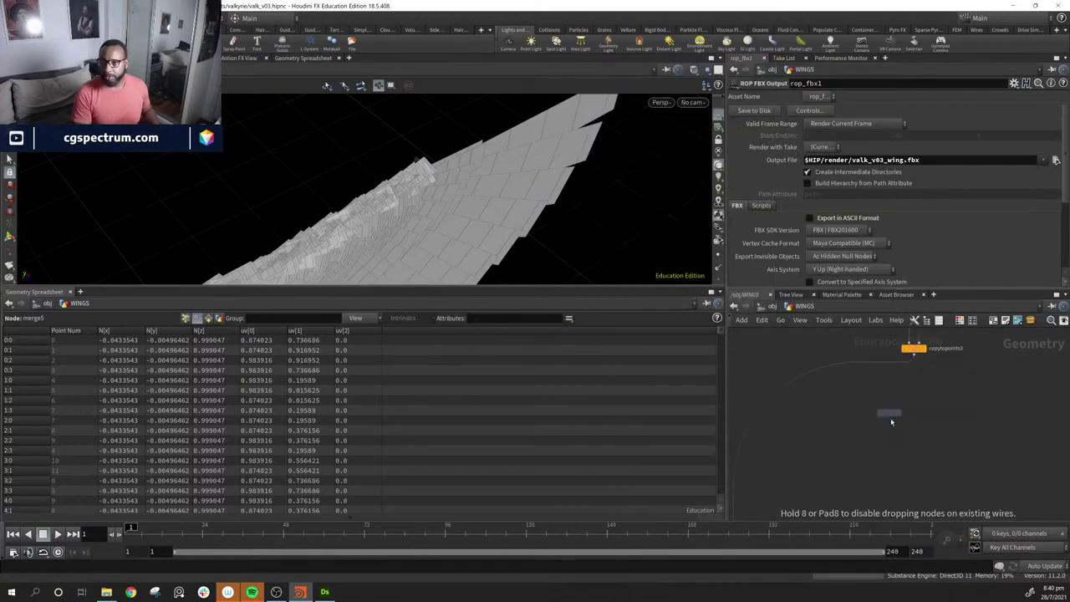
left_click(891, 417)
left_click_drag(885, 415, 848, 378)
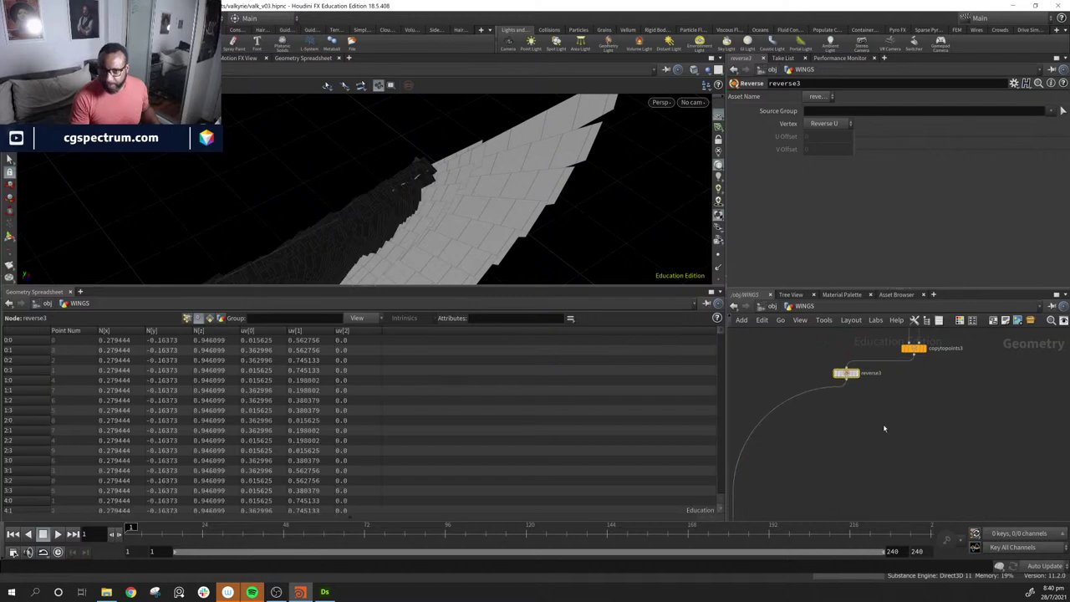
Step: Check which way the reversed feathers face and reposition the reverse3 node just below copytopoints3
mouse_move(493, 221)
left_mouse_down("alt")
mouse_move(333, 222)
mouse_move(600, 137)
left_mouse_up("alt")
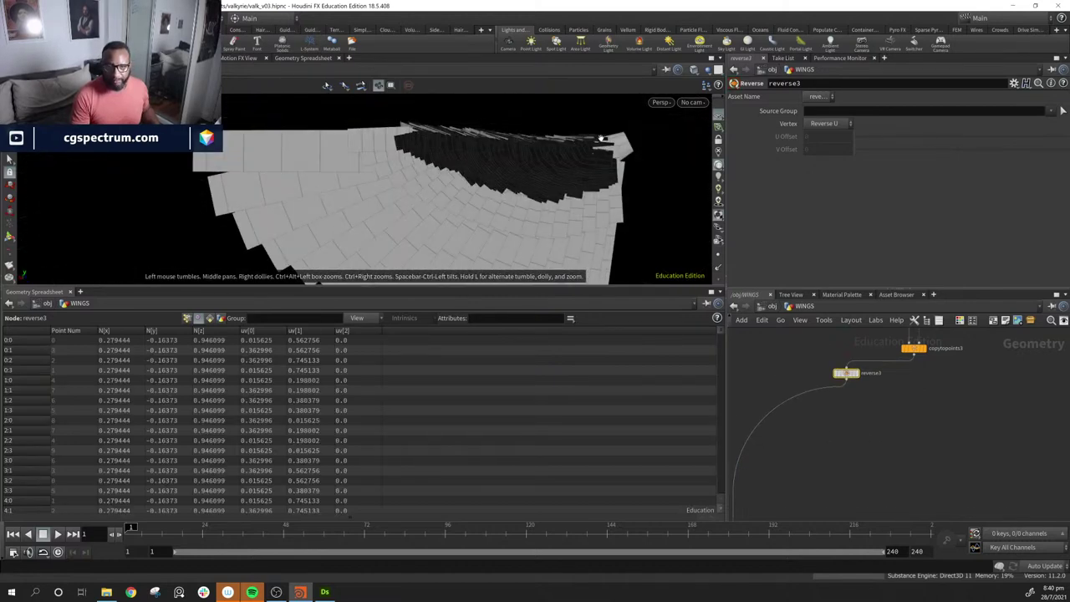
left_click_drag(564, 225, 526, 234)
left_click_drag(863, 377, 907, 396)
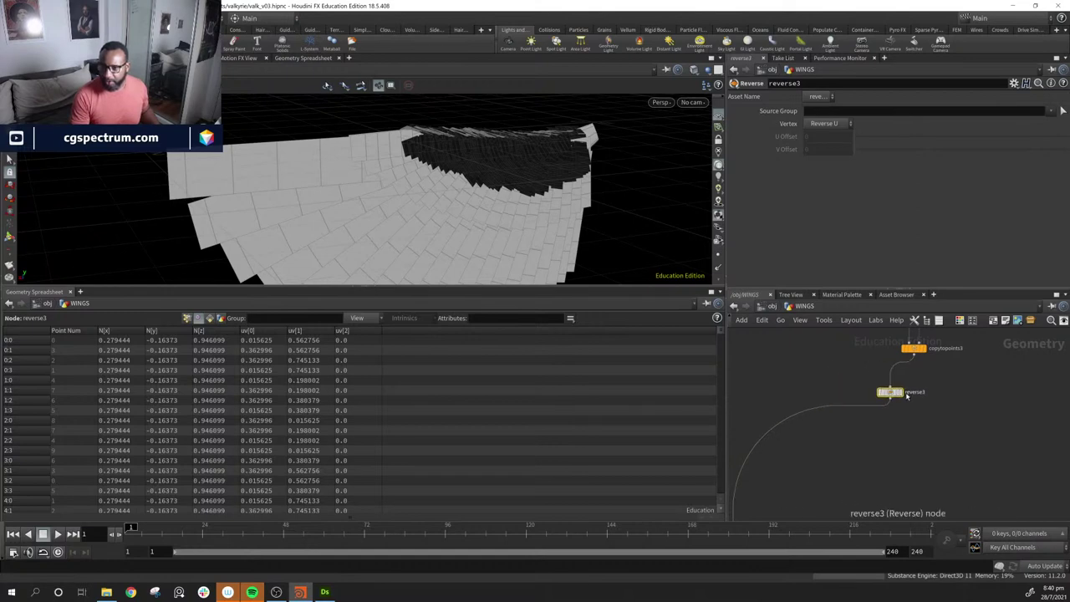
Step: Display the merged wing at merge5 and save it to disk again as valk_v03_wing.fbx from the rop_fbx1 node
left_click(902, 393)
middle_click_drag(853, 481, 941, 352)
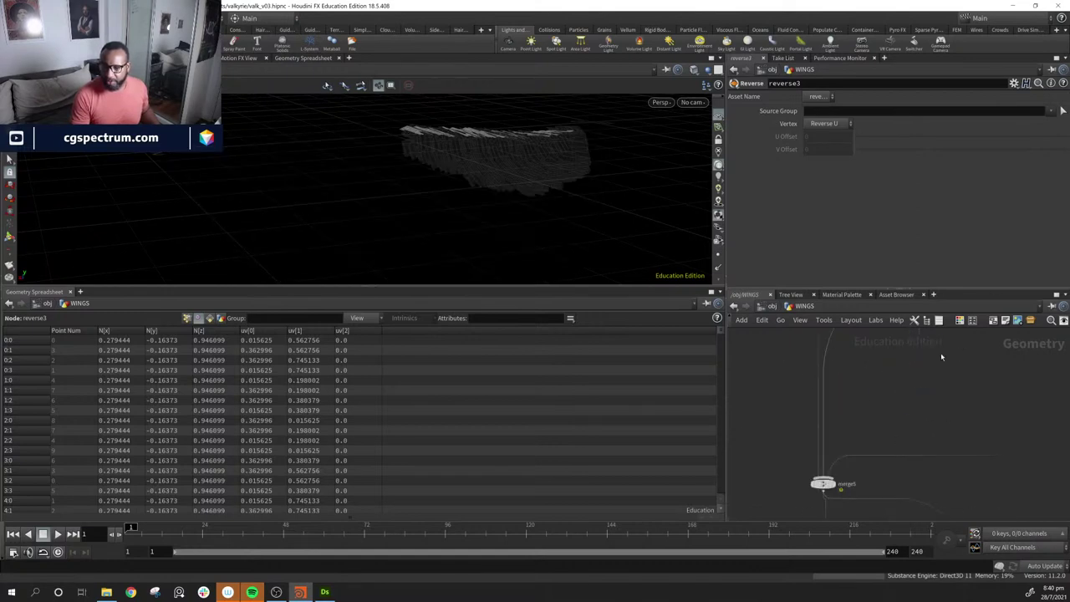
scroll(911, 368, "down", 4)
middle_click_drag(872, 469, 872, 415)
scroll(872, 415, "up", 2)
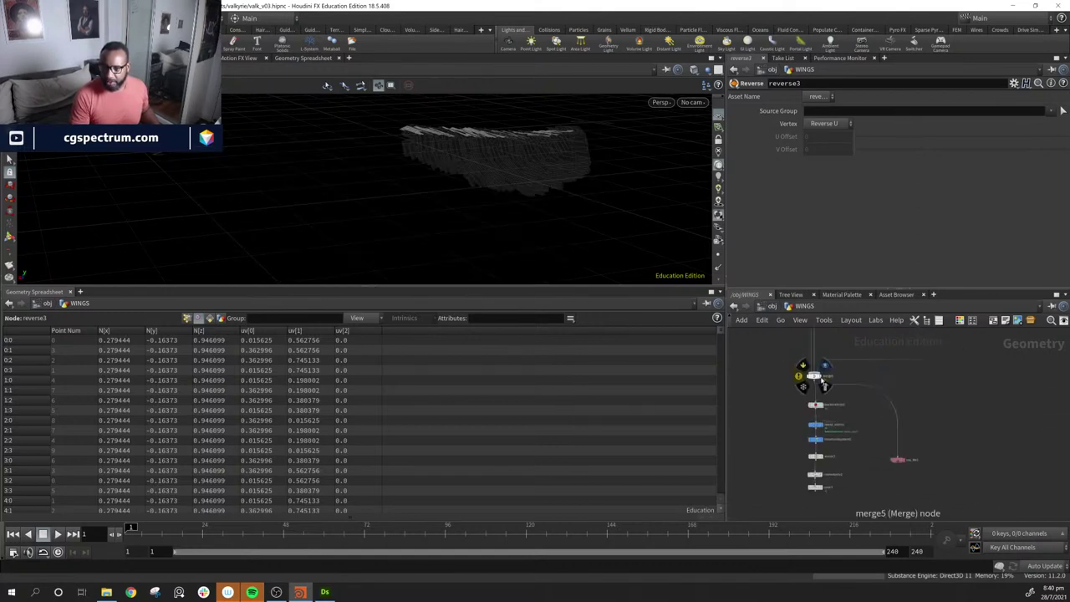
left_click(822, 376)
left_click_drag(352, 189, 430, 148, "alt")
middle_click_drag(914, 468, 899, 450)
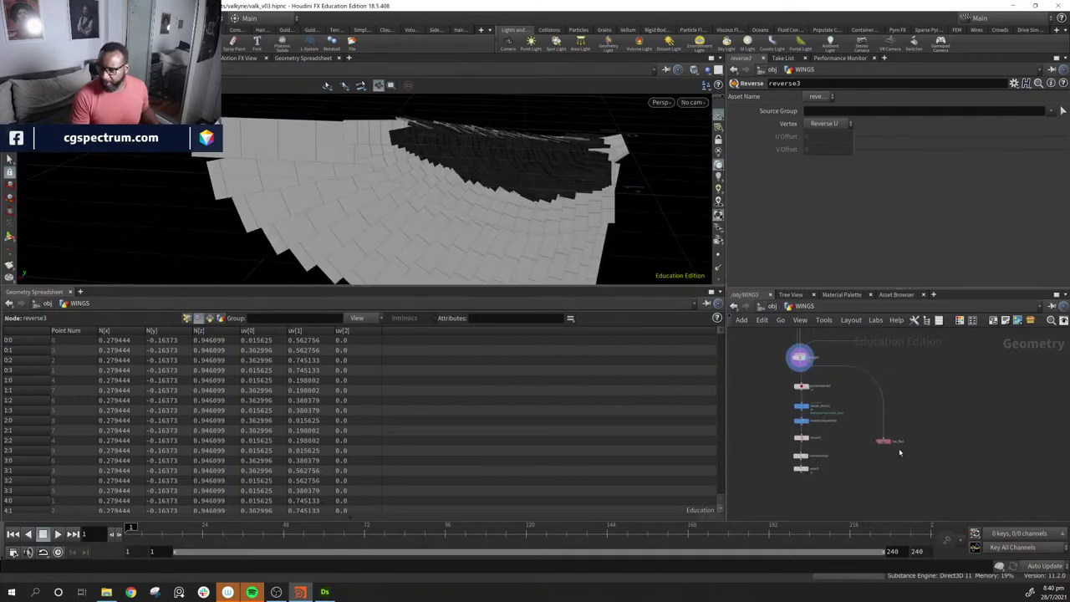
left_click(884, 441)
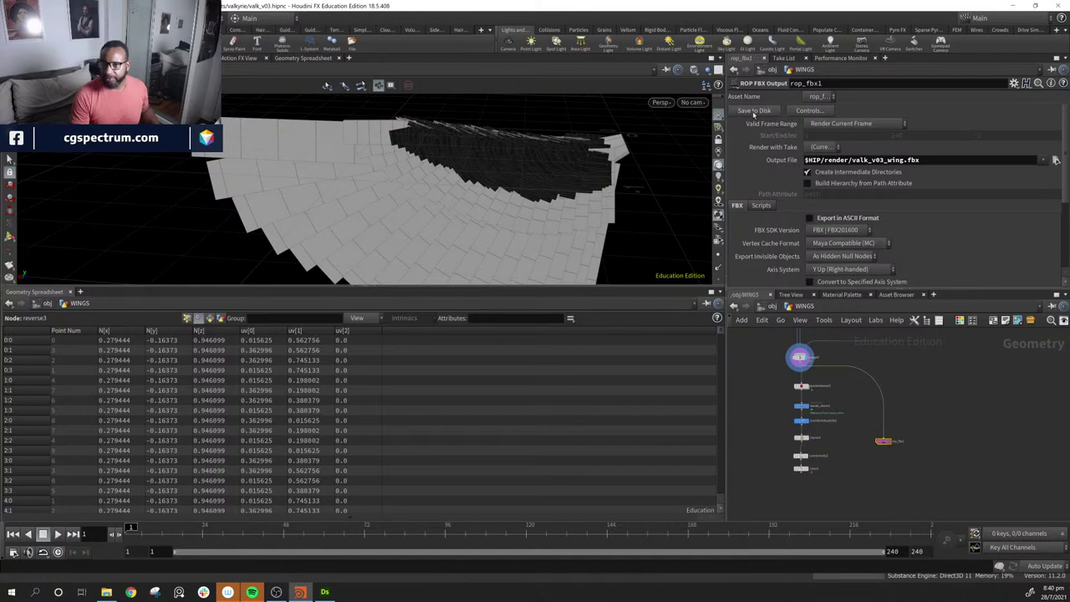
Step: Switch to Substance Designer and inspect the shading of the upper feather rows on the re-exported wing
left_click(325, 592)
left_click_drag(401, 477, 527, 443)
left_click_drag(418, 444, 413, 406)
middle_click_drag(413, 406, 413, 452)
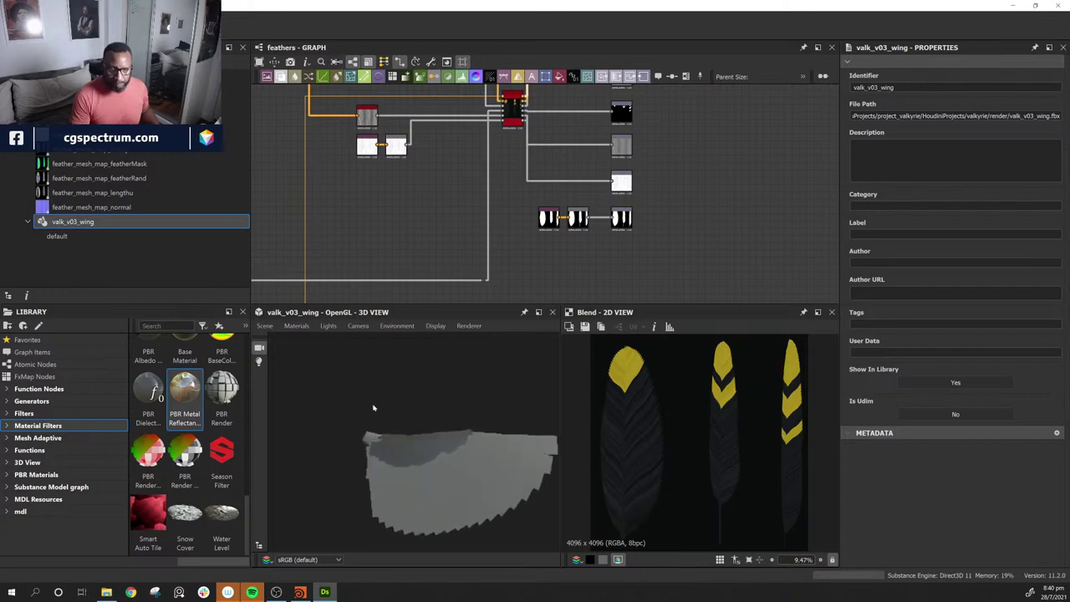
scroll(373, 409, "up", 3)
left_click_drag(301, 470, 424, 502)
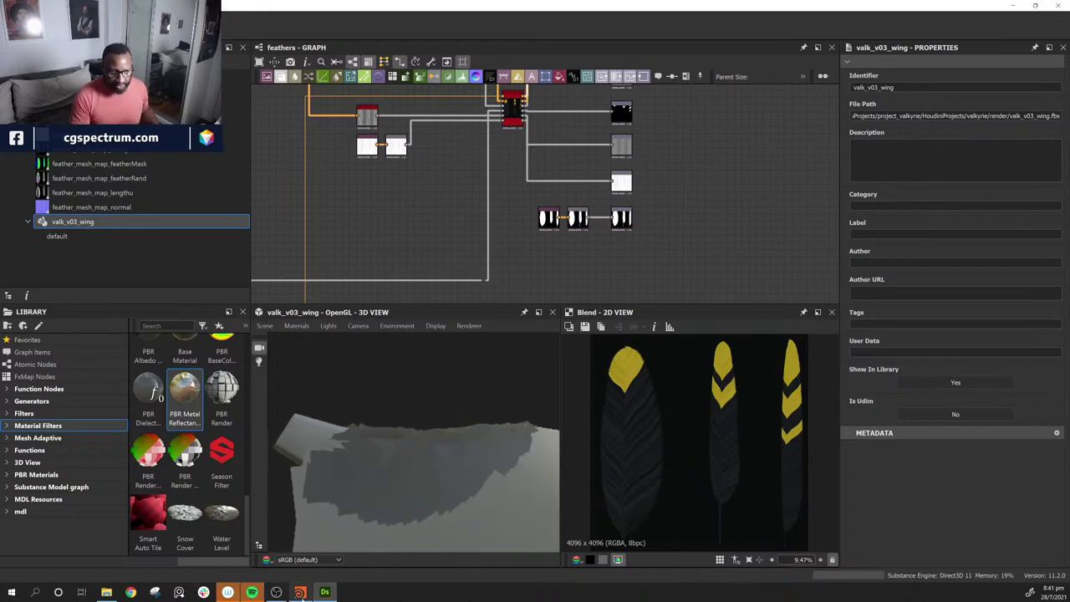
Step: Switch back to Houdini and align the reverse3 node directly below copytopoints3
left_click(300, 592)
middle_click_drag(995, 387, 914, 464)
middle_click_drag(858, 416, 895, 448)
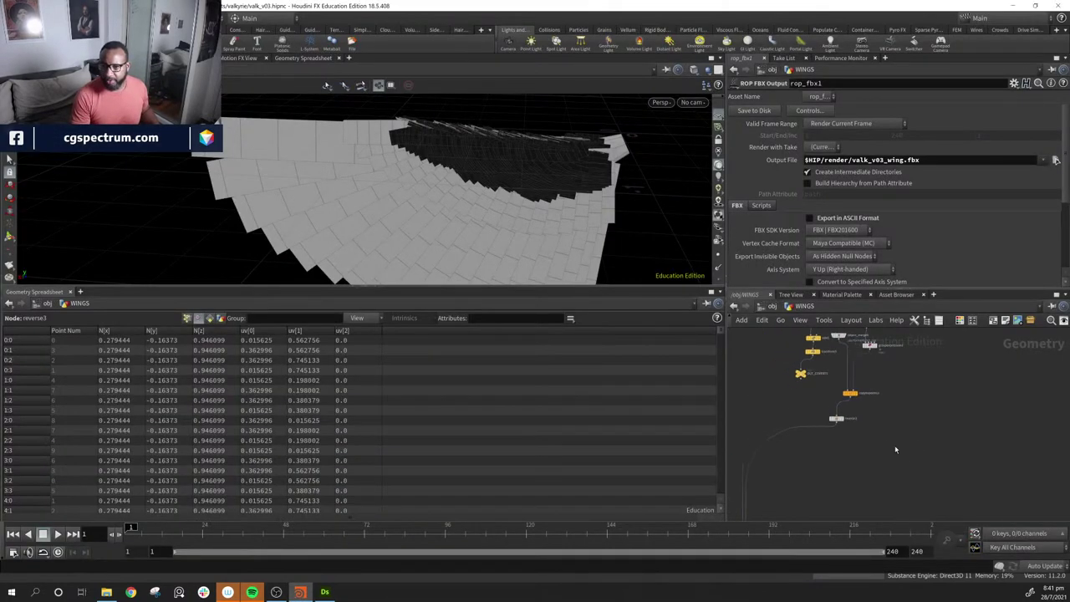
scroll(896, 448, "up", 4)
left_click_drag(775, 387, 805, 380)
middle_click_drag(849, 434, 945, 436)
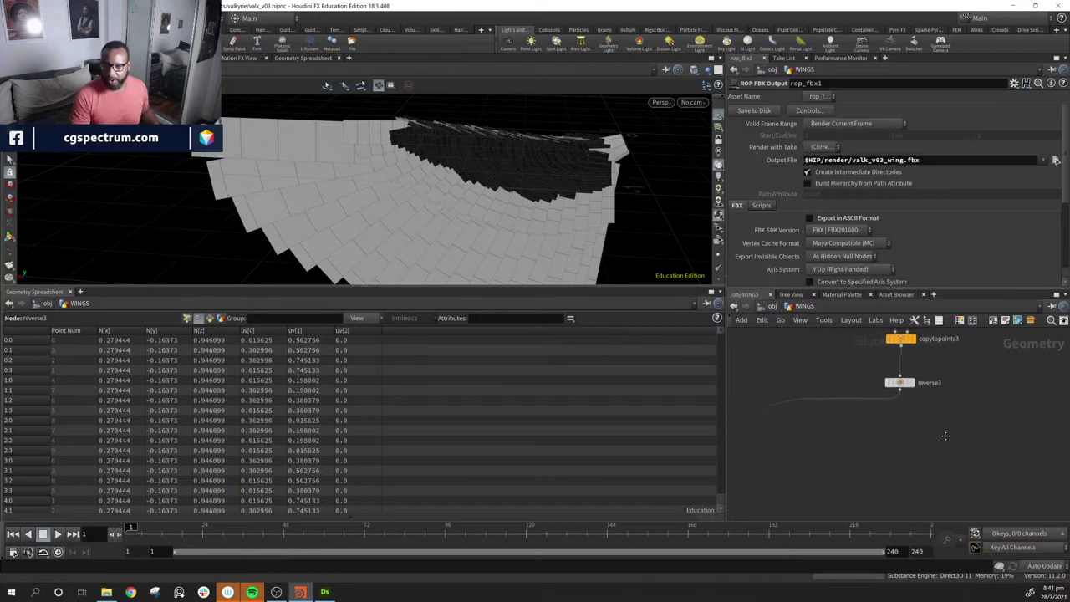
Step: Insert a Normal node on the wire after reverse3 and set its weighting method to By Face Area
key("Tab")
type("no")
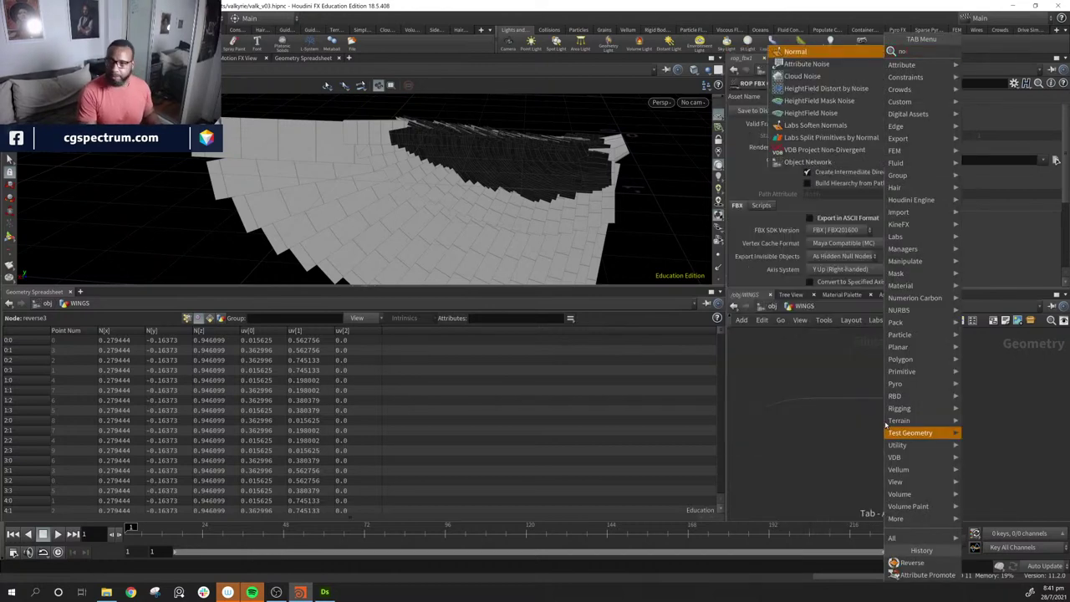
key("Return")
left_click(885, 421)
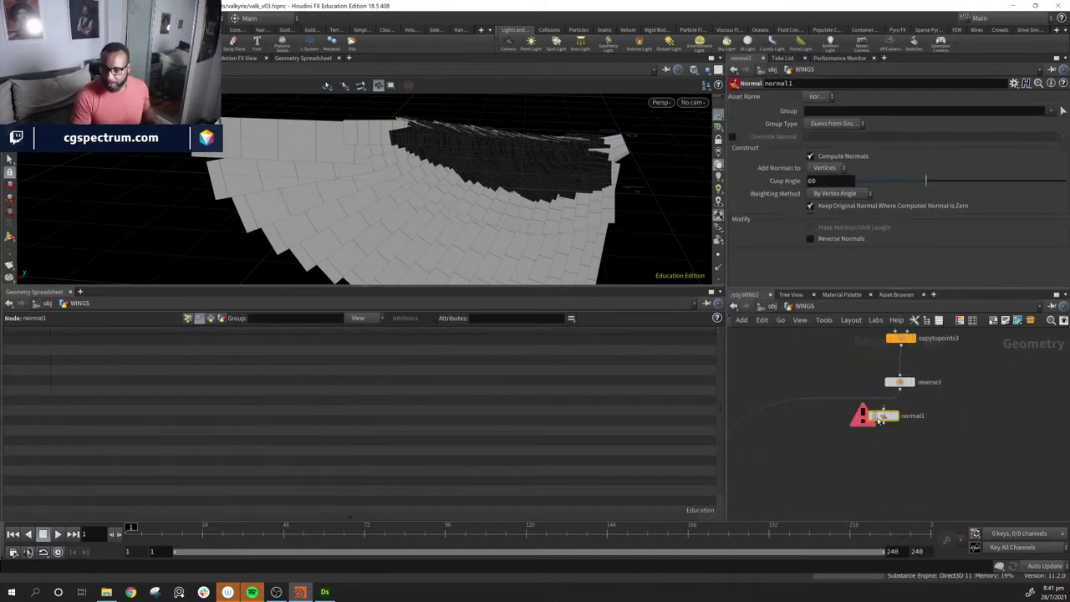
mouse_move(878, 418)
left_mouse_down()
mouse_move(869, 402)
mouse_move(876, 414)
left_mouse_up()
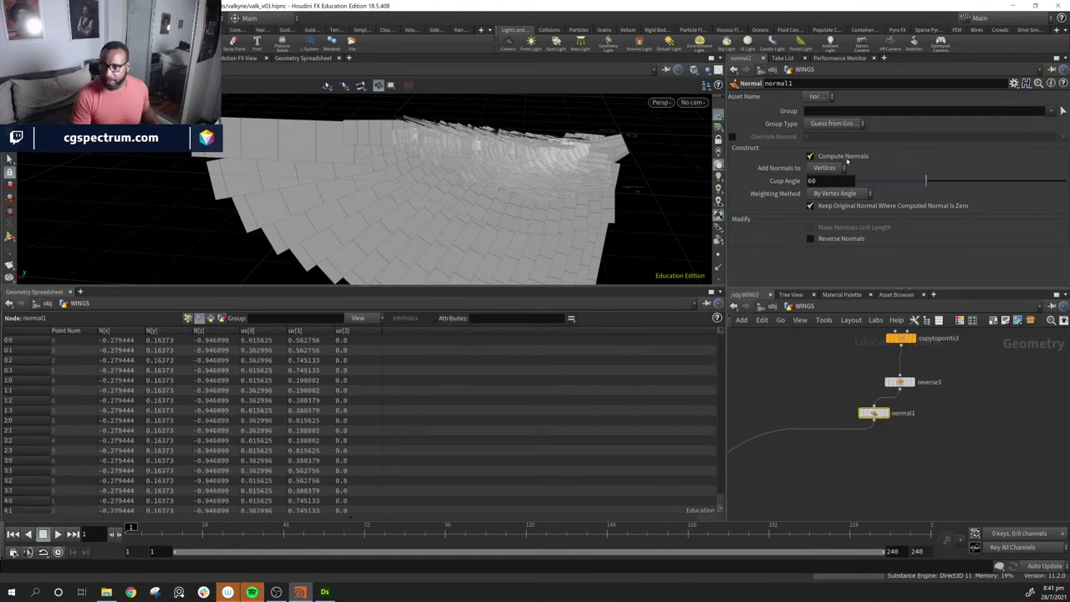
left_click(836, 193)
left_click(841, 233)
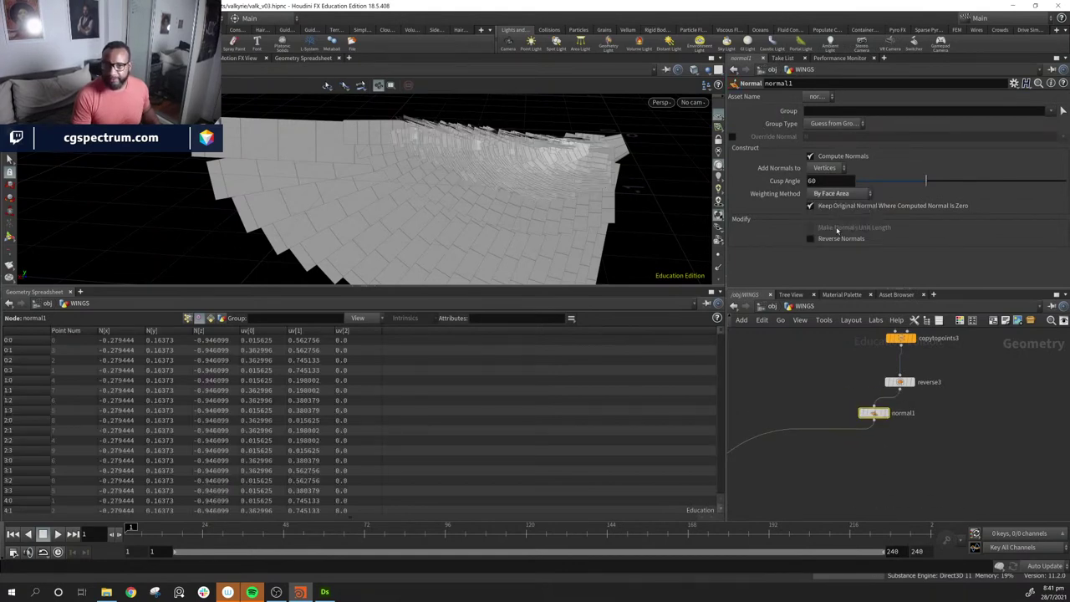
Step: Check the recomputed feather normals on the wing and re-export valk_v03_wing.fbx through rop_fbx1
left_click_drag(393, 171, 358, 160)
middle_click_drag(963, 459, 963, 440)
scroll(962, 441, "down", 1)
middle_click_drag(925, 493, 963, 410)
left_click(946, 413)
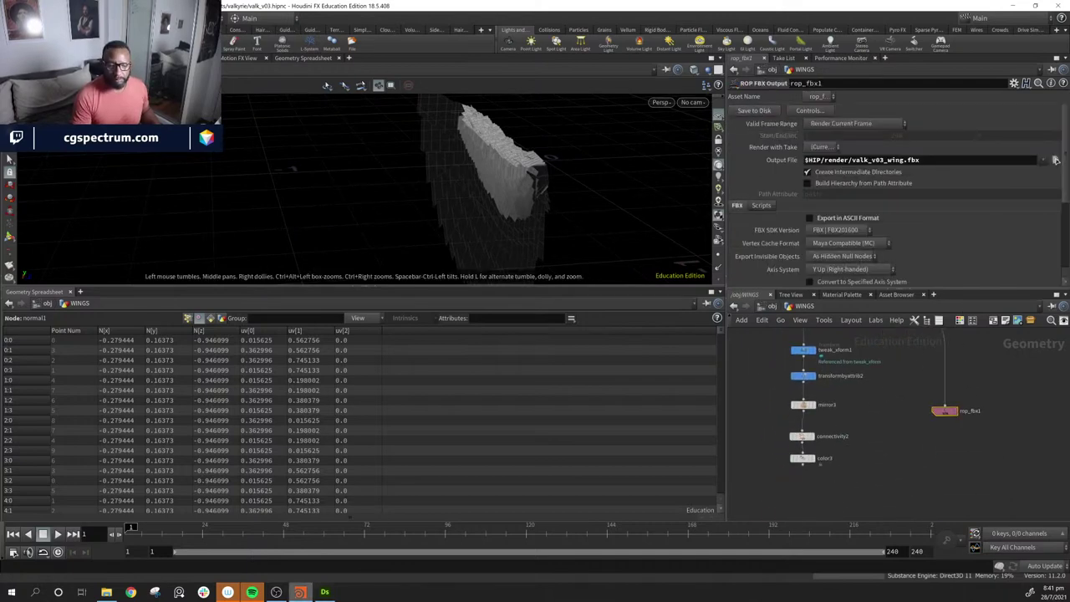
Step: Switch to Substance Designer, check the updated wing shading, and view the feathers graph outputs on the wing in the 3D view
left_click(326, 592)
left_click_drag(402, 486, 468, 439)
scroll(694, 269, "down", 6)
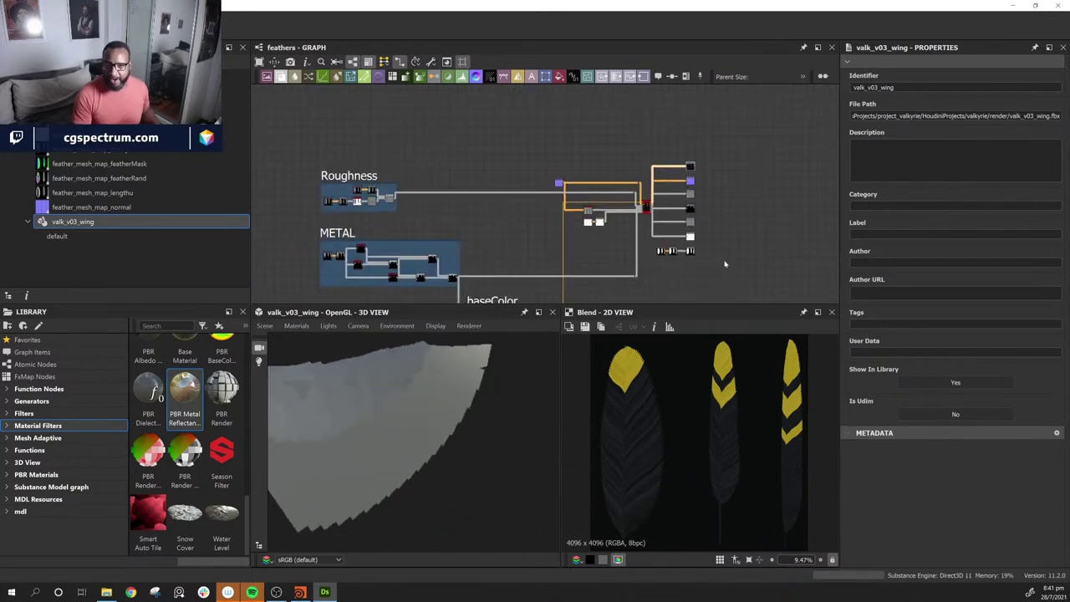
scroll(637, 260, "up", 4)
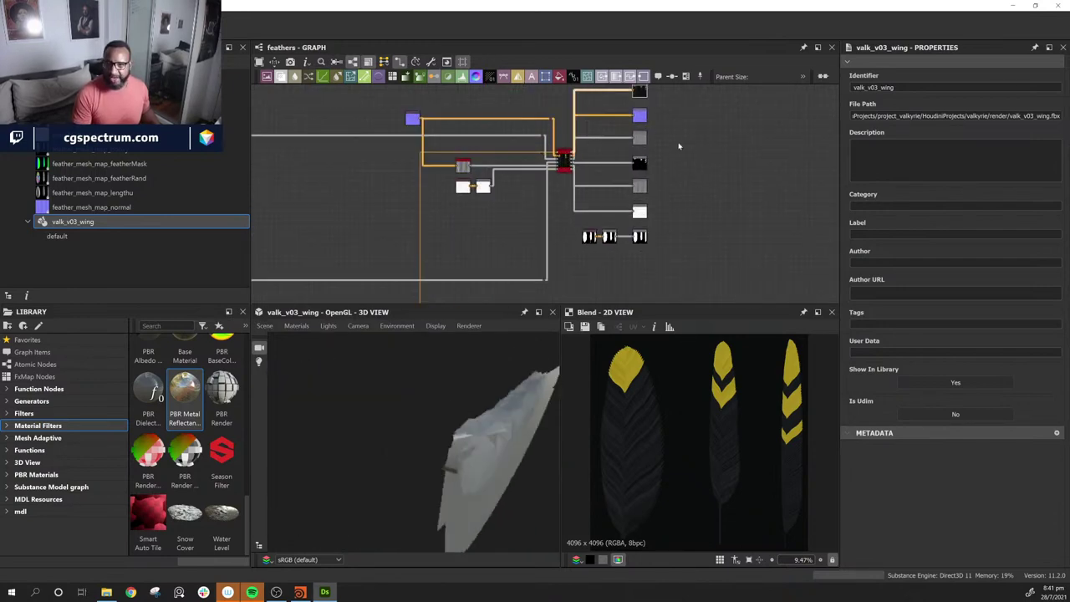
middle_click_drag(661, 114, 651, 156)
left_click_drag(470, 465, 486, 382)
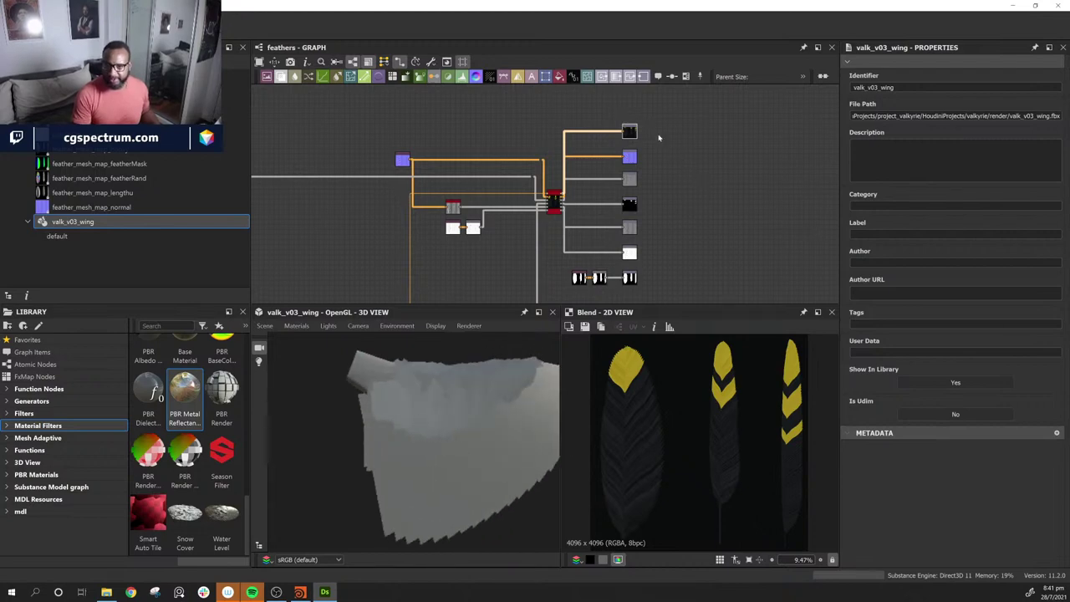
right_click(727, 162)
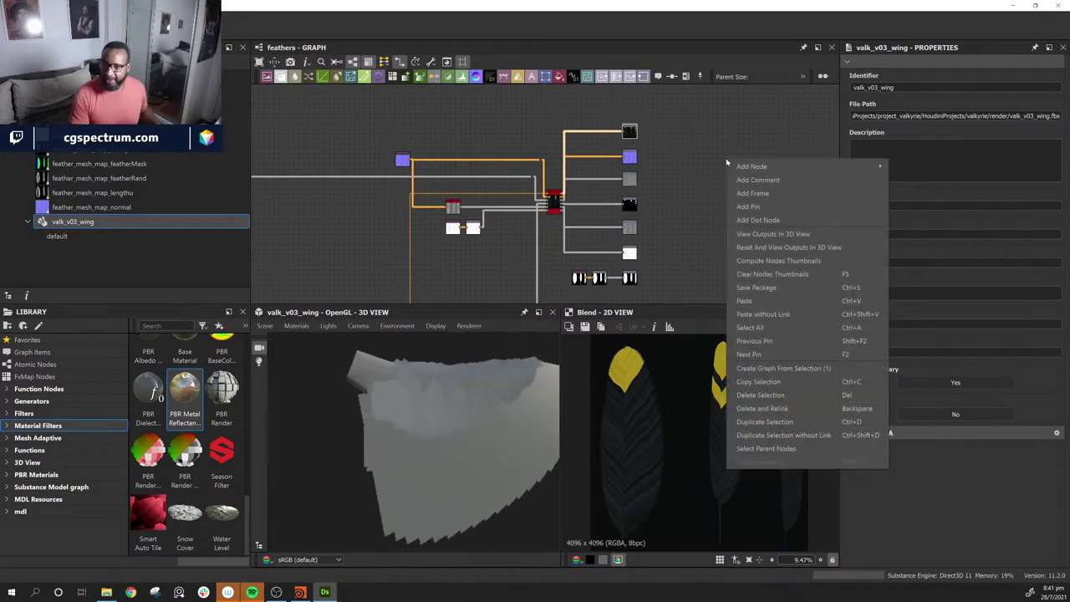
left_click(779, 235)
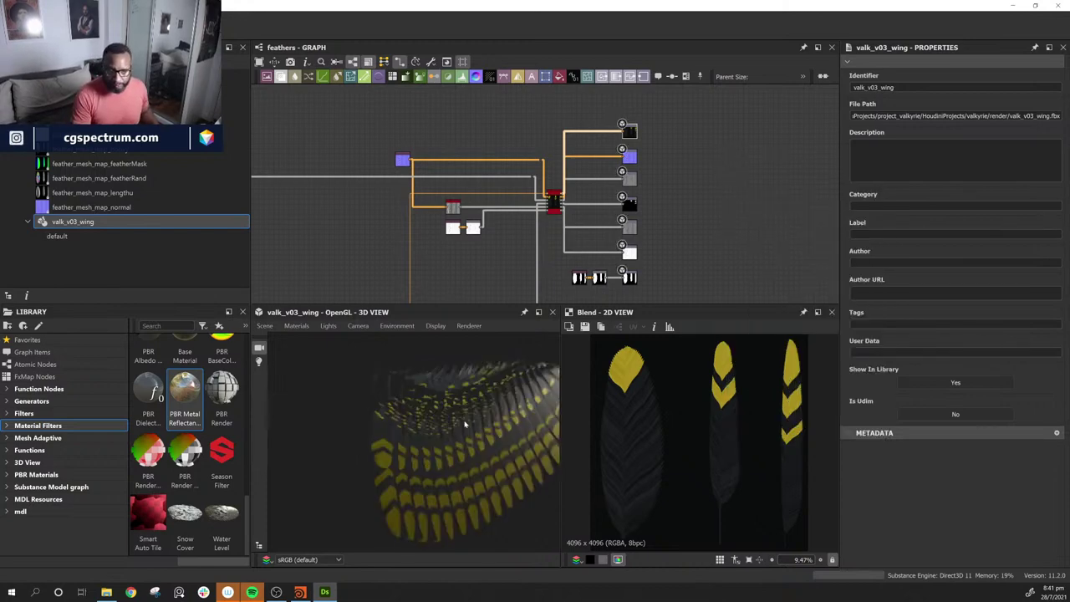
Step: Render the wing in the 3D view with Iray and inspect the textured feathers from several angles
mouse_move(465, 424)
left_mouse_down()
mouse_move(379, 511)
mouse_move(351, 474)
mouse_move(285, 460)
mouse_move(401, 471)
mouse_move(411, 411)
mouse_move(424, 443)
mouse_move(535, 432)
mouse_move(473, 434)
left_mouse_up()
left_click_drag(417, 439, 490, 423)
scroll(665, 249, "up", 4)
left_click_drag(425, 432, 417, 388)
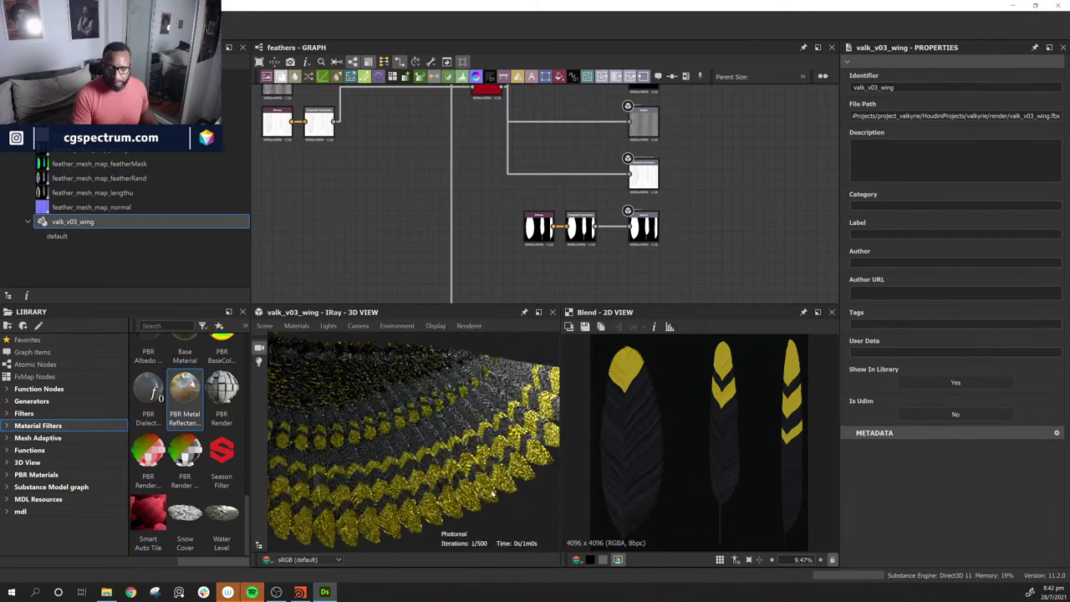
left_click_drag(462, 474, 446, 511)
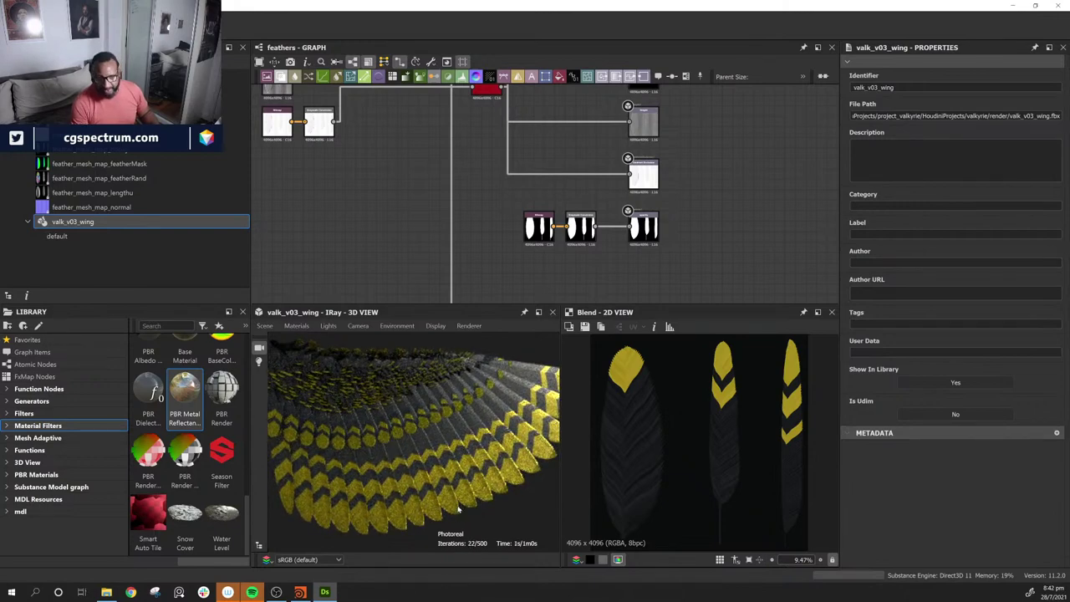
left_click_drag(473, 463, 439, 395)
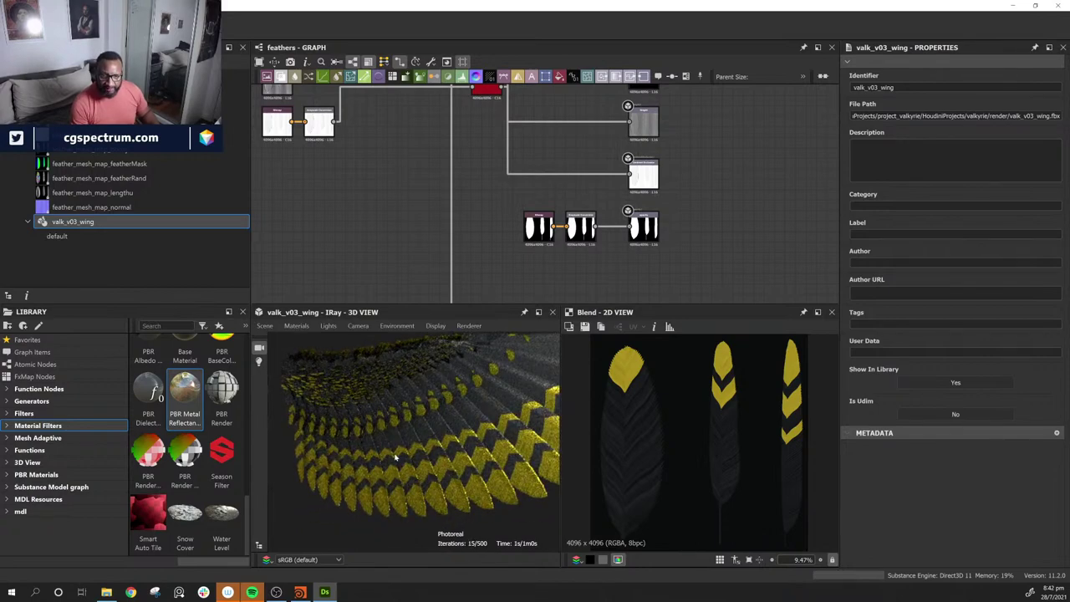
left_click_drag(396, 457, 284, 413)
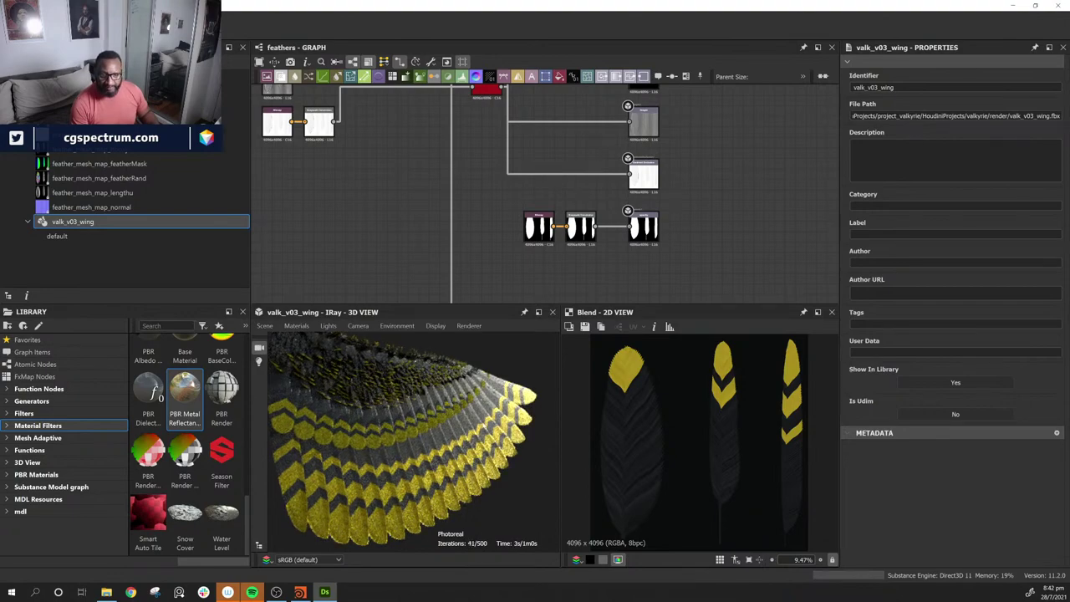
left_click_drag(286, 414, 282, 493)
left_click_drag(547, 485, 429, 403)
Step: Move the lowest Histogram Select node in the METAL frame back beneath the middle Histogram Select
middle_click_drag(514, 266, 521, 239)
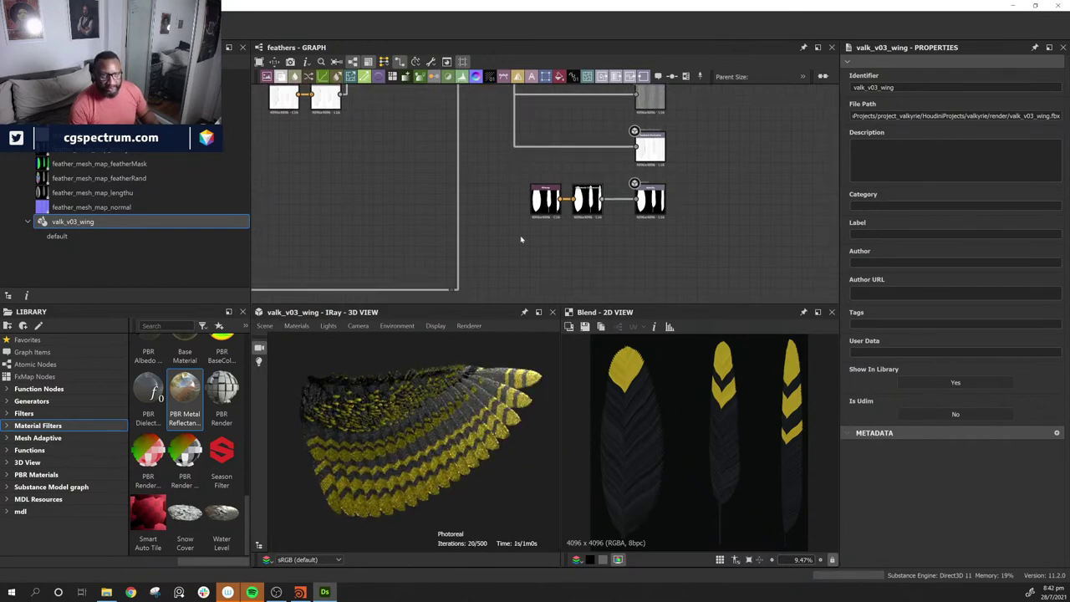
scroll(521, 239, "down", 1)
middle_click_drag(460, 213, 561, 236)
scroll(606, 214, "down", 3)
middle_click_drag(607, 203, 628, 193)
middle_click_drag(425, 231, 545, 210)
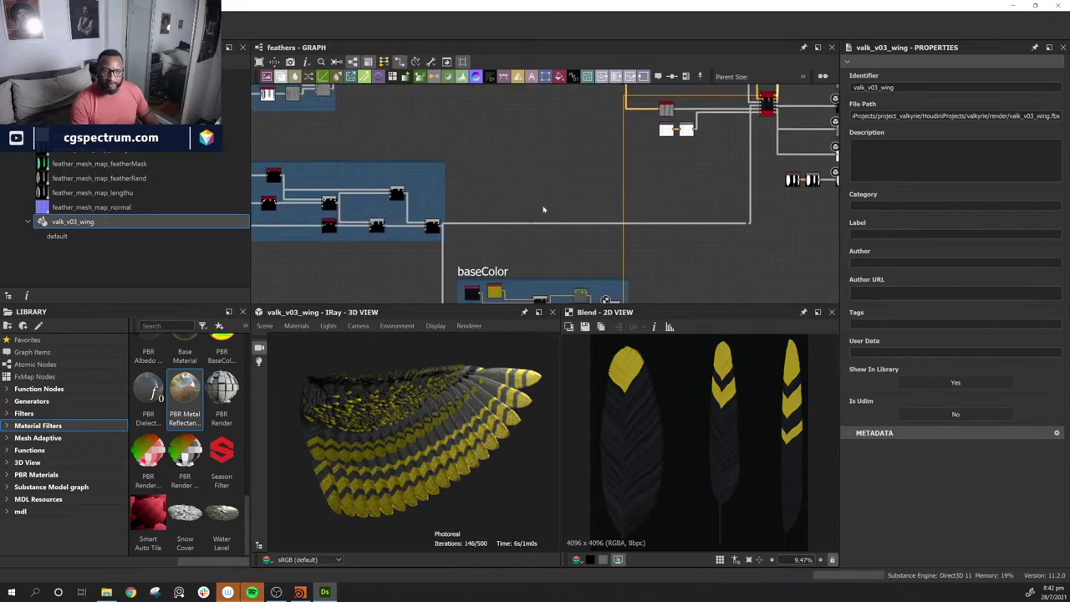
middle_click_drag(649, 204, 724, 212)
middle_click_drag(427, 208, 530, 212)
scroll(527, 210, "up", 4)
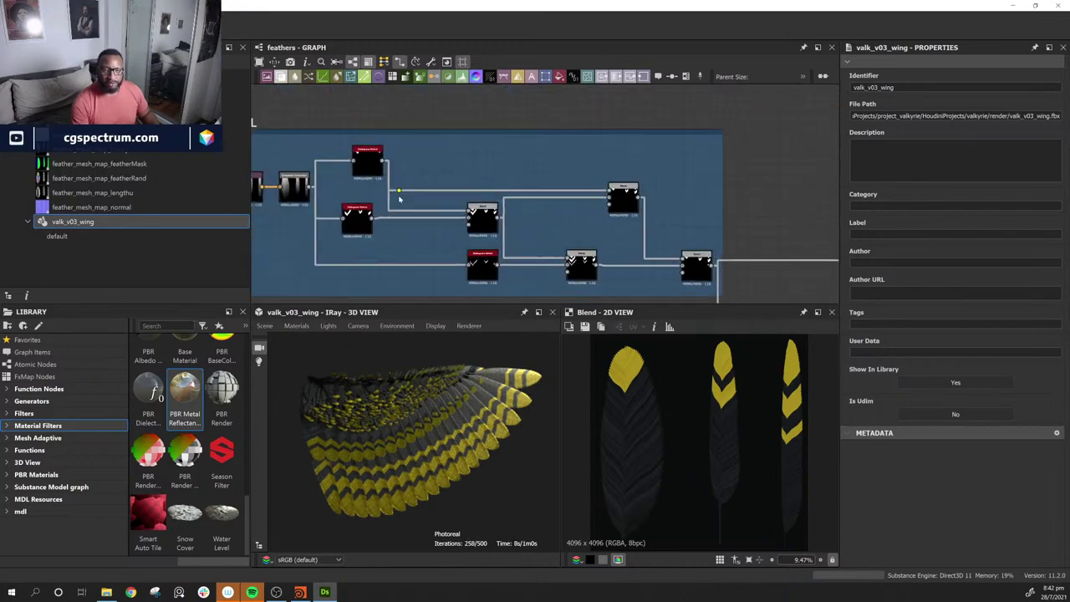
scroll(399, 199, "up", 3)
middle_click_drag(435, 234, 583, 179)
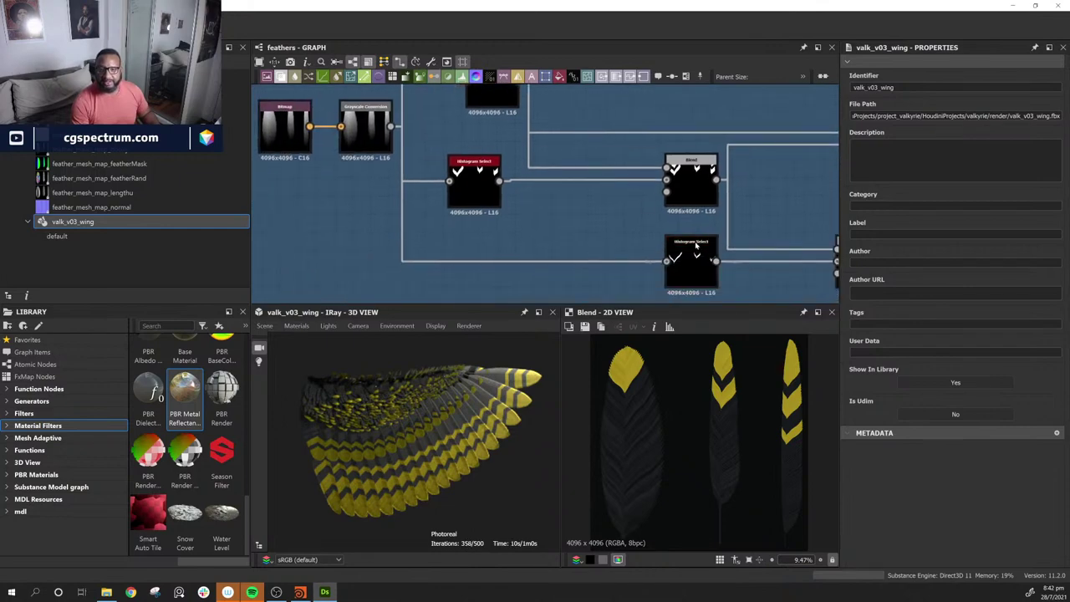
left_click(482, 248)
left_click_drag(480, 249, 490, 250)
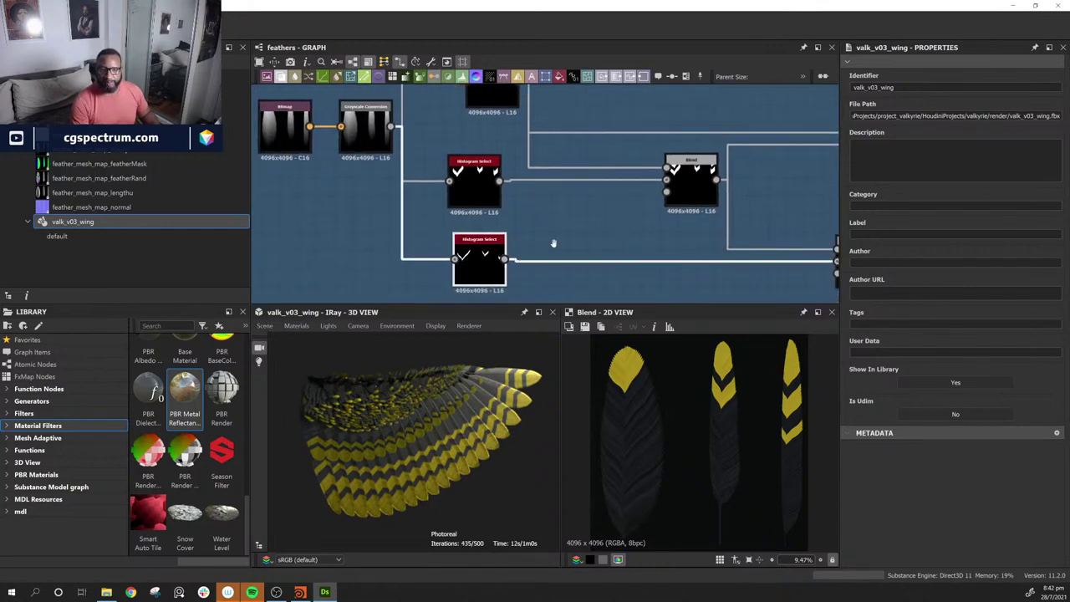
Step: Line up the top Histogram Select with the two below it and move the first Blend node farther from them
middle_click_drag(531, 101, 657, 184)
left_click_drag(572, 159, 549, 176)
middle_click_drag(658, 199, 667, 128)
middle_click_drag(719, 233, 409, 215)
middle_click_drag(658, 183, 523, 167)
scroll(548, 184, "down", 3)
left_click_drag(421, 174, 466, 174)
middle_click_drag(603, 196, 692, 181)
Step: Set the top Histogram Select's range to 0.56 and its position to 0.74
left_click(384, 118)
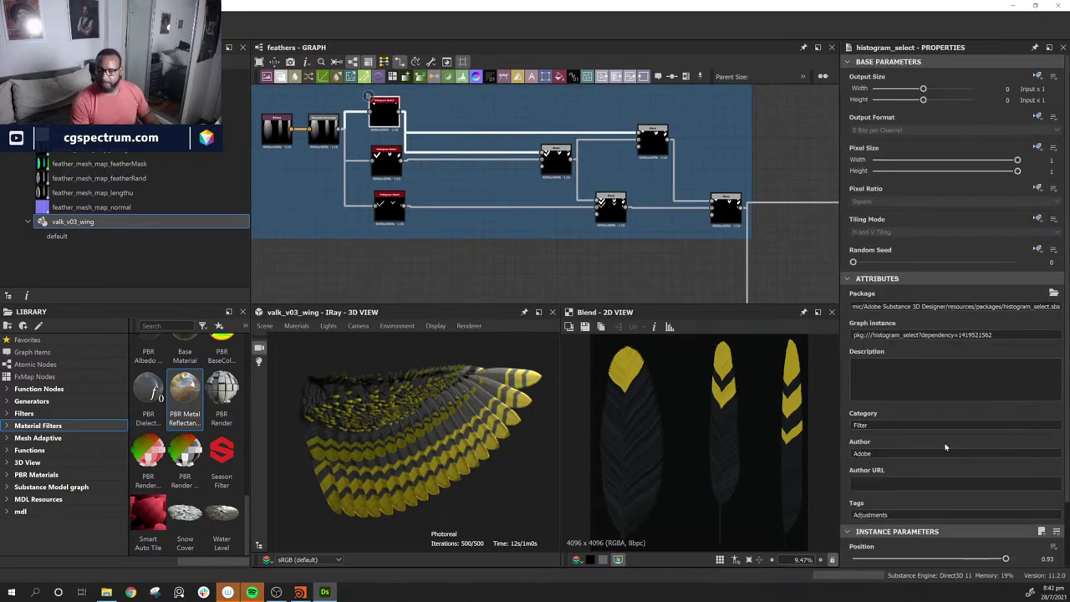
scroll(944, 444, "down", 5)
left_click_drag(913, 516, 957, 516)
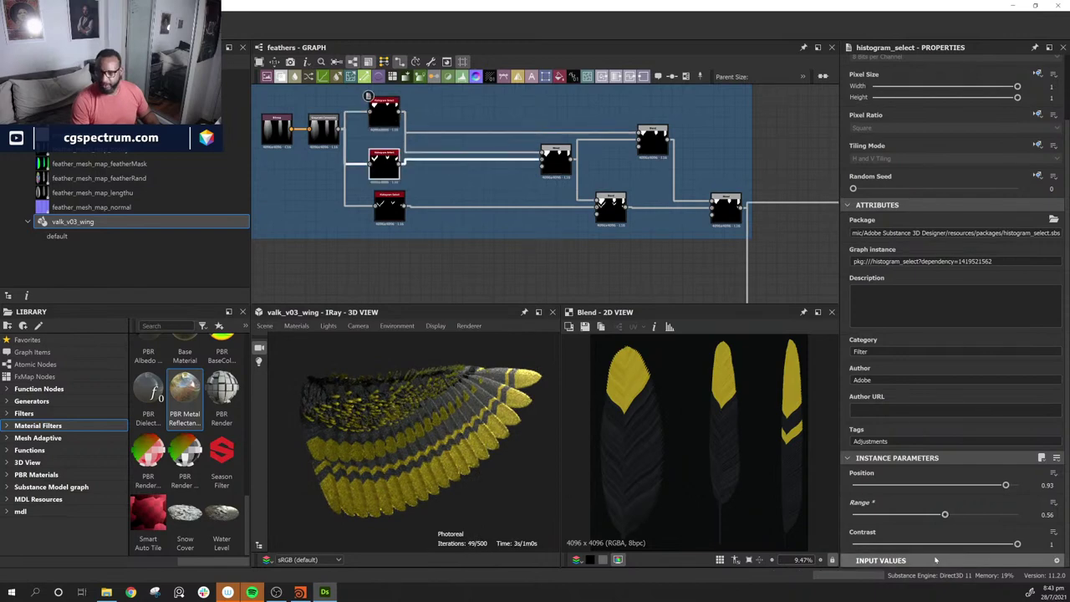
left_click_drag(1006, 485, 974, 487)
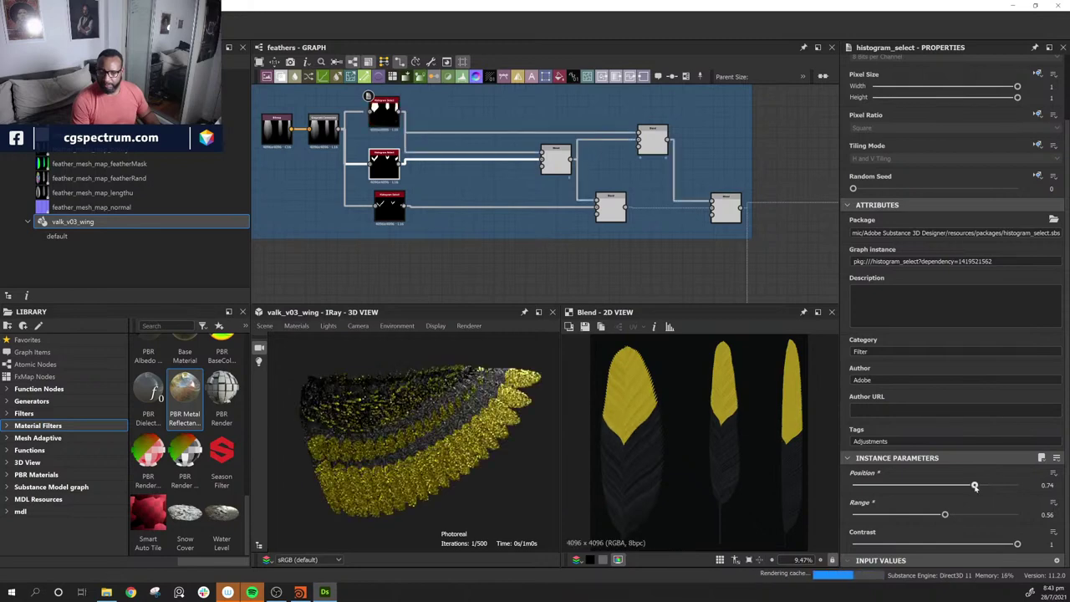
Step: Set the bottom Histogram Select's position to 0.35 and the middle Histogram Select's range to 0.04
left_click(394, 206)
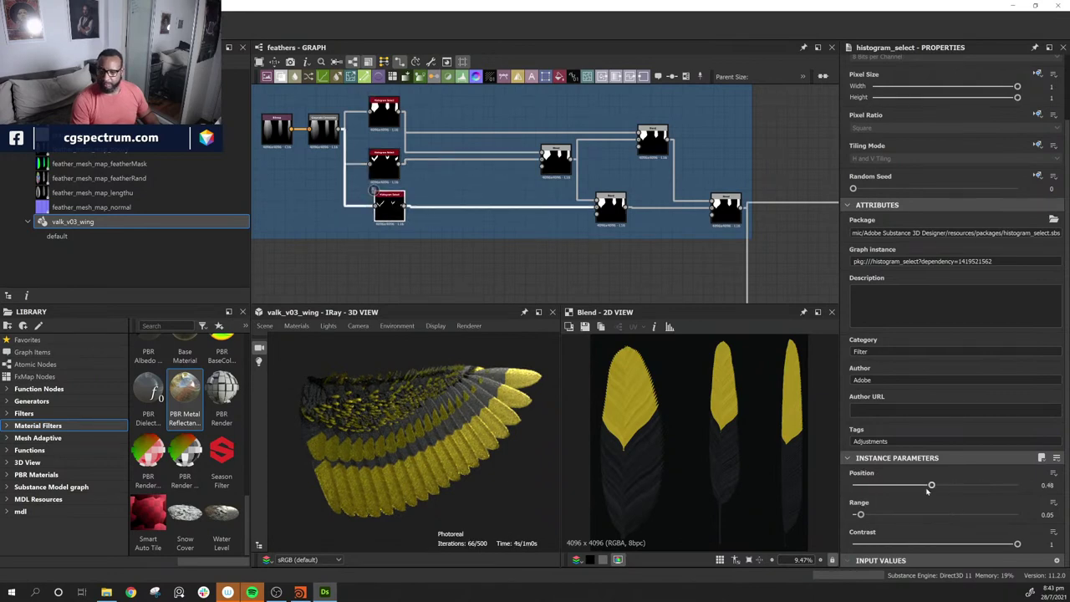
left_click_drag(929, 488, 910, 486)
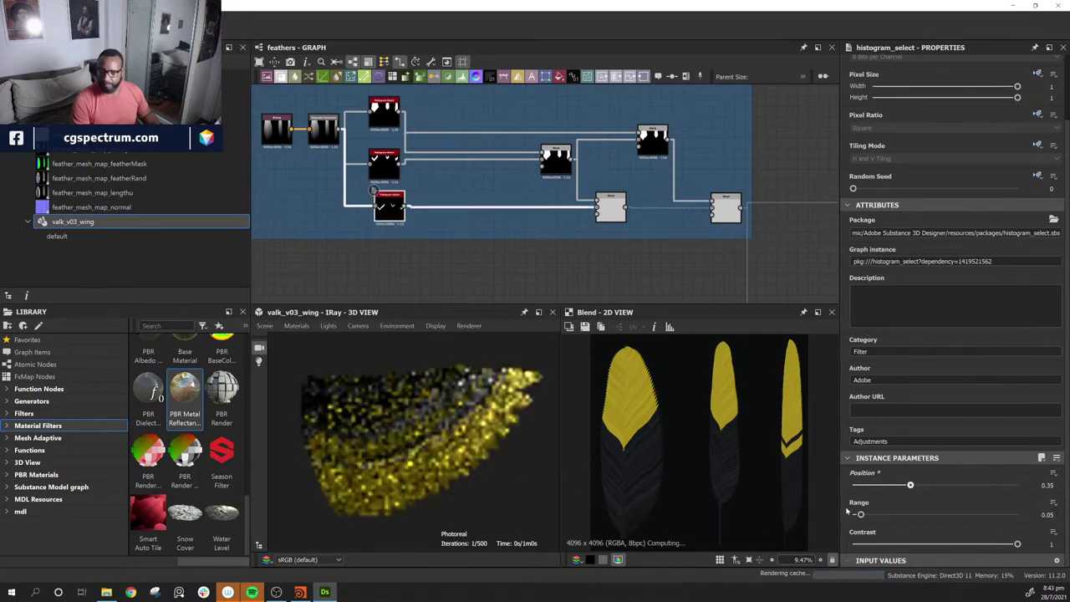
left_click(376, 164)
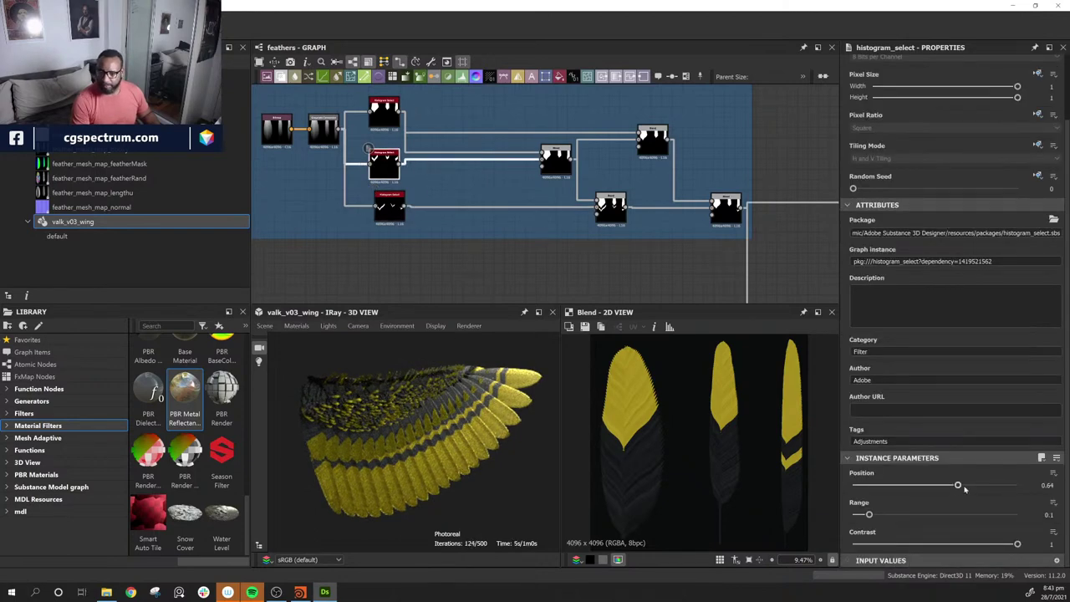
left_click_drag(868, 516, 859, 515)
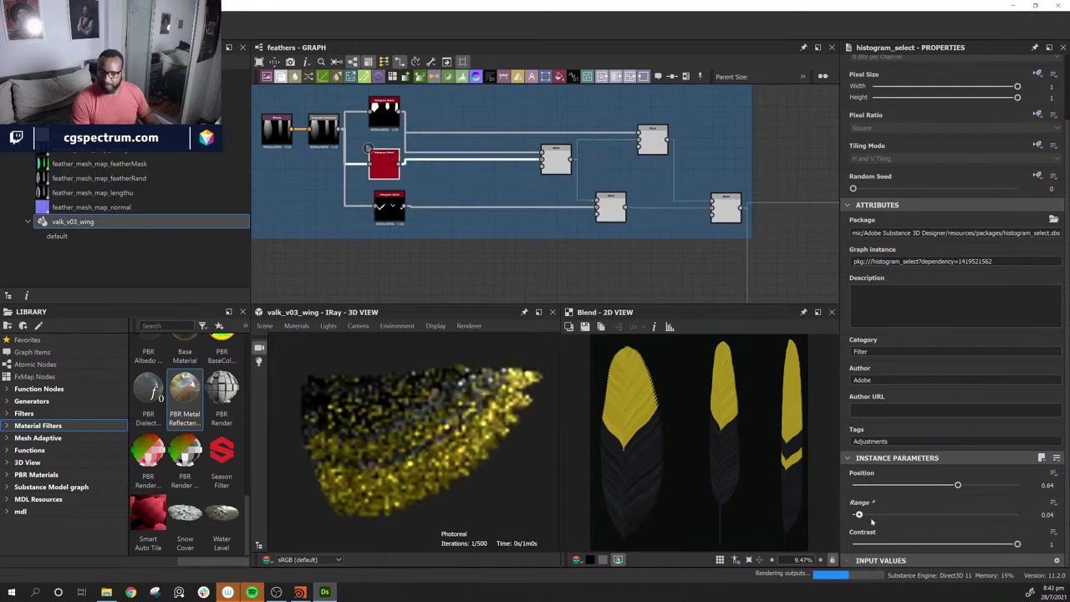
left_click_drag(859, 515, 857, 516)
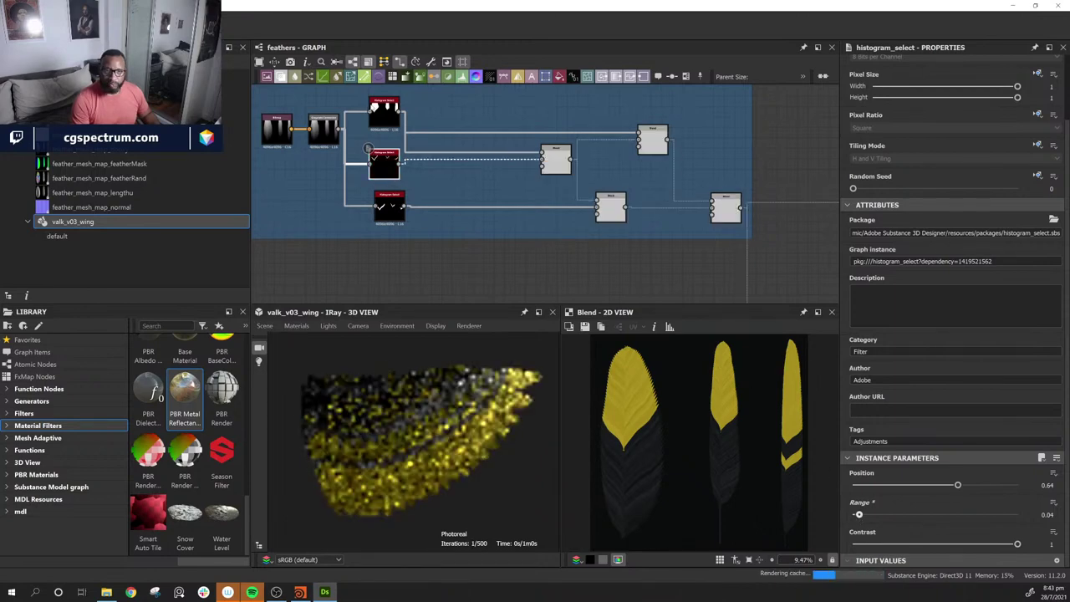
Step: Set the top Histogram Select's range to 0.26 and its position to 0.89
left_click(495, 221)
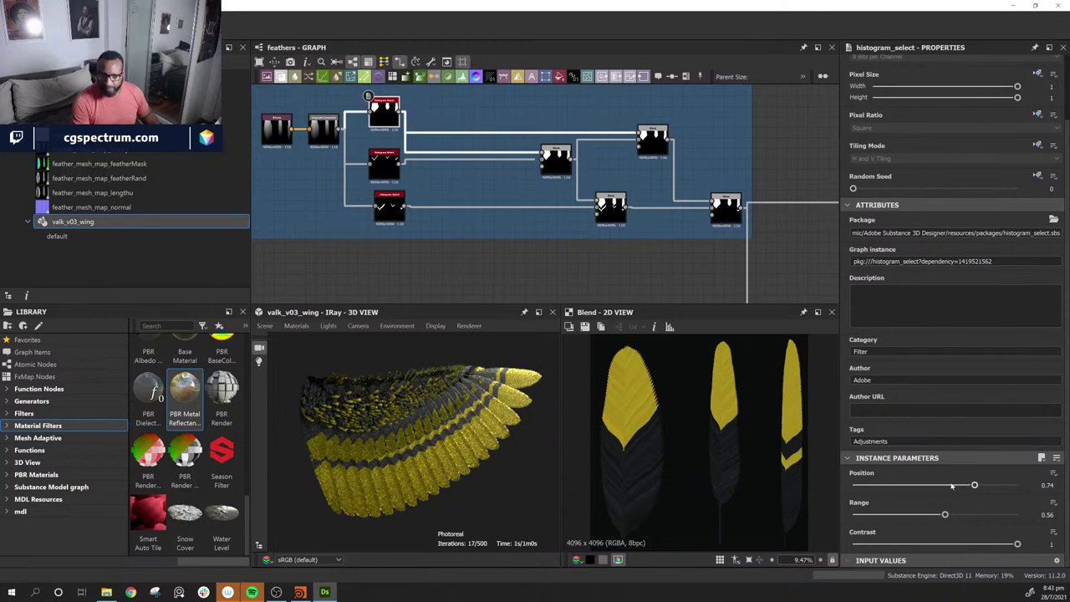
left_click(896, 516)
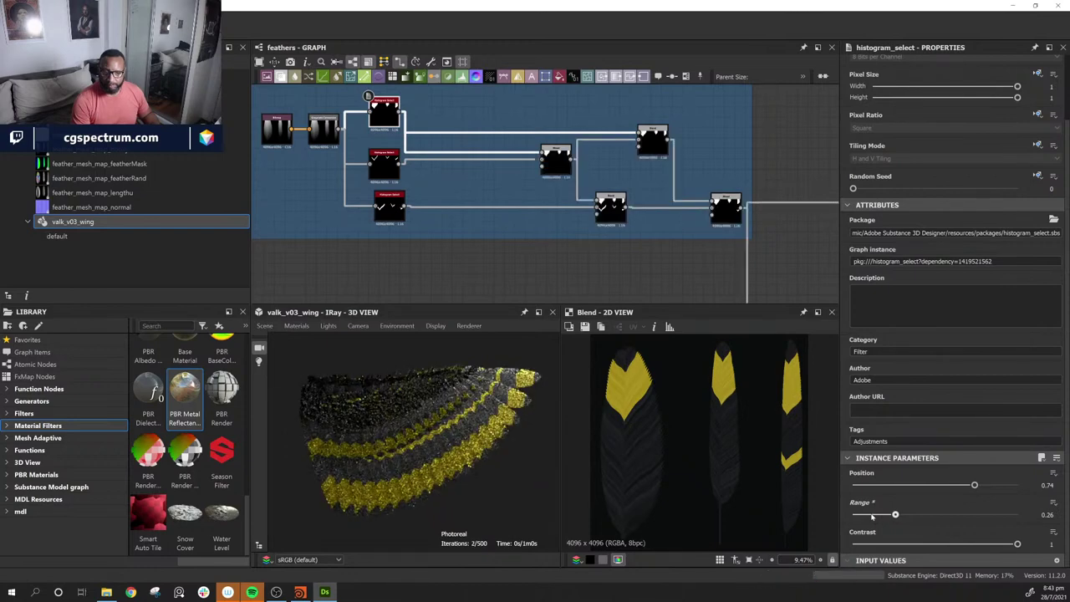
left_click(999, 486)
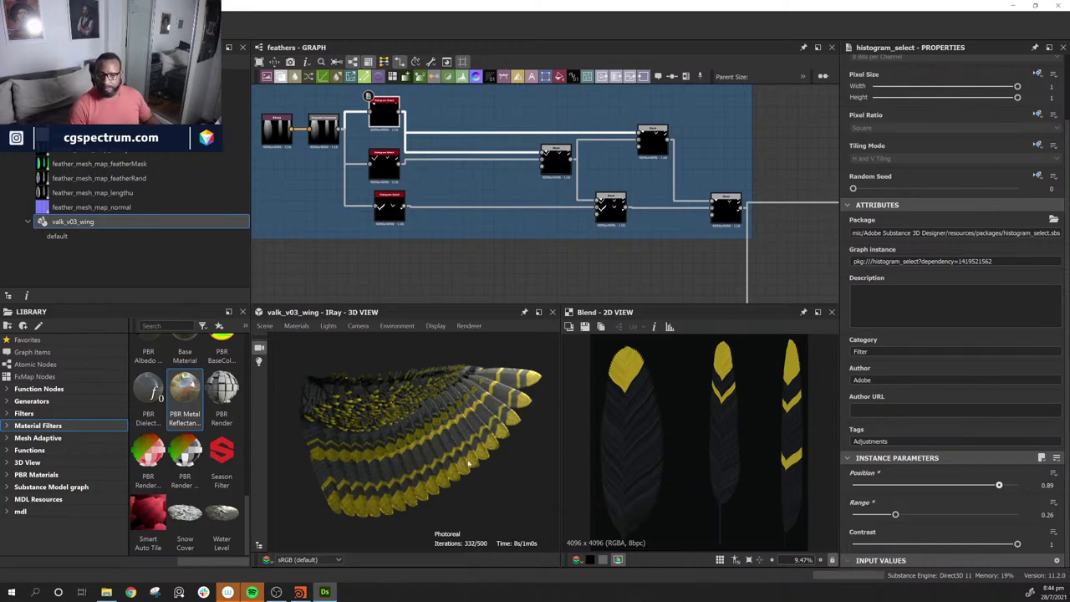
Step: Set the bottom Histogram Select's position to 0.49
left_click(397, 213)
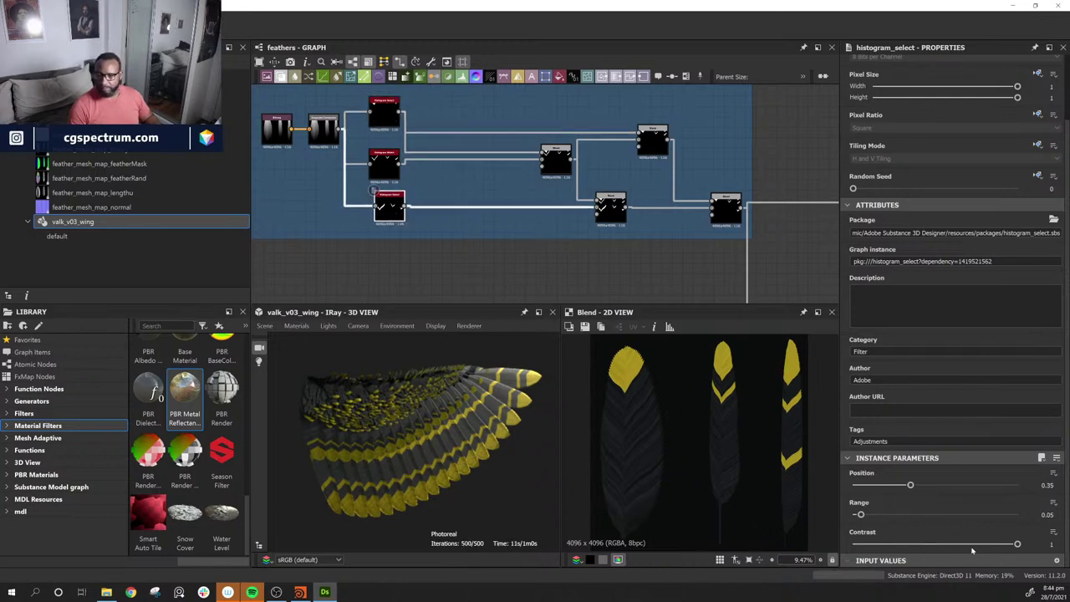
left_click_drag(914, 488, 940, 487)
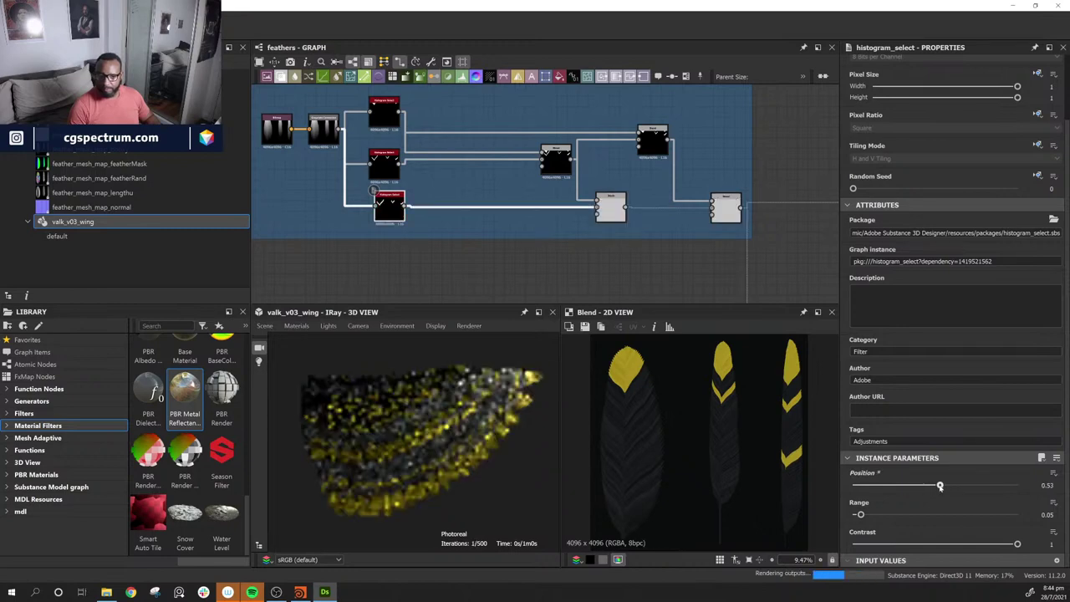
left_click(950, 486)
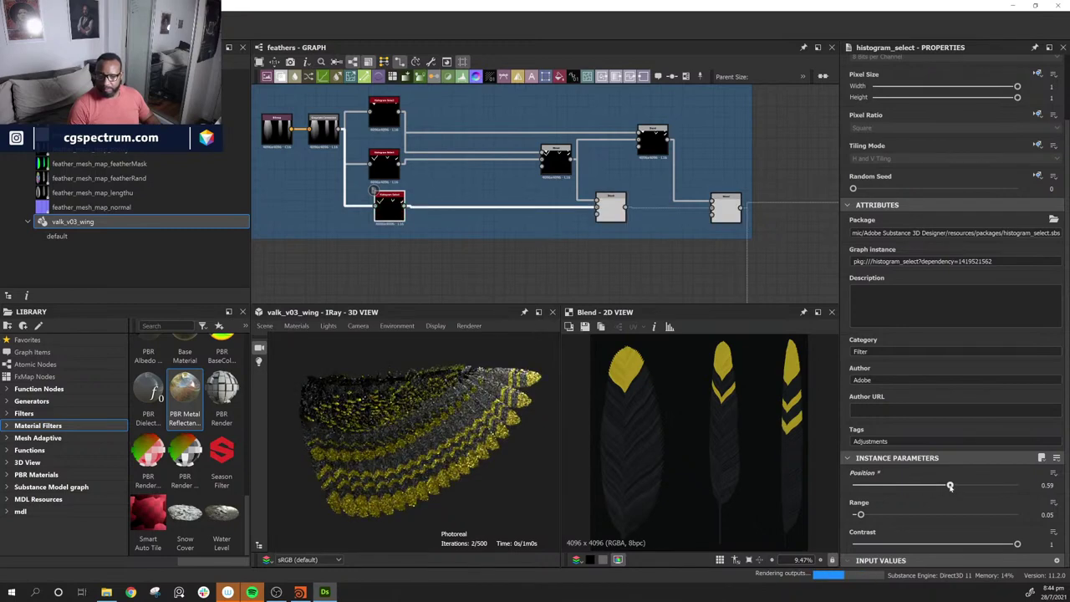
left_click(939, 487)
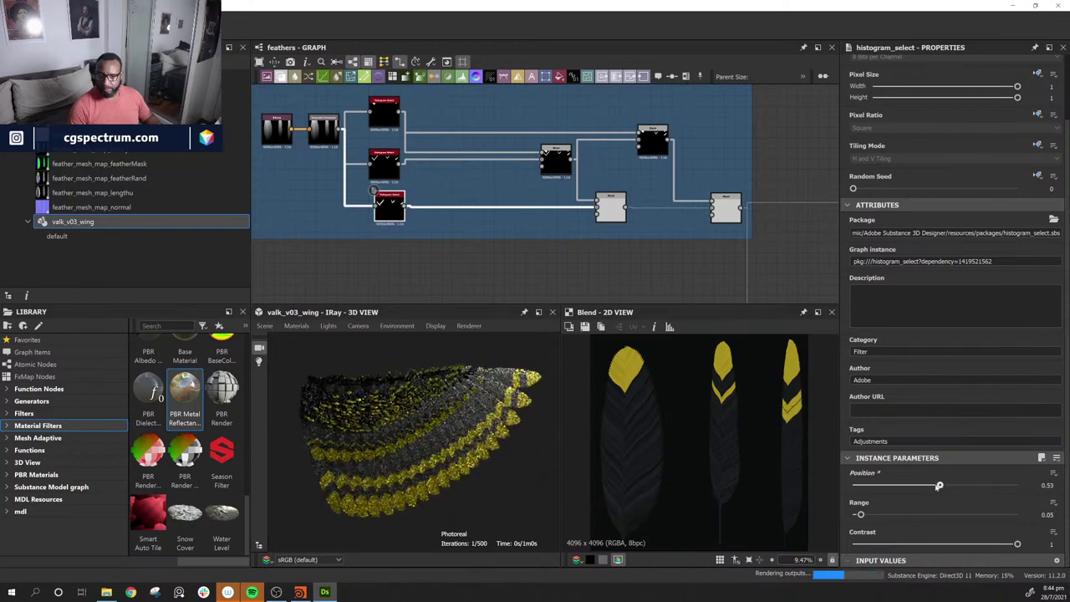
left_click(933, 487)
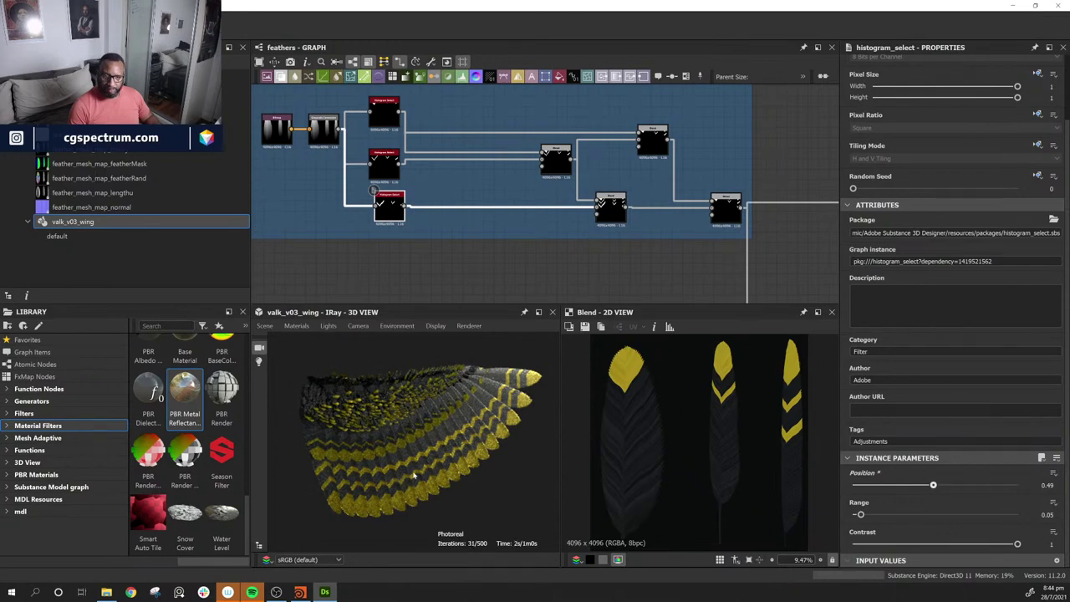
Step: Lower the top Histogram Select's contrast to 0.65 to soften the gold feather tips
left_click_drag(430, 464, 430, 483)
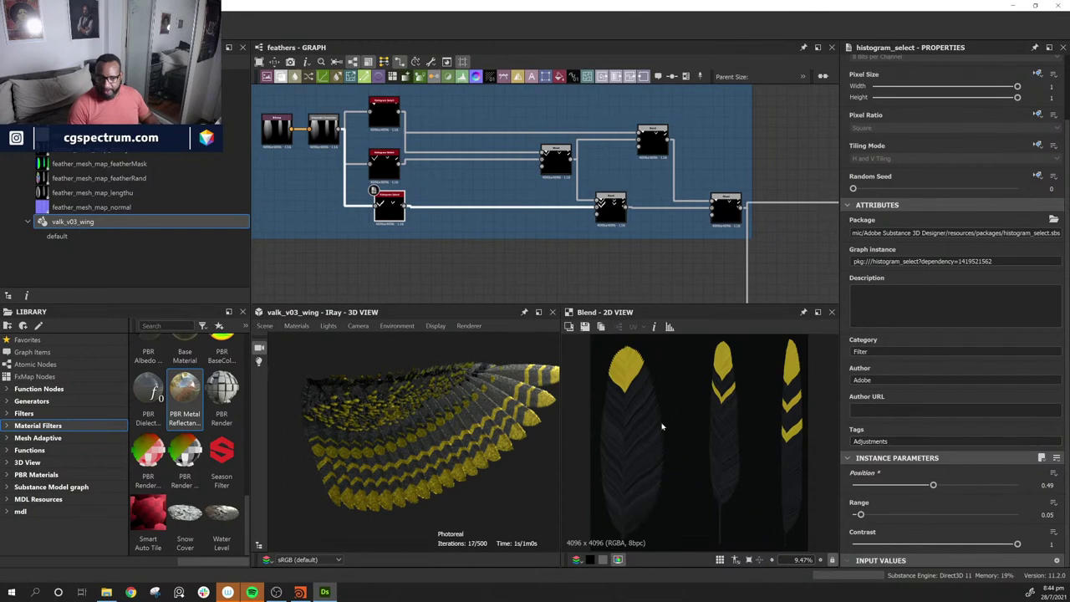
scroll(477, 409, "up", 5)
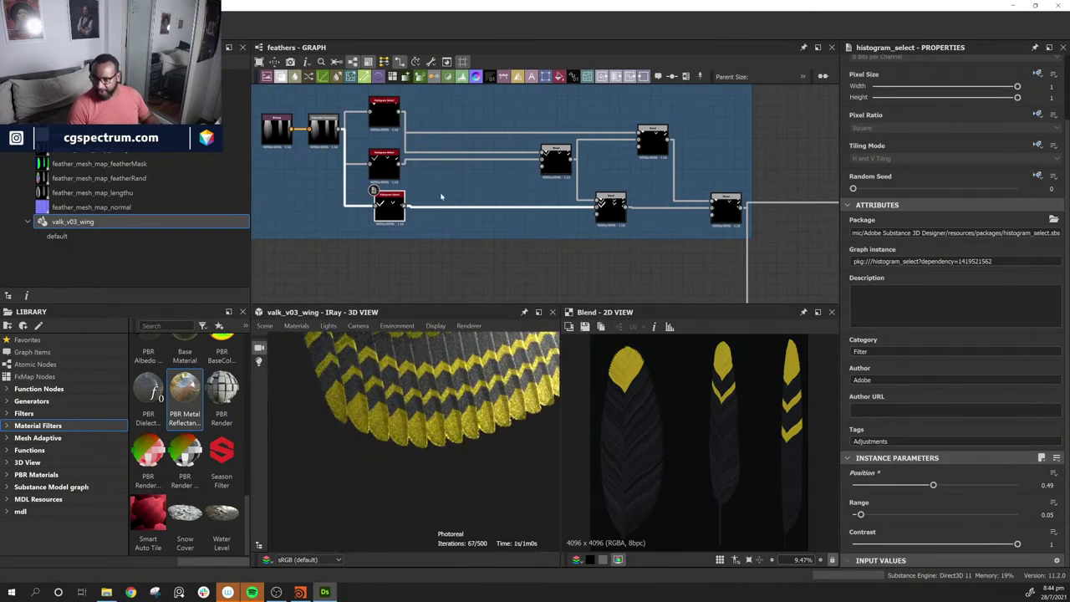
left_click(384, 111)
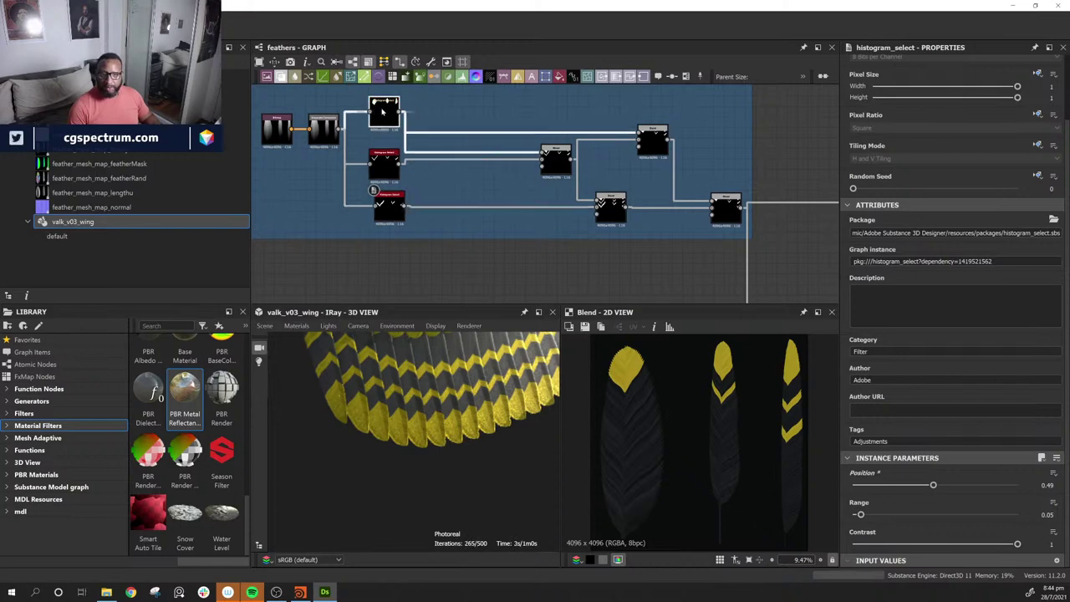
left_click(1000, 545)
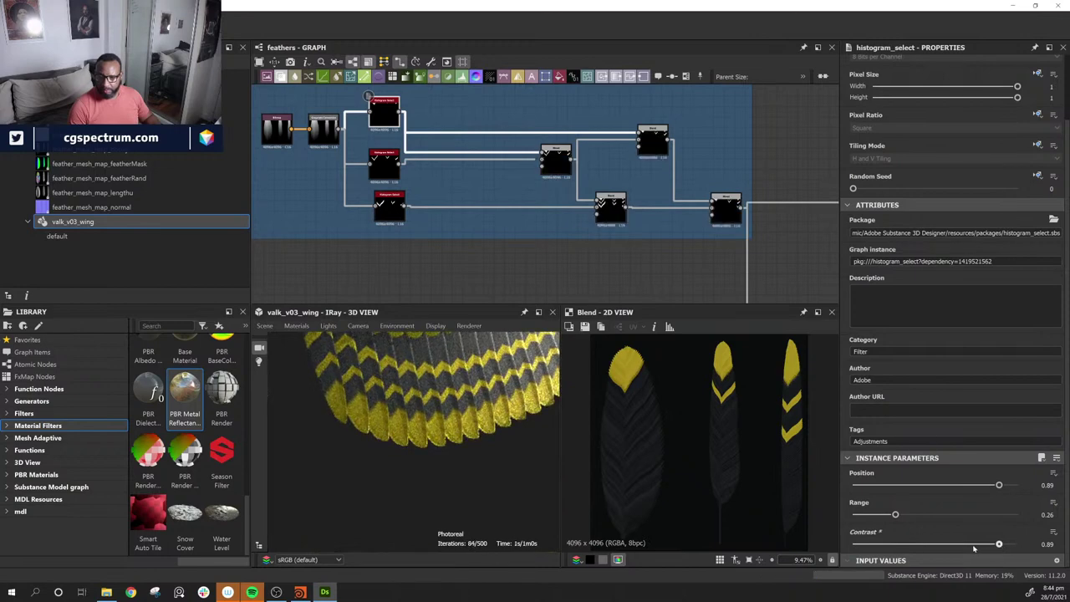
left_click_drag(974, 549, 973, 545)
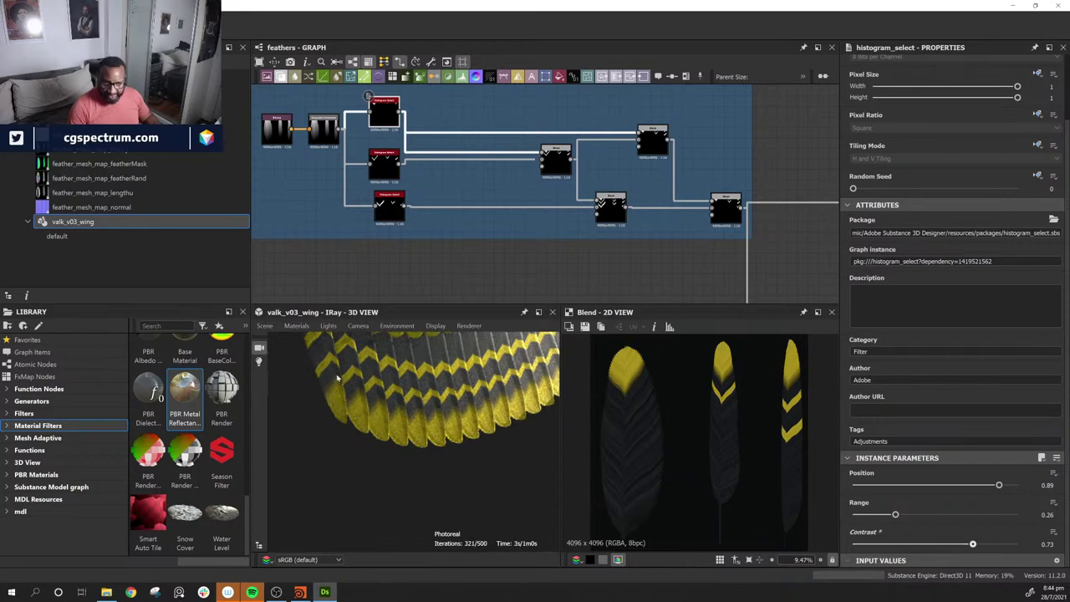
left_click_drag(506, 406, 481, 428)
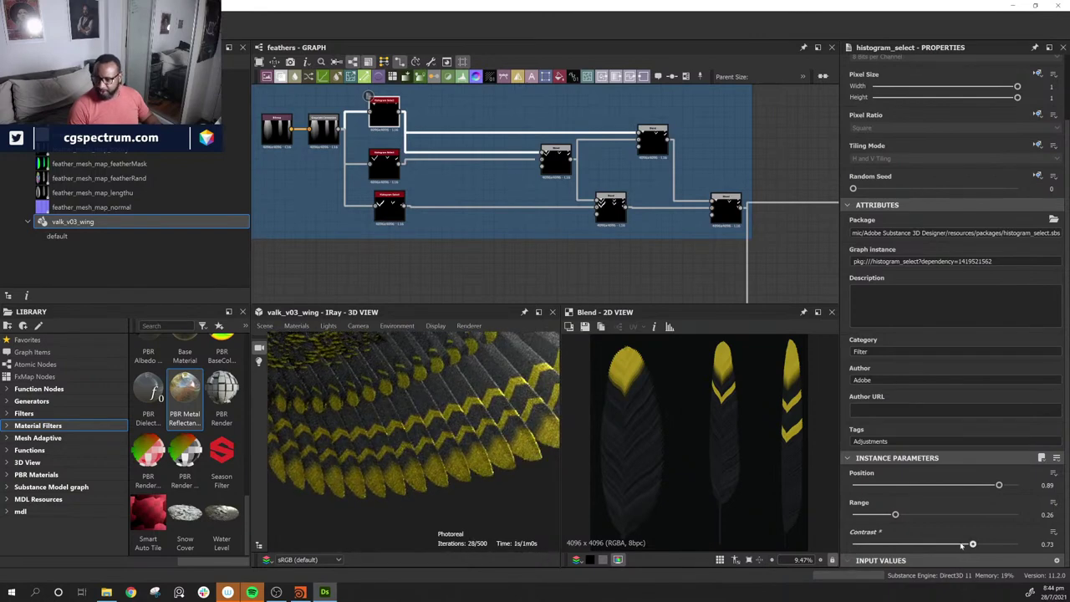
left_click_drag(962, 544, 959, 544)
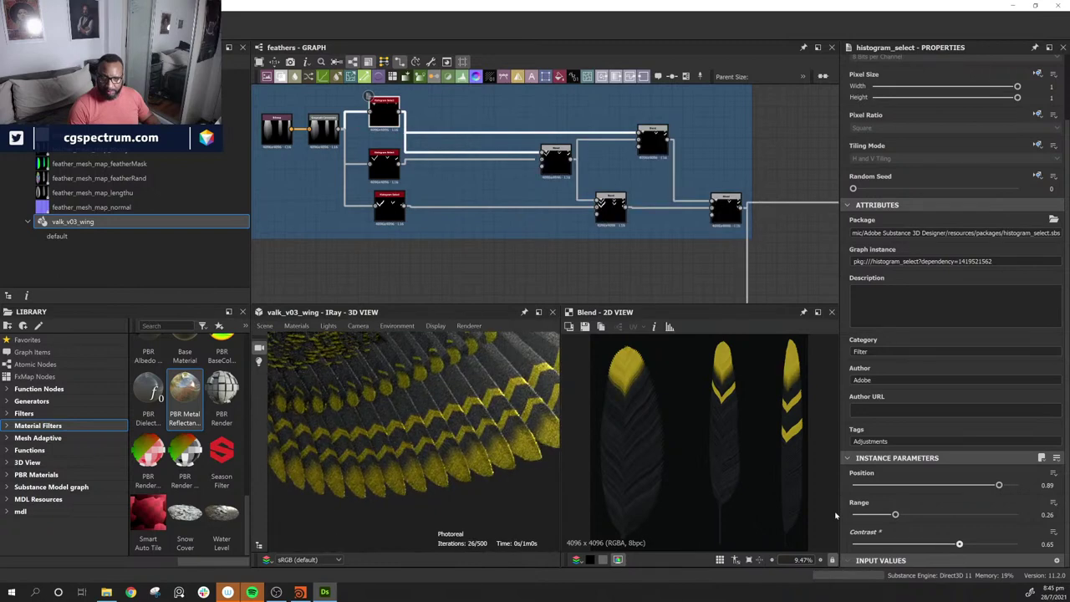
Step: Examine the gold feather pattern on the 3D wing up close, from the side and from a distance
left_click_drag(405, 438, 473, 479)
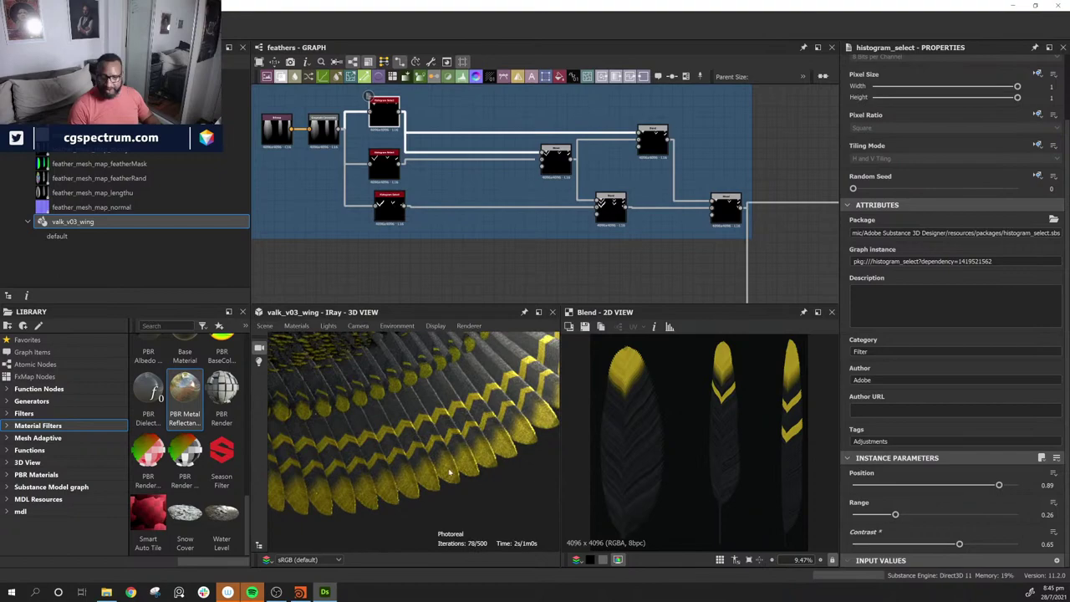
left_click_drag(350, 483, 471, 462)
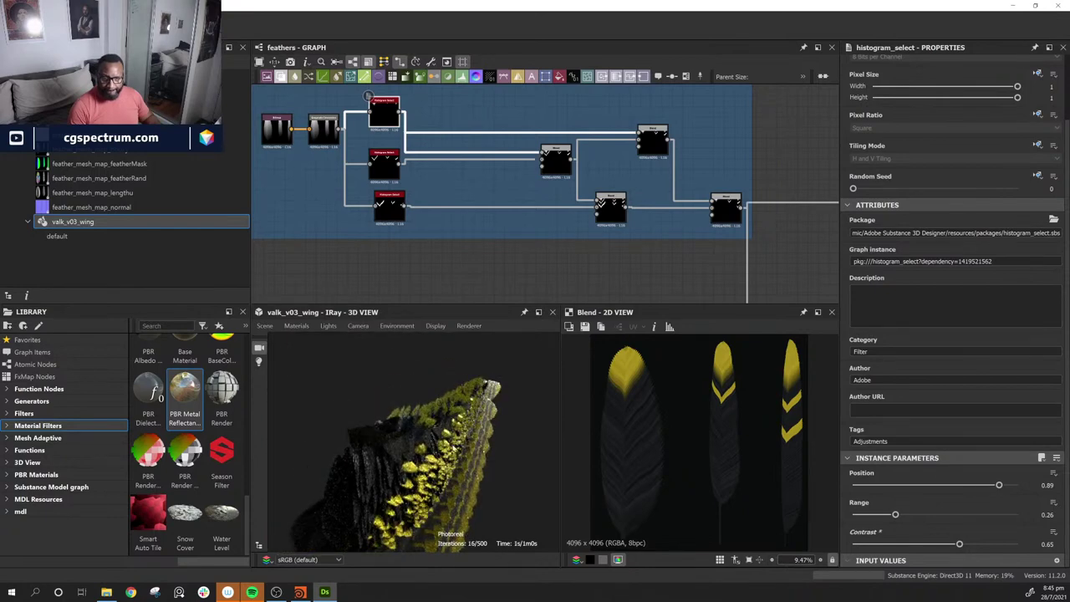
left_click_drag(368, 435, 456, 404)
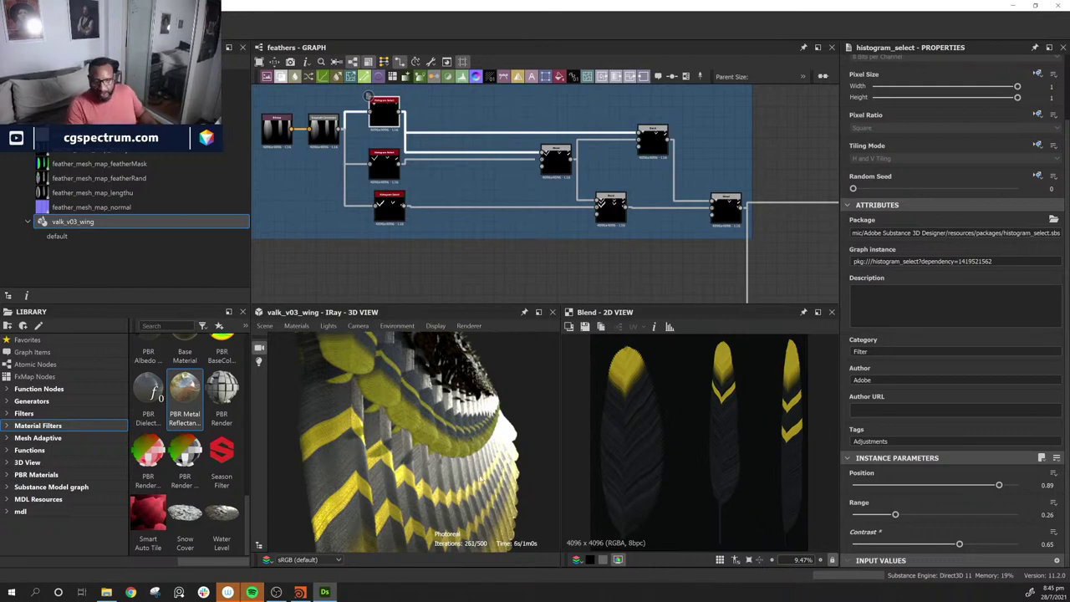
right_click_drag(366, 443, 473, 486)
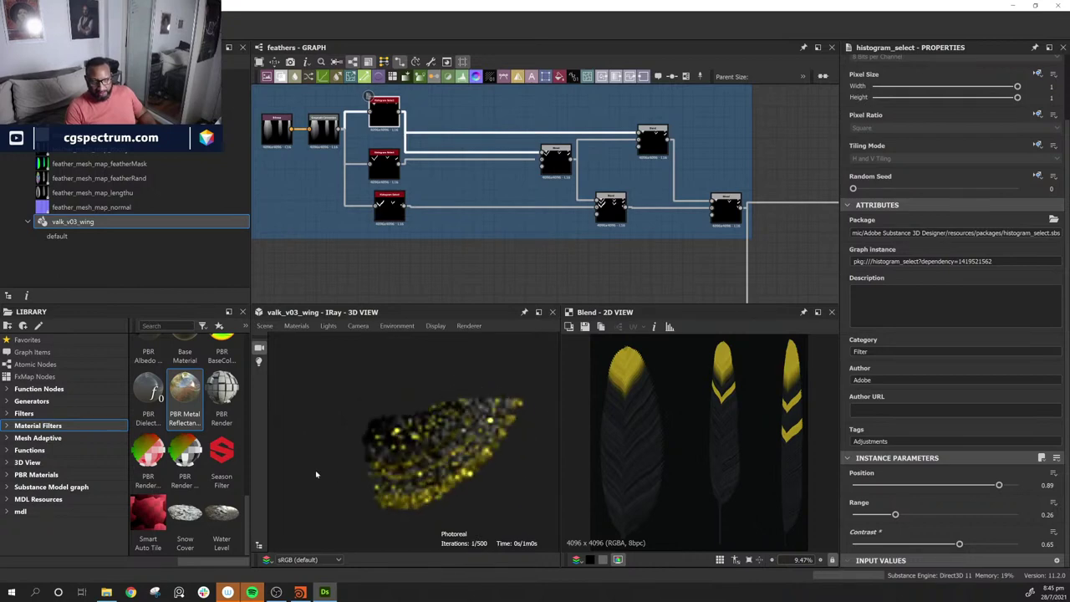
left_click_drag(316, 474, 426, 447)
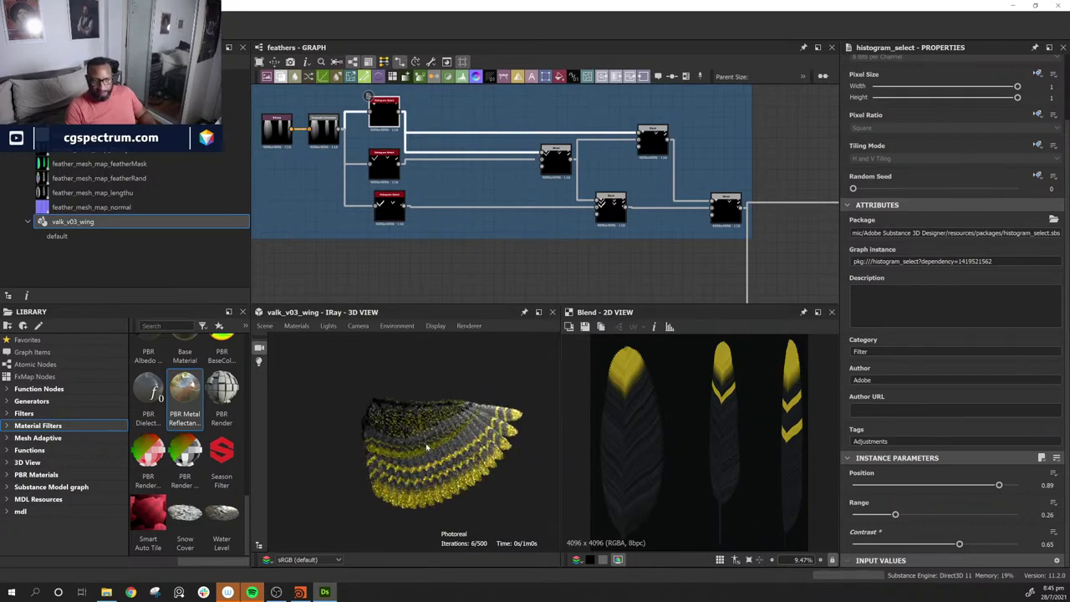
scroll(381, 401, "up", 5)
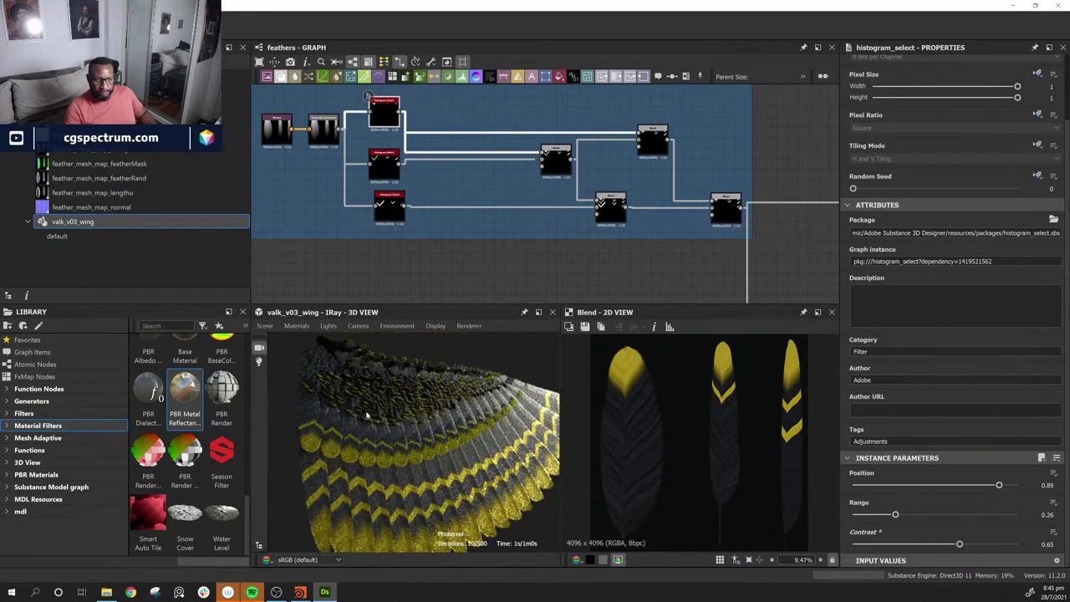
scroll(366, 415, "down", 5)
left_click_drag(367, 417, 422, 515)
left_click_drag(434, 475, 342, 485)
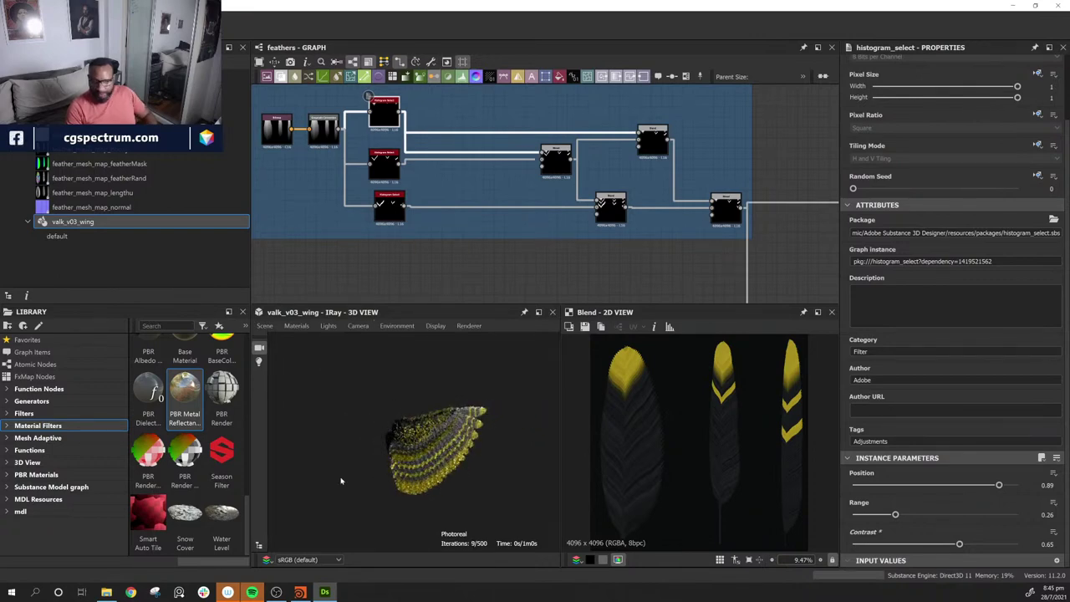
Step: Switch to Houdini and duplicate the rop_fbx1 export node in the WINGS network
left_click(299, 592)
middle_click_drag(899, 408, 881, 424)
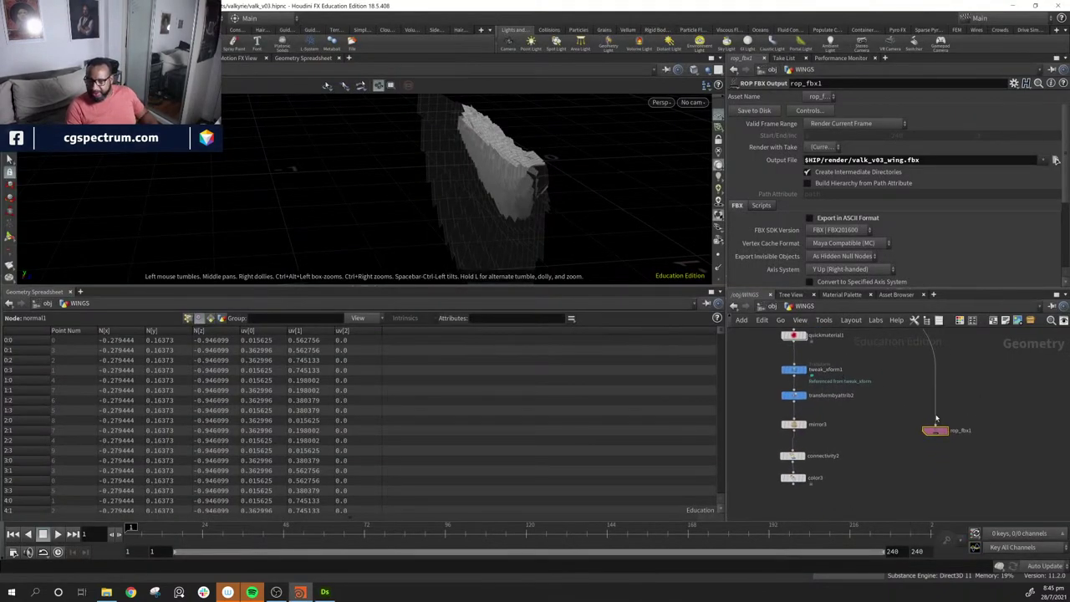
left_click_drag(929, 428, 918, 502, "alt")
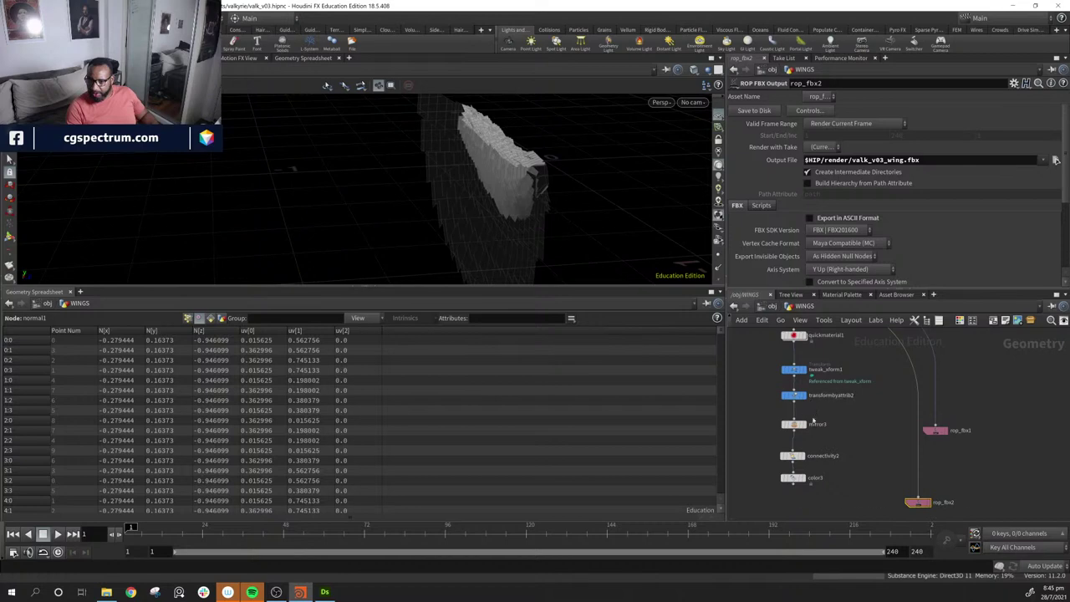
Step: Display mirror3 and export its mirrored wings through the duplicated FBX output as $HIP/render/valk_v03_wings.fbx
mouse_move(806, 426)
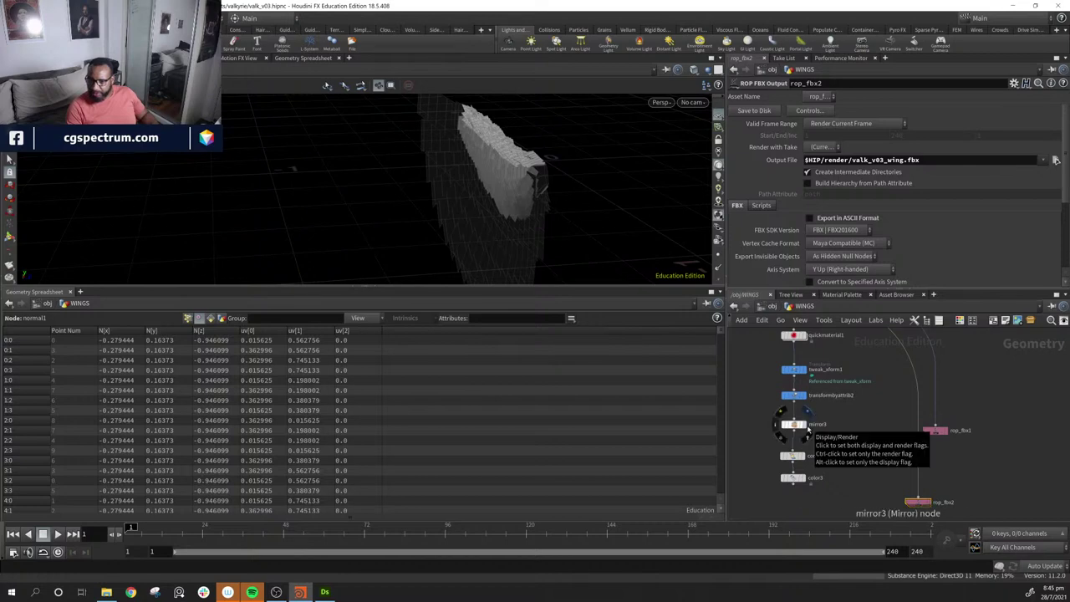
left_click(808, 429)
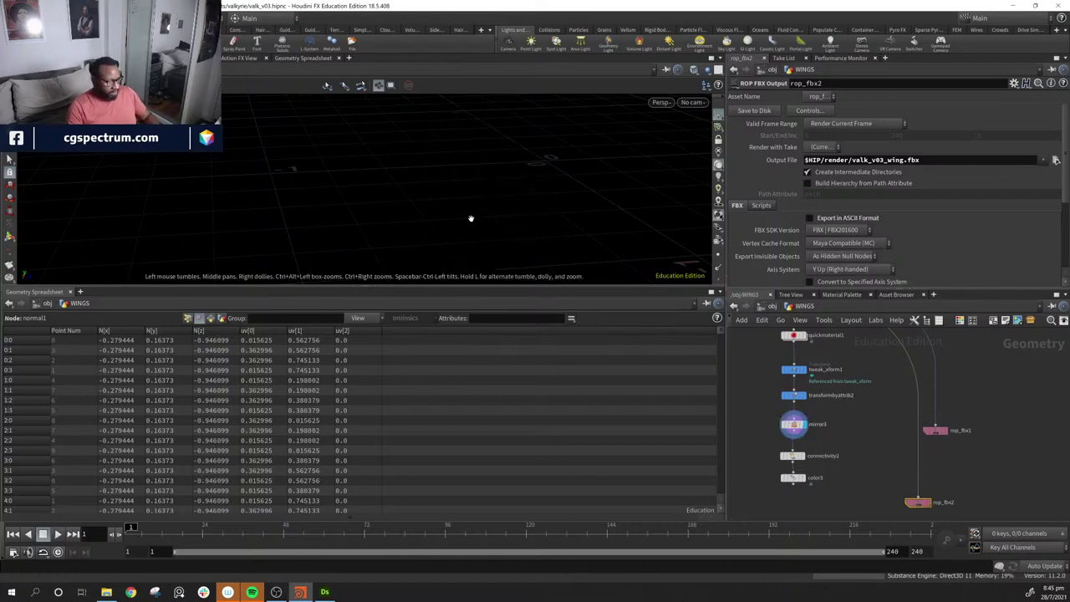
key("f")
left_click_drag(514, 220, 363, 173)
left_click_drag(794, 438, 894, 493)
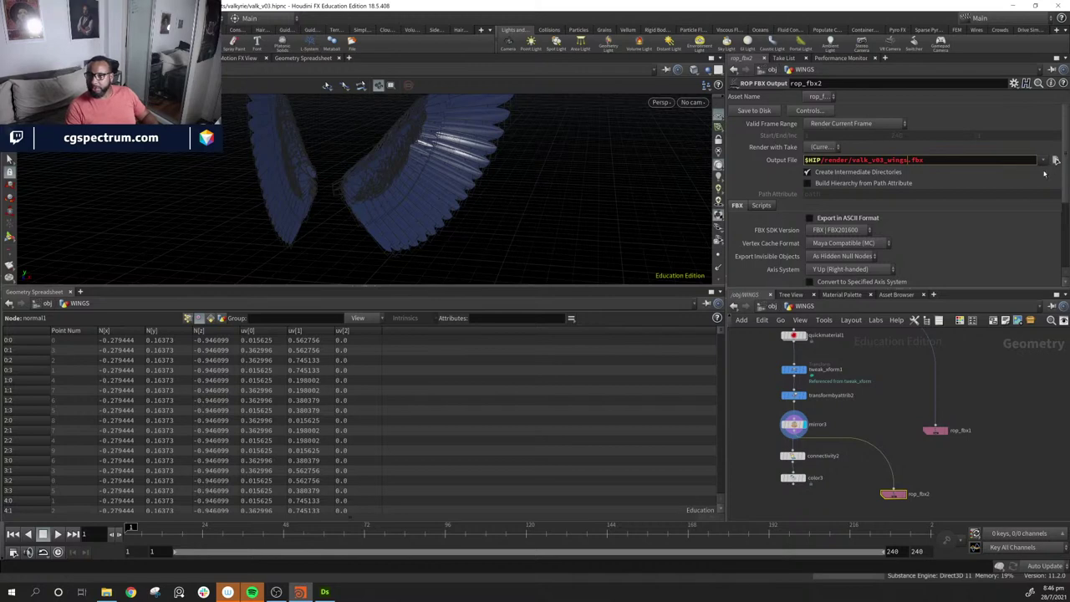
key("Return")
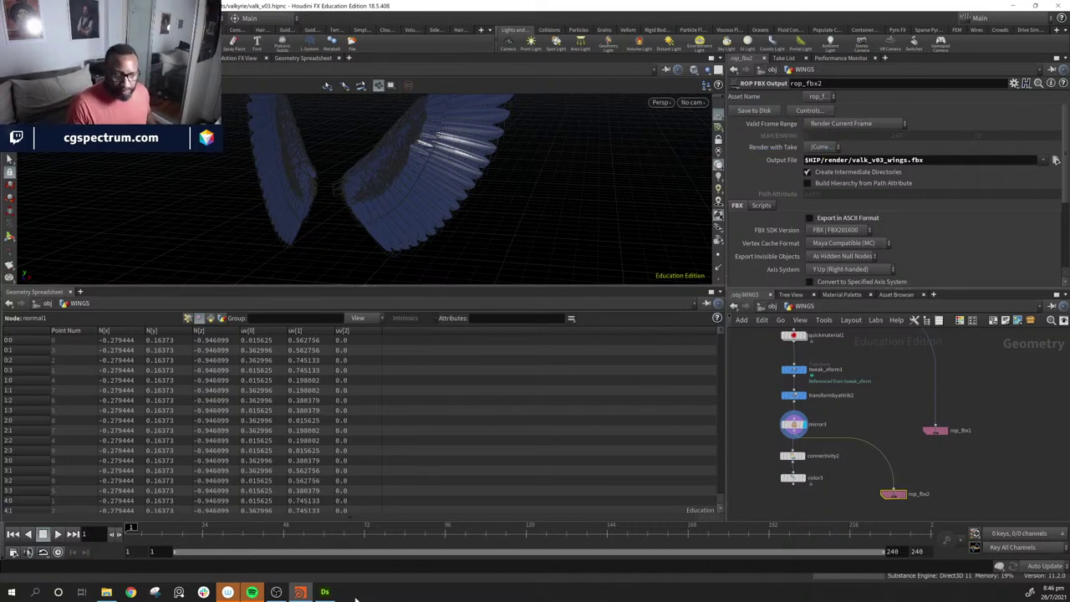
Step: Switch to Substance Designer, add valk_v03_wings.fbx to the package as a mesh resource, and show it in the 3D view
left_click(327, 593)
left_click_drag(440, 440, 404, 416)
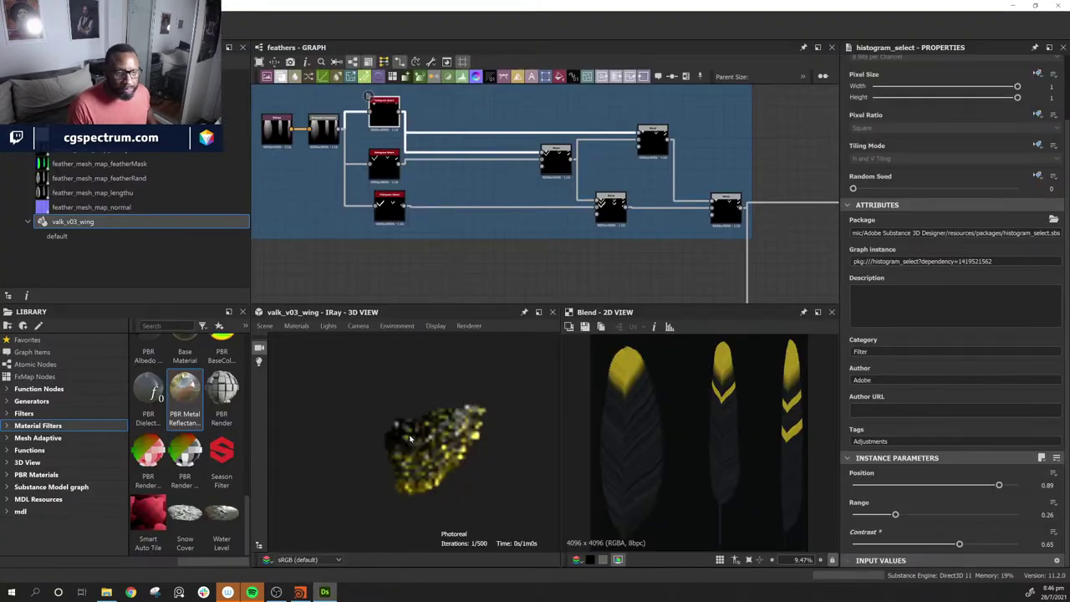
right_click(50, 77)
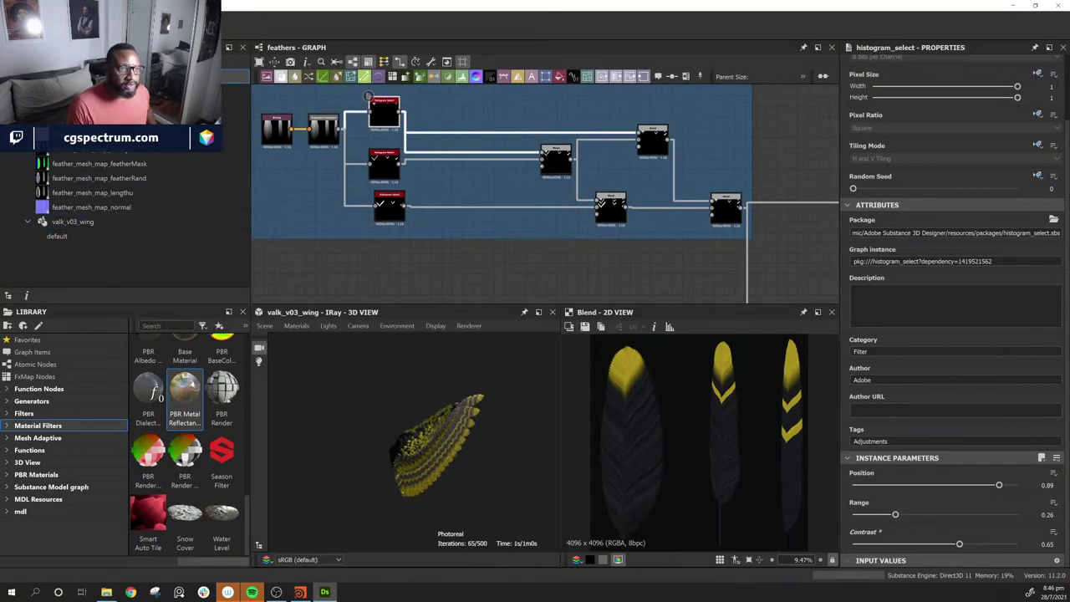
mouse_move(100, 112)
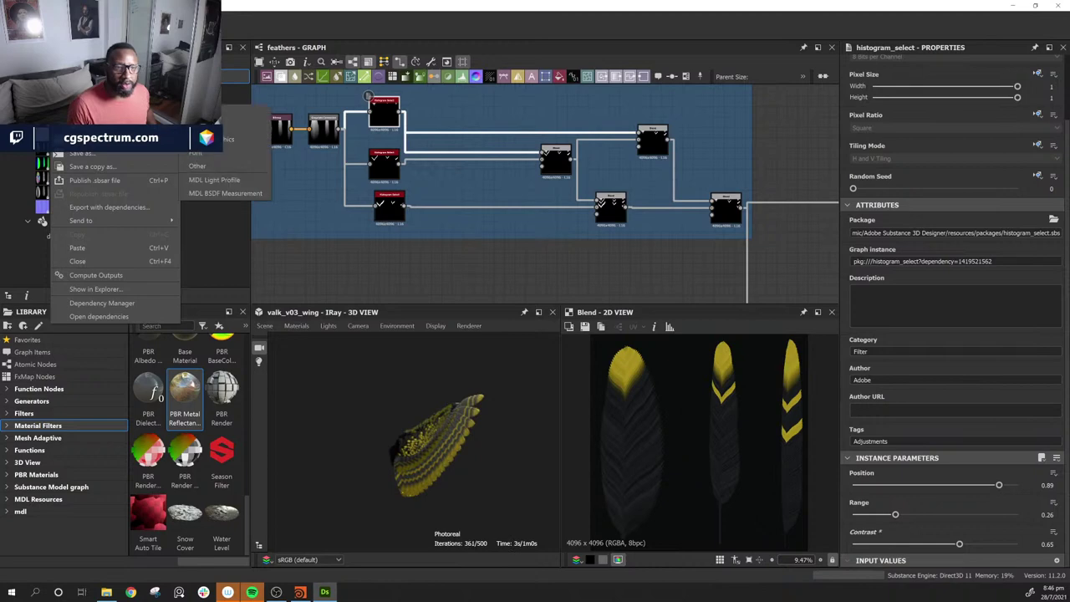
left_click(220, 112)
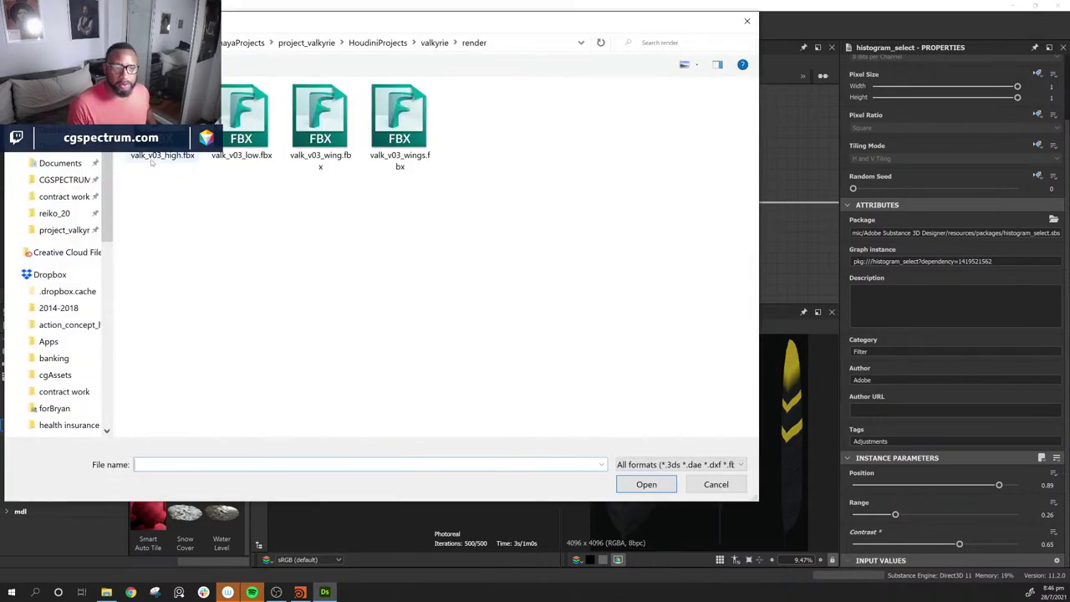
left_click(372, 151)
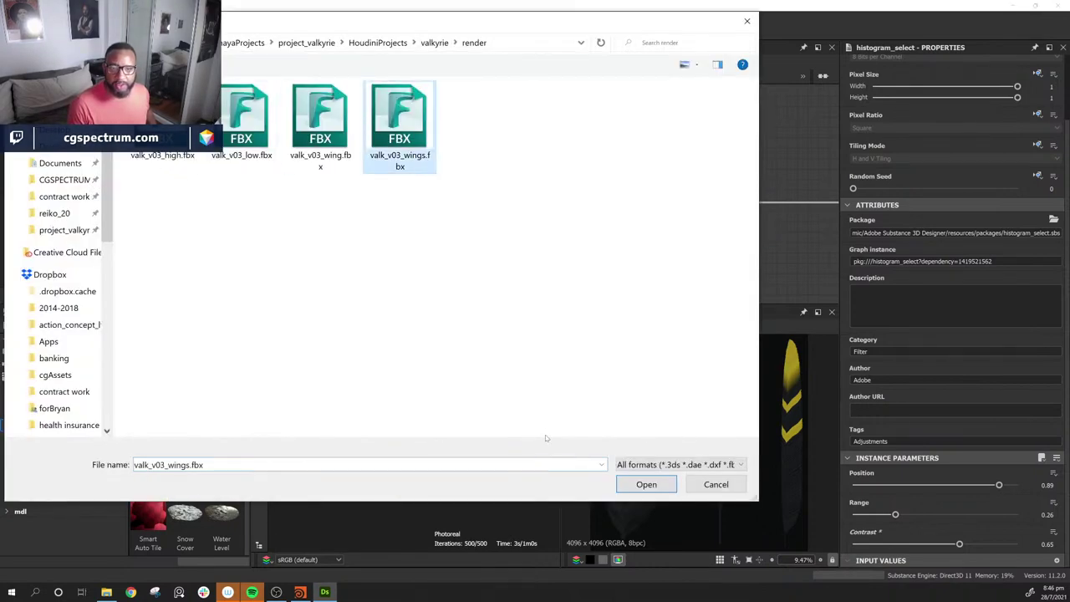
left_click(646, 485)
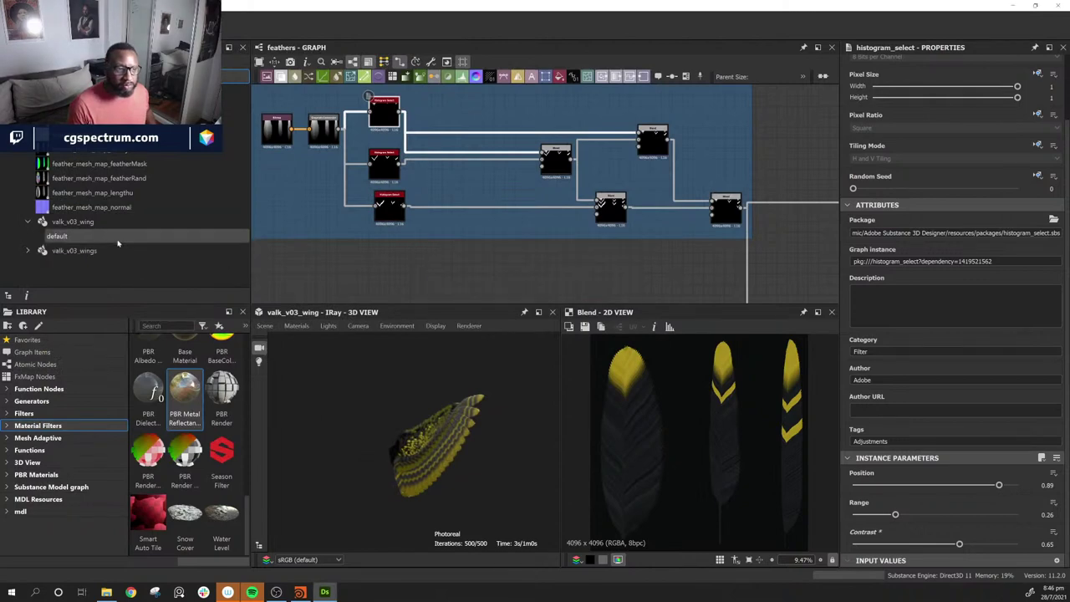
left_click_drag(74, 250, 460, 413)
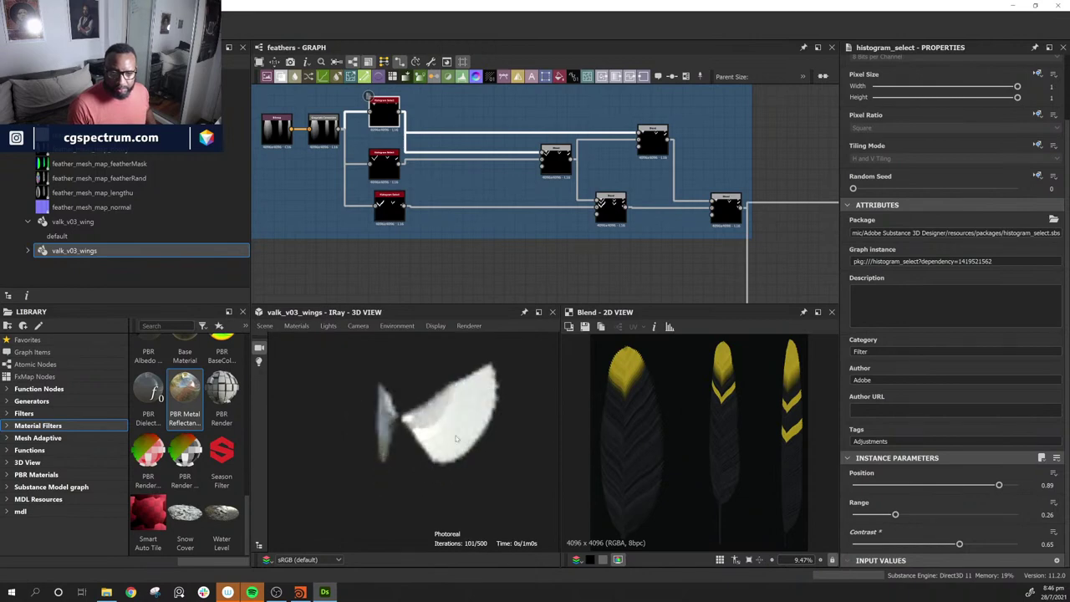
Step: Show the feathers graph outputs on the wings mesh in the 3D view and inspect both wings from front and back
scroll(503, 191, "down", 4)
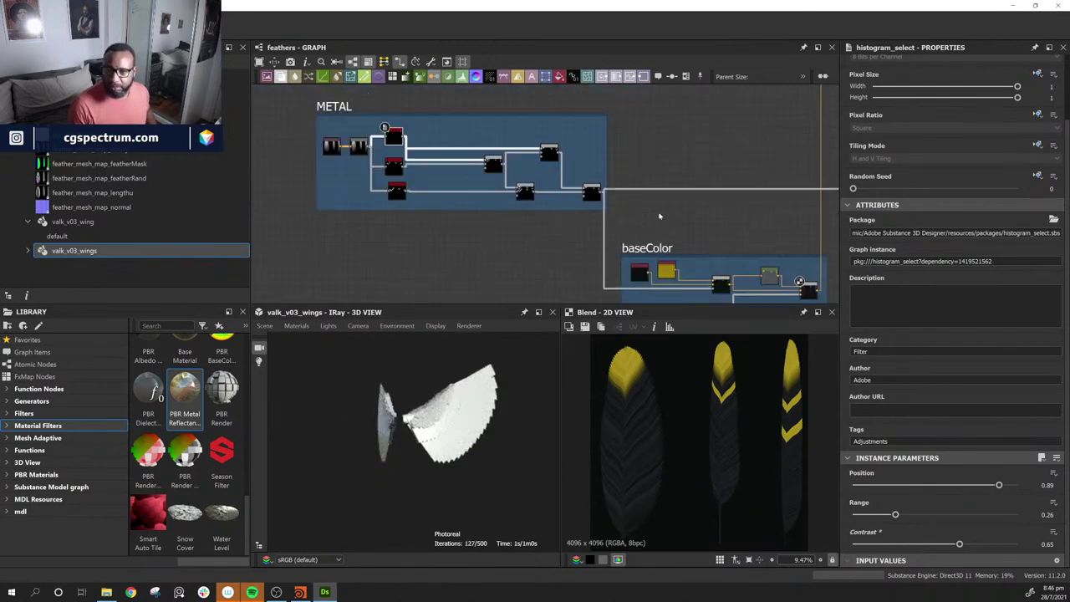
scroll(676, 201, "up", 3)
right_click(686, 185)
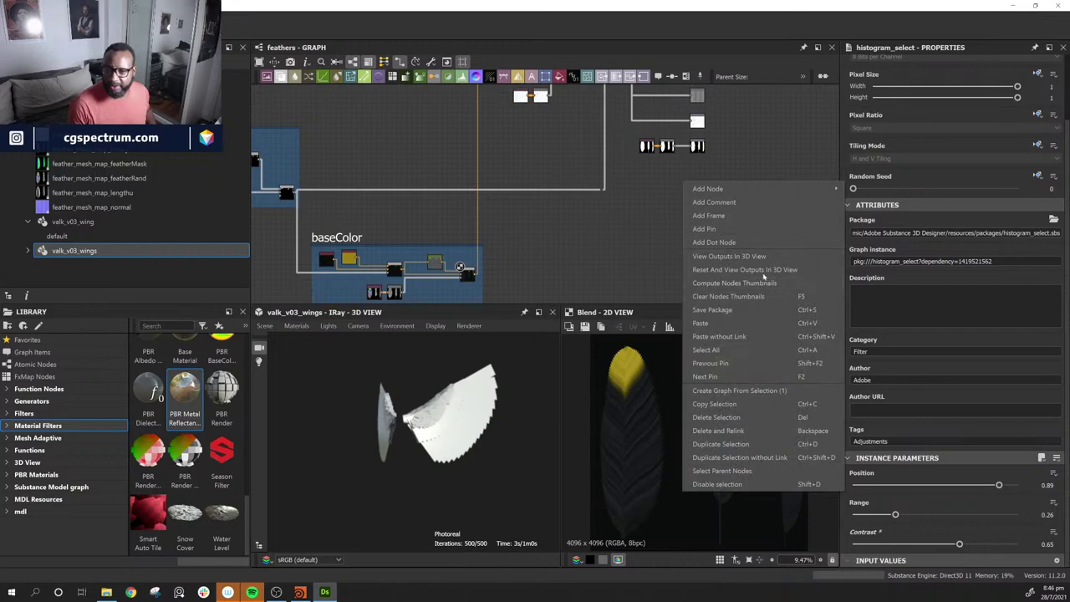
left_click(761, 257)
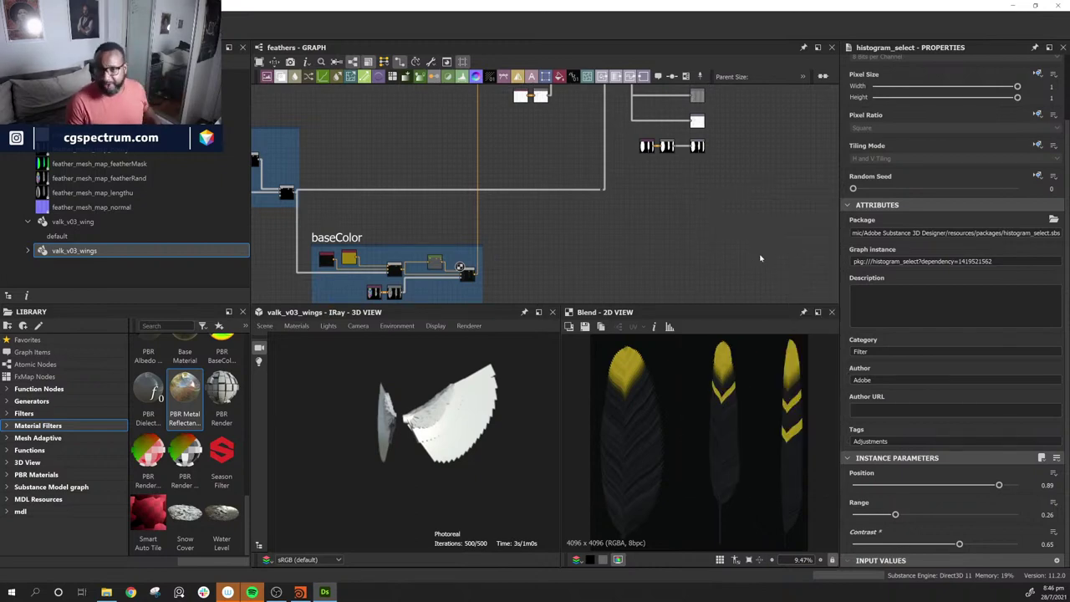
left_click_drag(429, 471, 326, 462)
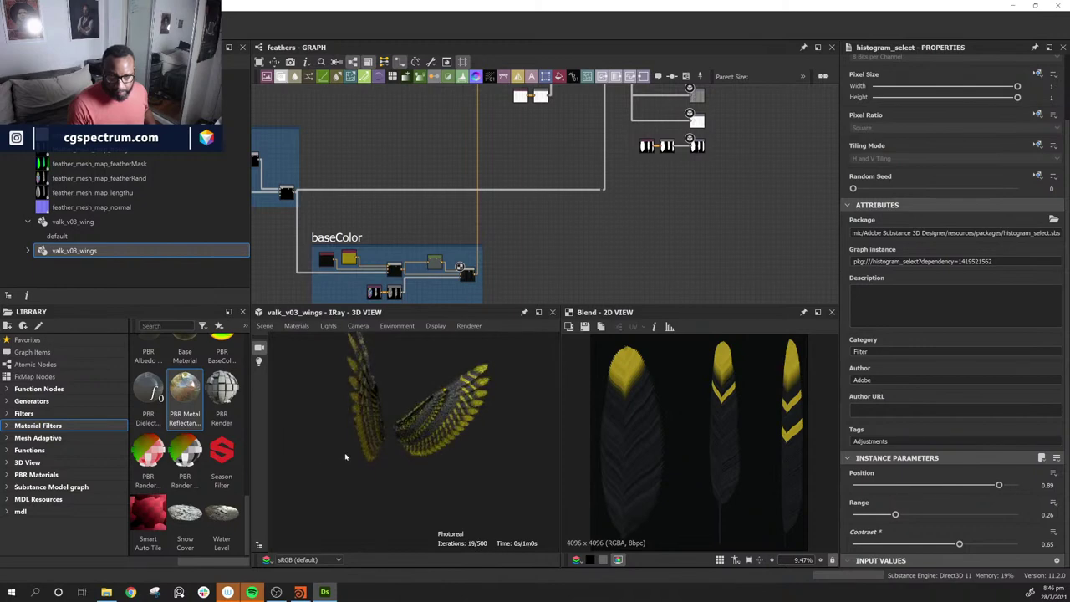
left_click_drag(402, 451, 481, 482)
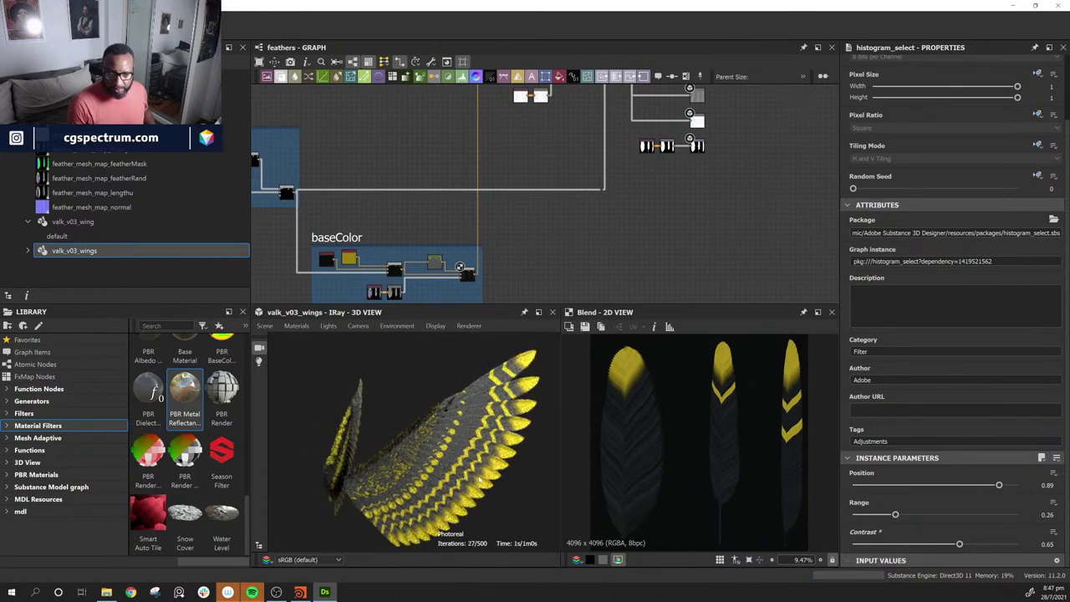
left_click_drag(480, 480, 462, 454)
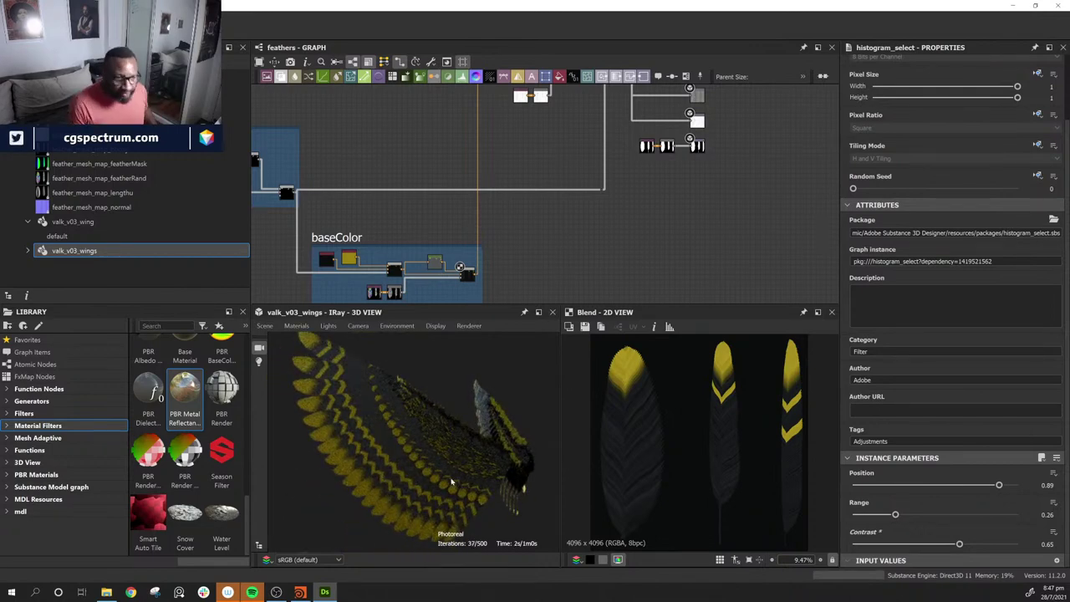
left_click_drag(451, 483, 352, 460)
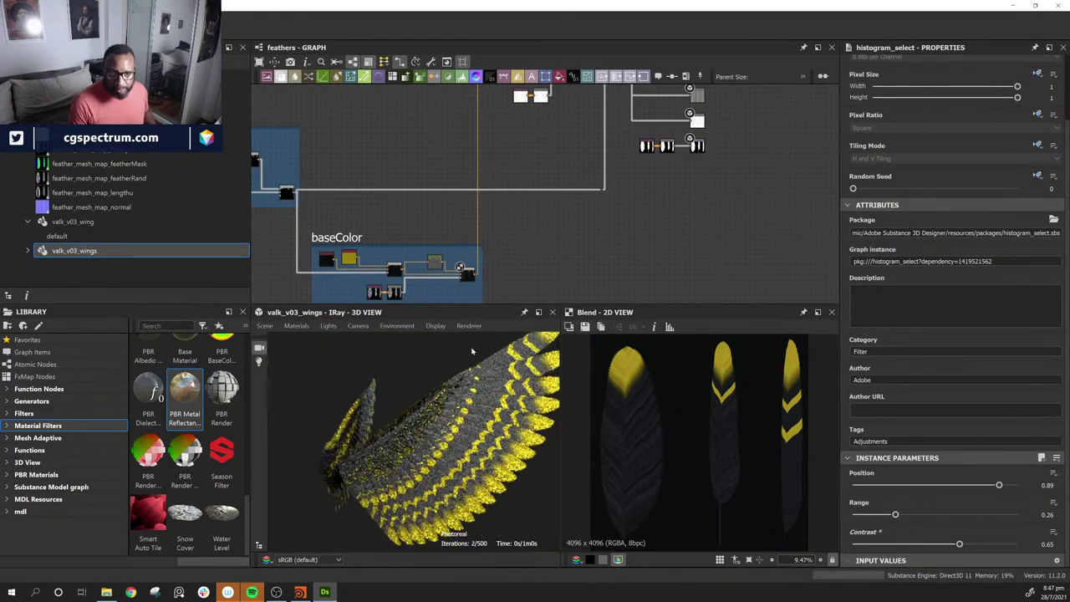
Step: Undock the 3D view into an enlarged floating window over the graph and frame both wings in it
left_click(539, 313)
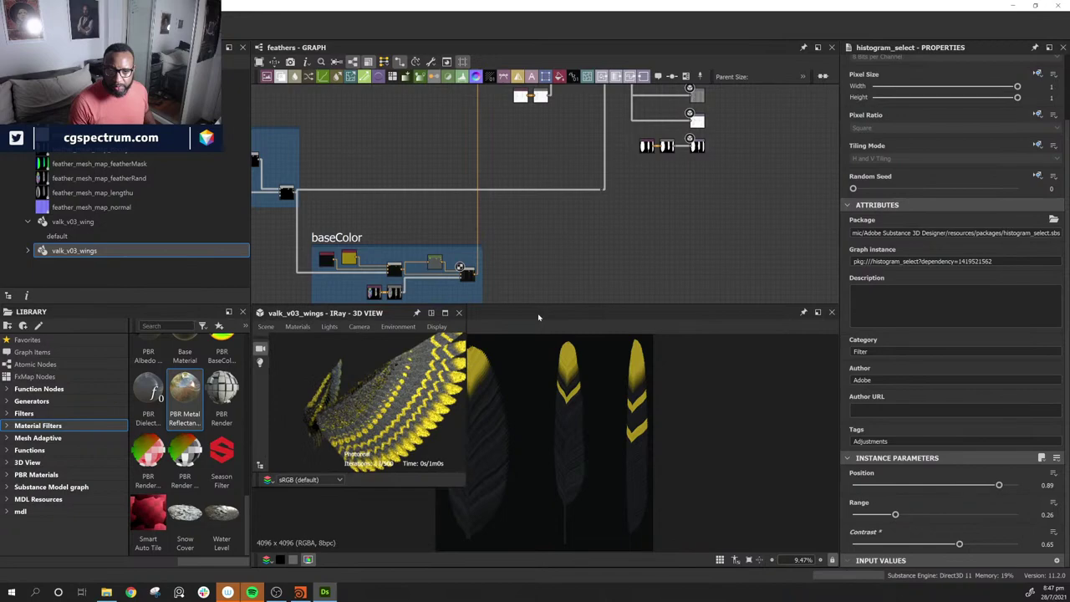
left_click_drag(386, 323, 429, 95)
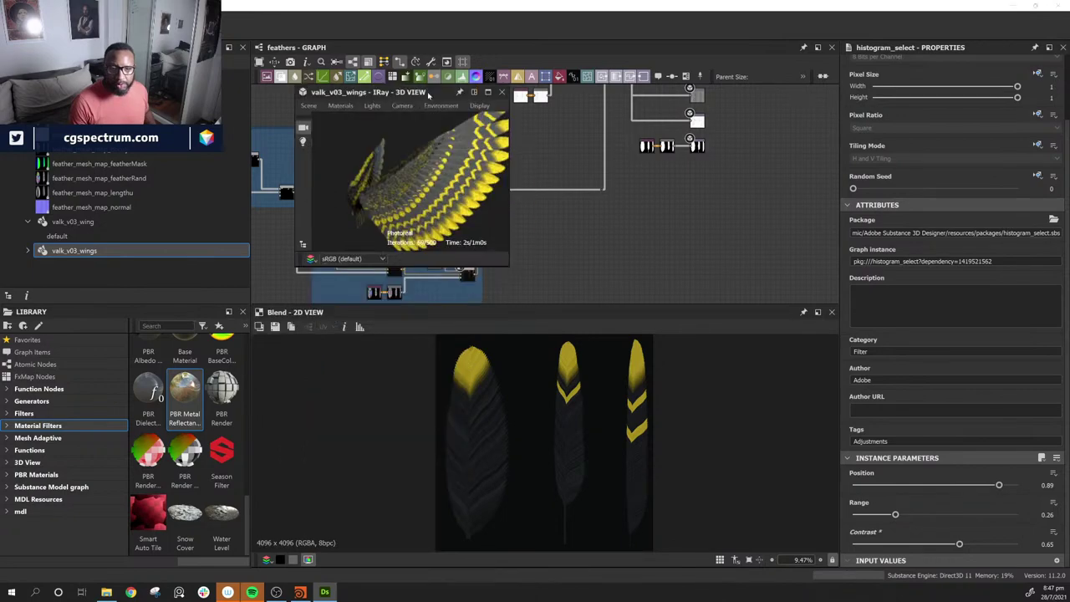
left_click_drag(509, 266, 808, 518)
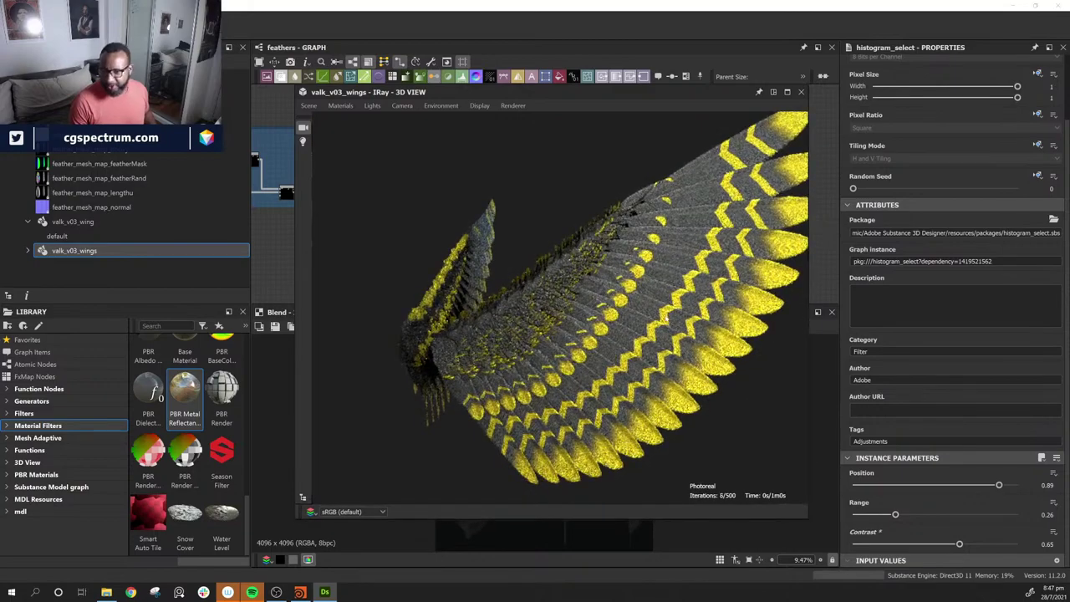
left_click_drag(595, 231, 606, 344)
scroll(552, 314, "down", 2)
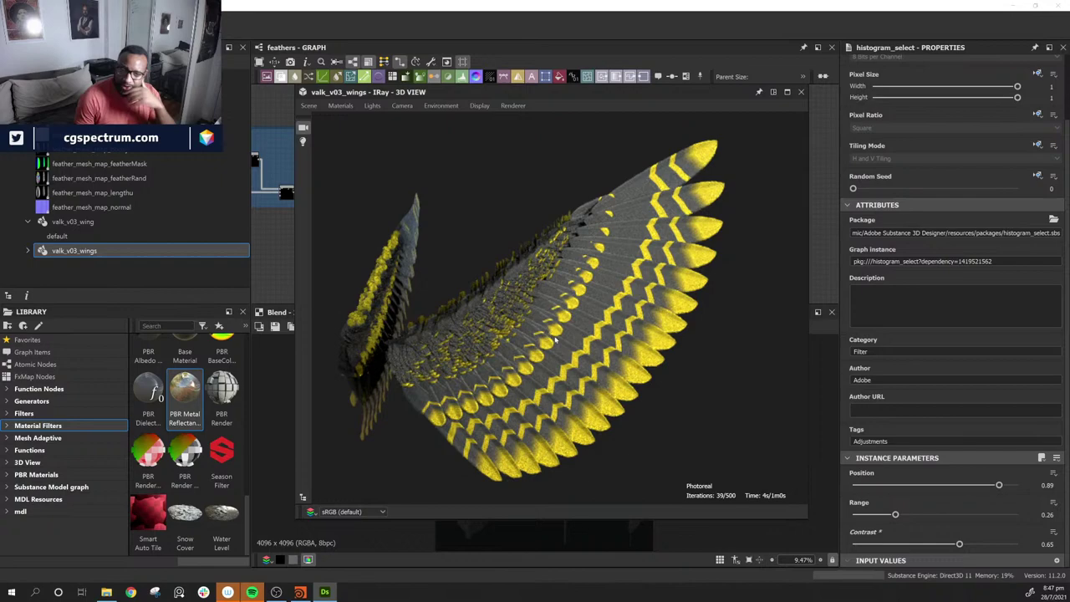
left_click_drag(556, 340, 566, 366)
scroll(571, 324, "down", 5)
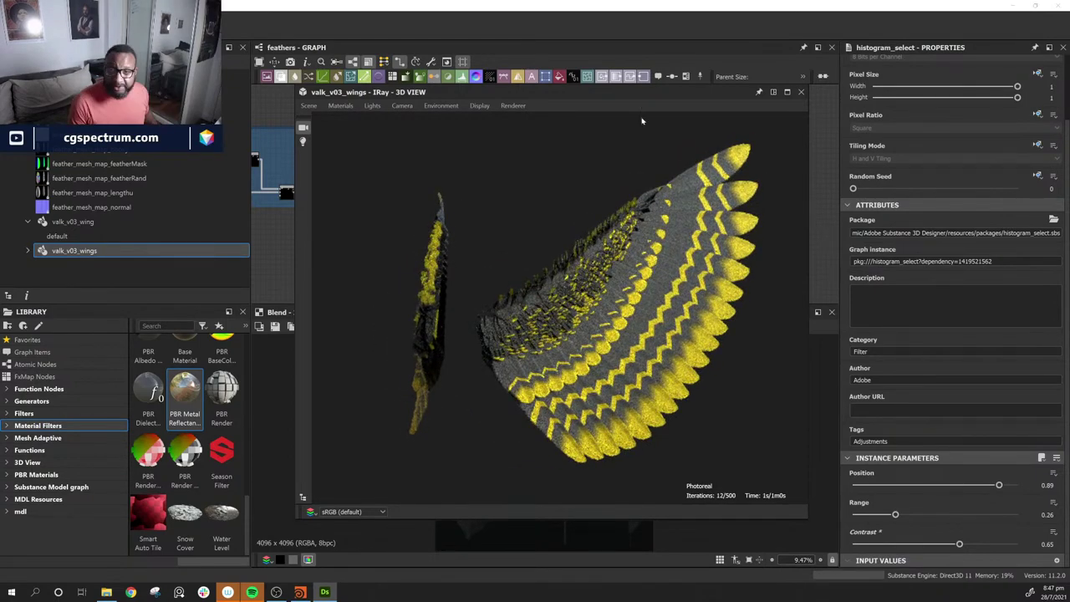
Step: Set the dark Uniform Color node in the baseColor frame to light grey #898e94, keeping the wings in view beside the Color Editor
left_click_drag(585, 101, 777, 122)
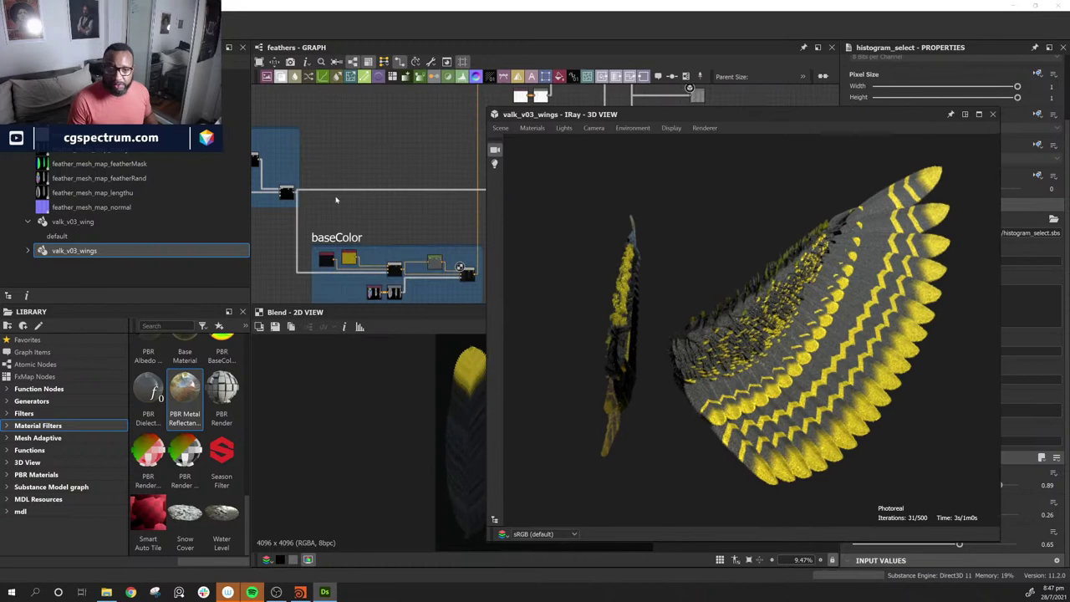
middle_click_drag(407, 175, 449, 287)
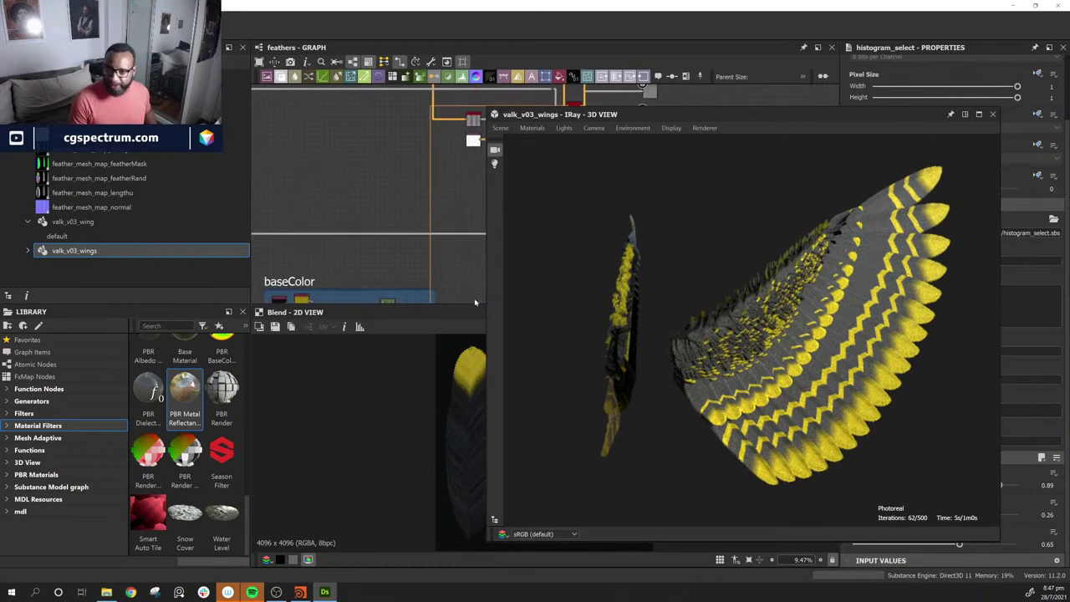
middle_click_drag(343, 266, 413, 195)
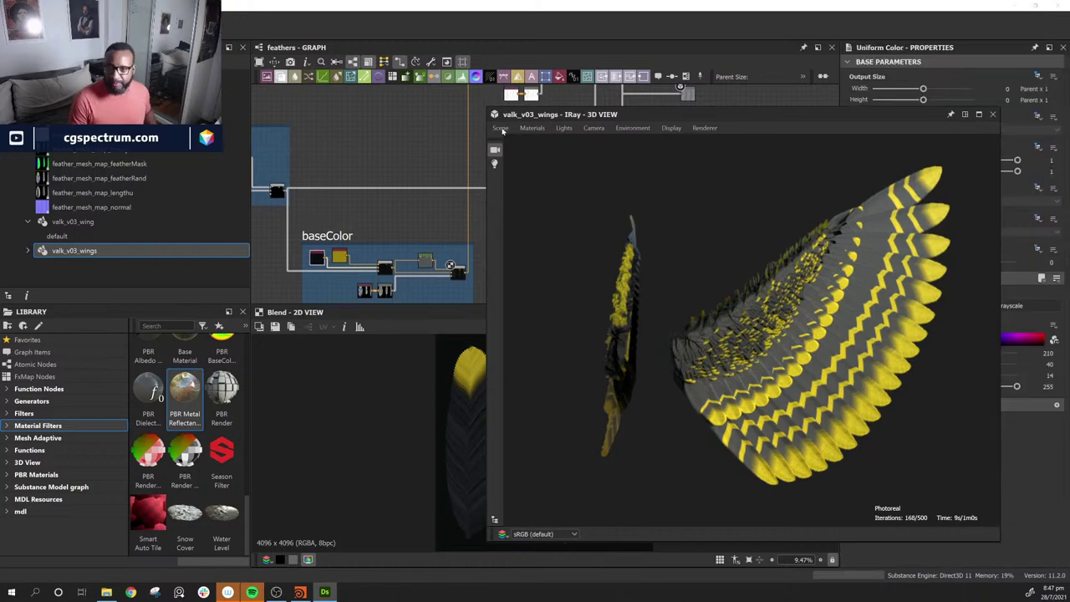
left_click_drag(755, 117, 505, 130)
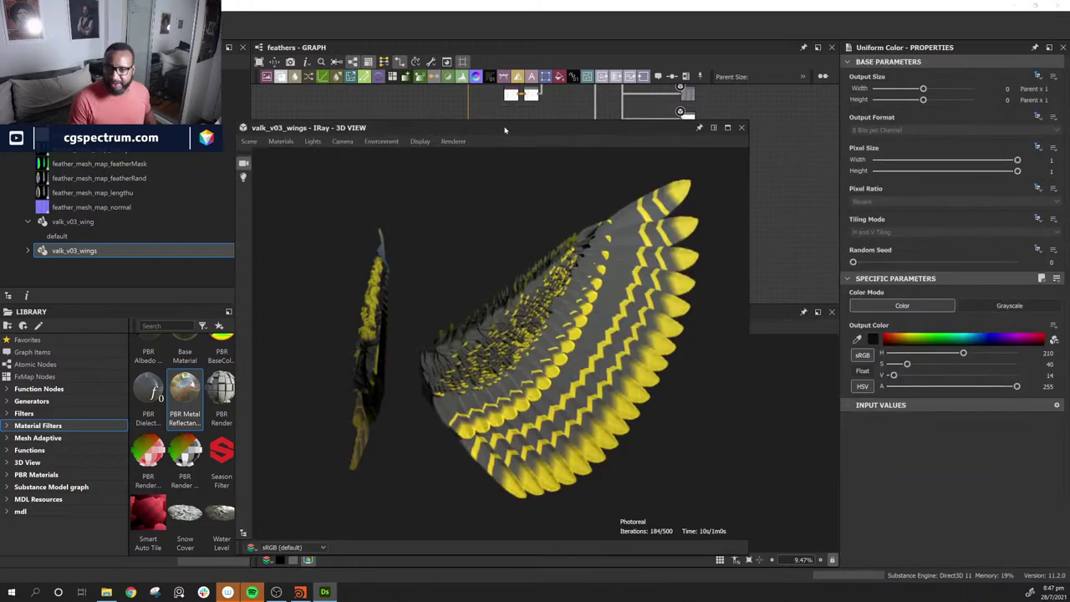
left_click(875, 339)
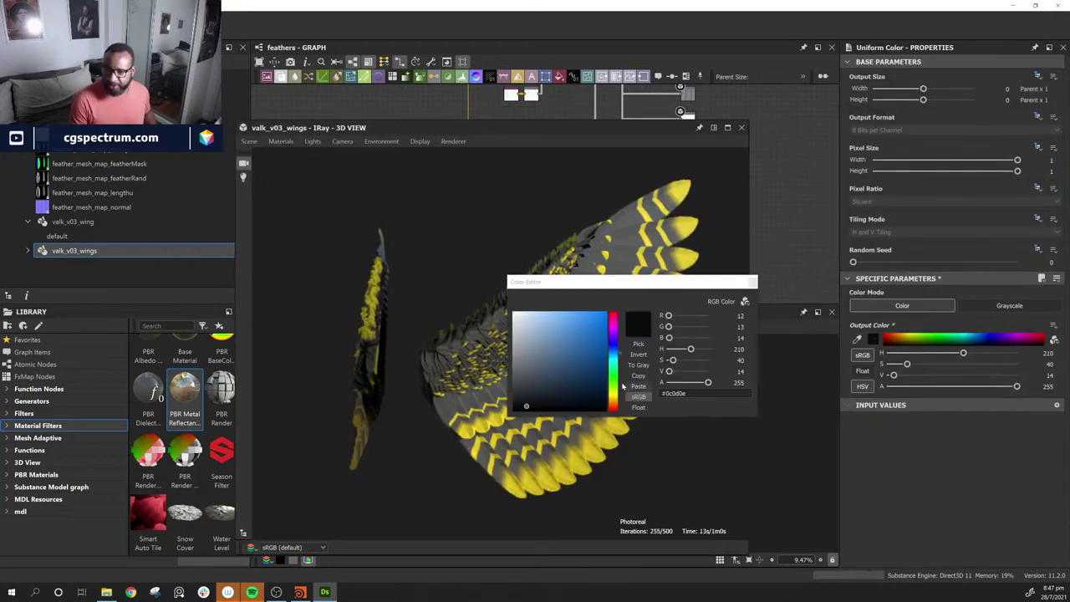
left_click(518, 352)
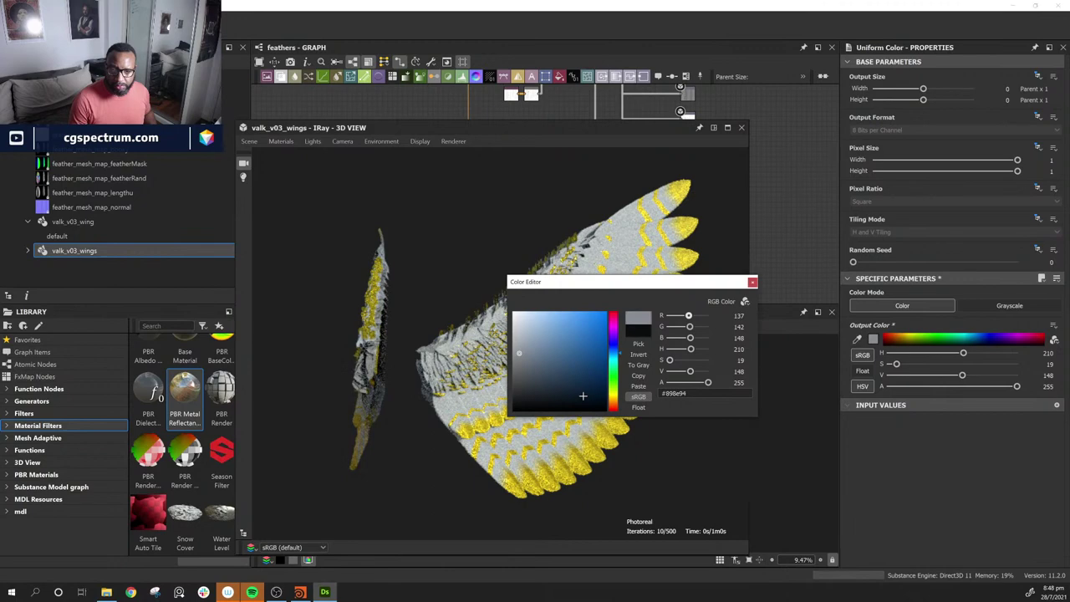
left_click_drag(598, 282, 894, 290)
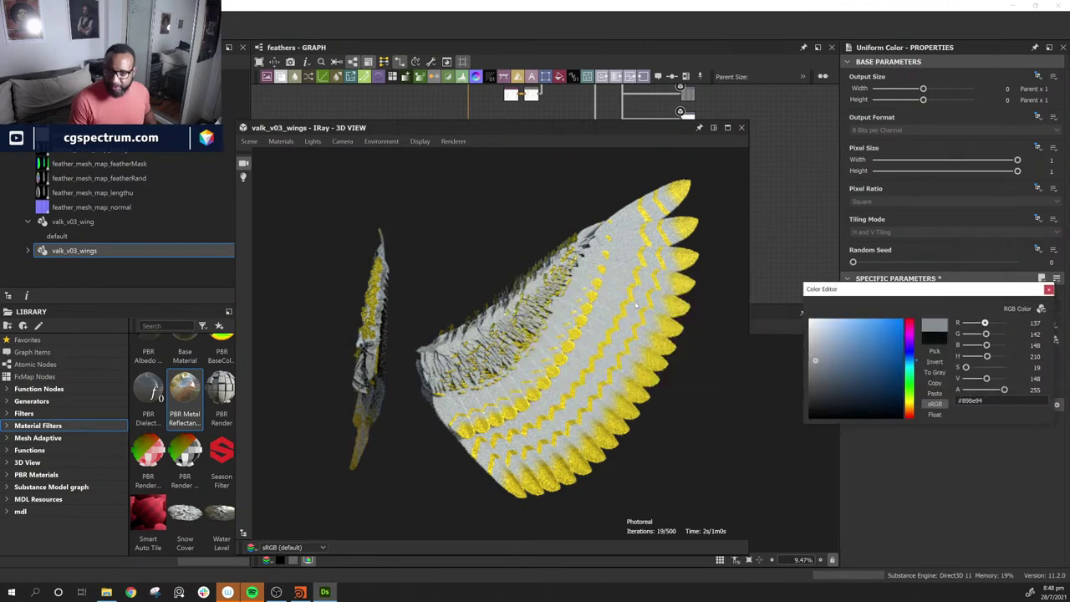
left_click(537, 369)
left_click_drag(568, 366, 533, 371)
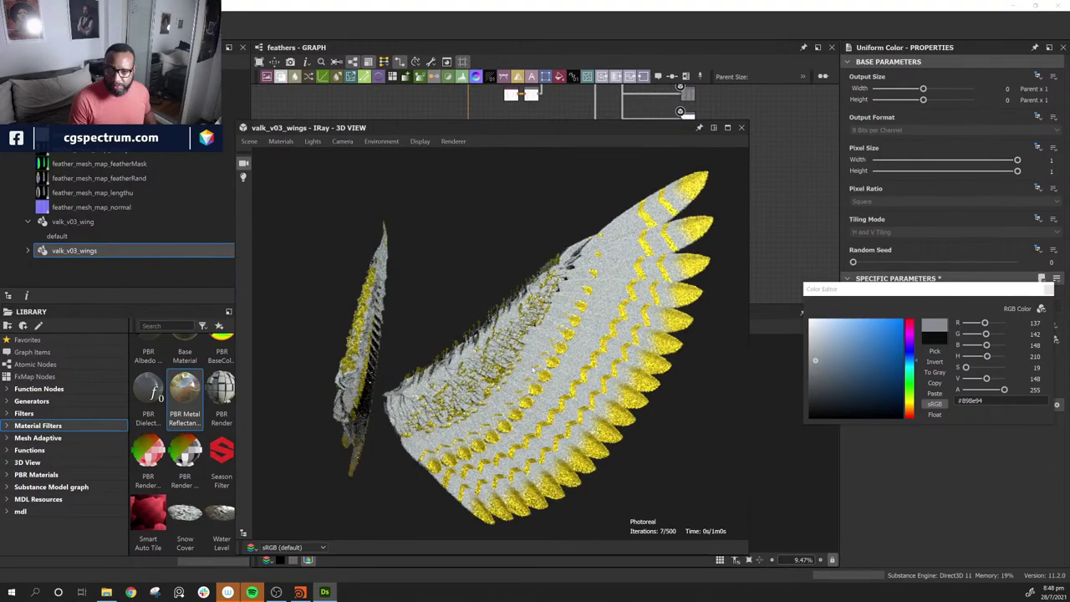
Step: Try darker blue-grey shades and a magenta tint for the feather base colour, ending on #282a2d
left_click(832, 376)
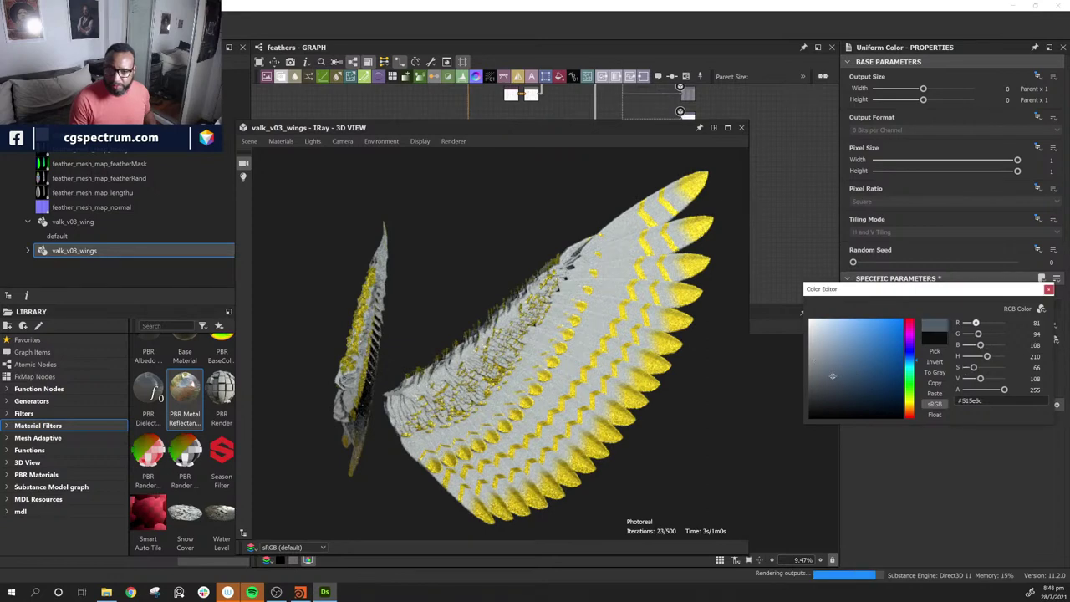
left_click(831, 388)
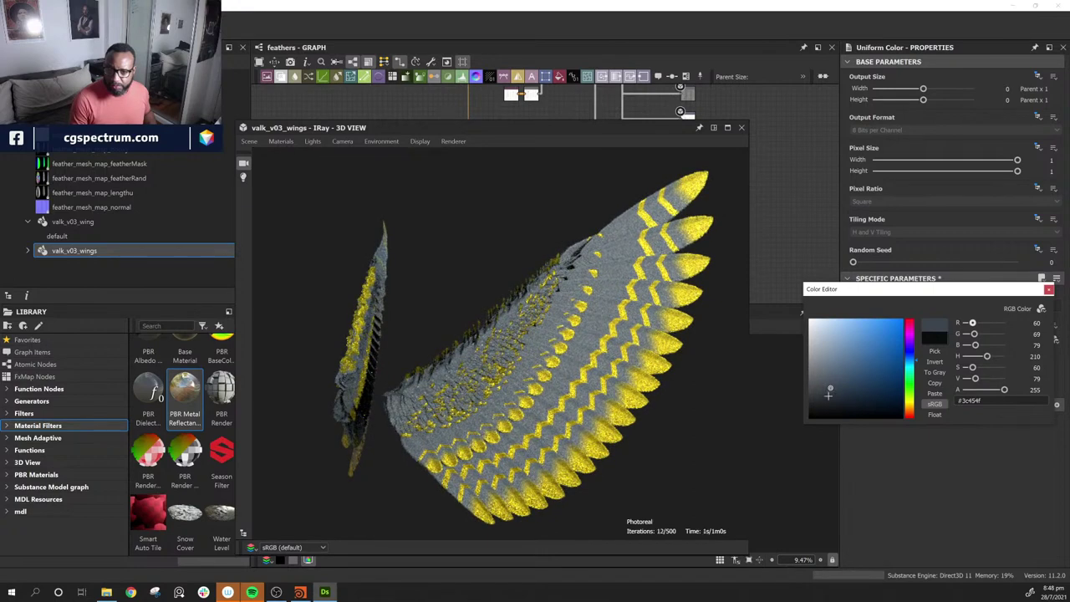
left_click(828, 396)
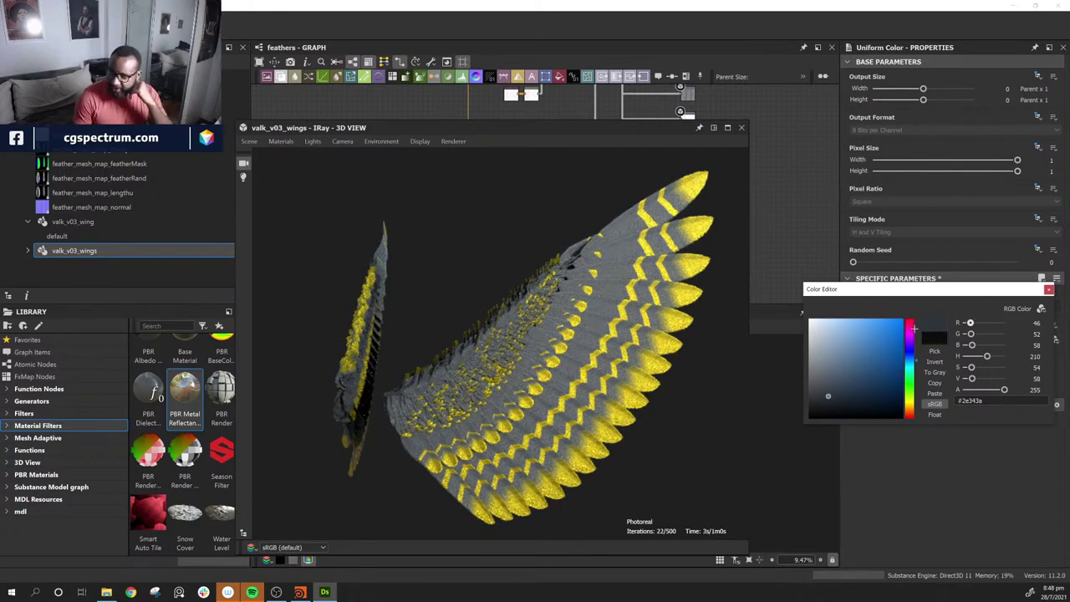
left_click(913, 328)
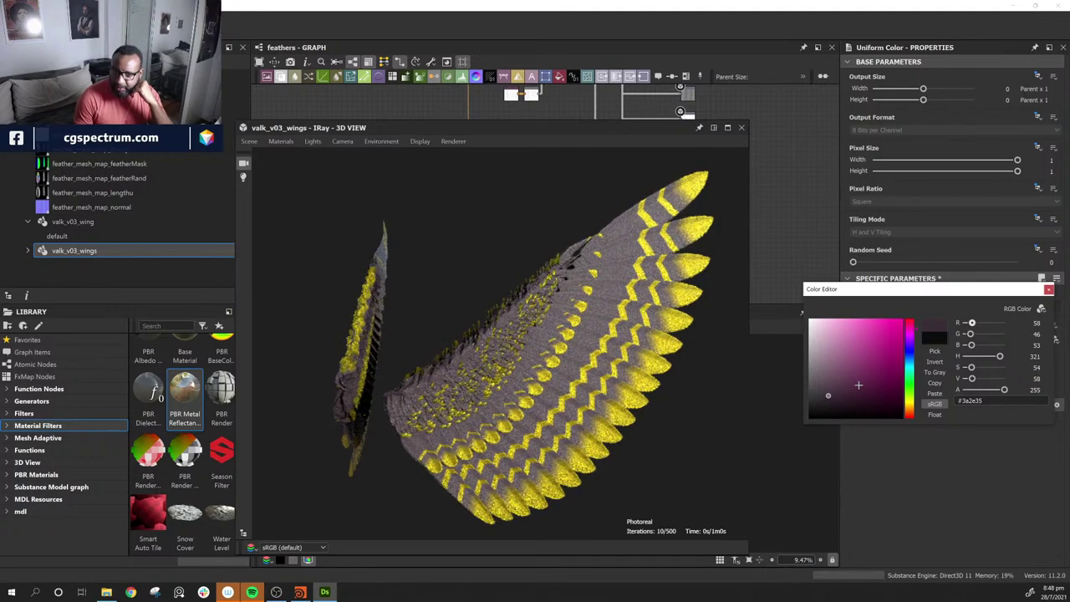
left_click(913, 362)
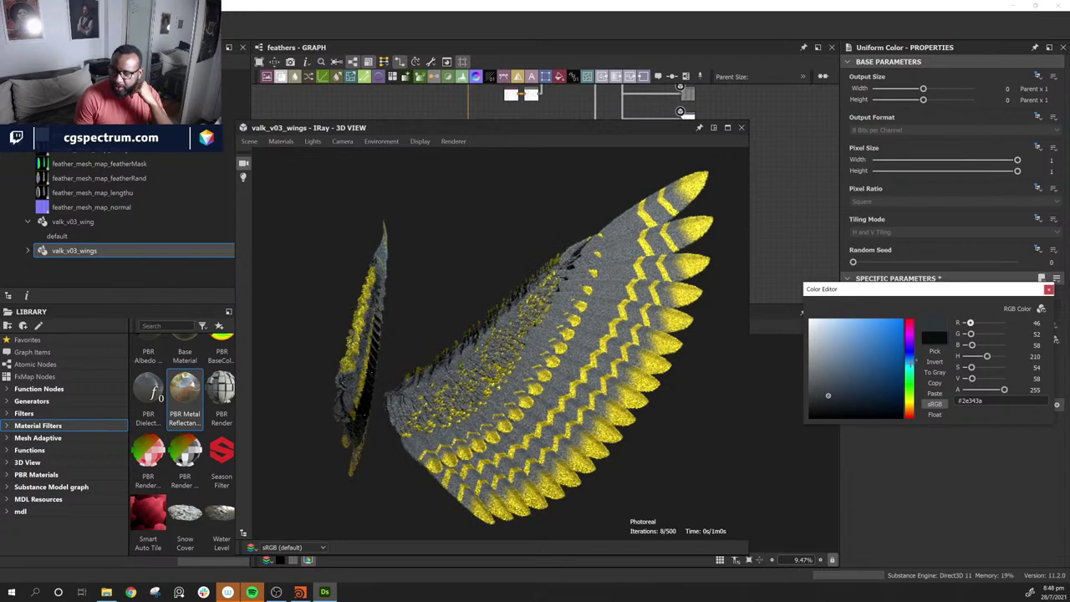
left_click_drag(822, 400, 819, 401)
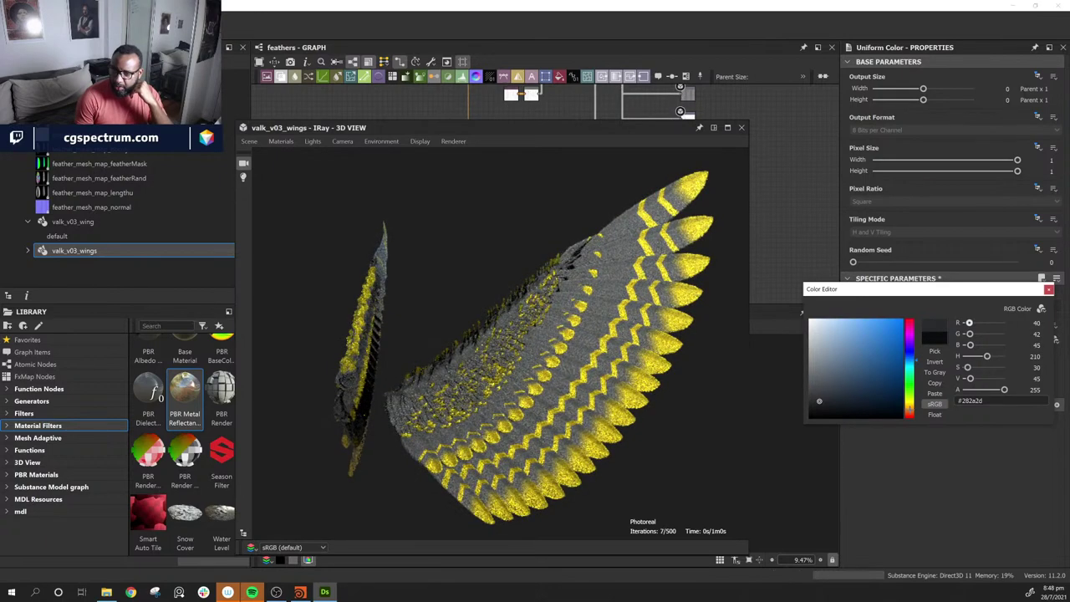
Step: Shift the feather base colour to an orange hue of 34 and darken it to deep brown #221505
left_click(911, 409)
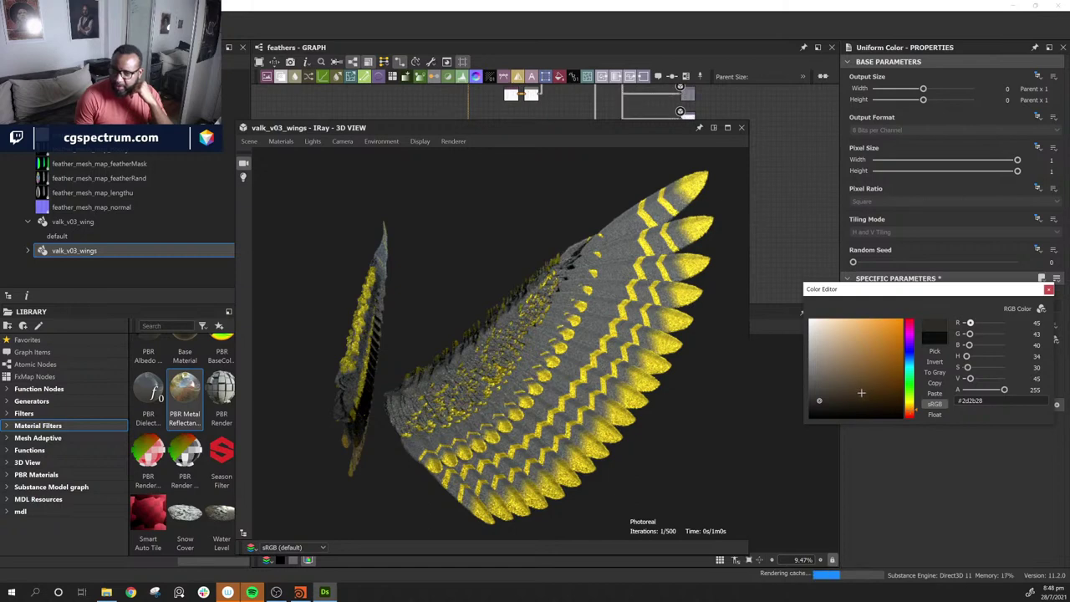
left_click(862, 392)
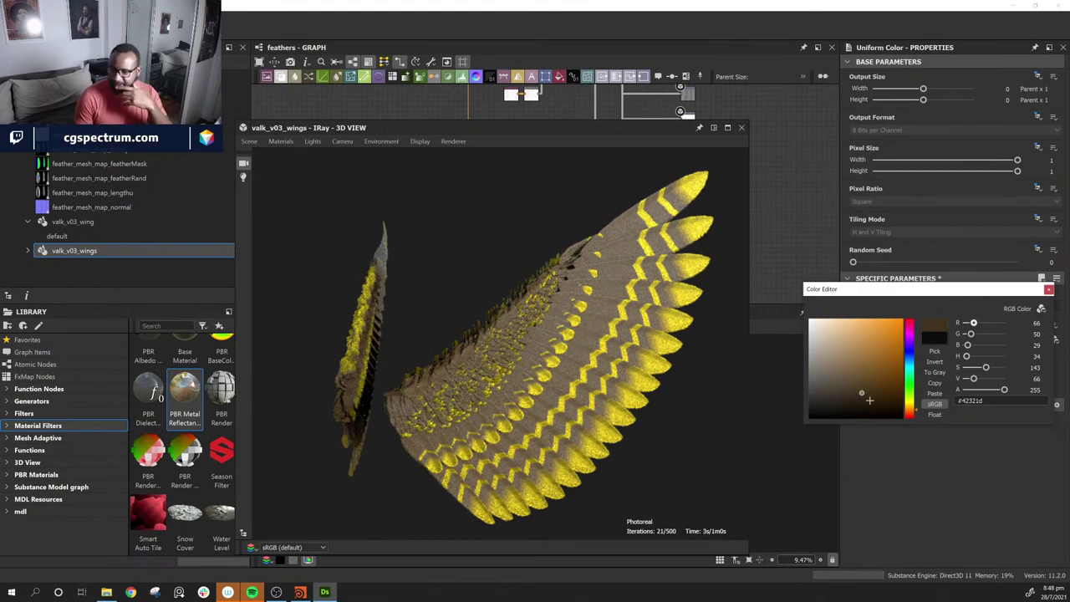
left_click(869, 401)
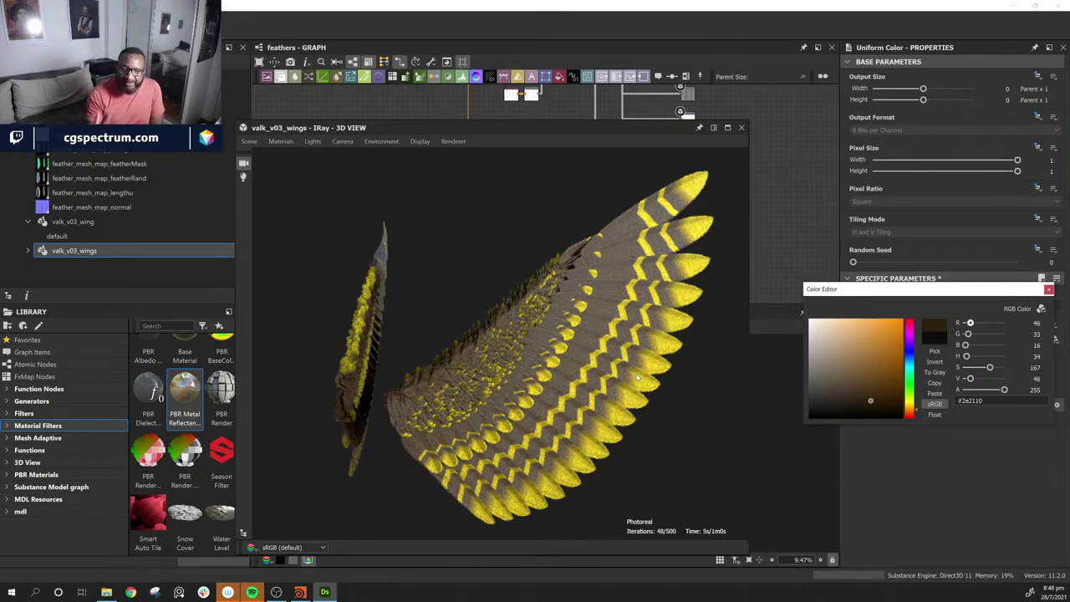
left_click(885, 399)
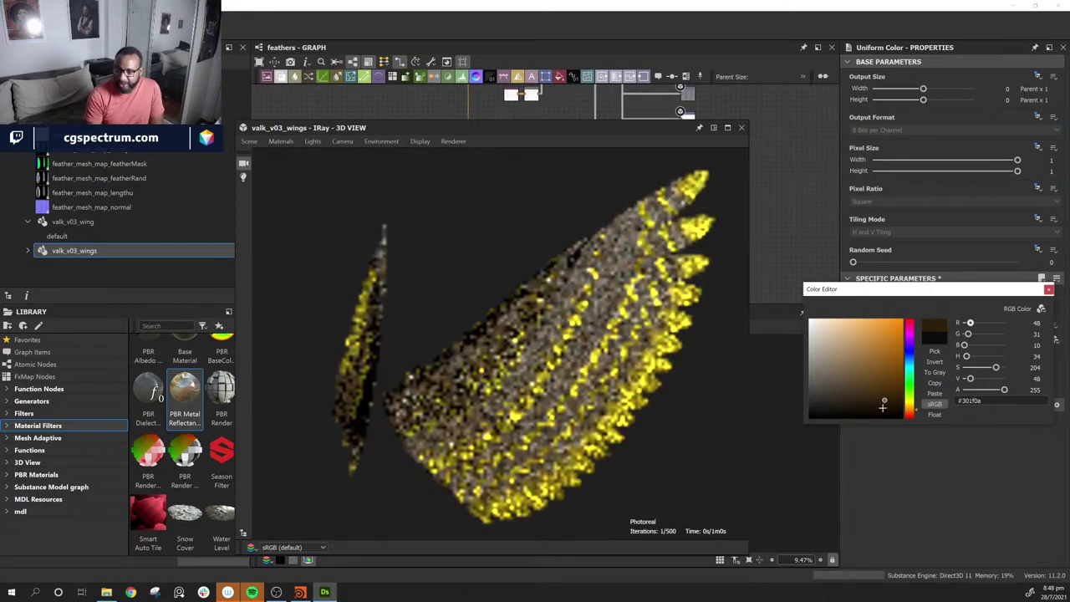
left_click(884, 405)
left_click(888, 406)
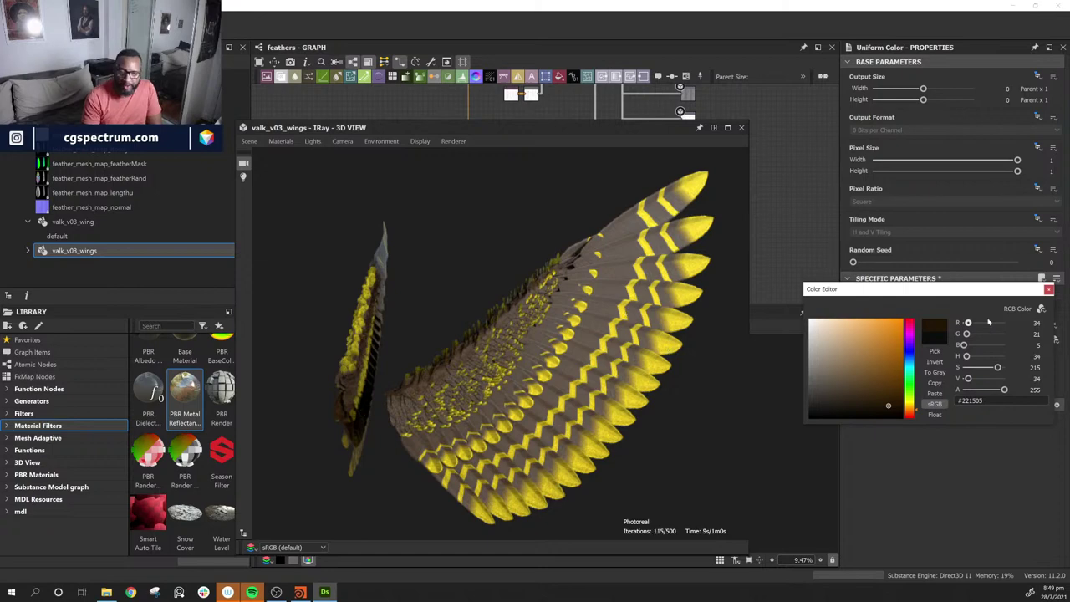
Step: Lower the base colour's saturation to 65, giving #221e19, and check the wings from the back and front
left_click(983, 369)
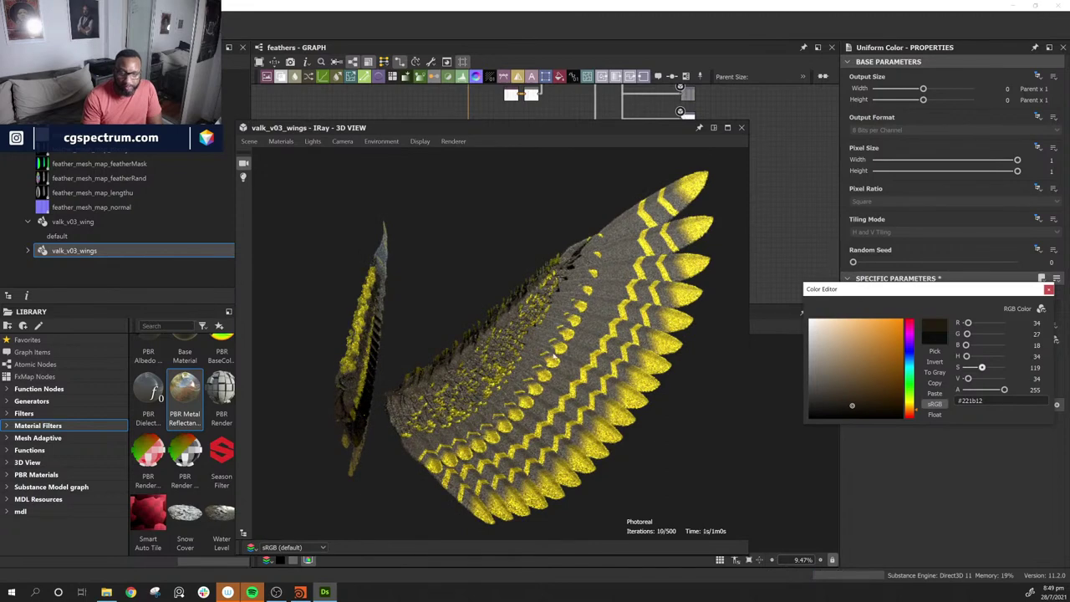
left_click(975, 368)
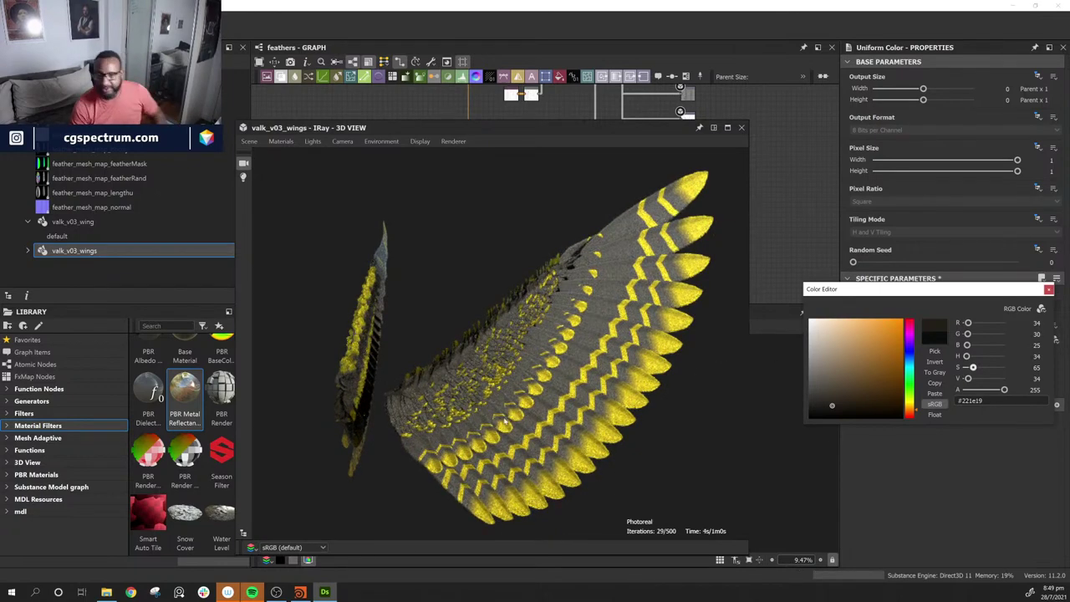
left_click_drag(505, 424, 573, 368)
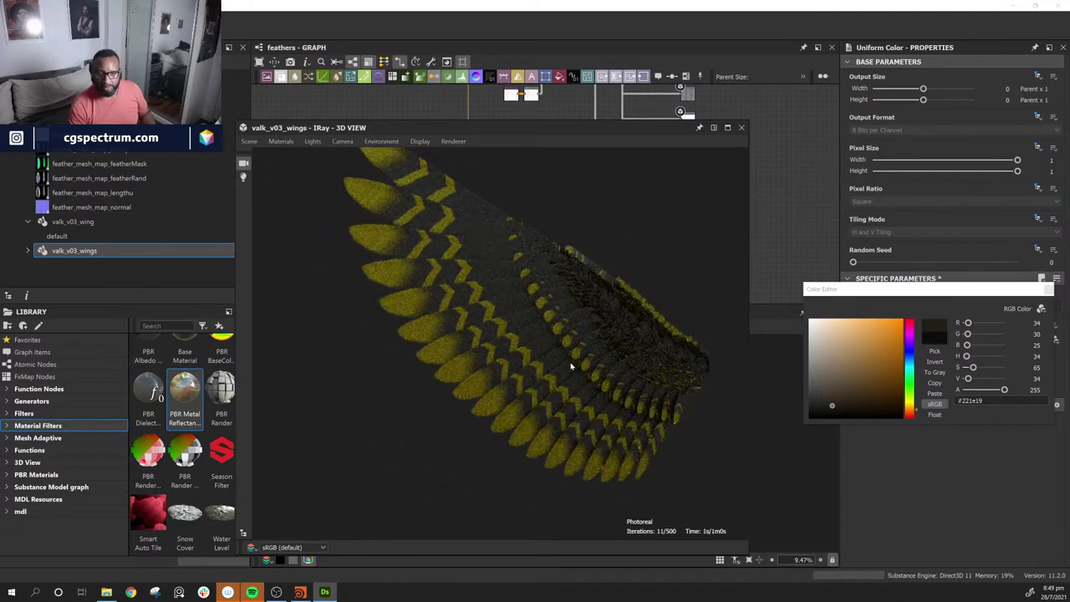
mouse_move(490, 374)
left_mouse_down()
mouse_move(535, 368)
mouse_move(490, 361)
left_mouse_up()
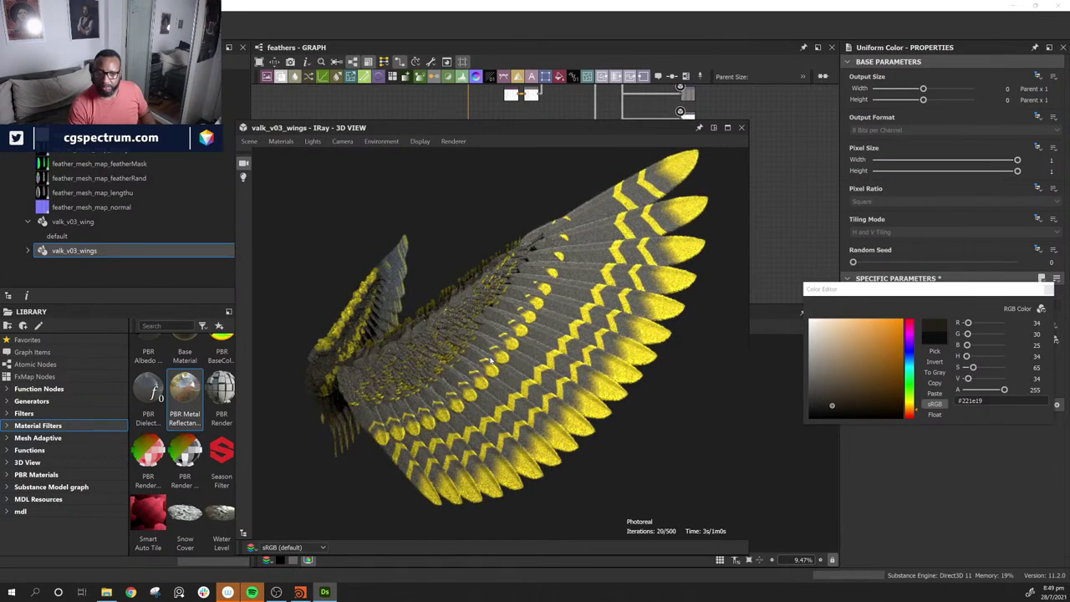
Step: Inspect the yellow-banded wing up close in Iray, dock the 3D view, and switch its renderer to OpenGL
left_click_drag(491, 361, 642, 372)
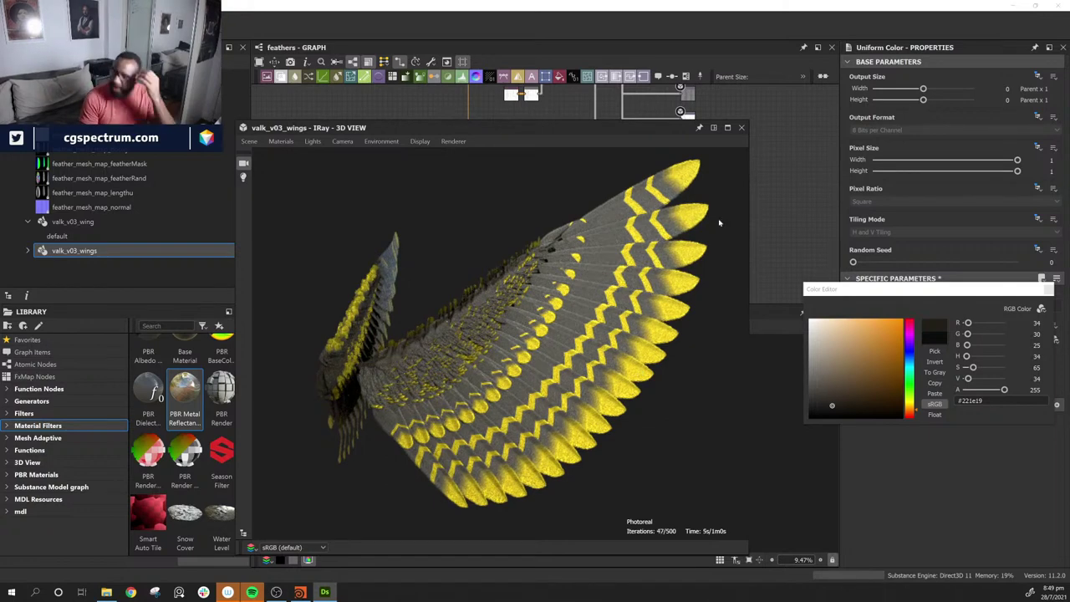
right_click_drag(462, 429, 576, 394)
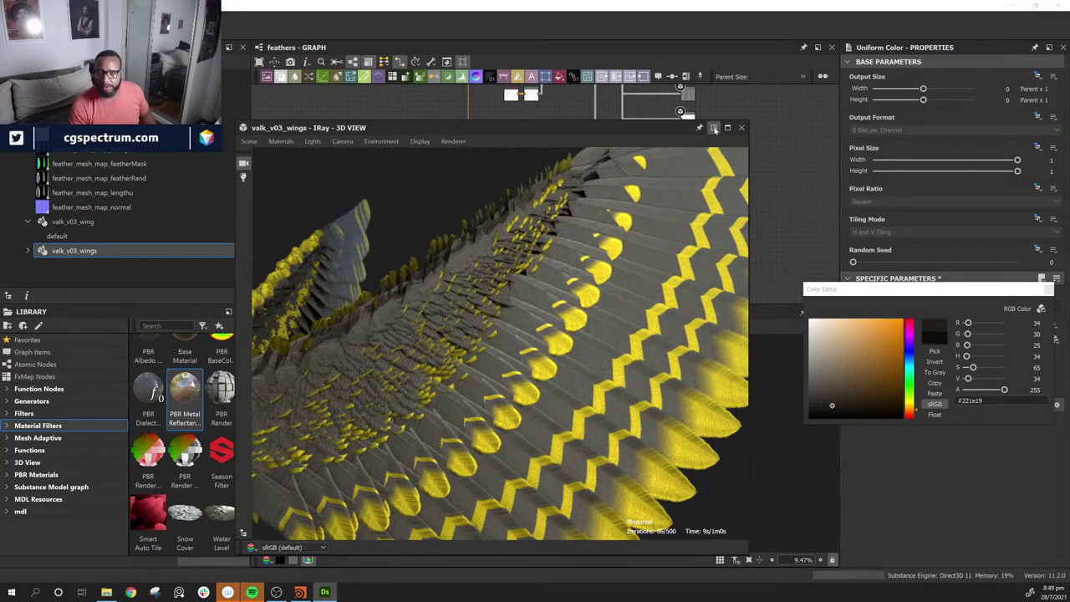
left_click(714, 128)
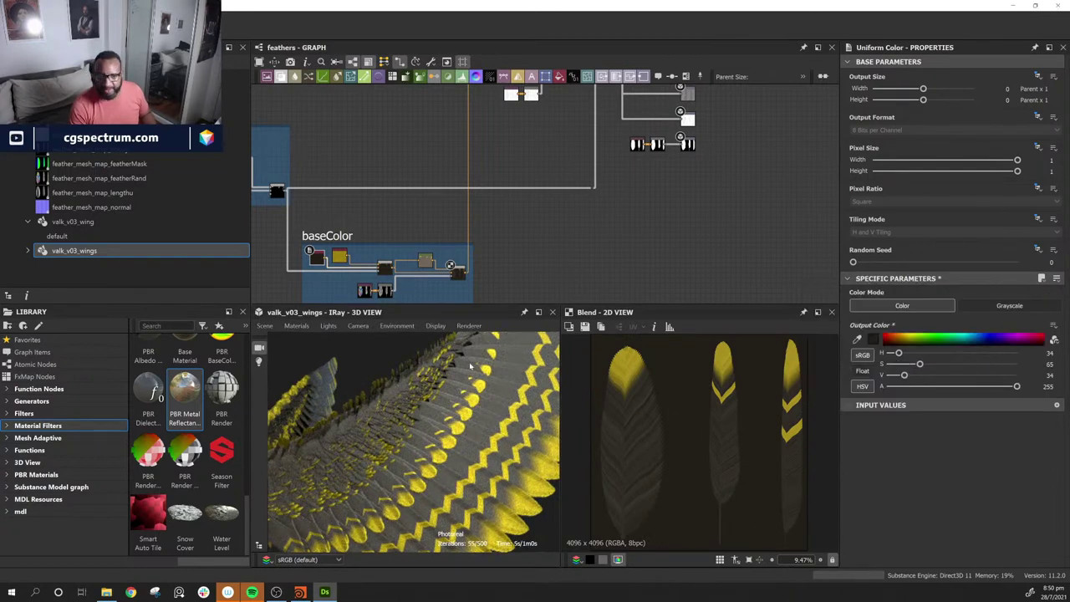
left_click(469, 326)
left_click(485, 354)
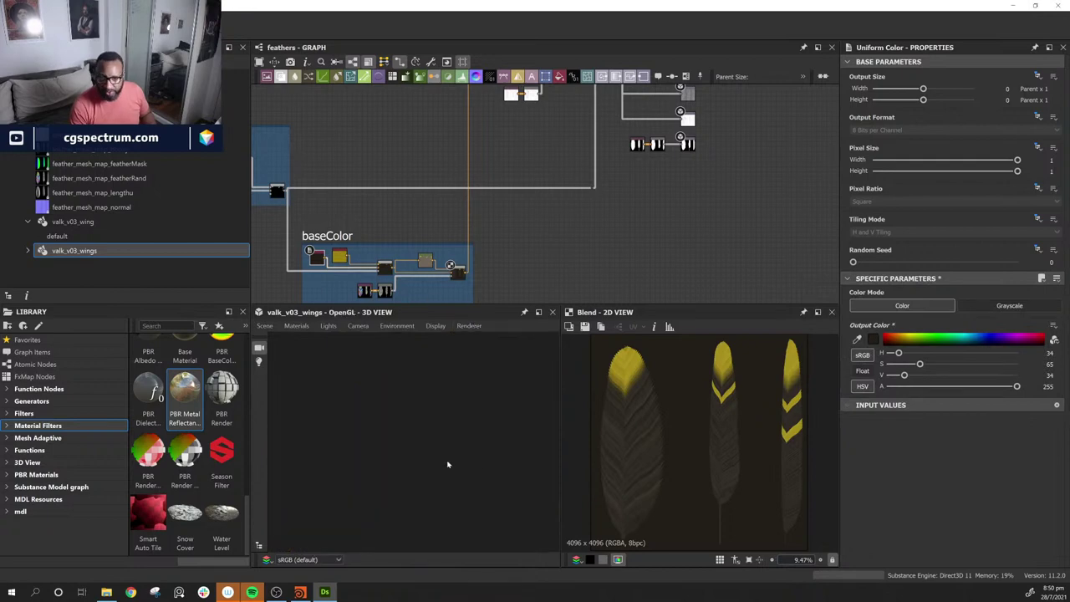
mouse_move(447, 464)
left_mouse_down()
mouse_move(468, 451)
mouse_move(451, 468)
mouse_move(440, 462)
mouse_move(433, 483)
mouse_move(495, 479)
mouse_move(488, 409)
mouse_move(545, 461)
mouse_move(421, 460)
mouse_move(449, 454)
left_mouse_up()
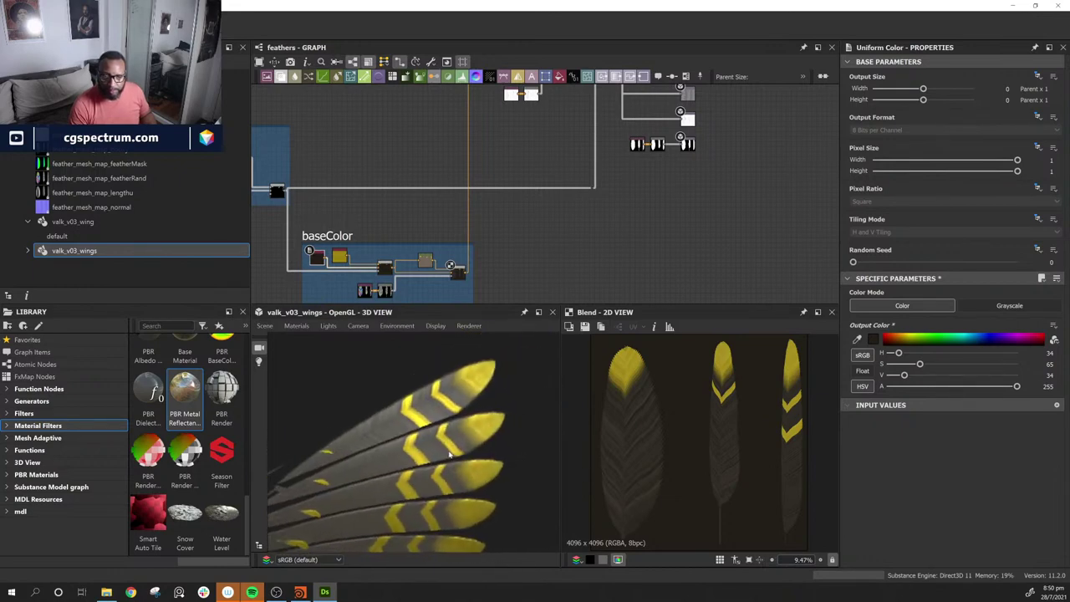
Step: Move the normal map Bitmap node clear of the other nodes and examine the feather detail in its thumbnail
middle_click_drag(426, 165, 482, 228)
scroll(482, 227, "up", 3)
scroll(482, 228, "up", 3)
middle_click_drag(647, 239, 623, 292)
left_click_drag(678, 186, 370, 141)
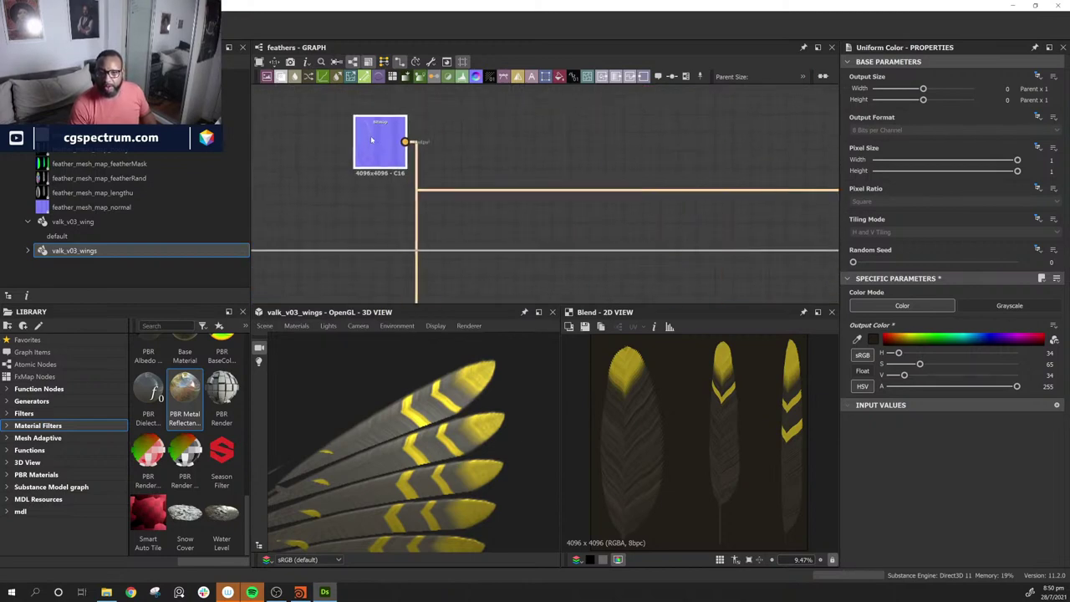
middle_click_drag(508, 170, 465, 187)
scroll(434, 189, "up", 2)
scroll(482, 224, "up", 3)
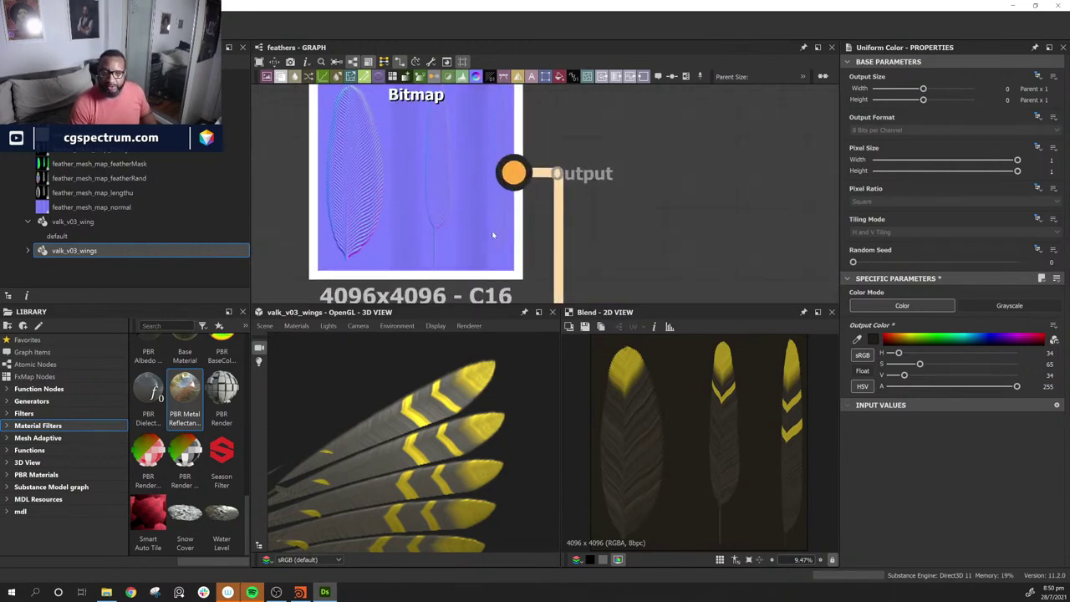
middle_click_drag(722, 218, 647, 238)
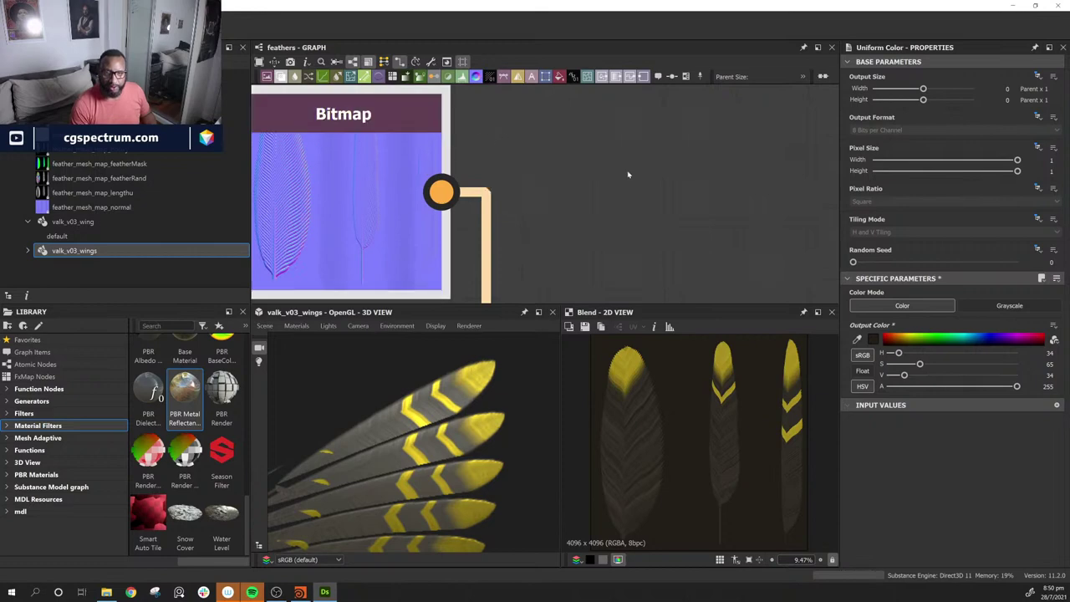
Step: Add a Normal Intensity node in the empty graph space beside the normal map Bitmap
scroll(728, 240, "down", 3)
middle_click_drag(803, 297, 506, 141)
scroll(592, 216, "down", 3)
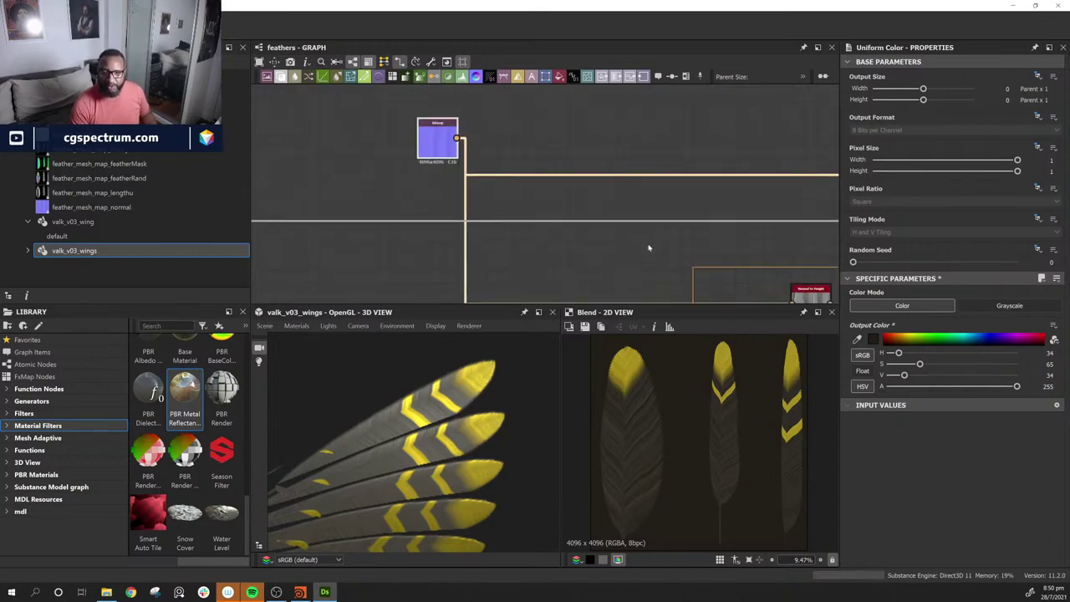
middle_click_drag(649, 249, 539, 84)
middle_click_drag(594, 167, 695, 254)
middle_click_drag(465, 104, 627, 350)
scroll(627, 350, "up", 1)
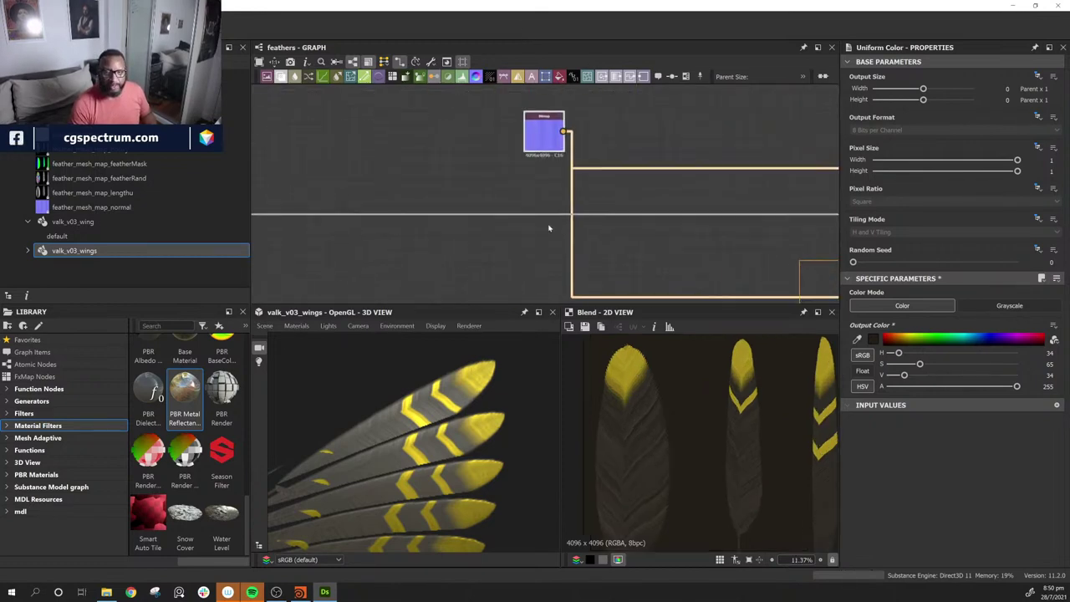
middle_click_drag(587, 171, 517, 236)
scroll(615, 218, "up", 3)
left_click(561, 183)
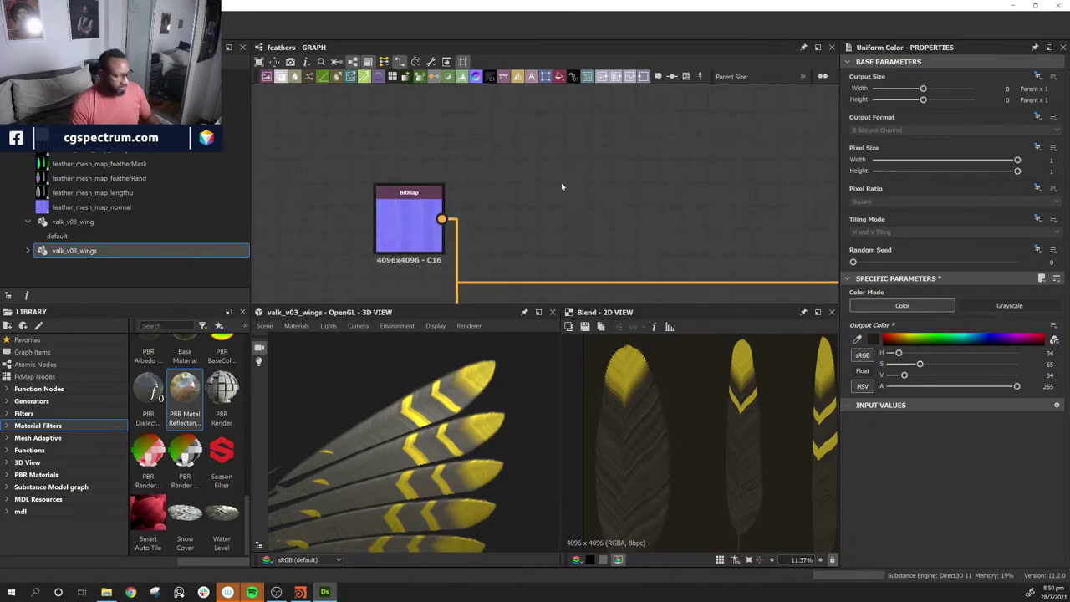
key("space")
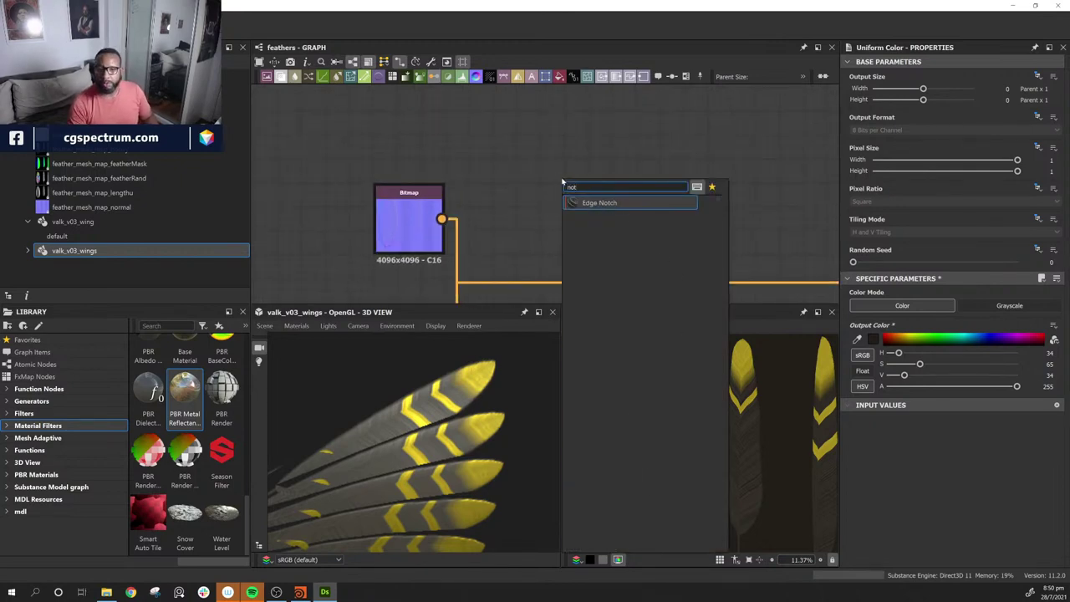
type("nor")
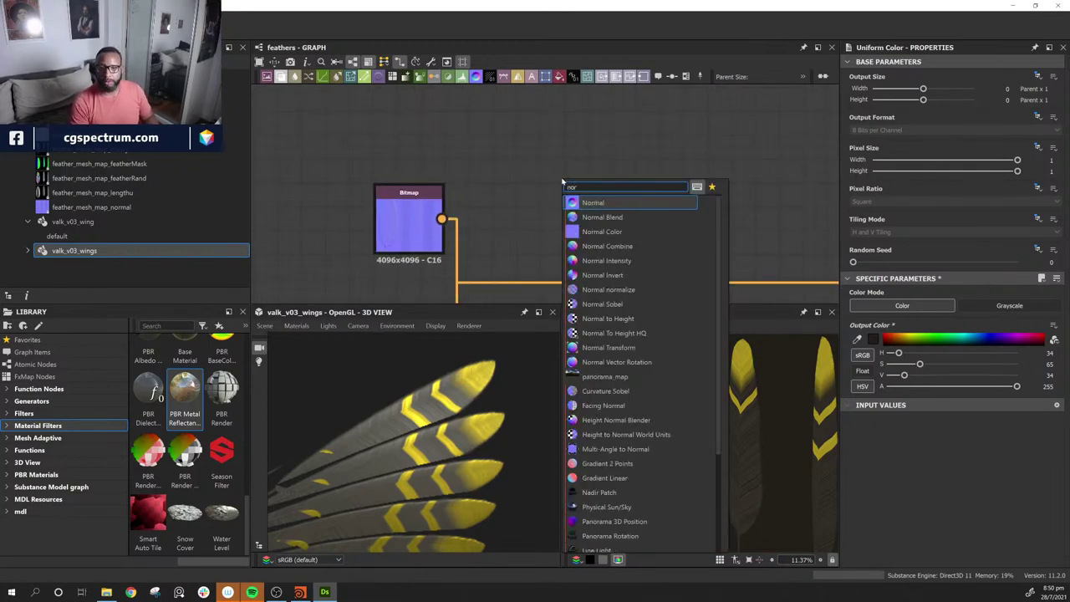
key("Down")
key("Down")
key("Down")
key("Down")
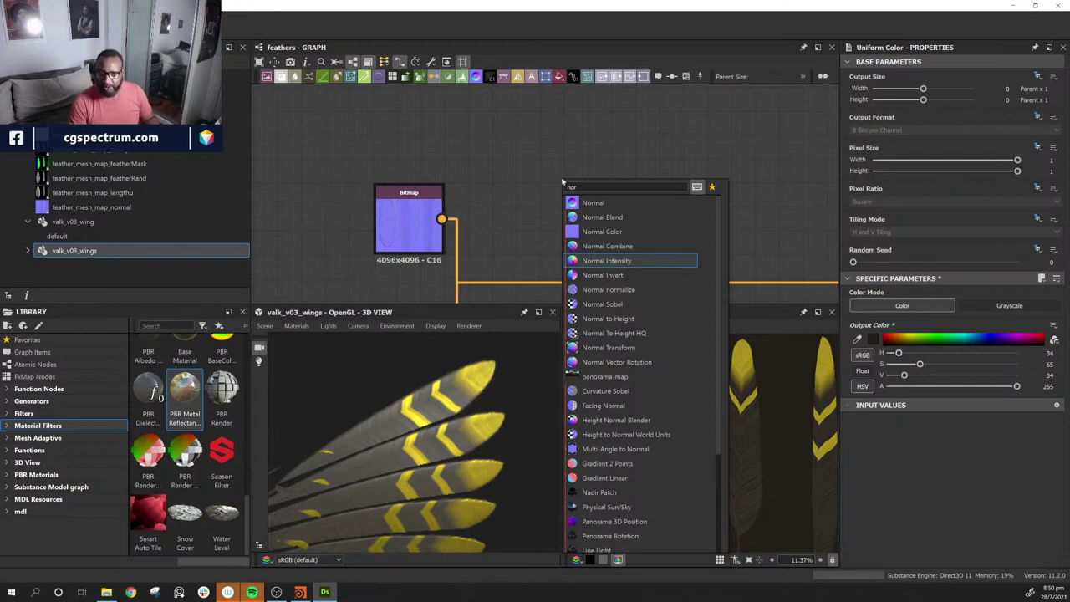
key("Return")
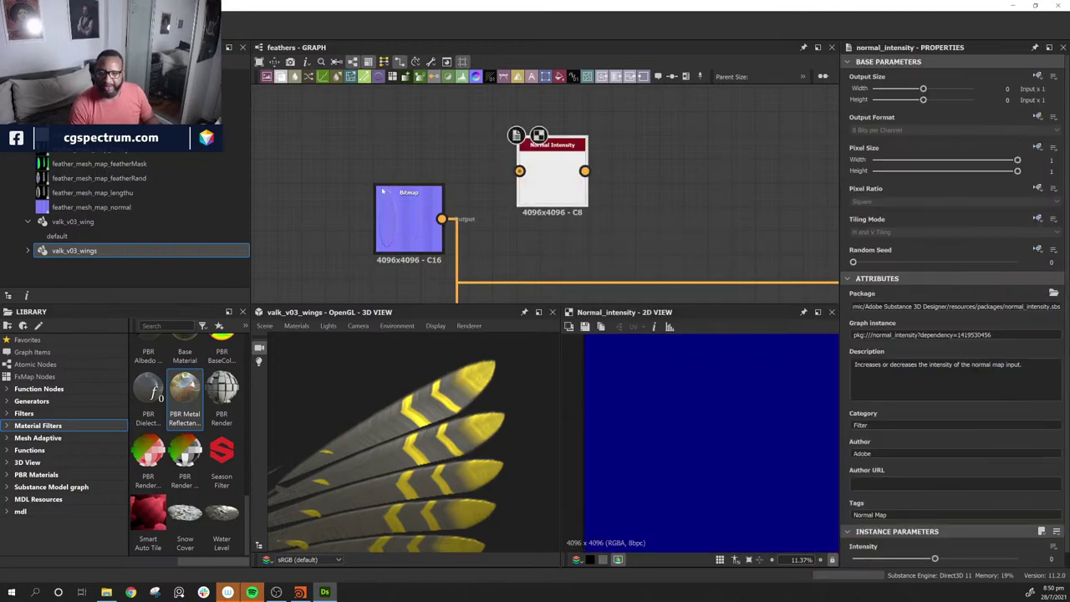
Step: Feed the normal map Bitmap into Normal Intensity, set its intensity to 0.49, and inspect the narrow feather's detail
left_click_drag(477, 202, 519, 170)
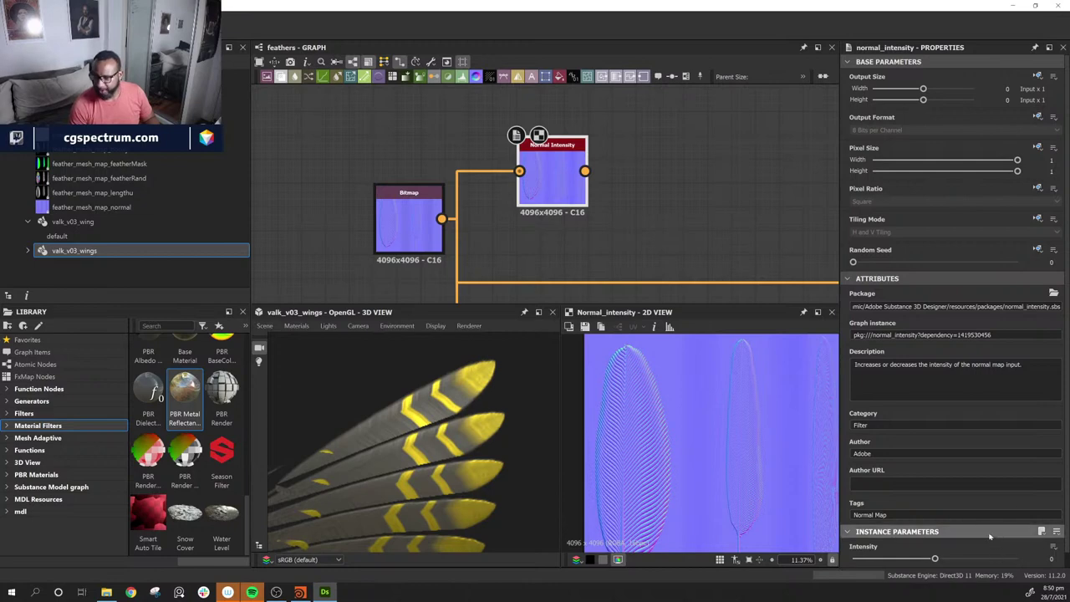
scroll(927, 535, "down", 1)
left_click_drag(935, 544, 976, 545)
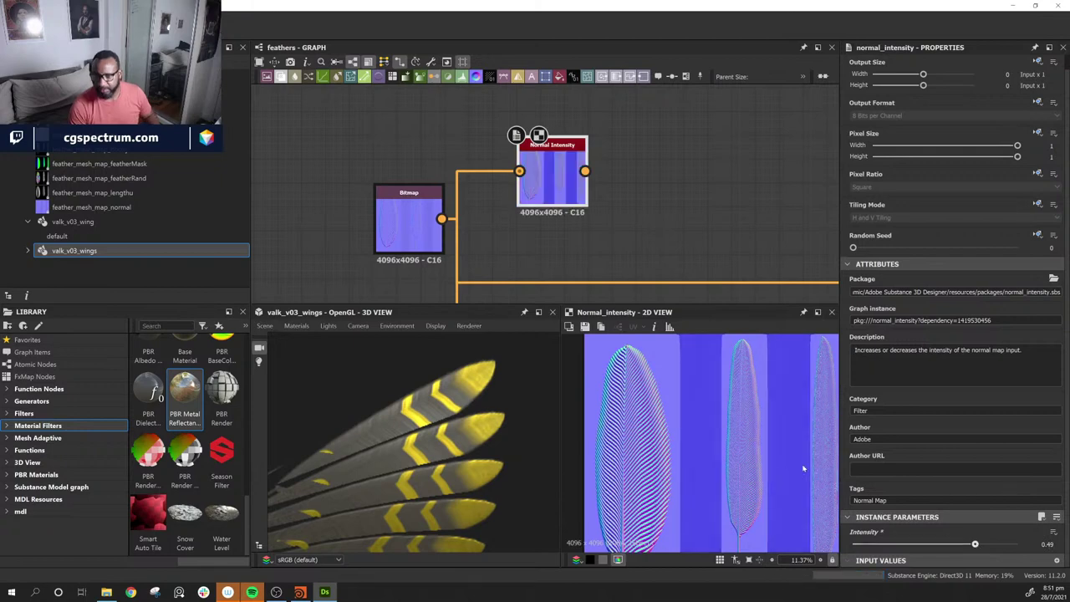
scroll(685, 435, "up", 8)
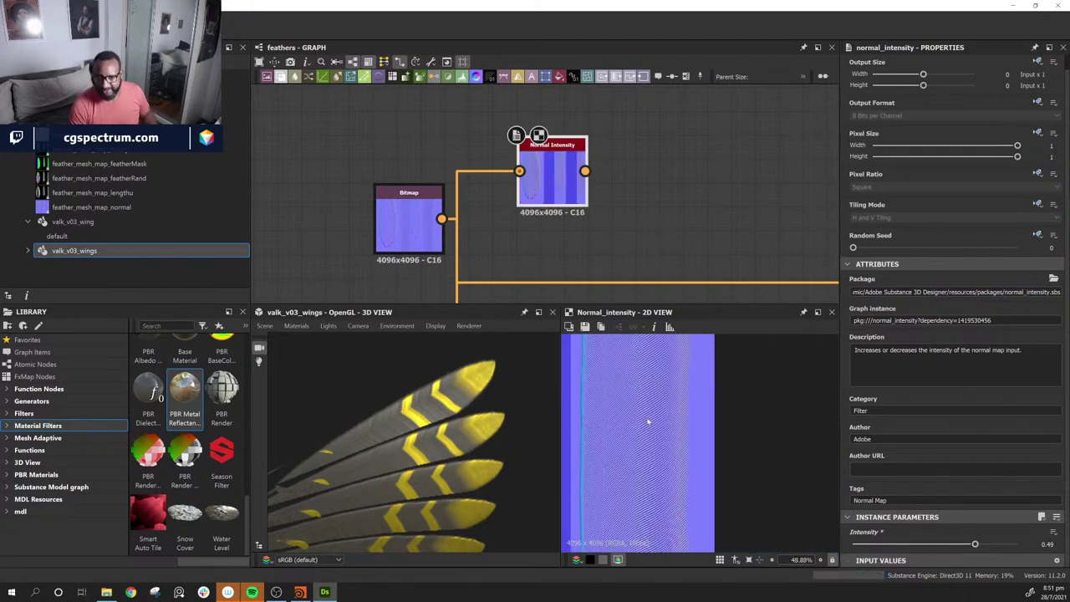
Step: Reposition the Normal Intensity node higher above the Bitmap node to leave space for another node
middle_click_drag(583, 199, 545, 207)
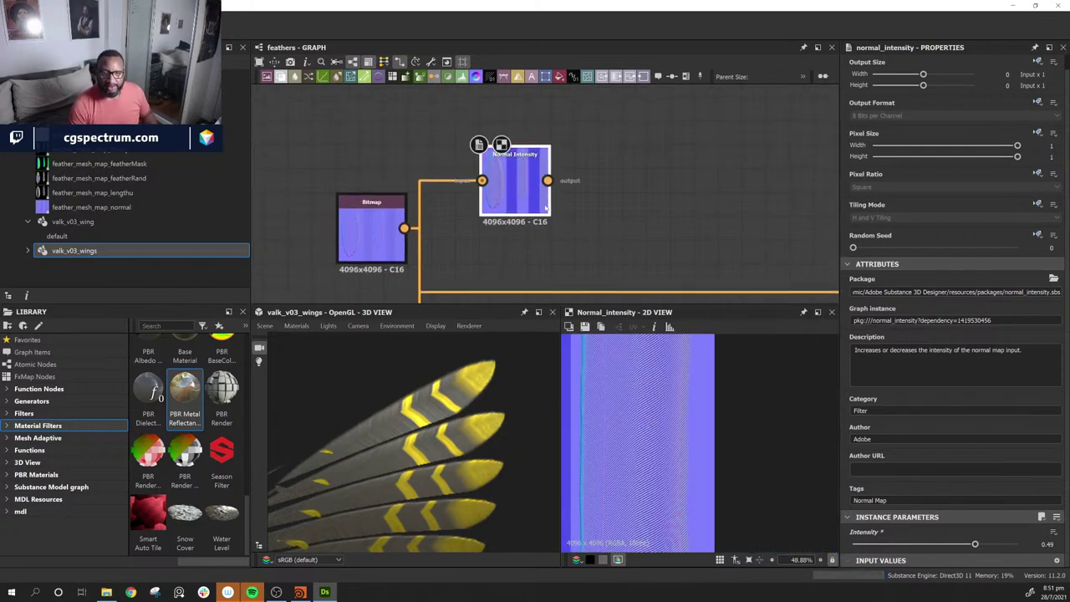
left_click_drag(517, 188, 549, 145)
middle_click_drag(599, 205, 480, 182)
scroll(522, 199, "down", 4)
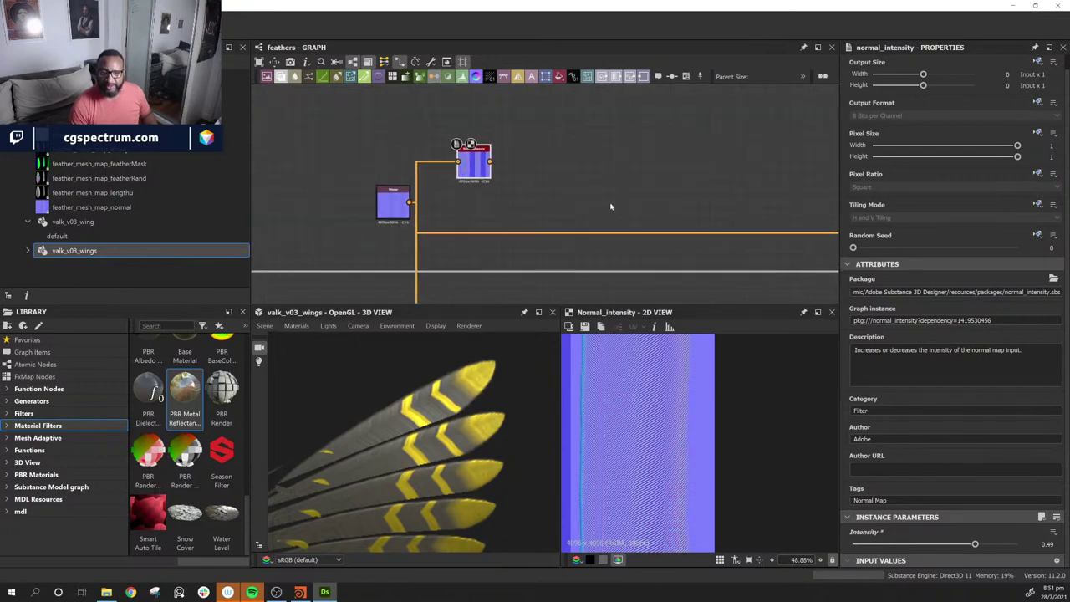
scroll(575, 200, "down", 3)
scroll(575, 201, "up", 3)
middle_click_drag(556, 181, 539, 188)
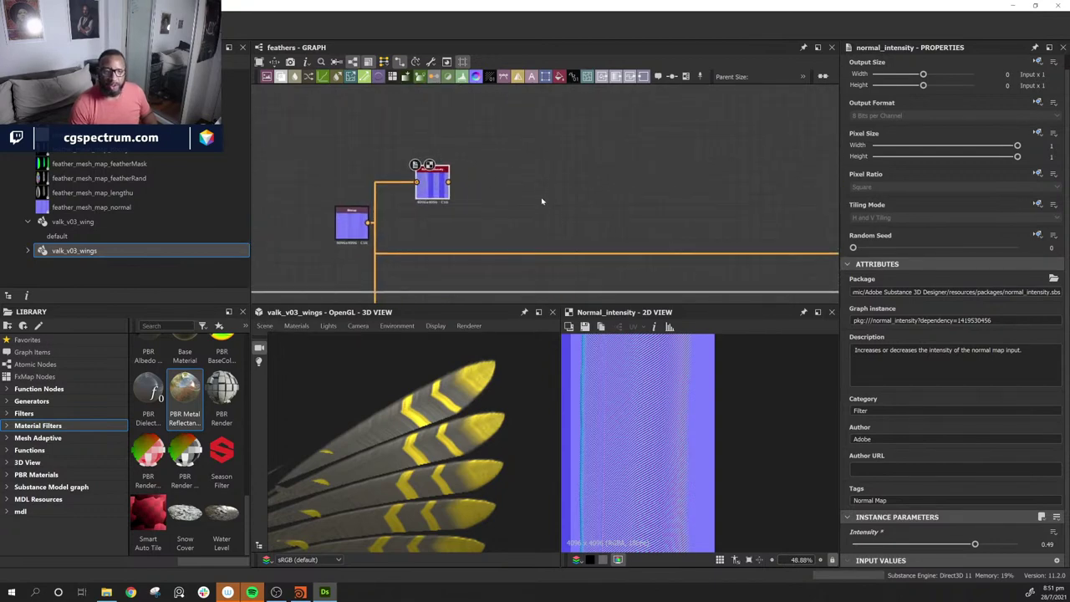
scroll(542, 201, "down", 3)
scroll(565, 230, "up", 3)
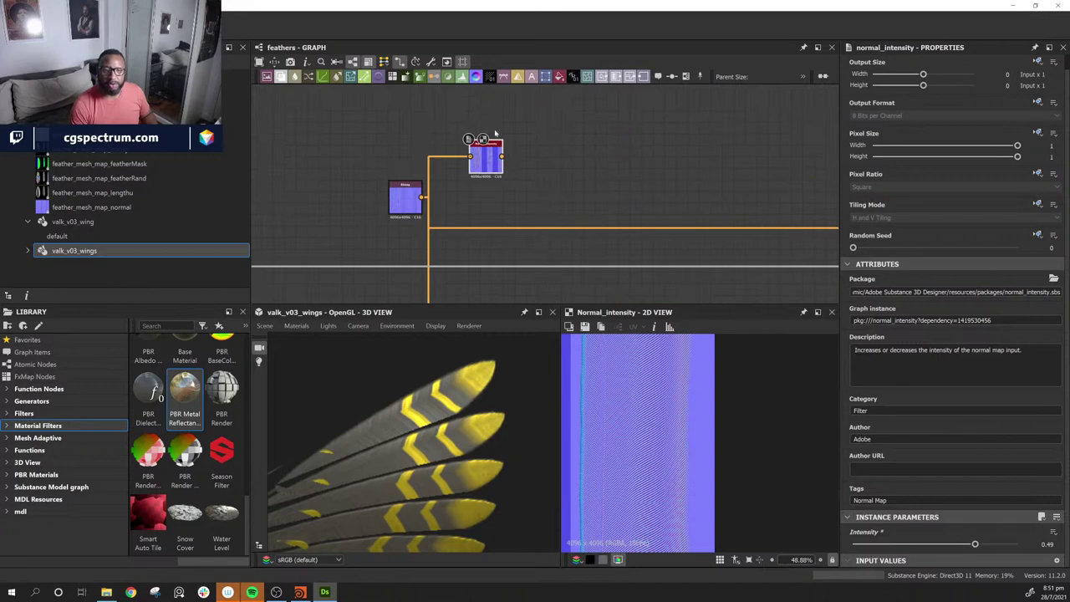
left_click_drag(490, 177, 501, 156)
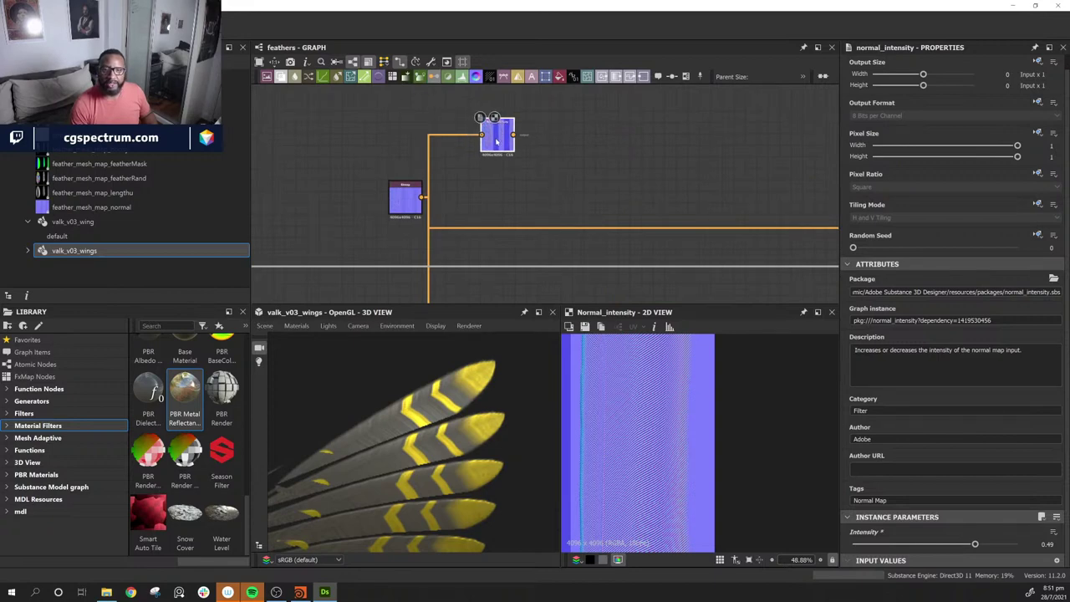
Step: Add a Blend node with Normal Intensity as its foreground and the original normal map Bitmap as its background
left_click(281, 77)
left_click_drag(553, 139, 597, 196)
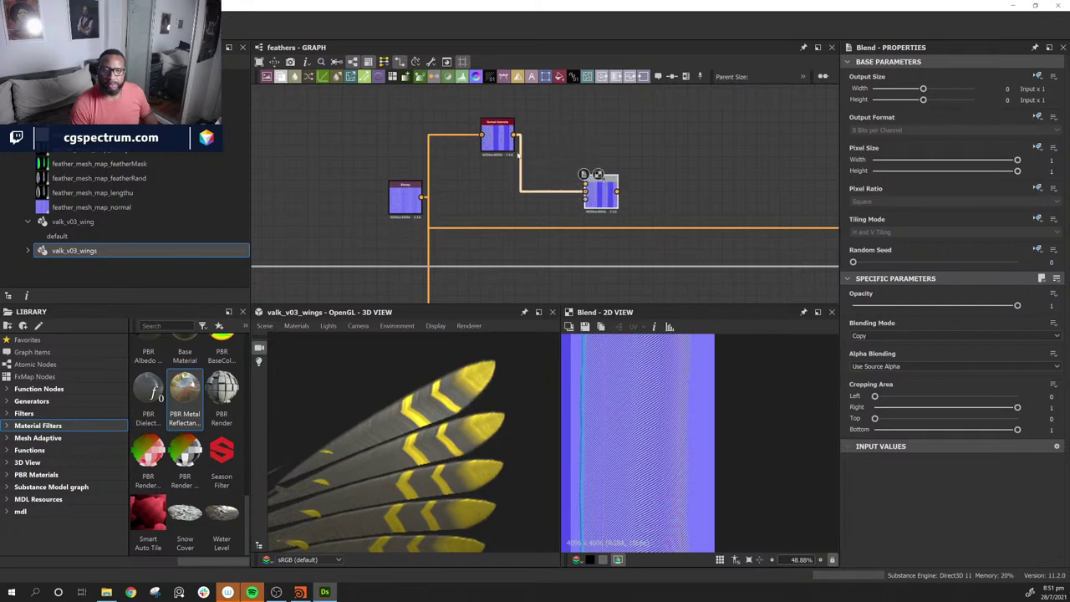
left_click_drag(516, 134, 587, 184)
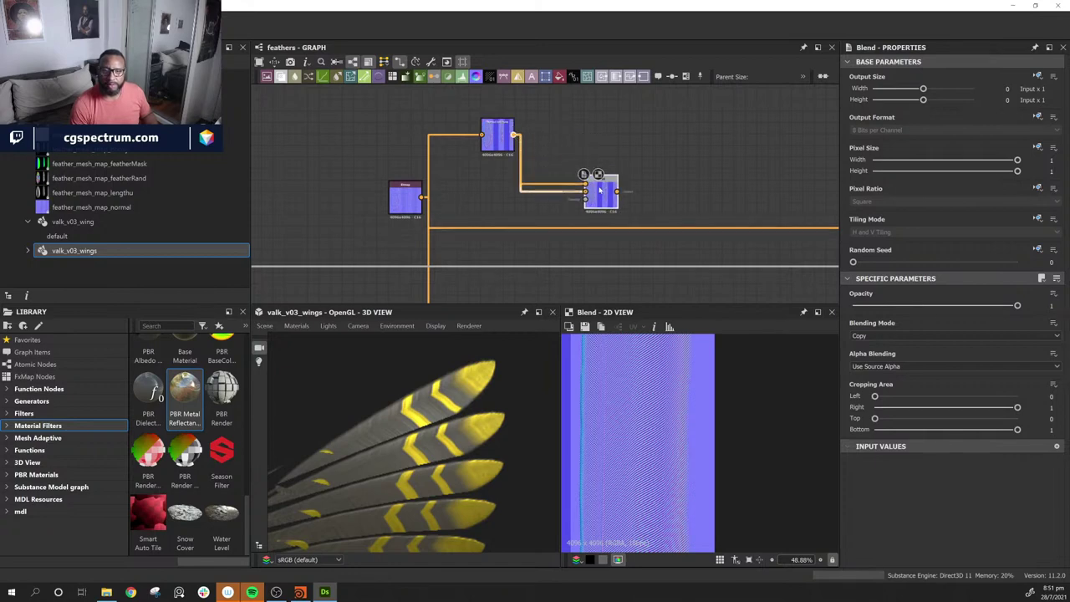
left_click_drag(422, 198, 625, 191)
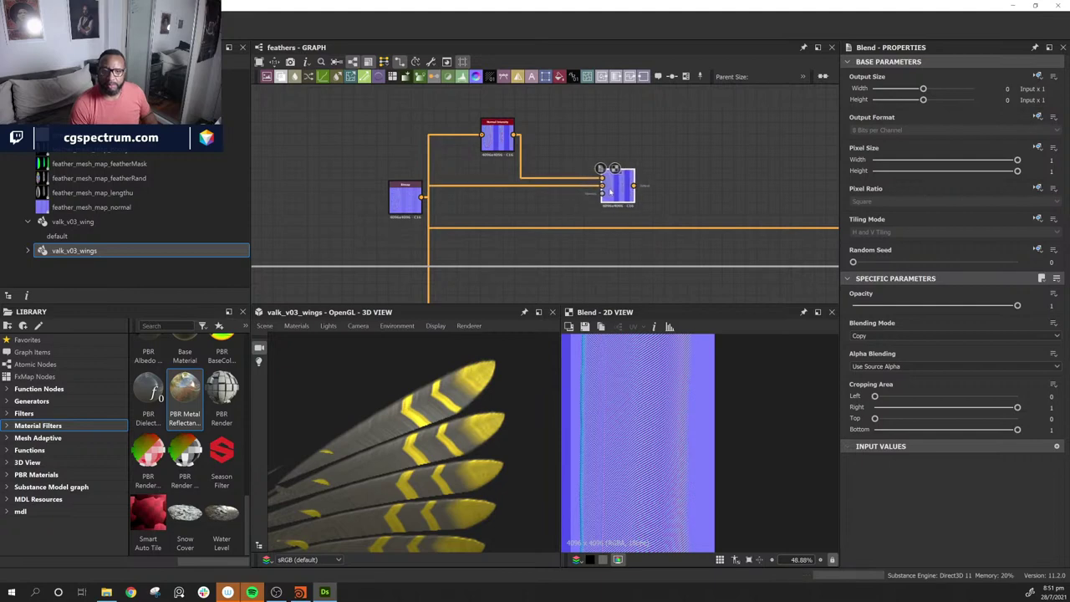
Step: Swap the Blend inputs so the Bitmap feeds the foreground and Normal Intensity feeds the background, tidying the node layout
left_click_drag(414, 197, 401, 158)
left_click_drag(495, 134, 518, 107)
left_click_drag(413, 159, 602, 178)
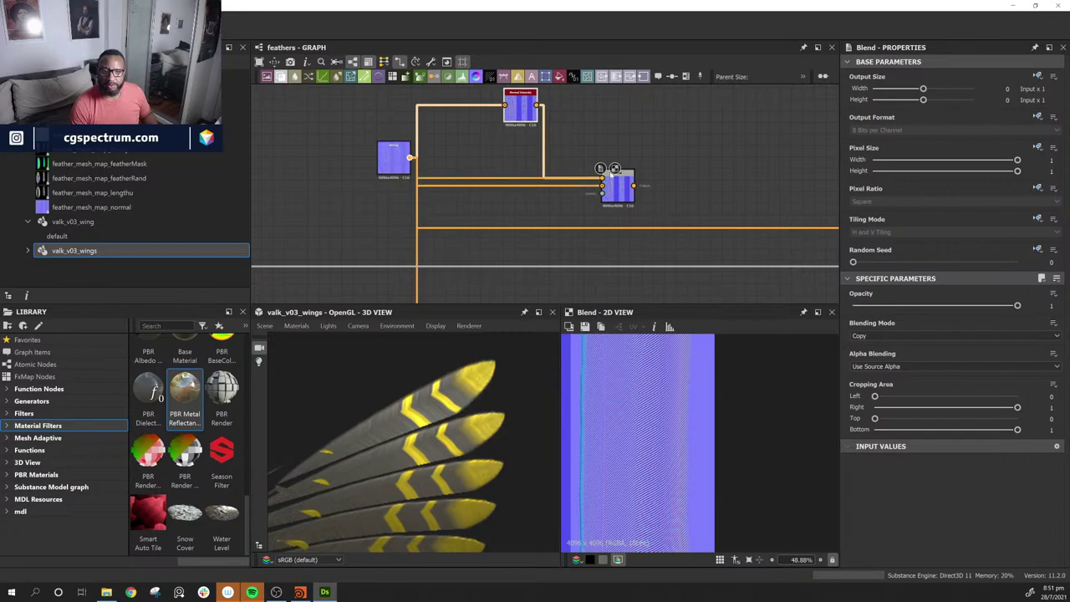
left_click_drag(537, 111, 652, 172)
left_click_drag(514, 126, 504, 209)
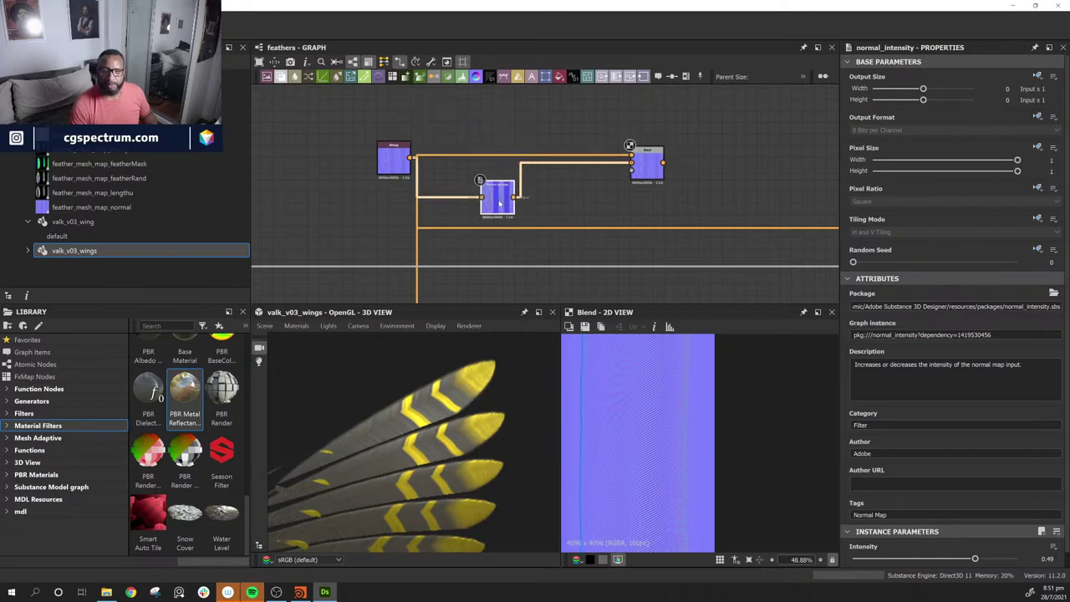
left_click_drag(647, 167, 591, 152)
scroll(668, 449, "down", 9)
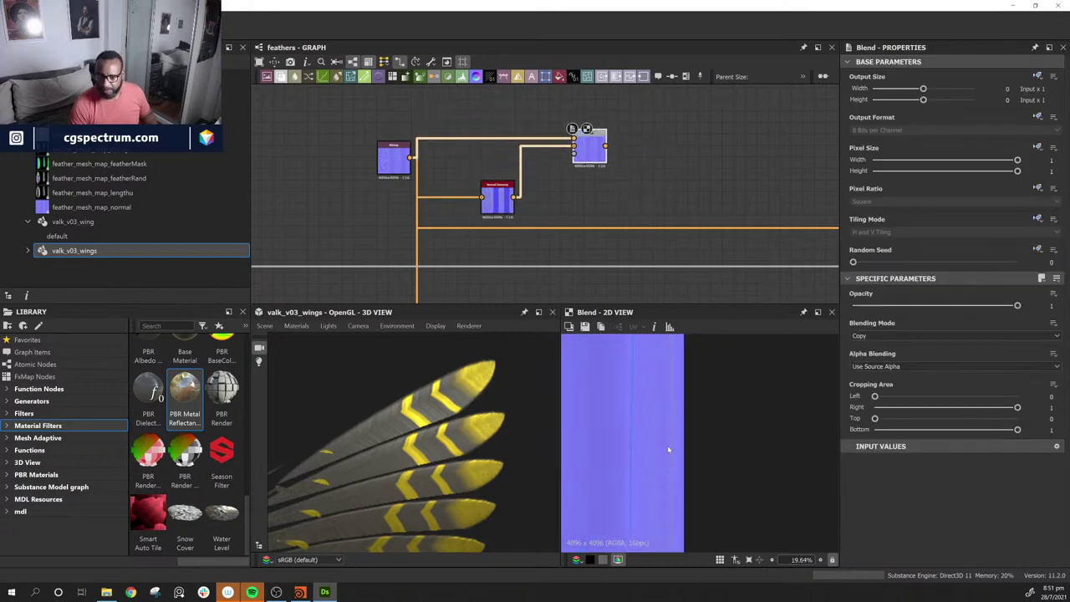
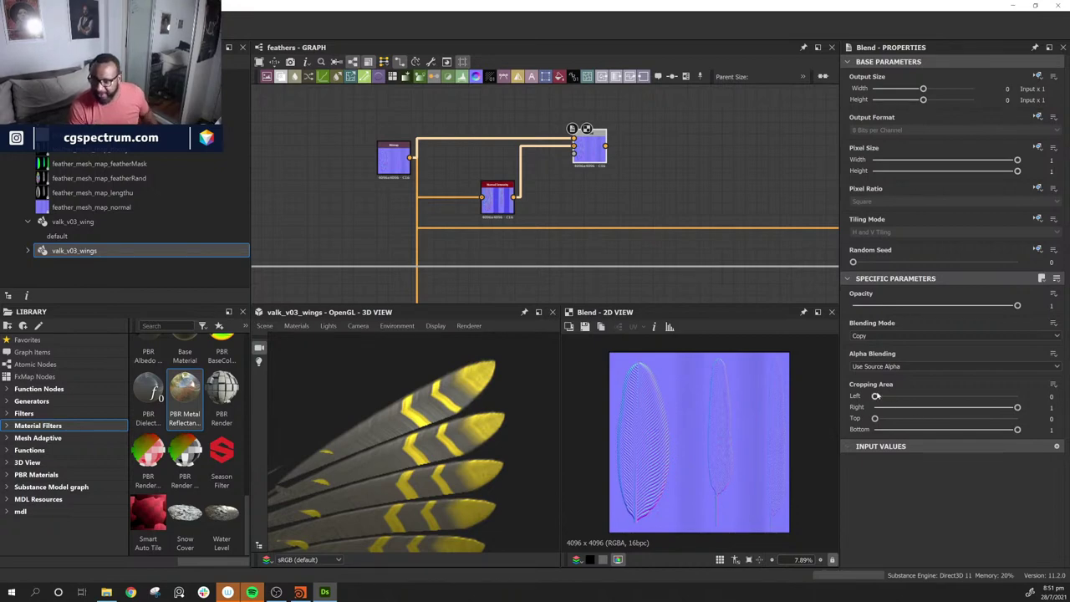
Step: Set the Blend's left cropping to 0.78 and put Normal Intensity in its foreground over the Bitmap background
left_click_drag(876, 398, 987, 402)
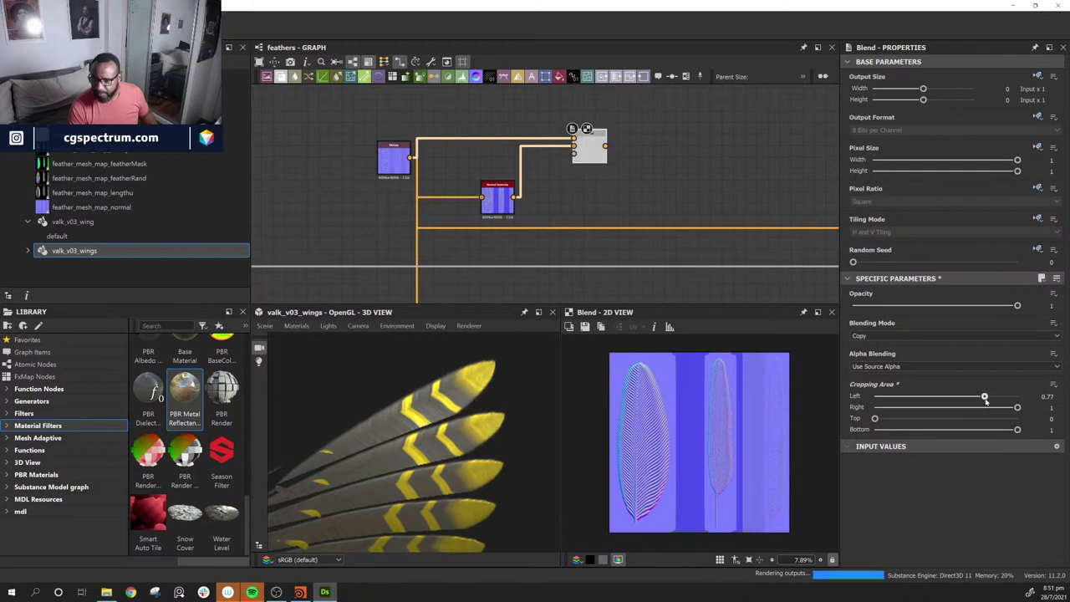
middle_click_drag(628, 164, 636, 192)
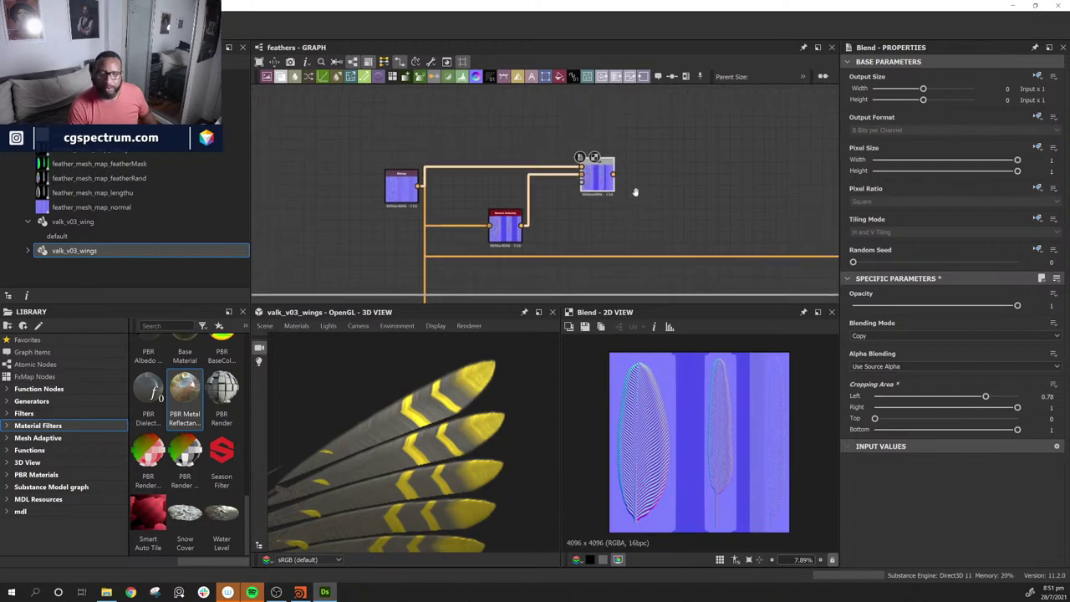
left_click_drag(507, 223, 589, 197)
left_click(402, 173)
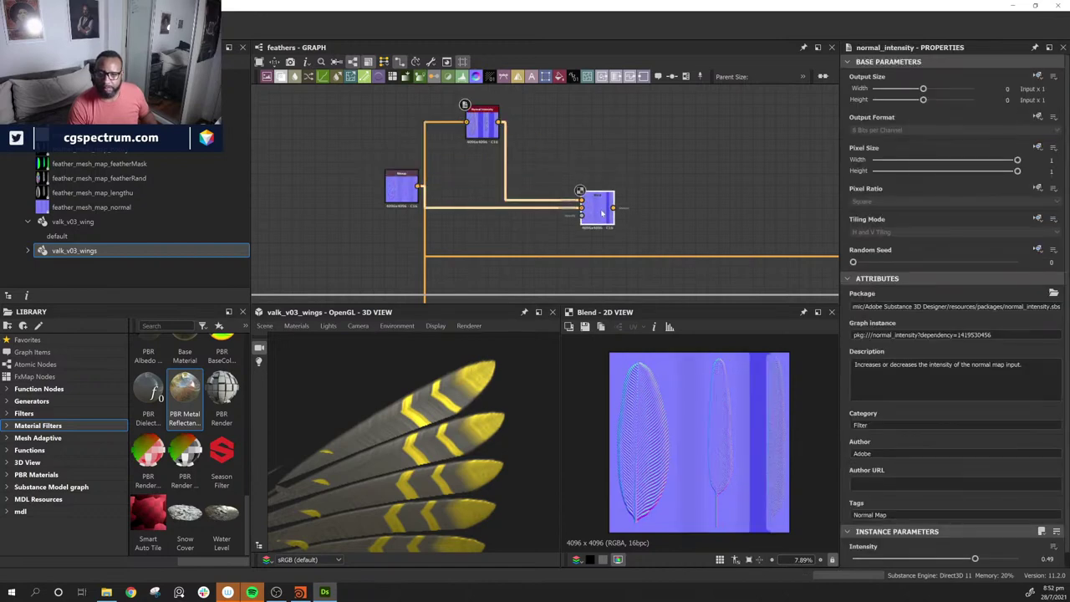
middle_click_drag(681, 223, 654, 216)
scroll(790, 434, "up", 3)
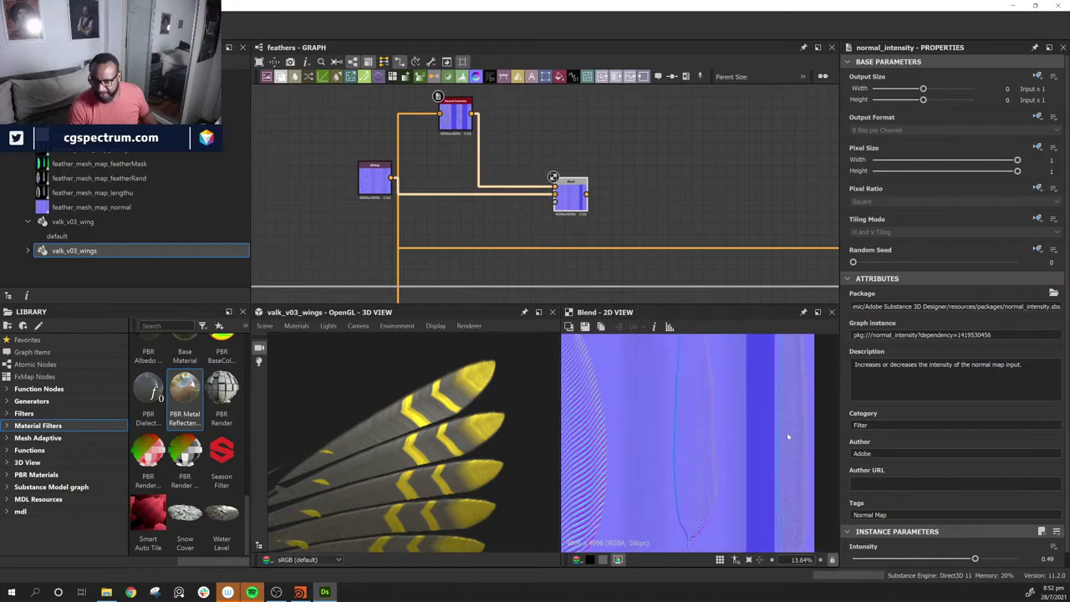
middle_click_drag(790, 218, 641, 182)
scroll(657, 159, "down", 2)
middle_click_drag(522, 172, 593, 159)
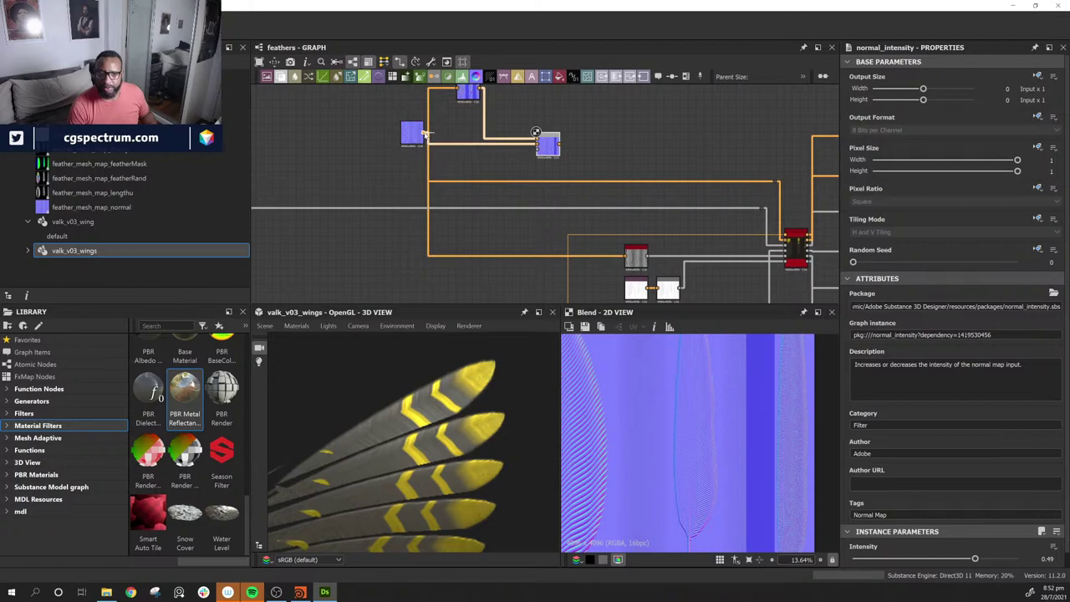
Step: Connect the Blend output to the red material node in place of the direct connection from the original normal map Bitmap
left_click_drag(491, 213, 476, 162)
key("space")
left_click(412, 151)
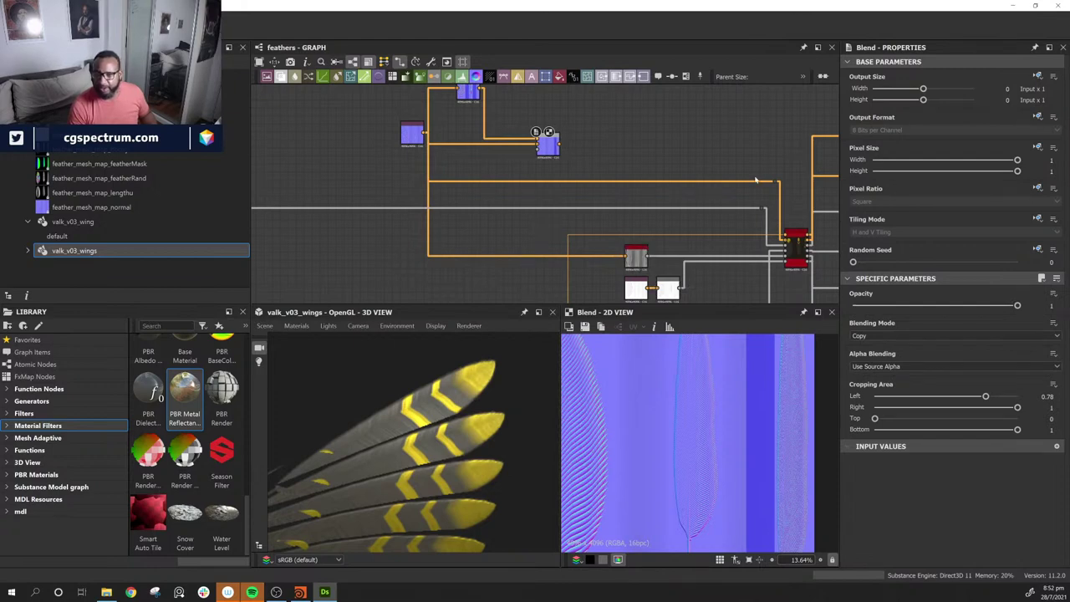
left_click(551, 144)
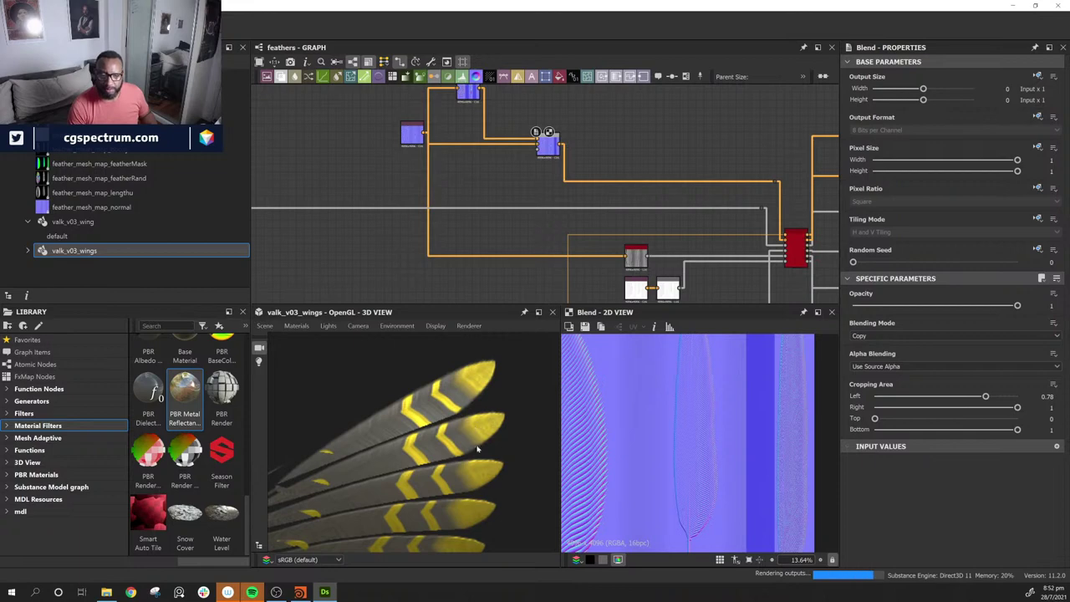
Step: Switch the 3D view's renderer to Iray and inspect the feather tips and the whole wing from several angles
left_click_drag(480, 458, 414, 345)
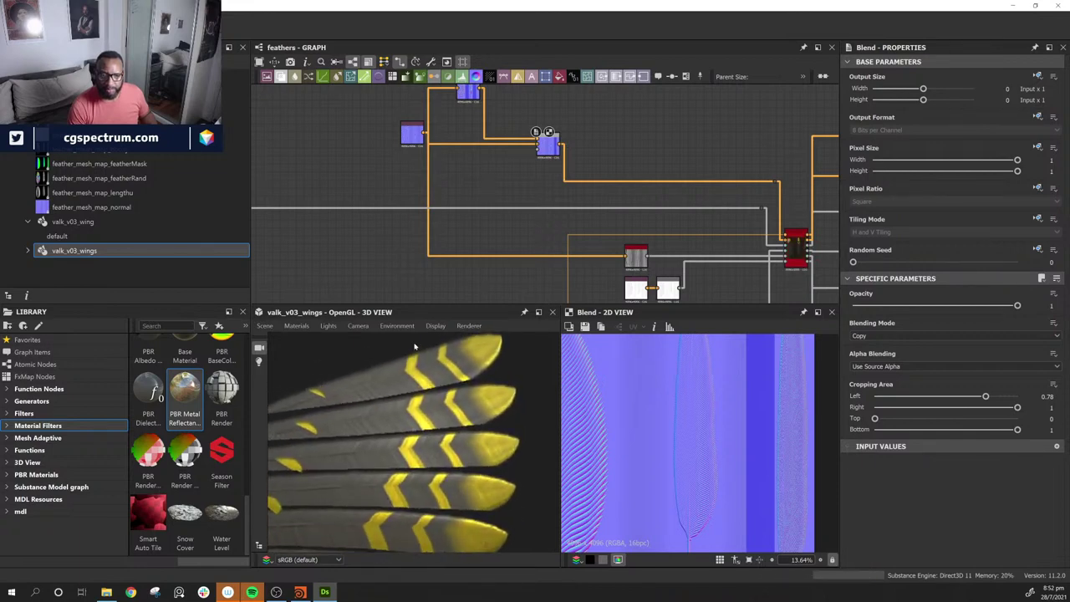
left_click(469, 327)
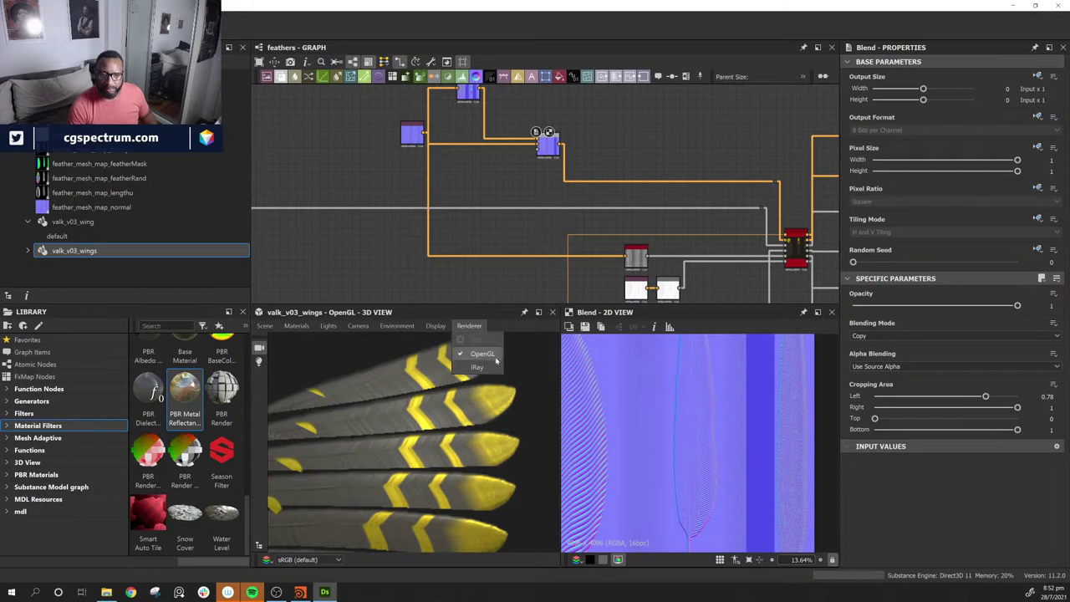
left_click(492, 367)
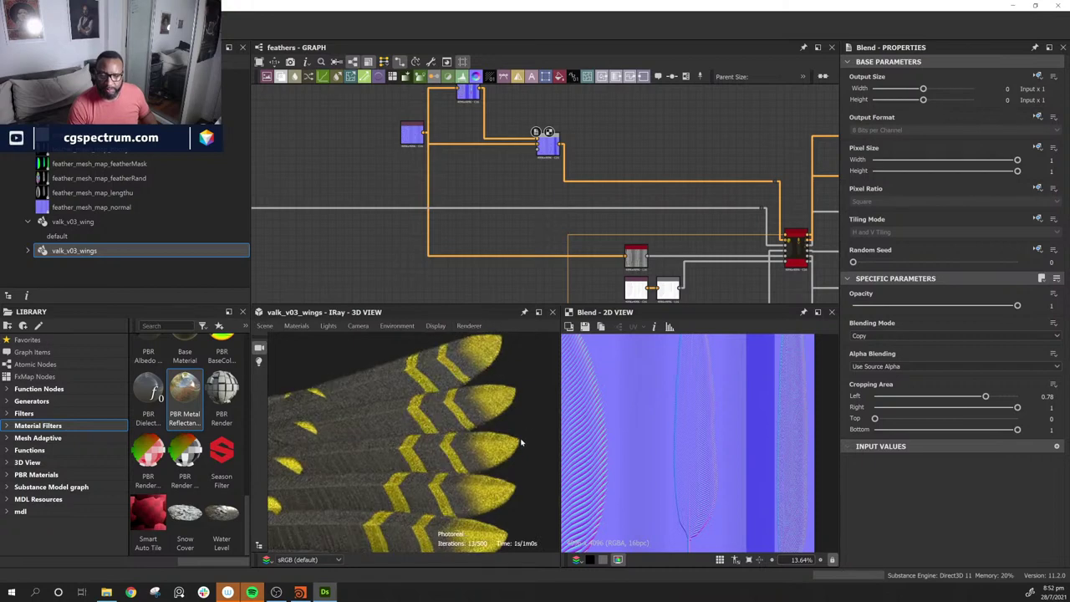
left_click_drag(513, 443, 456, 470)
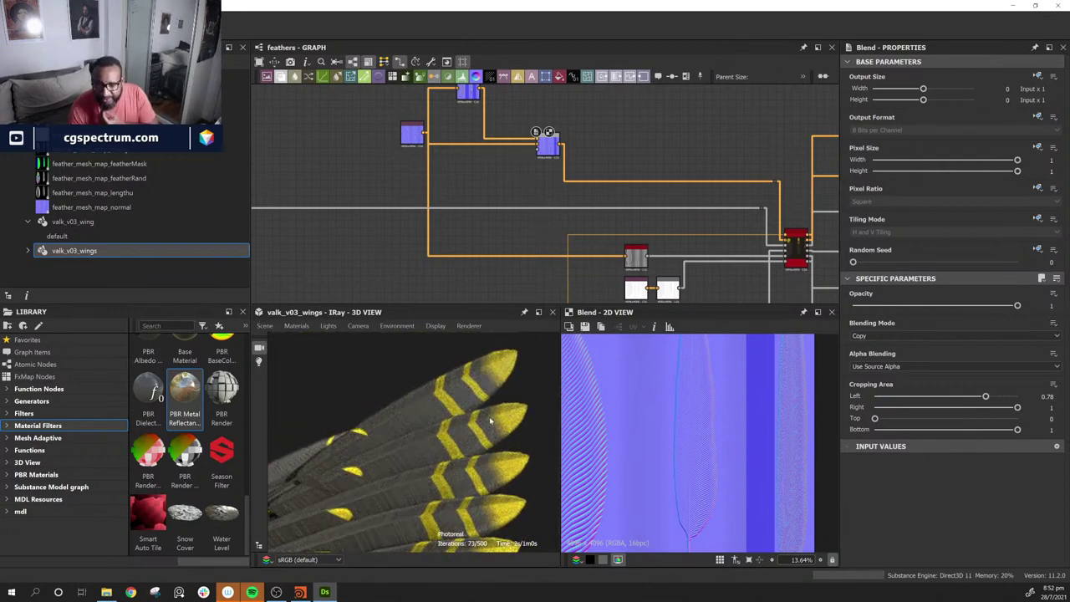
left_click_drag(491, 420, 481, 452)
Step: Move the Blend node closer to the Bitmap and raise the dot on its output connection level with the Blend
middle_click_drag(674, 148, 637, 193)
scroll(549, 176, "up", 2)
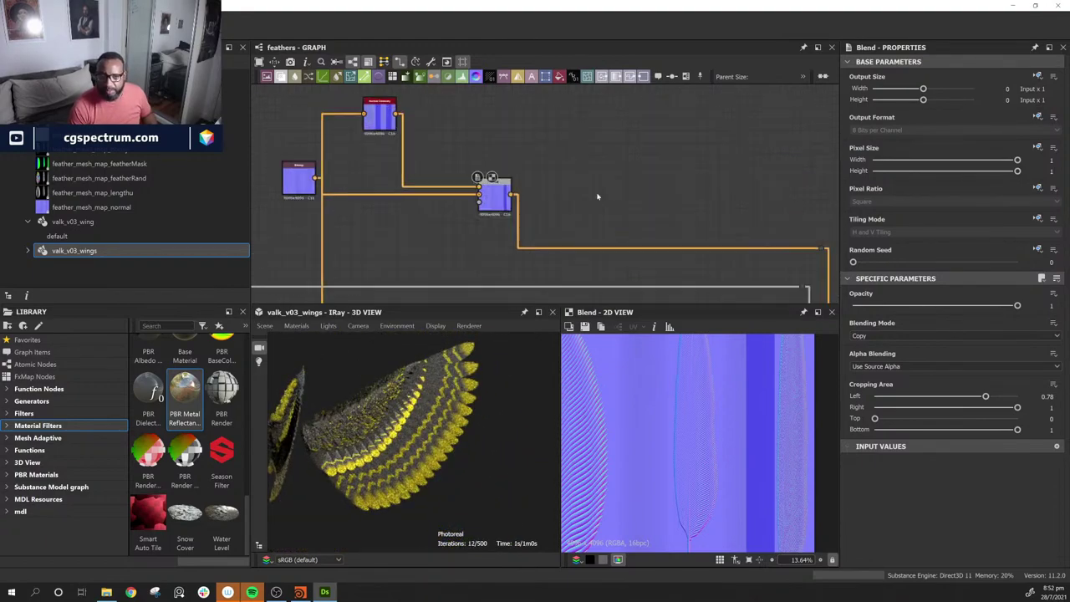
scroll(598, 197, "down", 3)
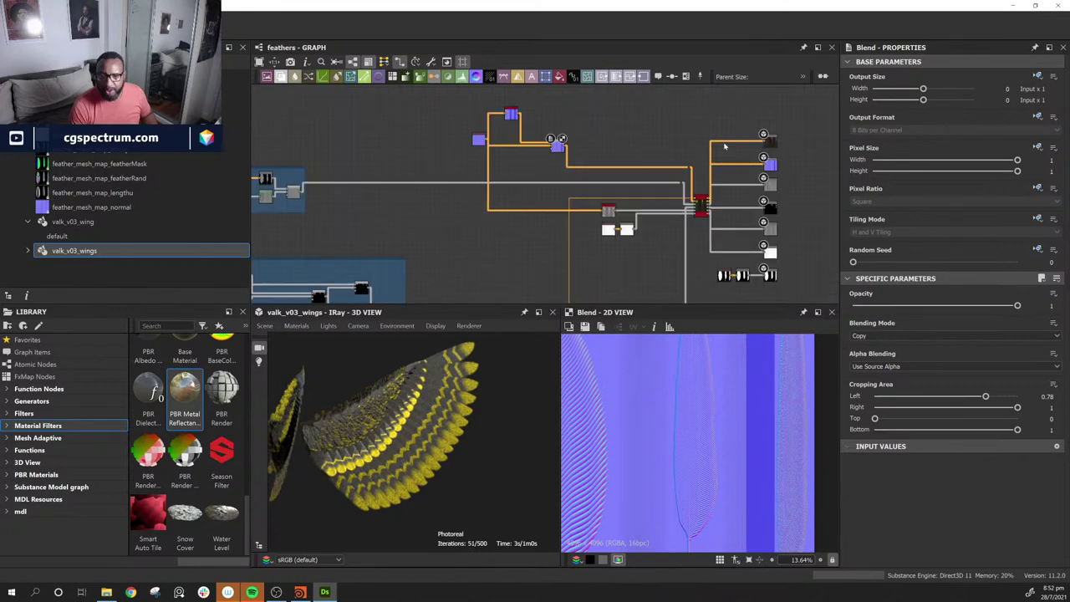
middle_click_drag(725, 146, 585, 156)
scroll(586, 157, "up", 4)
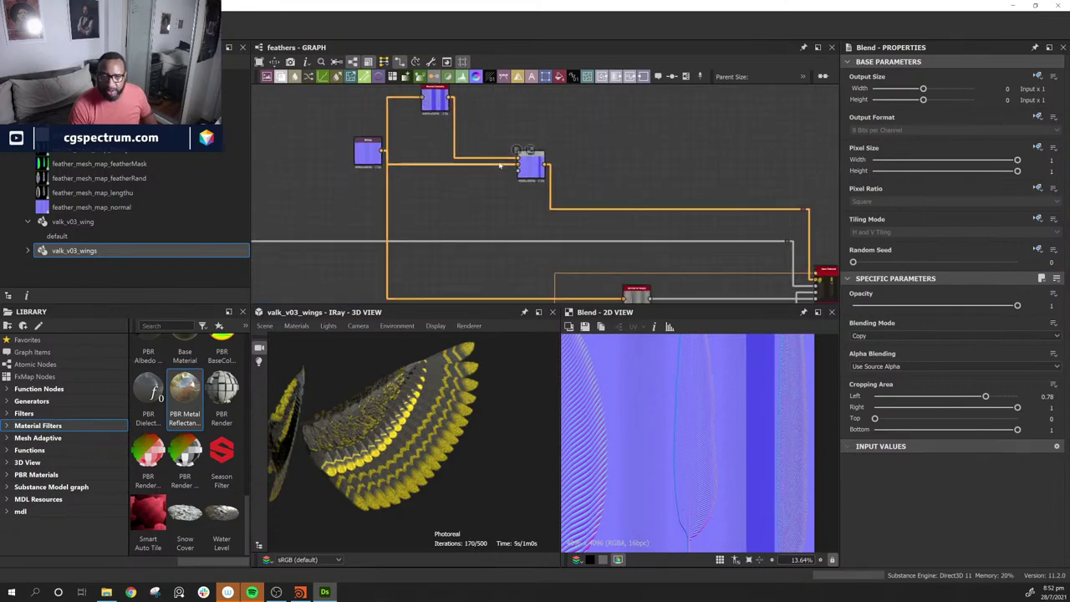
left_click_drag(537, 168, 493, 156)
middle_click_drag(569, 193, 555, 192)
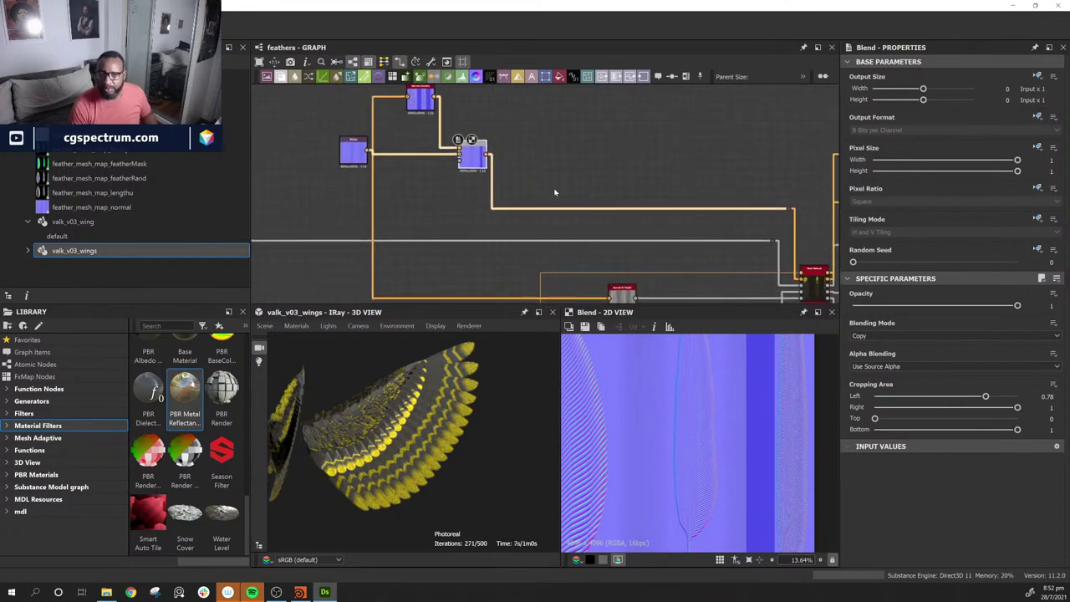
left_click_drag(790, 211, 787, 153)
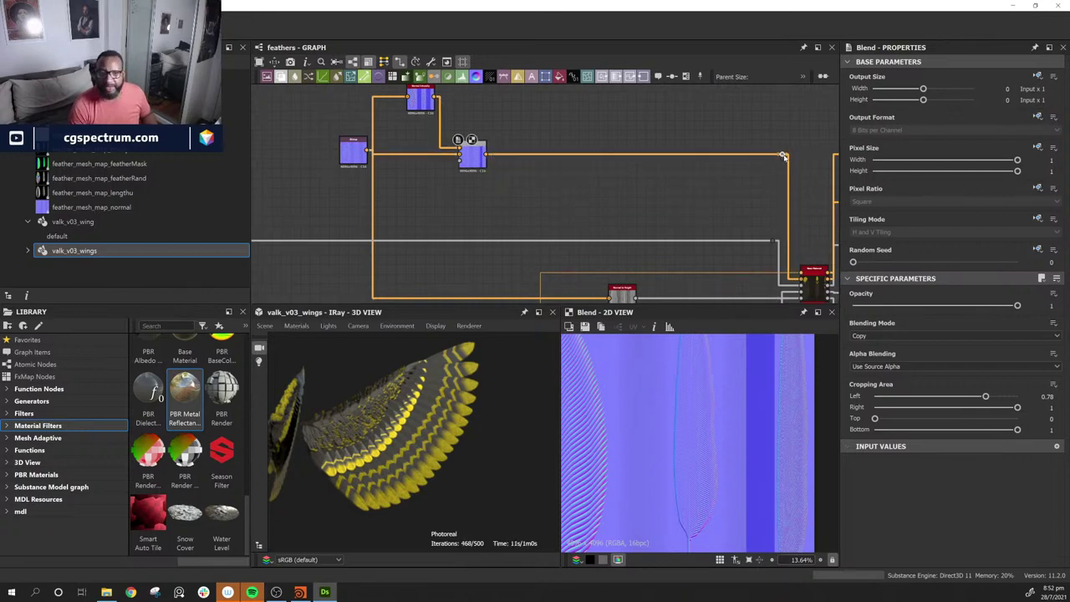
Step: Add a Curvature Sobel node below the Blend node and feed it the Blend's output
scroll(562, 199, "up", 5)
middle_click_drag(563, 199, 489, 232)
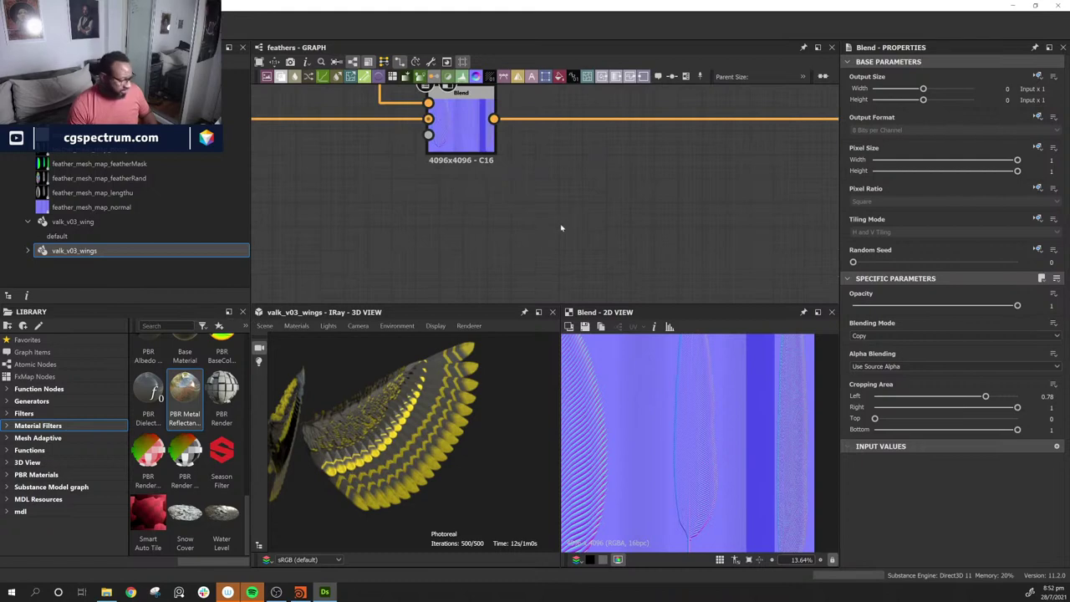
key("space")
type("edge")
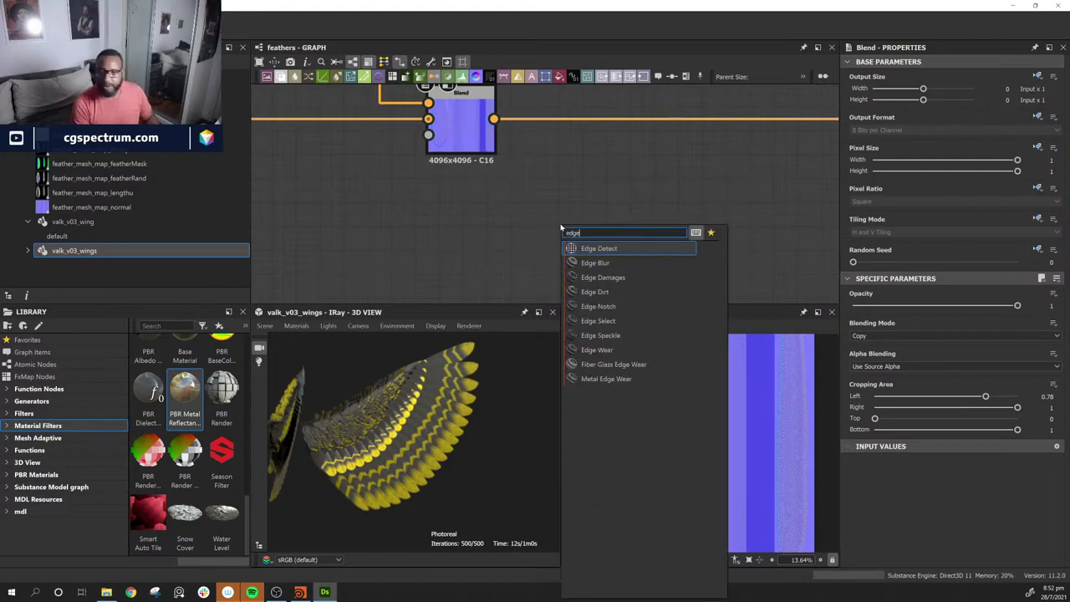
key("BackSpace")
key("BackSpace")
key("BackSpace")
key("BackSpace")
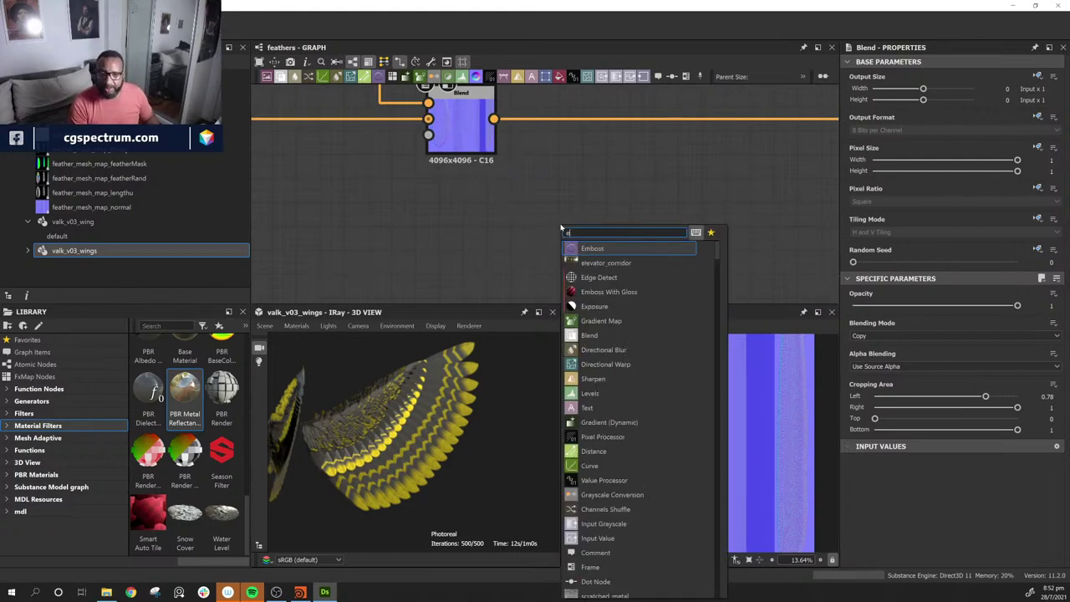
type("not")
key("BackSpace")
key("BackSpace")
key("BackSpace")
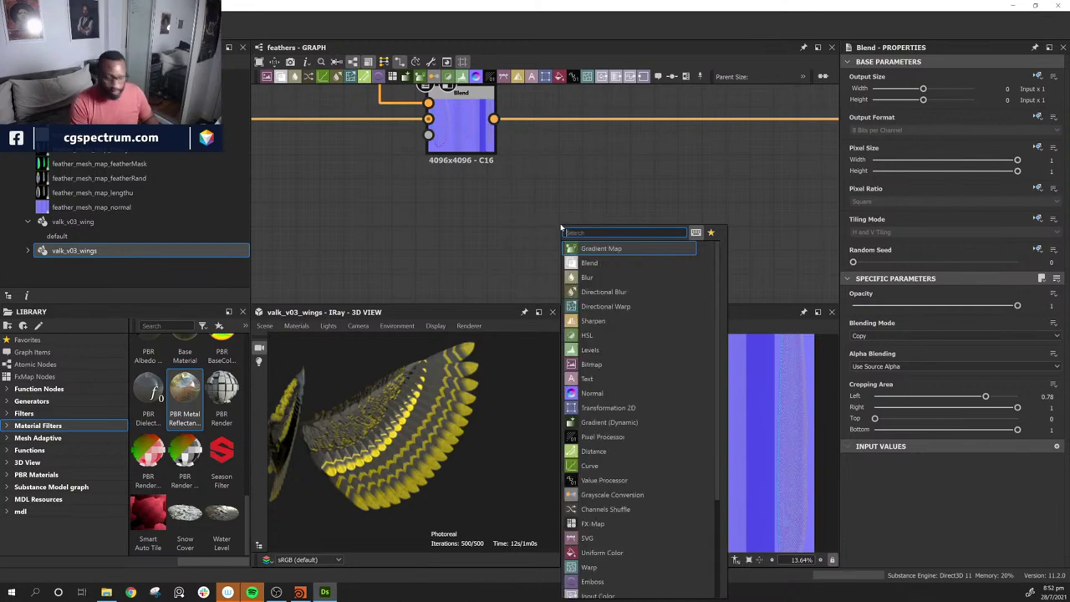
type("nor")
key("Down")
key("Down")
key("Down")
key("Down")
key("Down")
key("Down")
key("Down")
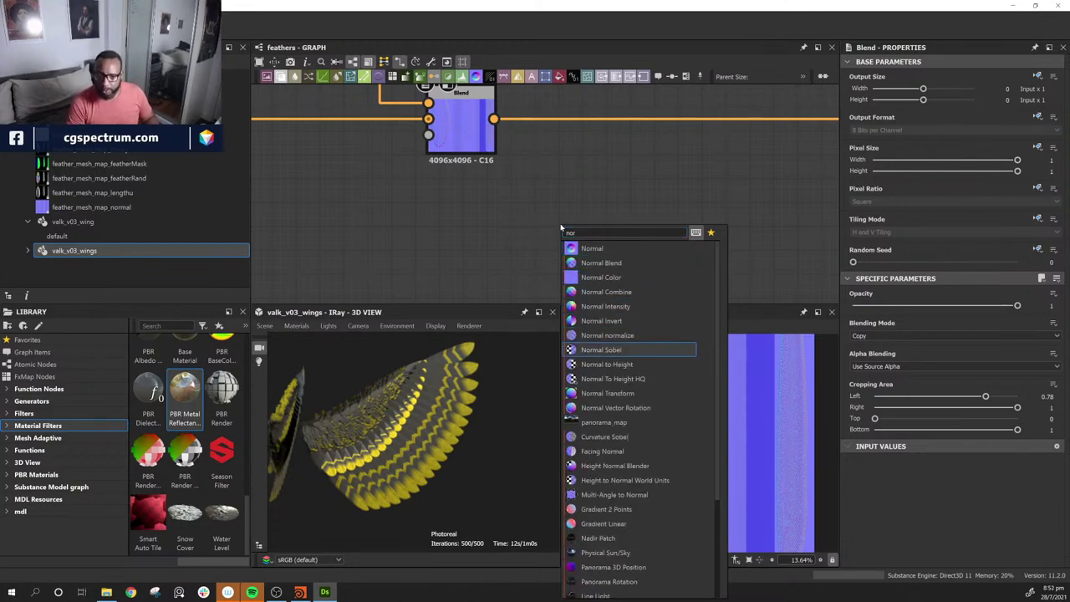
key("Down")
key("Down")
key("Down")
key("Down")
key("Down")
key("Down")
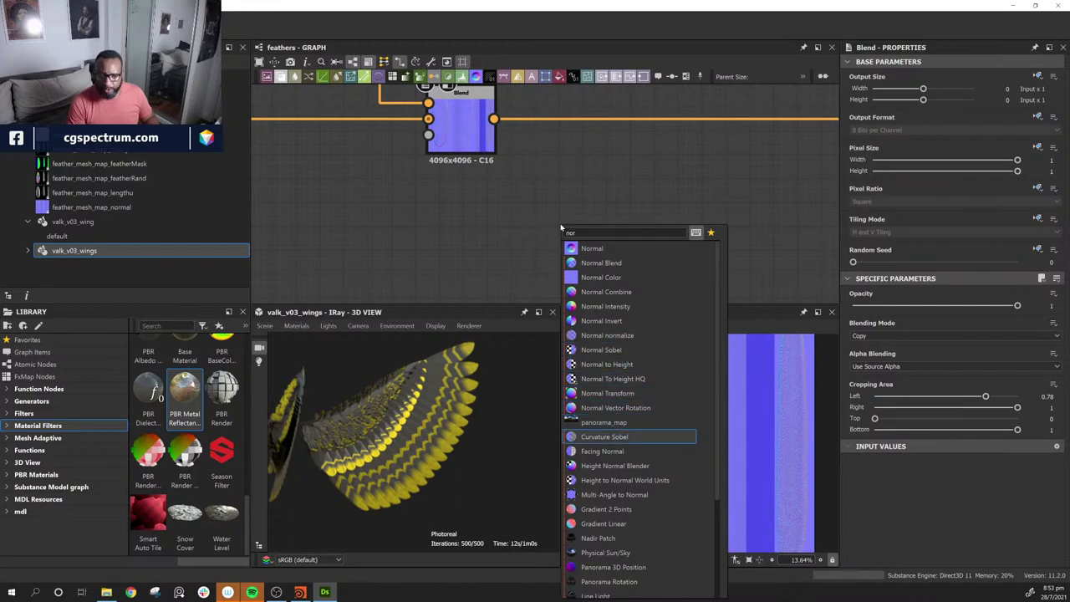
key("Return")
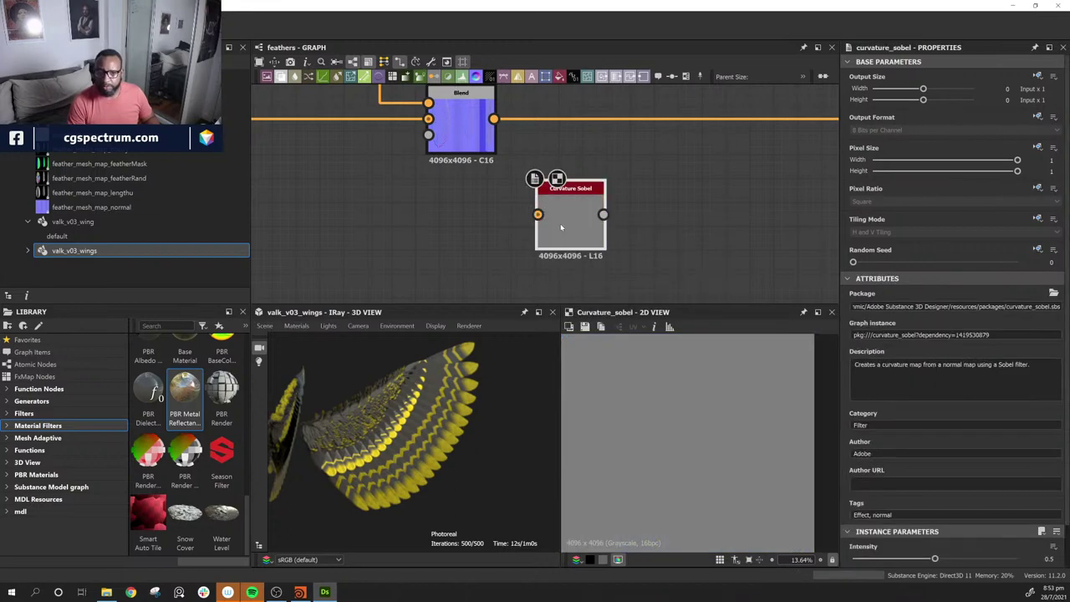
left_click_drag(560, 223, 608, 223)
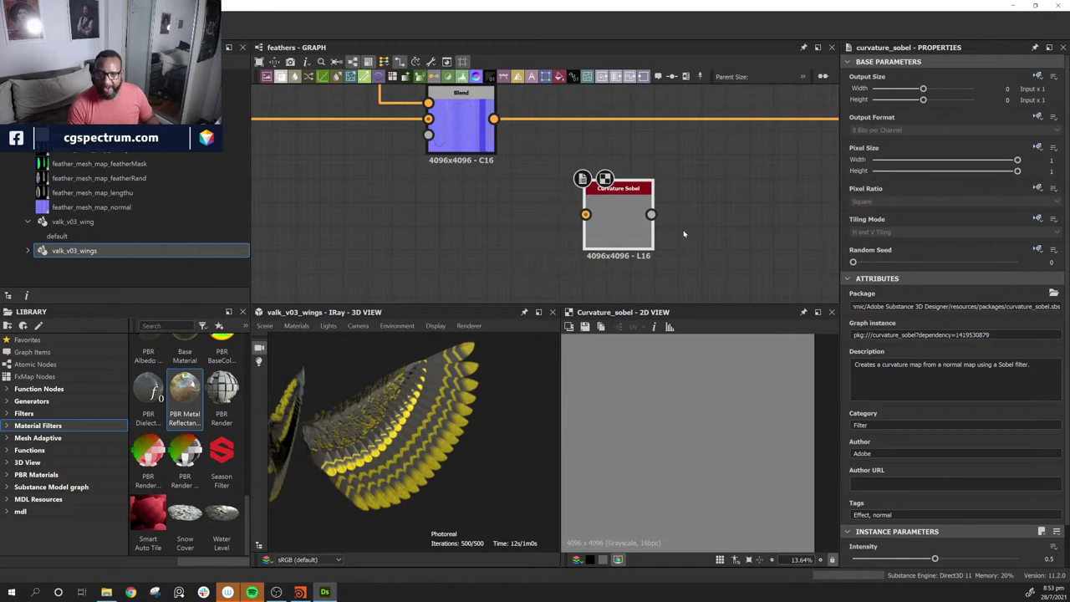
left_click_drag(540, 166, 585, 214)
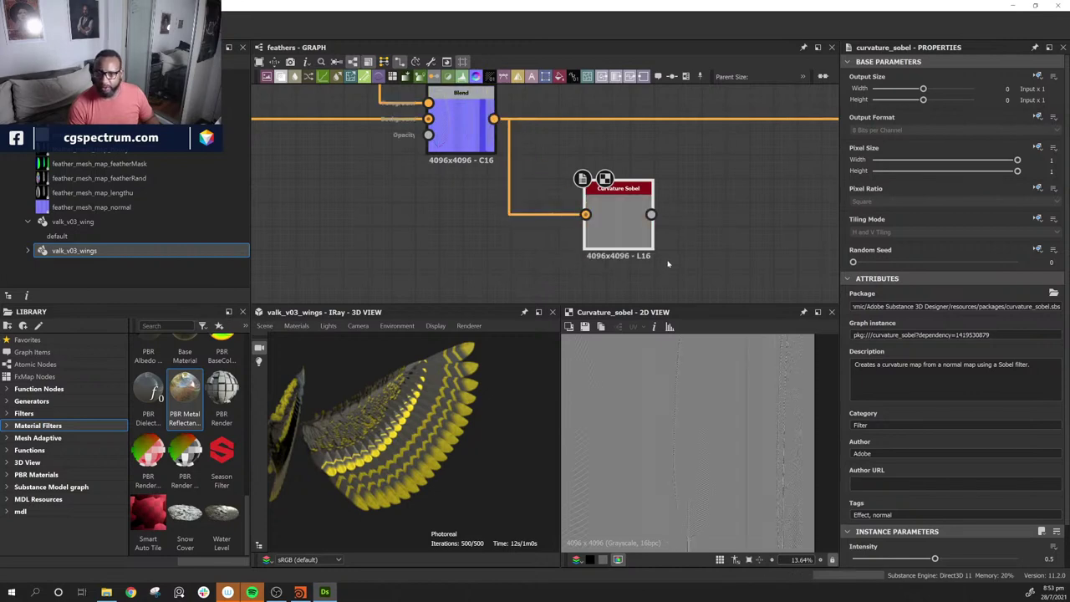
Step: Set the Curvature Sobel's intensity to 0.9 with the full curvature map in view
scroll(696, 526, "down", 3)
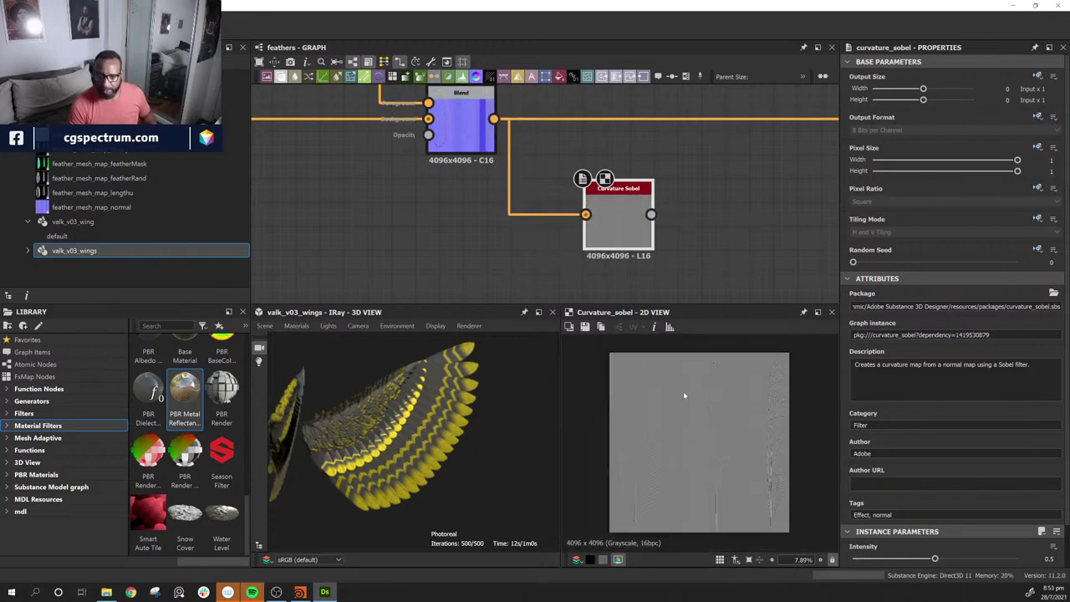
scroll(846, 504, "down", 1)
left_click_drag(935, 513, 1003, 516)
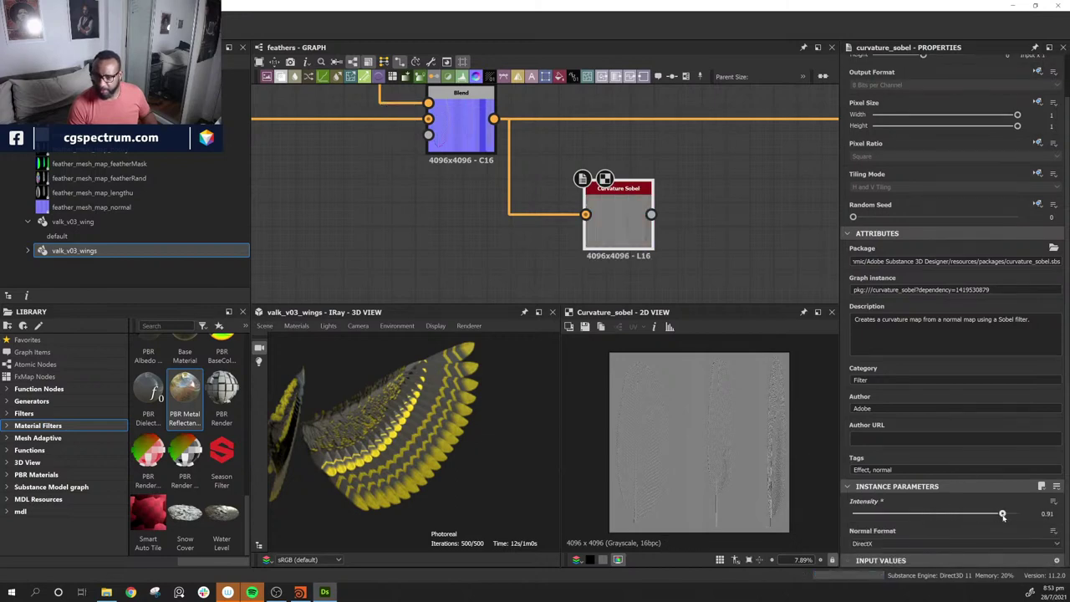
Step: Try OpenGL as the Curvature Sobel's normal format and return it to DirectX
left_click(967, 543)
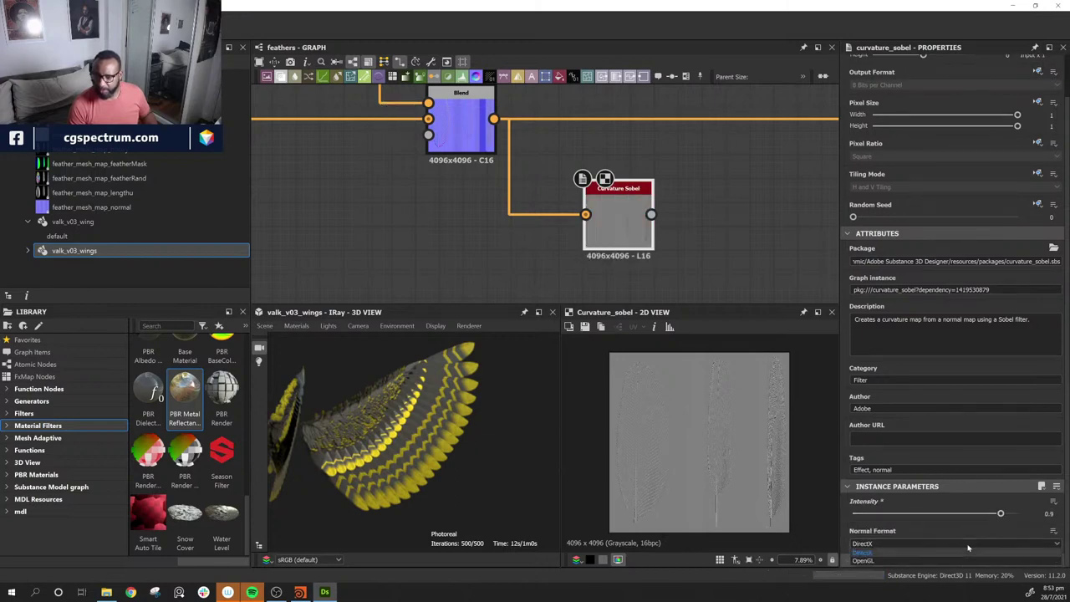
left_click(968, 560)
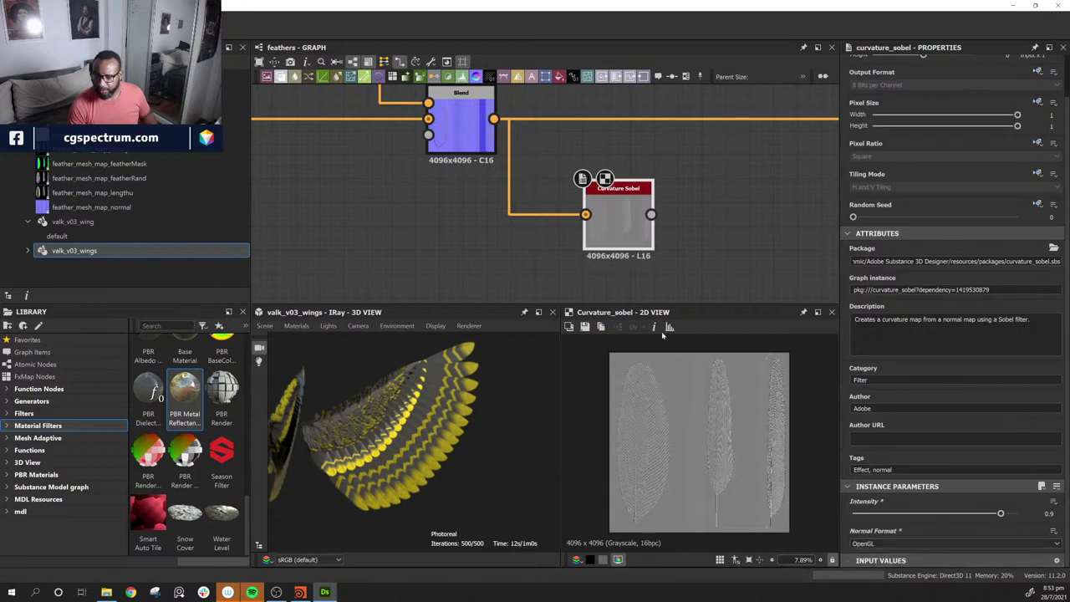
scroll(681, 426, "up", 2)
scroll(682, 427, "down", 1)
left_click(960, 544)
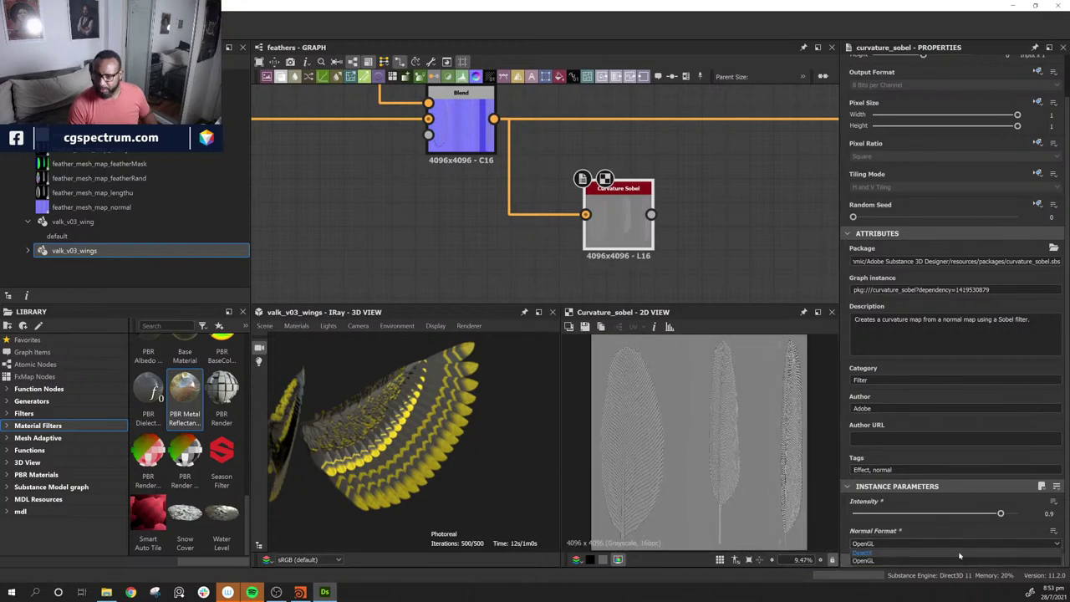
left_click(873, 552)
Step: Examine the curvature map's barb and edge lines up close on the narrow feather and the other feathers
scroll(693, 380, "up", 2)
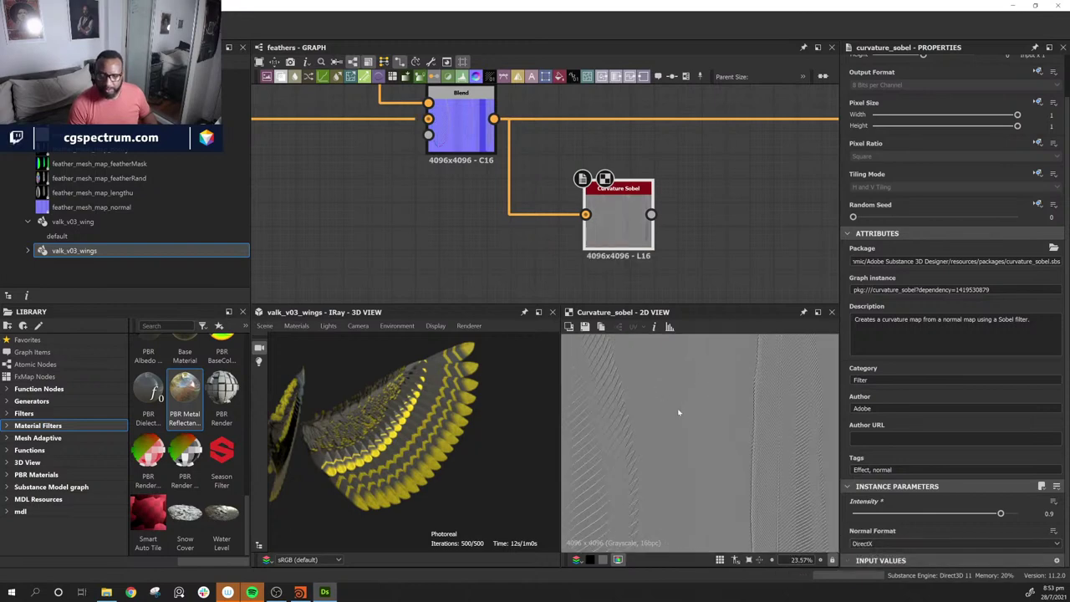
scroll(685, 425, "down", 1)
middle_click_drag(828, 424, 657, 420)
scroll(657, 421, "up", 9)
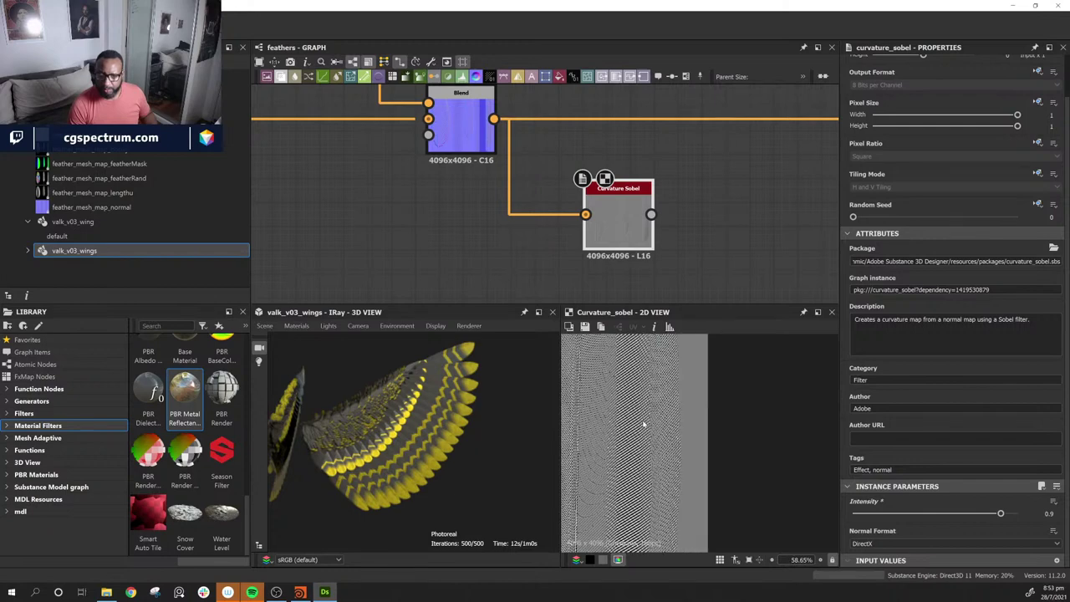
scroll(644, 425, "down", 6)
middle_click_drag(705, 274, 560, 192)
scroll(687, 189, "up", 3)
middle_click_drag(724, 196, 736, 227)
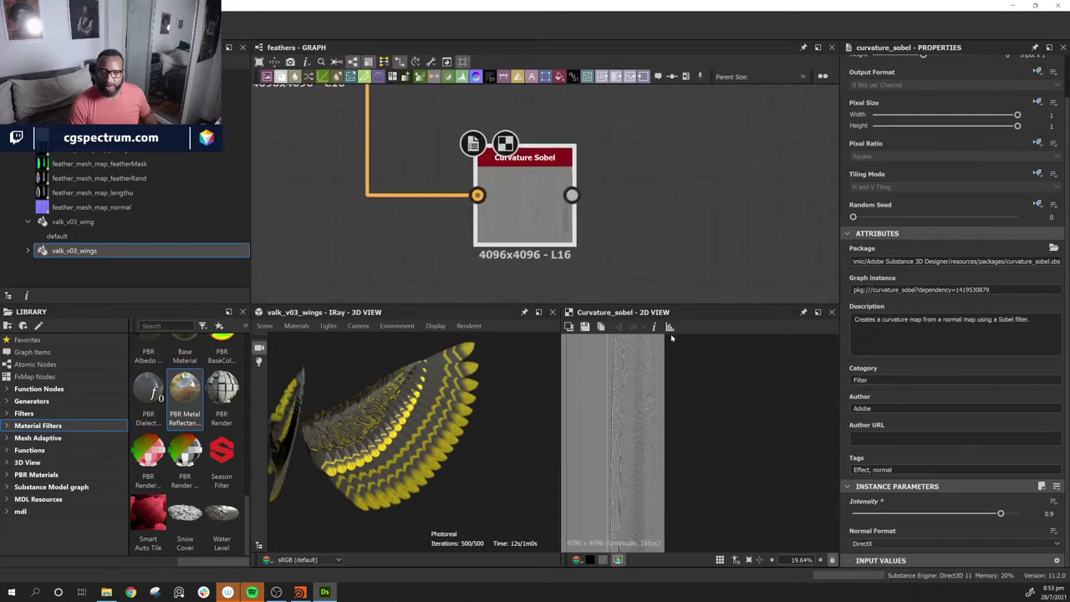
scroll(684, 437, "up", 3)
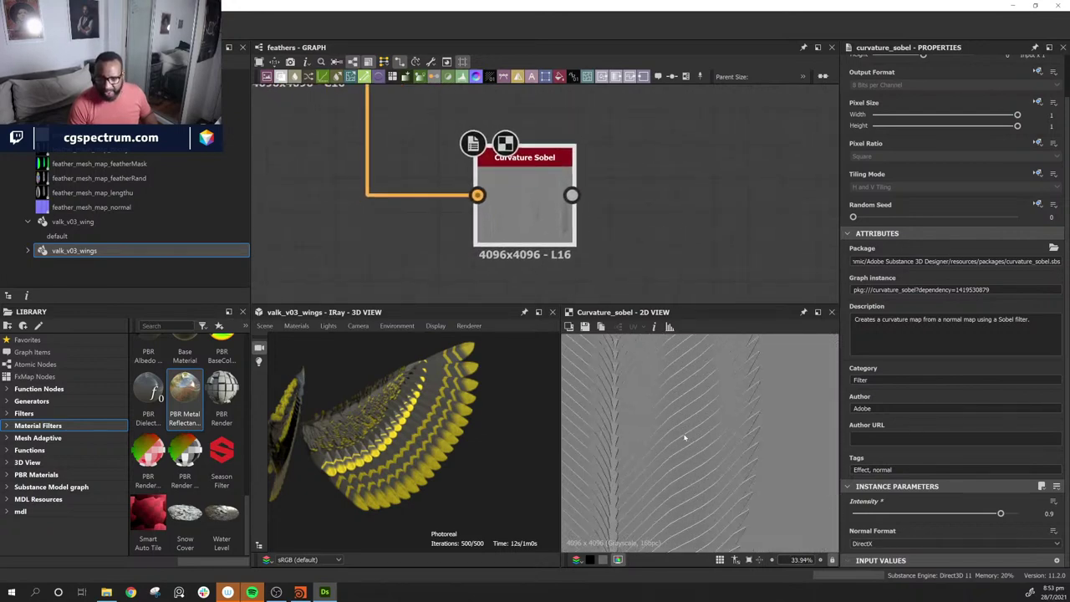
scroll(684, 436, "up", 2)
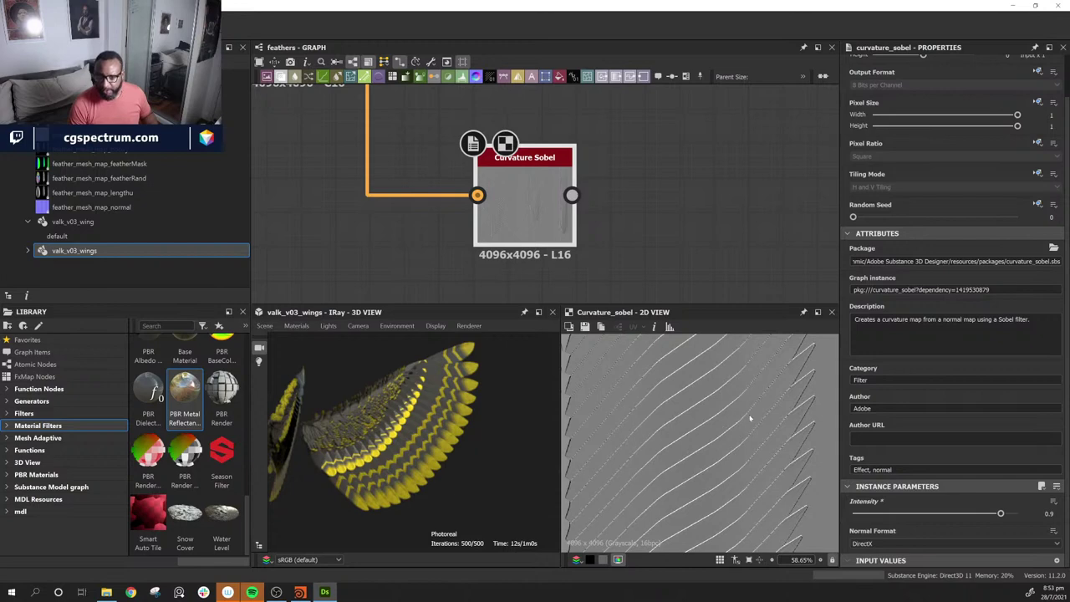
Step: Add a Levels node after Curvature Sobel and narrow its input black and white points around the central histogram peak for white barb lines on black
middle_click_drag(643, 195, 600, 209)
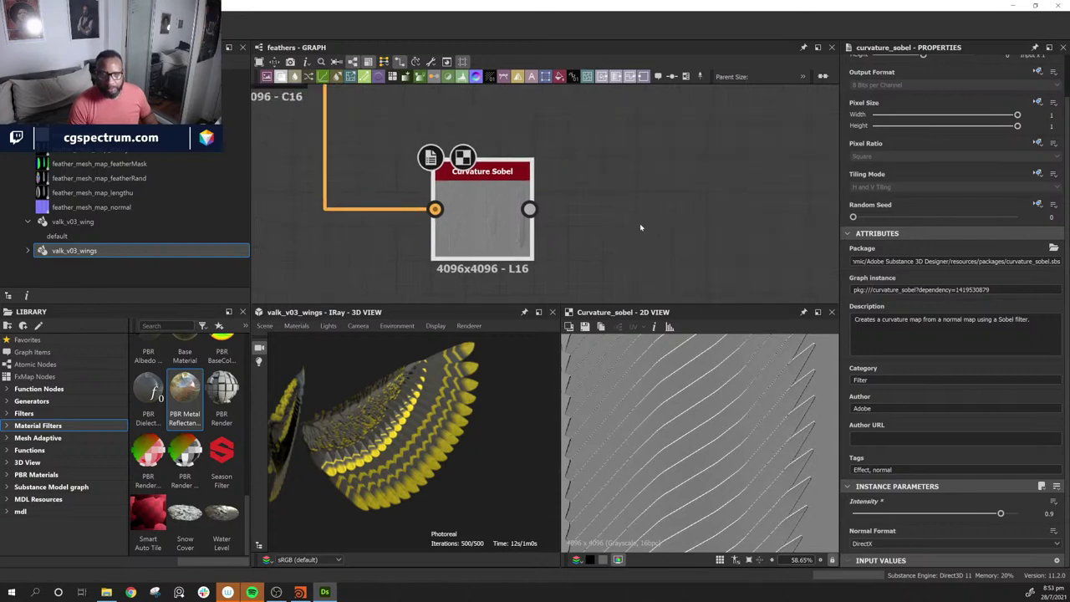
scroll(703, 220, "down", 1)
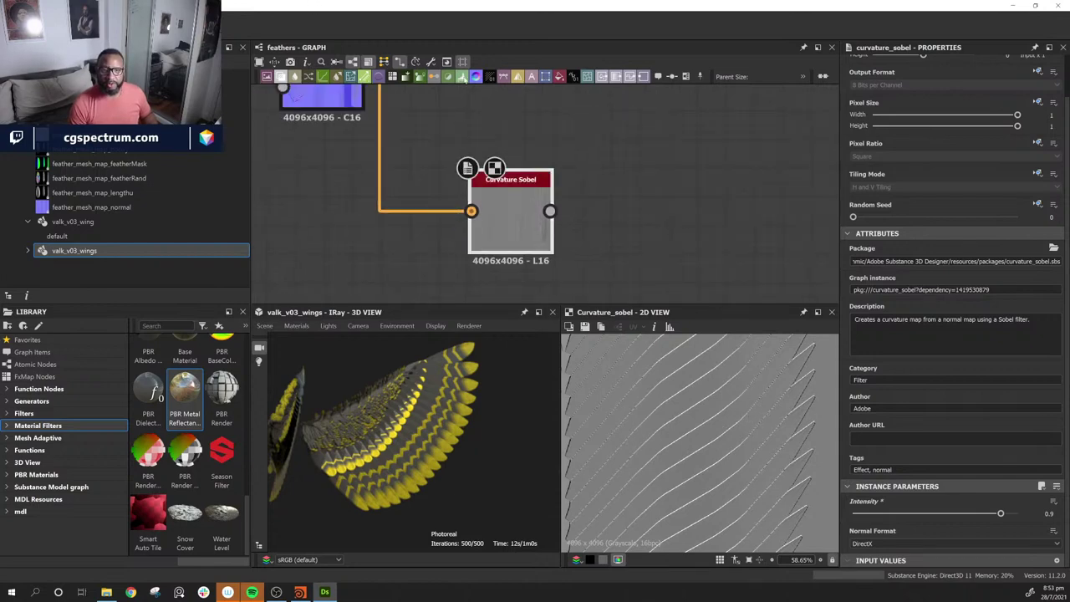
key("l")
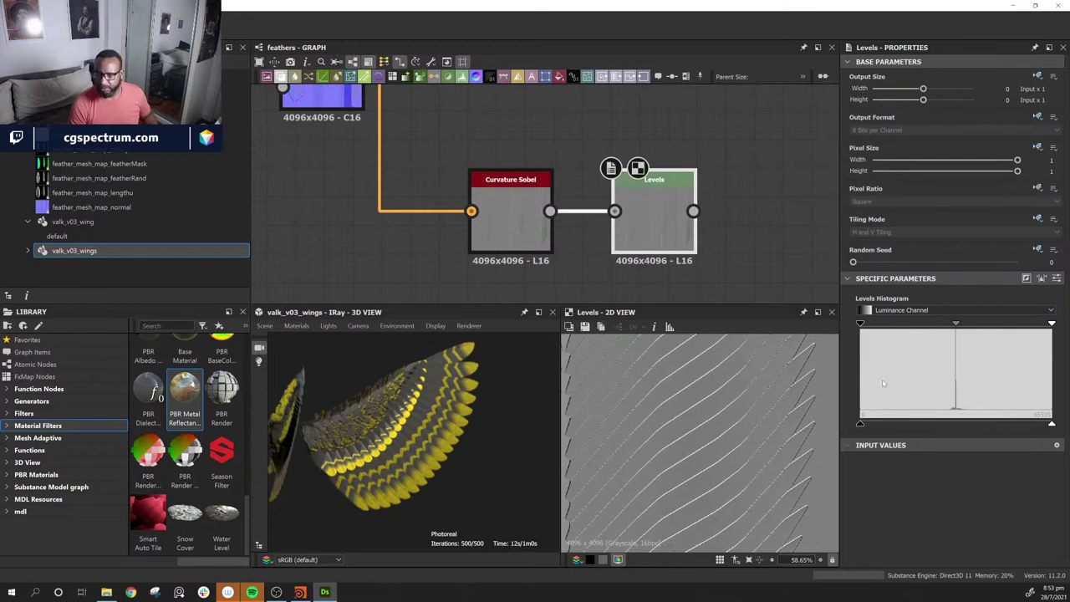
left_click_drag(861, 324, 934, 328)
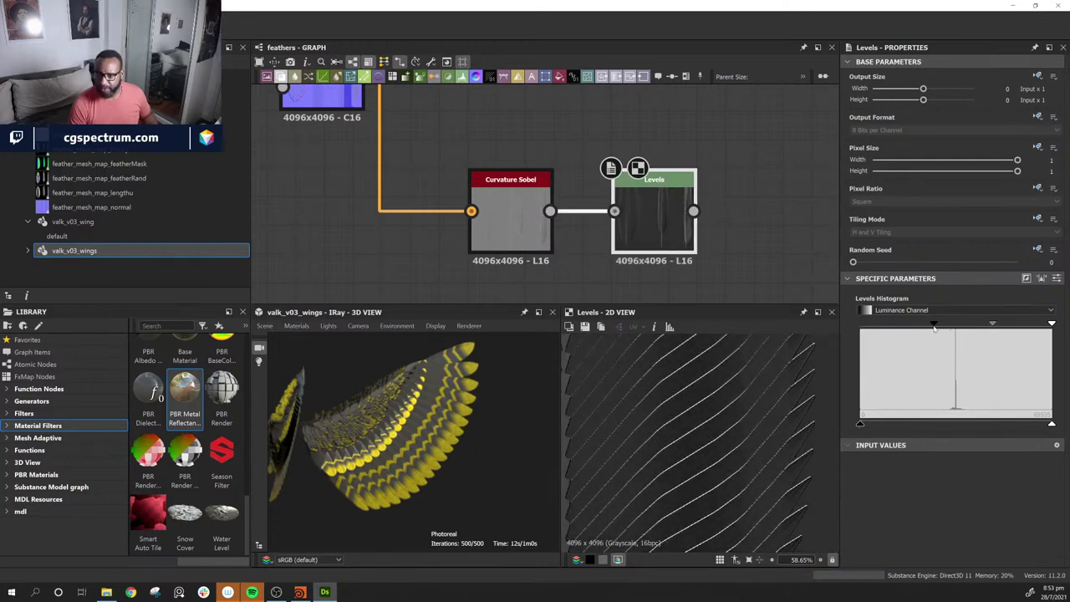
left_click_drag(1054, 324, 961, 326)
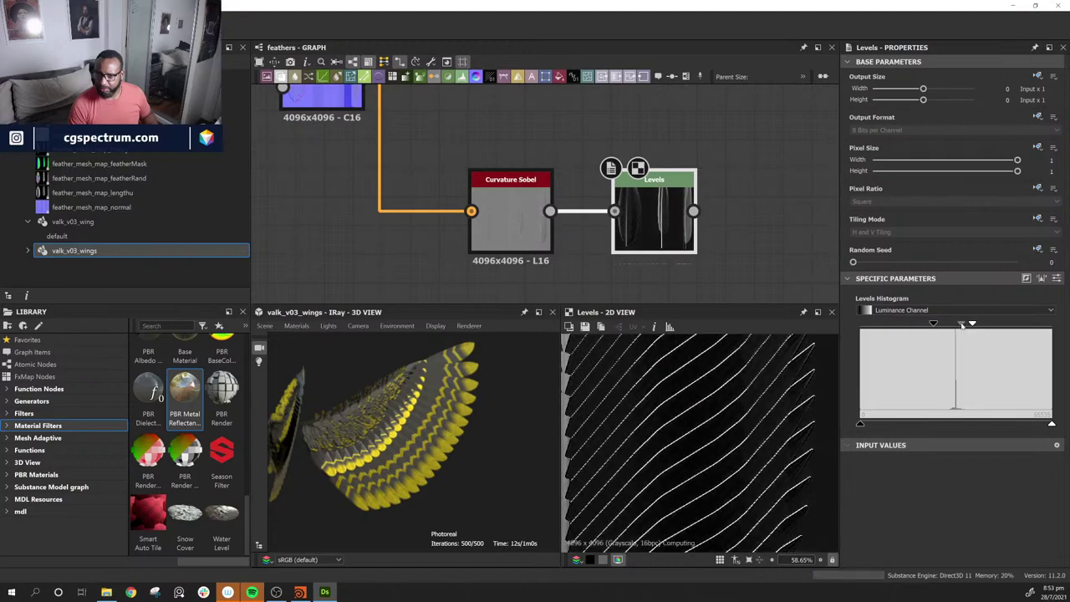
Step: Lower the Levels node's input midpoint and white point slightly for a greyer mask, checking the barb lines on the feathers
scroll(686, 483, "down", 6)
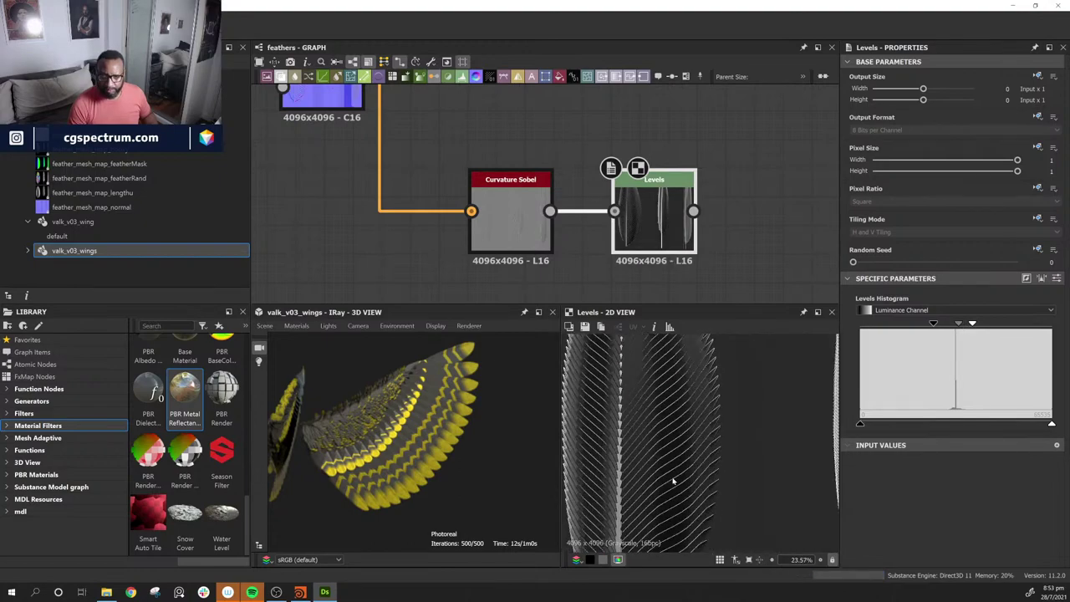
scroll(686, 483, "up", 3)
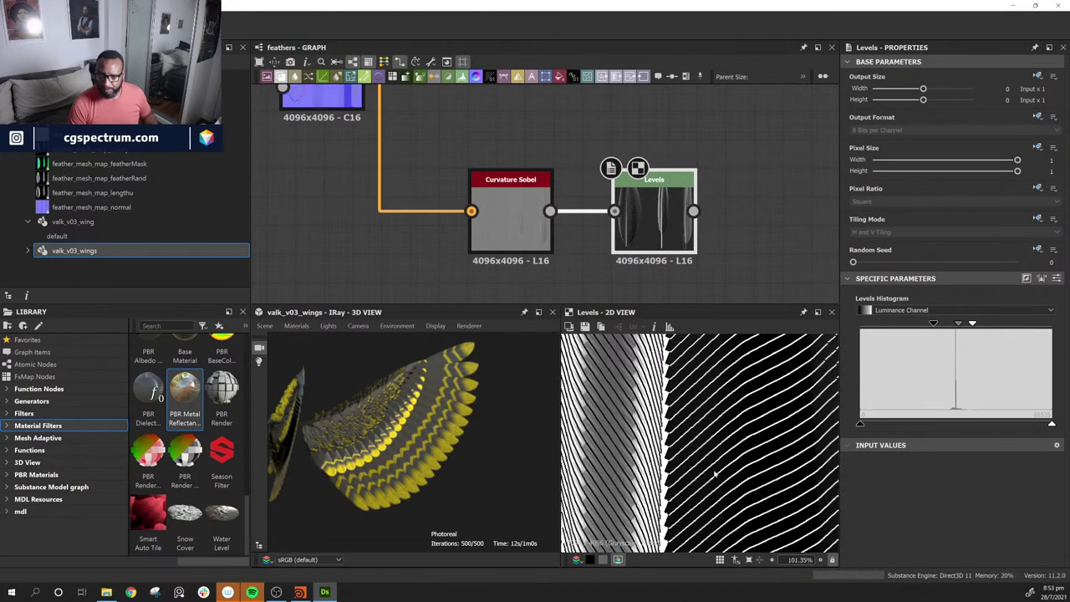
scroll(715, 475, "up", 5)
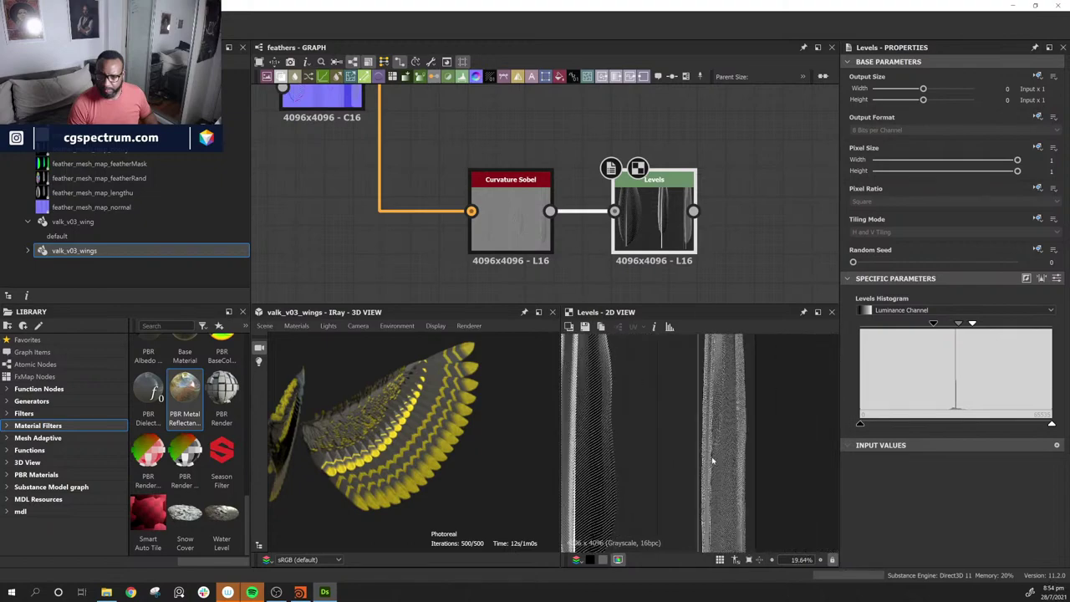
scroll(719, 463, "up", 5)
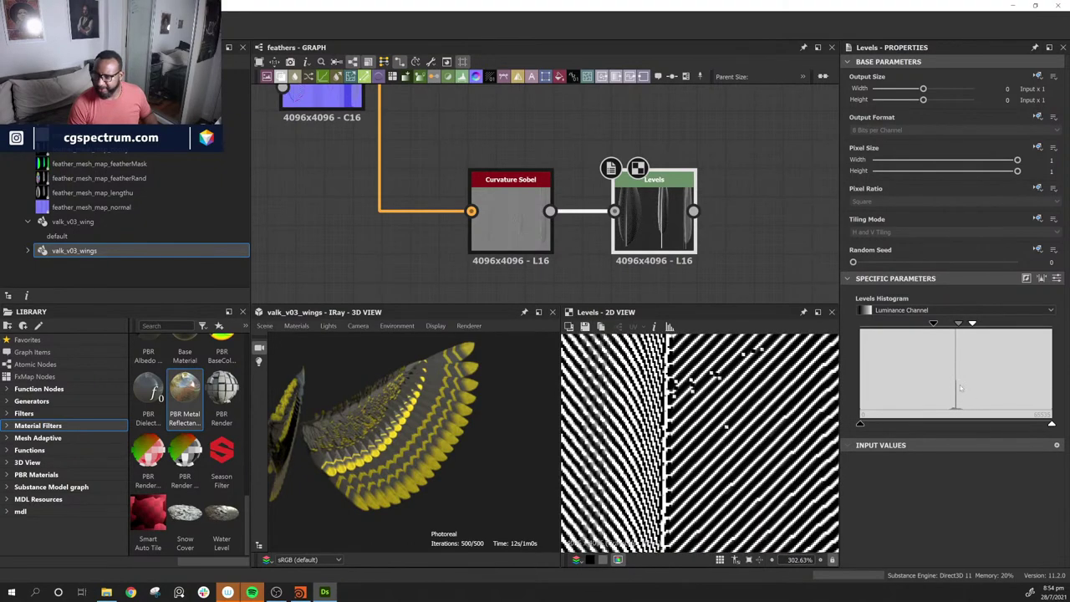
mouse_move(962, 326)
left_mouse_down()
mouse_move(925, 329)
mouse_move(970, 325)
left_mouse_up()
scroll(753, 449, "down", 5)
scroll(755, 448, "down", 8)
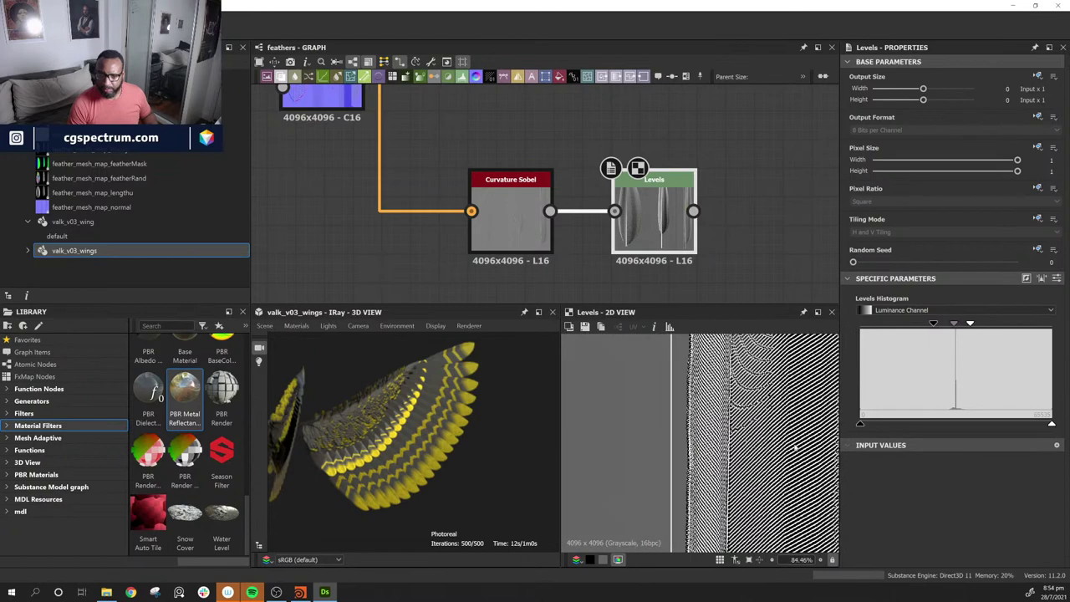
scroll(809, 431, "down", 3)
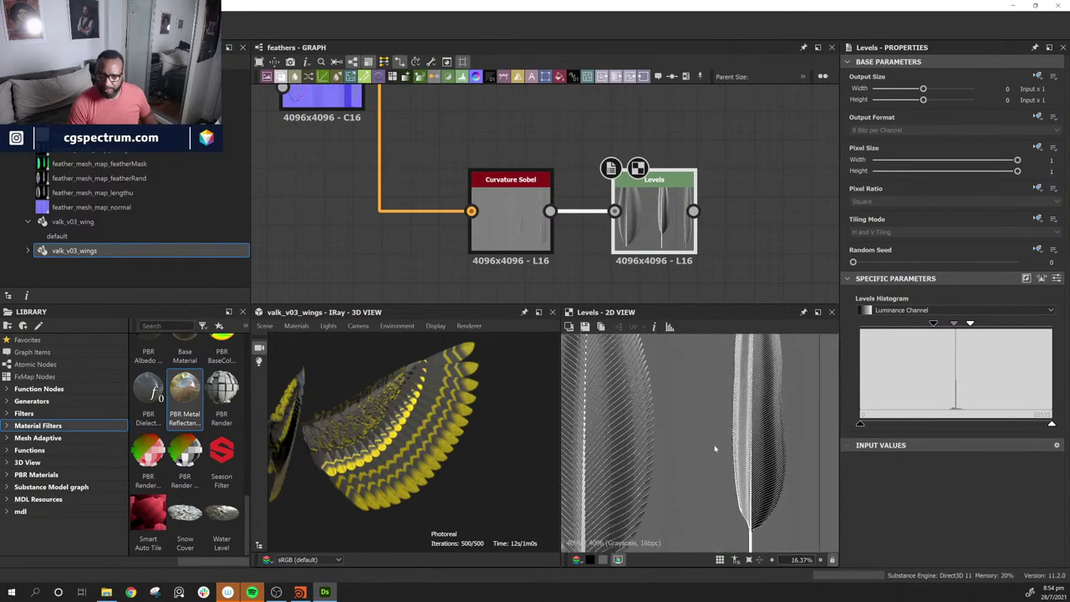
scroll(762, 218, "down", 5)
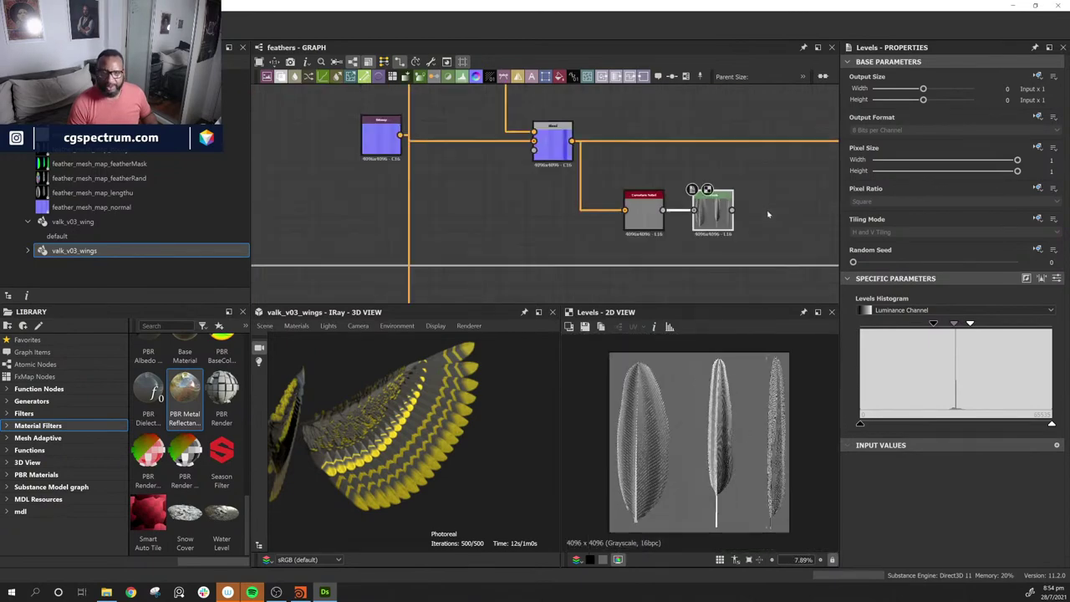
Step: Move the Curvature Sobel and Levels nodes together to just below the baseColor frame
middle_click_drag(769, 215, 559, 160)
left_click_drag(584, 136, 482, 179)
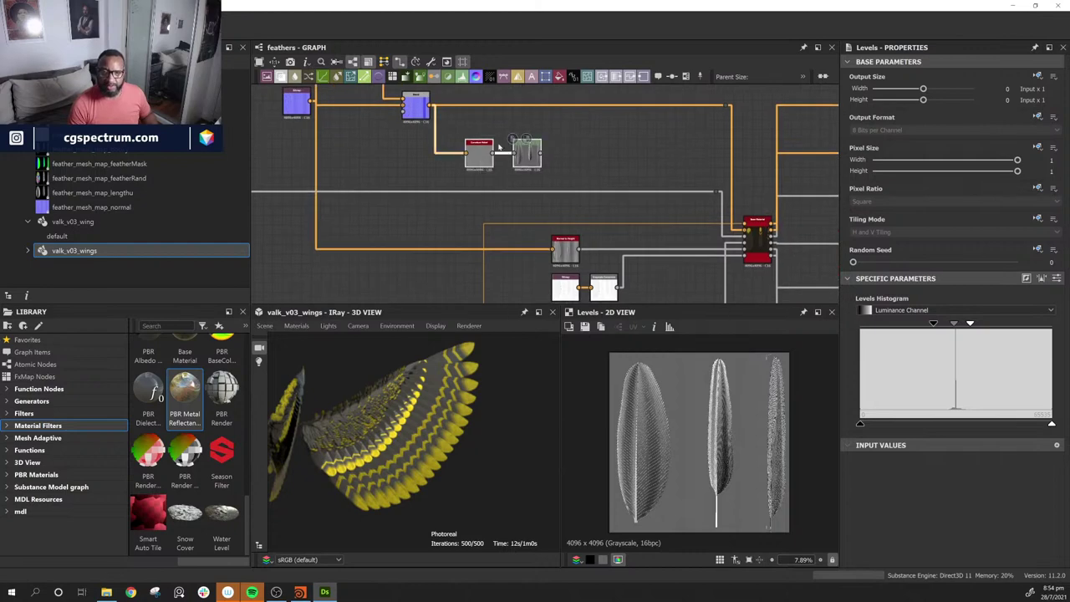
scroll(627, 172, "down", 3)
middle_click_drag(647, 187, 692, 113)
scroll(691, 112, "down", 3)
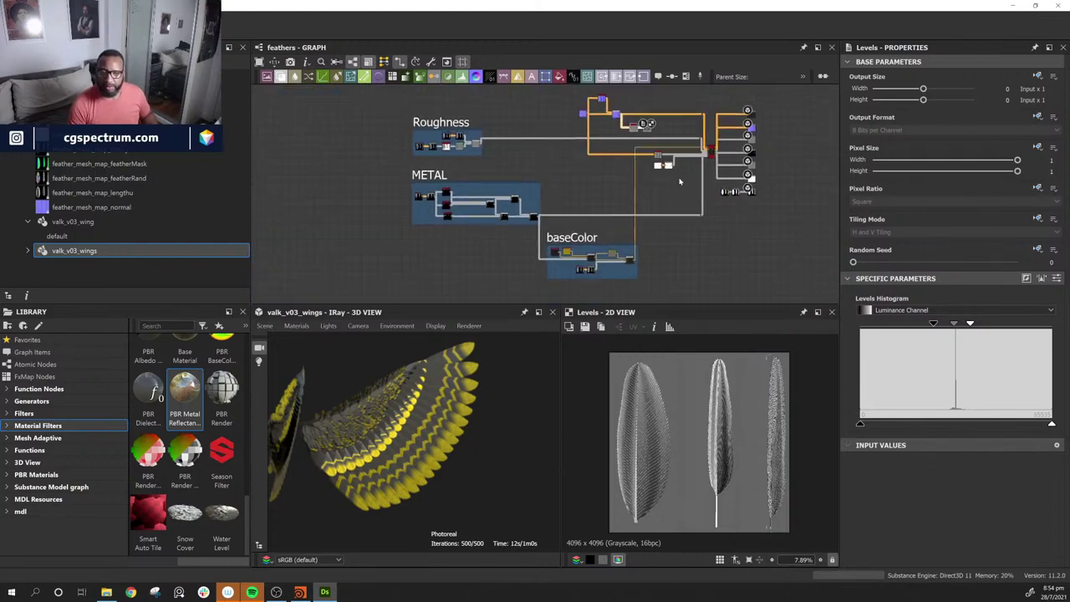
middle_click_drag(670, 179, 650, 175)
left_click_drag(616, 127, 625, 291)
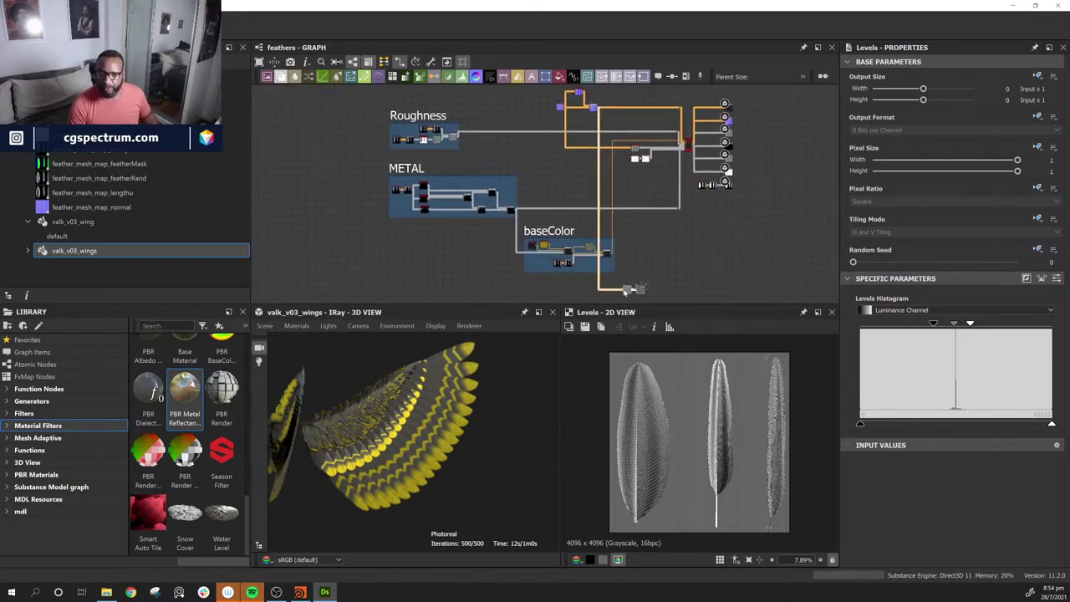
scroll(602, 274, "up", 6)
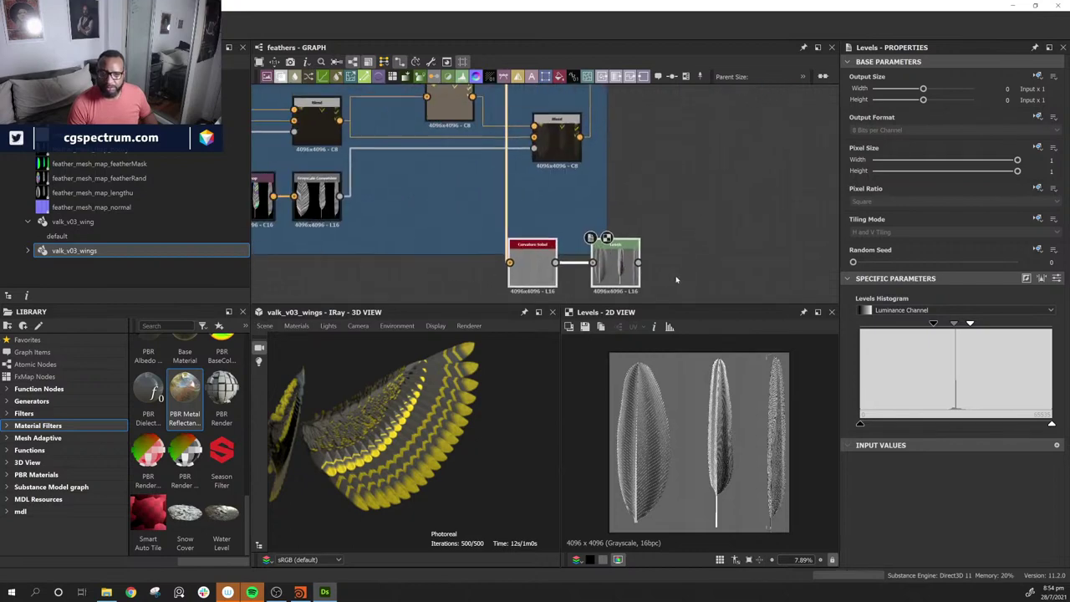
Step: Preview the final baseColor Blend and widen the baseColor frame to make room for more nodes
middle_click_drag(692, 196, 632, 213)
left_click(505, 151)
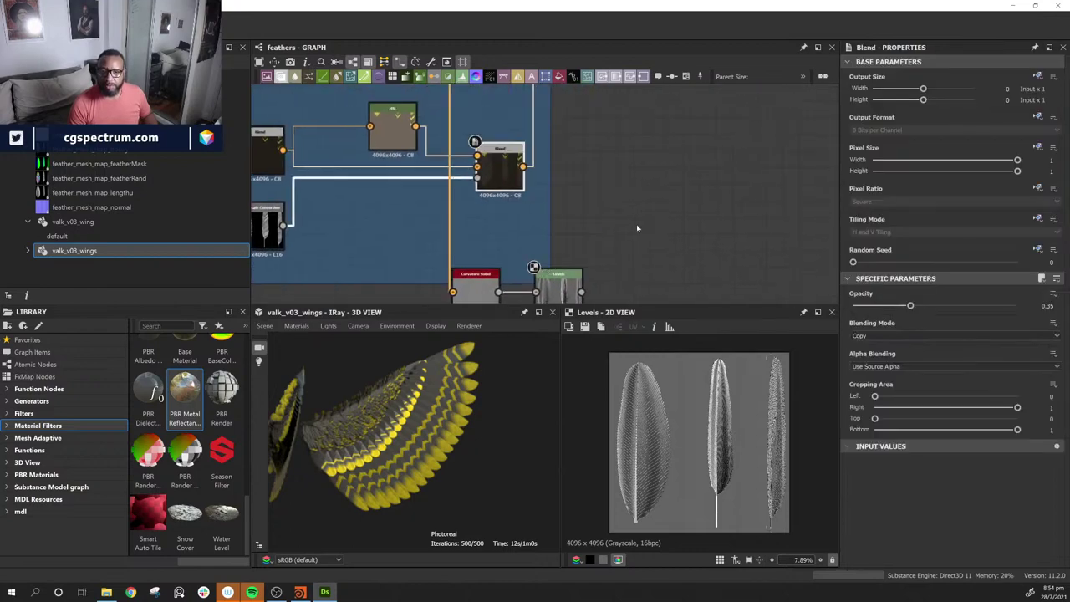
double_click(512, 182)
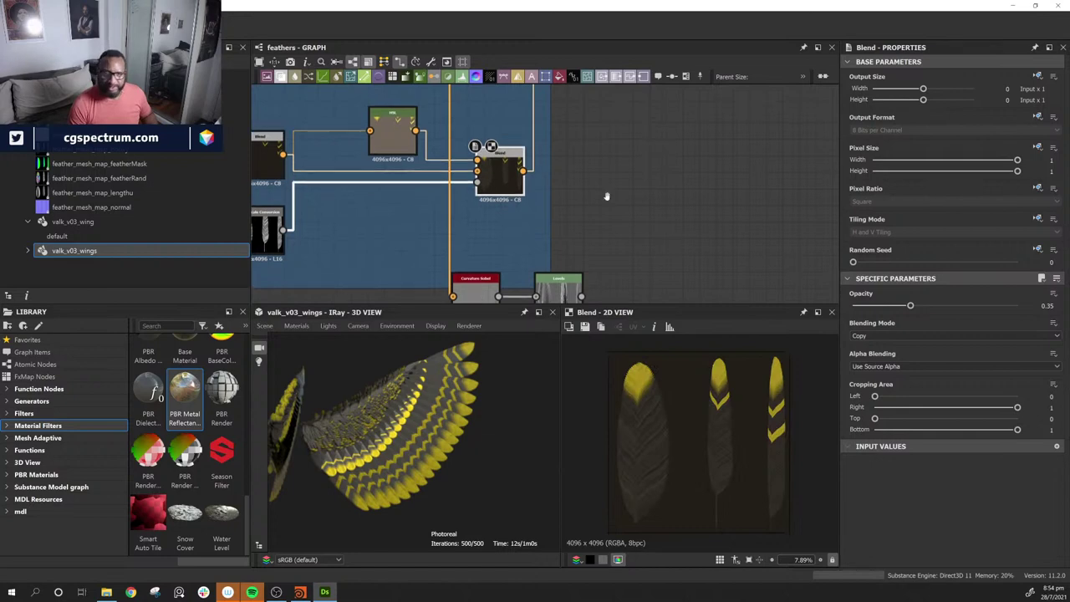
middle_click_drag(559, 186, 542, 183)
left_click_drag(532, 182, 836, 196)
middle_click_drag(606, 165, 594, 193)
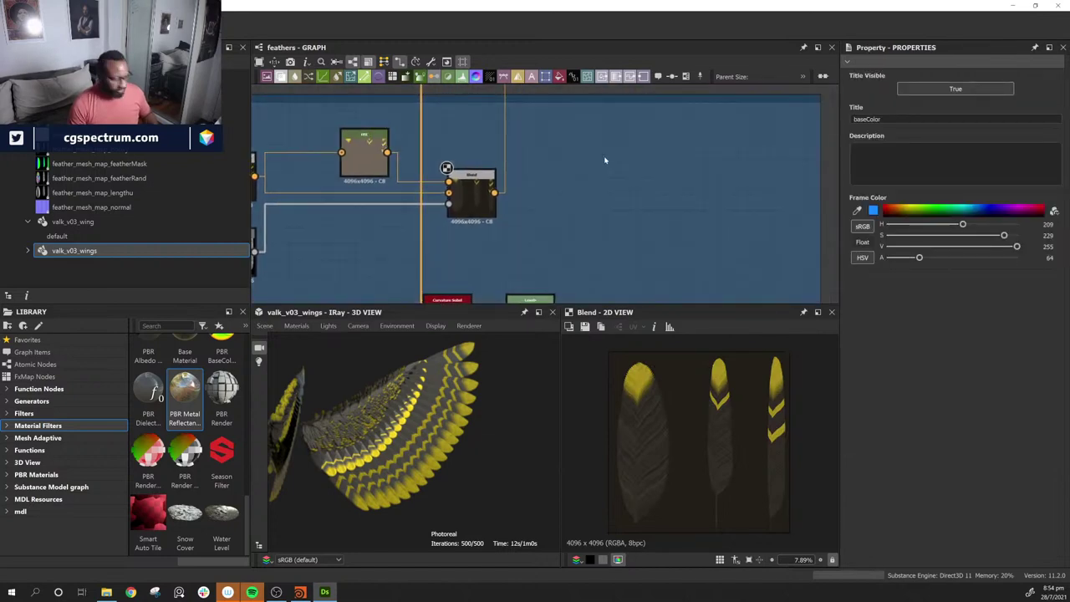
Step: Add an HSL node fed by the final baseColor Blend and set its lightness to 0.72
left_click(604, 160)
key("space")
type("hsl")
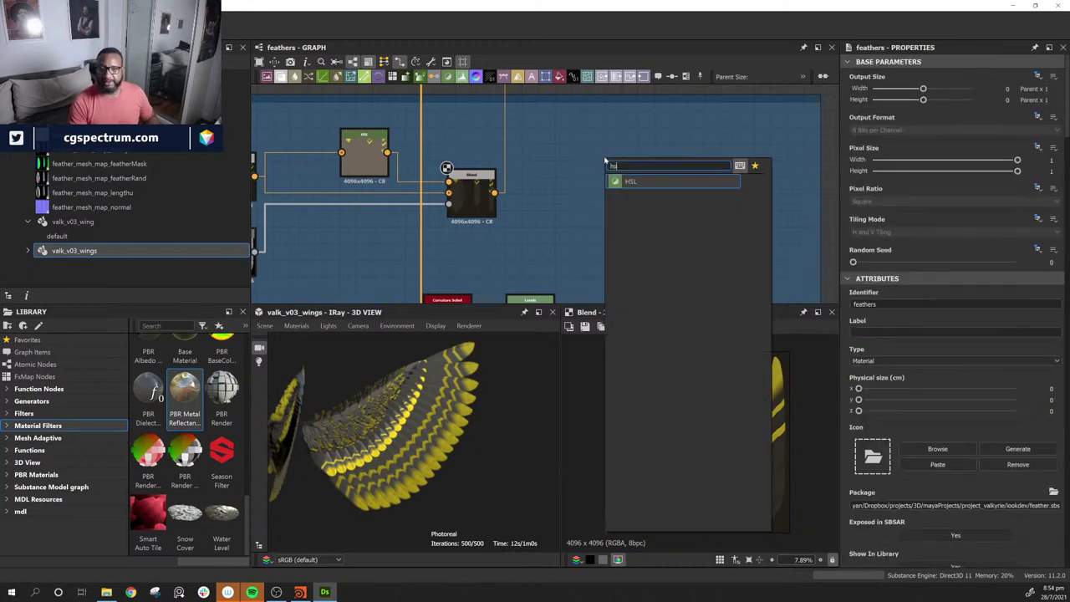
left_click(614, 184)
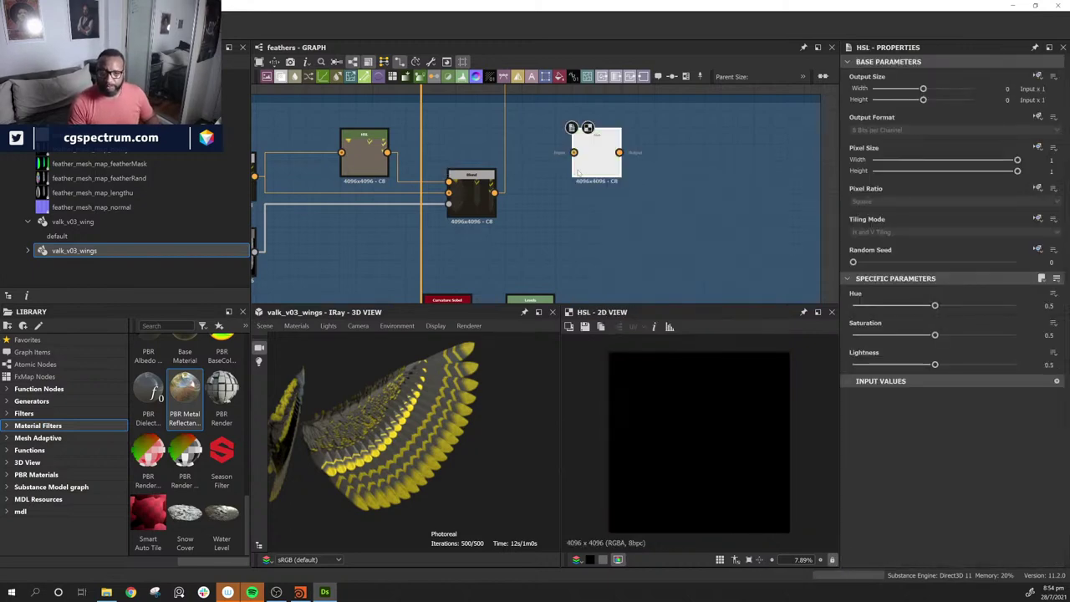
mouse_move(595, 155)
left_mouse_down()
mouse_move(606, 155)
mouse_move(582, 153)
left_mouse_up()
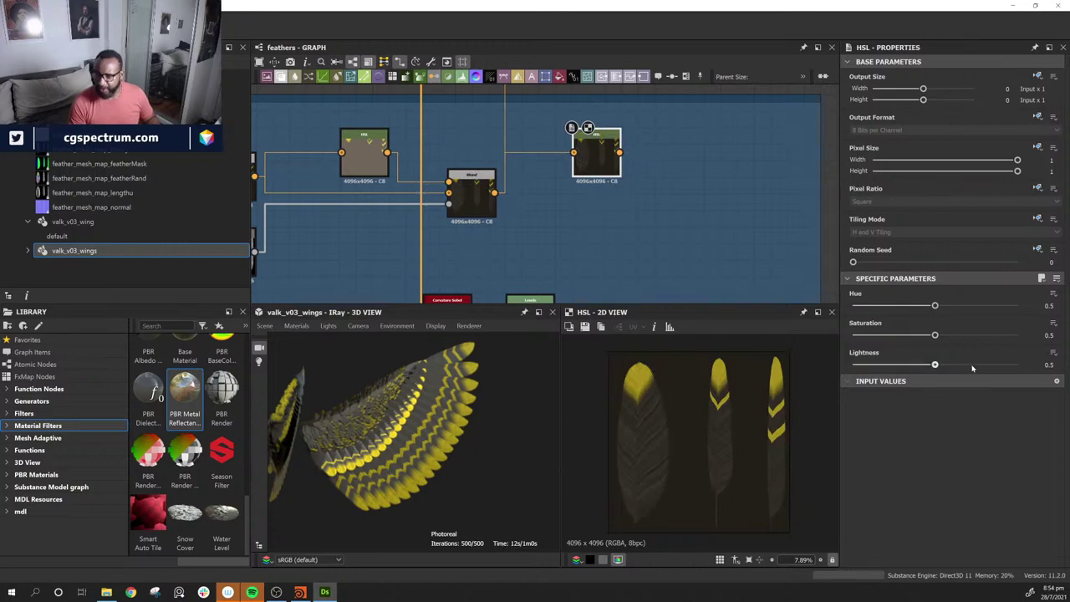
left_click_drag(935, 365, 971, 365)
Step: Add a Blend with the lightened HSL as foreground, the previous Blend as background and the curvature Levels as opacity mask
middle_click_drag(716, 244, 627, 180)
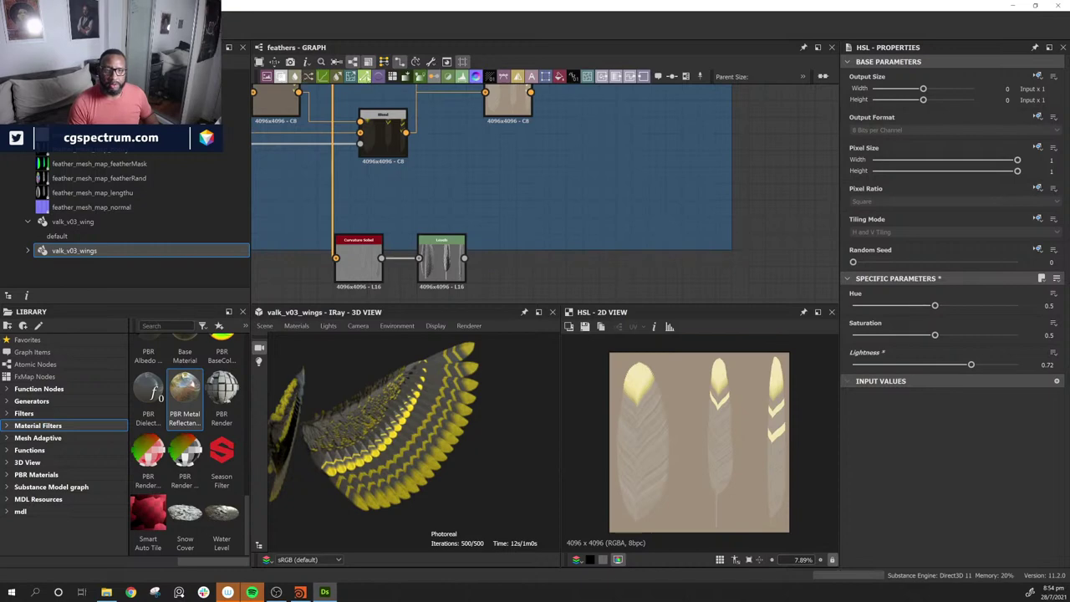
middle_click_drag(505, 182, 482, 206)
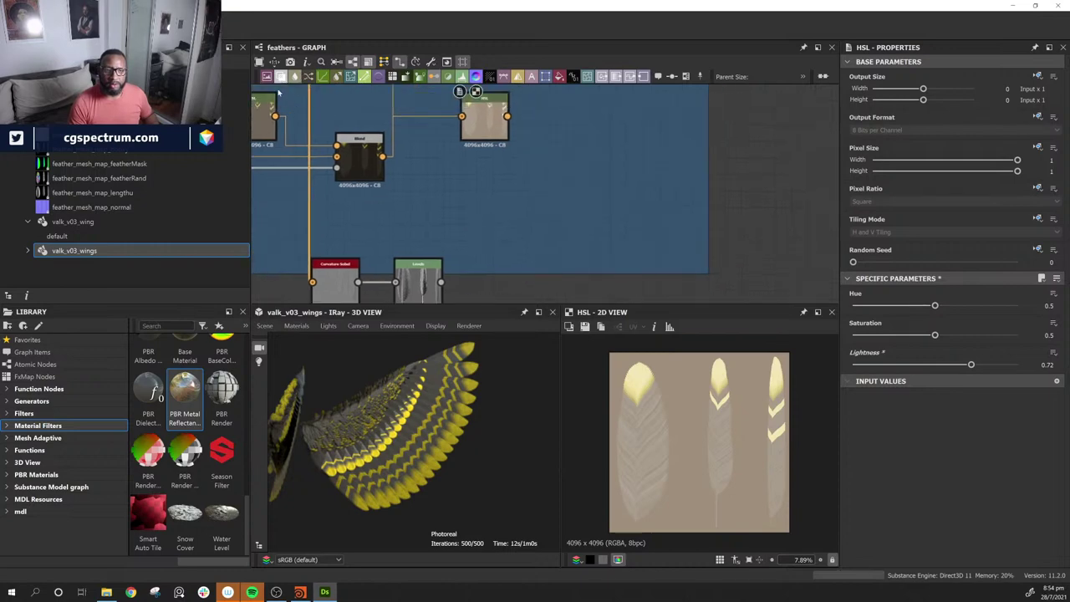
left_click(281, 77)
left_click_drag(547, 202, 585, 176)
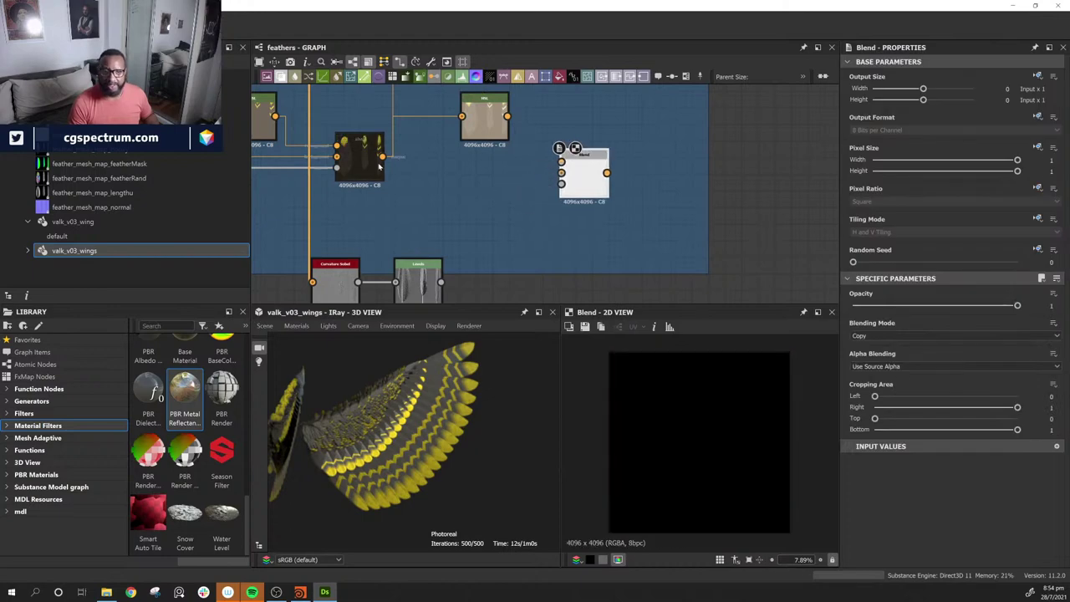
left_click_drag(381, 156, 562, 173)
left_click_drag(506, 116, 562, 162)
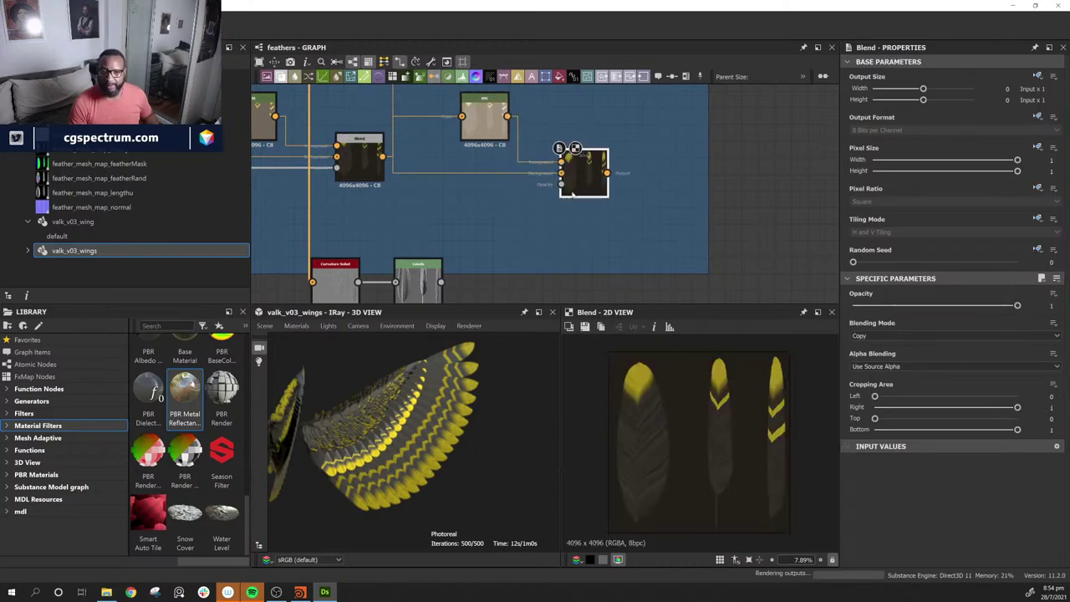
middle_click_drag(497, 255, 490, 236)
left_click_drag(434, 263, 553, 164)
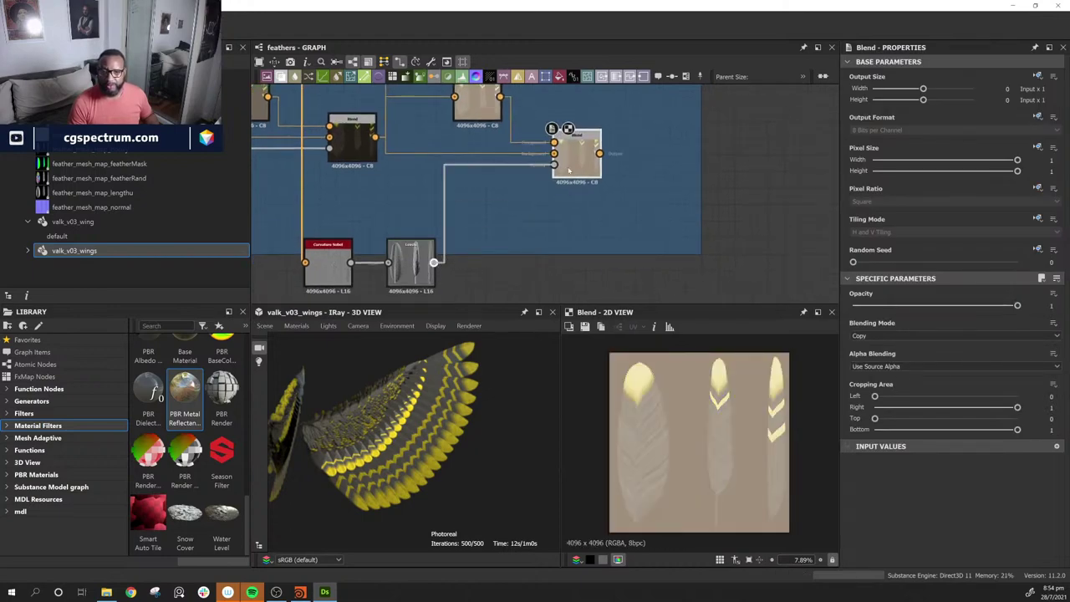
Step: Set the new Blend's opacity to 0.24 while checking the barb highlights on the large feather
scroll(718, 445, "up", 8)
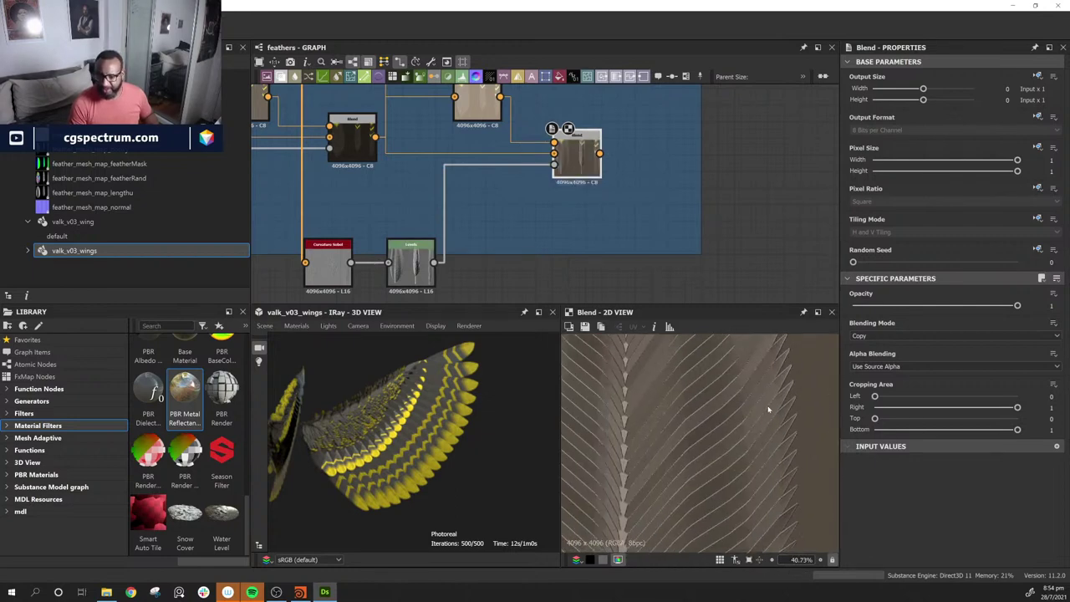
middle_click_drag(619, 140, 628, 163)
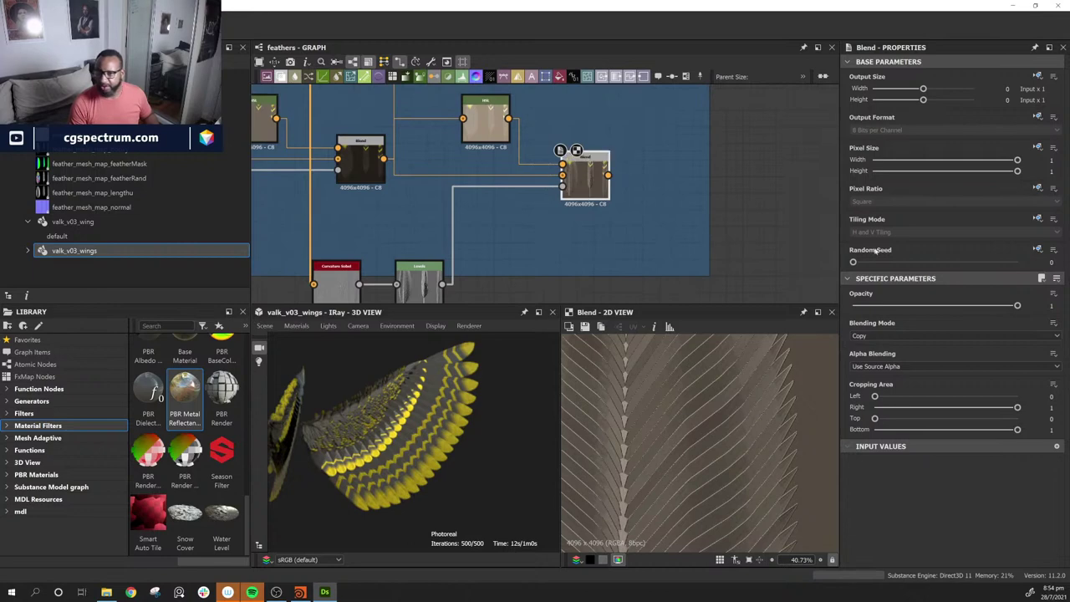
left_click_drag(981, 311, 893, 318)
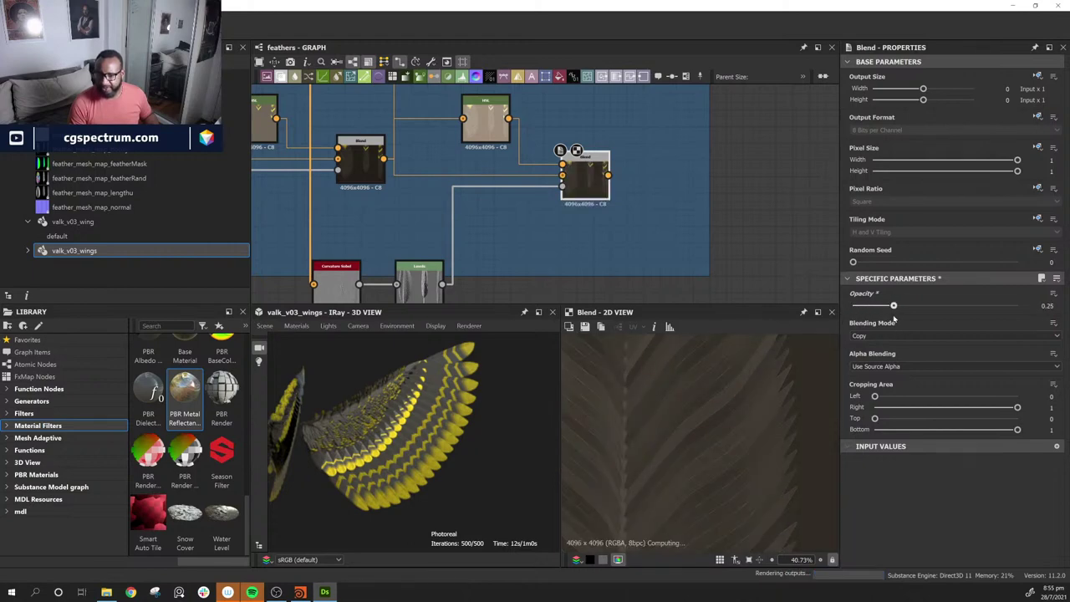
scroll(713, 498, "down", 6)
middle_click_drag(779, 475, 770, 409)
Step: Lower the curvature Levels node's output white point to about three quarters of the range and check the blended feather colour
middle_click_drag(551, 255, 654, 205)
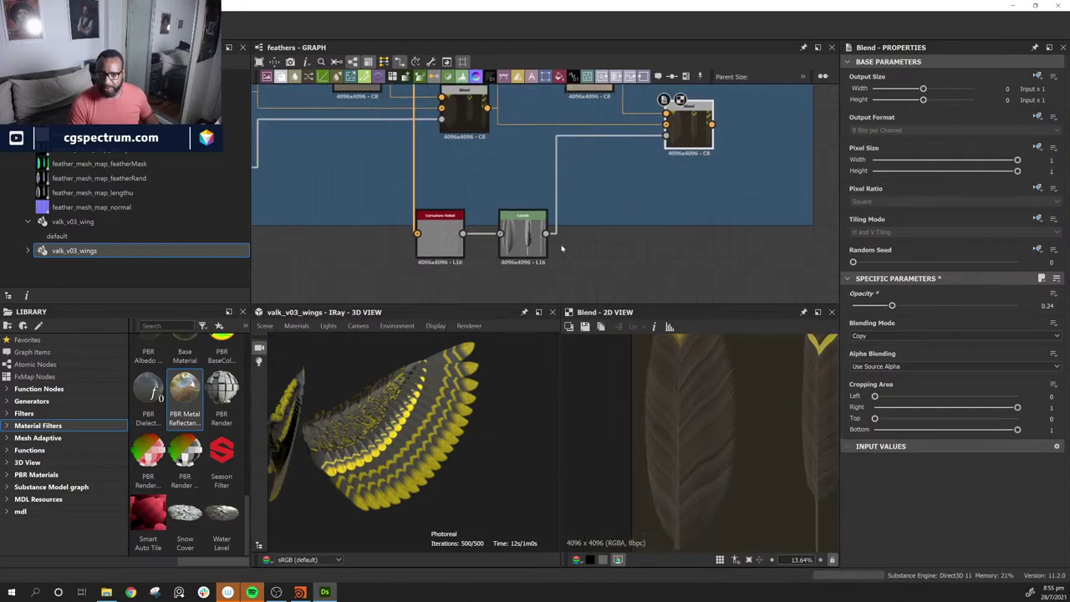
left_click(523, 238)
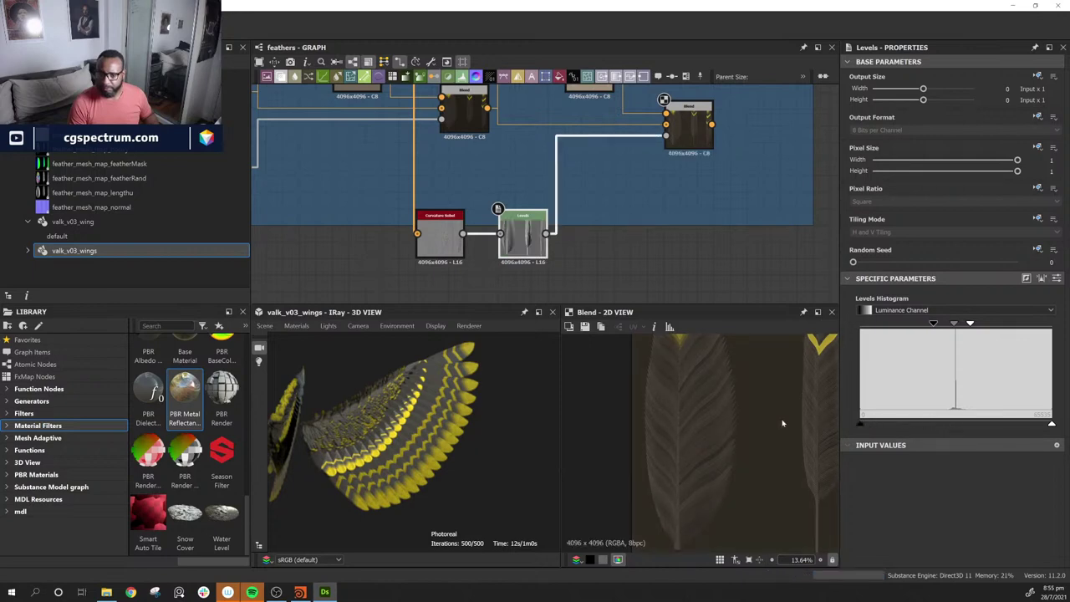
left_click_drag(1053, 425, 1001, 427)
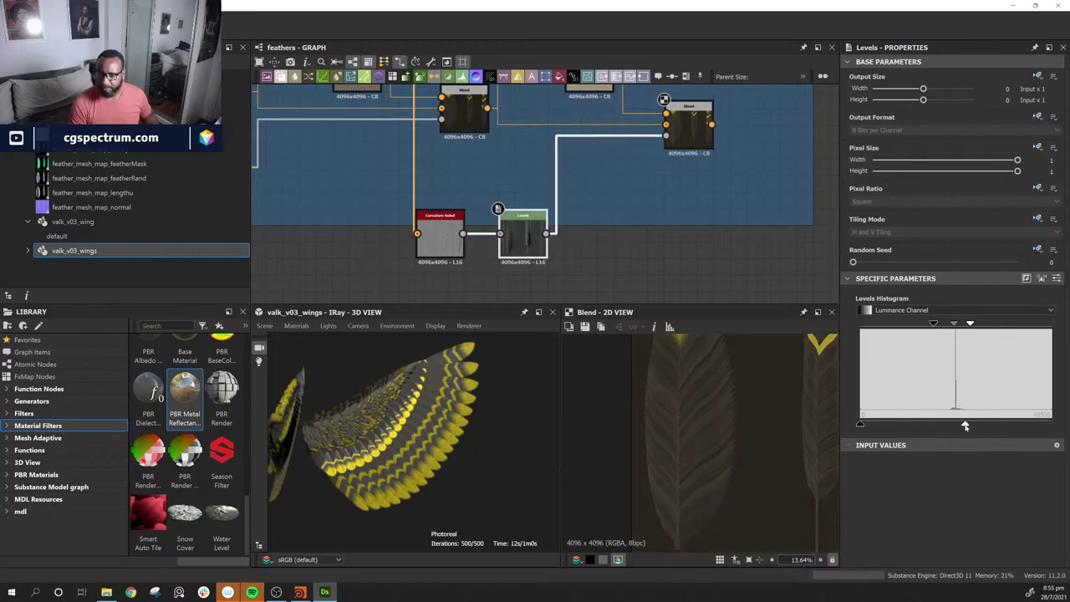
scroll(712, 433, "up", 8)
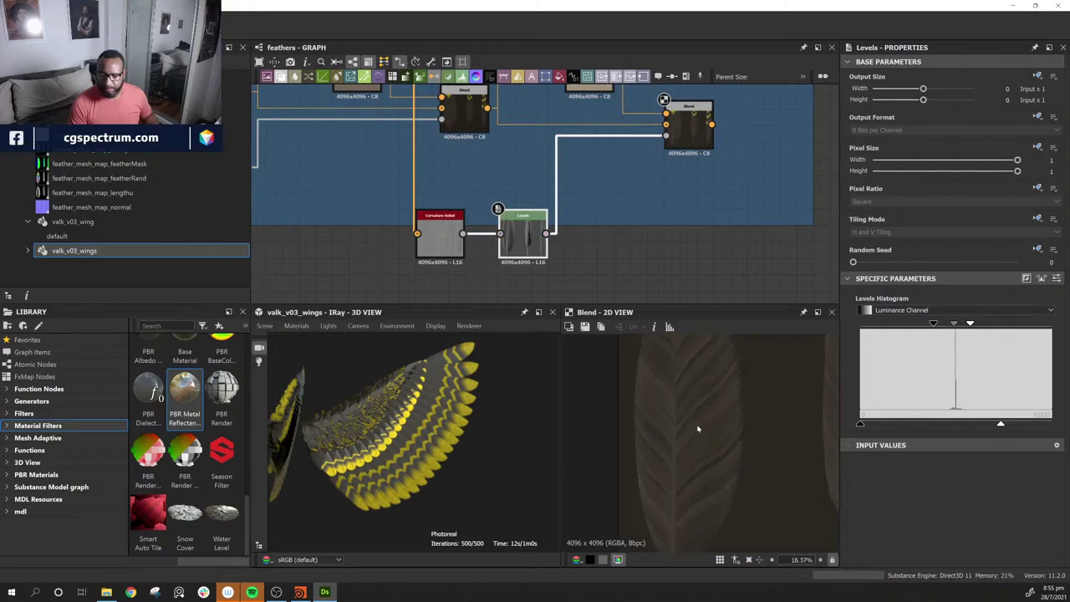
scroll(711, 433, "down", 7)
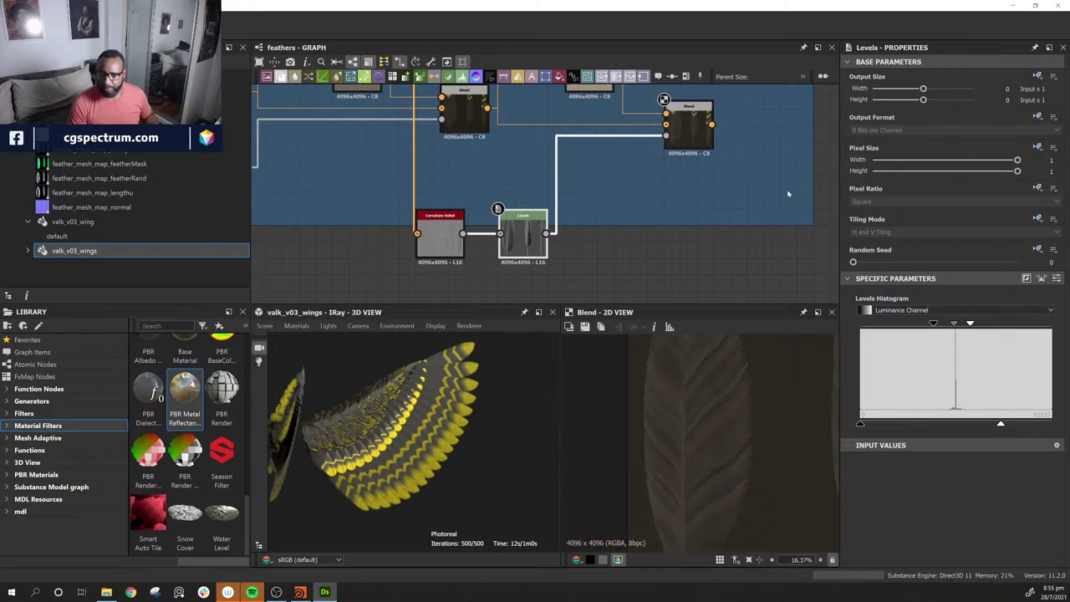
Step: Connect the new curvature-masked Blend's output to the Base Material's base colour input
middle_click_drag(787, 194, 659, 266)
scroll(674, 243, "up", 1)
middle_click_drag(648, 194, 624, 301)
middle_click_drag(585, 222, 653, 280)
scroll(611, 186, "up", 1)
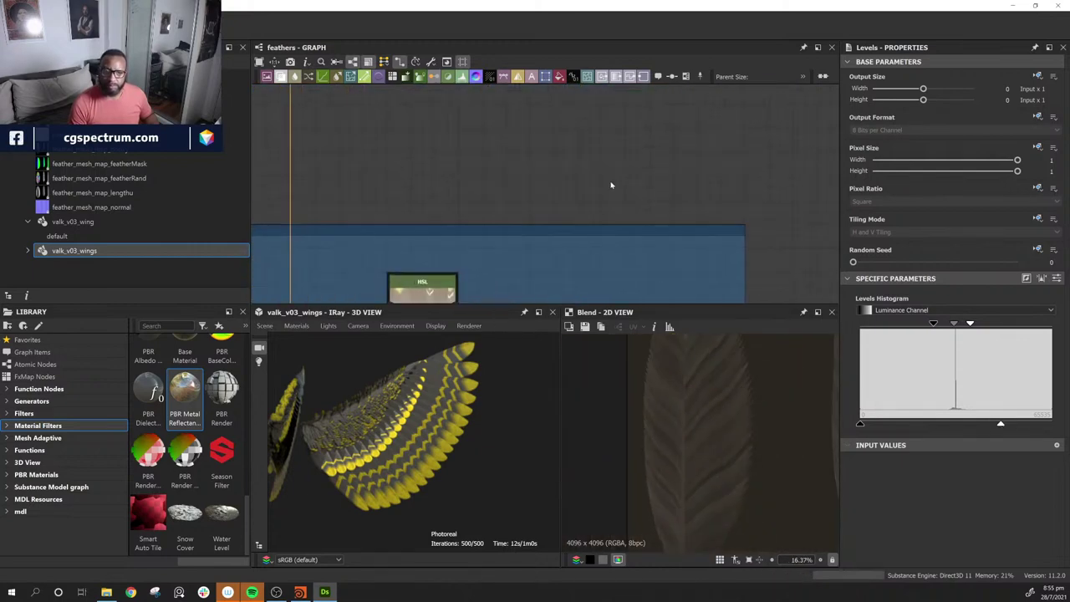
scroll(612, 187, "down", 4)
middle_click_drag(614, 158, 602, 244)
middle_click_drag(593, 139, 592, 277)
middle_click_drag(668, 177, 680, 151)
middle_click_drag(684, 276, 719, 162)
middle_click_drag(766, 298, 716, 136)
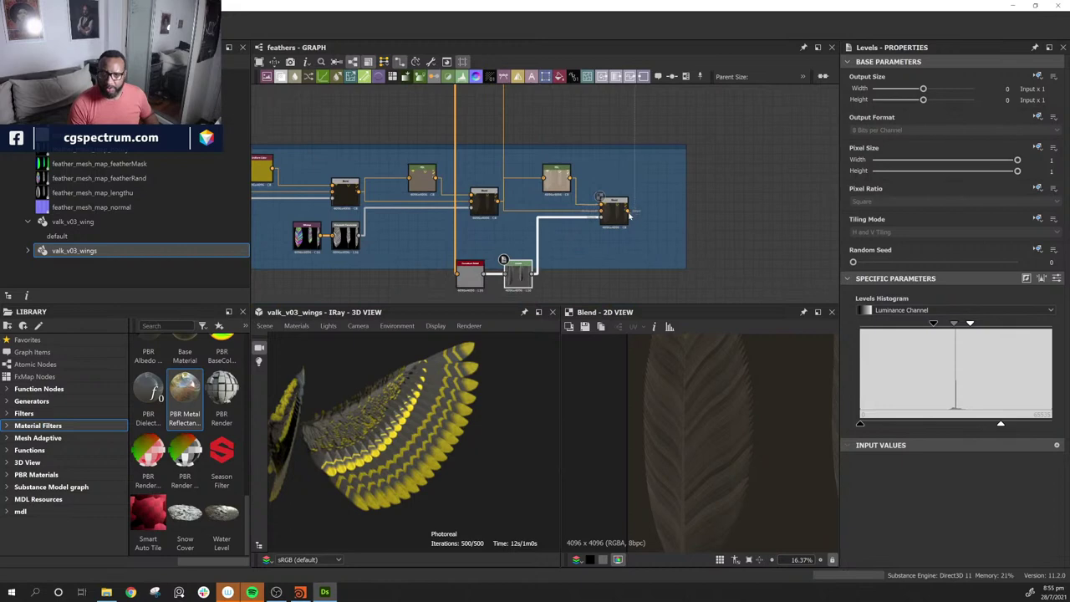
left_click_drag(628, 212, 674, 192)
middle_click_drag(597, 100, 601, 335)
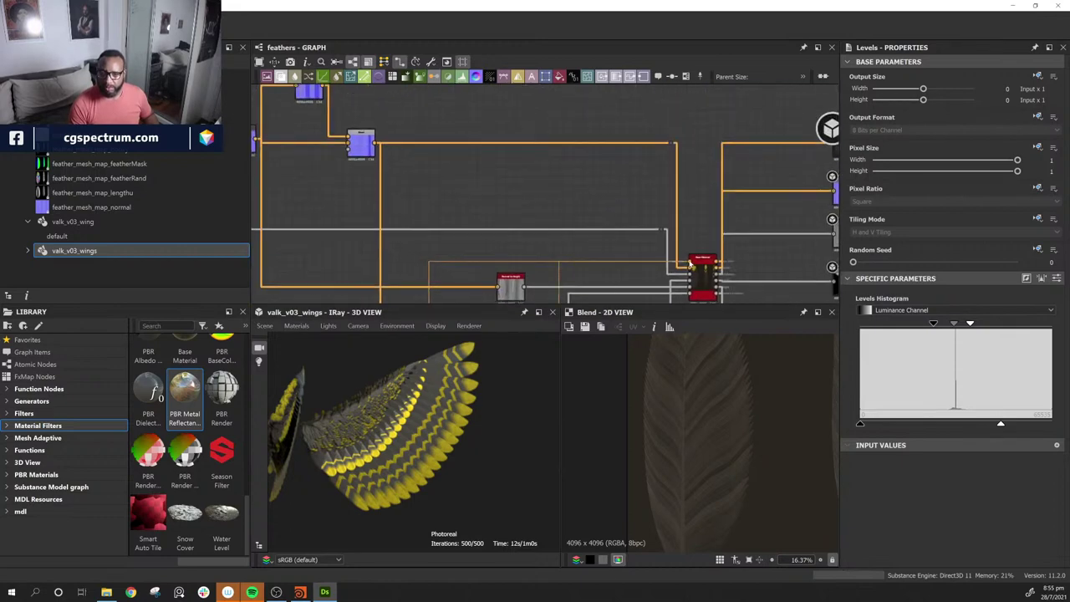
left_click(690, 262)
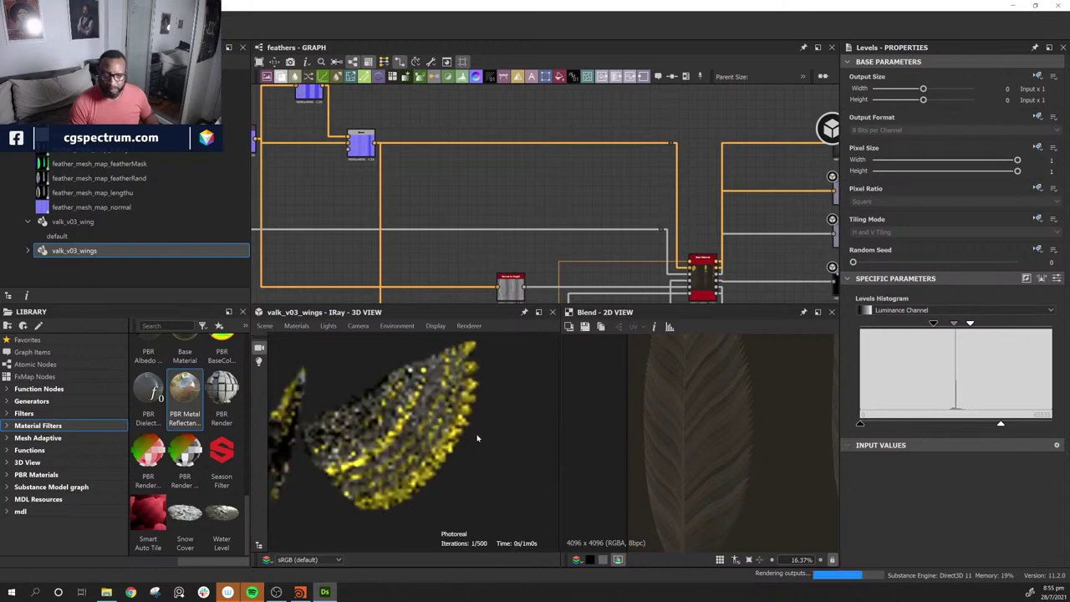
Step: Examine the barb detail on the gold-tipped wing feathers up close in the 3D render
mouse_move(452, 438)
left_mouse_down()
mouse_move(446, 399)
mouse_move(455, 446)
left_mouse_up()
scroll(446, 399, "up", 5)
scroll(446, 398, "up", 3)
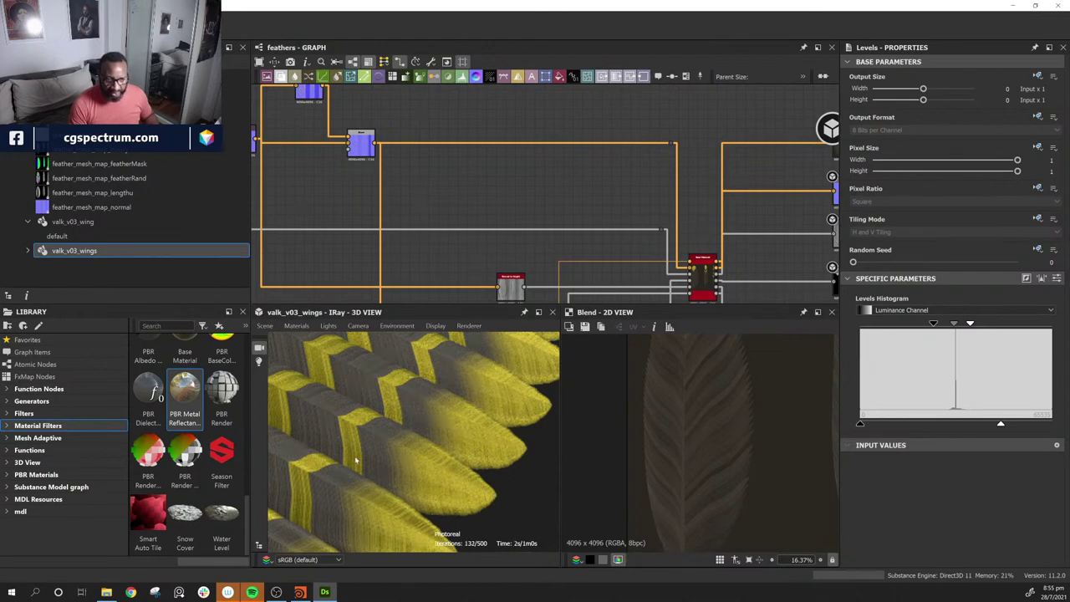
Step: Load the valk_v03_wing mesh into the 3D view and inspect the patterned feathers across the wing
left_click_drag(391, 418, 399, 506)
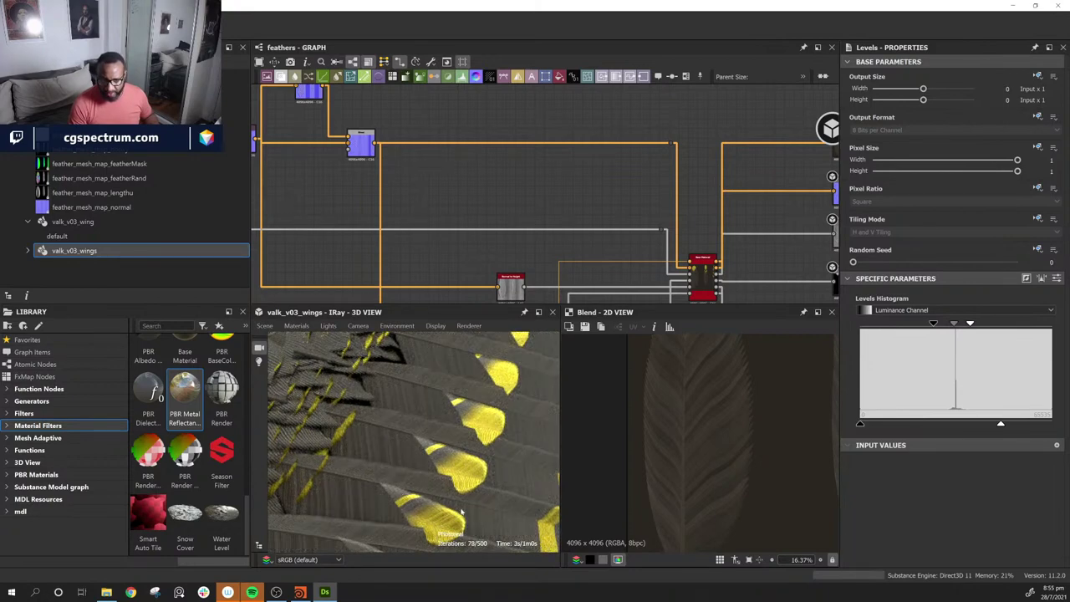
scroll(416, 440, "down", 5)
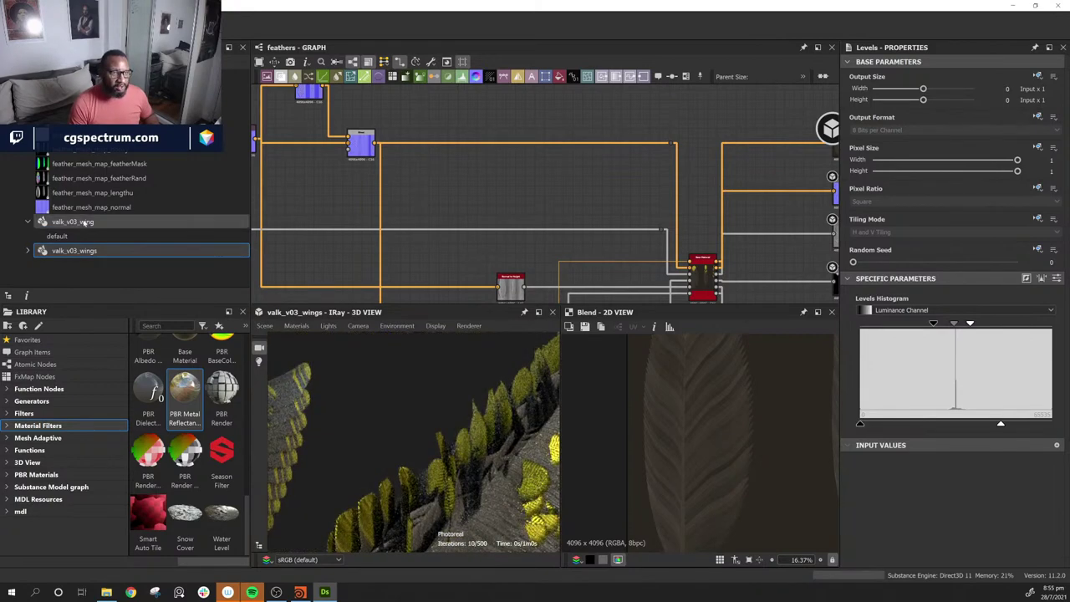
left_click(84, 222)
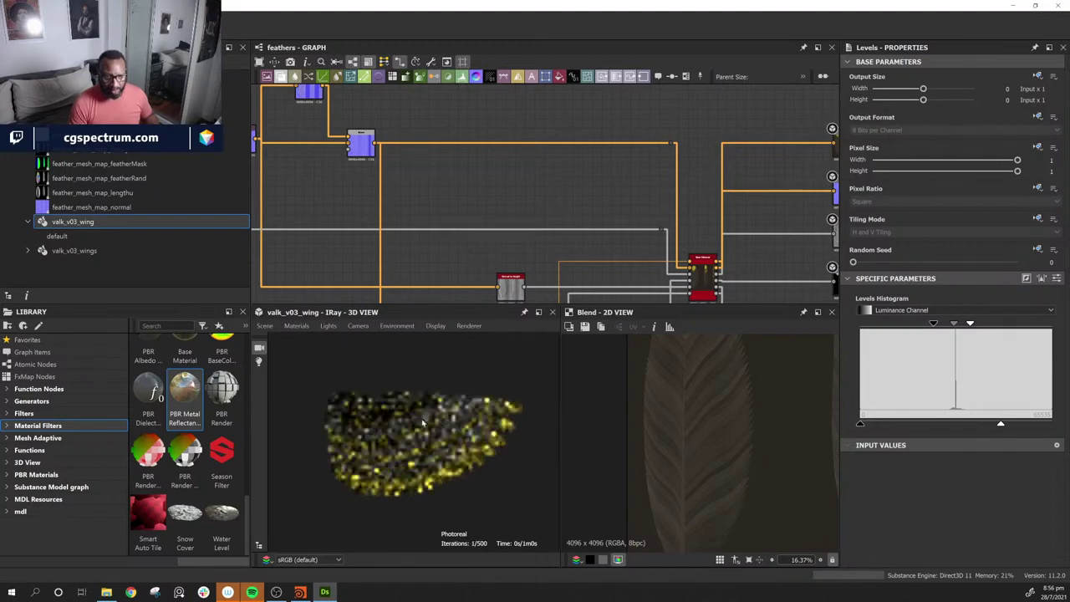
scroll(422, 424, "up", 6)
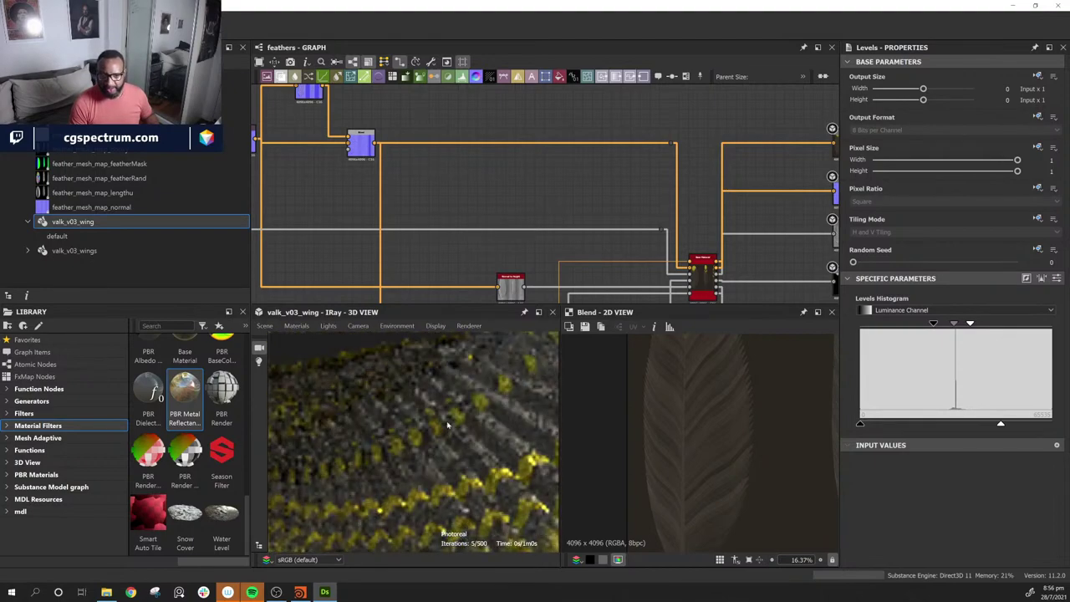
left_click_drag(447, 424, 514, 441)
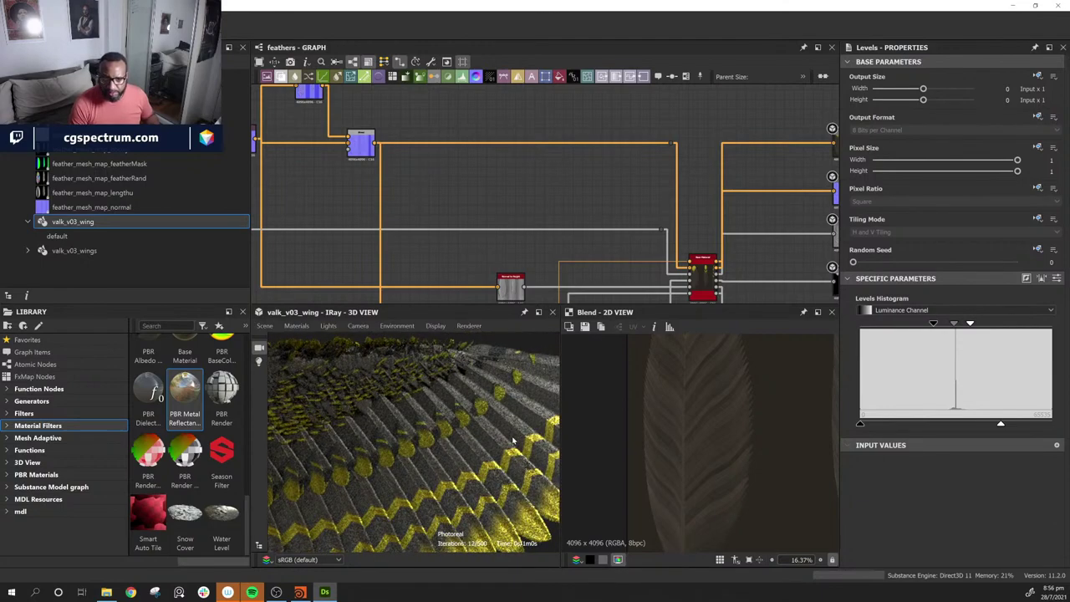
scroll(347, 419, "down", 6)
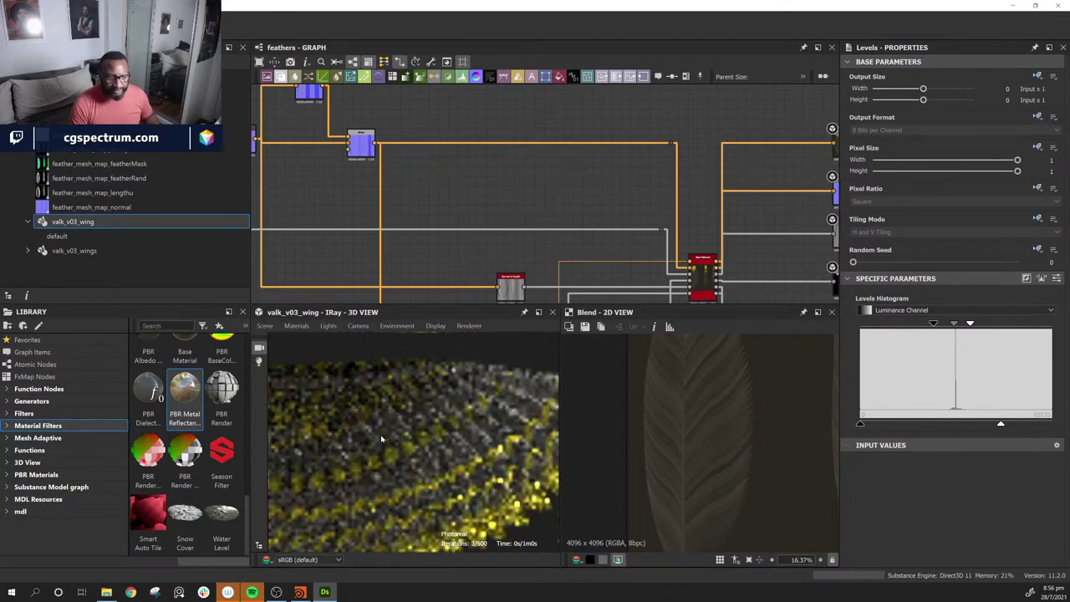
left_click_drag(458, 449, 547, 441)
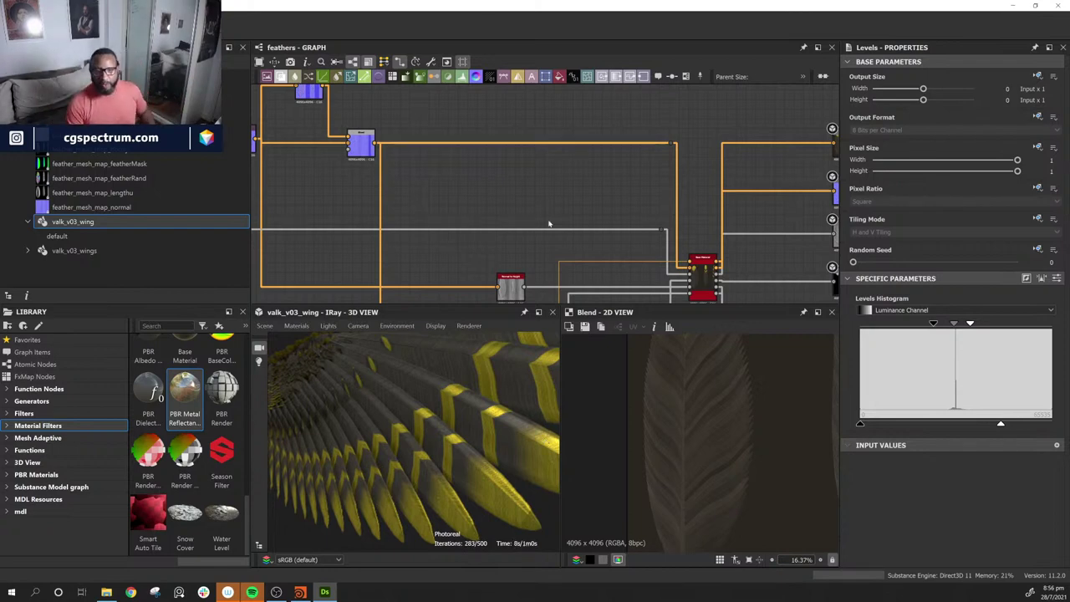
Step: Move the Roughness frame with its nodes to the right in the graph, closer to the Base Material node
scroll(587, 157, "down", 5)
middle_click_drag(588, 156, 651, 139)
scroll(597, 192, "down", 4)
scroll(538, 197, "up", 5)
scroll(533, 205, "up", 2)
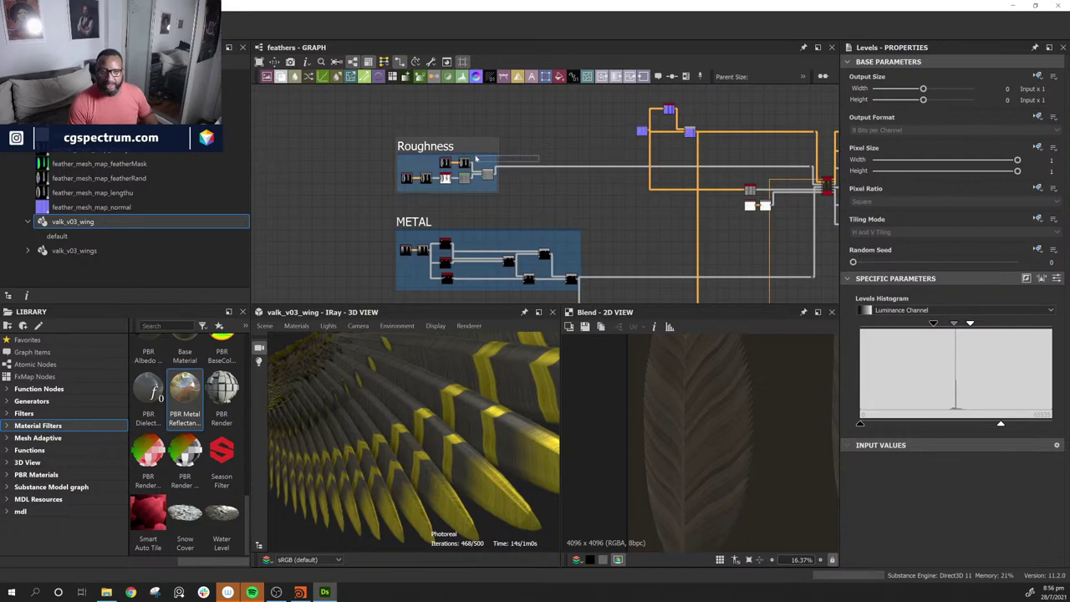
left_click_drag(476, 159, 574, 148)
middle_click_drag(593, 202, 523, 133)
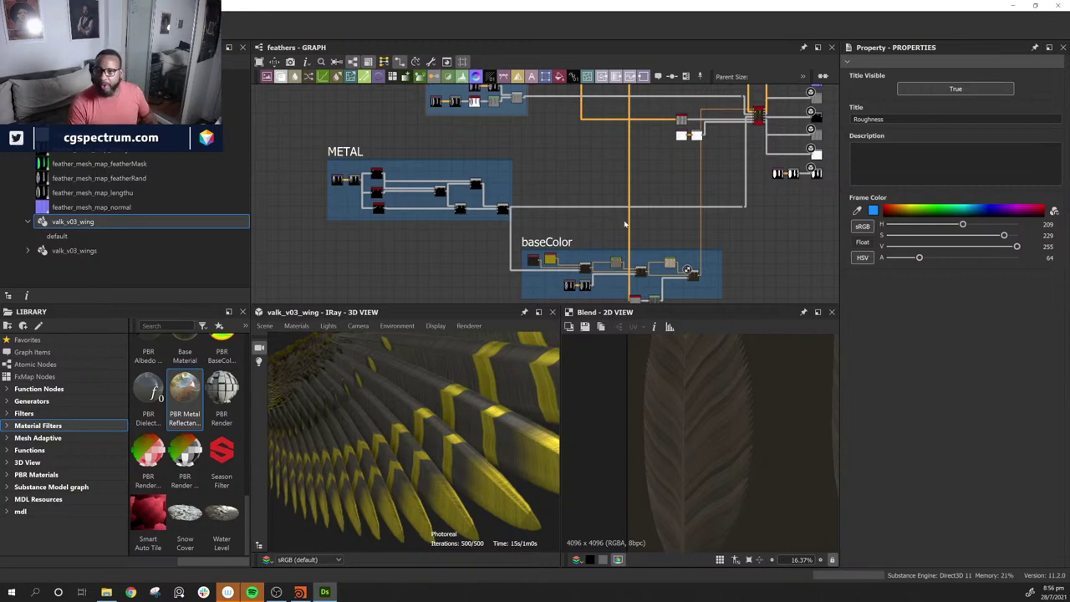
Step: Move the Curvature Sobel and its Levels node up into the baseColor frame, just below the final Blend
middle_click_drag(591, 162, 549, 242)
scroll(550, 145, "up", 5)
middle_click_drag(594, 187, 585, 213)
left_click(551, 119)
middle_click_drag(705, 234, 529, 164)
middle_click_drag(597, 248, 550, 173)
mouse_move(492, 268)
middle_mouse_down()
mouse_move(566, 139)
mouse_move(543, 67)
middle_mouse_up()
middle_click_drag(597, 251, 597, 160)
mouse_move(601, 271)
middle_mouse_down()
mouse_move(599, 140)
mouse_move(611, 156)
middle_mouse_up()
scroll(483, 183, "up", 2)
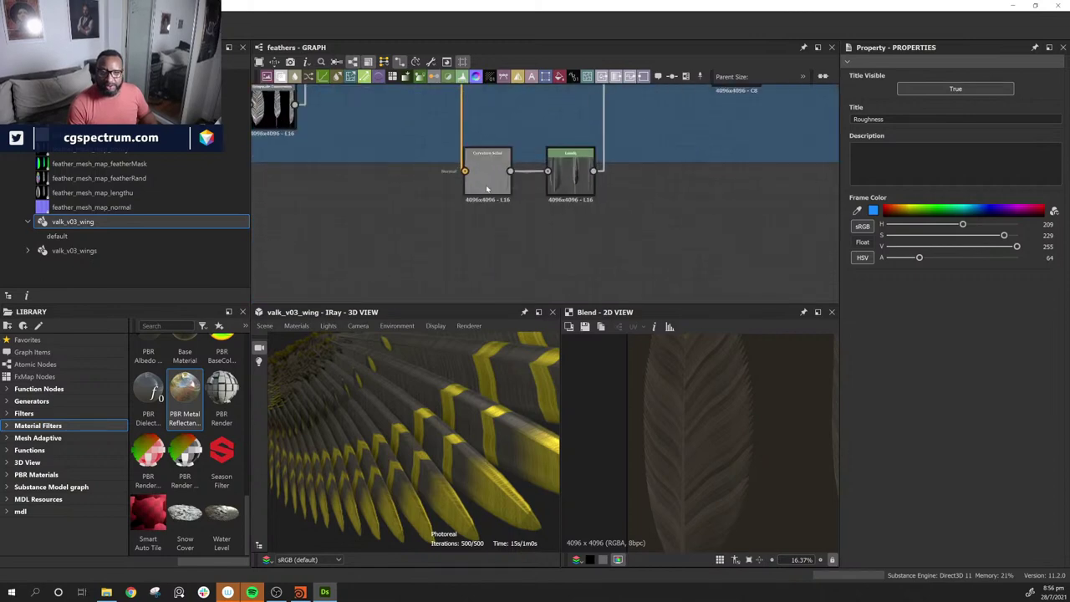
left_click_drag(447, 242, 661, 125)
mouse_move(575, 180)
middle_mouse_down()
mouse_move(575, 163)
mouse_move(576, 197)
middle_mouse_up()
left_click_drag(472, 269, 638, 191)
left_click_drag(572, 201, 578, 151)
middle_click_drag(728, 206, 598, 272)
left_click_drag(452, 201, 528, 202)
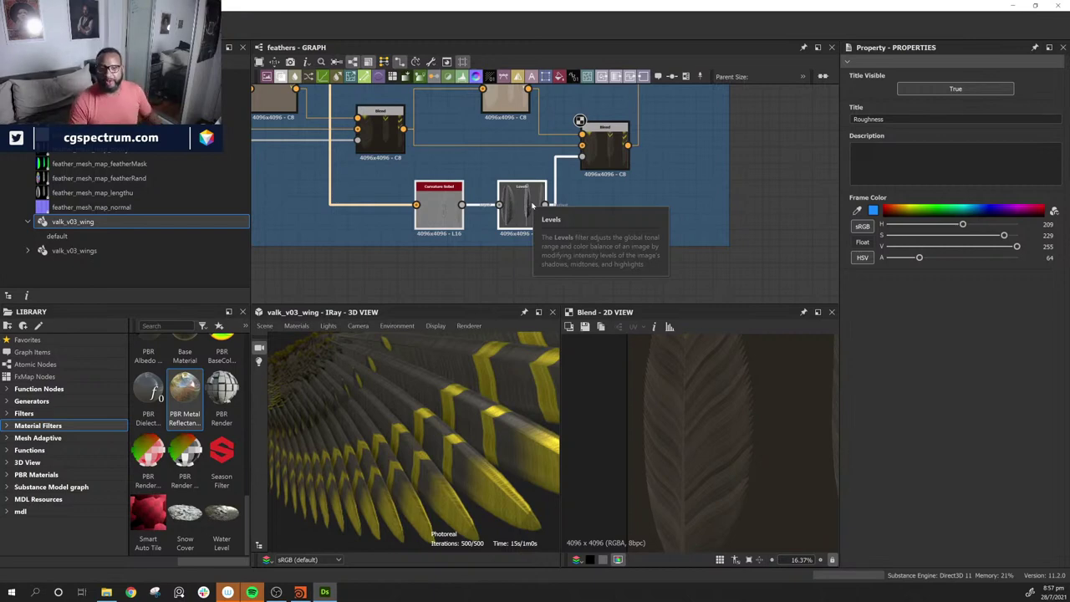
Step: Select the baseColor frame and review its colour, mask and Blend nodes in the graph
left_click(731, 102)
left_click(725, 193)
scroll(700, 214, "down", 3)
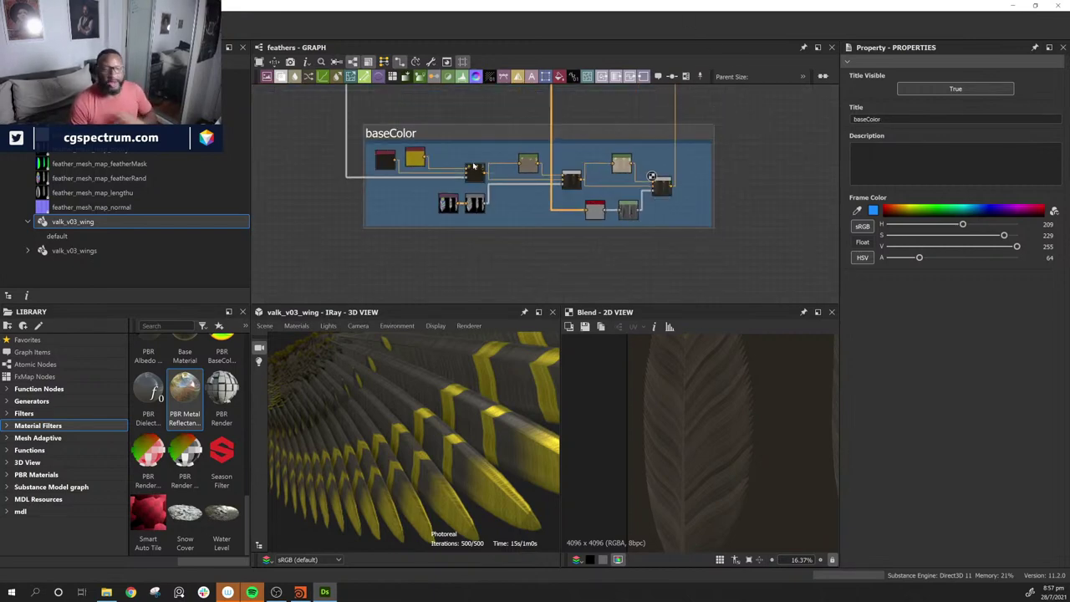
middle_click_drag(470, 228, 562, 253)
scroll(562, 253, "up", 5)
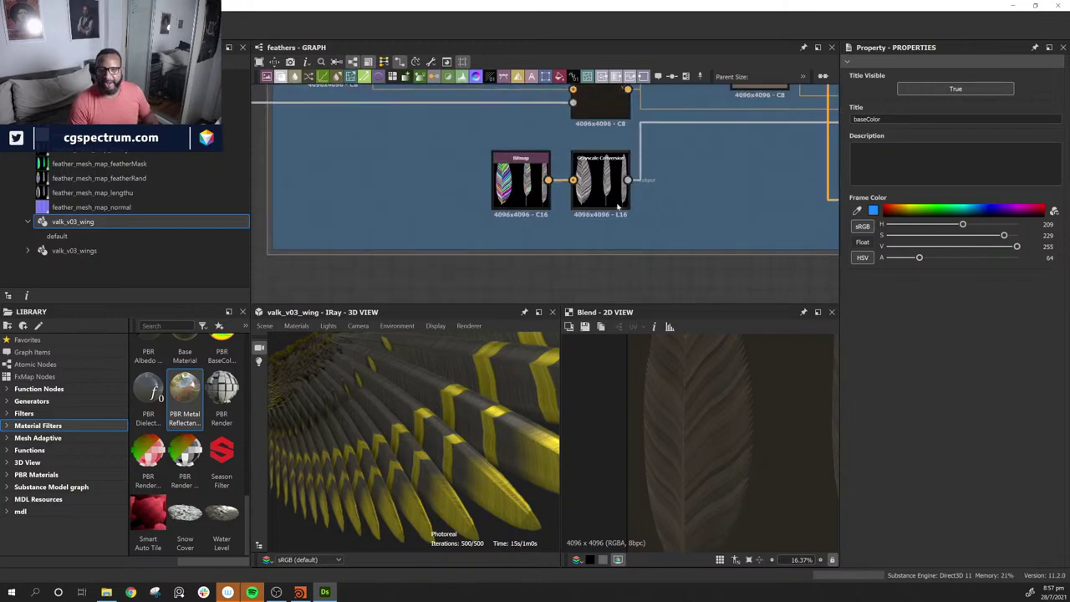
scroll(741, 146, "down", 3)
scroll(605, 153, "up", 6)
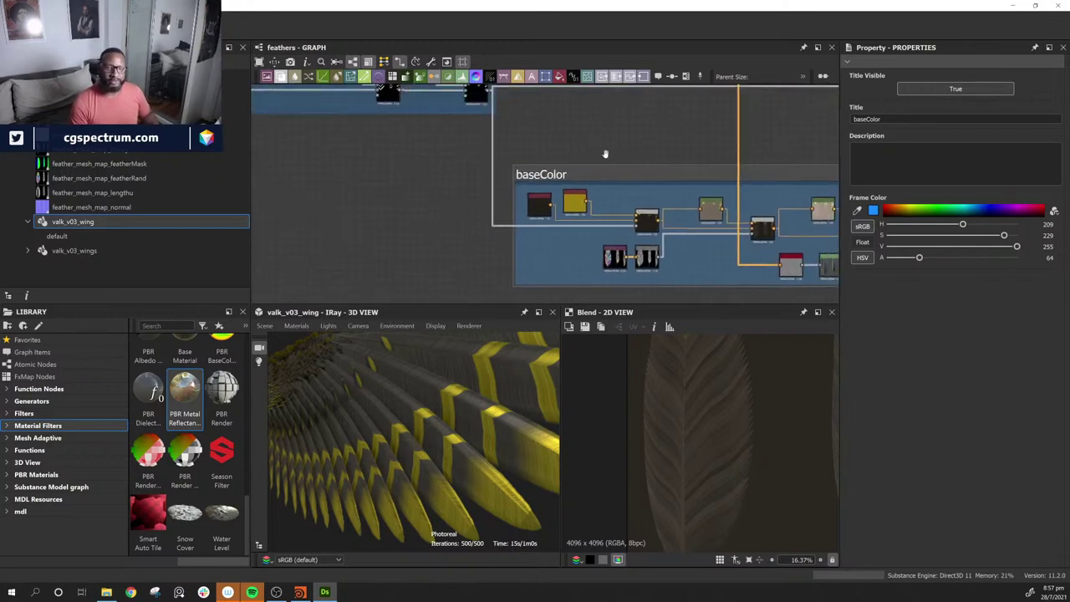
scroll(224, 424, "up", 4)
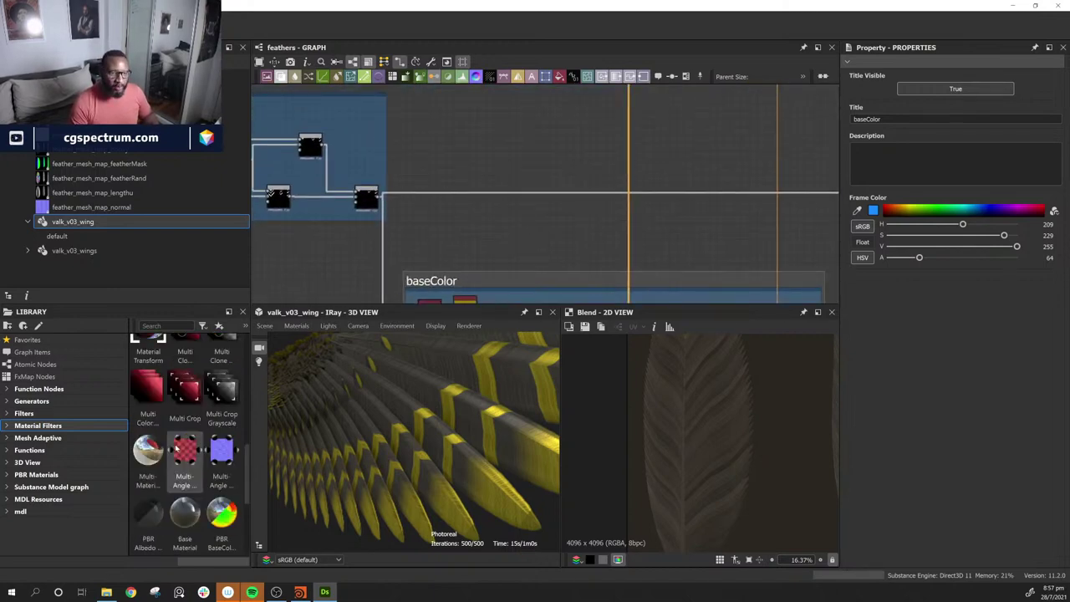
scroll(224, 426, "down", 4)
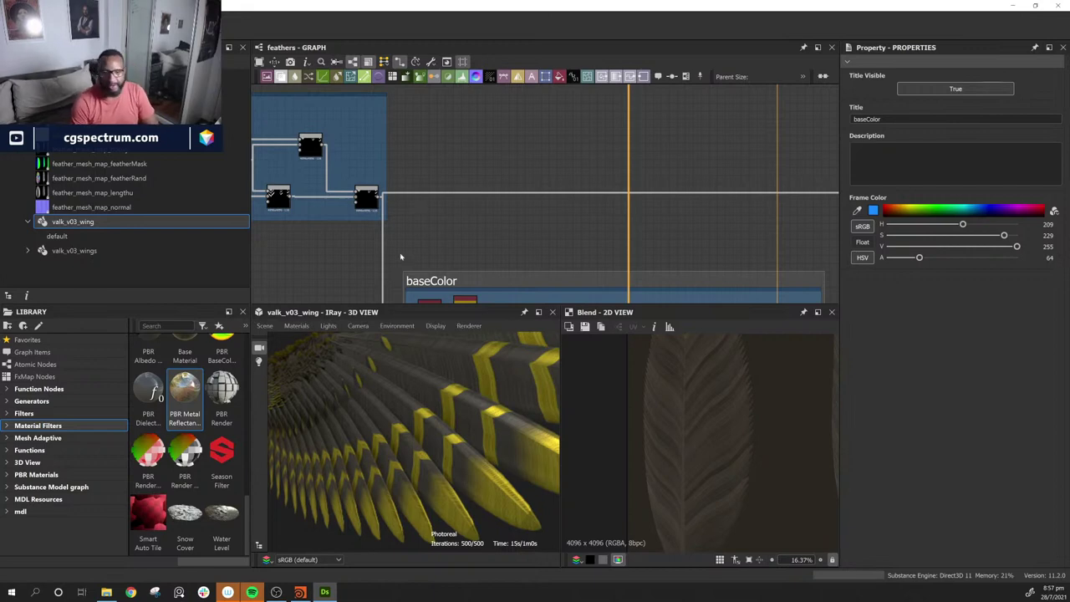
Step: Examine the gold feather pattern on the full wing from several angles and distances in the 3D render
left_click_drag(472, 487, 410, 458)
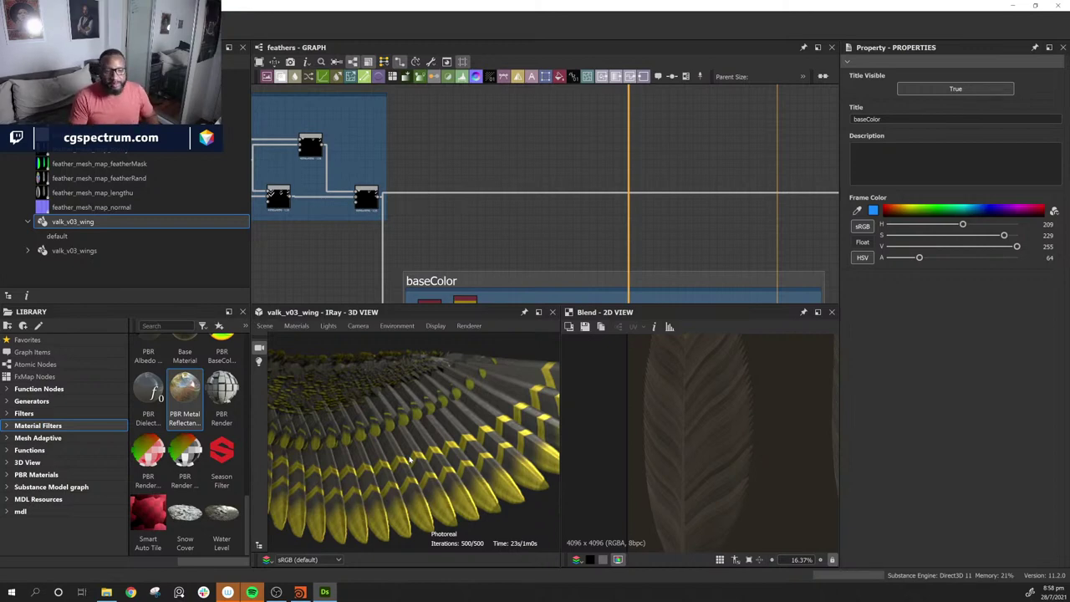
left_click_drag(502, 494, 420, 435)
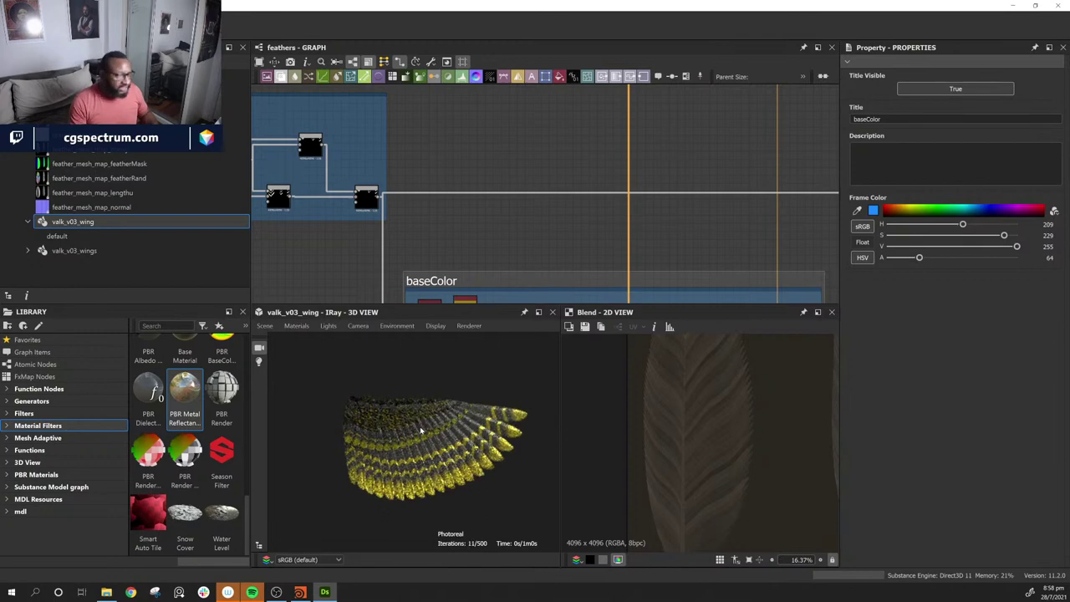